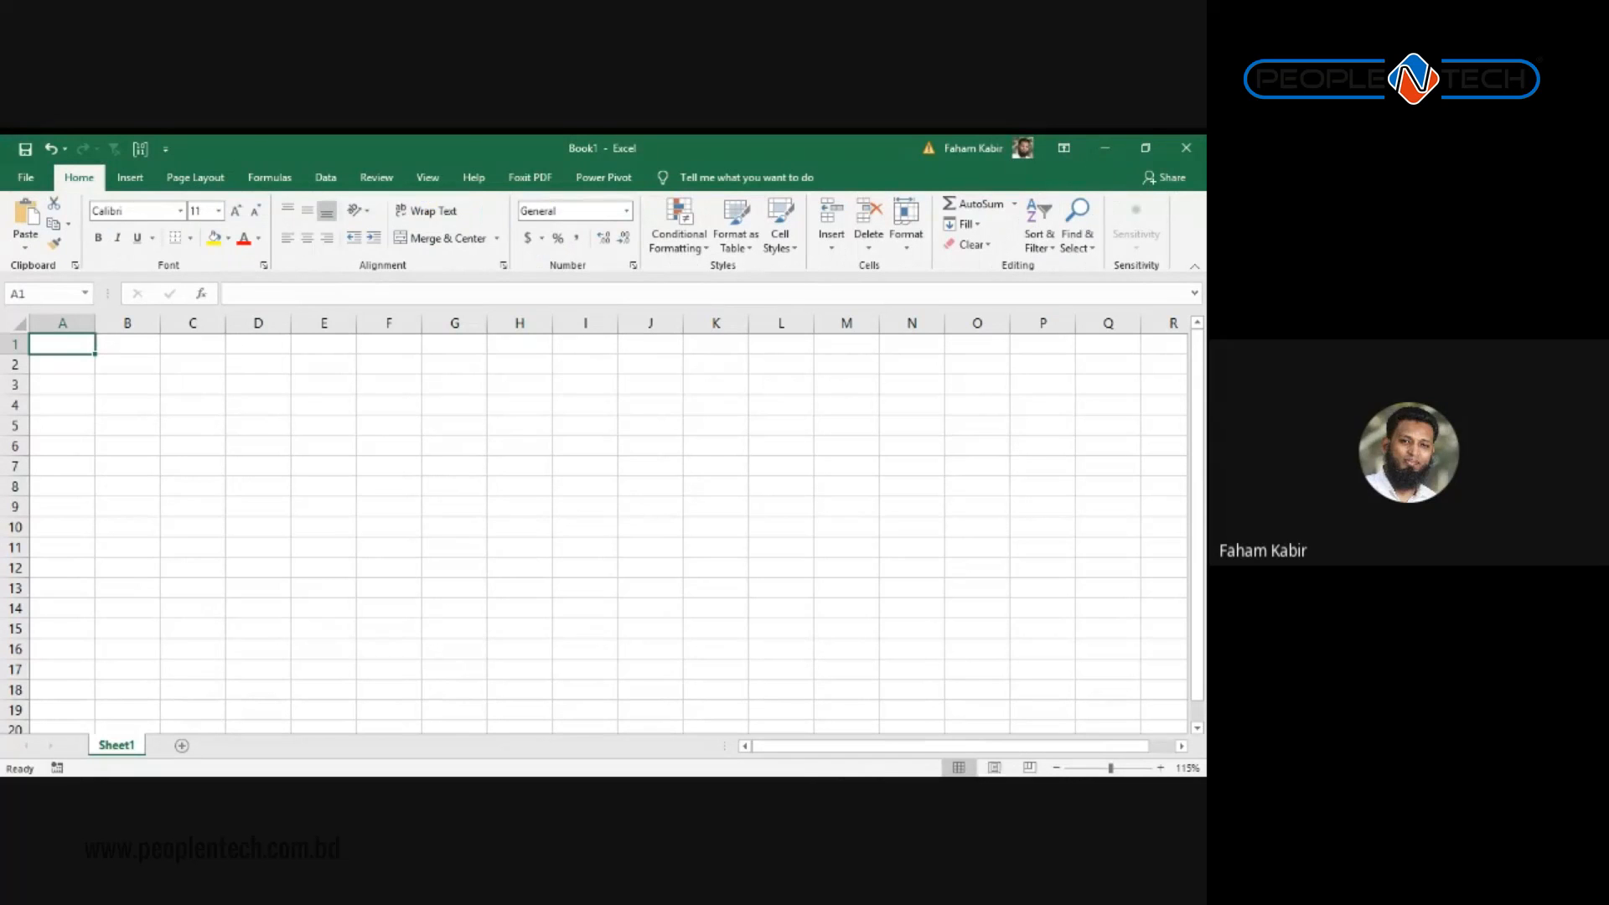
Step: Zoom the empty Sheet1 from 115% to 175% and select cell B2
scroll(376, 479, "down", 1)
scroll(370, 477, "up", 1)
left_click_drag(63, 319, 677, 322)
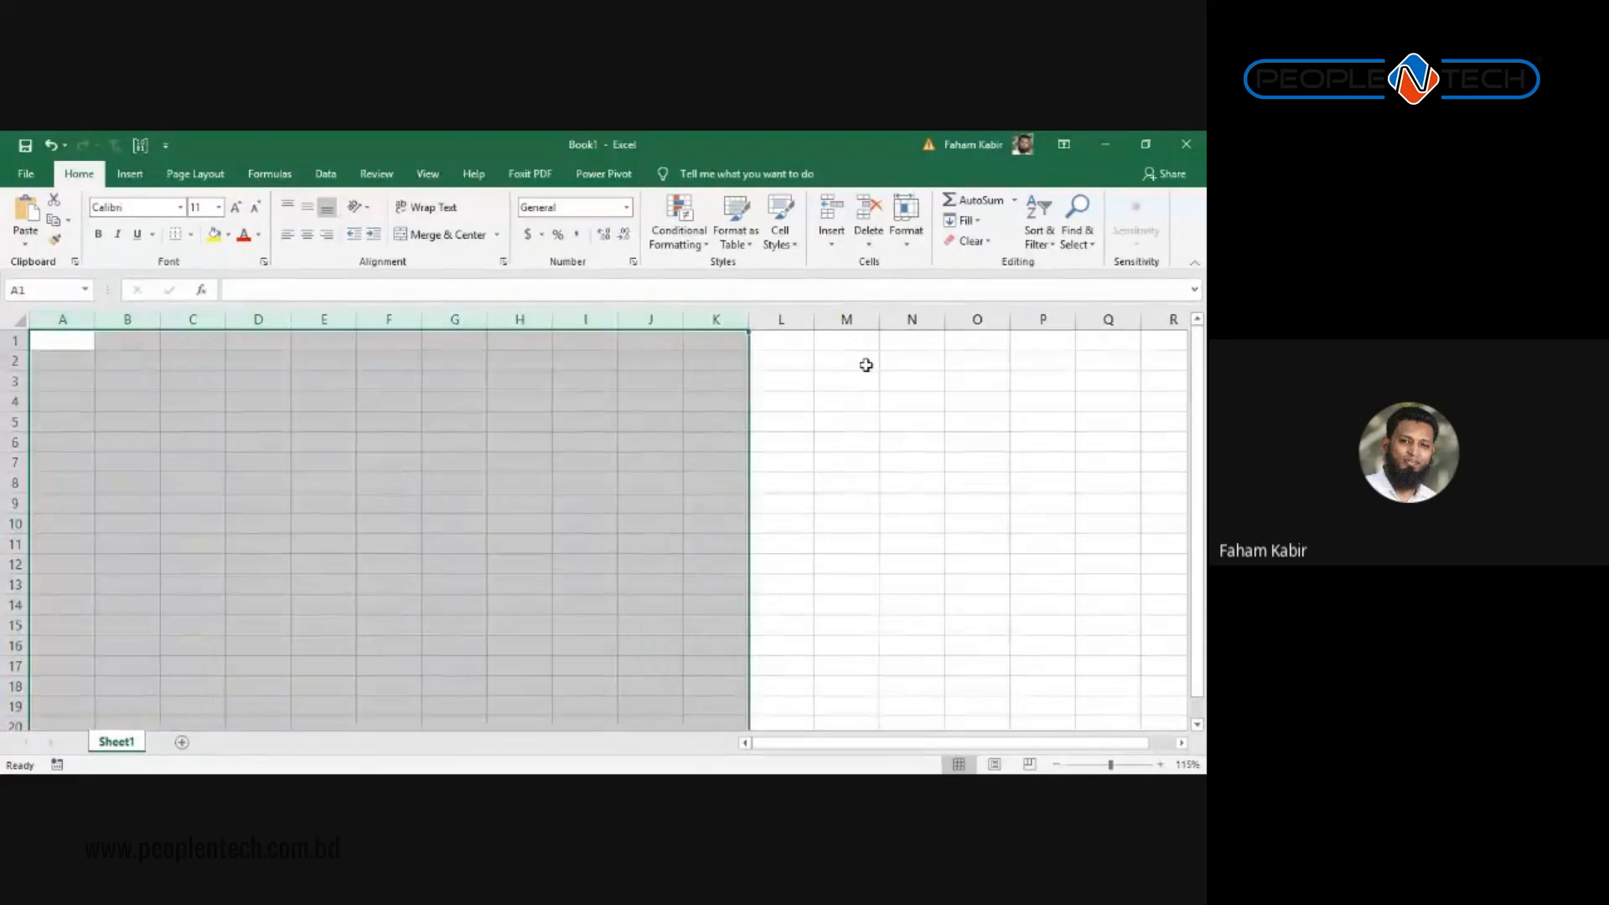
left_click(863, 364)
left_click(59, 339)
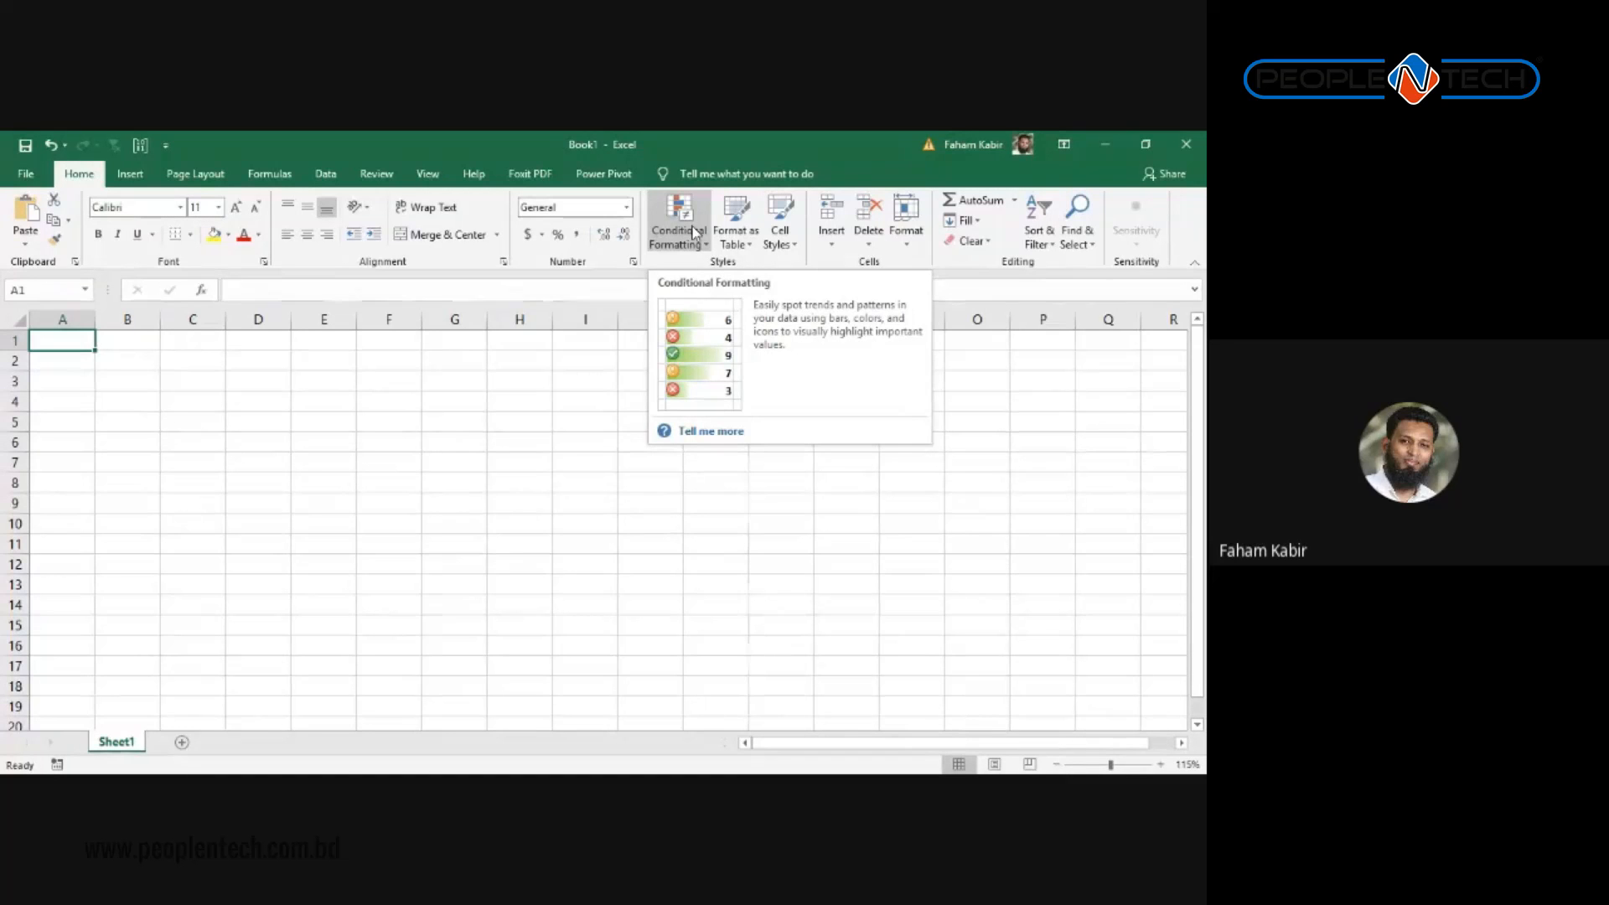
scroll(338, 413, "up", 4, "ctrl")
left_click(210, 374)
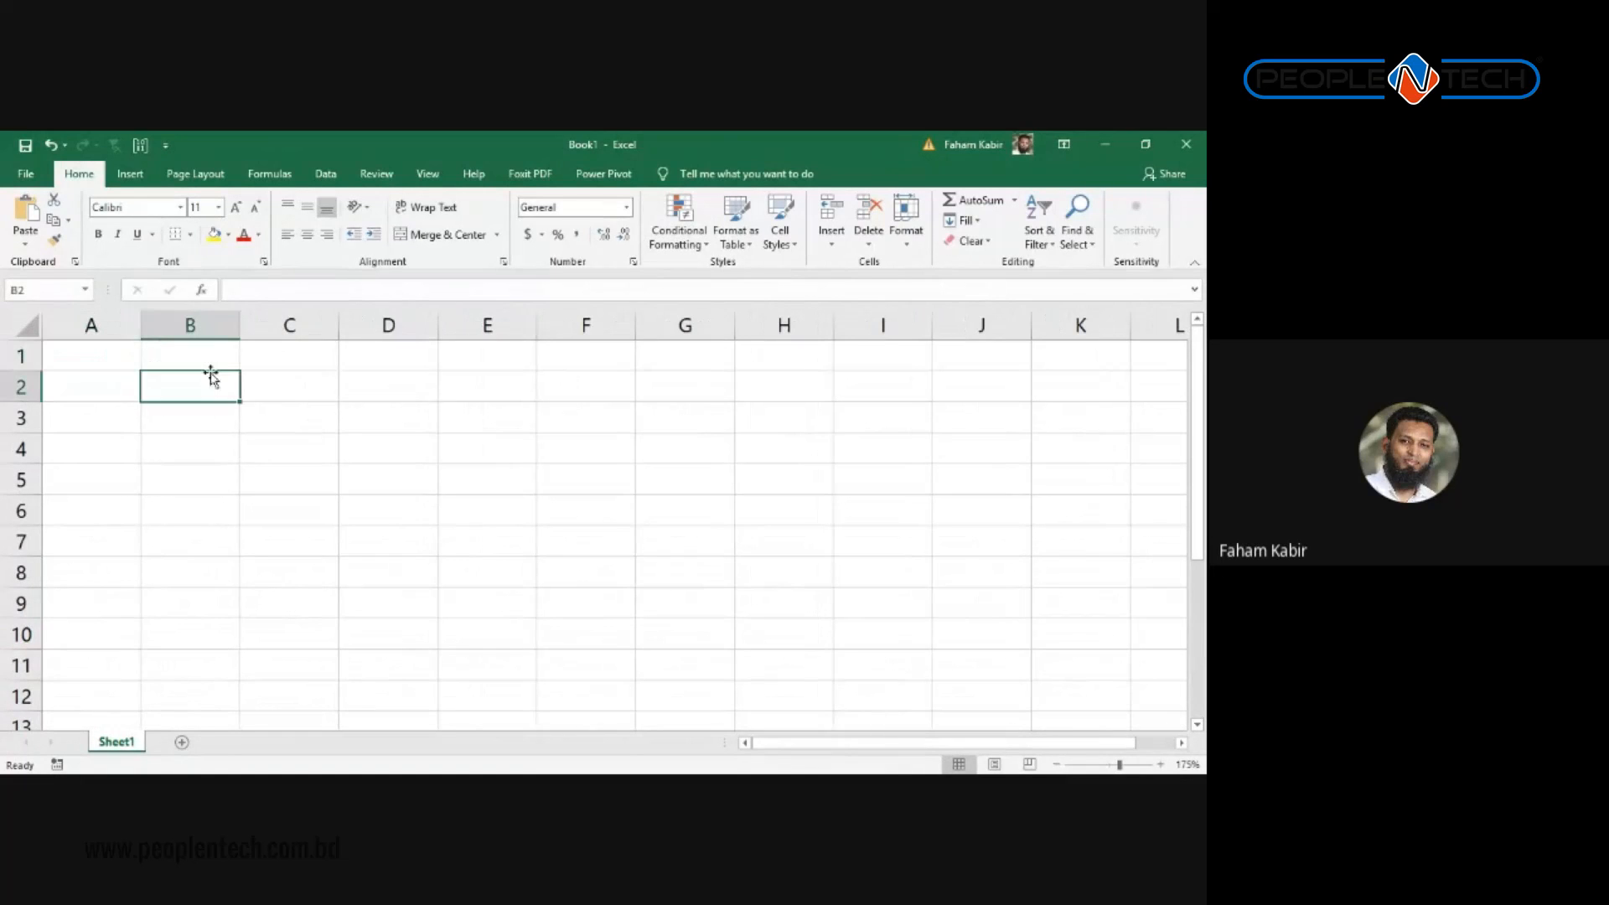
Step: Enter 'Male' in D4 and copy it down through D5:D10
left_click(52, 393)
left_click(168, 397)
key("Right")
key("Down")
key("Down")
key("Right")
key("shift+Down")
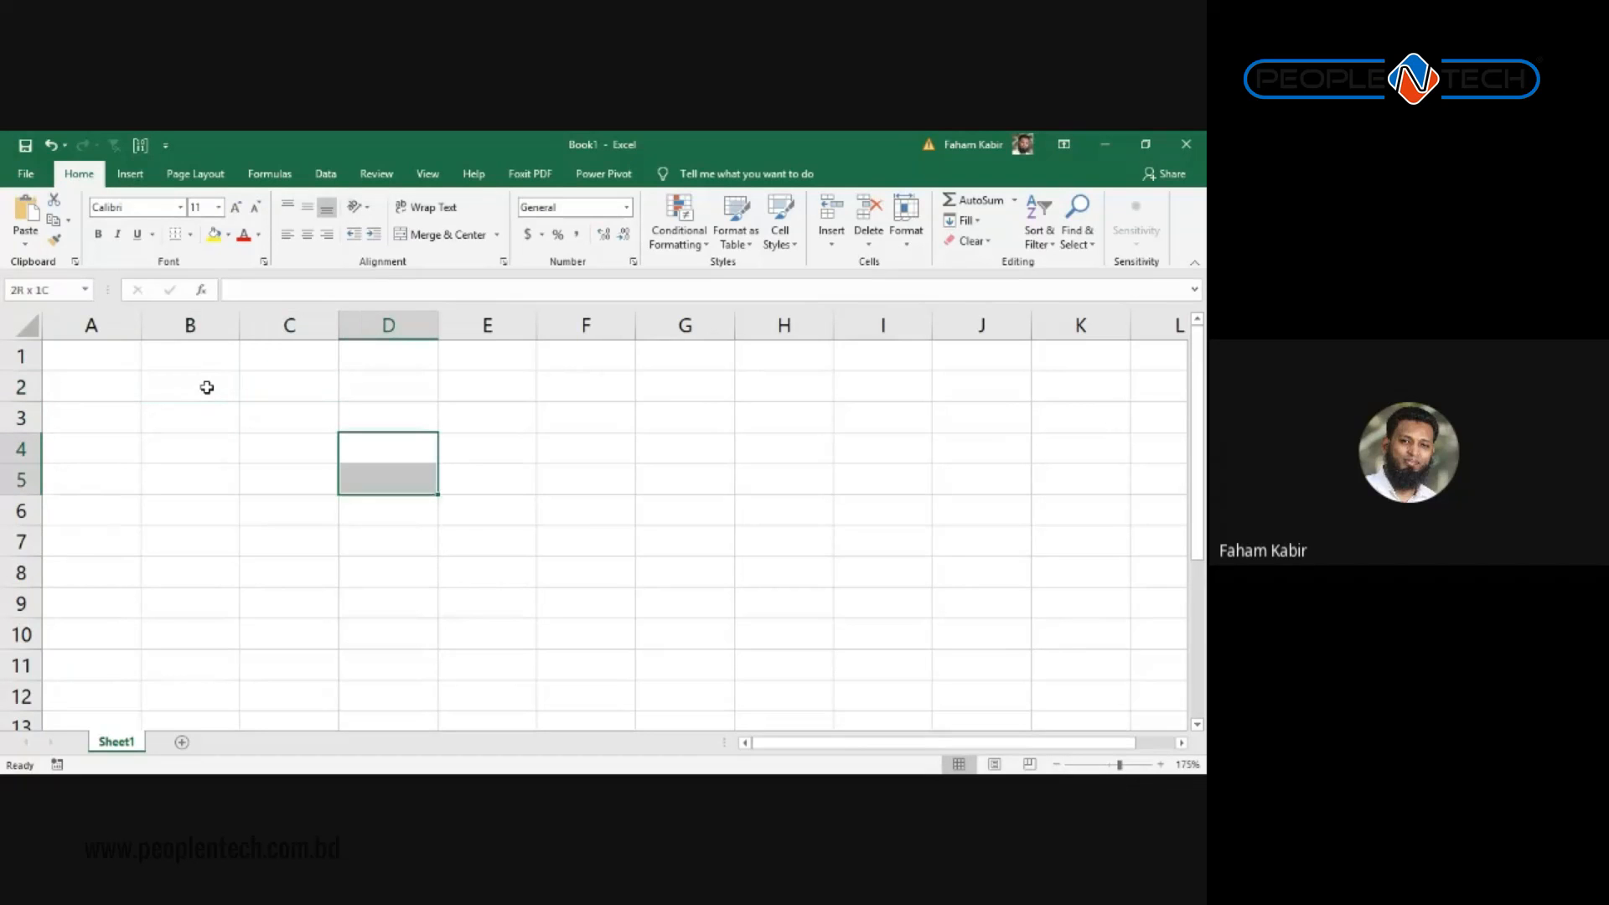
key("shift+Down")
key("shift+Down")
key("shift+Down")
key("shift+Down")
key("shift+Down")
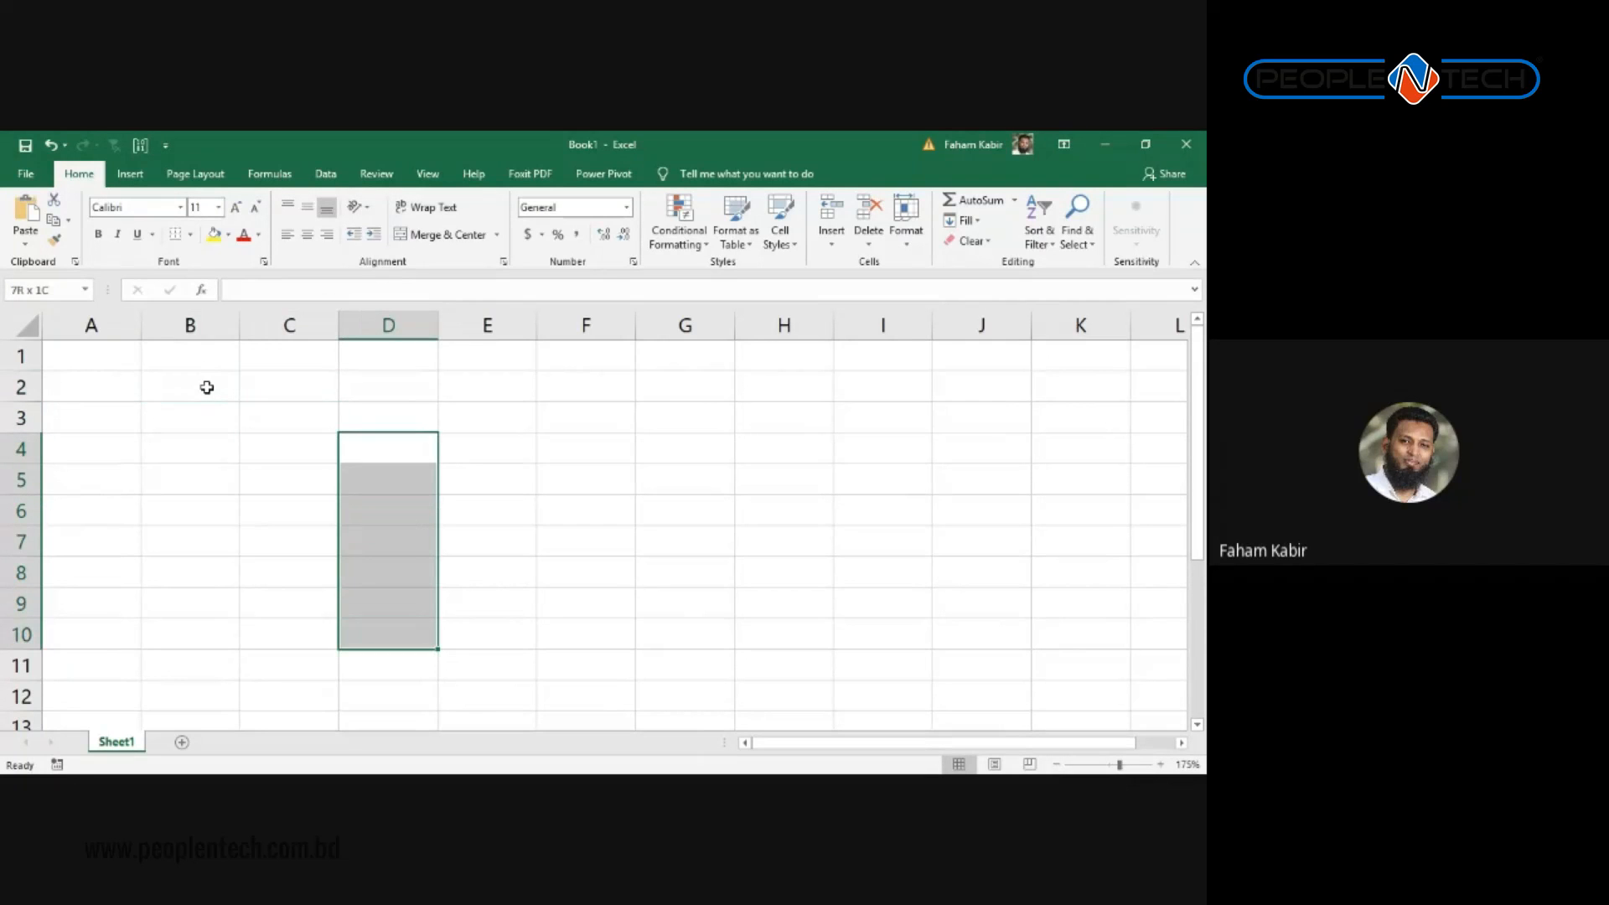
type("Male")
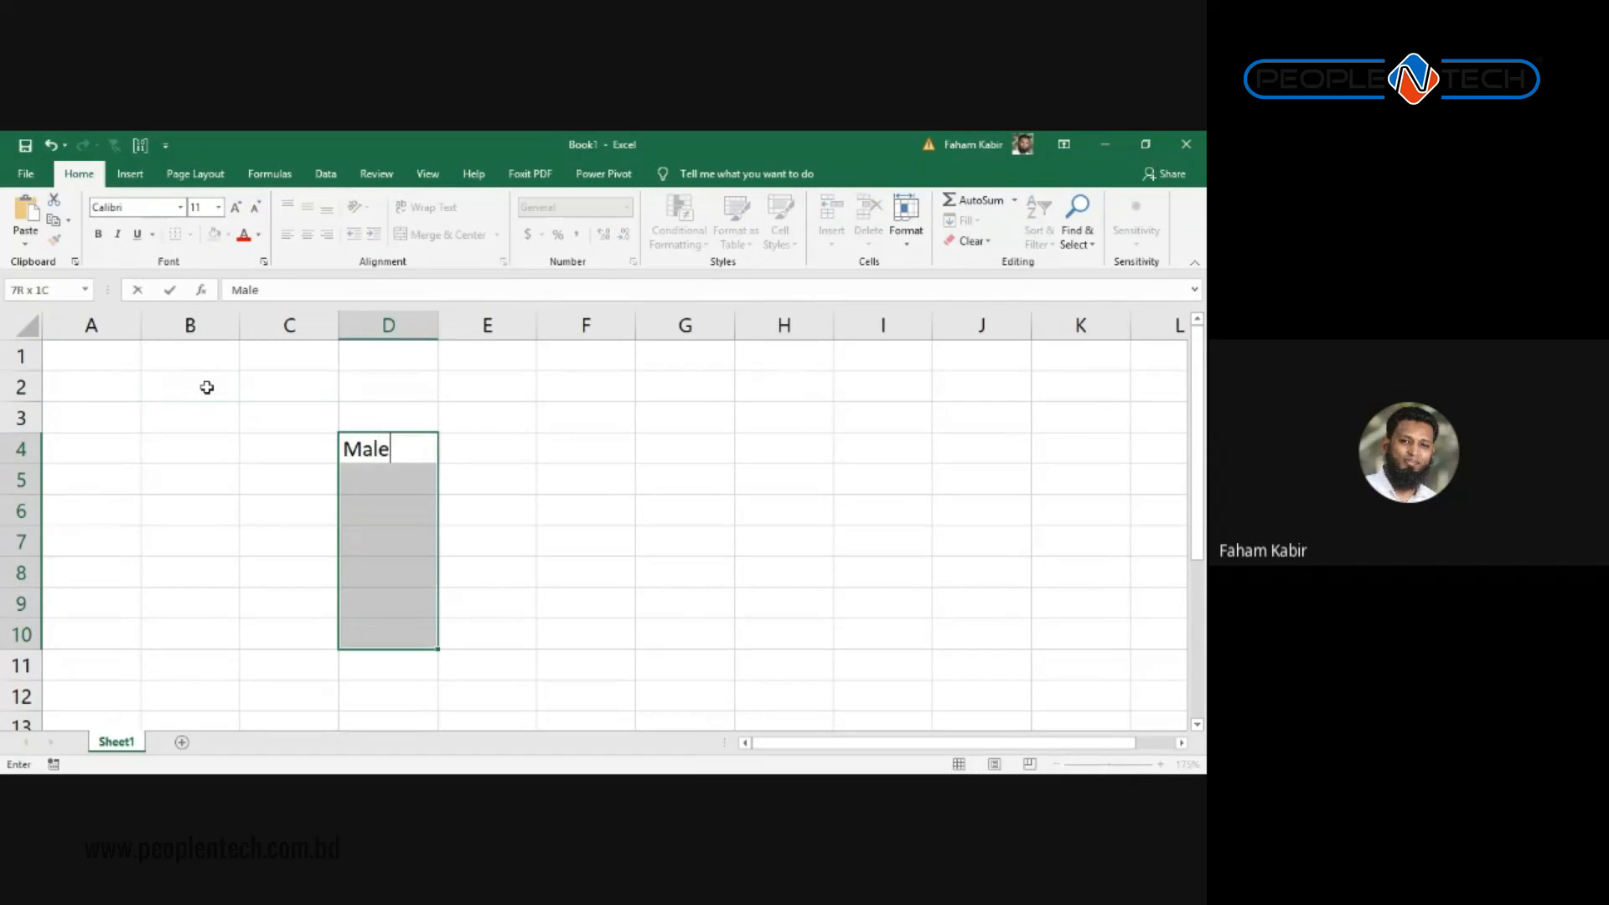
key("Return")
key("Down")
key("Down")
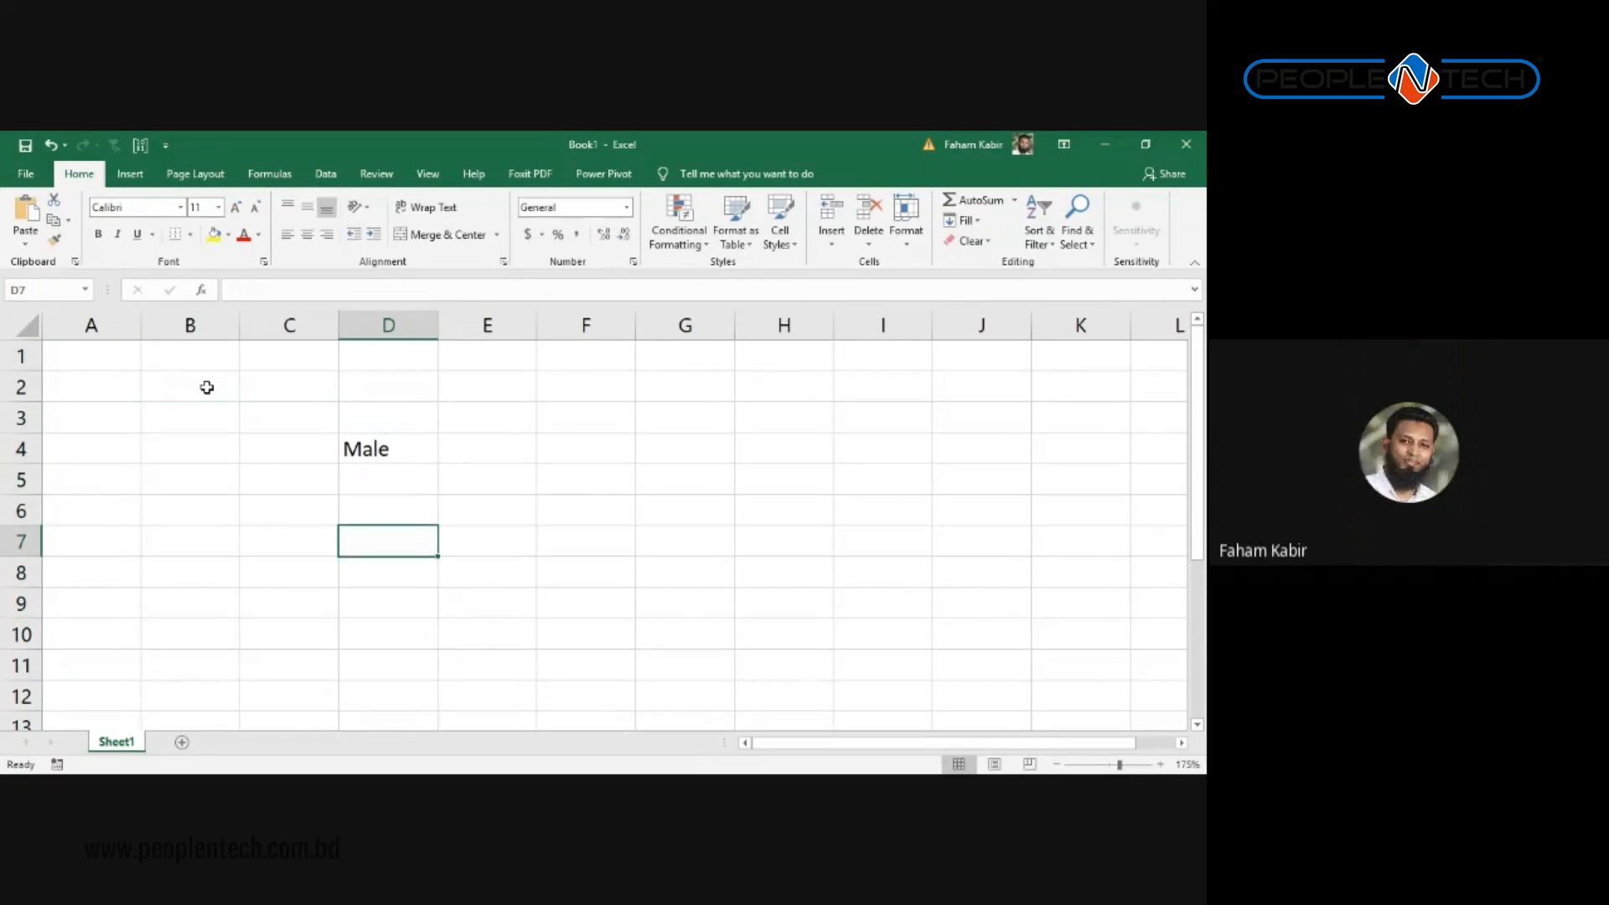
key("Up")
key("Up")
key("Up")
key("ctrl+c")
key("shift+Down")
key("shift+Down")
key("shift+Down")
key("shift+Down")
key("shift+Down")
key("shift+Down")
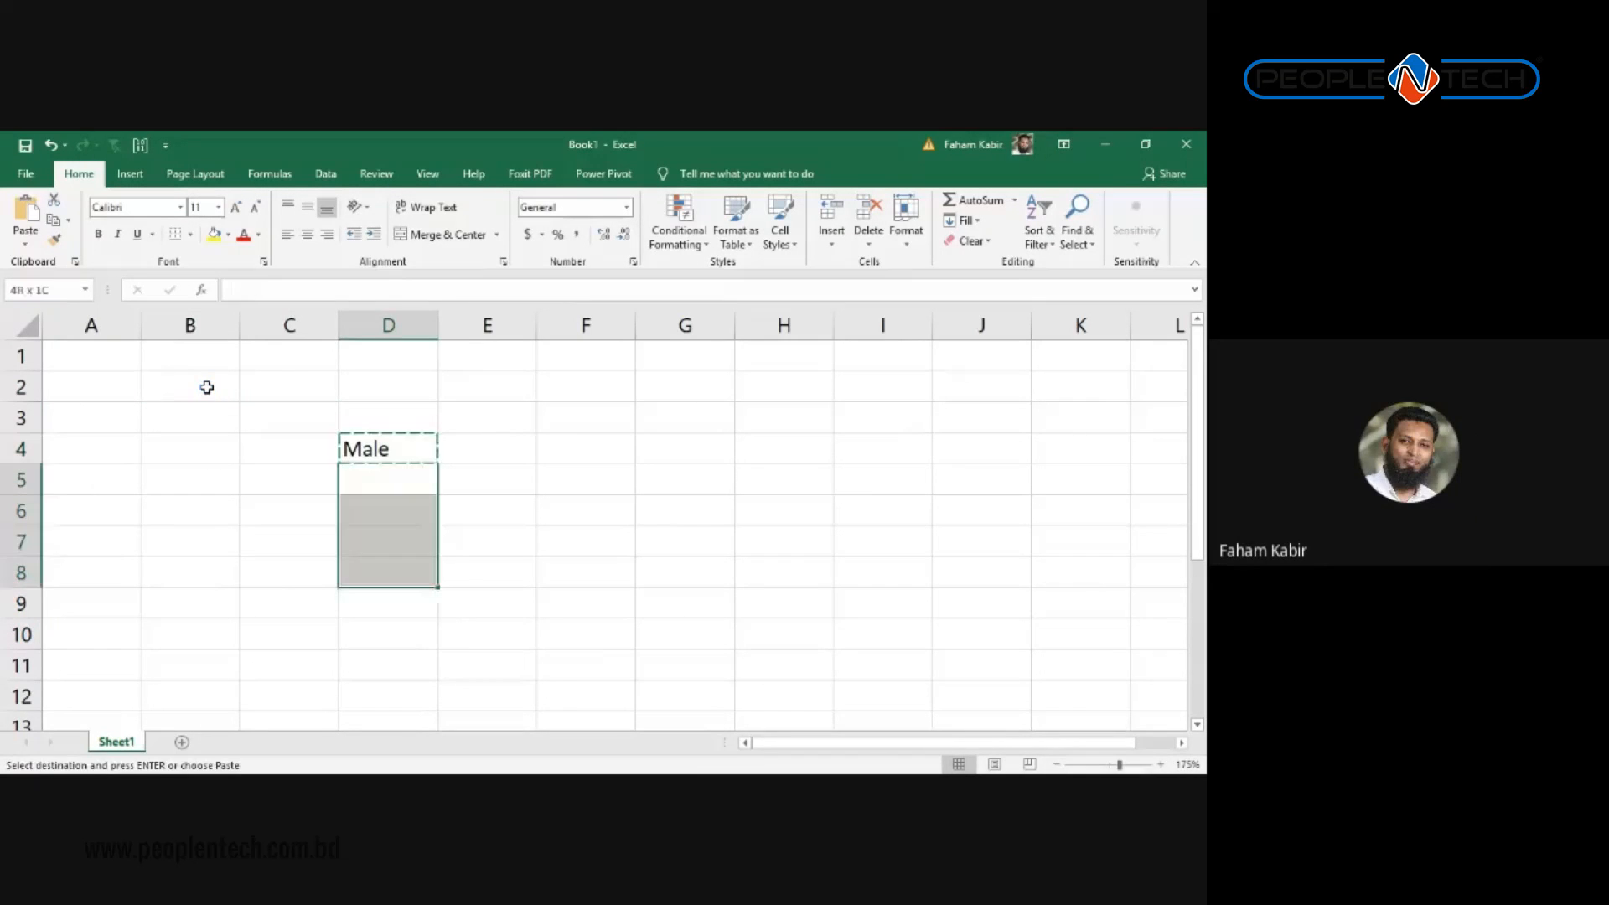
key("ctrl+v")
Step: Enter 'Female' in D5 and paste it into D8 and D10
key("Up")
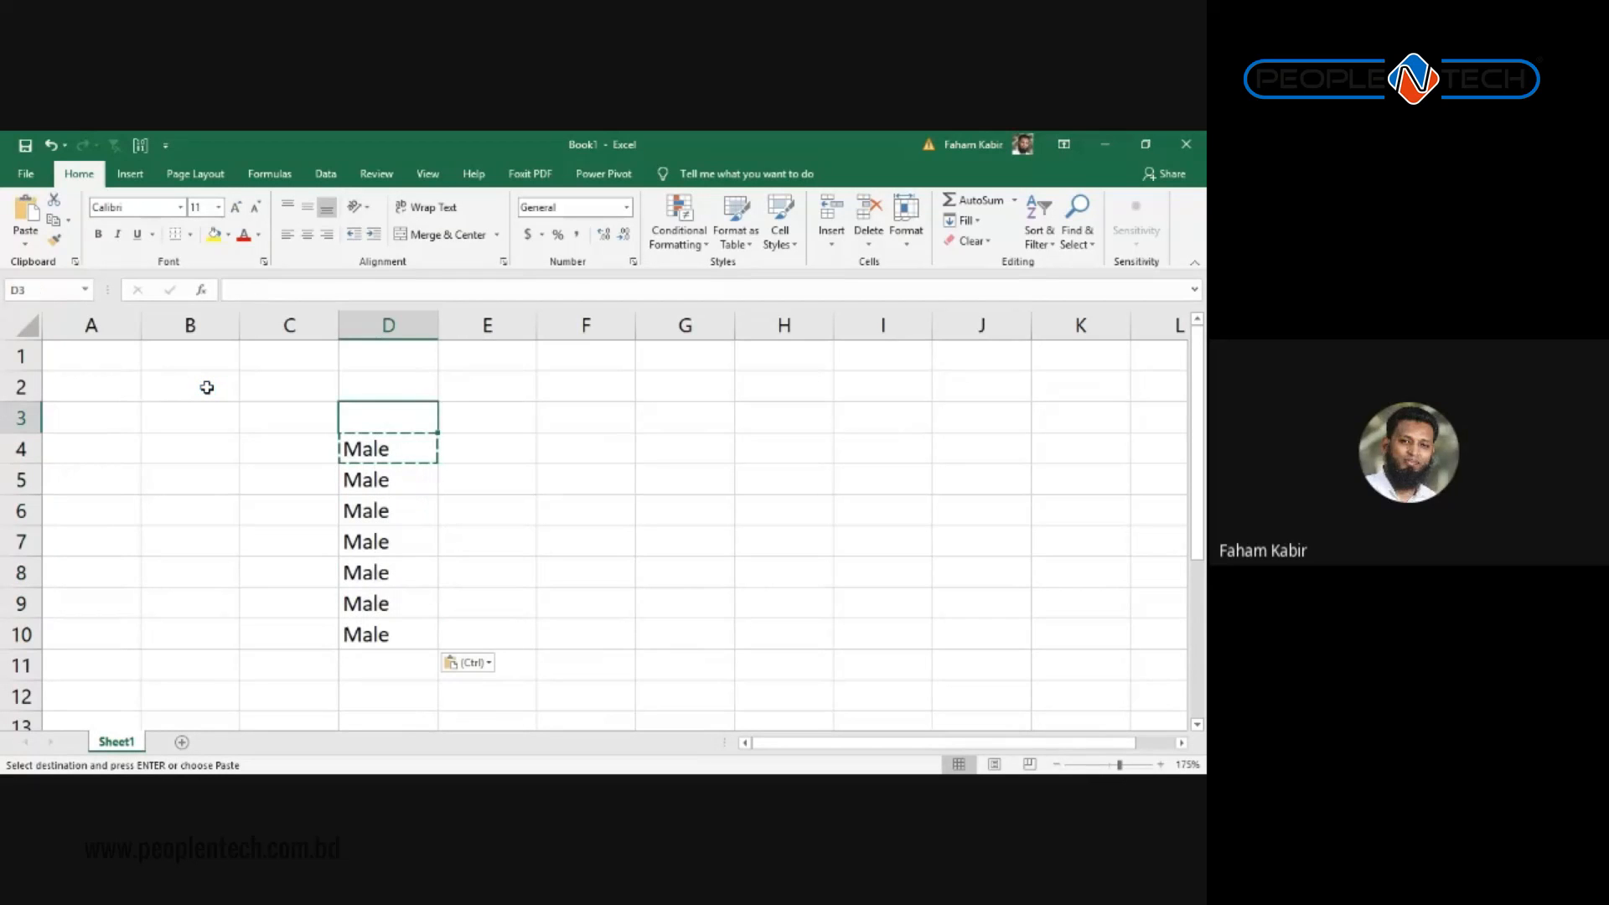
key("Down")
key("Down")
type("Female")
key("Return")
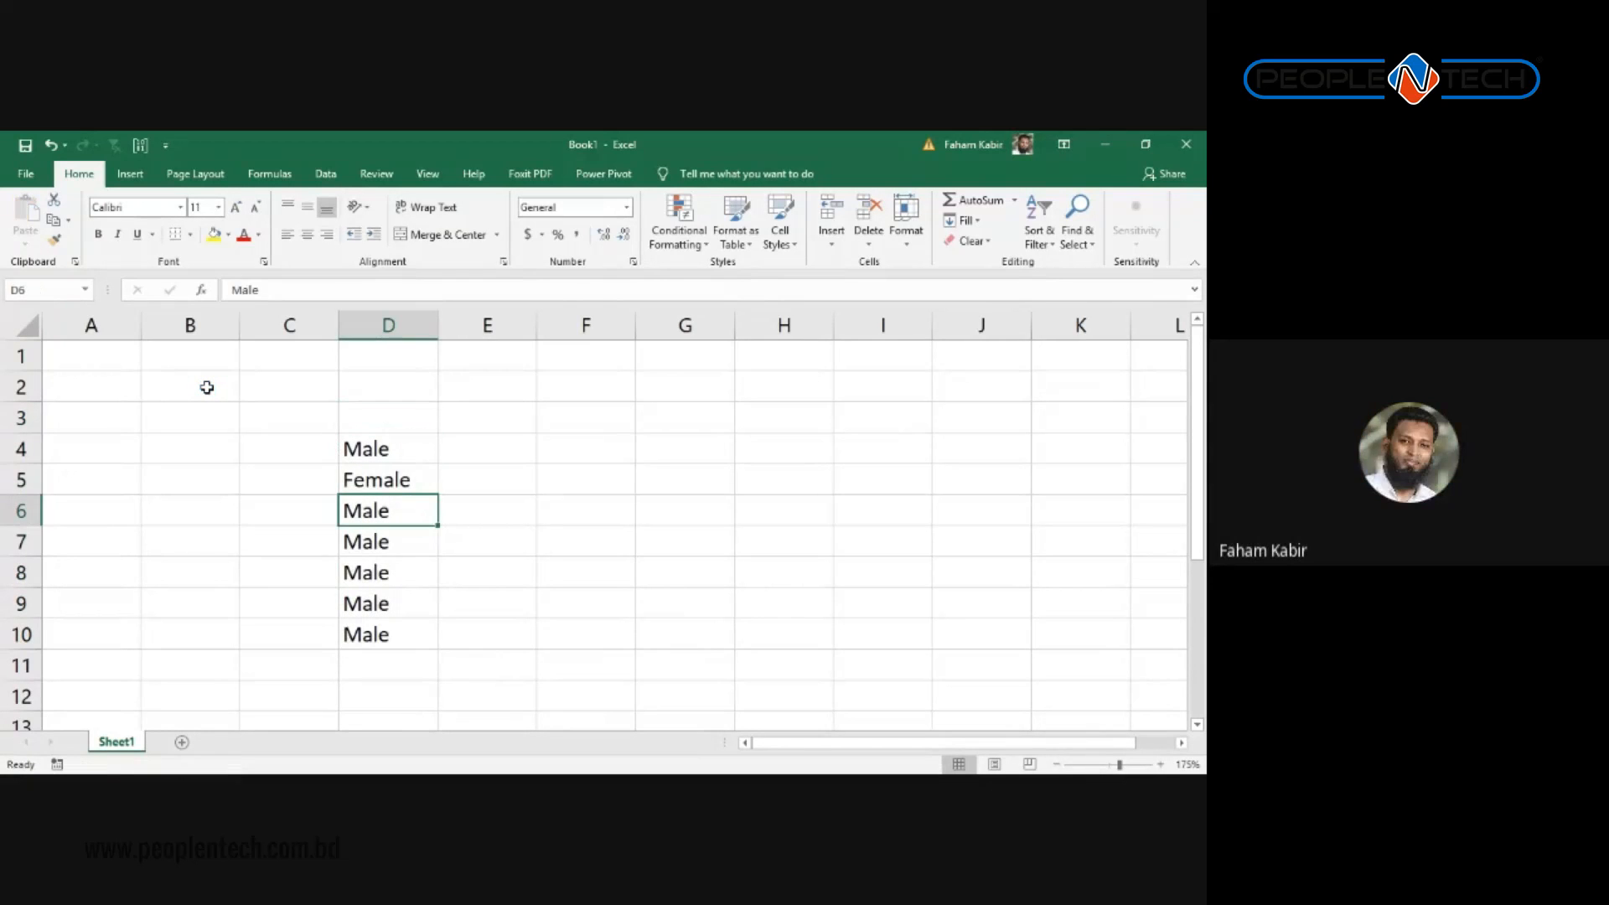
key("Up")
key("ctrl+c")
key("Down")
key("Down")
key("Down")
key("ctrl+v")
key("Down")
key("Down")
key("ctrl+v")
key("Up")
key("Up")
key("Up")
key("Up")
key("Up")
key("Up")
key("Up")
key("Up")
key("Up")
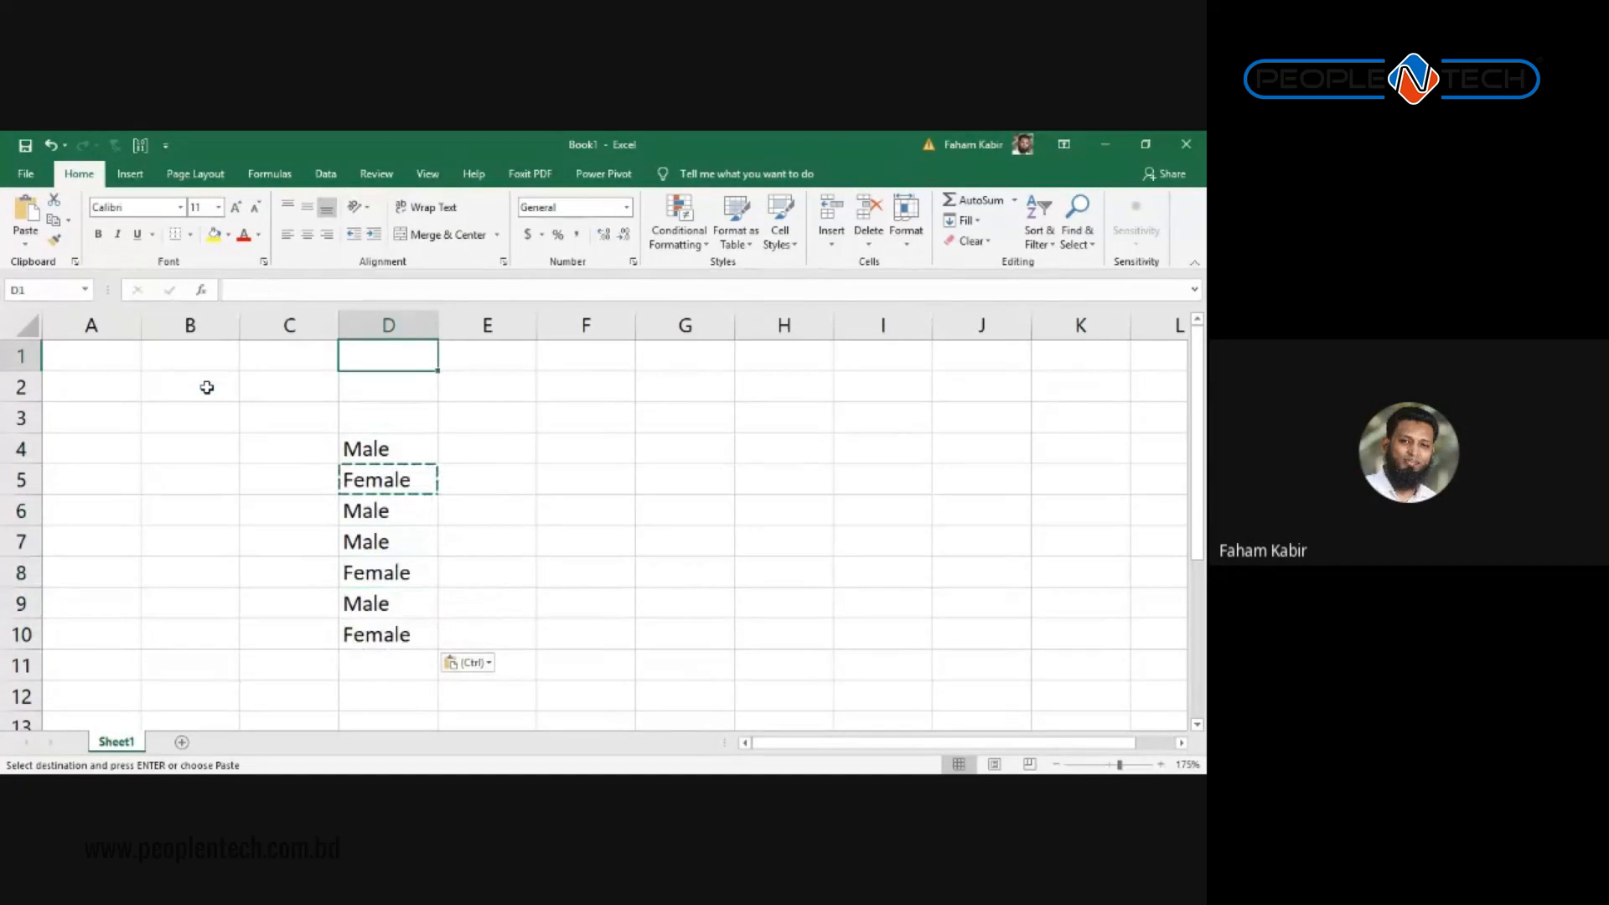
Step: Type the 'Gender' header in D1 and paste 'Male' into D2 and D3
type("Gender")
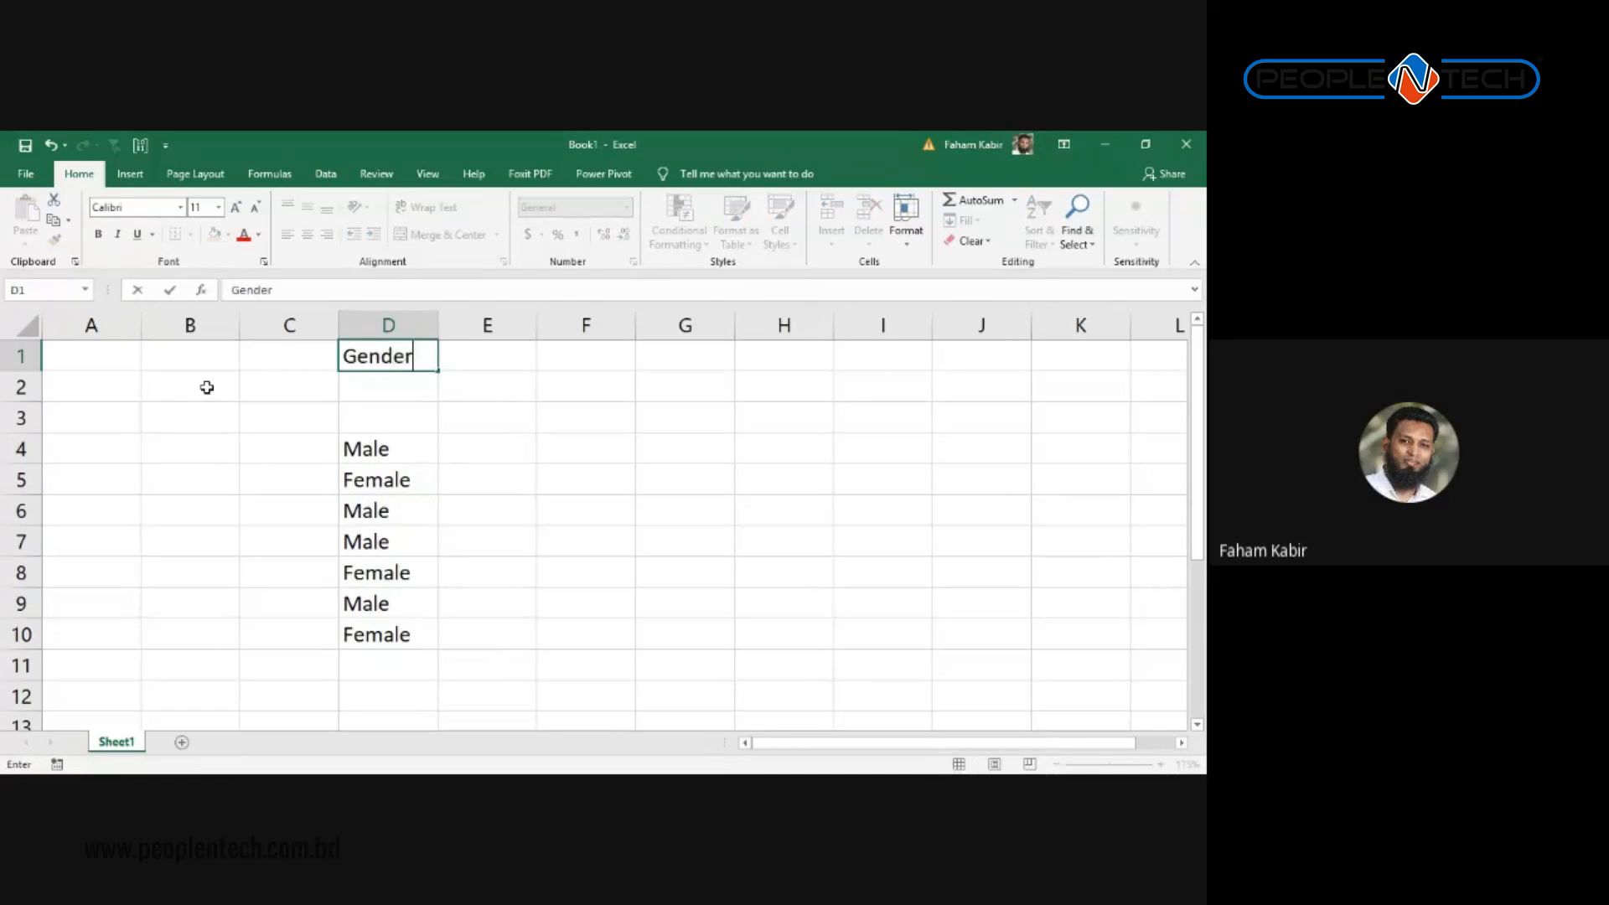
key("Return")
key("Return")
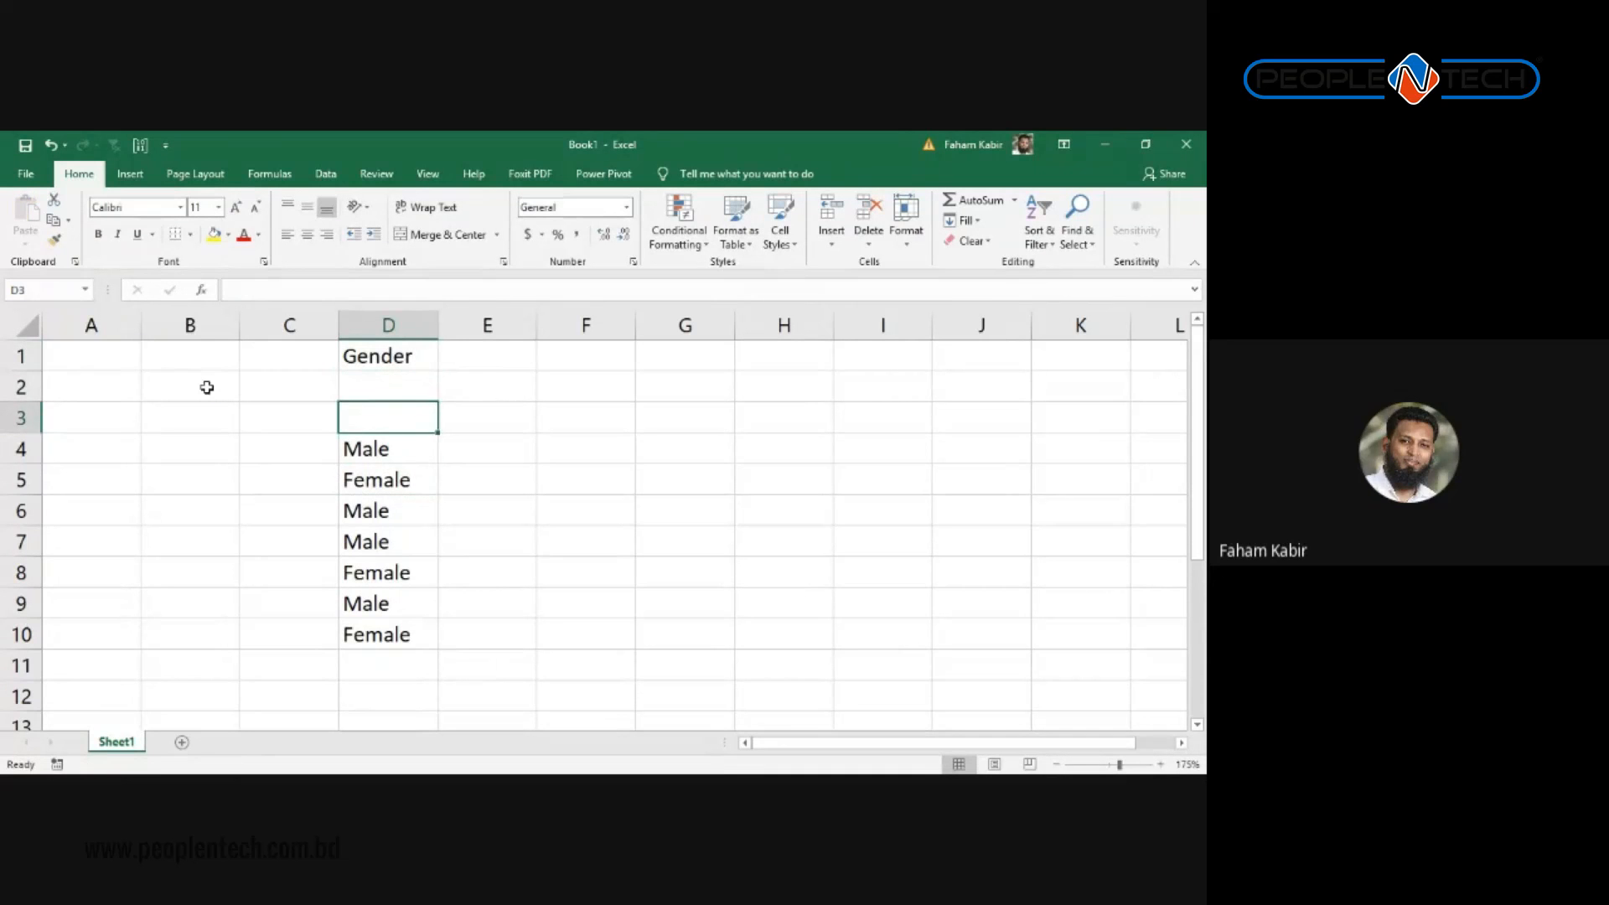
key("Down")
key("ctrl+c")
key("Up")
key("ctrl+v")
key("Up")
key("ctrl+v")
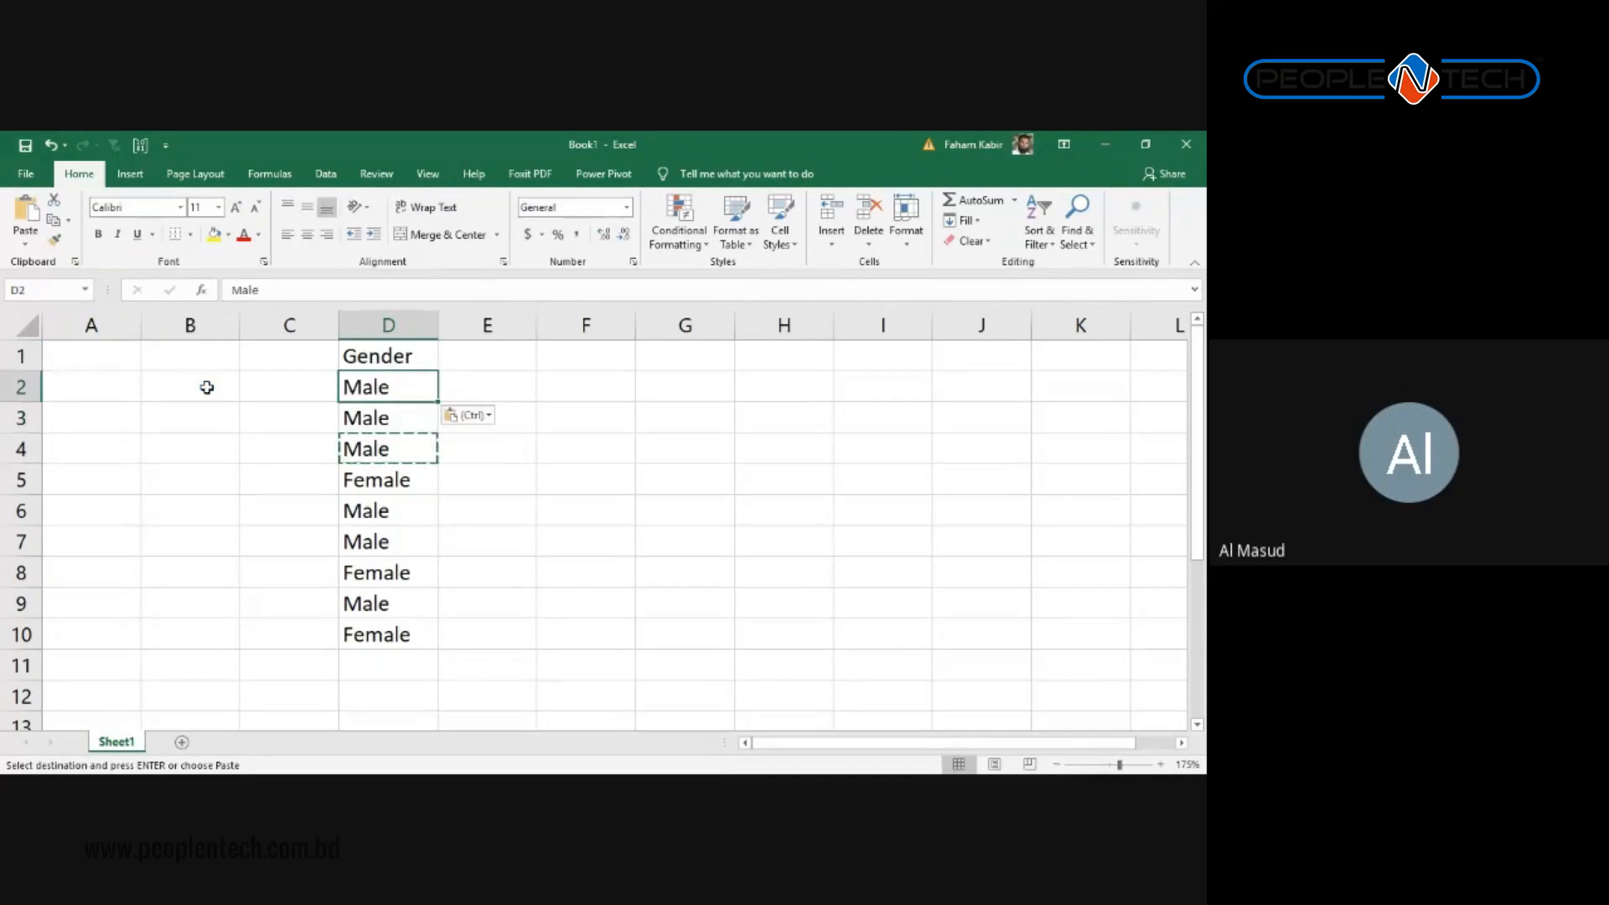
key("Escape")
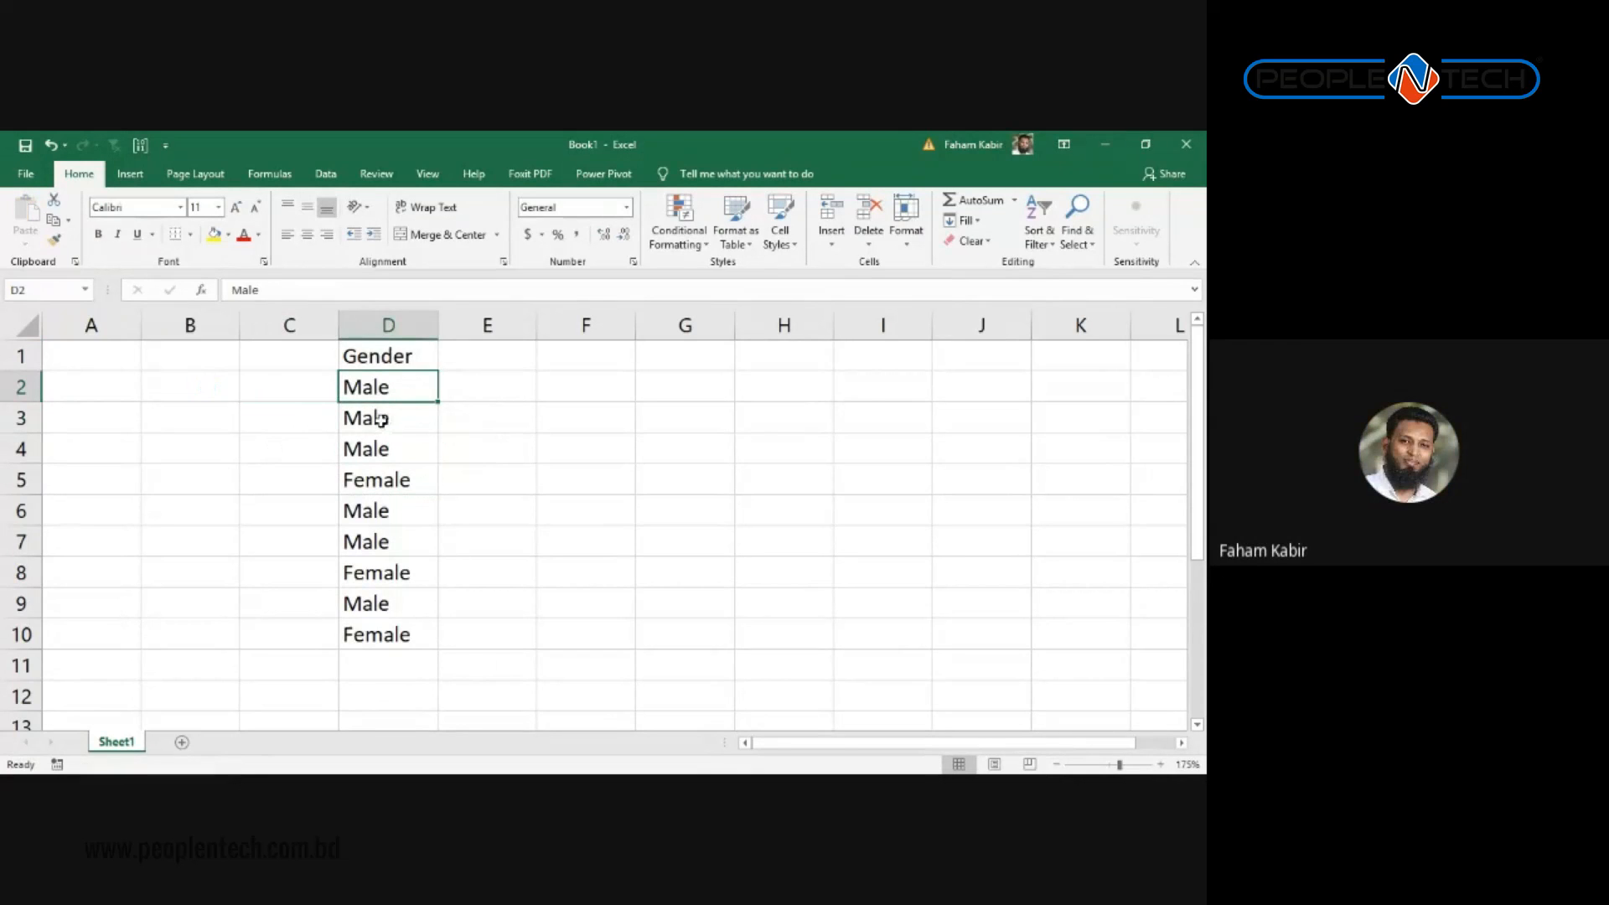
left_click(397, 352)
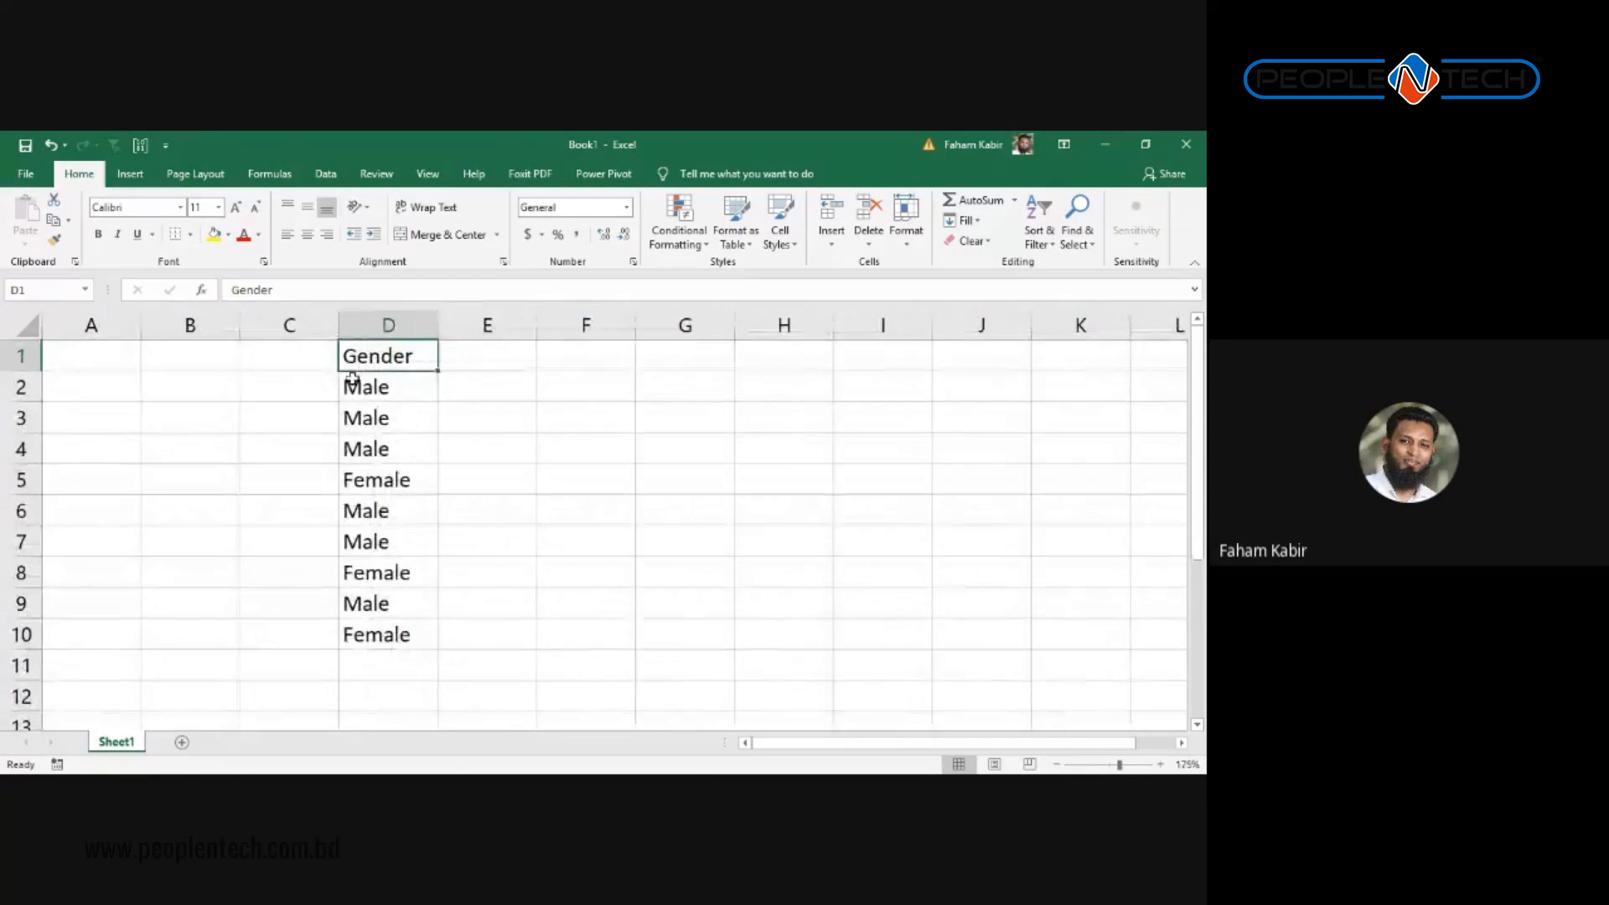
left_click(675, 362)
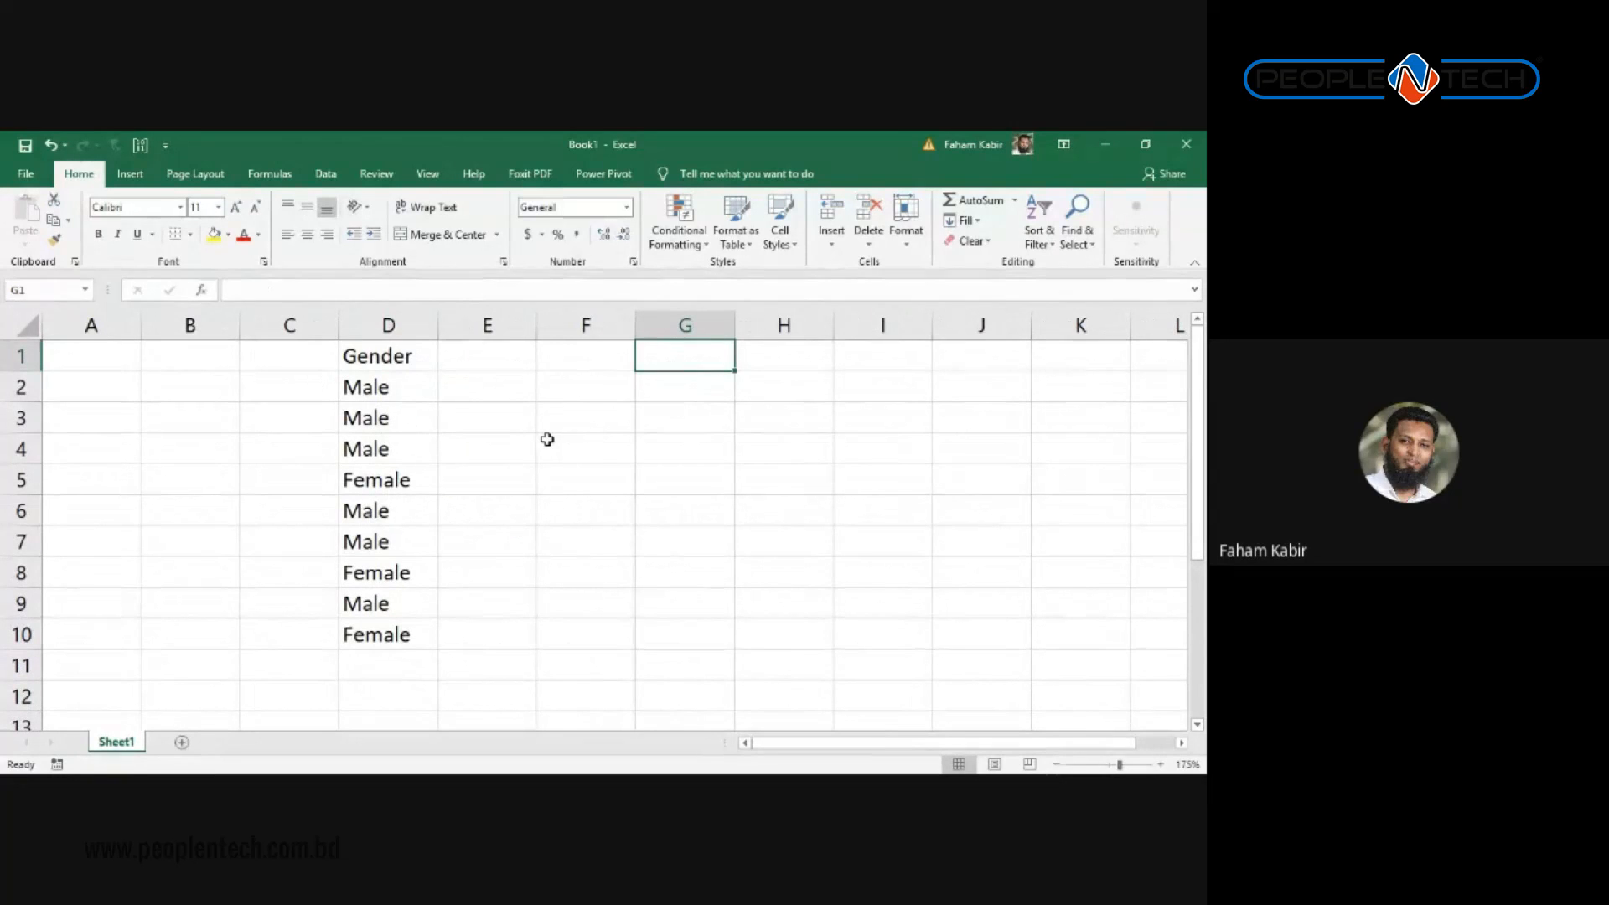
Step: Type the key labels 'Male' in G1 and 'Female' in G2
type("Male")
key("Return")
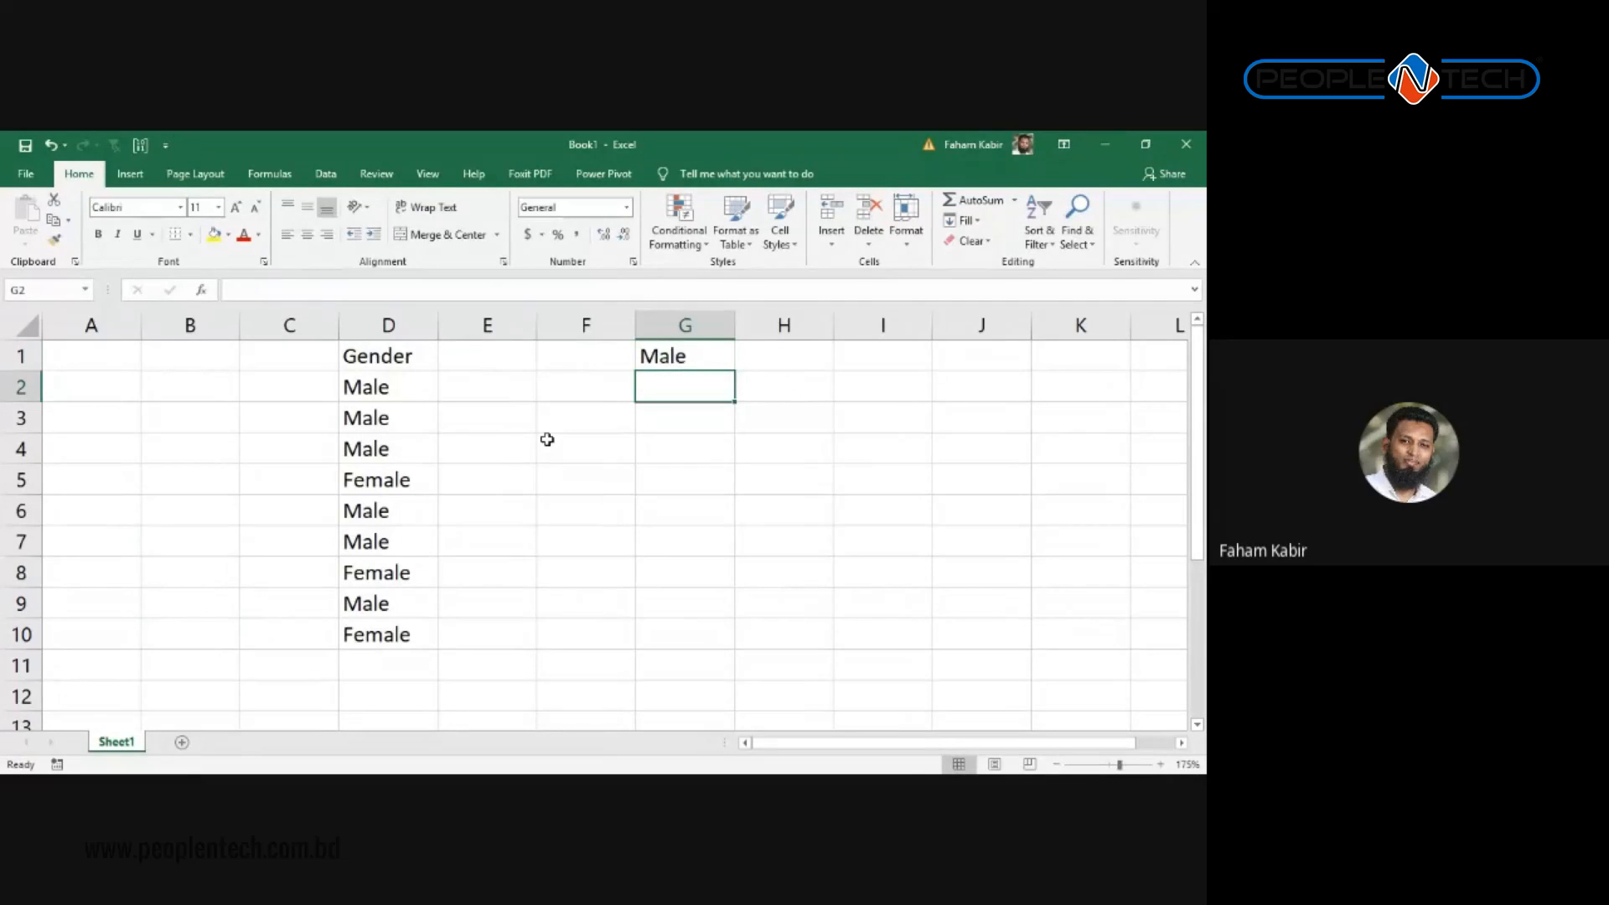
type("Female")
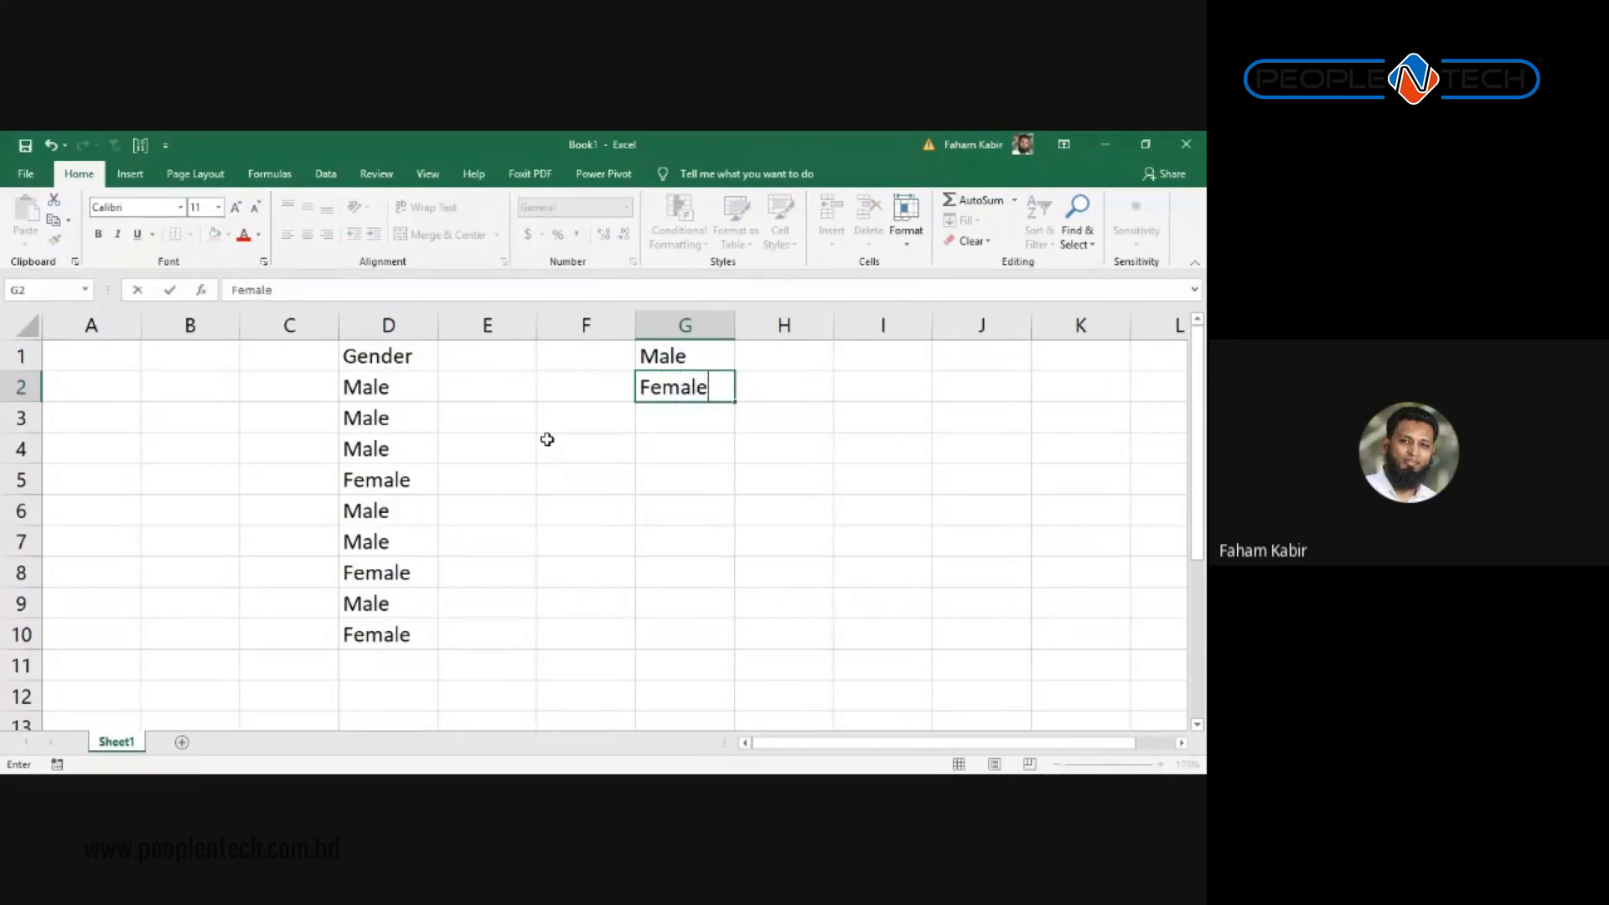
key("Return")
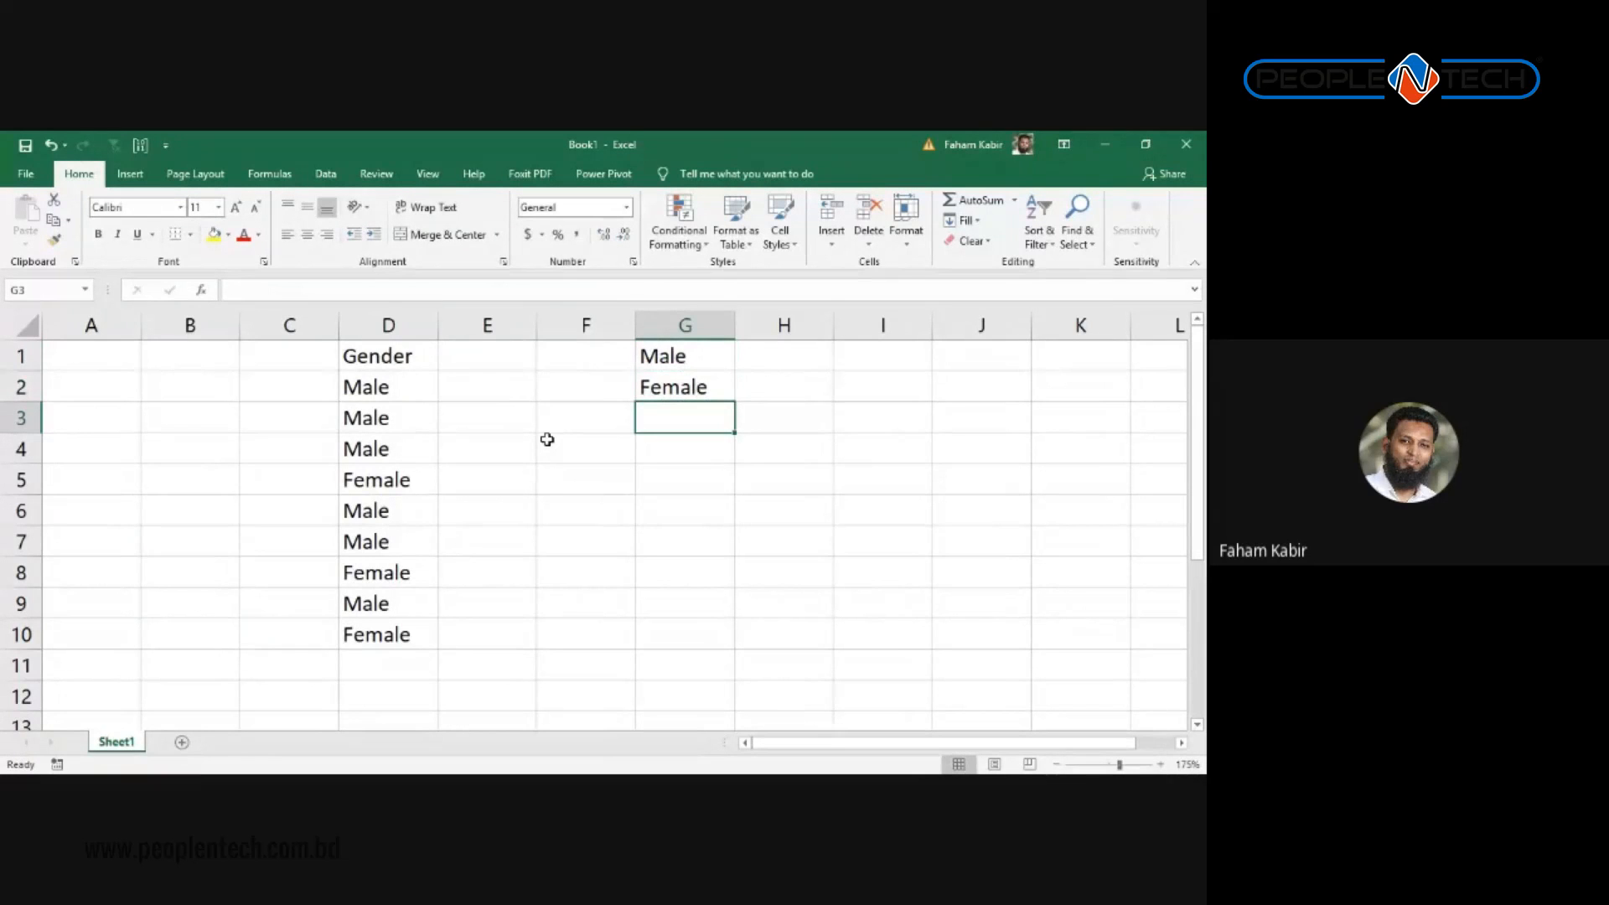
Step: Give G1 a light blue fill and G2 a light orange fill
left_click(661, 360)
left_click(230, 240)
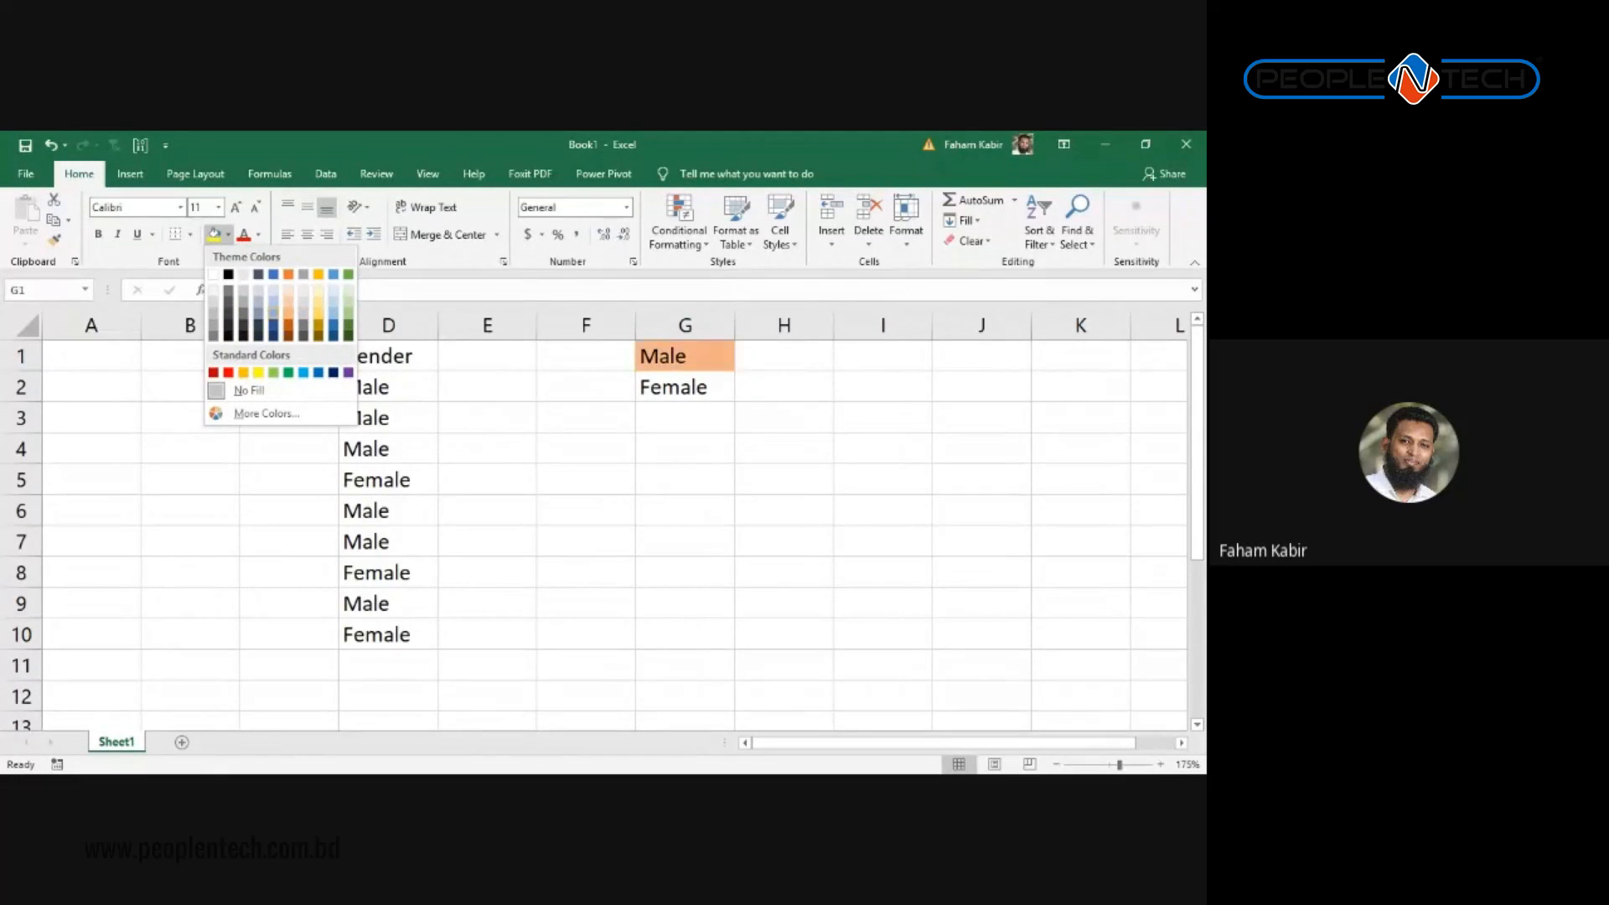
left_click(273, 308)
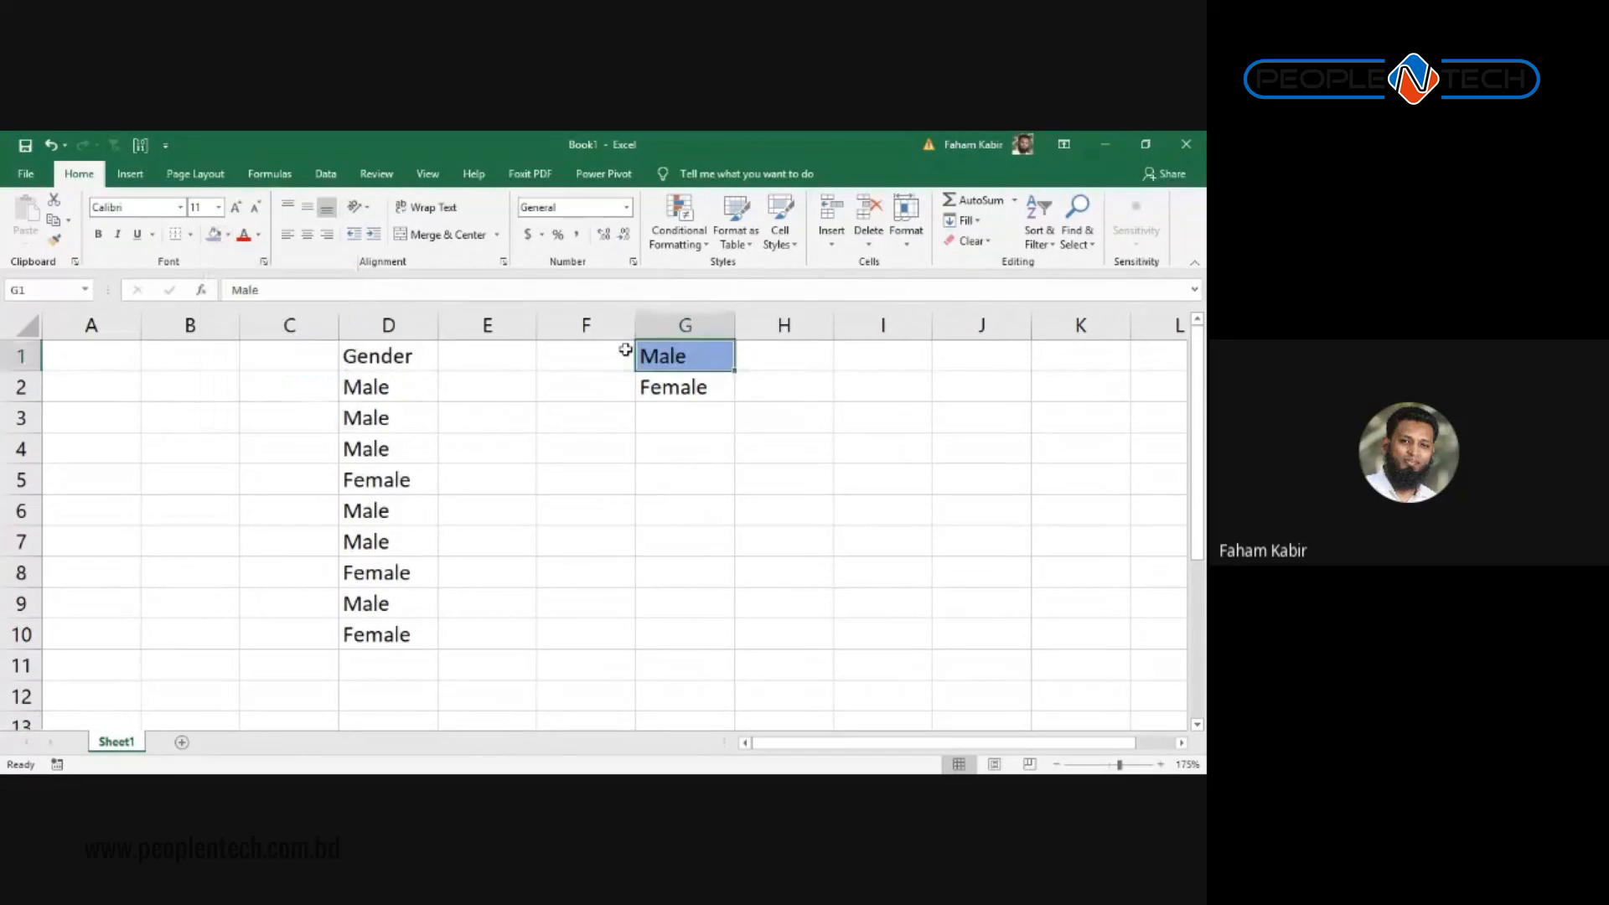
left_click(684, 387)
left_click(227, 234)
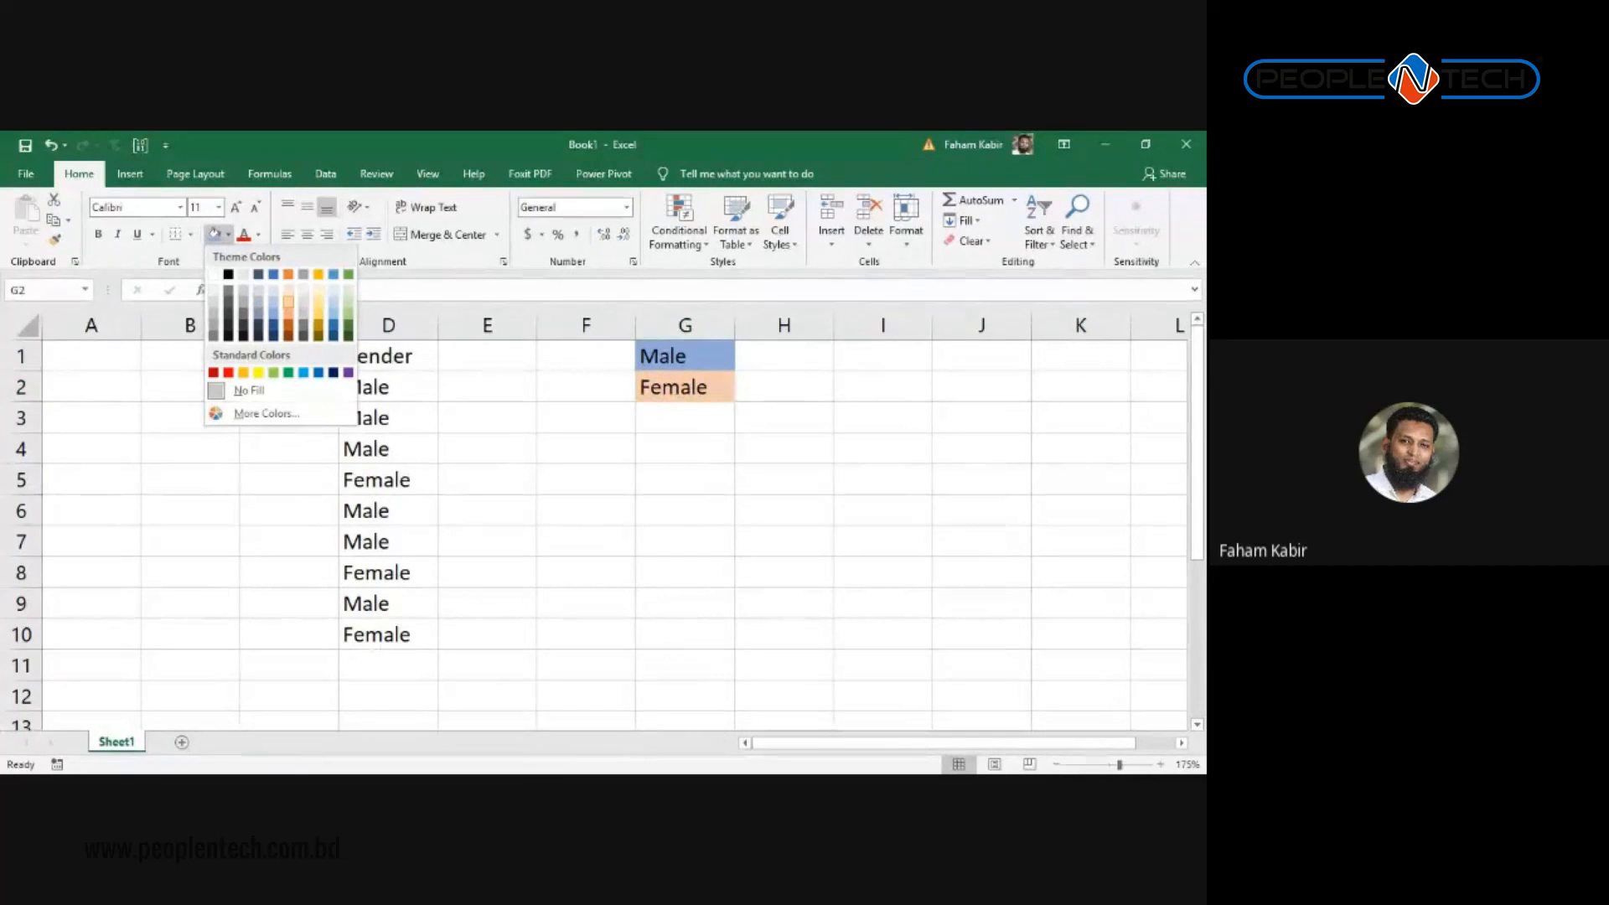
left_click(288, 294)
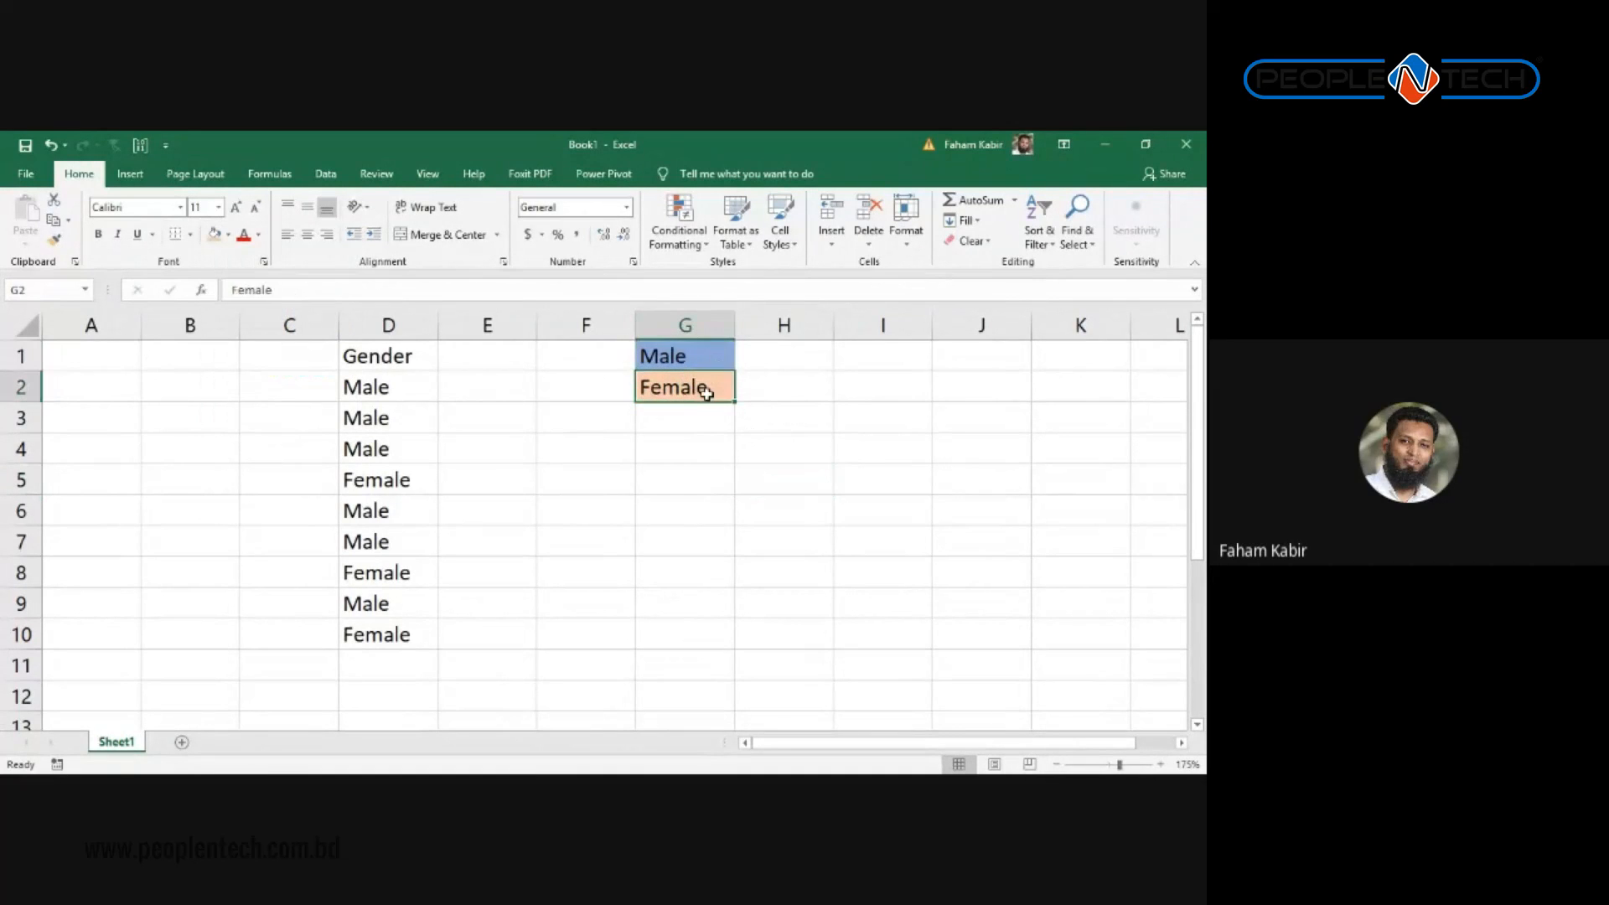
left_click(385, 418)
left_click(387, 473)
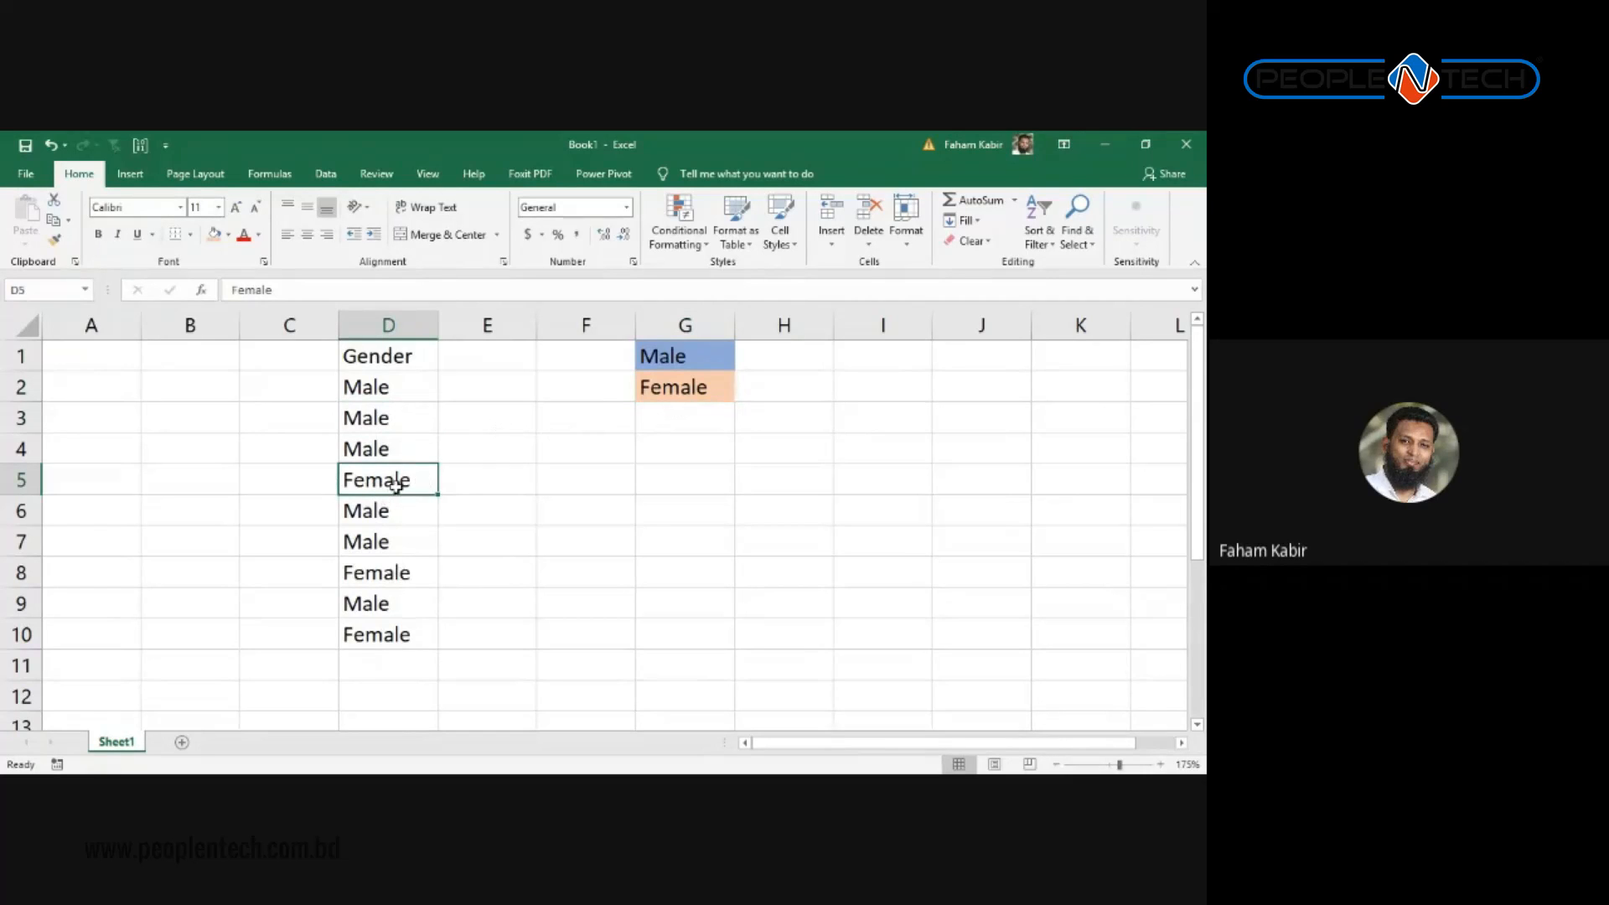
left_click(697, 356)
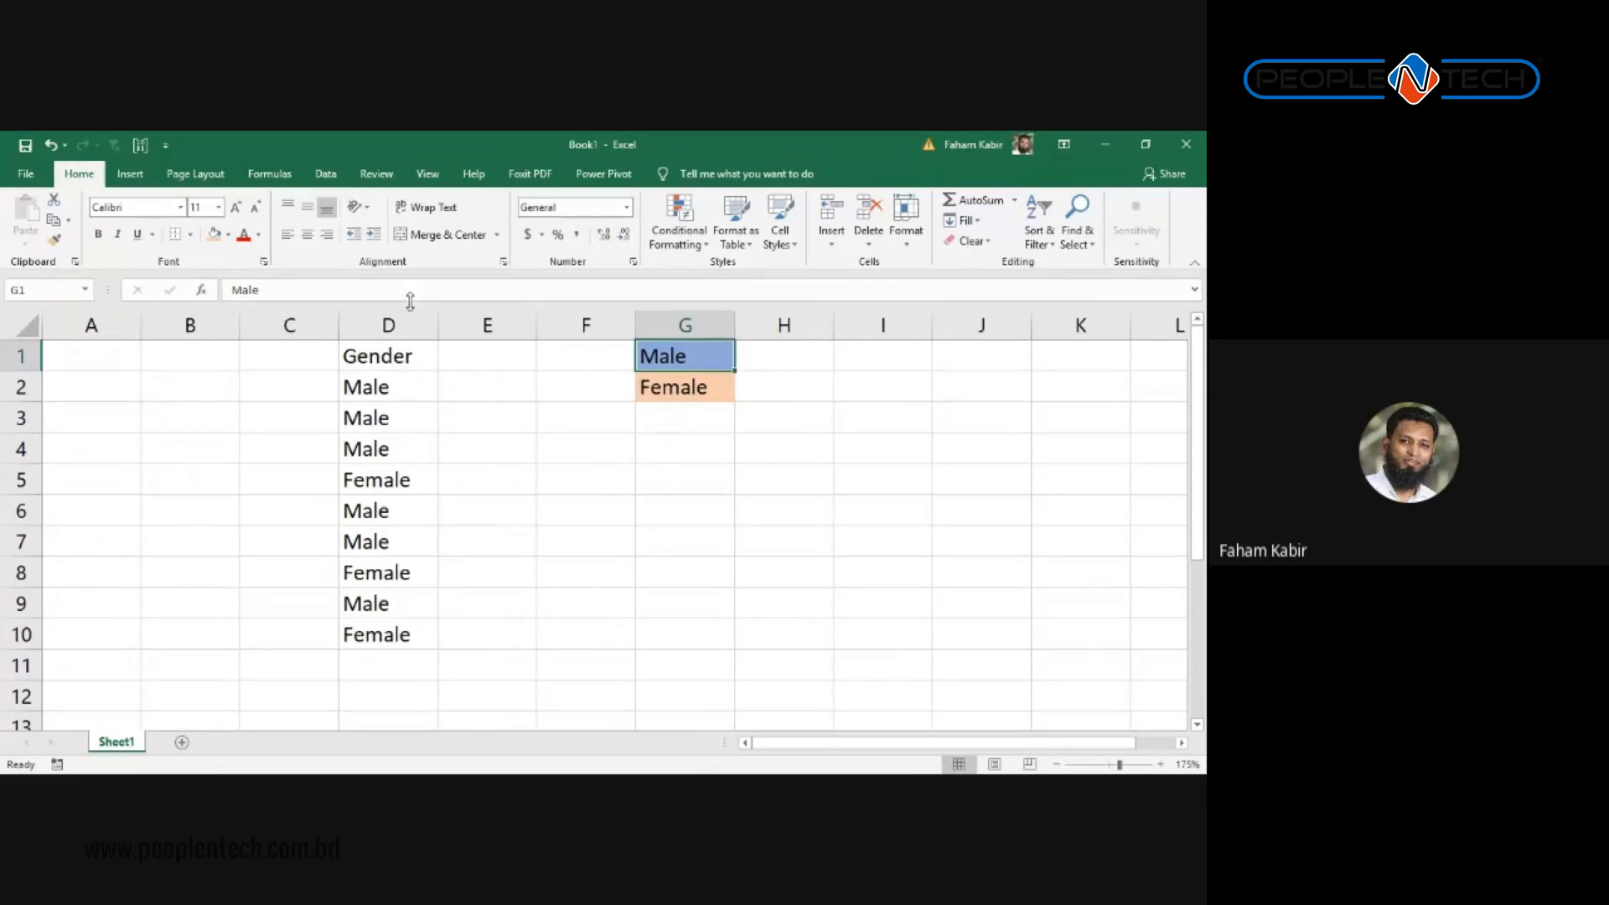
Step: Use Format Painter from G1 to copy its blue fill onto D2 and D5
right_click(706, 355)
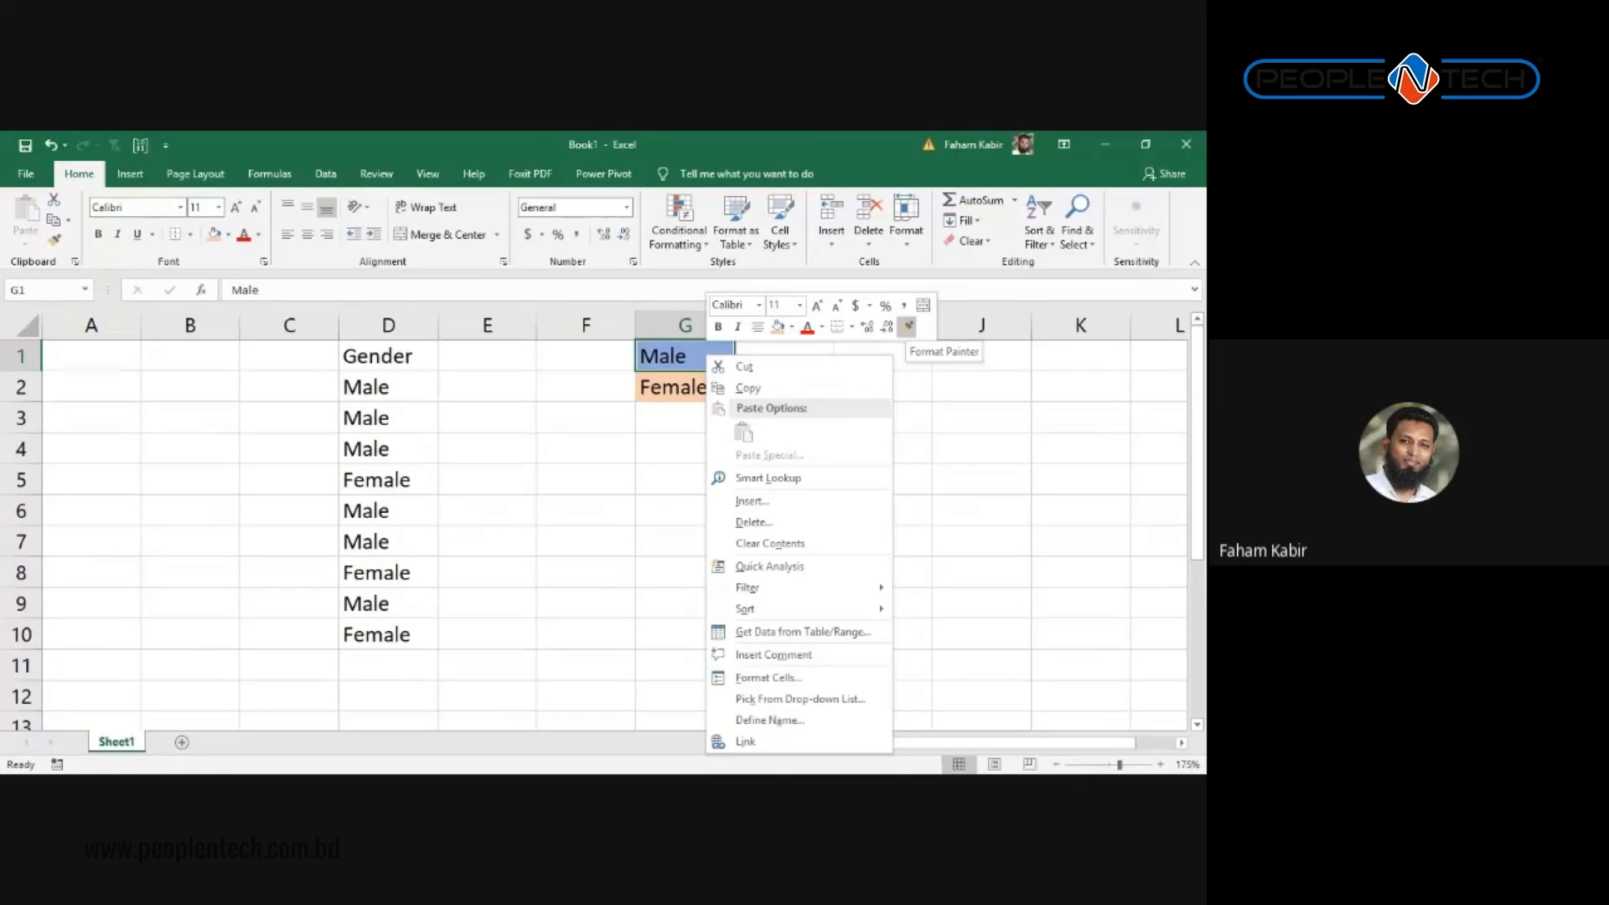
left_click(908, 326)
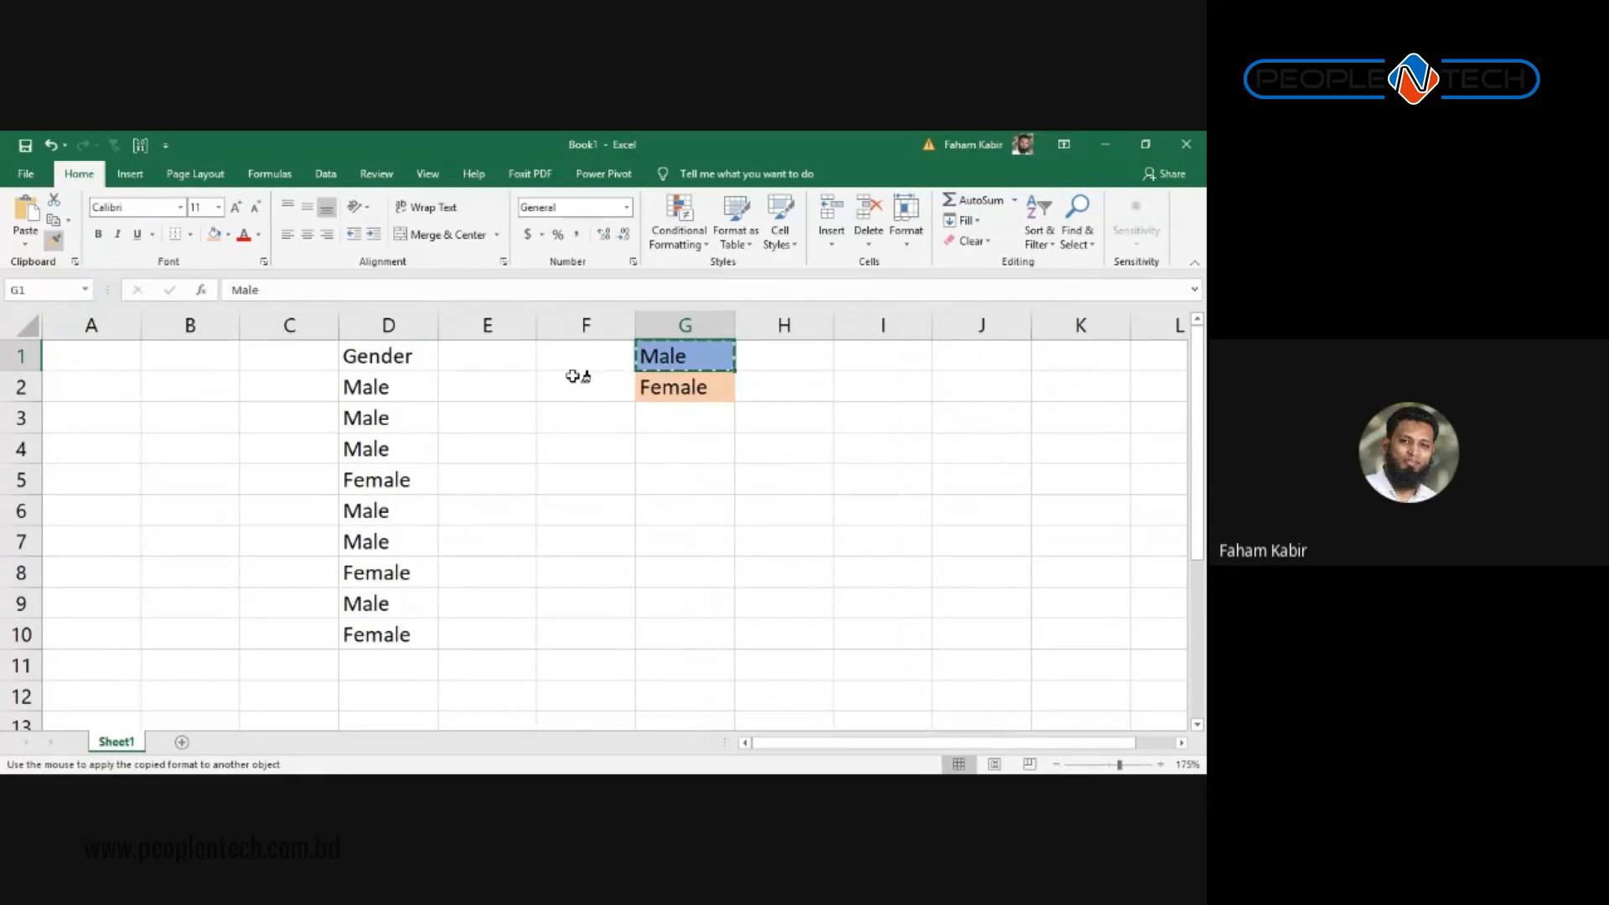
left_click(404, 391)
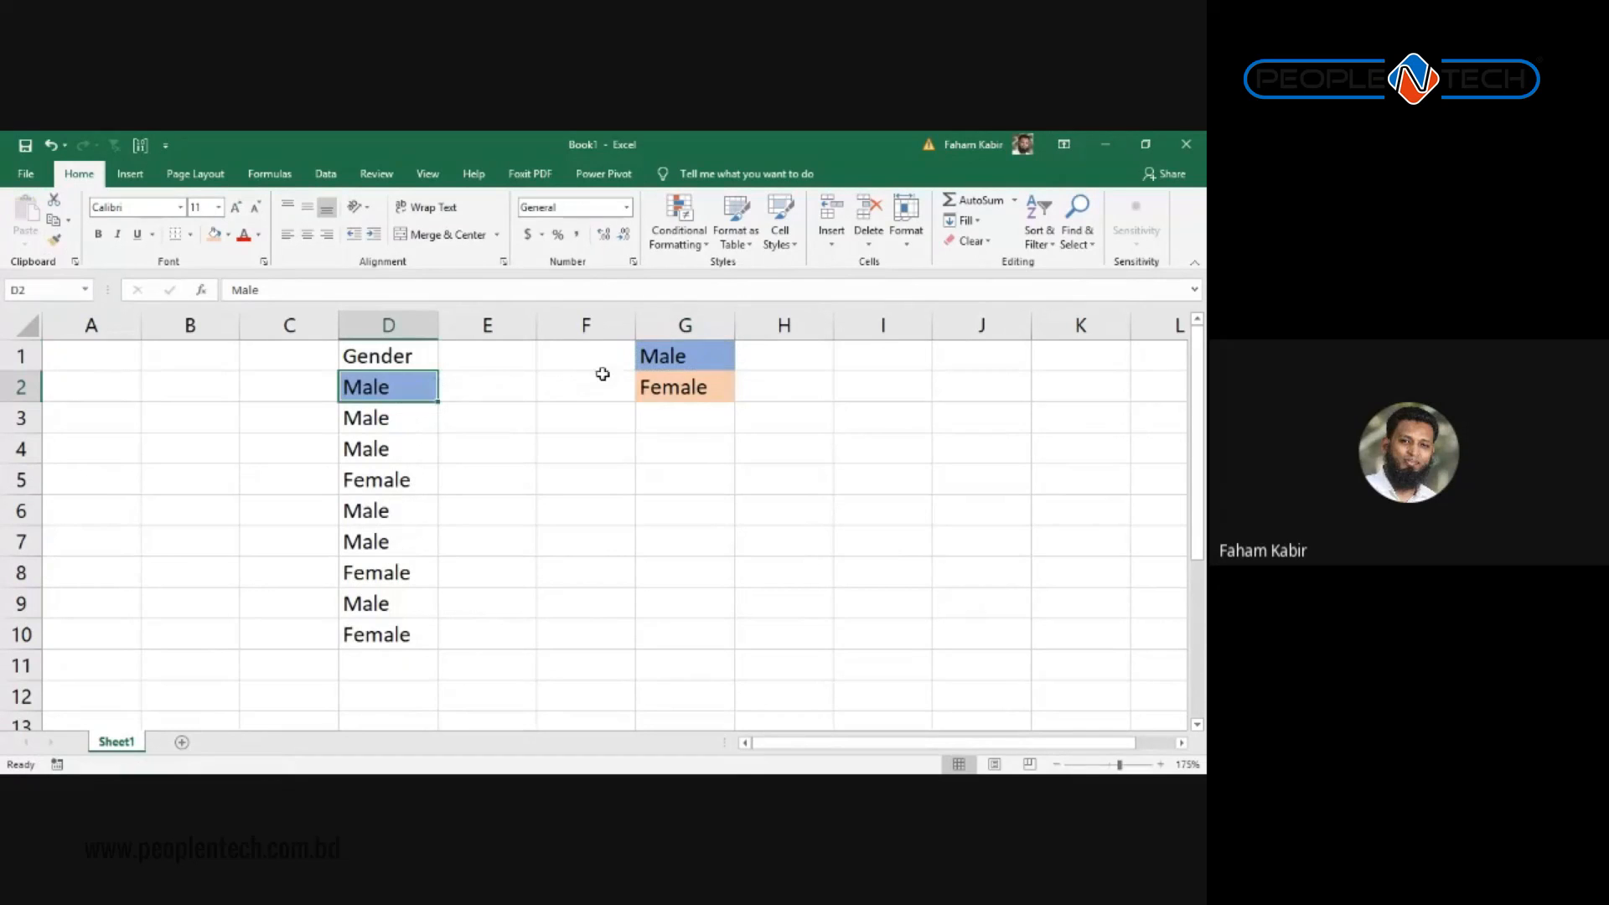
right_click(657, 354)
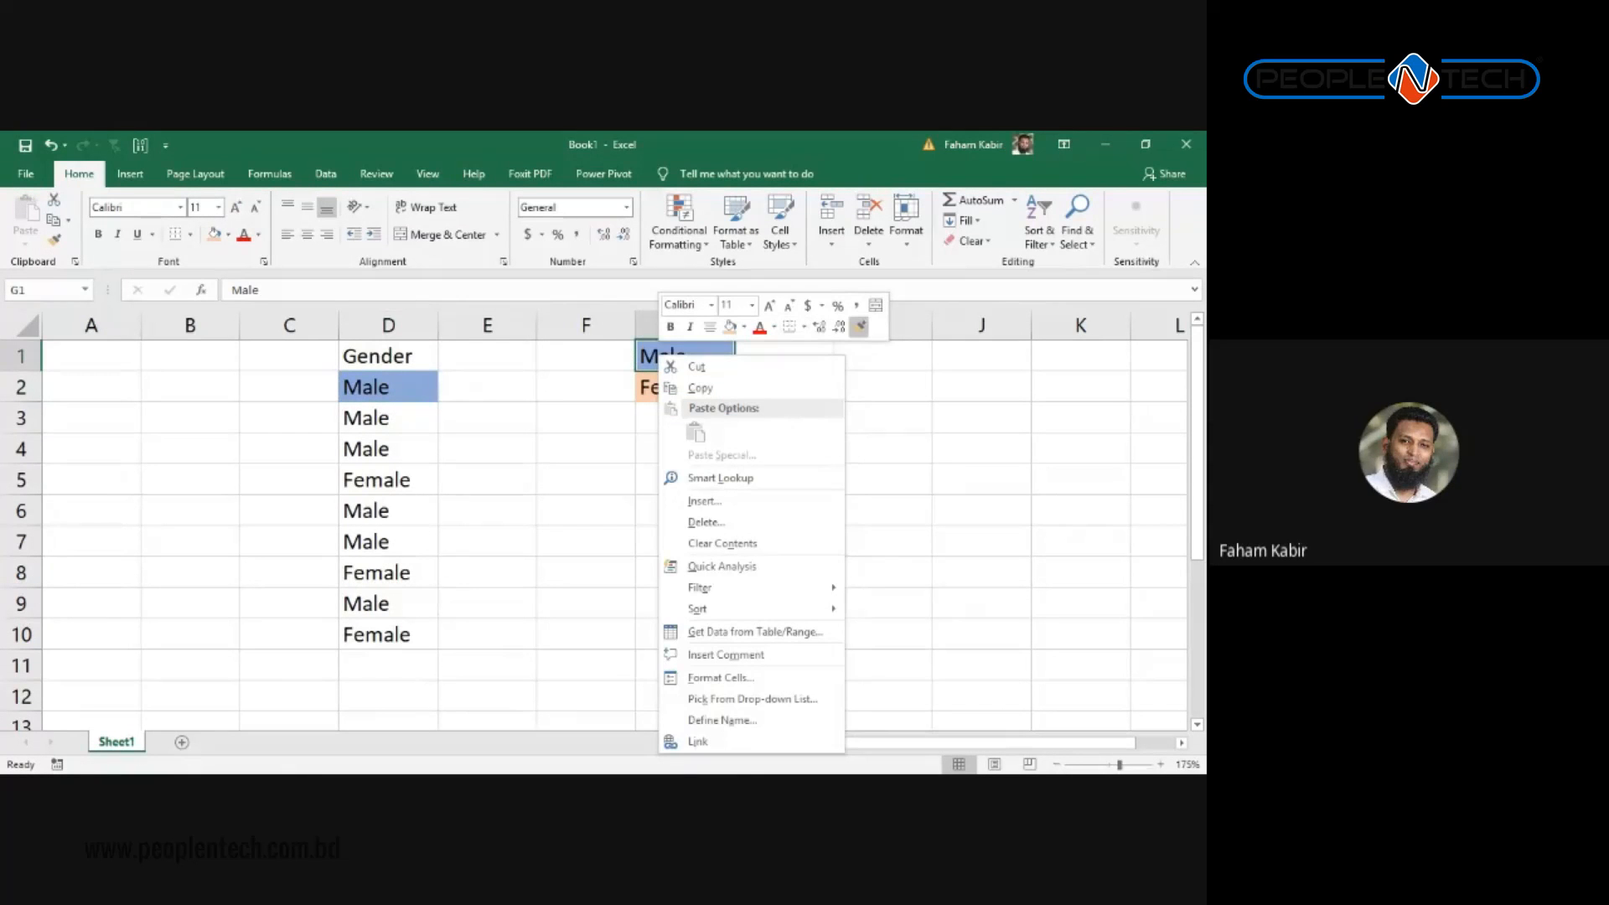
left_click(859, 327)
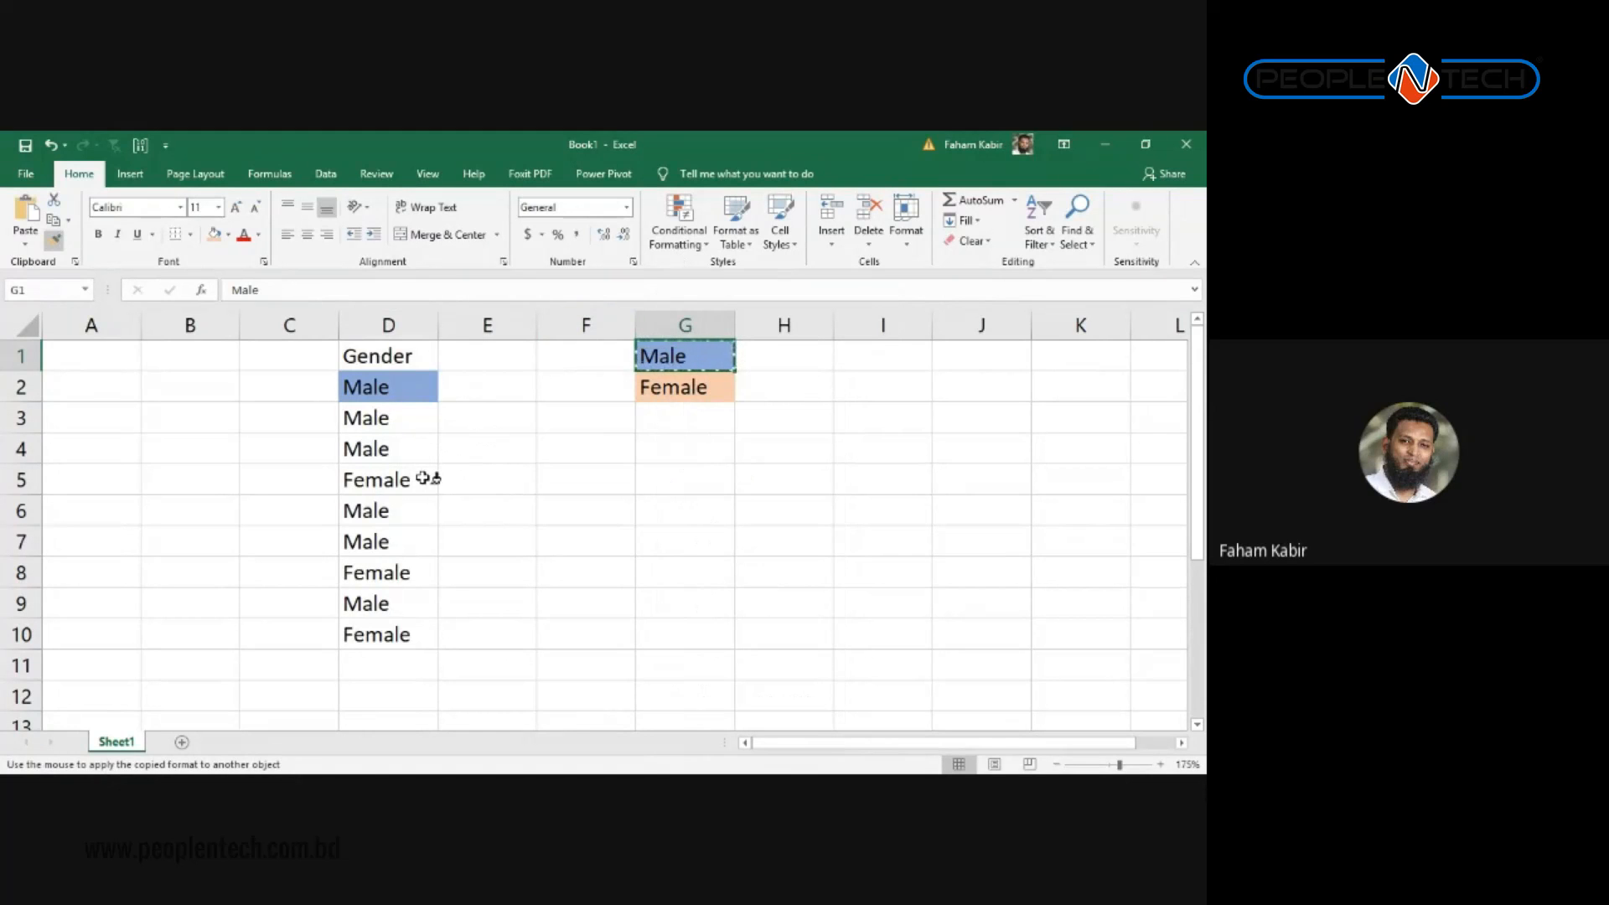
left_click(423, 478)
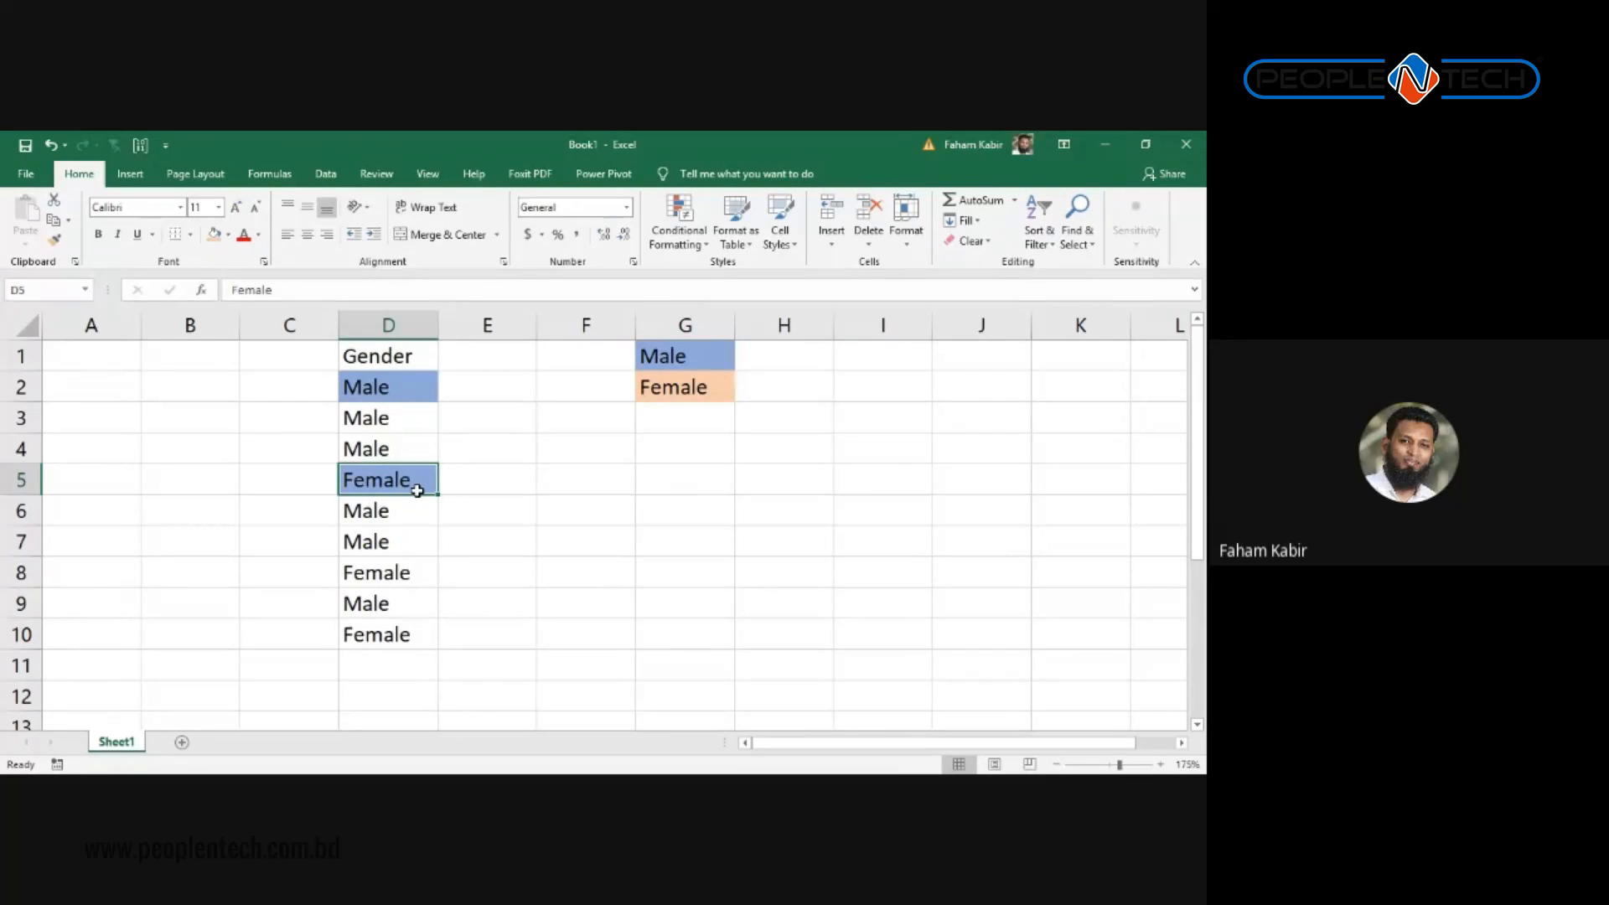
left_click(674, 354)
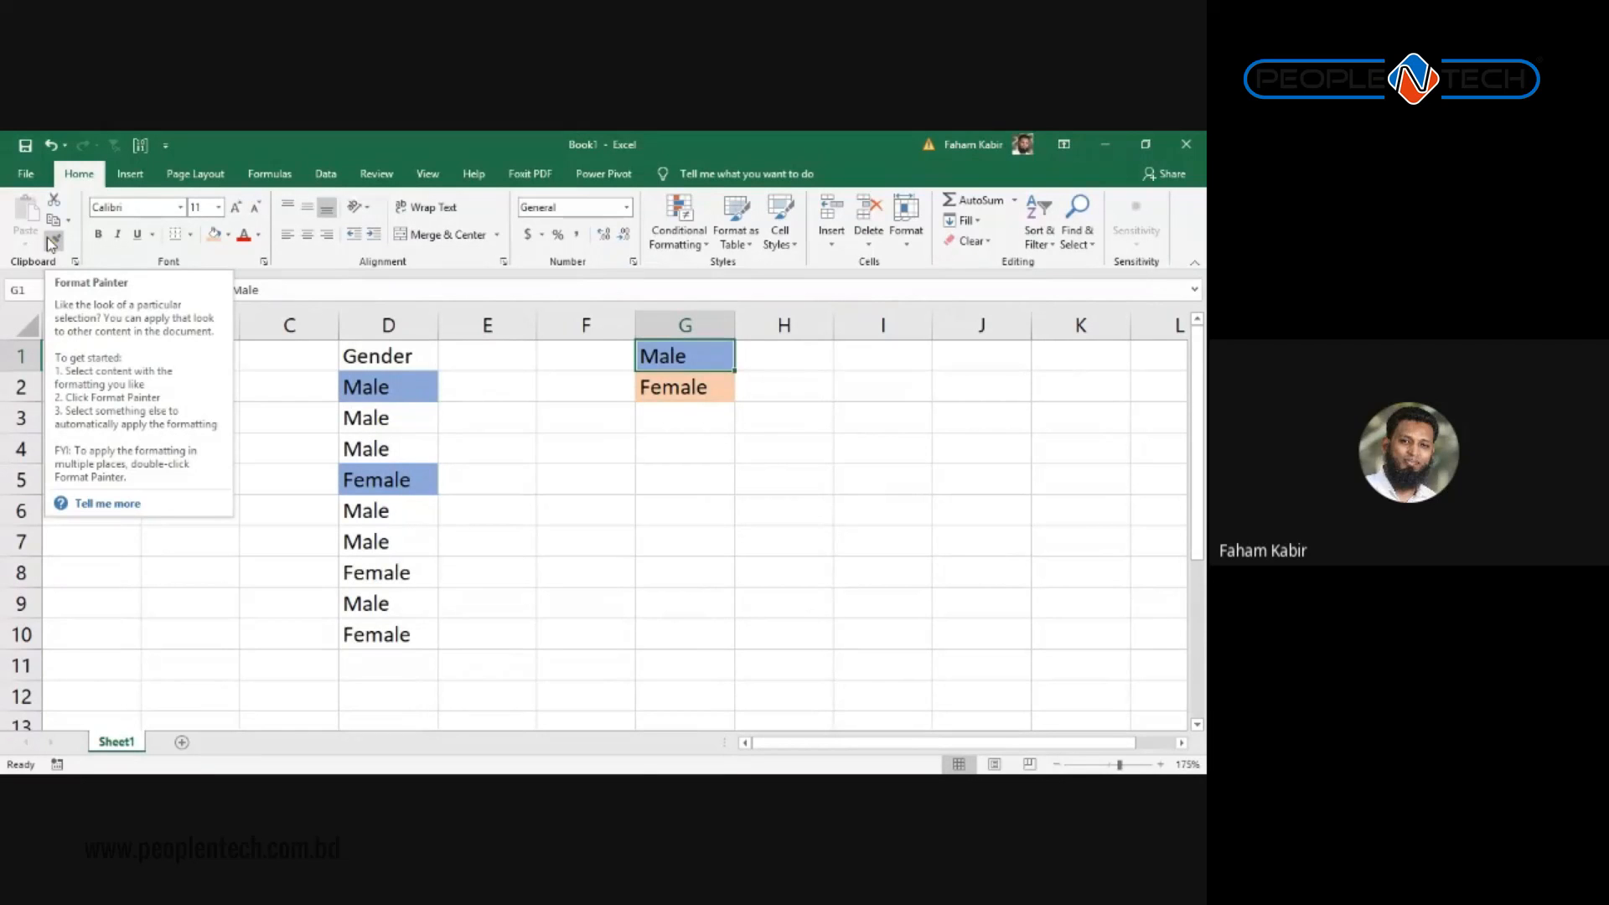
Step: Undo the blue fills on D5 and D2, then cancel the pending format copy
key("Right")
key("Right")
key("Left")
key("Left")
key("Down")
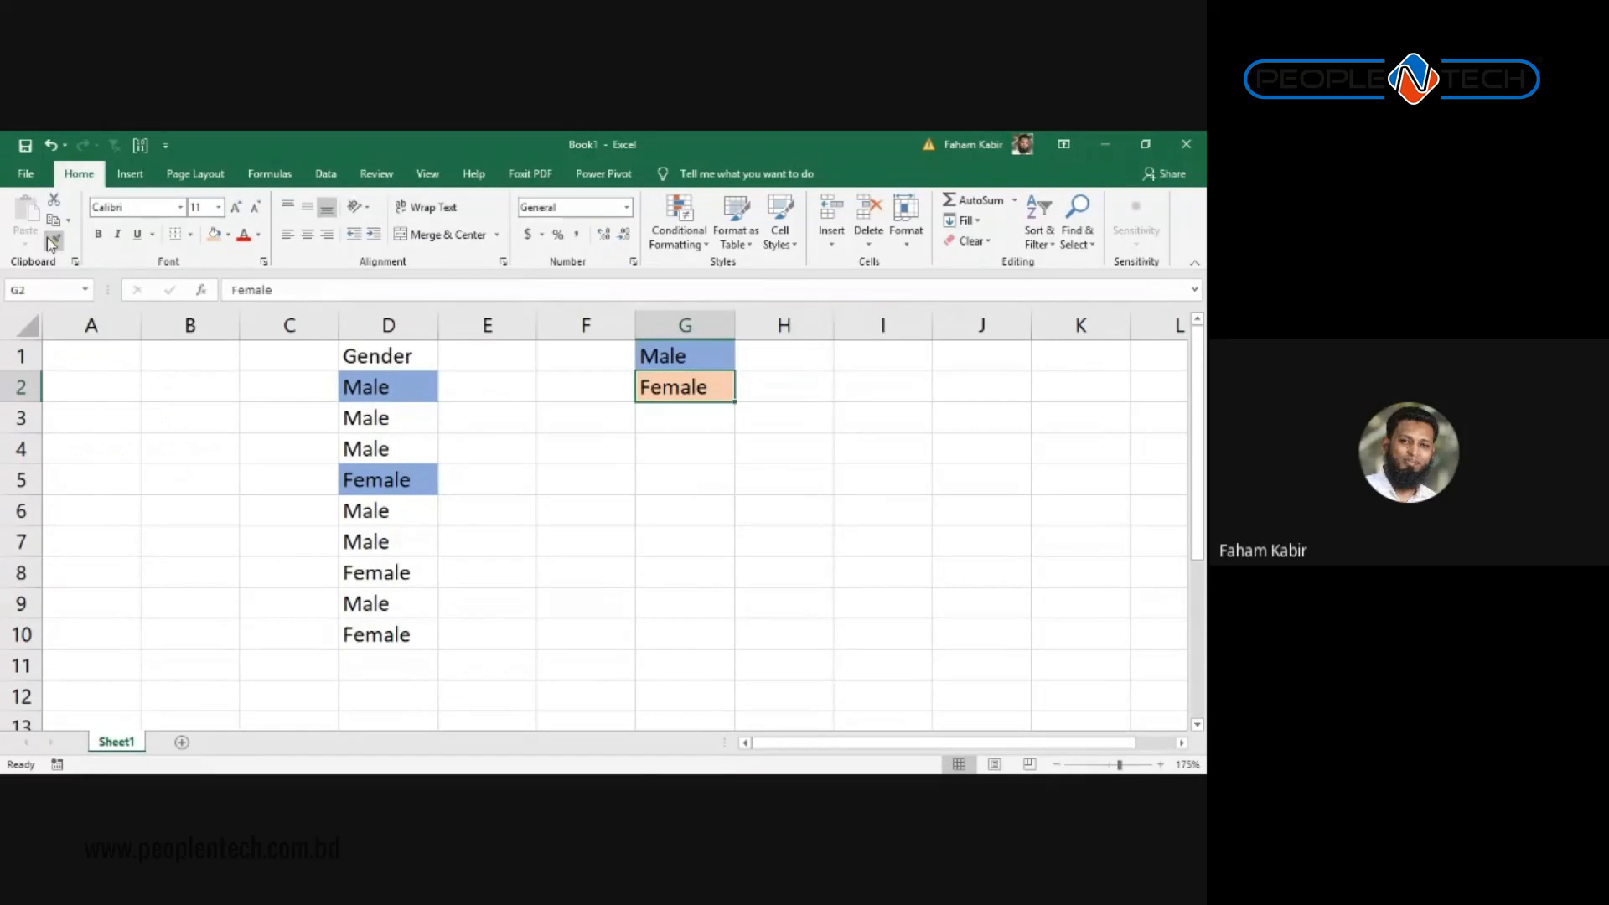
key("Left")
key("Left")
key("Left")
key("Down")
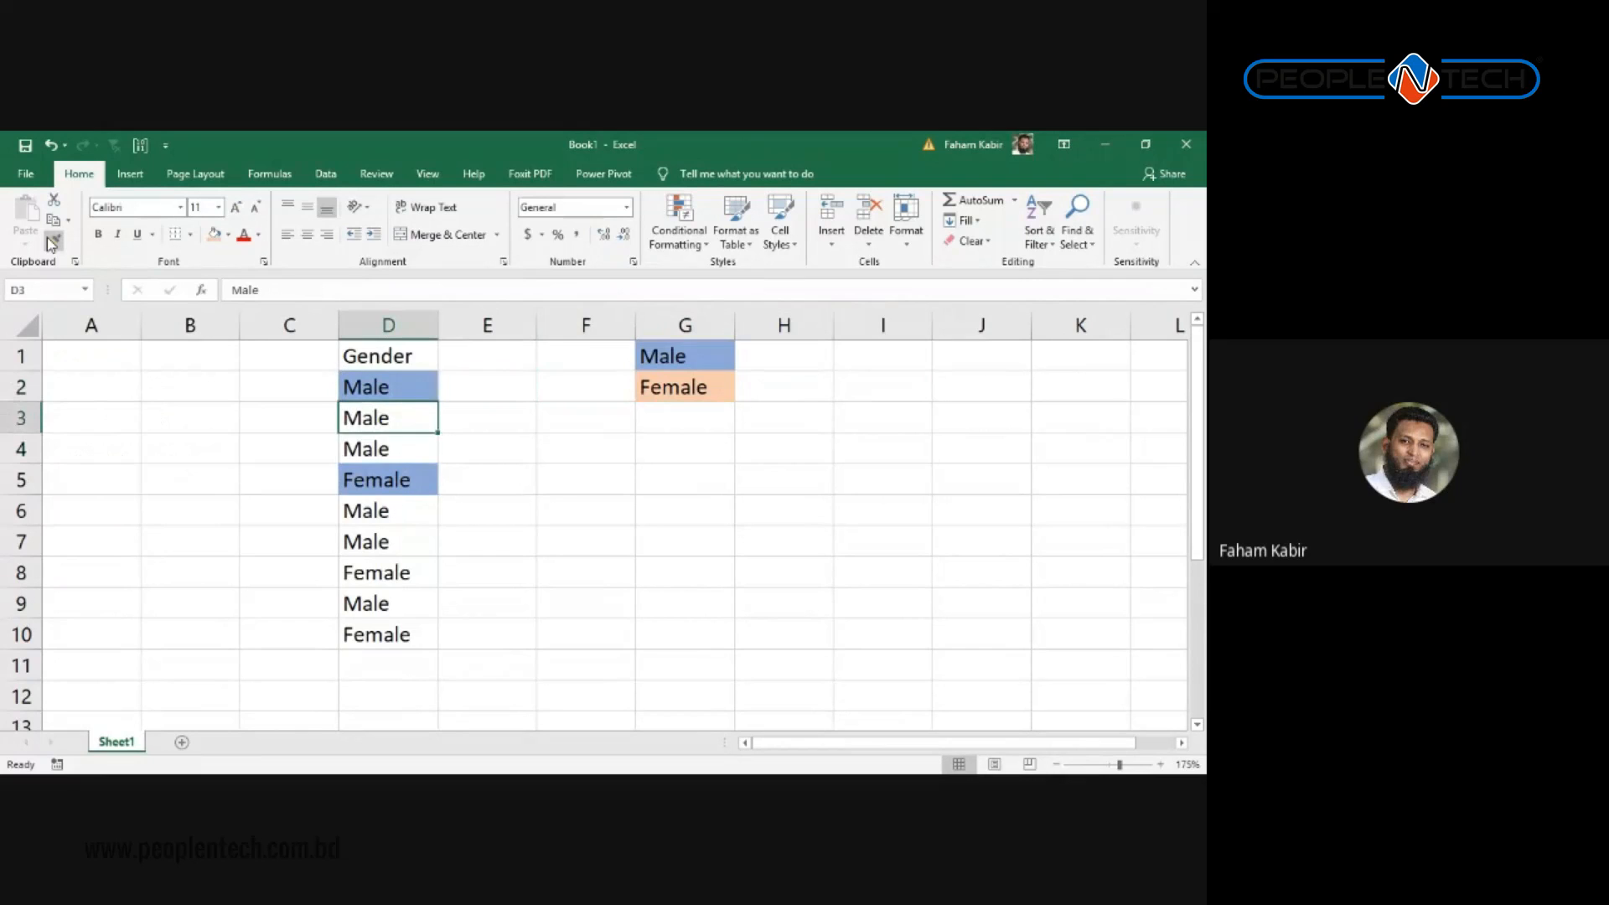
key("Down")
key("Down")
key("Up")
key("Right")
key("Up")
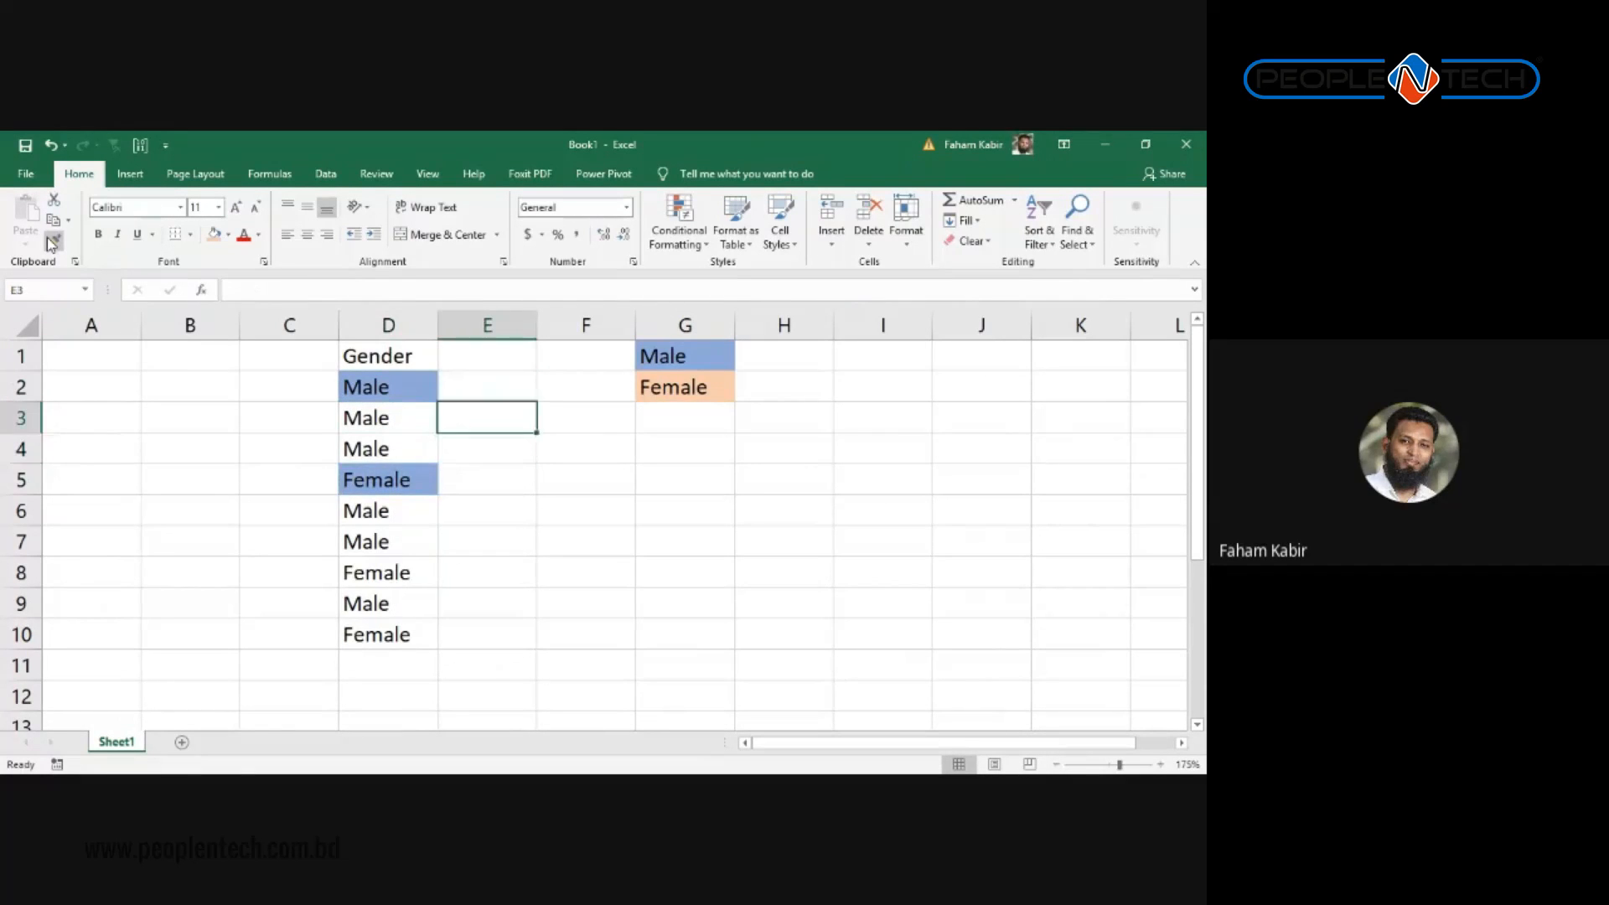
key("ctrl+z")
key("ctrl+z")
key("Up")
key("Escape")
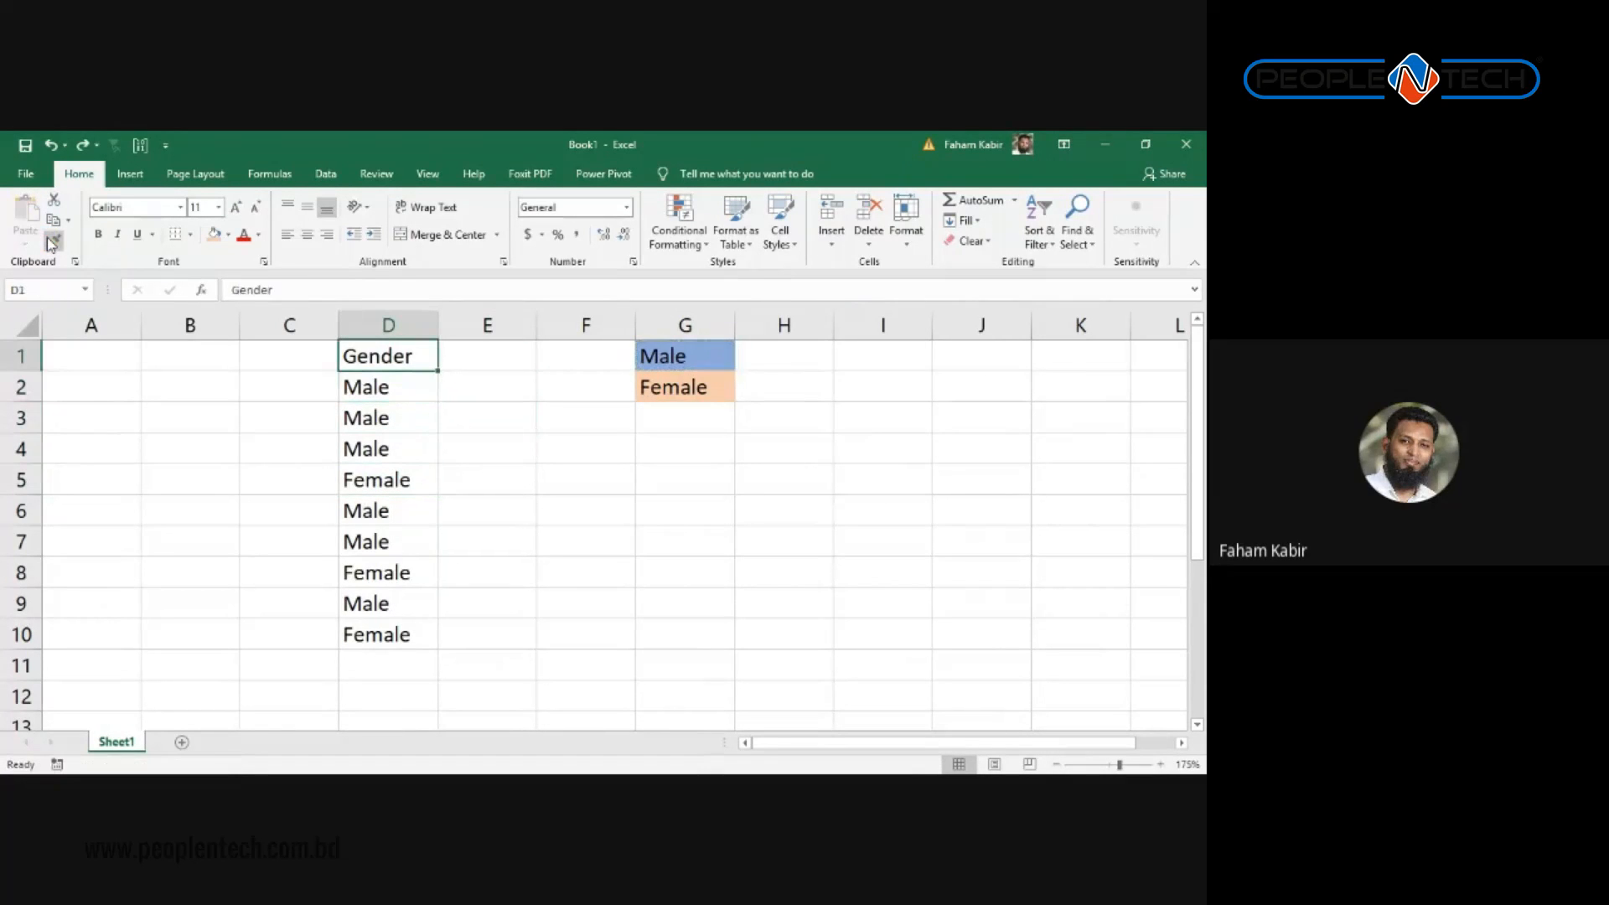
Step: Review the blue Male and orange Female legend cells in G1:G2
key("Right")
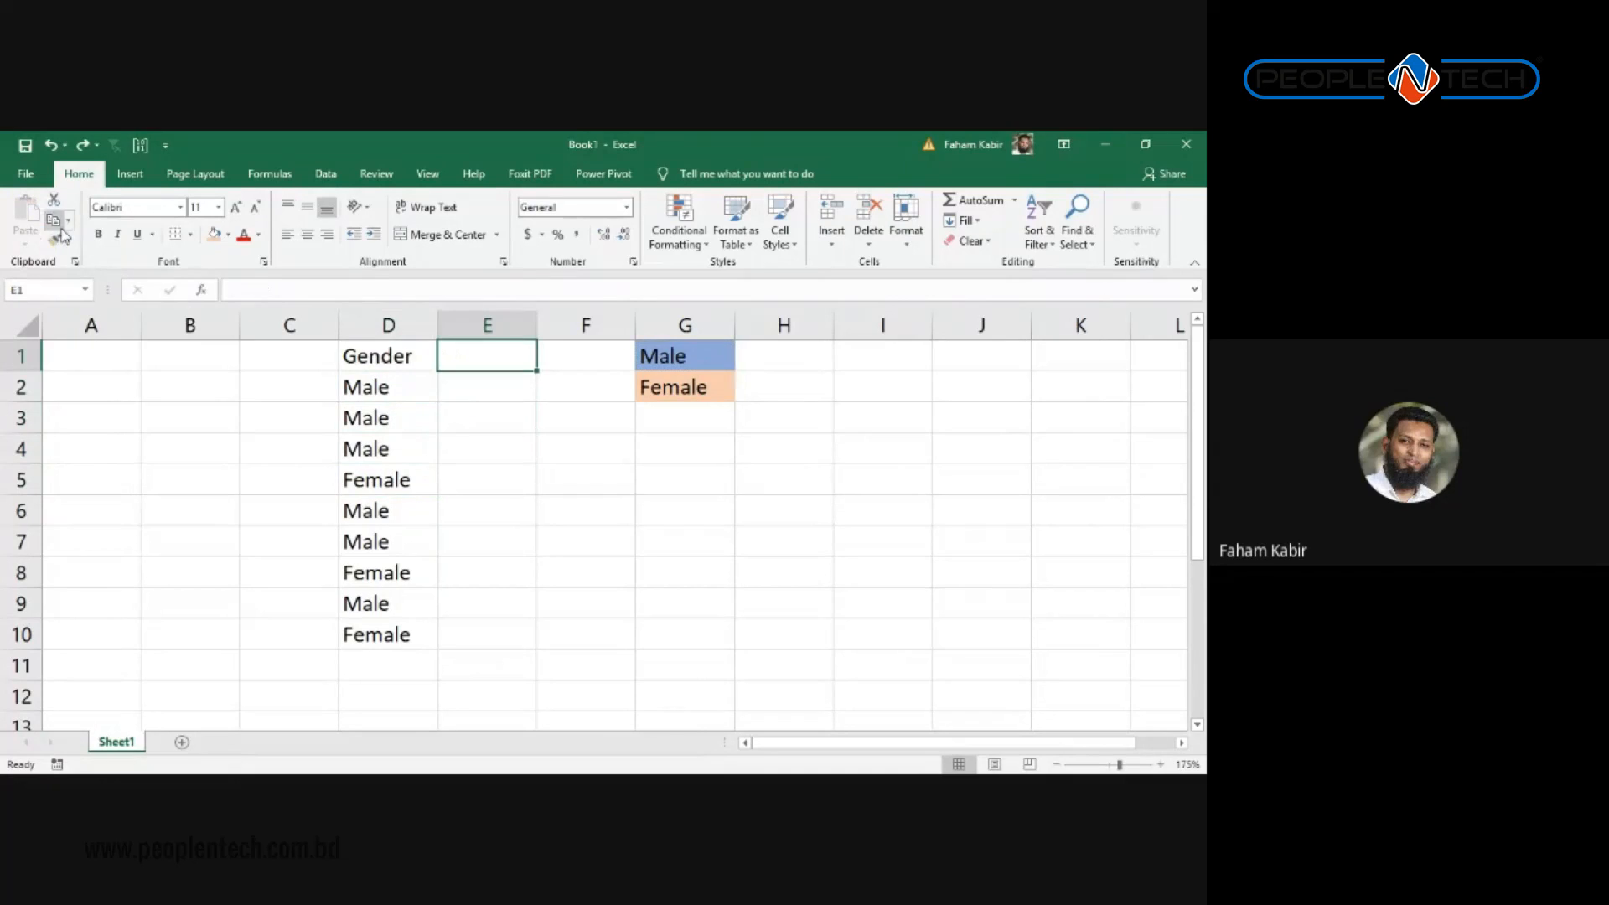
left_click(686, 359)
left_click(697, 391)
scroll(701, 470, "down", 3)
scroll(662, 494, "up", 3)
scroll(610, 477, "down", 2)
scroll(610, 461, "up", 2)
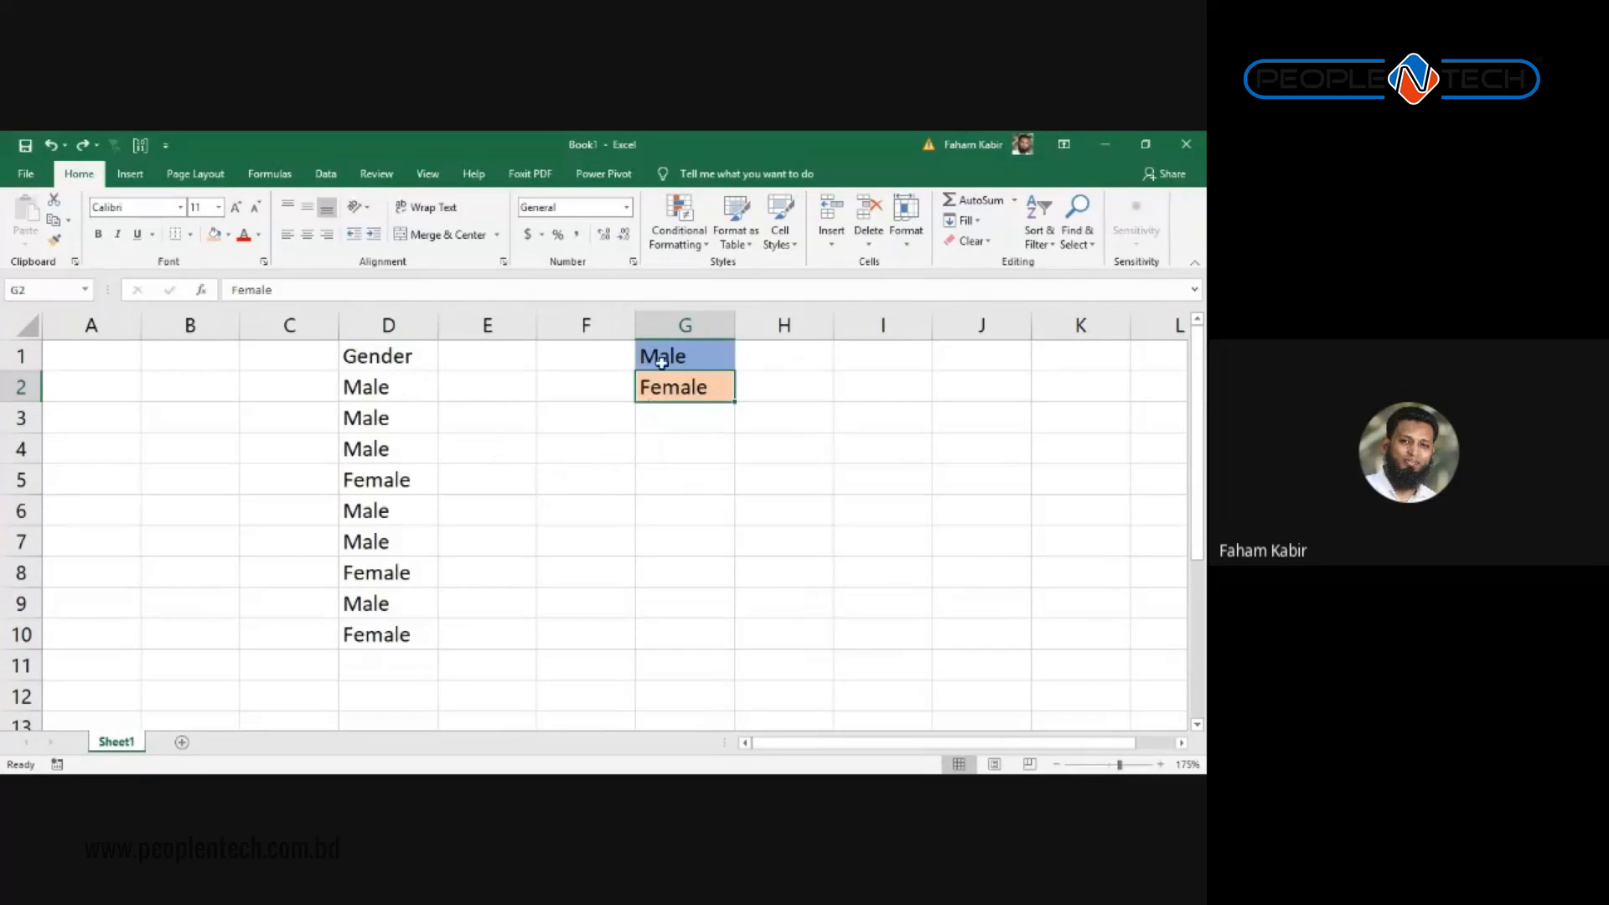
Step: Copy the Gender entries D2:D10 and paste them into D11, D20 and D29
left_click_drag(403, 374, 406, 630)
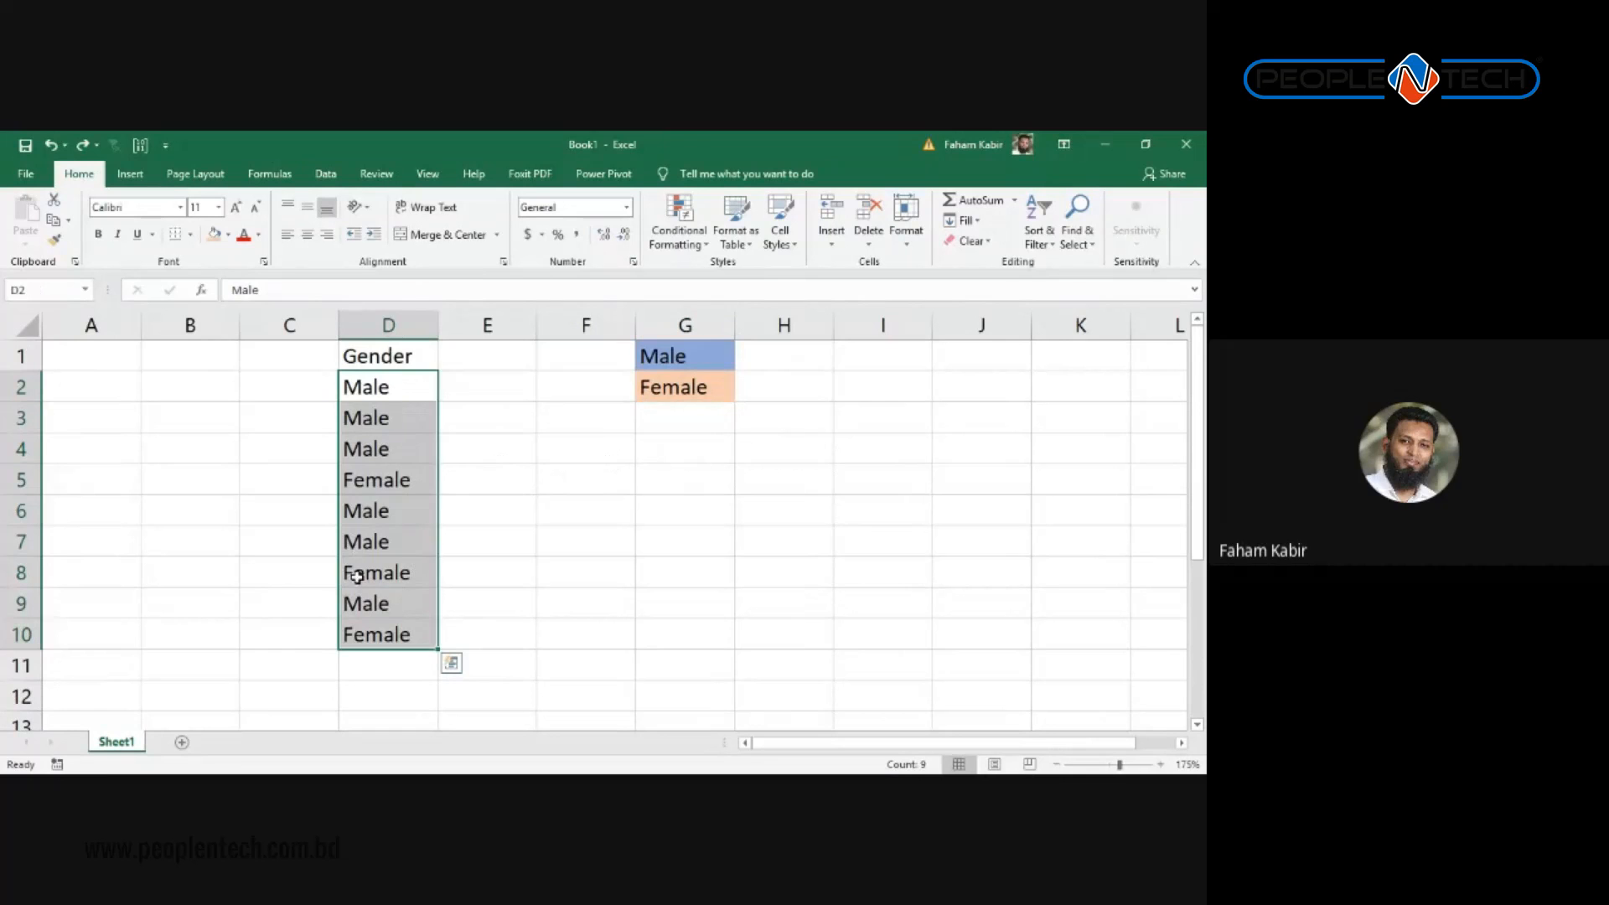
key("ctrl+c")
left_click(365, 662)
scroll(420, 596, "down", 2)
key("ctrl+v")
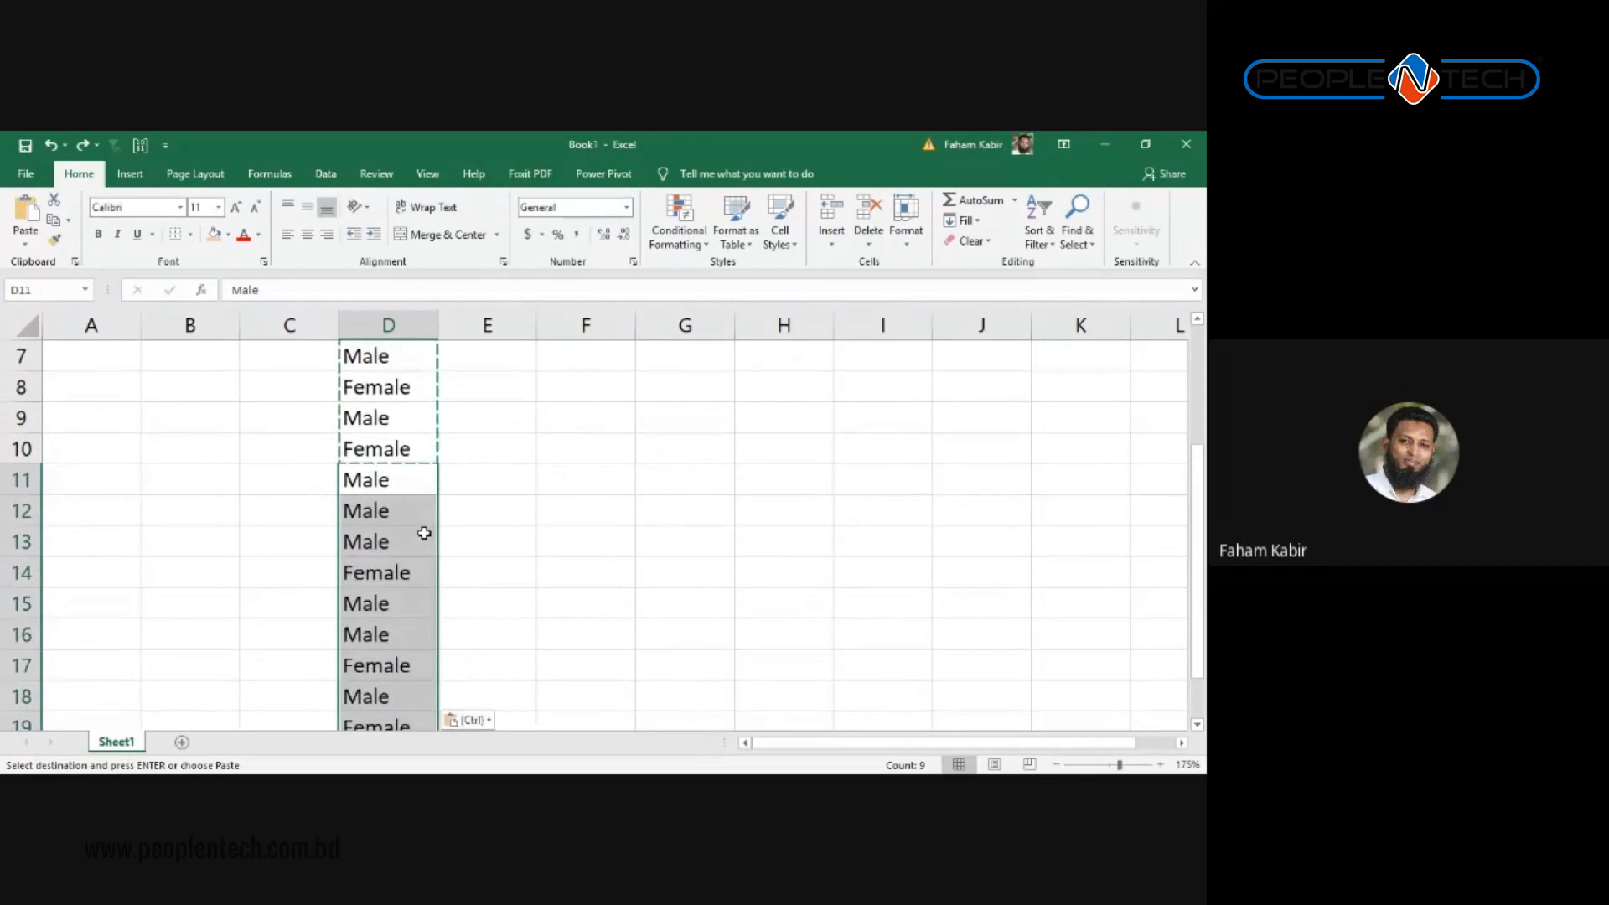
scroll(424, 531, "down", 4)
left_click(370, 388)
key("ctrl+v")
scroll(402, 449, "down", 3)
left_click(369, 388)
key("ctrl+v")
Step: Clear the copy outline and compare the extended Gender entries with the G1:G2 legend
scroll(447, 525, "down", 1)
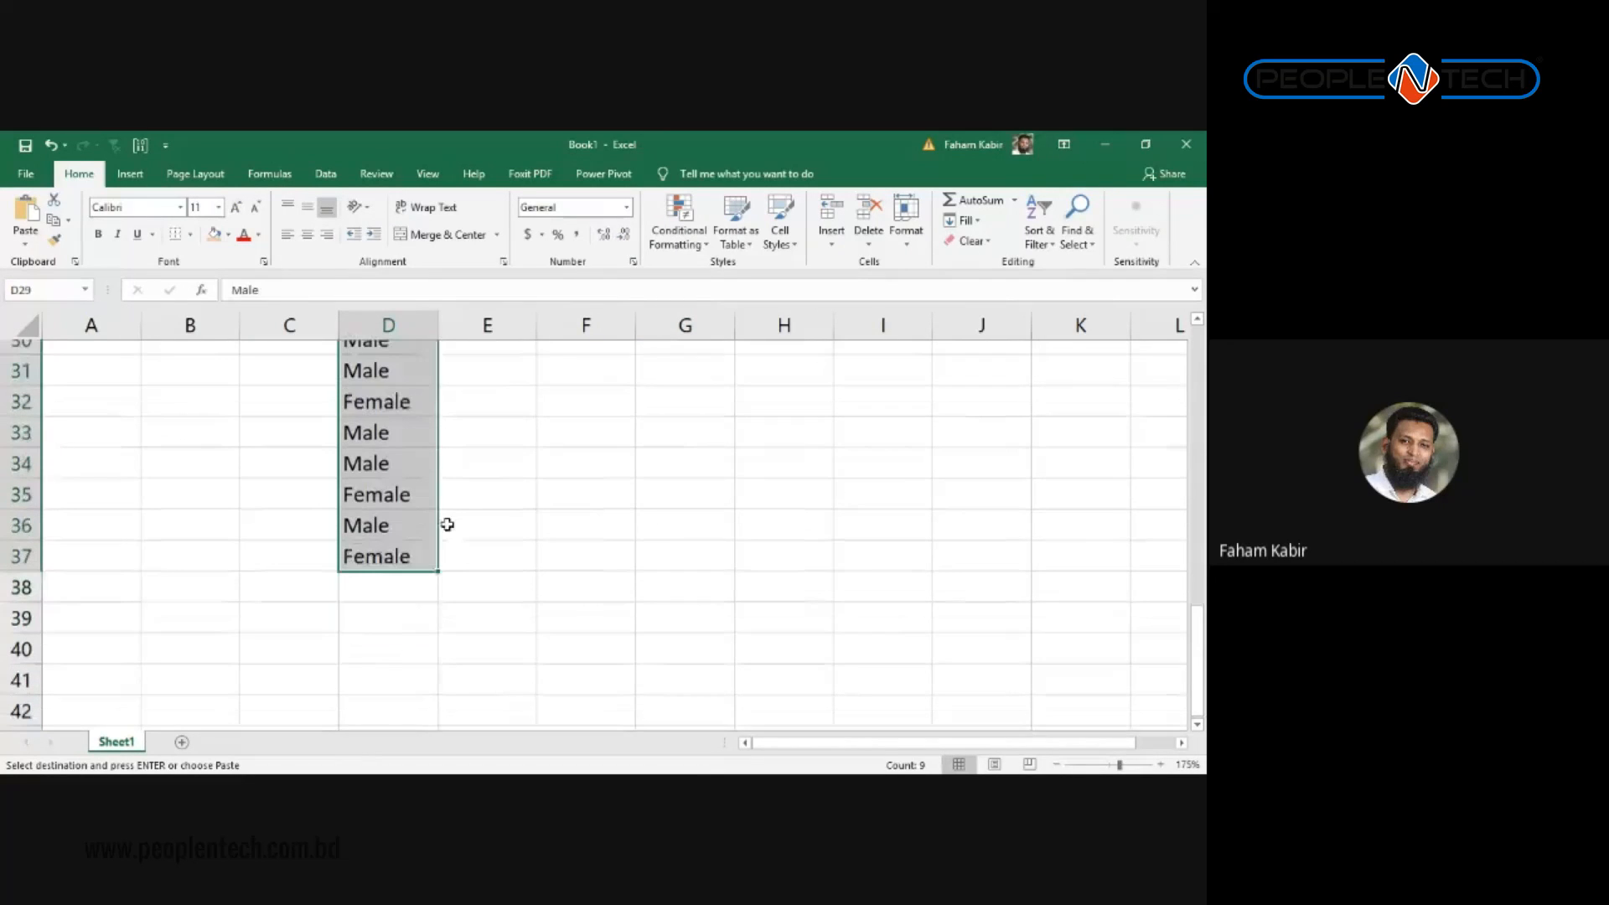
scroll(460, 502, "up", 10)
left_click(444, 446)
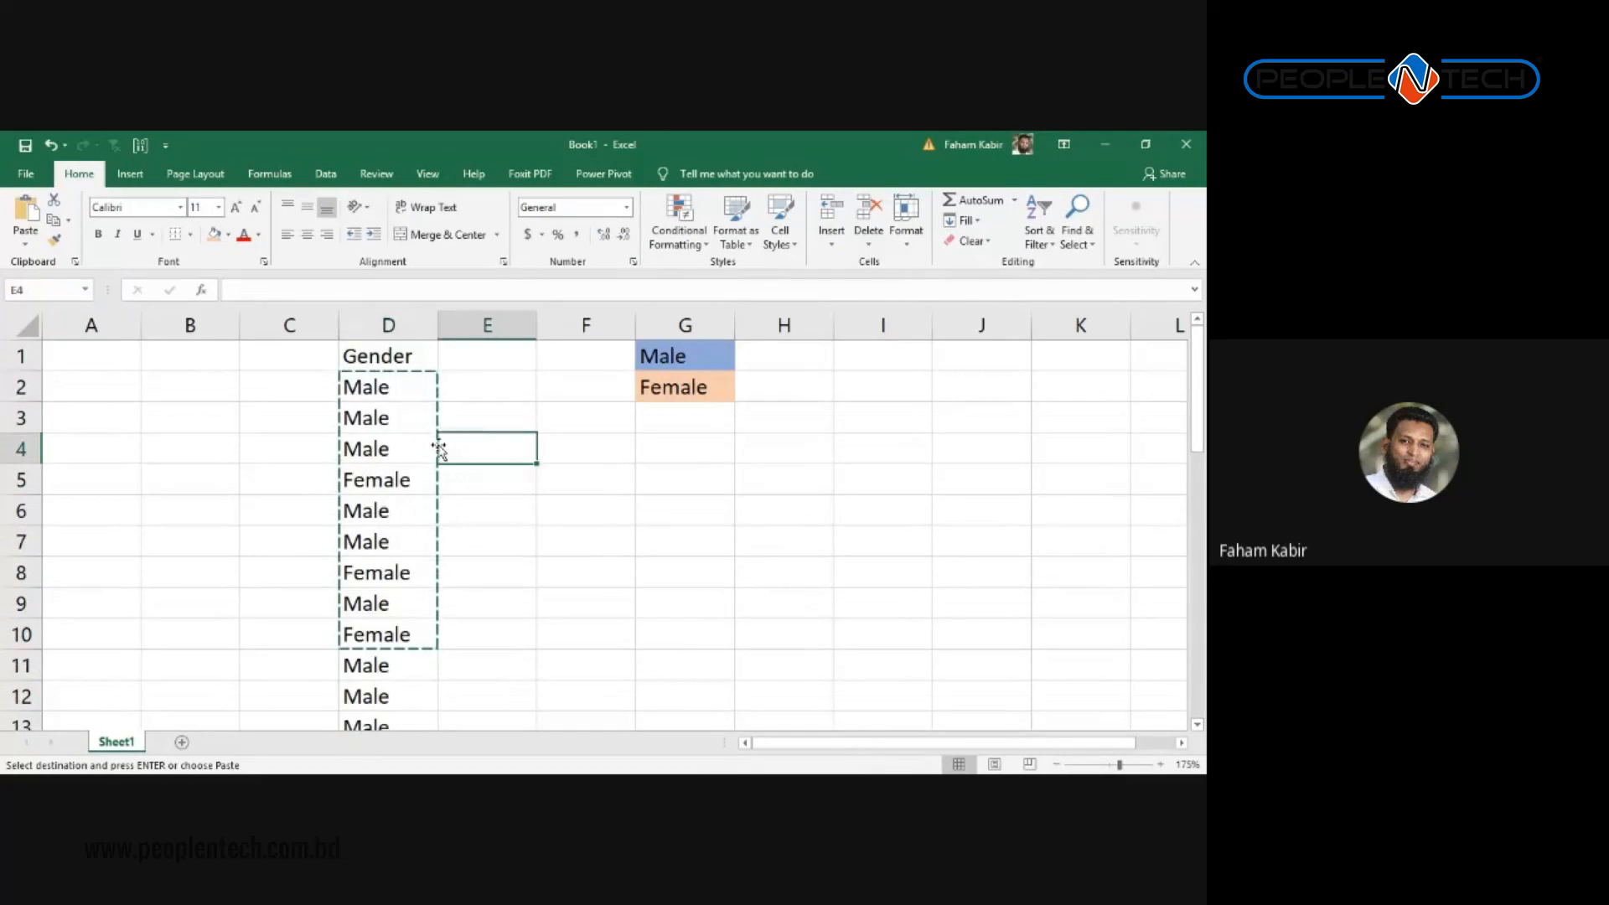
left_click(389, 326)
left_click(406, 359)
left_click(471, 422)
scroll(466, 452, "down", 5)
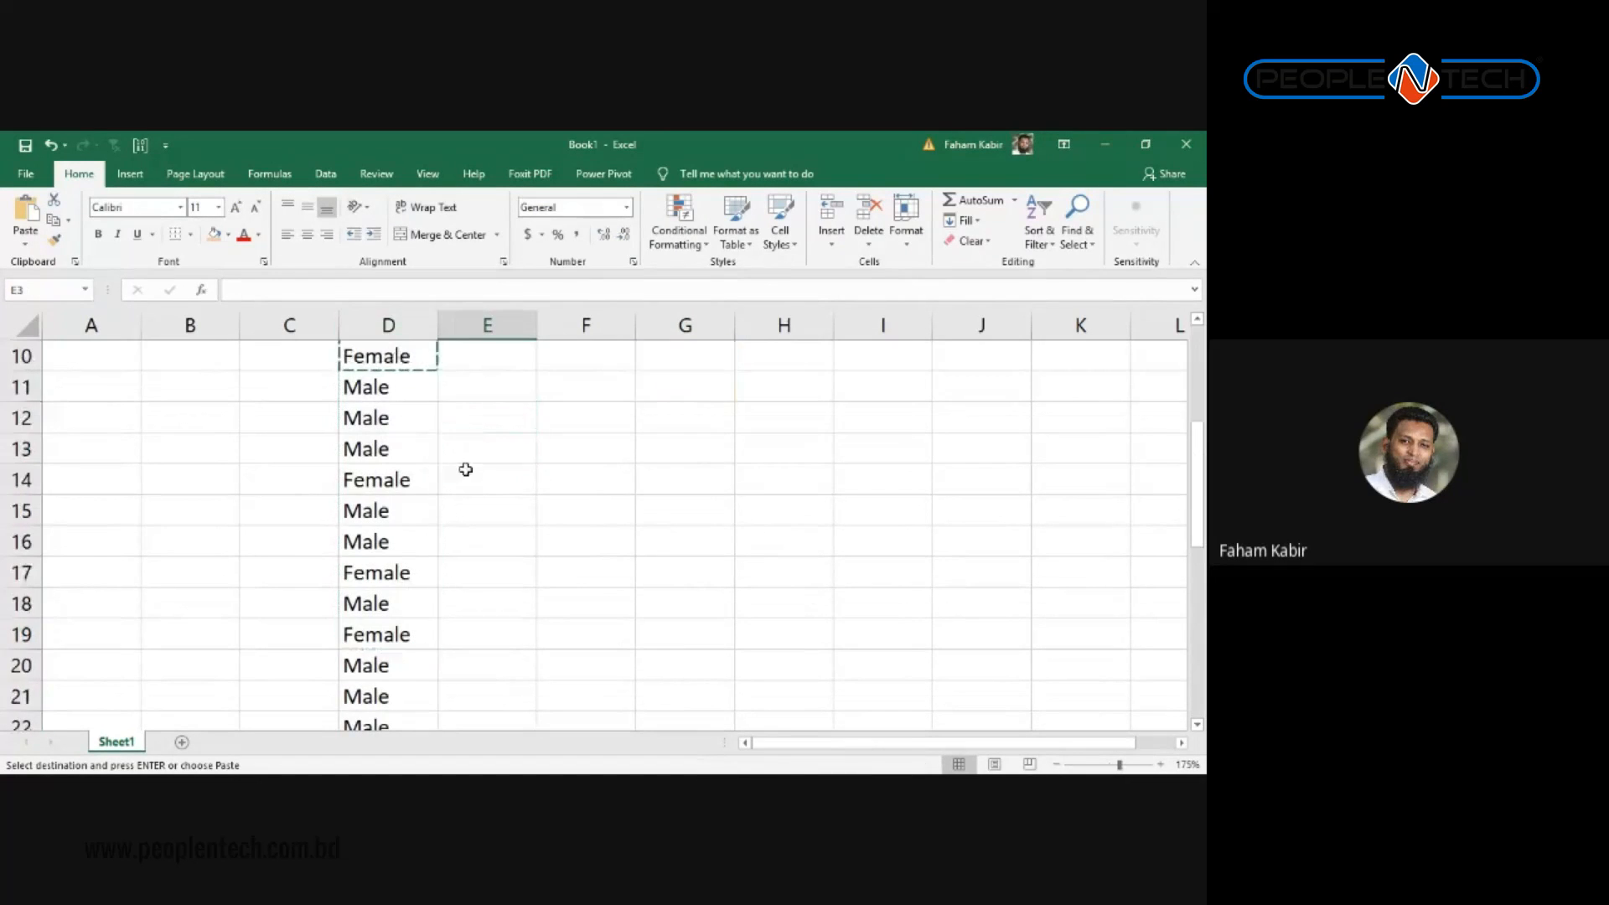
scroll(462, 477, "down", 5)
scroll(419, 503, "up", 5)
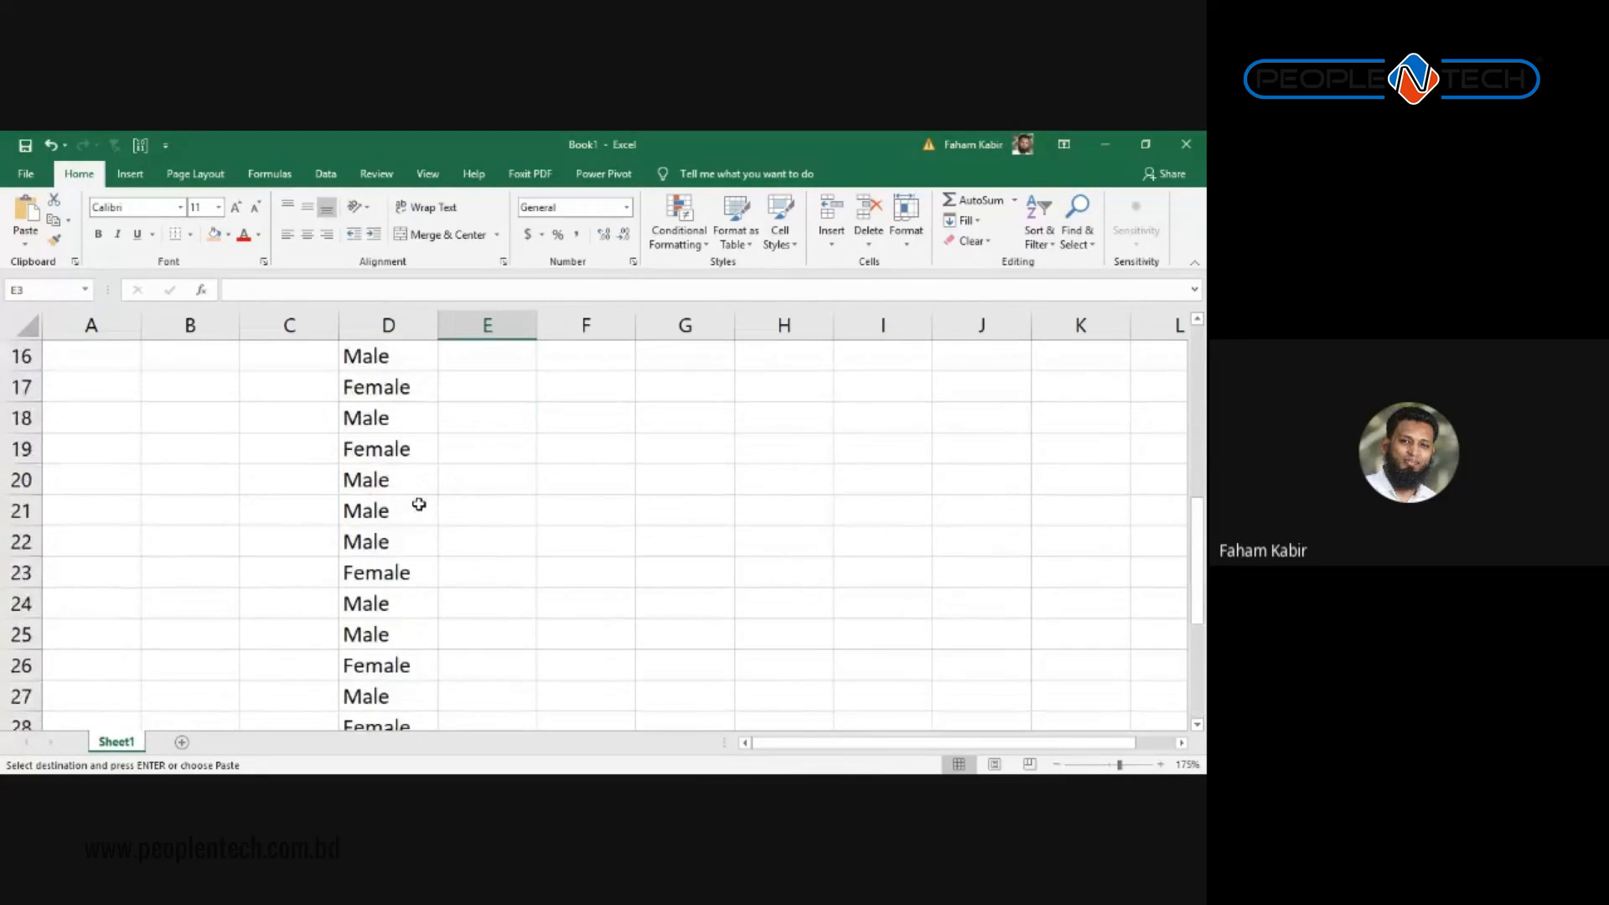
scroll(419, 503, "up", 5)
left_click(392, 385)
key("Escape")
left_click(679, 358)
left_click(670, 385)
left_click(375, 389)
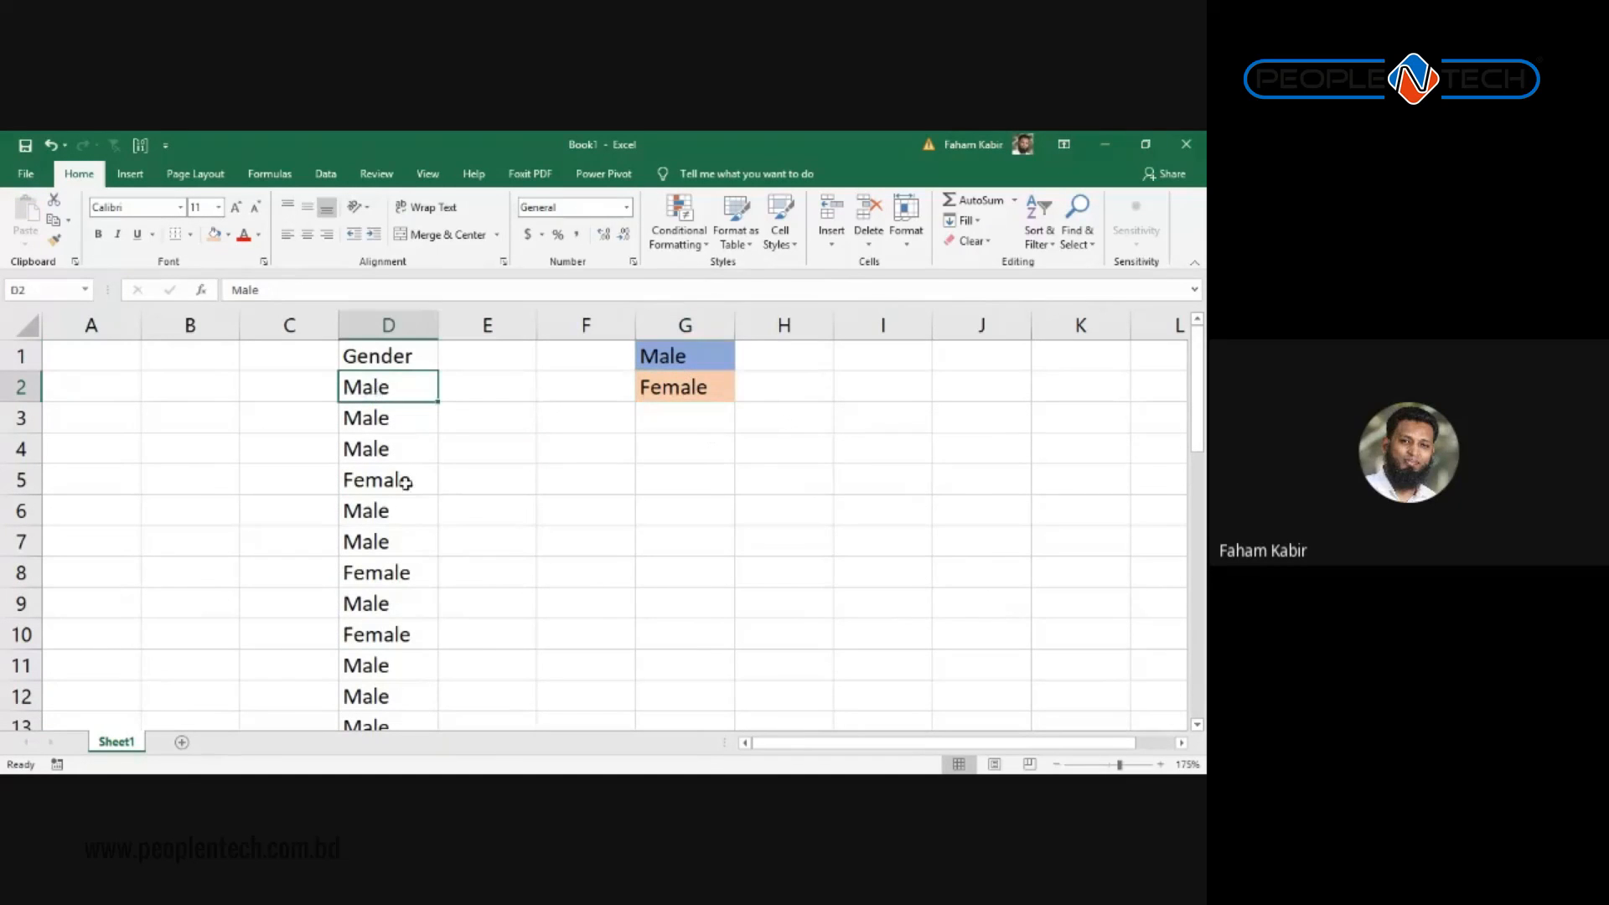
left_click(397, 477)
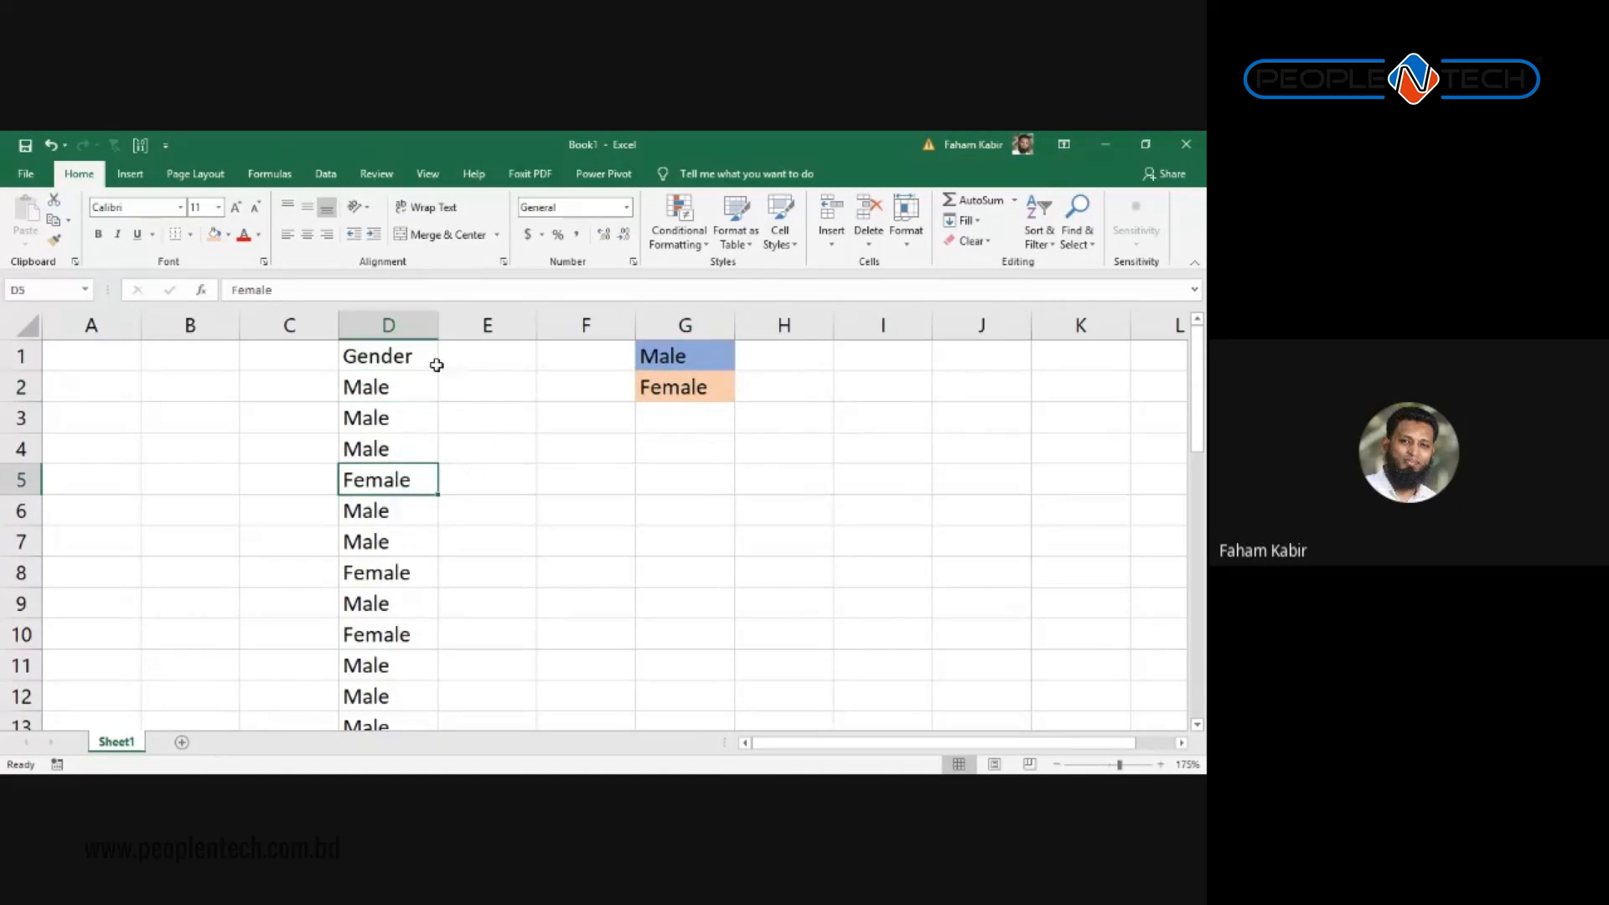
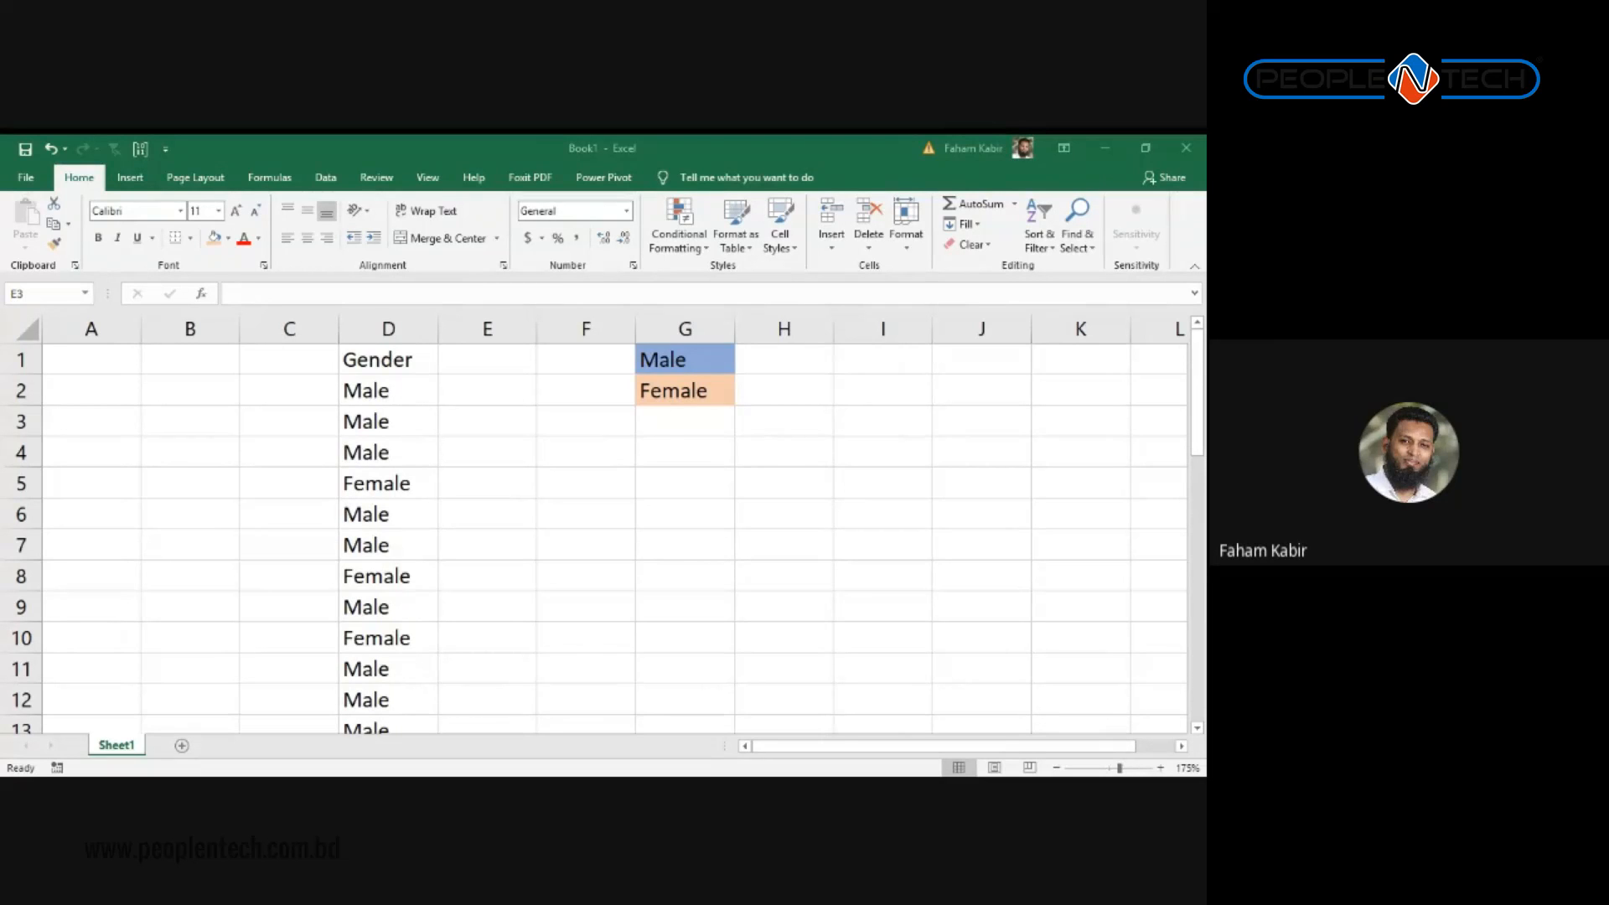
Step: Select cell D2, then the first eight Gender cells in column D
left_click(694, 432)
scroll(436, 474, "down", 3)
scroll(423, 452, "up", 3)
left_click(424, 388)
scroll(491, 537, "down", 4)
scroll(499, 560, "up", 4)
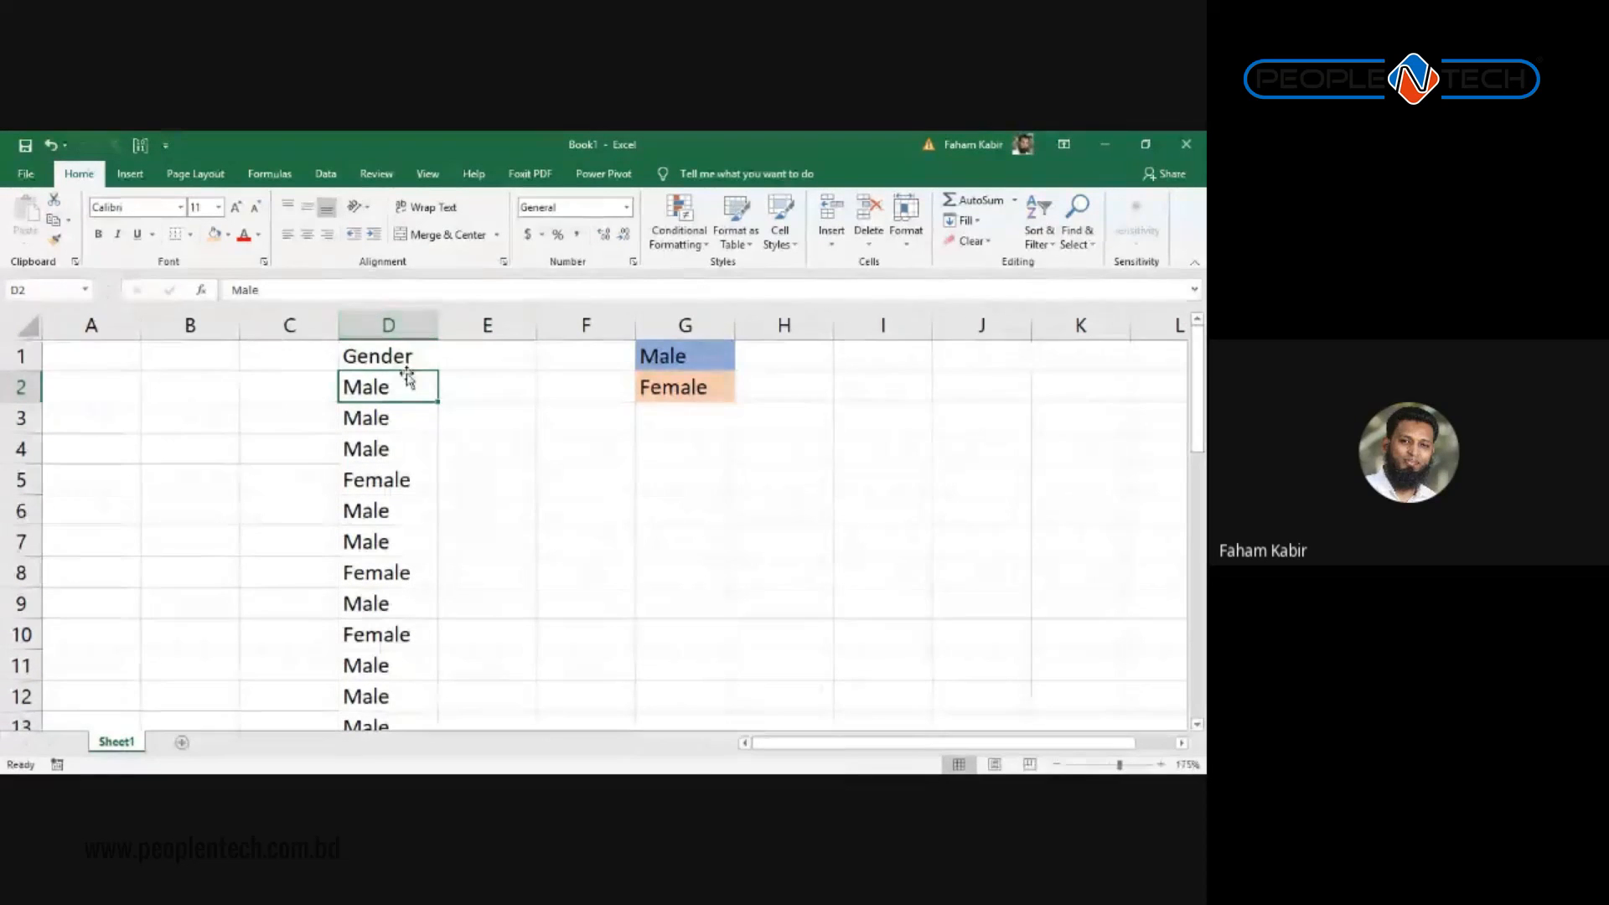
left_click_drag(399, 358, 410, 555)
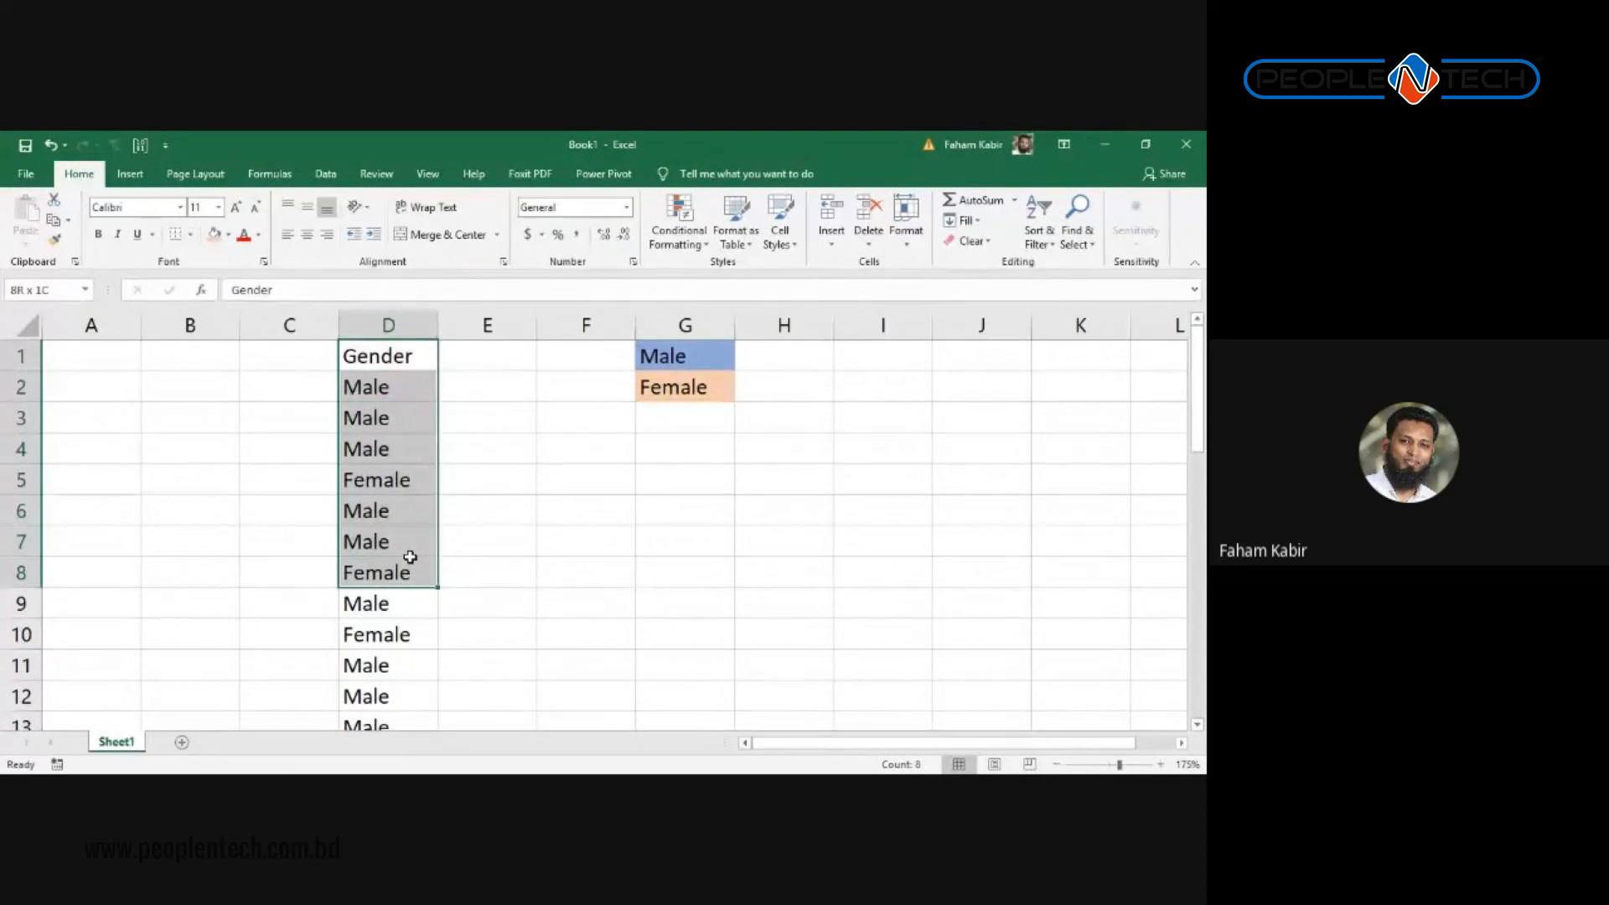
scroll(402, 600, "down", 8)
scroll(425, 600, "down", 5)
scroll(428, 603, "up", 13)
Step: Select columns D, E, F, then D through H, ending with the whole Gender column D
left_click(403, 324)
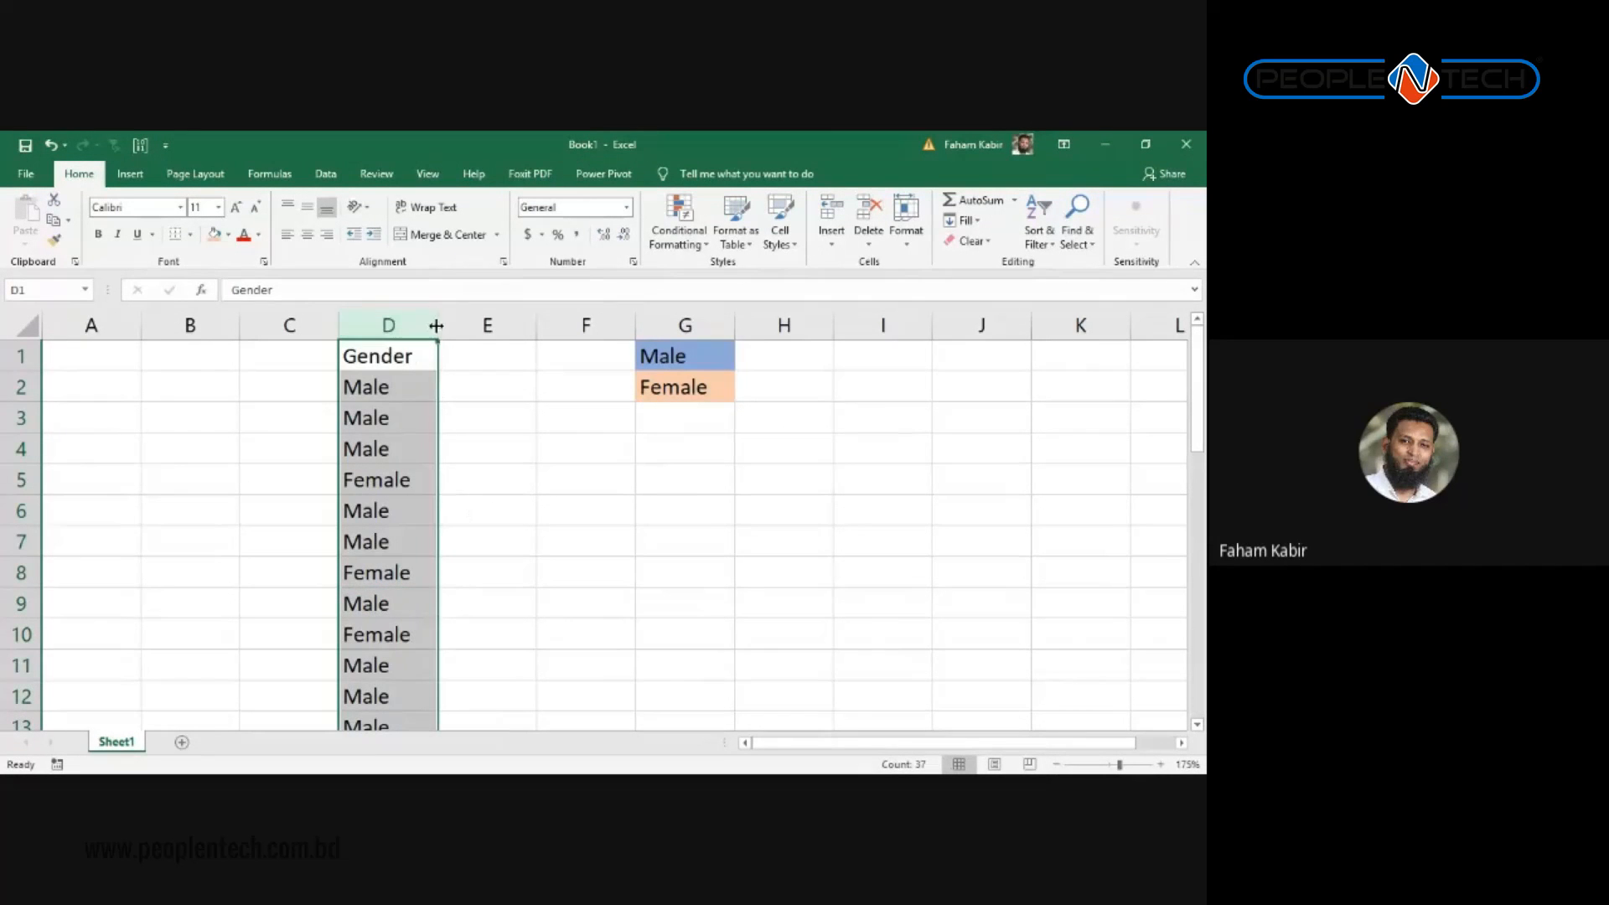
left_click(549, 325)
left_click(488, 324)
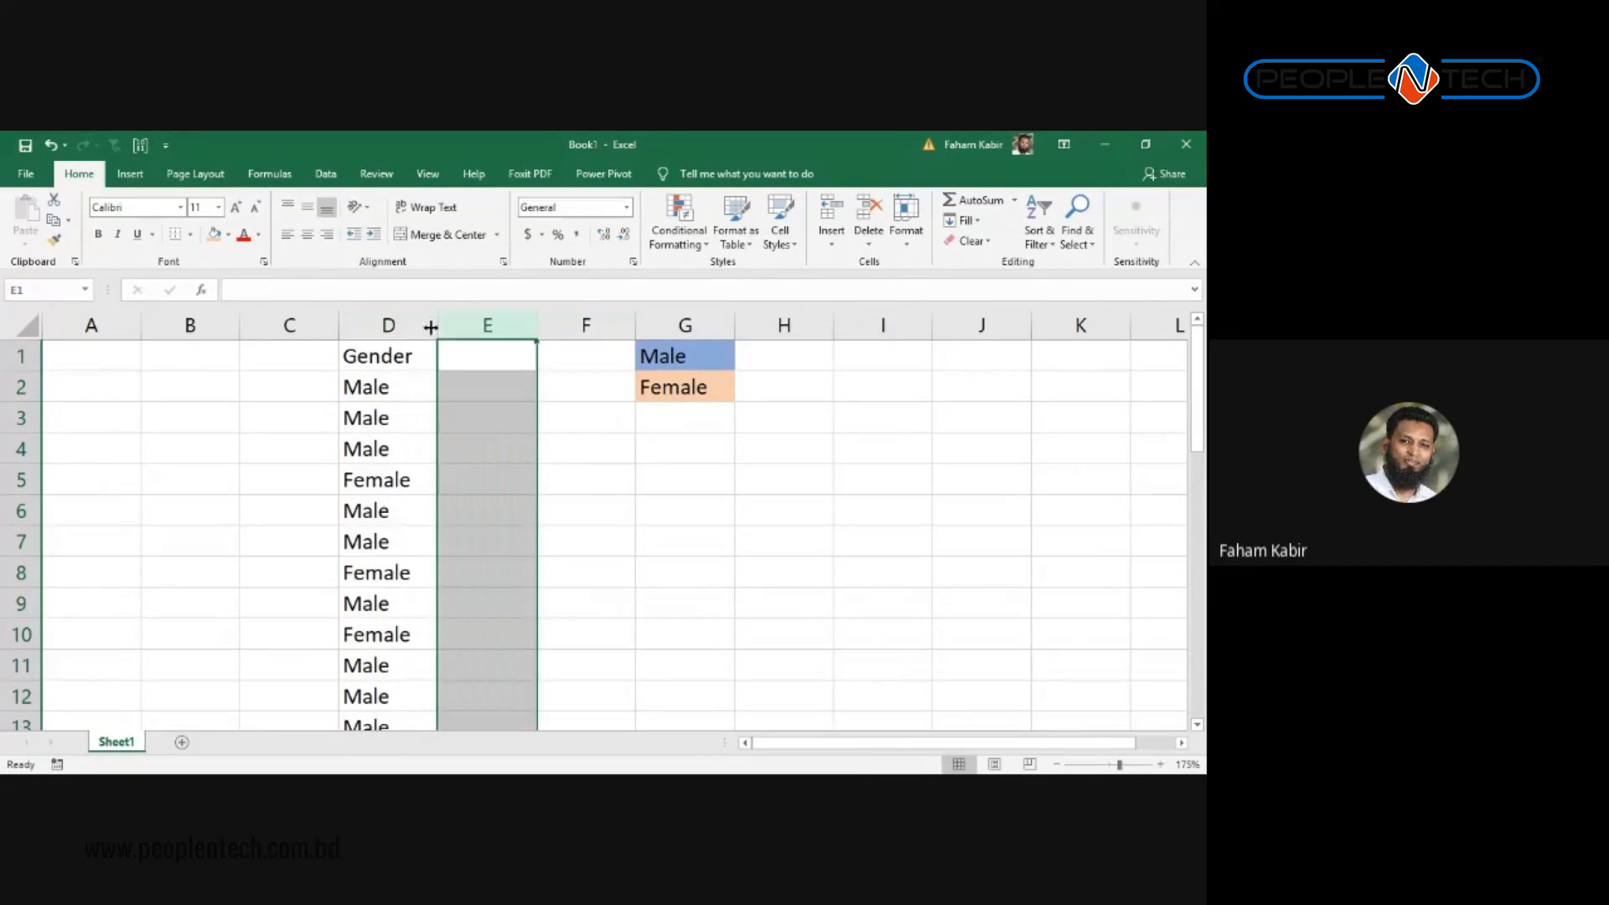
left_click(351, 324)
left_click(459, 324)
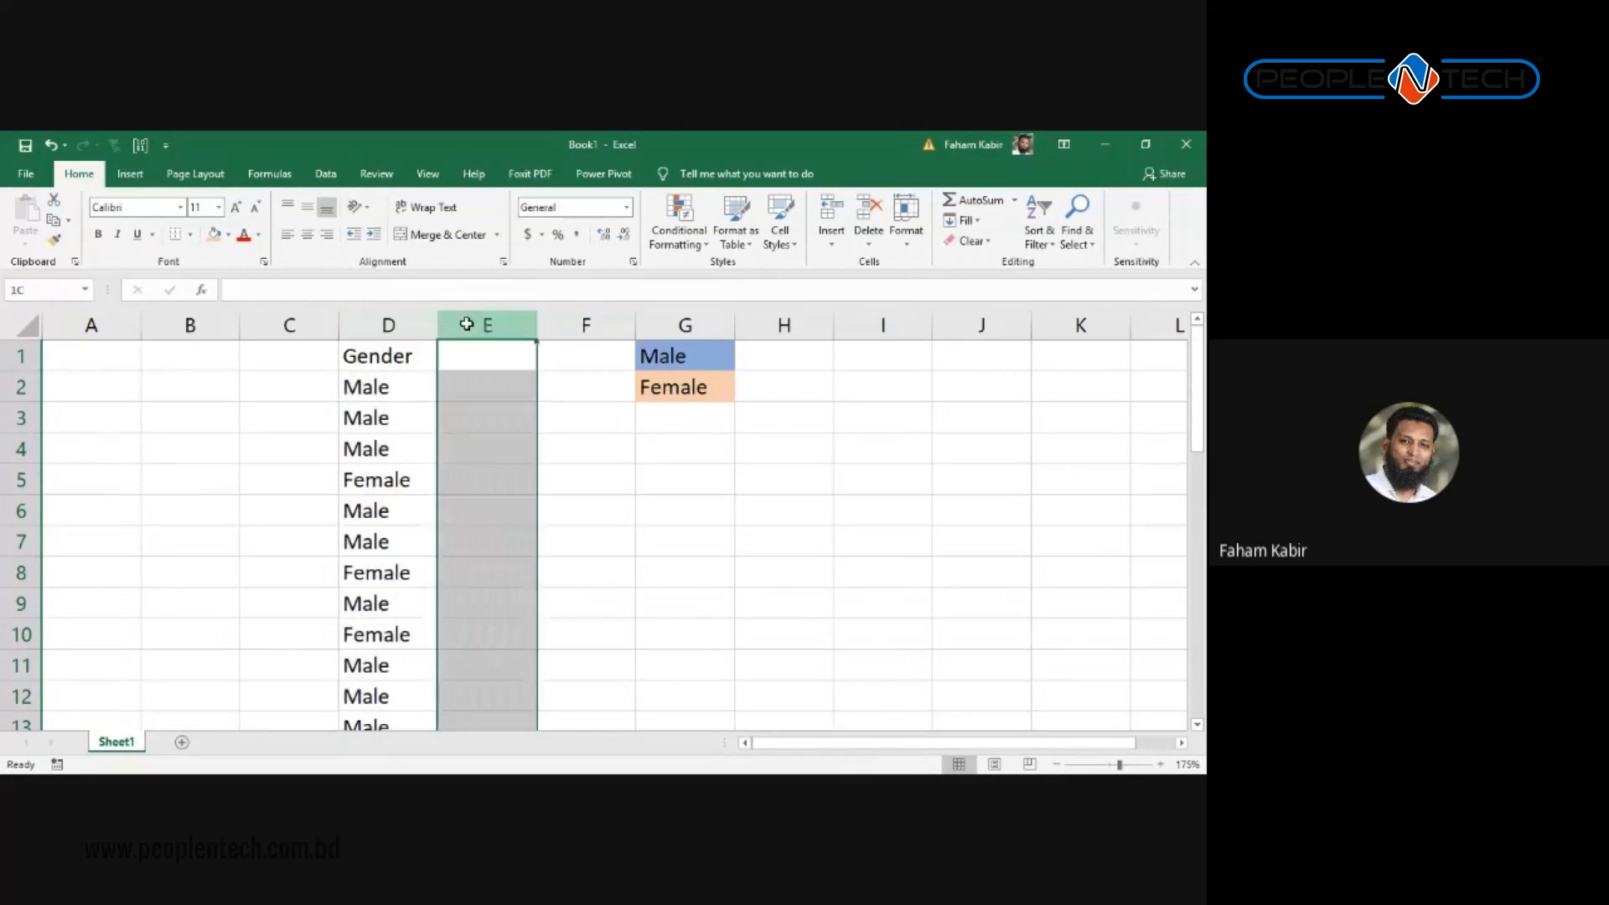
left_click(550, 324)
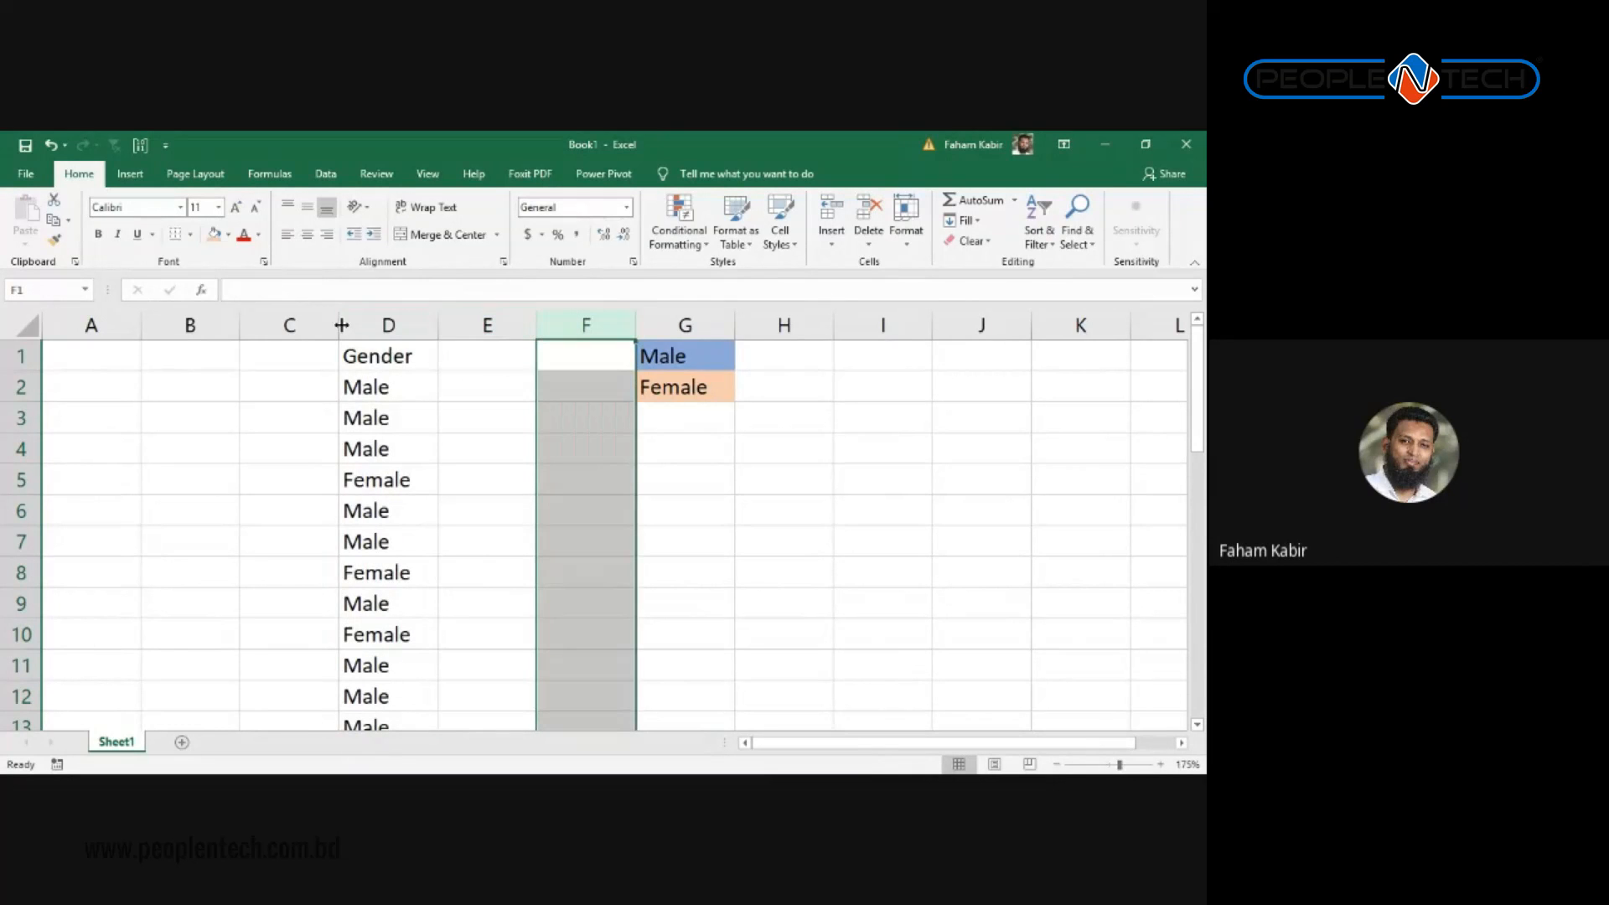
left_click_drag(345, 325, 822, 327)
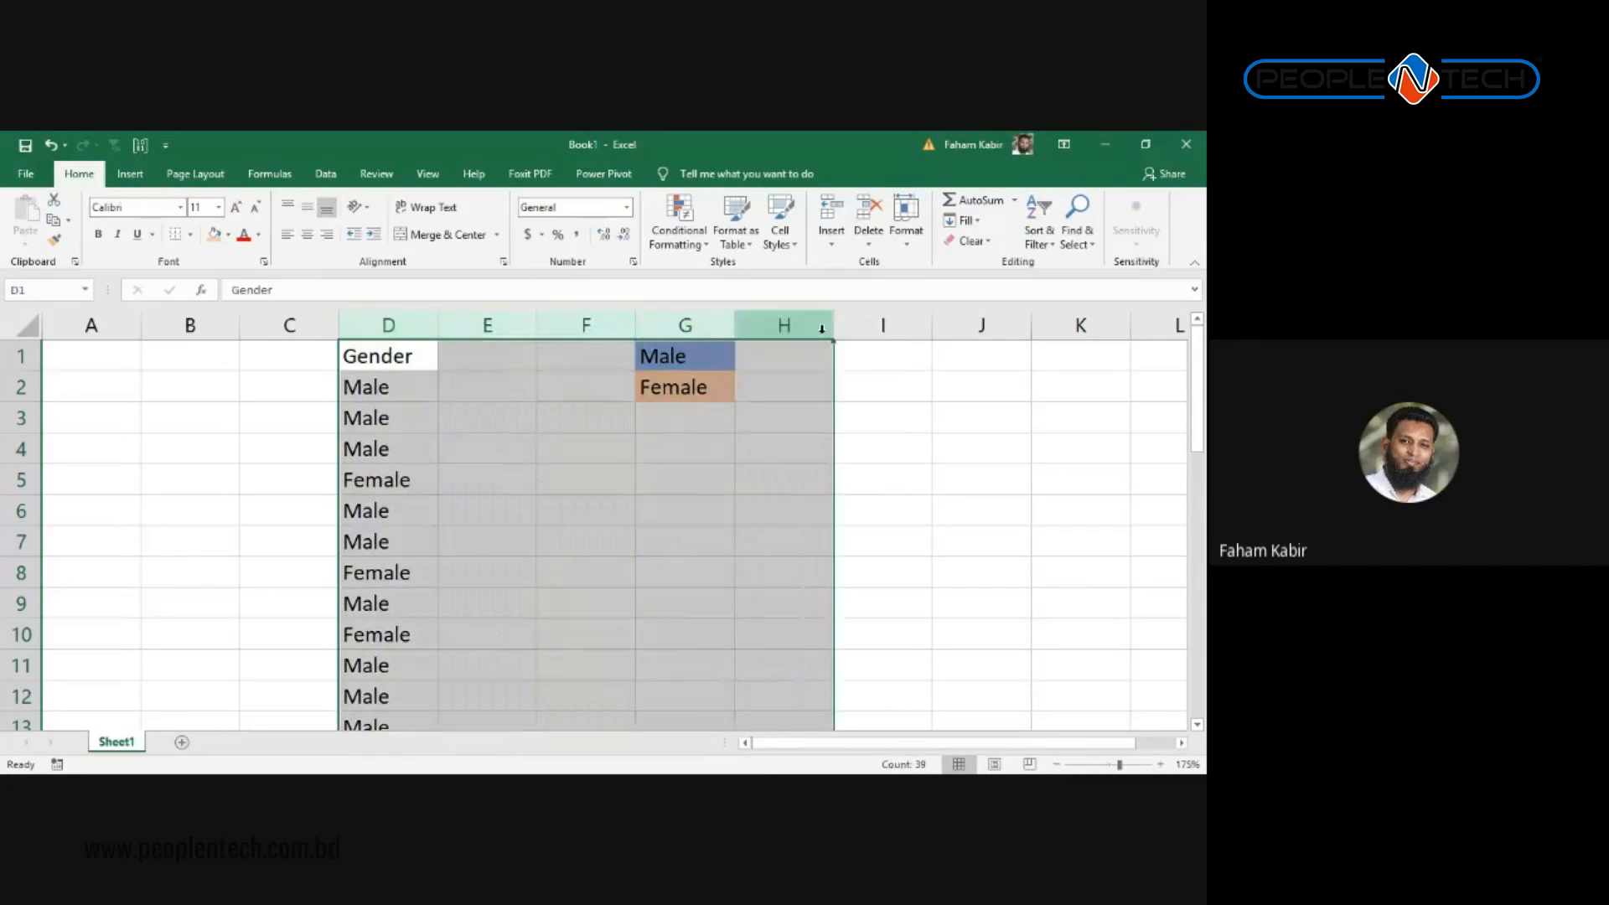
left_click(644, 398)
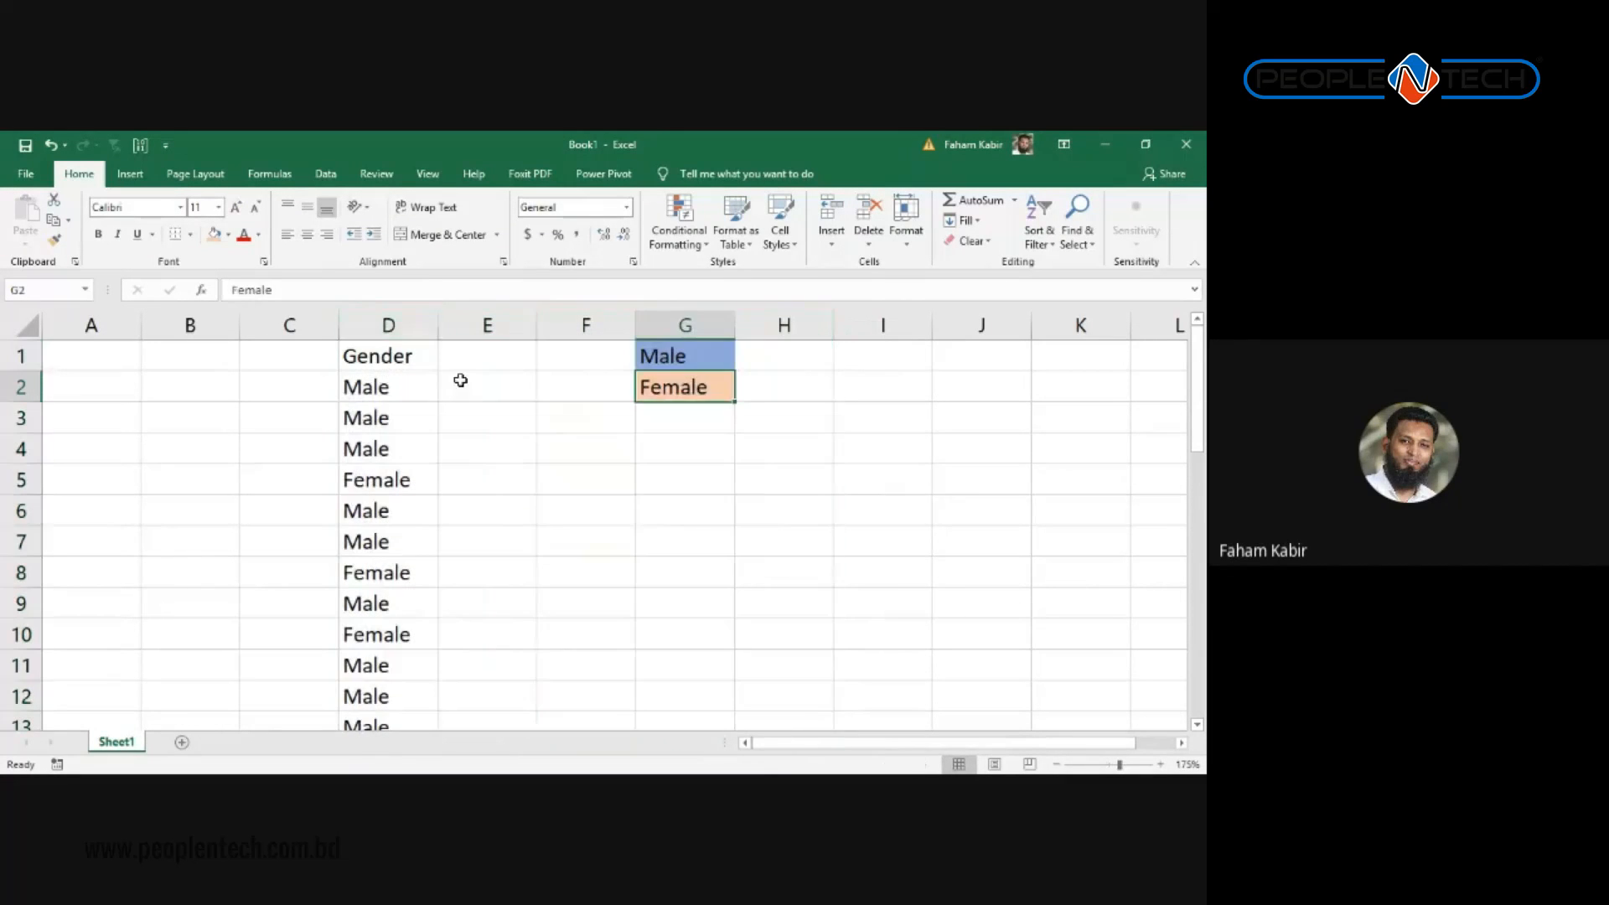
left_click(361, 323)
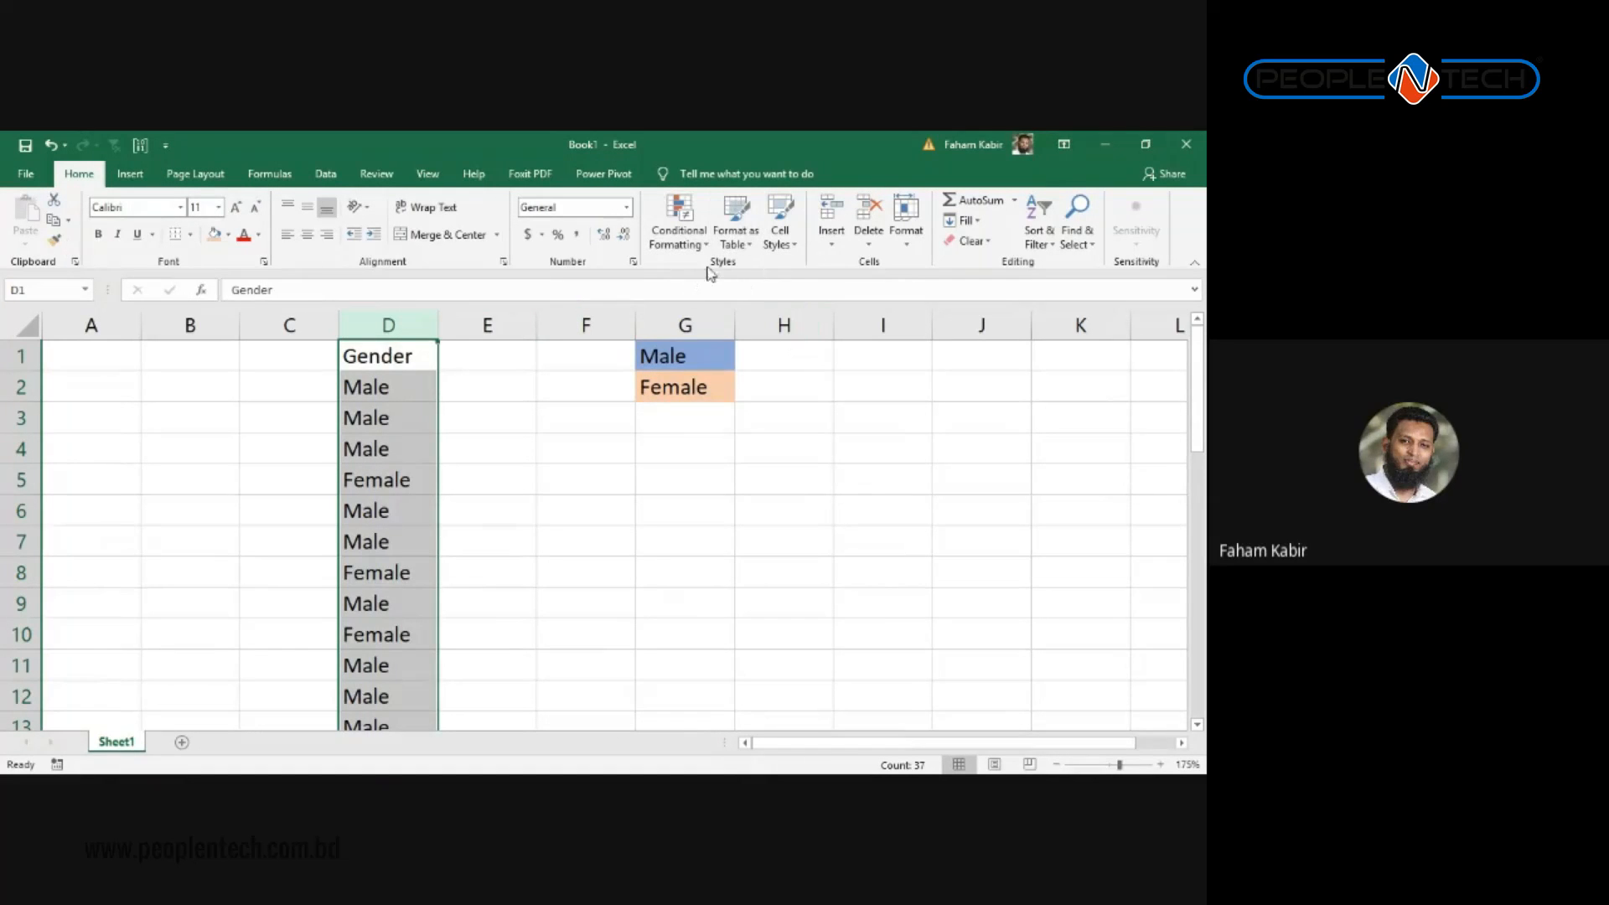
Step: Start an Equal To rule from Conditional Formatting > Highlight Cells Rules for column D
left_click(682, 242)
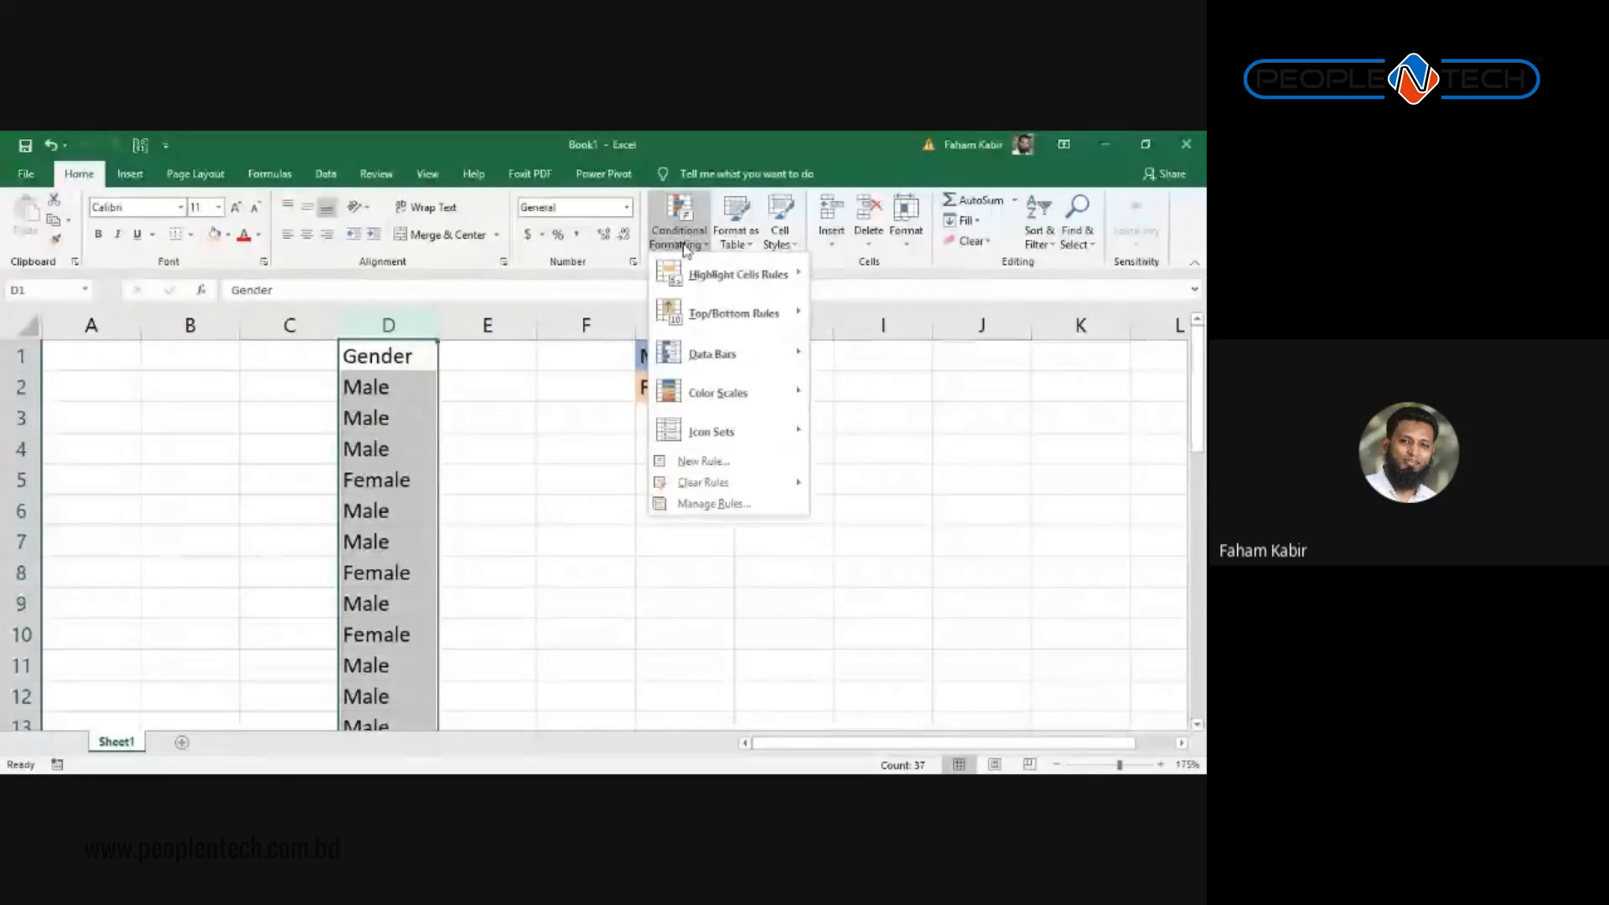
mouse_move(737, 274)
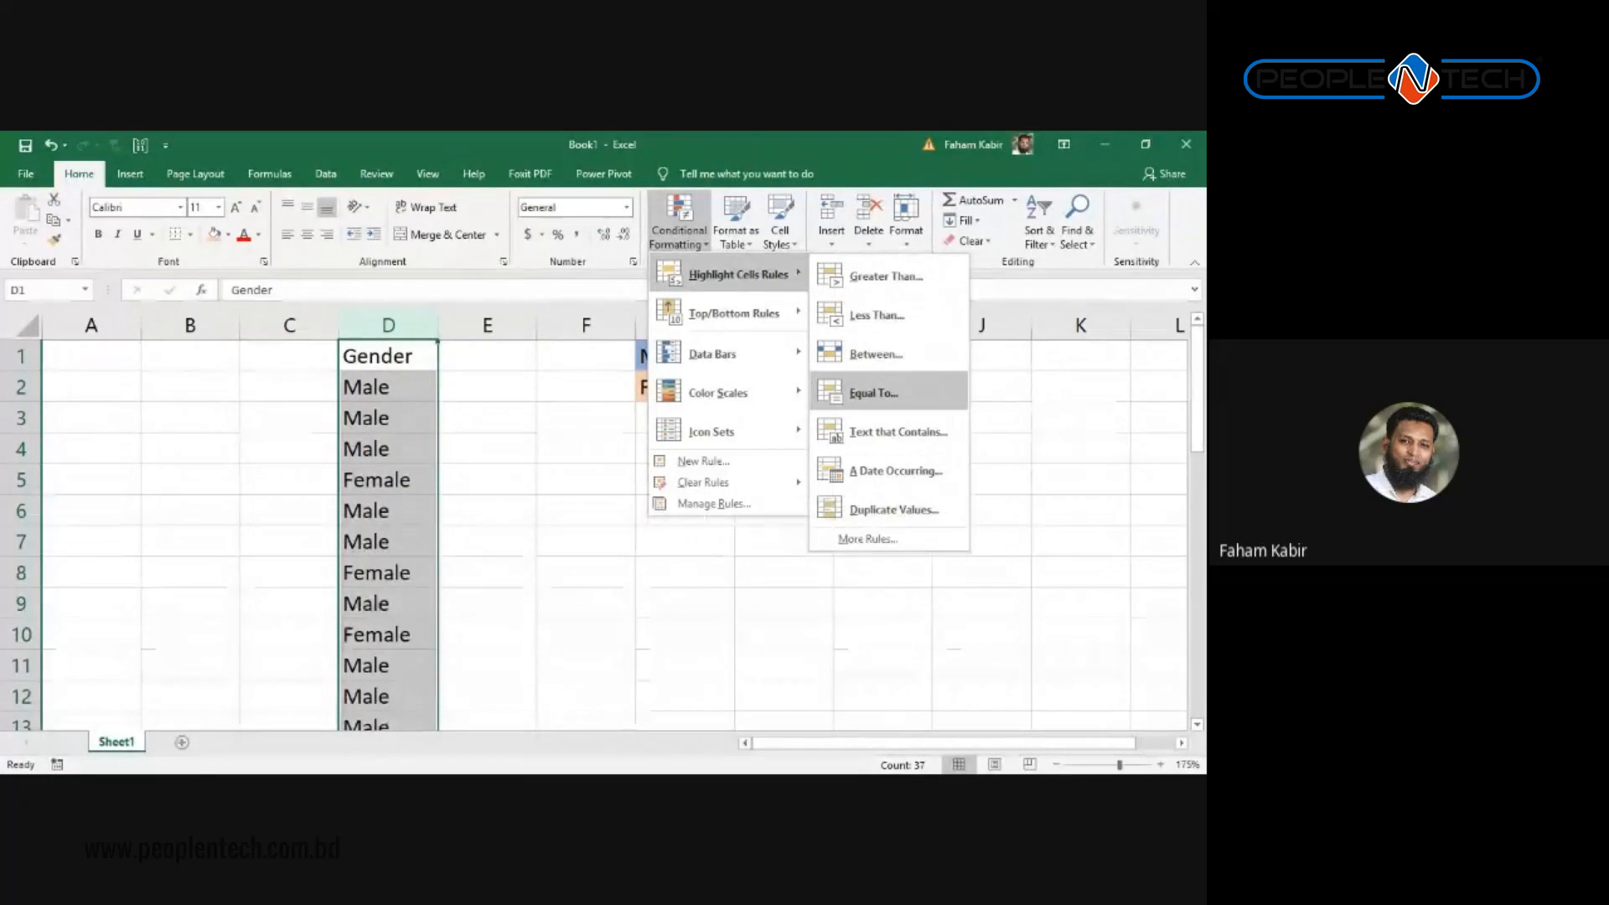
left_click(873, 392)
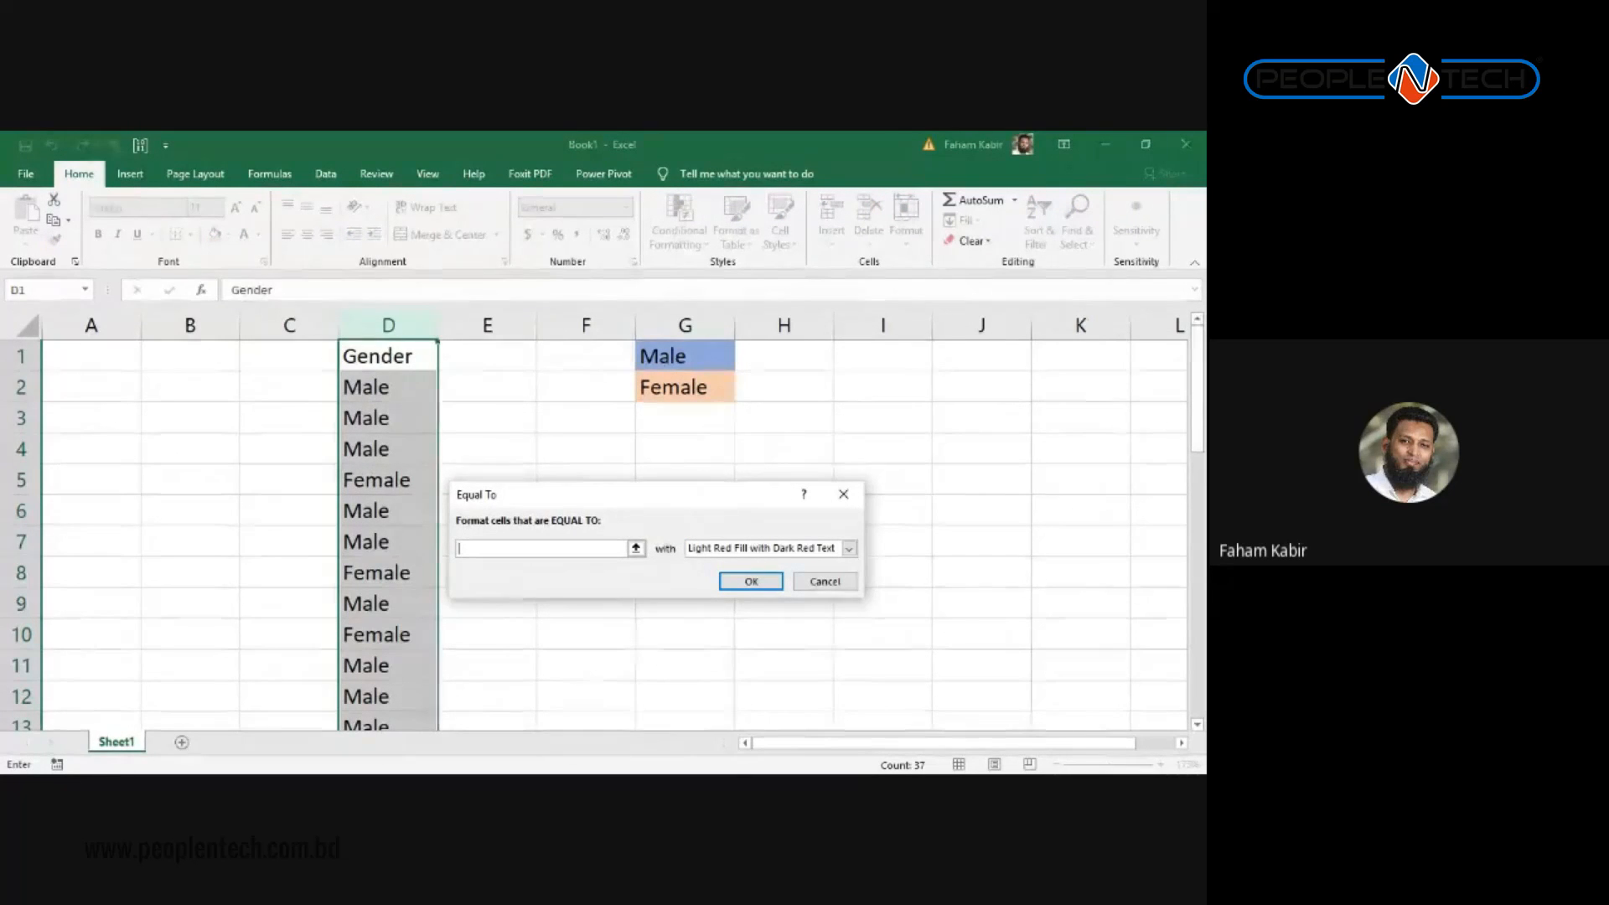
Step: Enter Male as the value, preview the Yellow and Green presets, then choose Custom Format
type("Male")
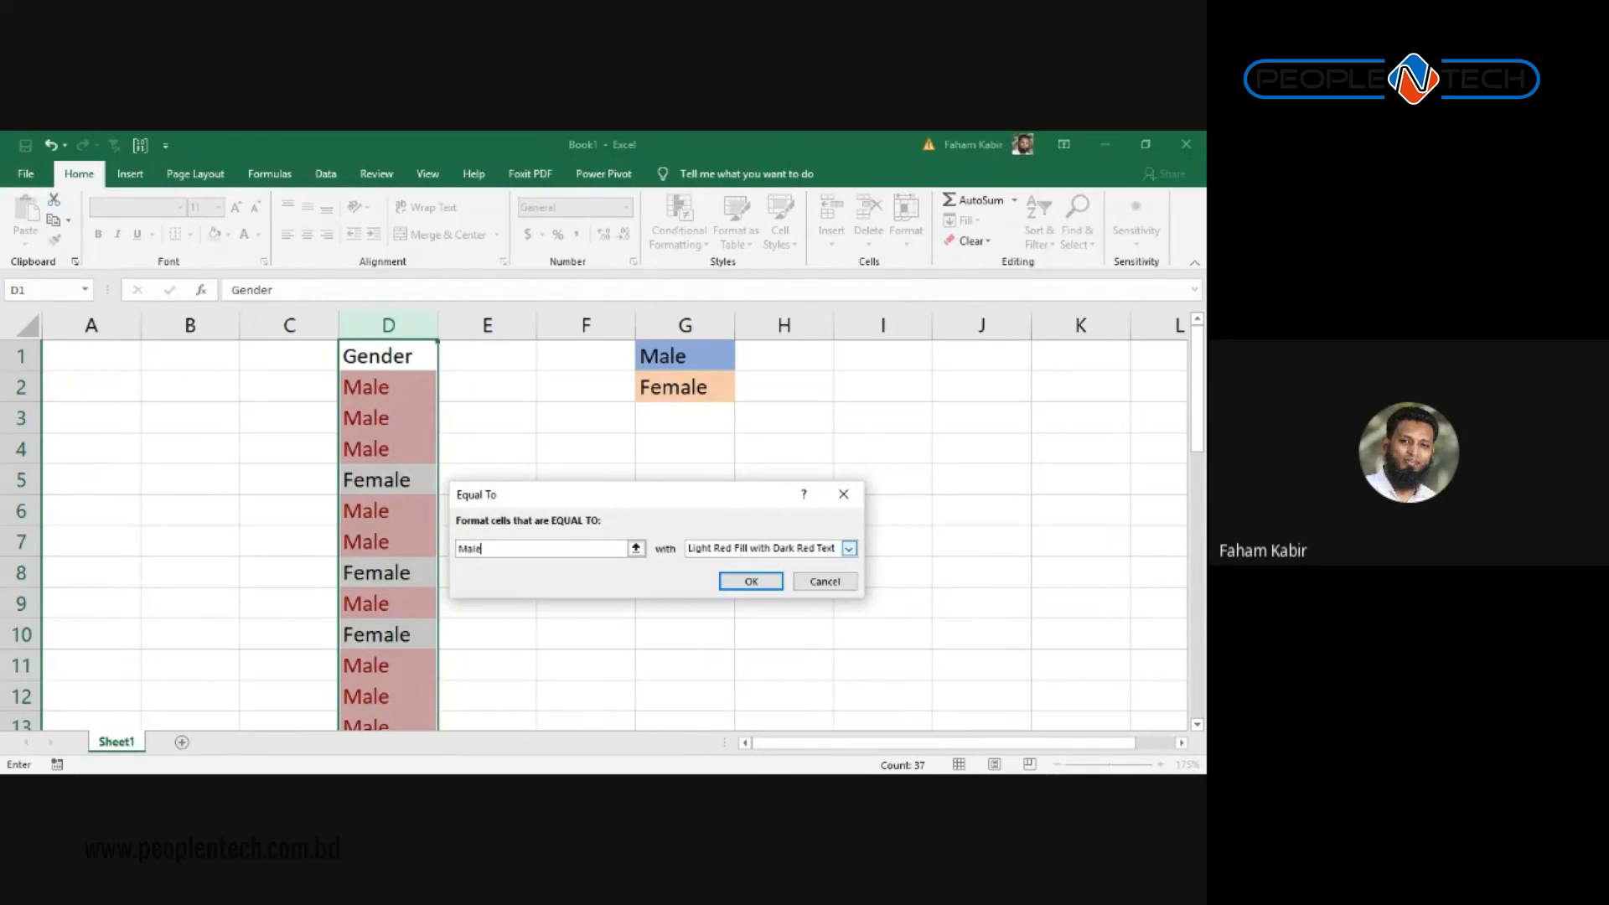
left_click(849, 548)
left_click(779, 575)
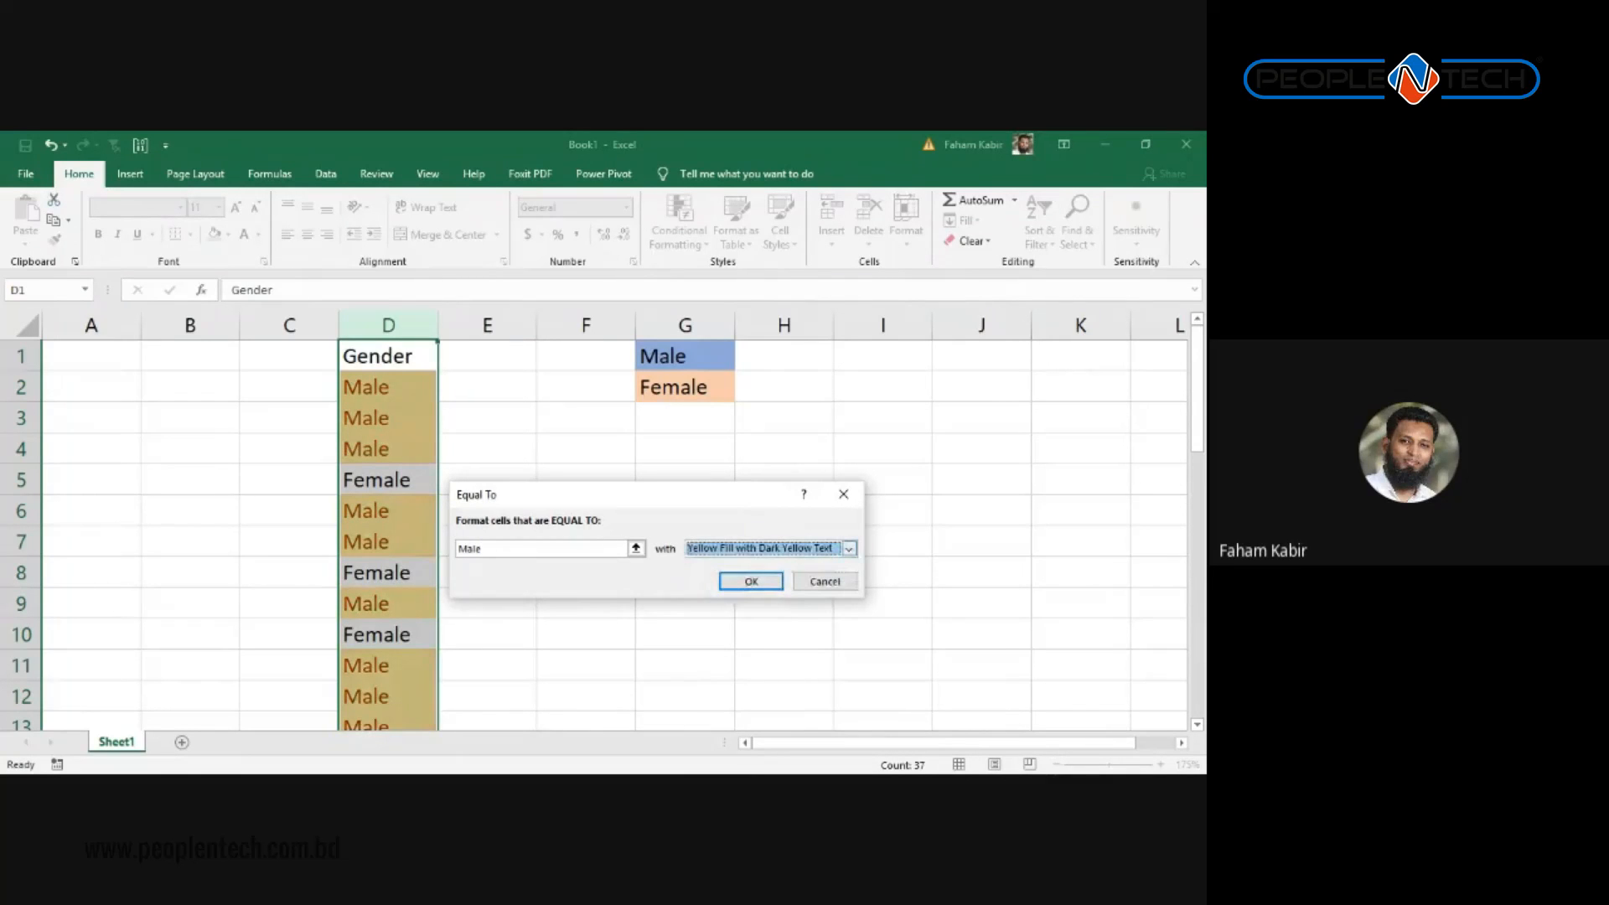
left_click(849, 547)
left_click(779, 587)
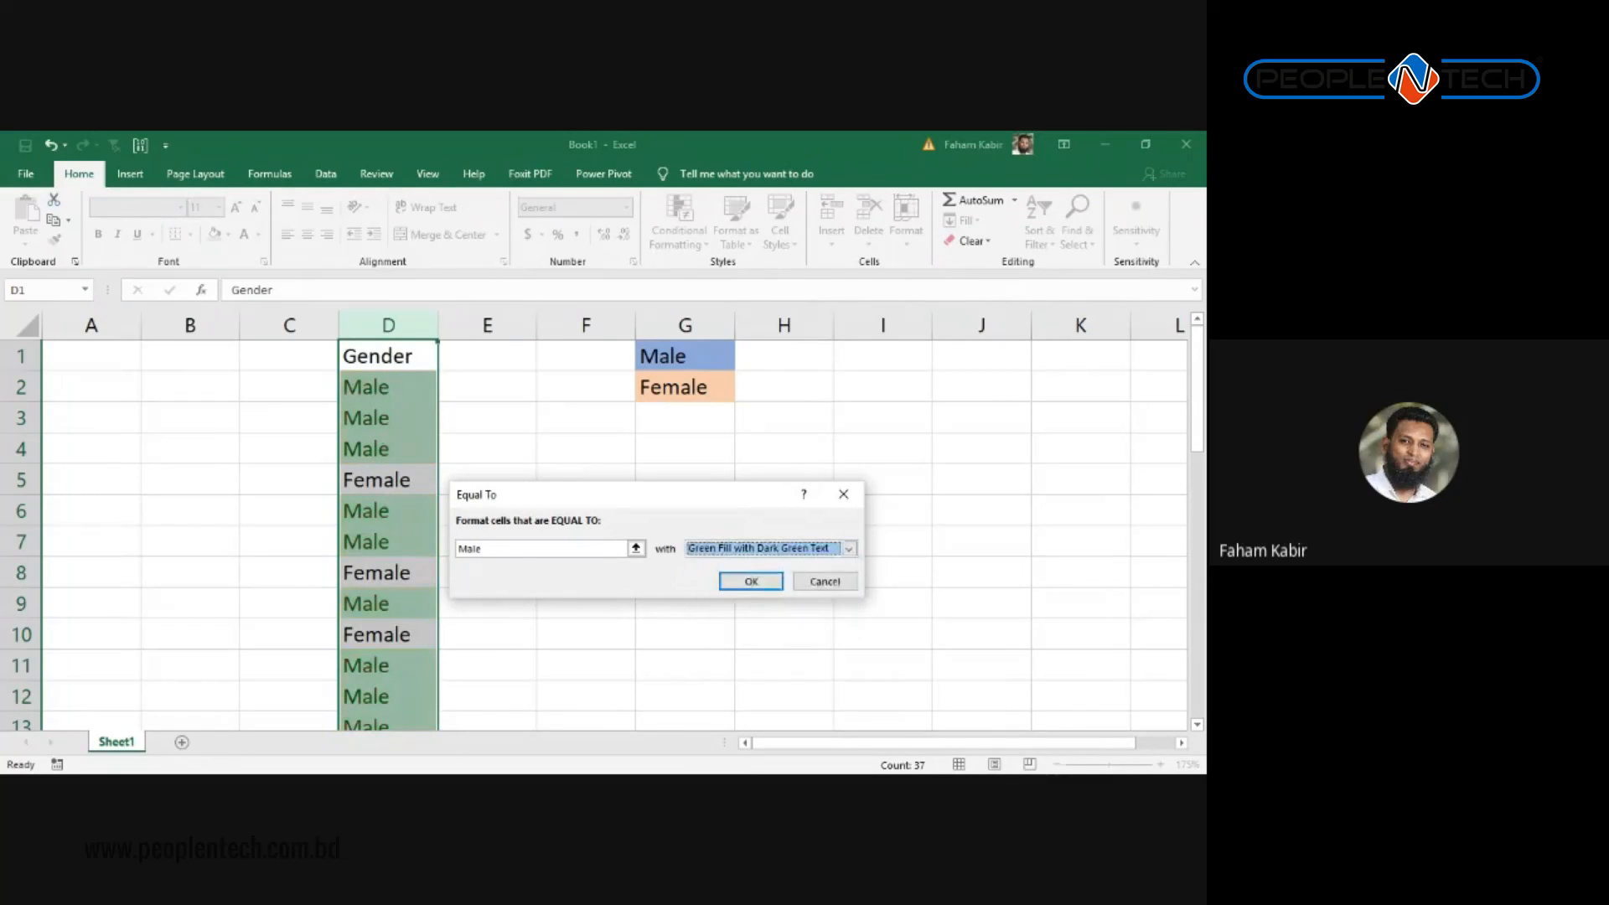
left_click(849, 548)
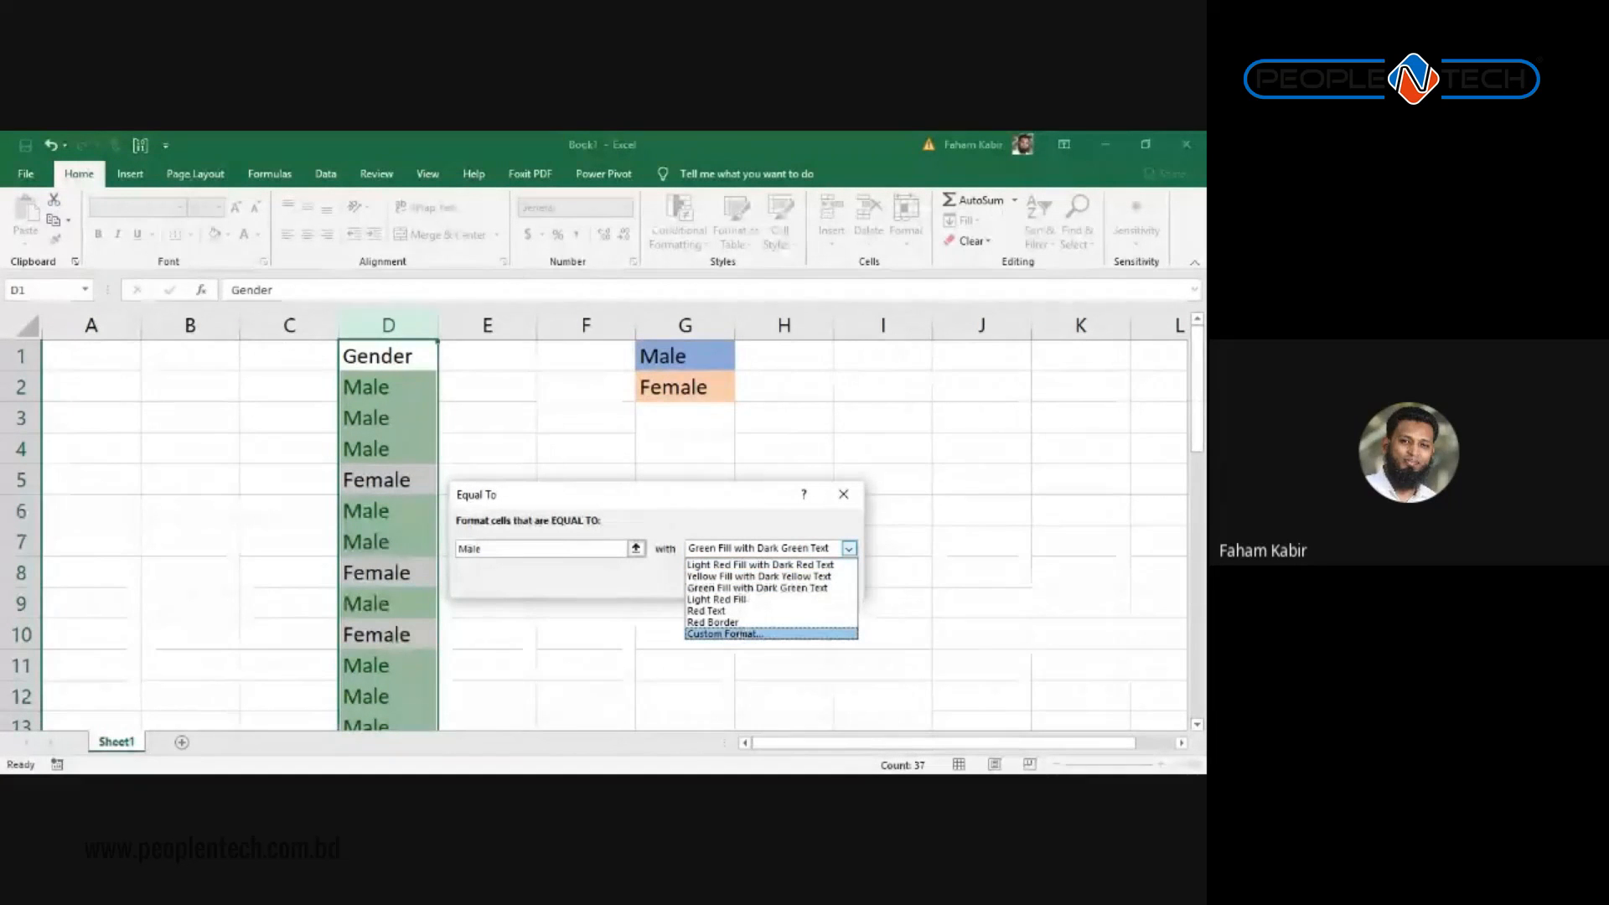
left_click(722, 633)
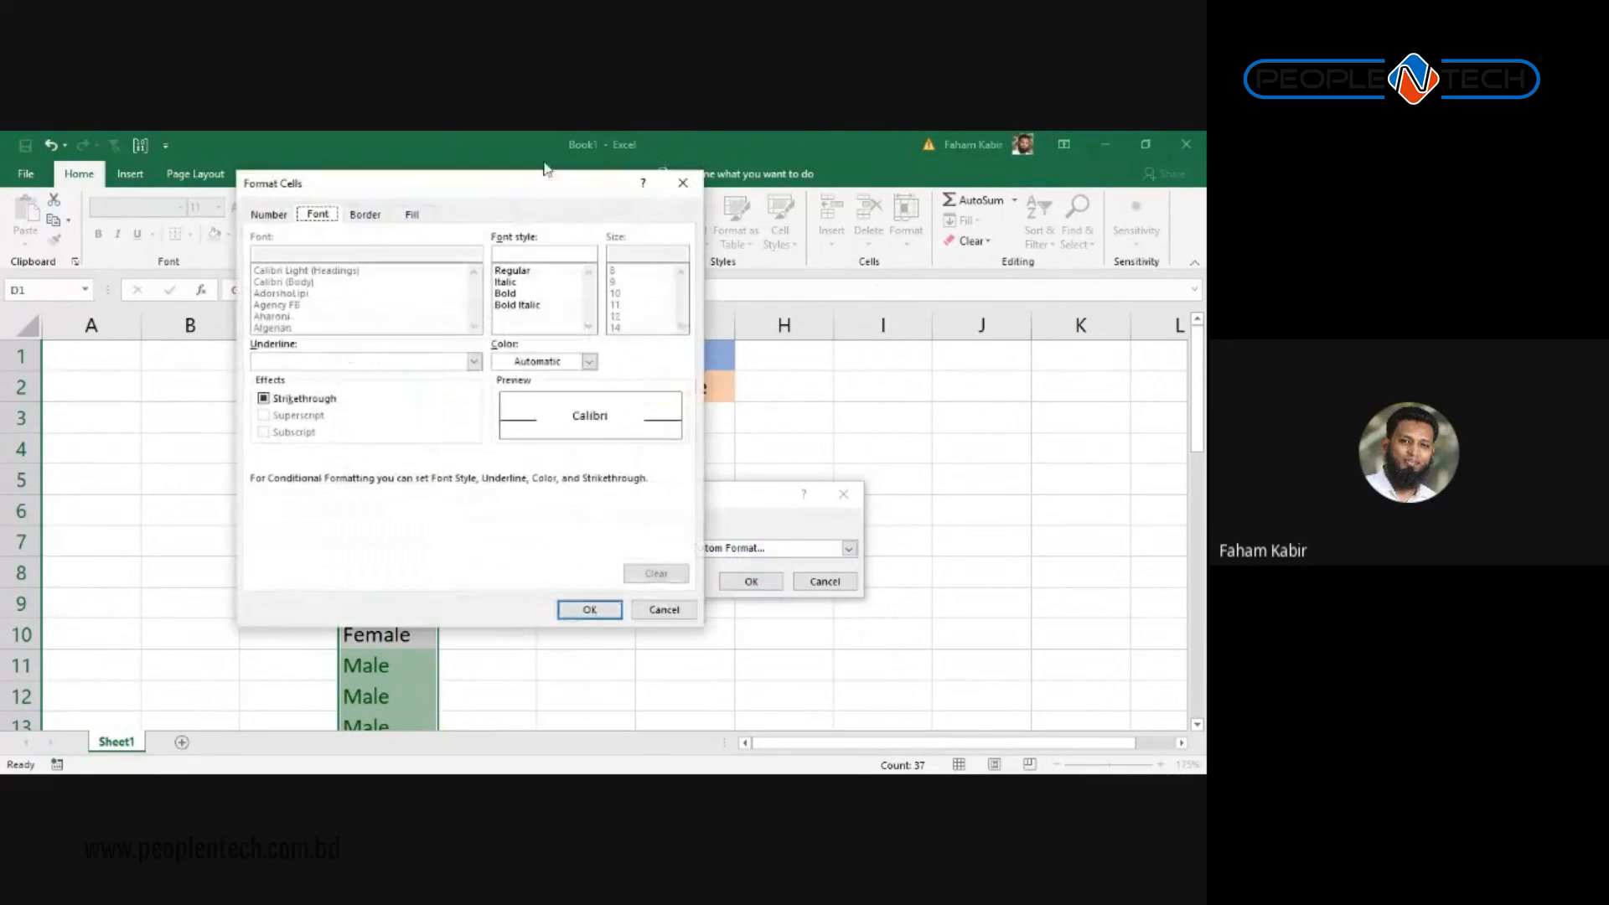
Step: Review the Format Cells tabs and set the font style to Bold
left_click_drag(487, 182, 880, 252)
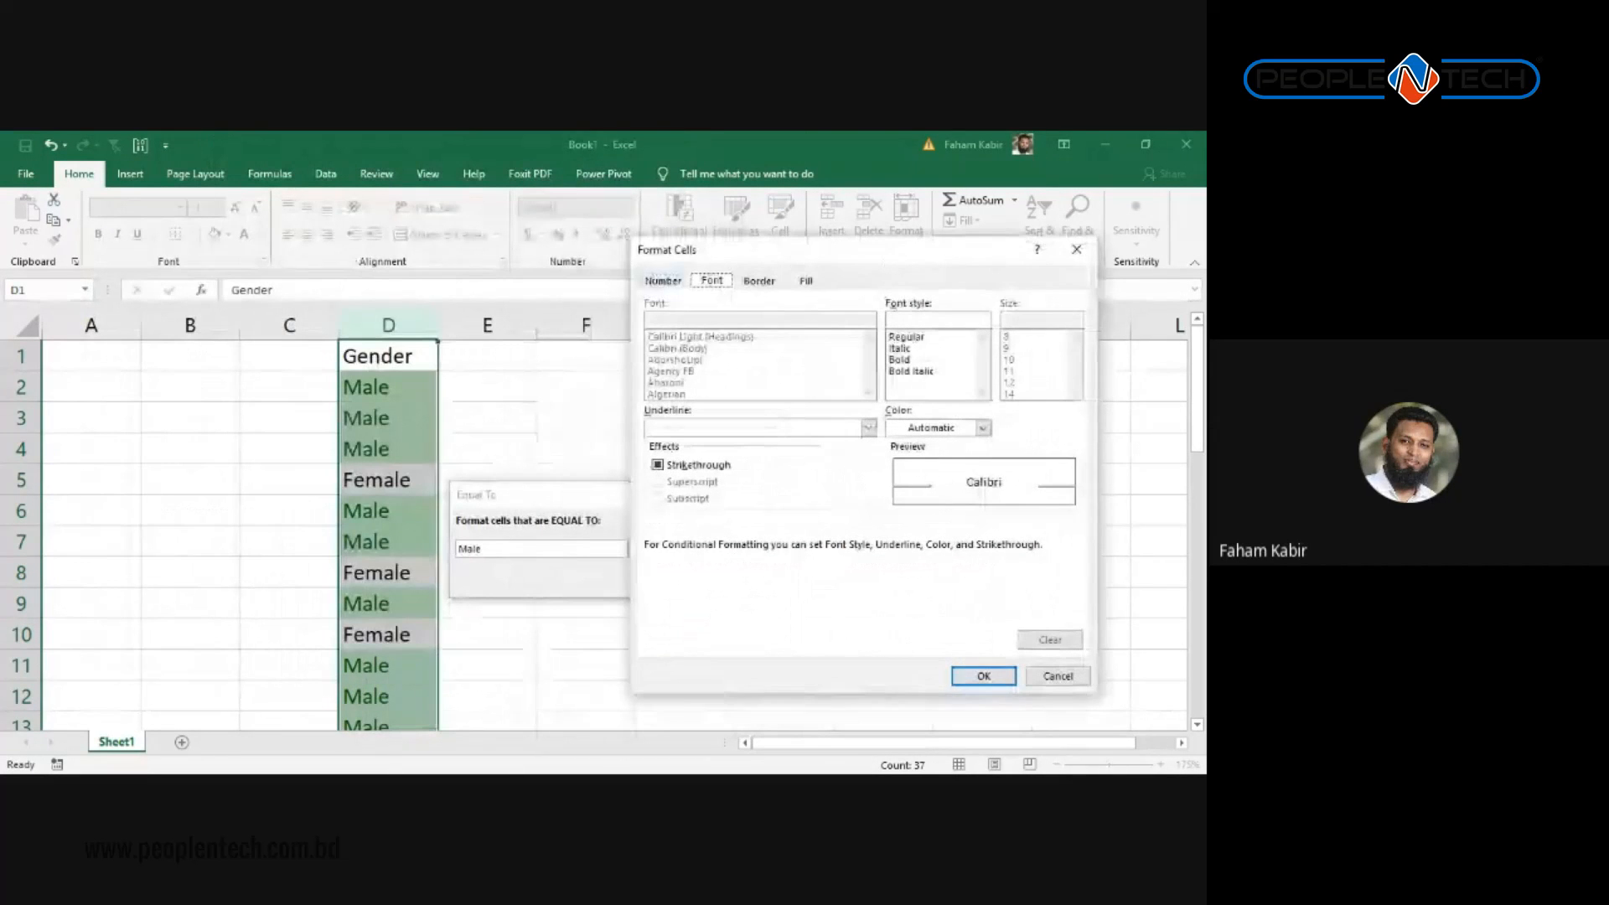
left_click(662, 280)
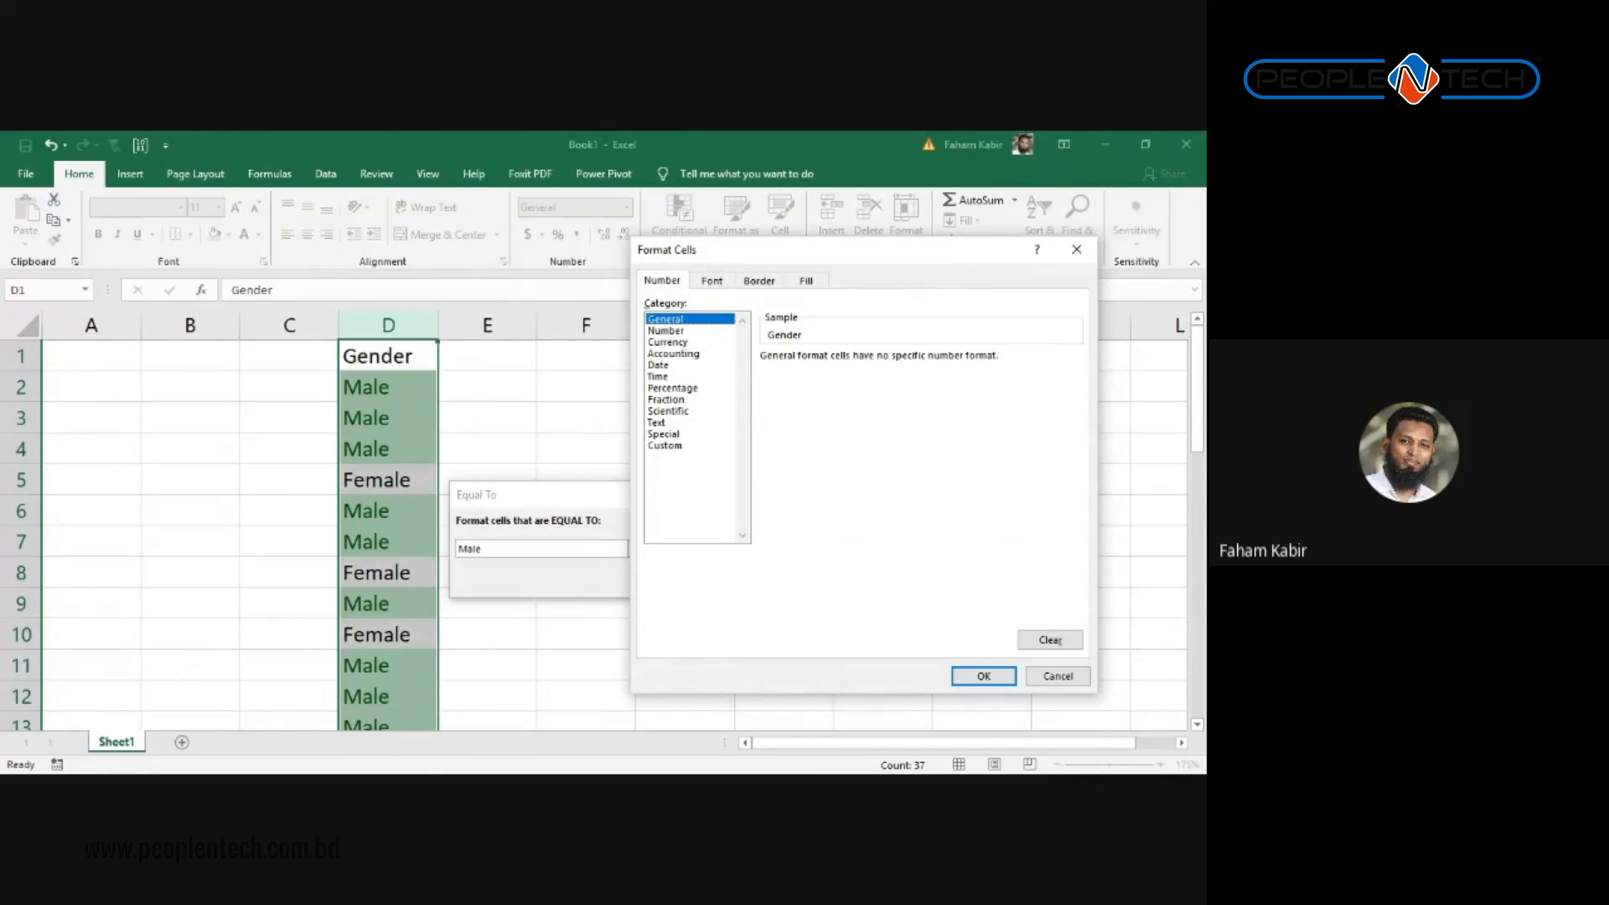
left_click(711, 281)
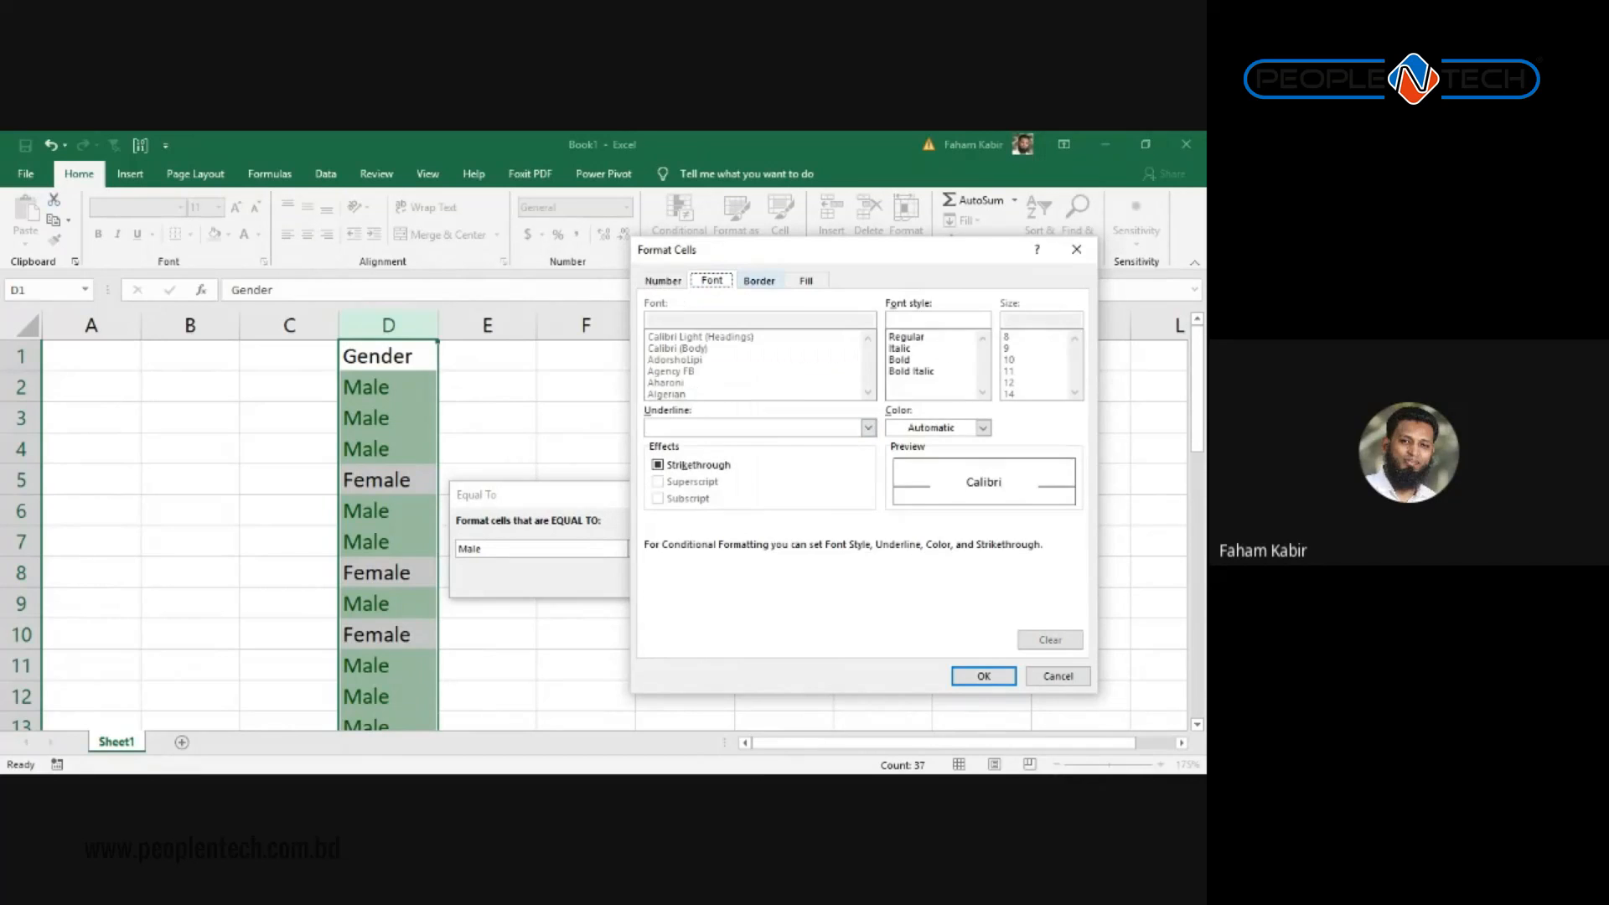
left_click(760, 280)
left_click(806, 281)
left_click(759, 280)
left_click(711, 280)
left_click(900, 360)
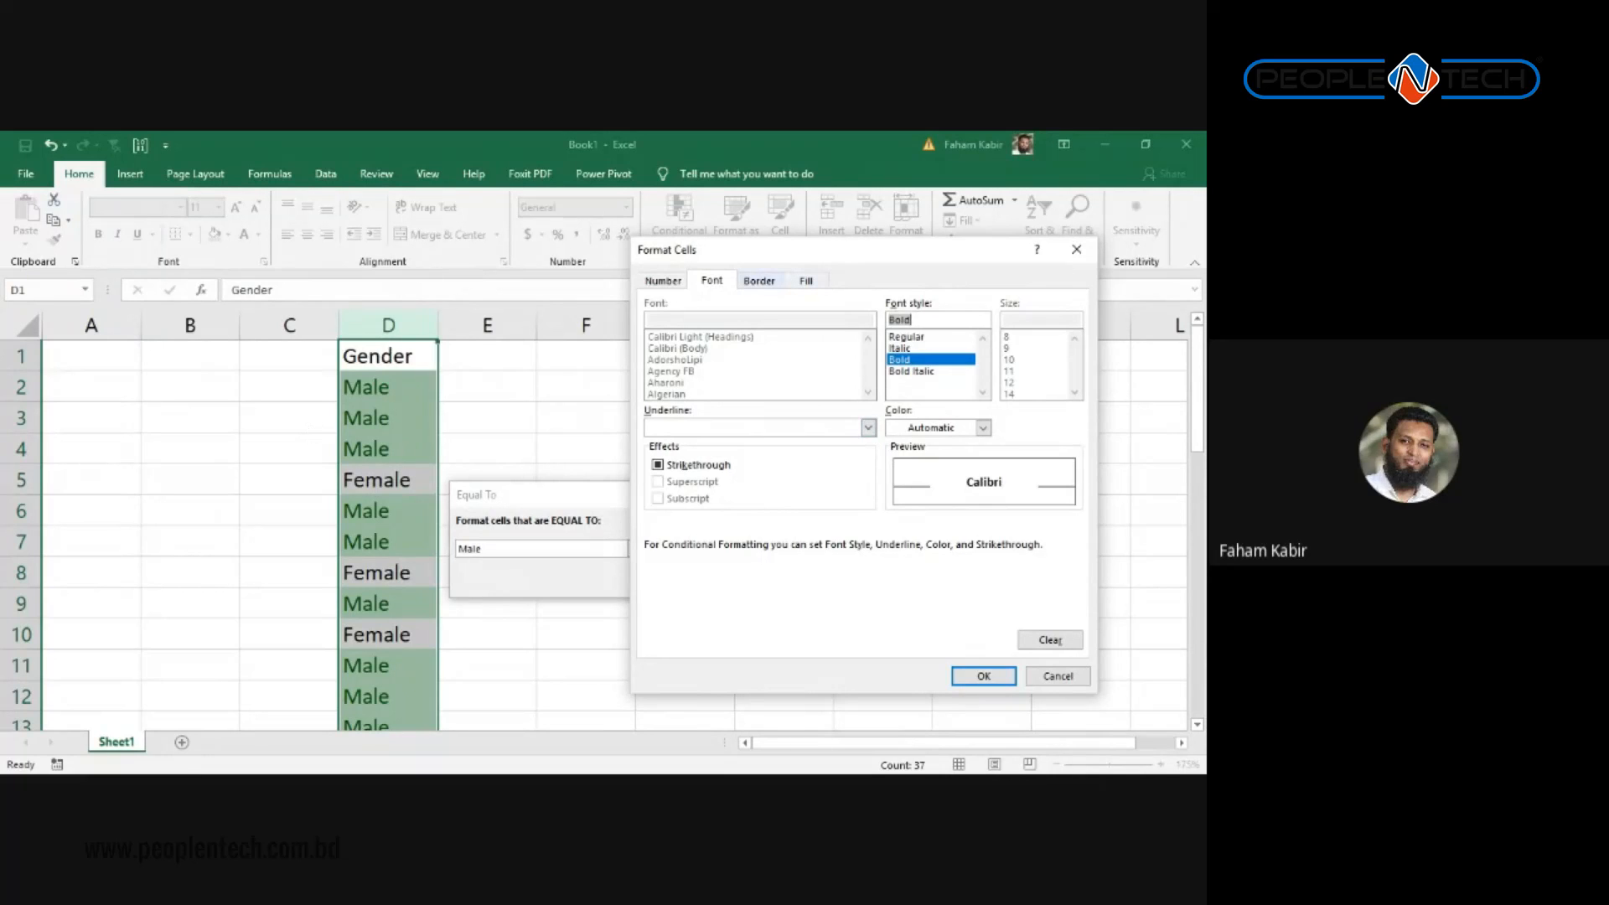
Step: Pick a light blue fill, then confirm the format and apply the Male rule
left_click(759, 280)
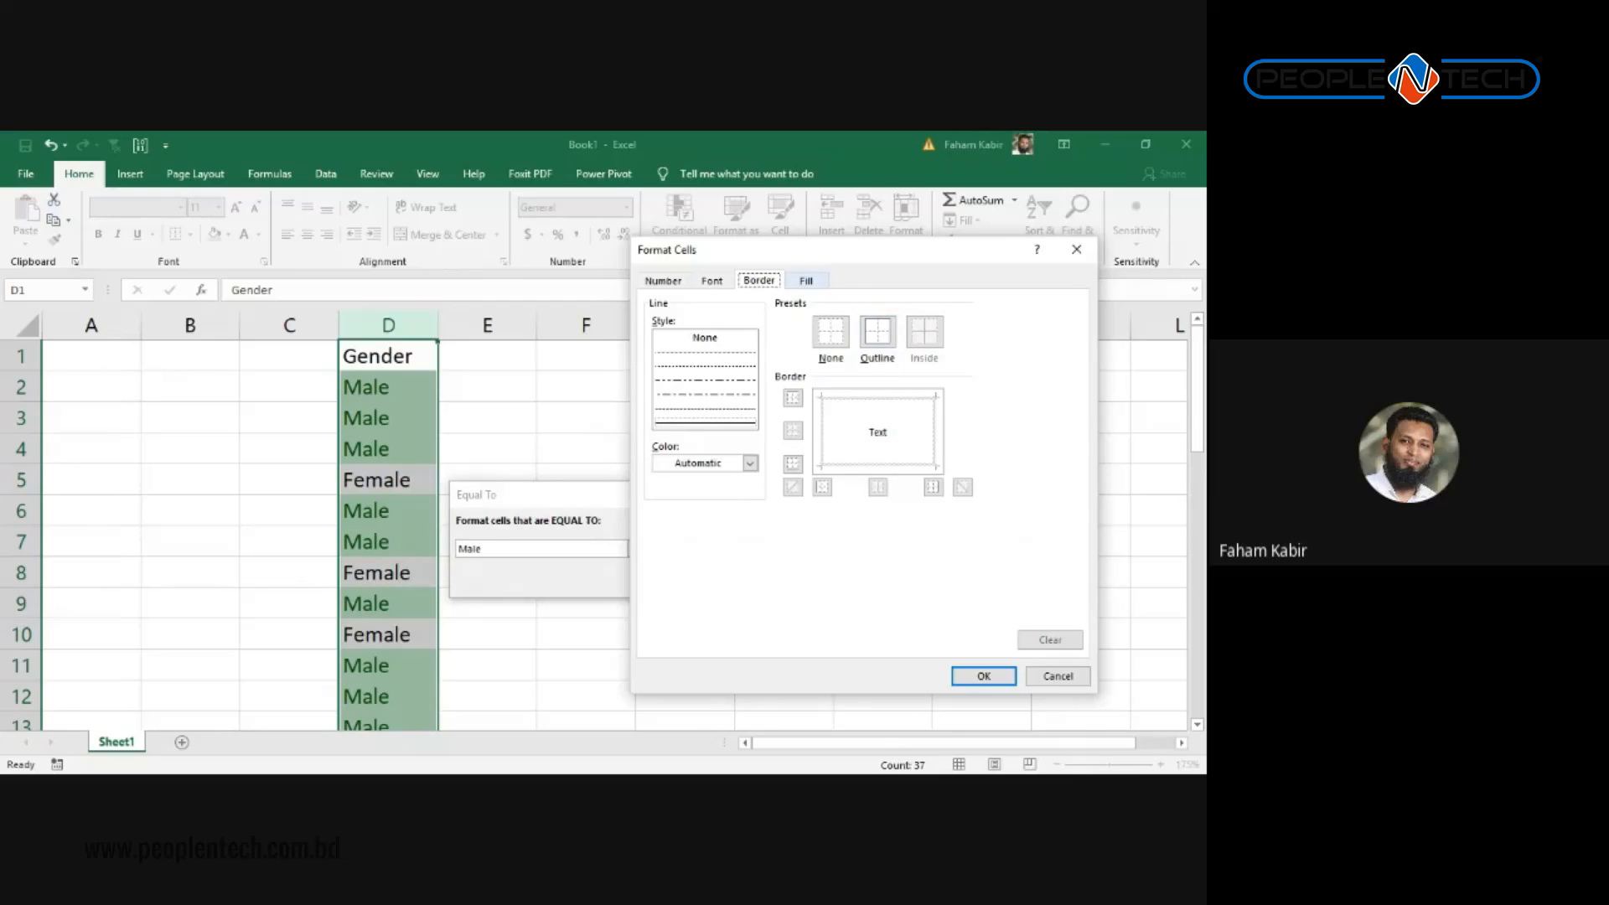
left_click(806, 281)
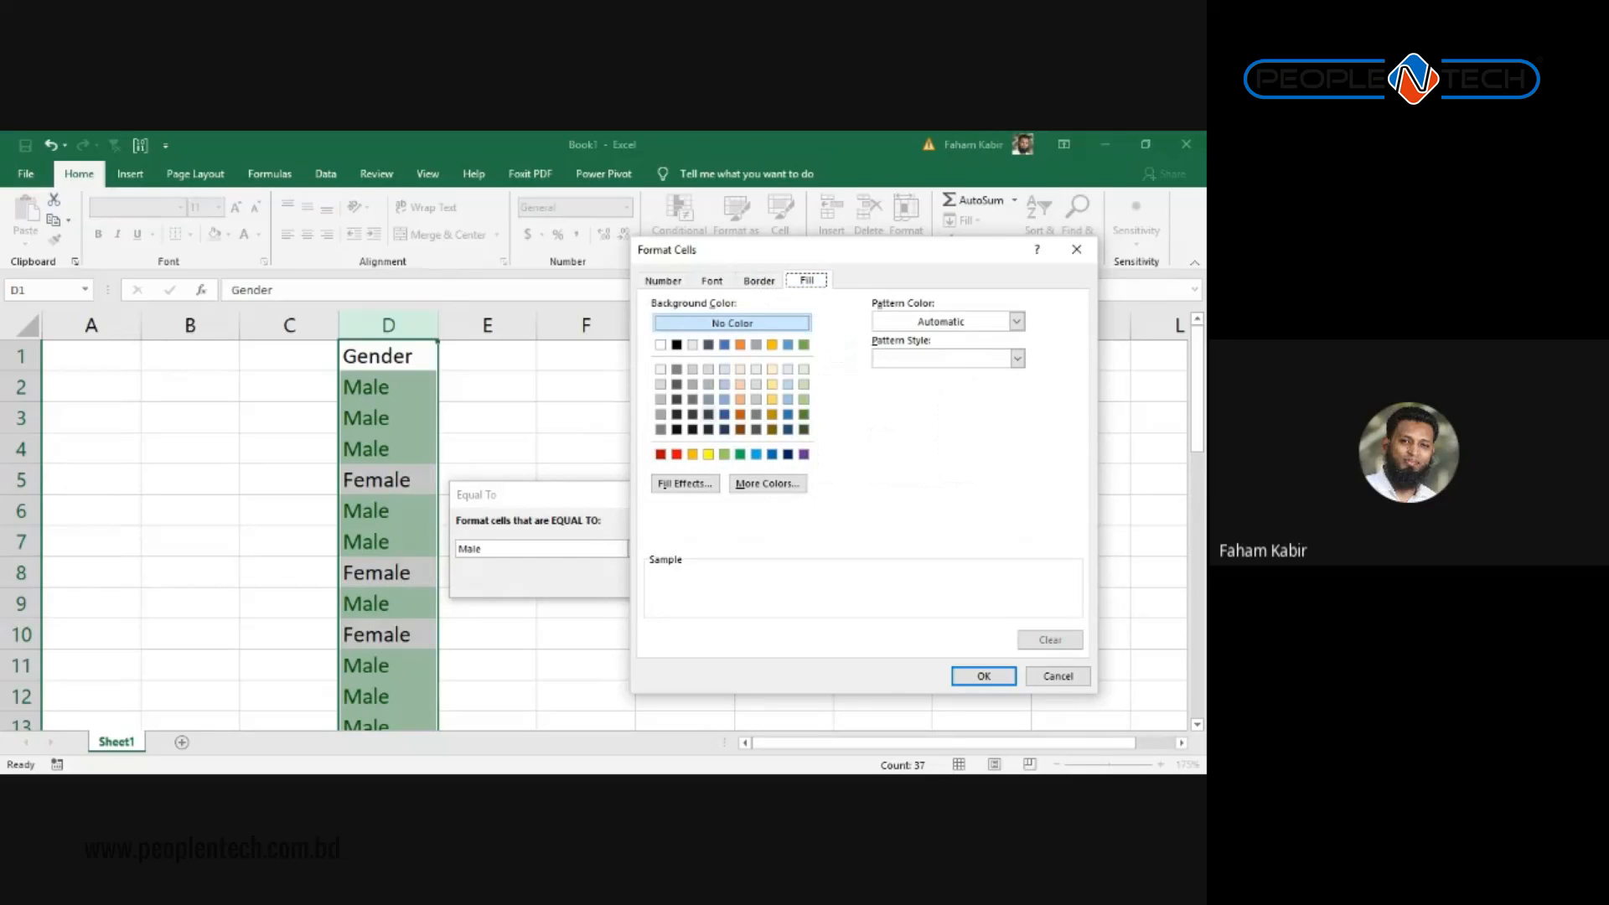
mouse_move(787, 251)
left_mouse_down()
mouse_move(737, 436)
mouse_move(779, 264)
mouse_move(800, 262)
left_mouse_up()
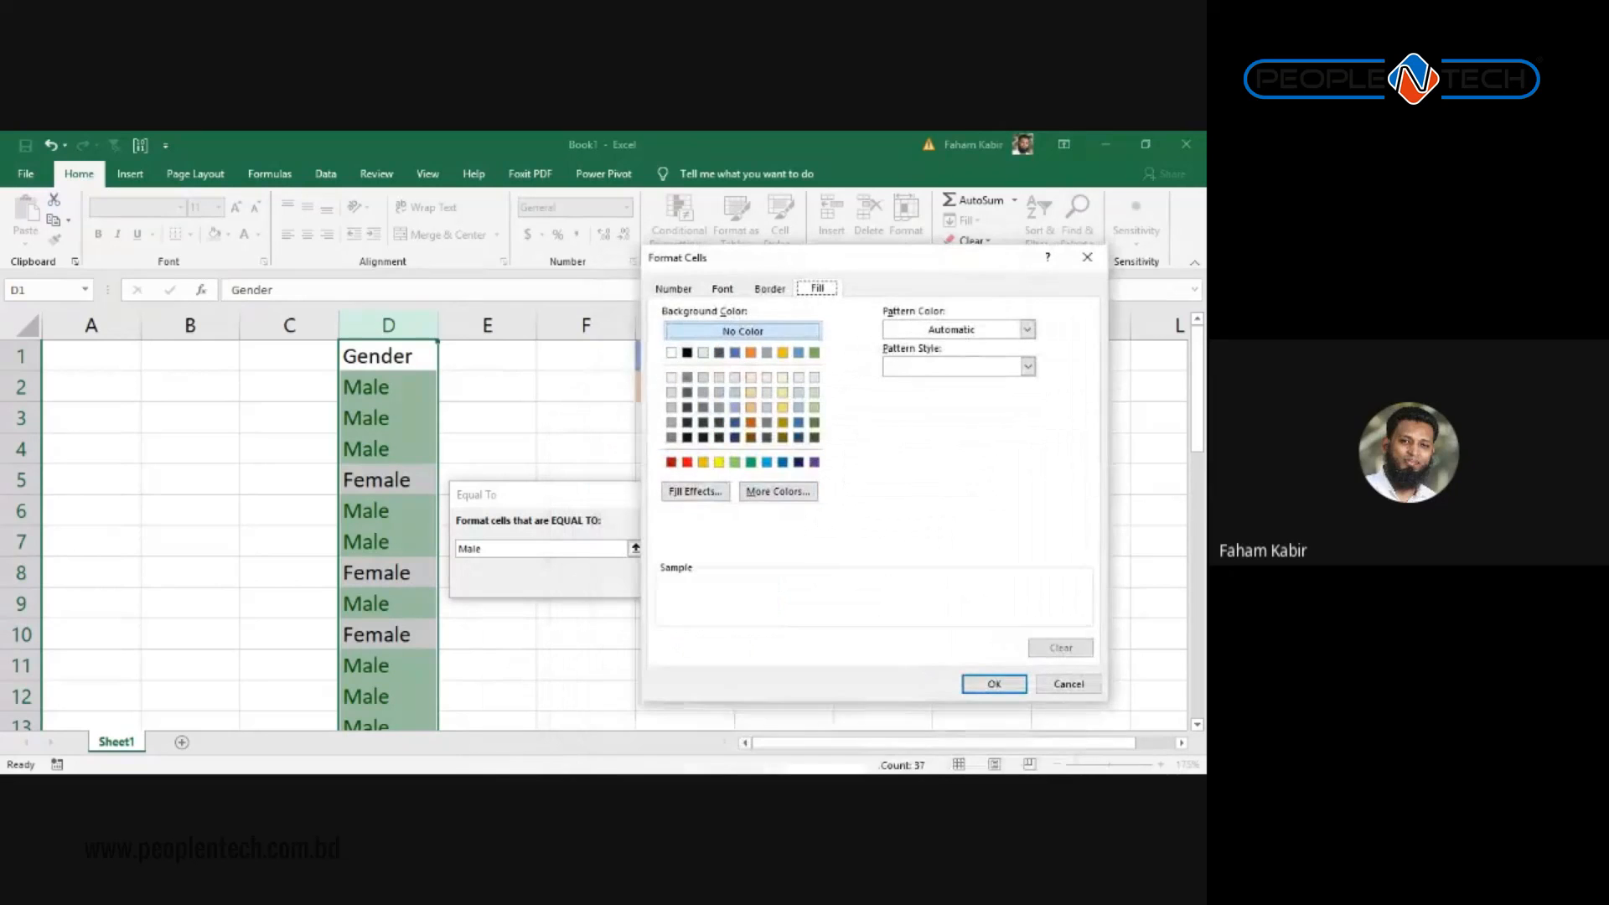
left_click(798, 408)
left_click_drag(800, 260, 374, 189)
left_click(565, 618)
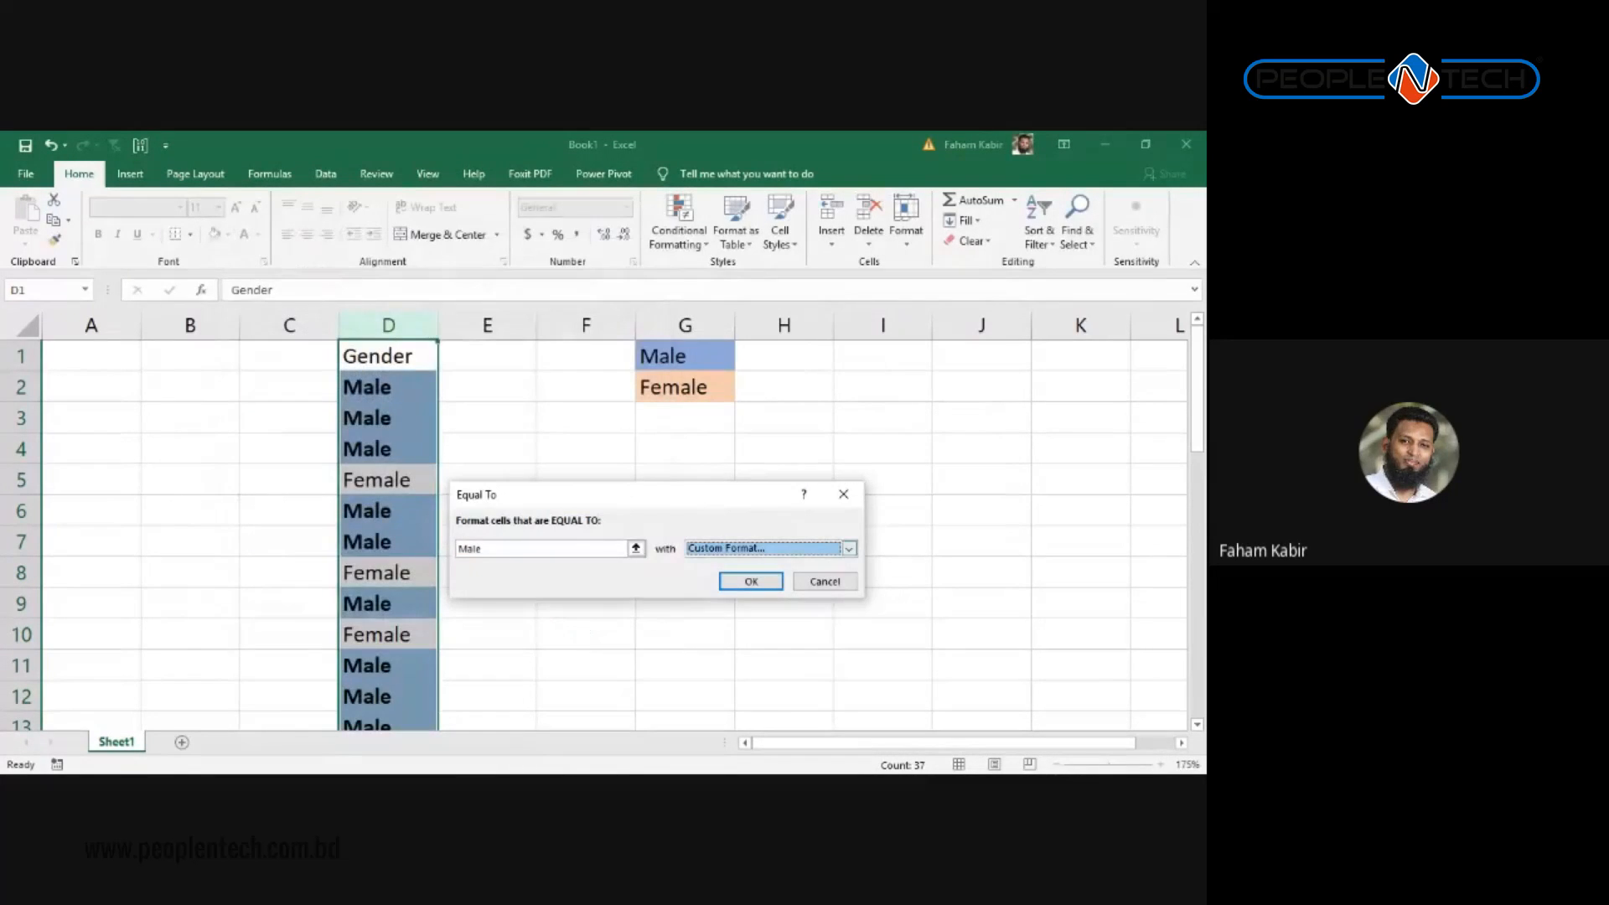
key("Return")
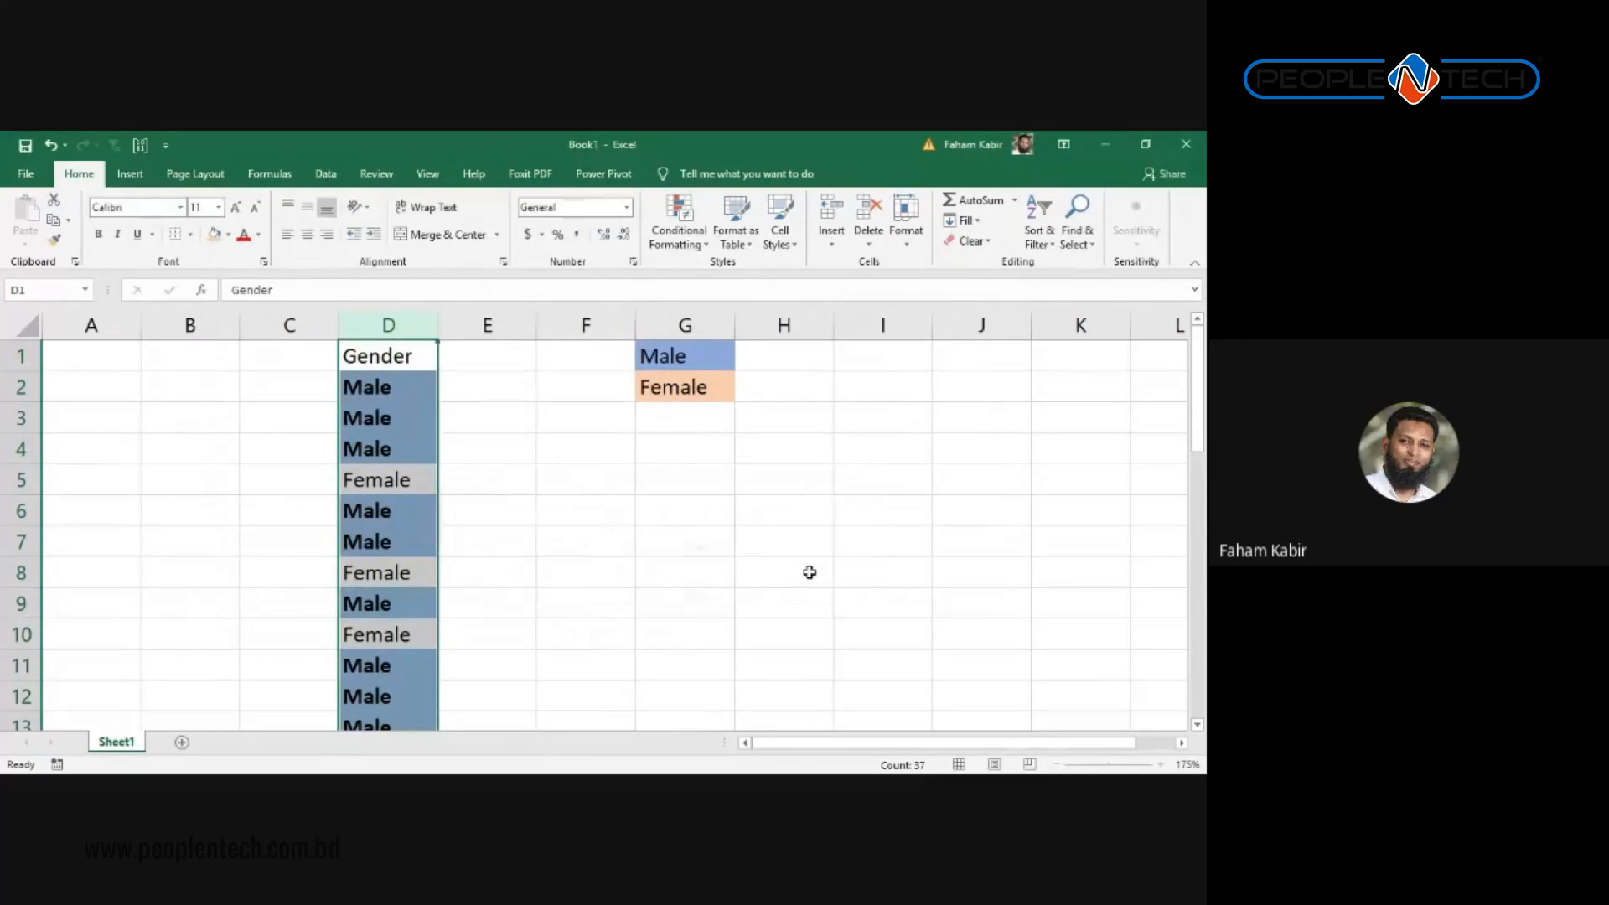
Step: Scroll through column D to review the bold, blue-filled Male entries
left_click(816, 570)
scroll(323, 553, "down", 18)
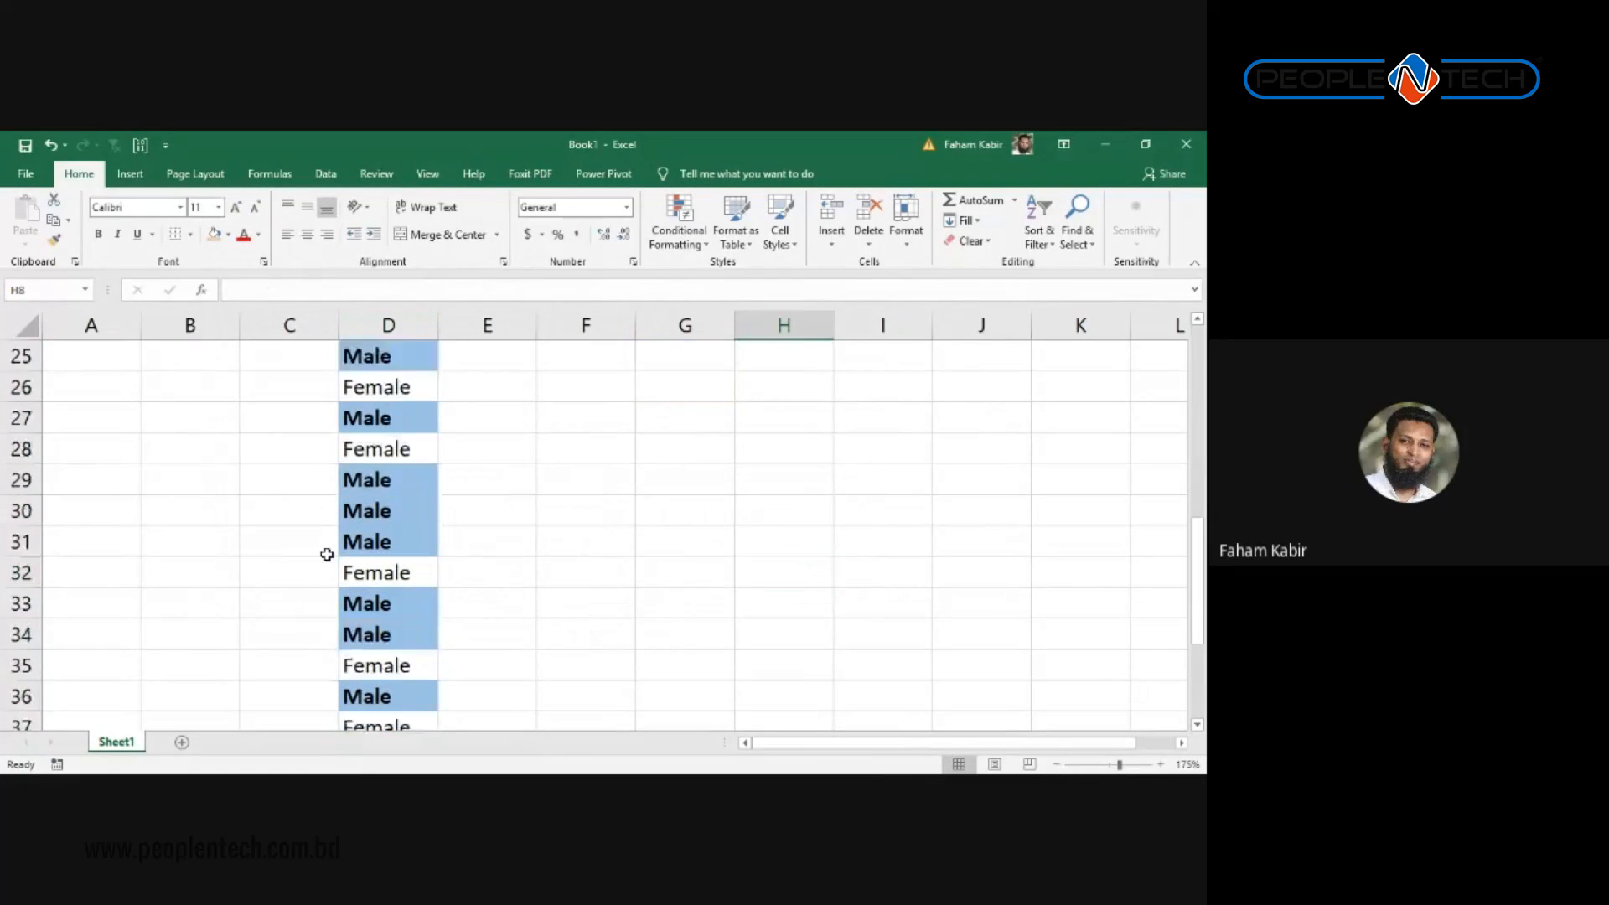
scroll(341, 574, "up", 10)
scroll(343, 573, "up", 6)
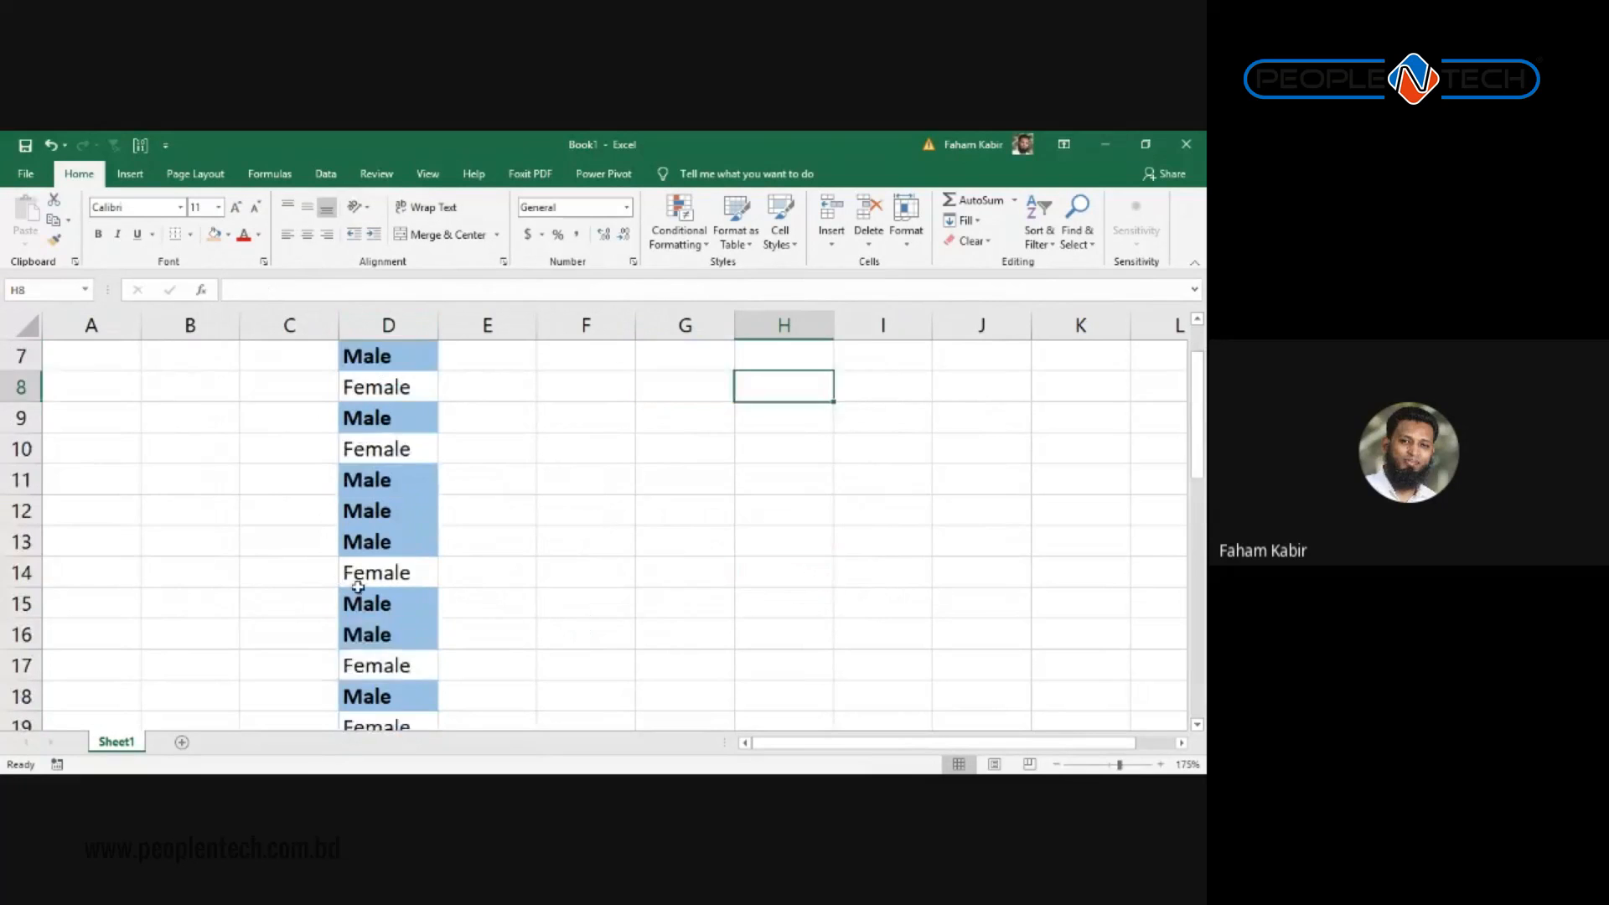
scroll(356, 583, "down", 8)
Step: Type Male into empty cell D38, then select the whole Gender column D
left_click(399, 569)
type("Male")
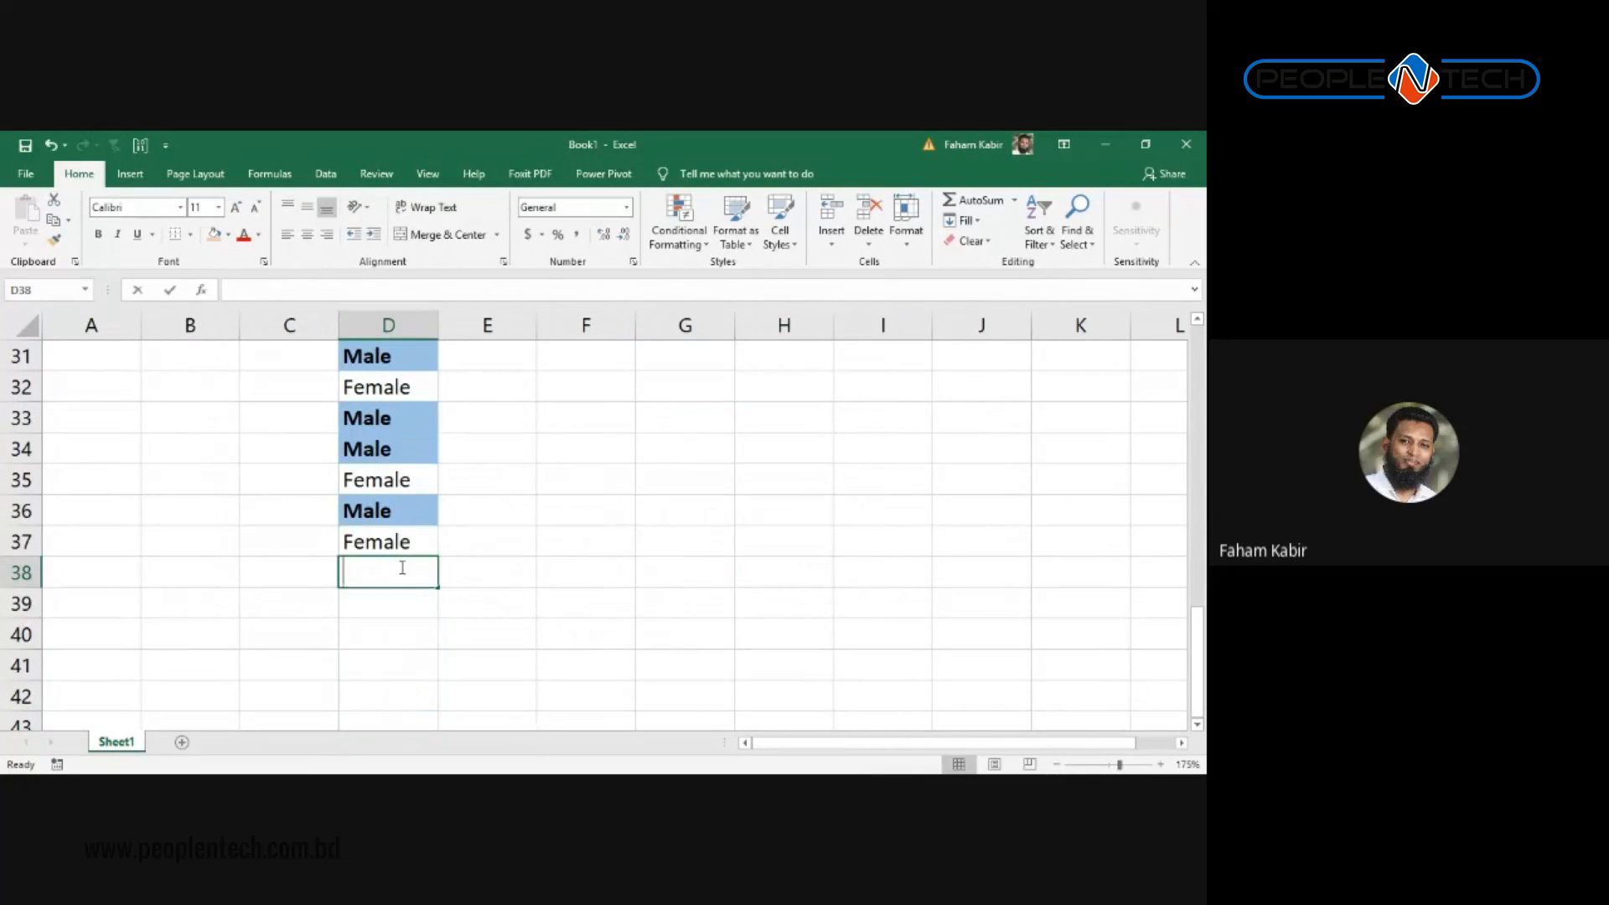
key("Return")
left_click(400, 567)
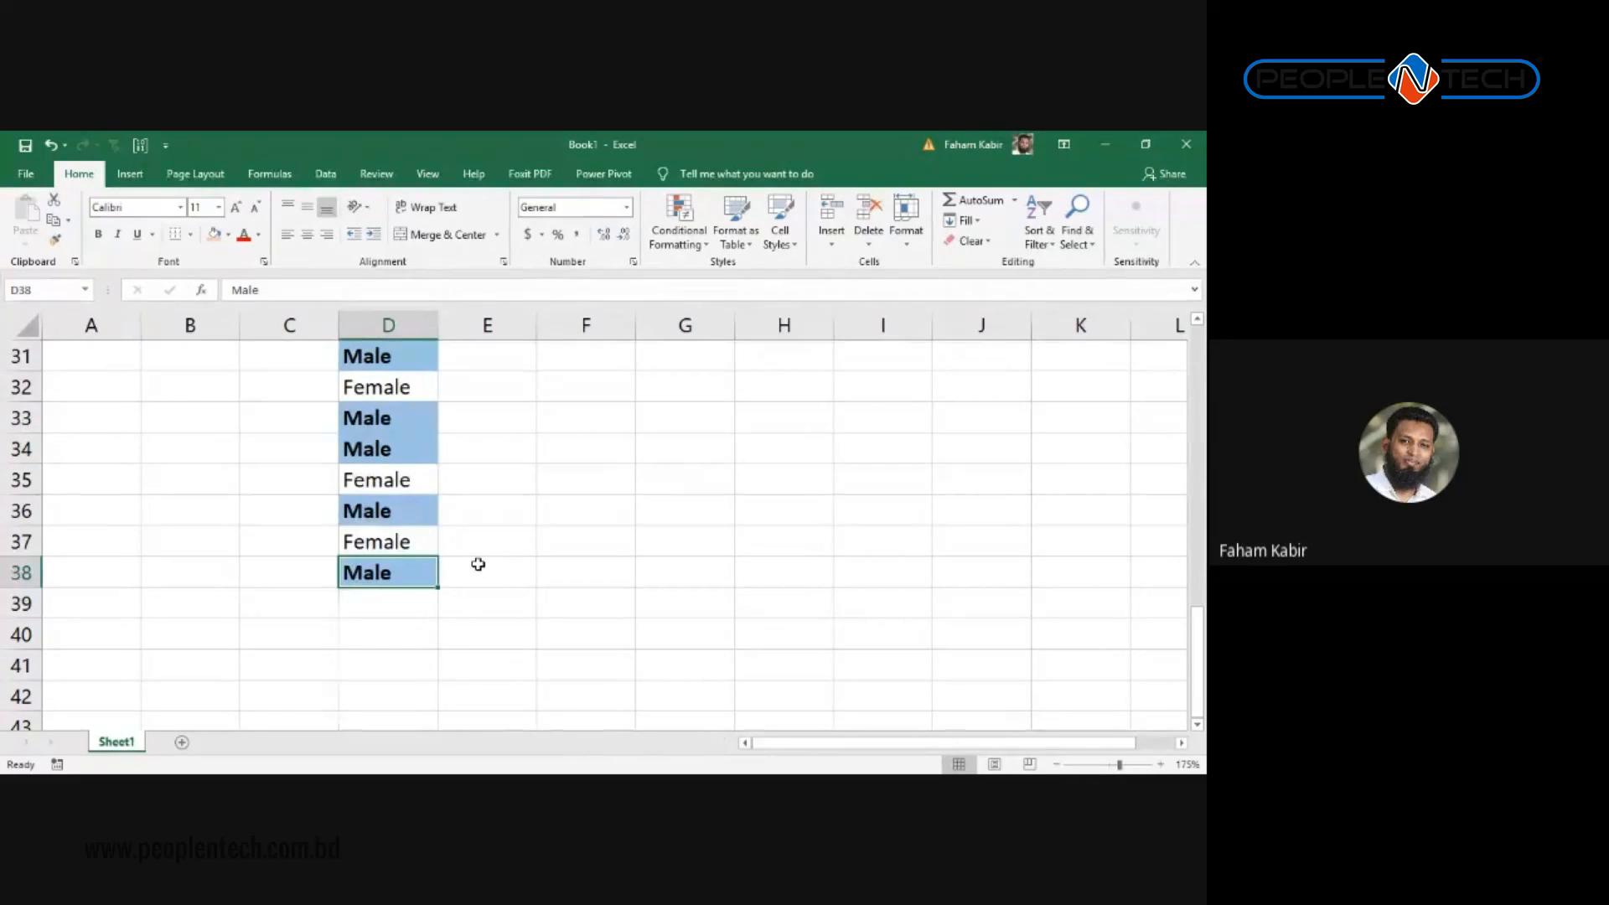
scroll(478, 563, "up", 10)
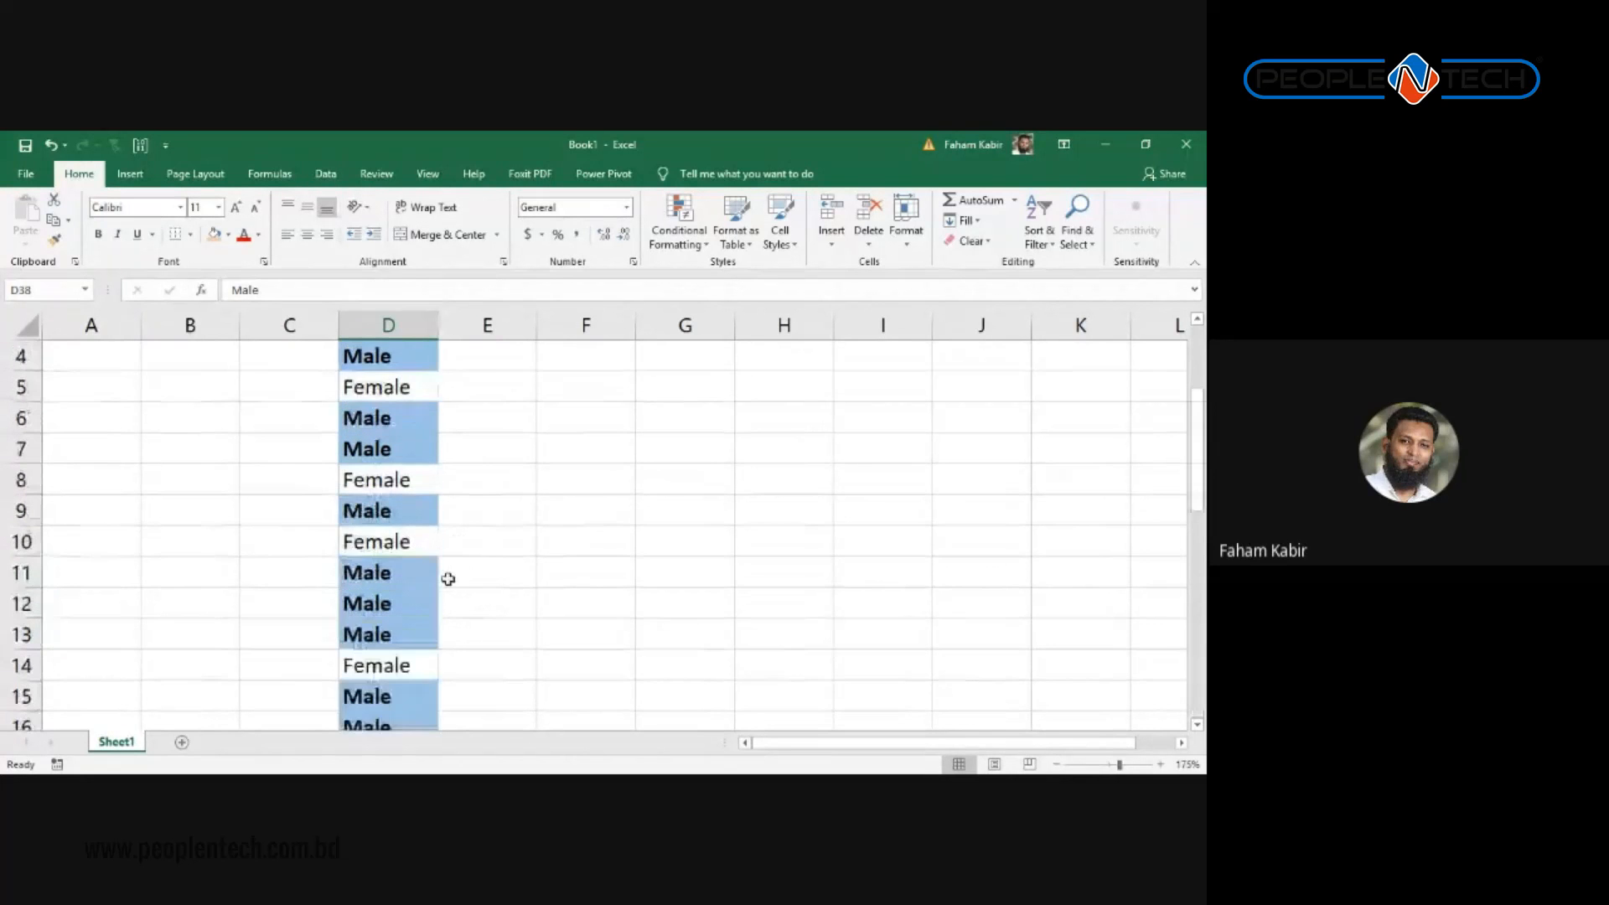
left_click(391, 314)
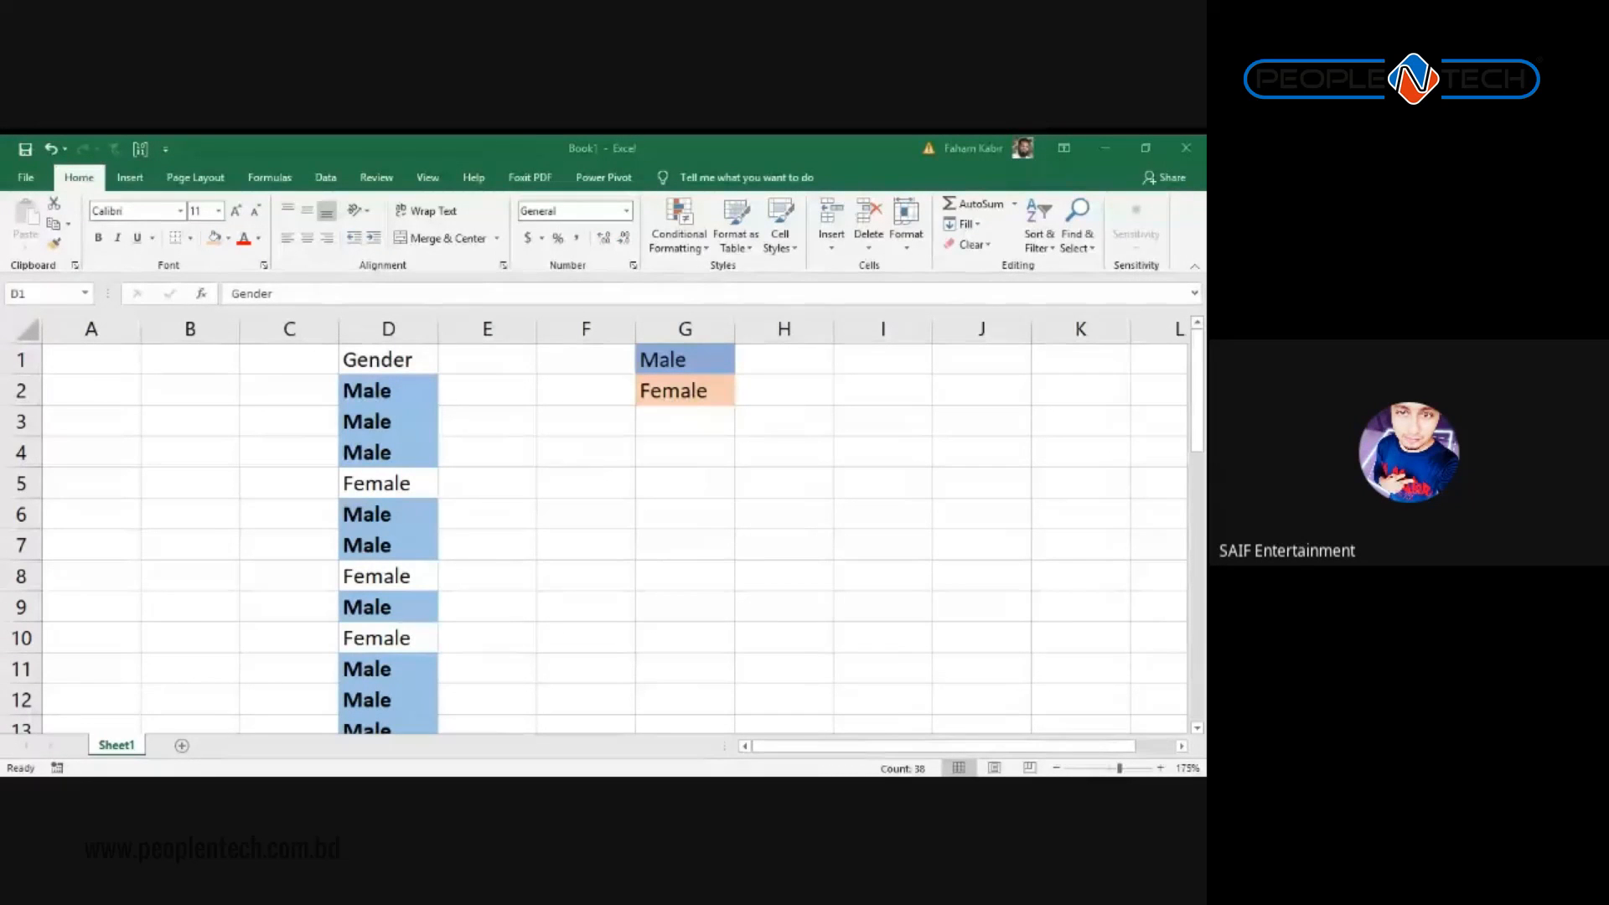
key("ctrl+space")
scroll(467, 506, "down", 7)
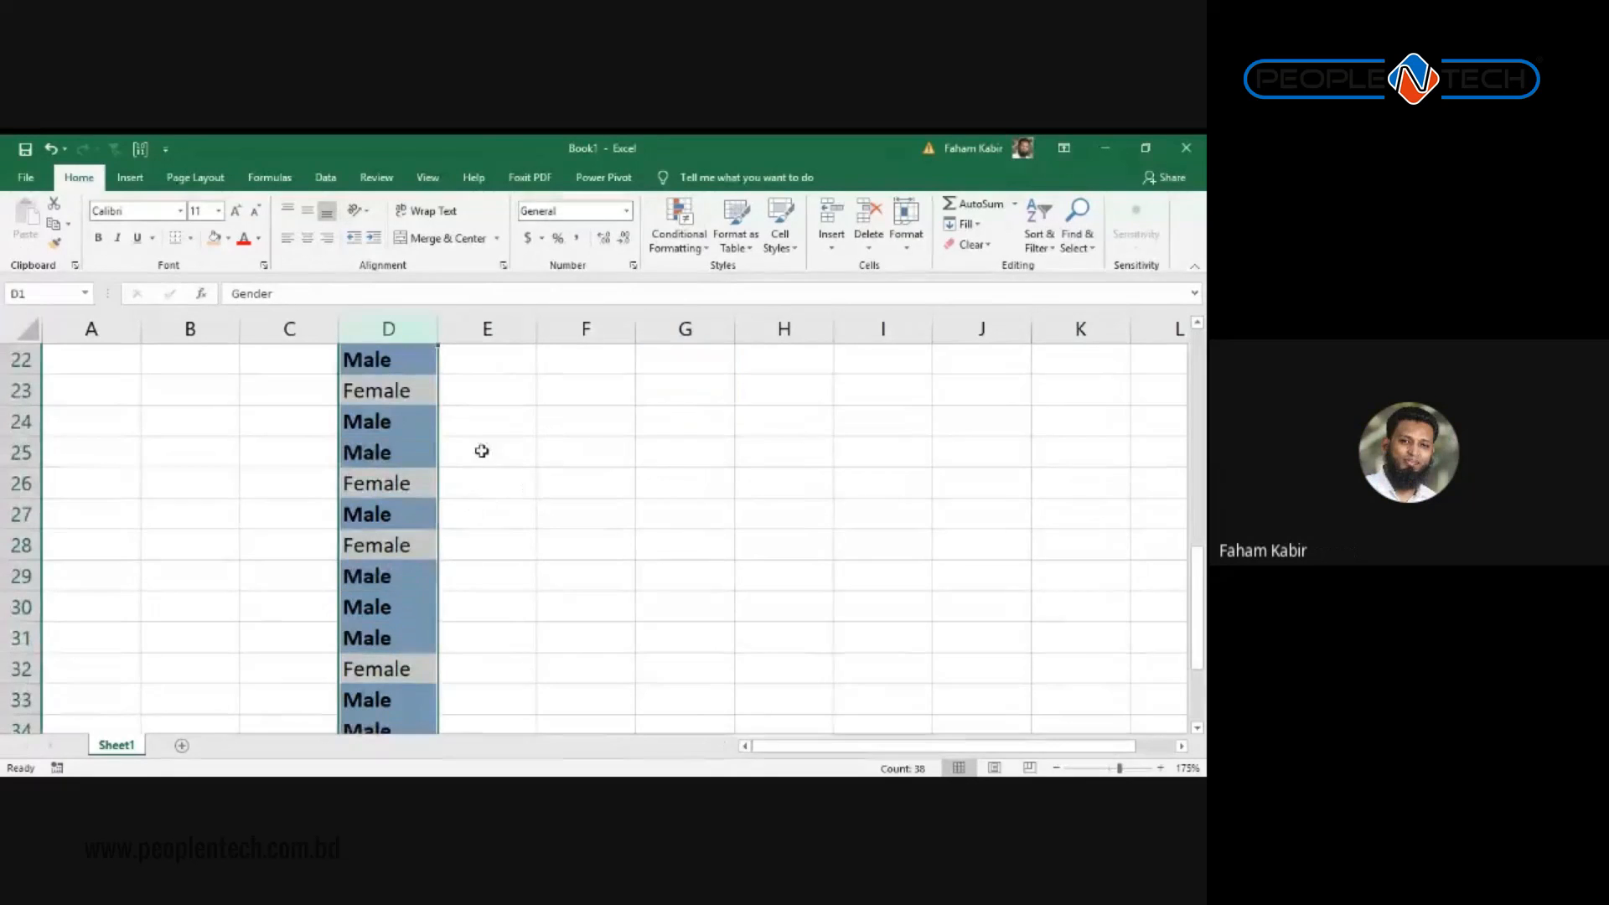
scroll(481, 451, "up", 7)
left_click(624, 500)
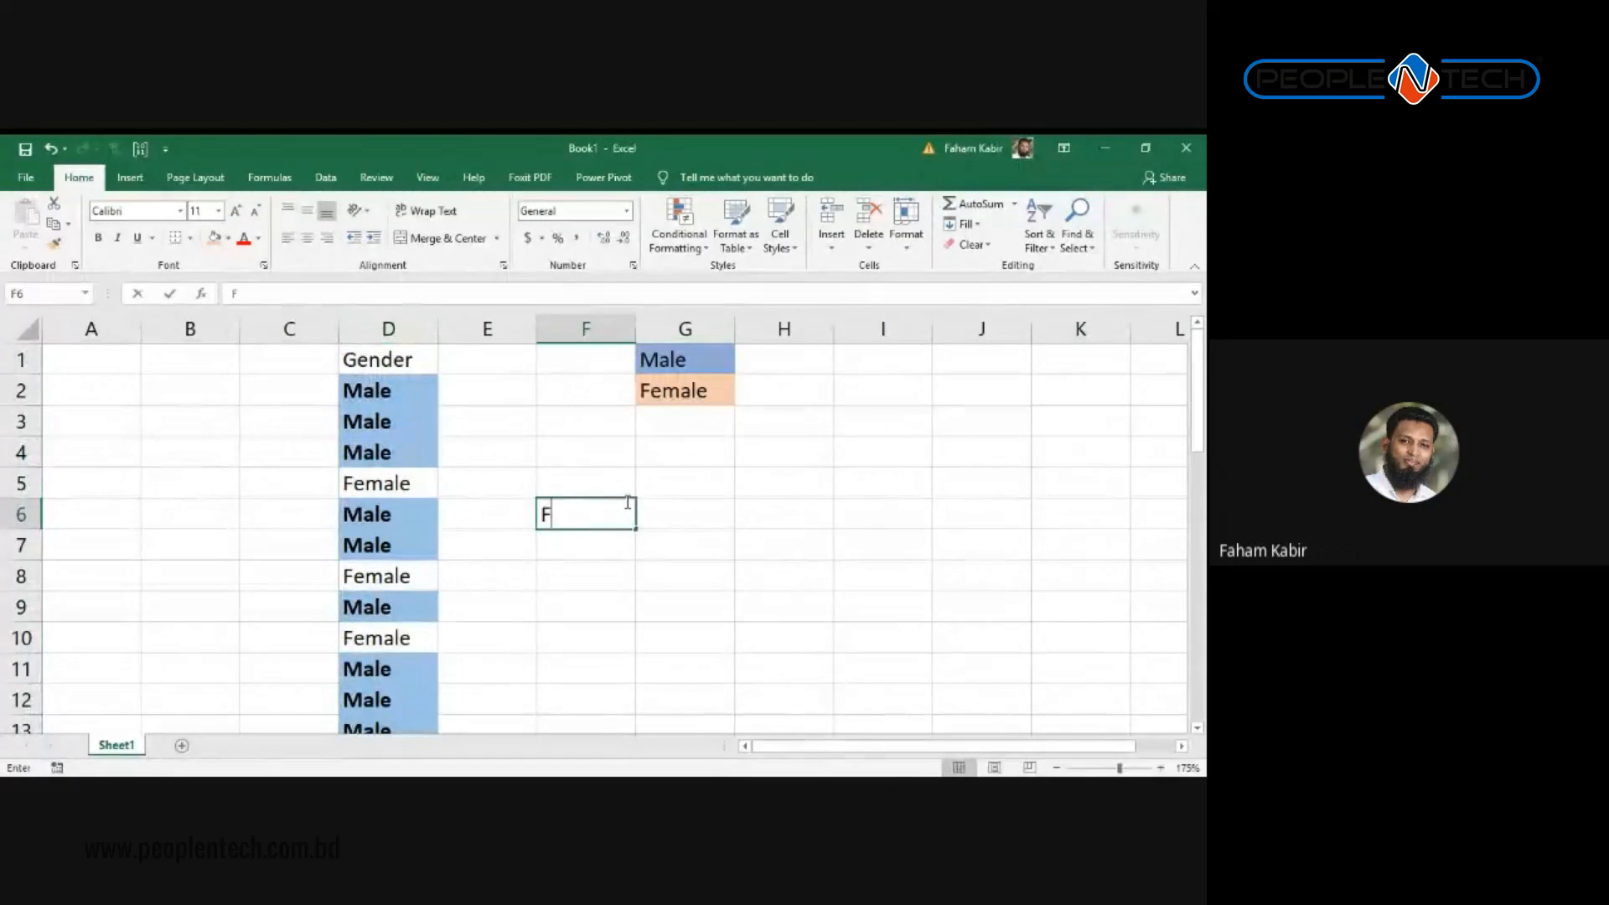
key("Return")
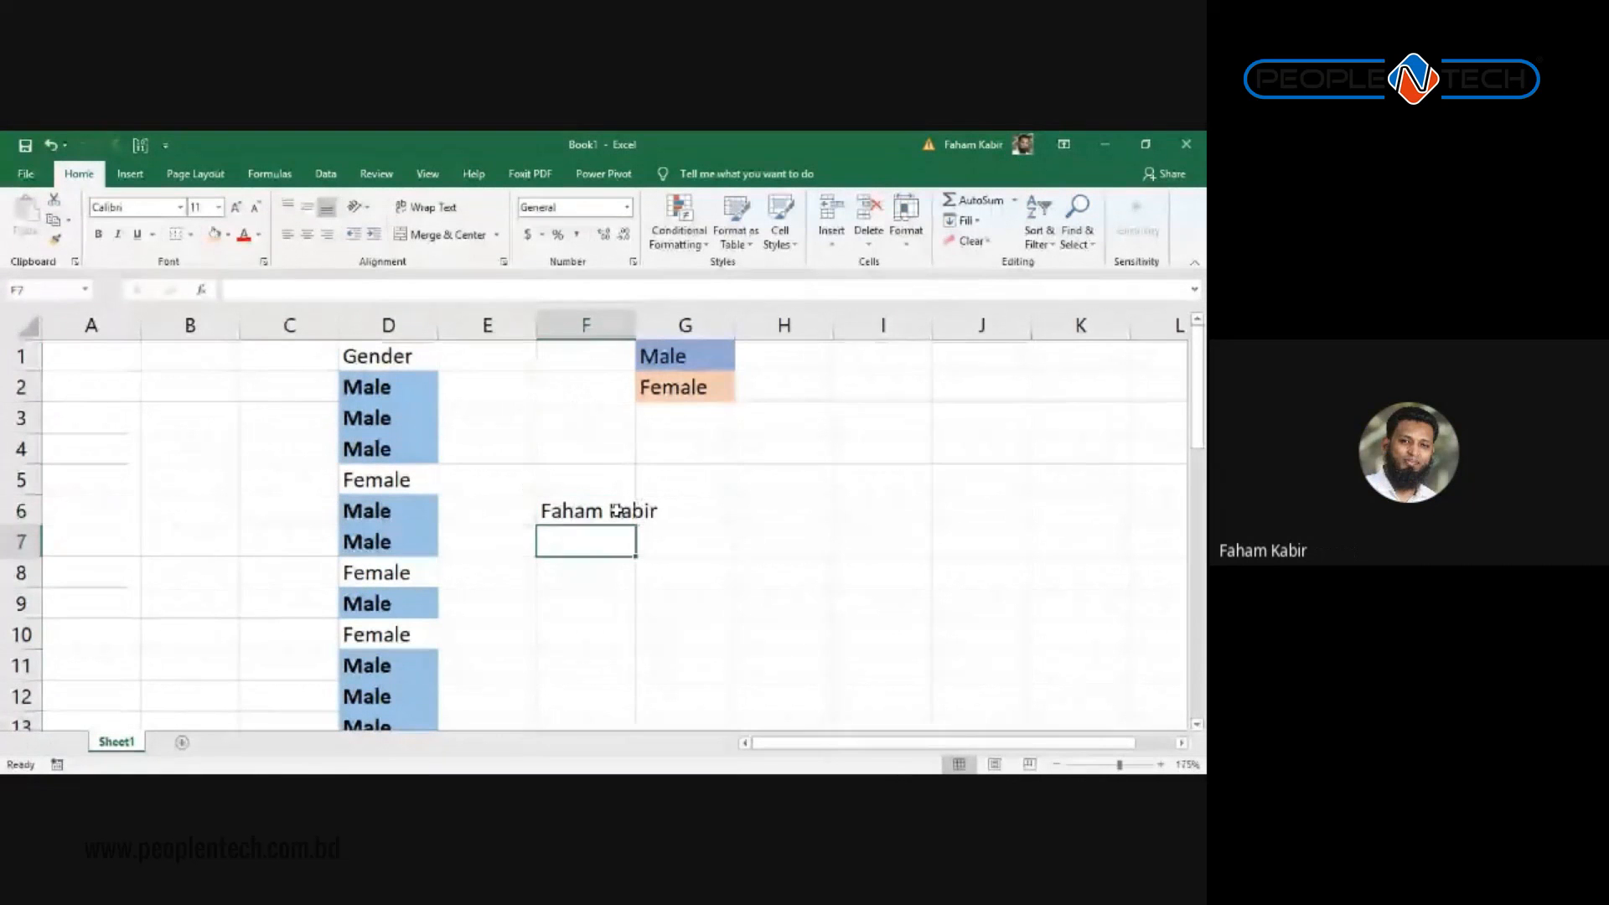
left_click(616, 510)
left_click(586, 326)
left_click(679, 230)
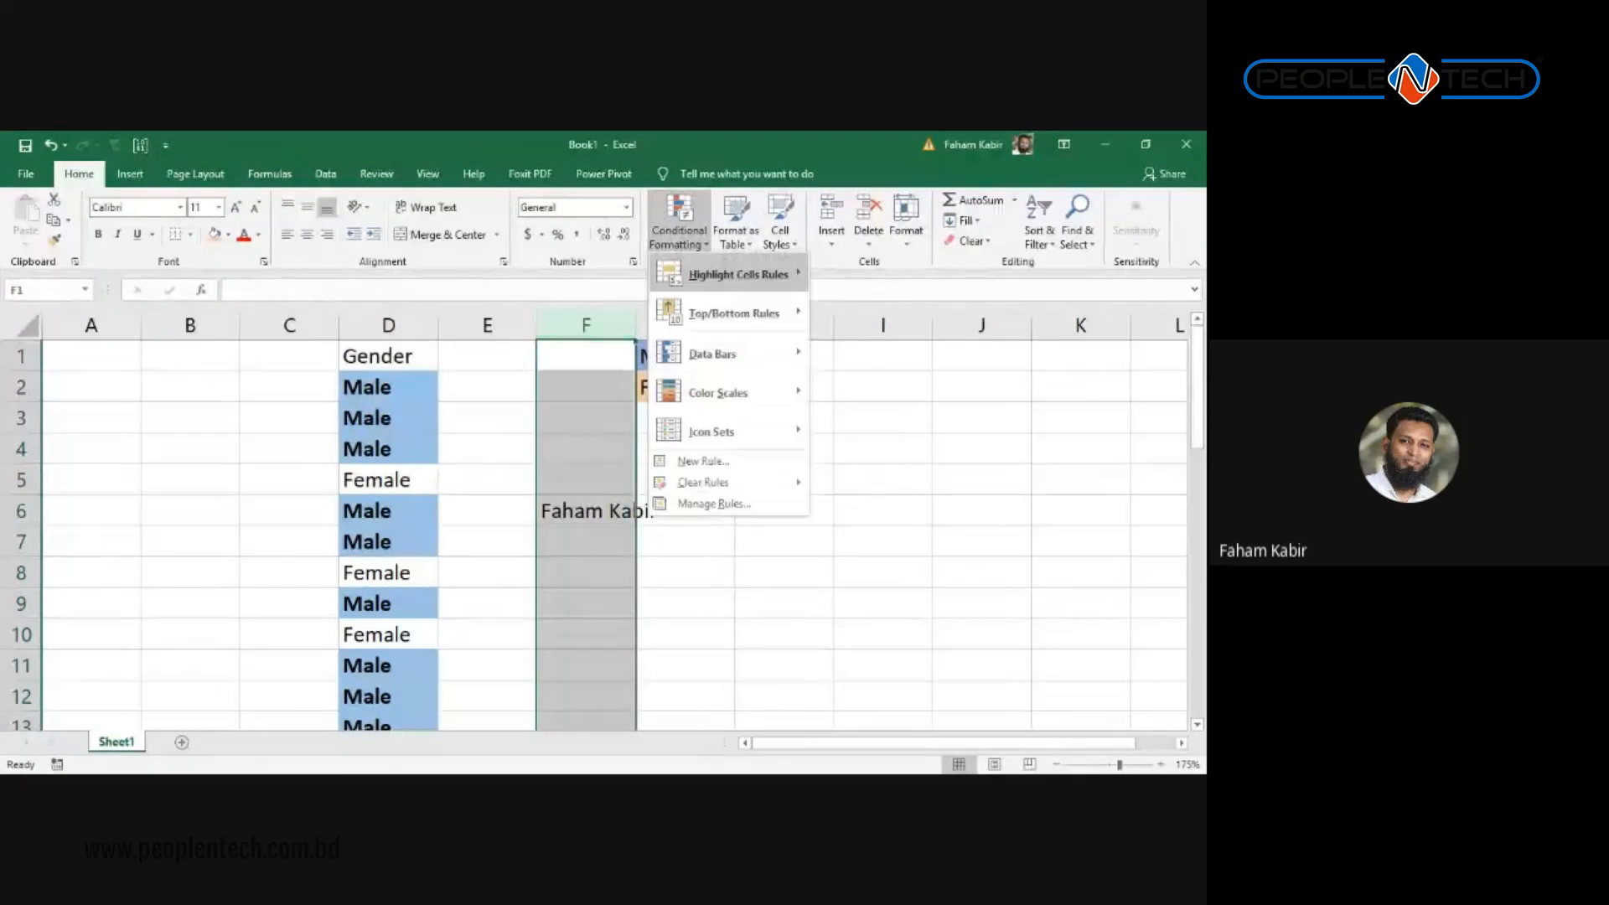
mouse_move(738, 275)
left_click(937, 440)
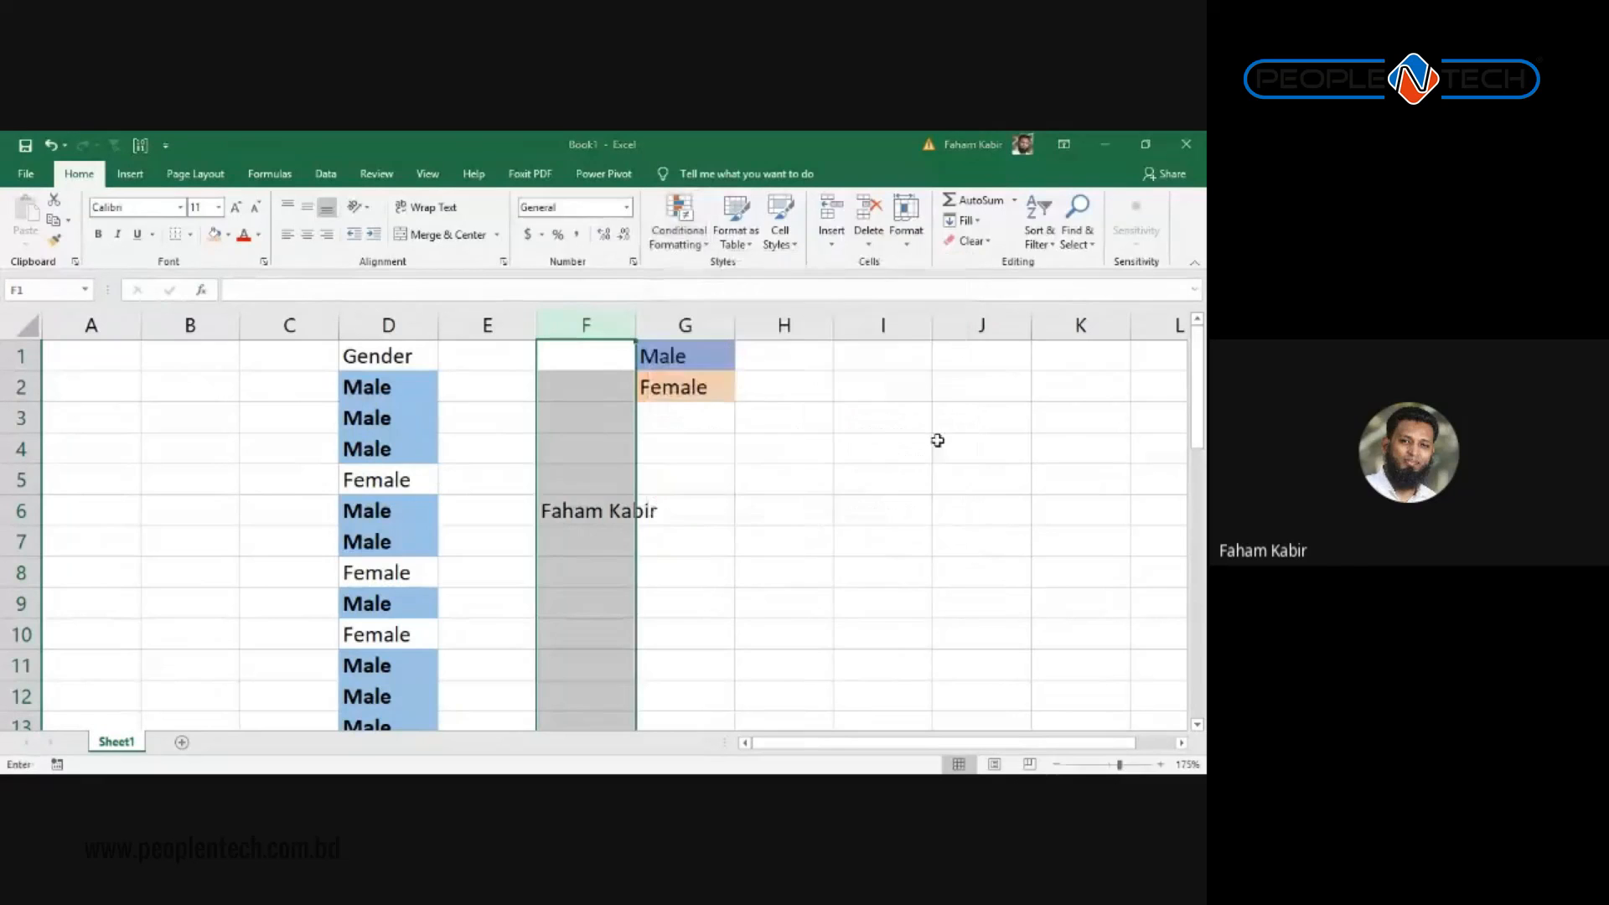
left_click_drag(586, 486, 901, 536)
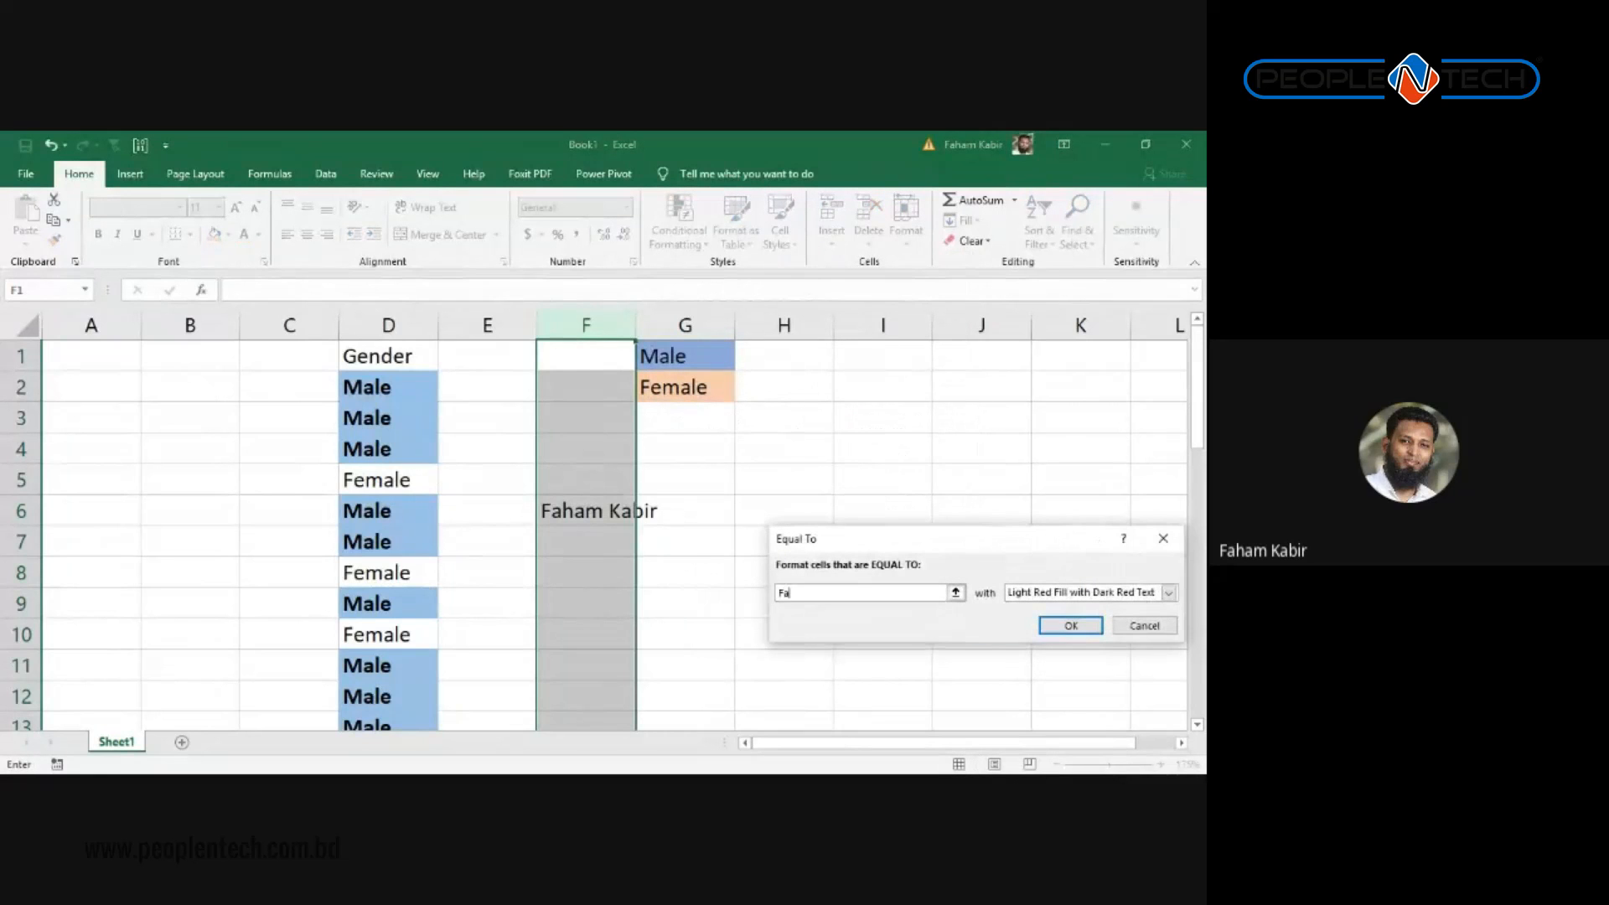
left_click_drag(996, 551, 893, 467)
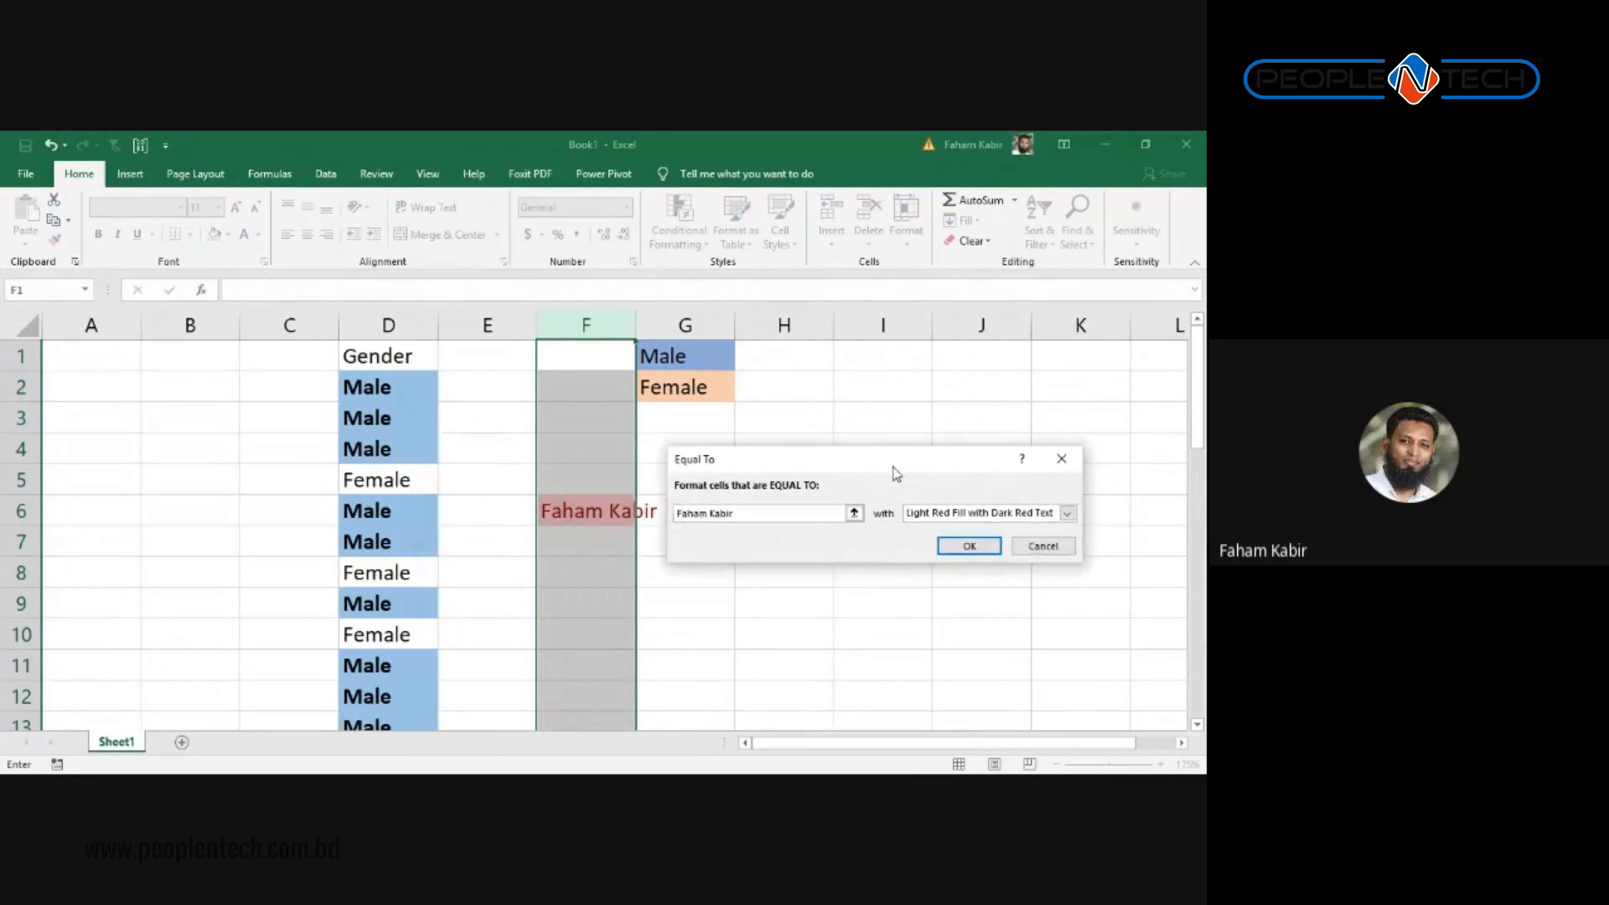
left_click(1041, 547)
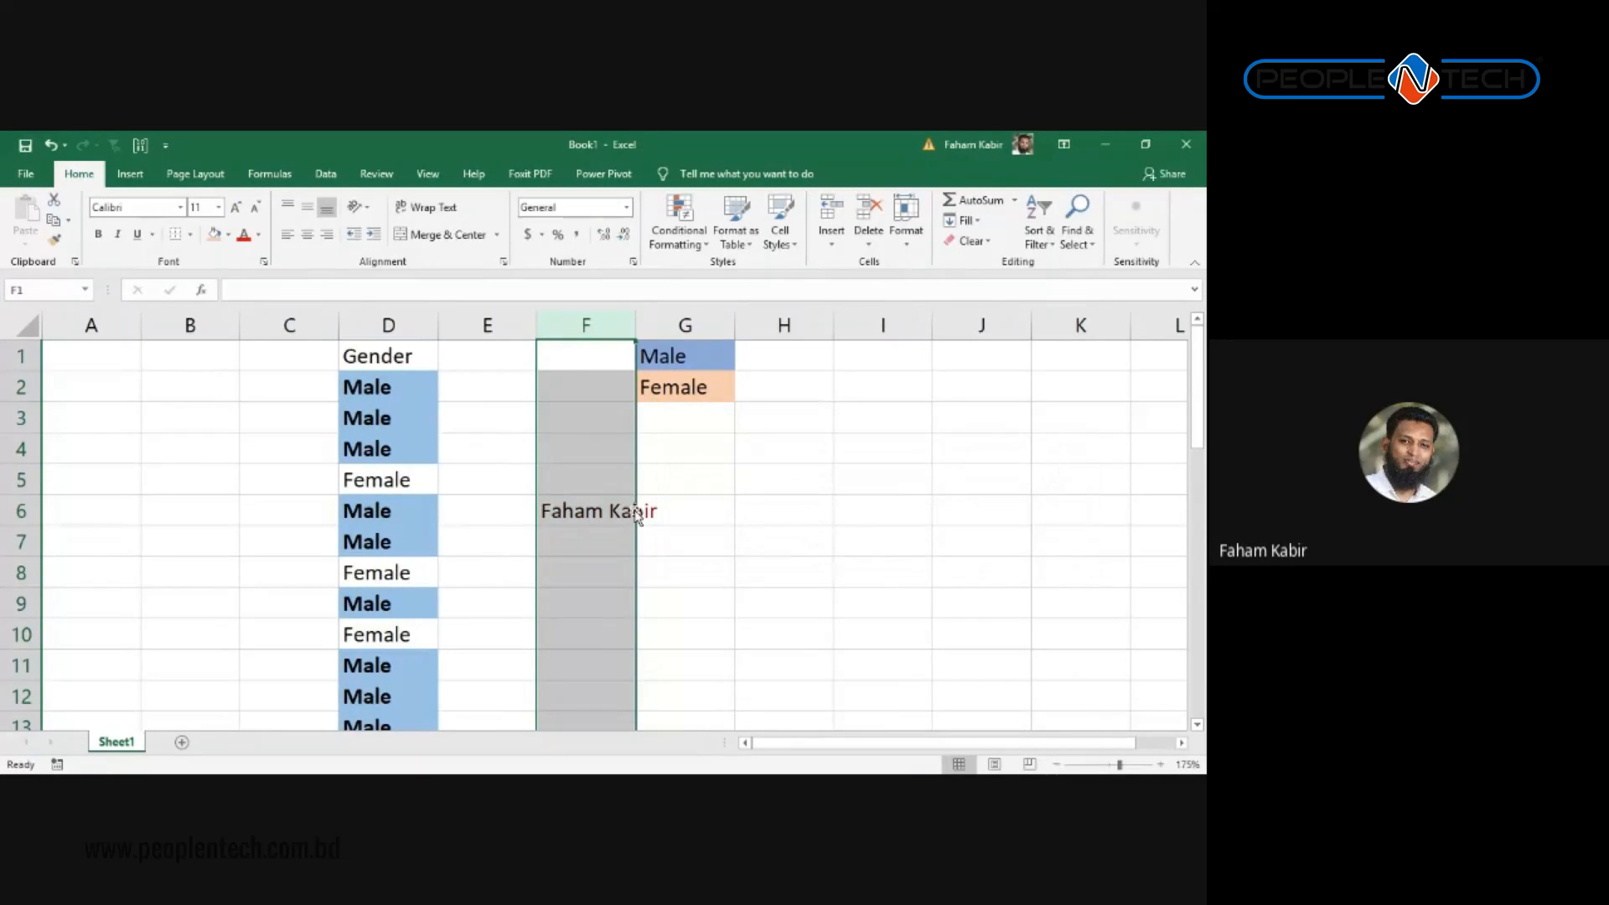
left_click(571, 480)
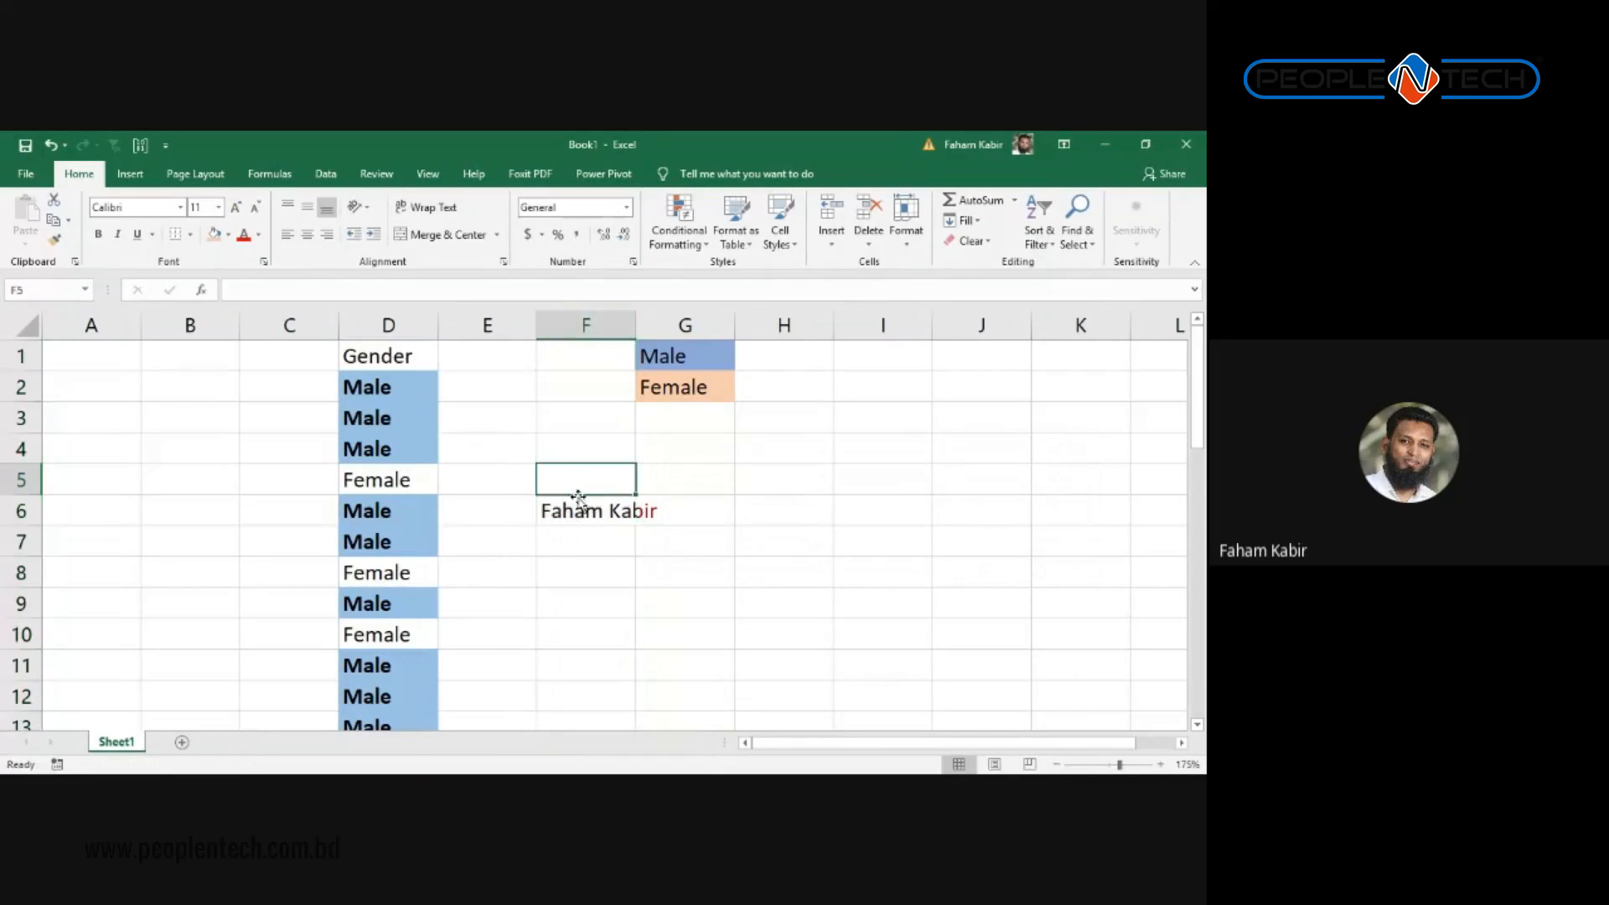
left_click(589, 511)
key("Delete")
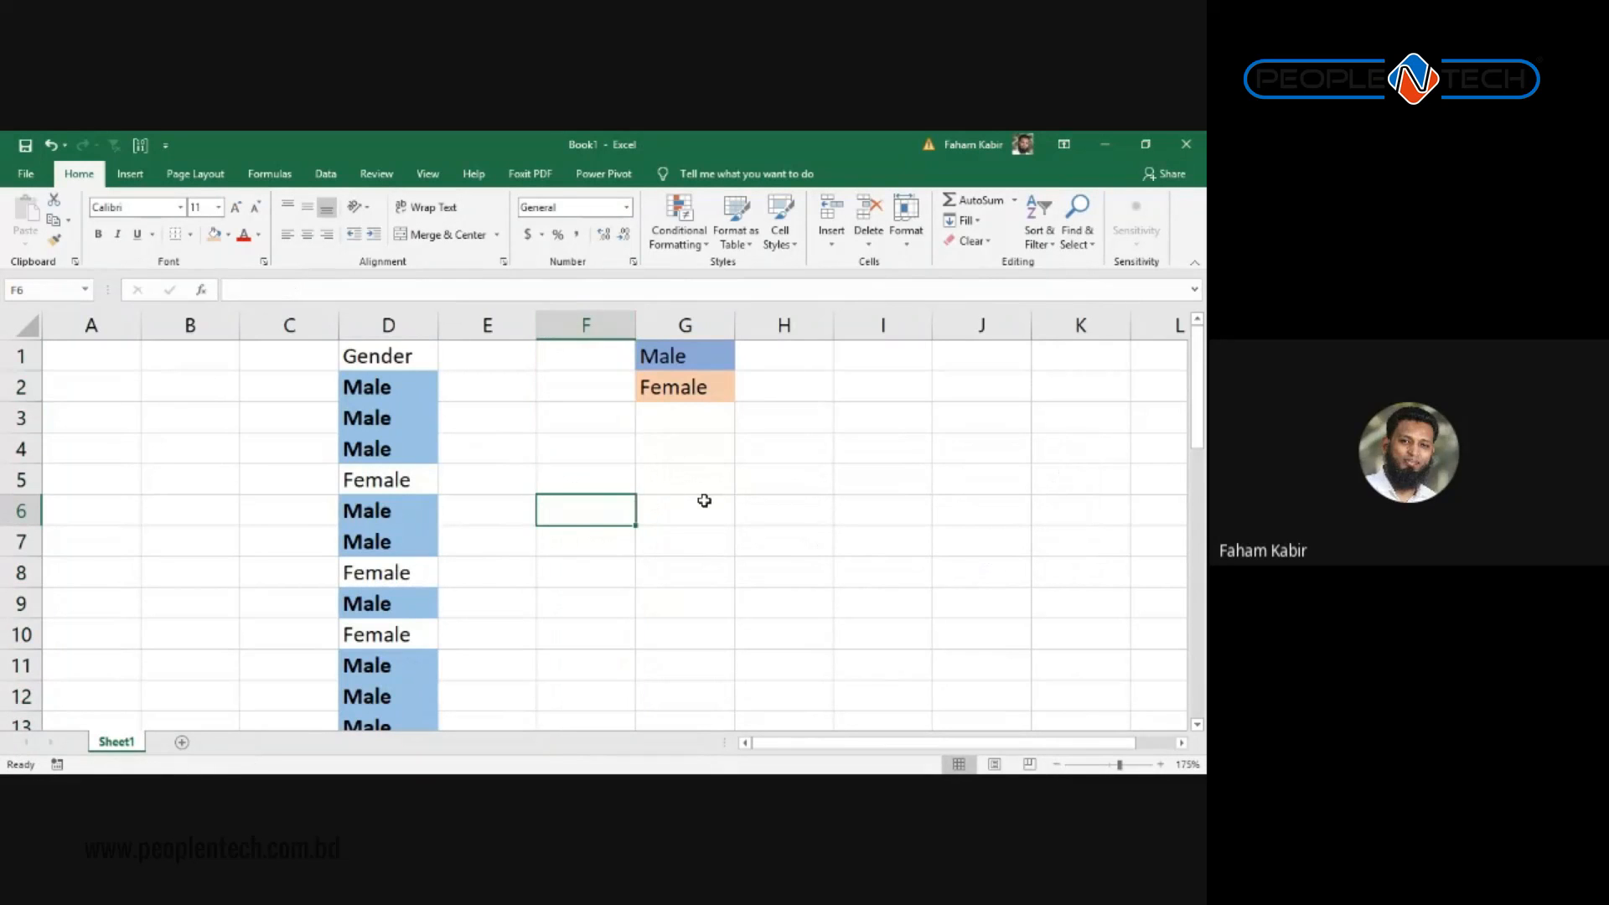
key("Left")
key("Left")
key("Left")
key("Right")
key("Left")
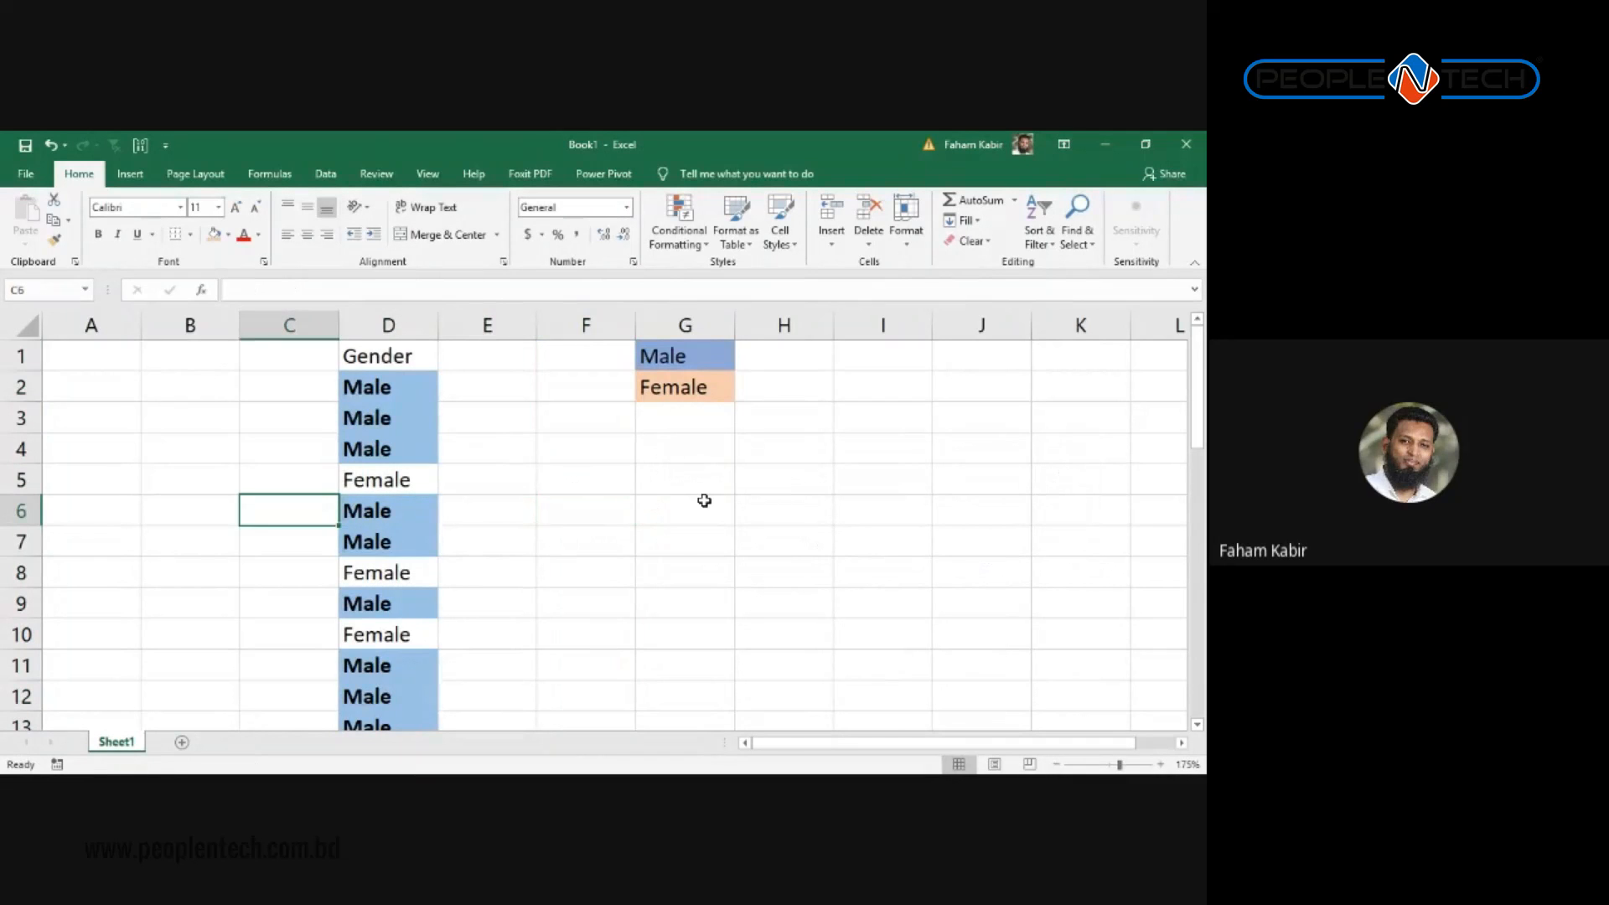
Step: Cancel a stray entry in D11 and select the whole Gender column D
key("Right")
key("Down")
key("Down")
key("Down")
key("Down")
key("Down")
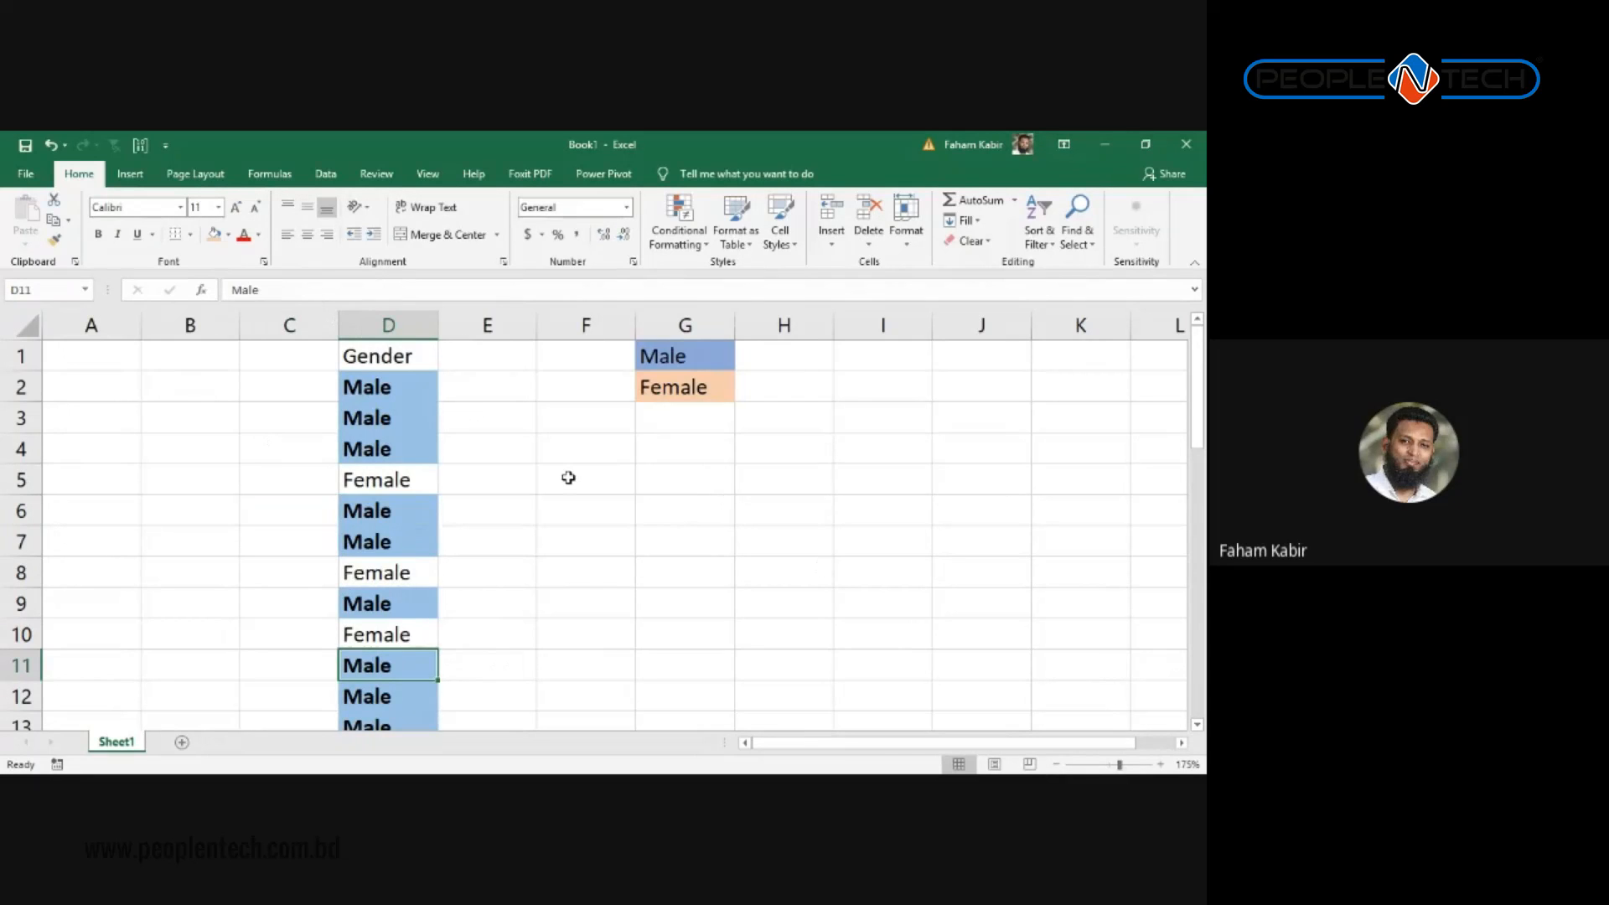
type("a")
key("Escape")
left_click(544, 501)
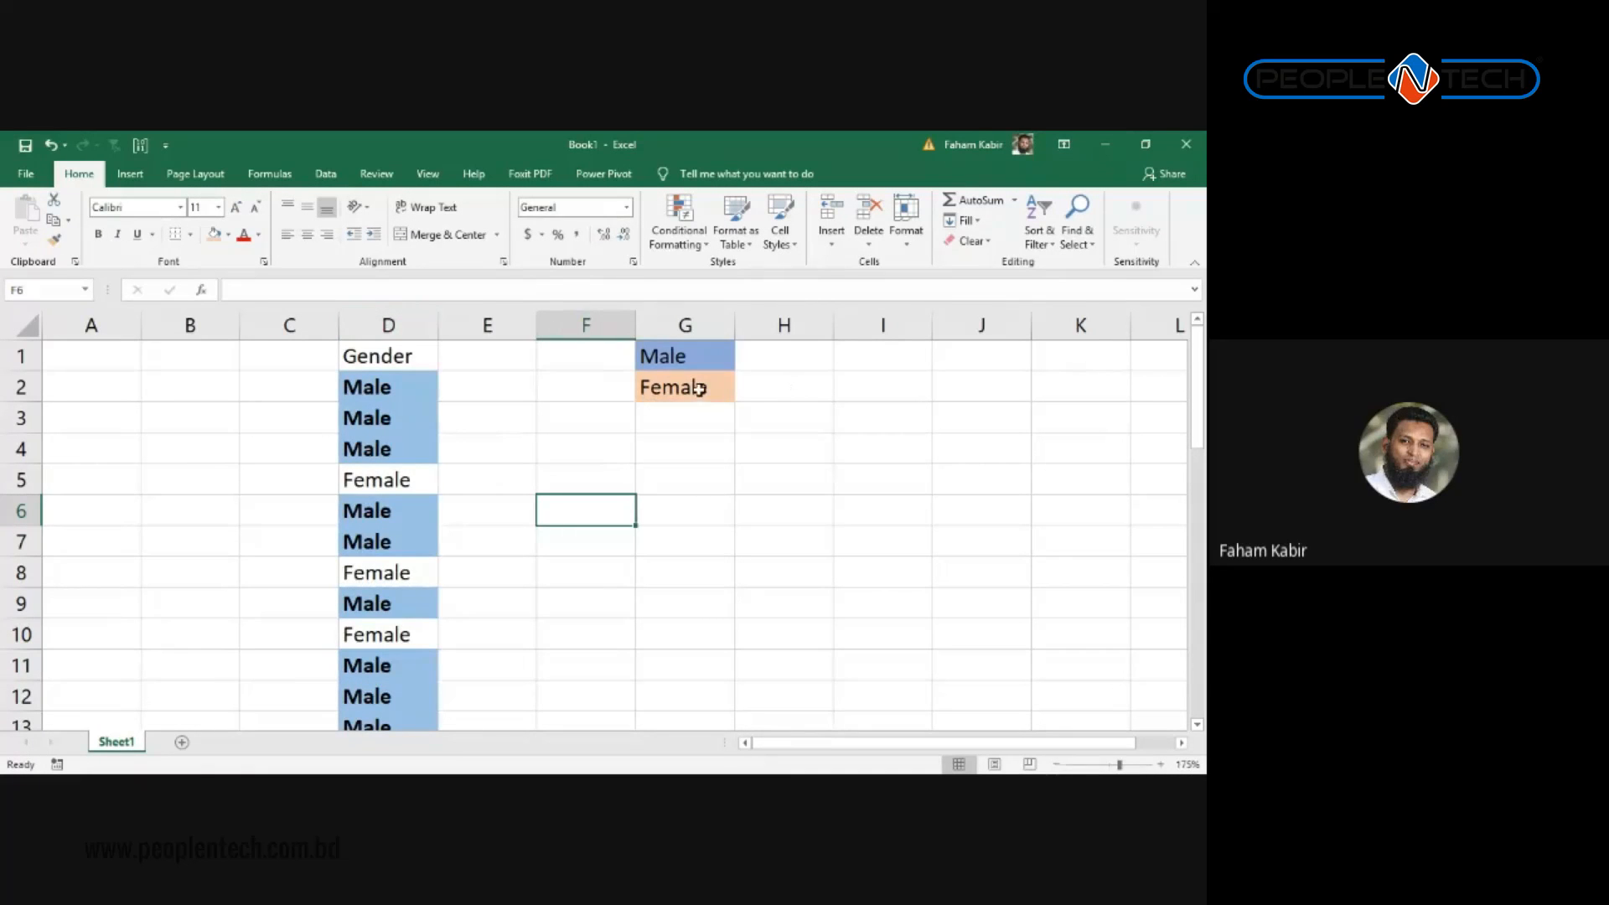
left_click(371, 317)
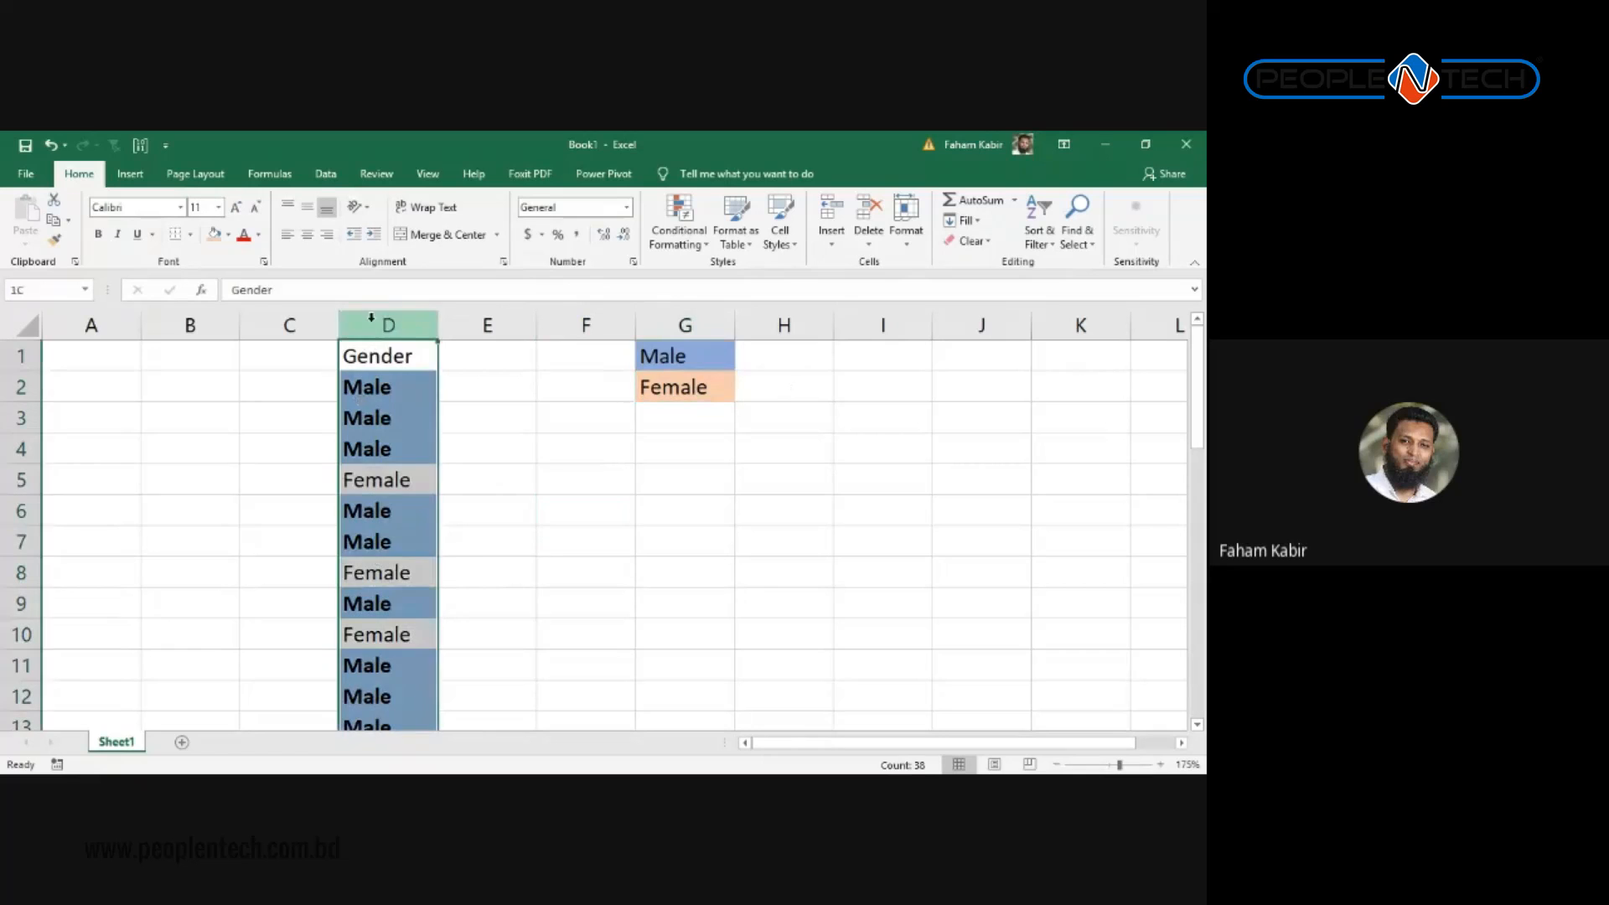
Step: Create an Equal To rule for Female and choose Custom Format for its style
left_click(679, 236)
mouse_move(737, 275)
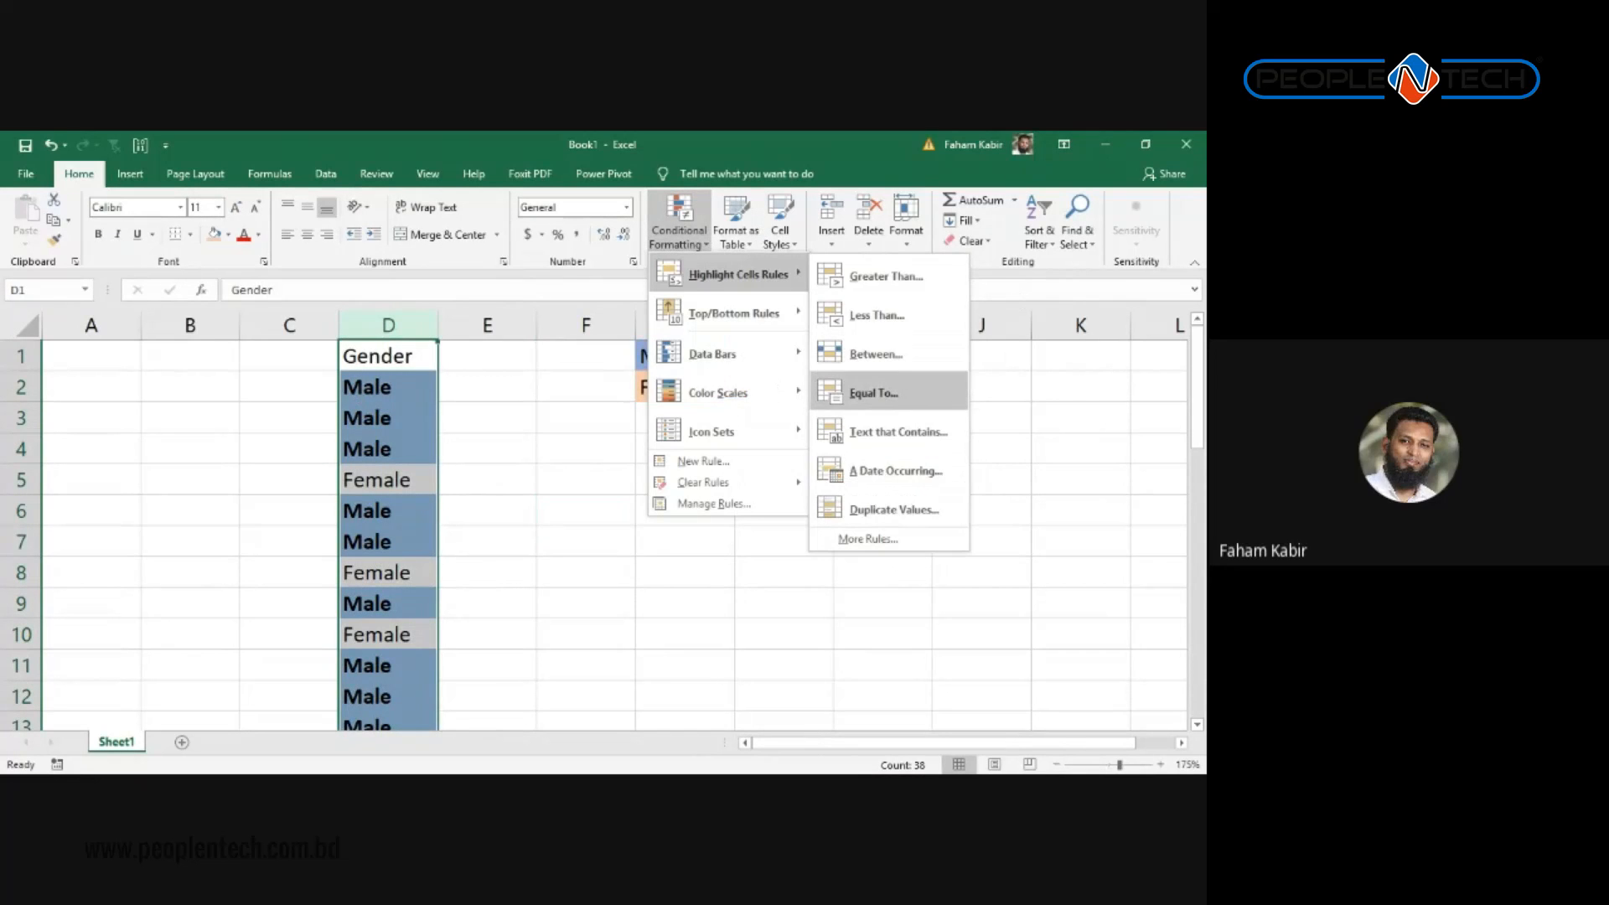
left_click(873, 393)
type("Female")
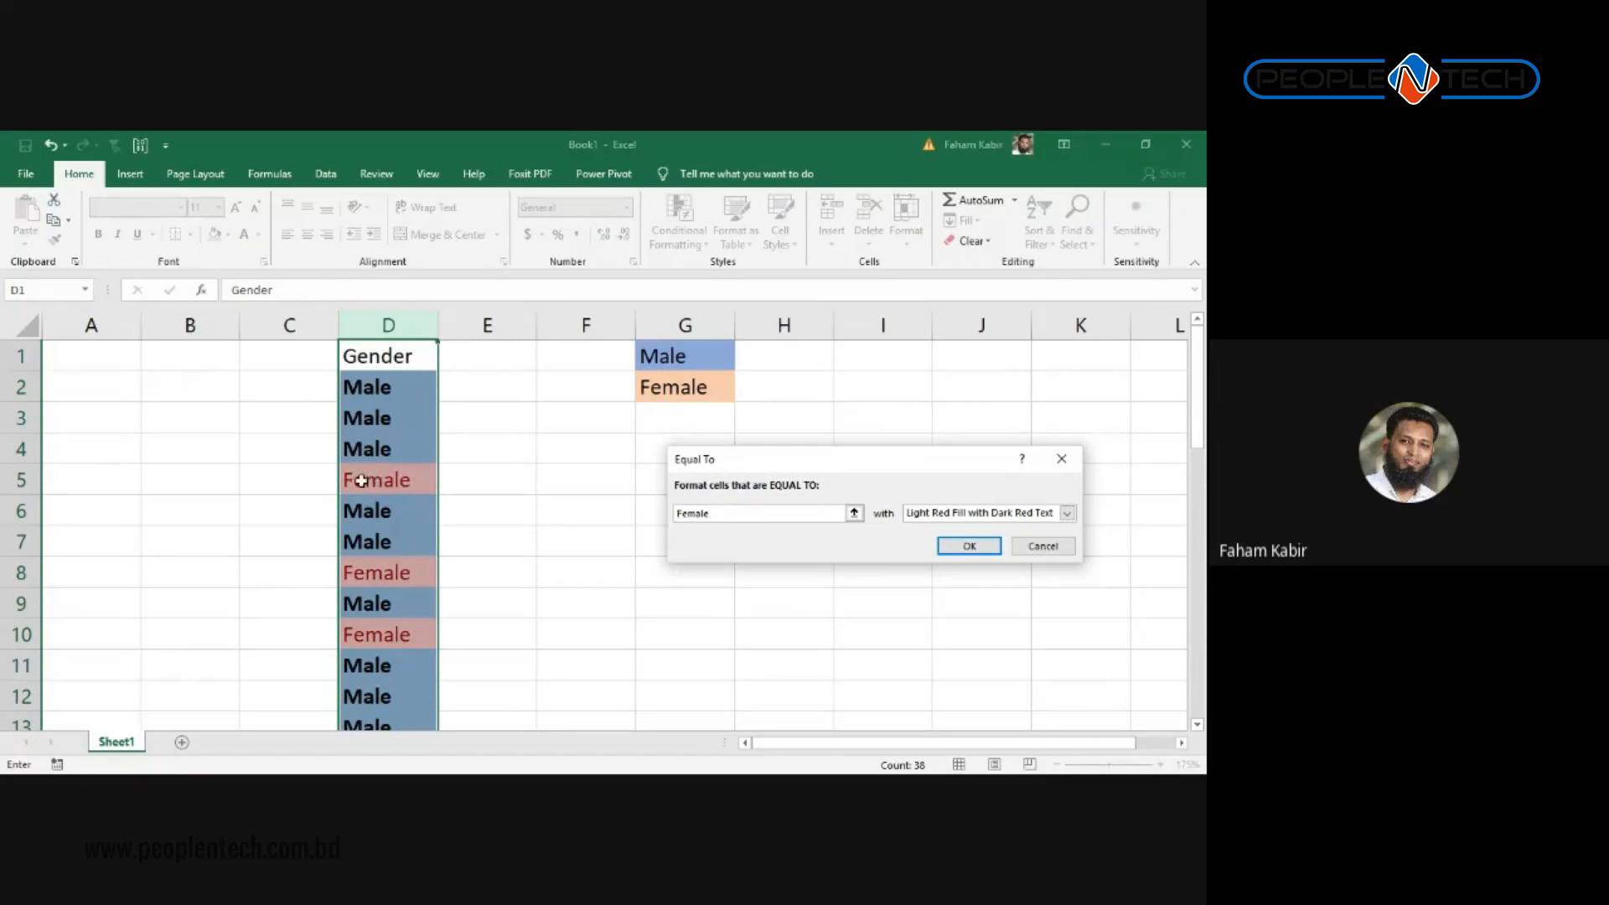
left_click(1067, 513)
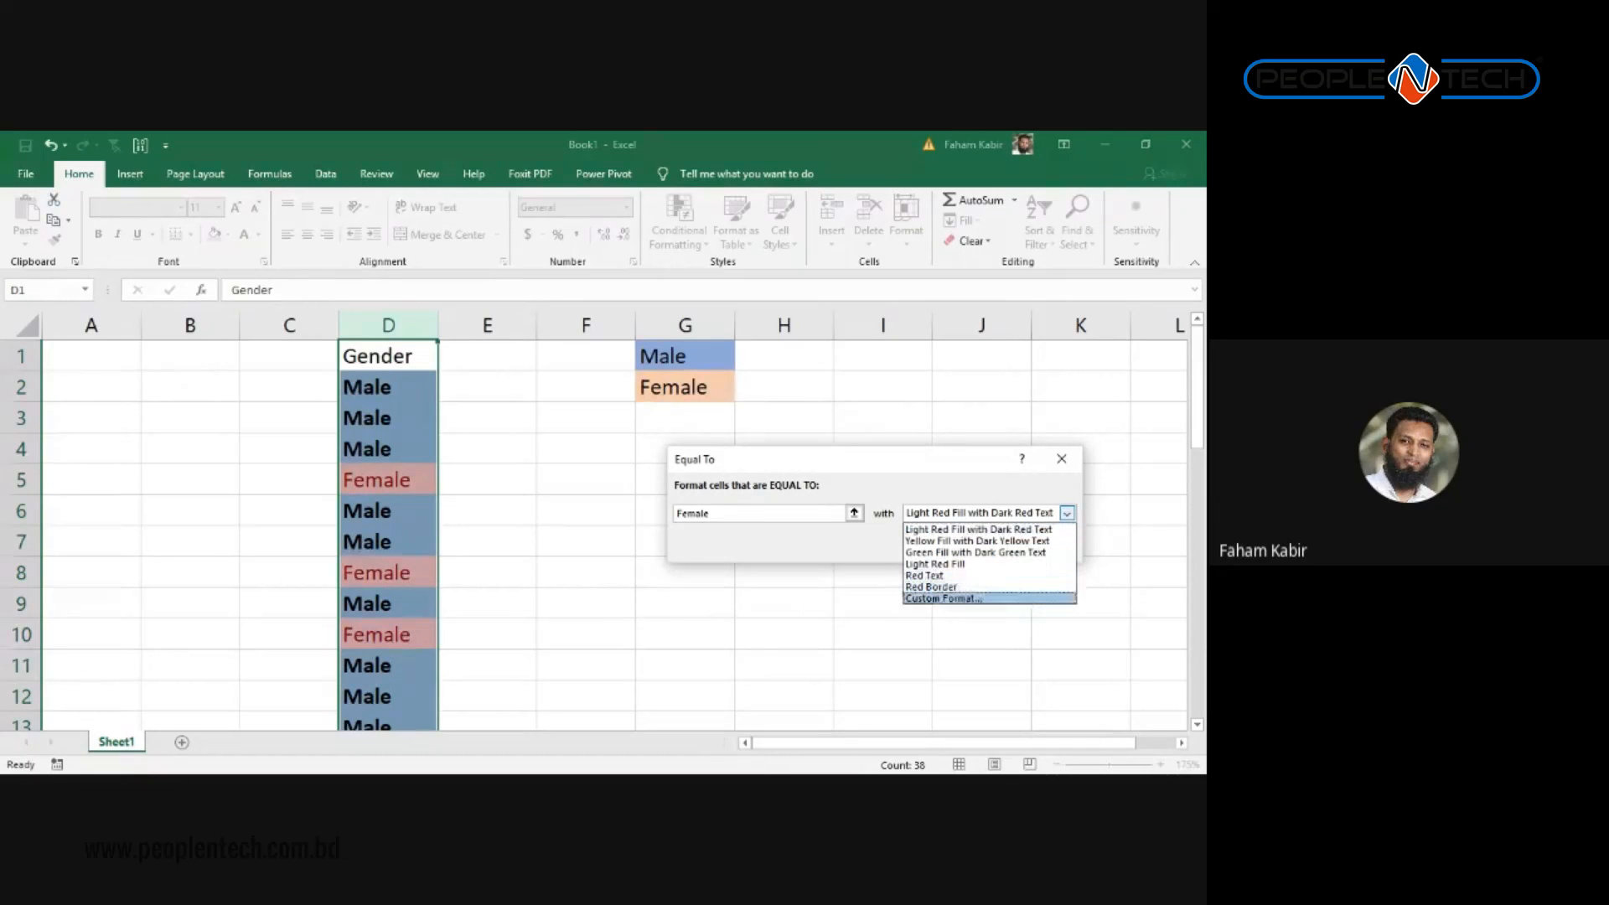
left_click(962, 598)
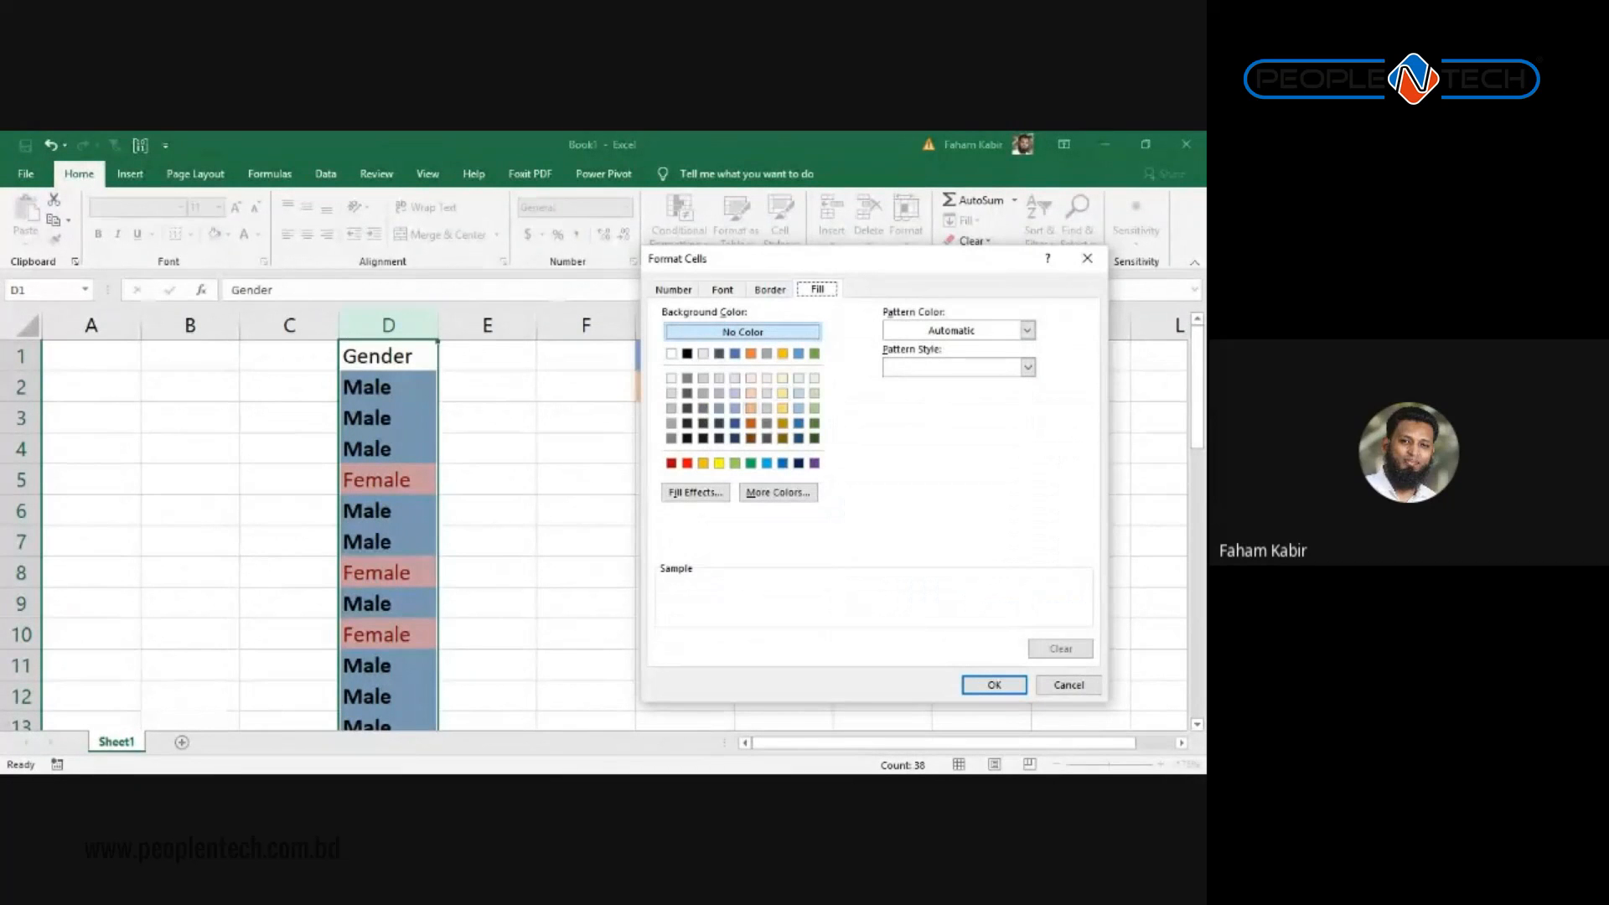
Step: Give Female matches a light orange fill and a red solid outline border, then confirm
left_click(751, 408)
left_click(769, 289)
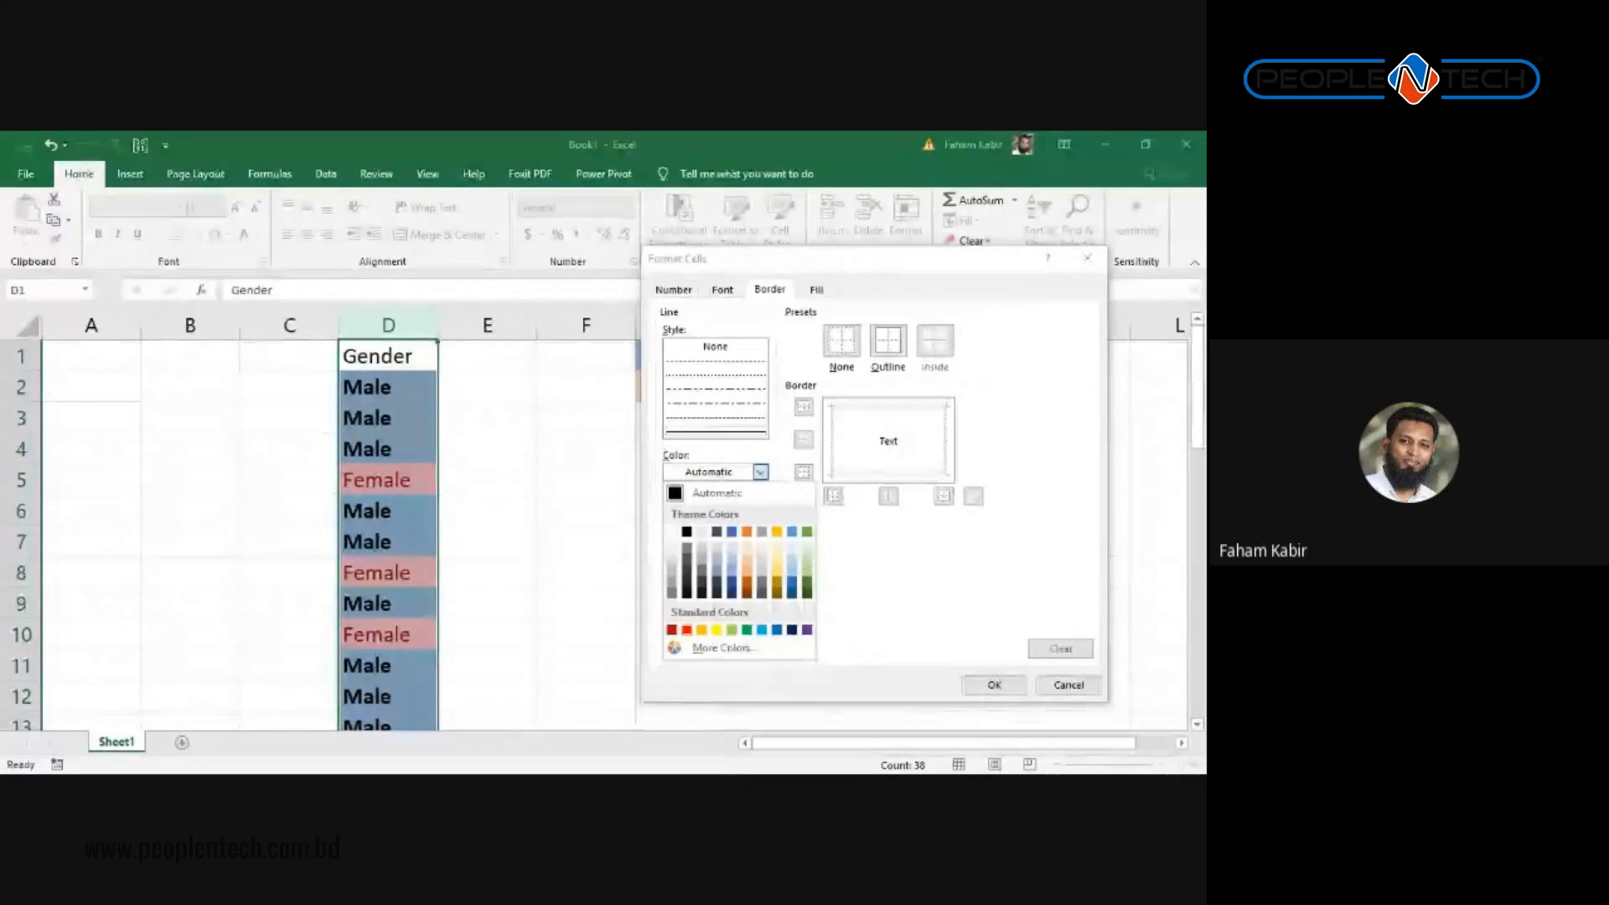
left_click(687, 630)
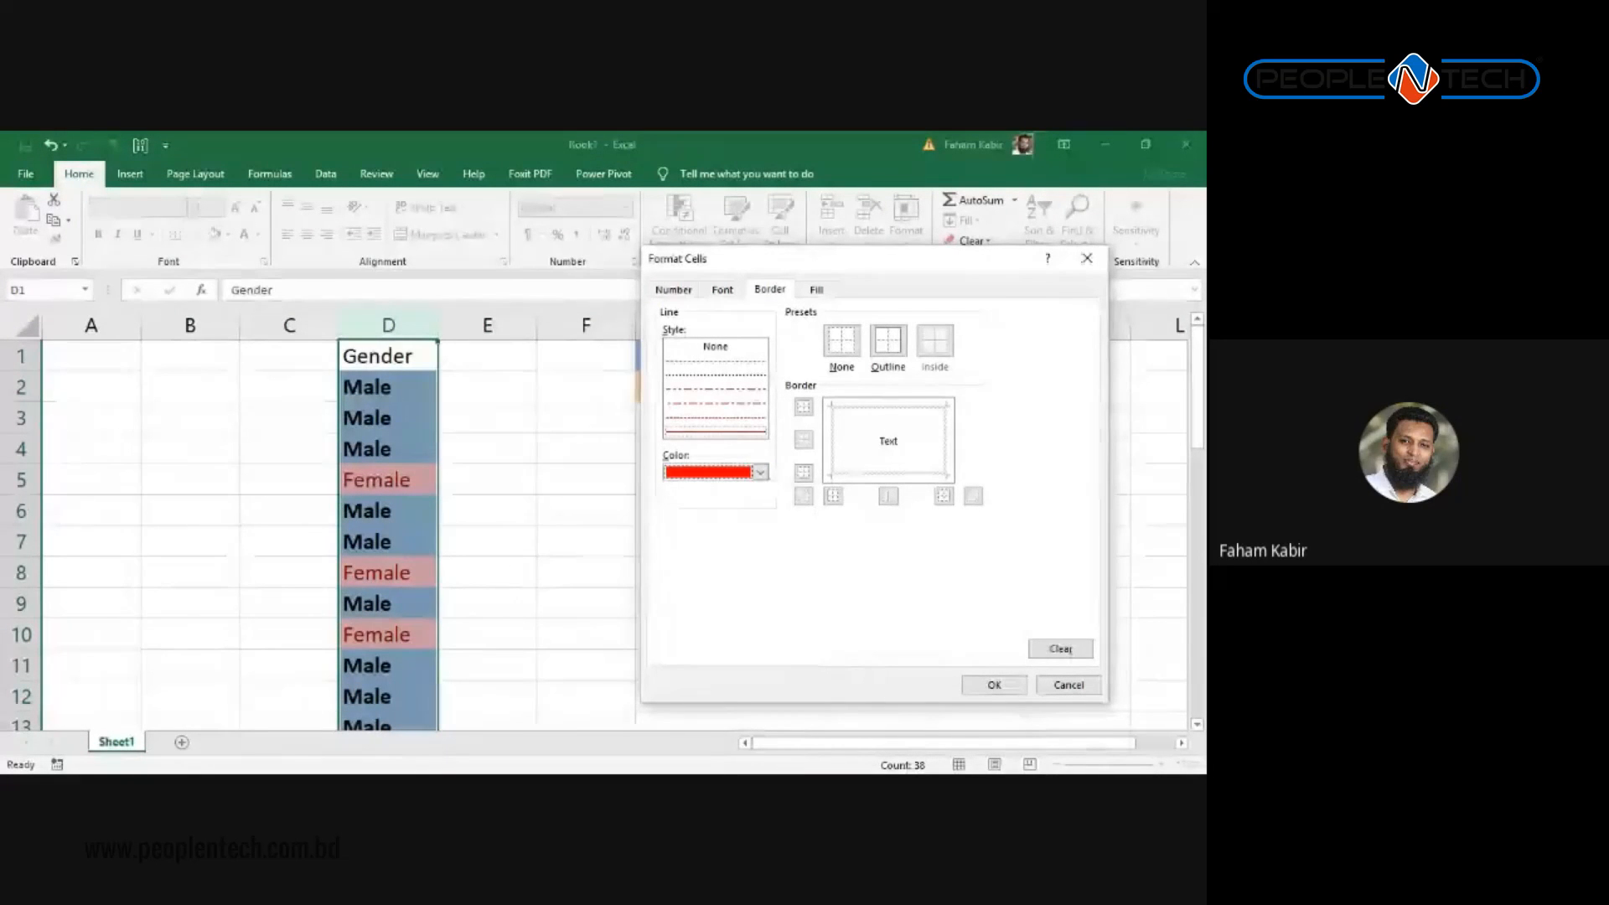
left_click(715, 433)
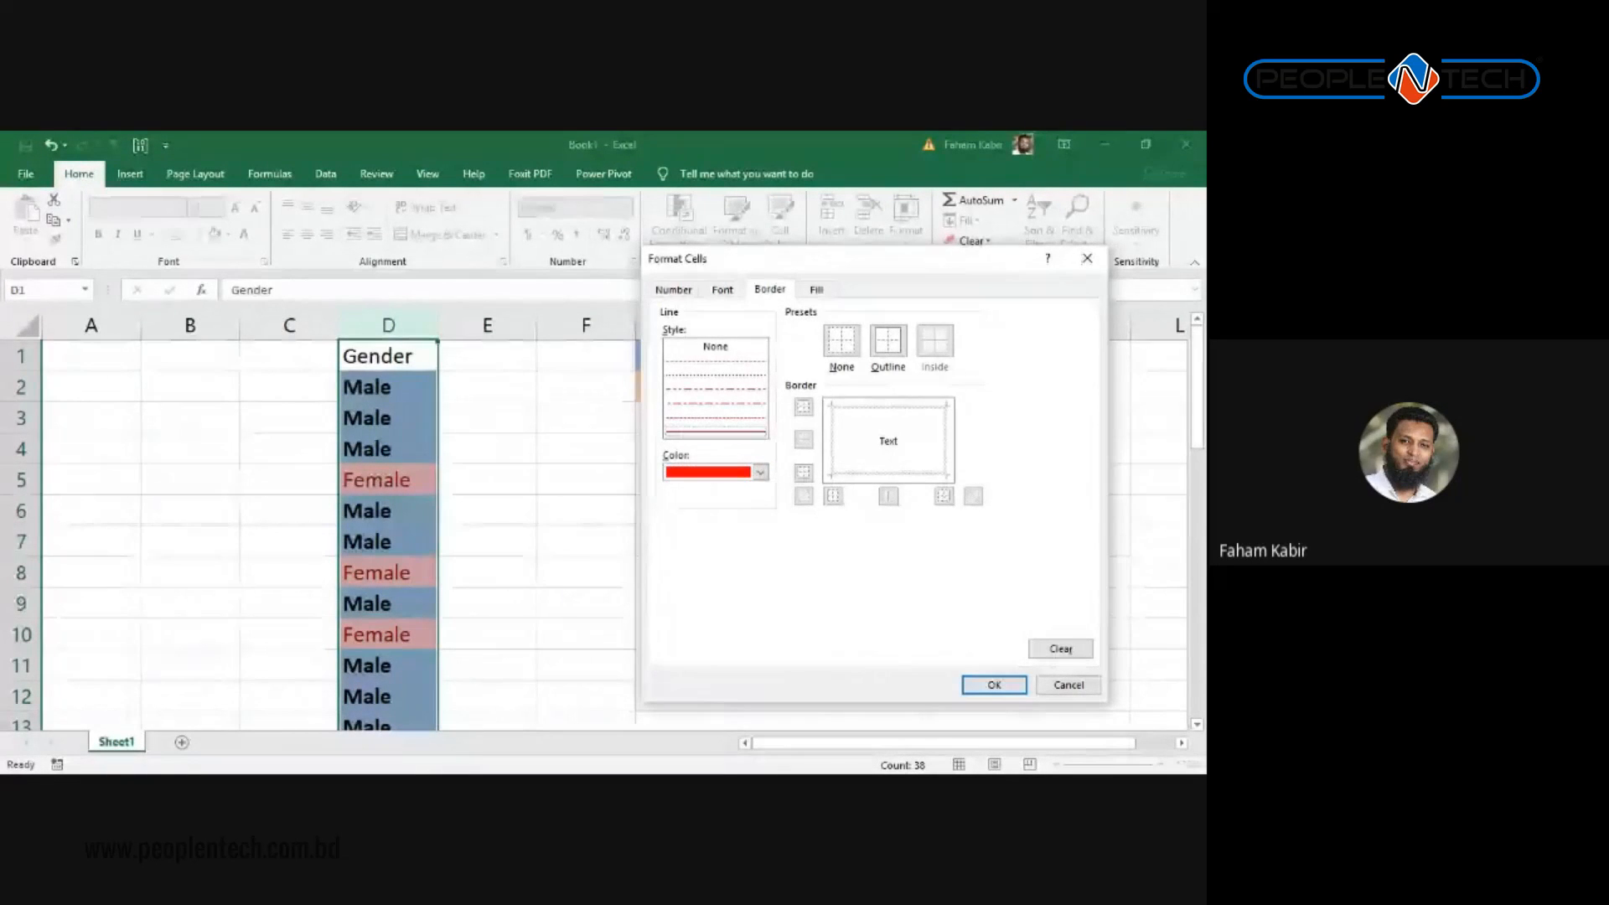
left_click(887, 341)
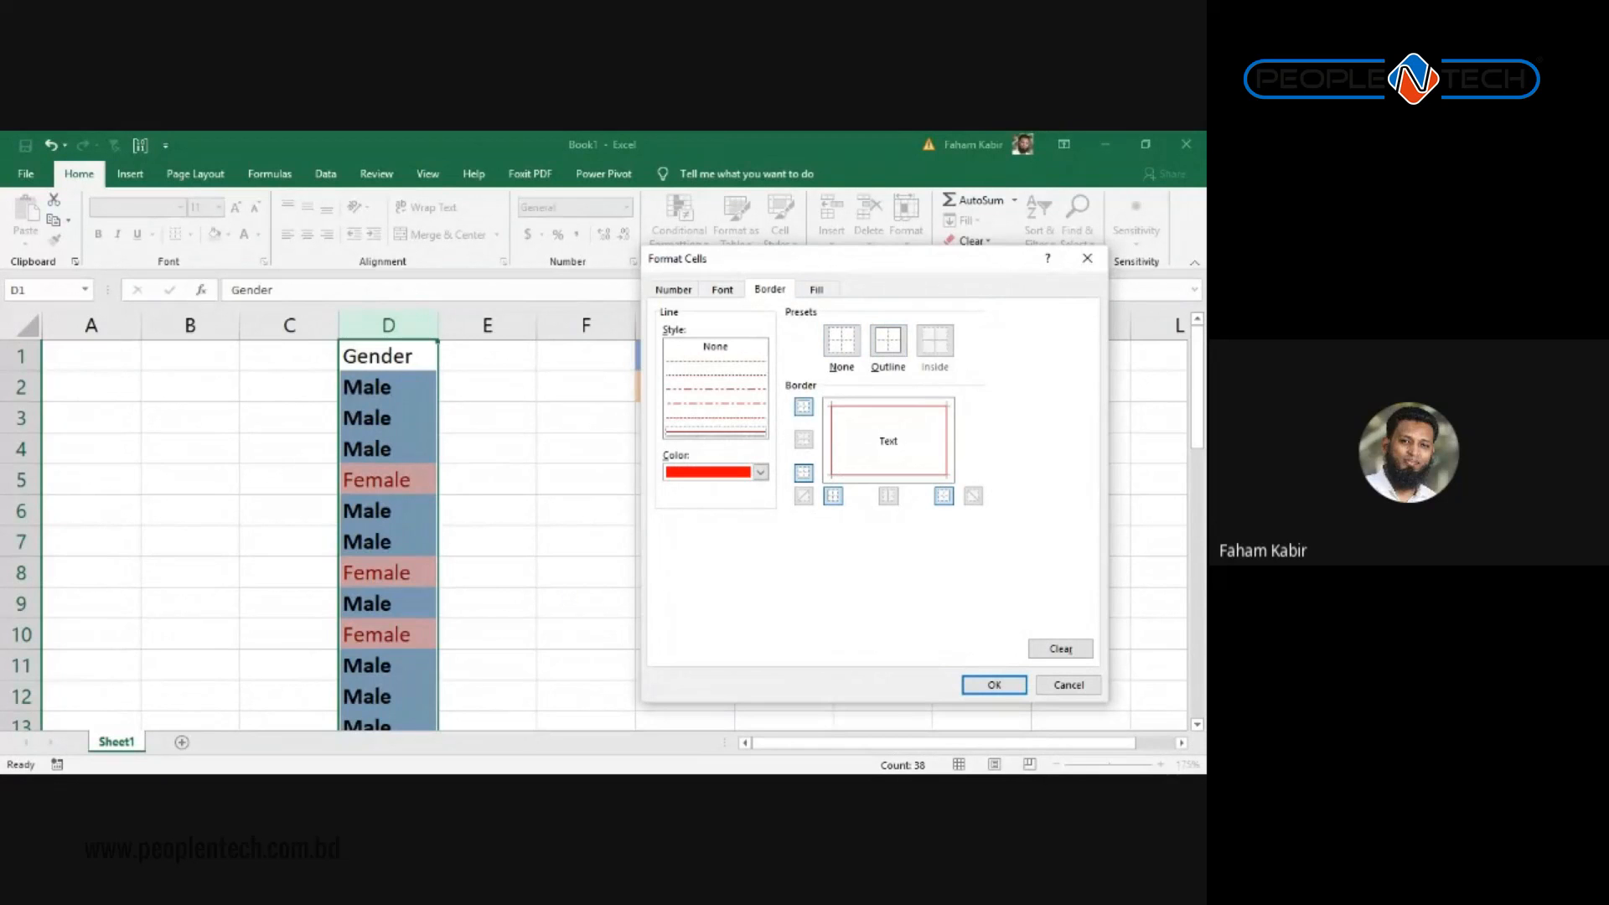
left_click(817, 289)
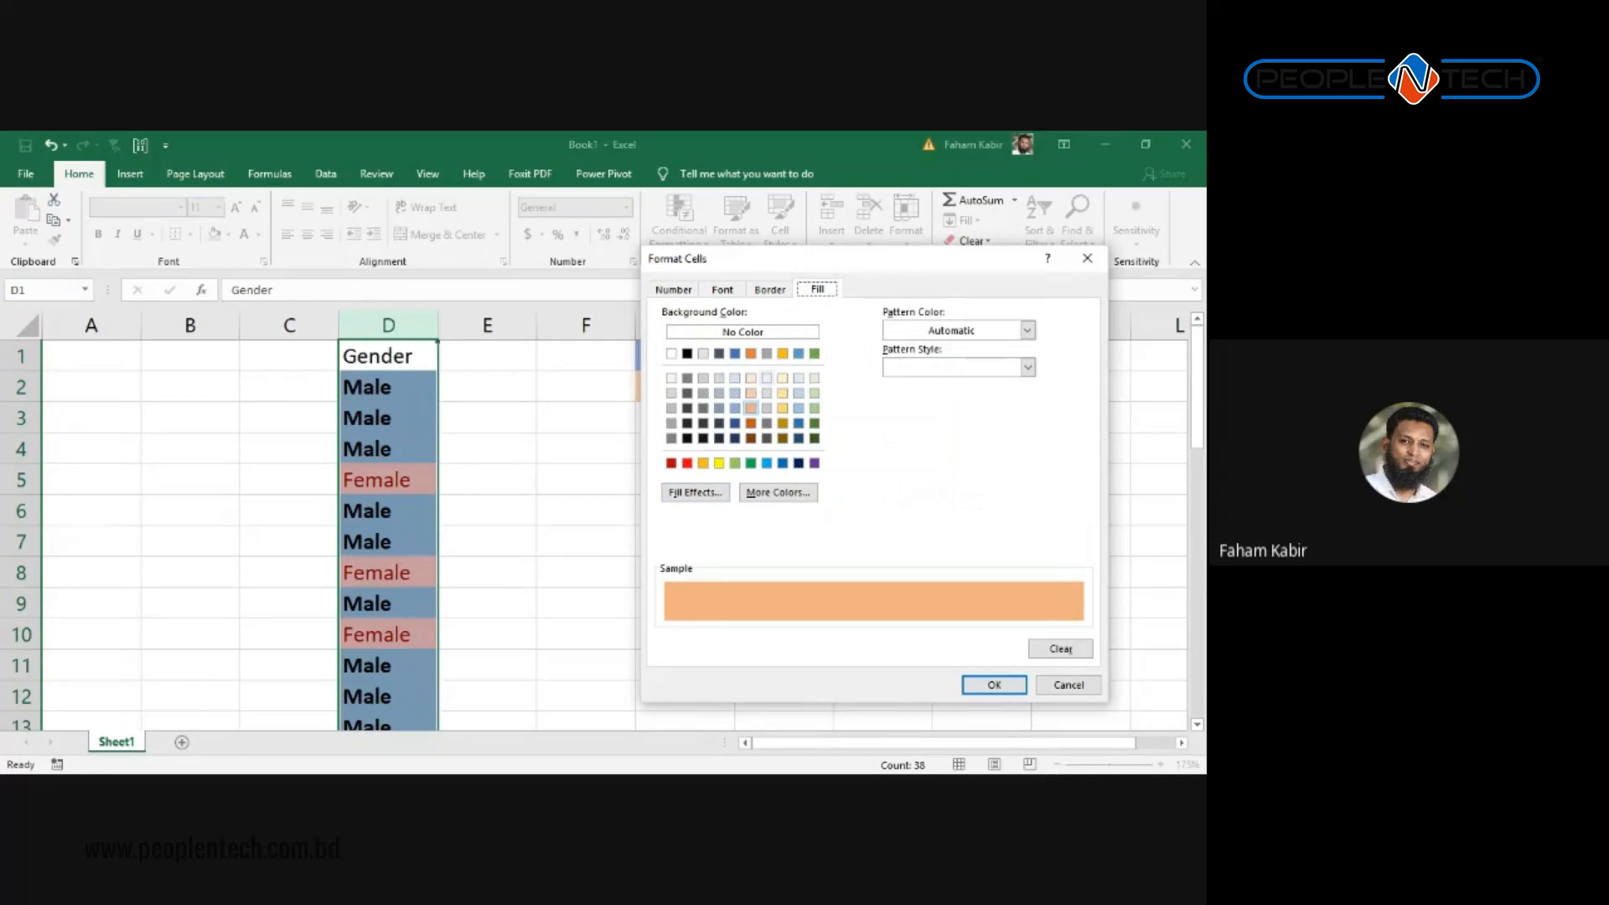
left_click(769, 289)
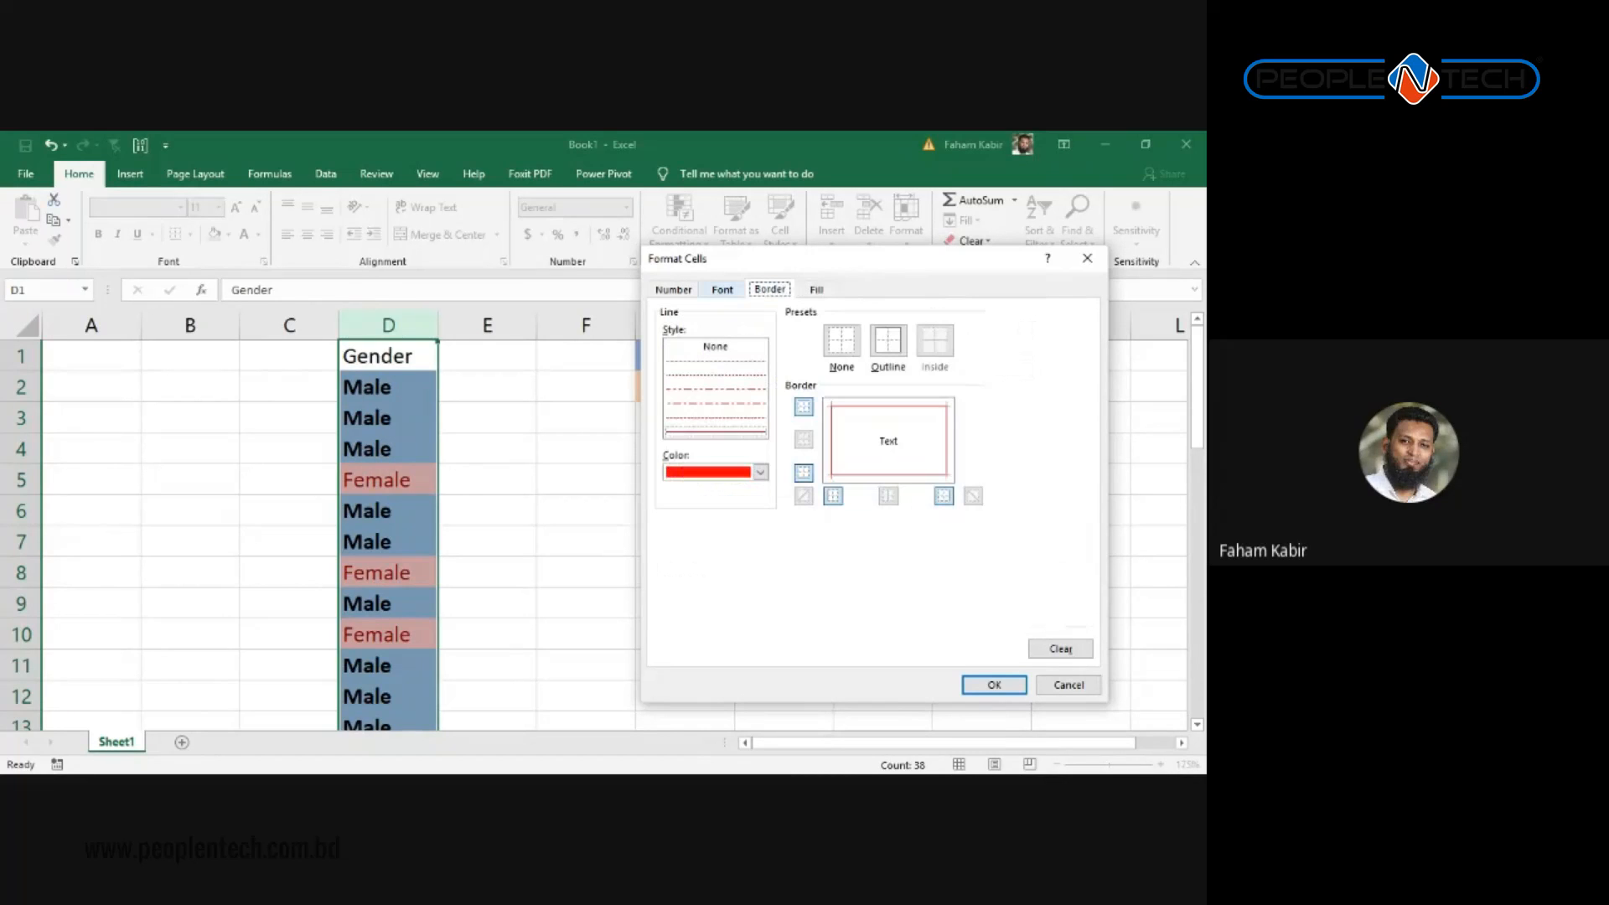
left_click(722, 290)
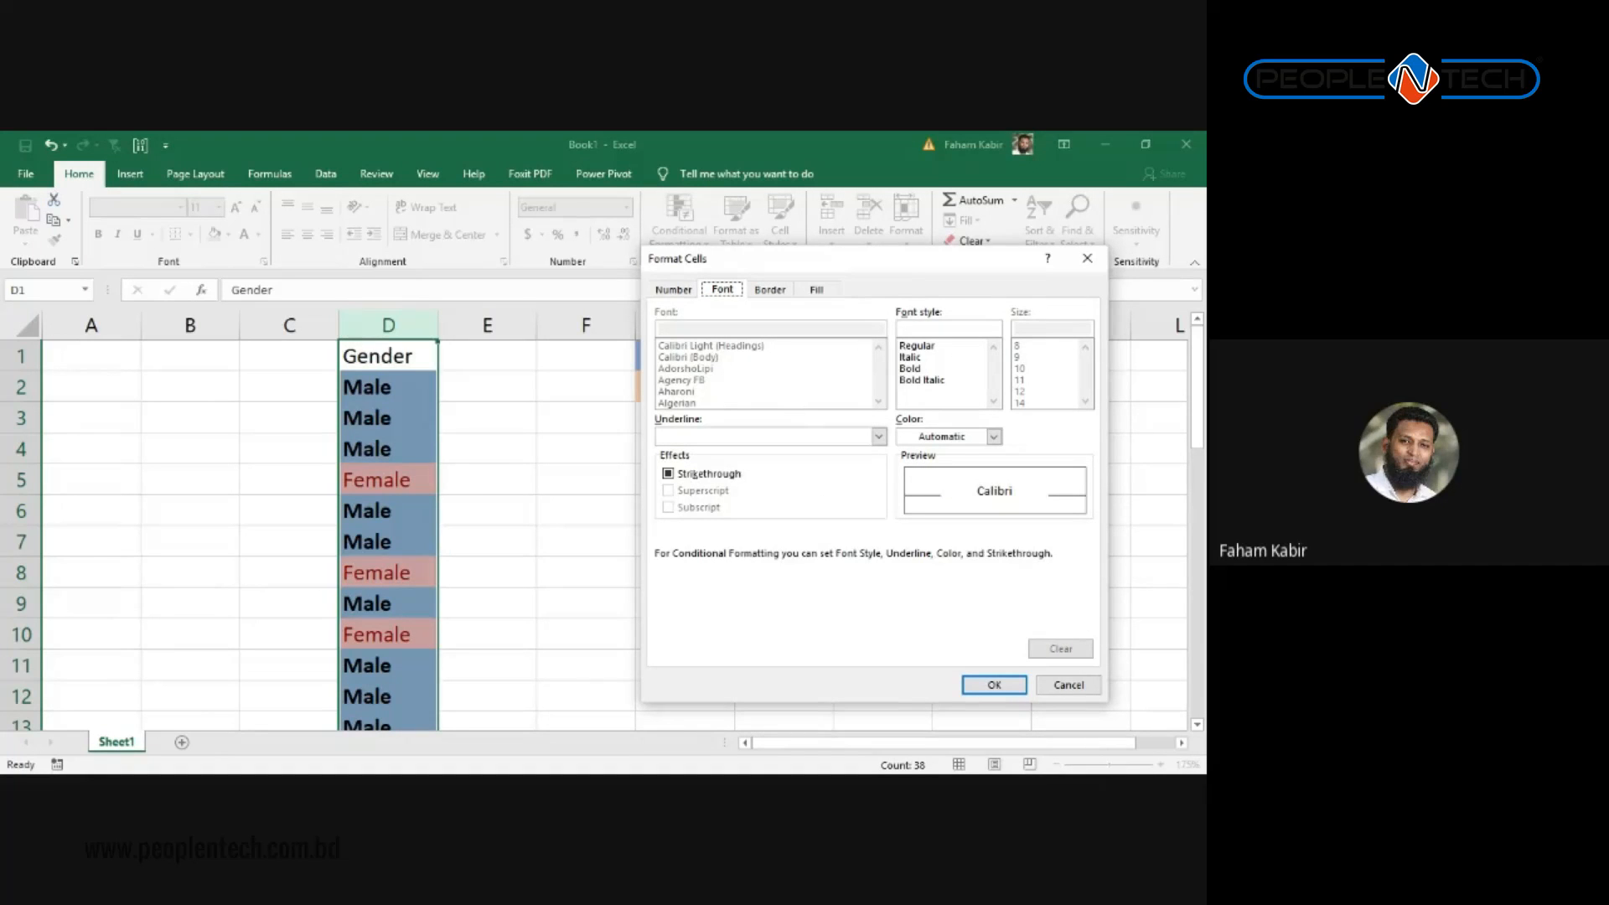
left_click(673, 289)
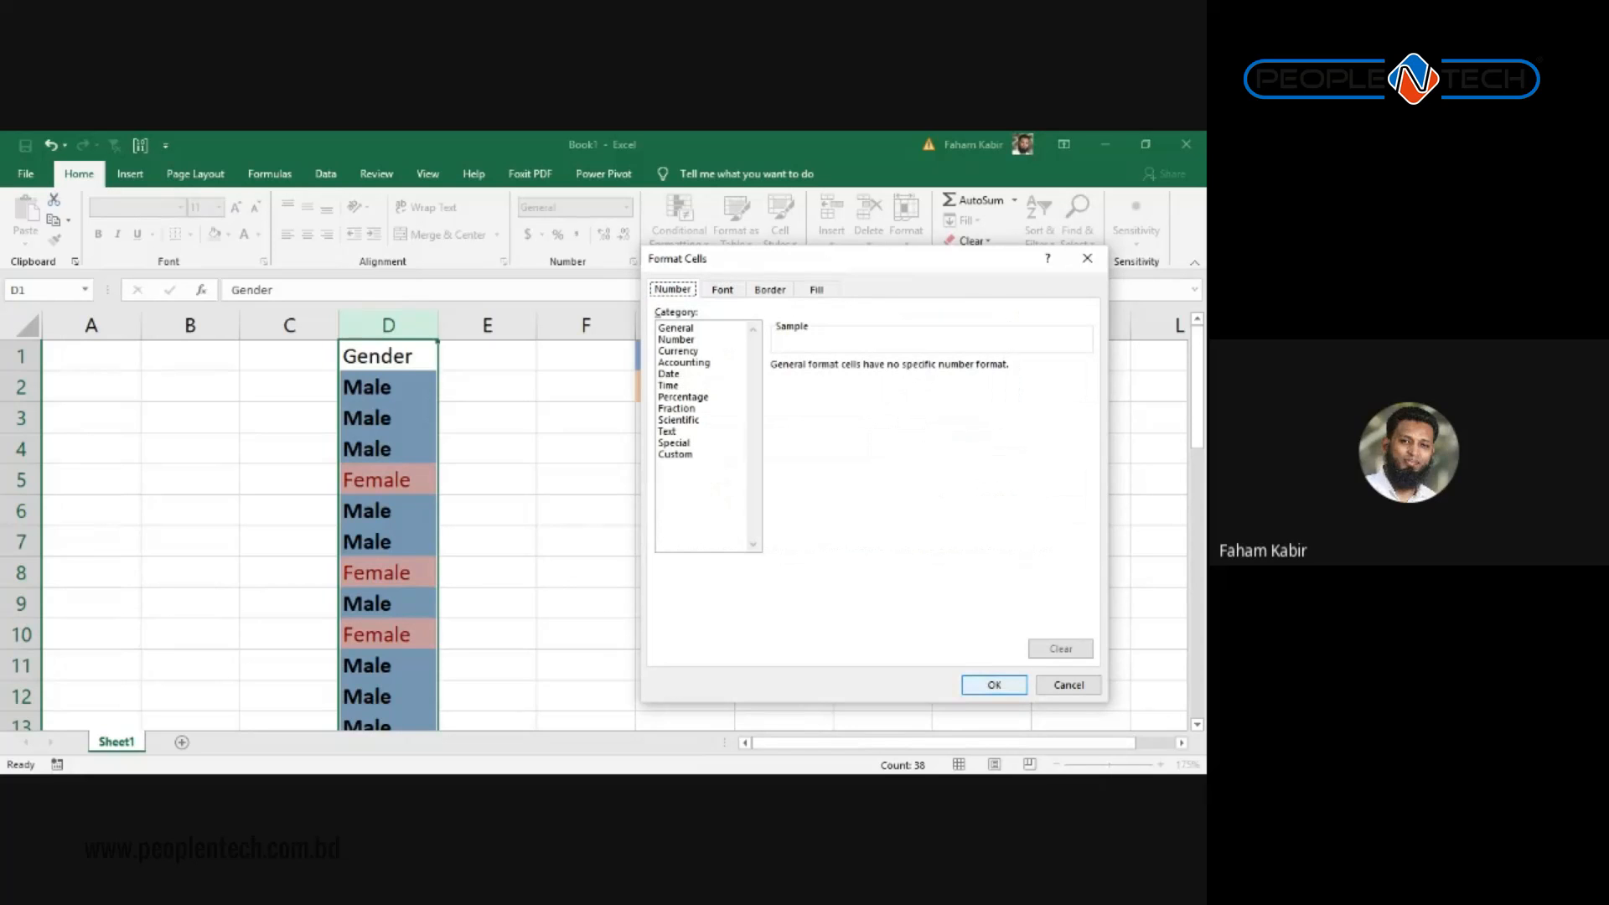
left_click(992, 685)
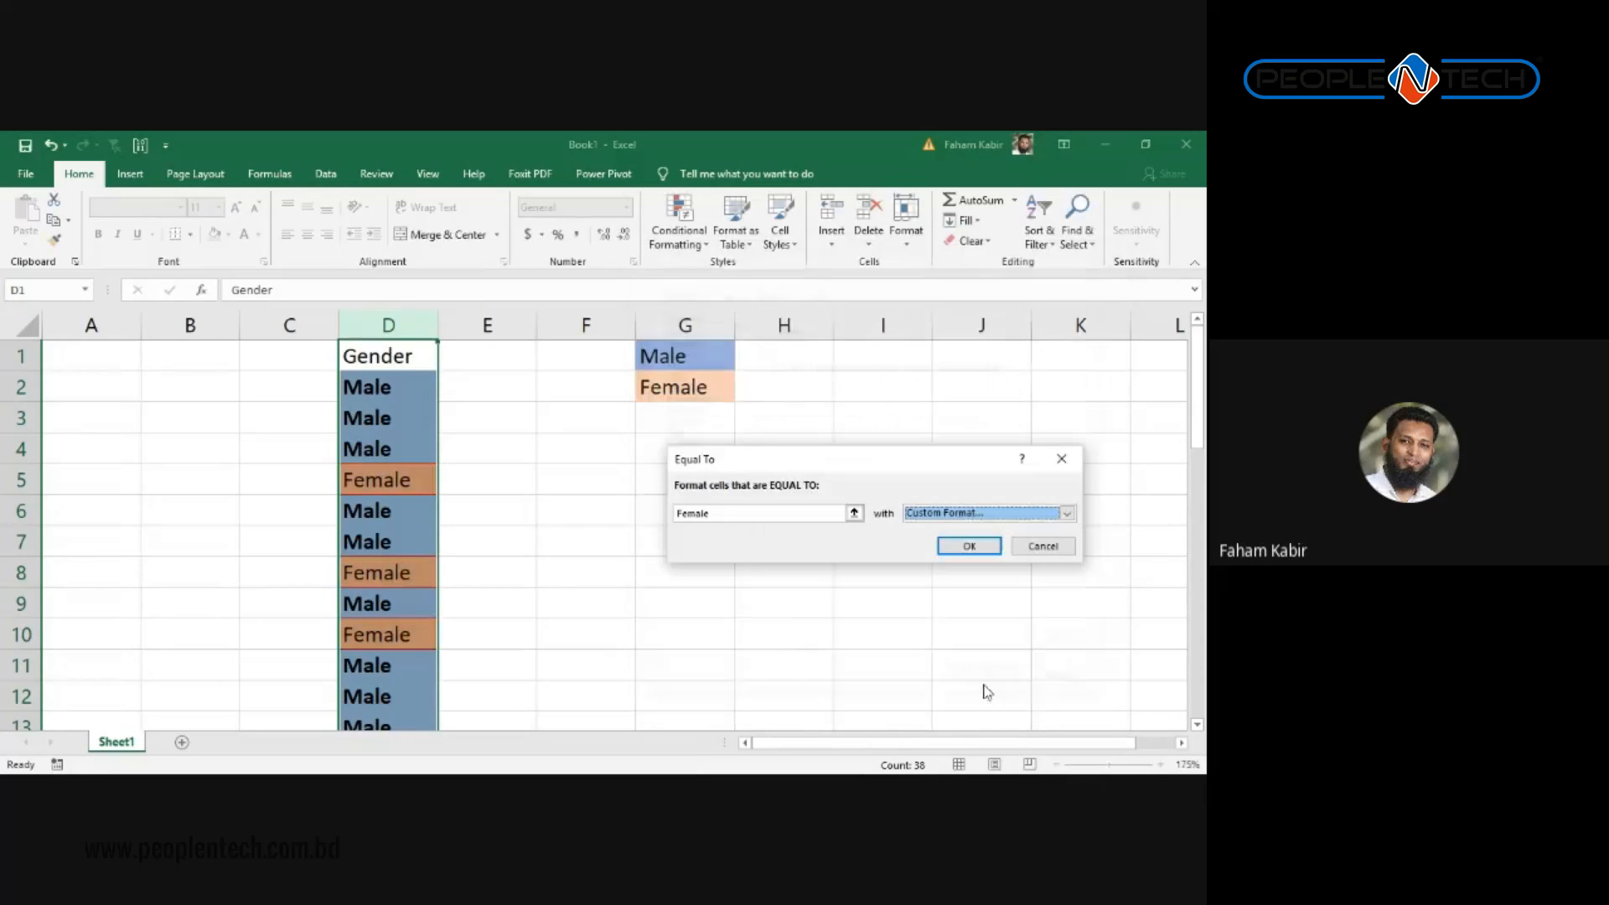
Step: Apply the Female highlight rule and scroll to the end of the Gender list
left_click(969, 545)
left_click(685, 419)
scroll(587, 528, "down", 4)
scroll(621, 537, "up", 4)
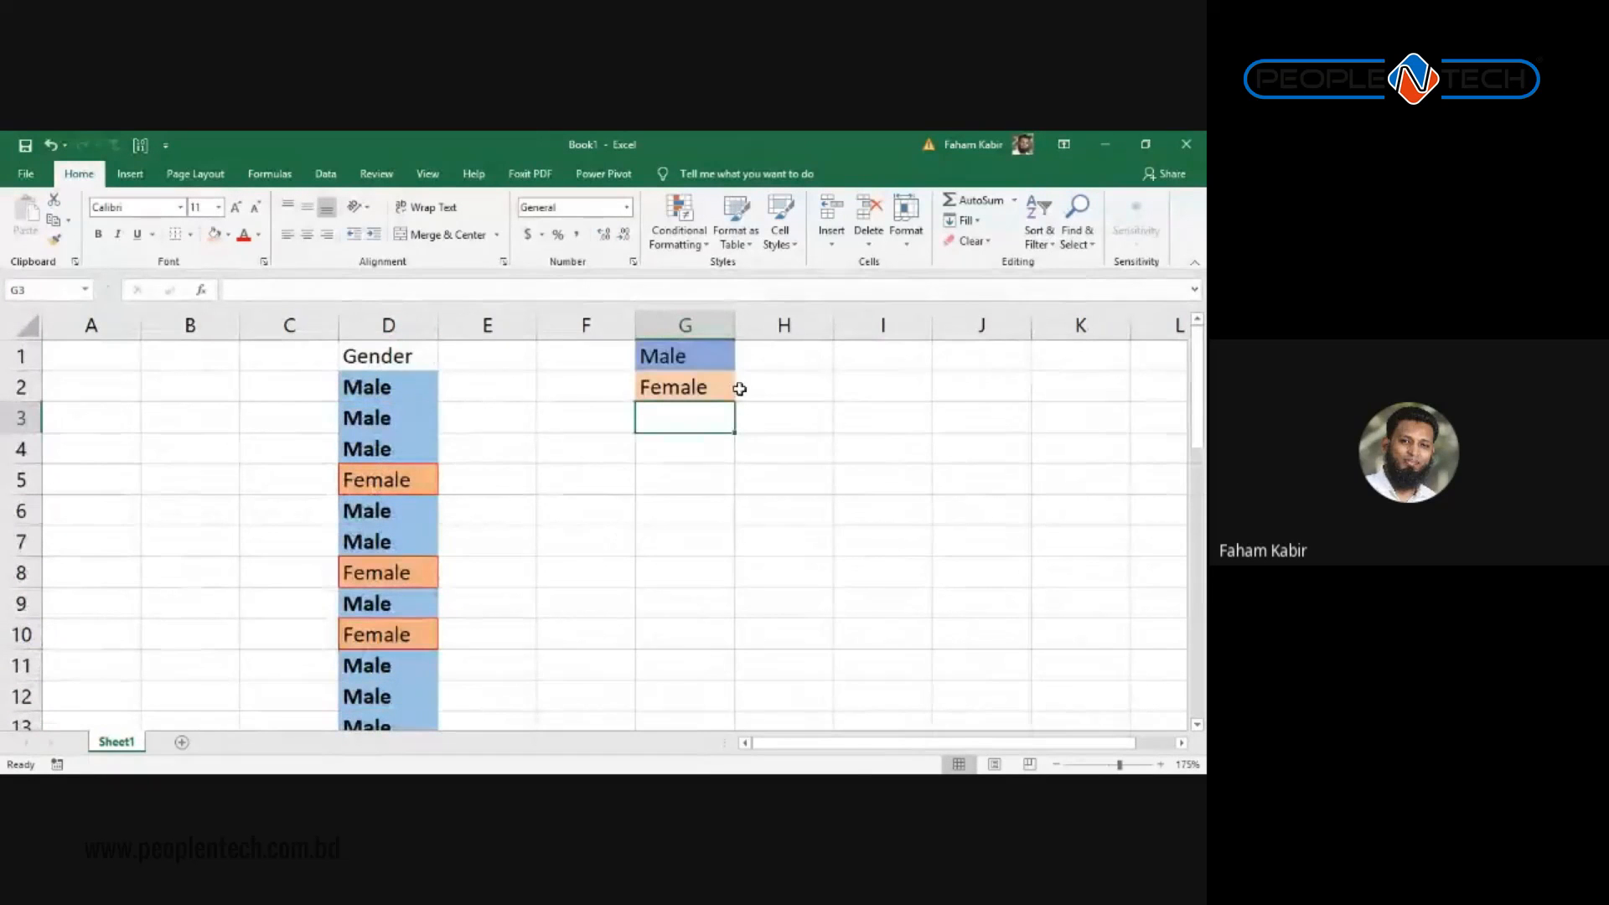
scroll(708, 451, "down", 3)
scroll(563, 528, "down", 12)
scroll(570, 542, "up", 5)
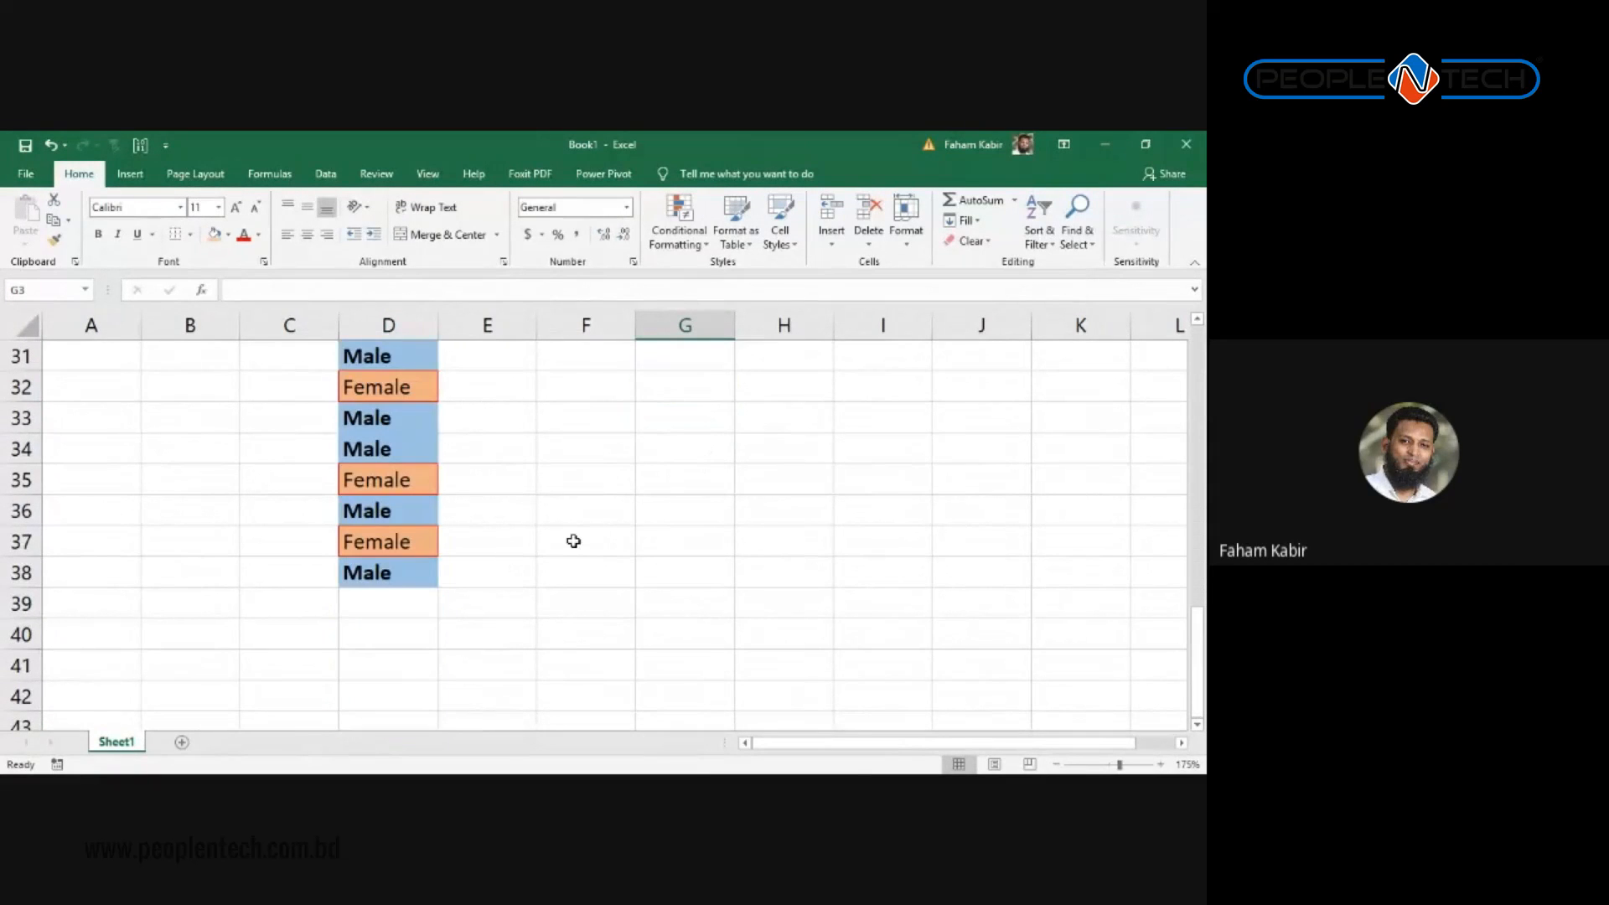
Step: Enter Female in D39 and Male in D40 using AutoComplete
left_click(394, 597)
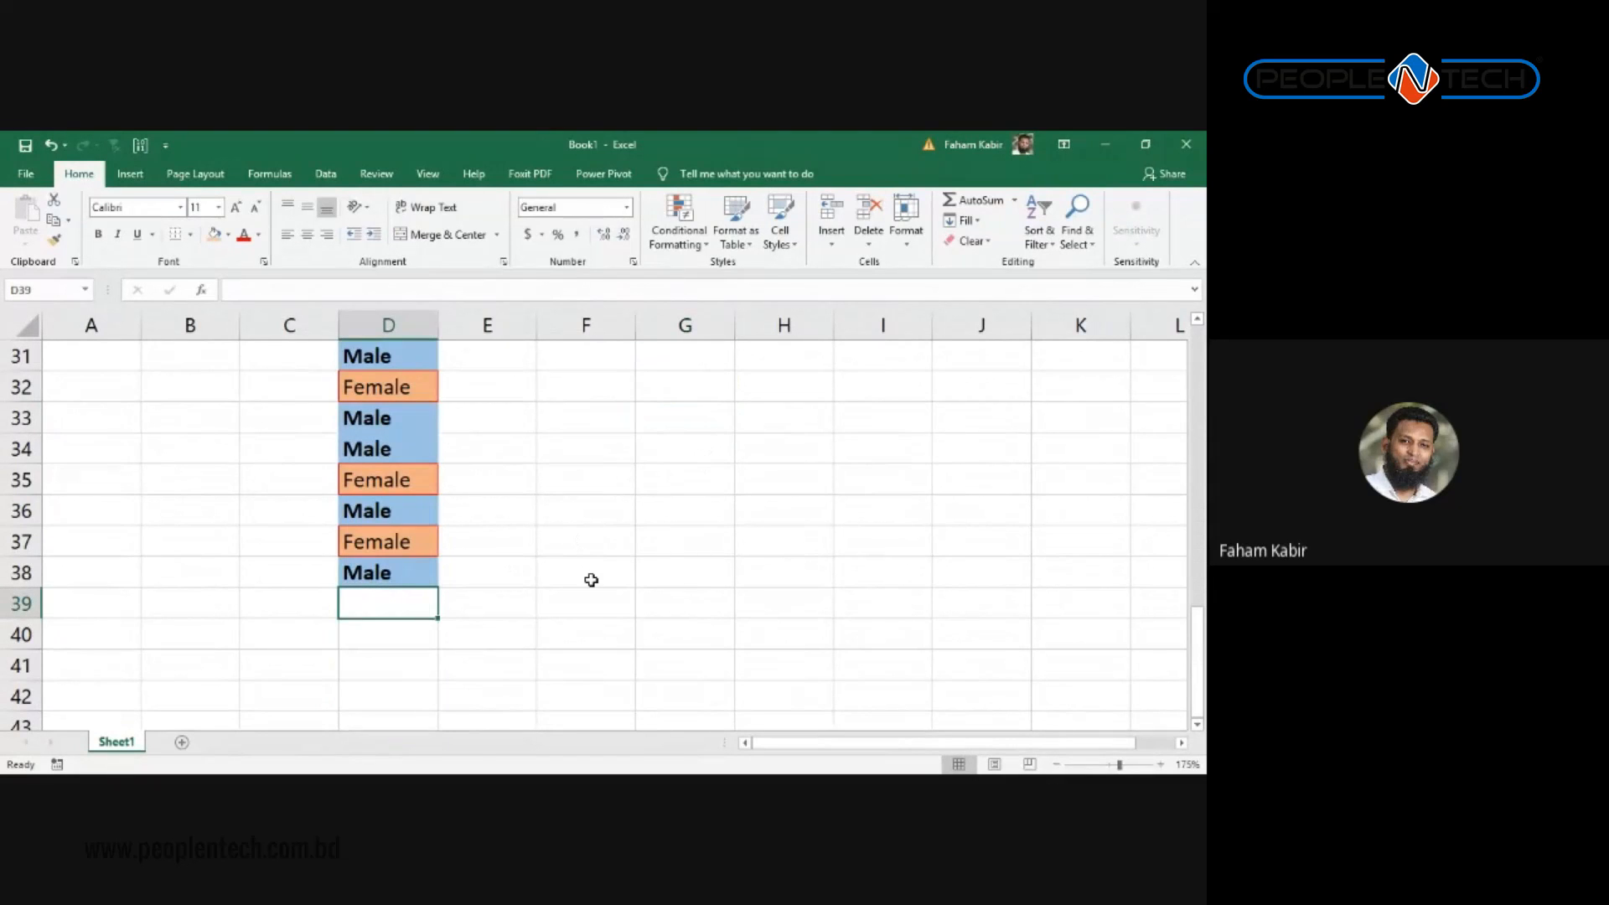
type("M")
key("BackSpace")
key("BackSpace")
type("F")
key("Return")
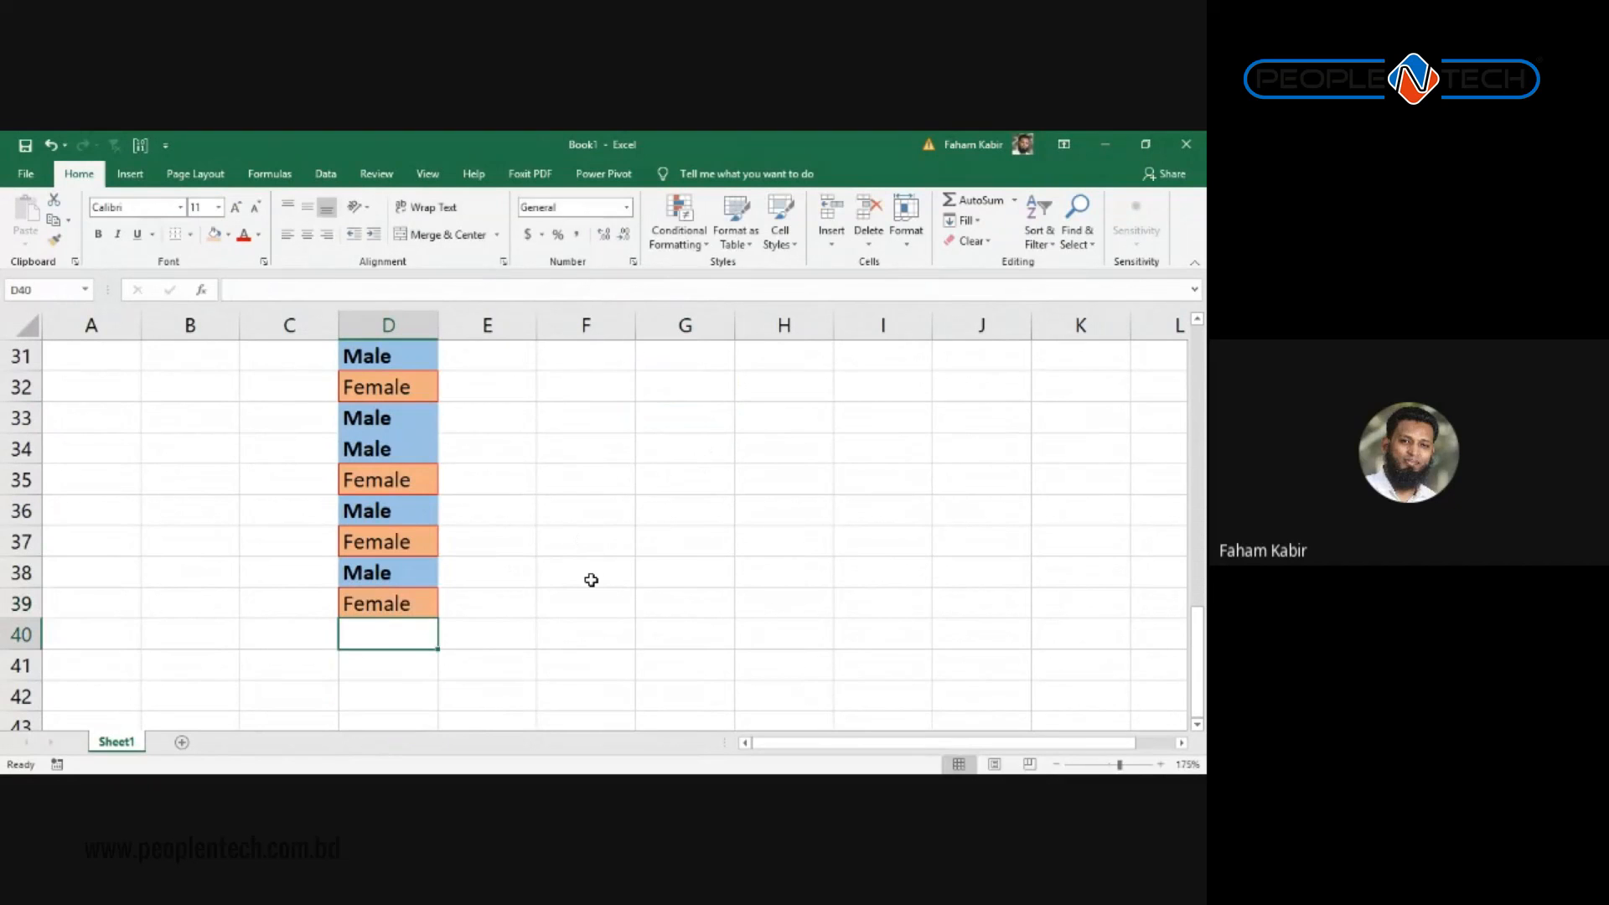
type("Mal")
key("Return")
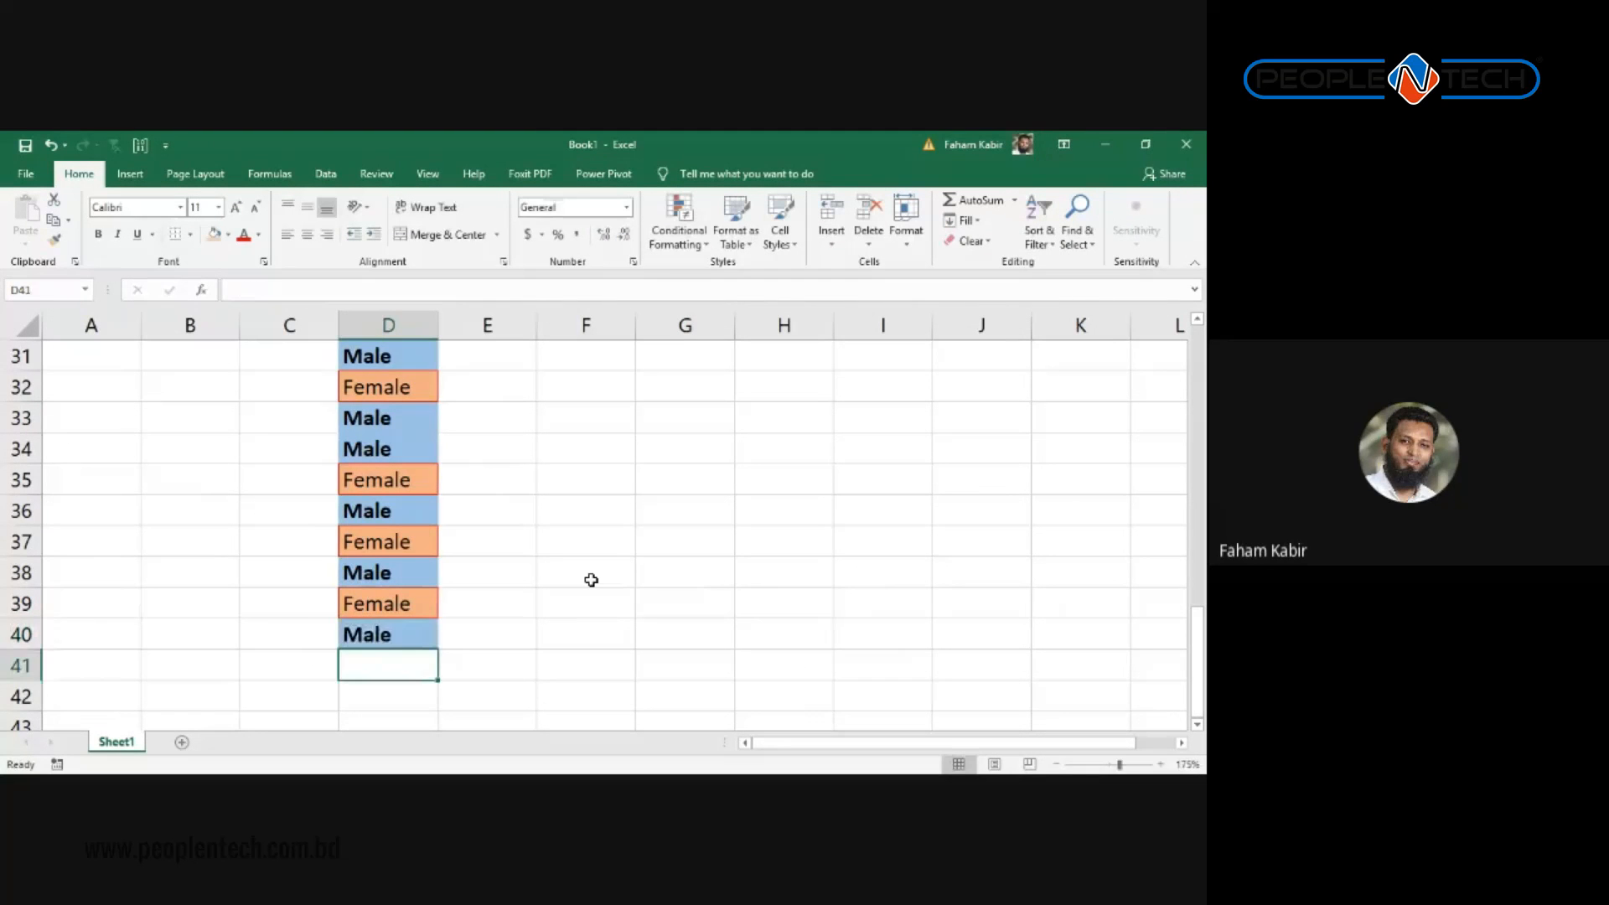
scroll(591, 579, "up", 10)
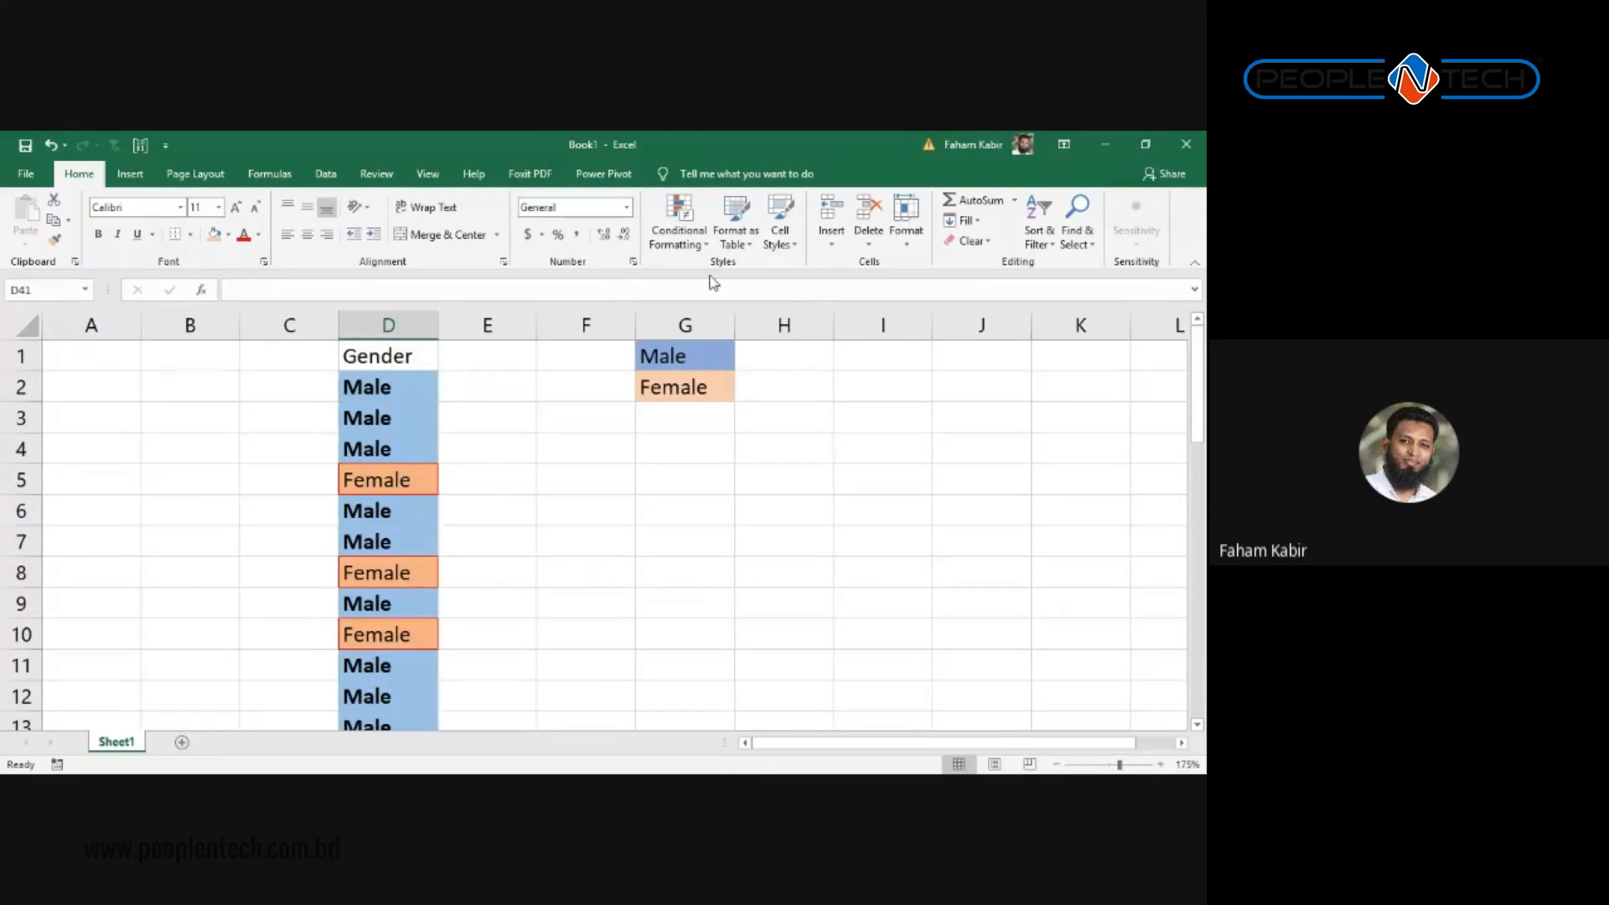
Step: Browse the Conditional Formatting menu and close it without choosing a rule
left_click(678, 228)
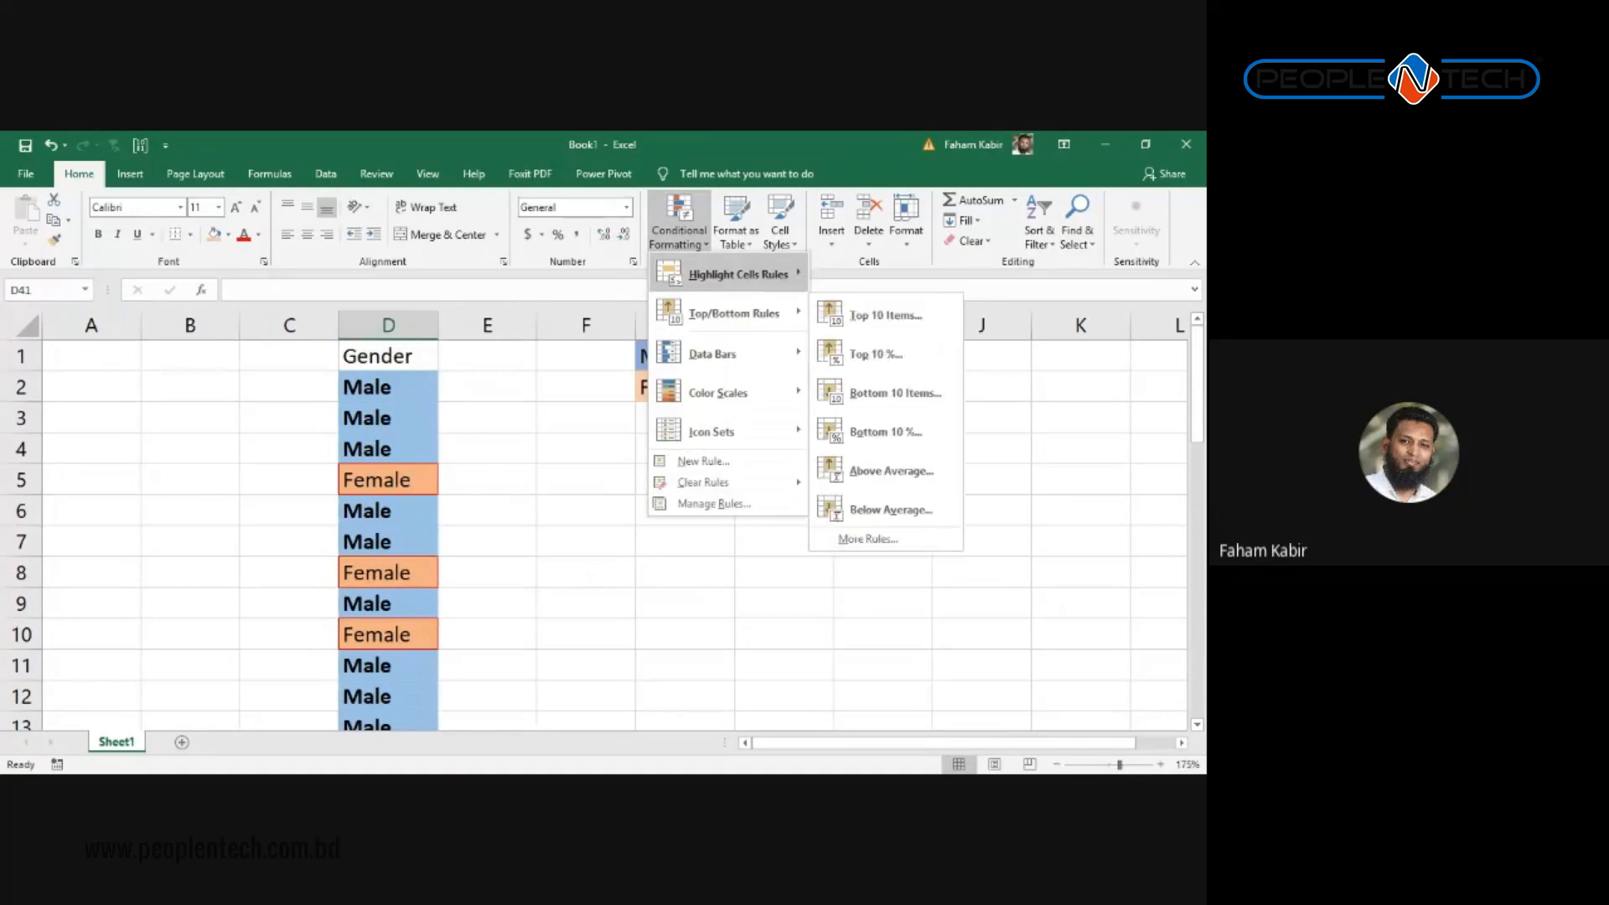
mouse_move(733, 313)
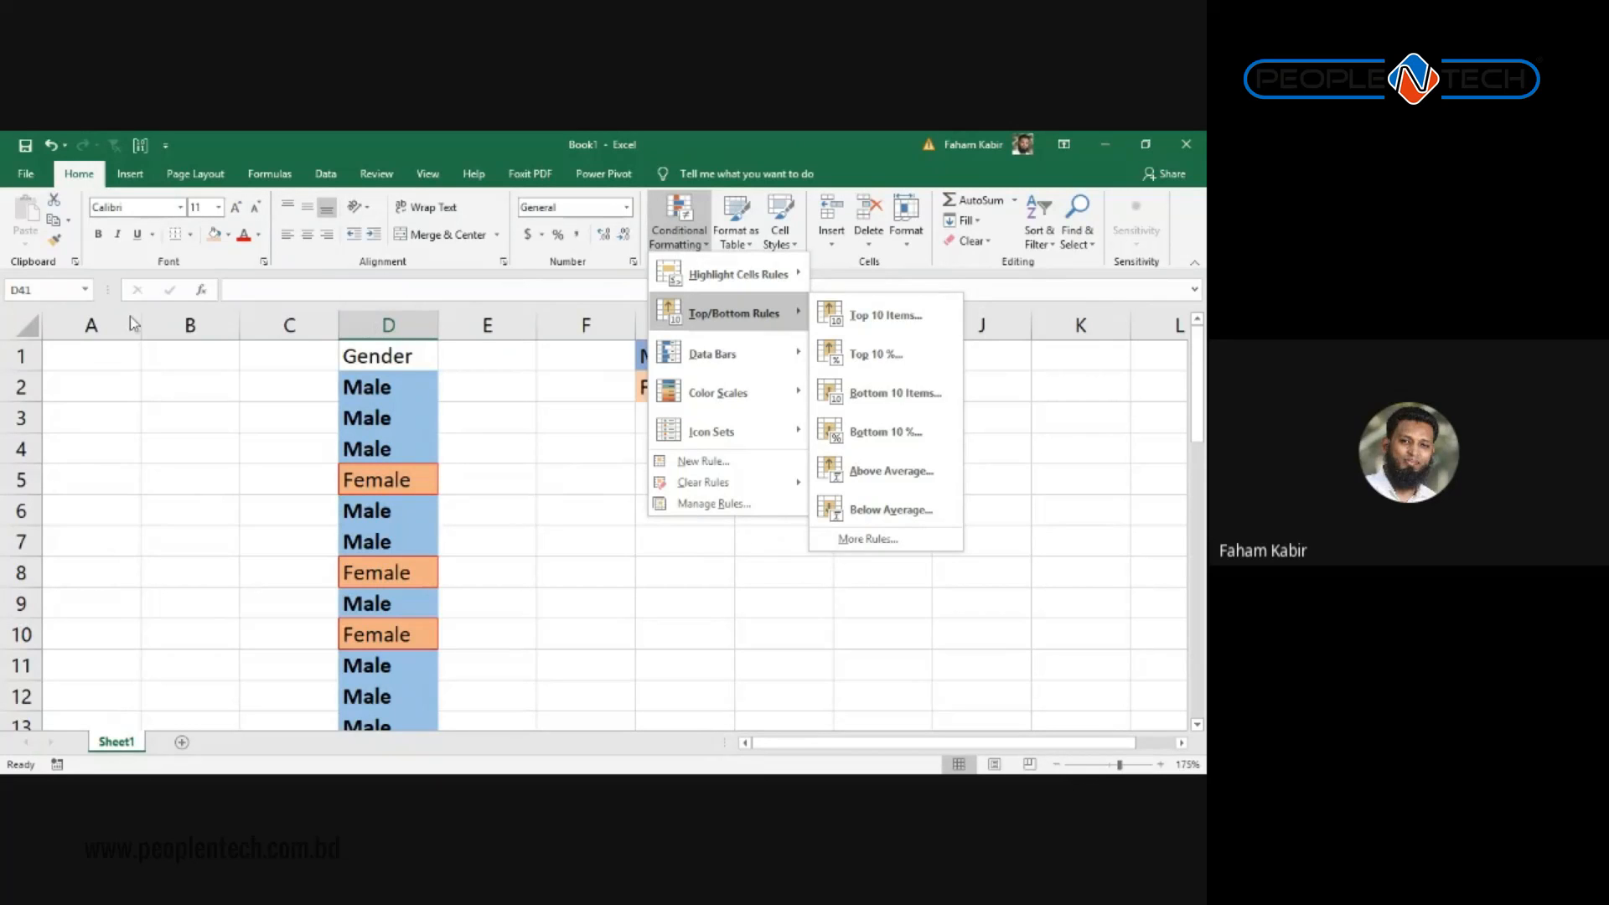
left_click(176, 398)
Step: Type the heading Name in B1 and a person's full name in B2
left_click(191, 349)
type("Name")
key("Return")
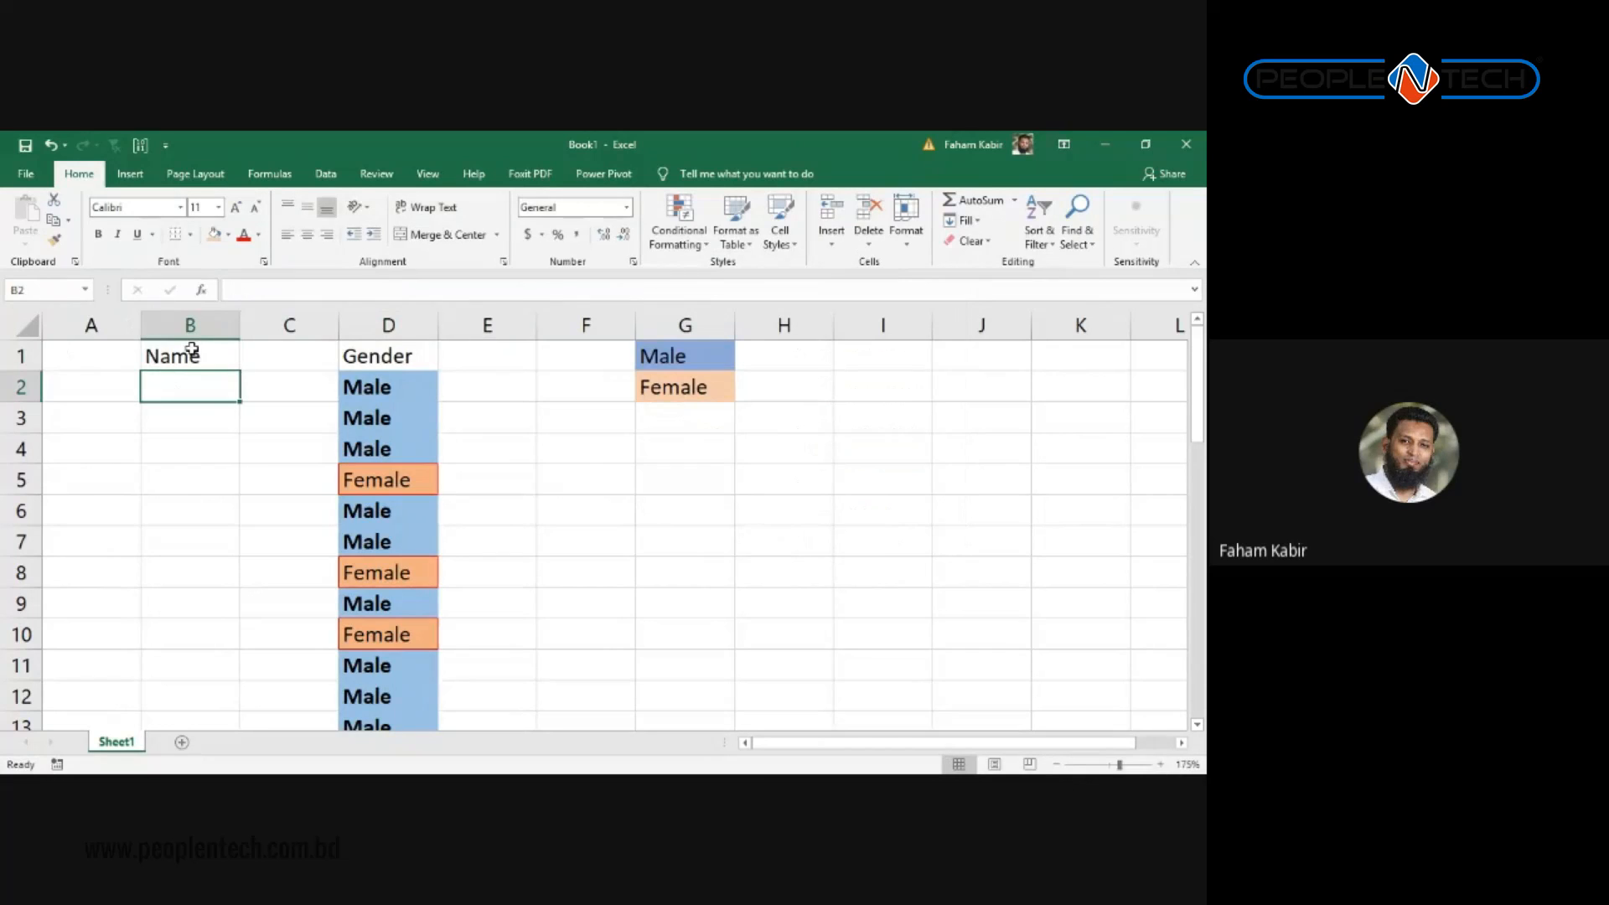
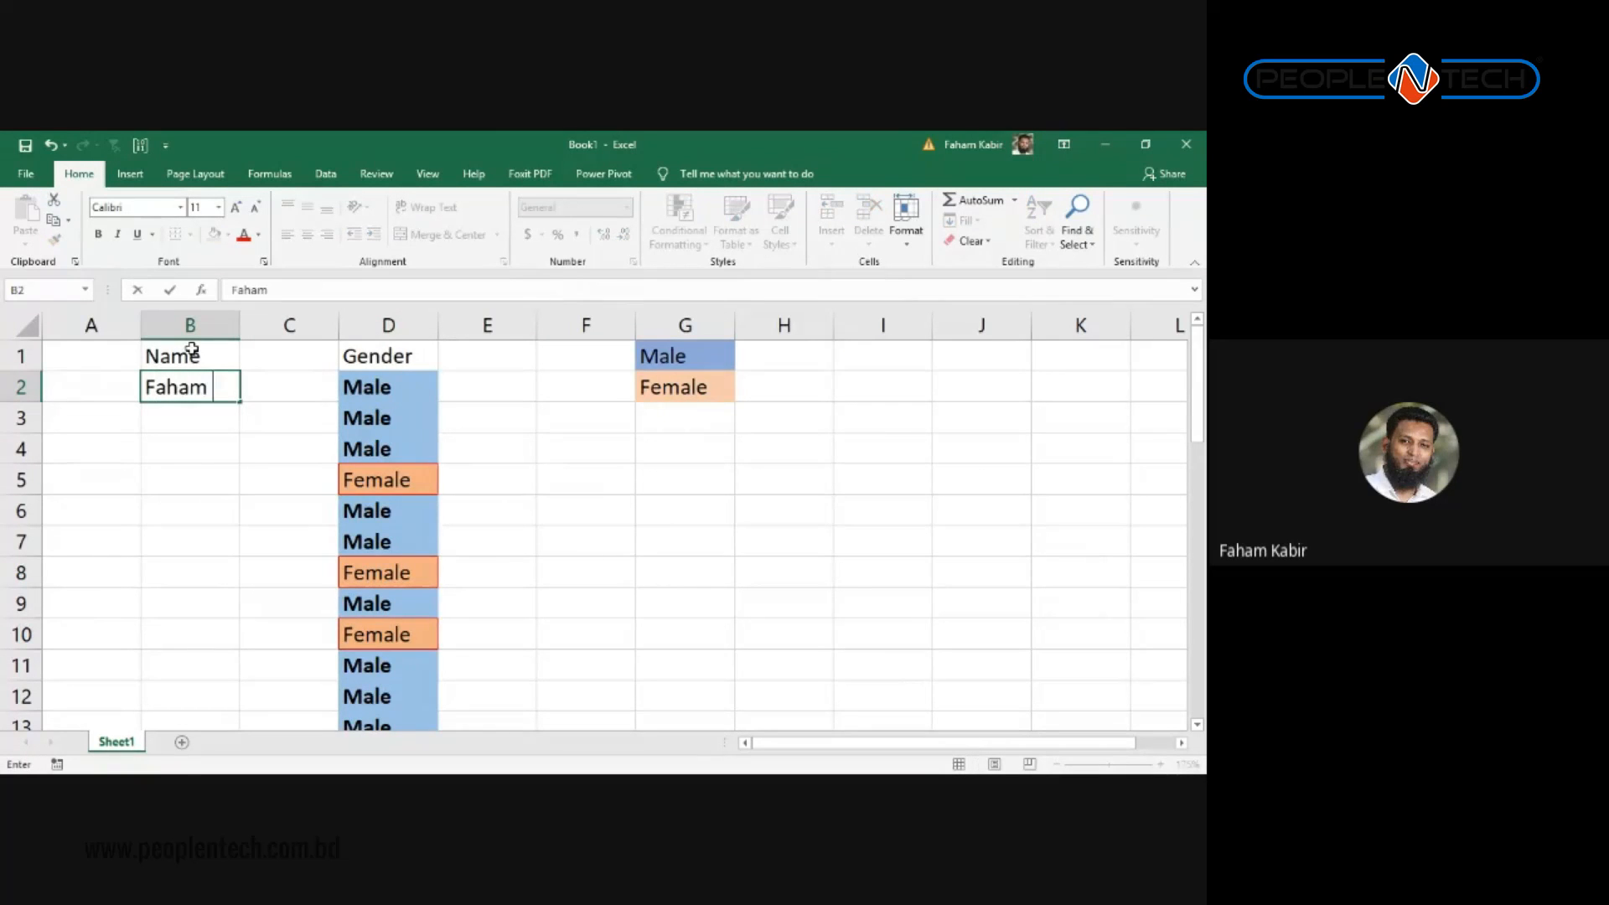
key("Return")
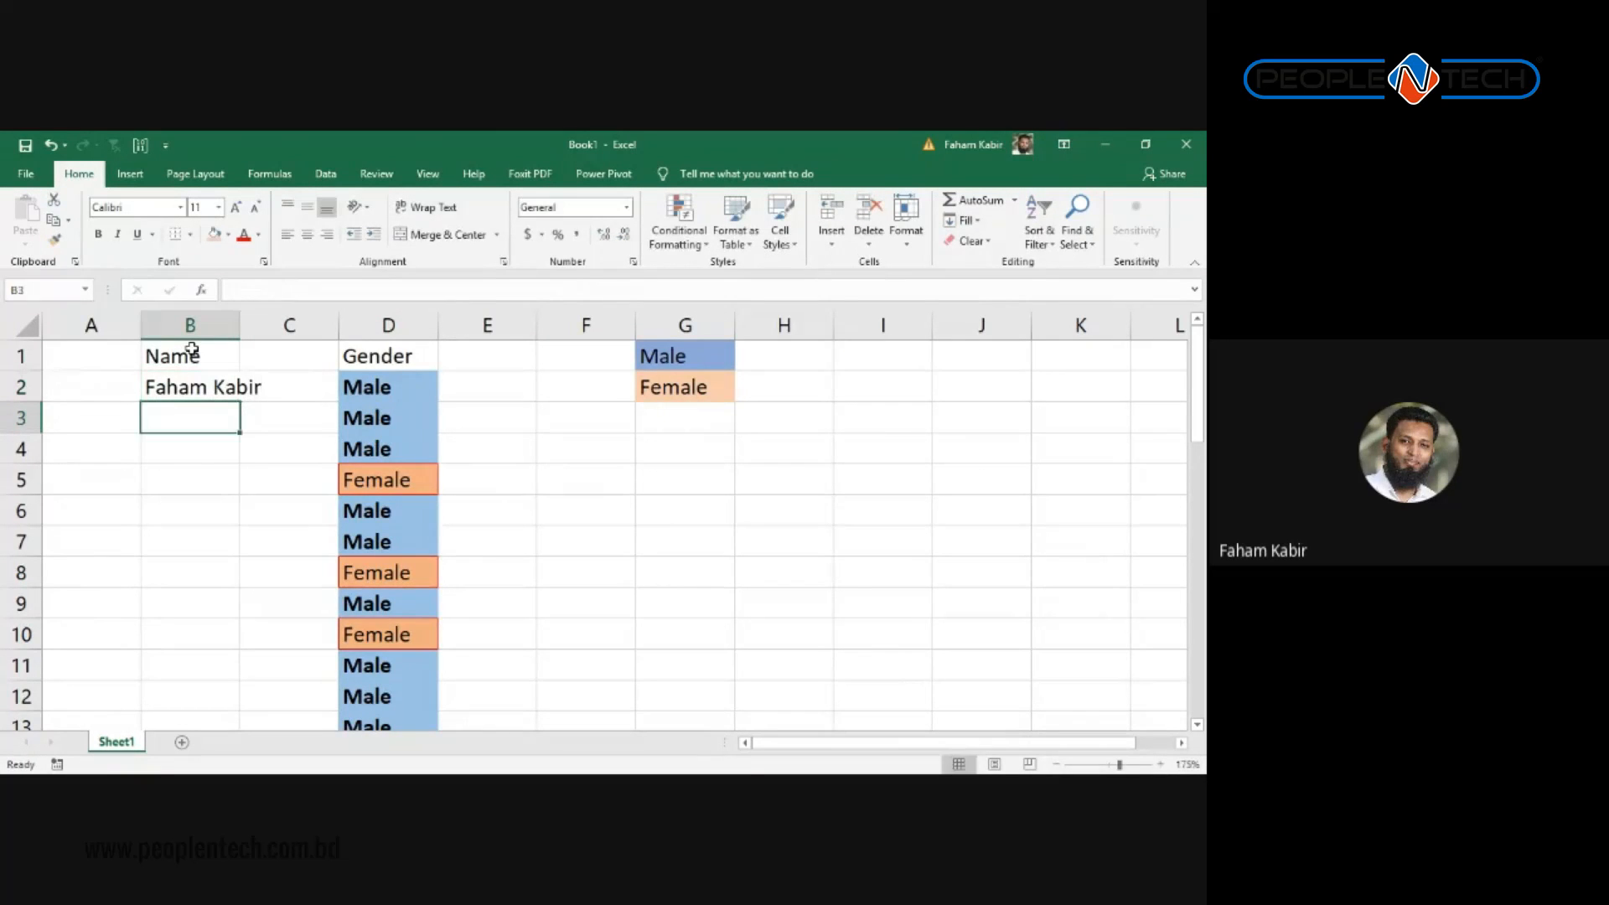
left_click(192, 398)
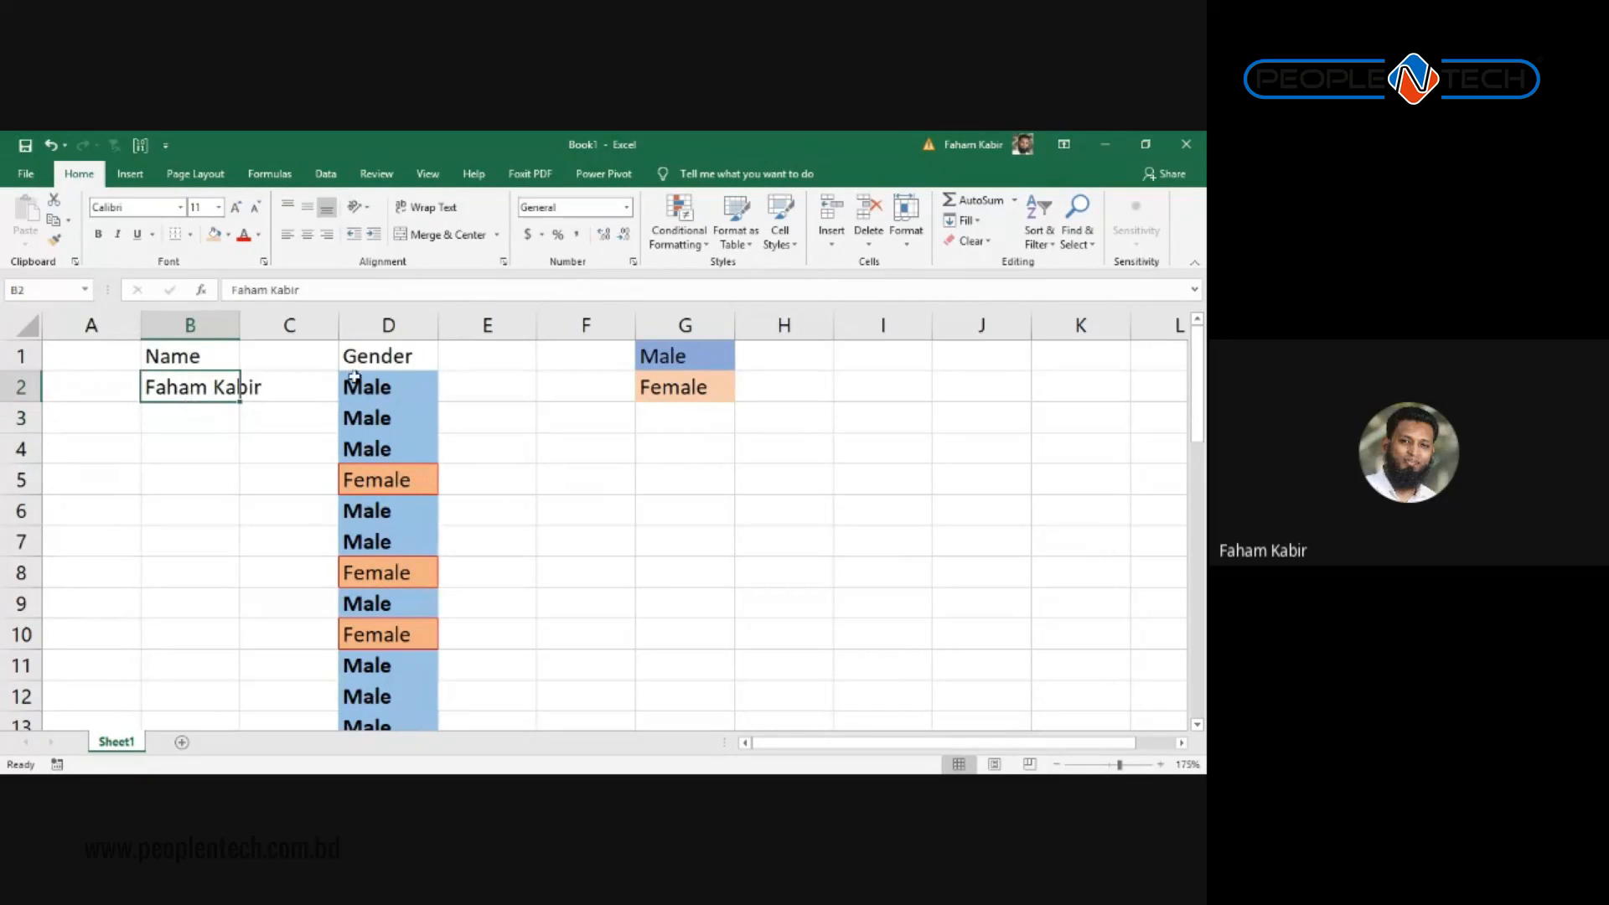
left_click(402, 385)
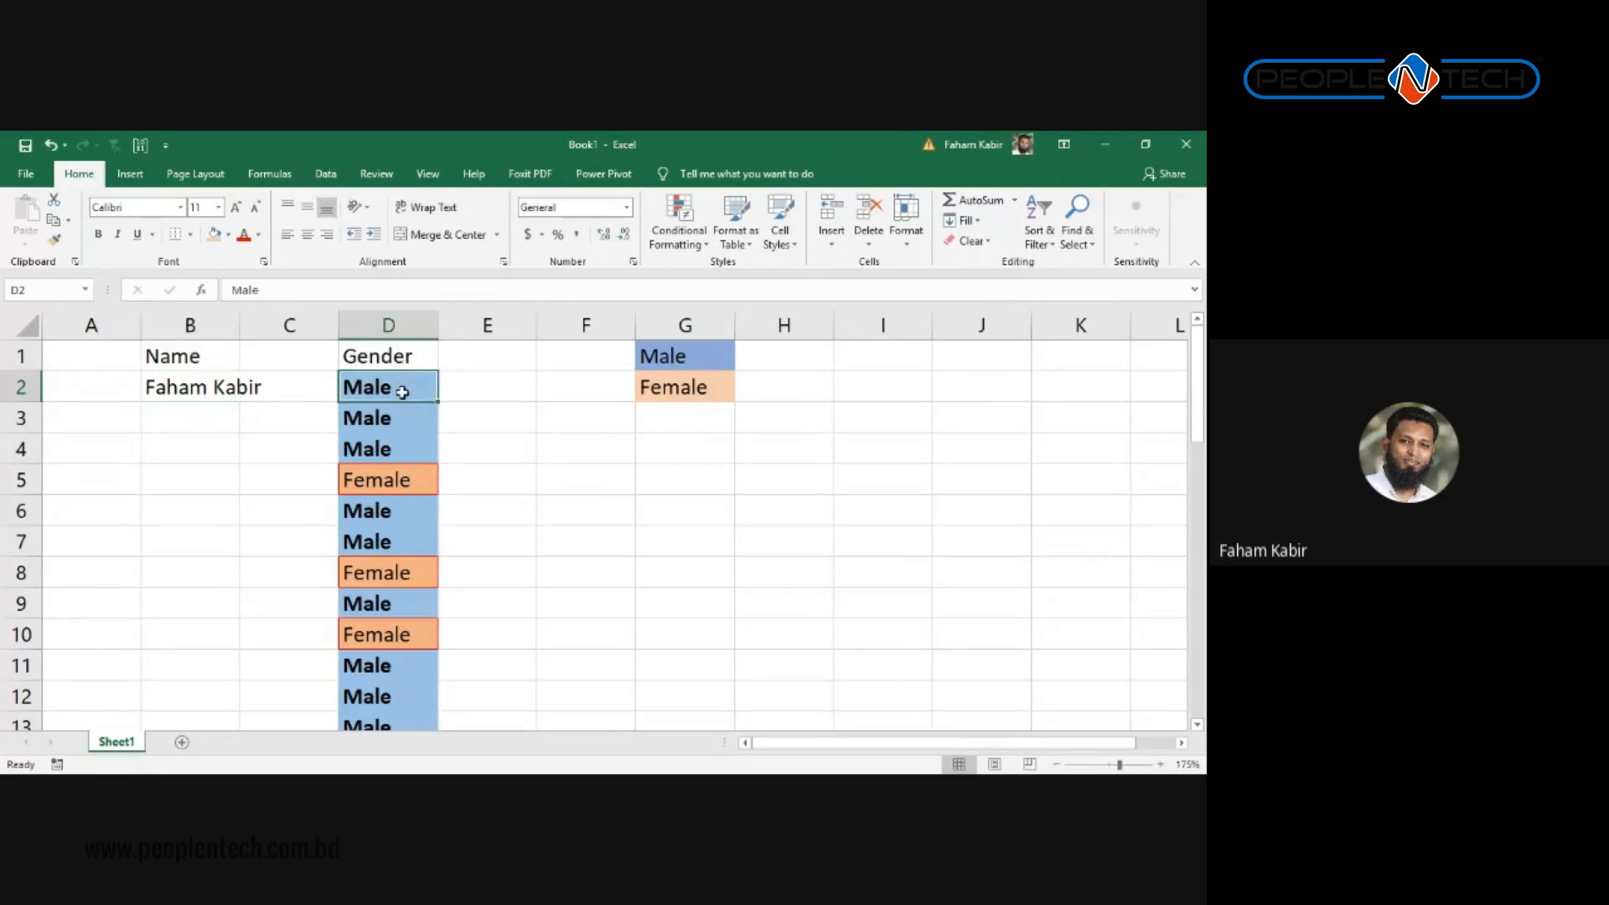
left_click(165, 378)
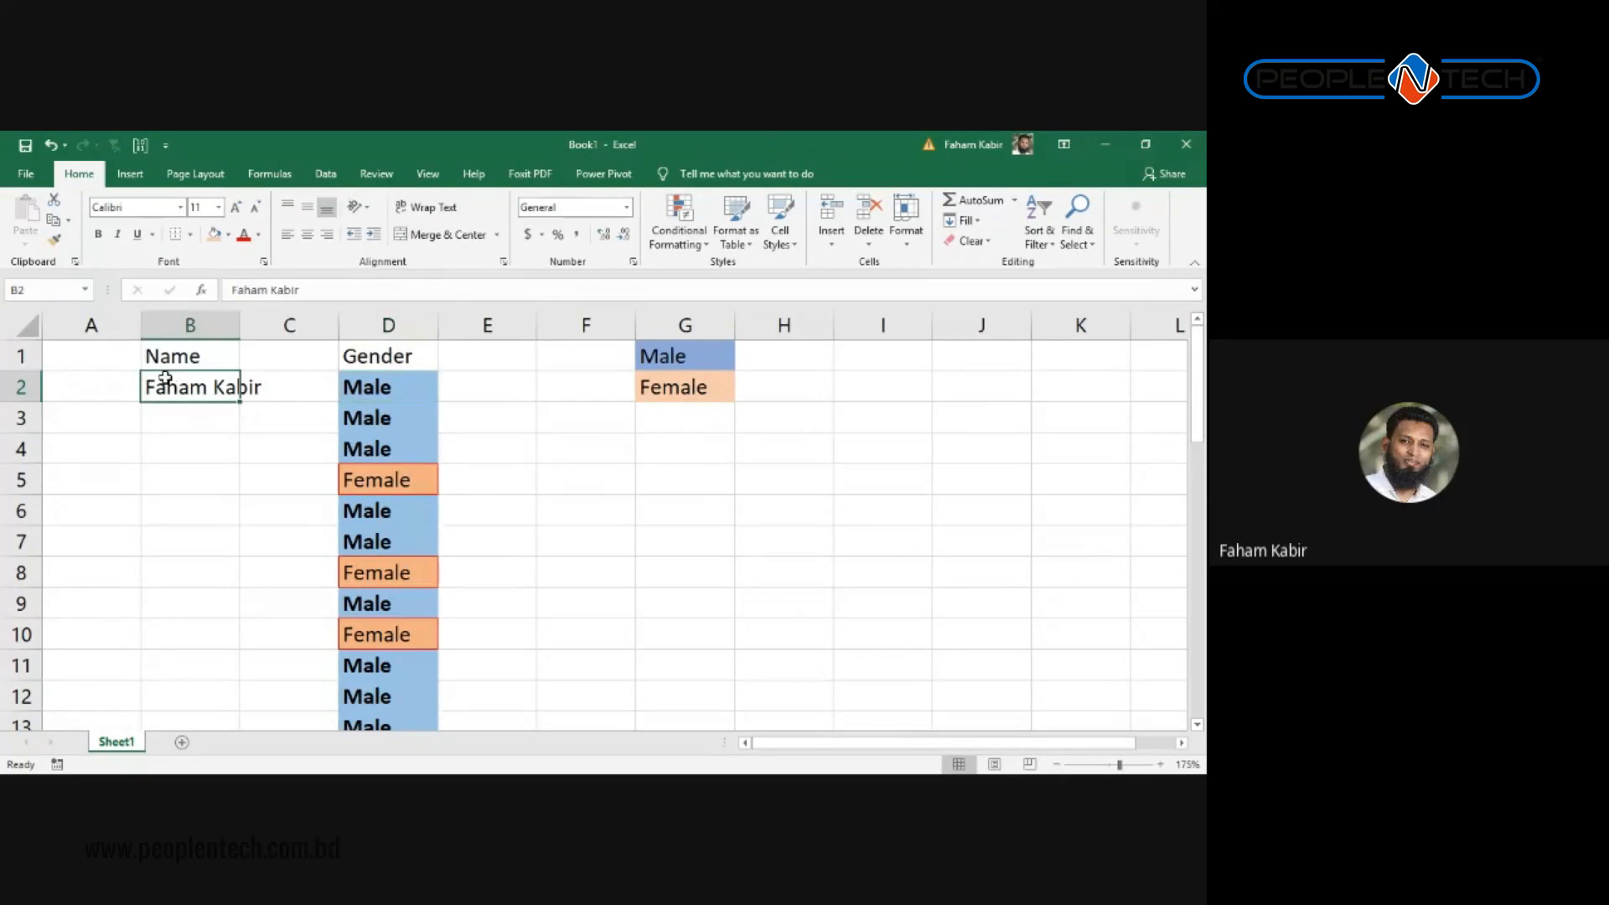
left_click(643, 397)
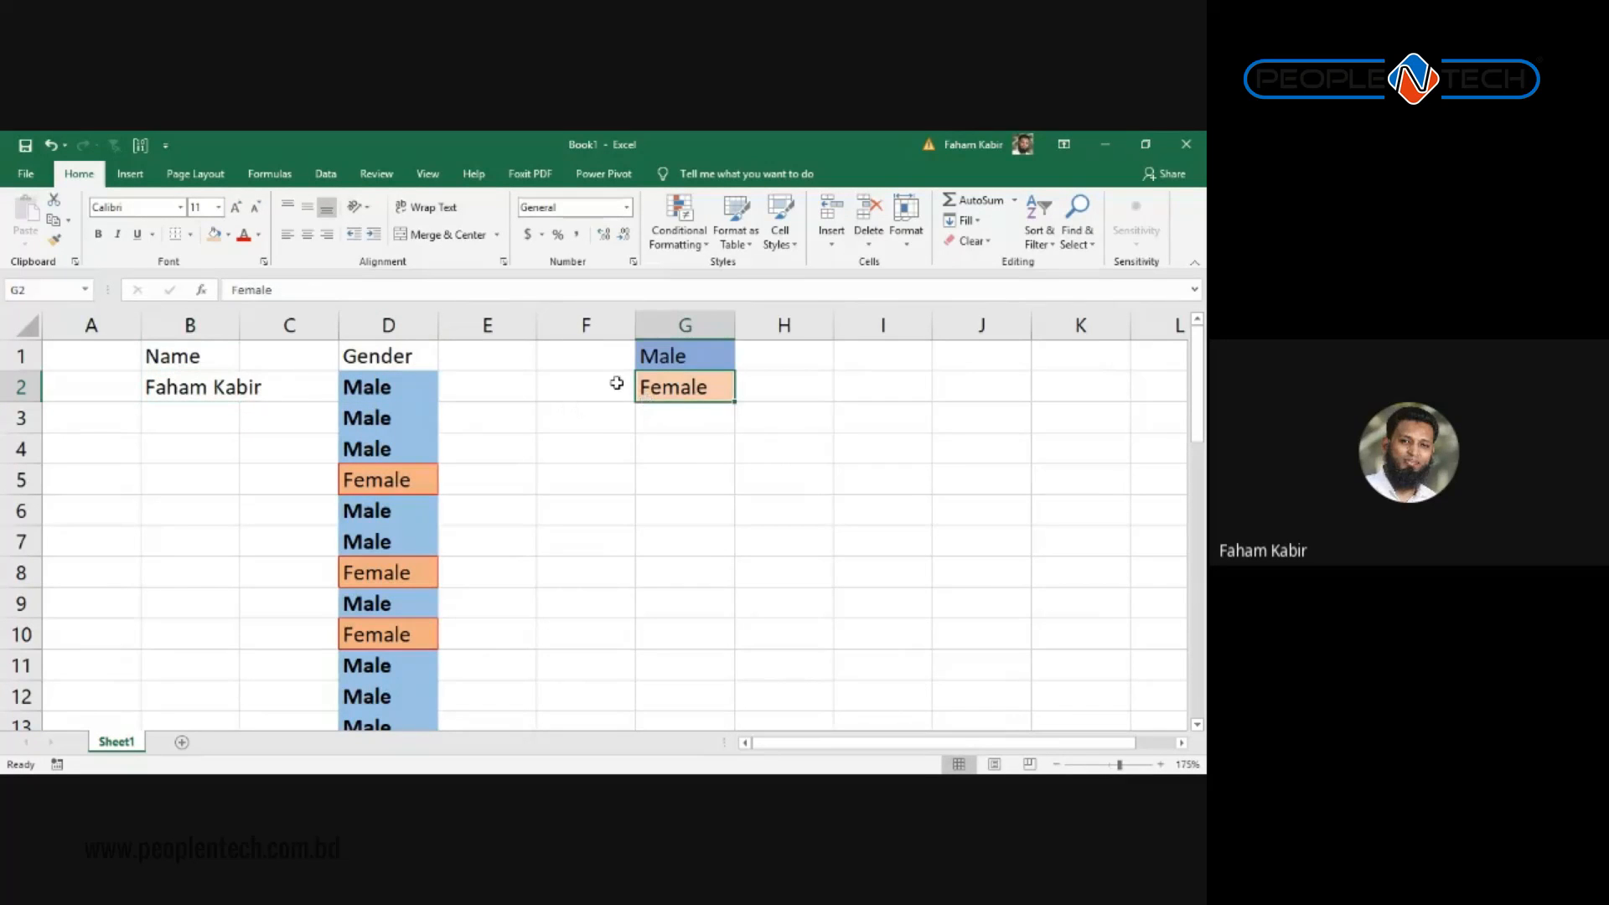
left_click(181, 384)
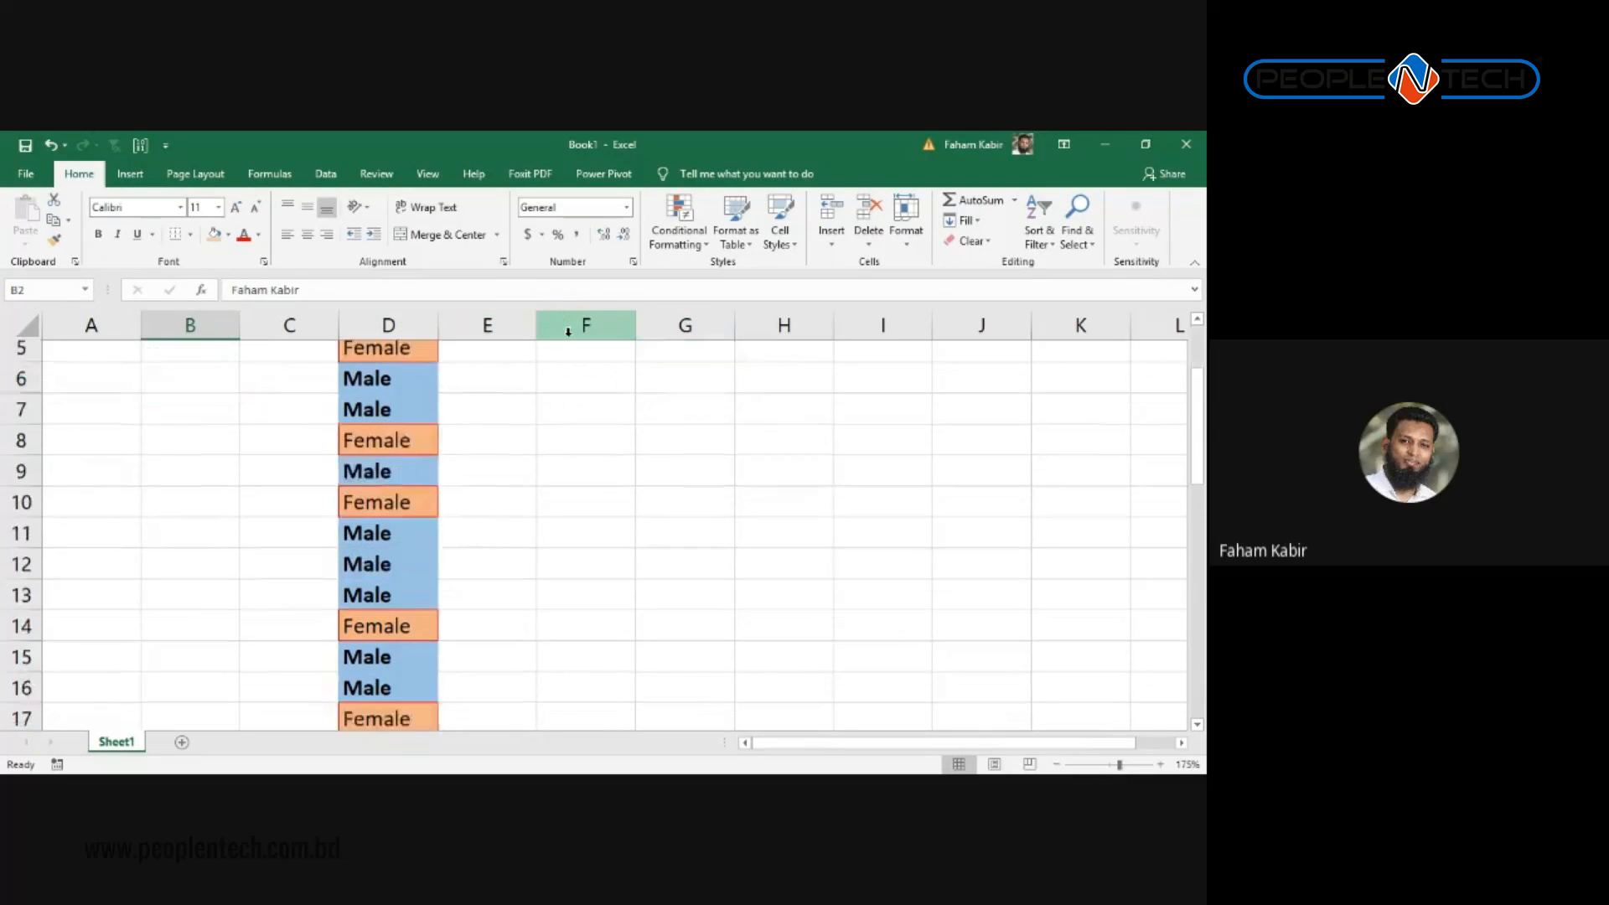
Step: Add a new blank worksheet, Sheet2, to the workbook
left_click(691, 238)
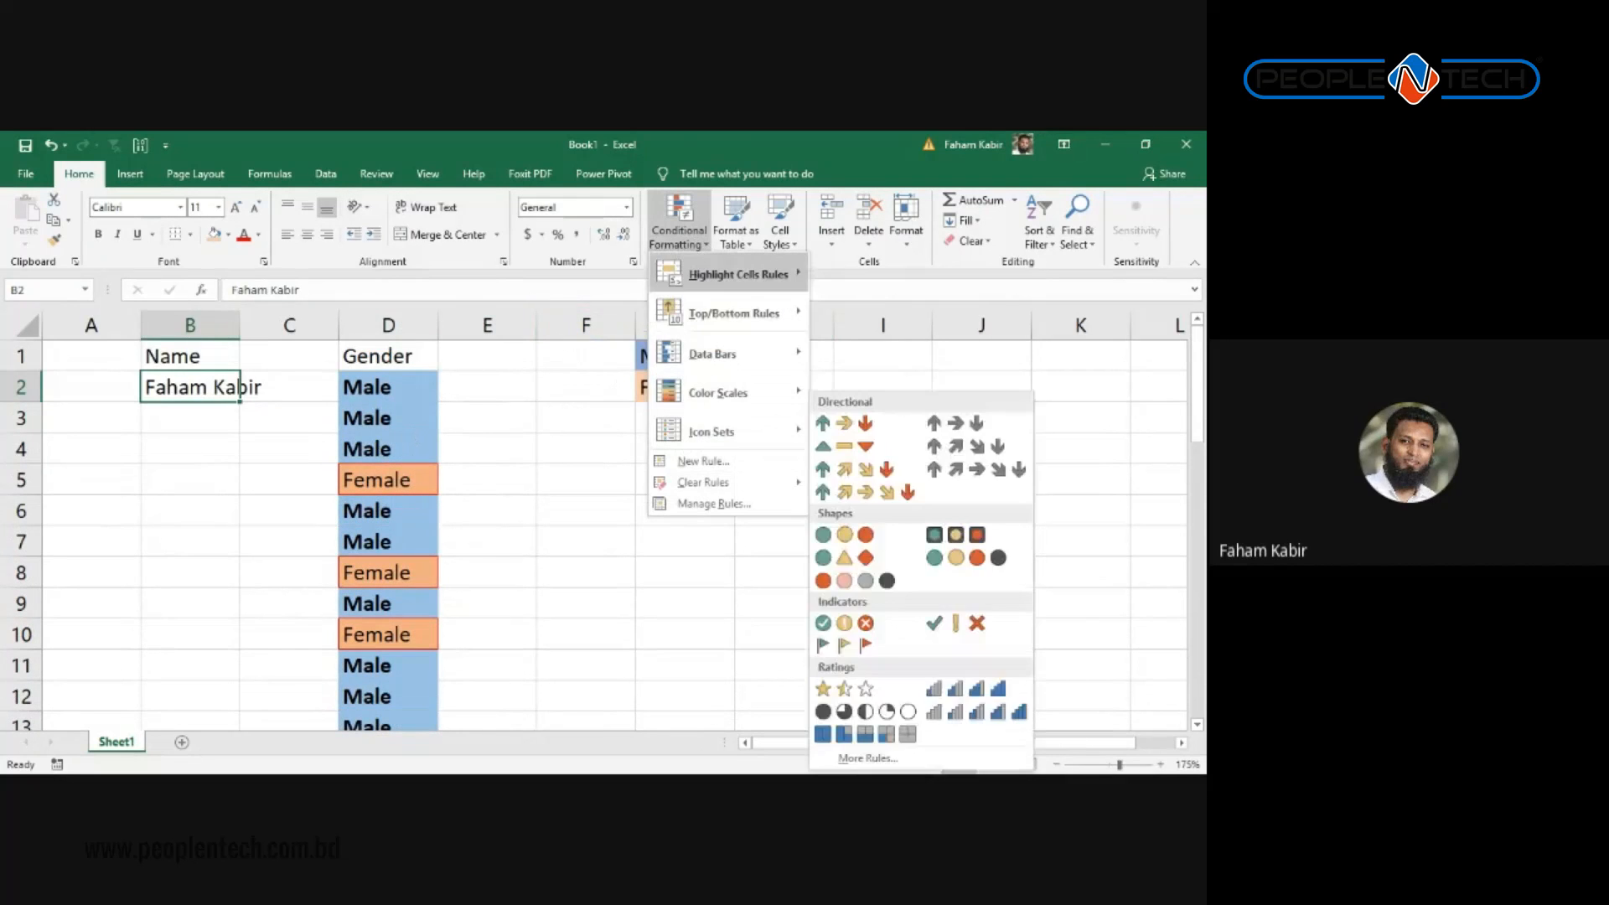
mouse_move(738, 274)
left_click(521, 449)
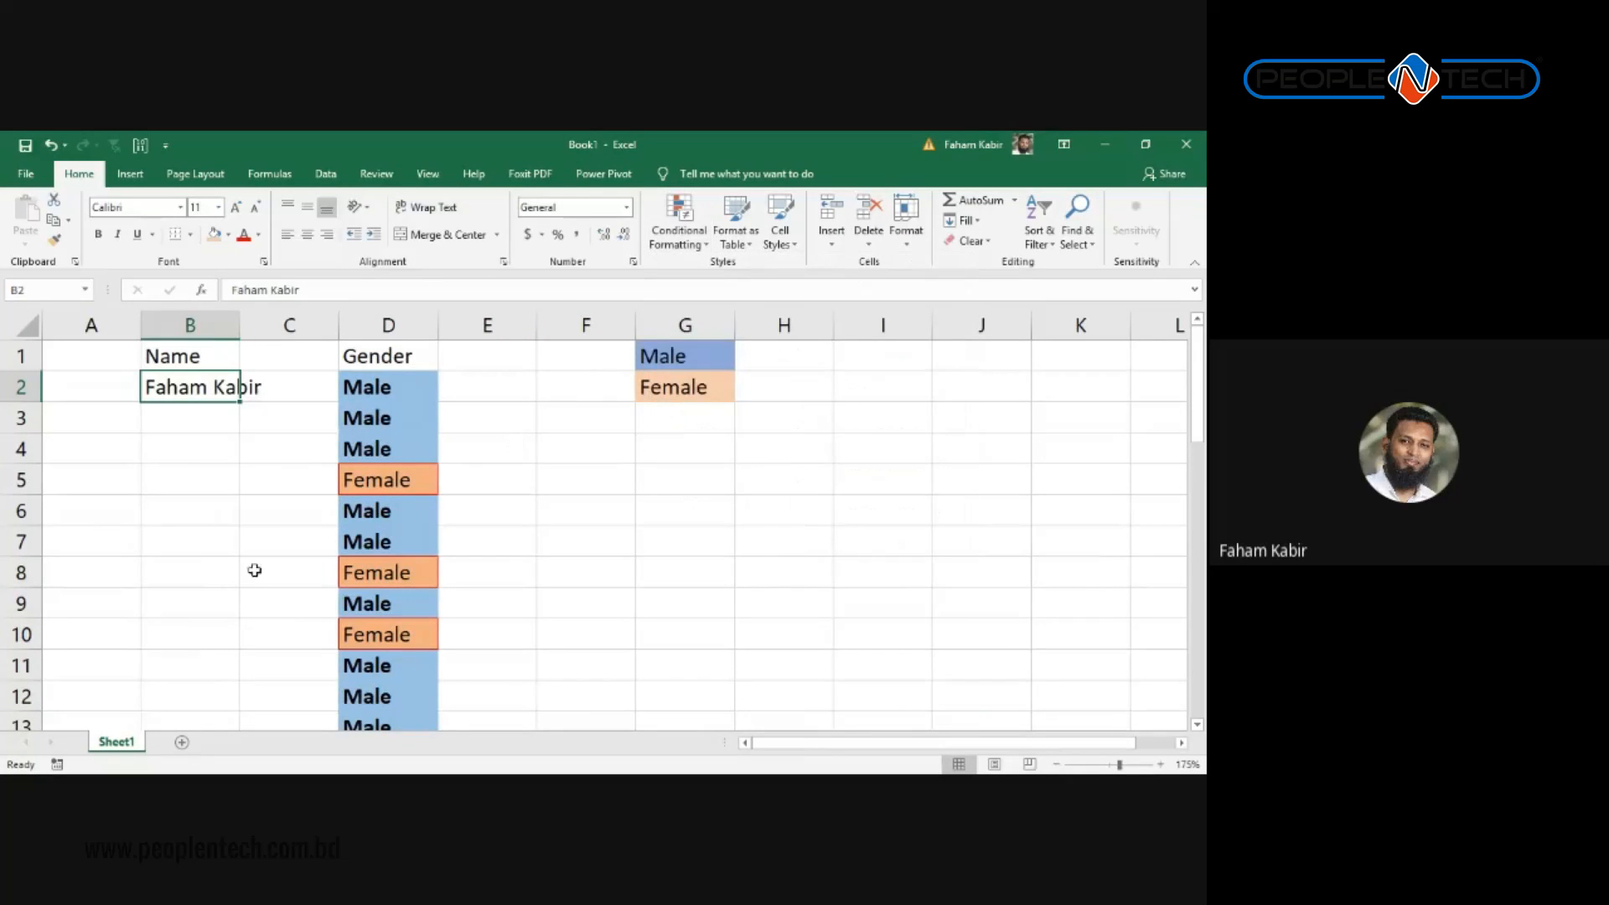
scroll(191, 658, "down", 1)
scroll(283, 438, "up", 1)
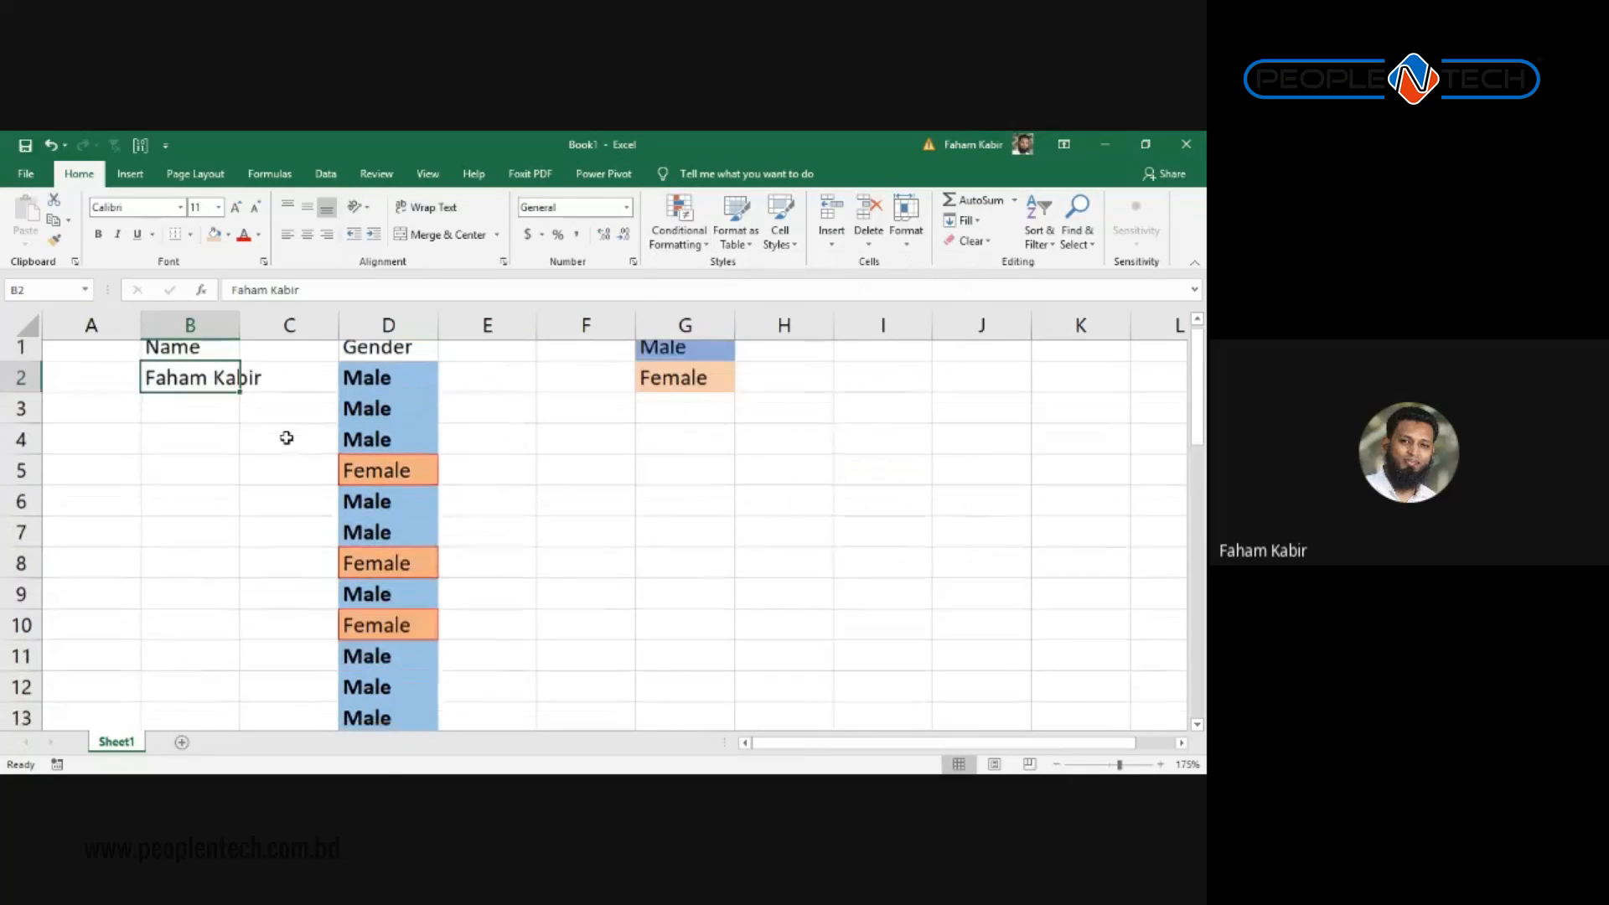
left_click(184, 744)
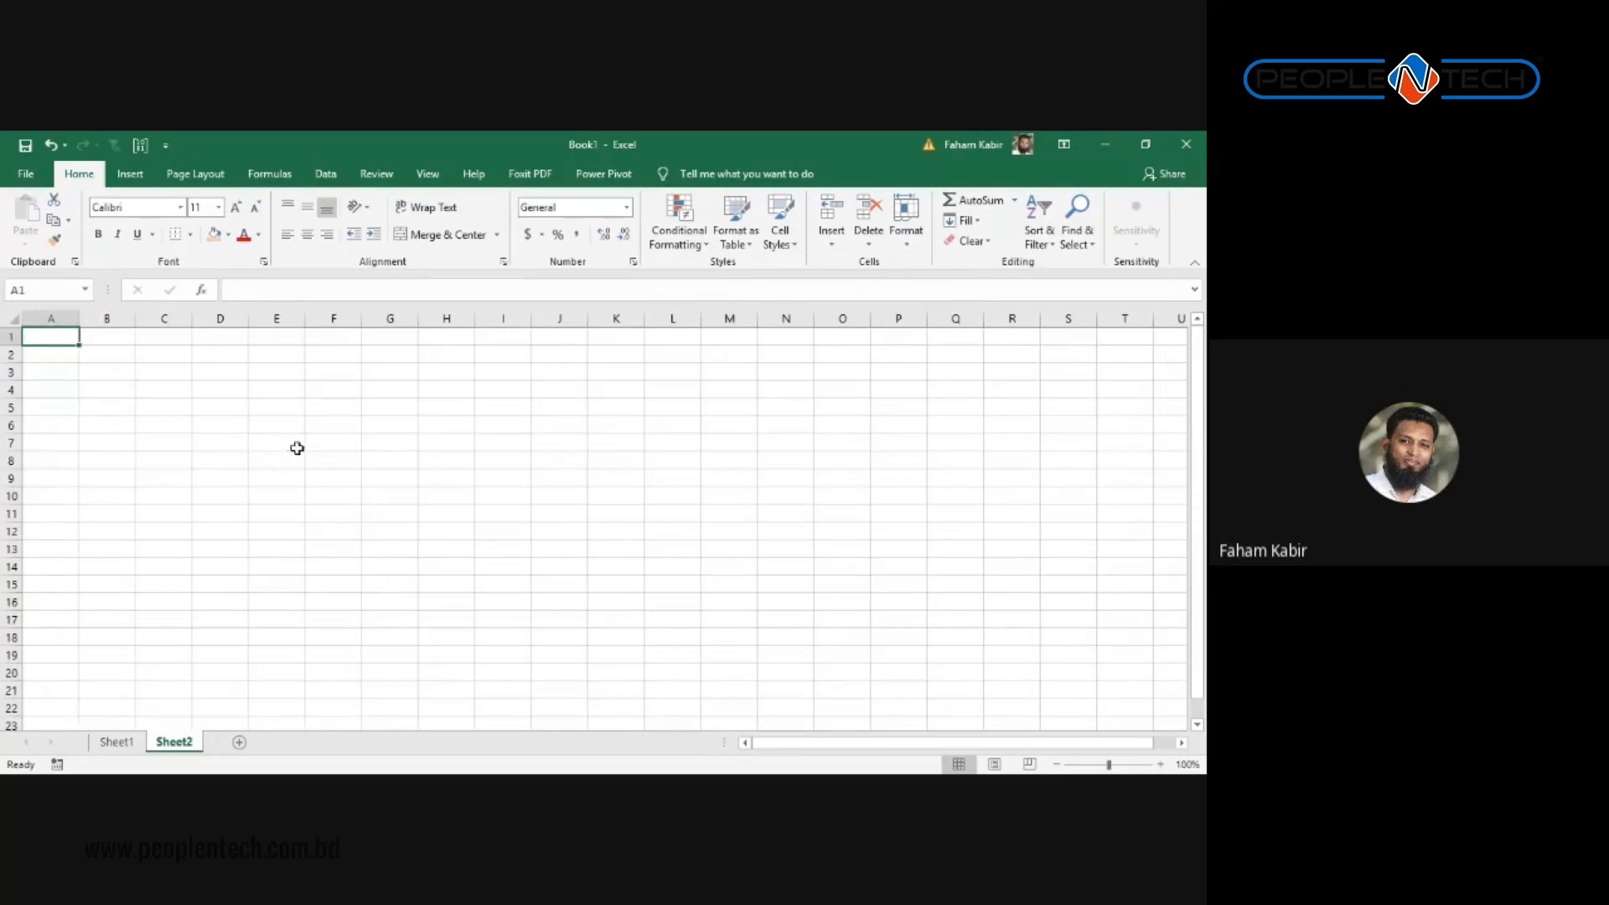
Step: Type the heading Sl. No. in A1, with 1 in A2 and 2 in A3
scroll(360, 434, "up", 4)
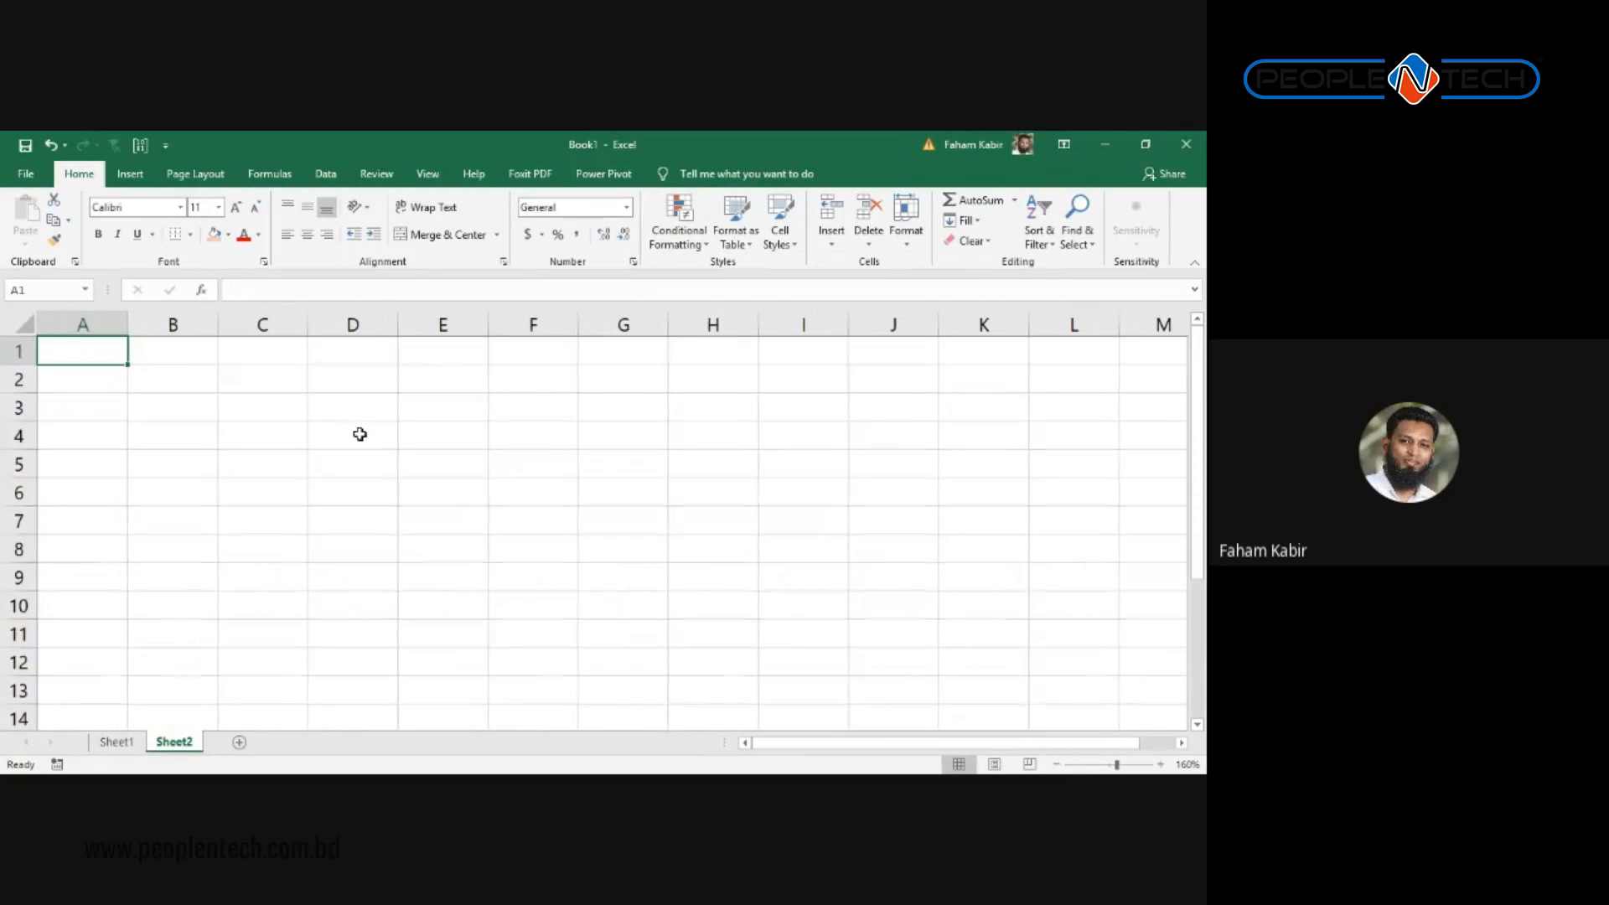
type("Sl. No.")
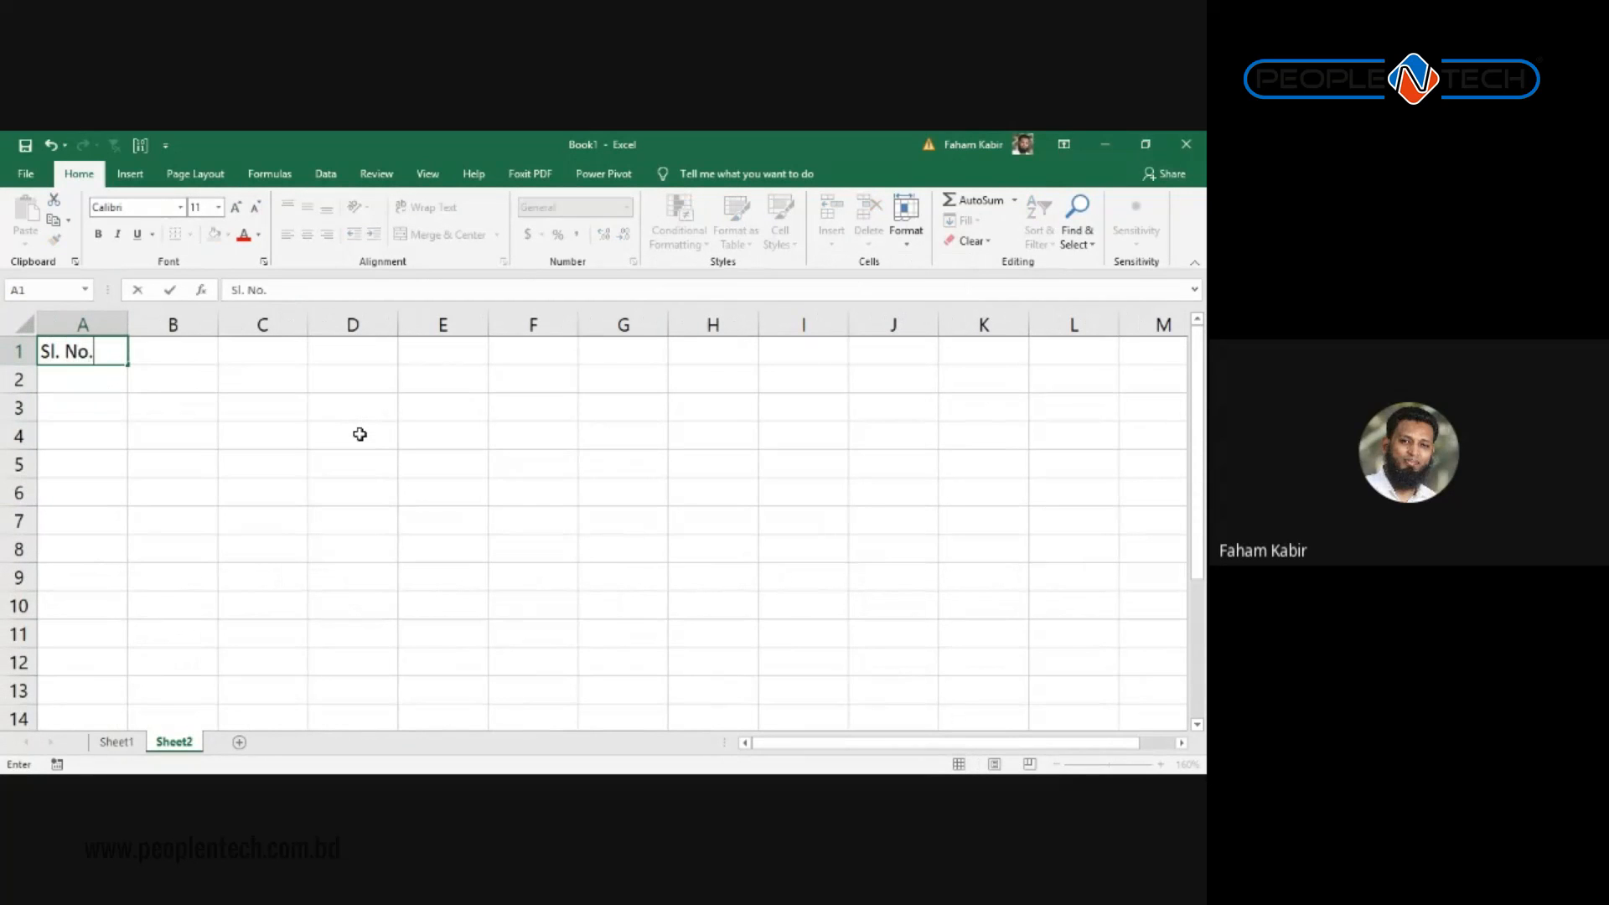
key("Return")
type("12")
key("BackSpace")
key("Return")
type("2")
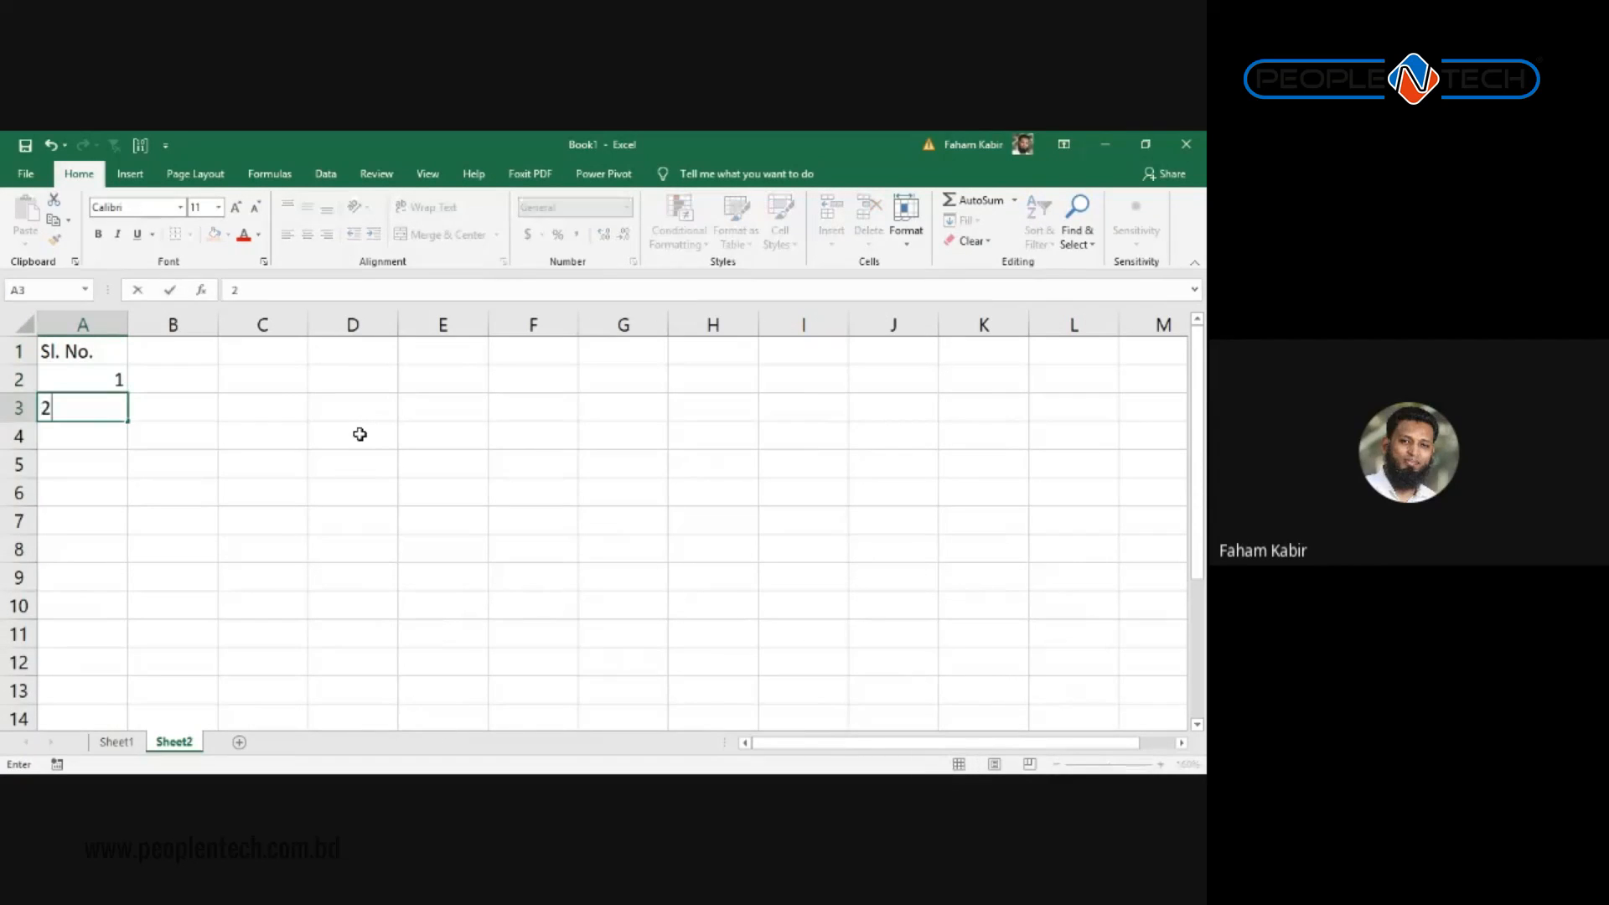
key("Return")
Step: Fill the serial numbers from A2:A3 down to 11 in A12
left_click(111, 375)
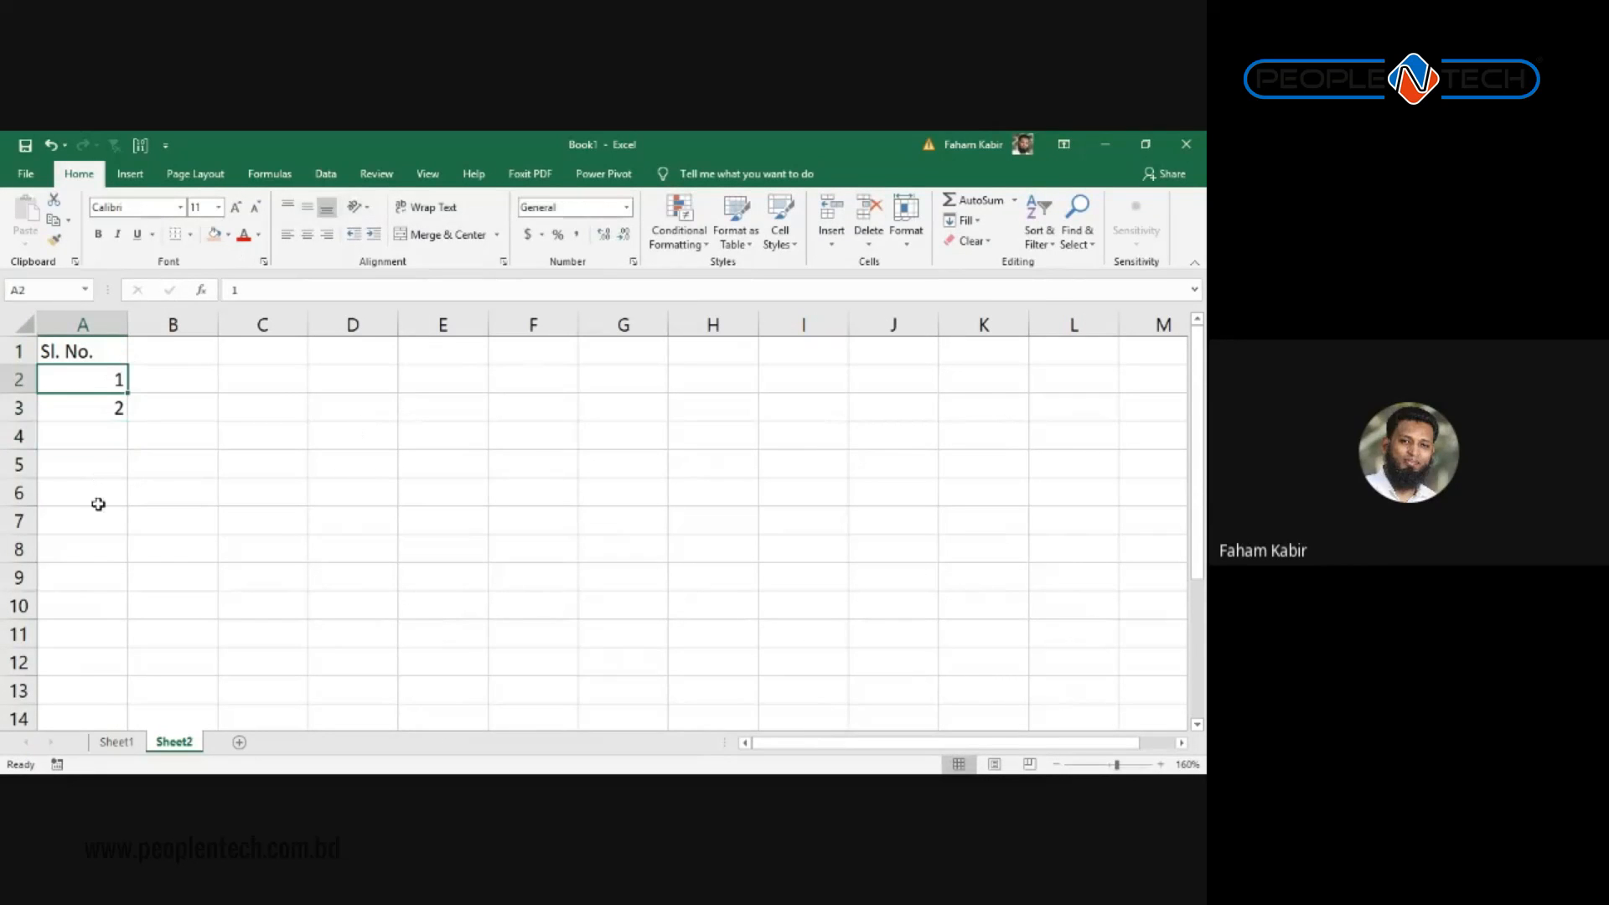
mouse_move(82, 382)
left_mouse_down()
mouse_move(83, 428)
mouse_move(83, 406)
left_mouse_up()
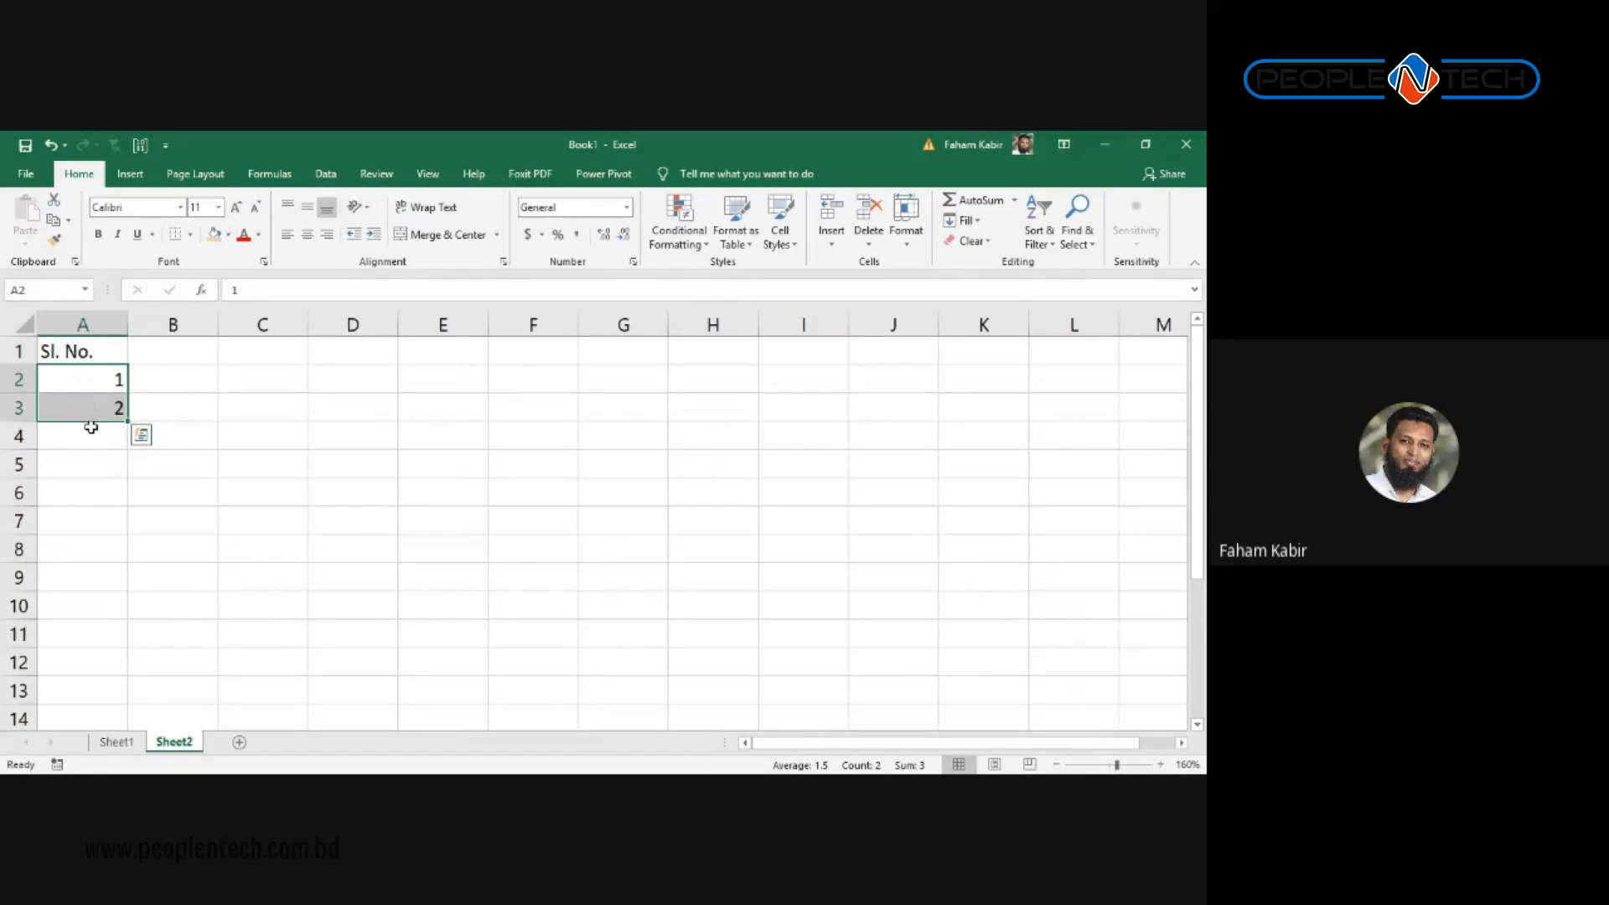
left_click_drag(90, 427, 112, 542)
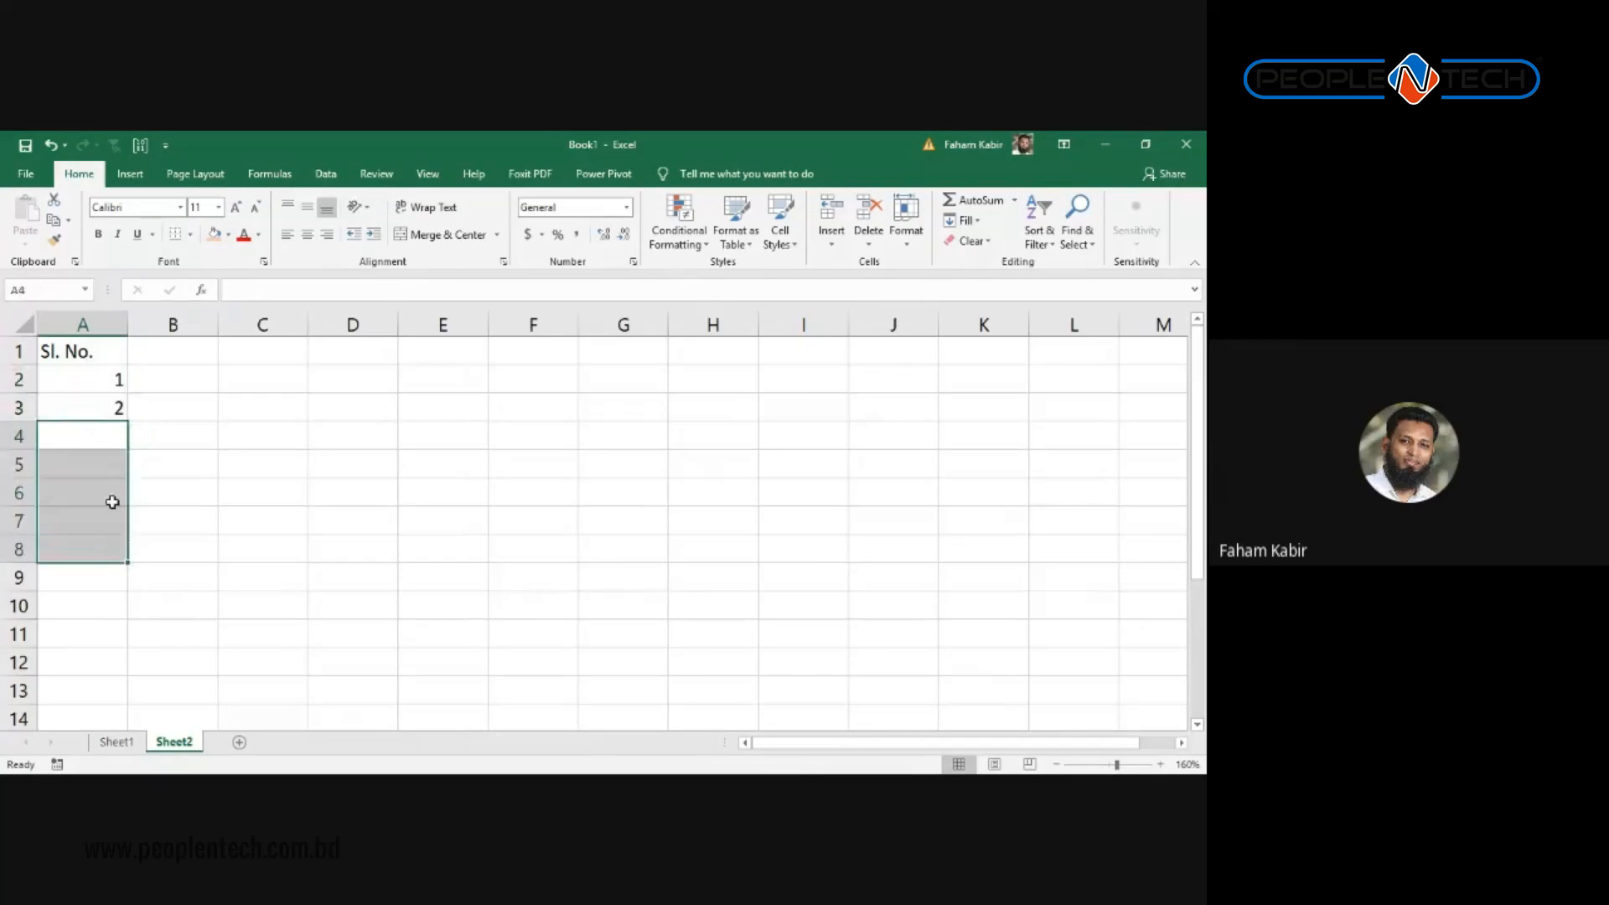
left_click_drag(90, 381, 355, 587)
key("ctrl+z")
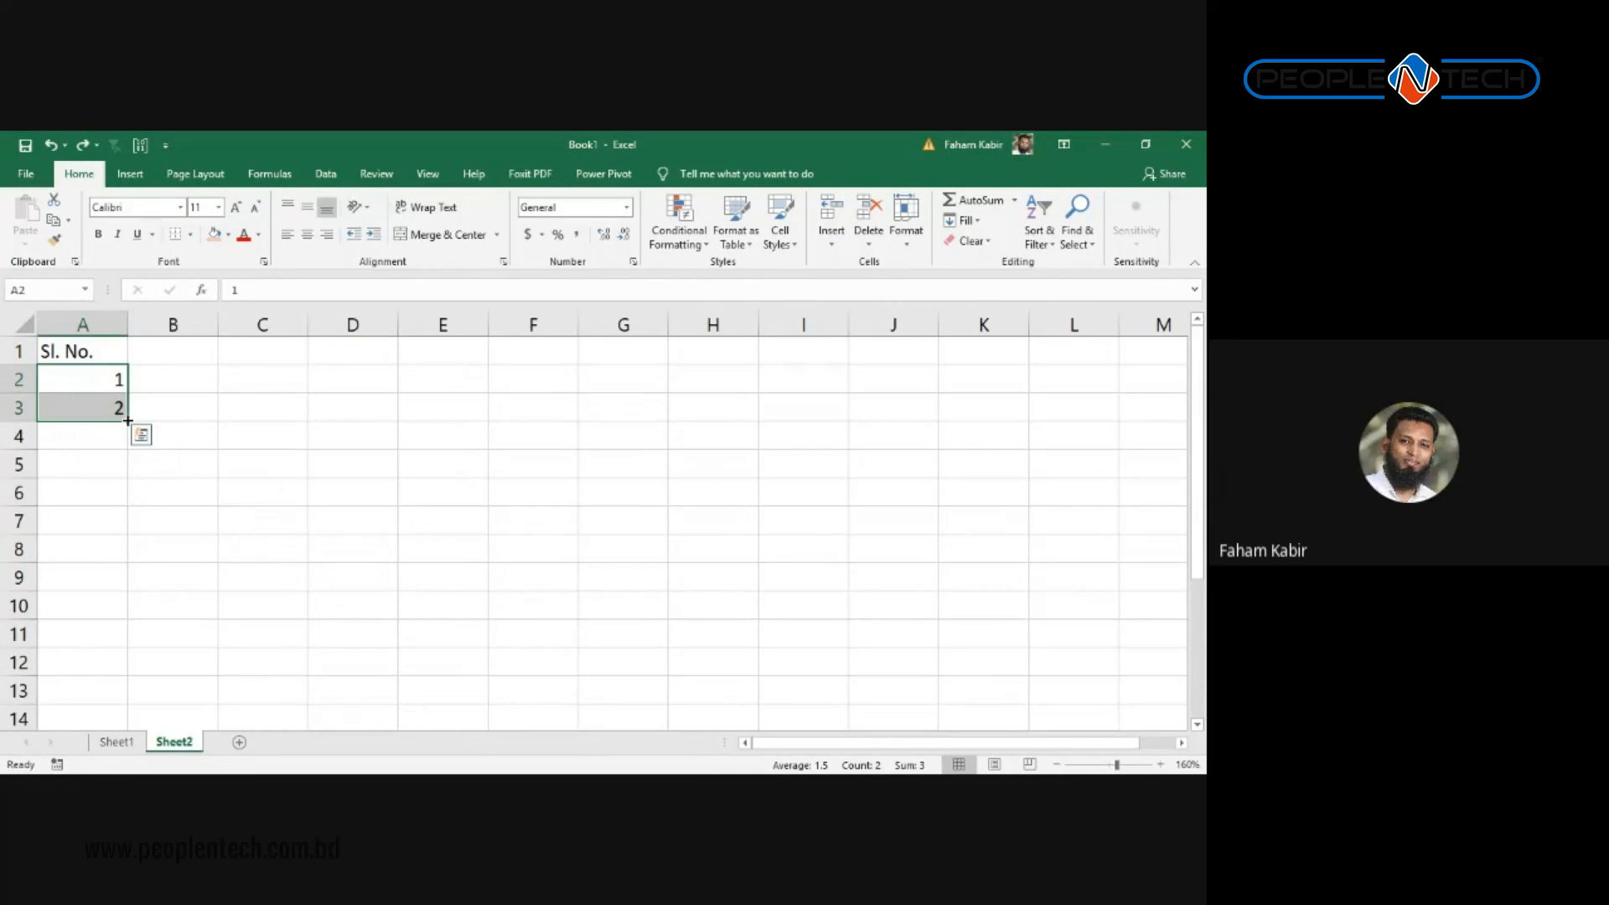
left_click_drag(127, 421, 139, 686)
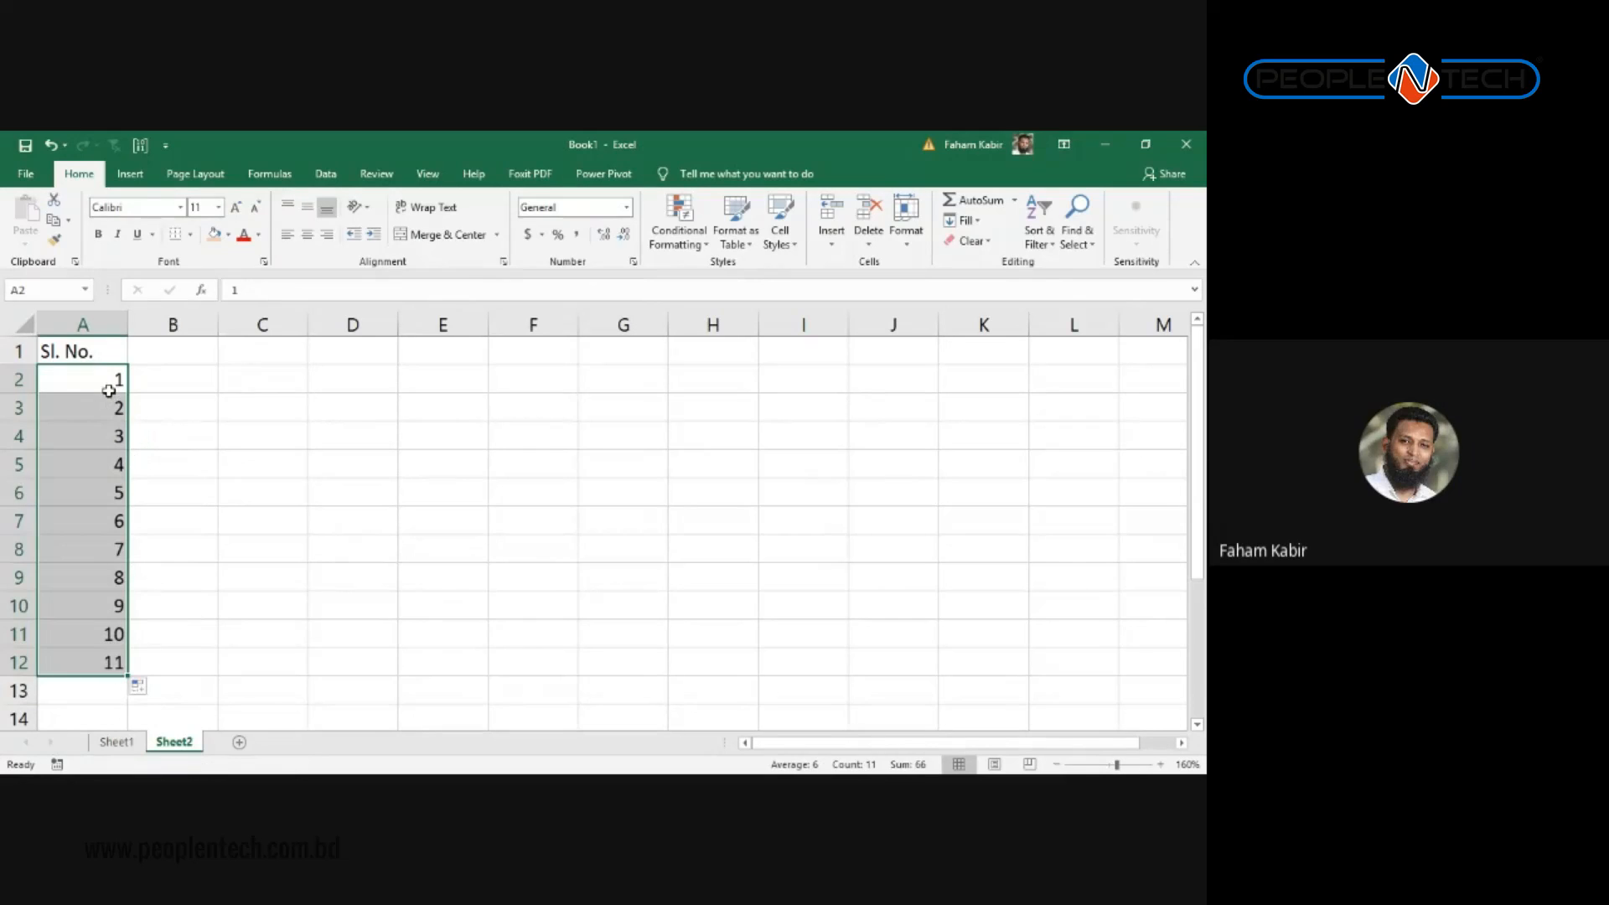
left_click(109, 385)
Step: Select pairs of consecutive numbers in the series to show the step pattern
left_click(114, 437)
left_click(118, 488)
left_click_drag(118, 487, 118, 516)
left_click_drag(102, 387, 108, 464)
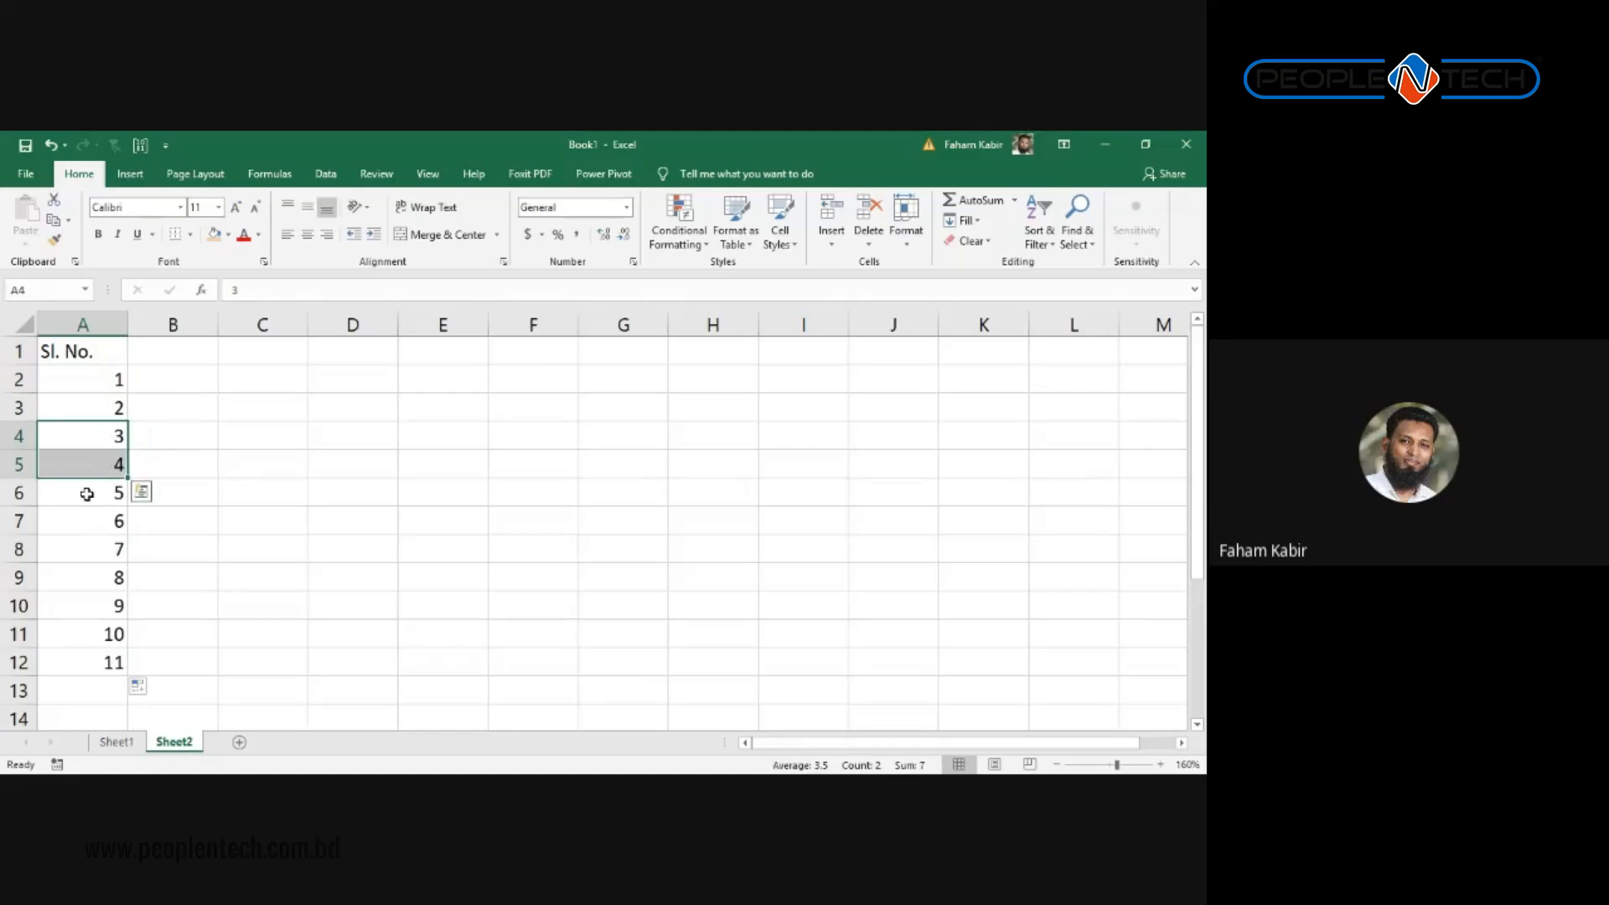
Step: Enter the headings Name, Bangla, English and Math across B1:E1
left_click(135, 353)
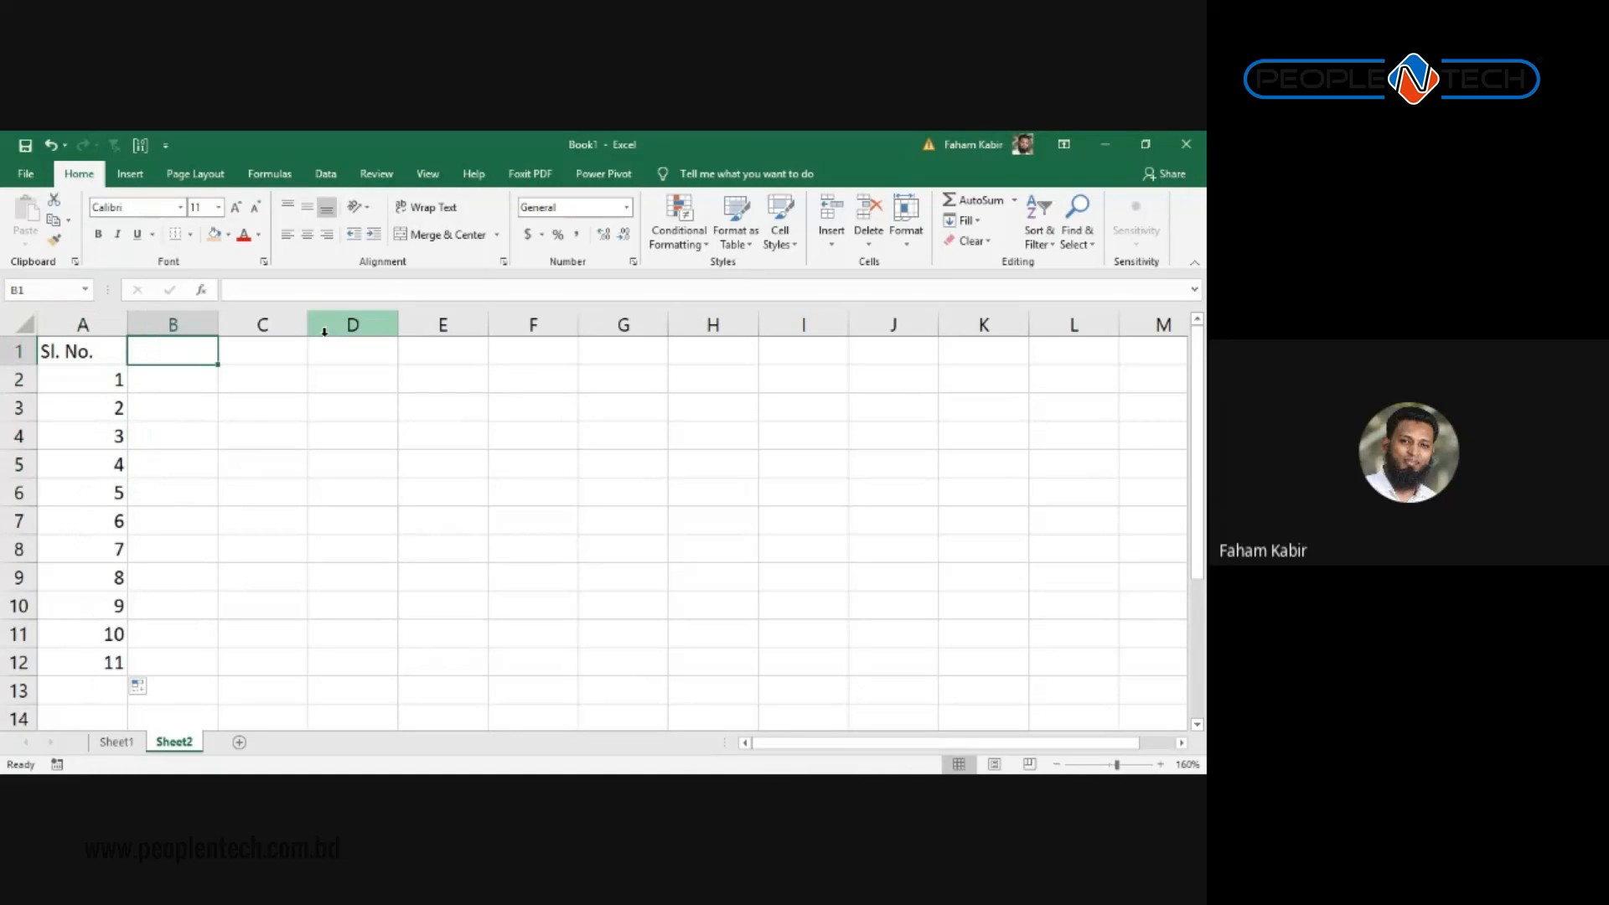
type("Name")
key("Tab")
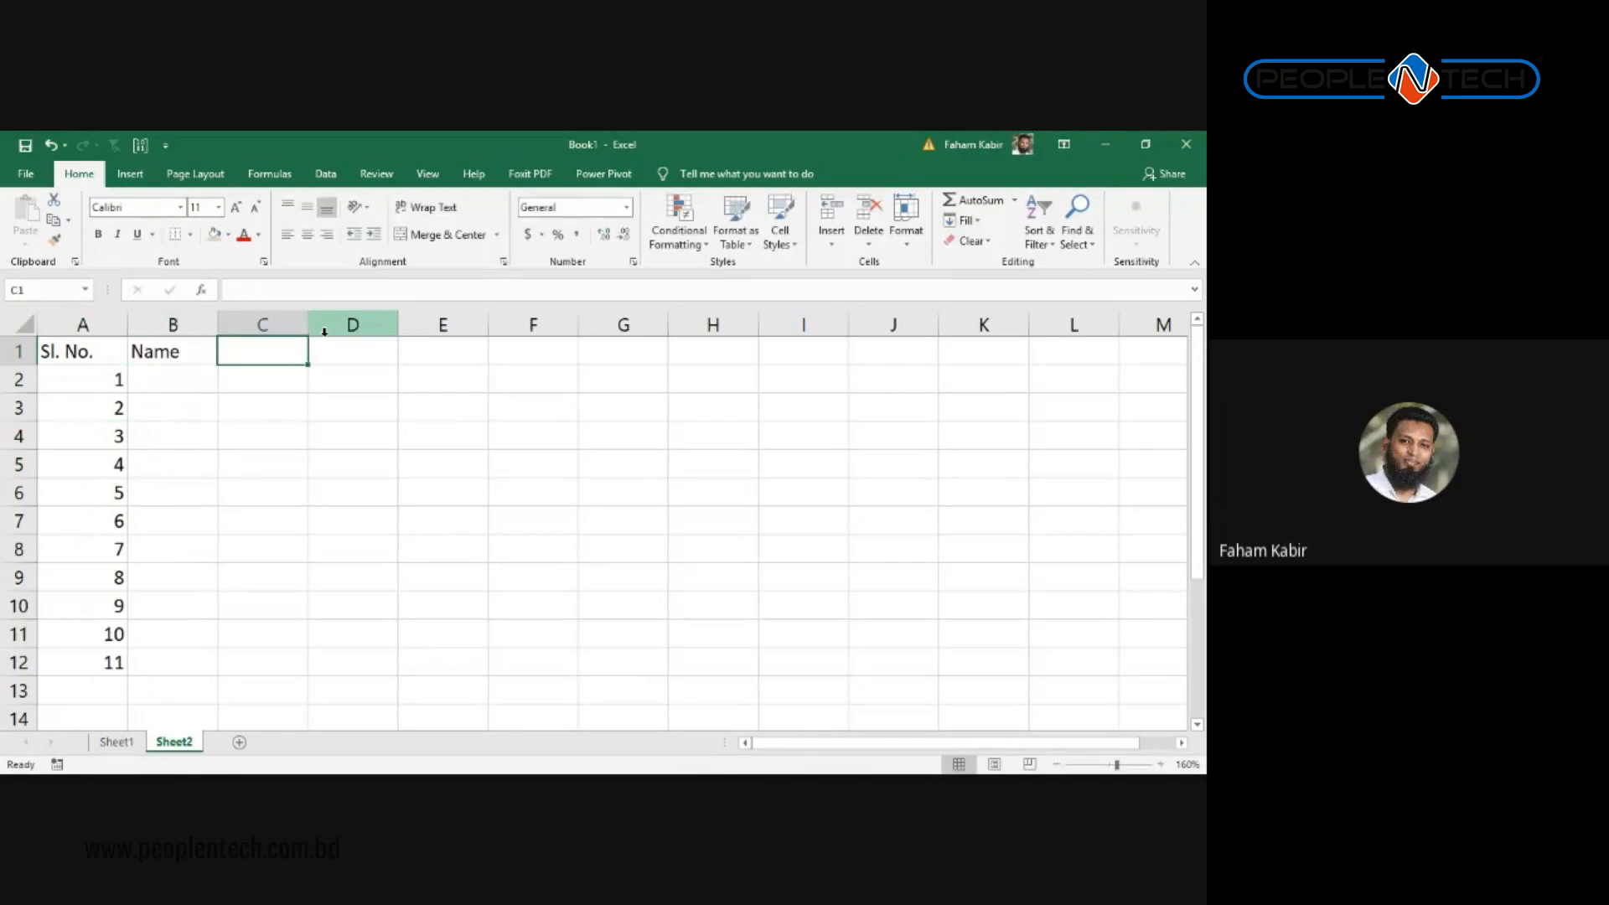
type("Ban")
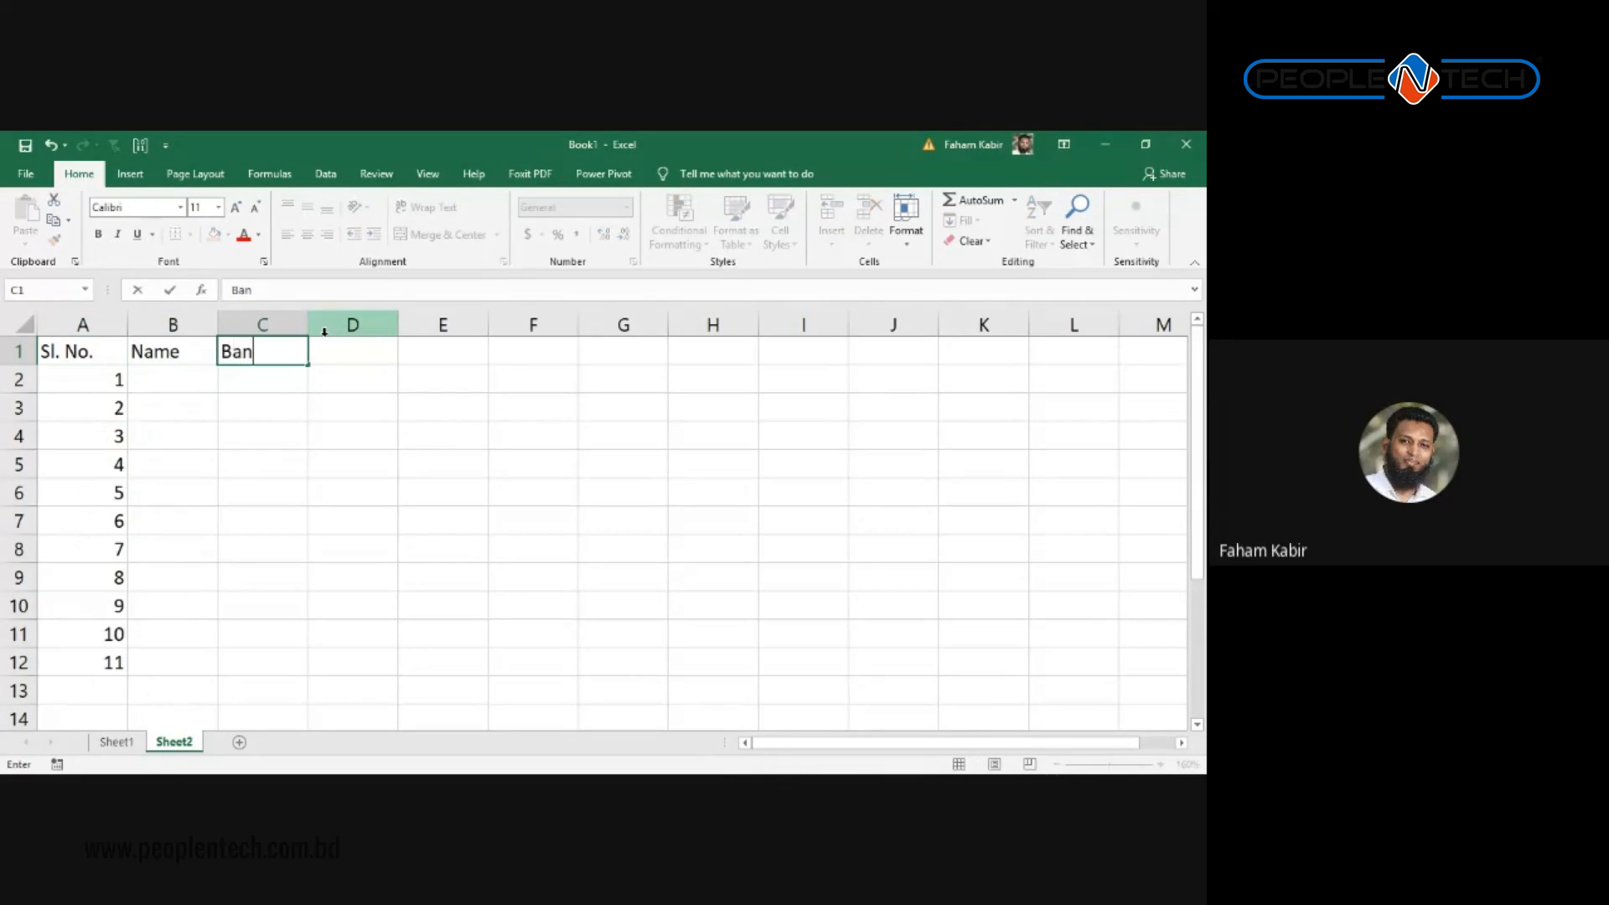
type("gla")
key("Tab")
type("English")
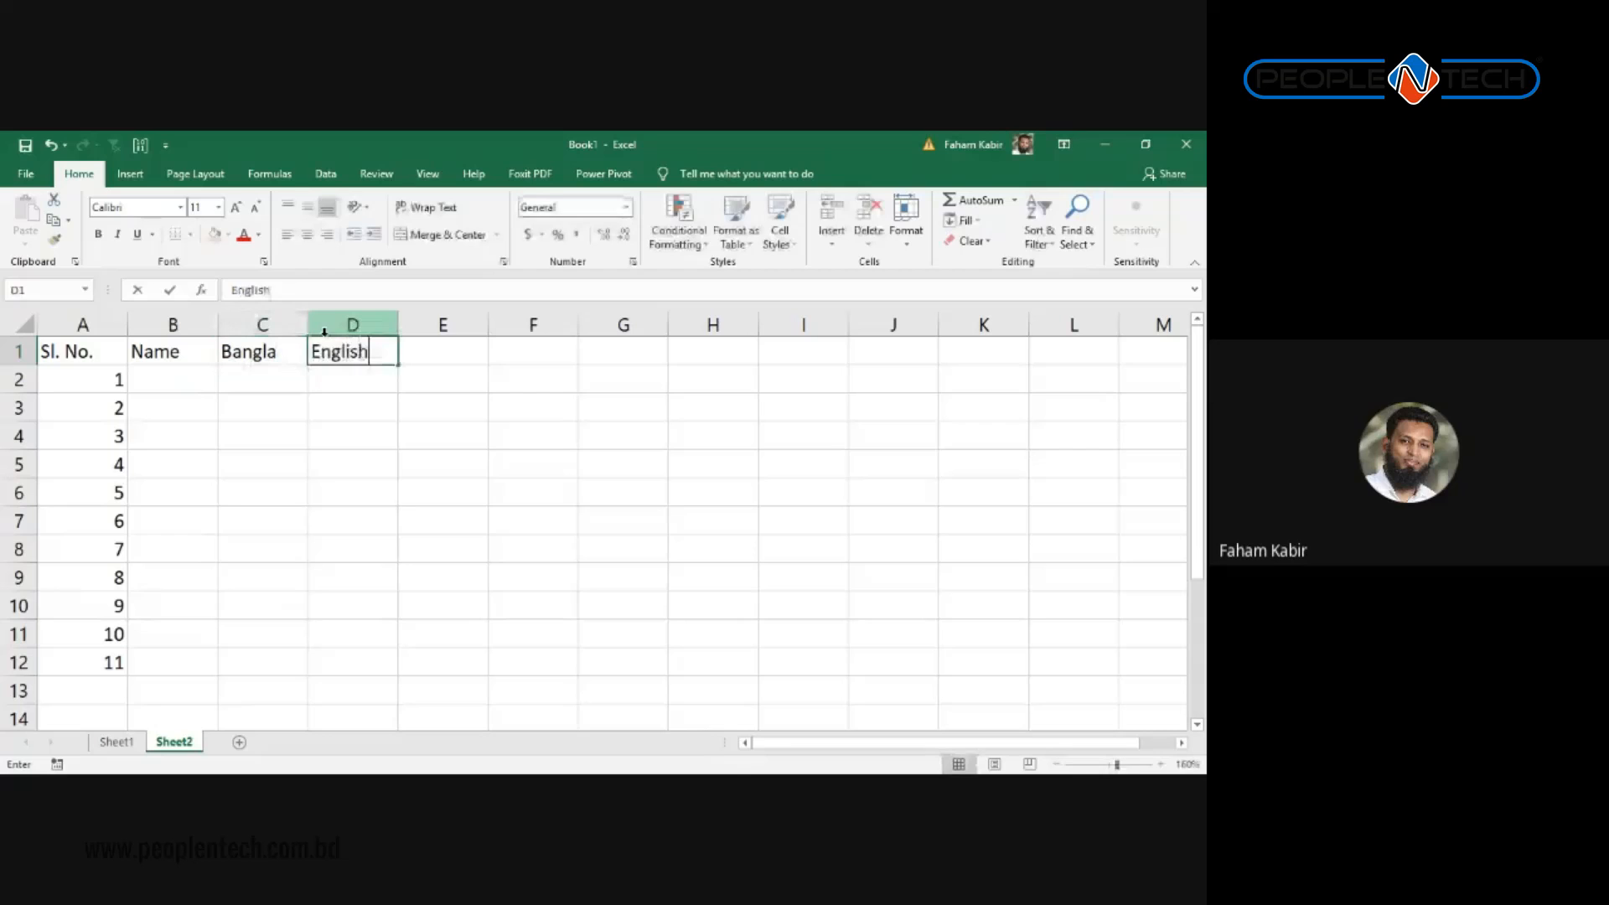
key("Tab")
type("Math")
key("Return")
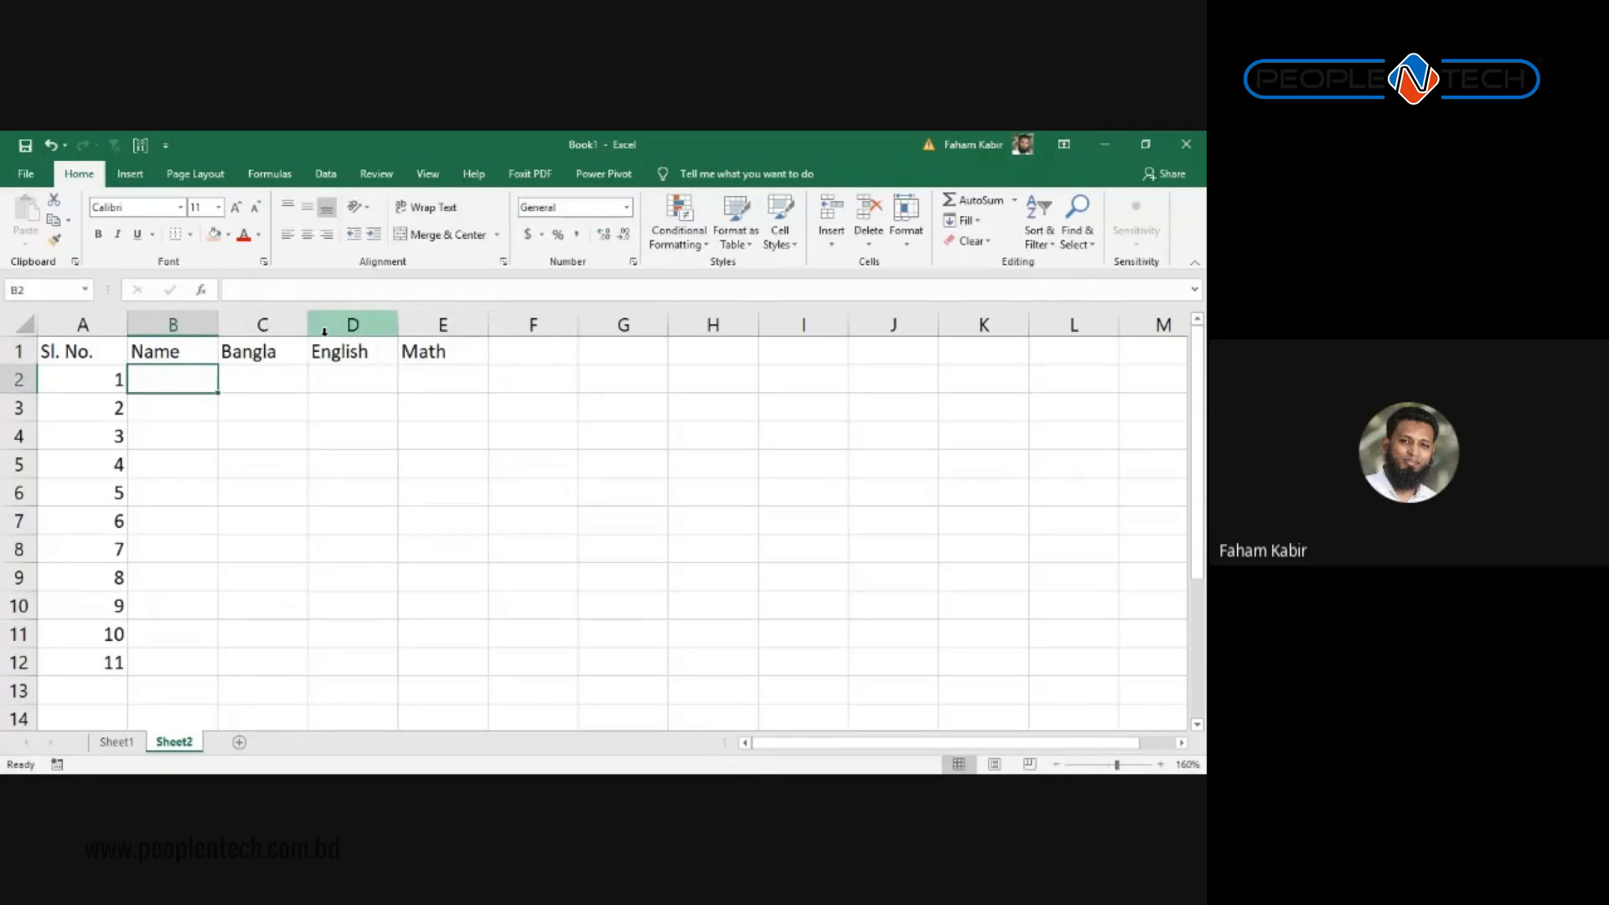
Step: Widen the Name column and fill Full Name 1 through Full Name 11 down B2:B12
left_click_drag(218, 326, 302, 326)
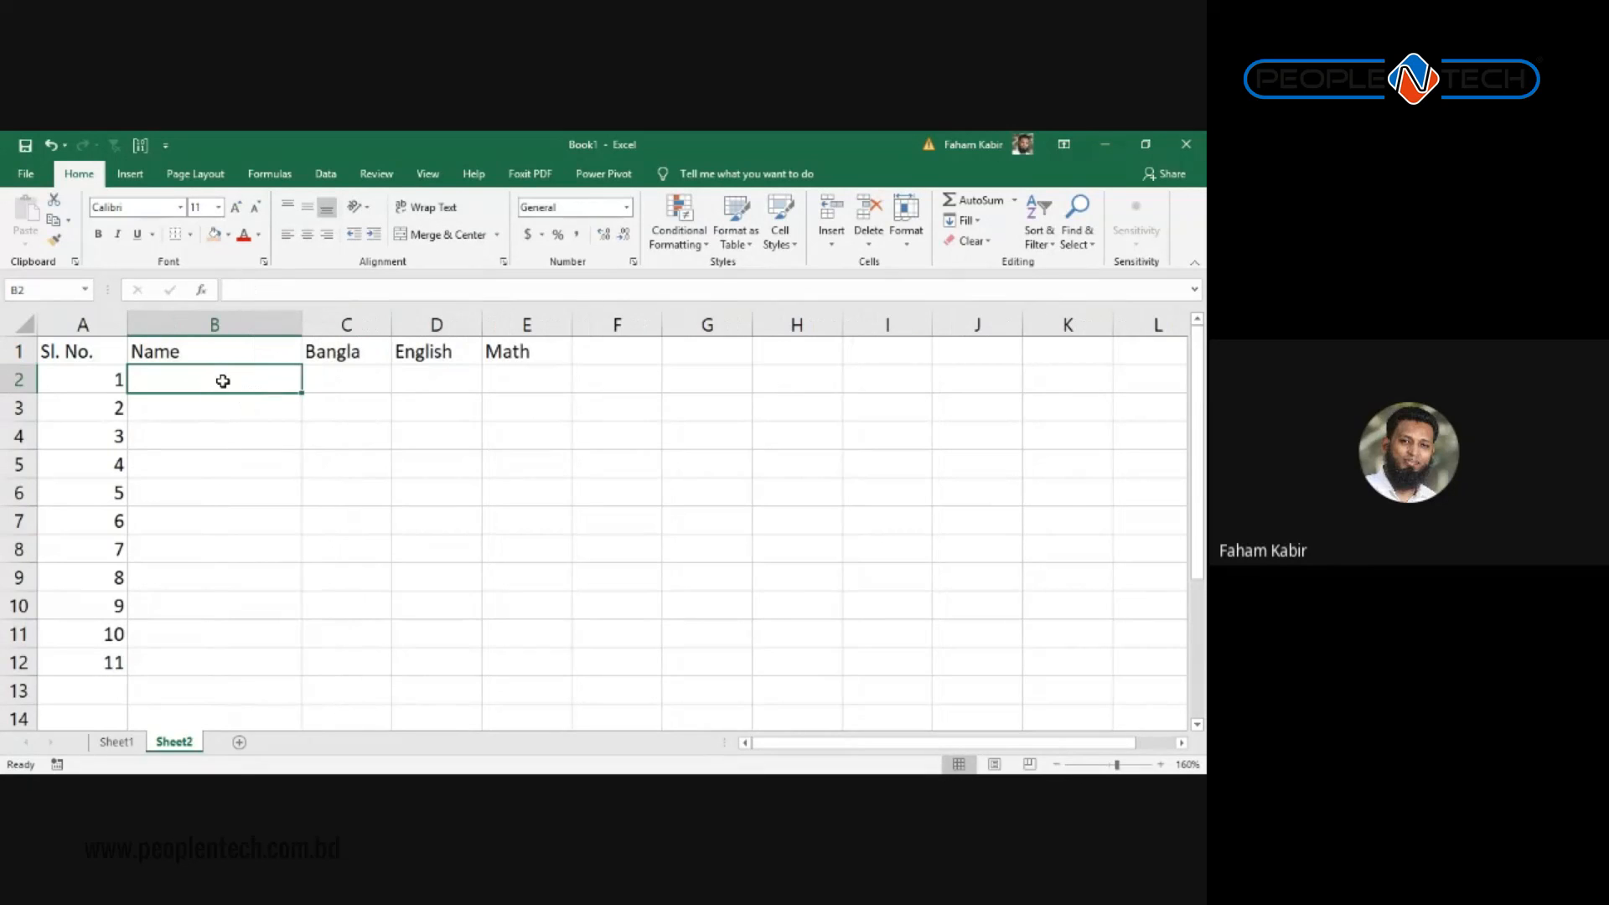
type("Fu")
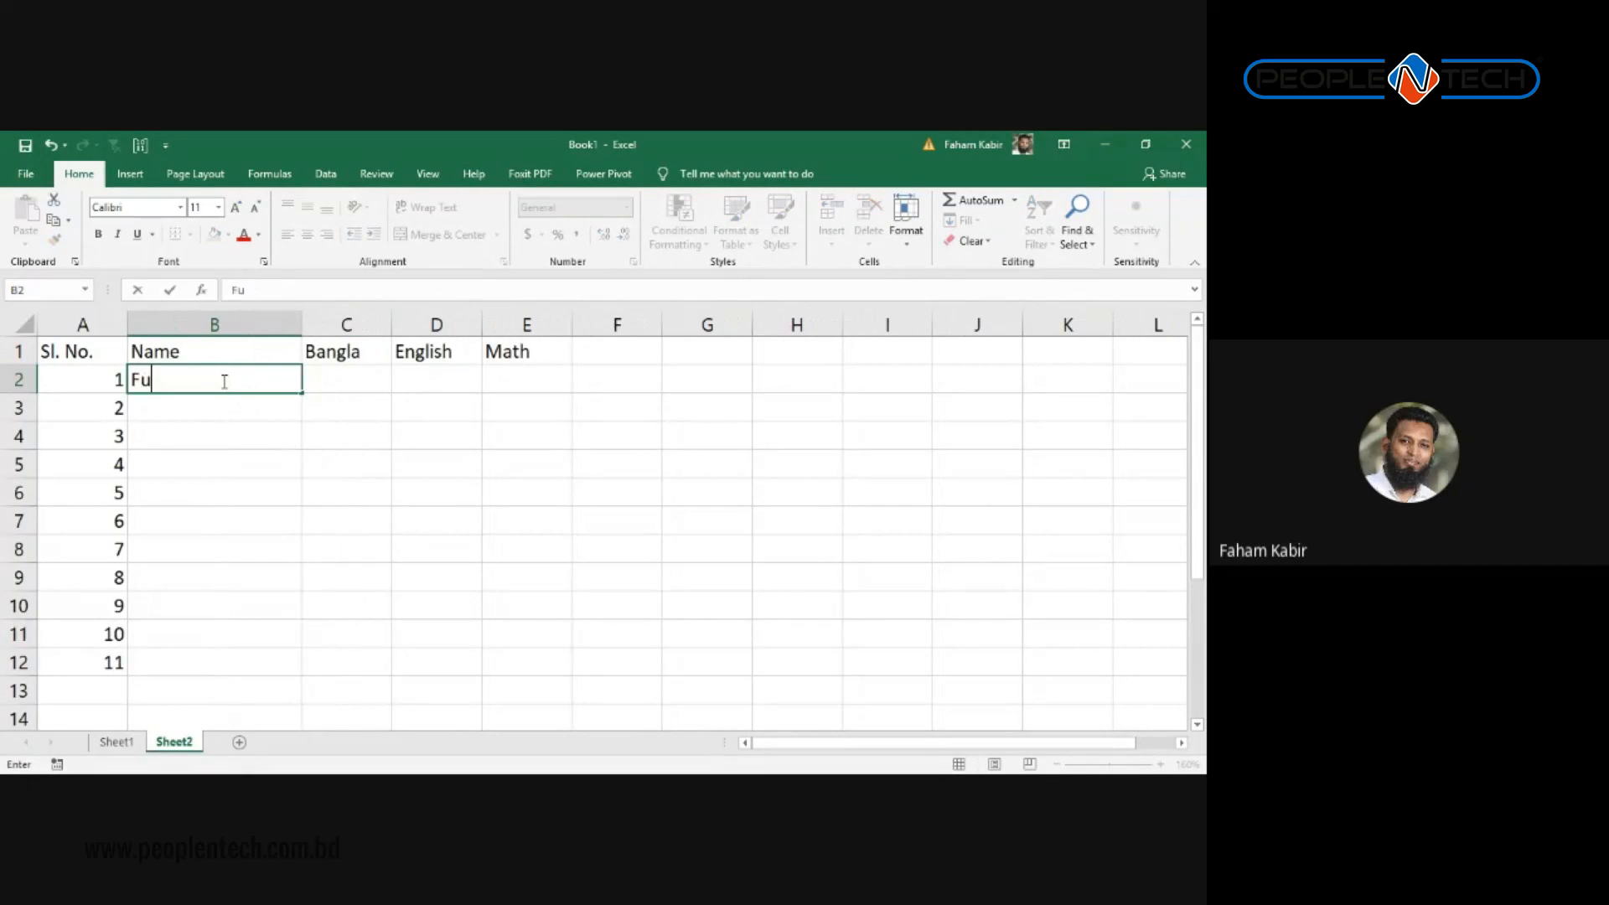
type("ll Name 1")
key("Return")
left_click(222, 380)
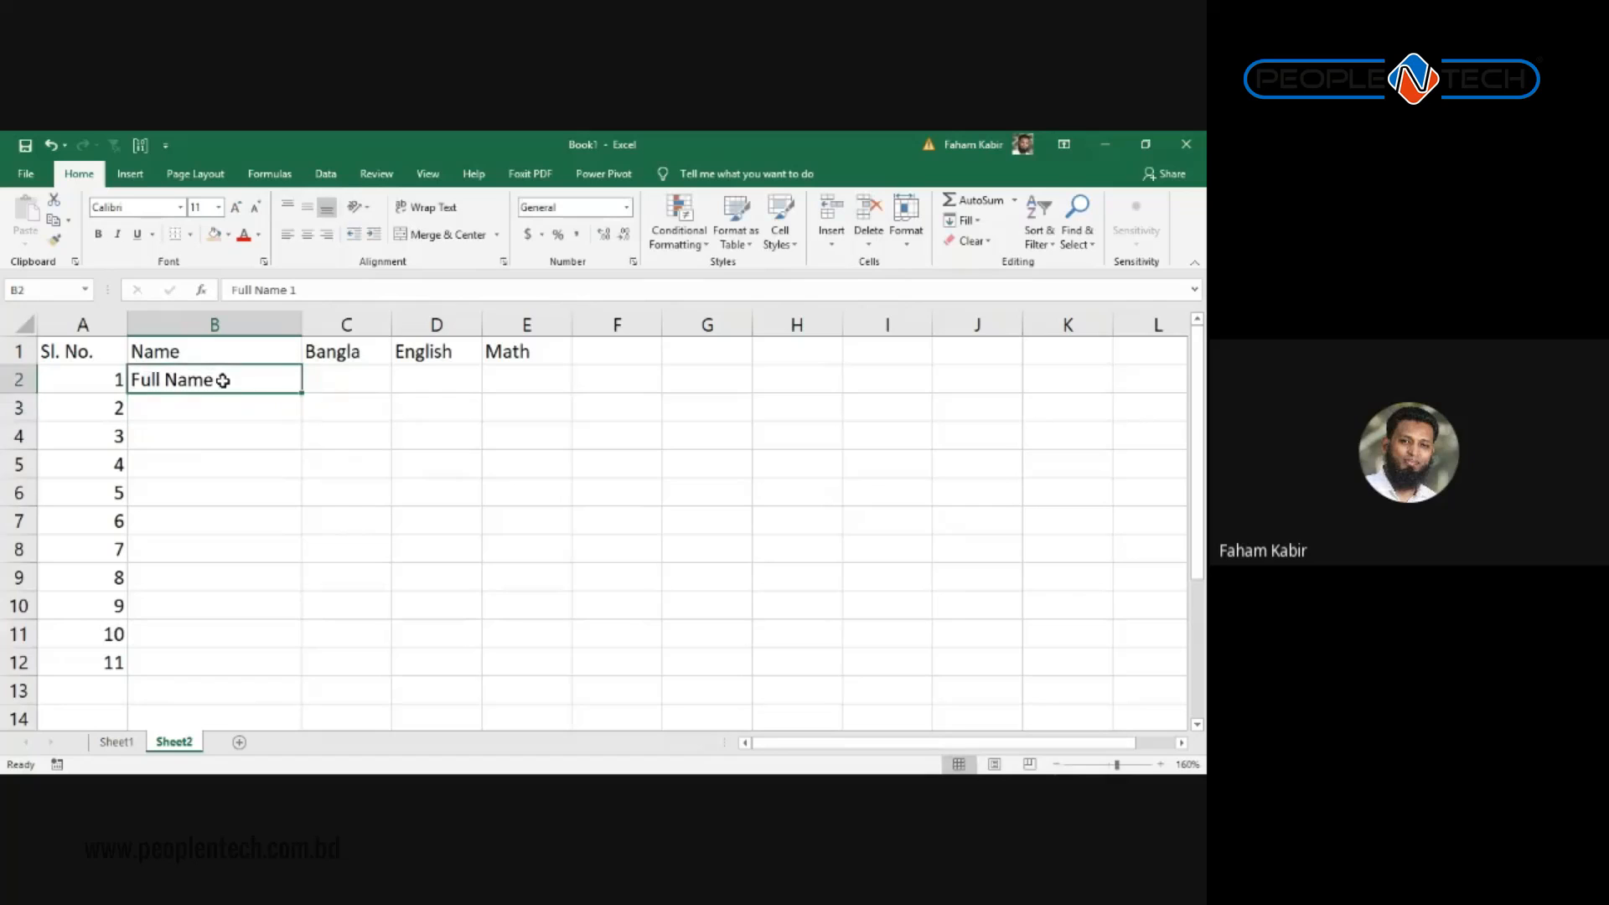
double_click(299, 396)
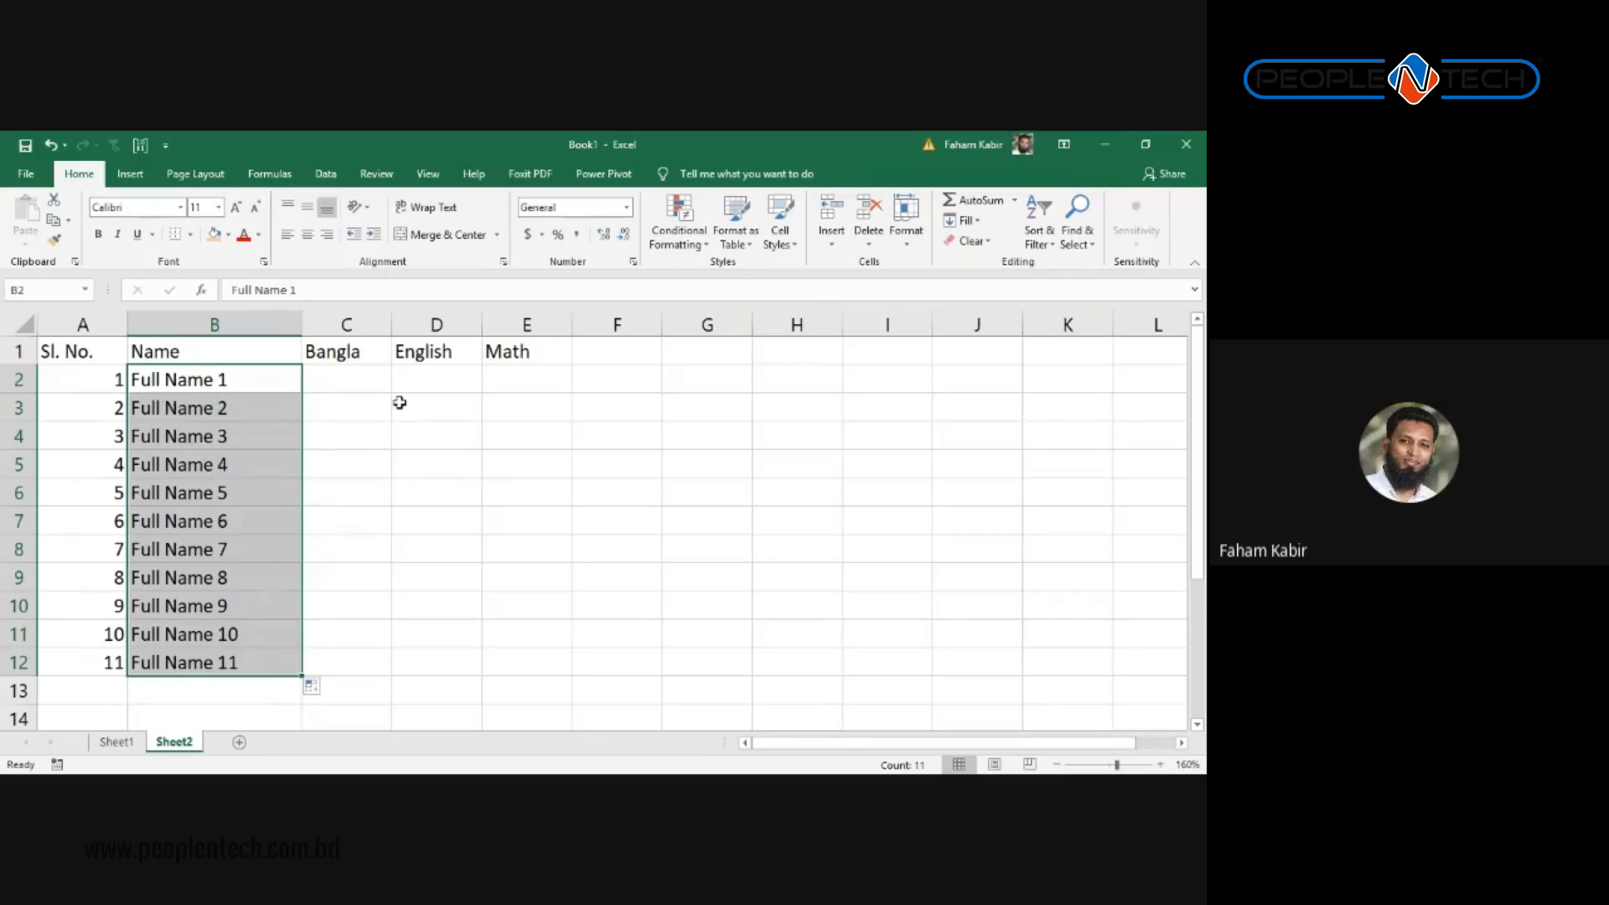
Step: Enter the first three Bangla marks, 55, 45 and 65, in C2:C4
left_click(373, 371)
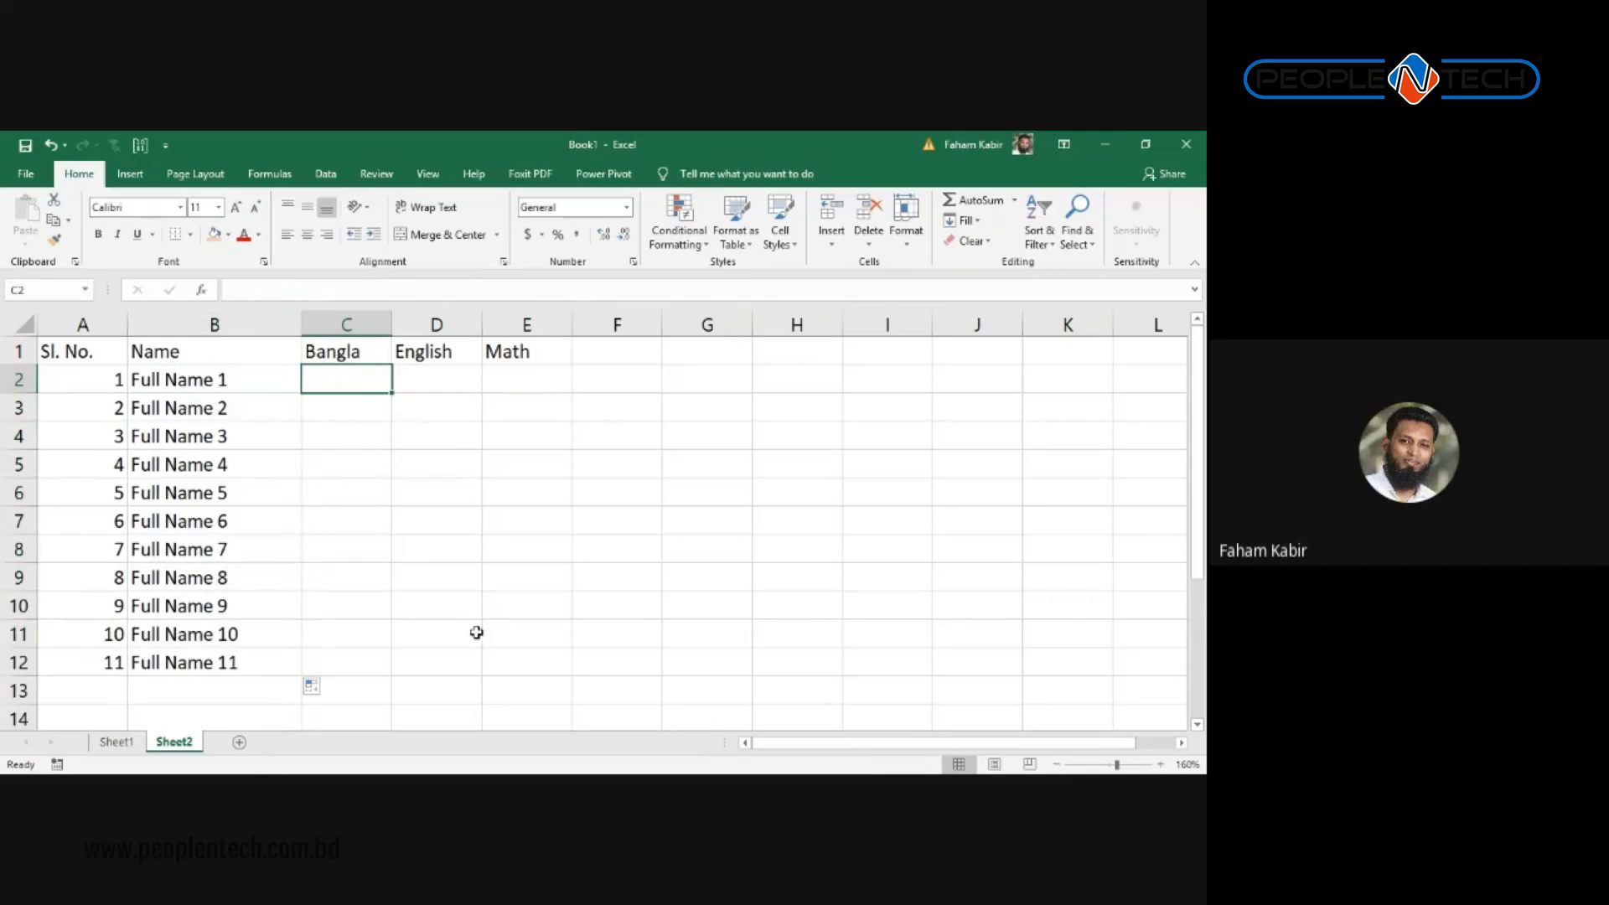
left_click(540, 633)
left_click_drag(329, 378, 533, 662)
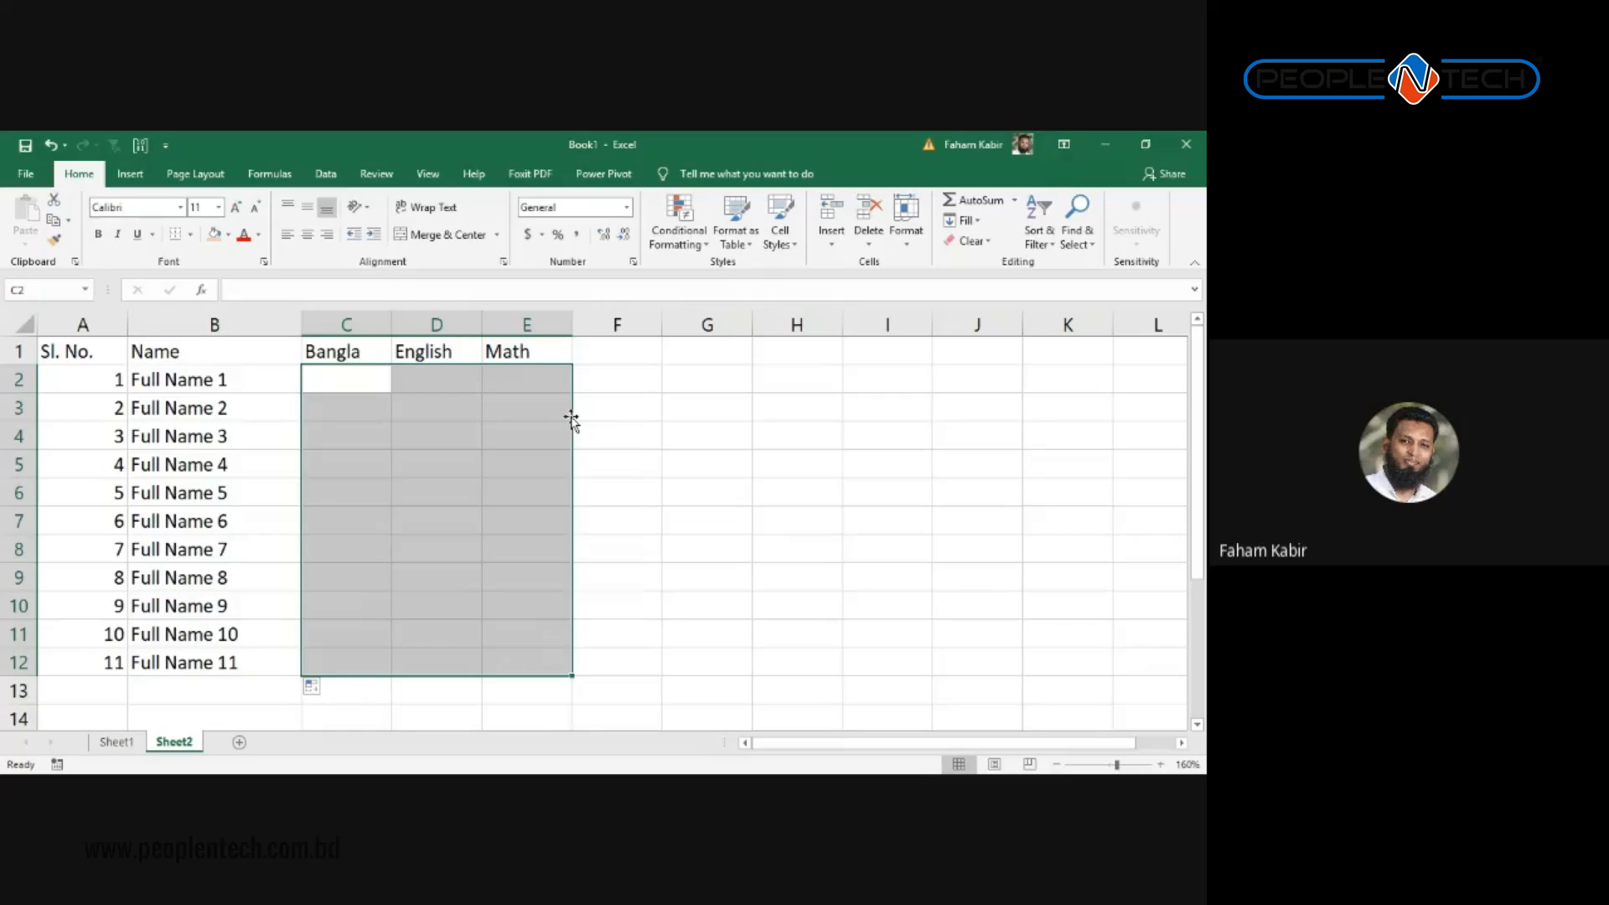
left_click(354, 387)
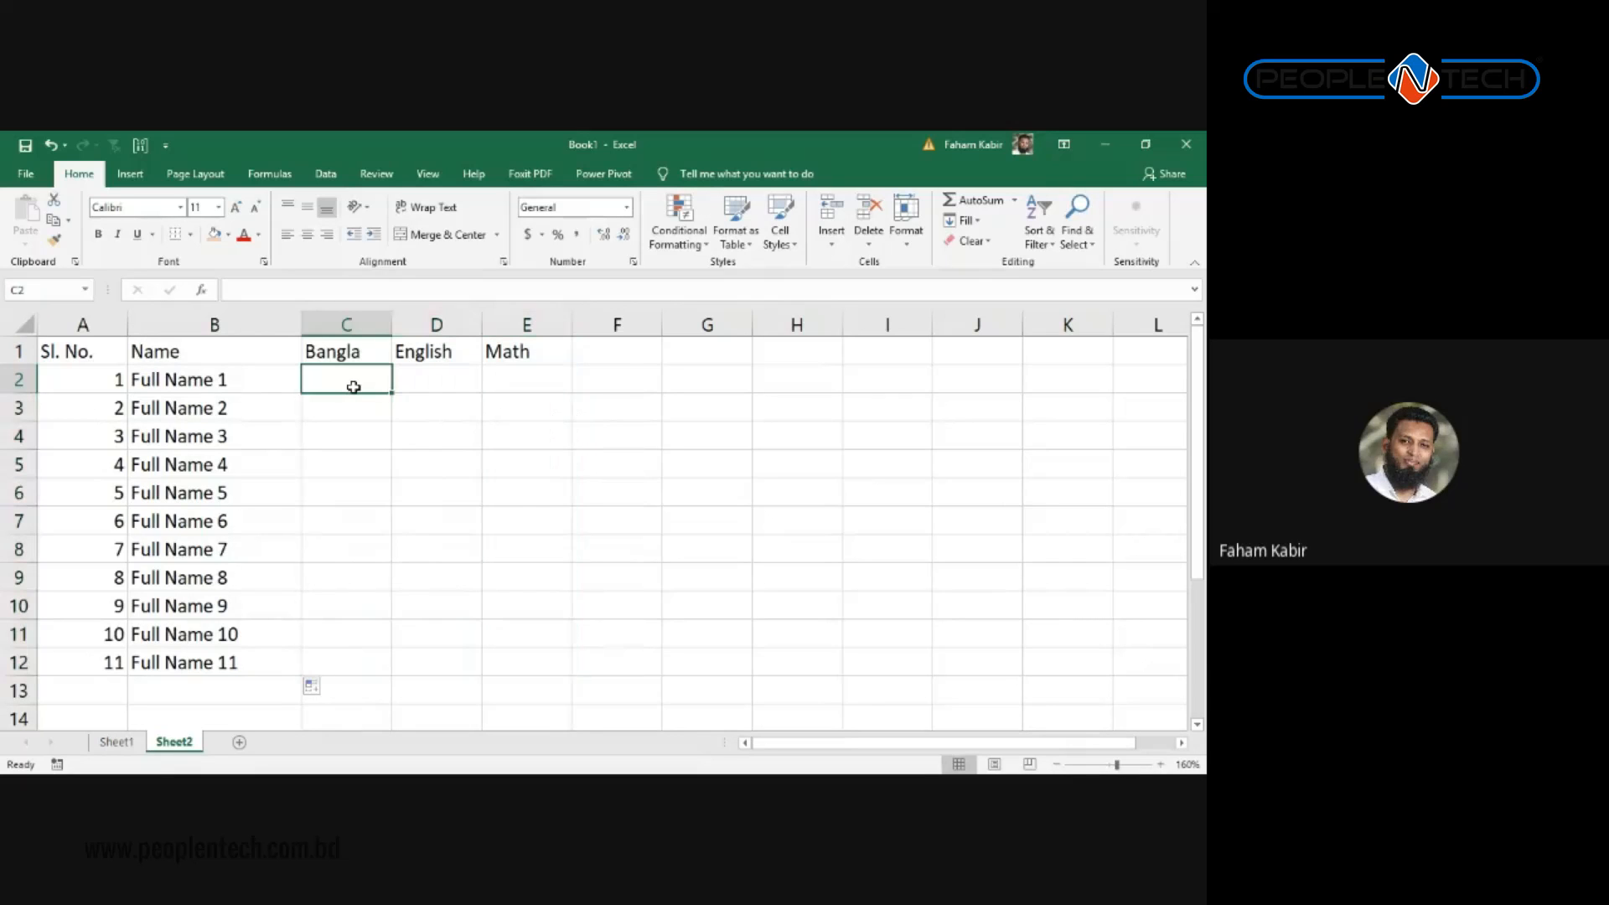
type("500")
key("BackSpace")
type("55")
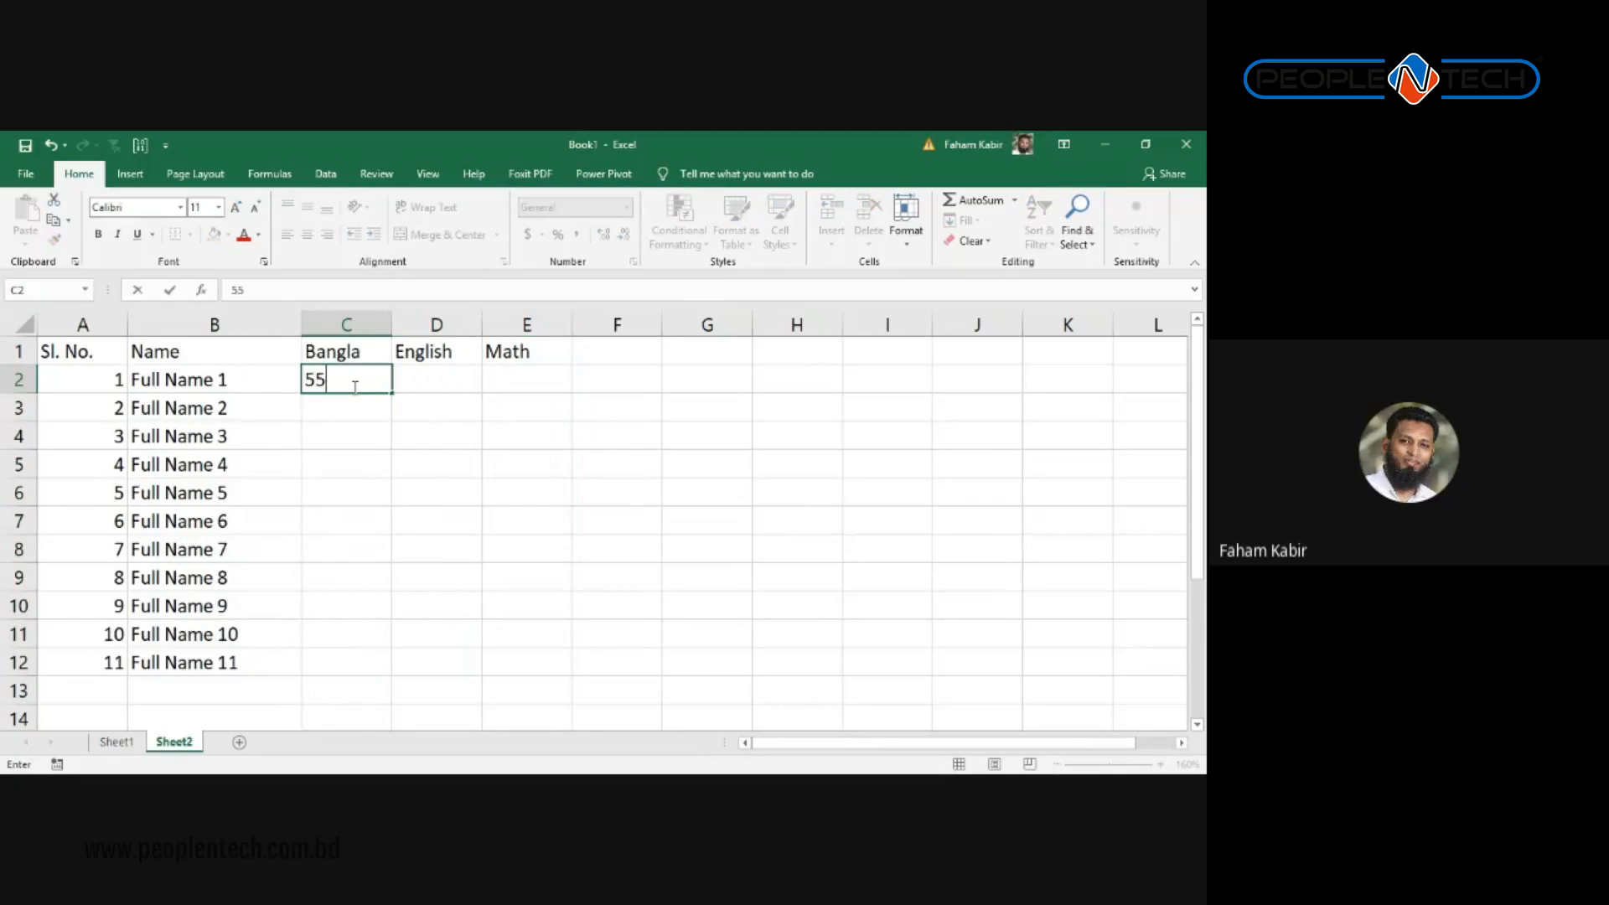
key("Return")
type("44")
key("Return")
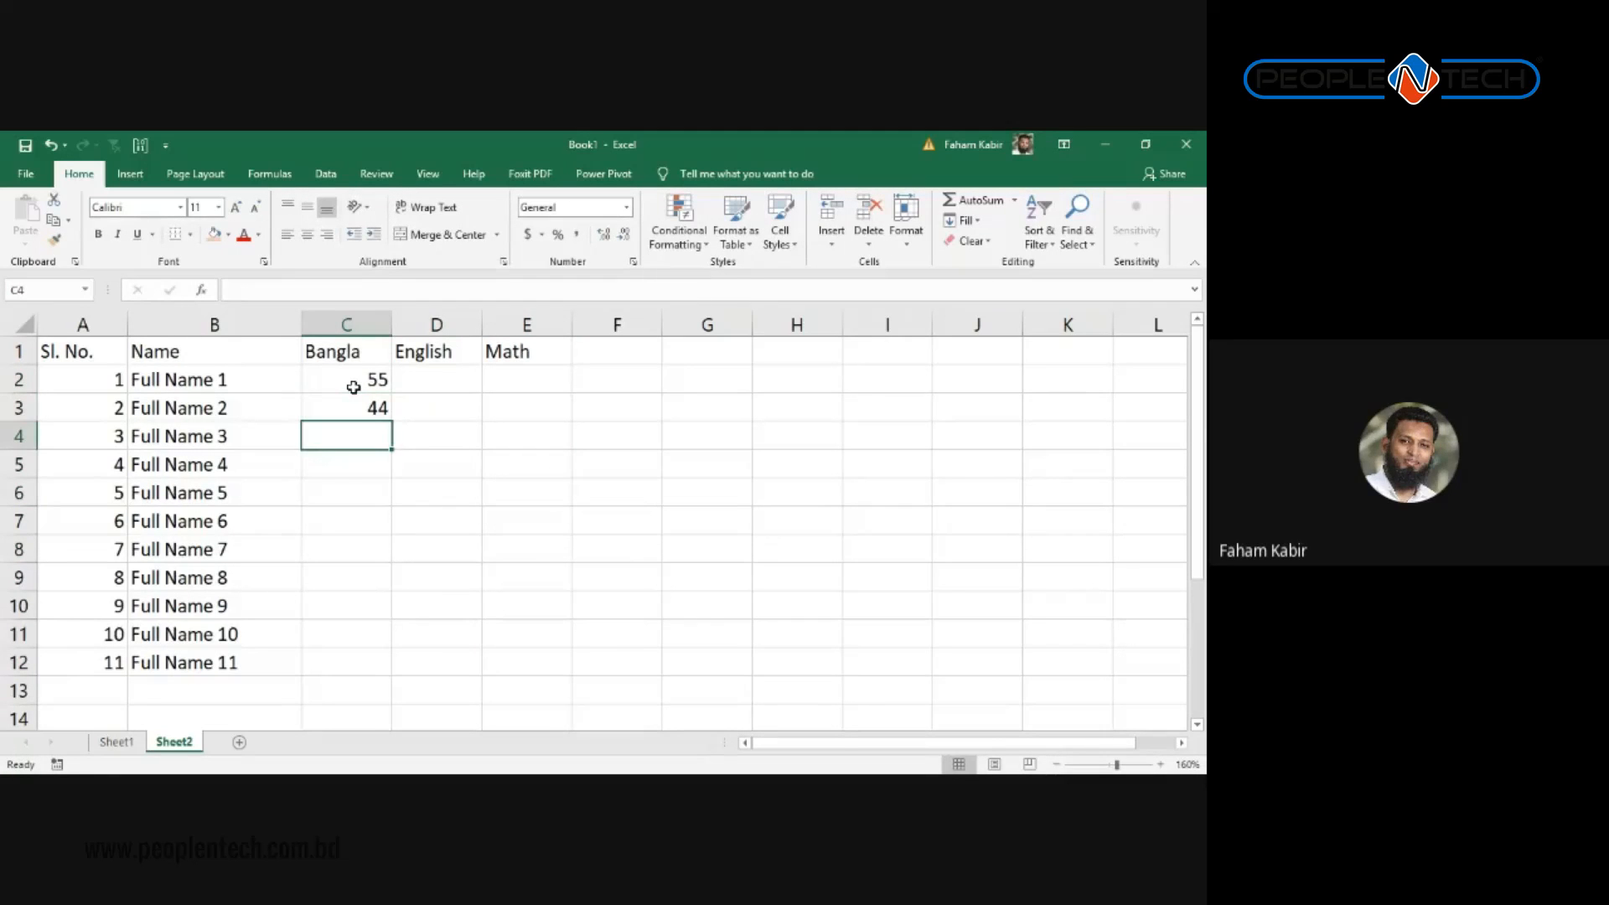
key("Up")
type("45")
key("Return")
type("65")
key("Up")
key("Up")
Step: Extend the Bangla marks series down to C12, rising to 100, and copy C2:C12
key("shift+Down")
key("shift+Down")
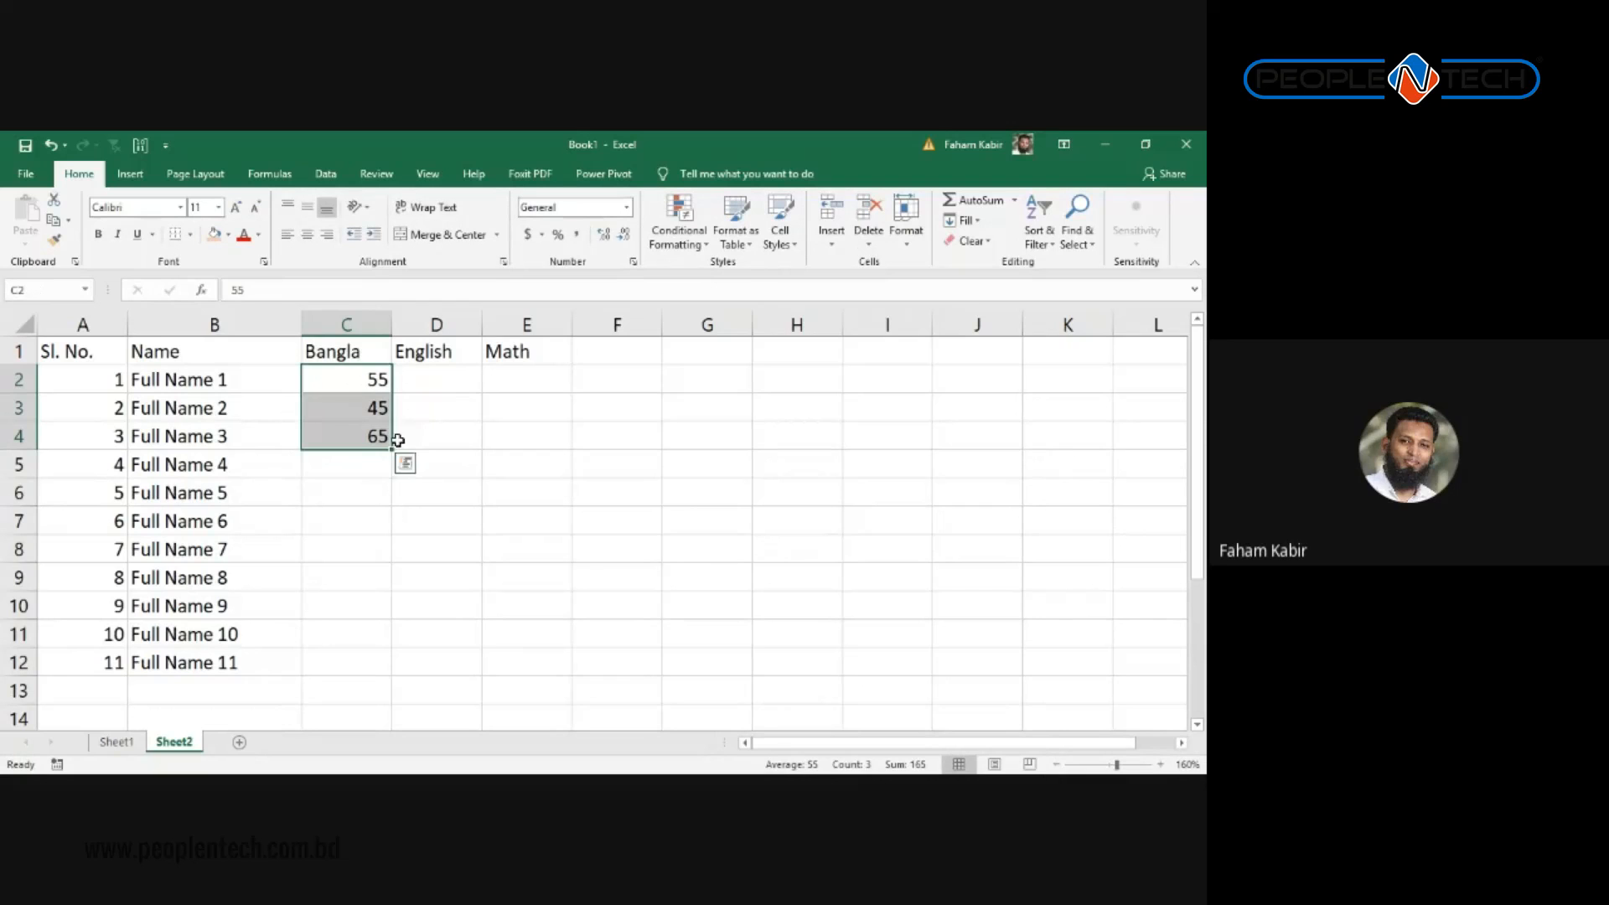
left_click_drag(335, 388, 405, 668)
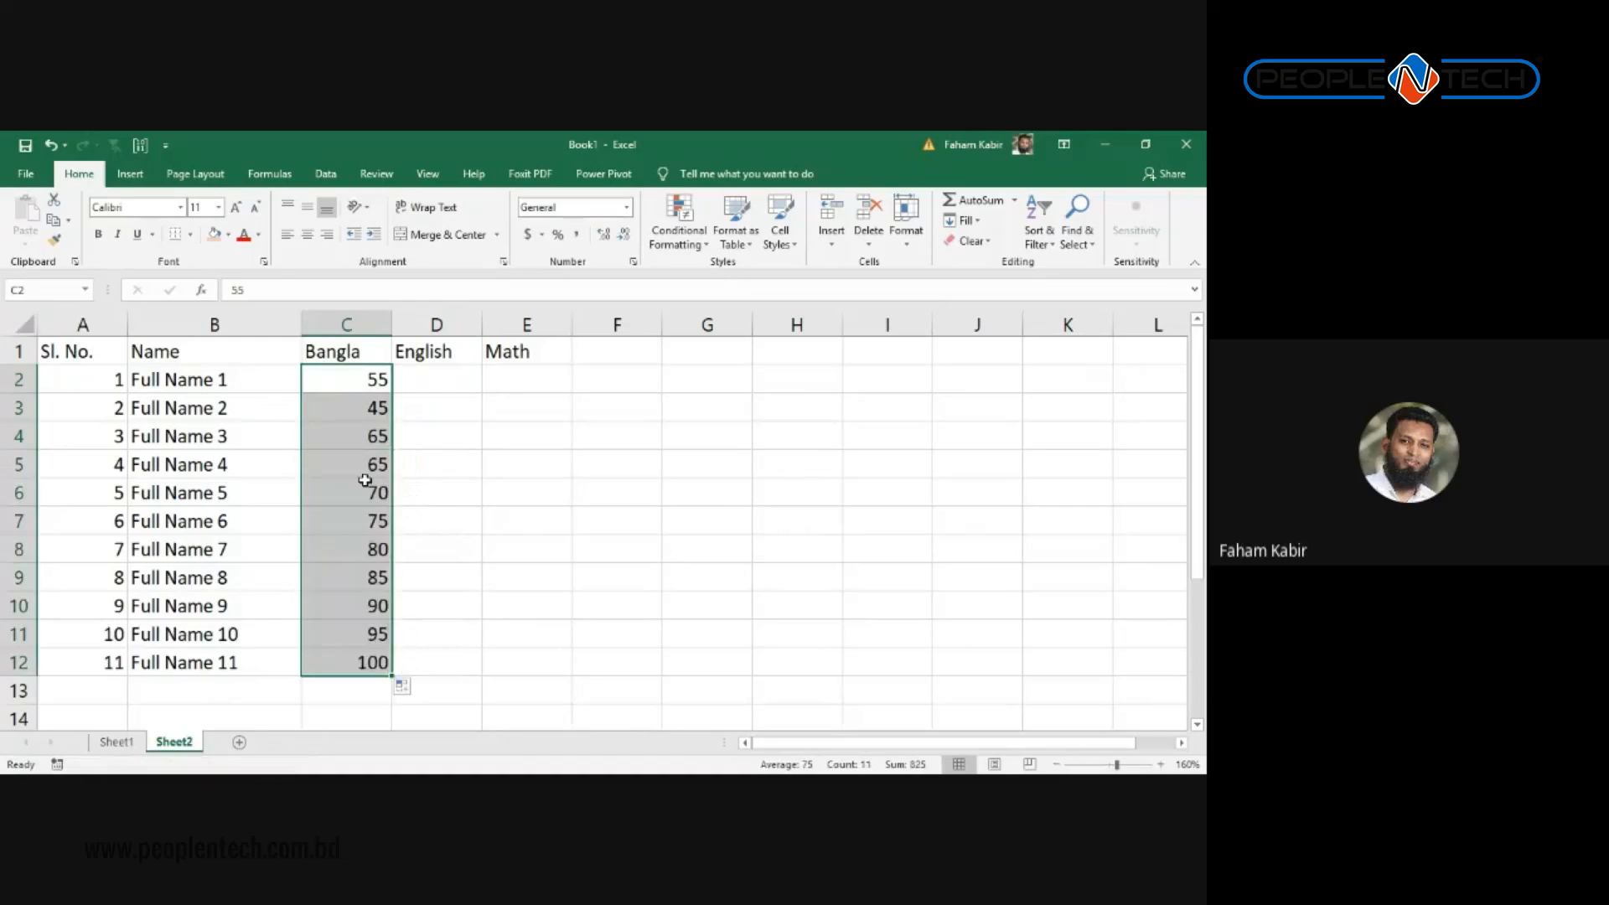
left_click(366, 479)
left_click(370, 549)
mouse_move(352, 370)
left_mouse_down()
mouse_move(365, 634)
mouse_move(327, 379)
left_mouse_up()
left_click(361, 606)
left_click(361, 662)
key("ctrl+c")
left_click(461, 386)
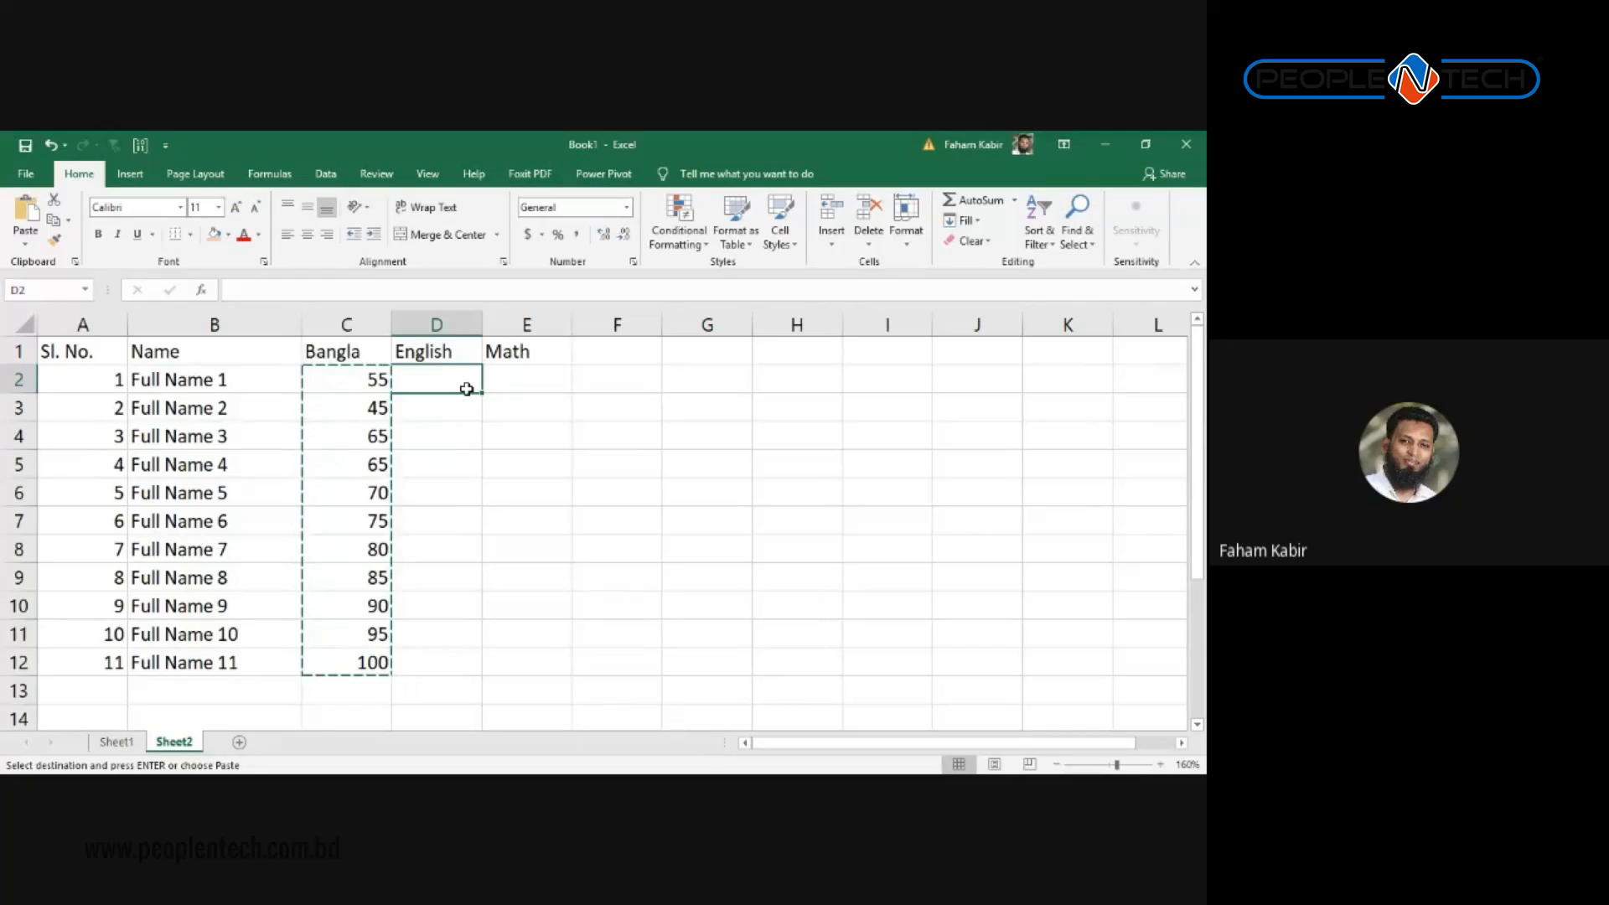
Step: Enter English marks 45, 70 and 45 at the top of column D and extend the series
type("45")
key("Return")
type("70")
key("Tab")
key("Return")
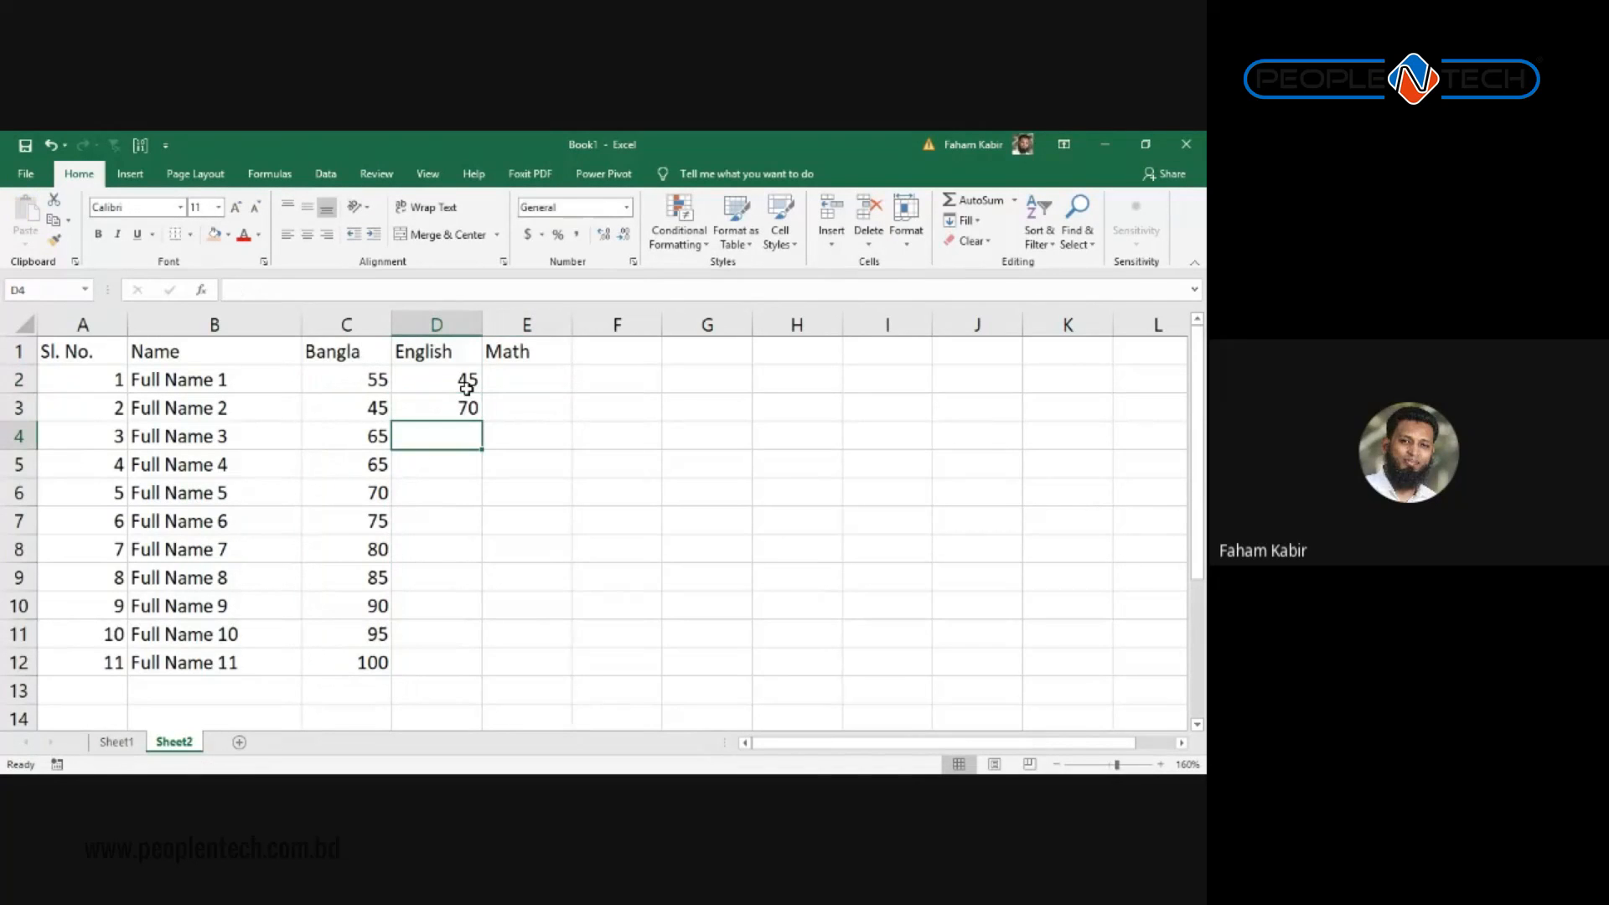
type("45")
key("Tab")
key("Up")
key("Up")
left_click(466, 386)
key("shift+Down")
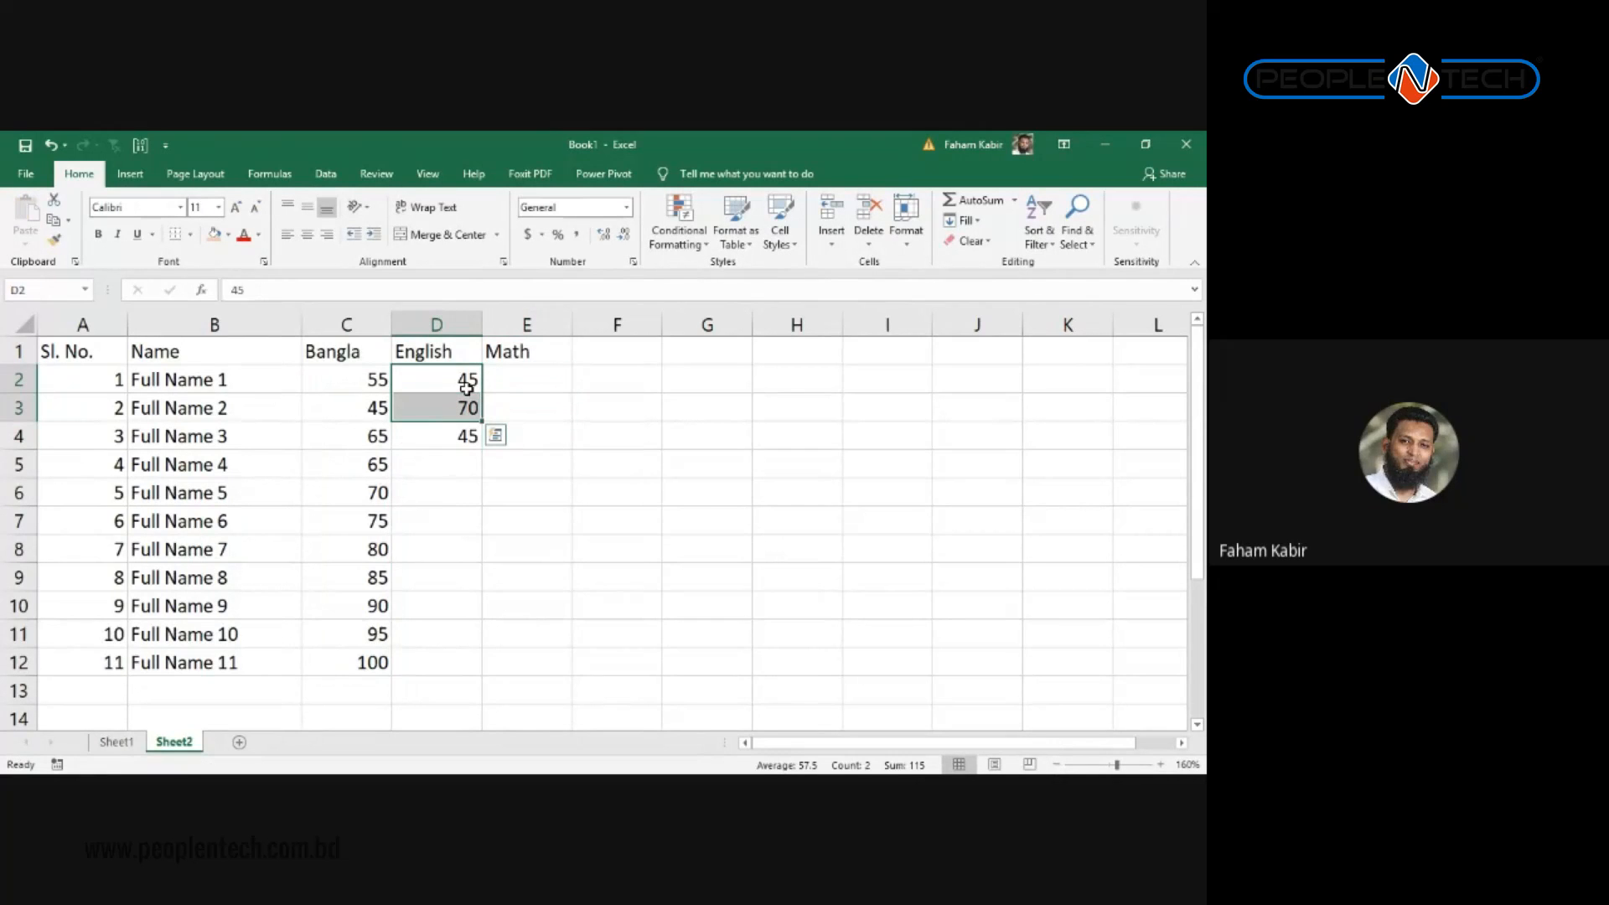
left_click_drag(481, 422, 475, 677)
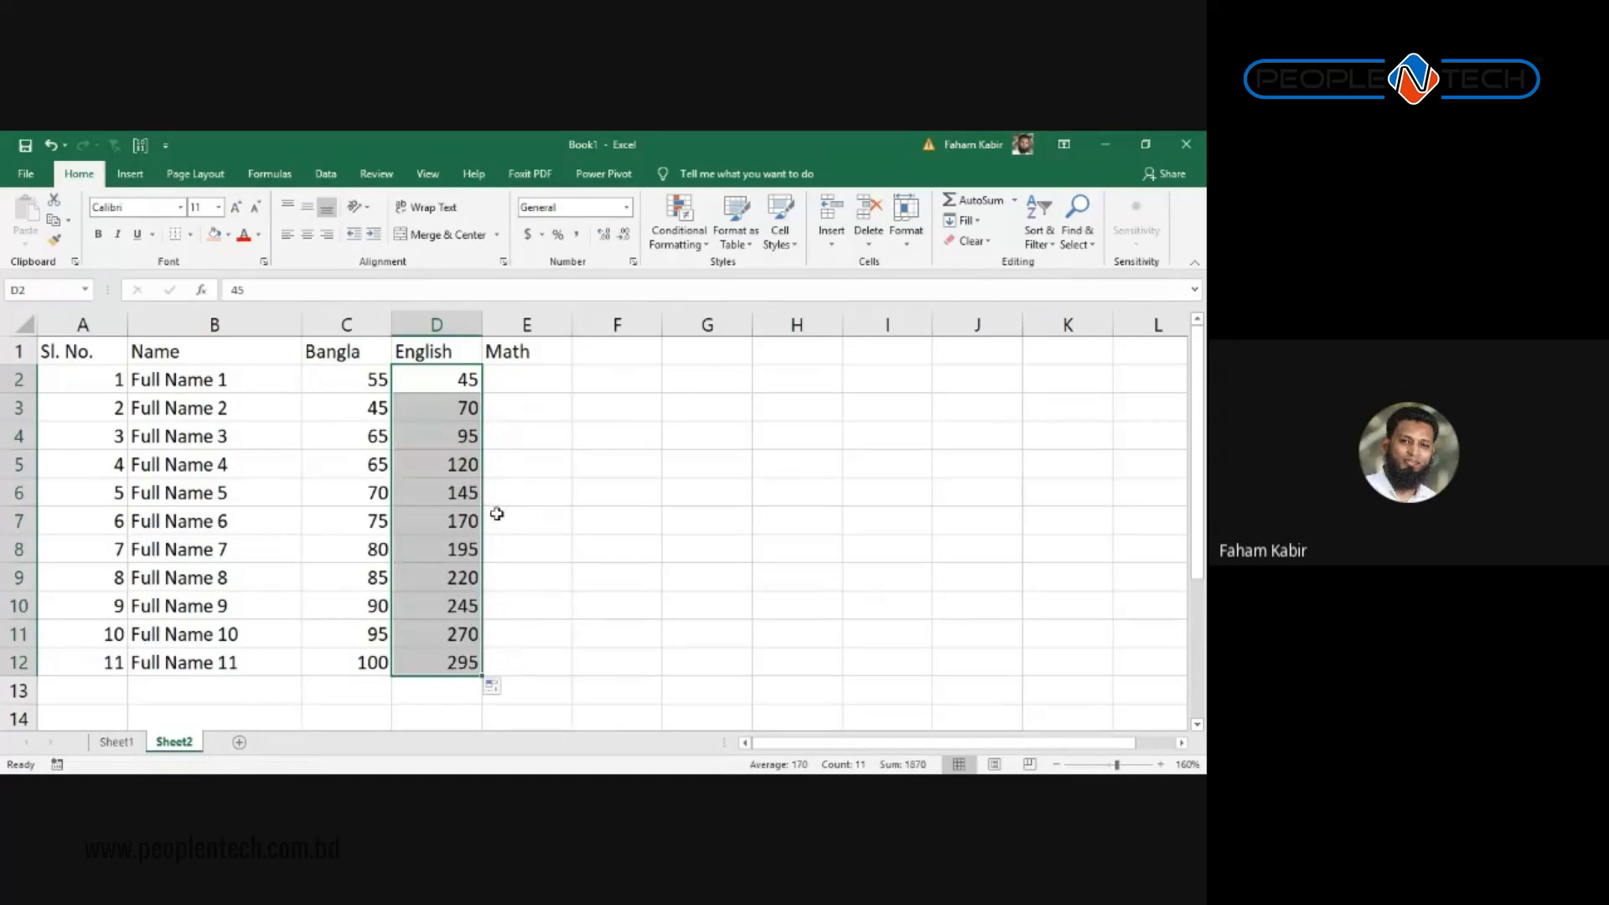
Step: Undo the oversized English values and enter 55 as the fourth English mark
left_click_drag(461, 465, 458, 679)
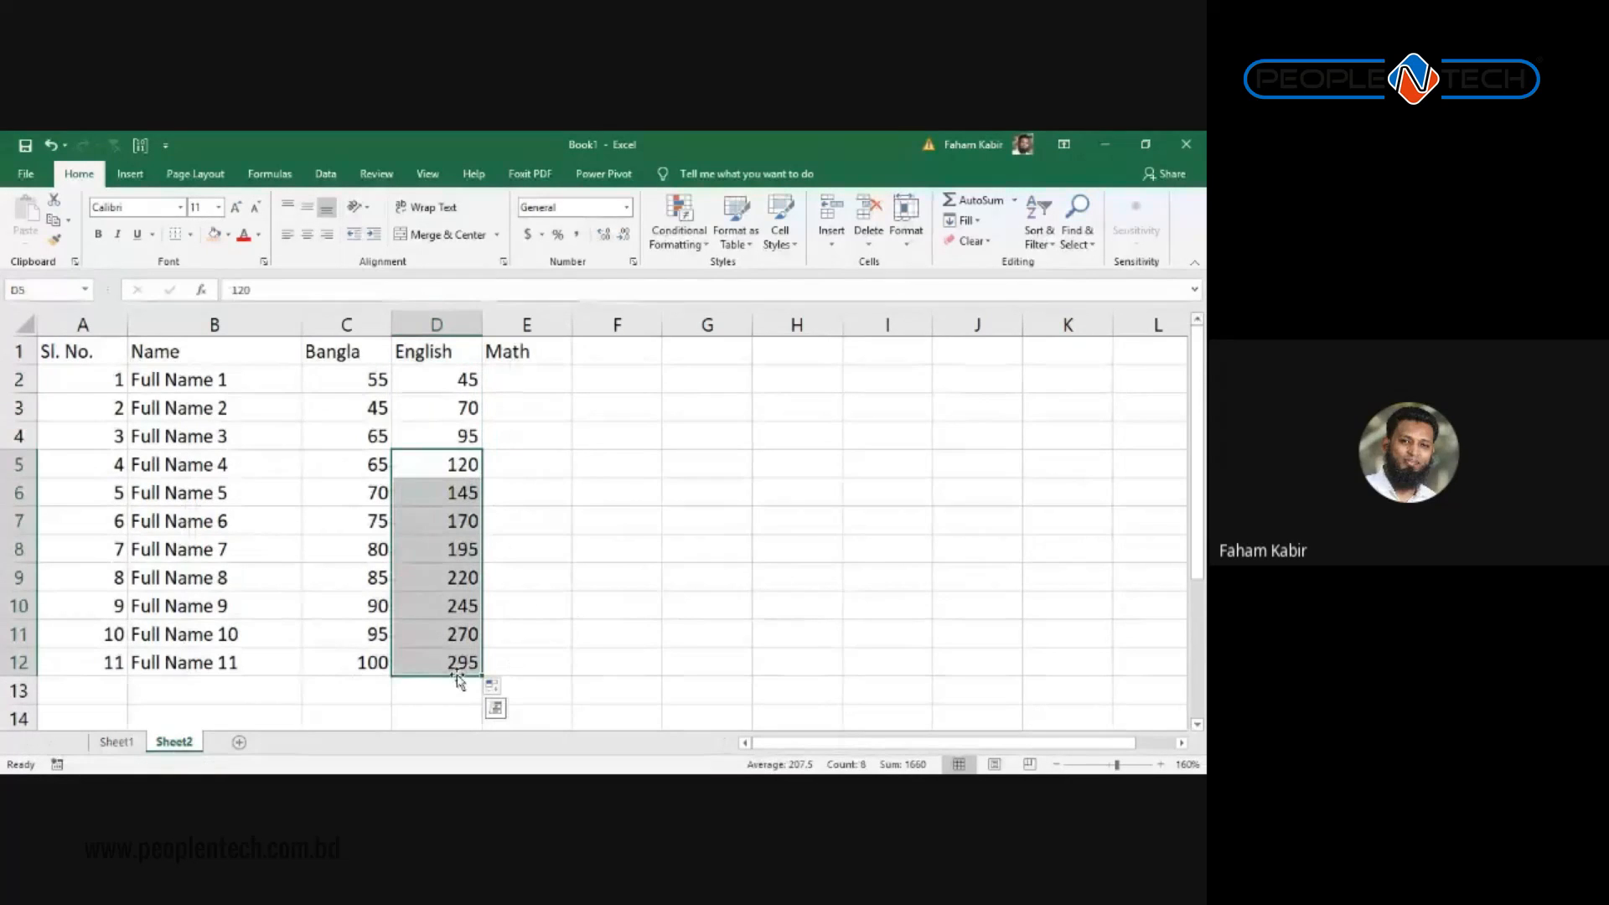
key("ctrl+z")
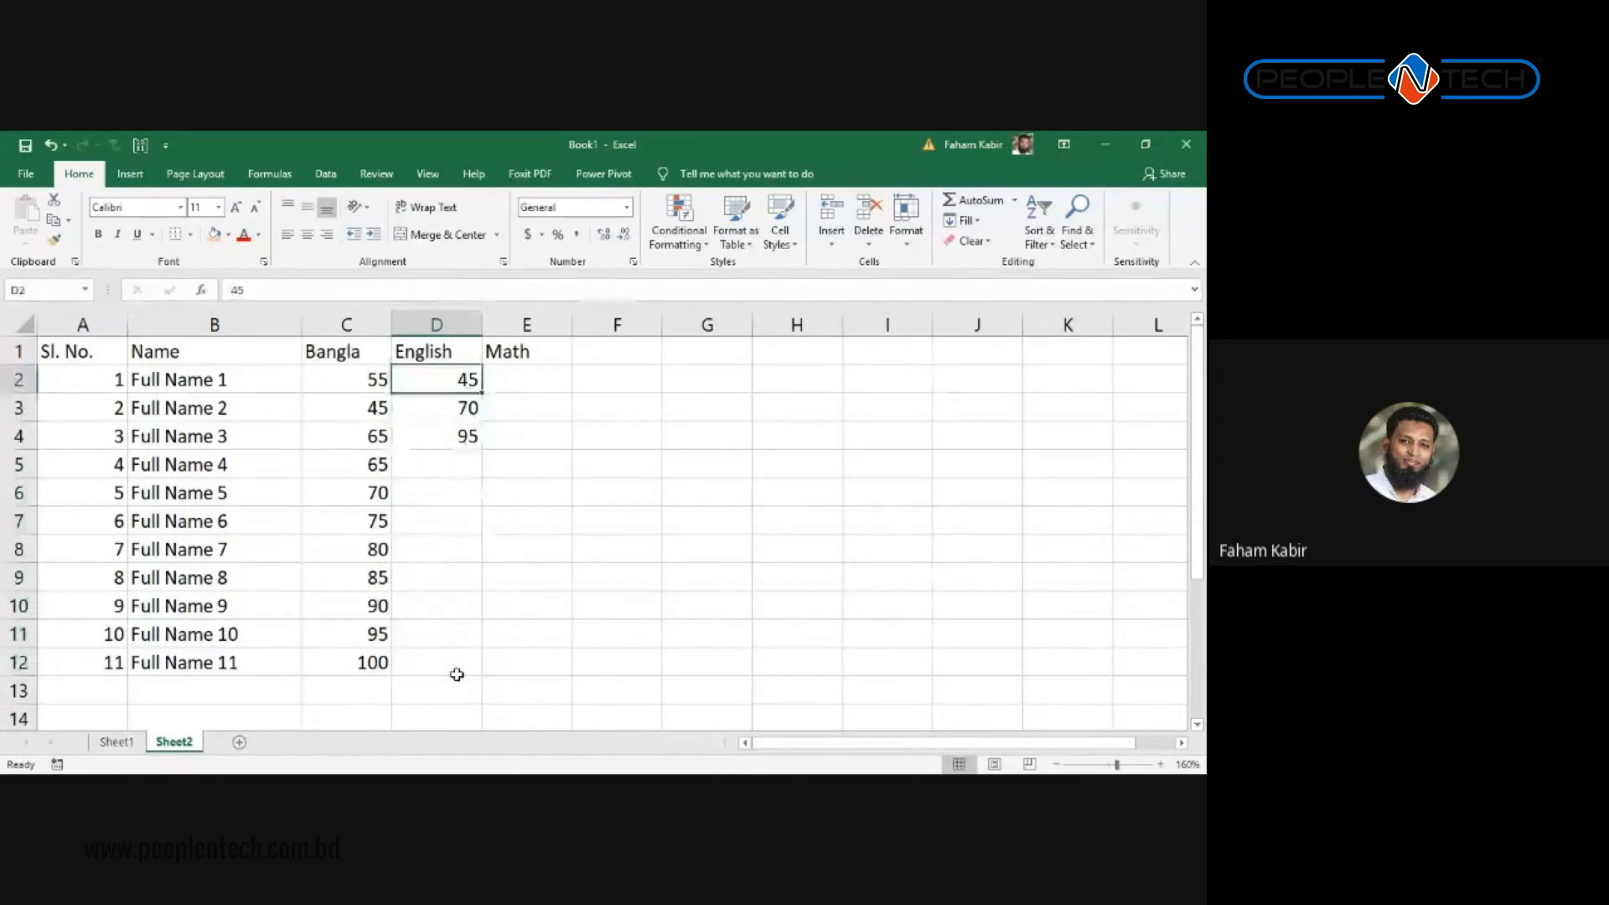
key("Down")
key("Down")
key("Down")
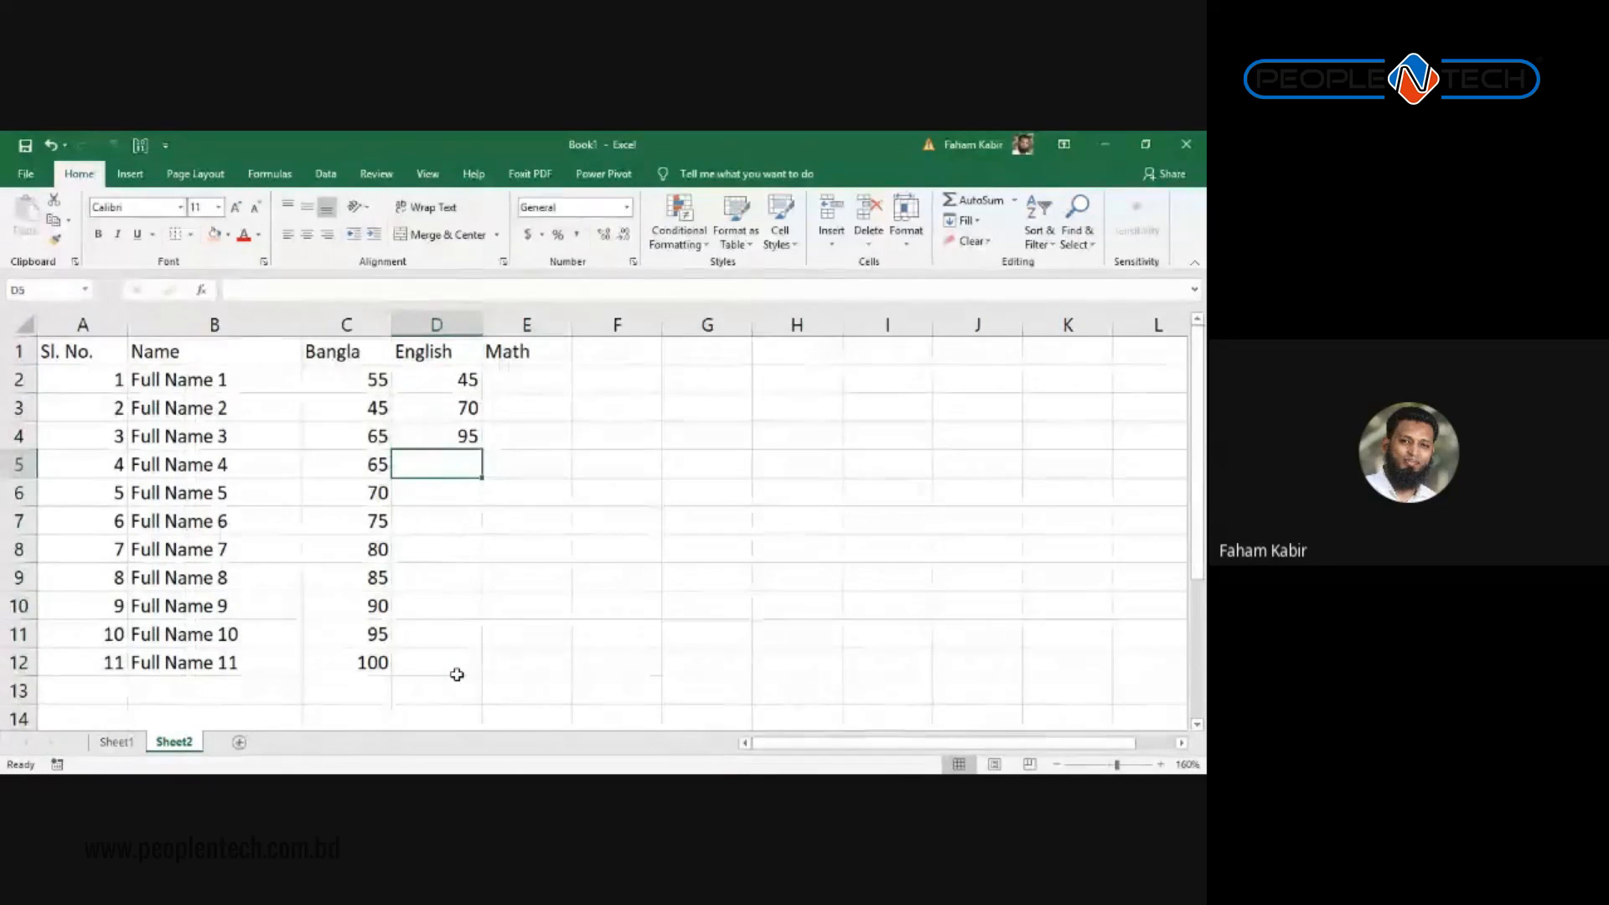
key("Up")
key("Down")
key("shift+Down")
key("shift+Down")
key("shift+Down")
key("shift+Down")
key("shift+Down")
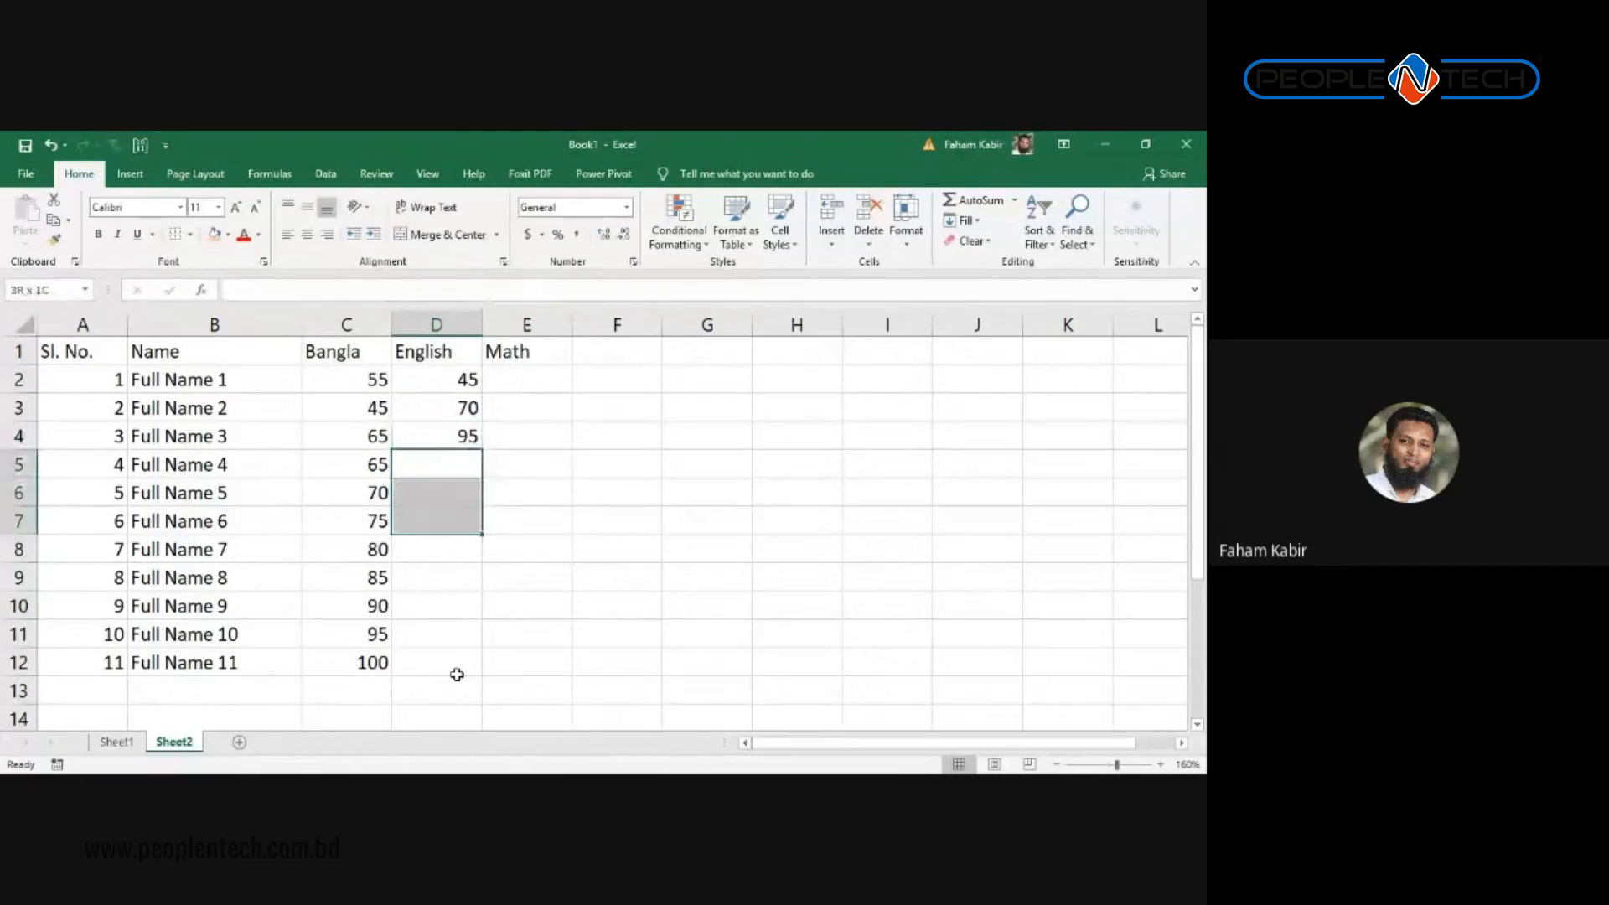
key("shift+Down")
key("shift+Down")
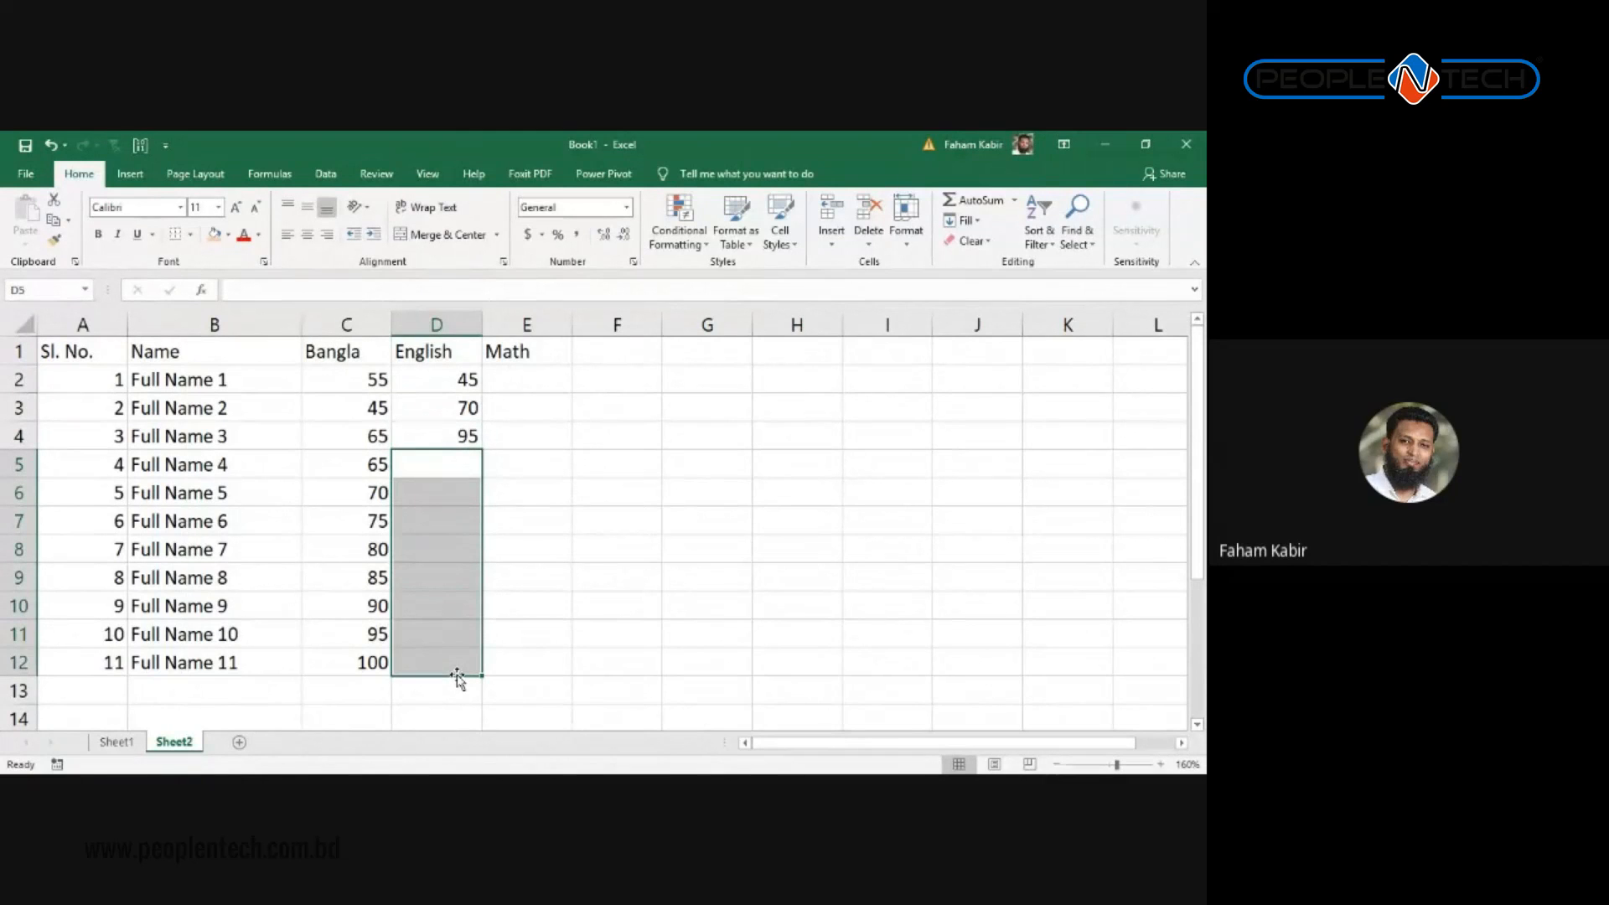
type("55")
key("Return")
Step: Copy four Bangla marks into the English cells below the typed ones
left_click(572, 572)
left_click_drag(369, 436, 371, 521)
key("ctrl+c")
left_click_drag(444, 477, 427, 646)
key("ctrl+v")
left_click(427, 549)
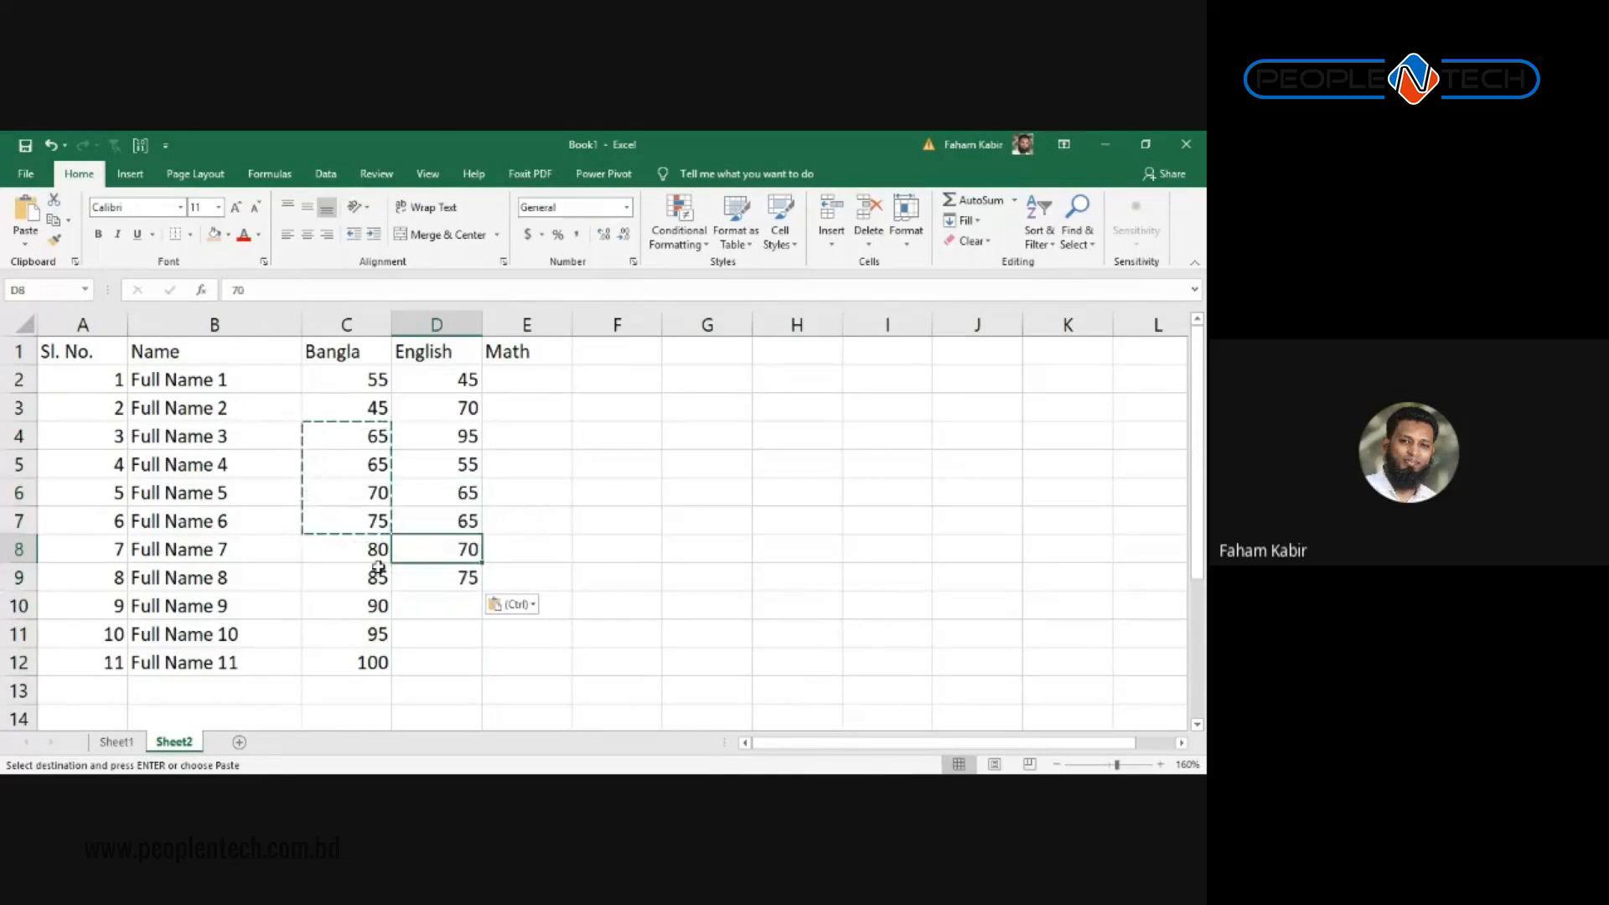
left_click(328, 573)
Step: Finish the English column with 45 and 65 copied in, ending with 65 in D12
left_click(340, 419)
left_click_drag(340, 421, 344, 442)
key("ctrl+c")
left_click_drag(463, 600, 449, 641)
key("ctrl+v")
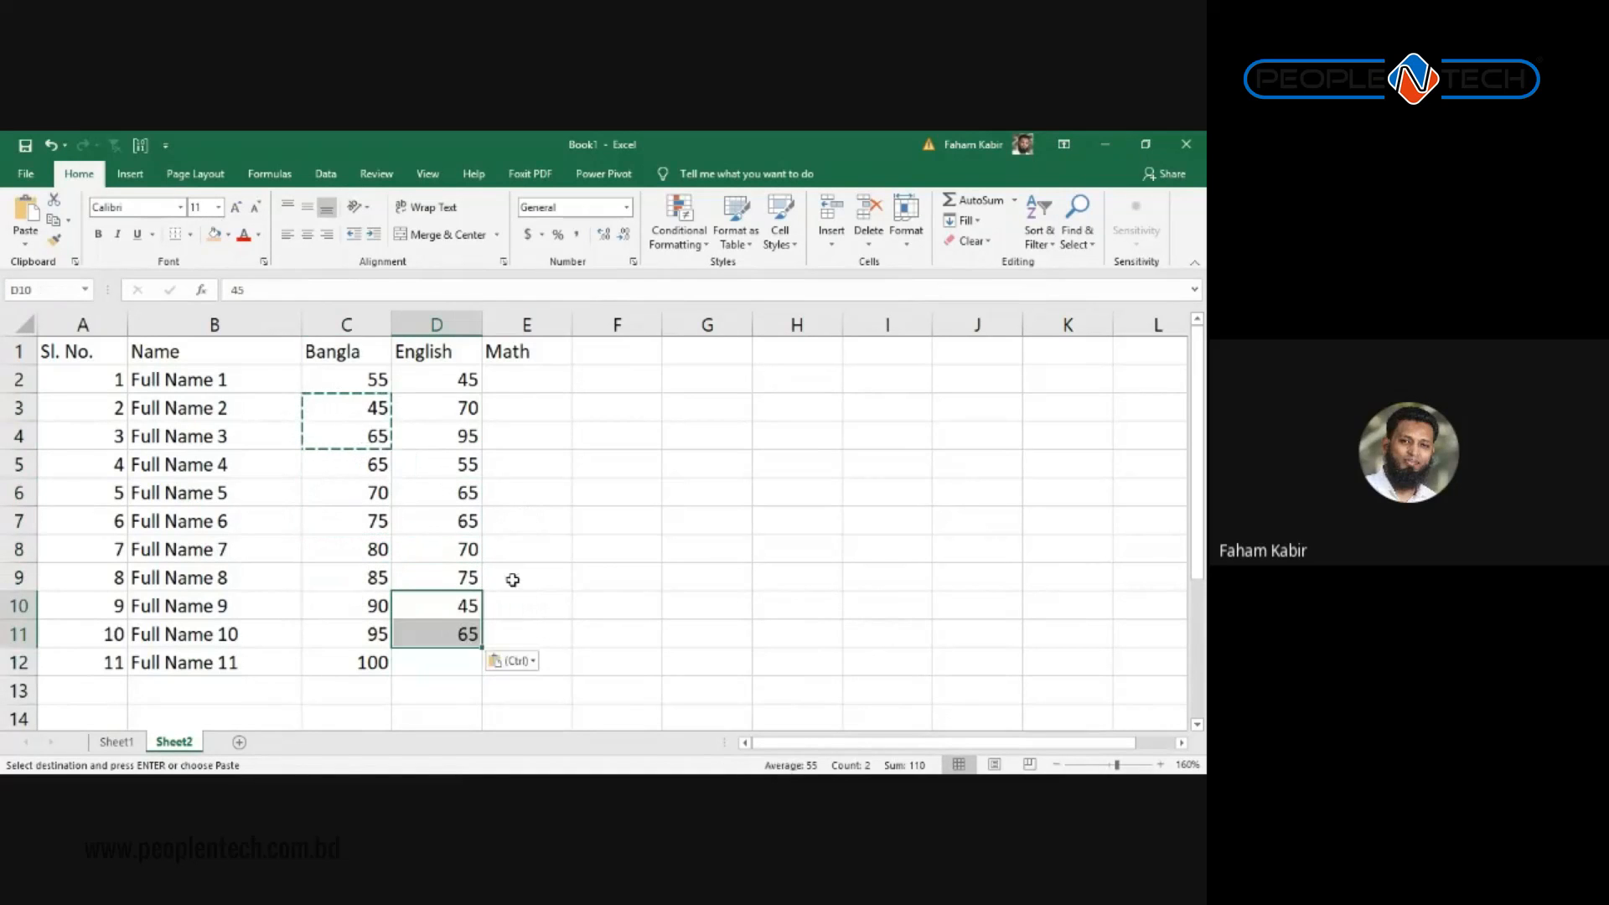
left_click(453, 632)
key("ctrl+c")
left_click(451, 661)
key("ctrl+v")
left_click(527, 436)
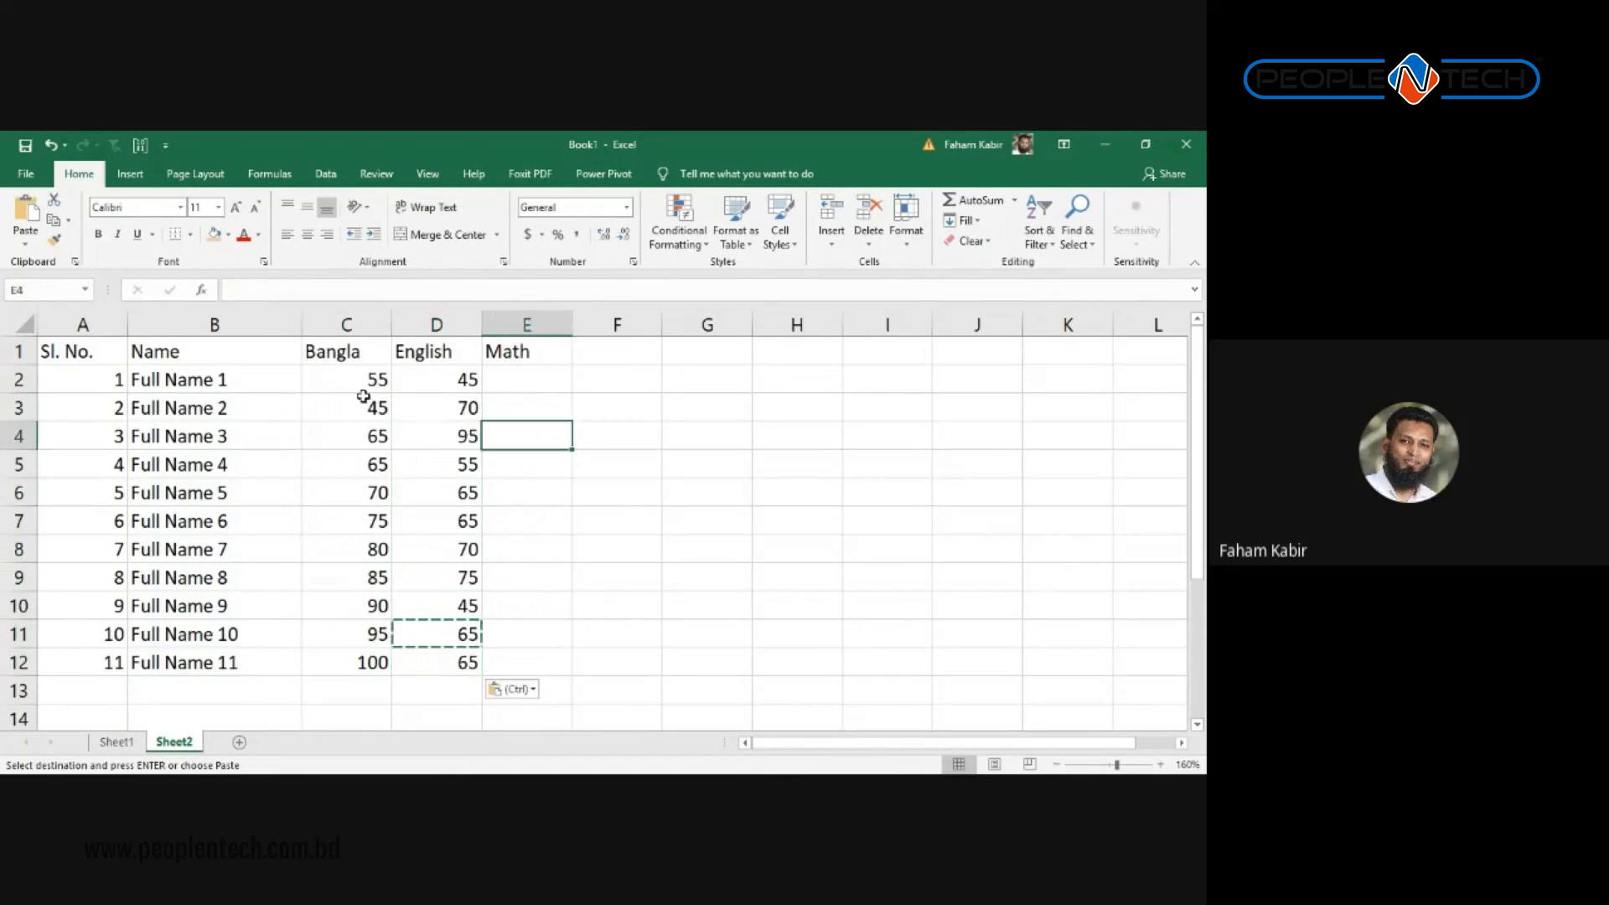
Step: Copy the first five Bangla marks into the lower Math cells
left_click(370, 379)
left_click_drag(369, 381, 374, 496)
key("ctrl+c")
left_click(517, 530)
key("ctrl+v")
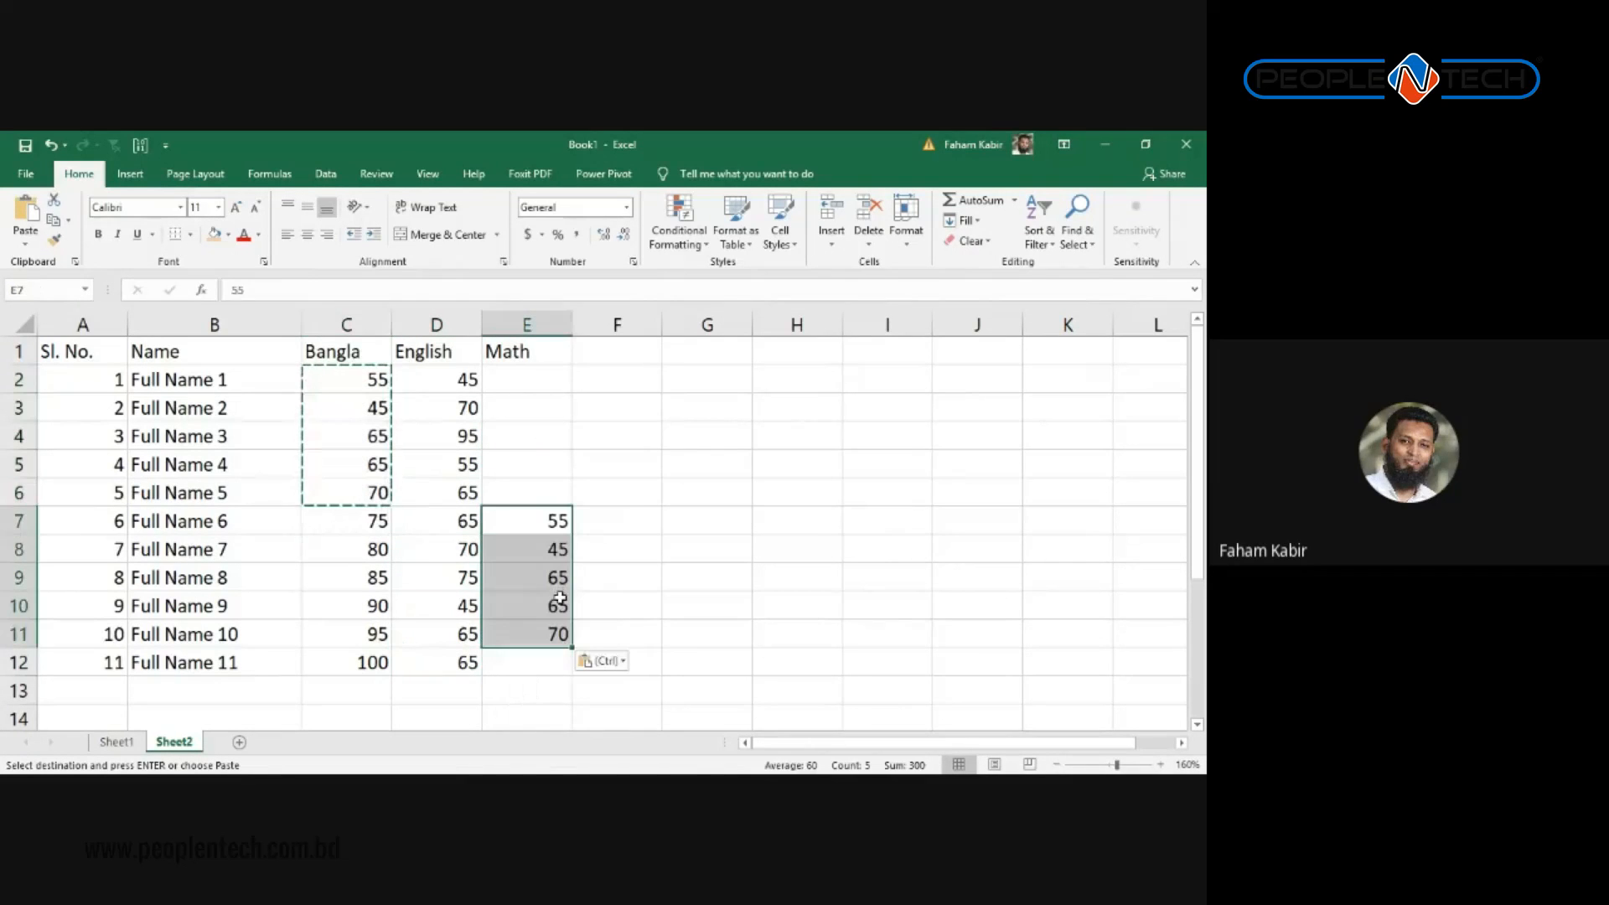
left_click_drag(512, 530, 512, 549)
left_click(460, 519)
left_click_drag(373, 519, 370, 440)
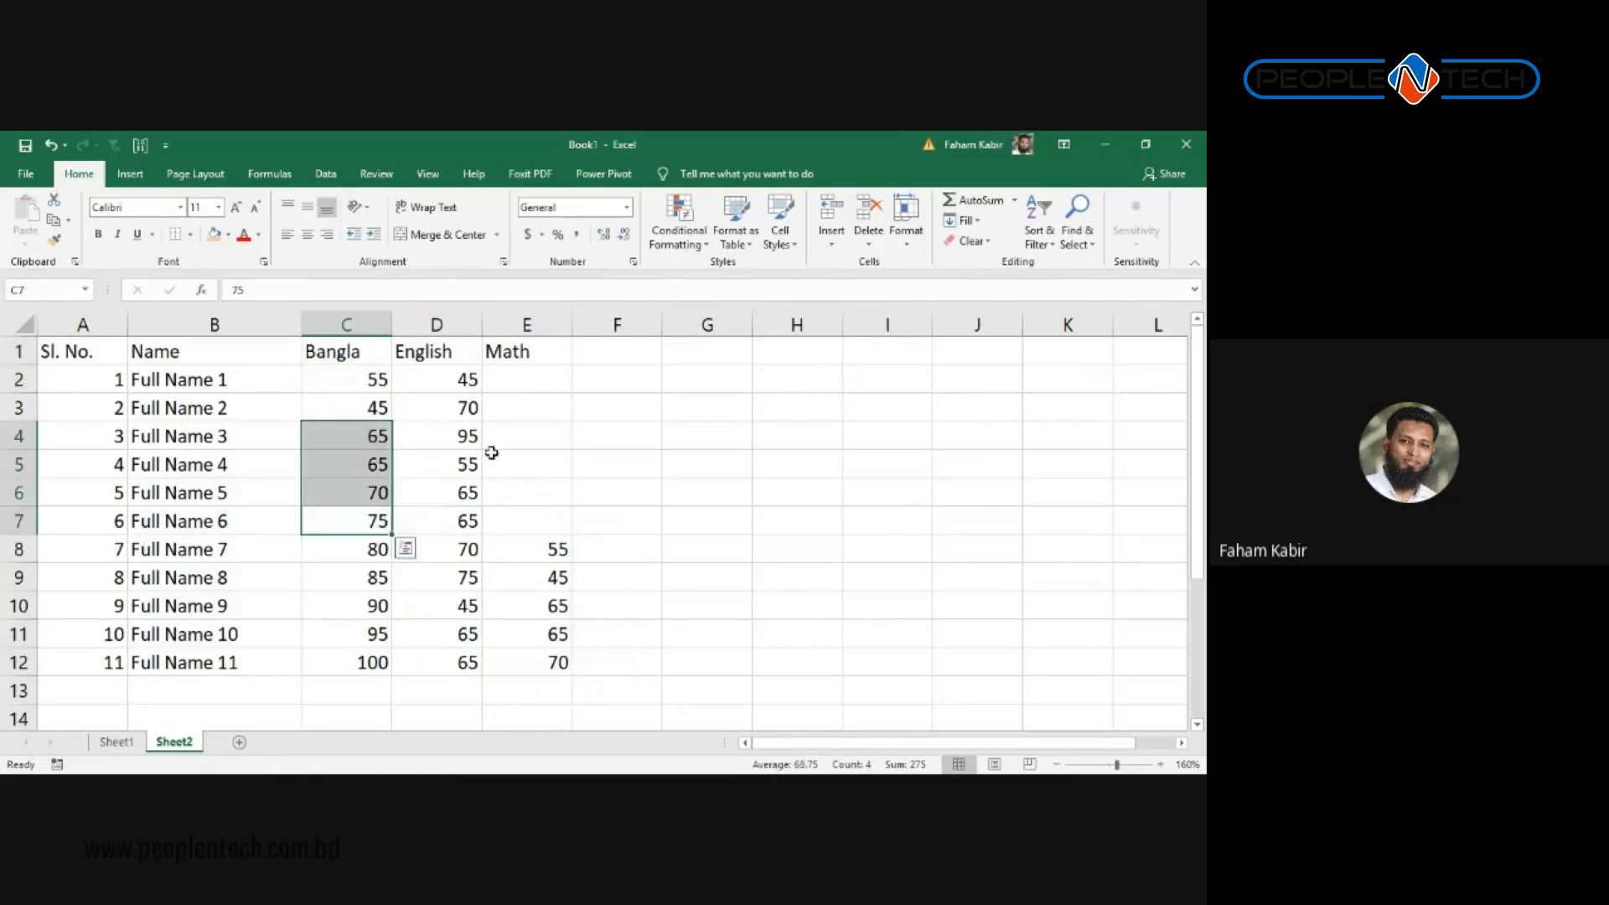
key("ctrl+q")
left_click(534, 524)
Step: Paste Bangla marks 65 to 95 at the top of the Math column and end copy mode
left_click_drag(361, 634, 362, 456)
key("ctrl+c")
left_click(509, 391)
key("ctrl+v")
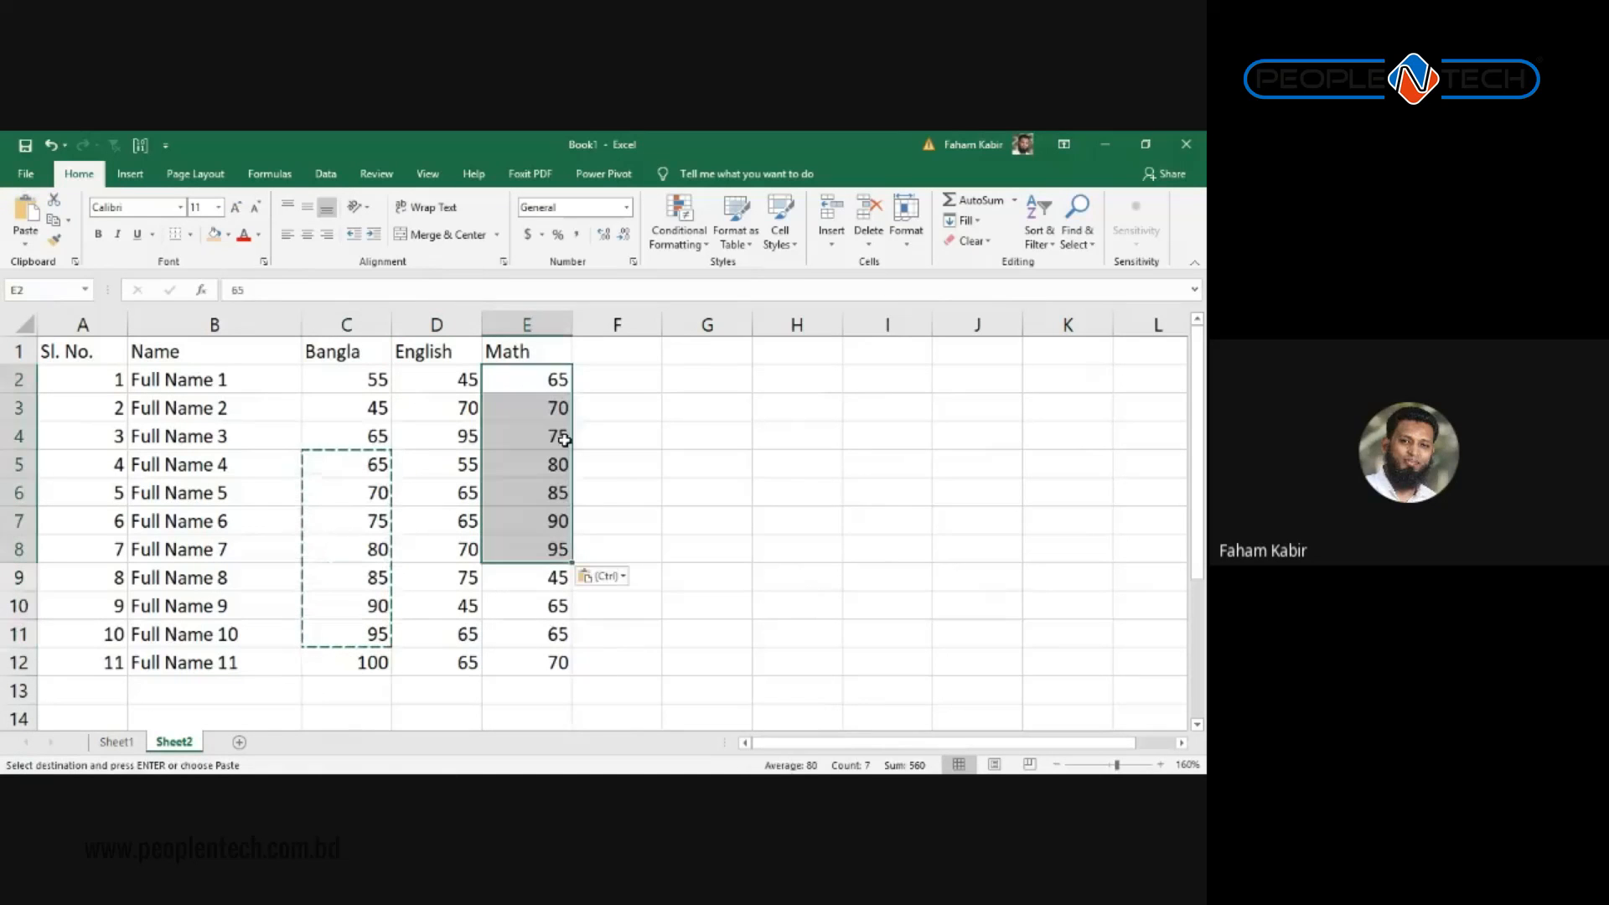
left_click(630, 515)
key("Escape")
left_click(643, 444)
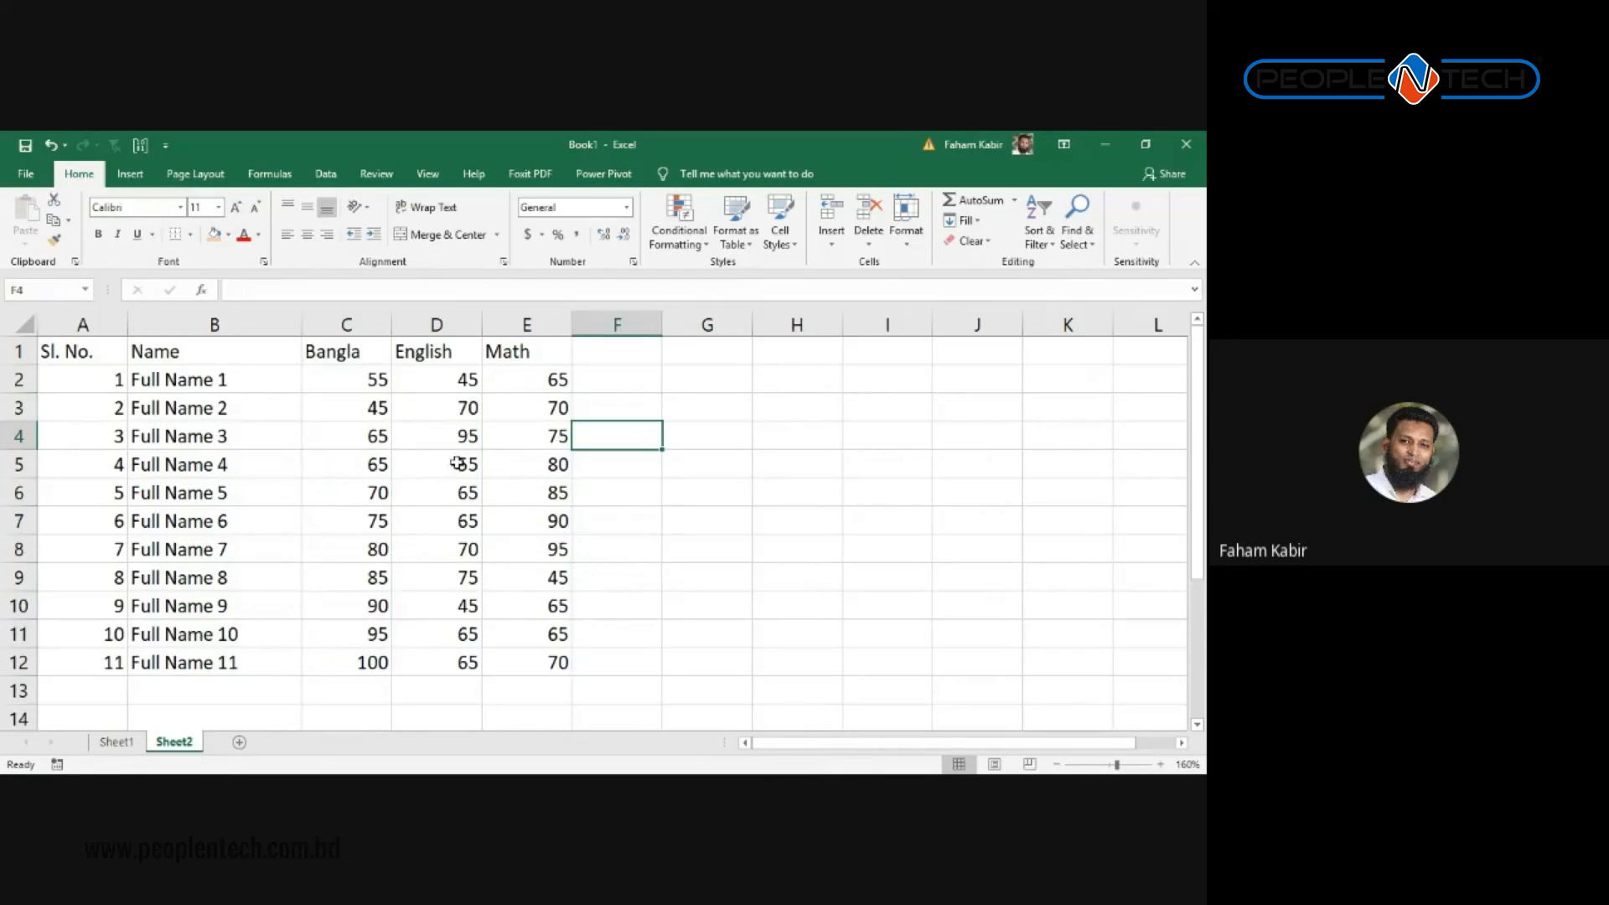
Step: Select the full marks table A1:E12 and bring up the Borders dropdown list
left_click_drag(518, 664, 38, 303)
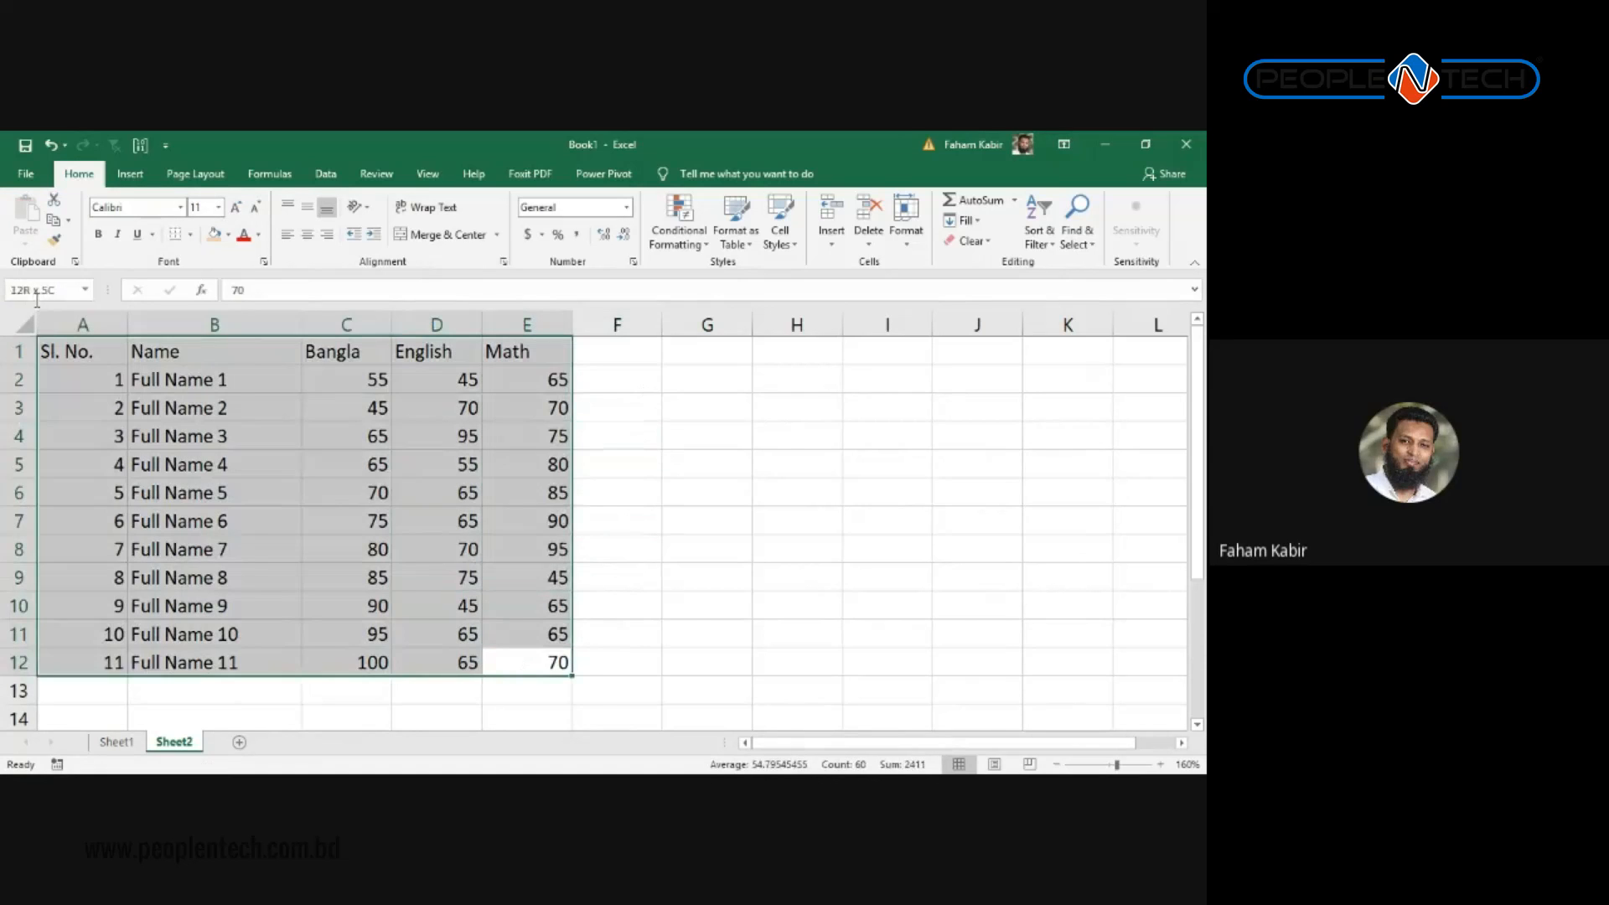
left_click(847, 447)
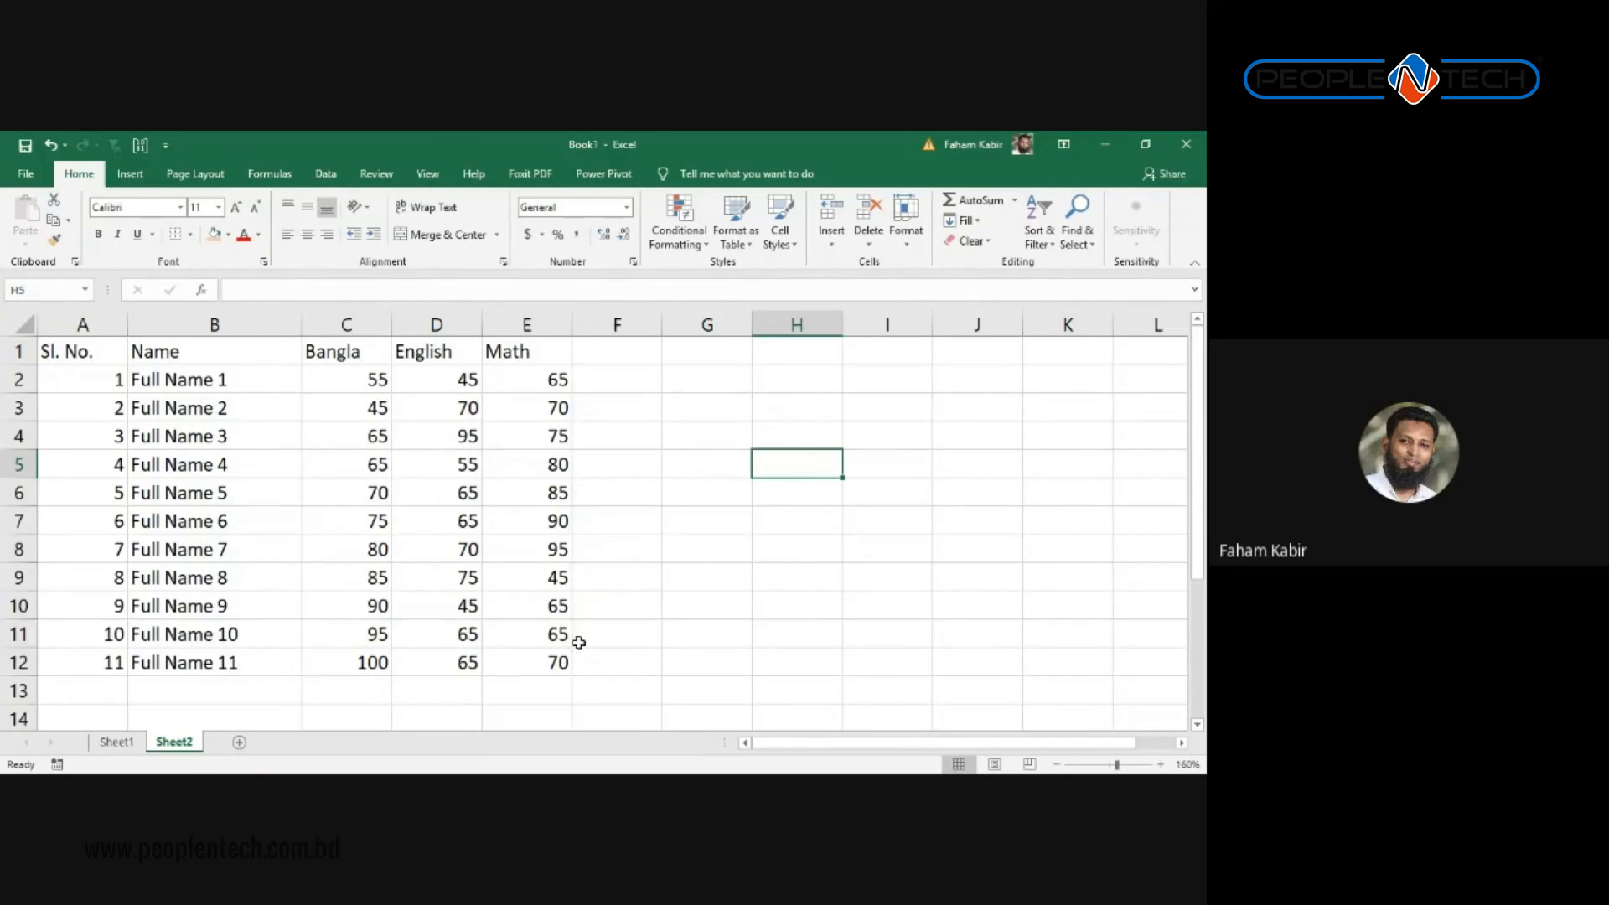
left_click_drag(552, 661, 51, 351)
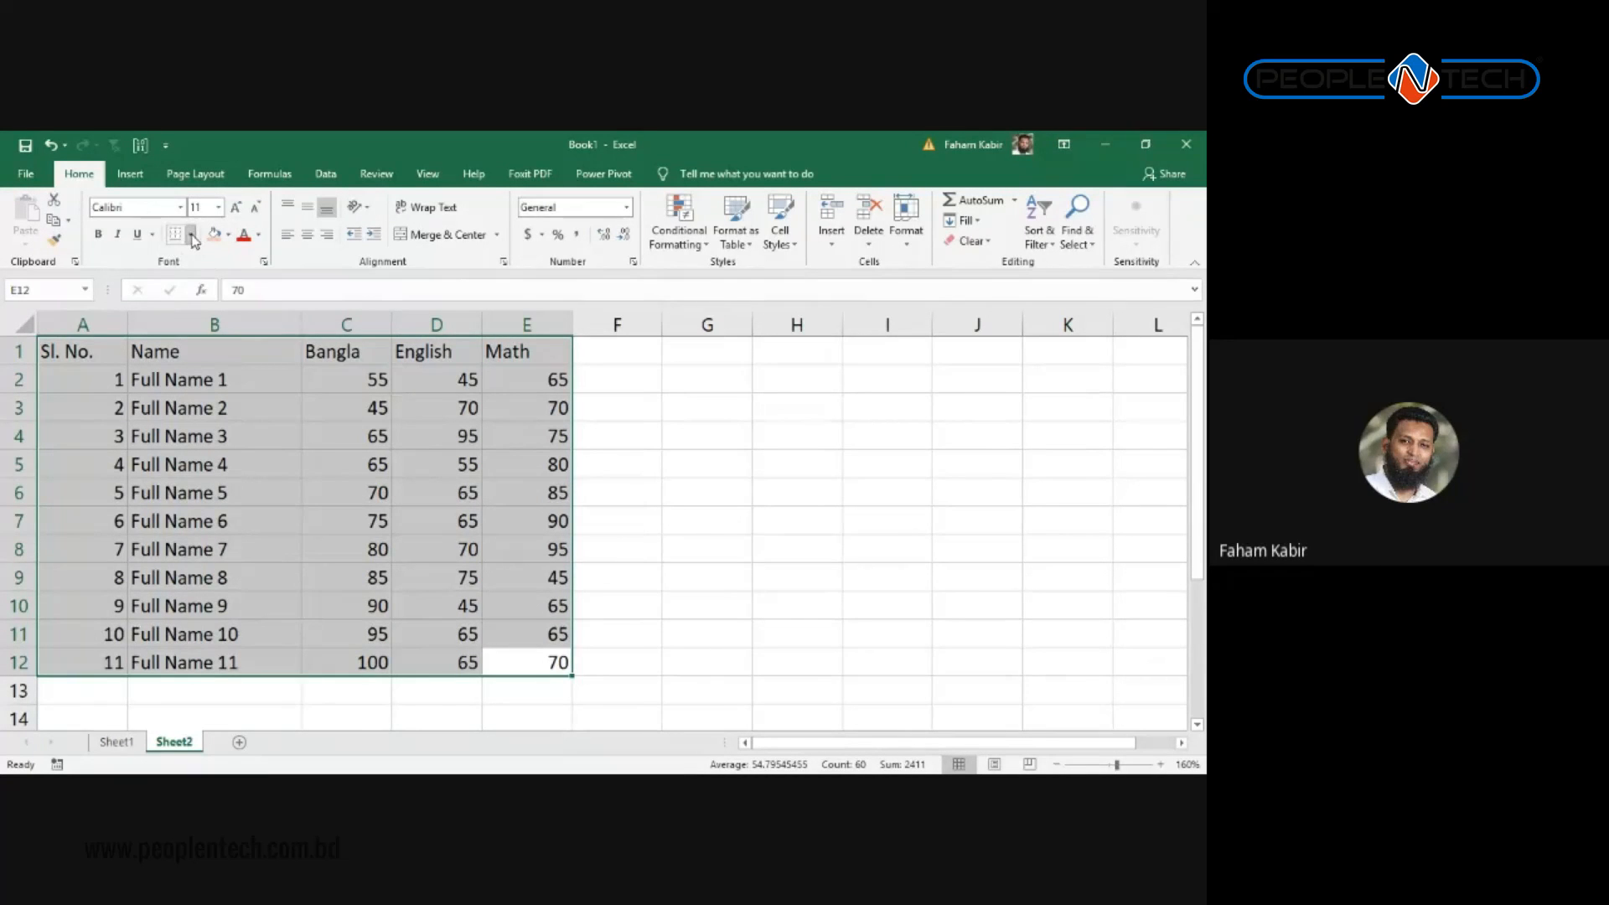
left_click(191, 235)
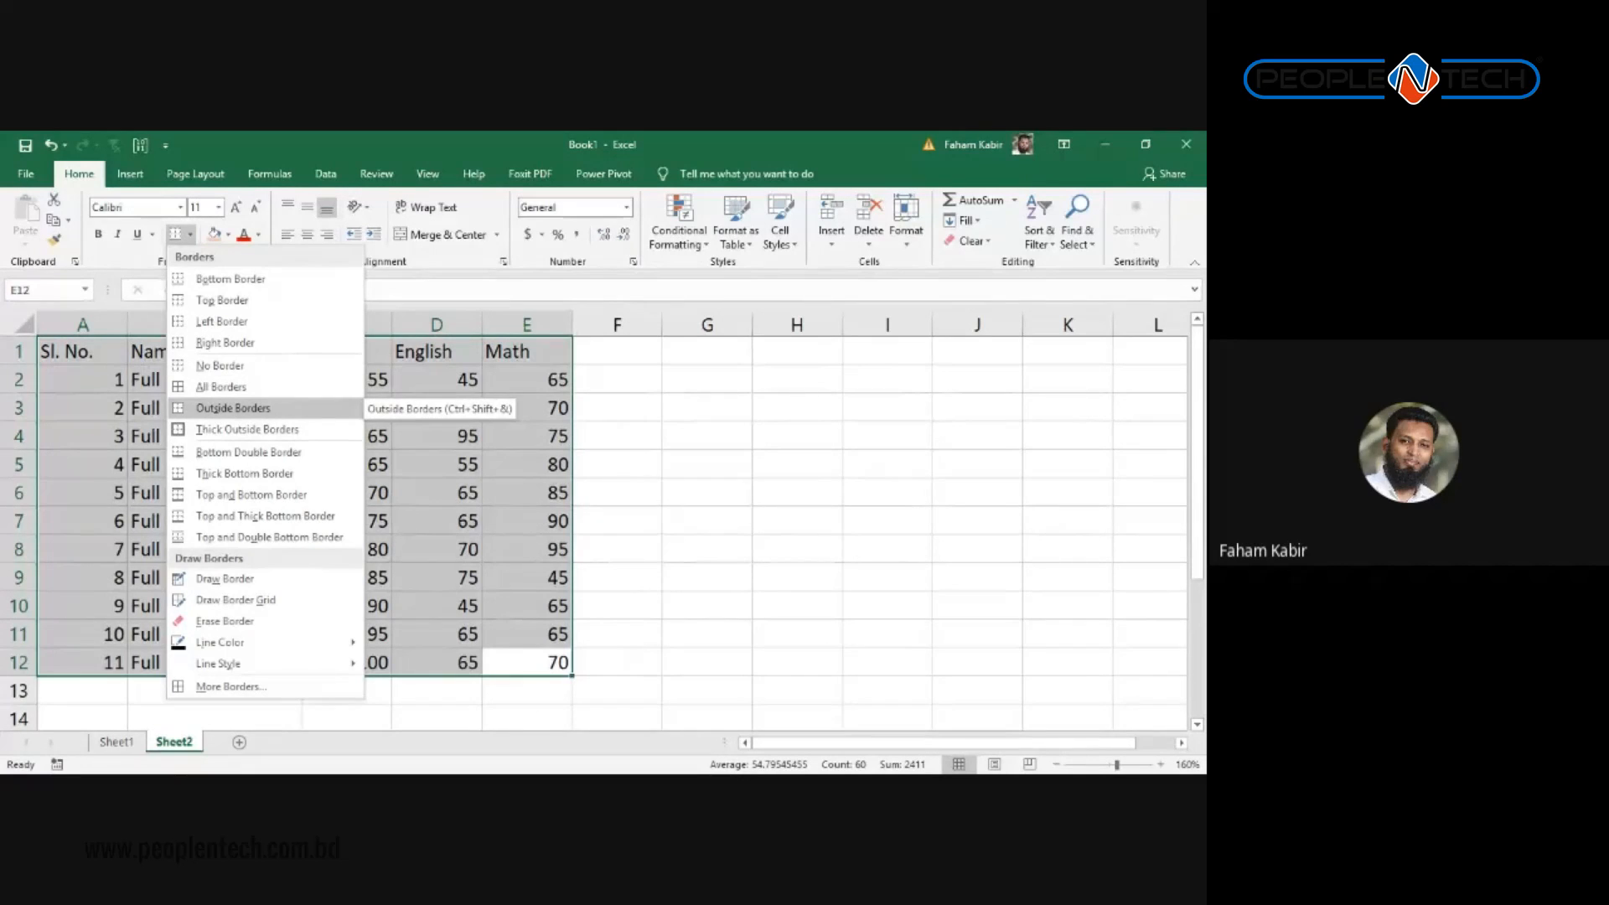
Step: Put outside borders around the table A1:E12 and around block B4:D7
left_click(232, 408)
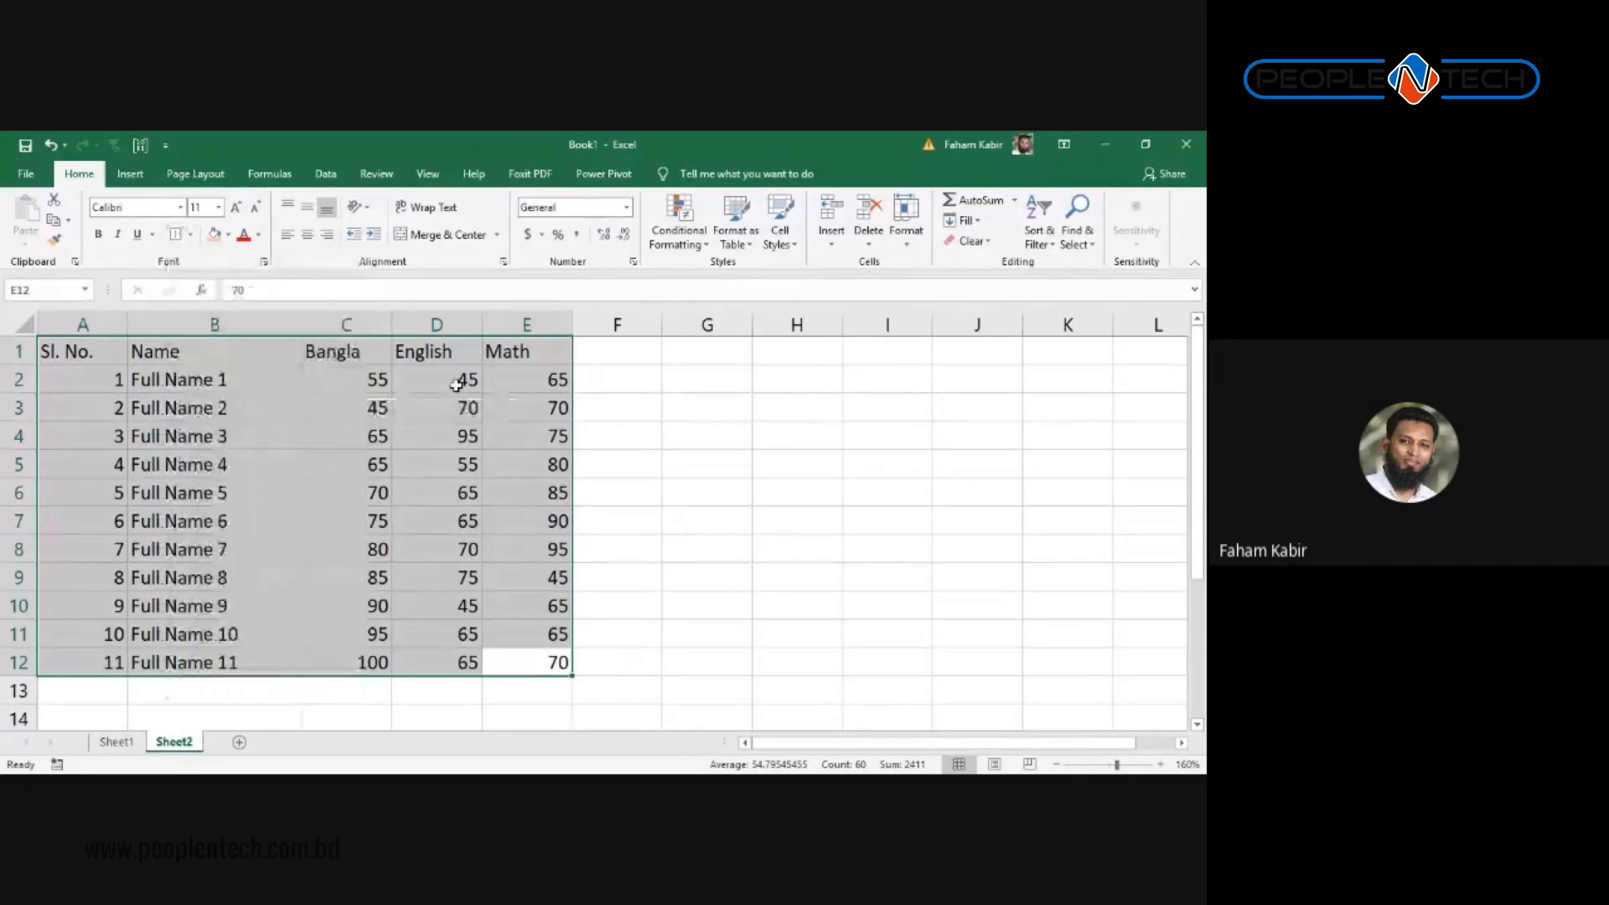
left_click(658, 488)
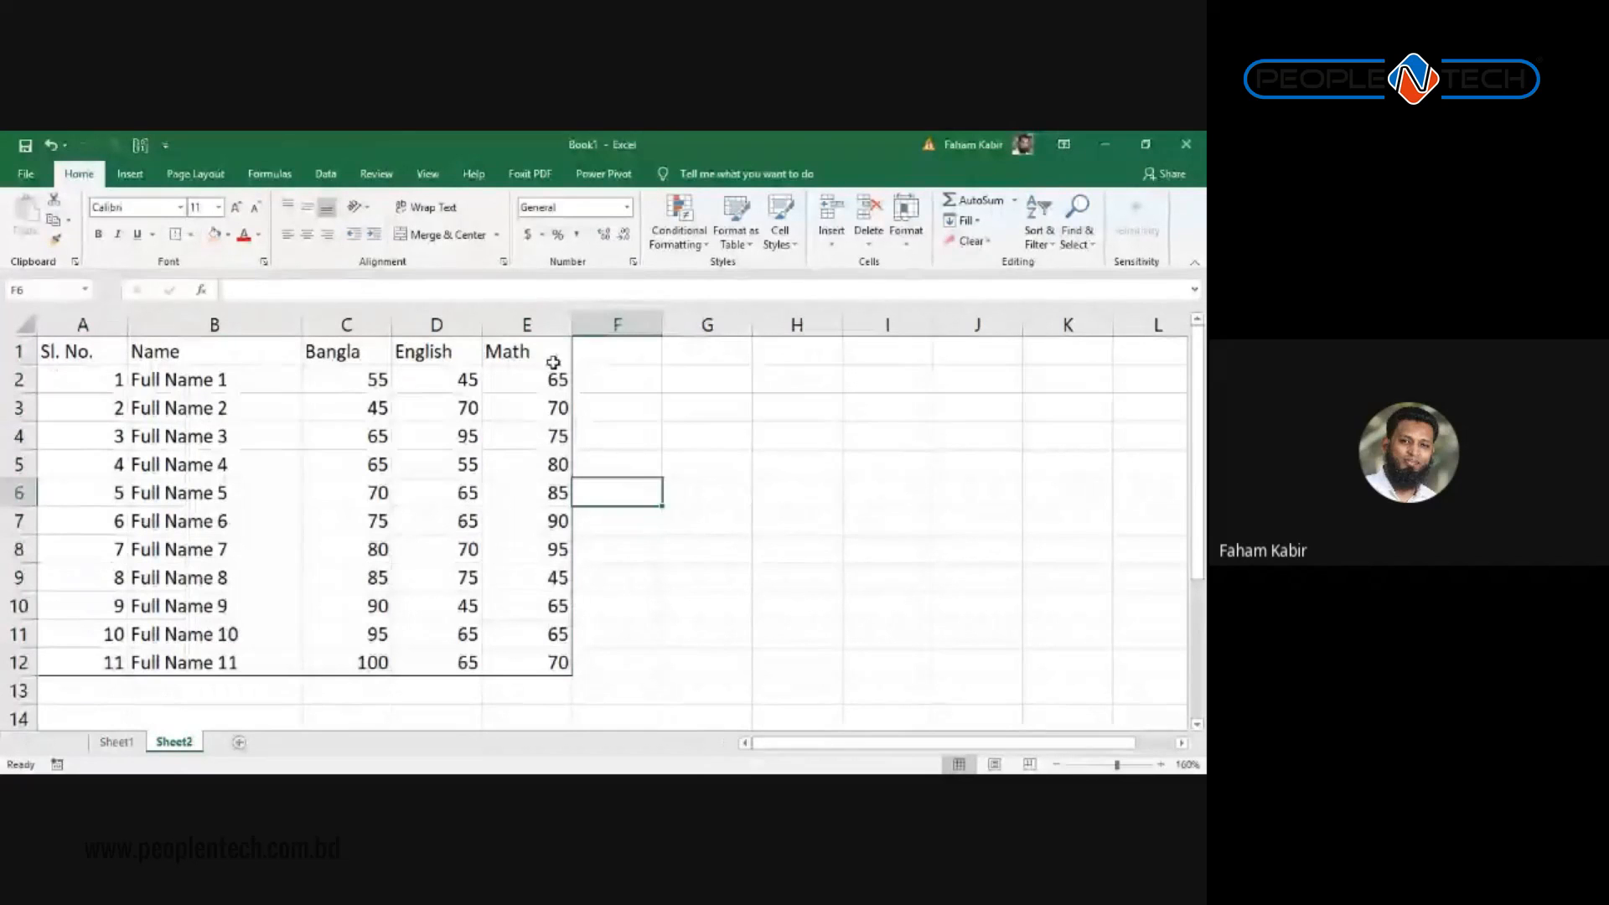
left_click_drag(243, 436, 452, 520)
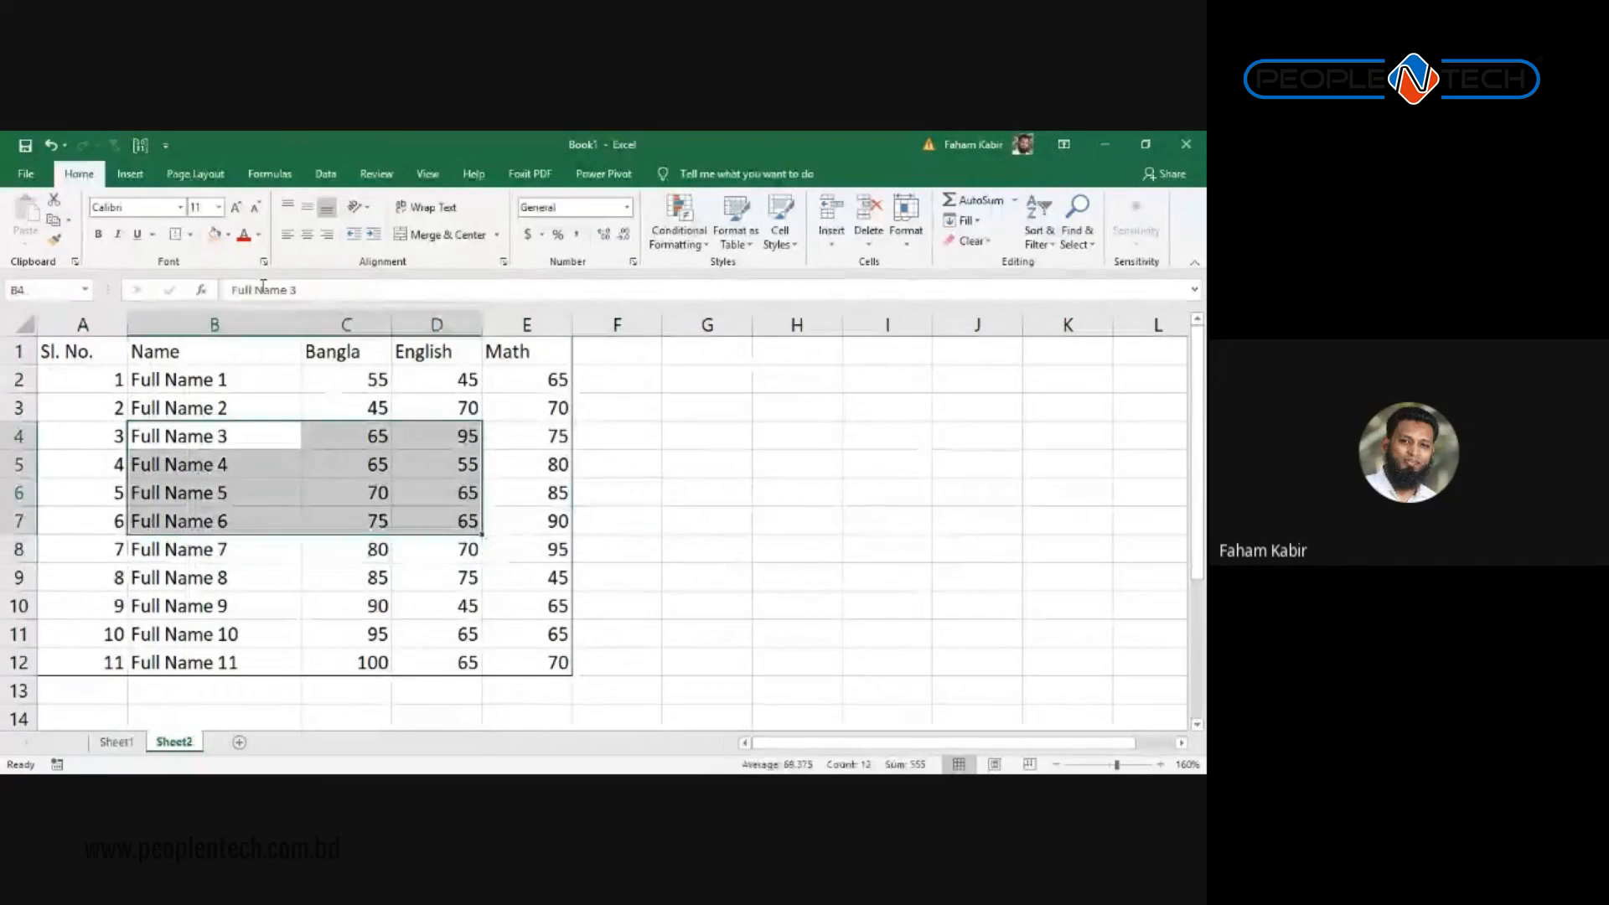
left_click(180, 236)
left_click(527, 606)
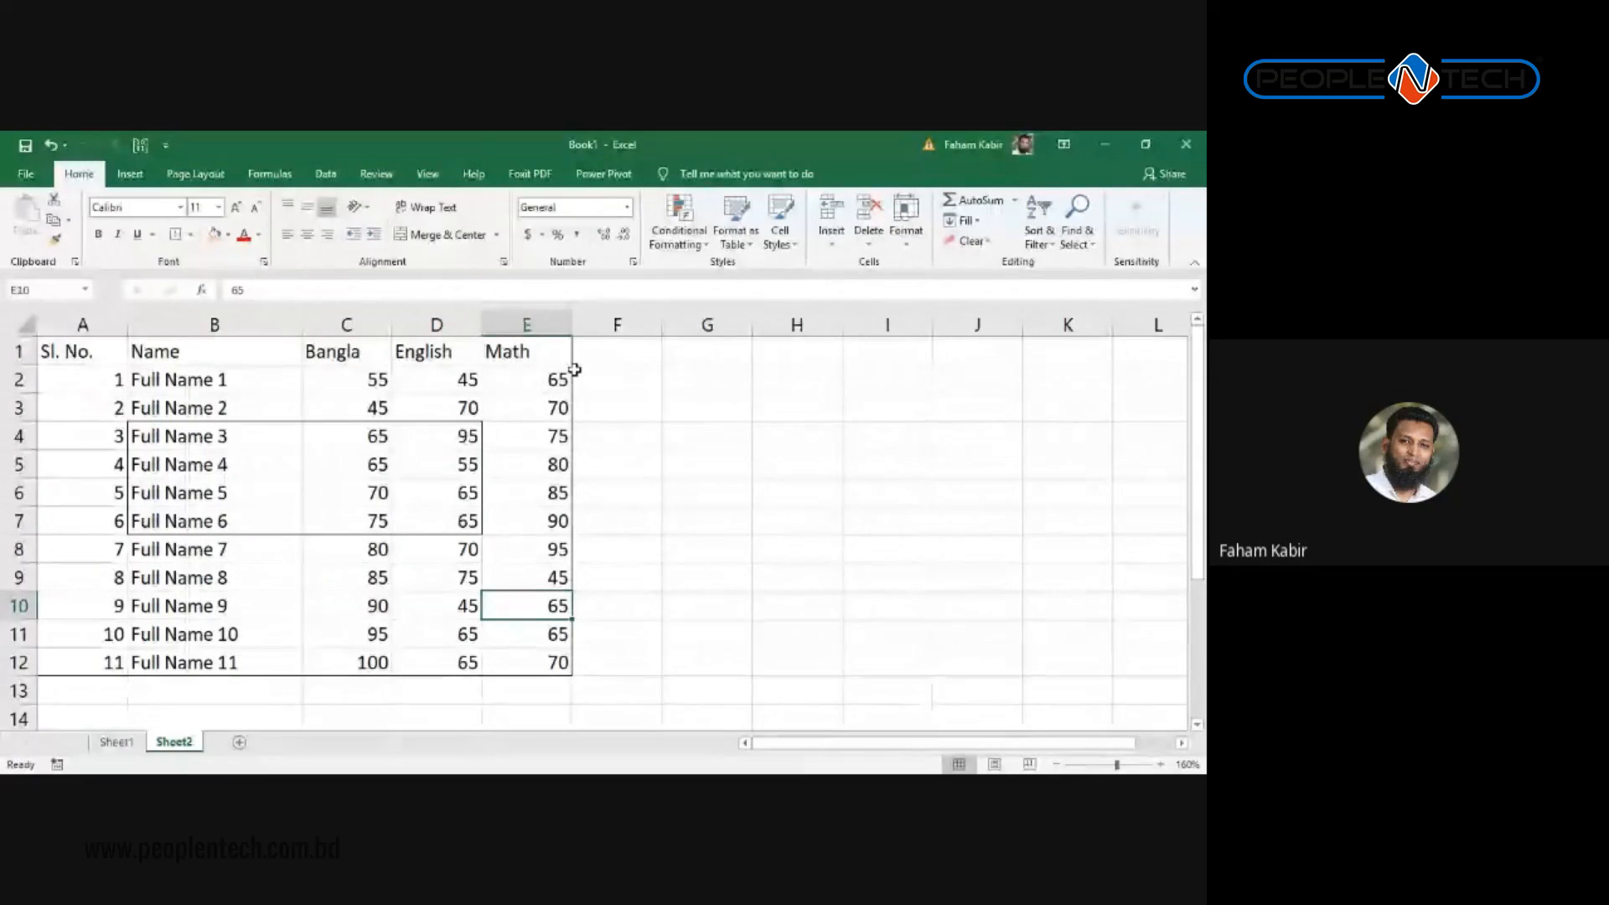
Step: Apply All Borders to the whole marks table A1:E12
key("alt+Tab")
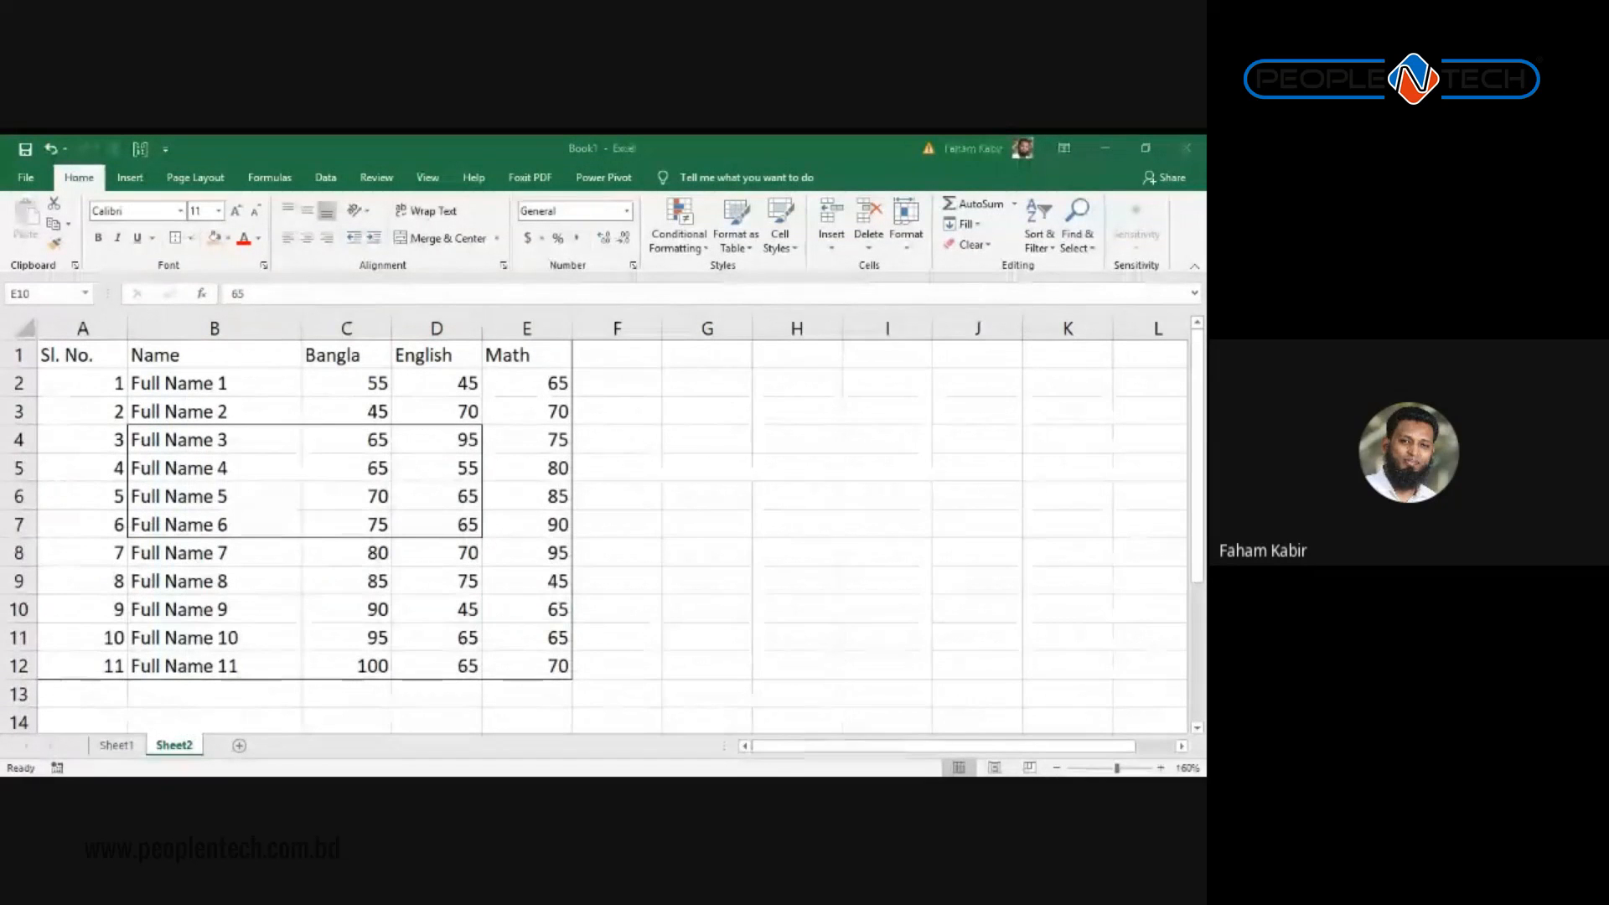
key("alt+Tab")
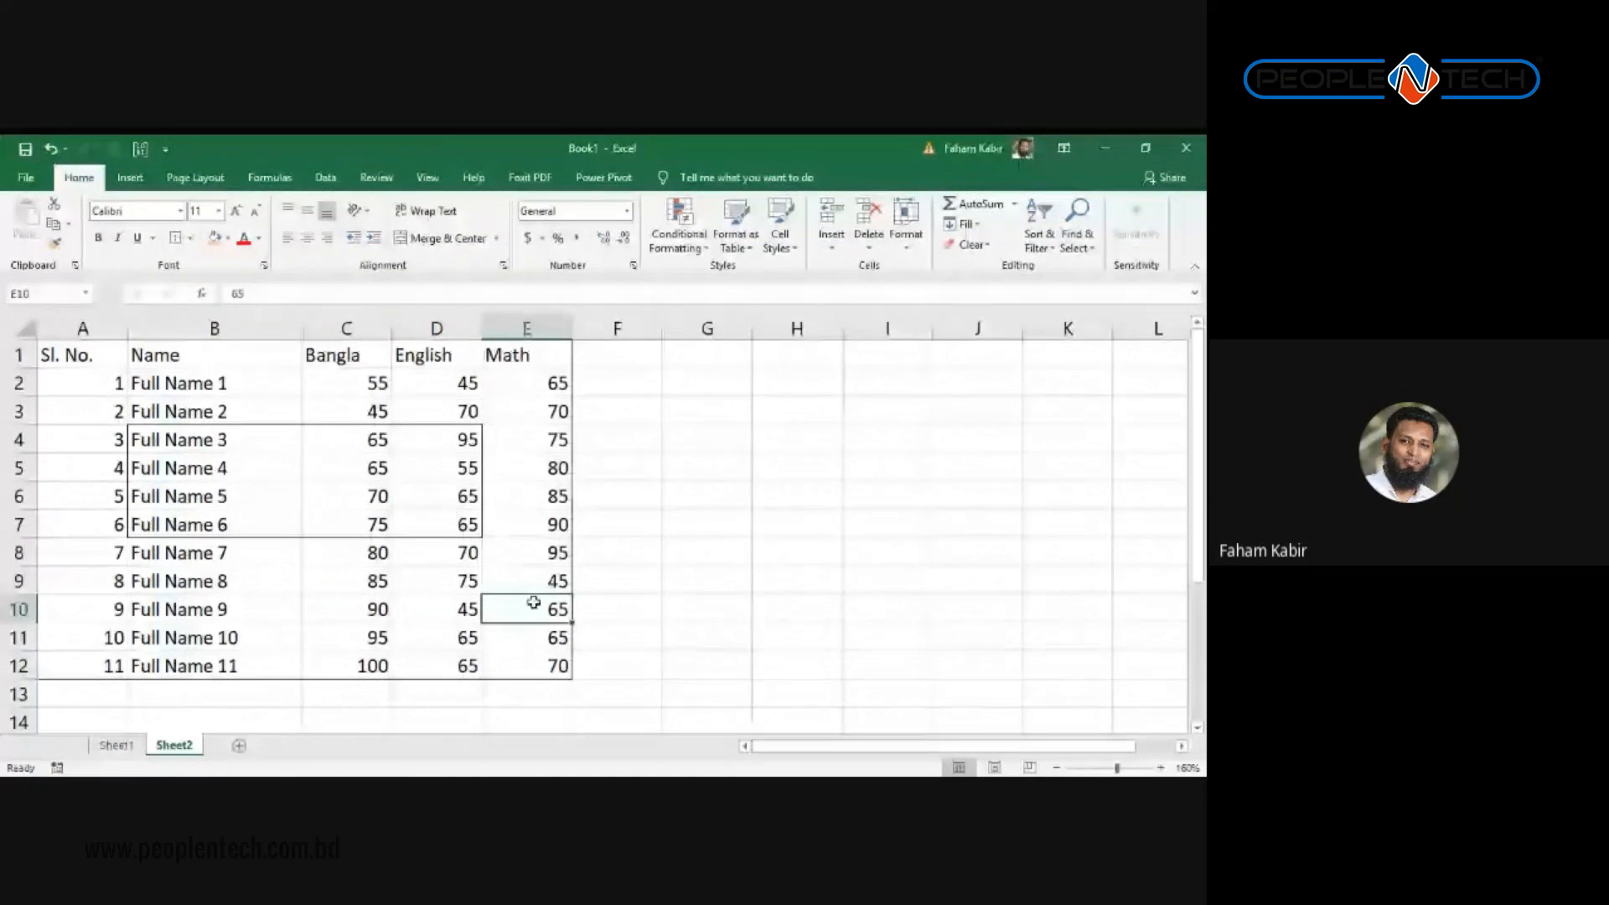
left_click(532, 670)
key("ctrl+a")
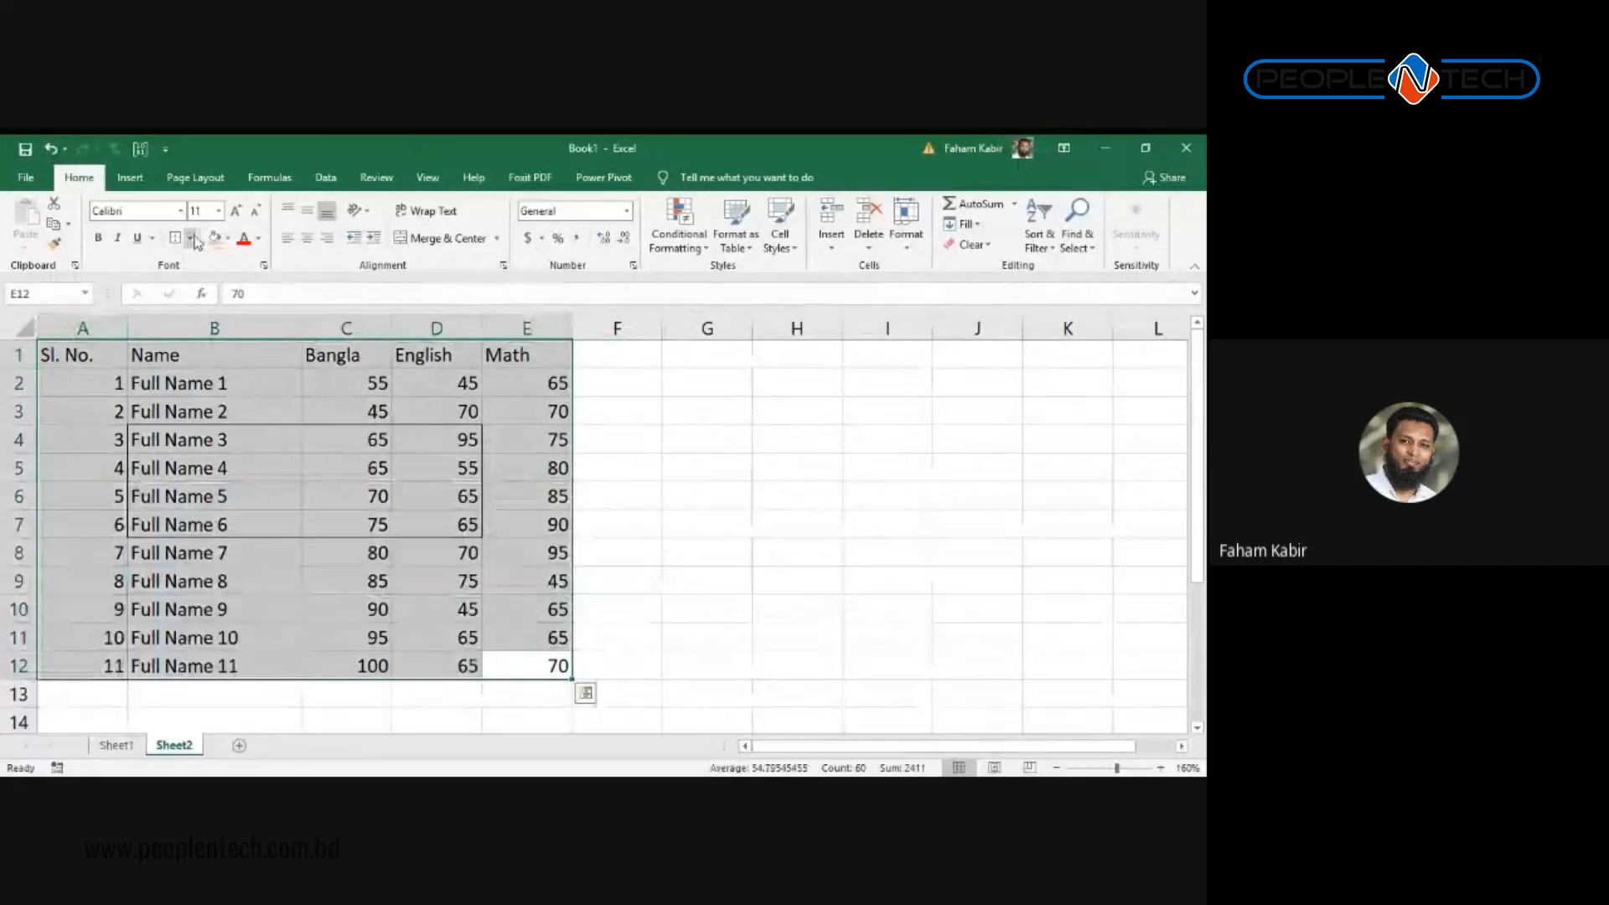
left_click(191, 238)
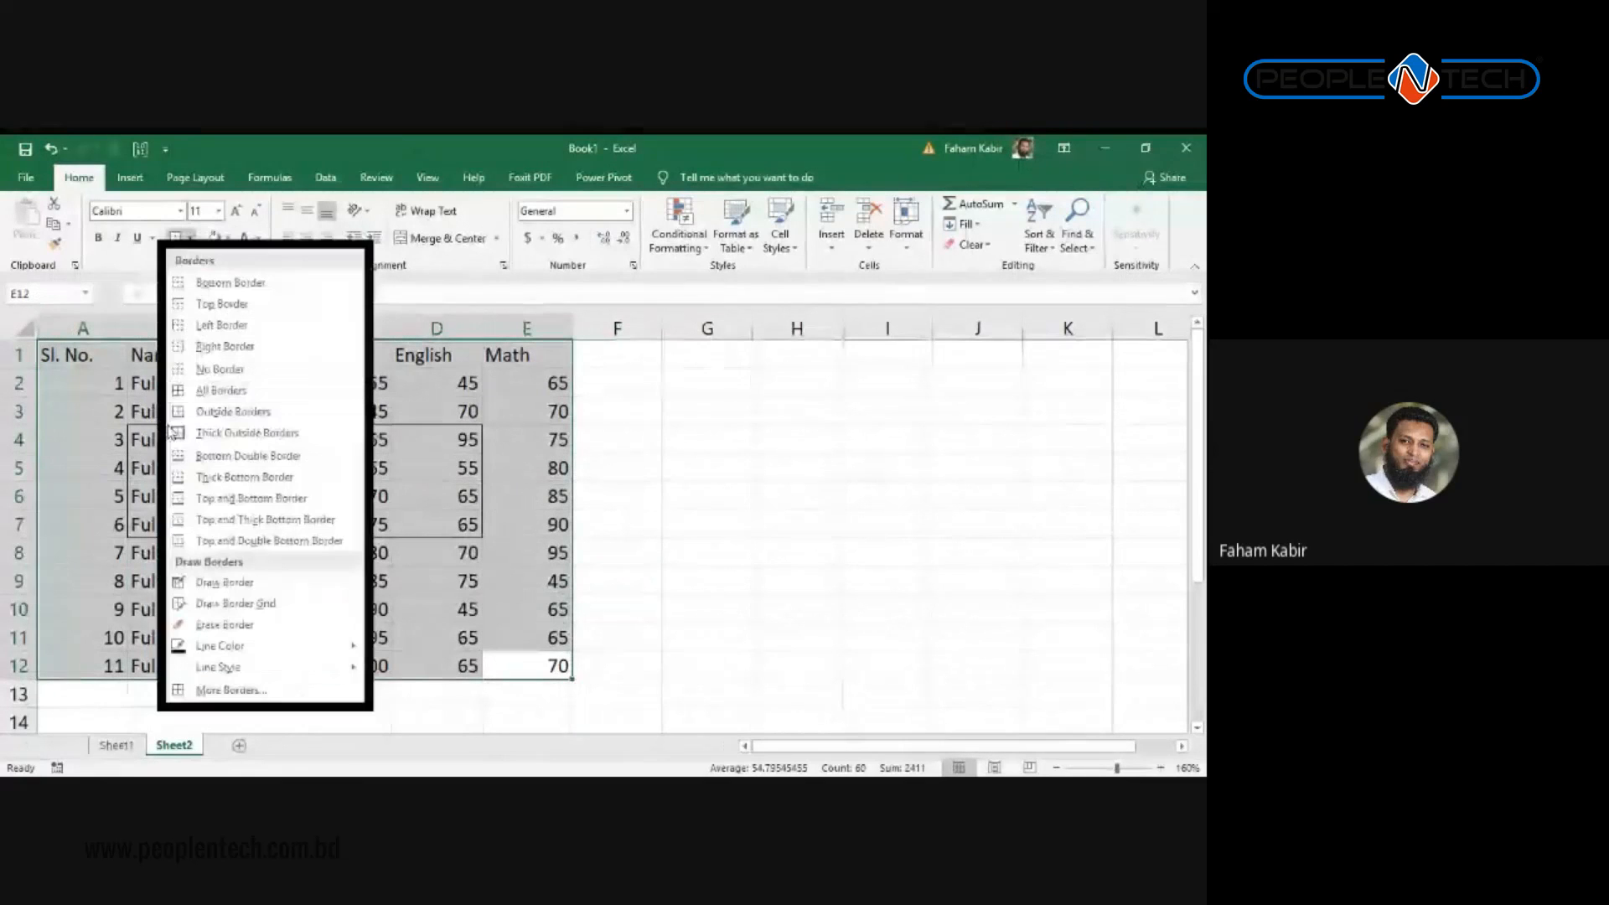
left_click(220, 392)
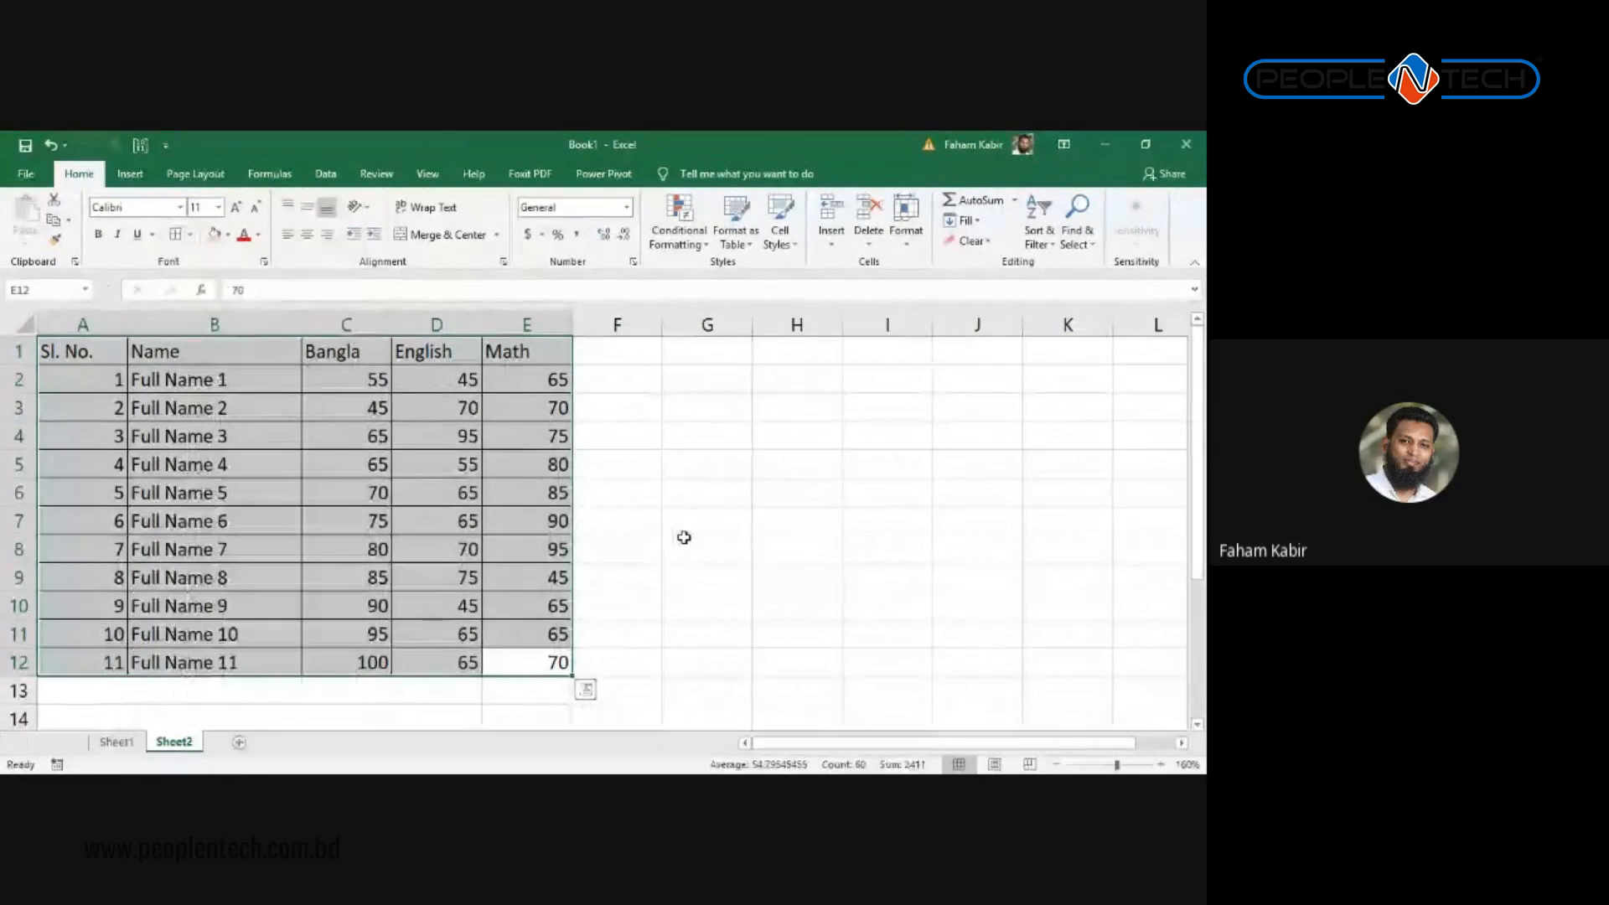
left_click(445, 528)
left_click(209, 437)
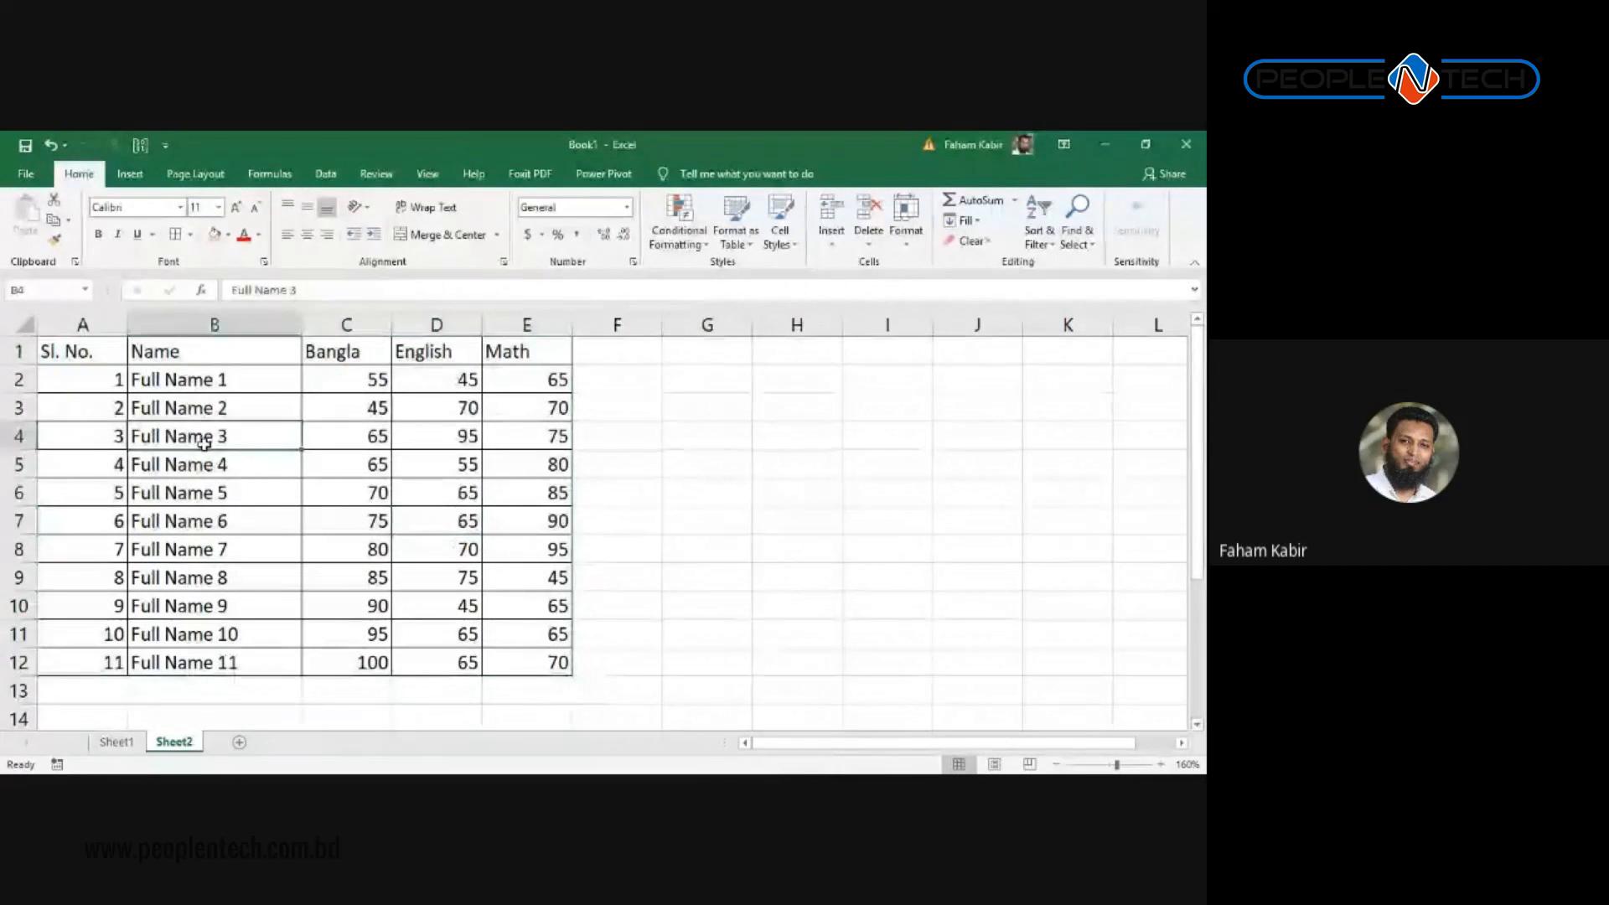
left_click(248, 492)
Step: Narrow column A to width 7.00 for the serial numbers and adjust row 2's height
scroll(378, 591, "down", 1)
scroll(404, 588, "up", 1)
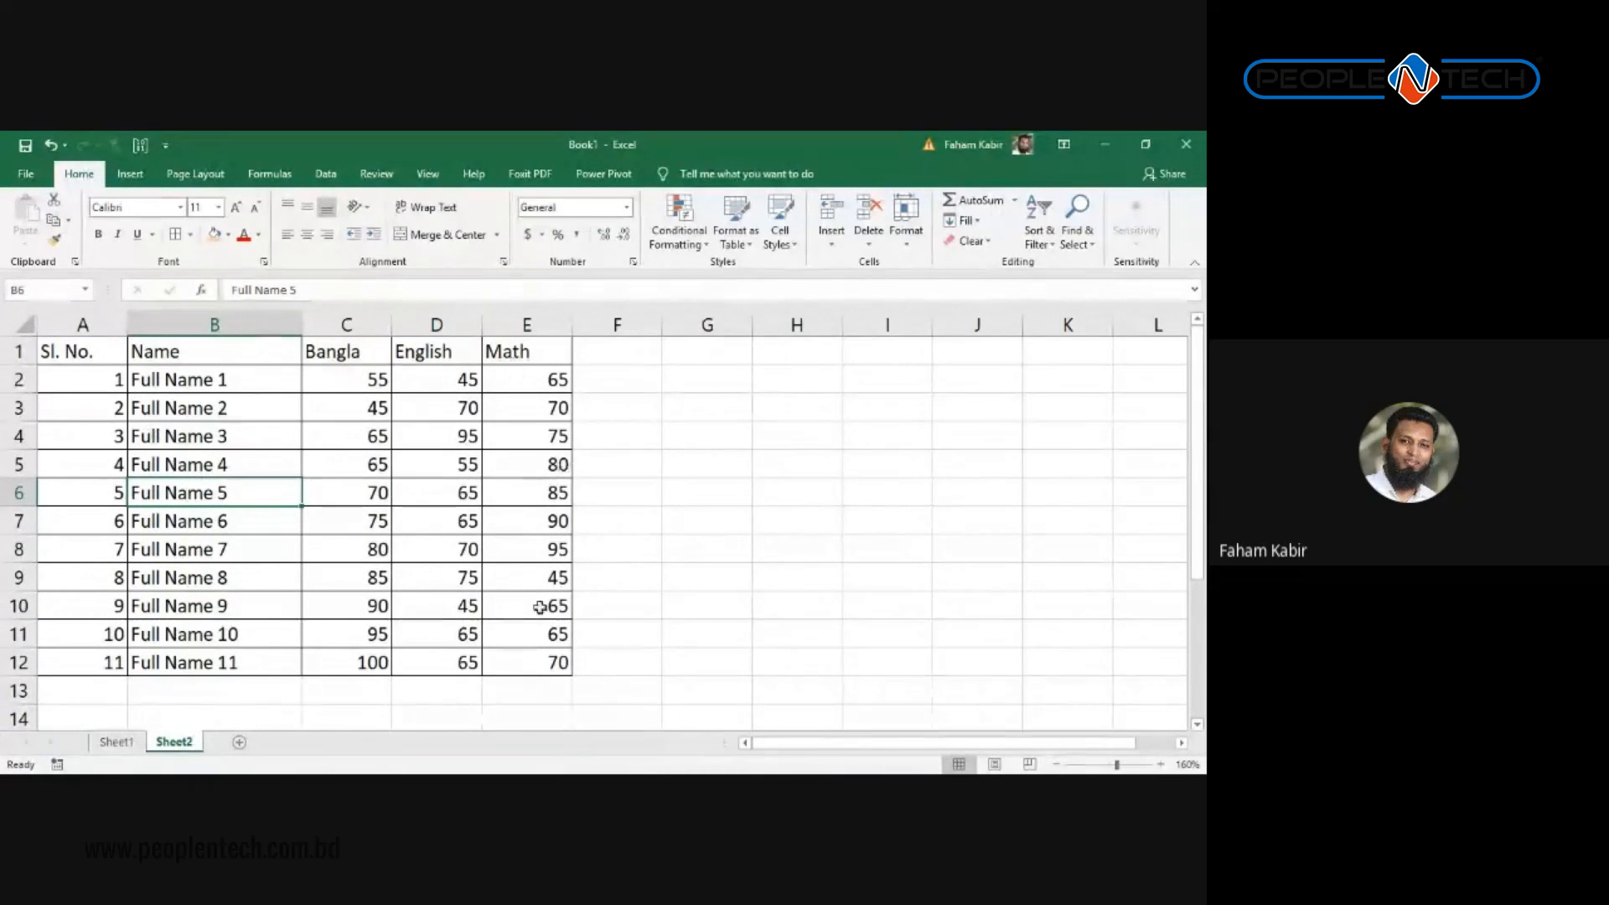
left_click(521, 634)
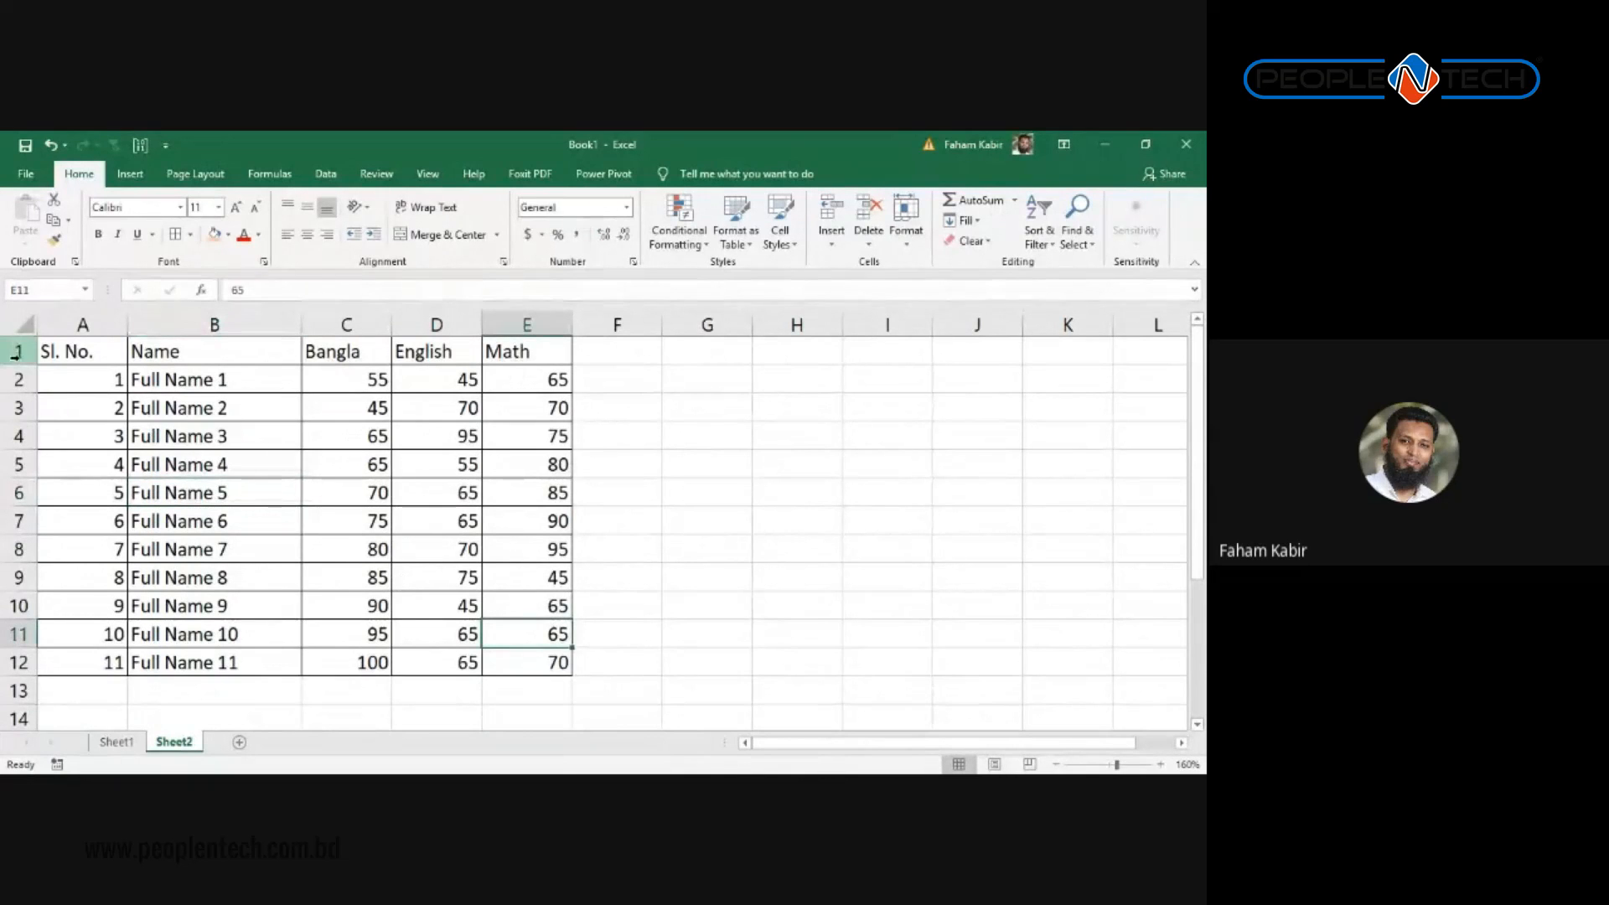
left_click_drag(18, 662, 19, 351)
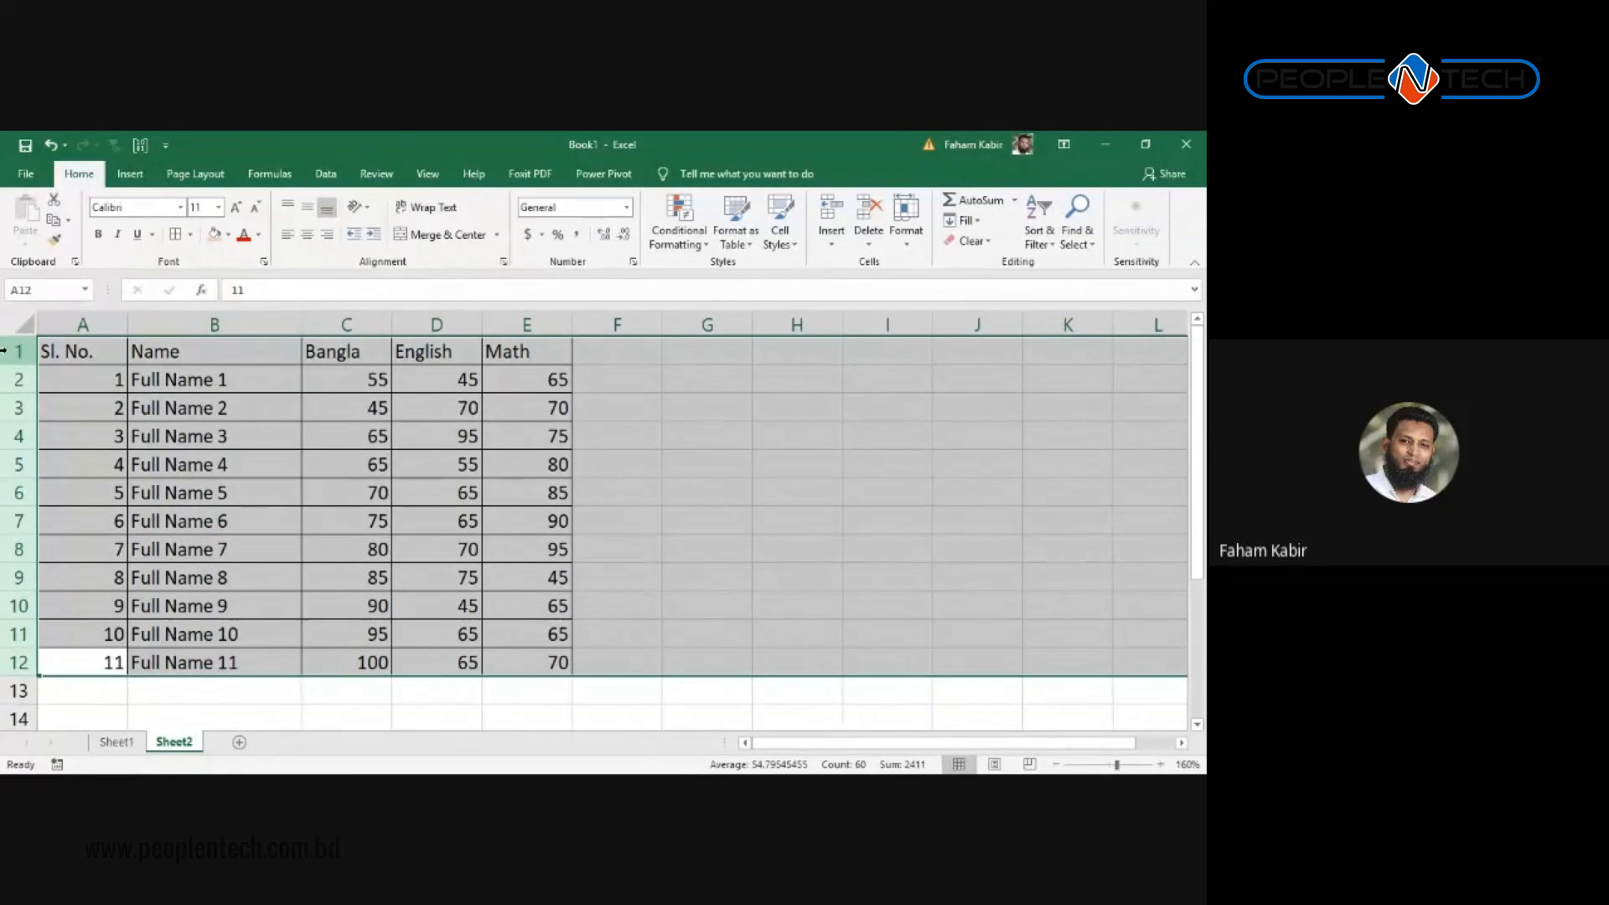
left_click(140, 384)
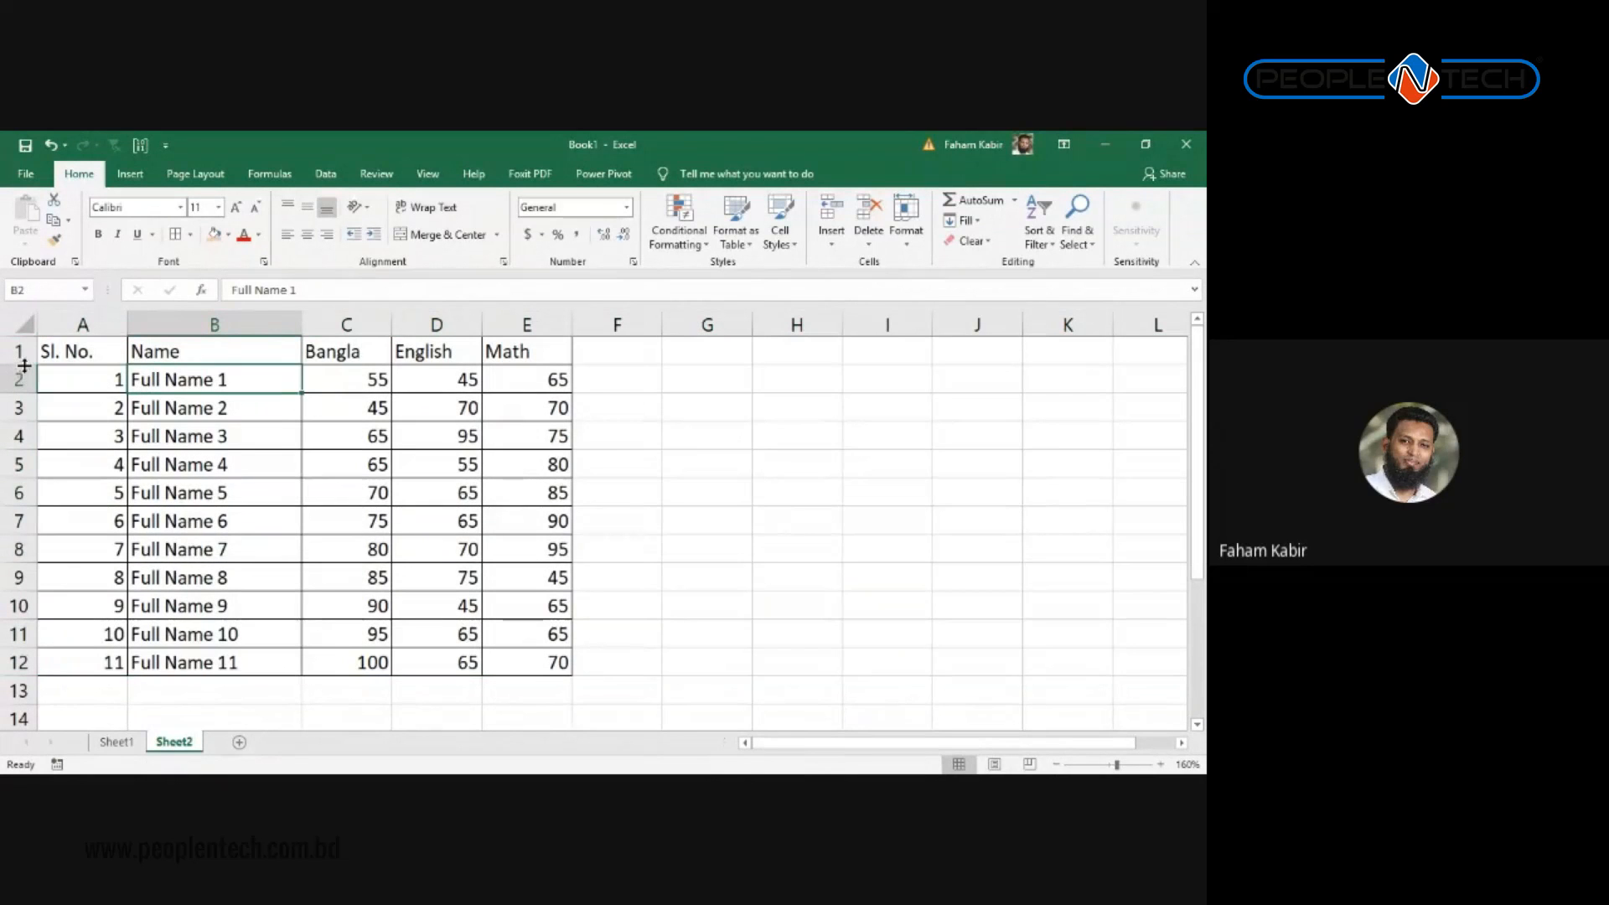
left_click_drag(127, 326, 123, 325)
left_click_drag(12, 394, 27, 398)
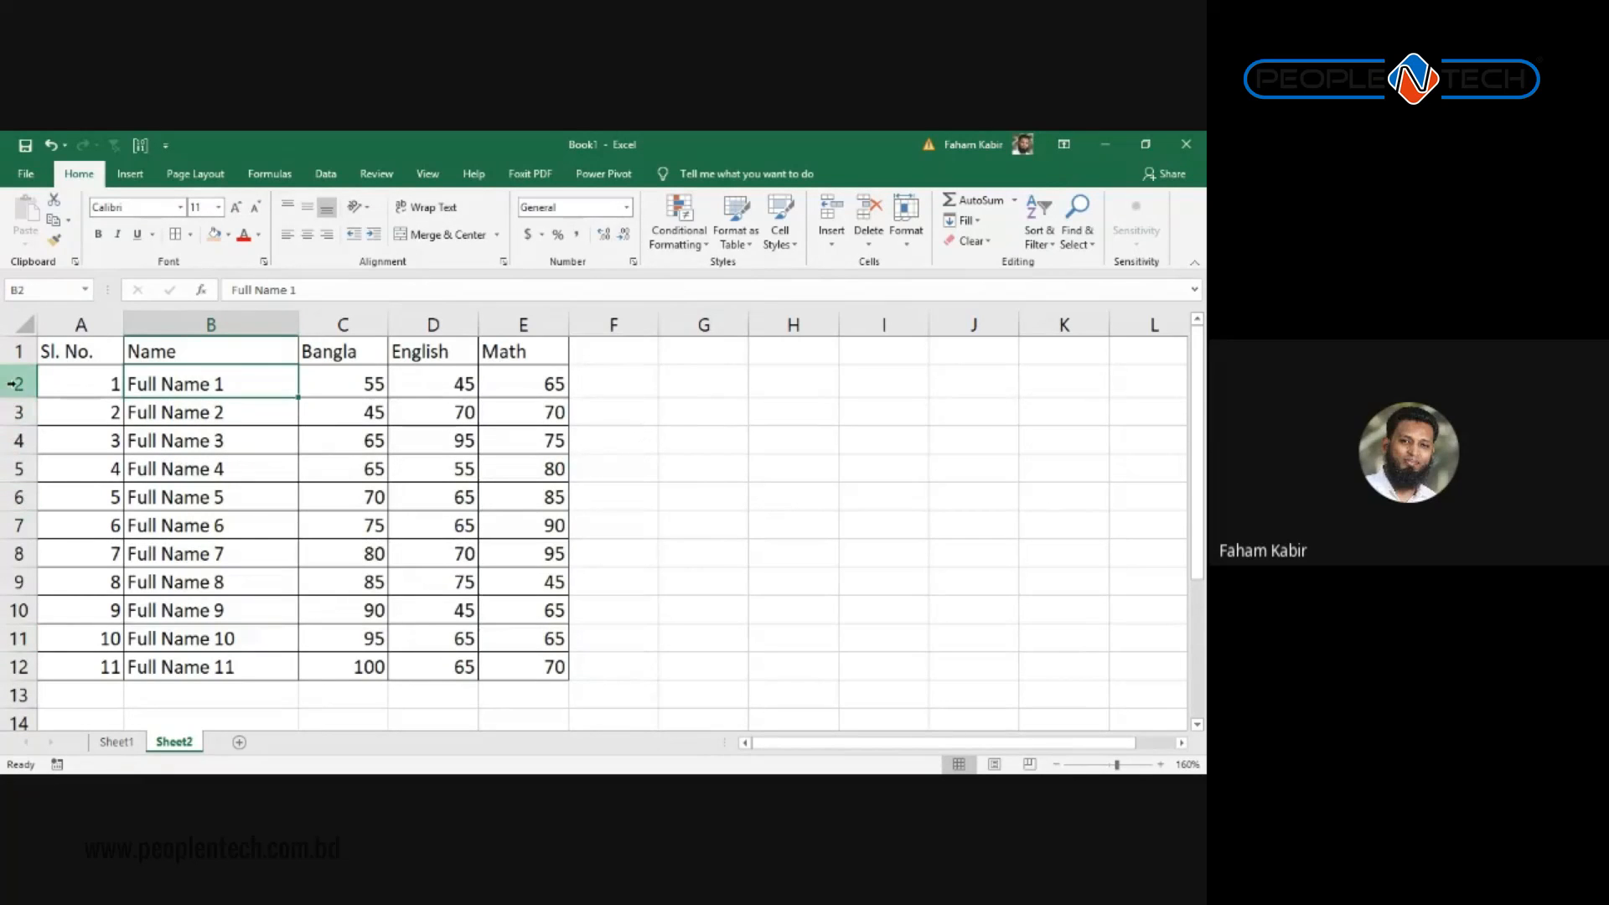
left_click_drag(15, 384, 33, 668)
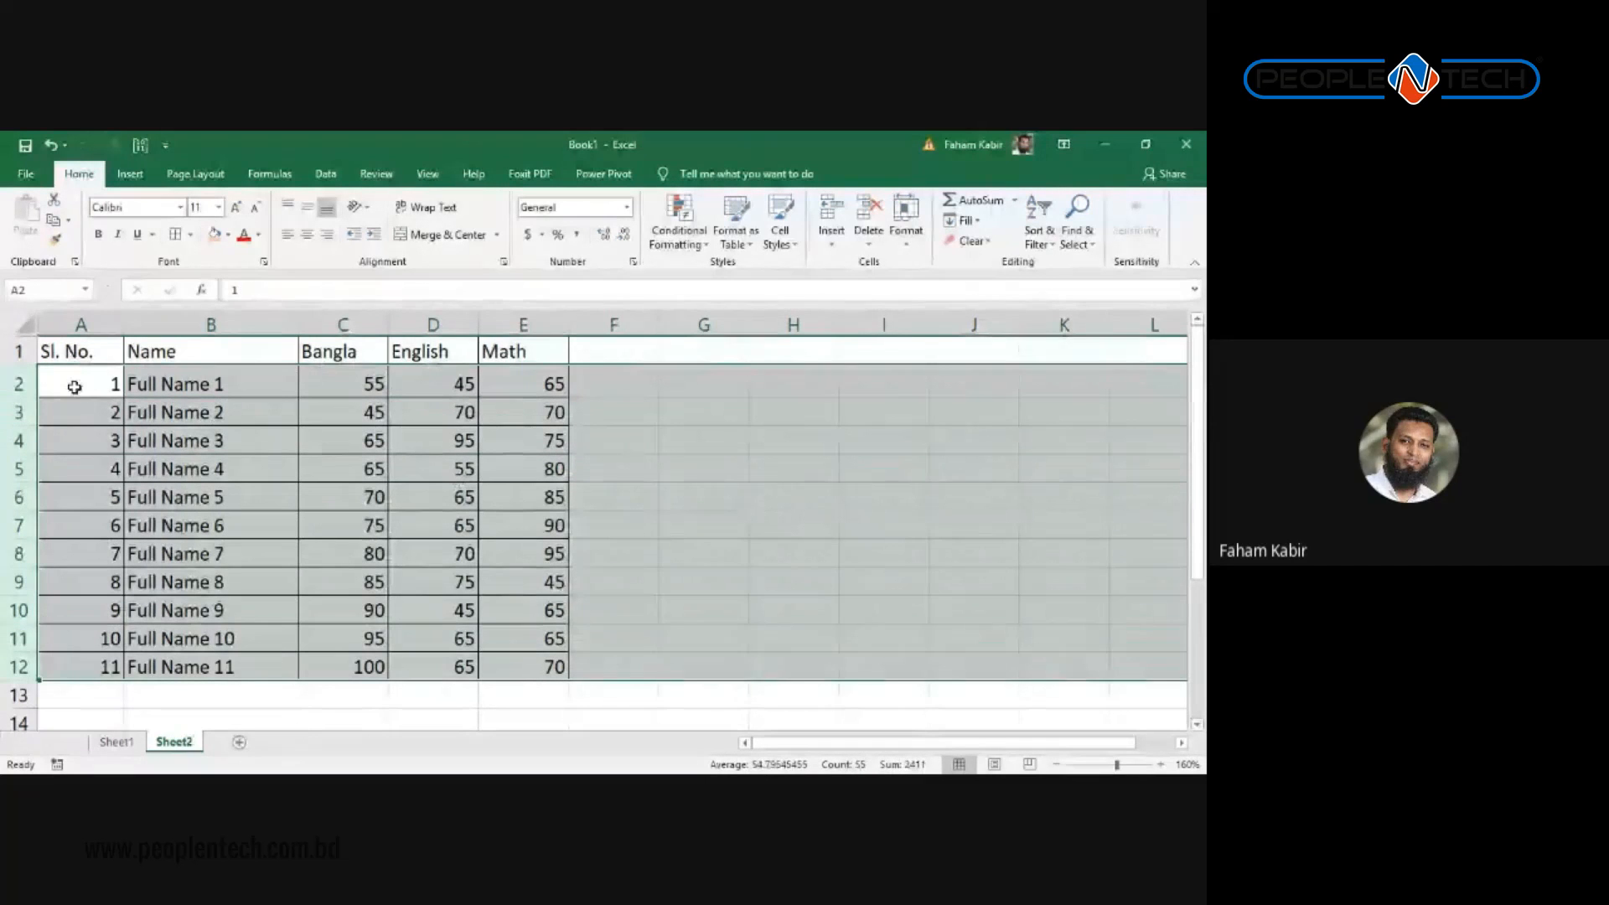
Step: Set data rows 2–12 to a uniform height of 15.75
left_click_drag(23, 395, 24, 401)
scroll(281, 460, "down", 4)
scroll(280, 460, "up", 4)
scroll(248, 430, "down", 1)
scroll(265, 445, "up", 1)
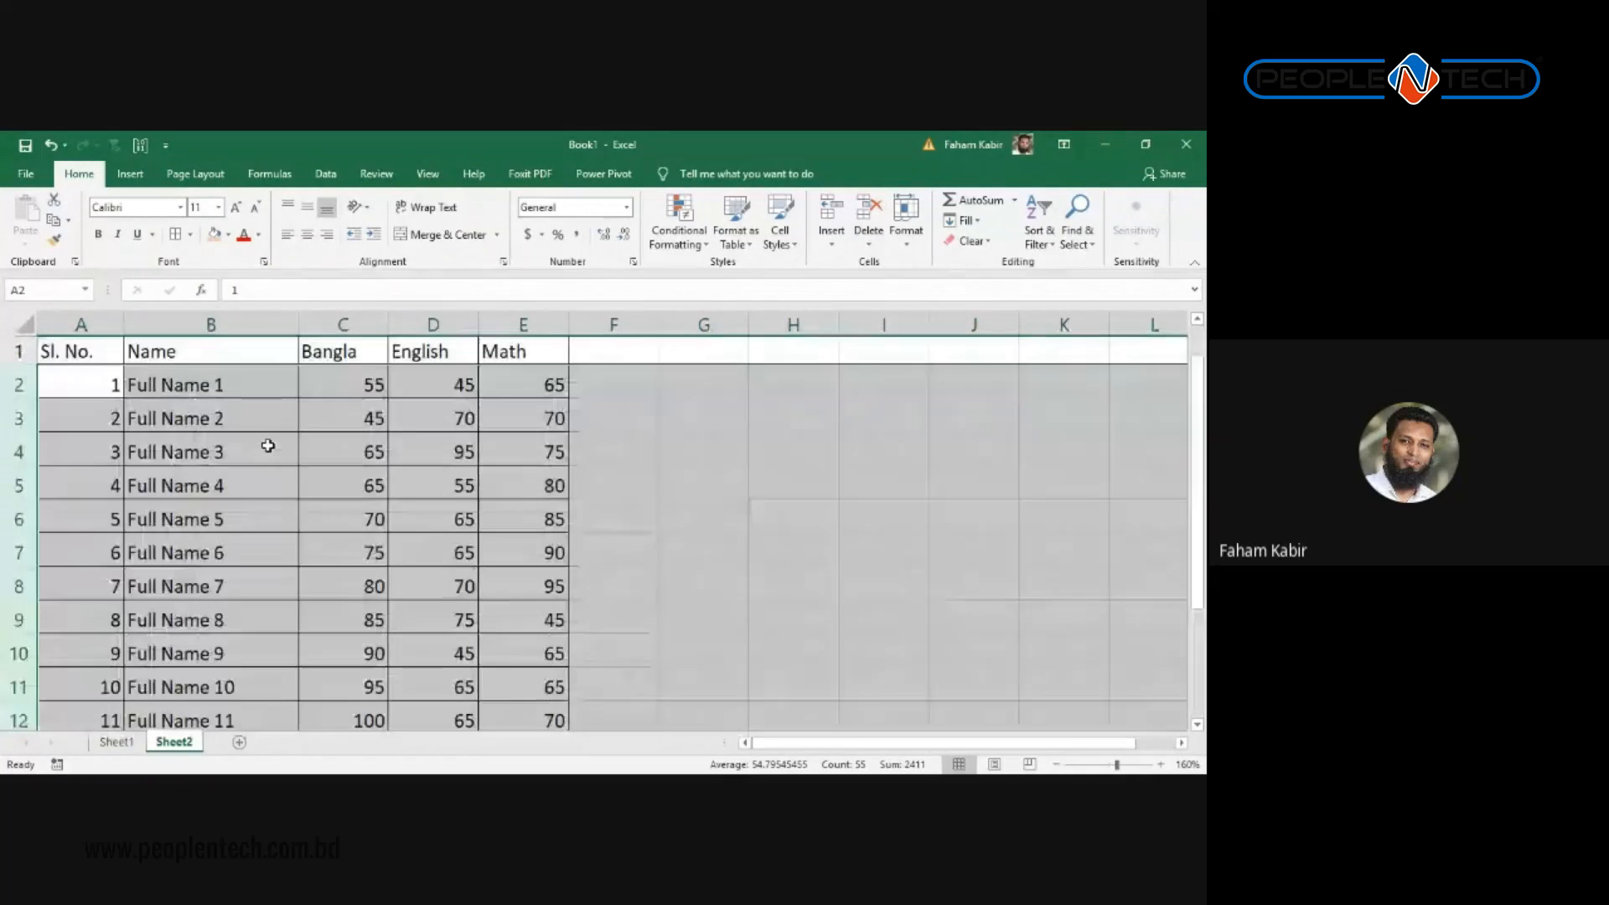
left_click_drag(19, 400, 12, 399)
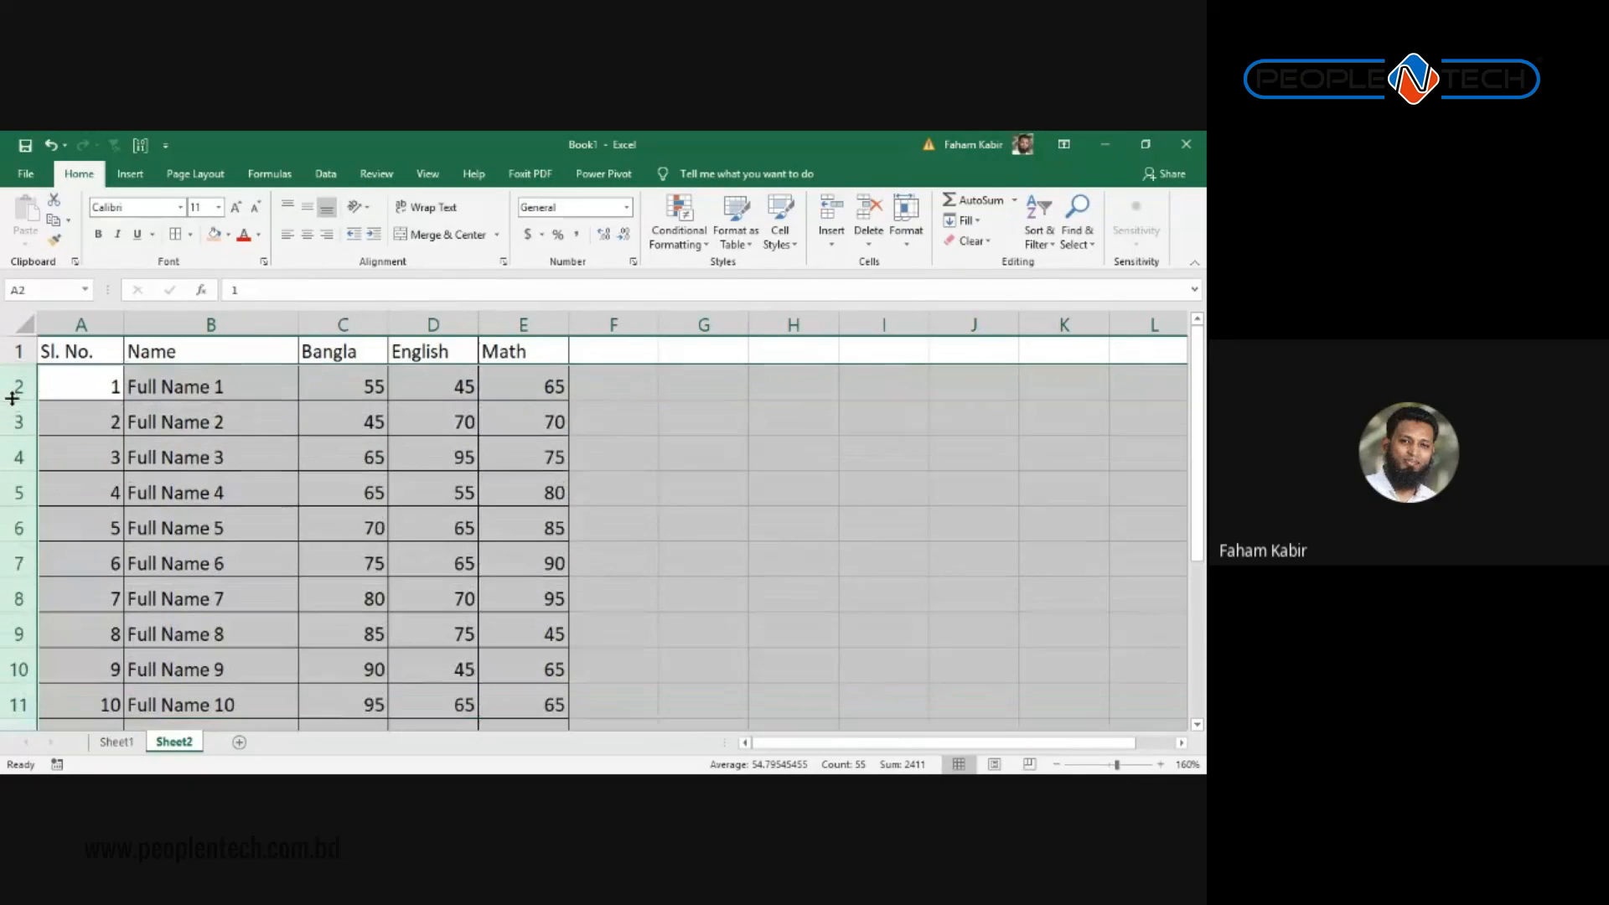
left_click(213, 421)
scroll(327, 431, "down", 5)
scroll(327, 431, "up", 4)
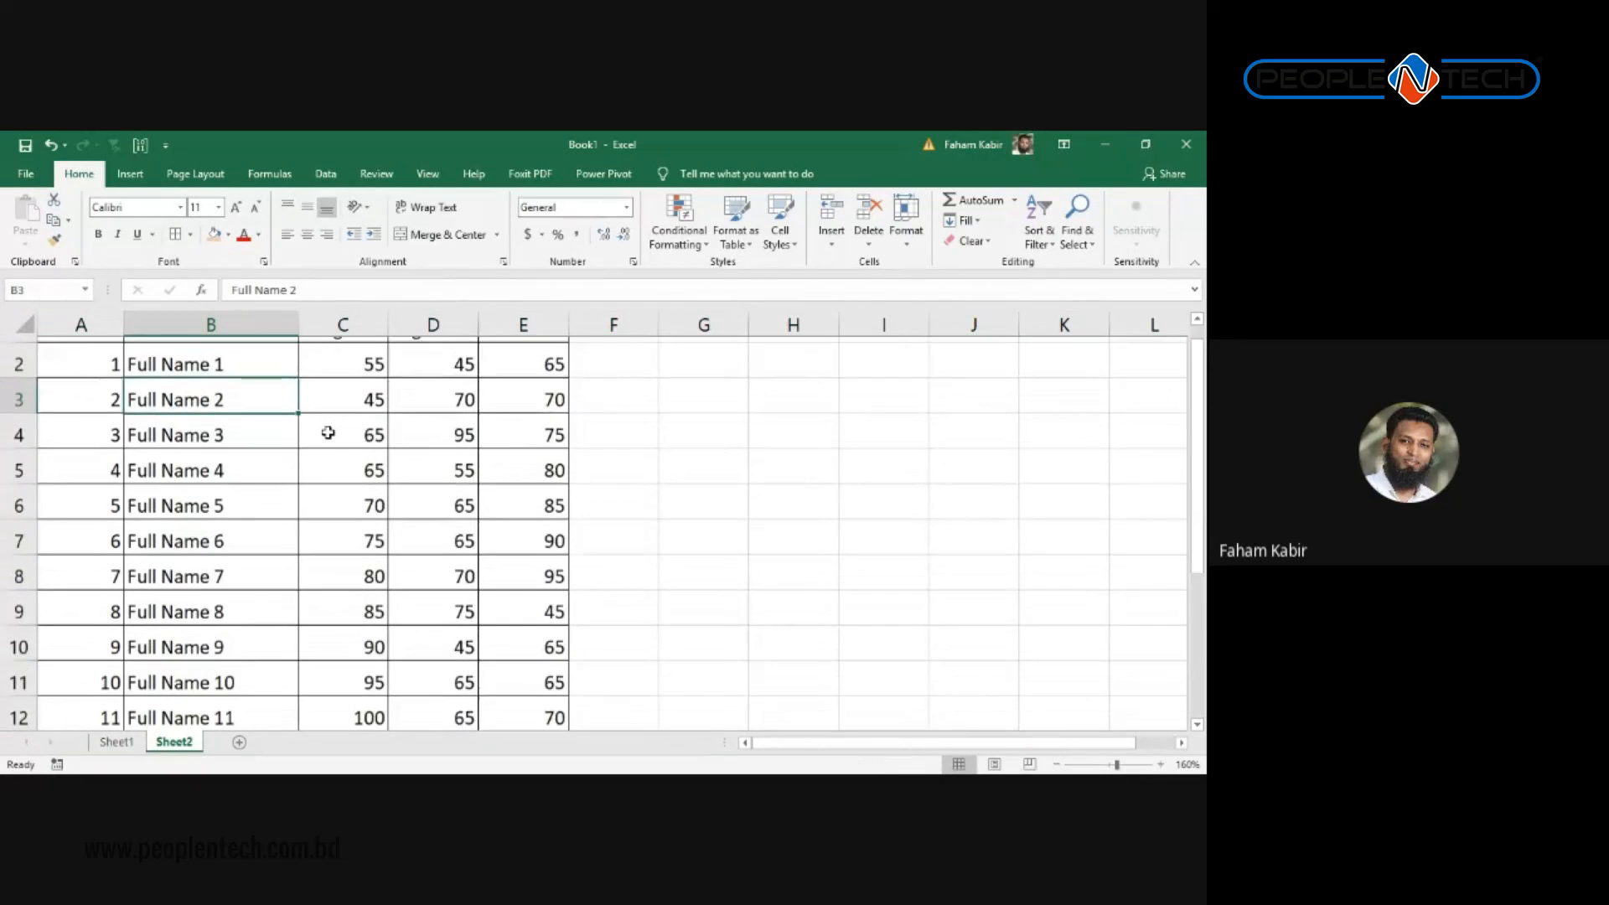
scroll(327, 431, "up", 1)
Step: Widen the Bangla, English and Math columns, then select the whole table A1:E12
left_click_drag(343, 324, 524, 325)
mouse_move(387, 324)
left_mouse_down()
mouse_move(420, 325)
mouse_move(389, 320)
left_mouse_up()
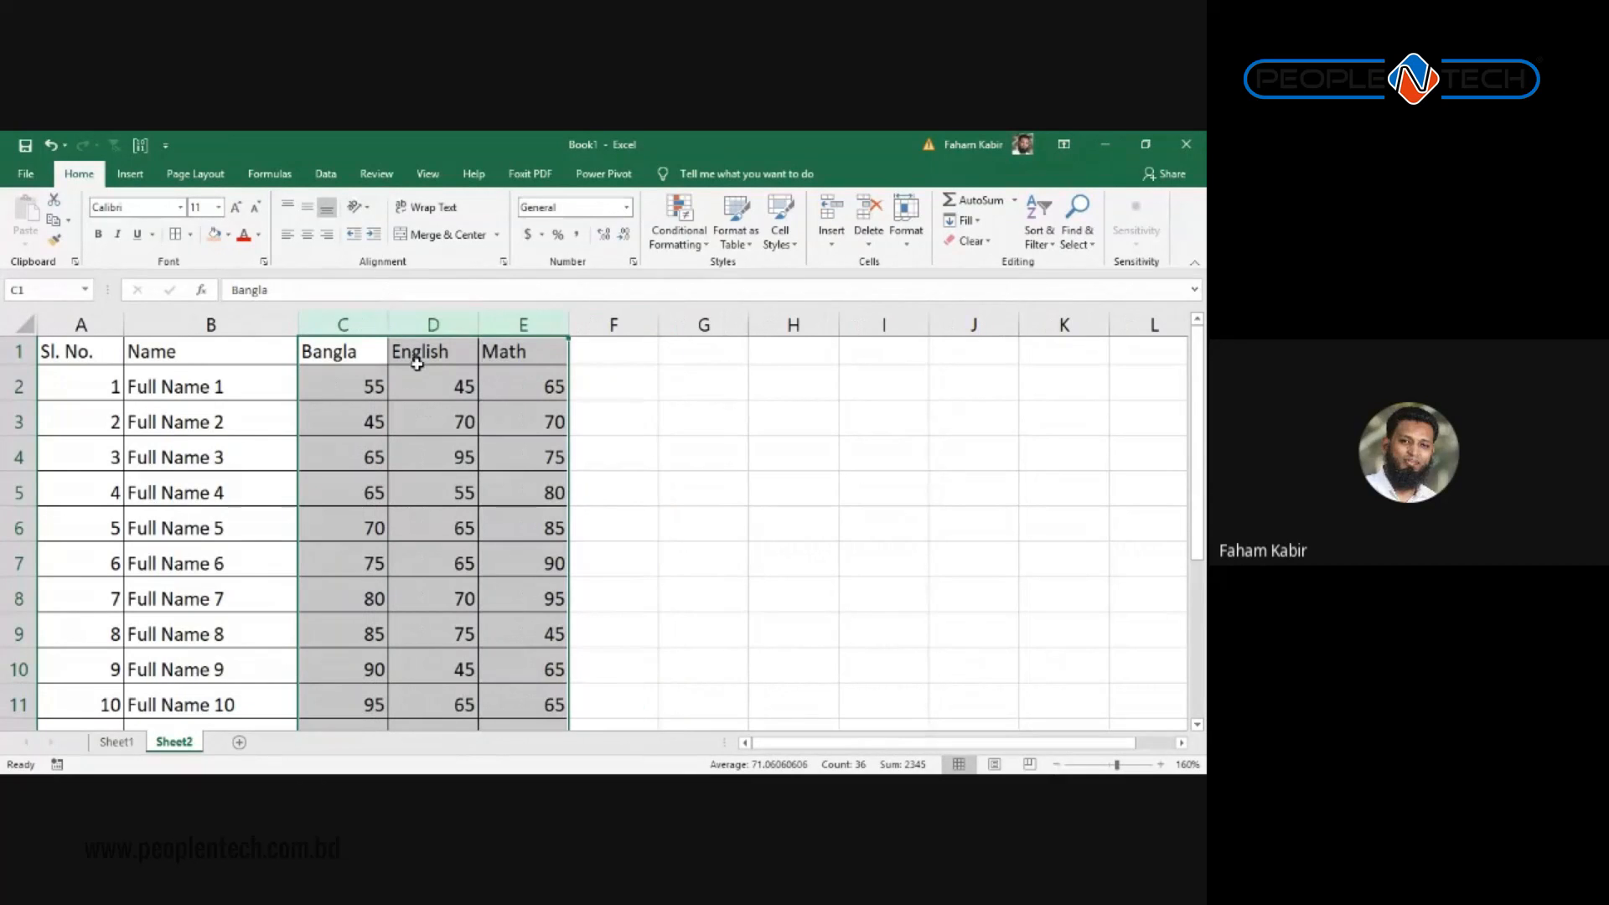
left_click(260, 420)
scroll(493, 428, "down", 4)
scroll(493, 428, "up", 4)
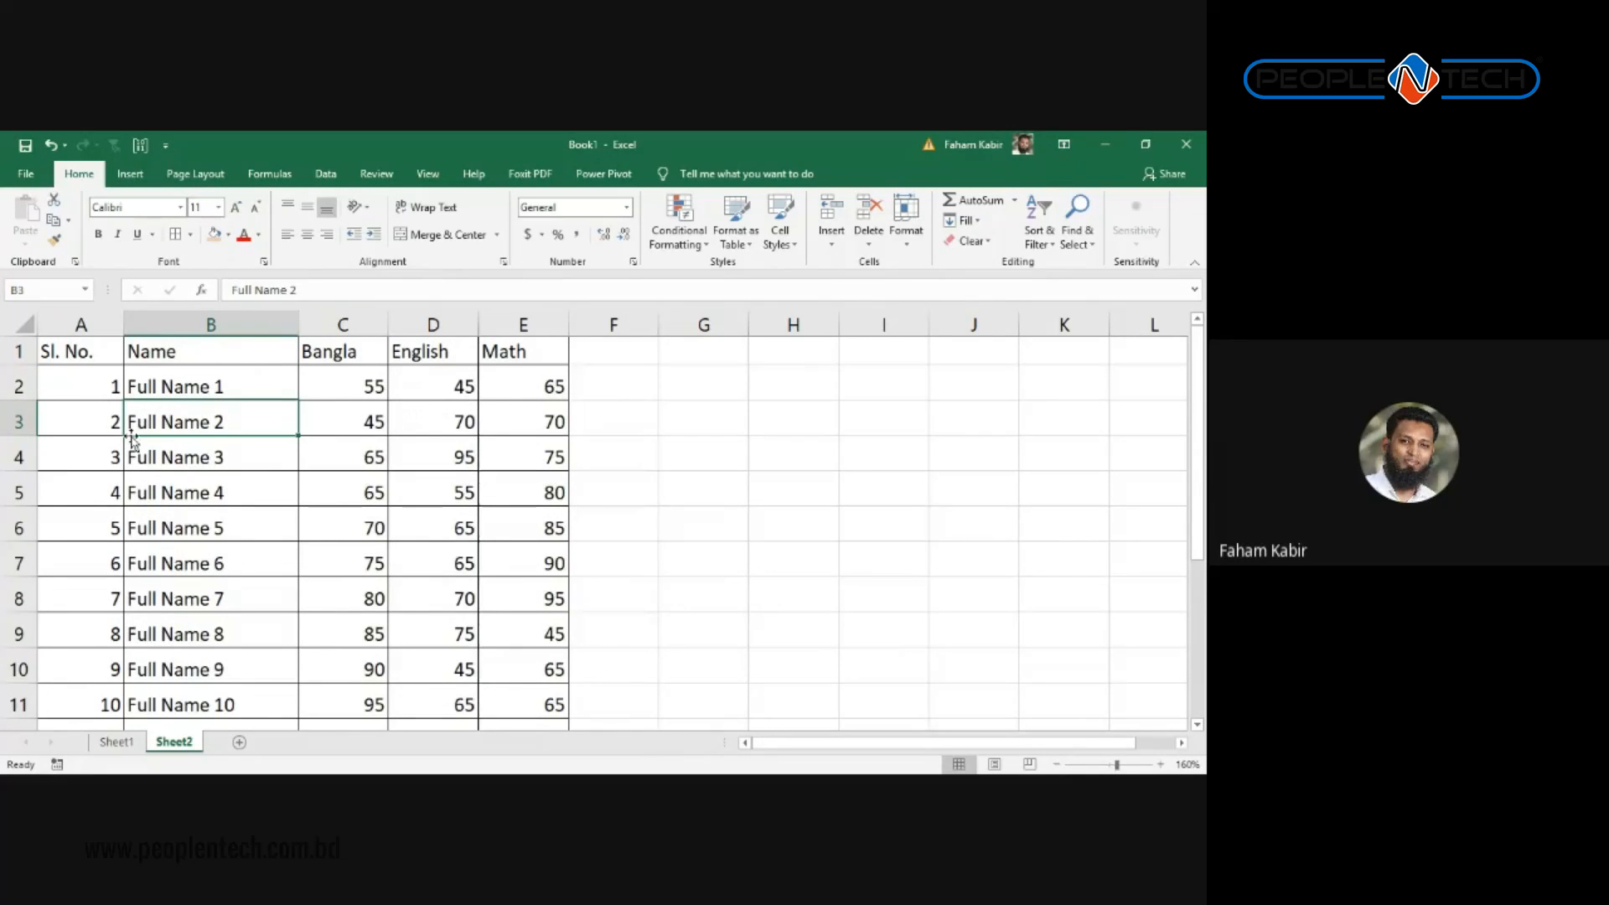
left_click(154, 388)
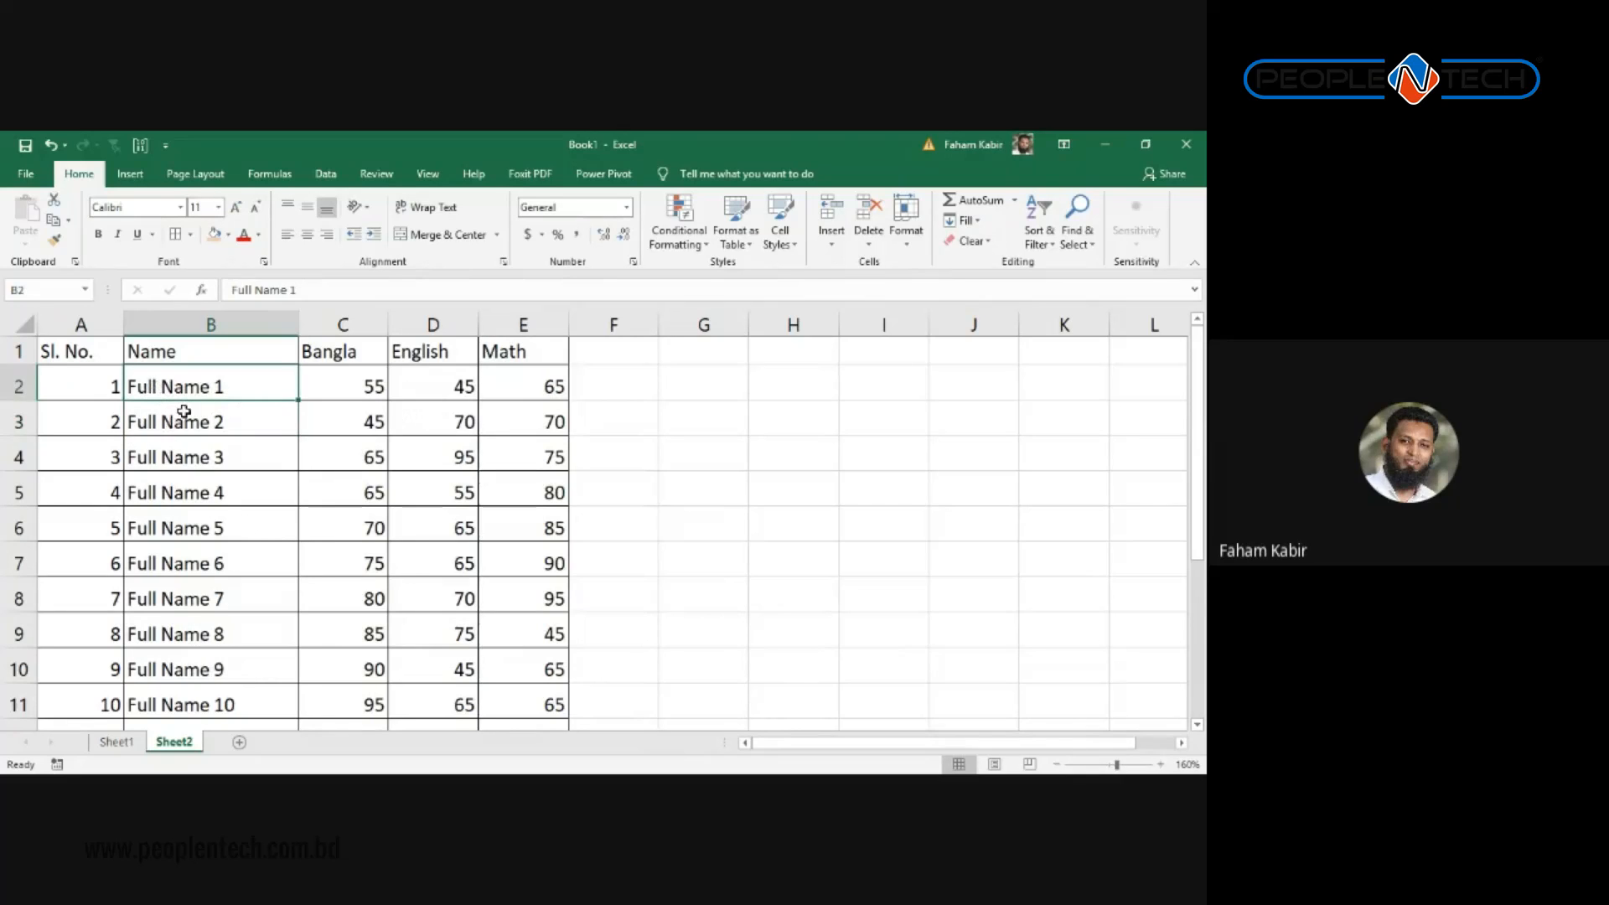
left_click(180, 411)
left_click(170, 450)
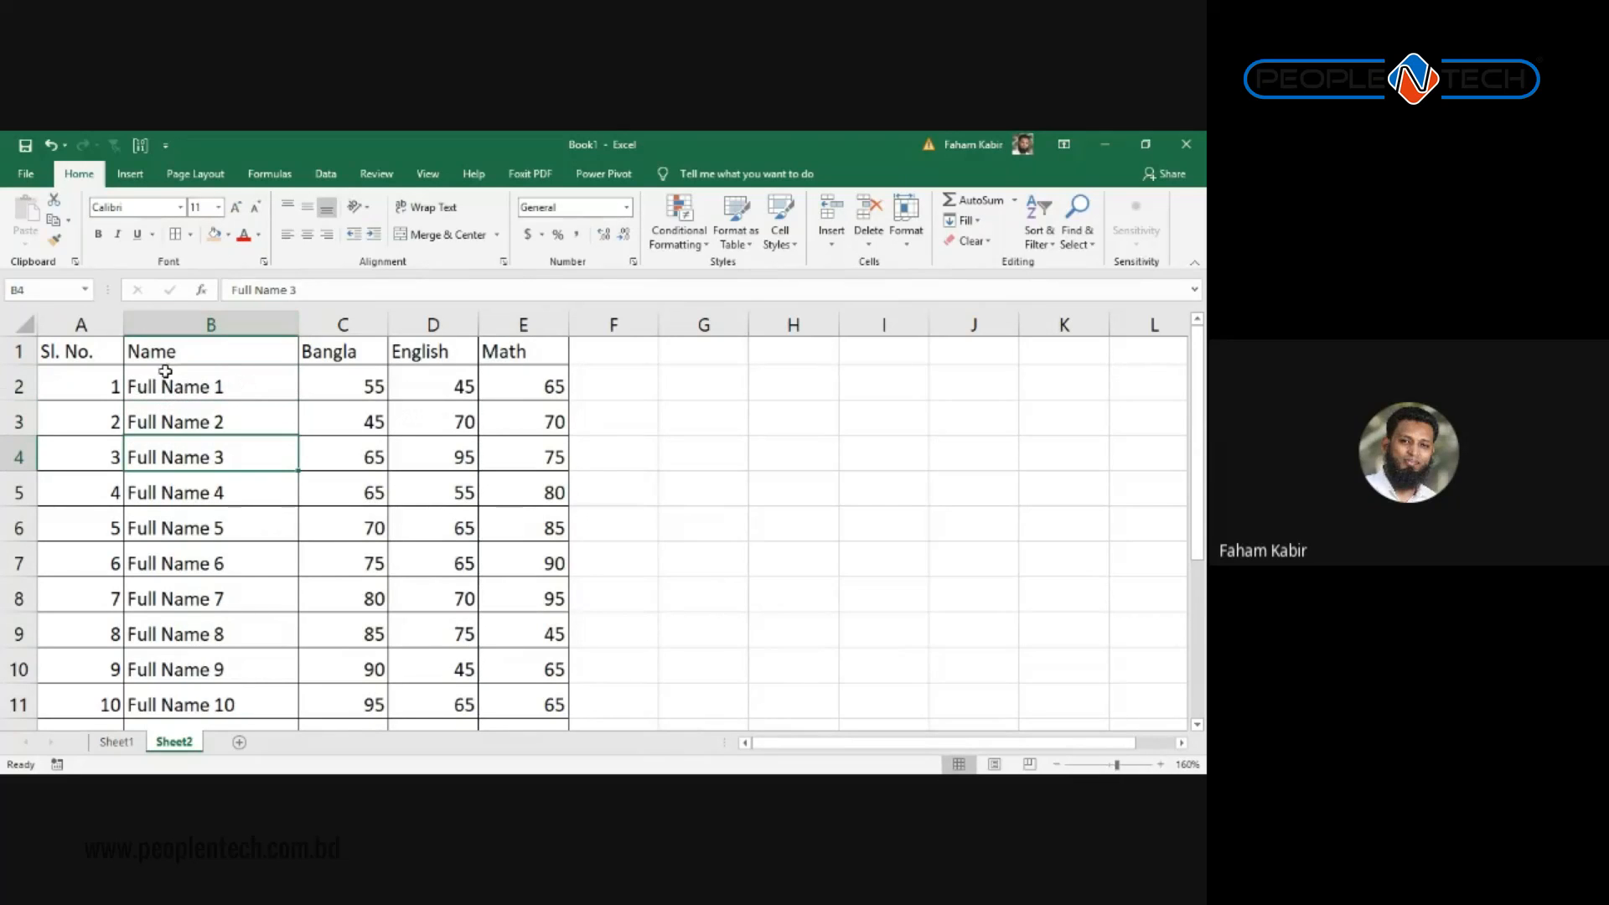
scroll(332, 458, "down", 3)
scroll(334, 528, "up", 3)
left_click_drag(72, 349, 521, 682)
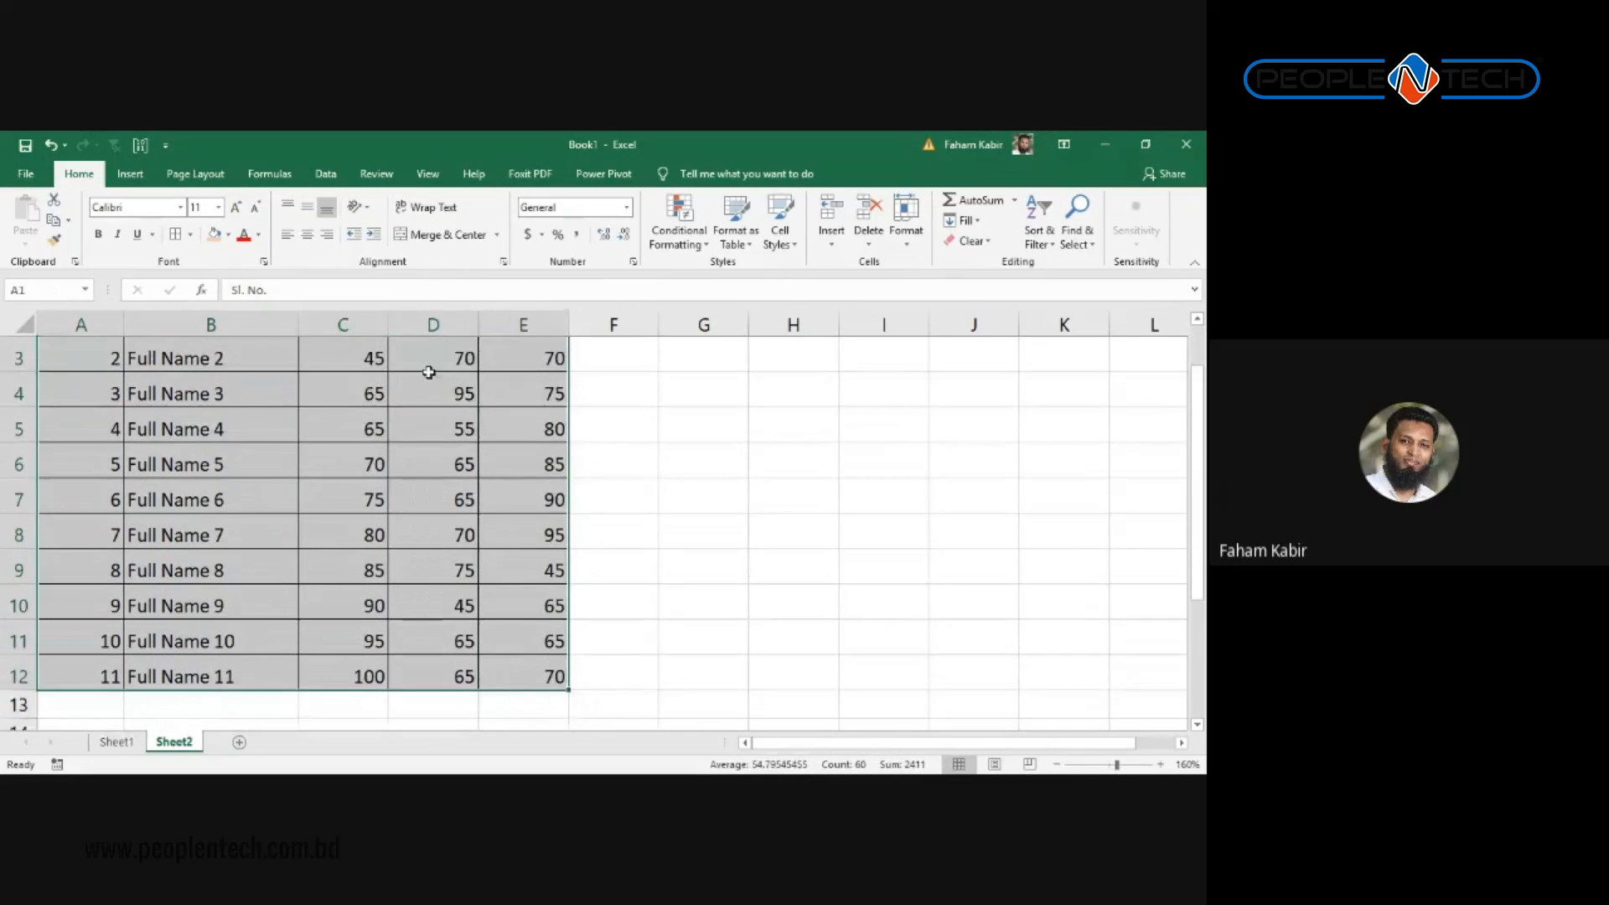
Step: Centre the marks table text vertically in its cells with Middle Align
left_click(309, 236)
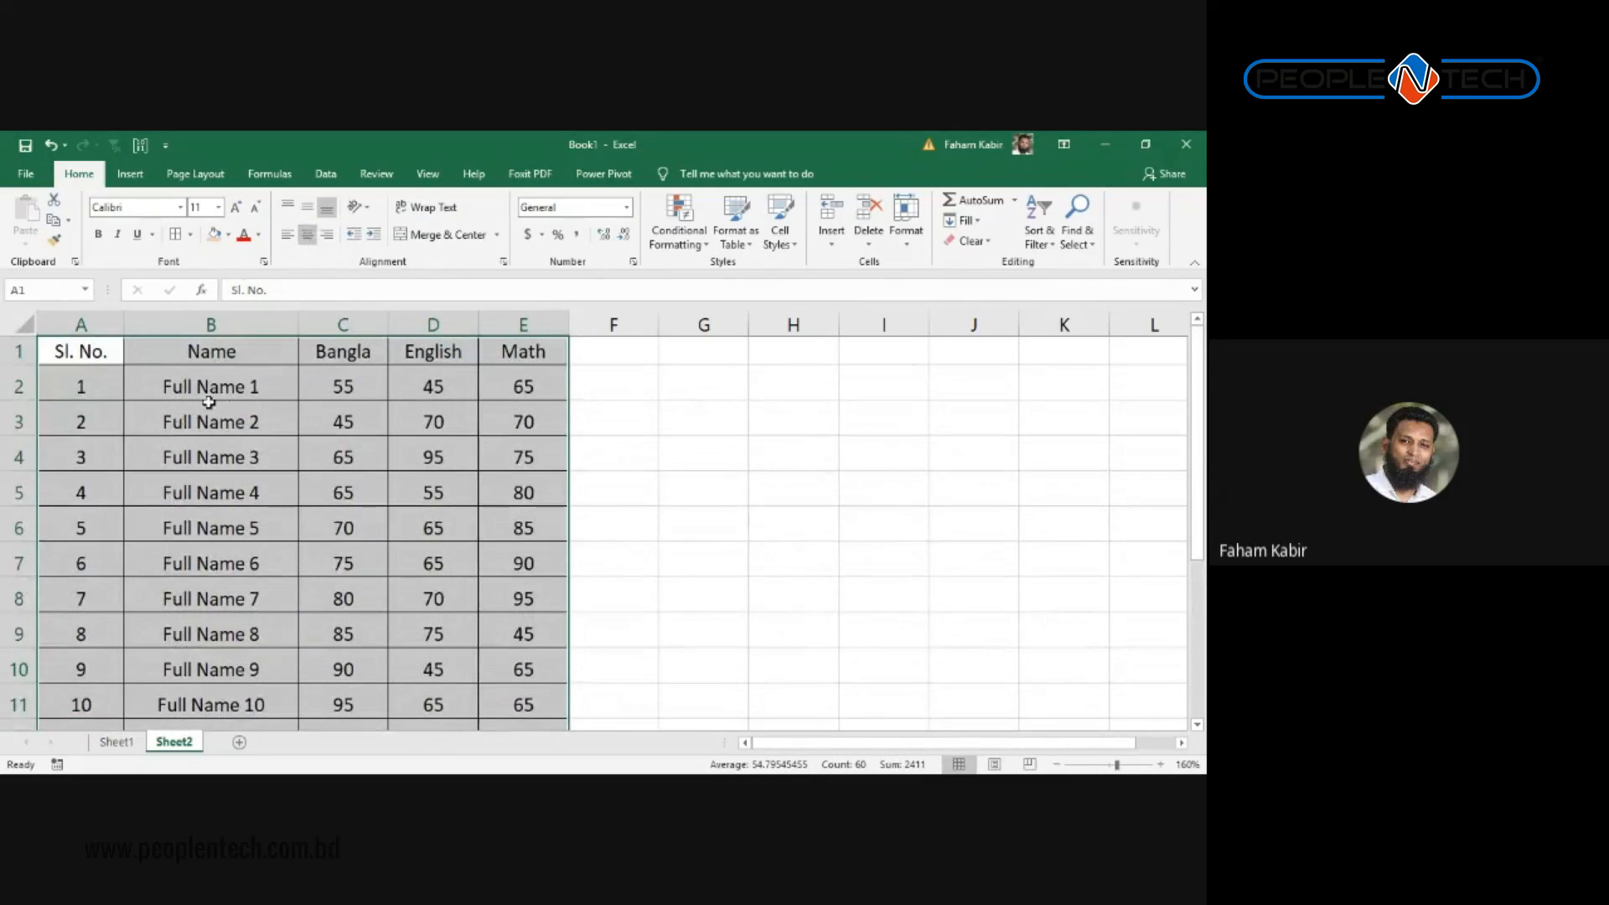
left_click(306, 206)
left_click(287, 209)
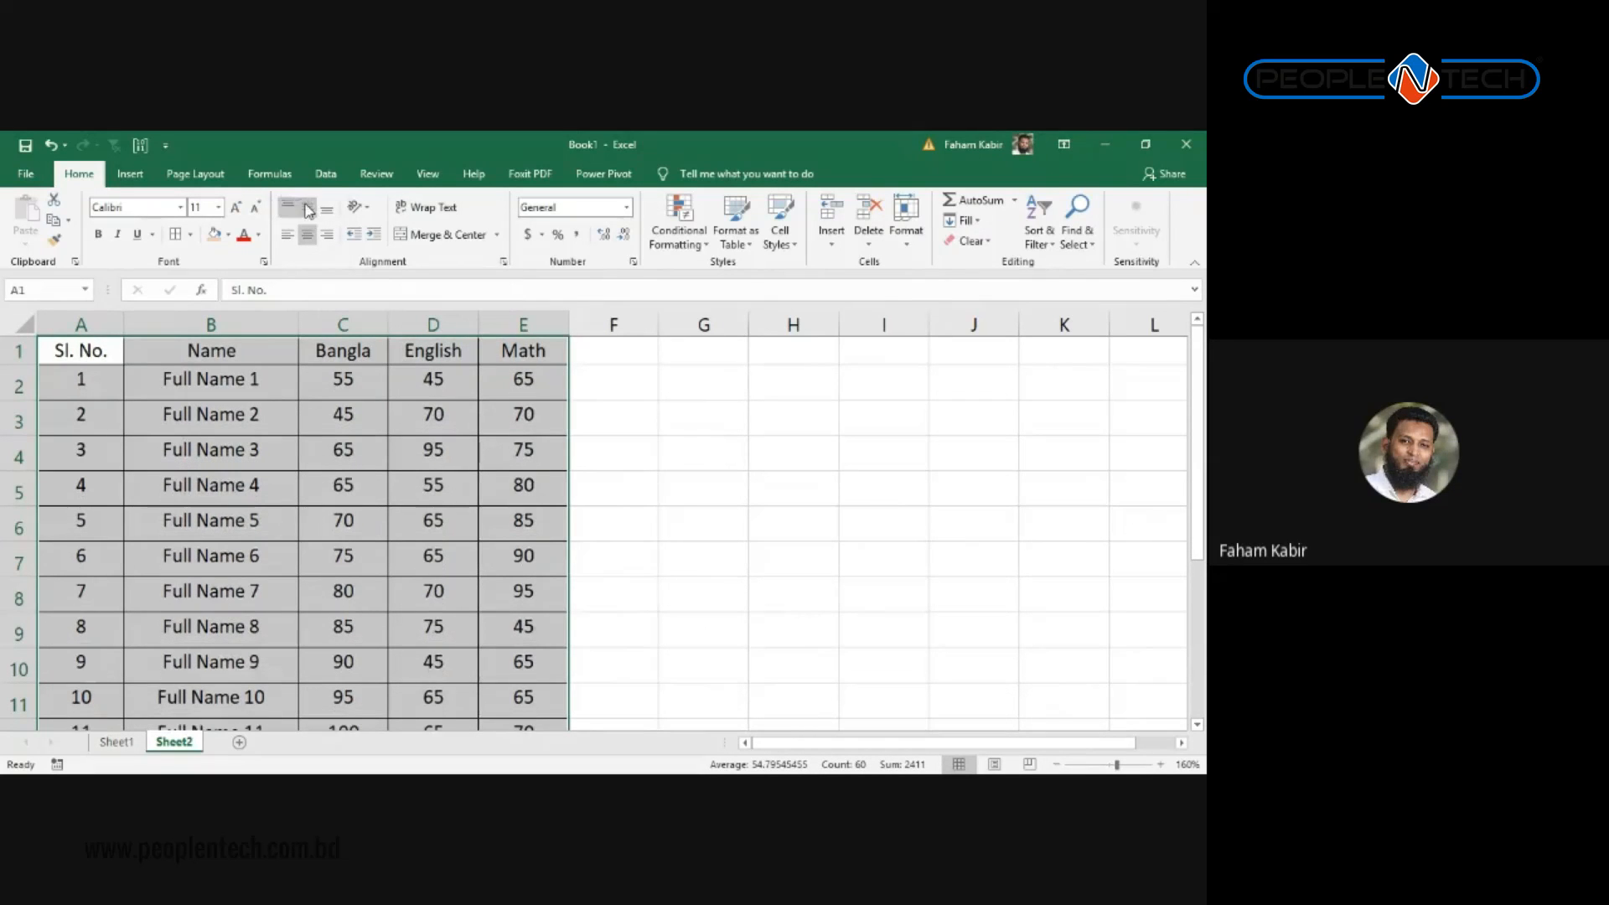
left_click(309, 211)
left_click(513, 488)
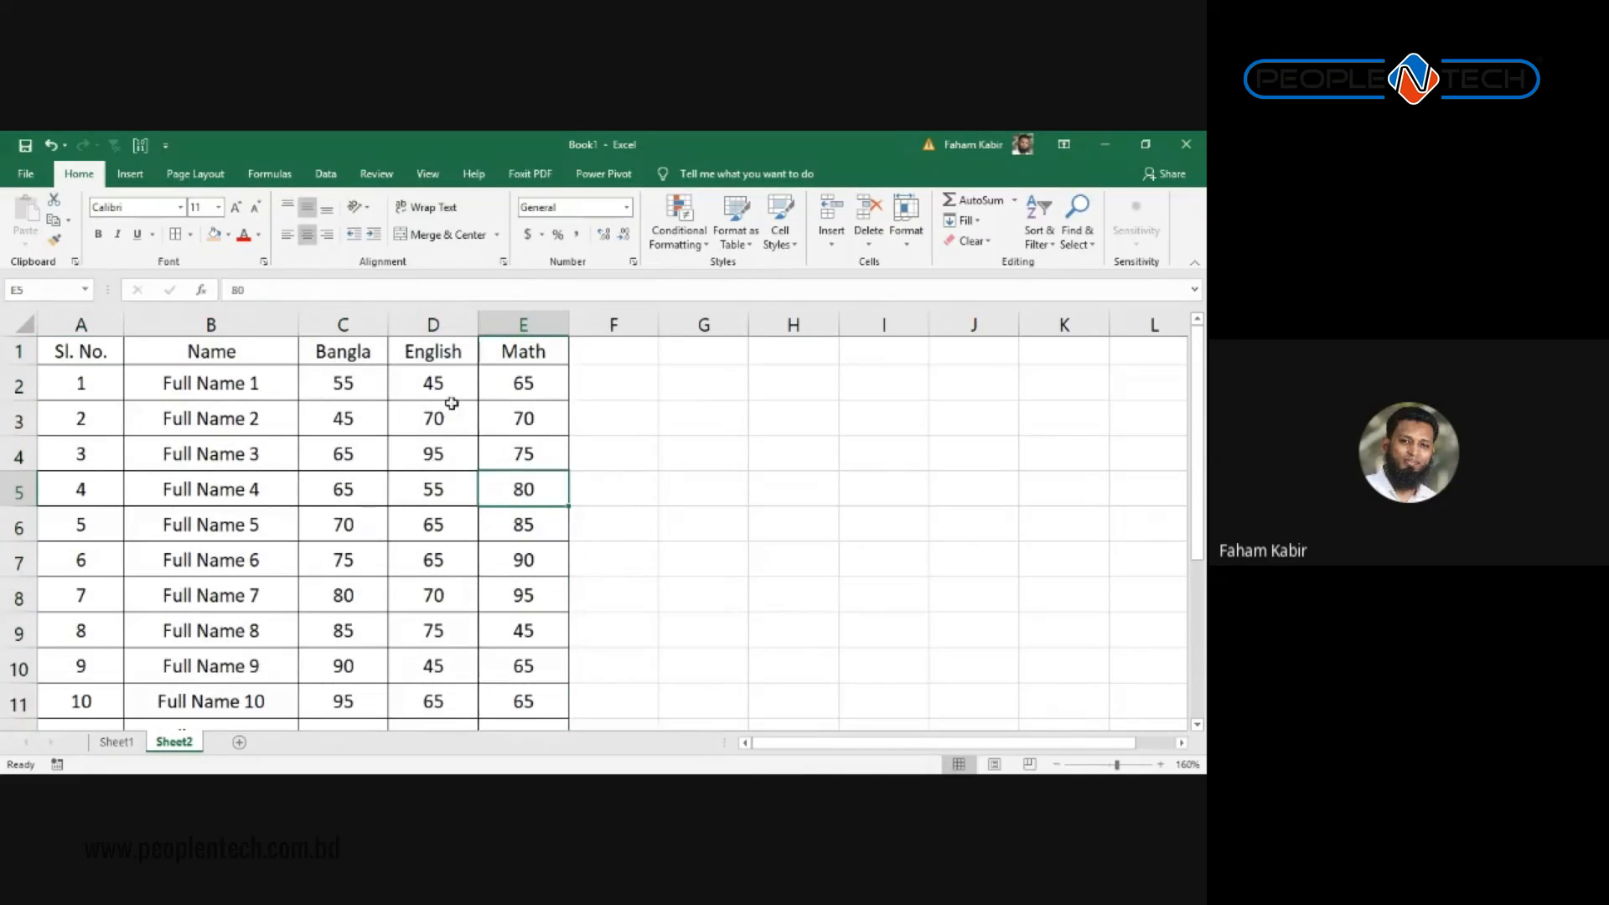
scroll(359, 489, "down", 3)
scroll(212, 362, "up", 3)
Step: Left-align the student names in B2:B12
left_click_drag(221, 387, 220, 470)
left_click_drag(206, 733, 230, 667)
left_click(286, 236)
scroll(664, 590, "up", 1)
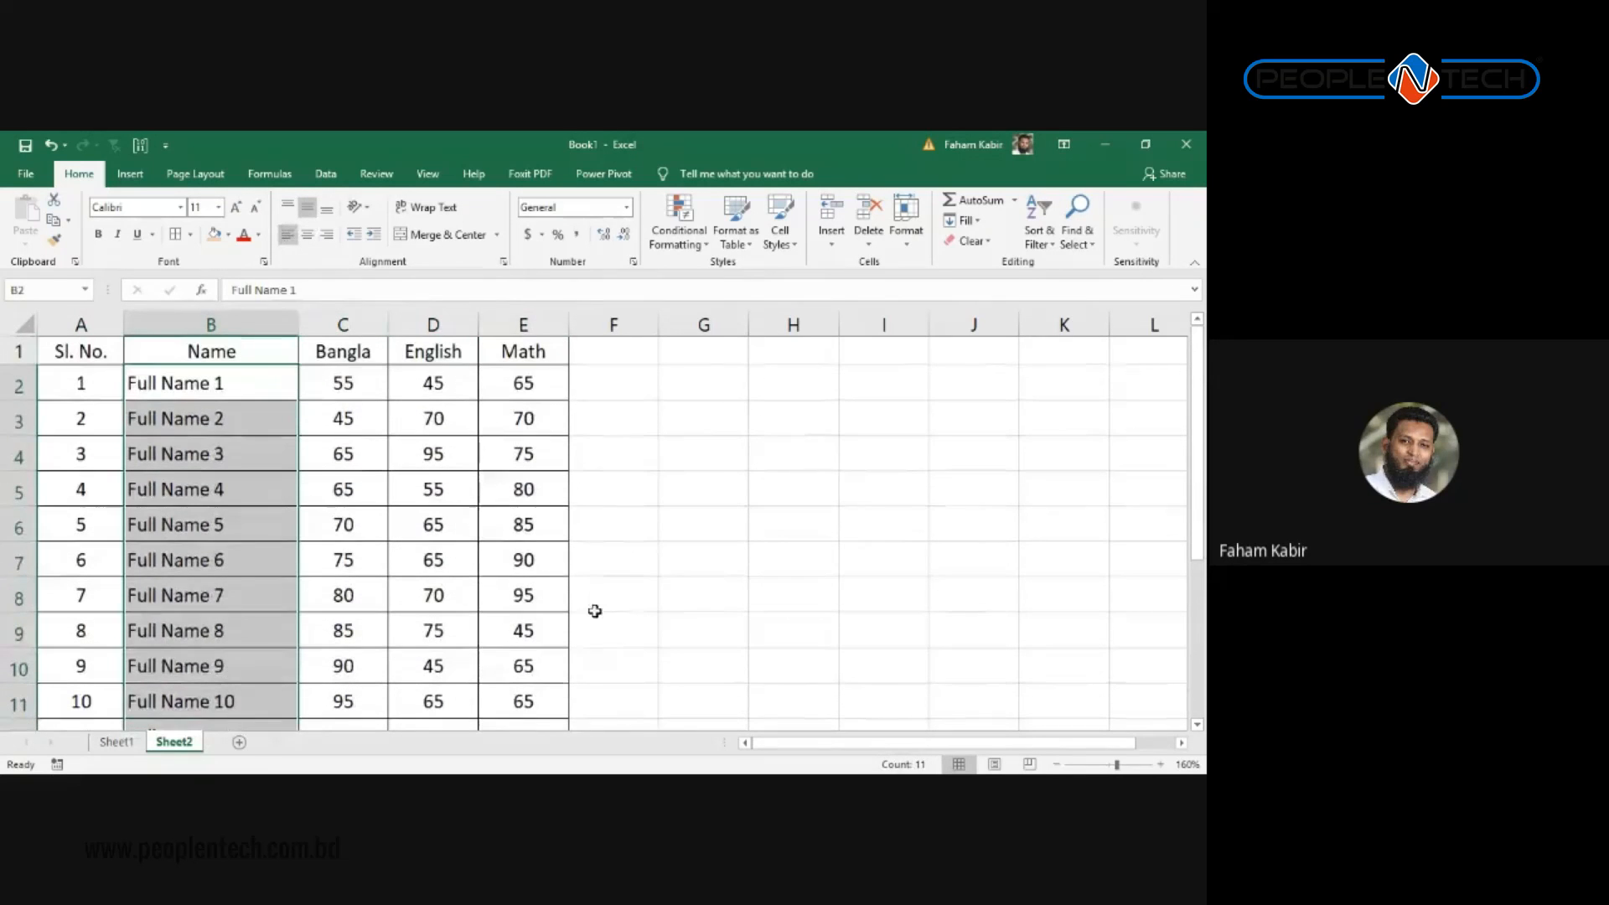
left_click(514, 597)
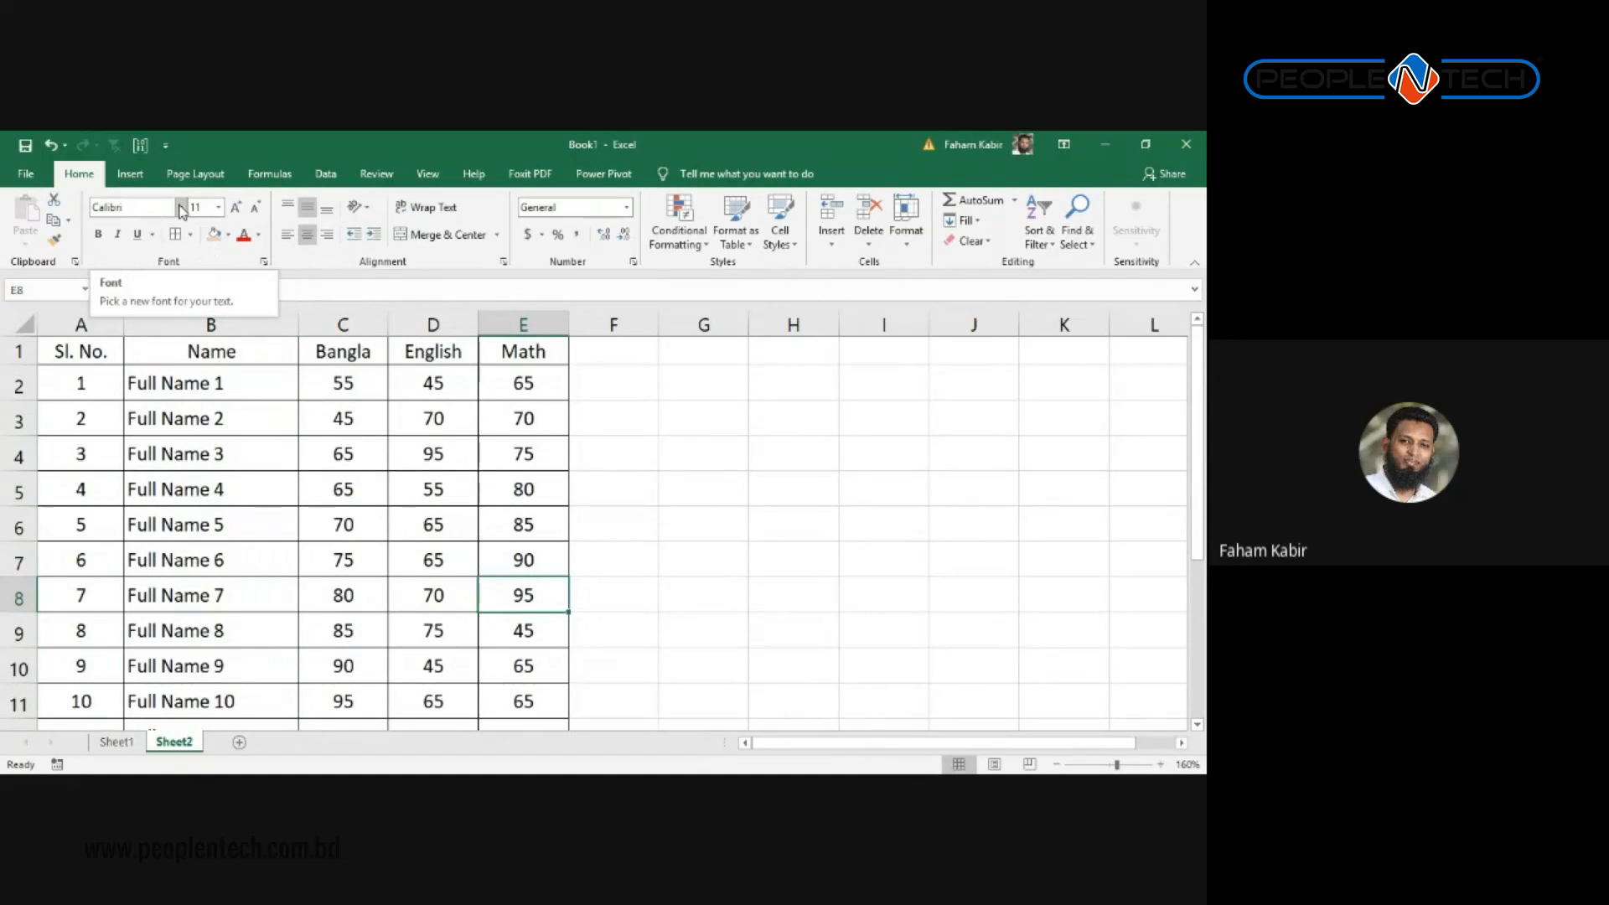
Step: Fill the header row A1:E1 with black
left_click_drag(523, 351, 81, 351)
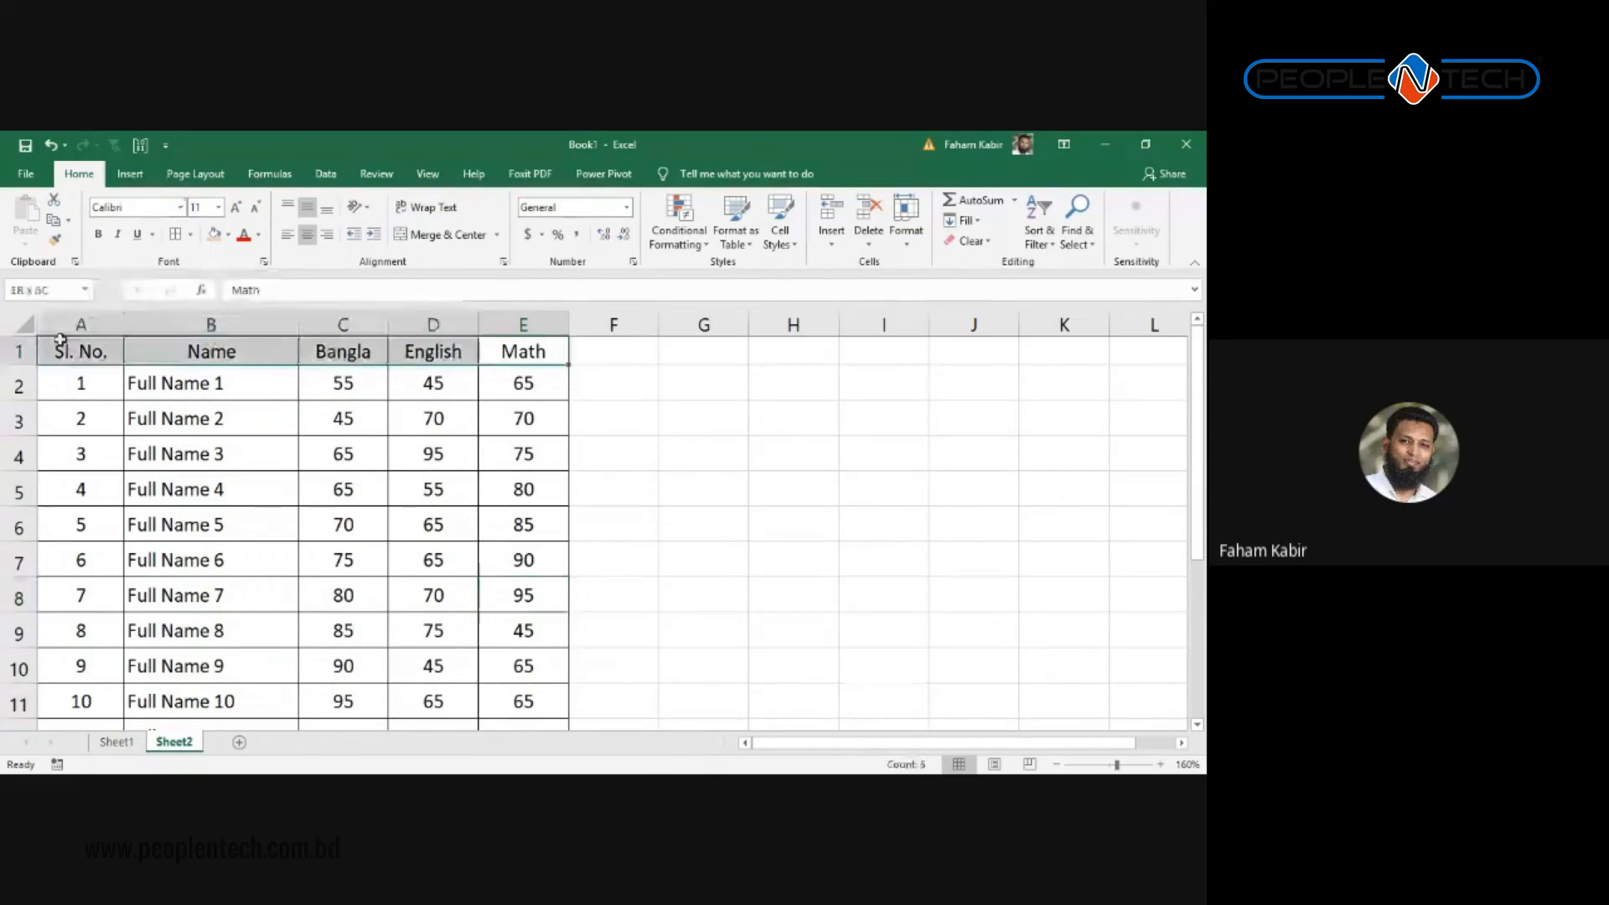
left_click(227, 236)
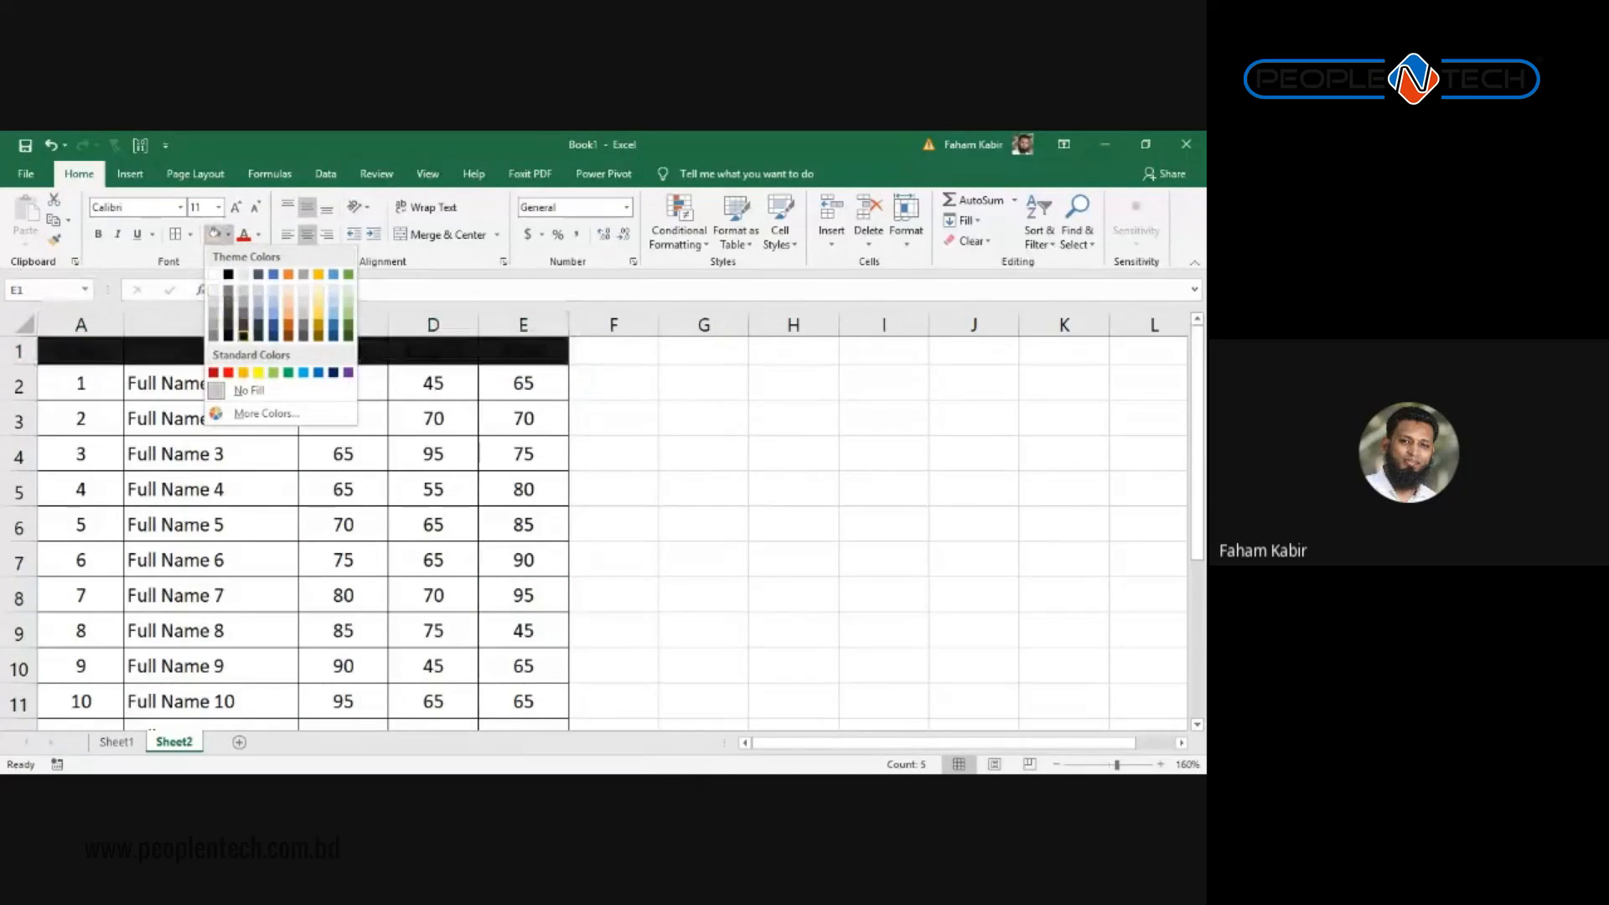
left_click(243, 334)
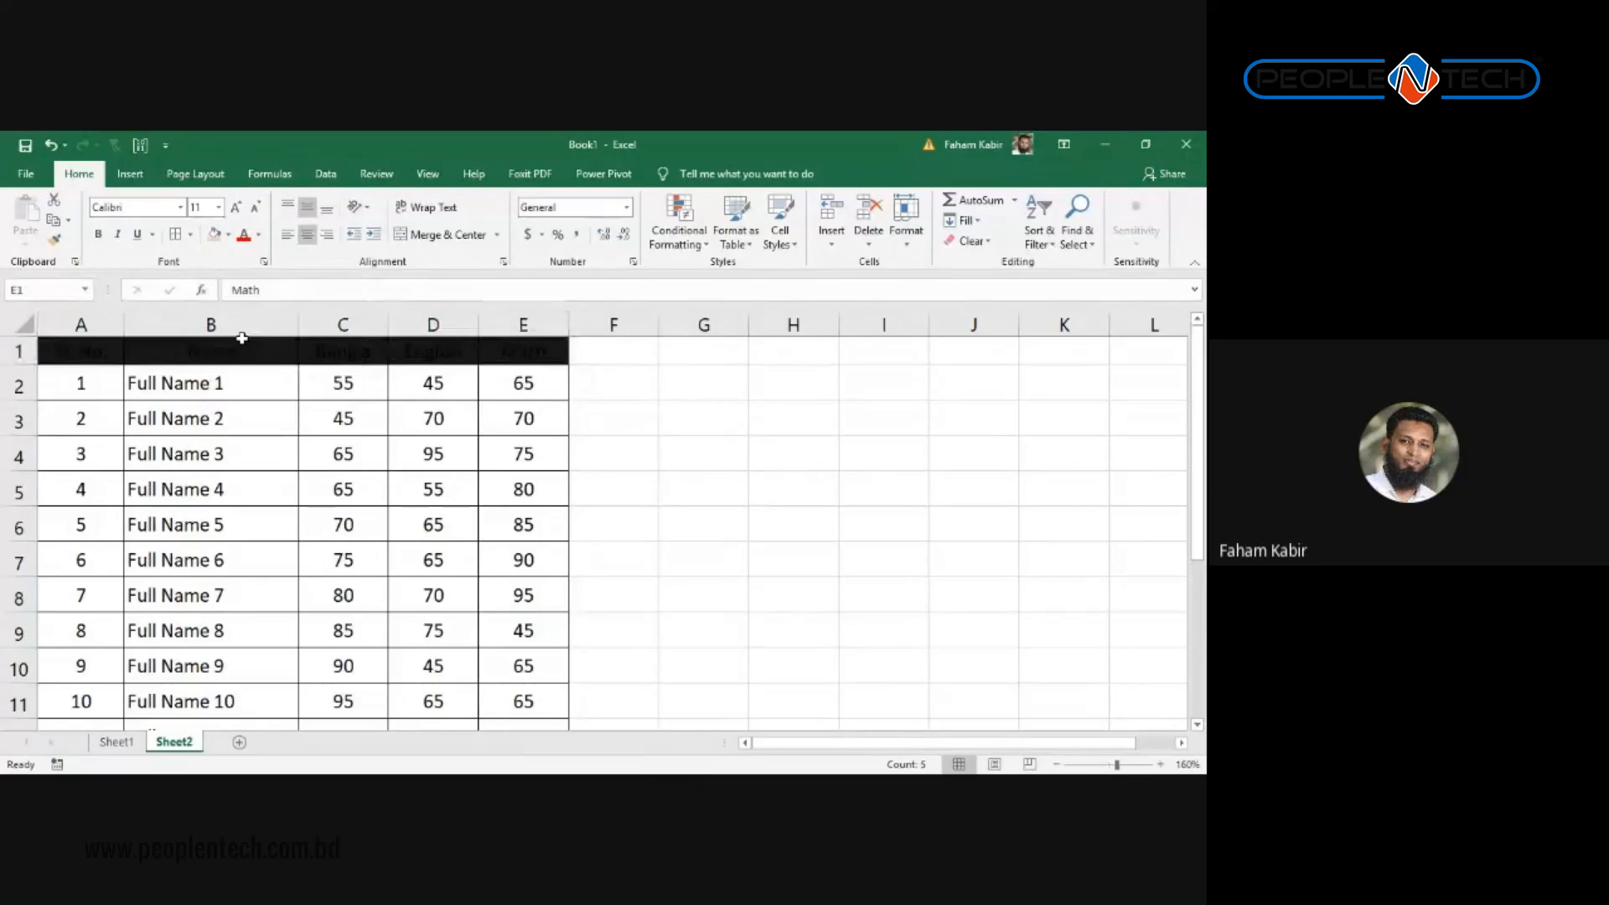
left_click(468, 351)
Step: Make the header text in A1:E1 white
left_click_drag(494, 343, 68, 330)
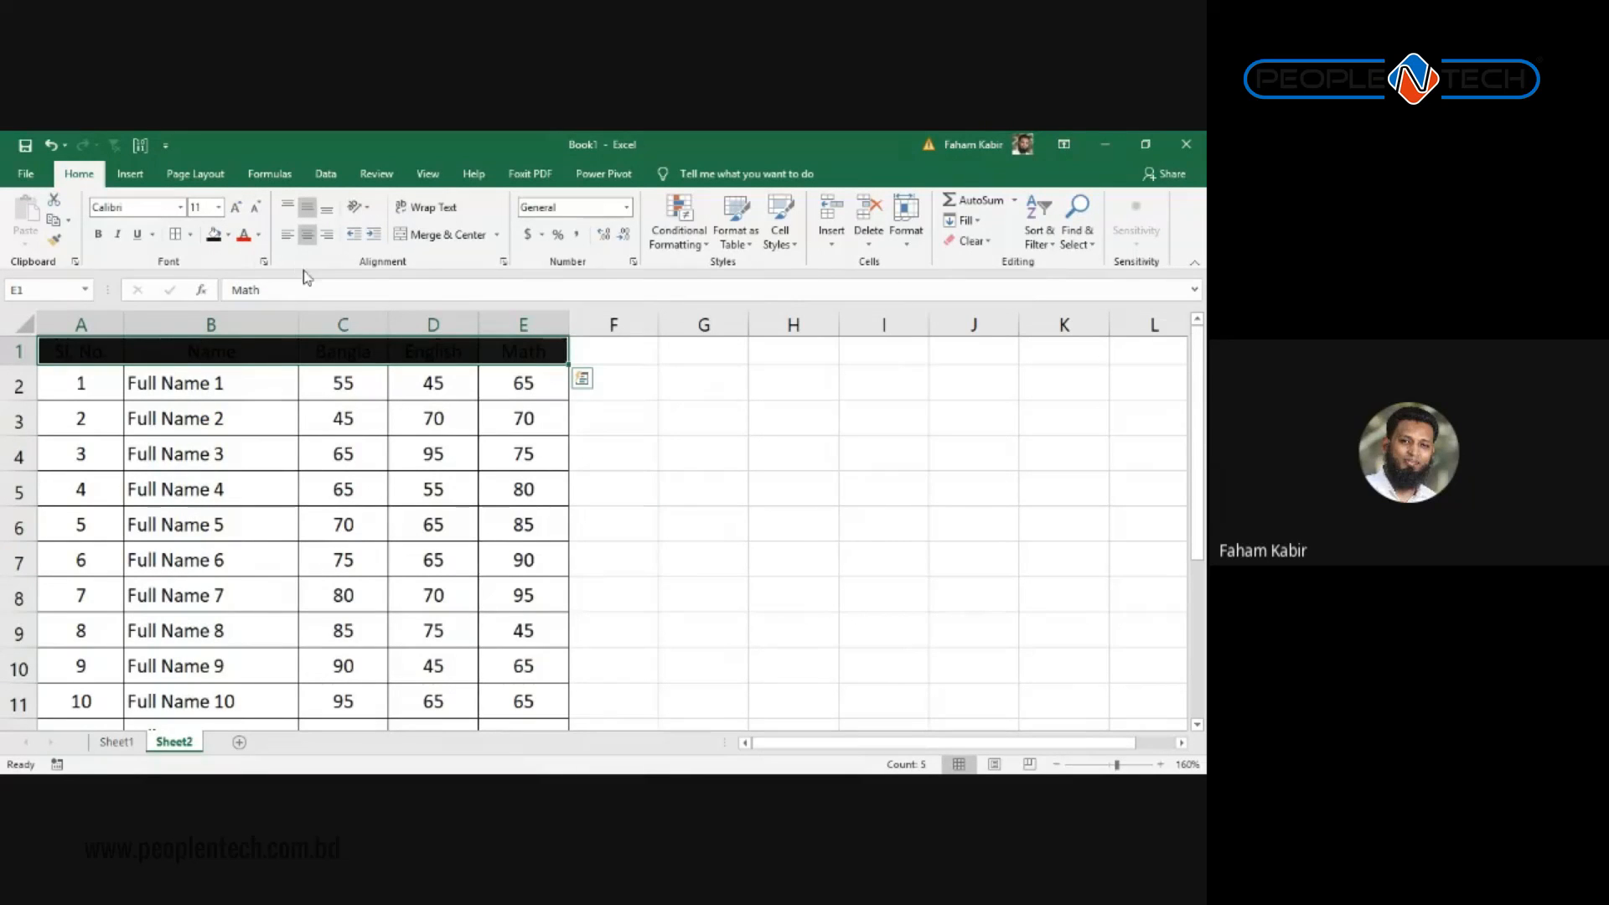
left_click(259, 237)
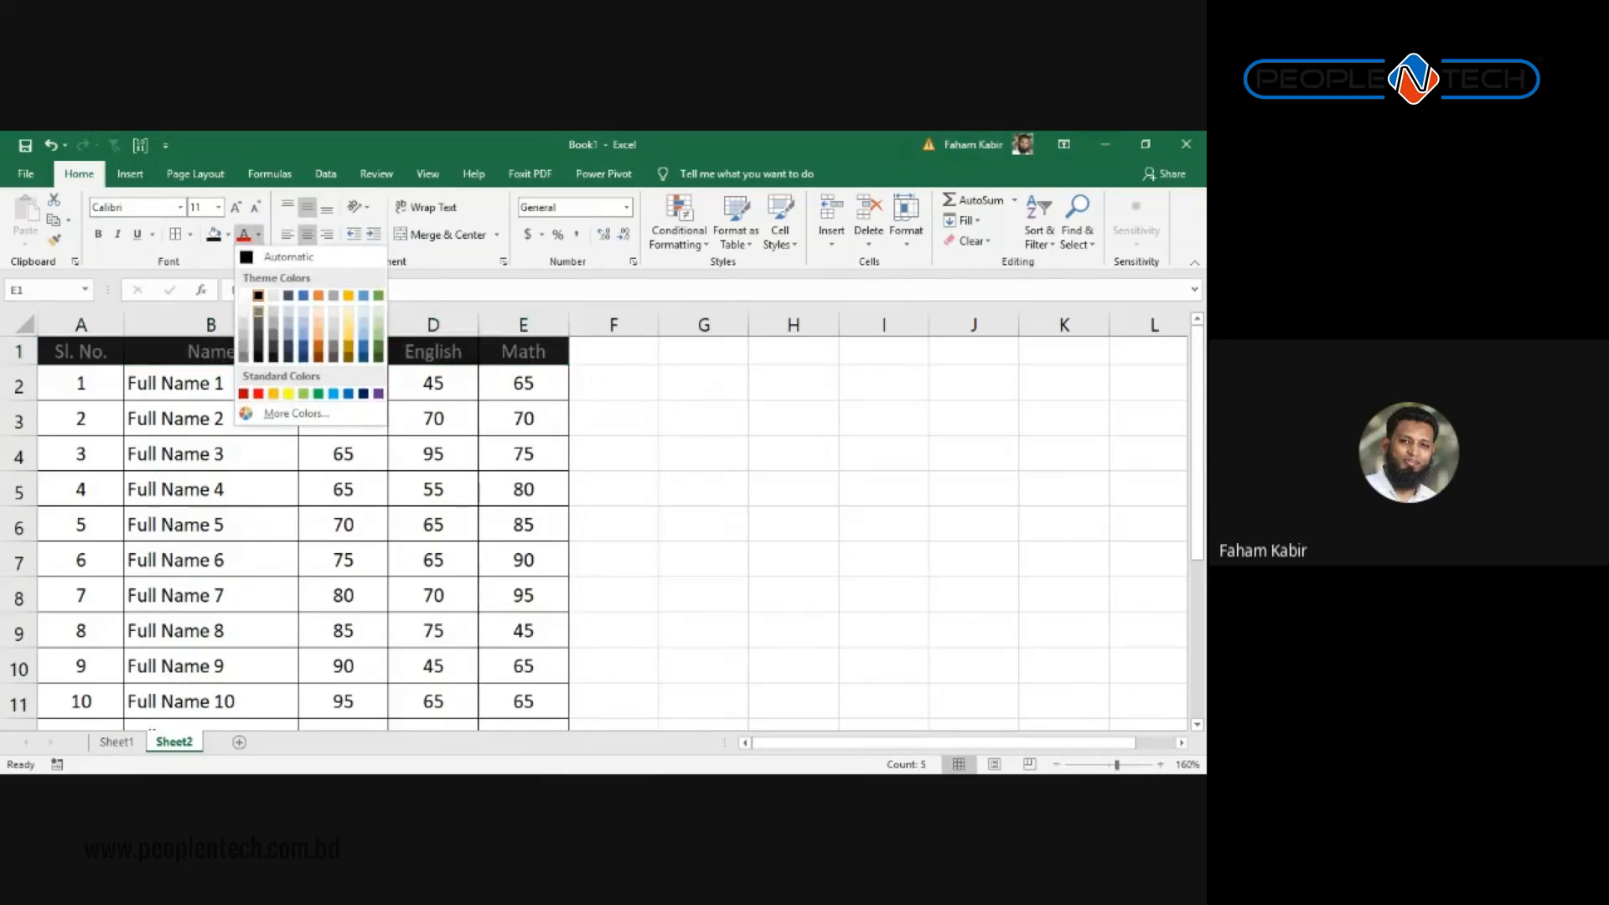
left_click(244, 296)
left_click(702, 523)
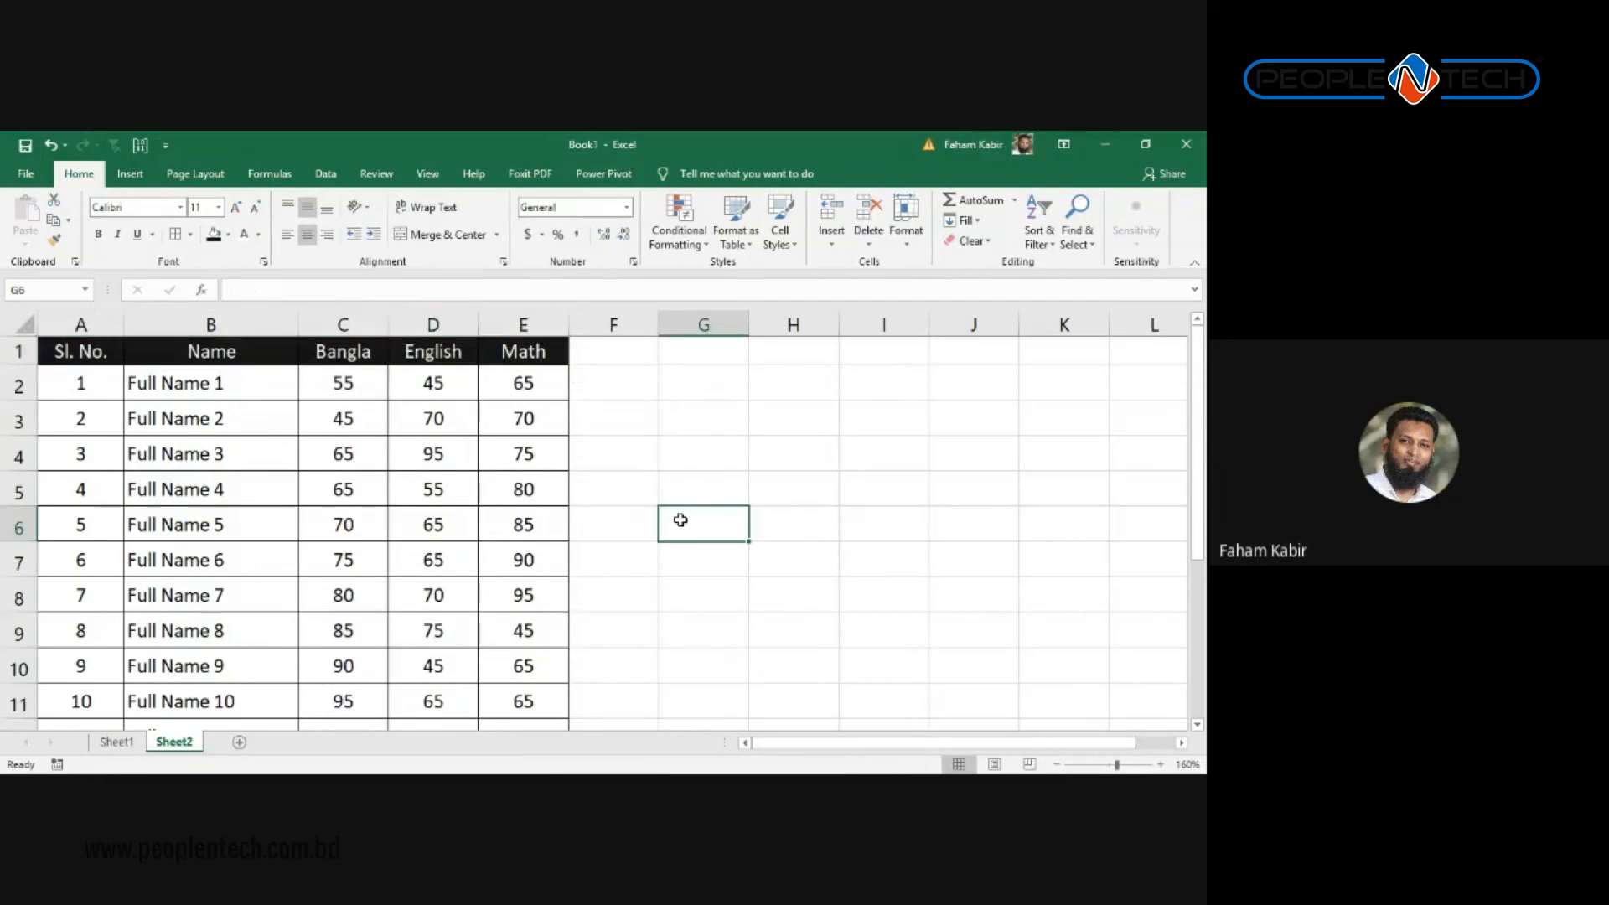
scroll(402, 519, "down", 3)
scroll(352, 469, "up", 3)
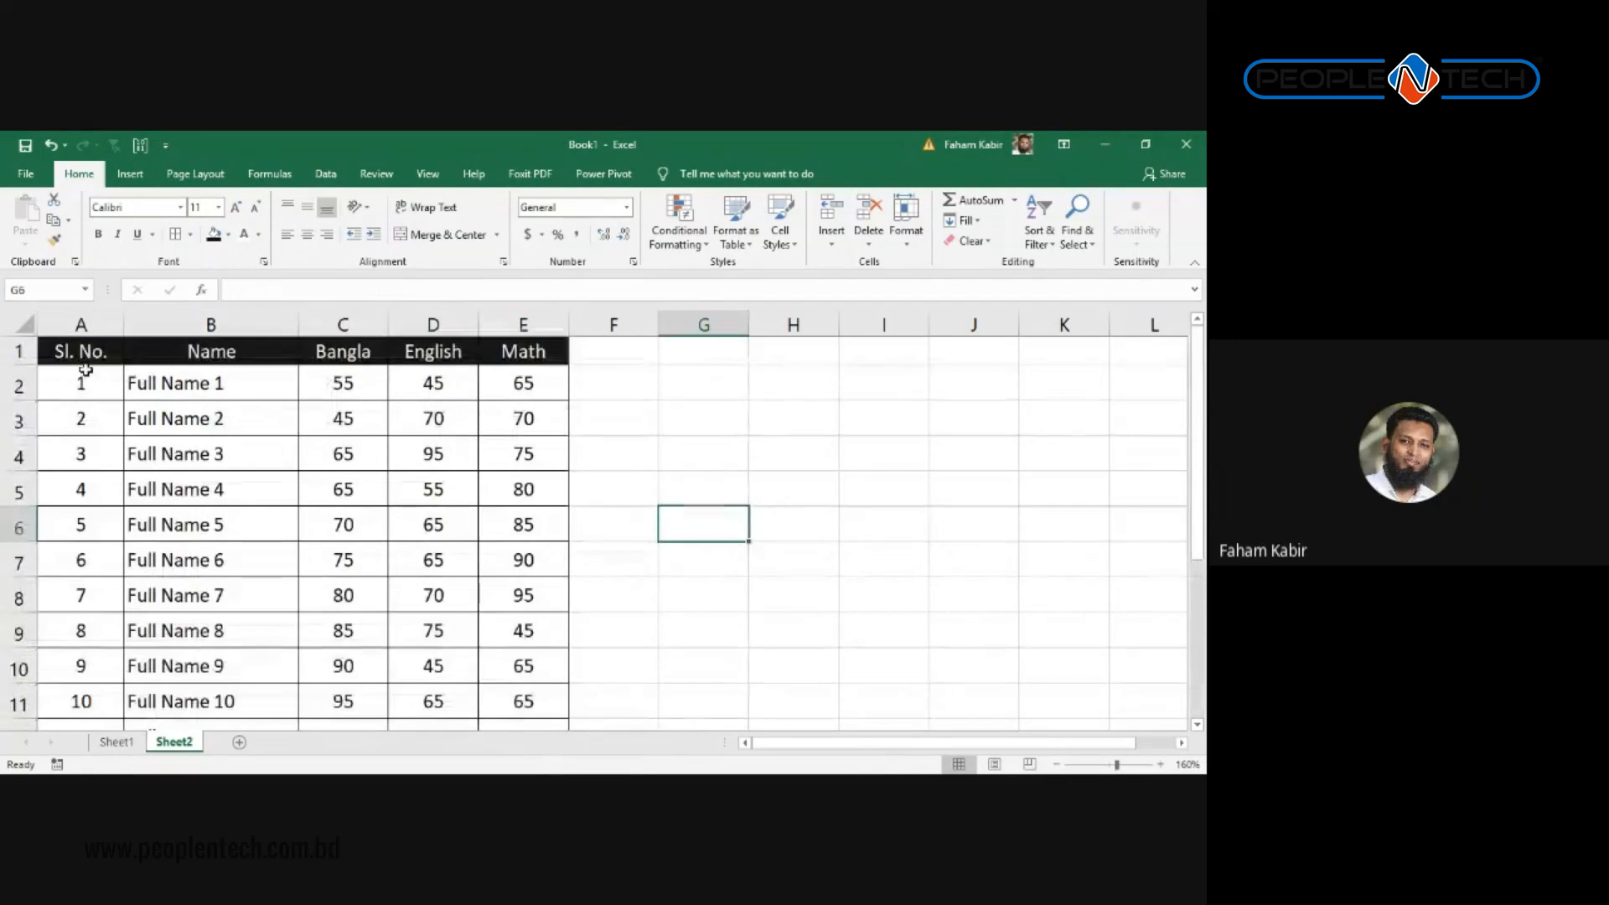
scroll(414, 474, "down", 1)
scroll(415, 473, "up", 1)
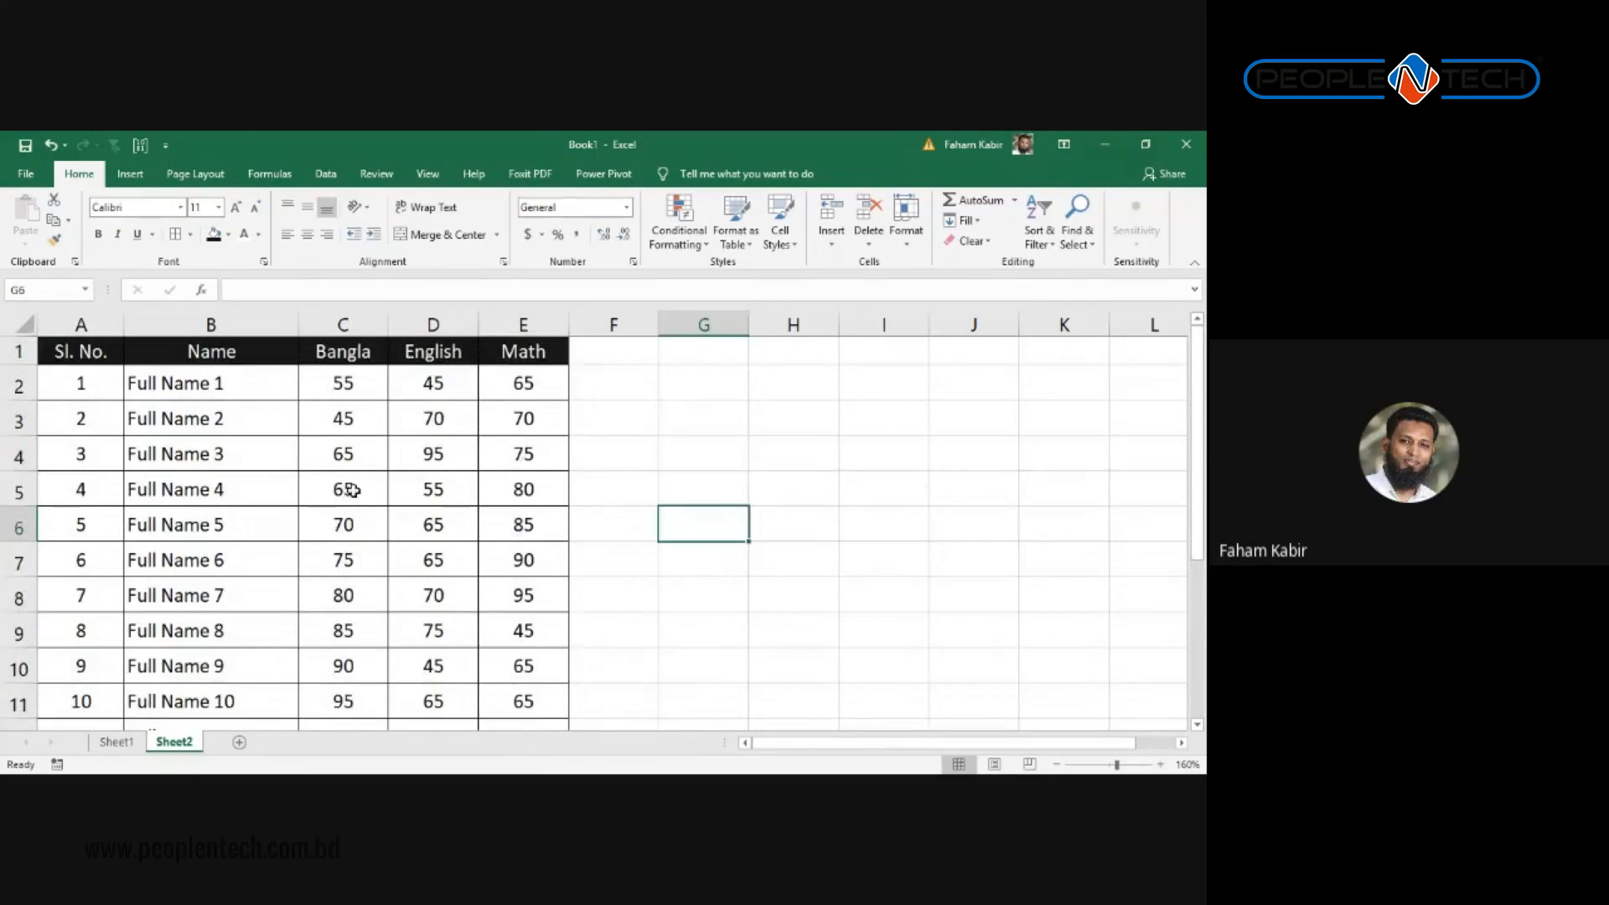
left_click(26, 174)
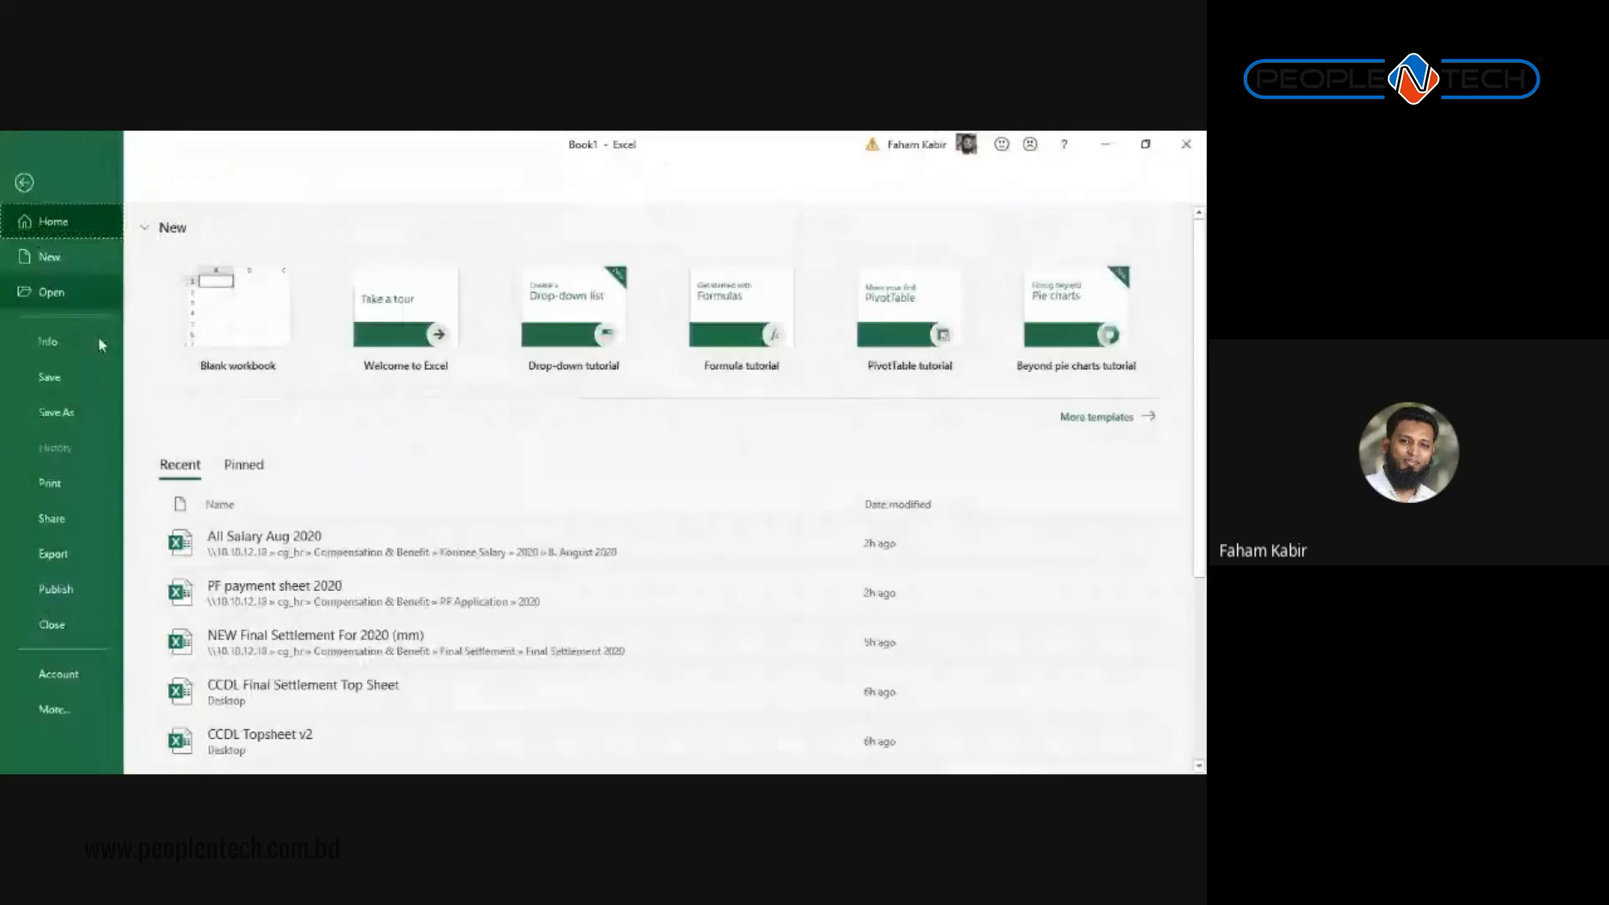
left_click(67, 493)
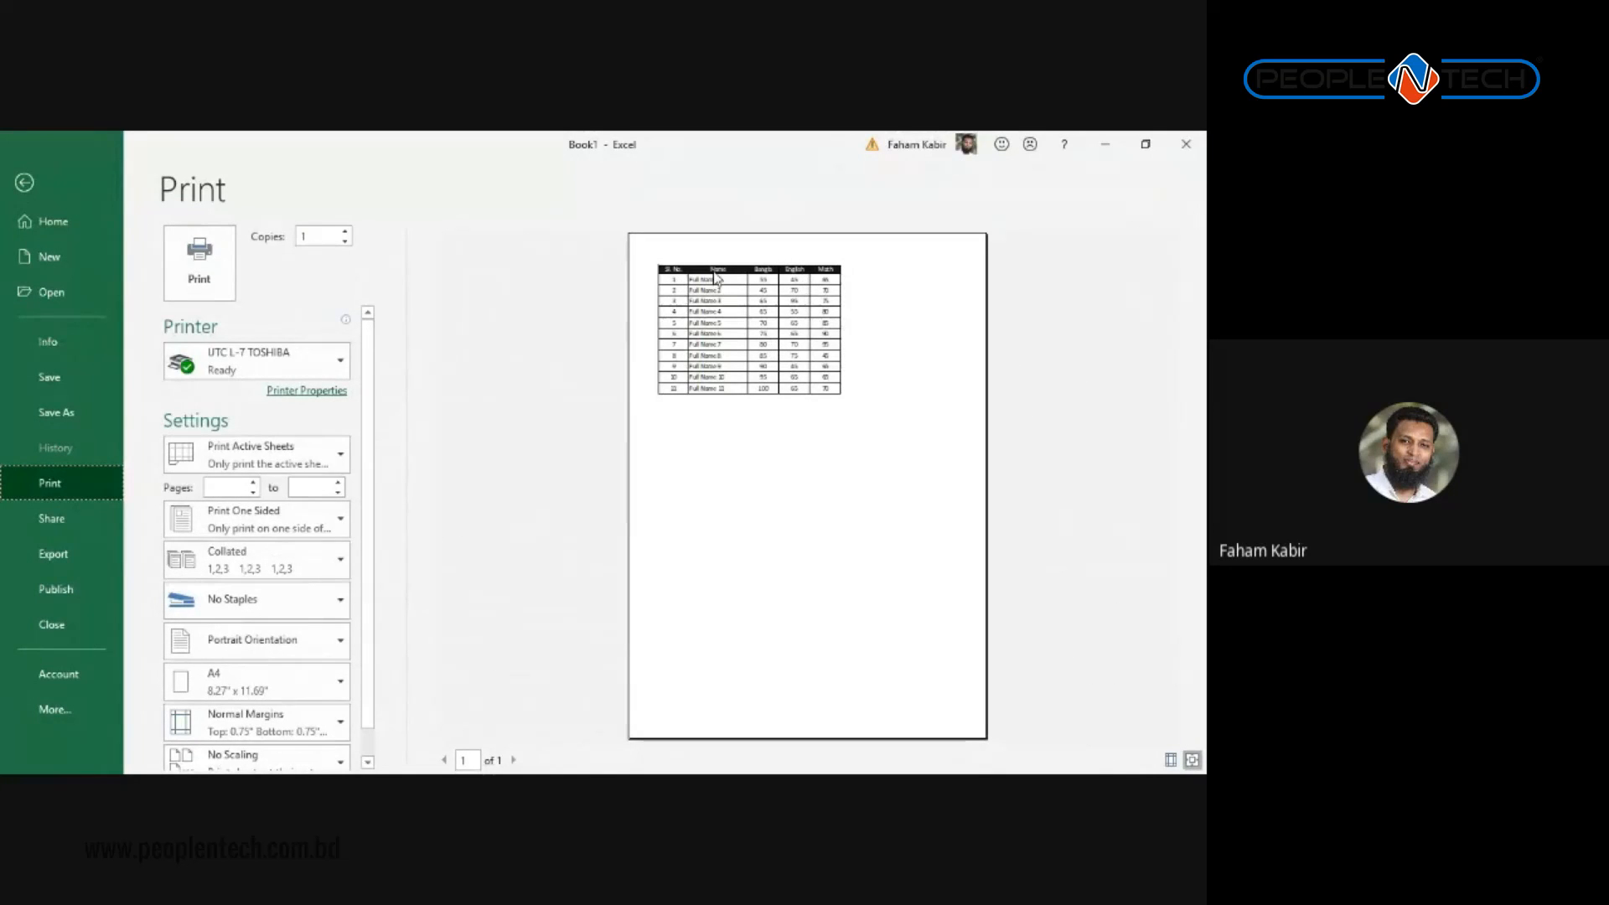
key("Escape")
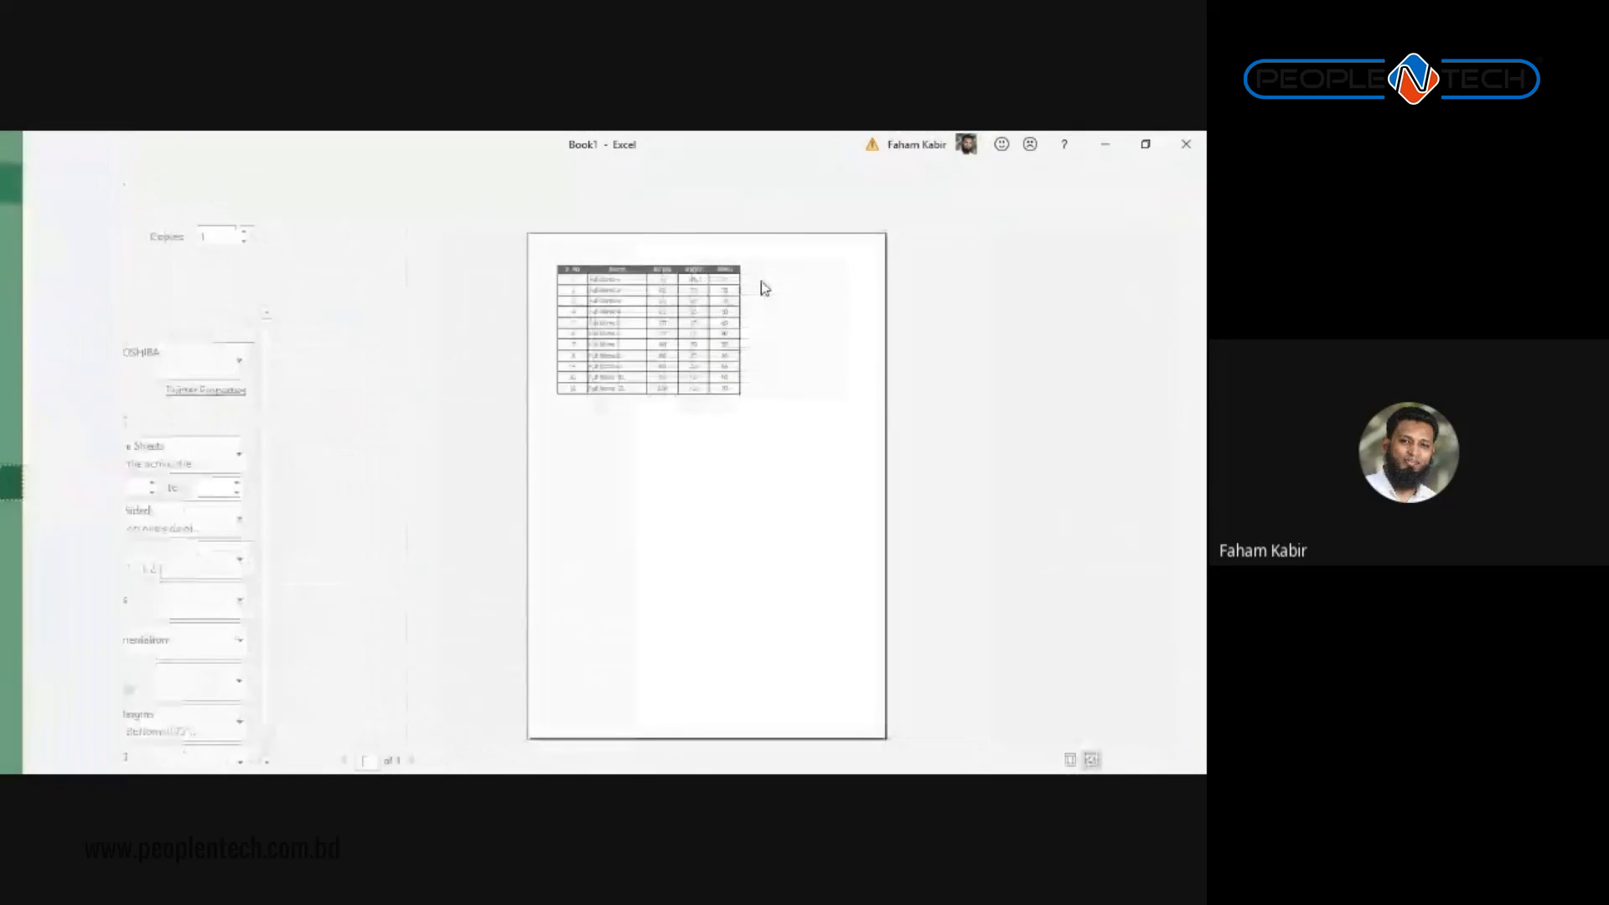
key("alt+Tab")
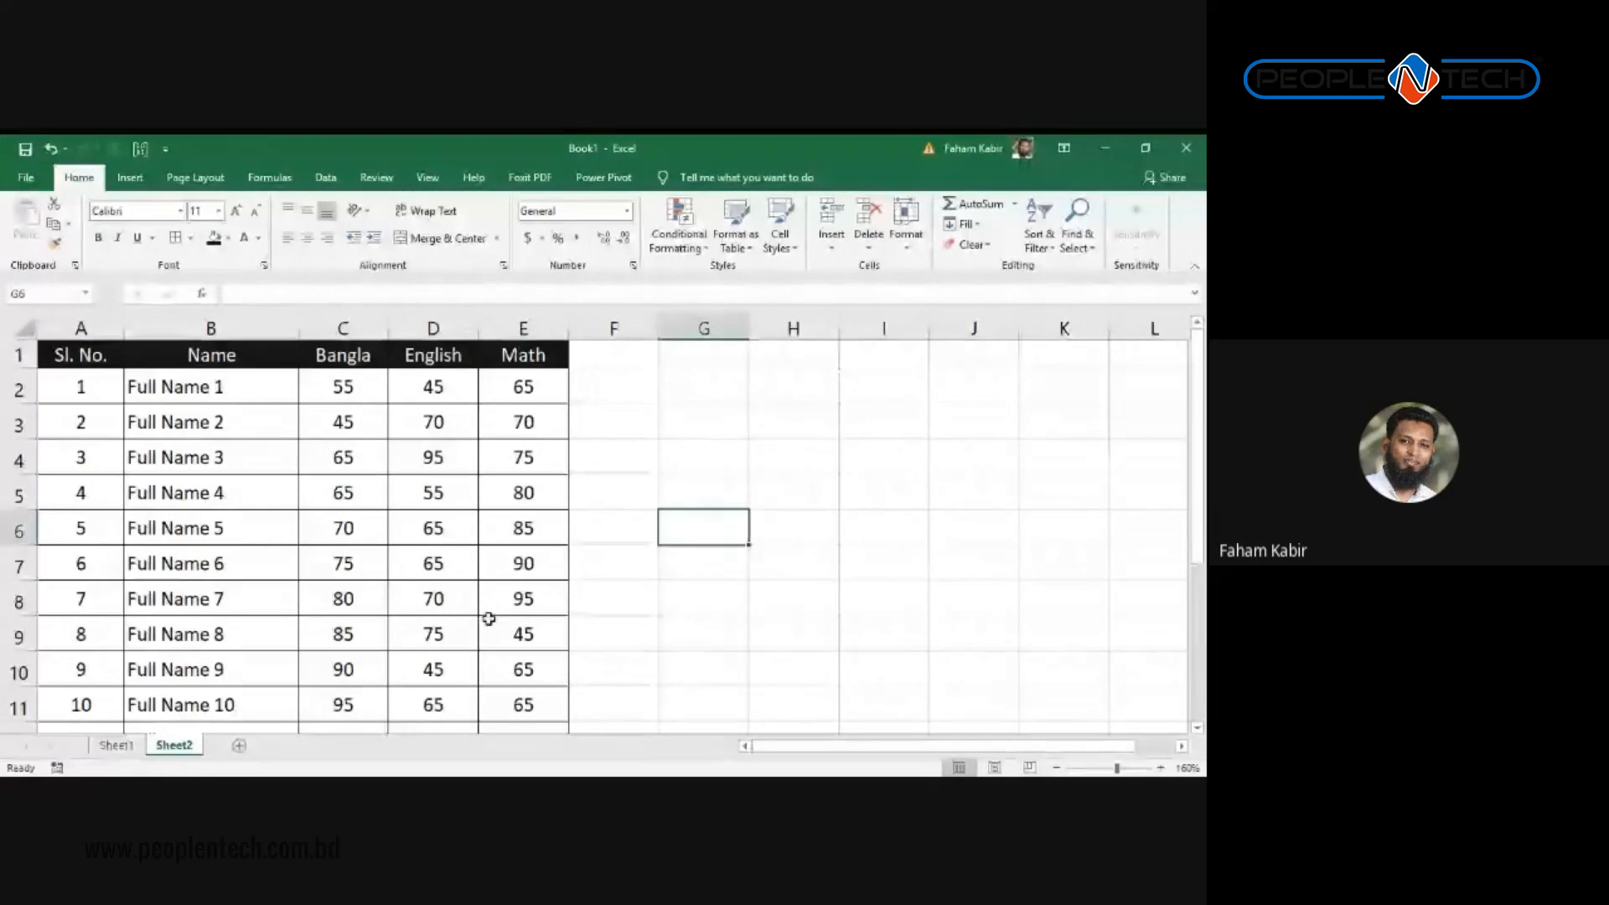
Step: Widen column F, beside the Math column, by dragging its right border
left_click(189, 419)
scroll(321, 564, "down", 5)
scroll(189, 597, "up", 3)
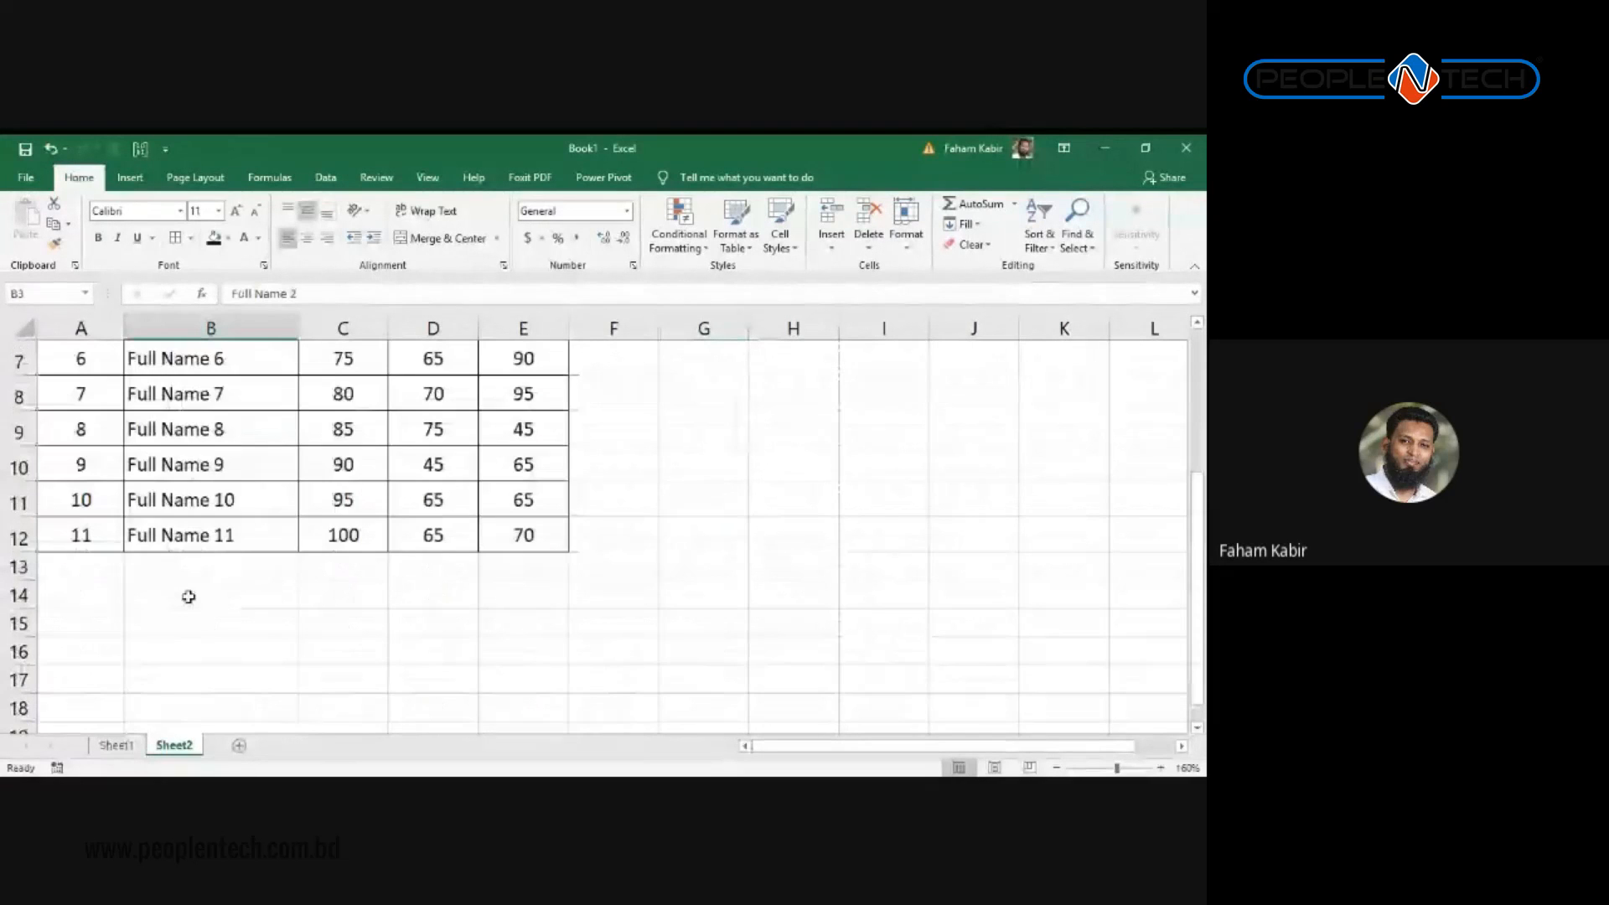
scroll(188, 597, "up", 2)
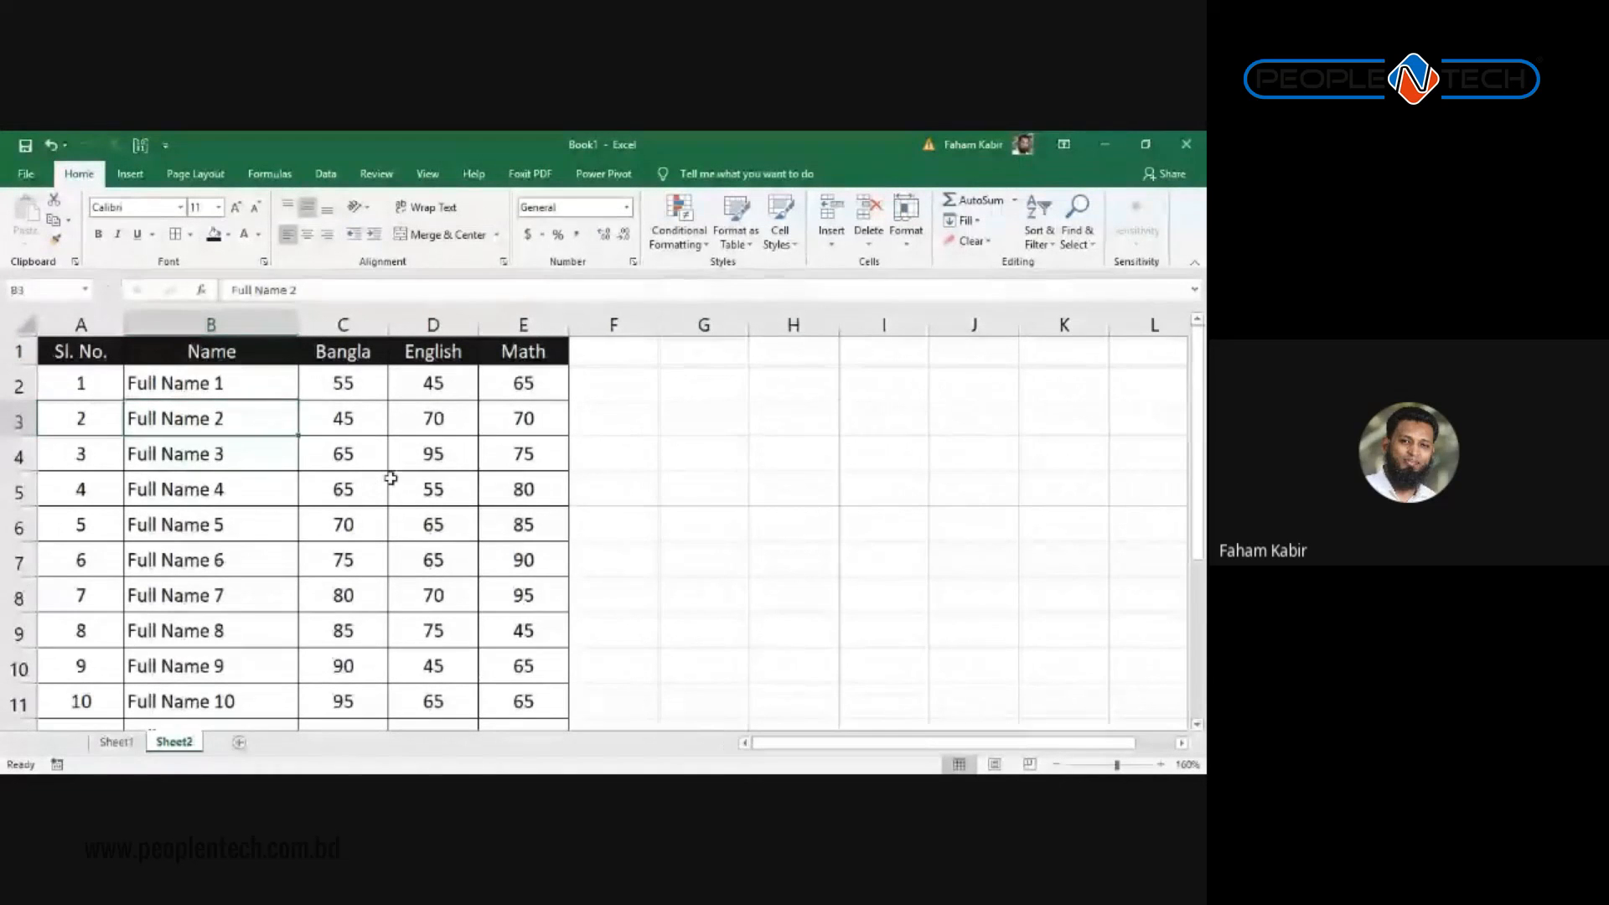
left_click(432, 479)
scroll(432, 476, "down", 1)
scroll(434, 478, "up", 1)
scroll(434, 480, "down", 1)
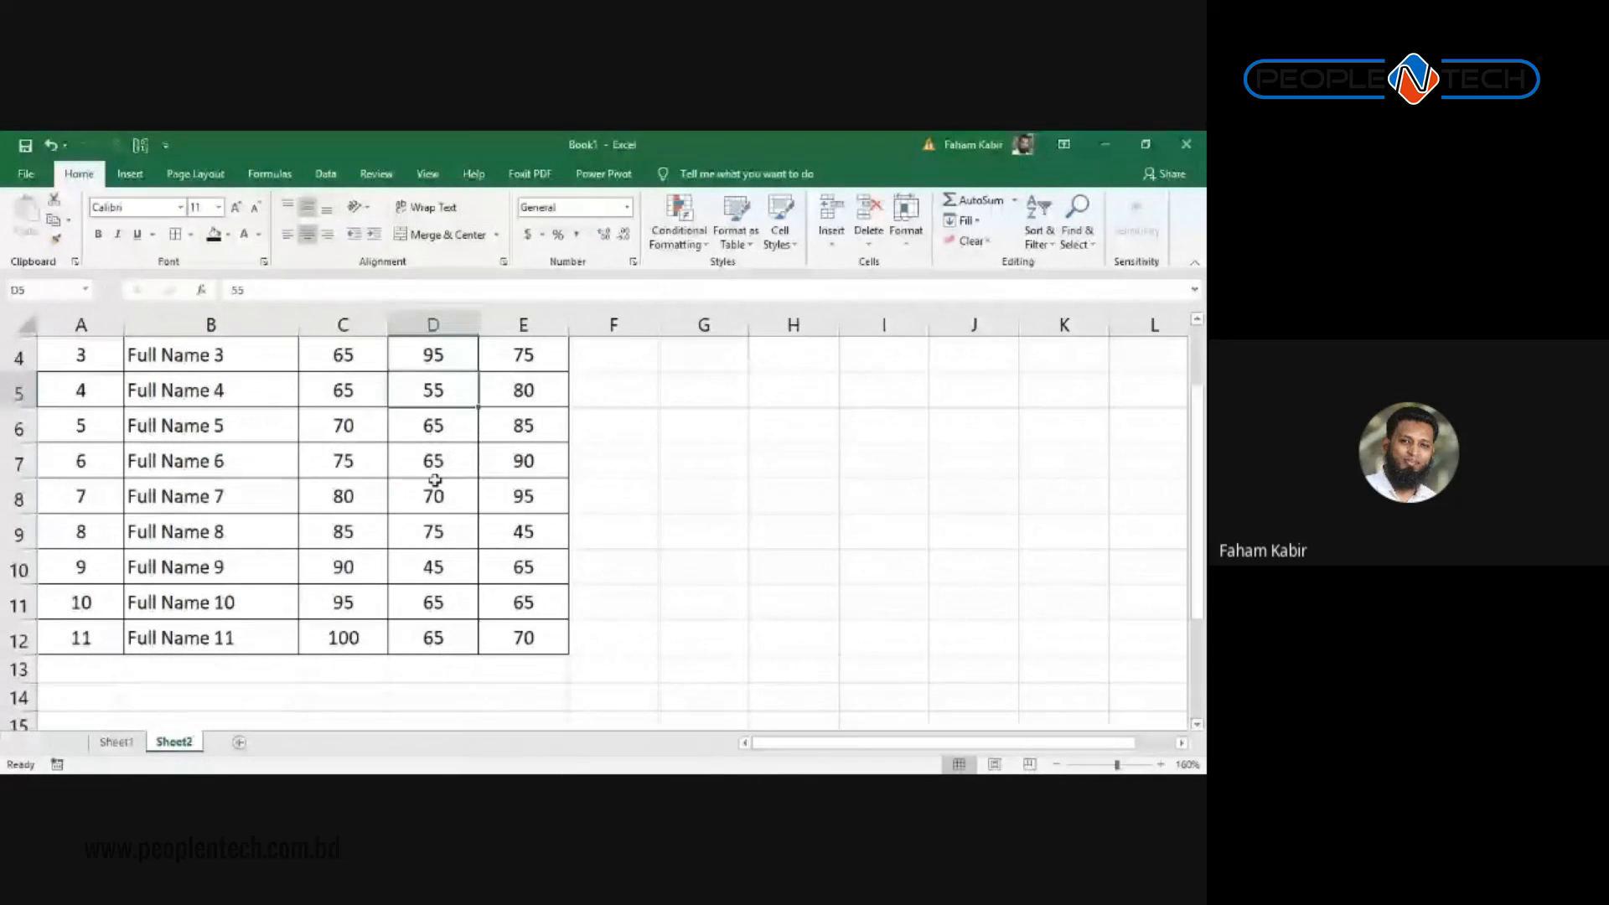
scroll(521, 394, "up", 1)
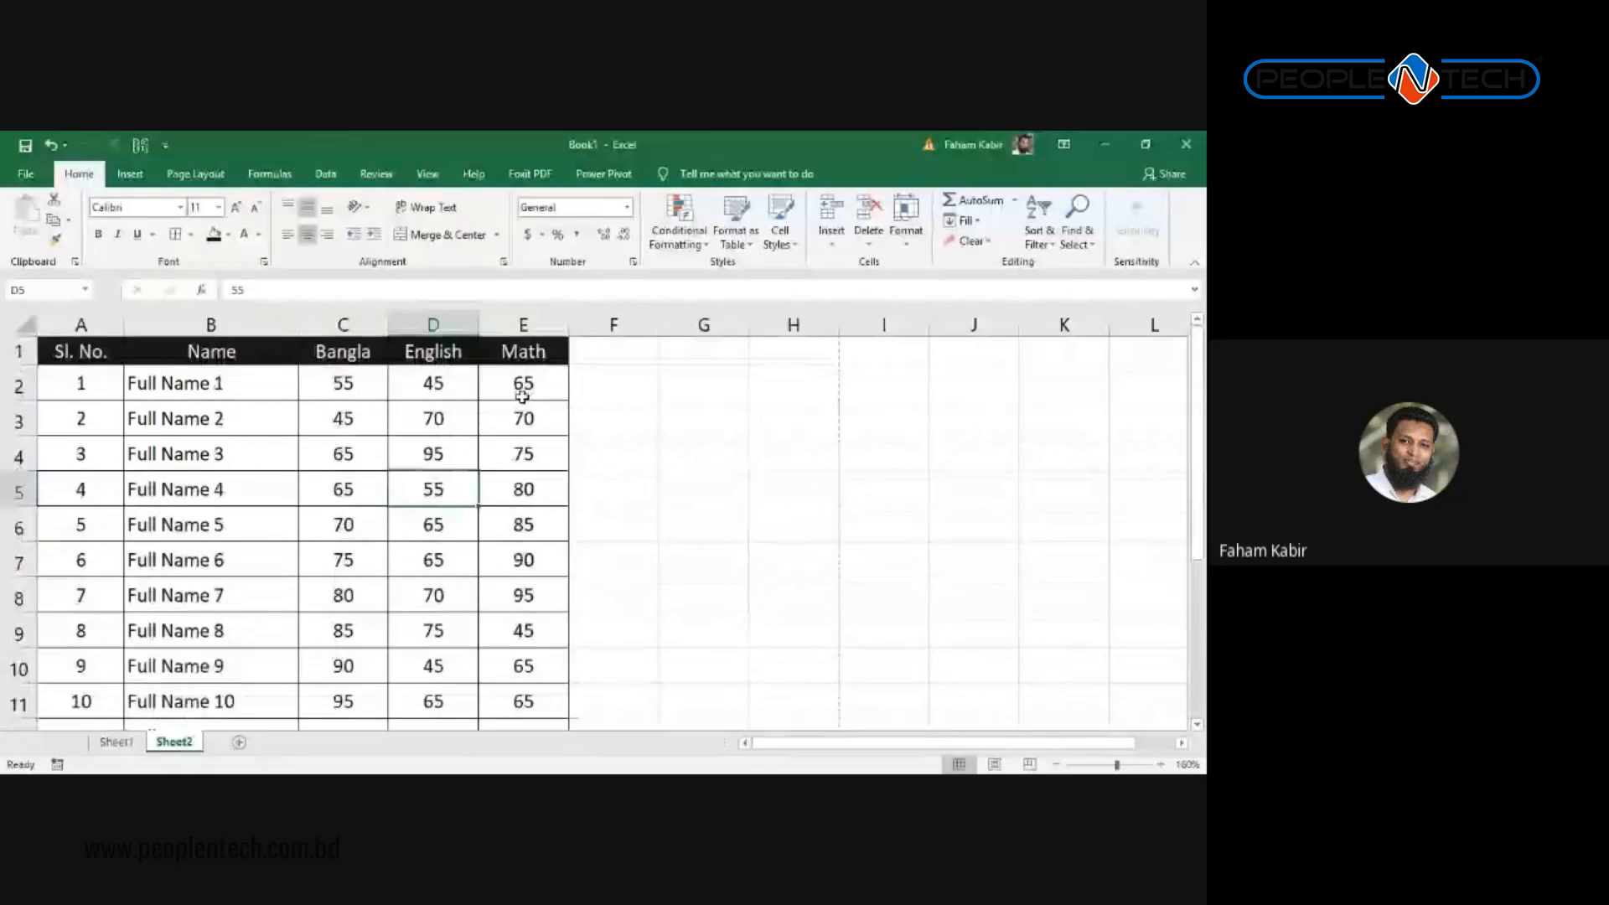
left_click(599, 350)
left_click_drag(664, 322, 701, 324)
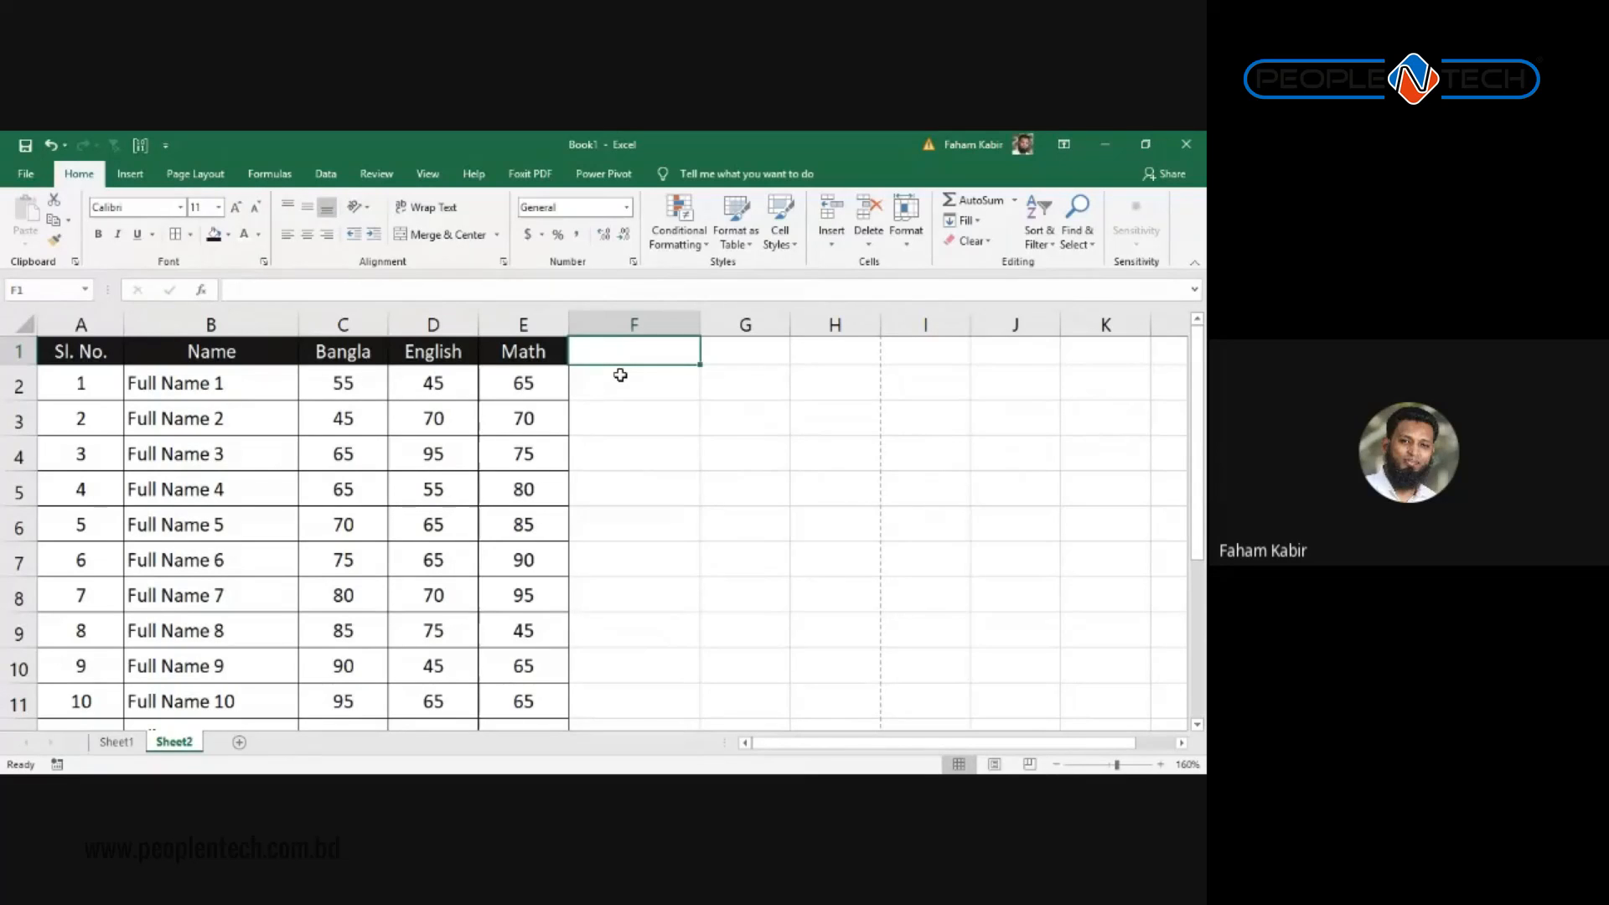
Step: Enter 5%, 90 and 70 in F2:F4, formatting F4 as a percentage
type("F")
key("BackSpace")
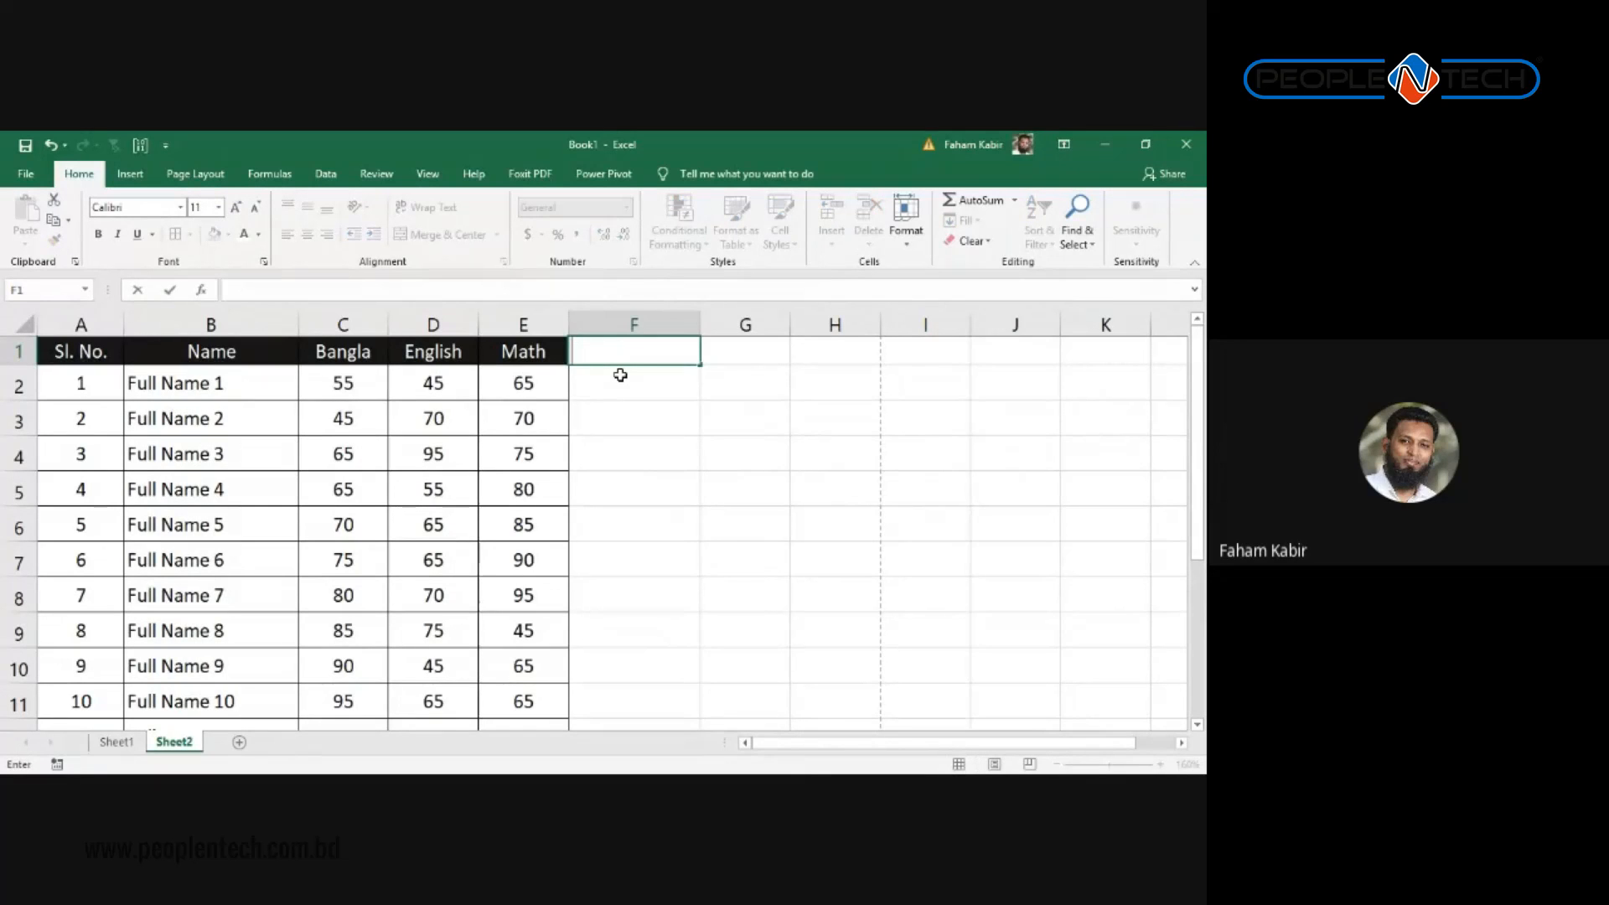
key("Return")
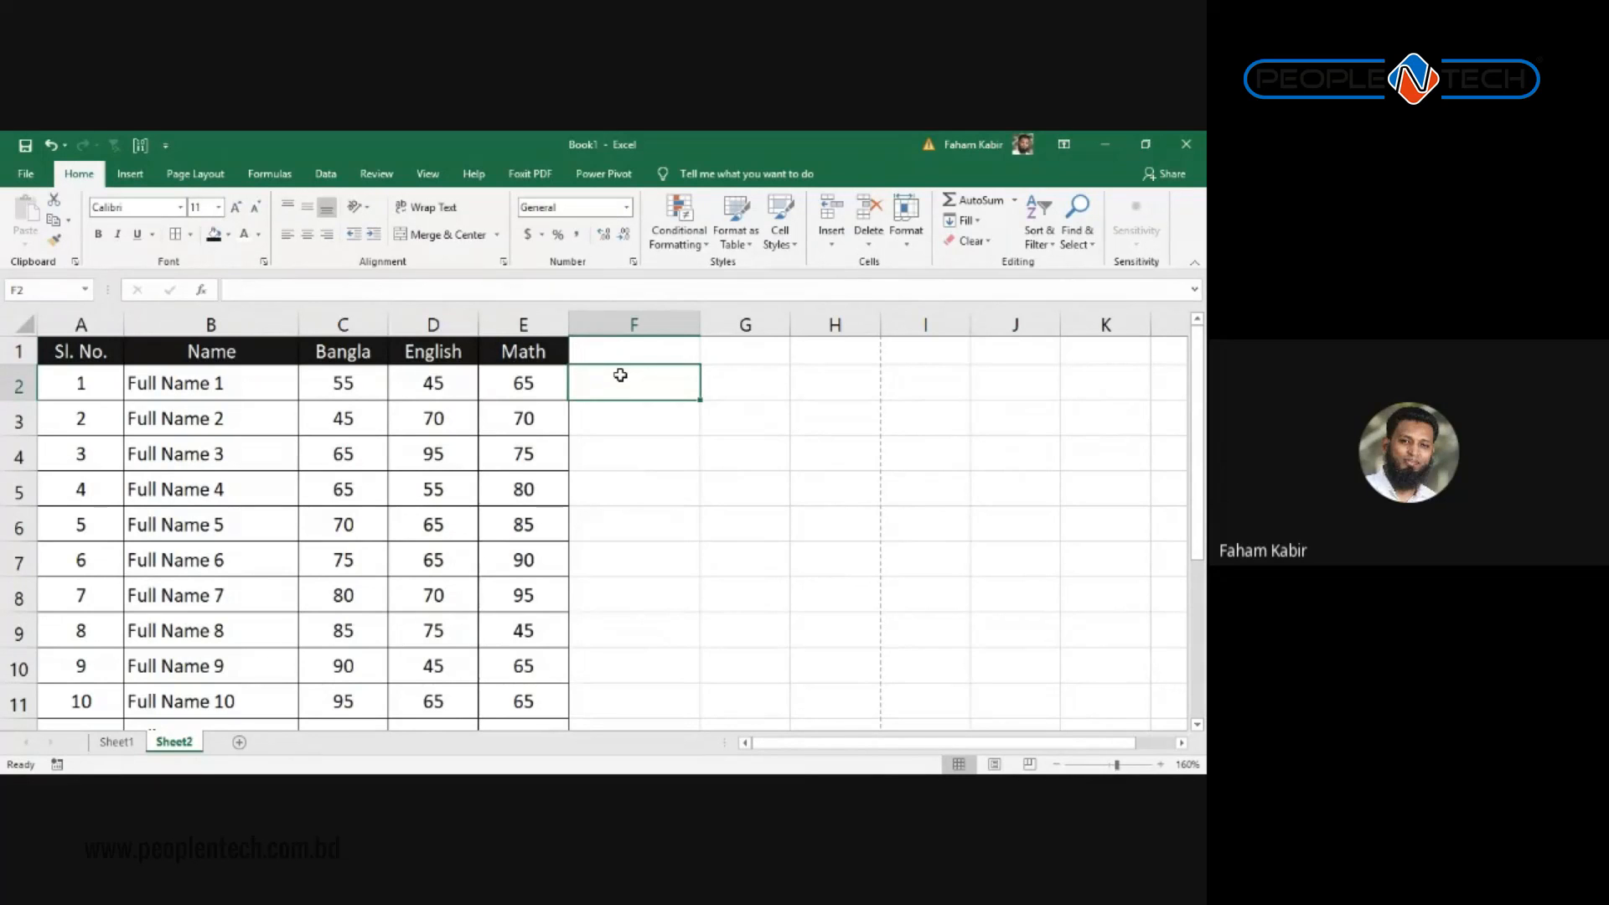
type("5%")
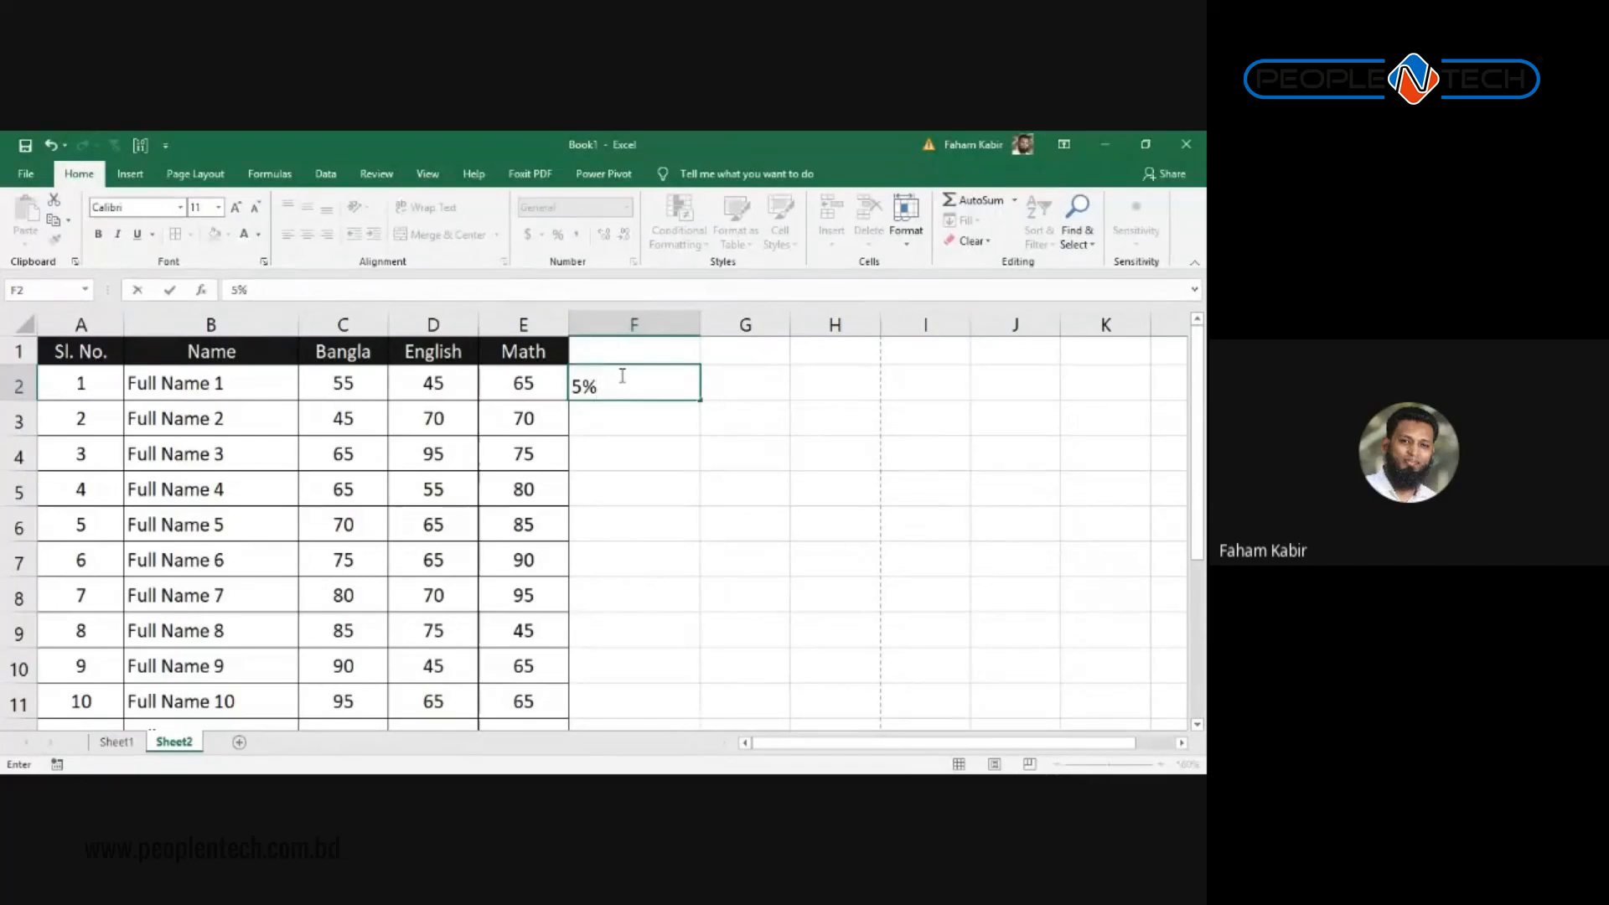
key("Return")
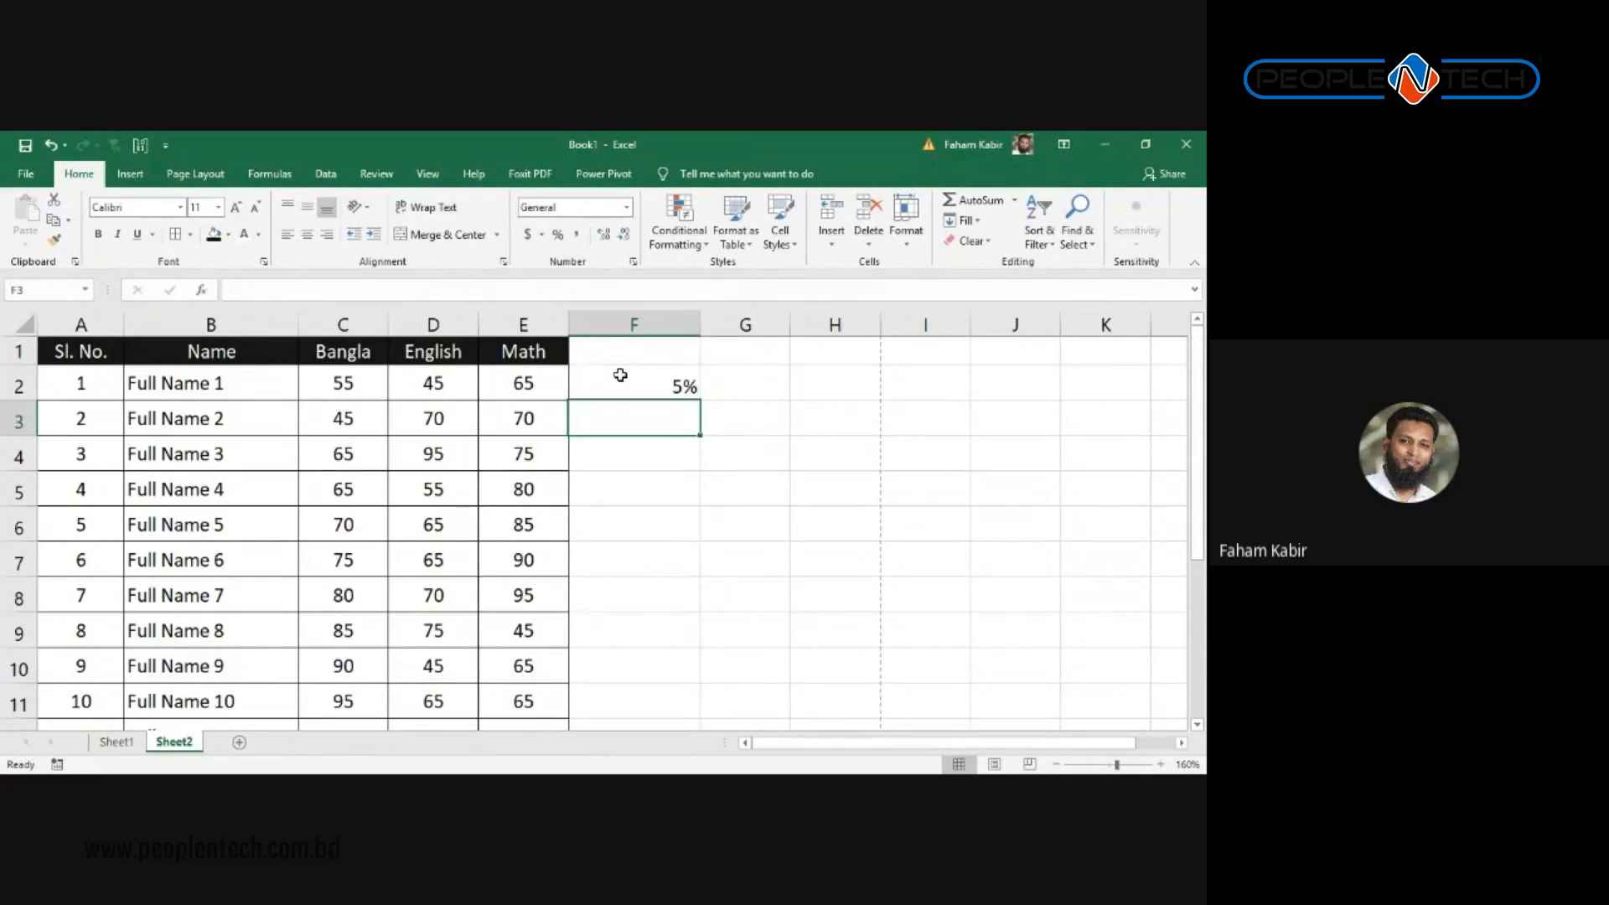
type("90")
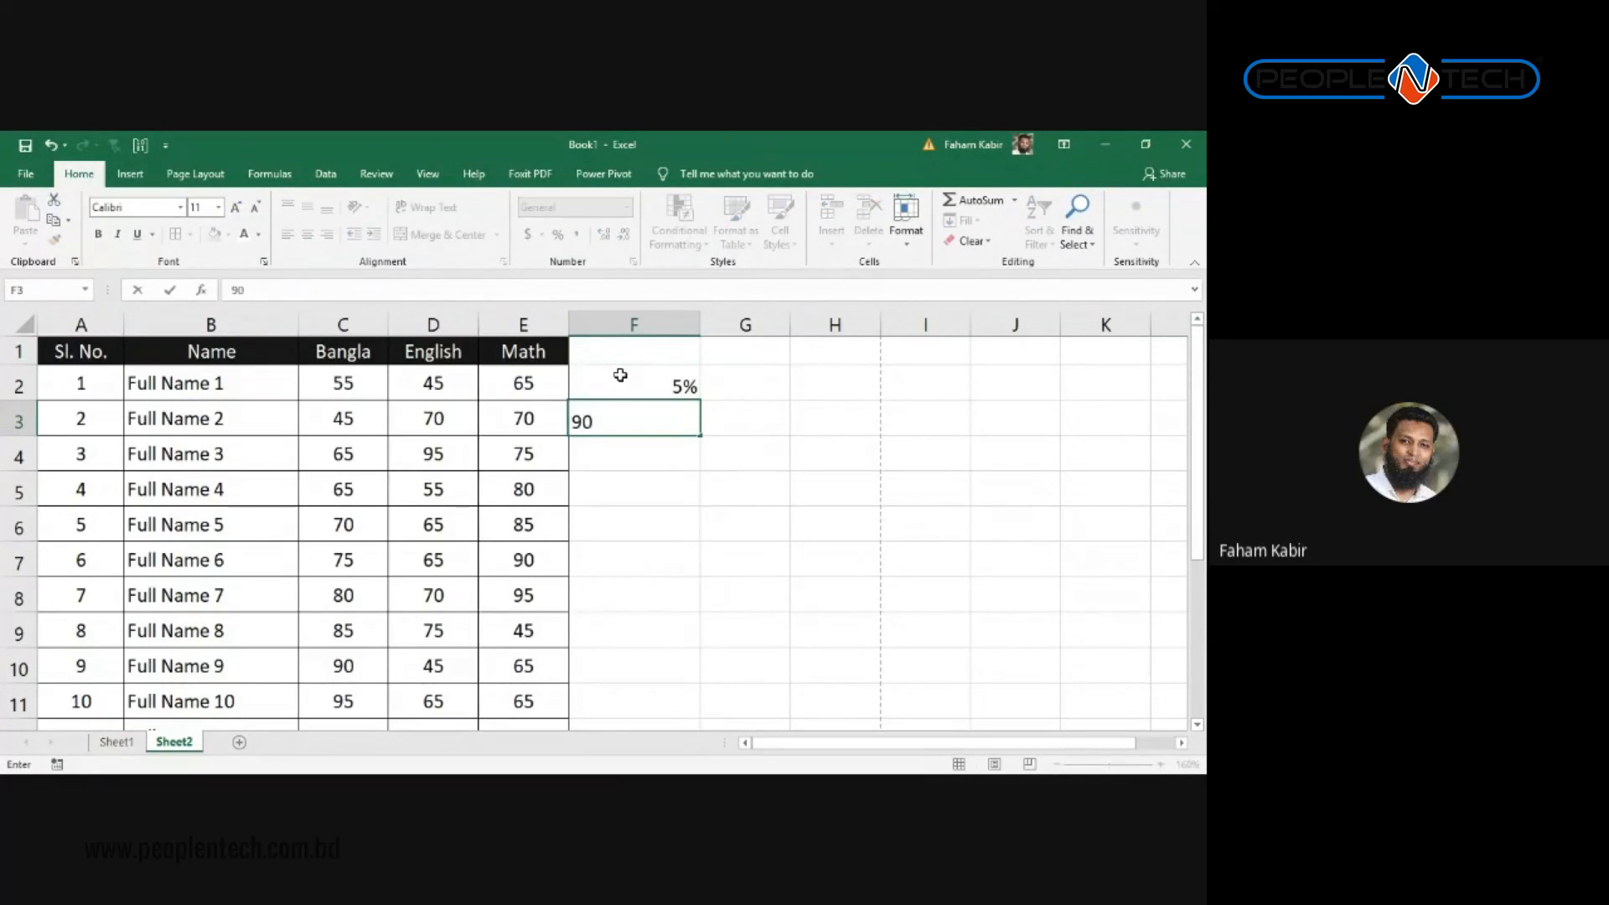
key("Return")
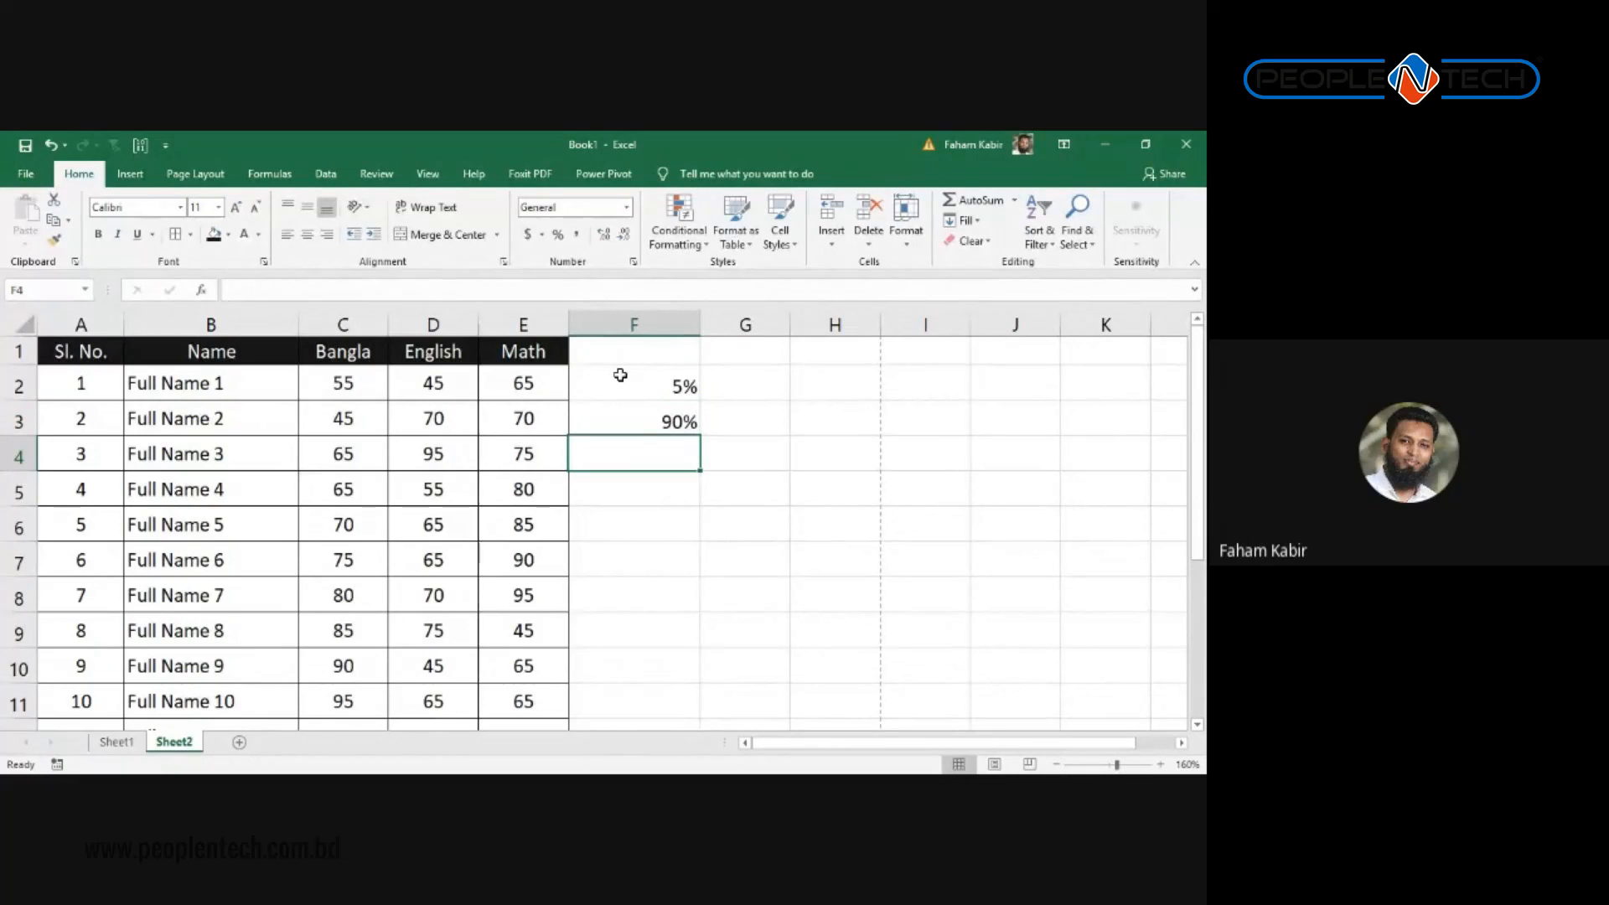
type("70")
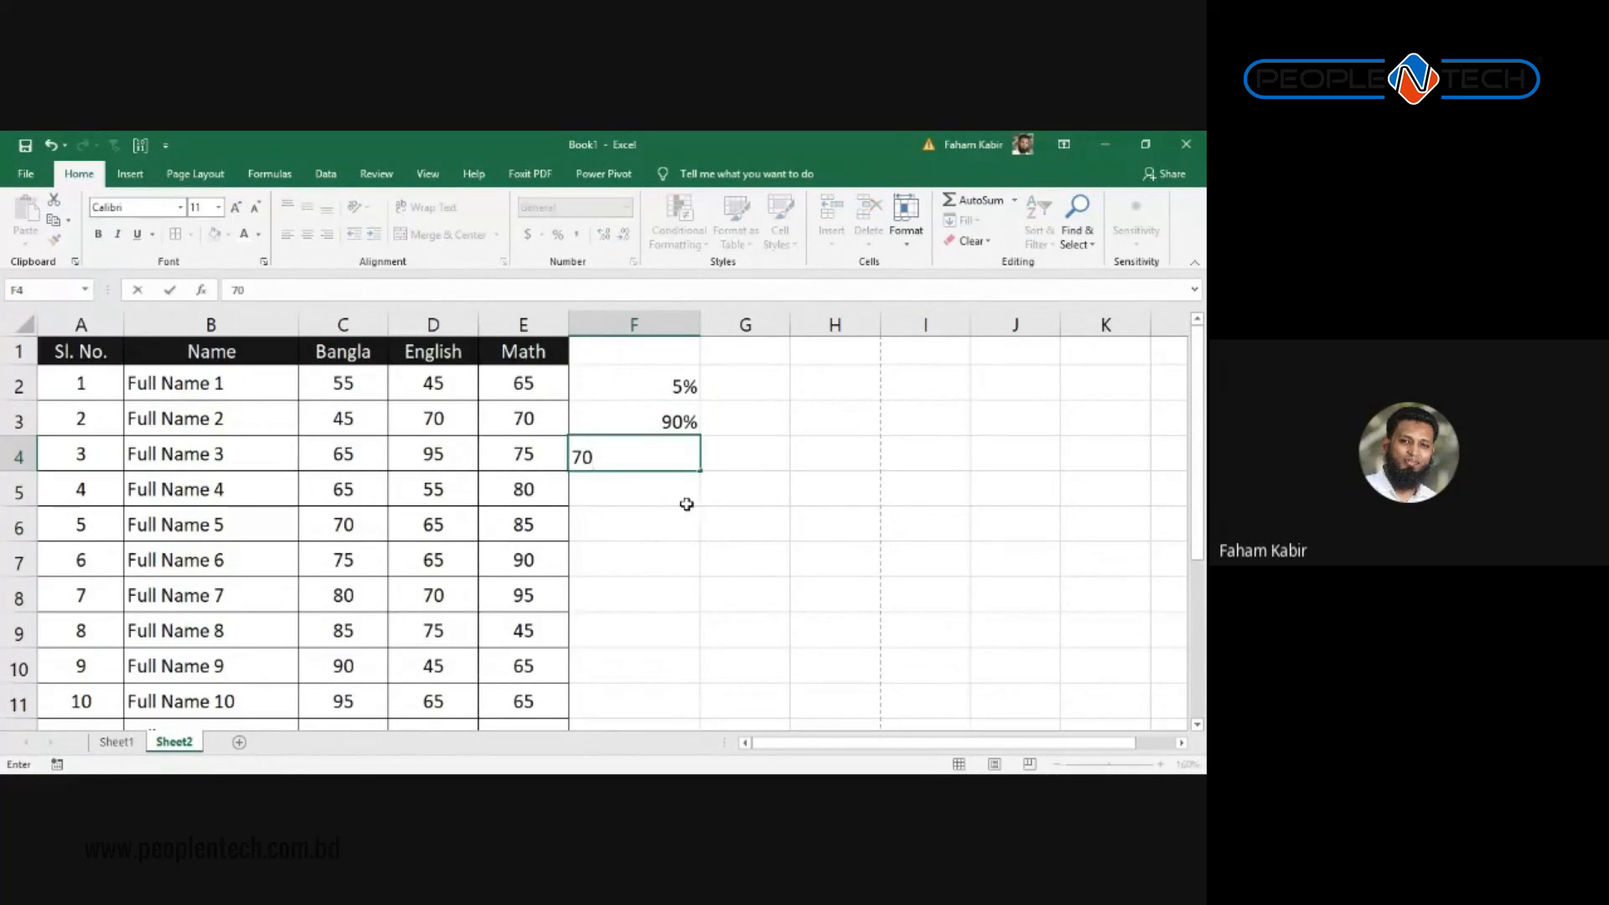
left_click(689, 508)
left_click(611, 451)
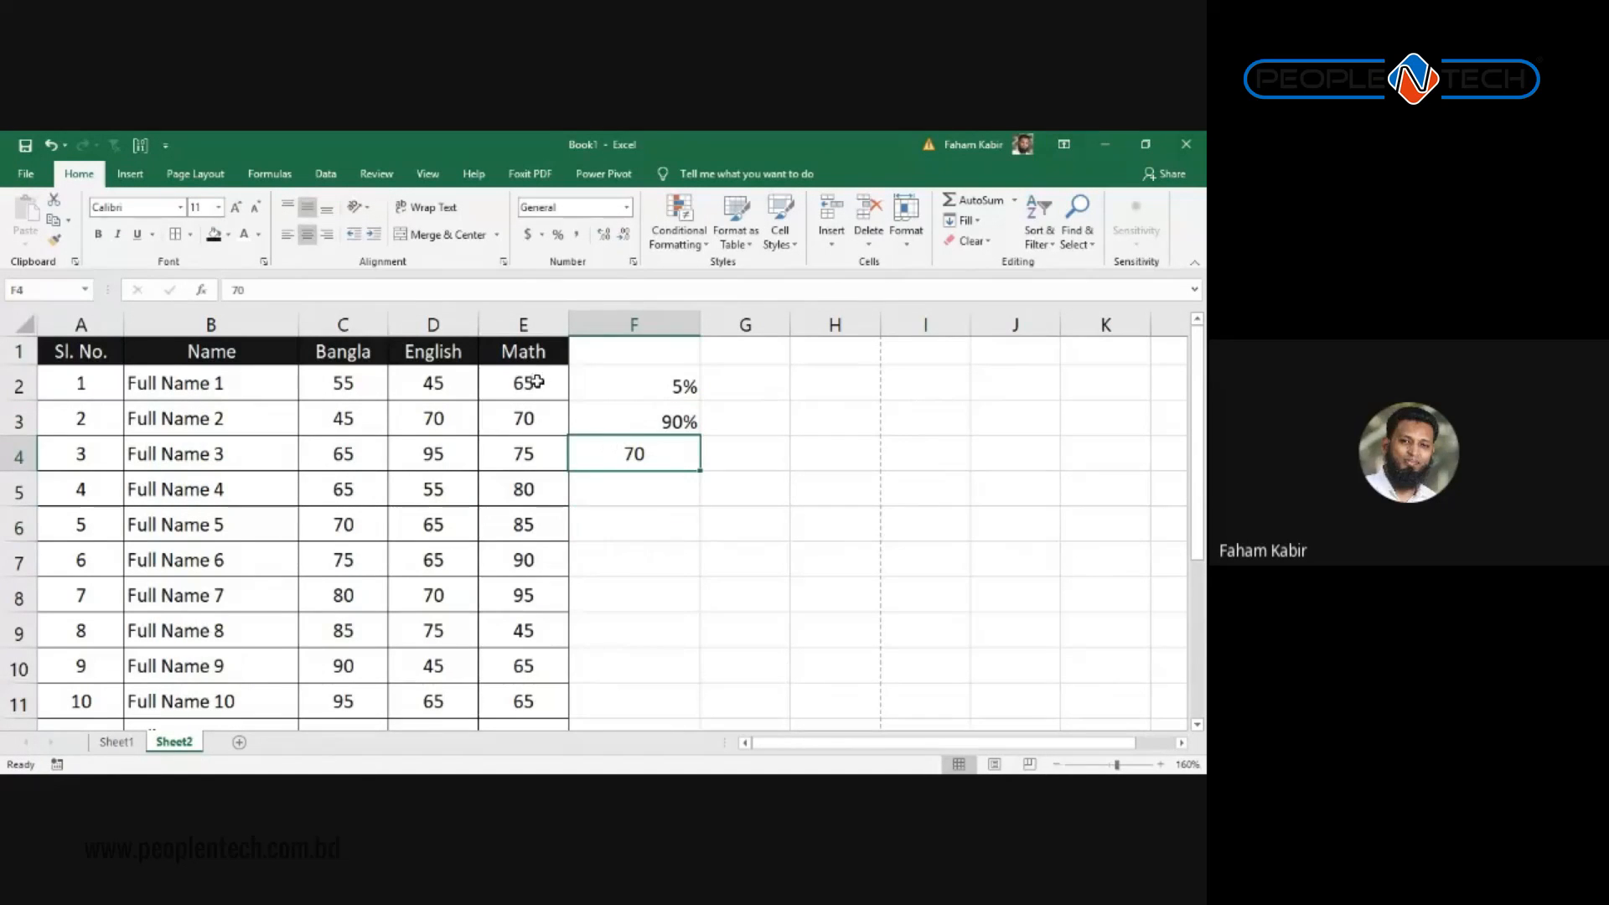
left_click(558, 236)
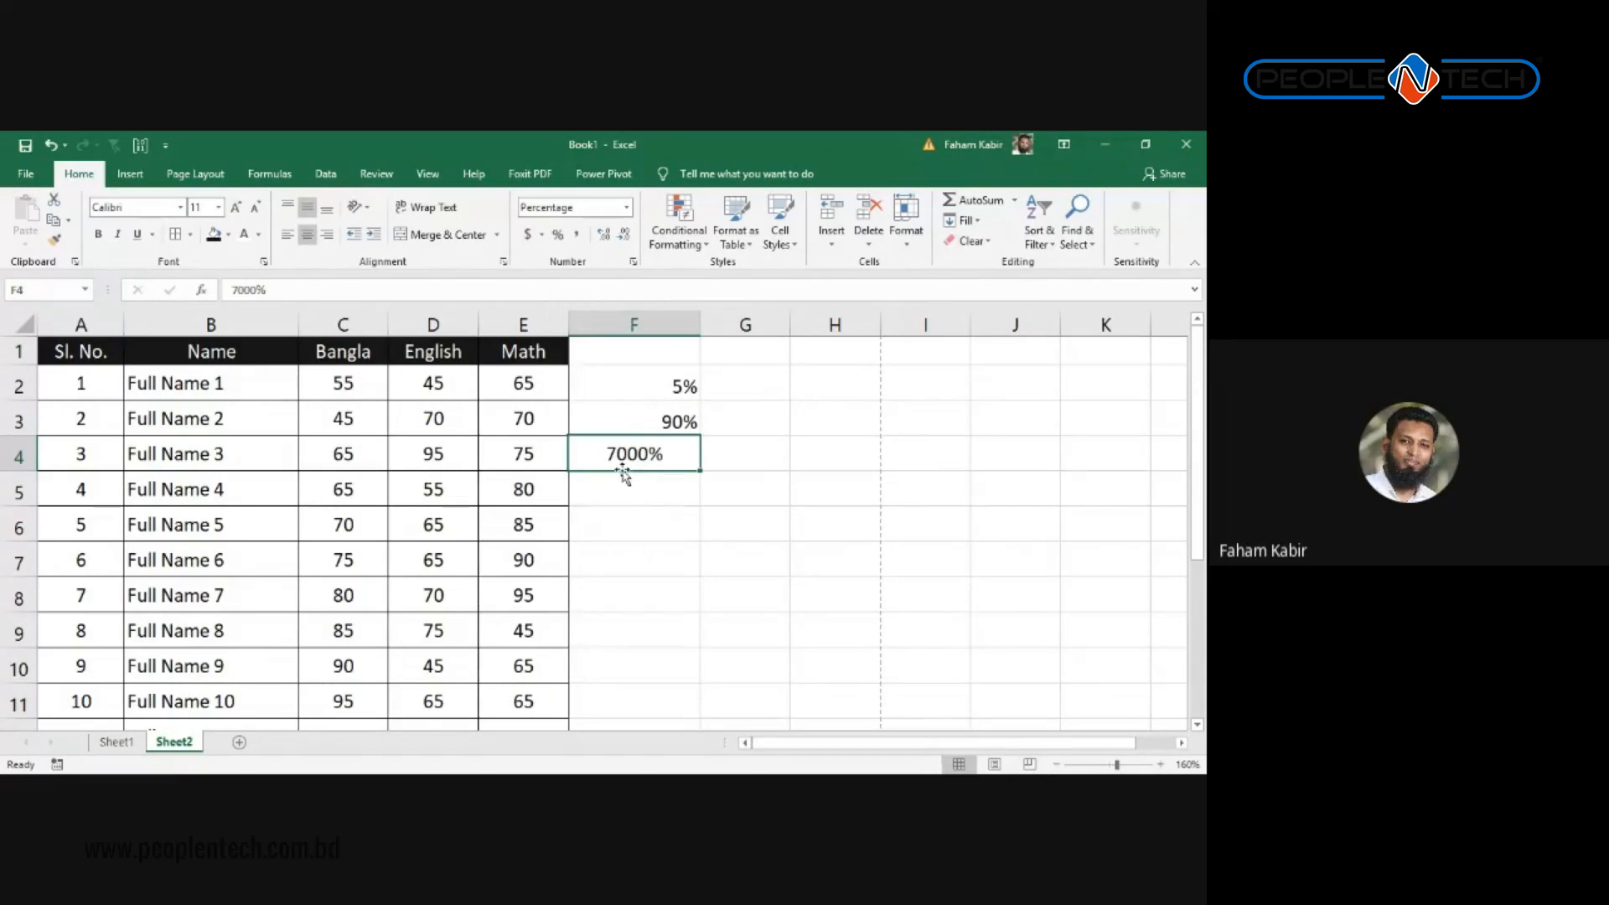
Step: Enter .25 in F5 and show it as 25% with Percent Style
left_click(641, 493)
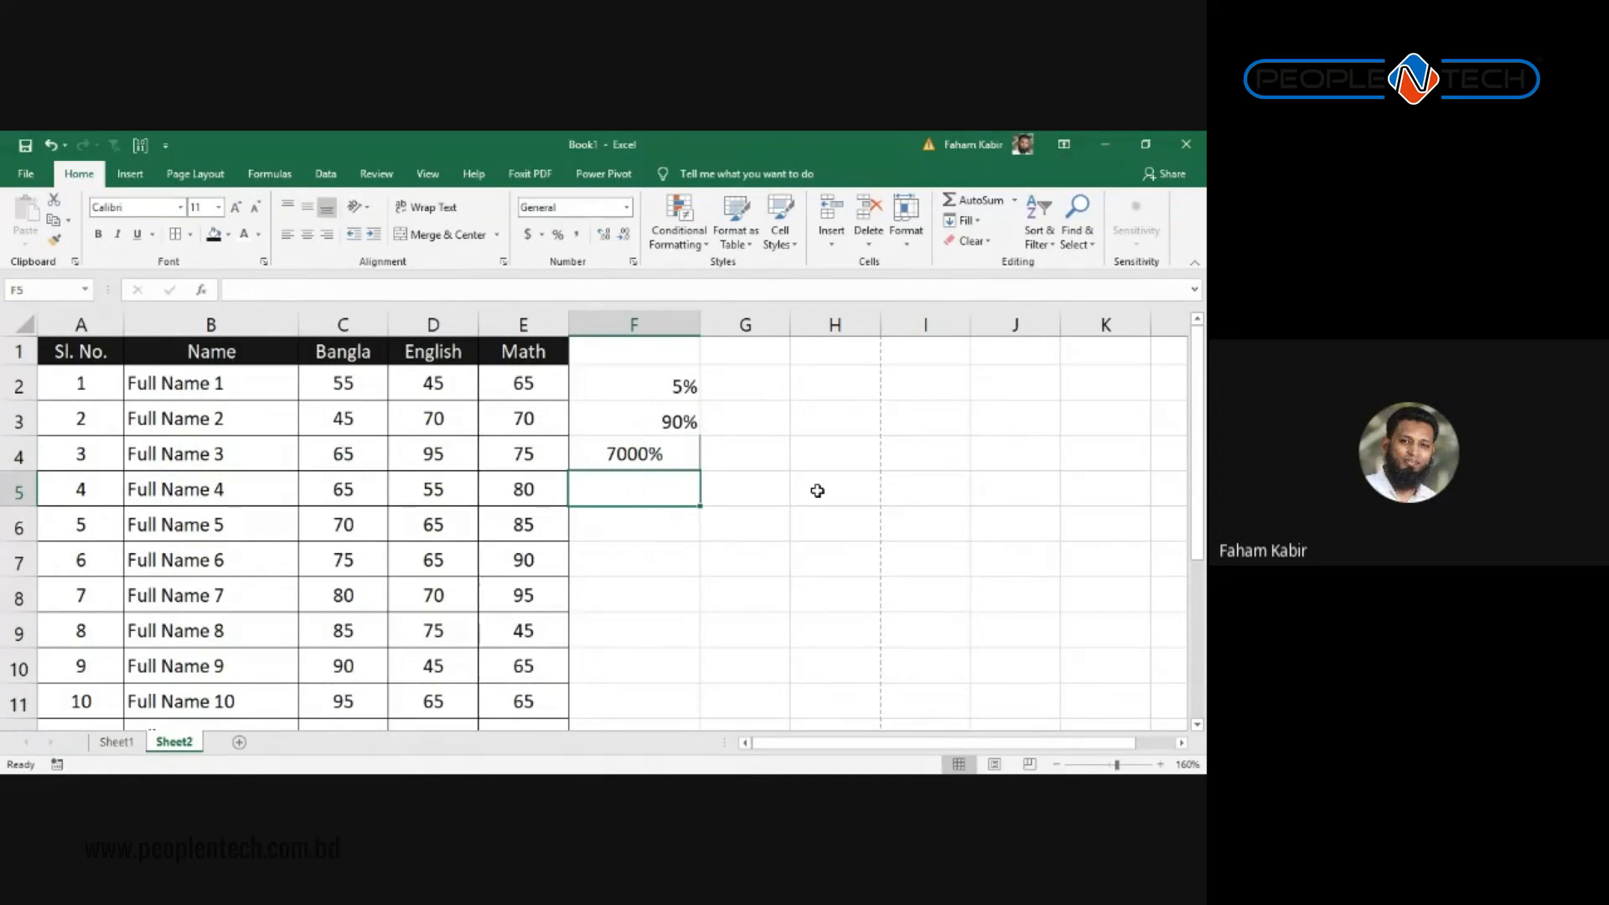
type(".2")
type("4")
key("BackSpace")
type("5")
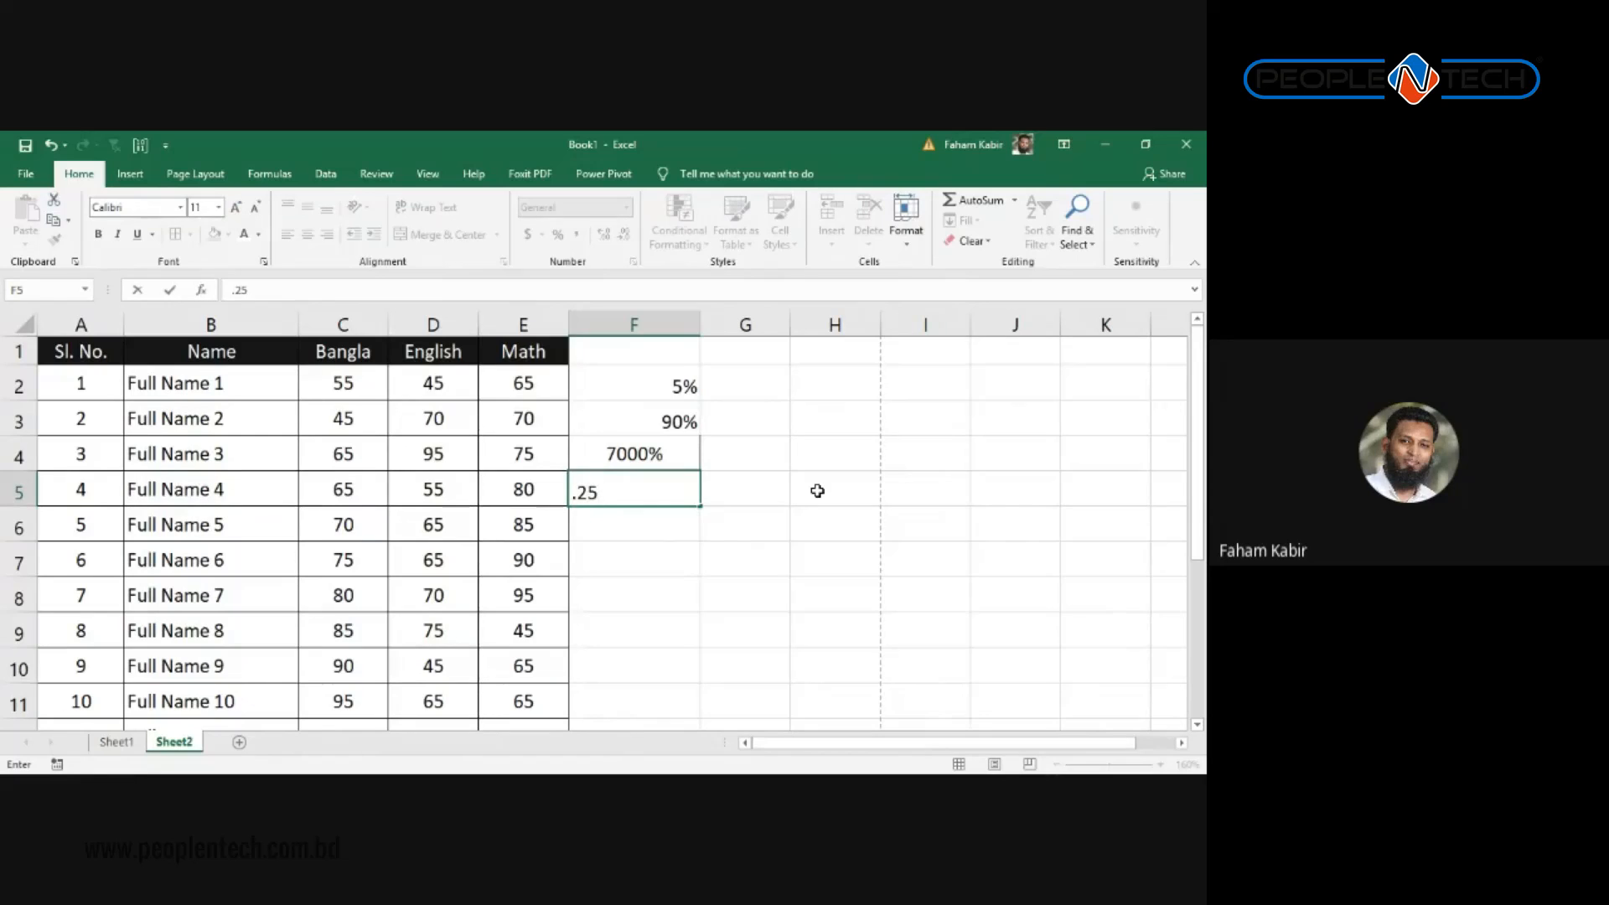
key("Return")
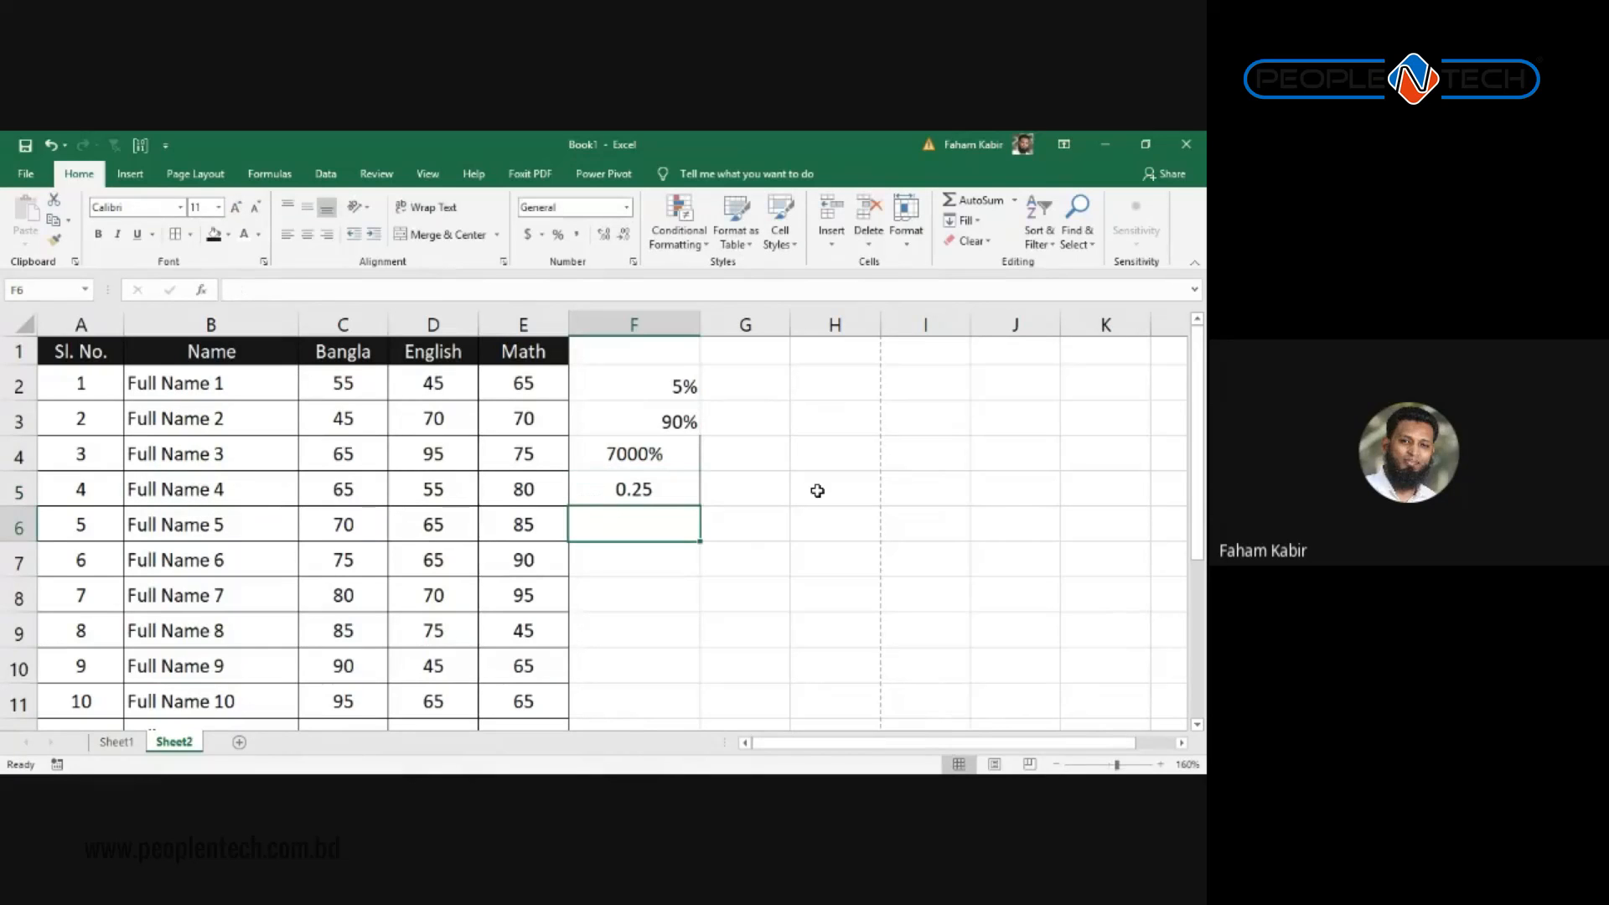
left_click(659, 493)
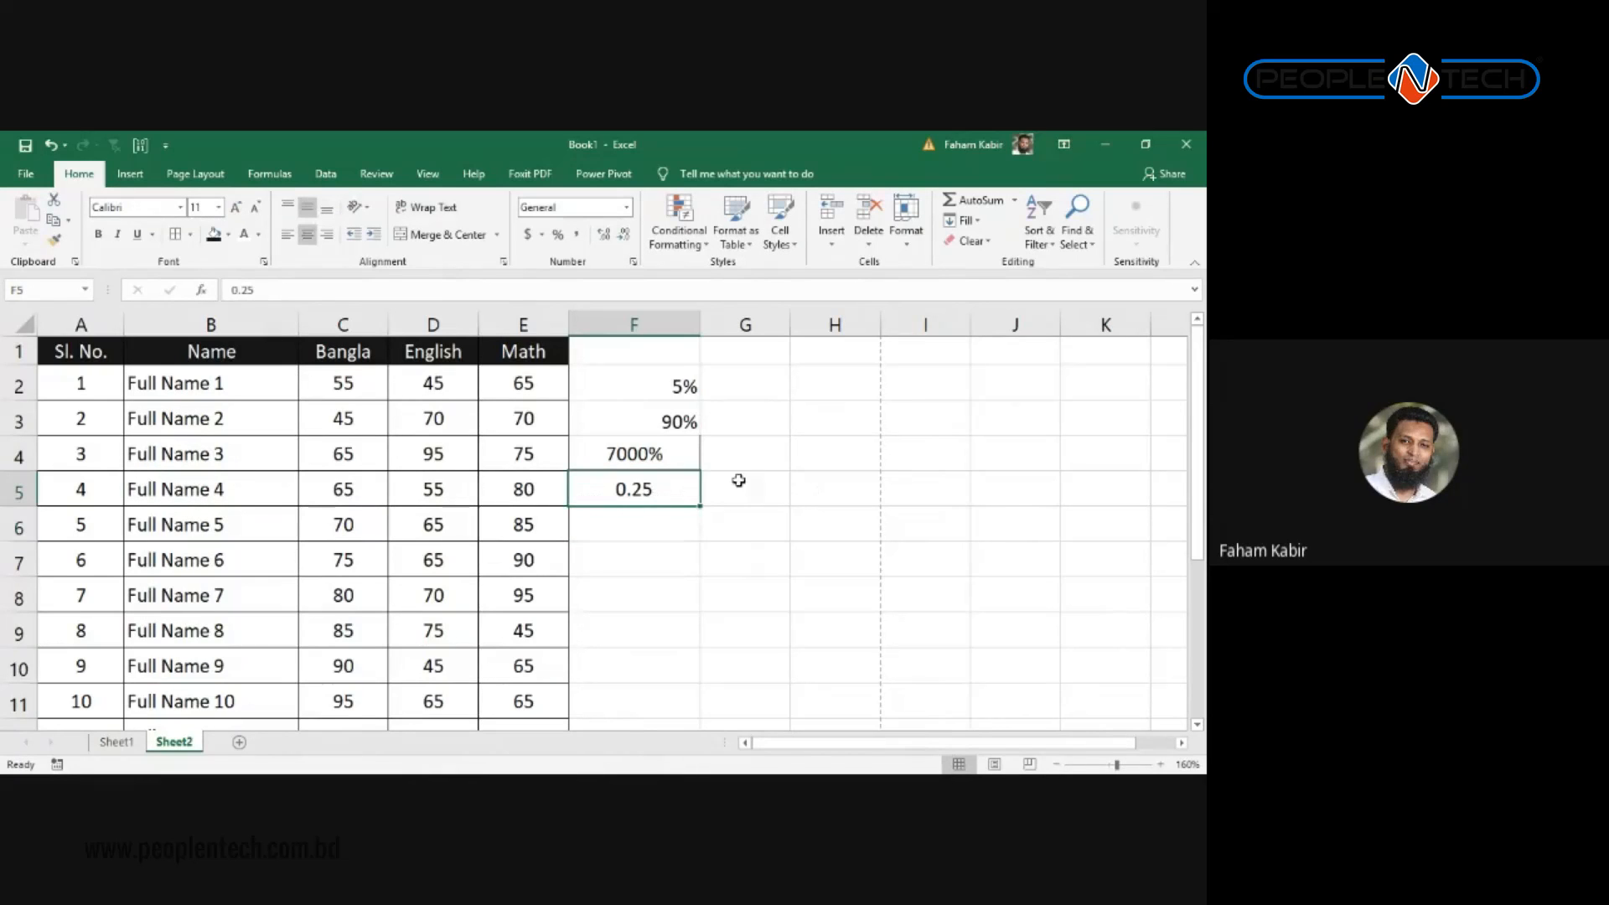
left_click(559, 235)
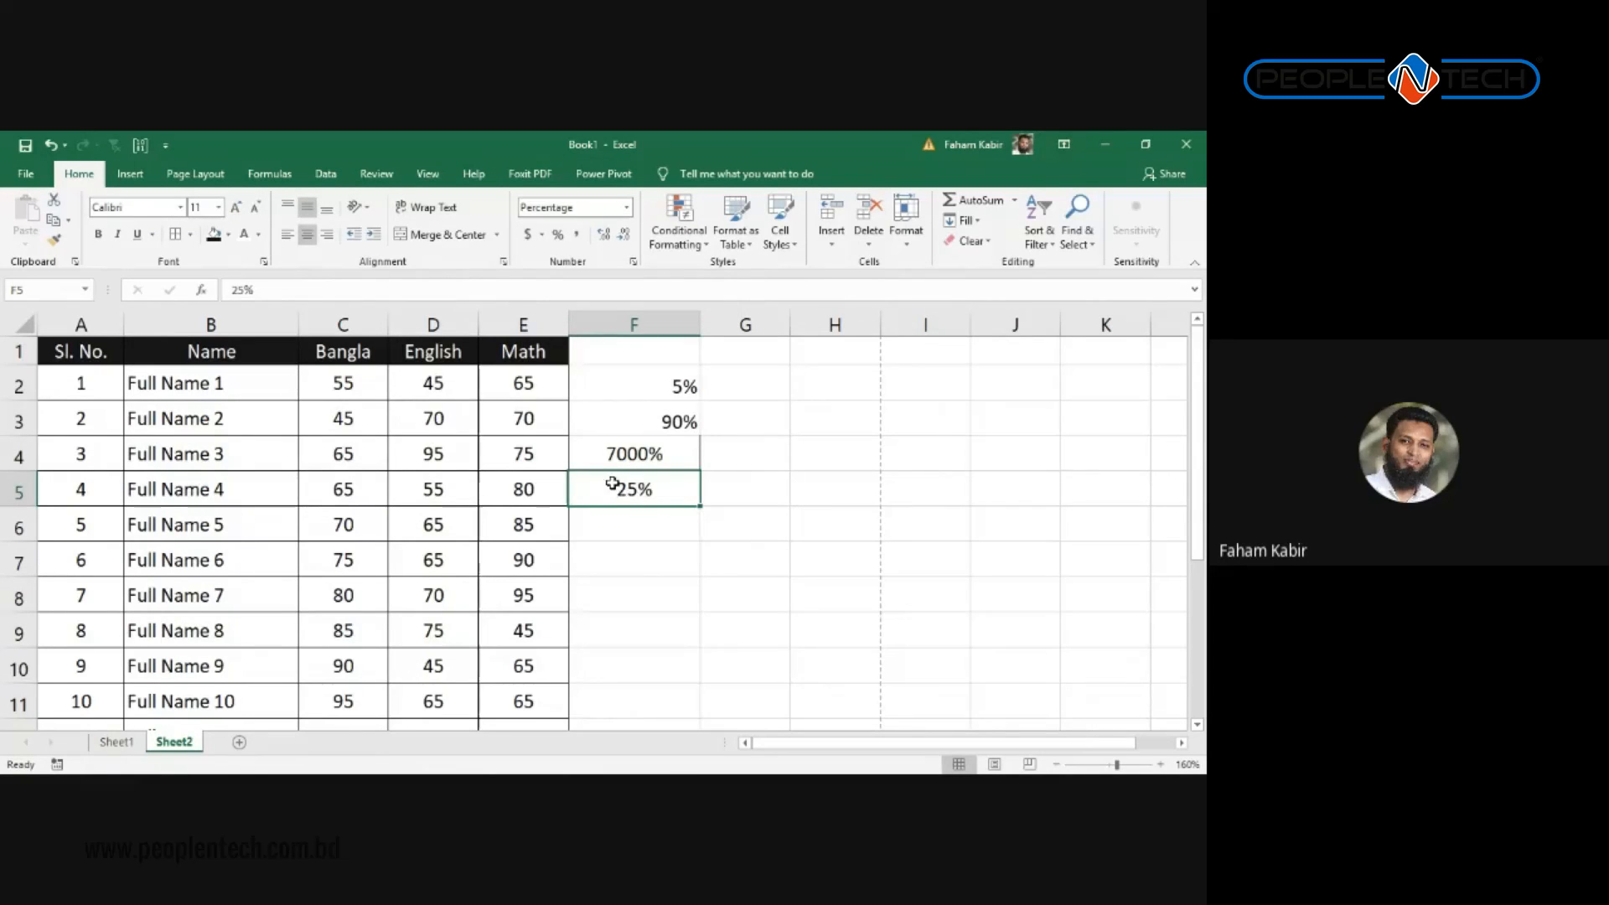
left_click(626, 453)
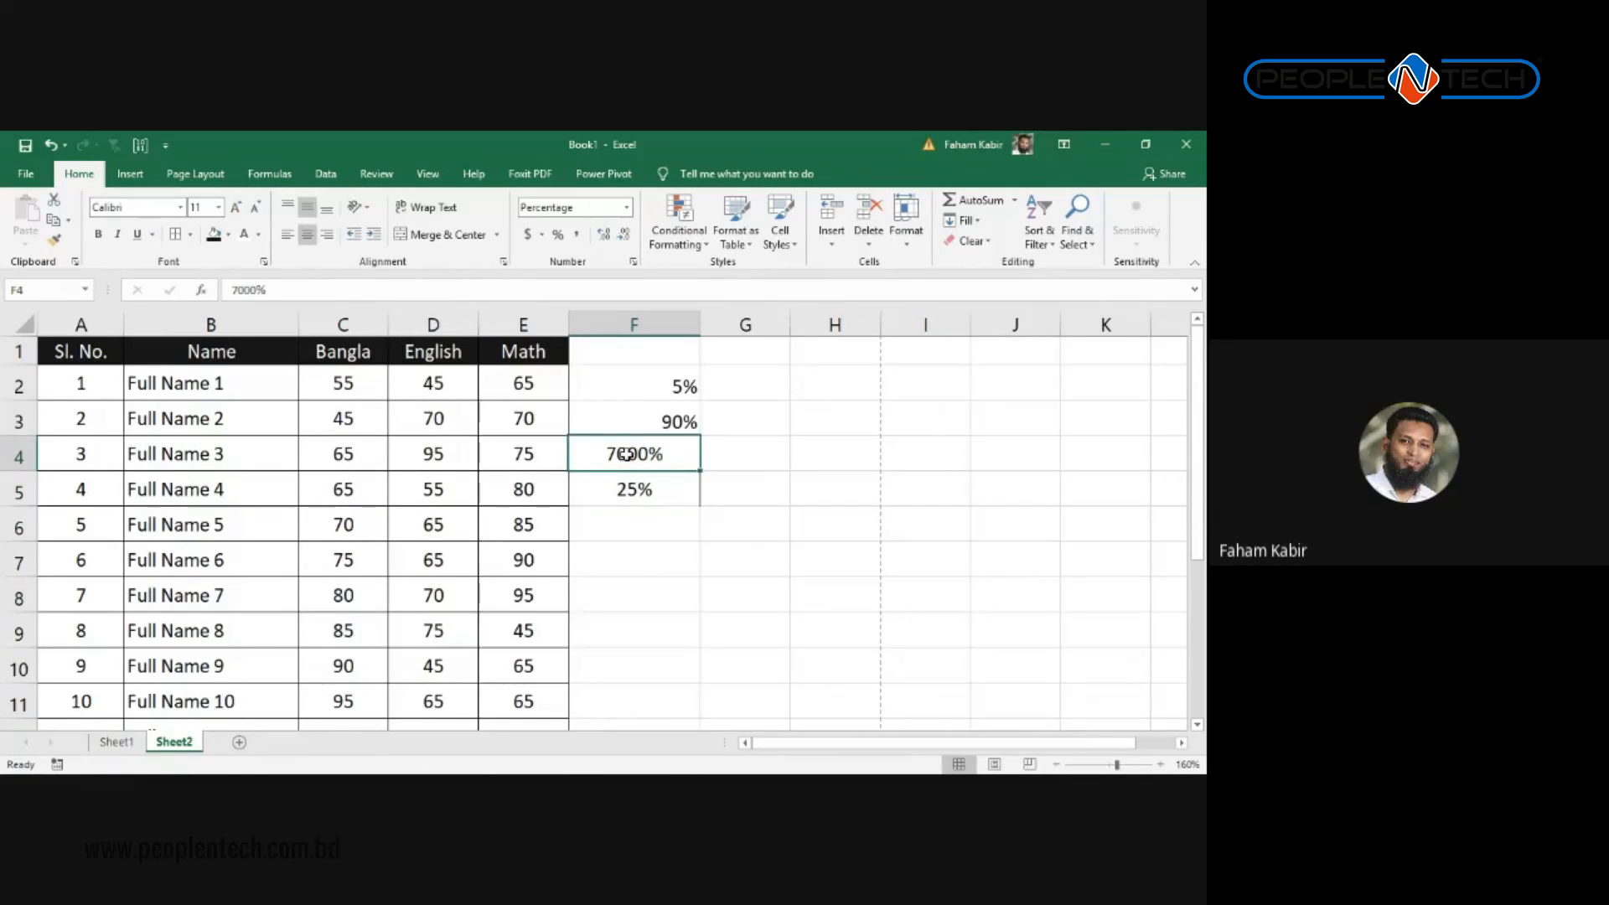
Step: Enter 25 in F6 and show it as 2500%
left_click(628, 520)
type("25")
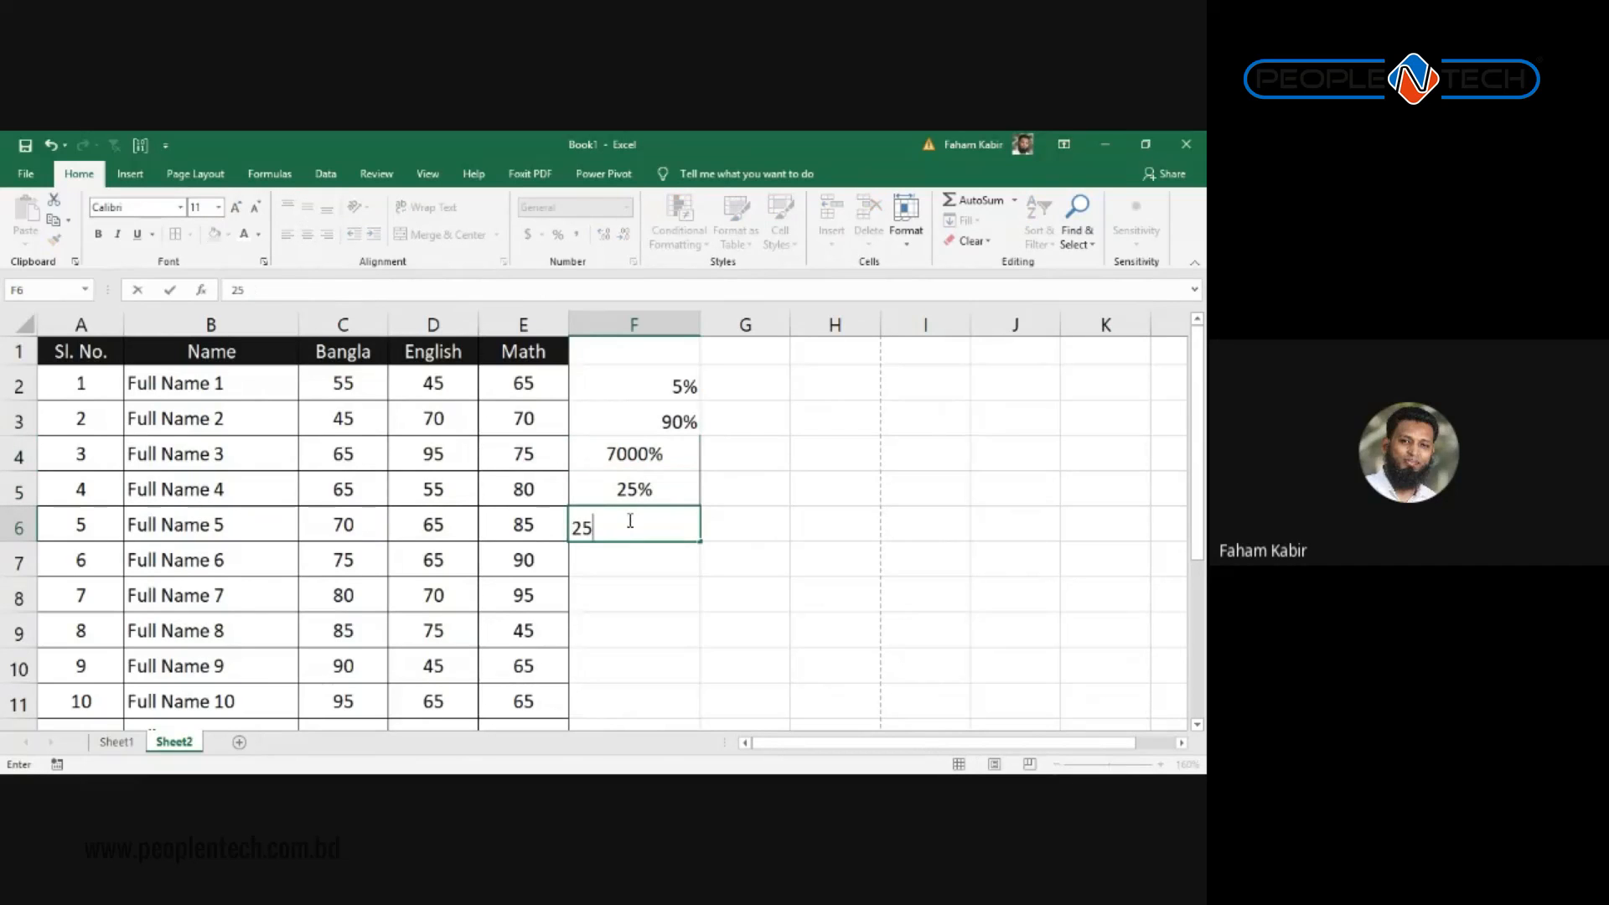
left_click_drag(803, 695, 723, 607)
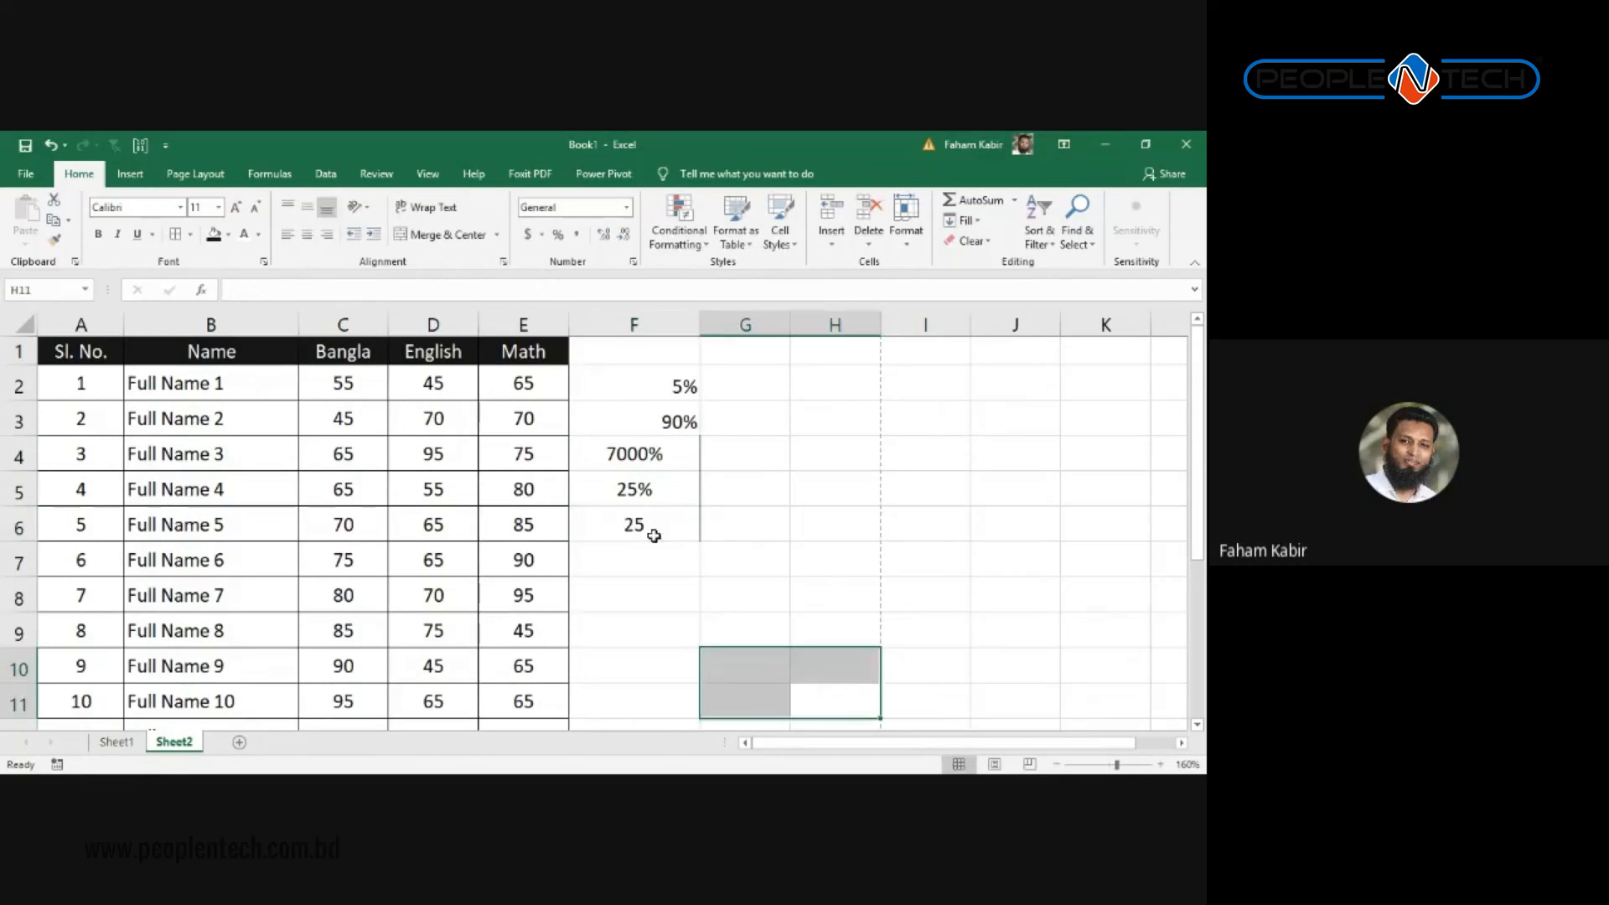
left_click(647, 528)
left_click(558, 235)
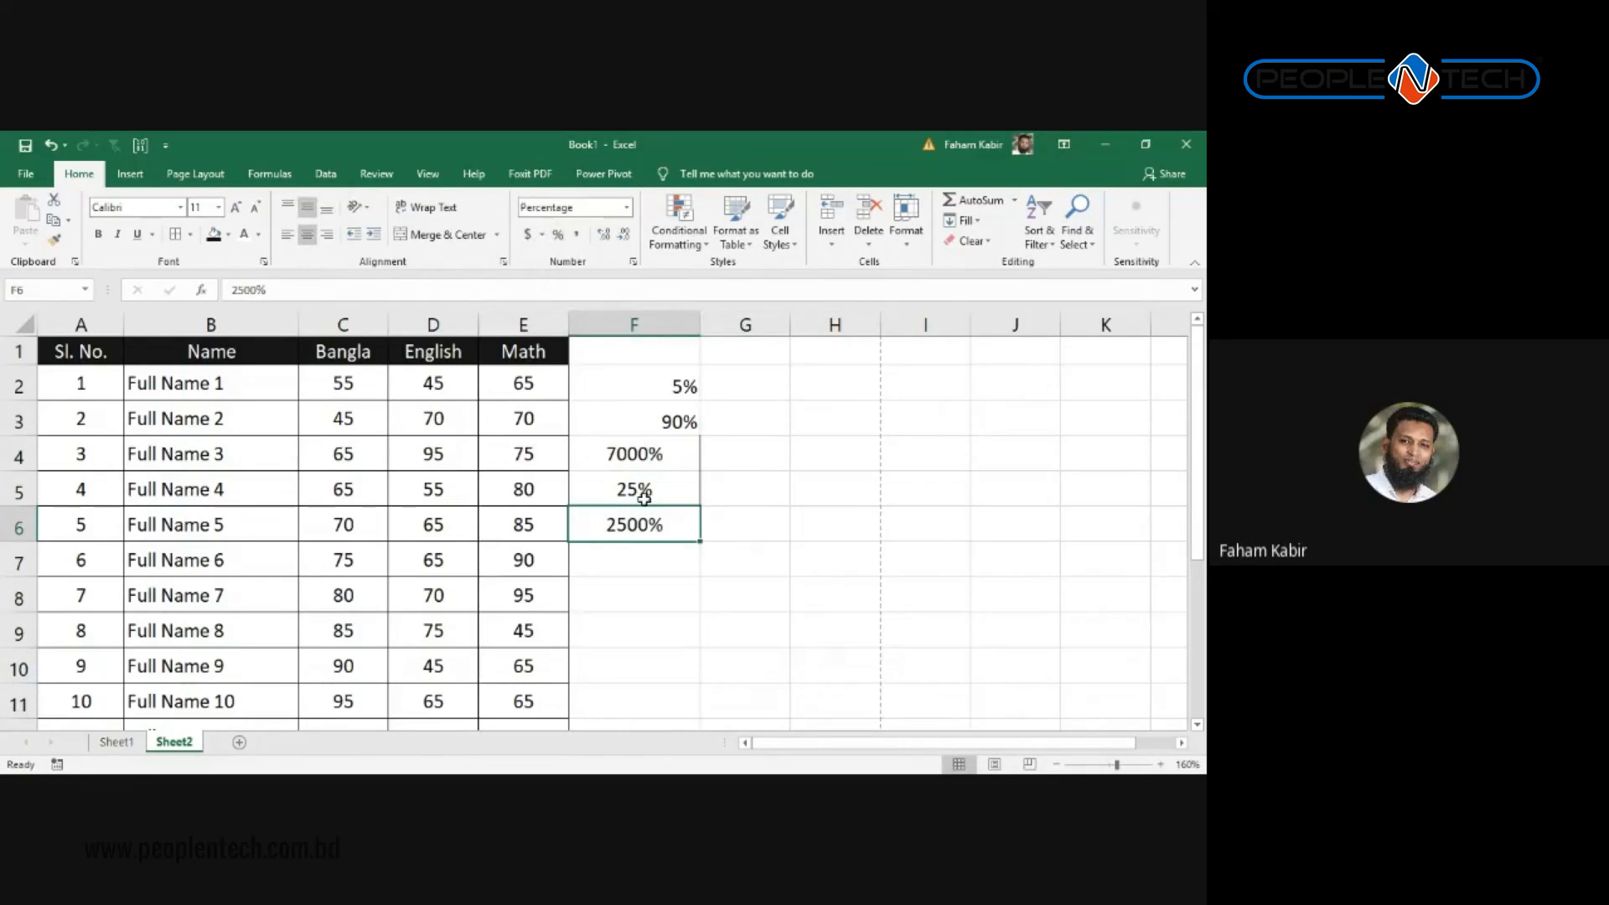
Step: Enter .3 in F7 and 50% in F8
left_click(638, 551)
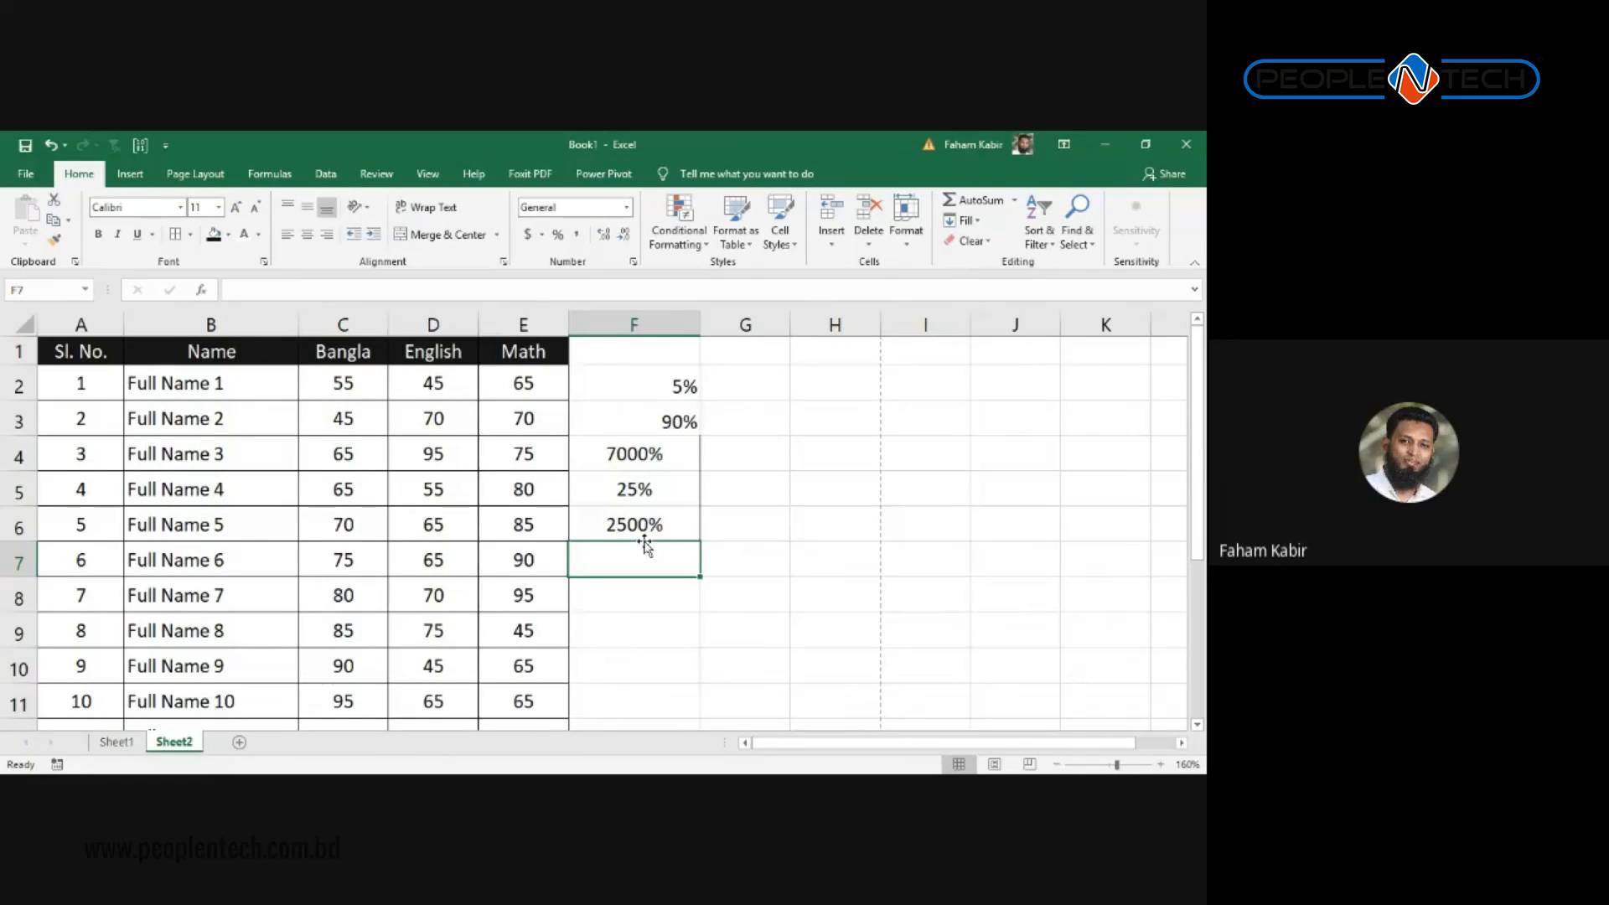
type(".3")
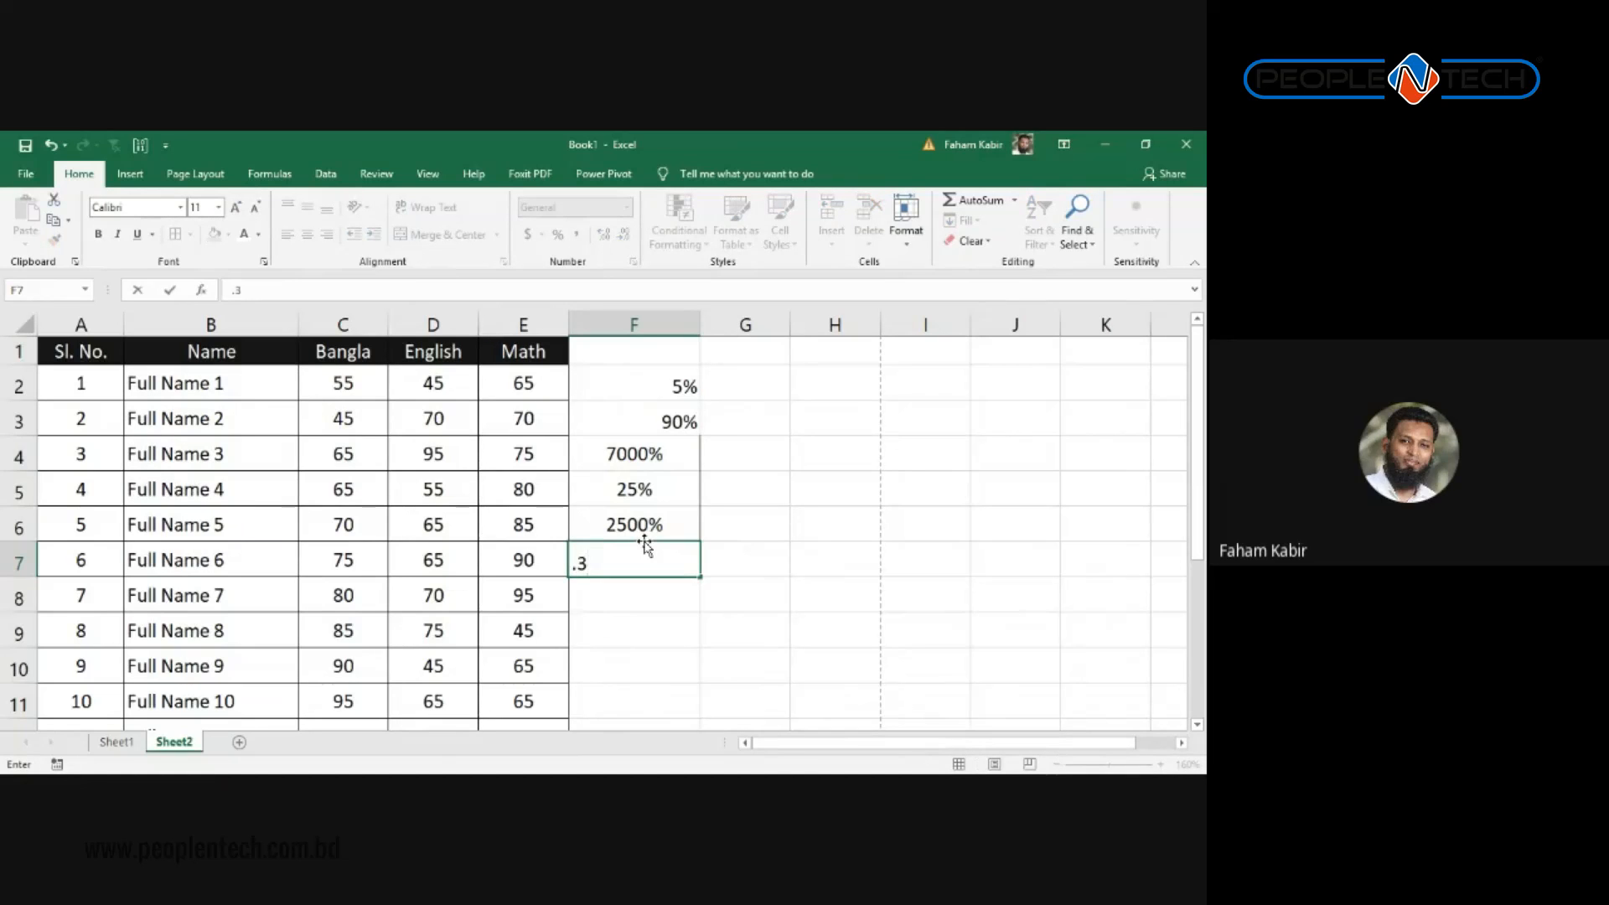
key("Return")
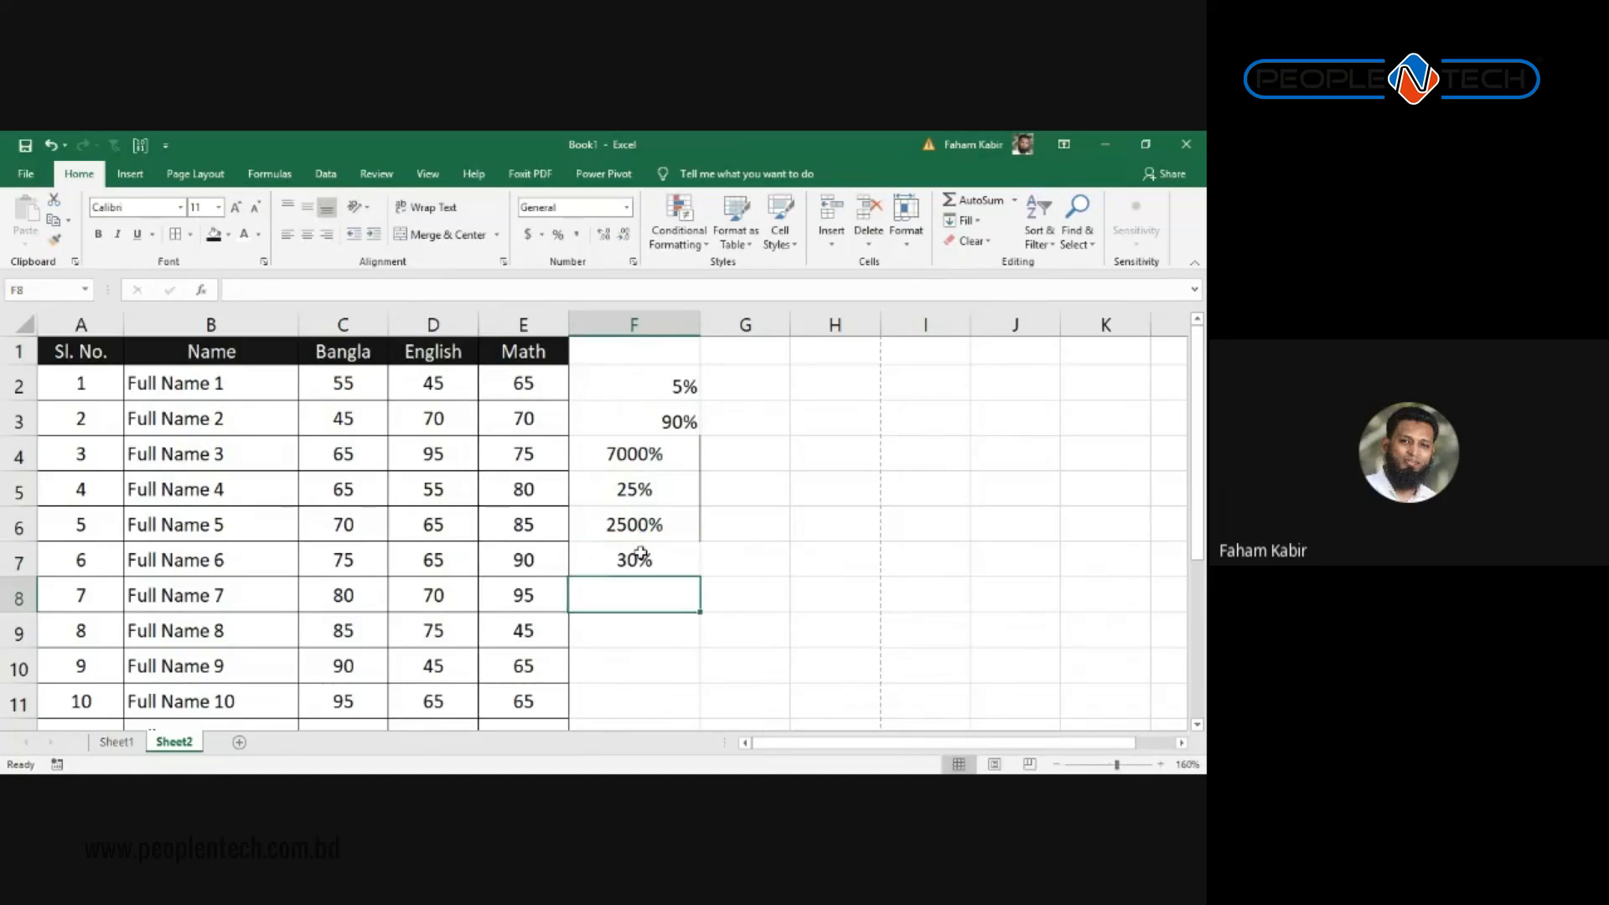
left_click(641, 556)
left_click(681, 596)
type("50%")
key("Return")
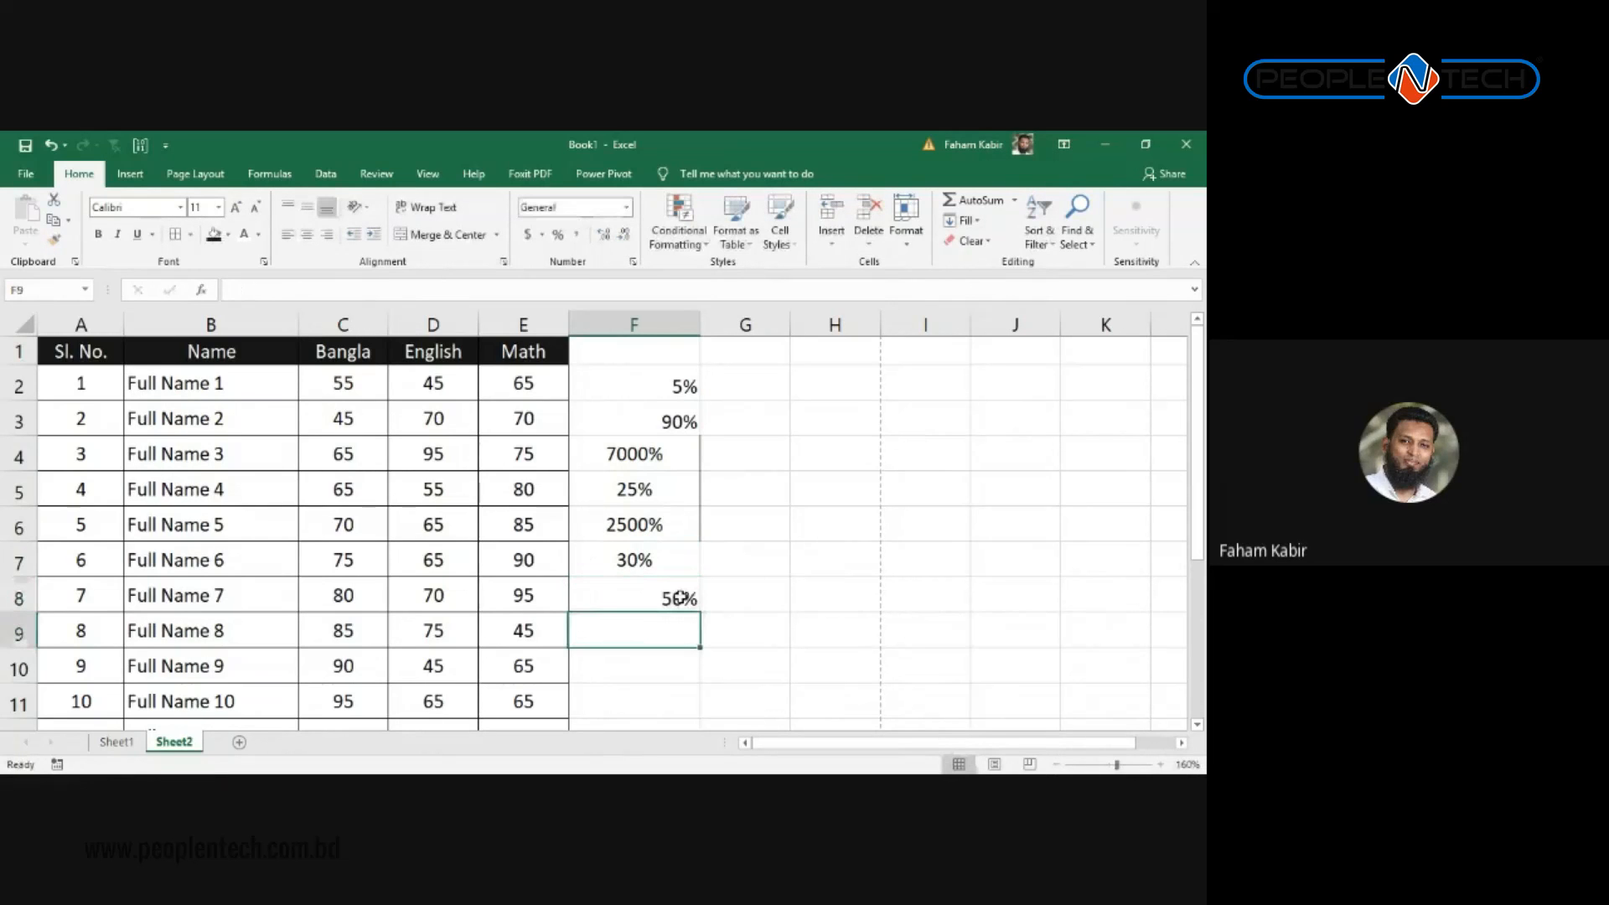
left_click(688, 324)
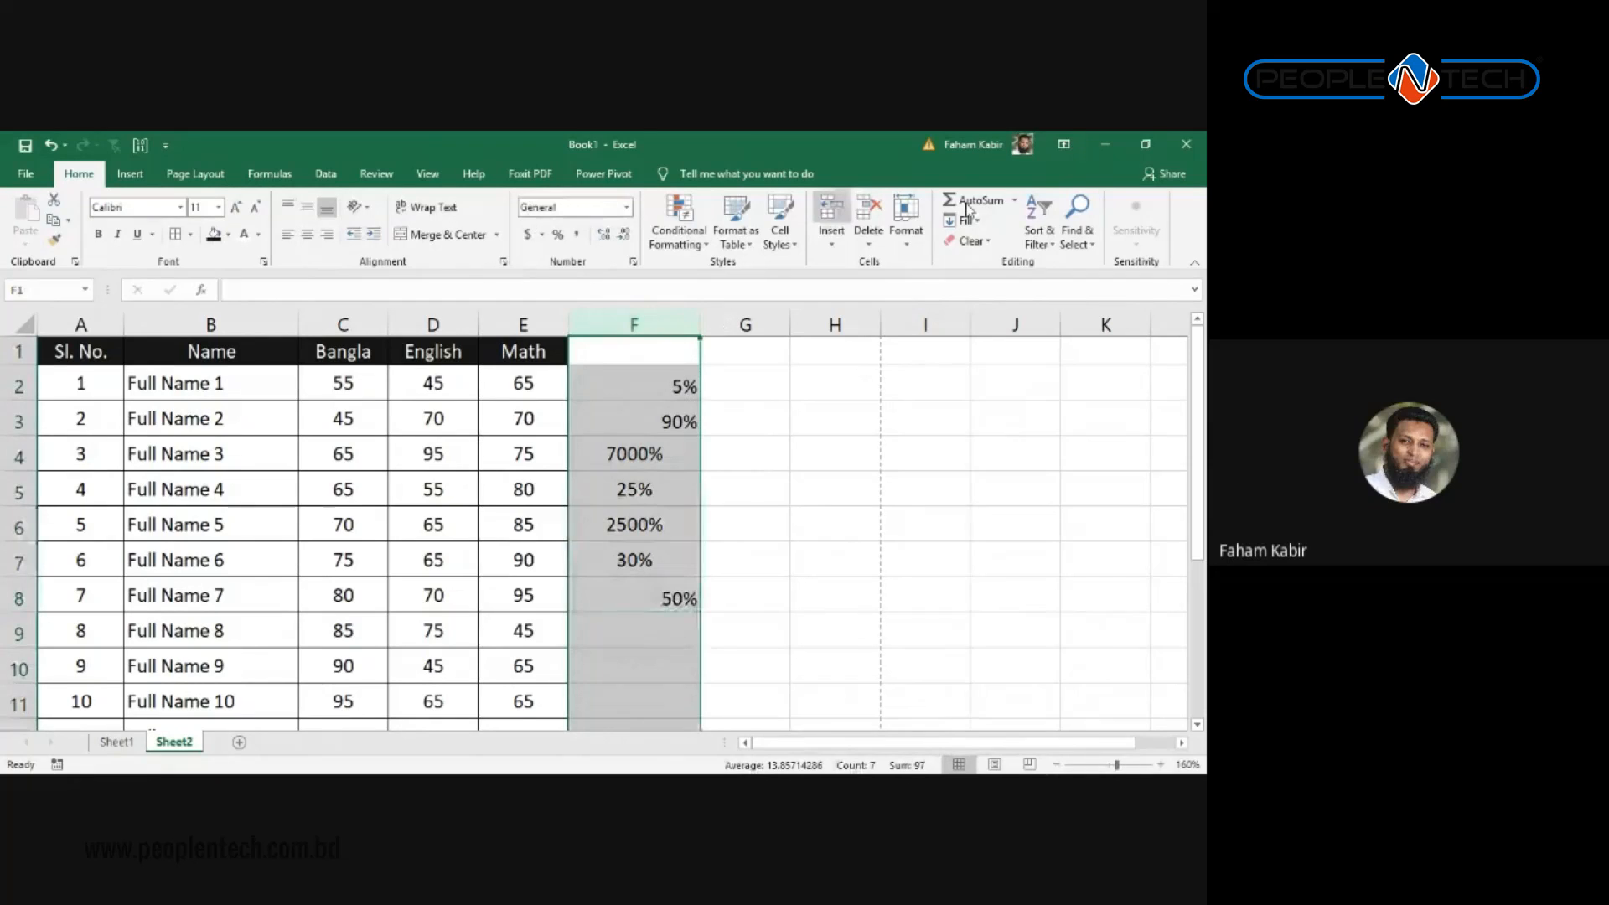
Step: Clear the percentage formatting from columns F and G with Clear Formats
left_click(732, 324, "shift")
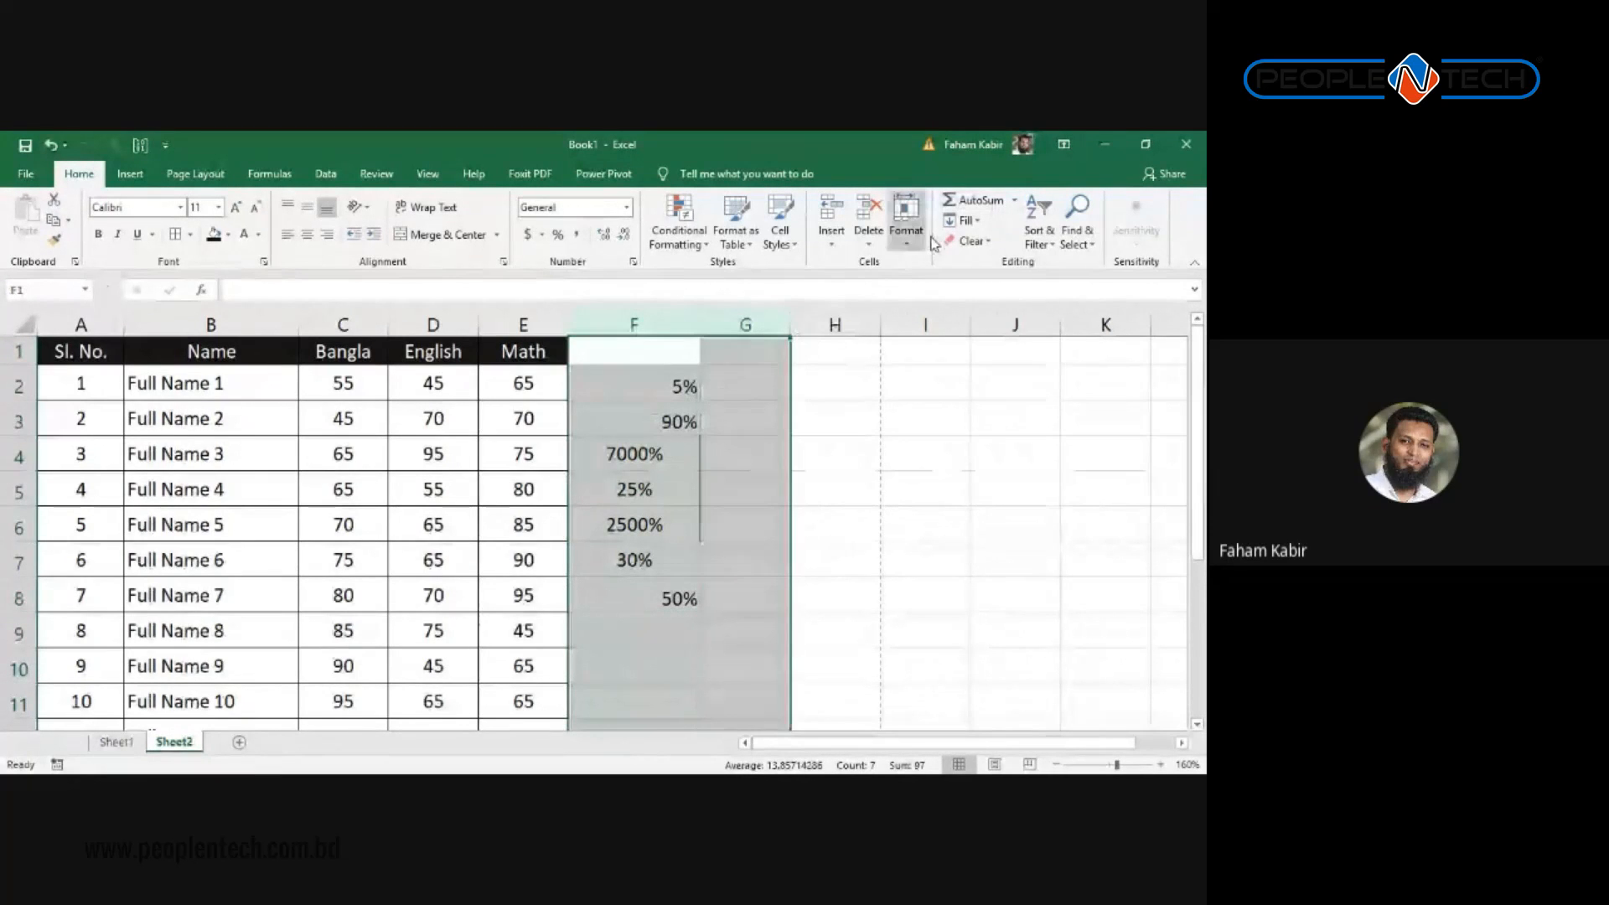
left_click(970, 240)
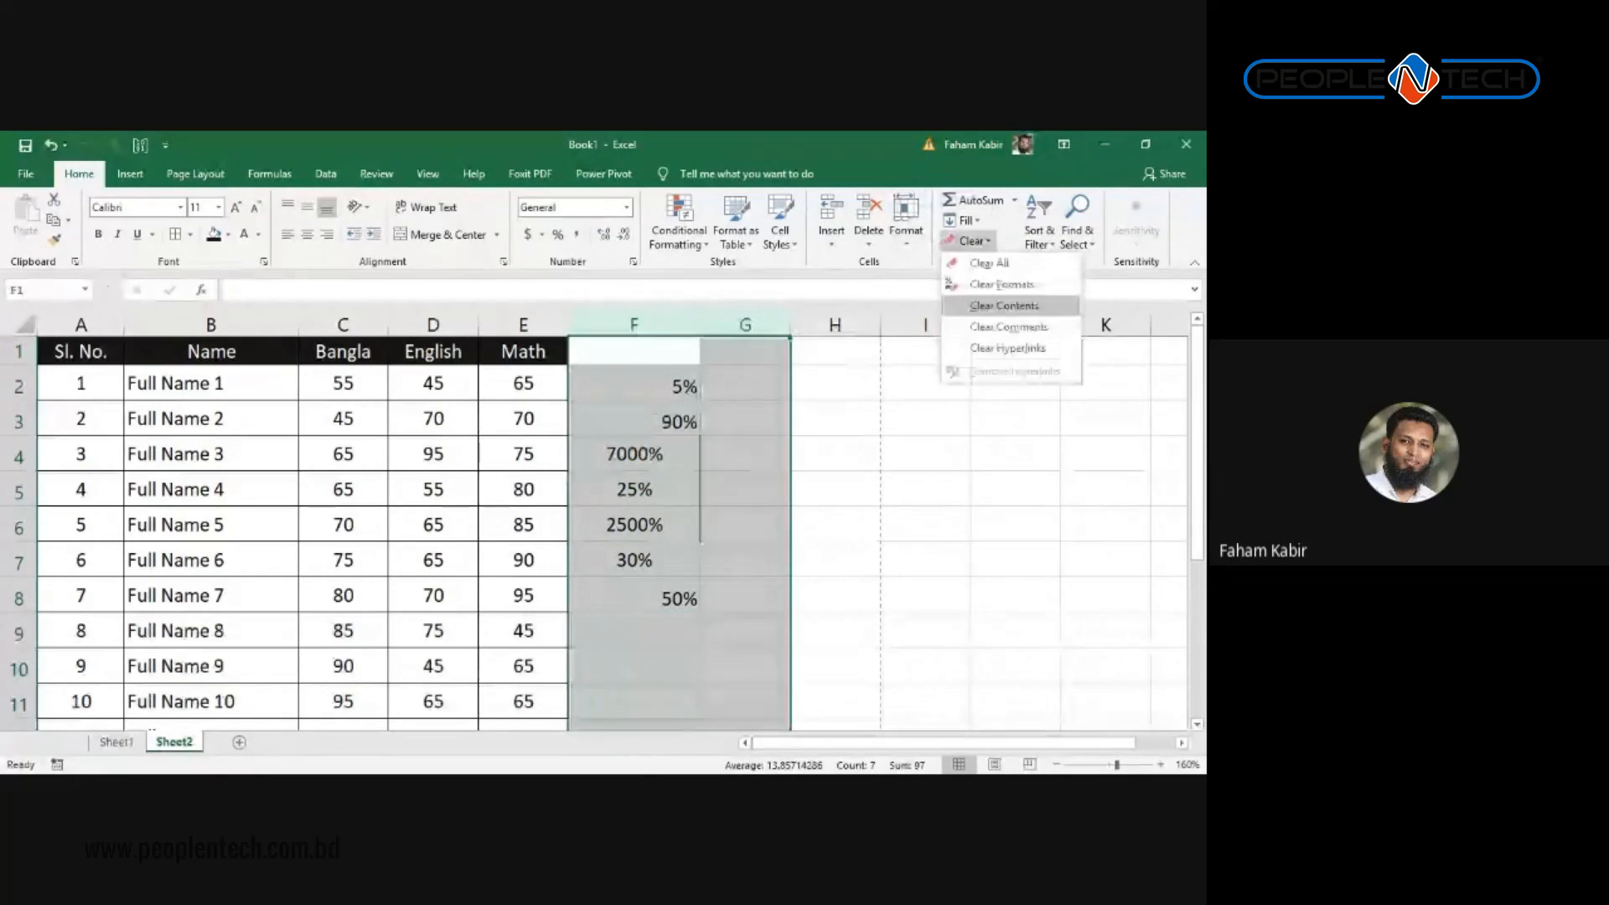
left_click(998, 285)
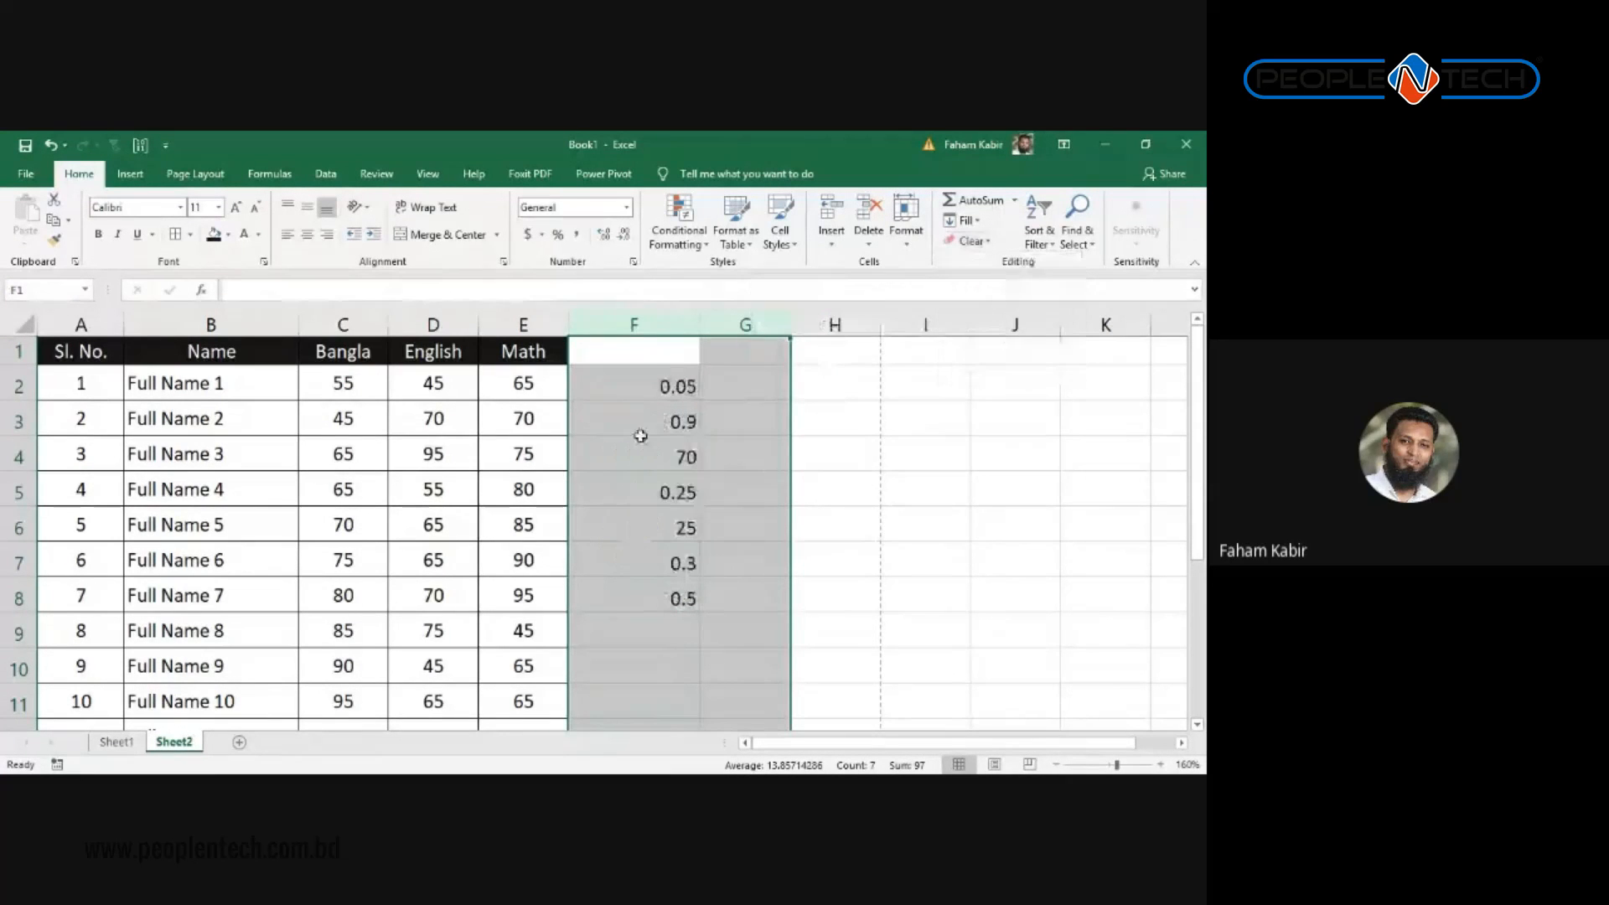
left_click(719, 487)
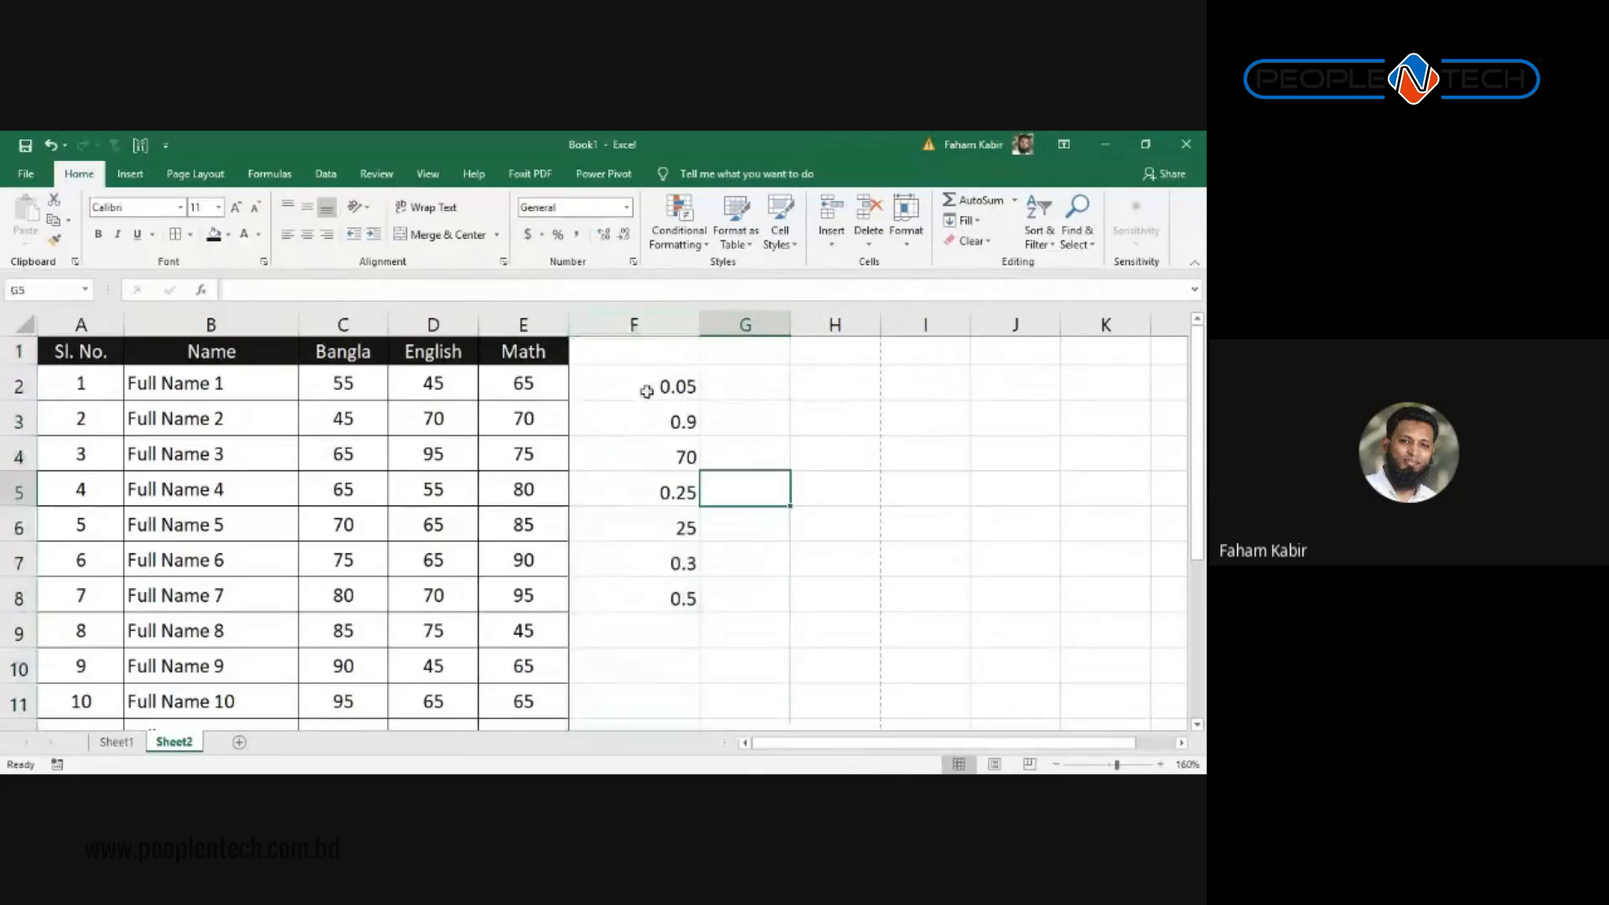
Step: Erase everything in columns F through H with Clear All
left_click_drag(645, 389, 640, 605)
left_click_drag(633, 326, 869, 309)
left_click(972, 240)
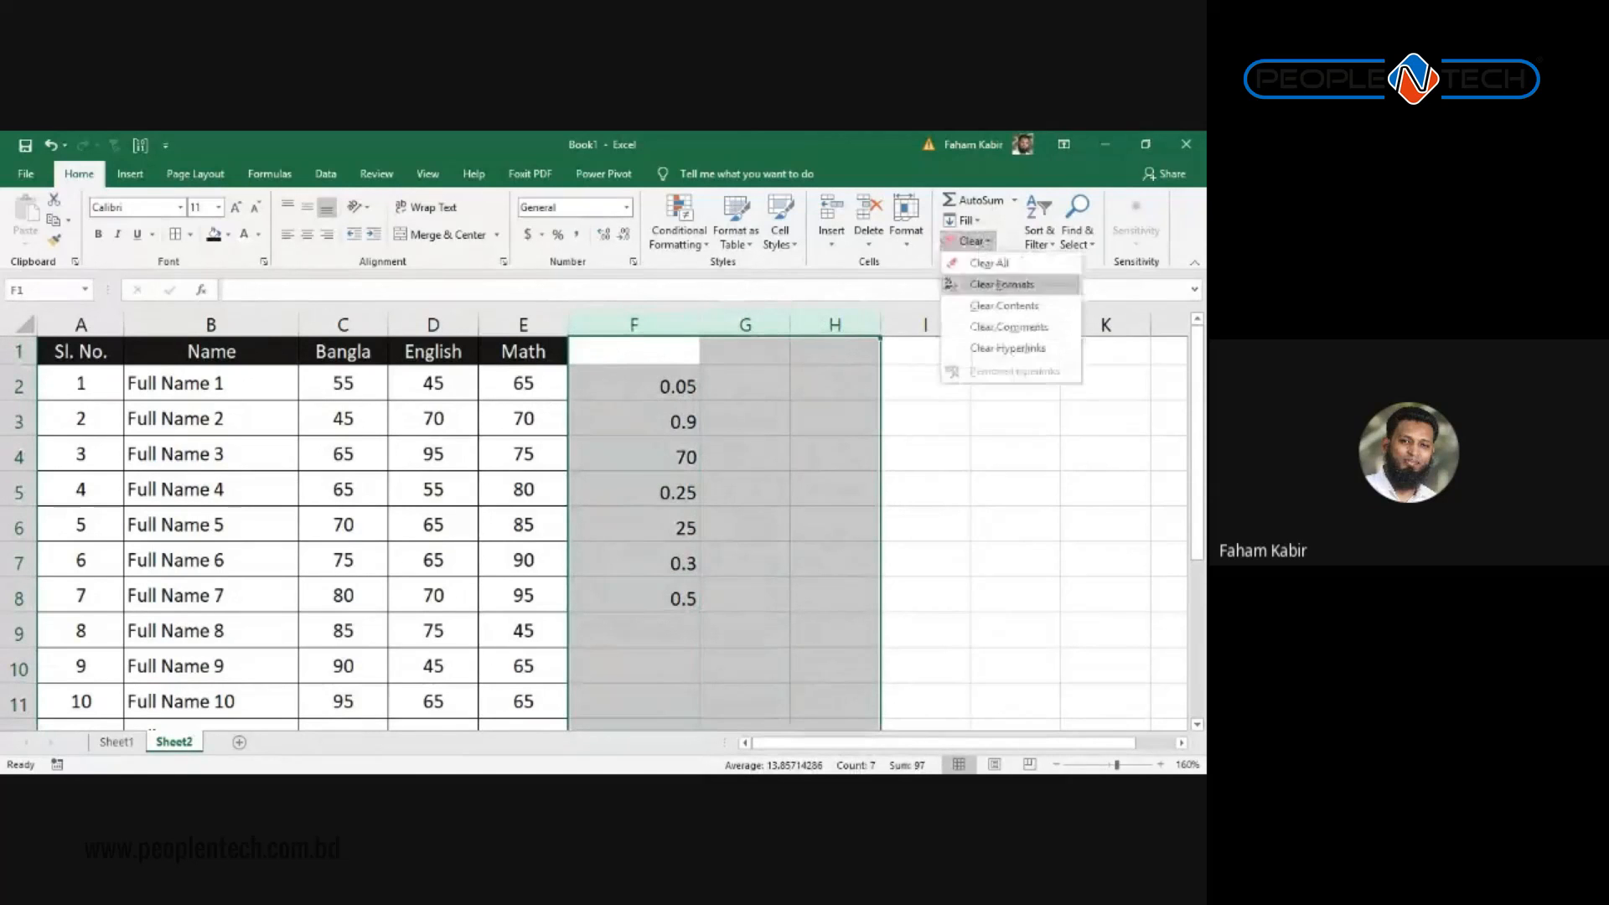
left_click(989, 263)
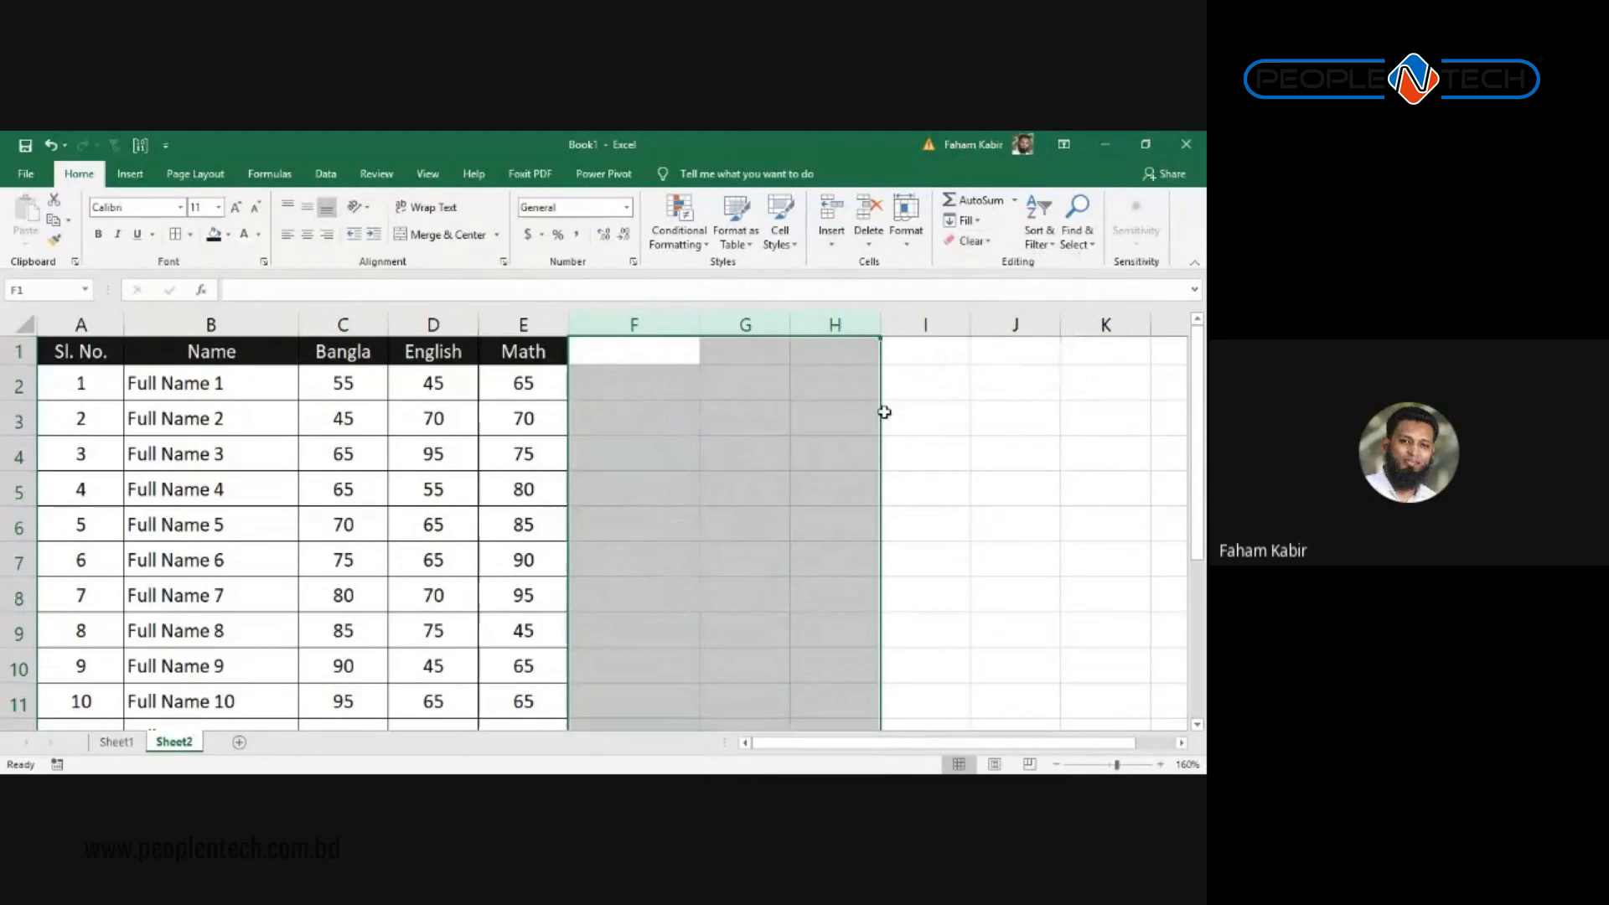
left_click(648, 467)
left_click(656, 356)
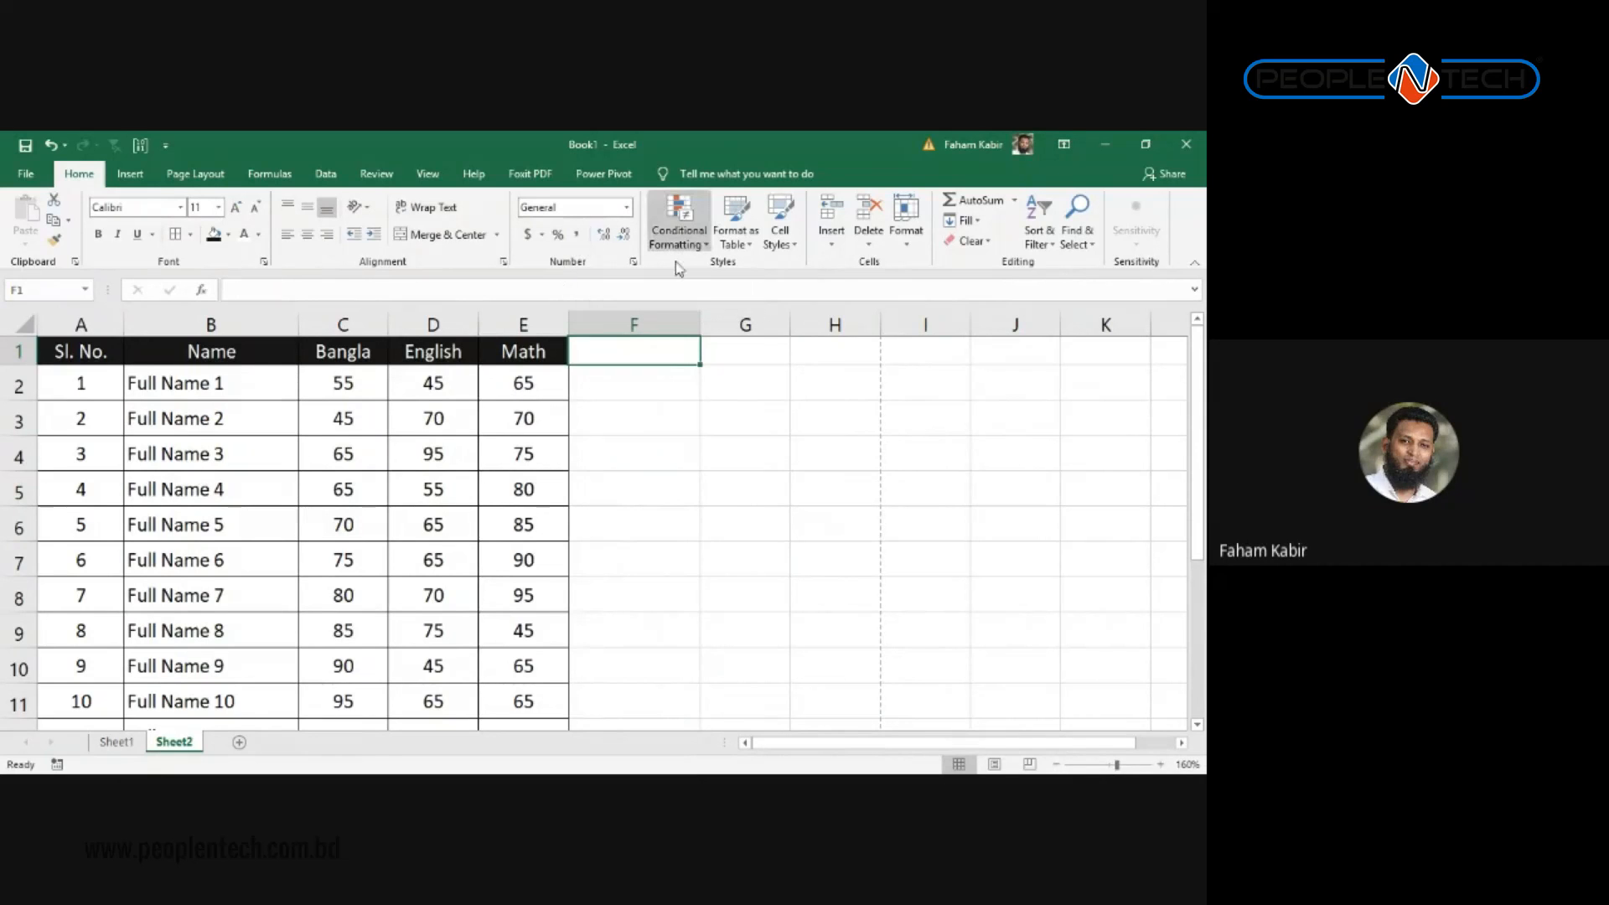
scroll(526, 415, "down", 1)
scroll(503, 490, "up", 1)
scroll(330, 525, "down", 2)
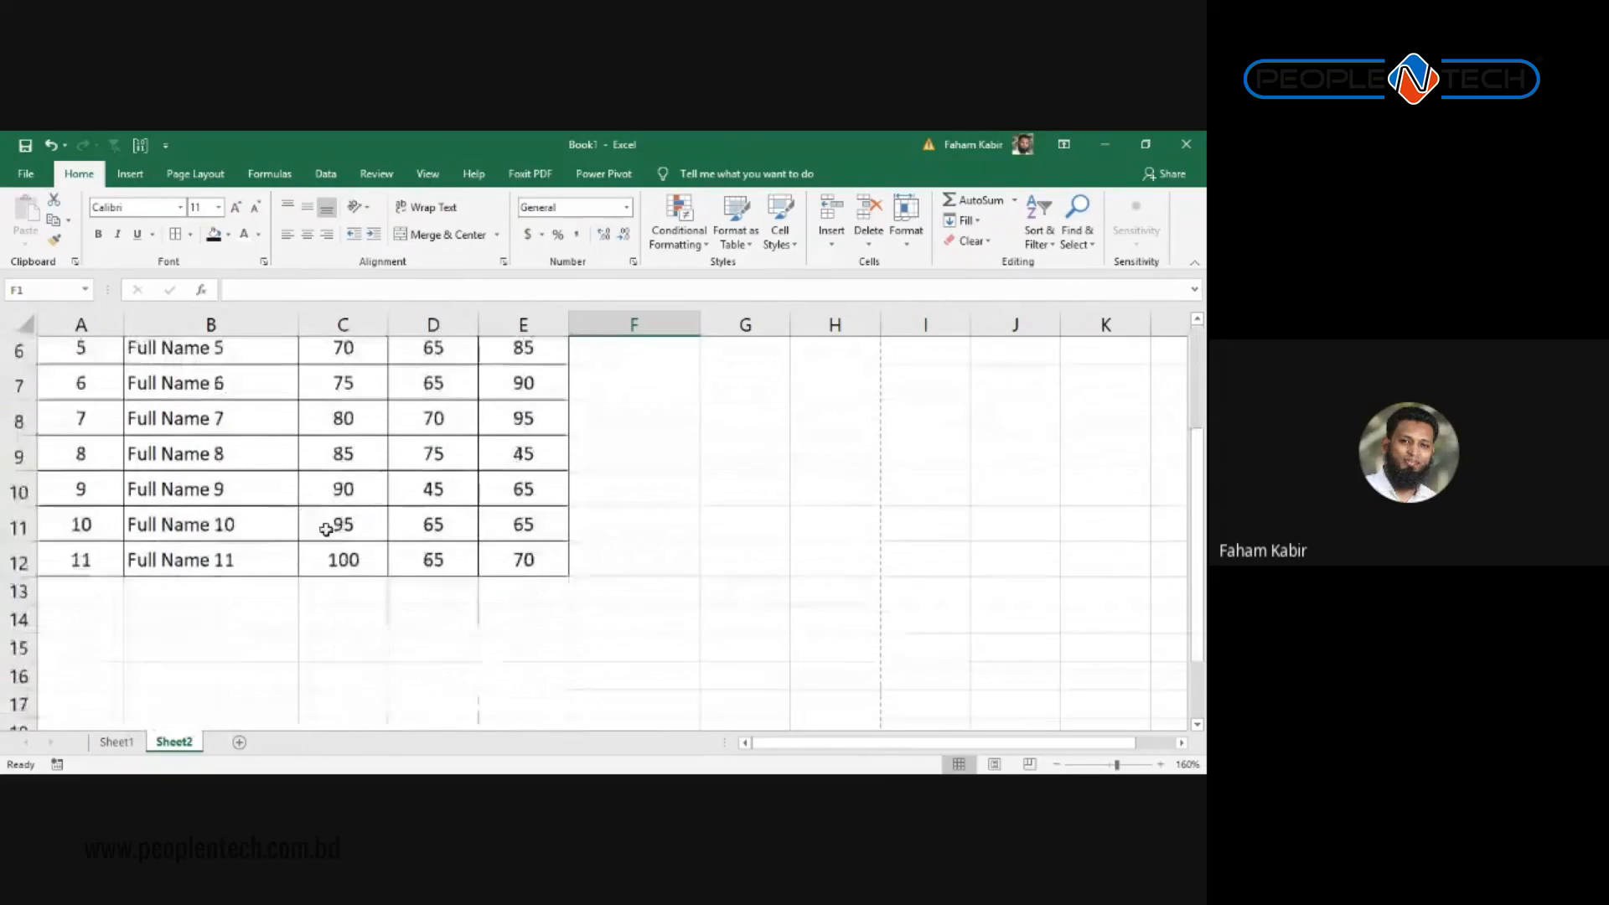
scroll(344, 528, "up", 2)
scroll(441, 518, "up", 1)
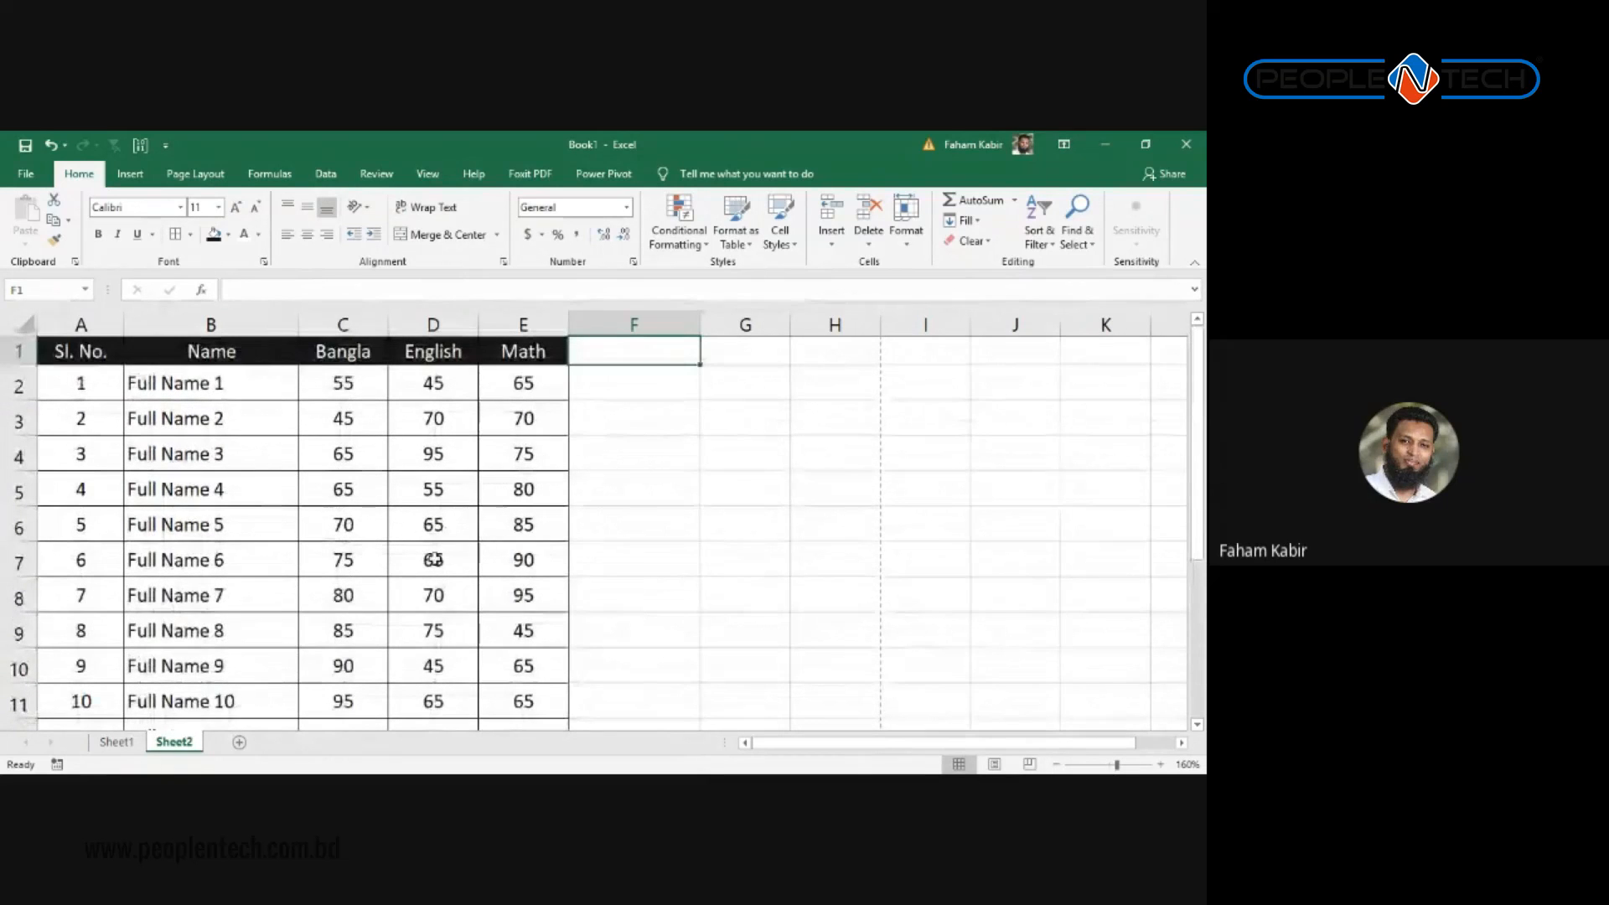
Step: Give the English mark 95 in D4 a light green fill
left_click(344, 416)
left_click(453, 452)
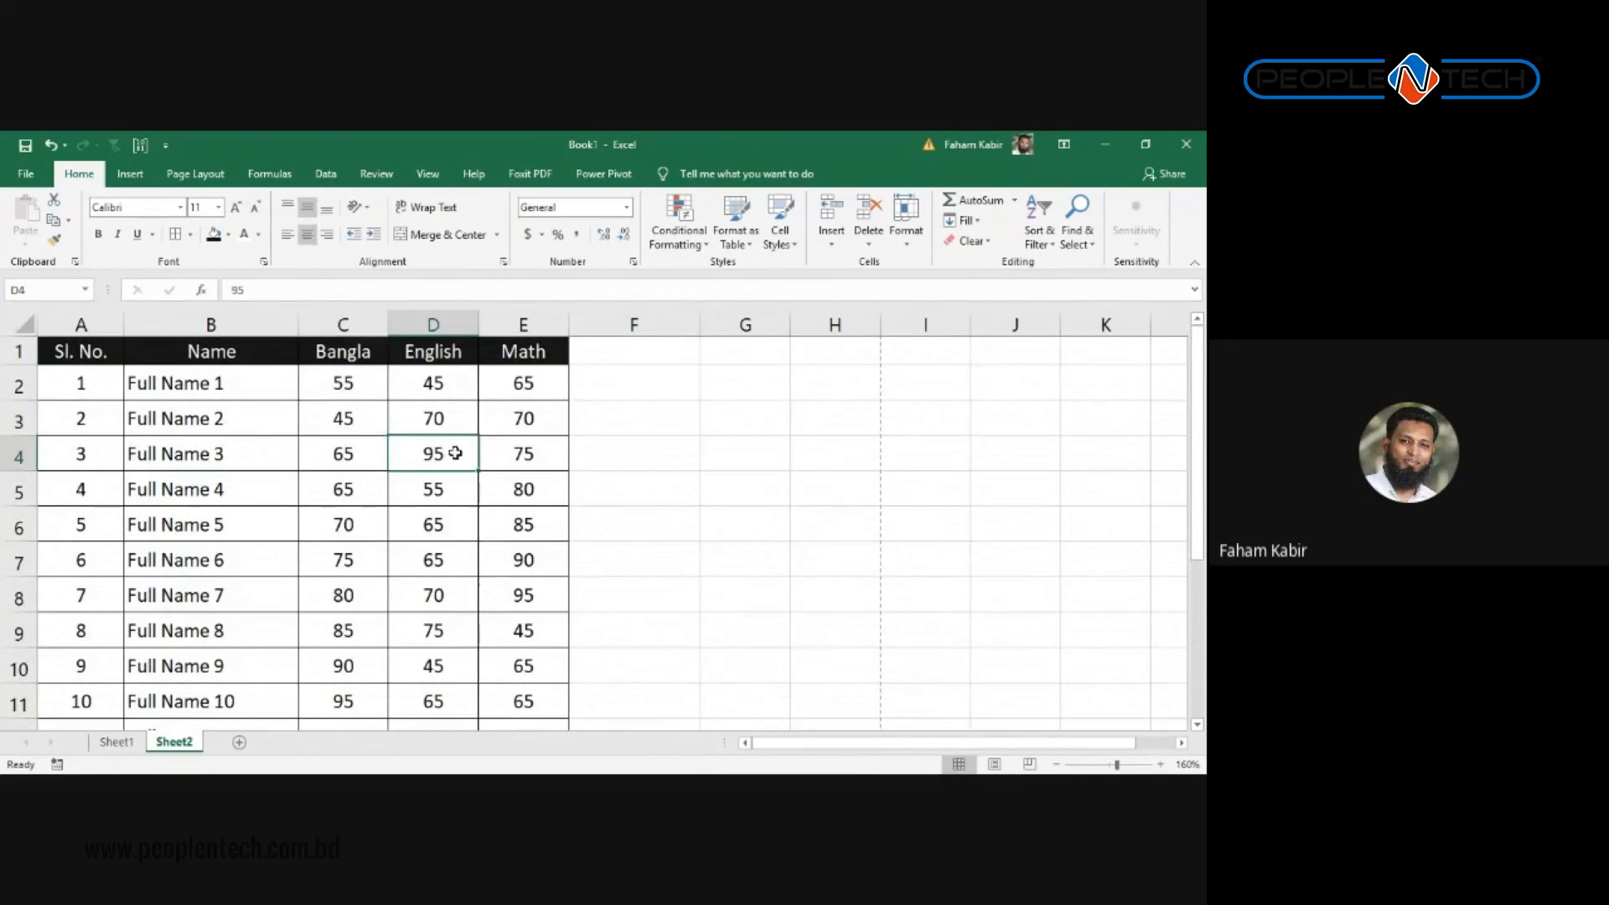
left_click(230, 236)
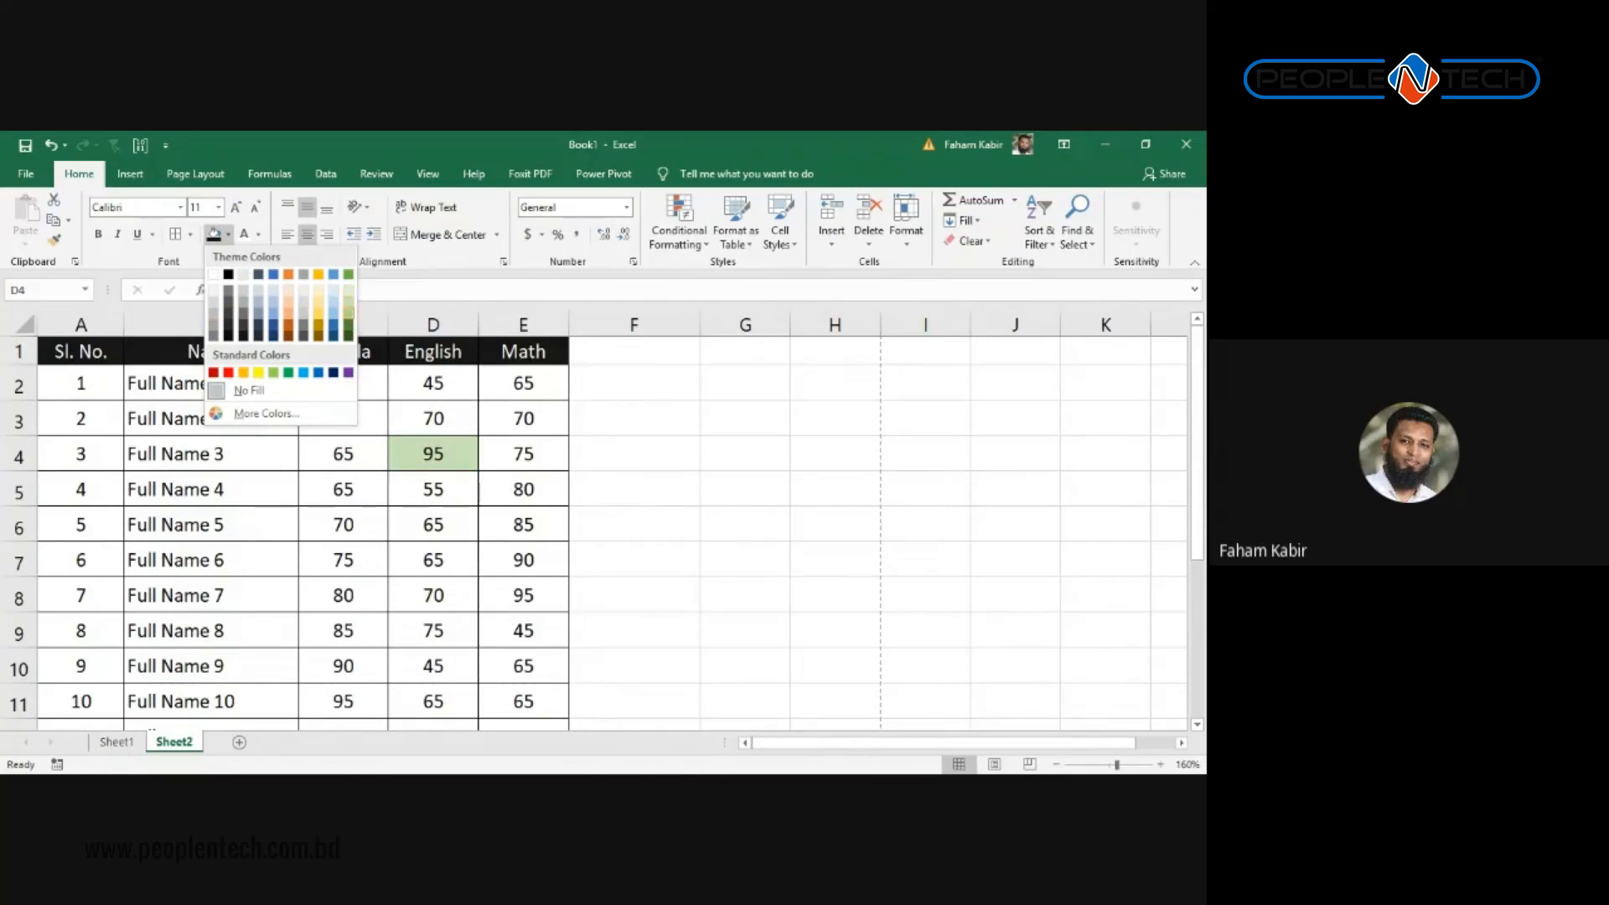
left_click(349, 316)
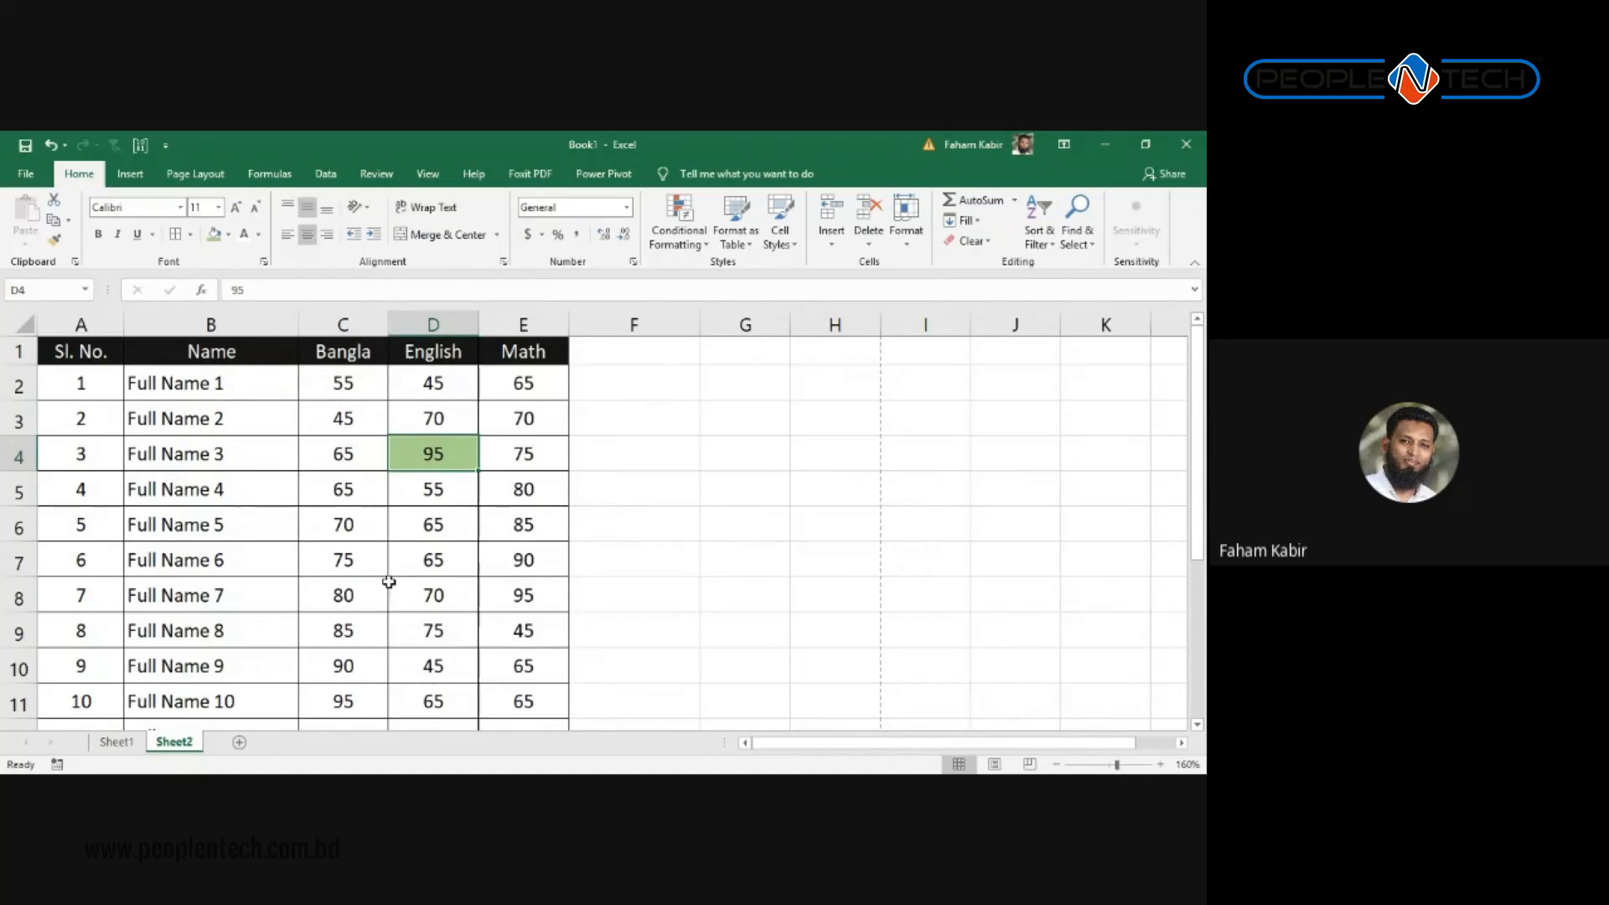
Step: Fill the marks in E7, C8 and E8 with green
left_click(508, 567)
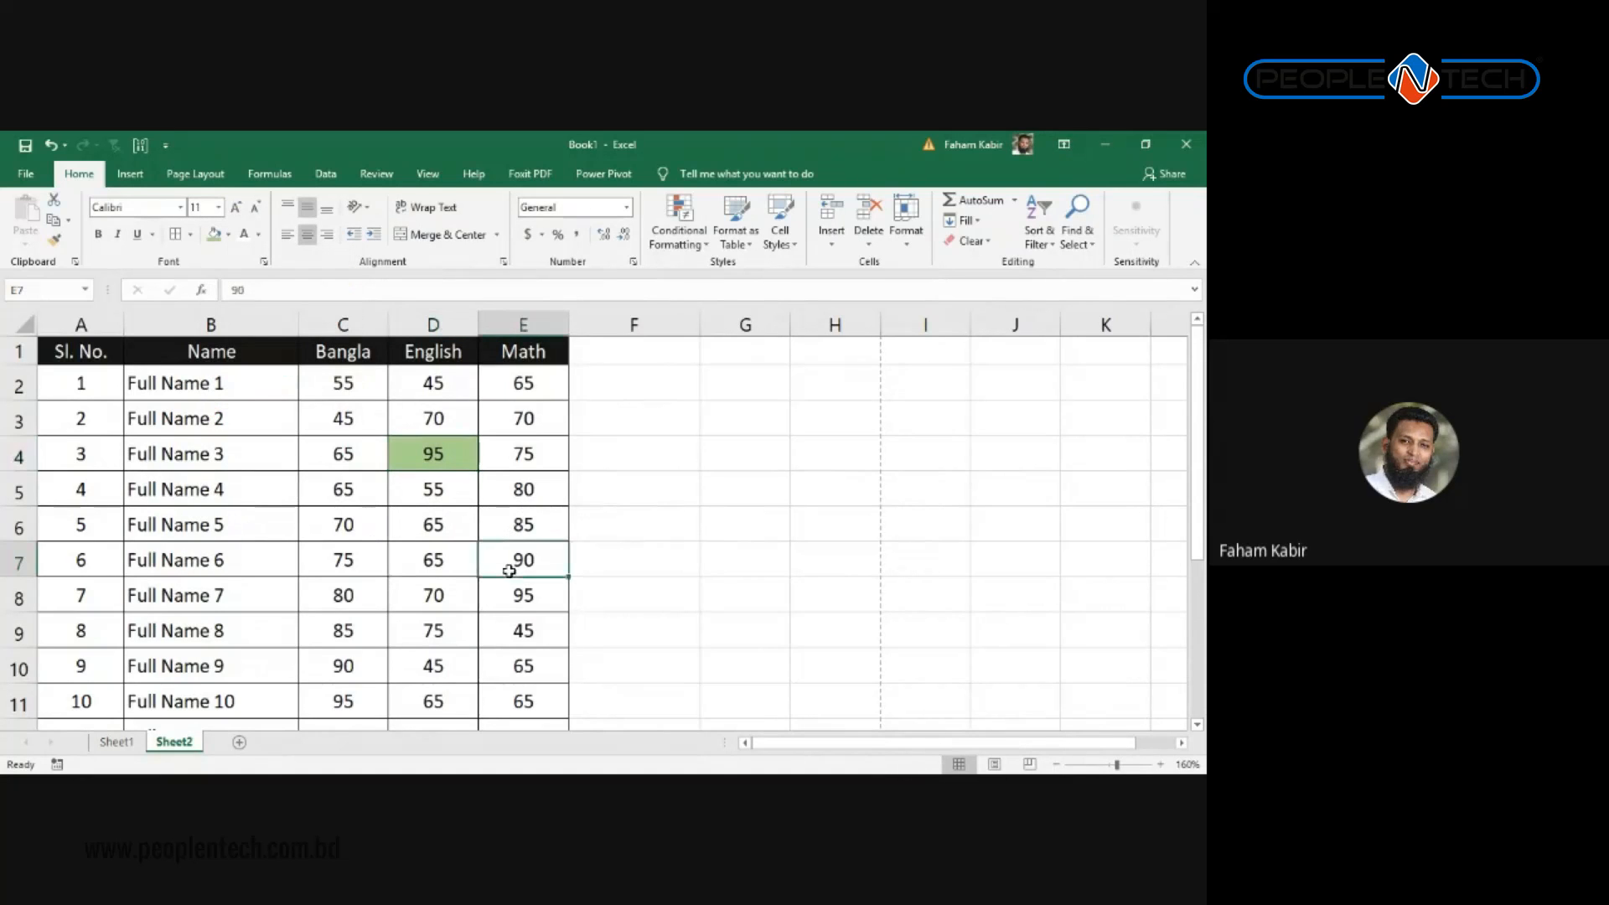
left_click(355, 599)
left_click(668, 539)
left_click(488, 572)
left_click(350, 598, "ctrl")
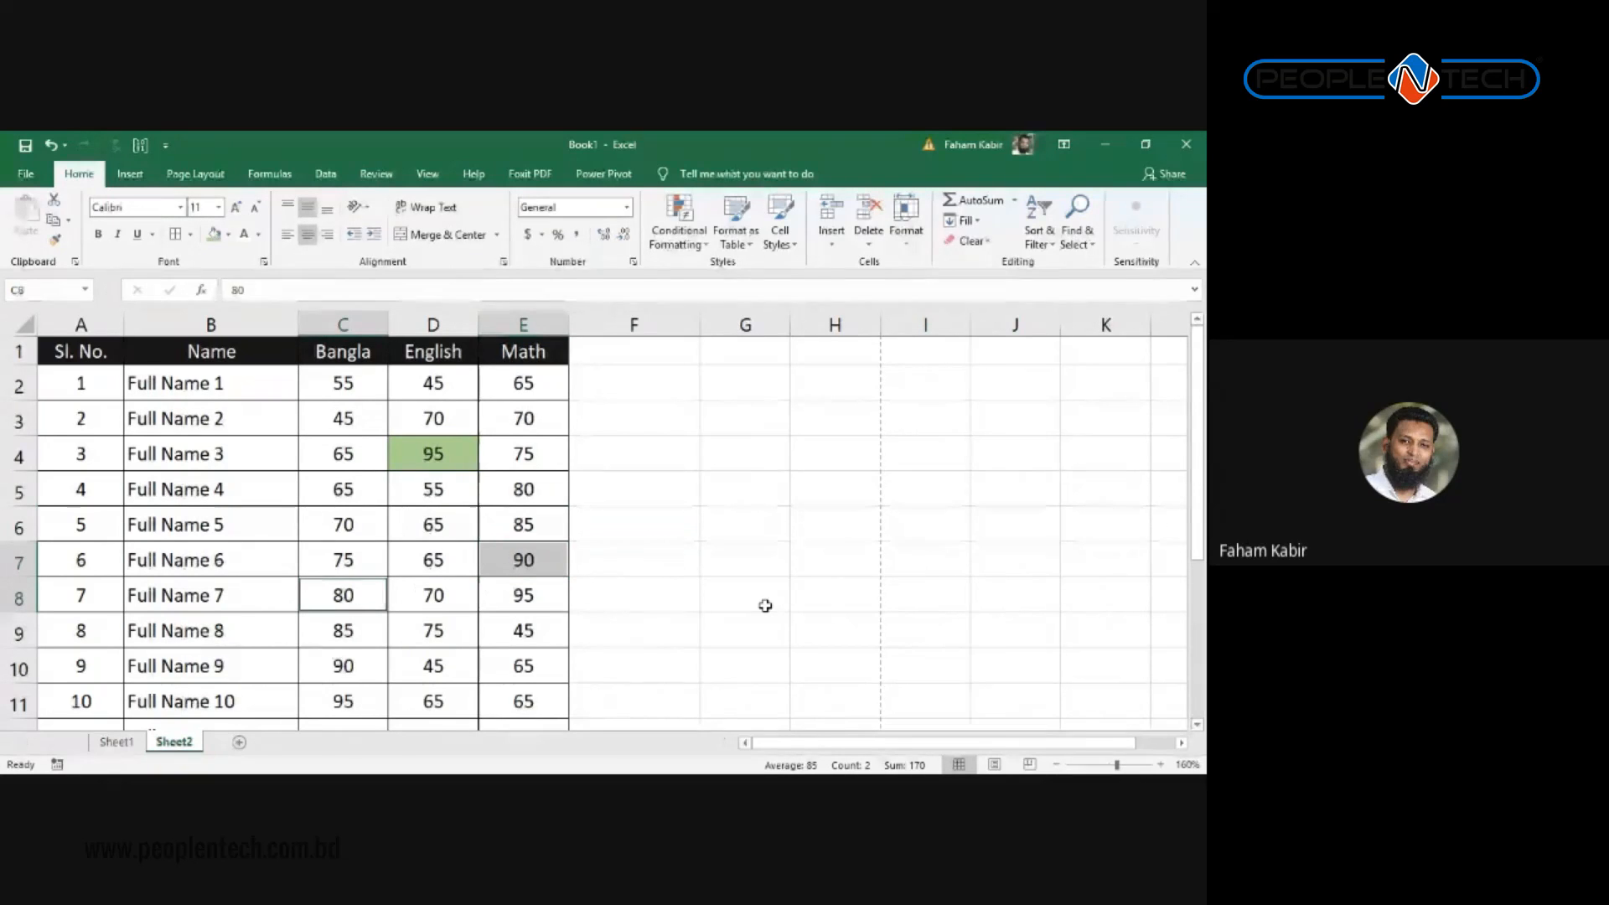
left_click(552, 603, "ctrl")
scroll(536, 595, "down", 1)
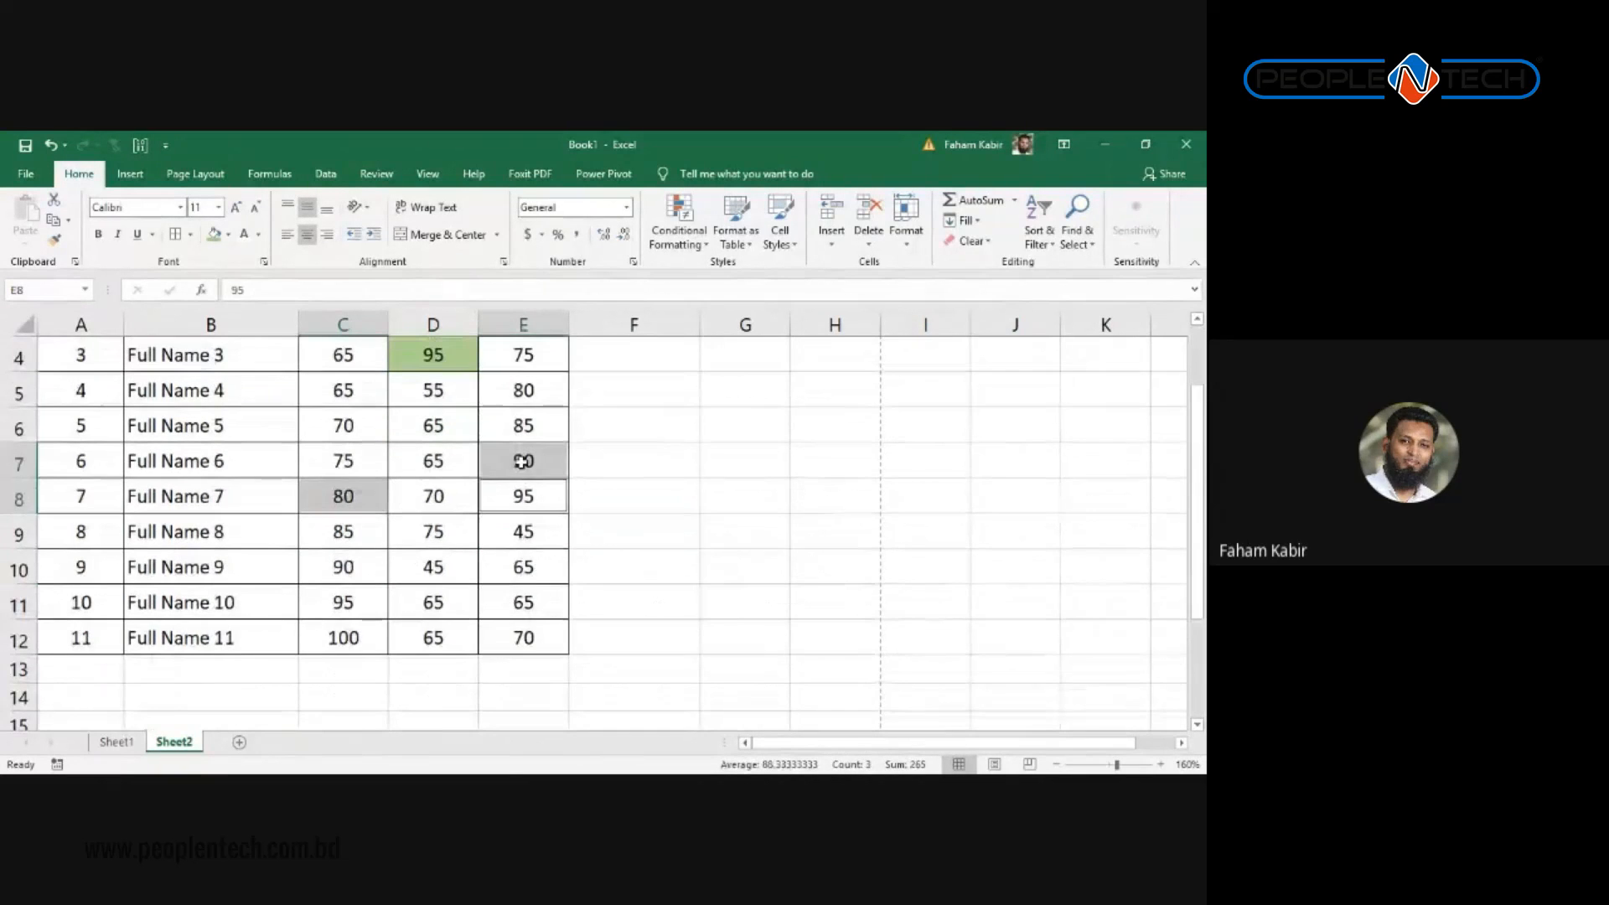
left_click(215, 237)
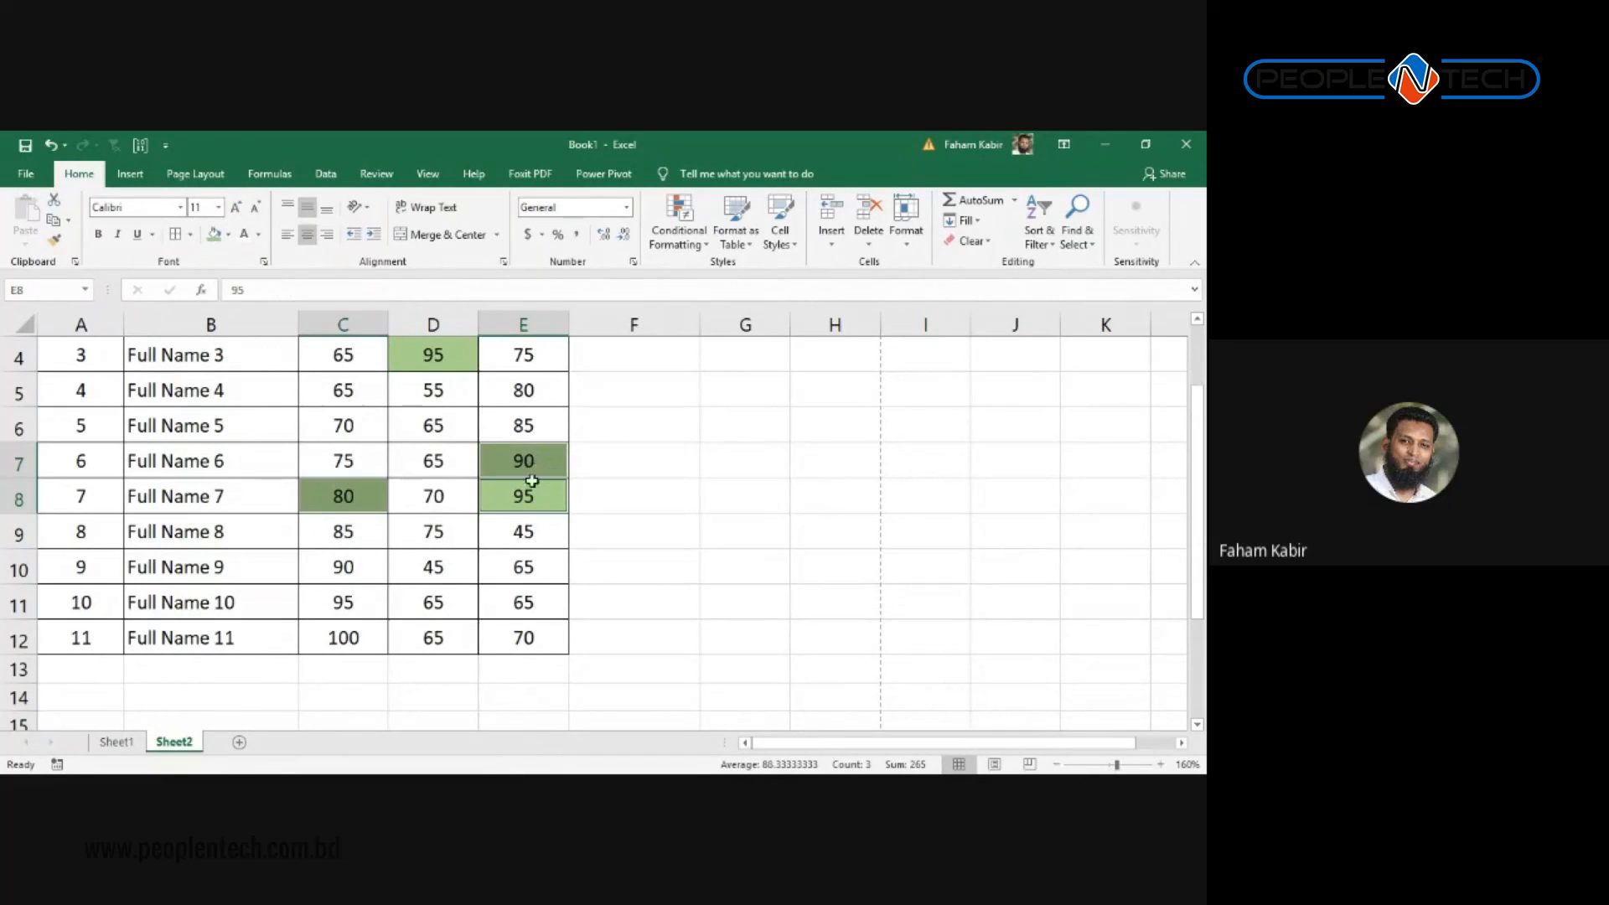
left_click(485, 510)
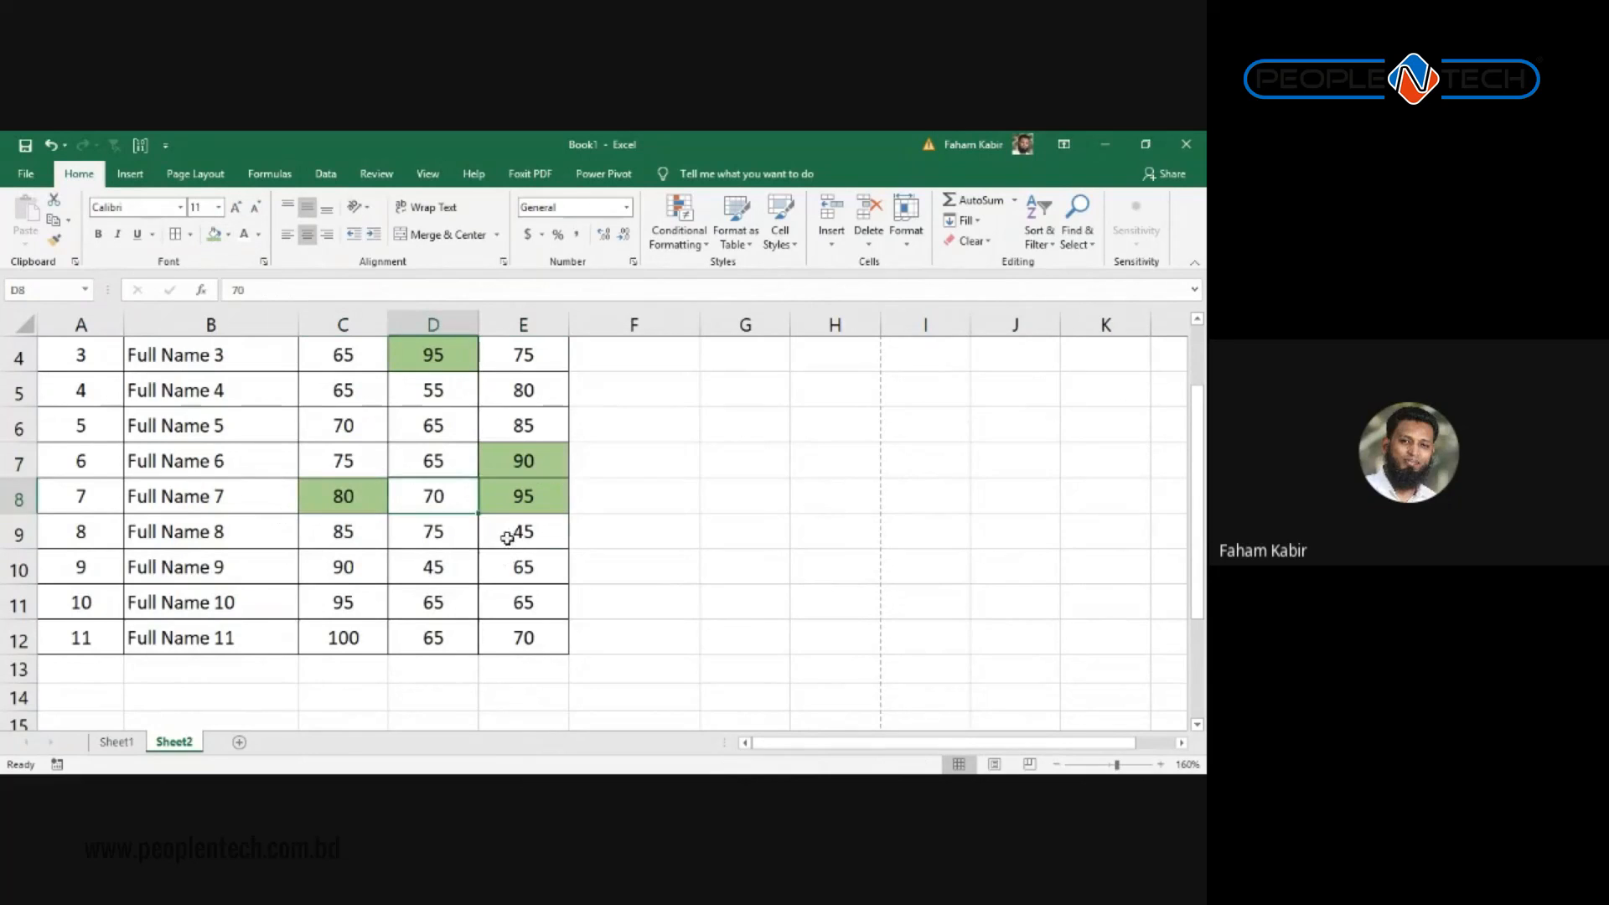
Step: Fill the Bangla marks 90, 95 and 100 in C10:C12 with green
left_click(507, 537)
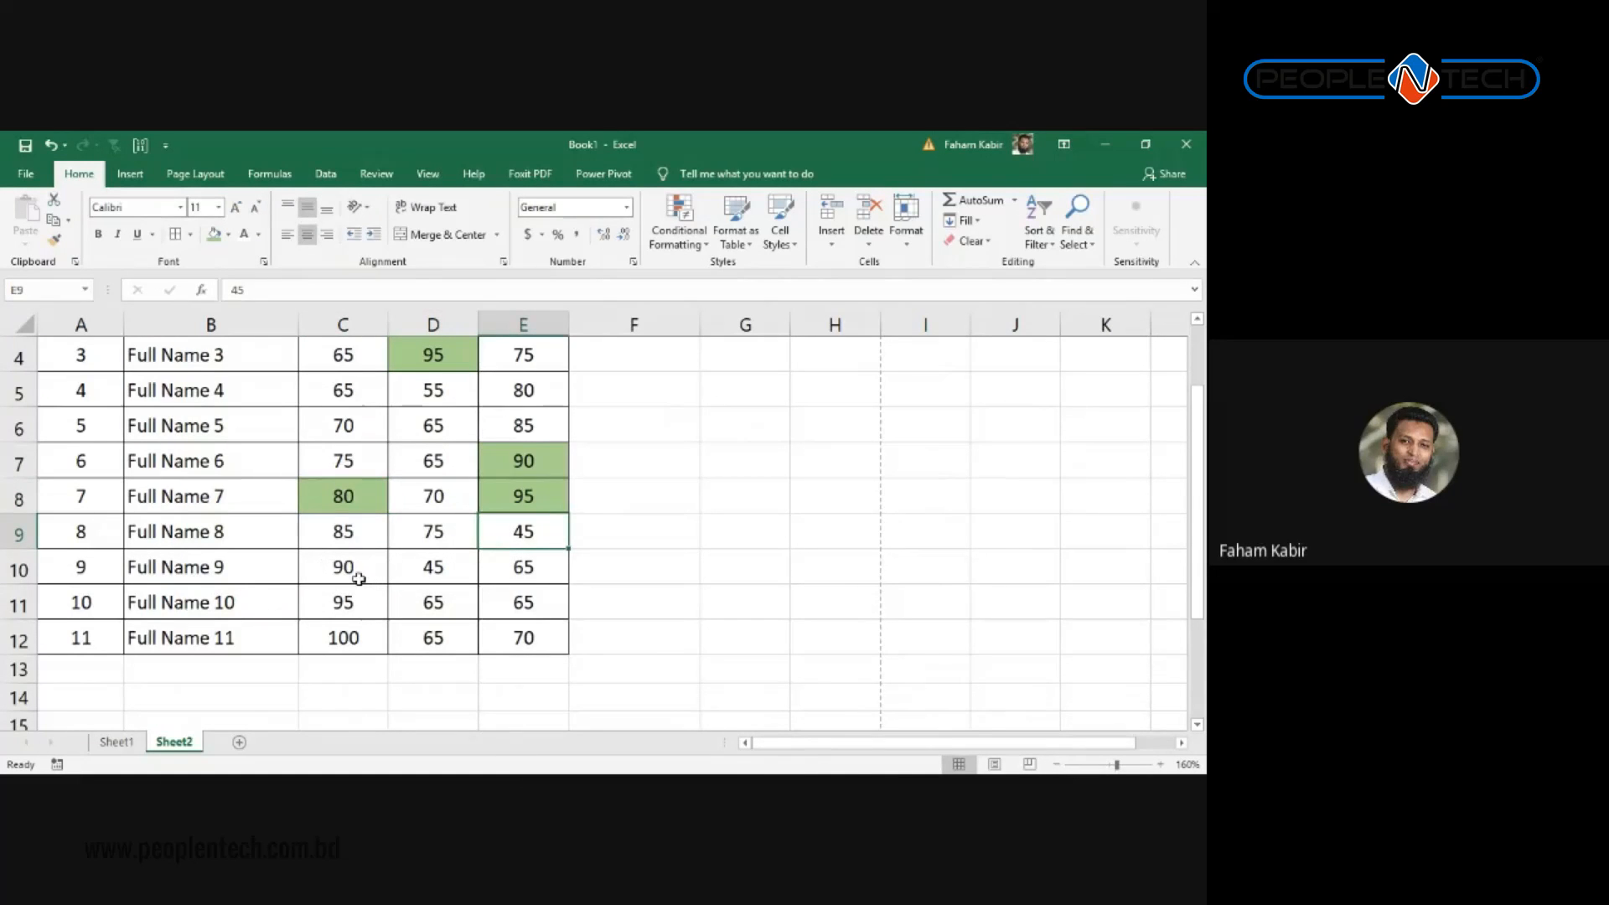
left_click(359, 578)
left_click(364, 605, "ctrl")
left_click(365, 638, "ctrl")
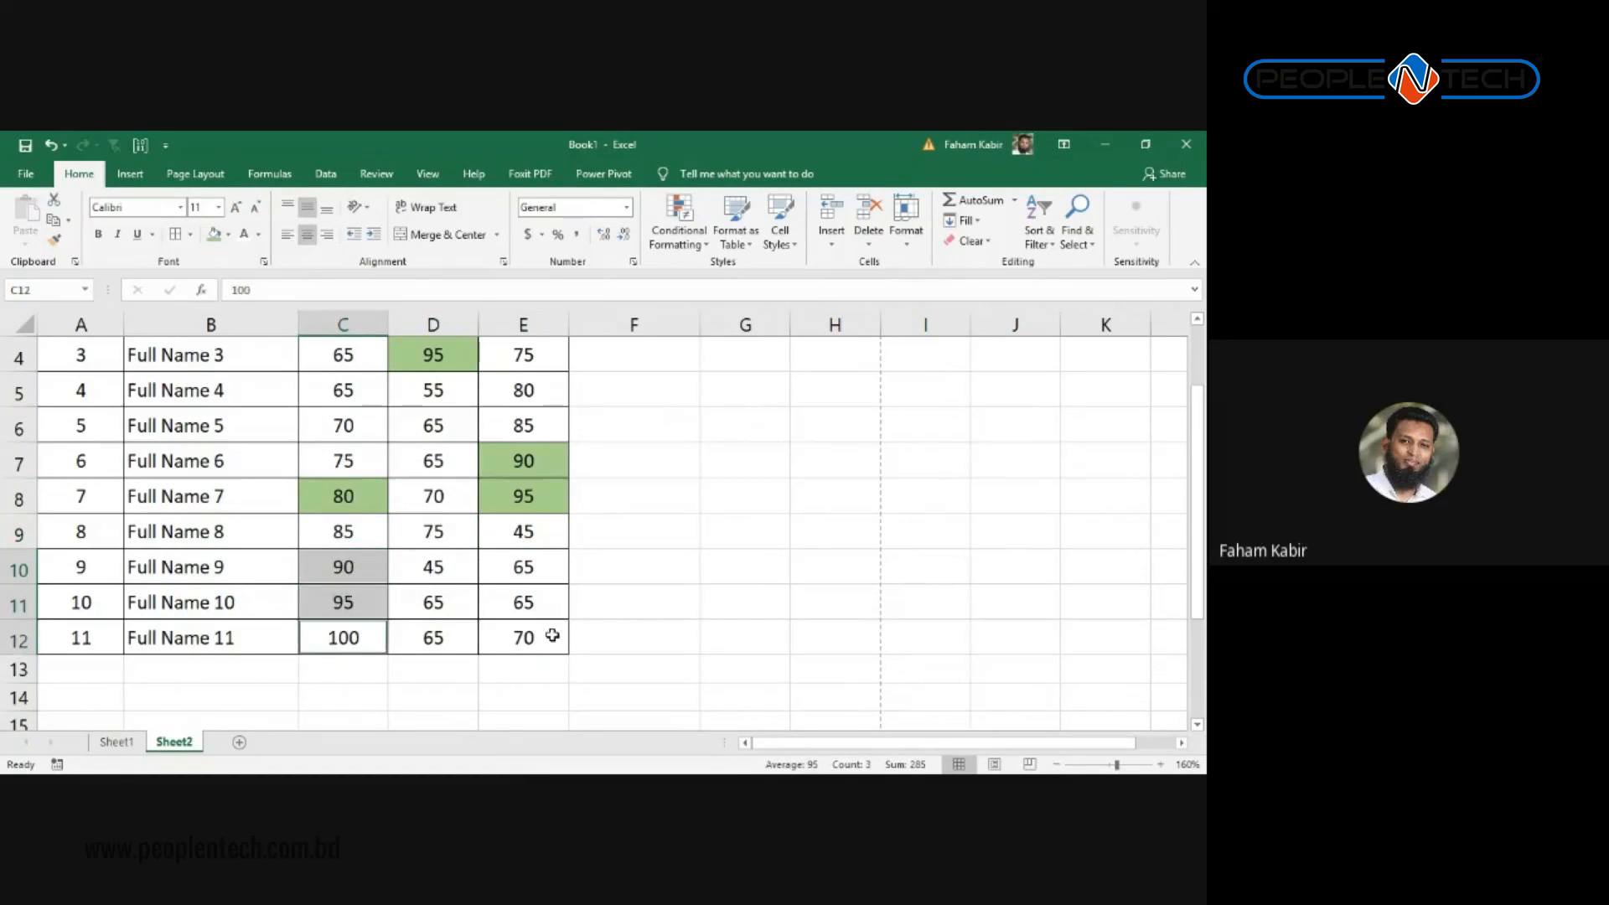
left_click(215, 235)
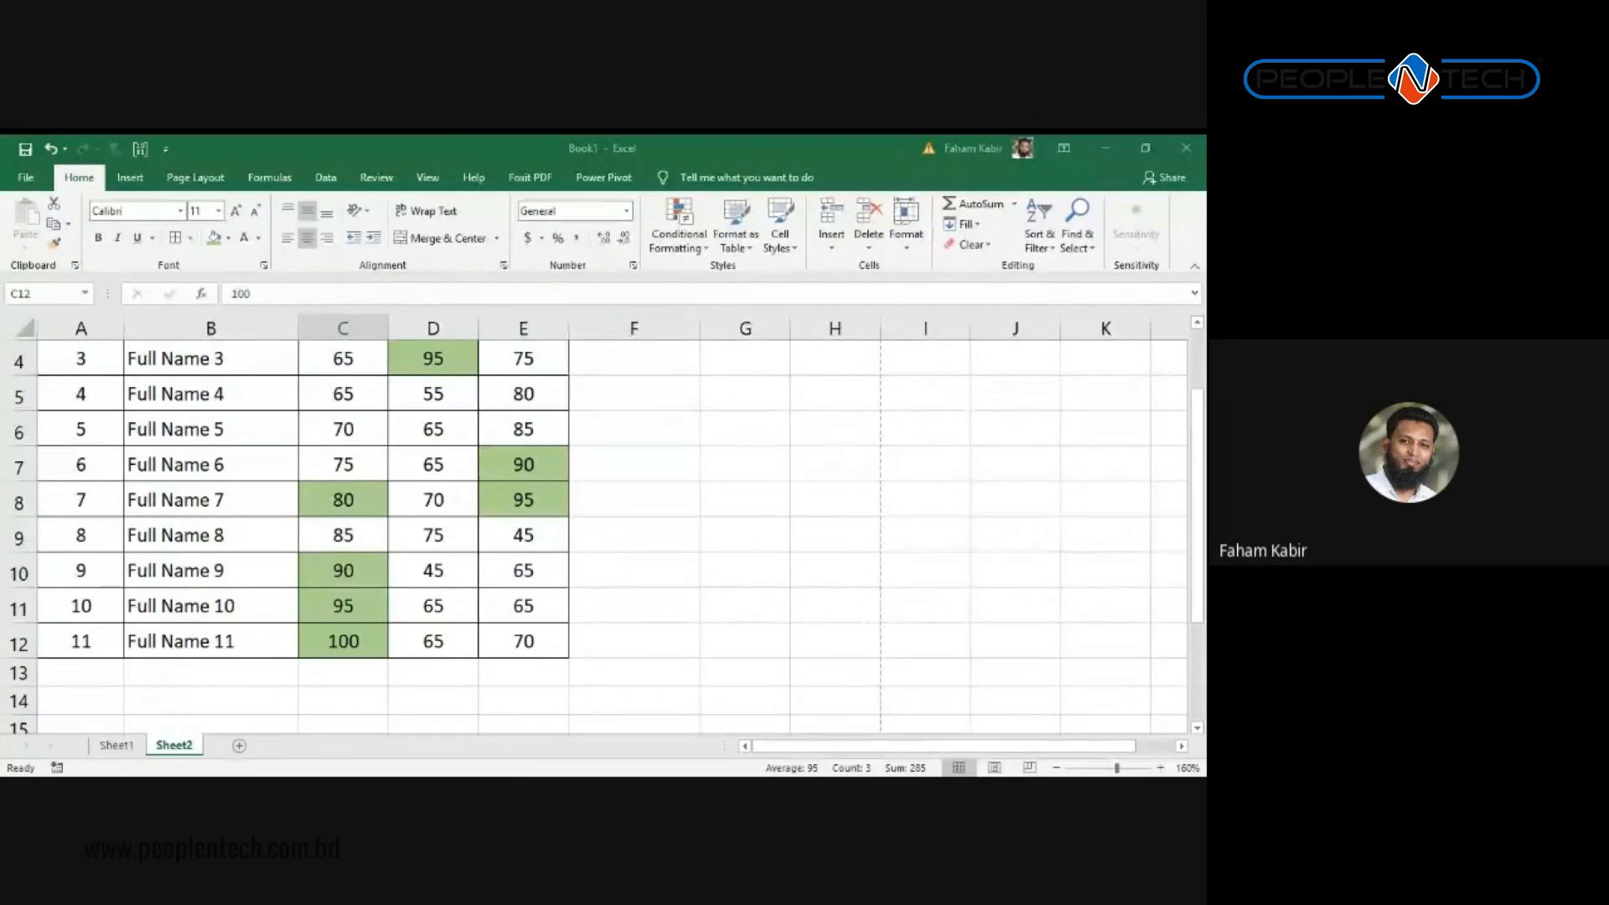
left_click(728, 490)
left_click(227, 238)
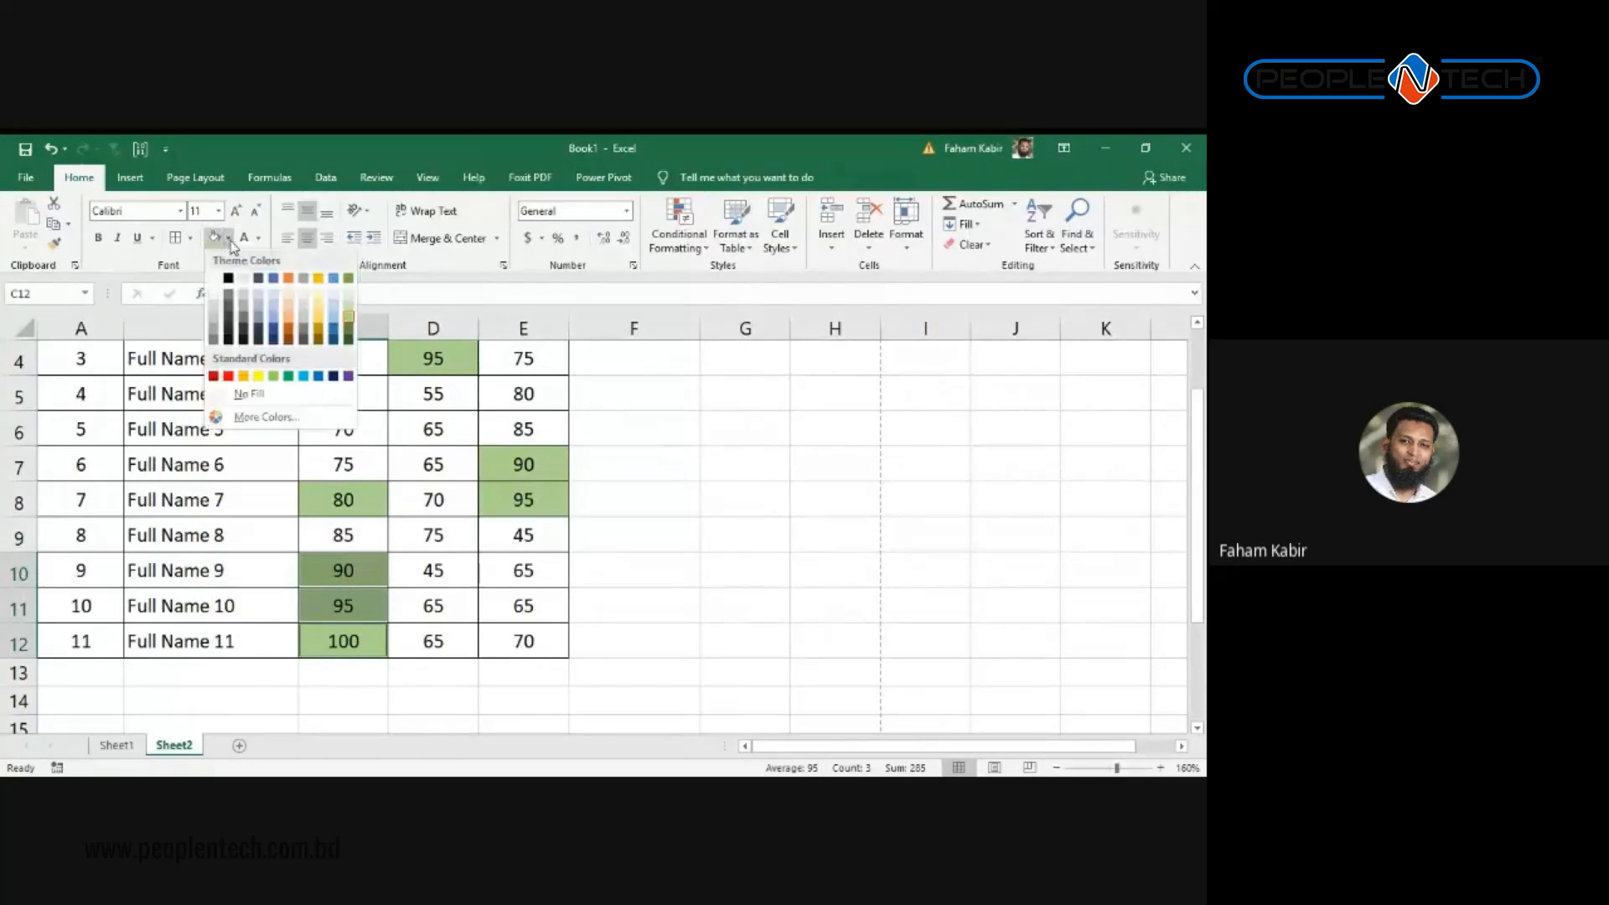
Step: Try Clear Formats on the marks C2:E12, then undo it
left_click(728, 424)
left_click_drag(528, 636, 342, 389)
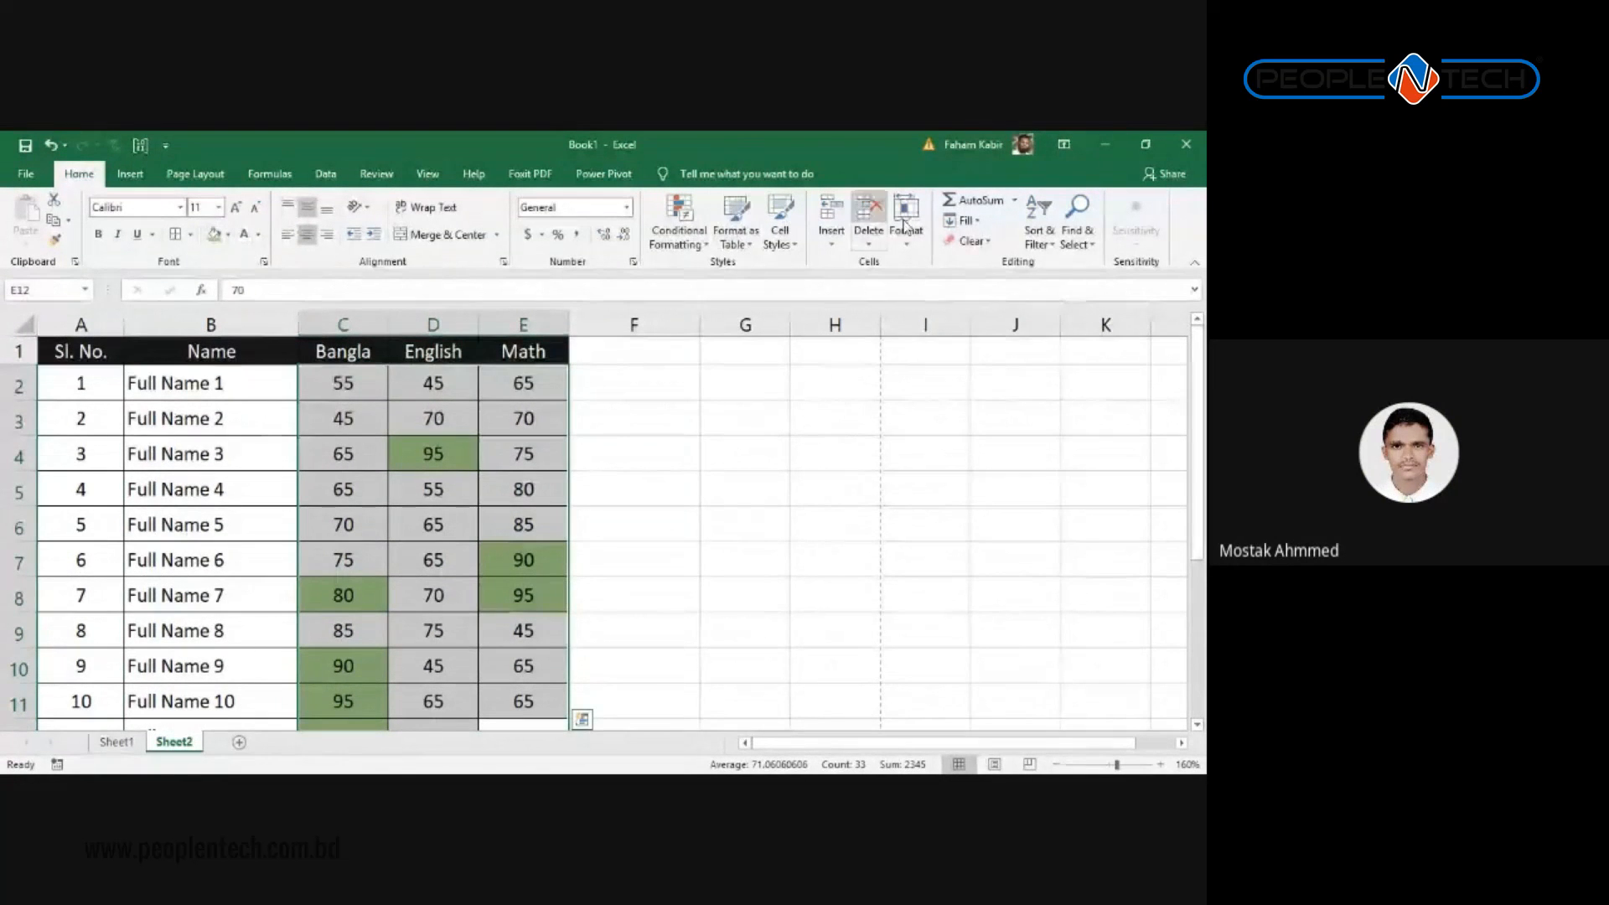
left_click(988, 242)
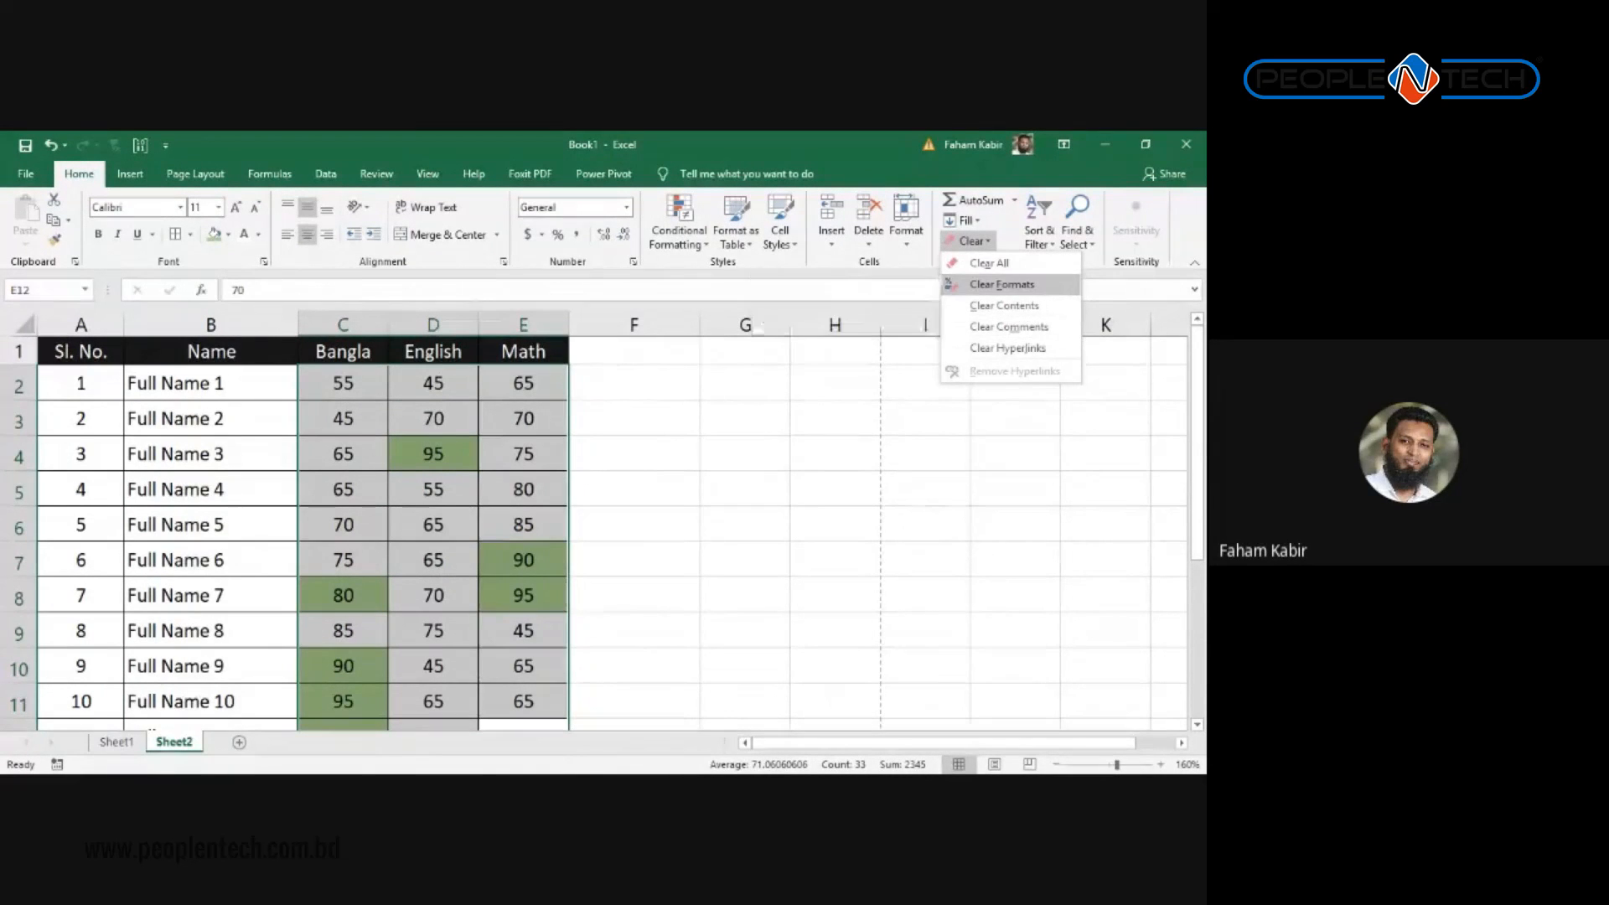
left_click(1001, 284)
scroll(508, 487, "down", 2)
key("ctrl+z")
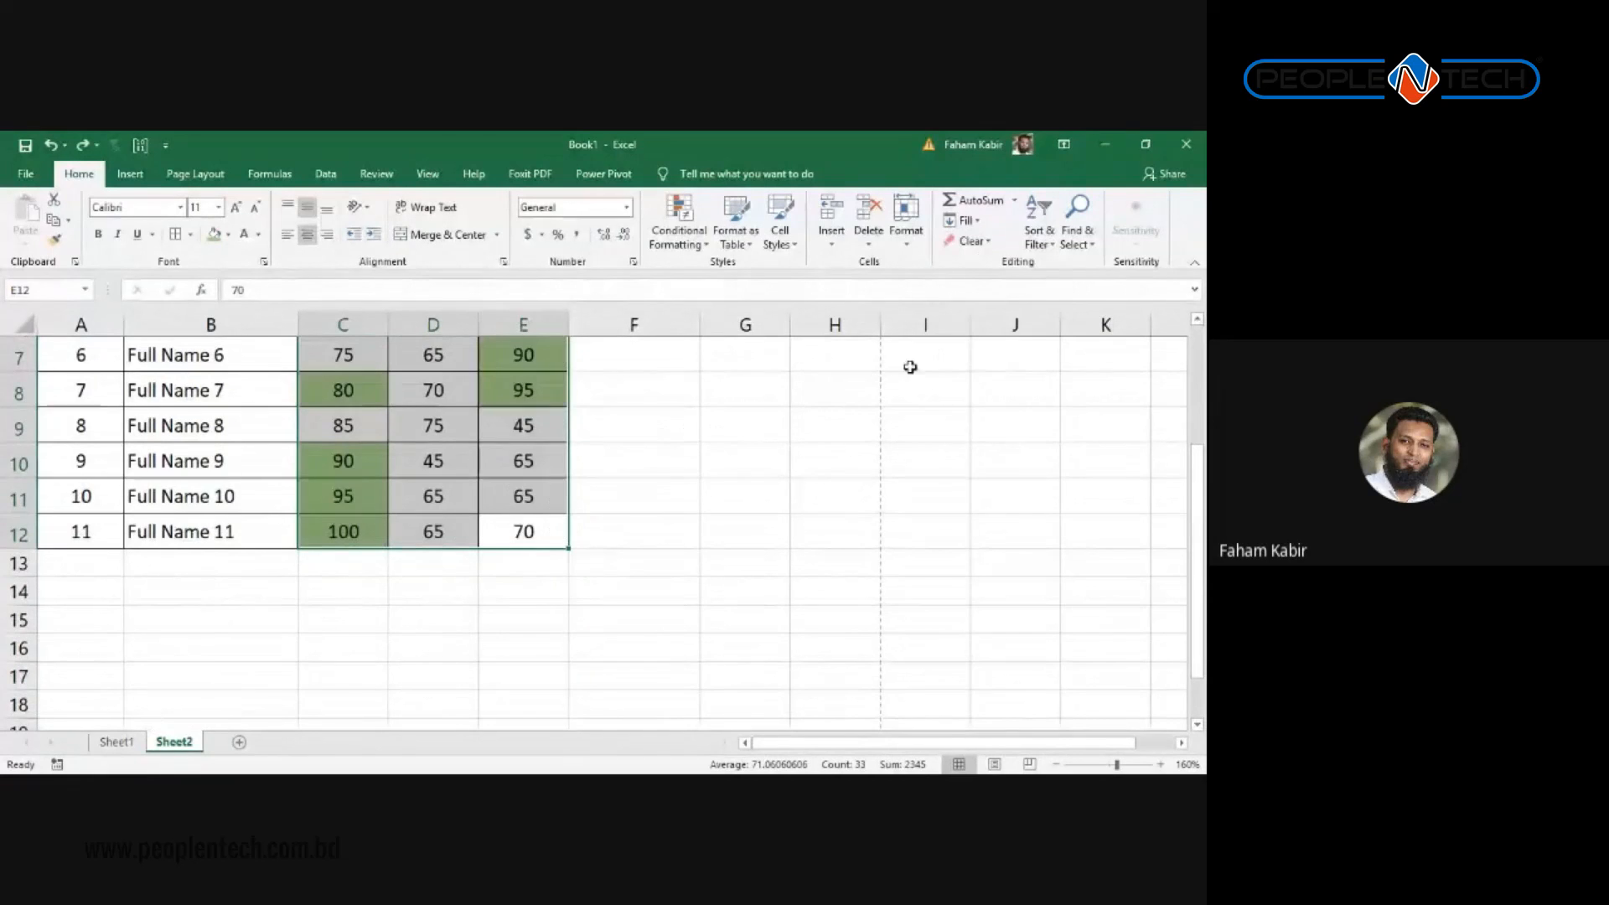
left_click(989, 242)
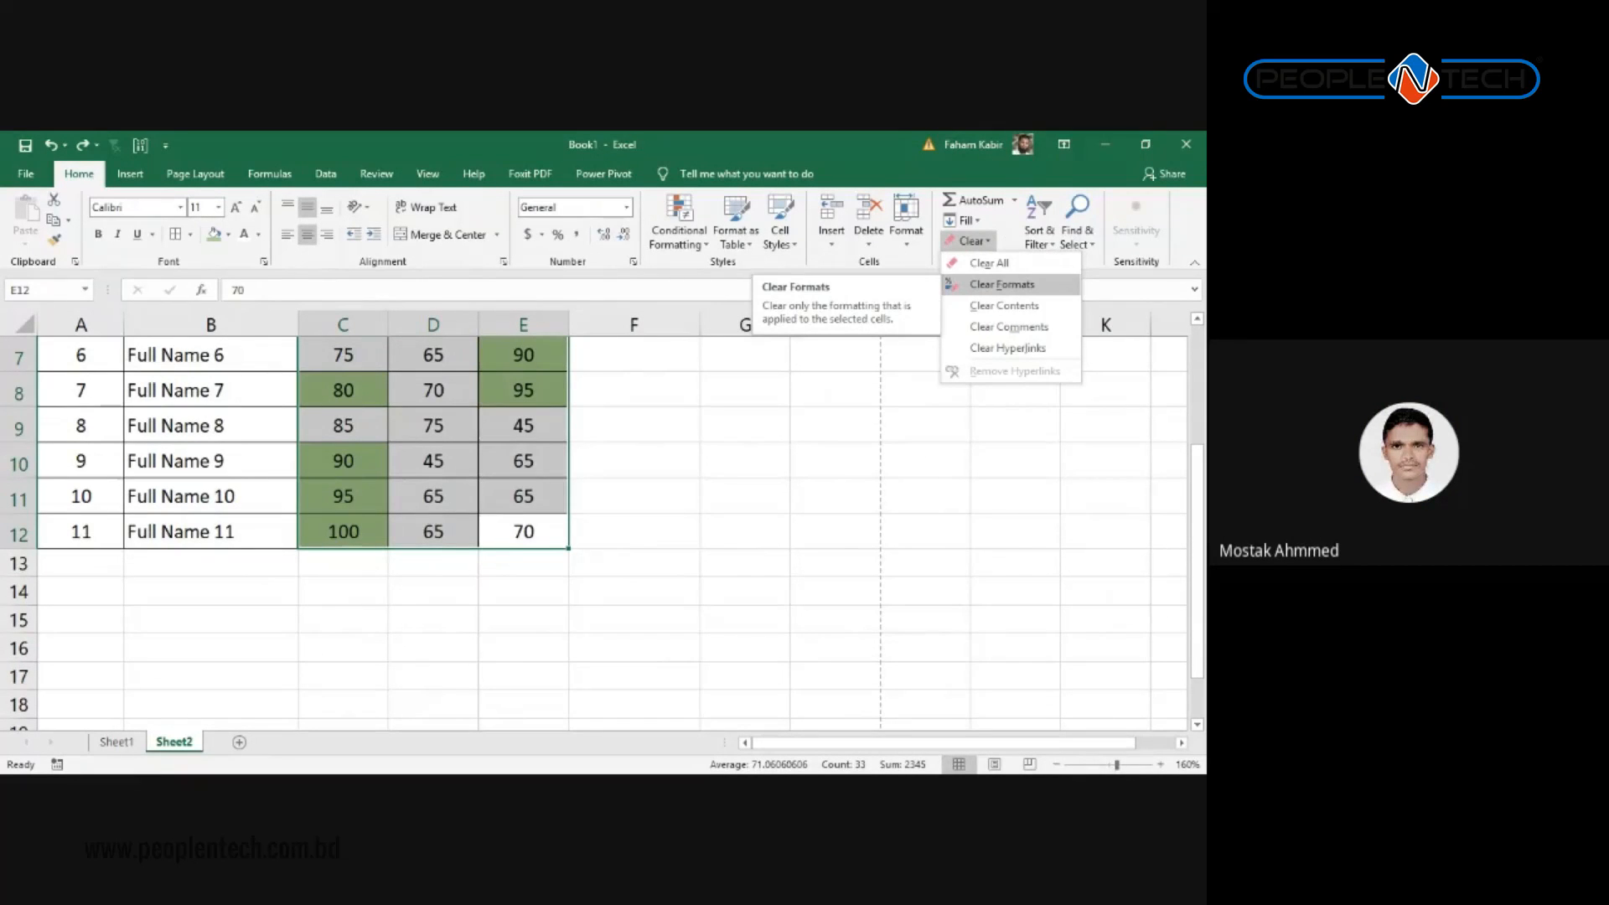
left_click(1001, 285)
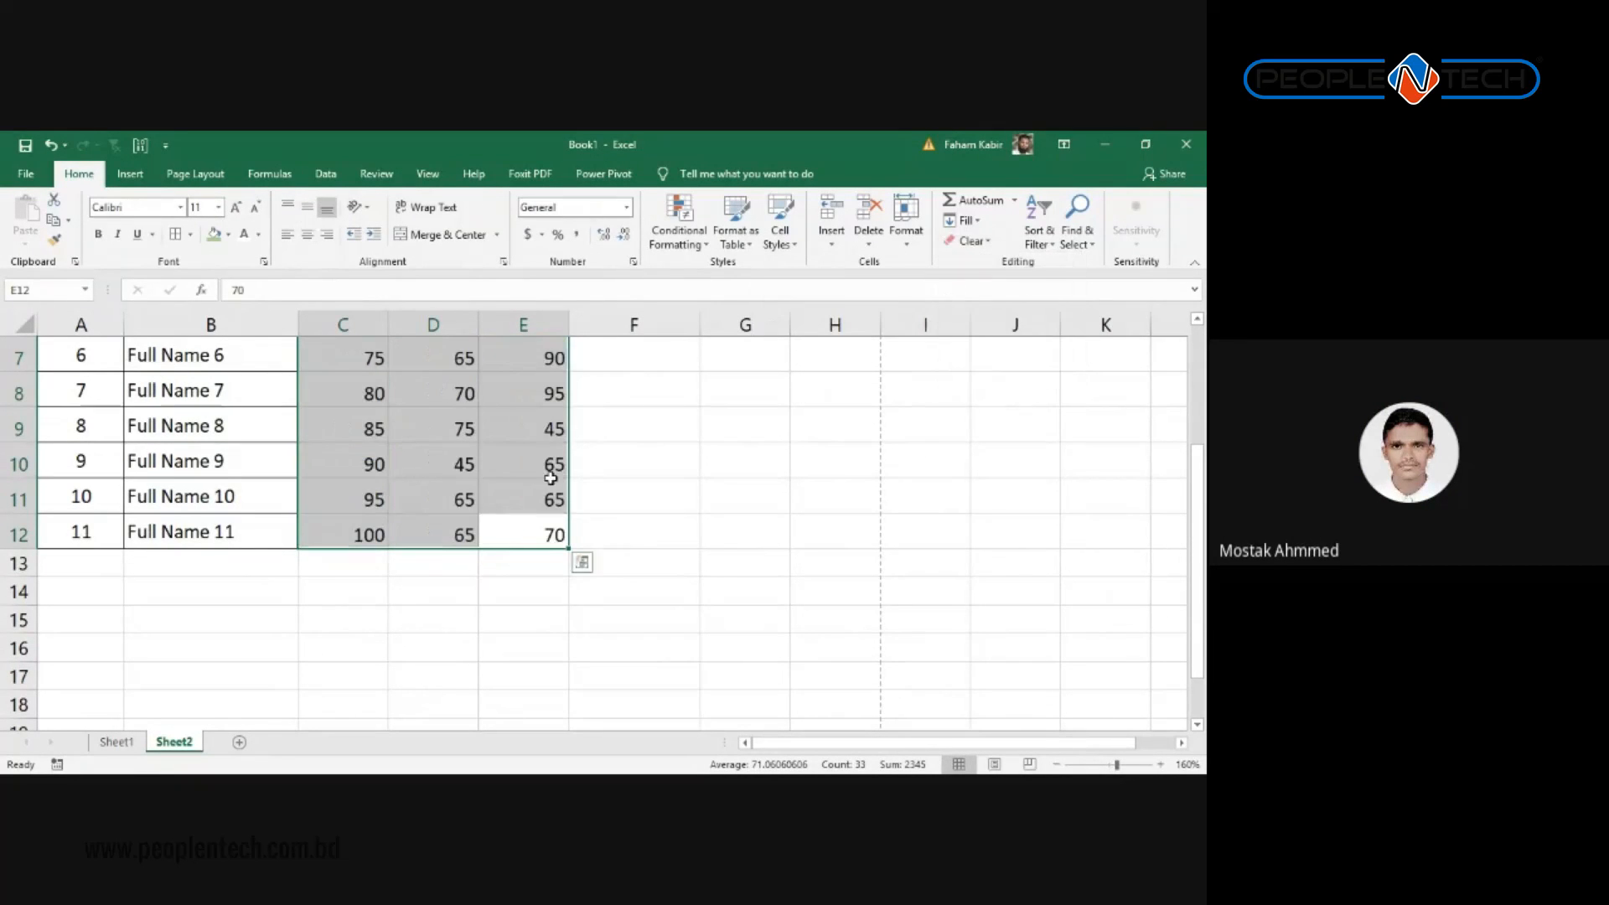
key("ctrl+z")
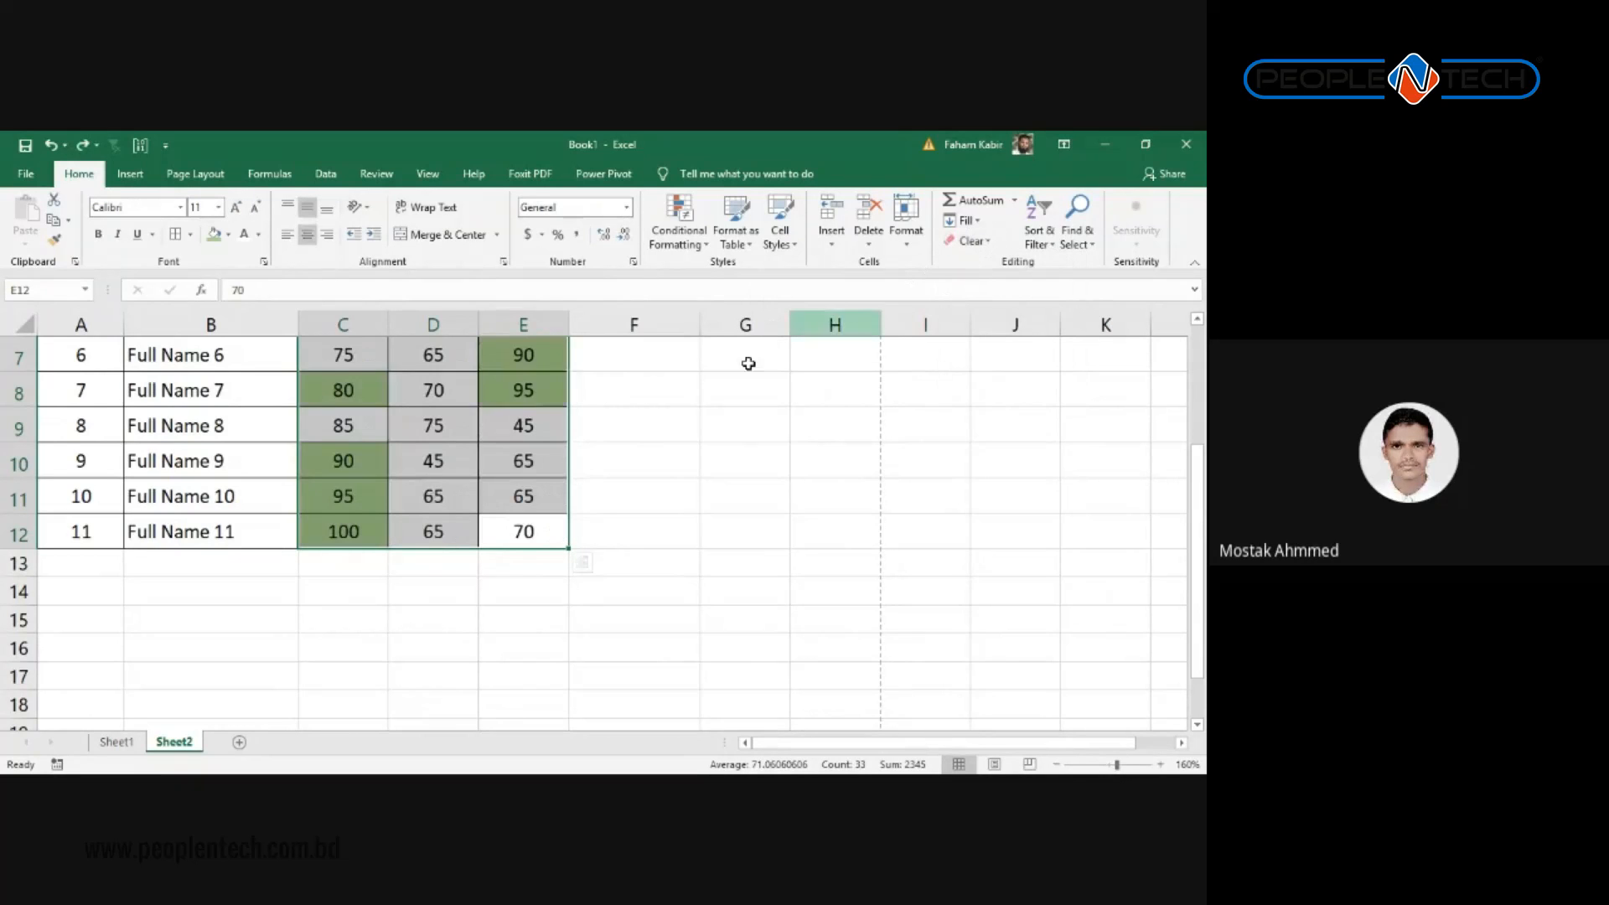
Step: Remove the green fill from all marks using Fill Color > No Fill
left_click(965, 242)
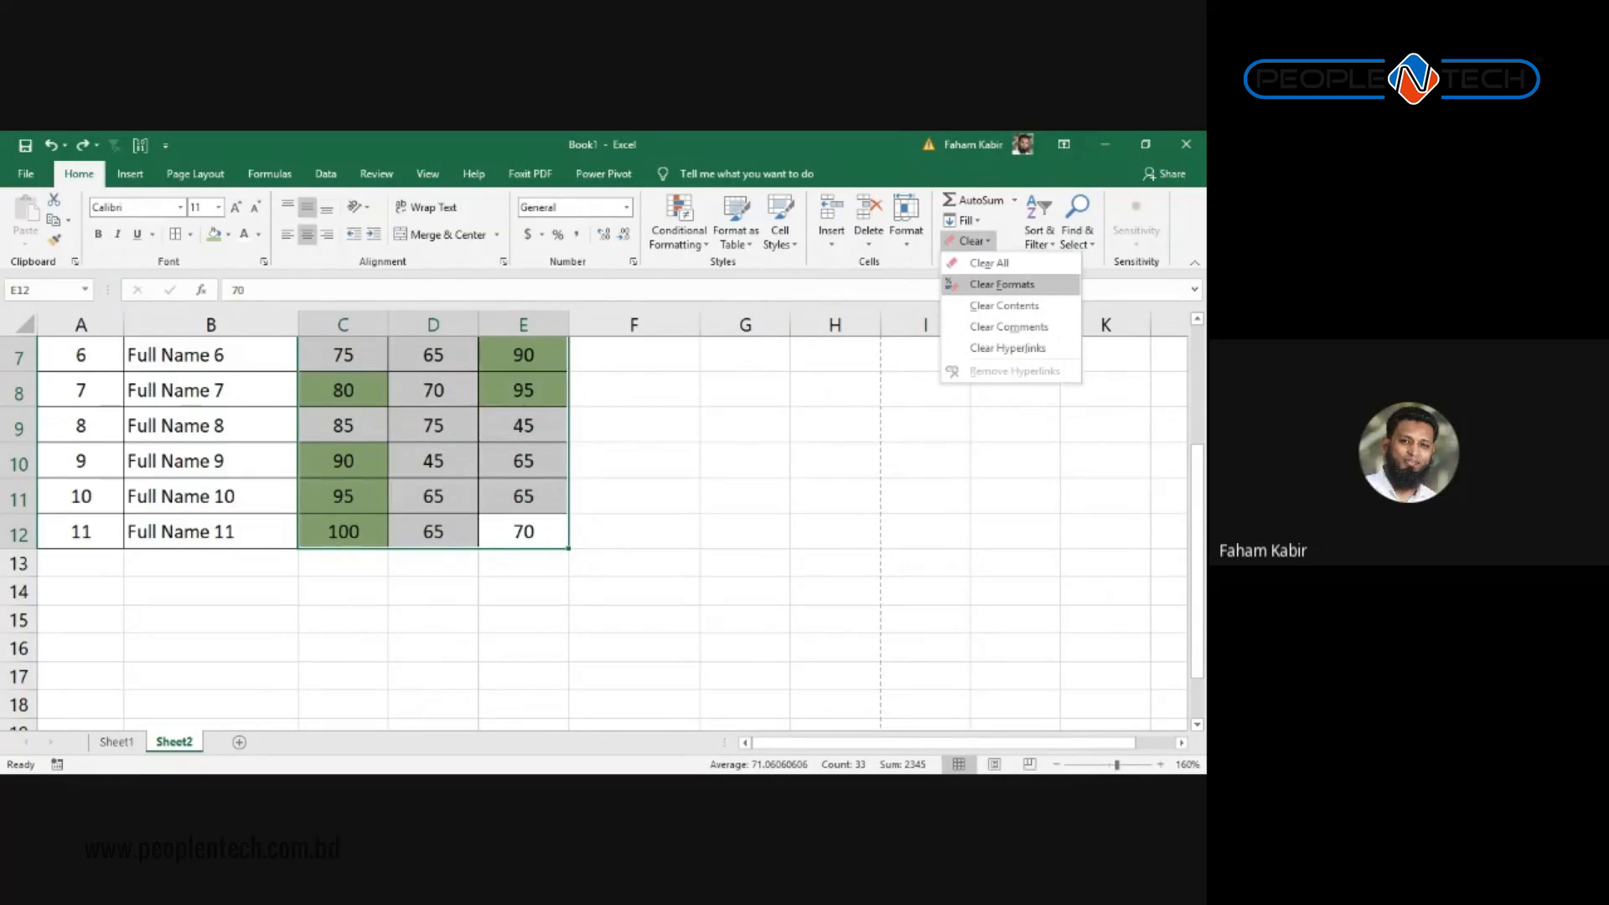
left_click(1001, 285)
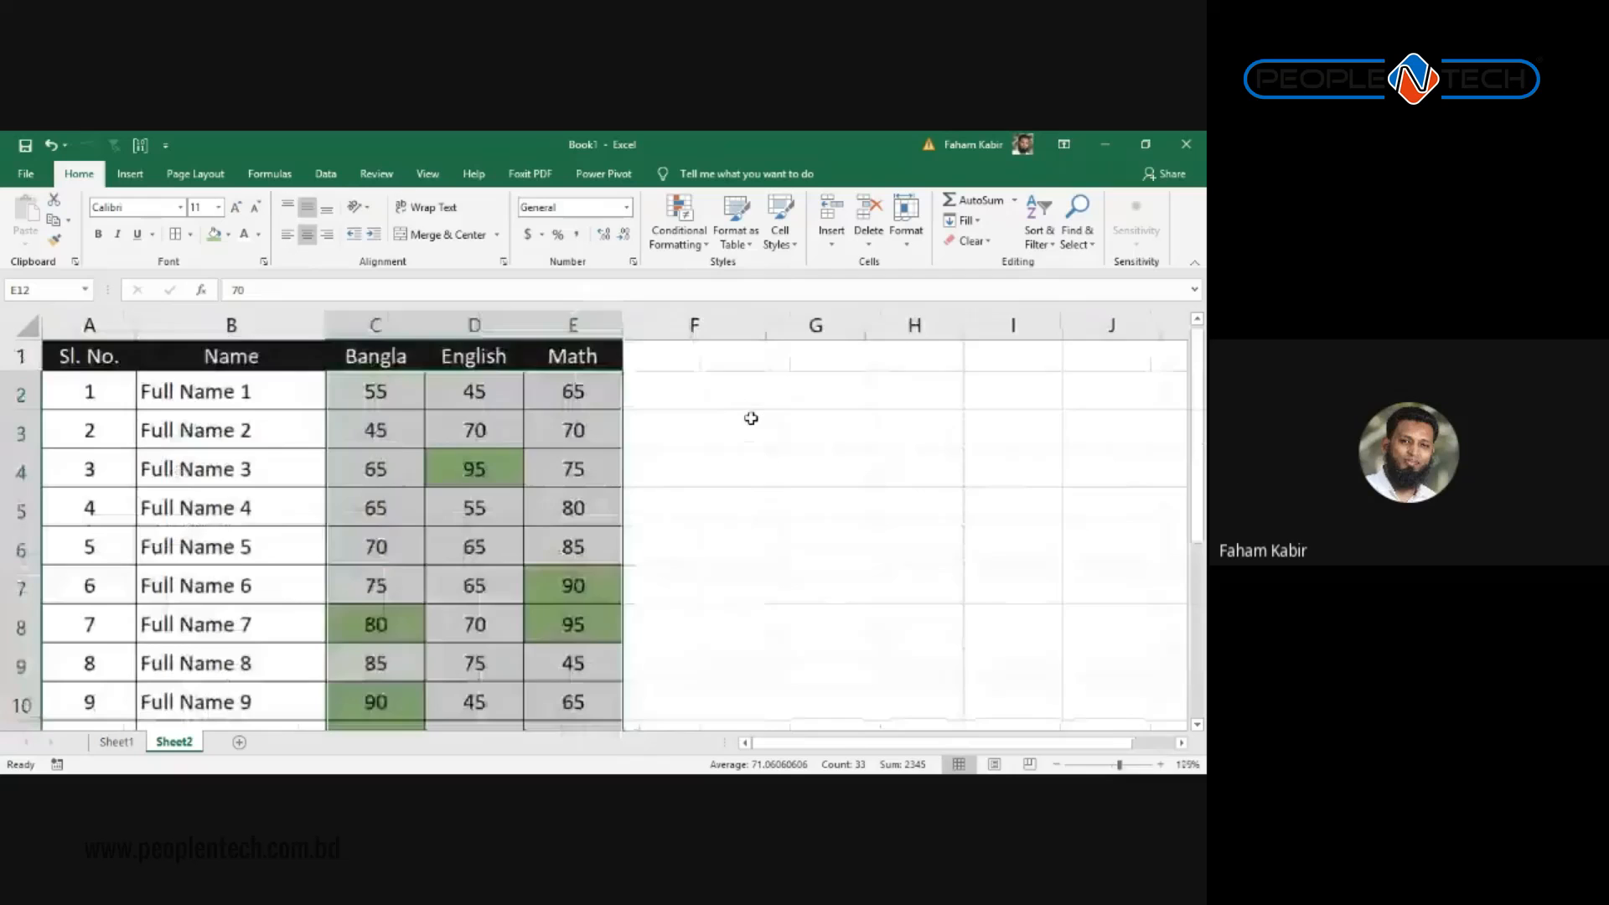
scroll(596, 434, "down", 1)
scroll(475, 438, "down", 1)
scroll(428, 420, "up", 1)
scroll(535, 424, "down", 1)
scroll(532, 428, "down", 1)
scroll(525, 431, "up", 1)
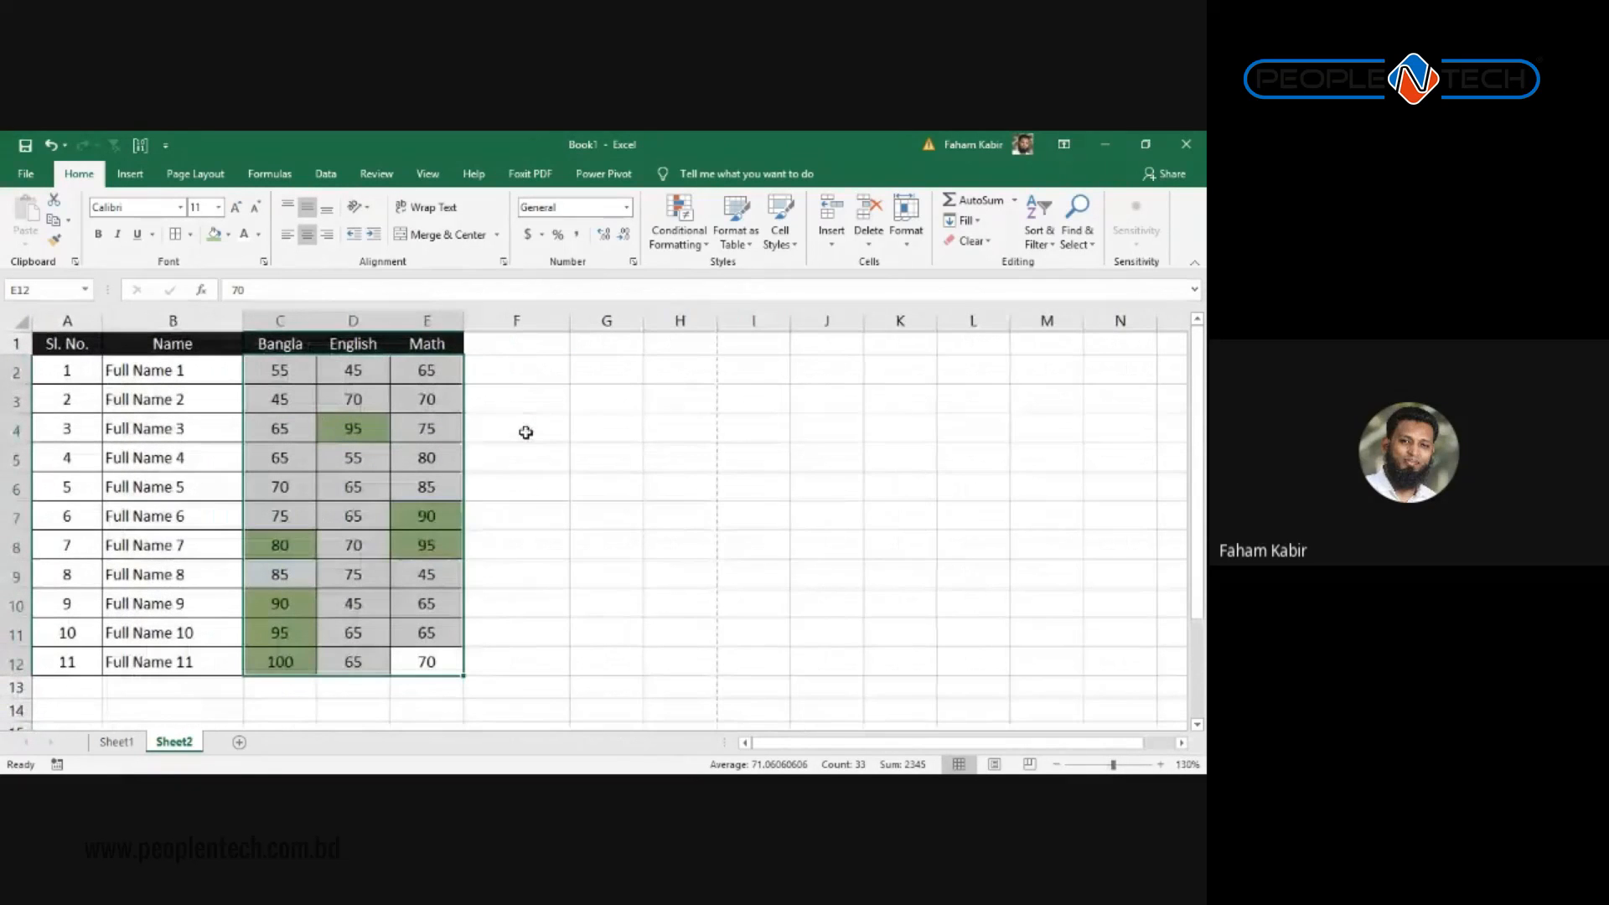
left_click(227, 234)
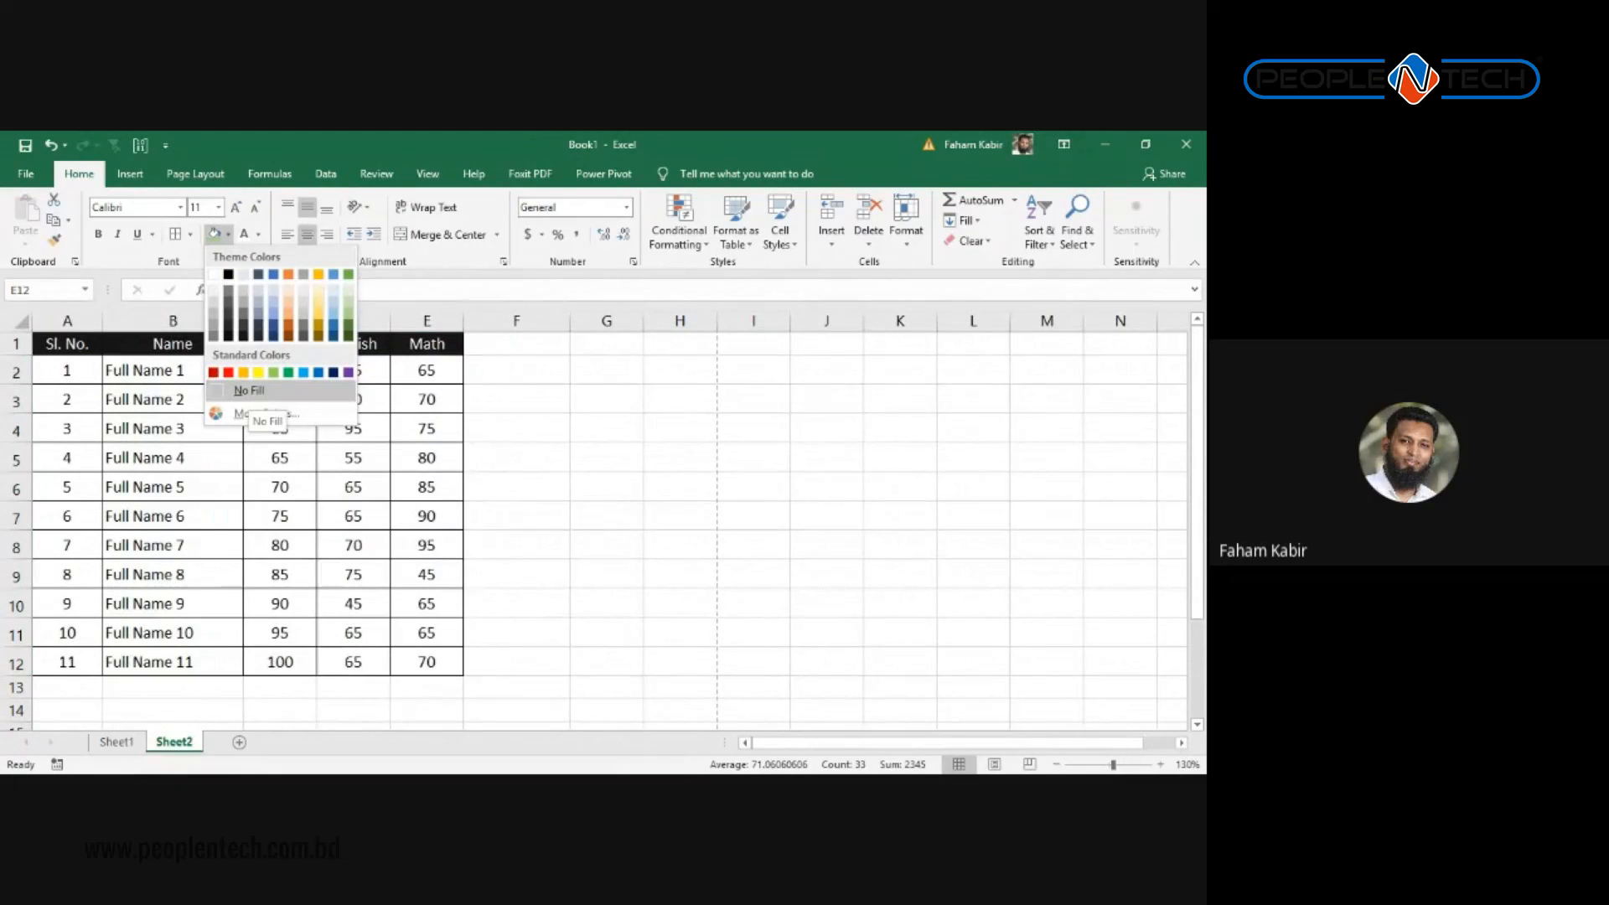
left_click(248, 391)
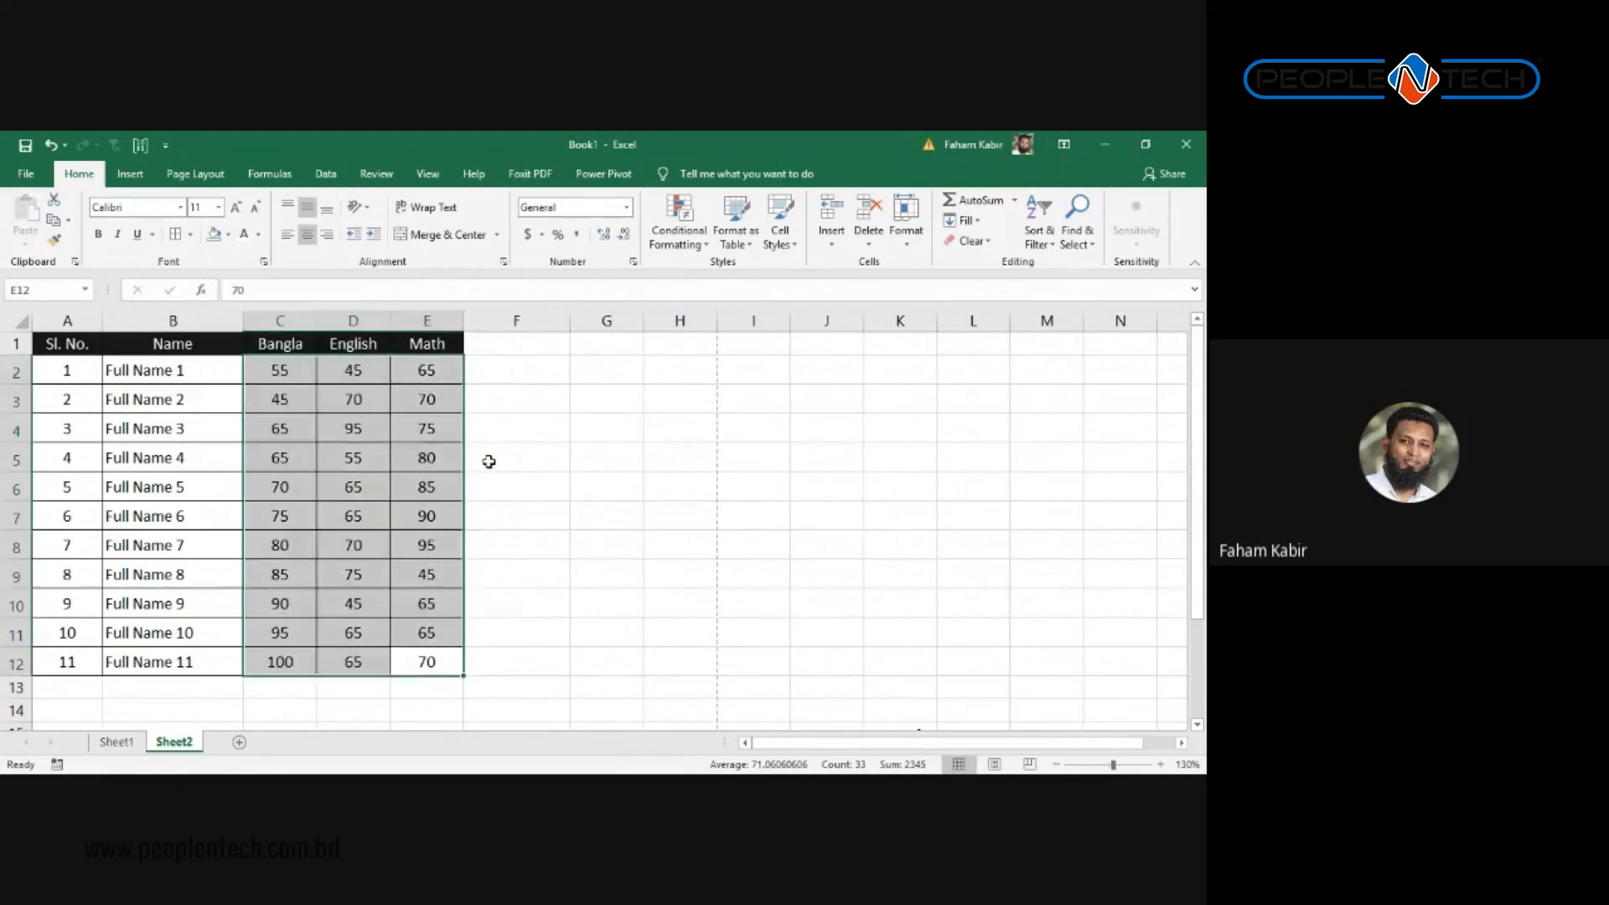
left_click(505, 457)
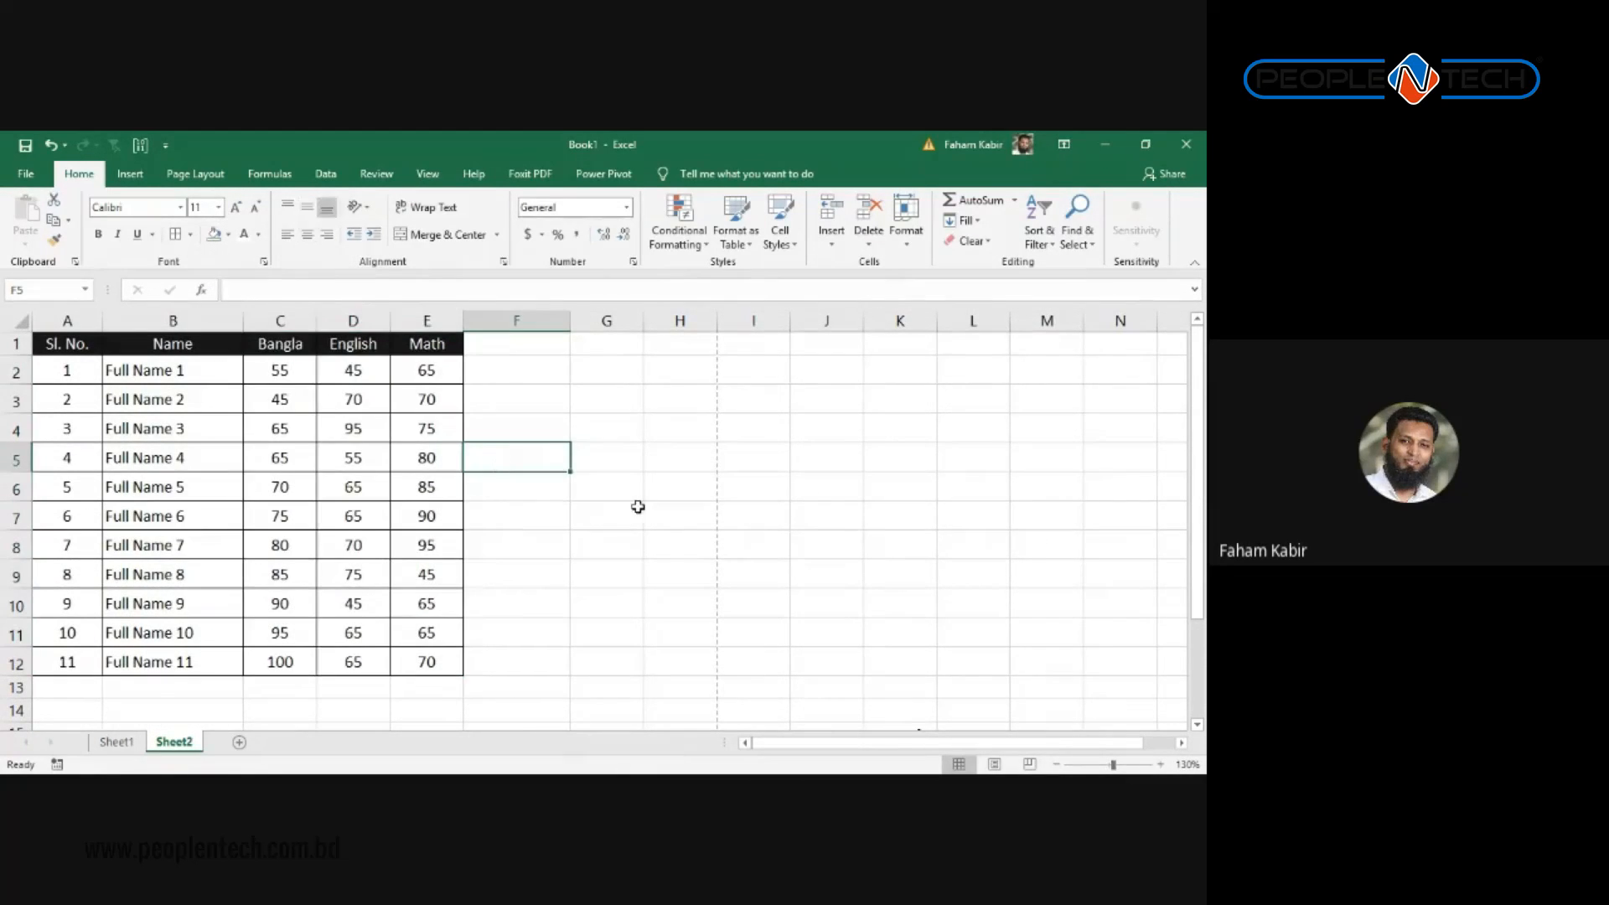
Step: Select the Math marks 80, 85, 90 and 95 in E5:E8
left_click(429, 663)
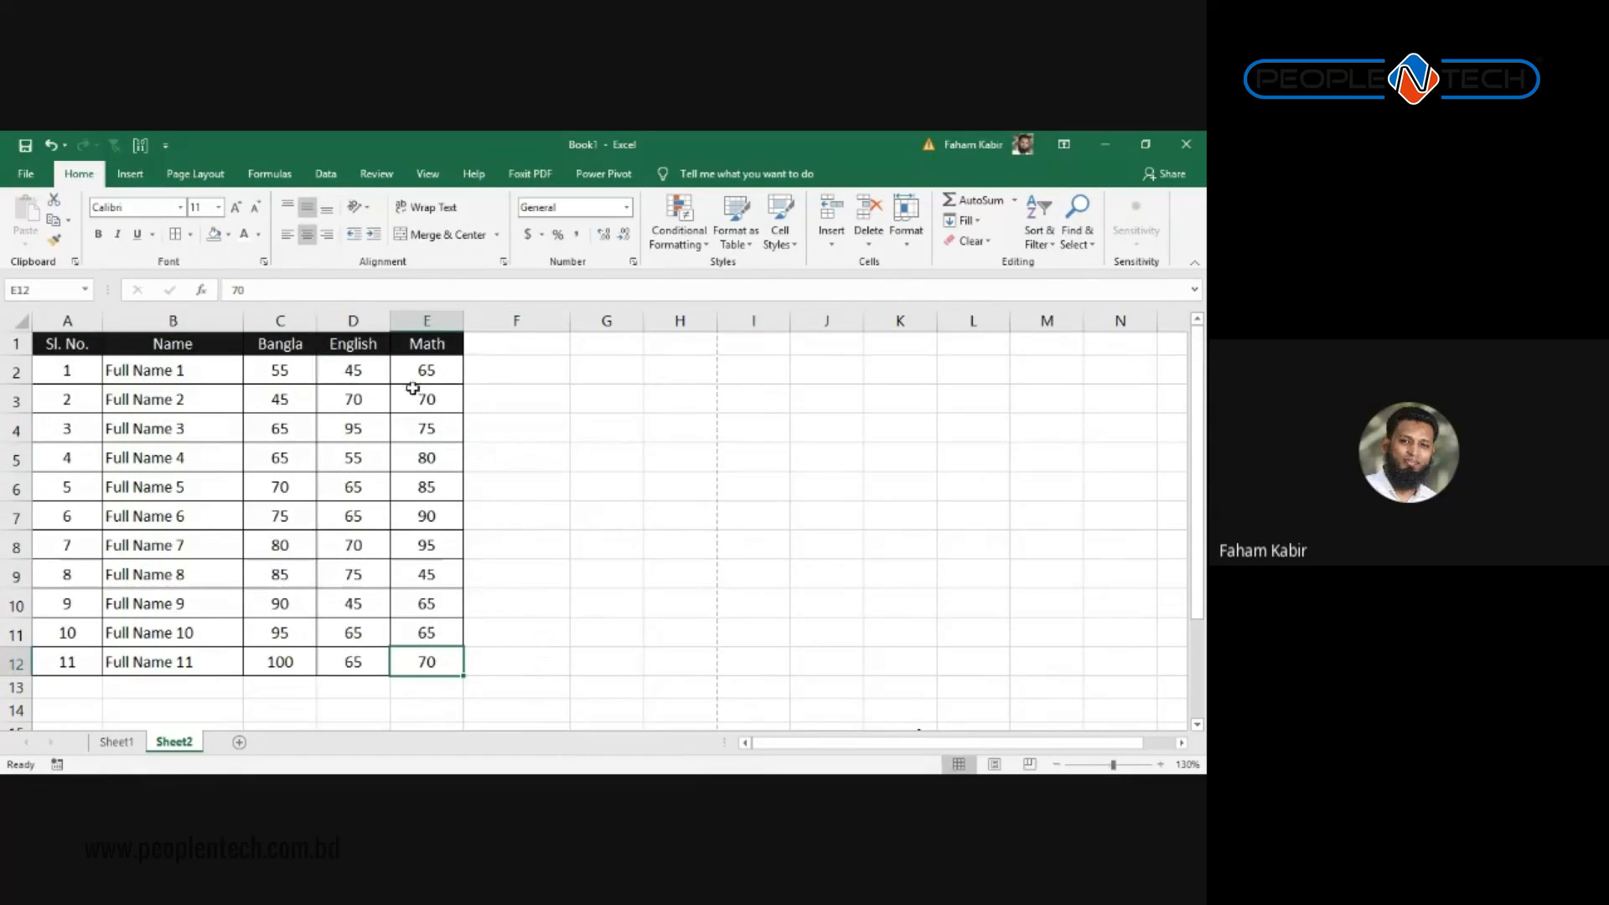
left_click(424, 459)
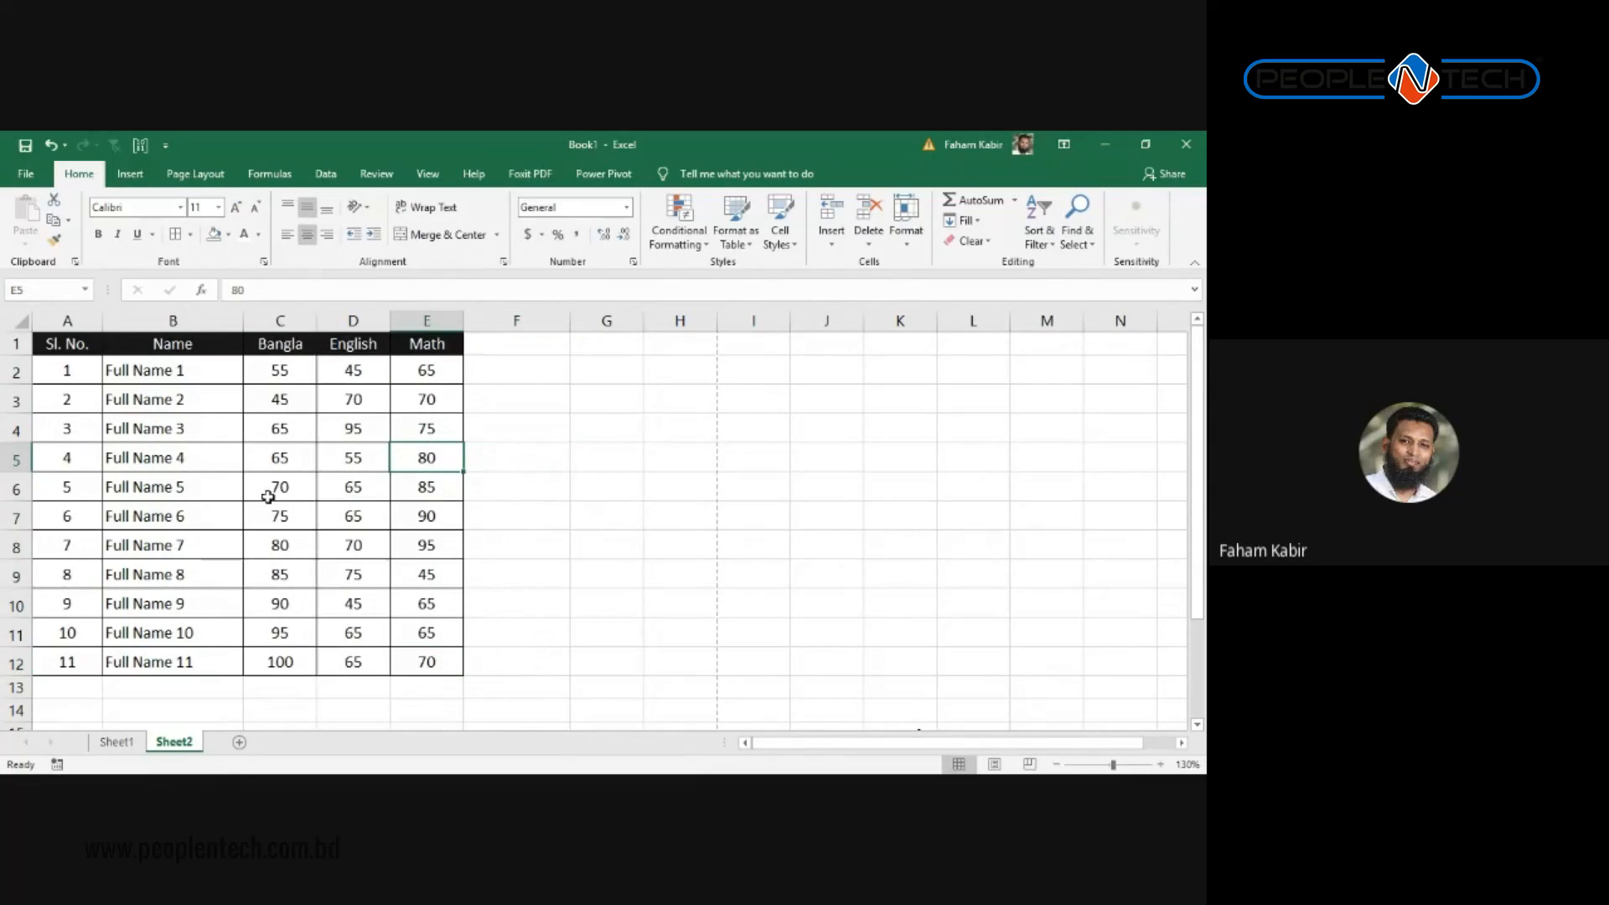
left_click(433, 482)
left_click(545, 476)
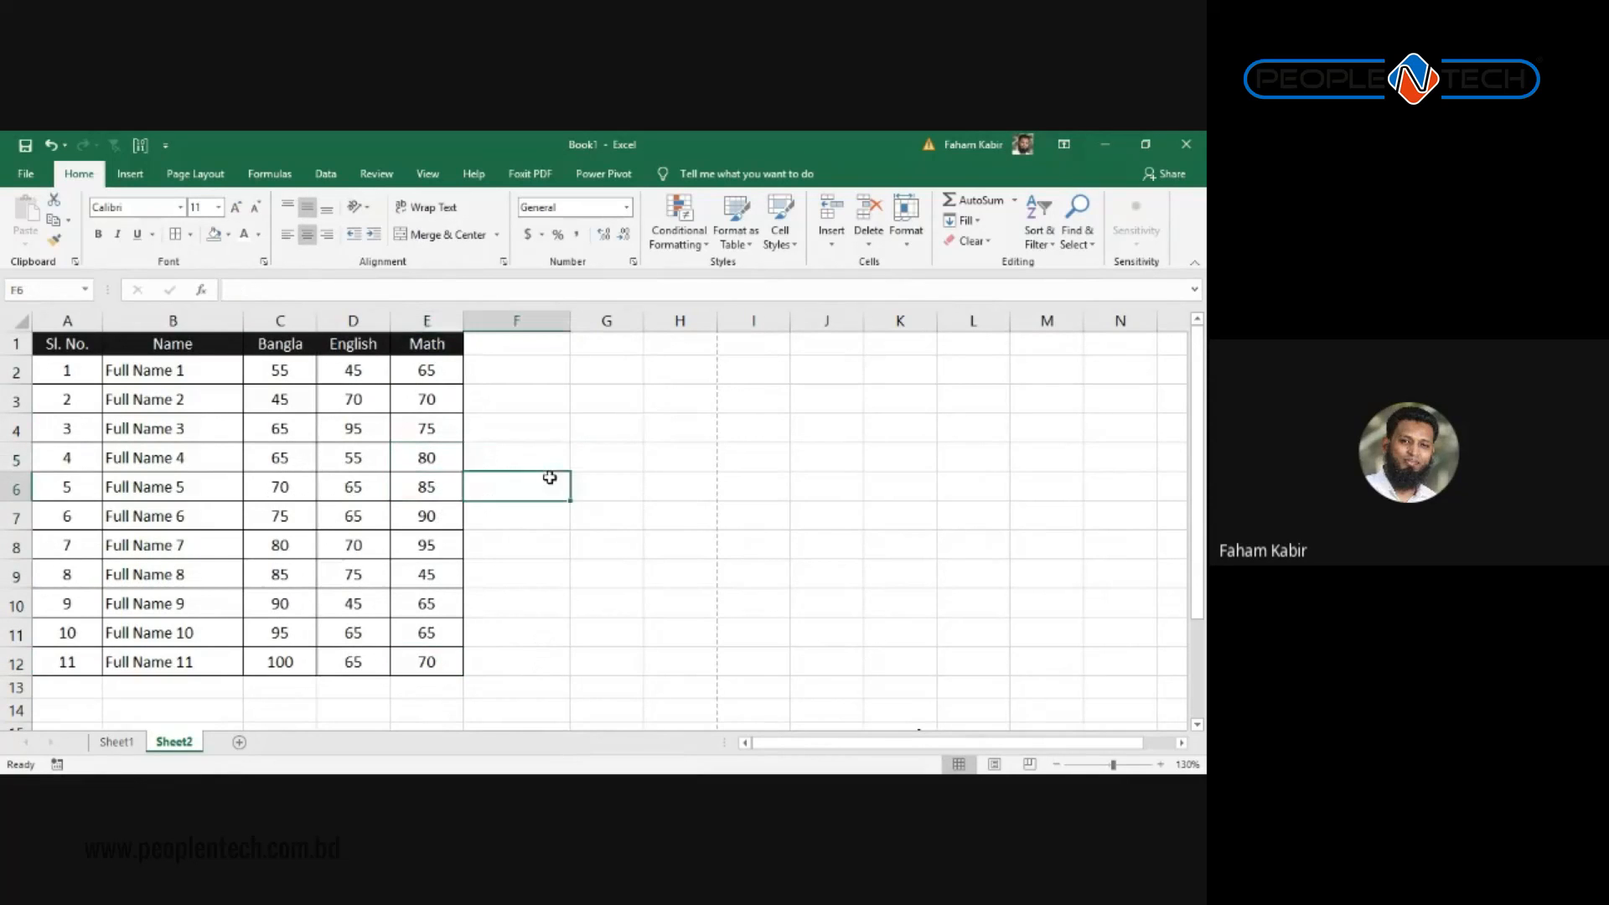
left_click(666, 459)
left_click(433, 460)
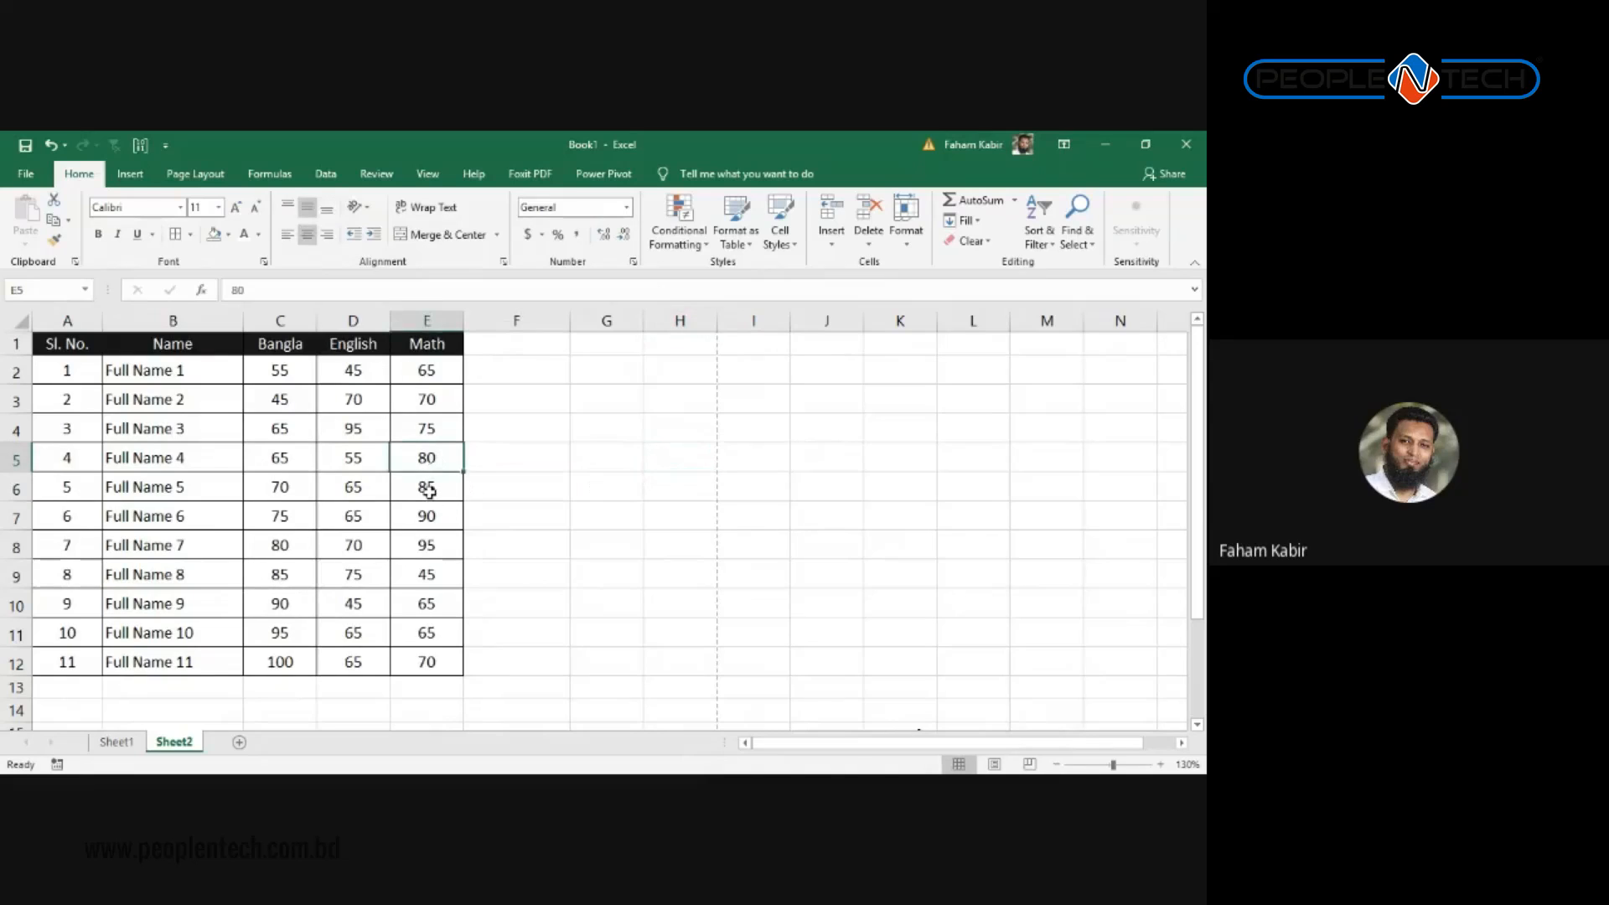
left_click(430, 493, "ctrl")
left_click(453, 517, "ctrl")
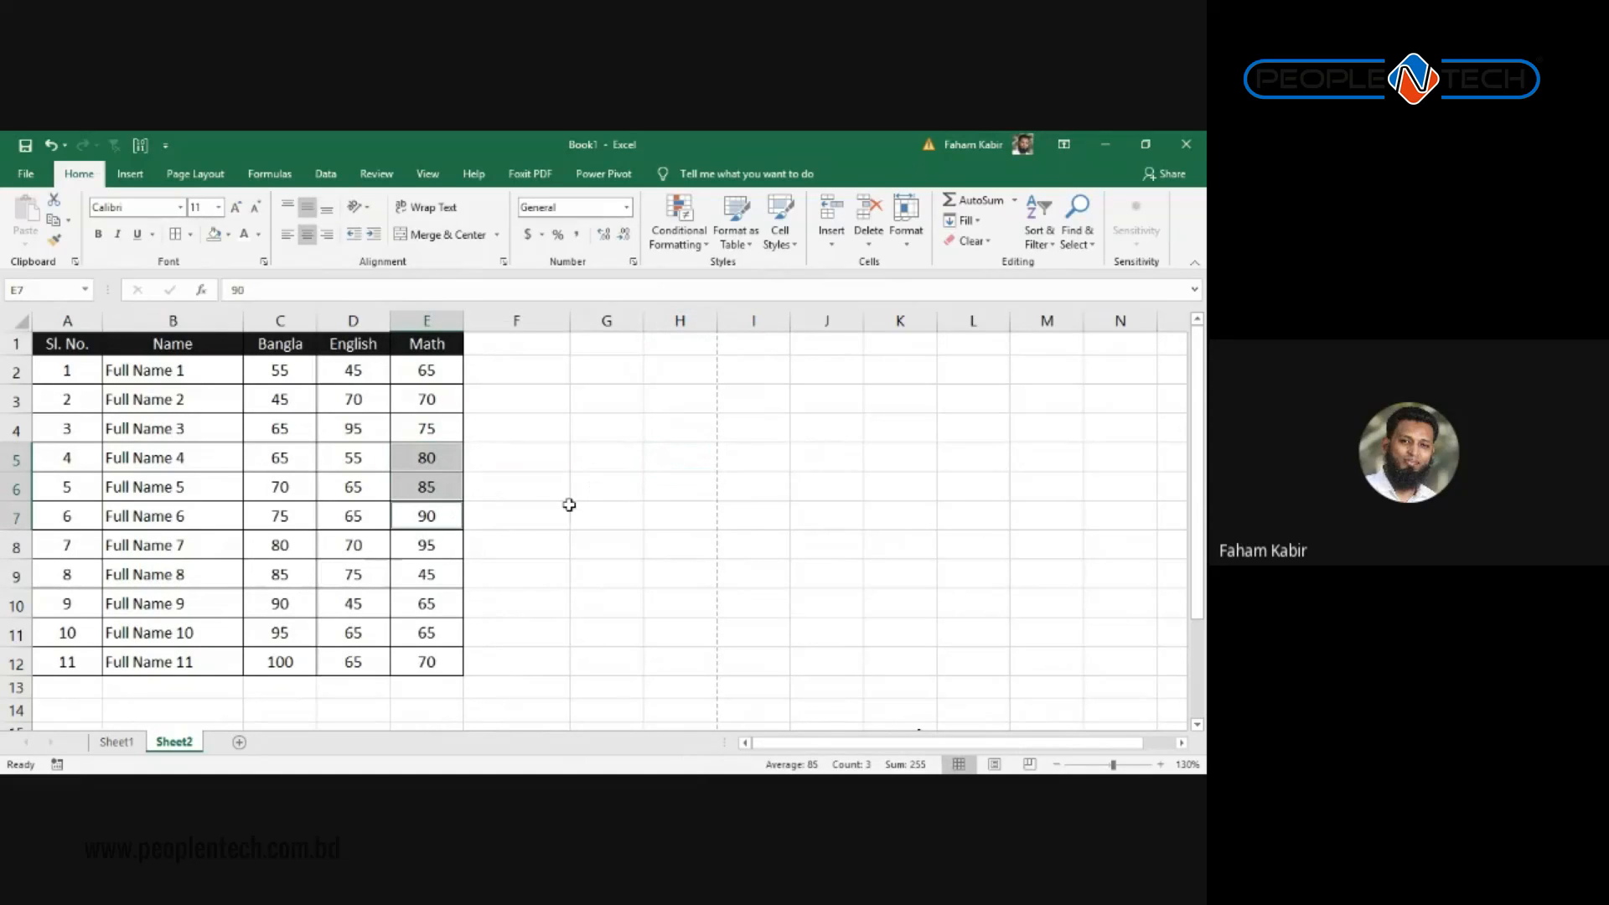
left_click(430, 547, "ctrl")
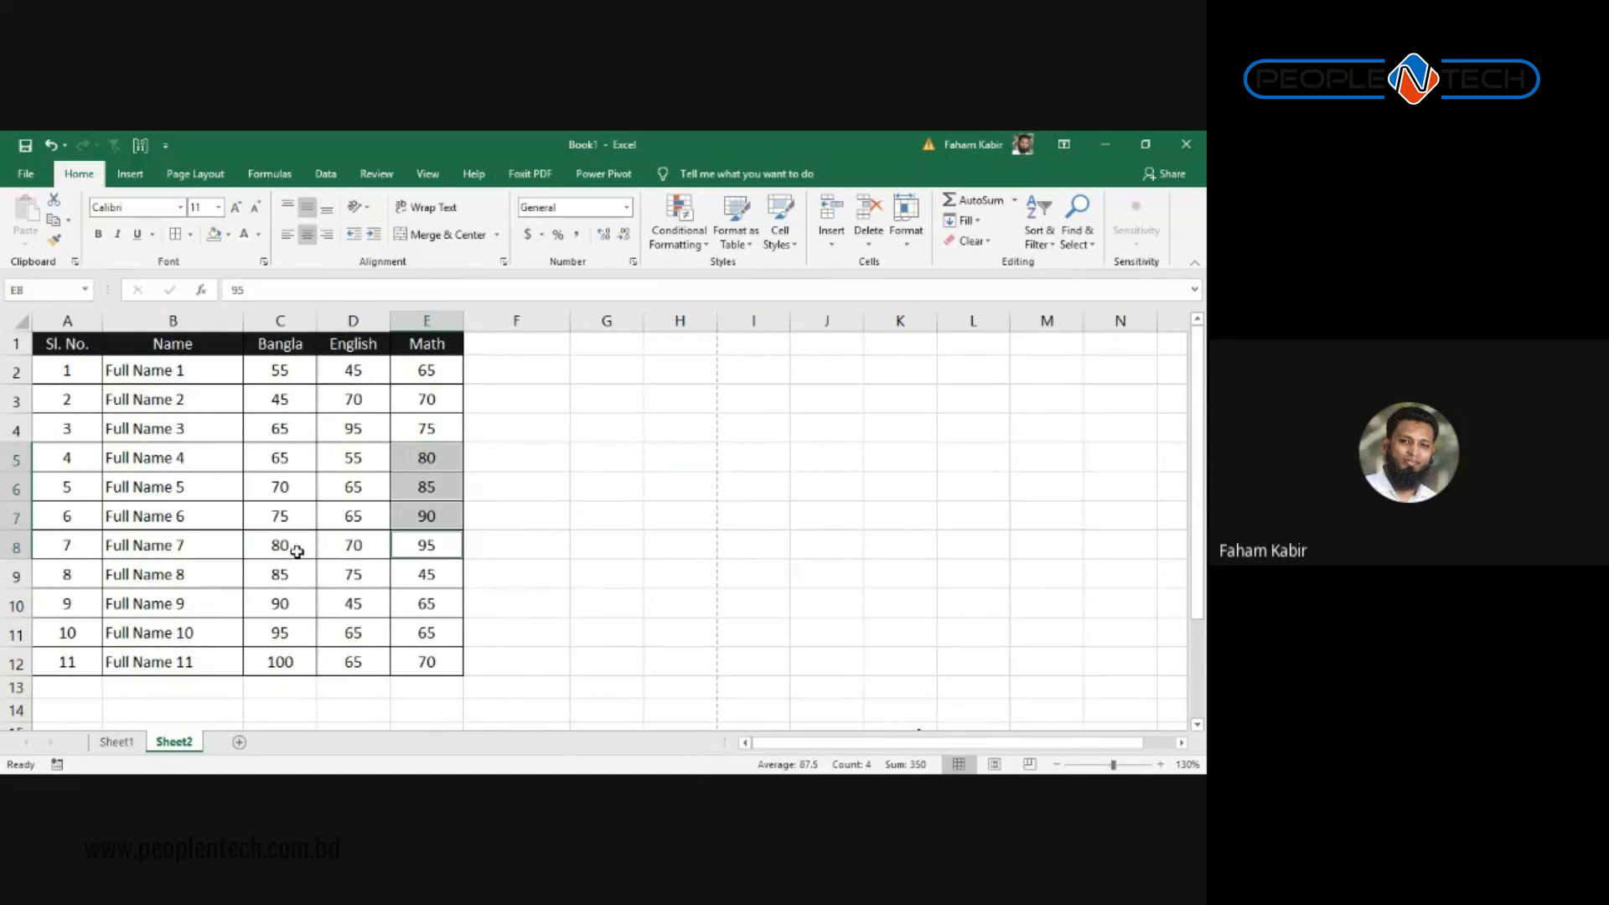
Step: Add the Bangla marks 80–100 in C8:C12 and fill all selected marks green
left_click(294, 548, "ctrl")
left_click(284, 578, "ctrl")
left_click(301, 601, "ctrl")
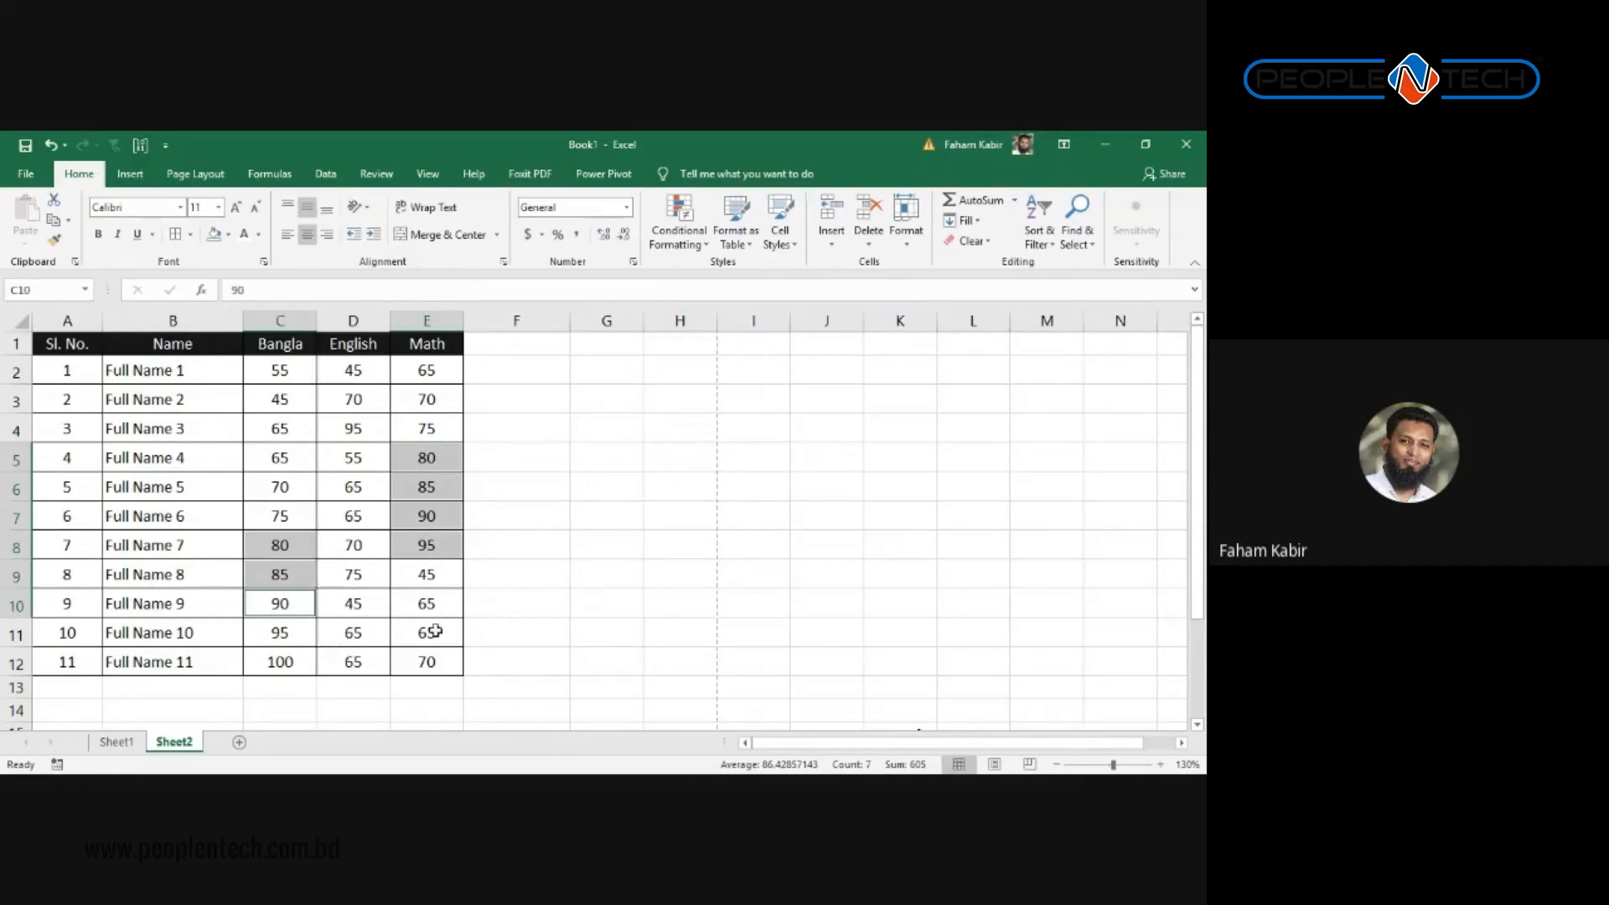
left_click(280, 661, "ctrl")
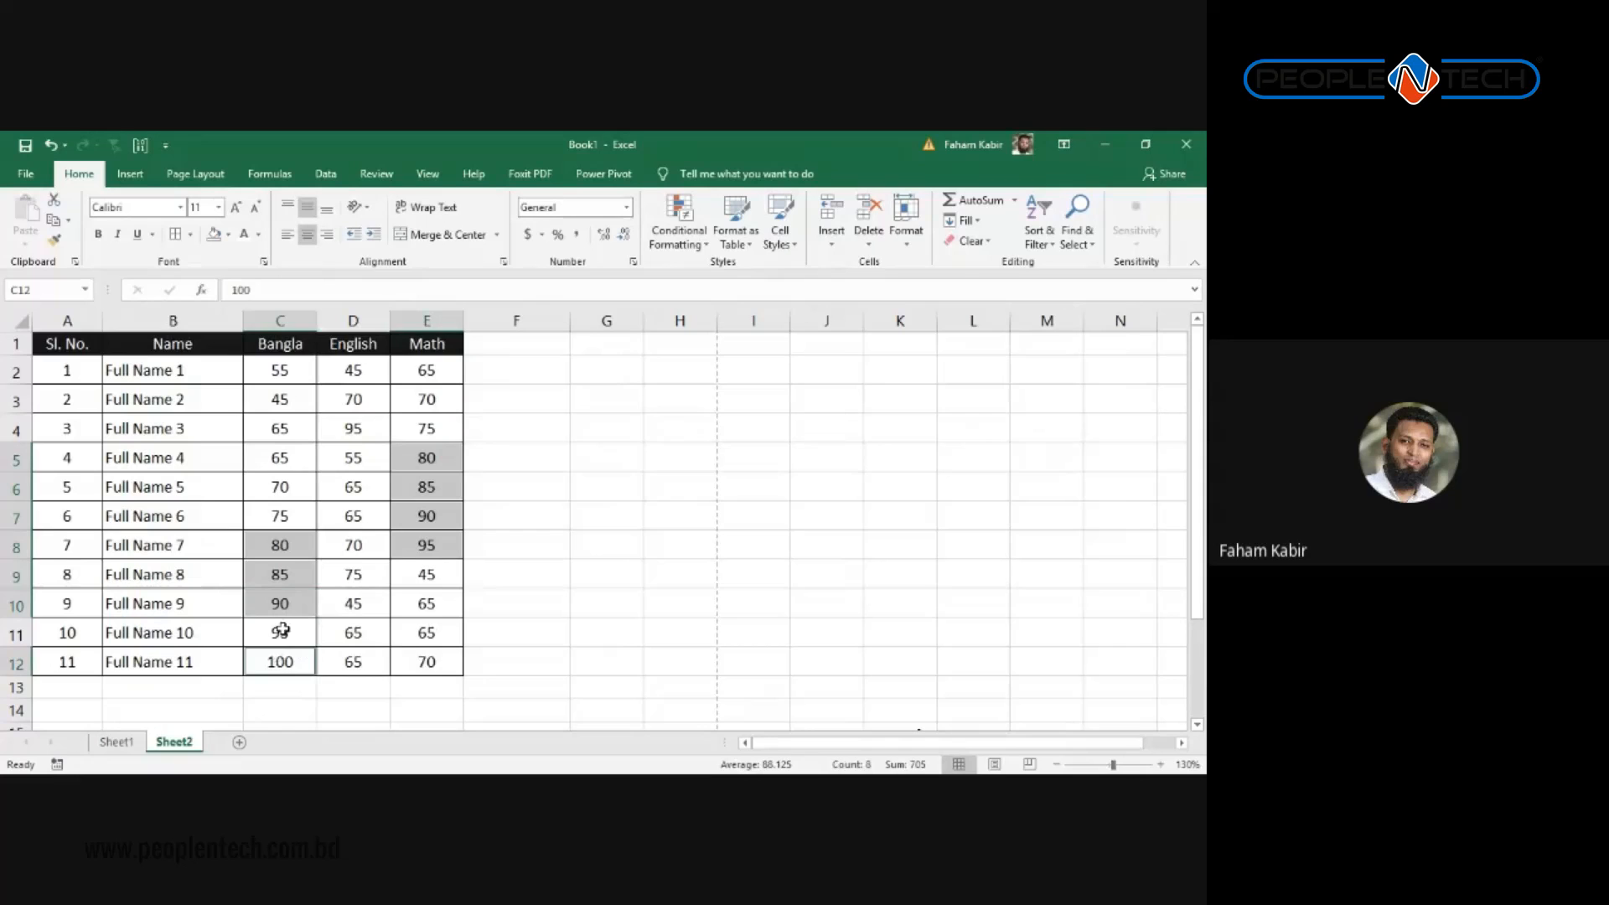
left_click(281, 630, "ctrl")
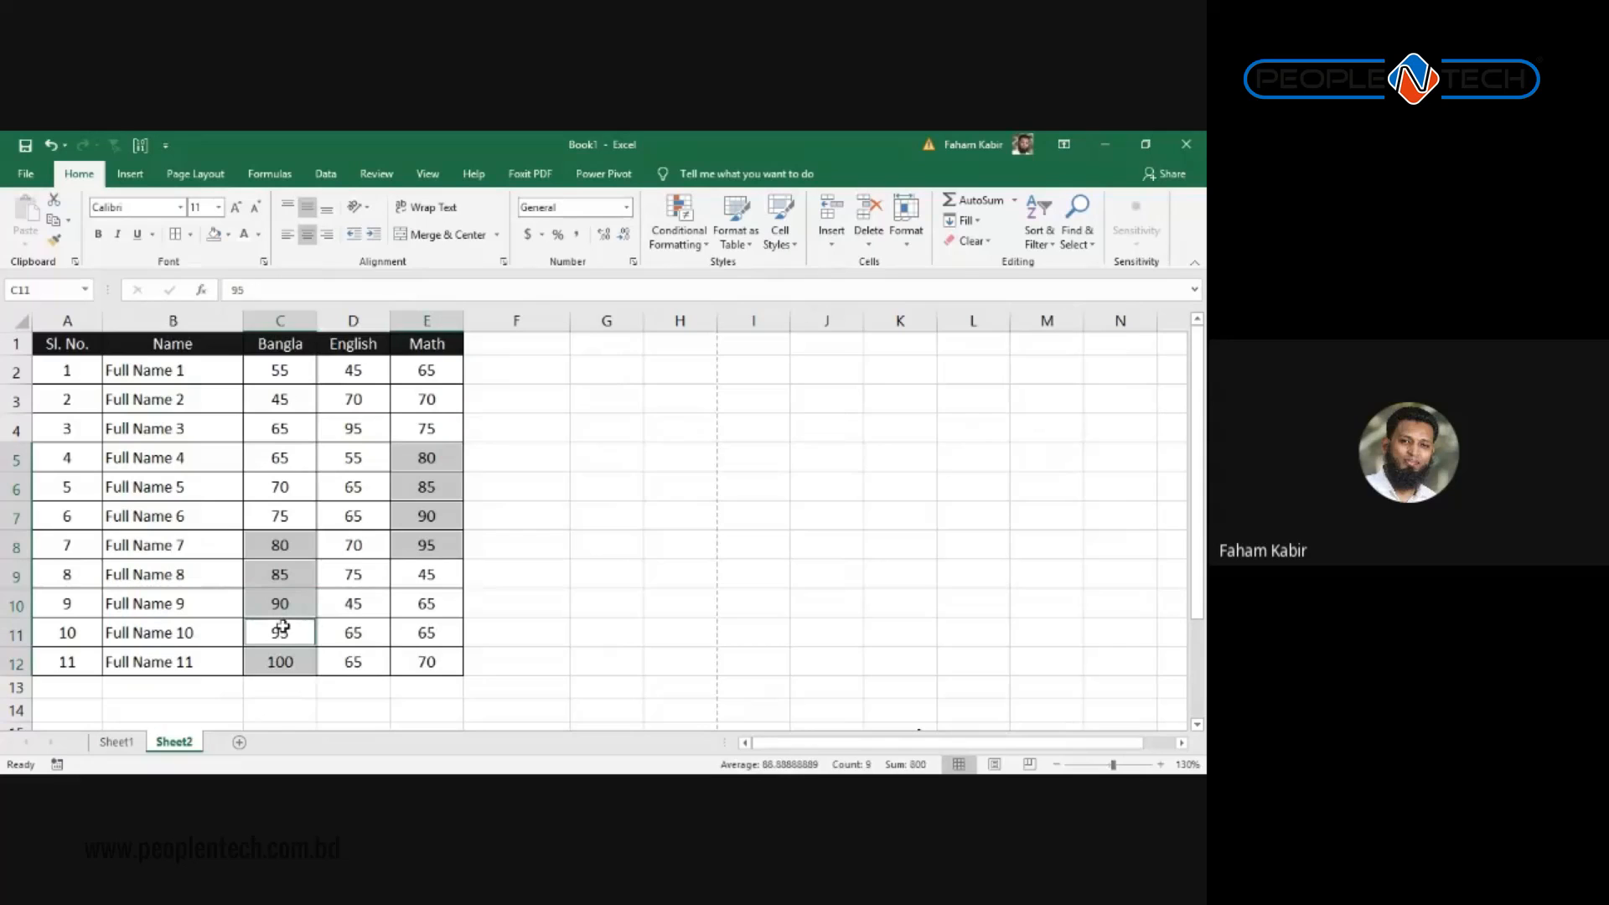
left_click(229, 235)
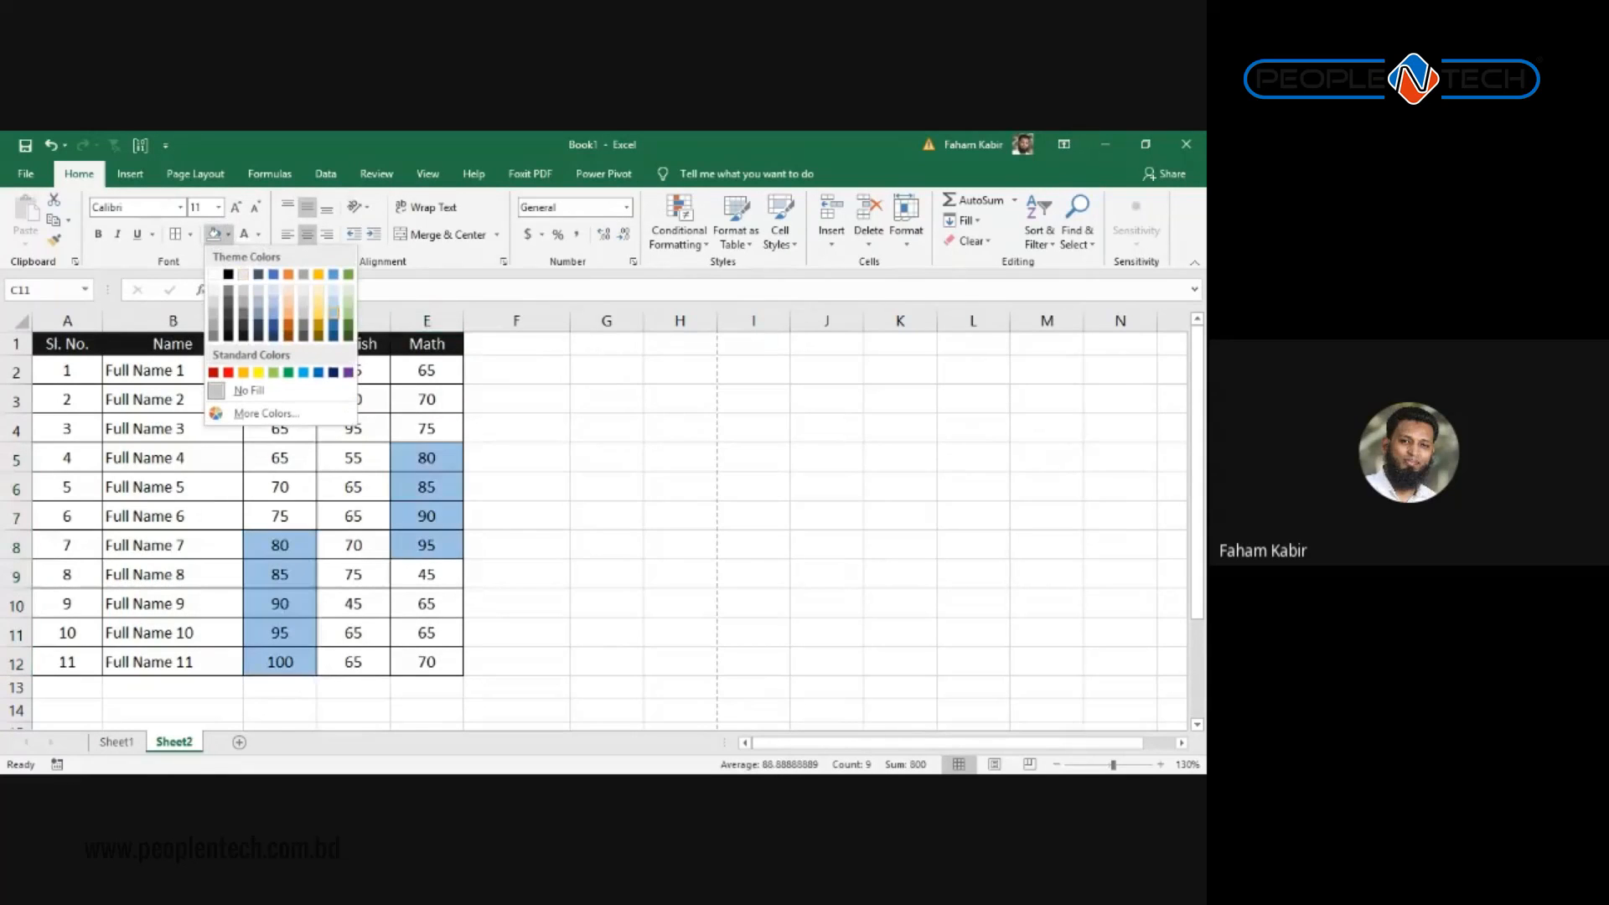
left_click(586, 419)
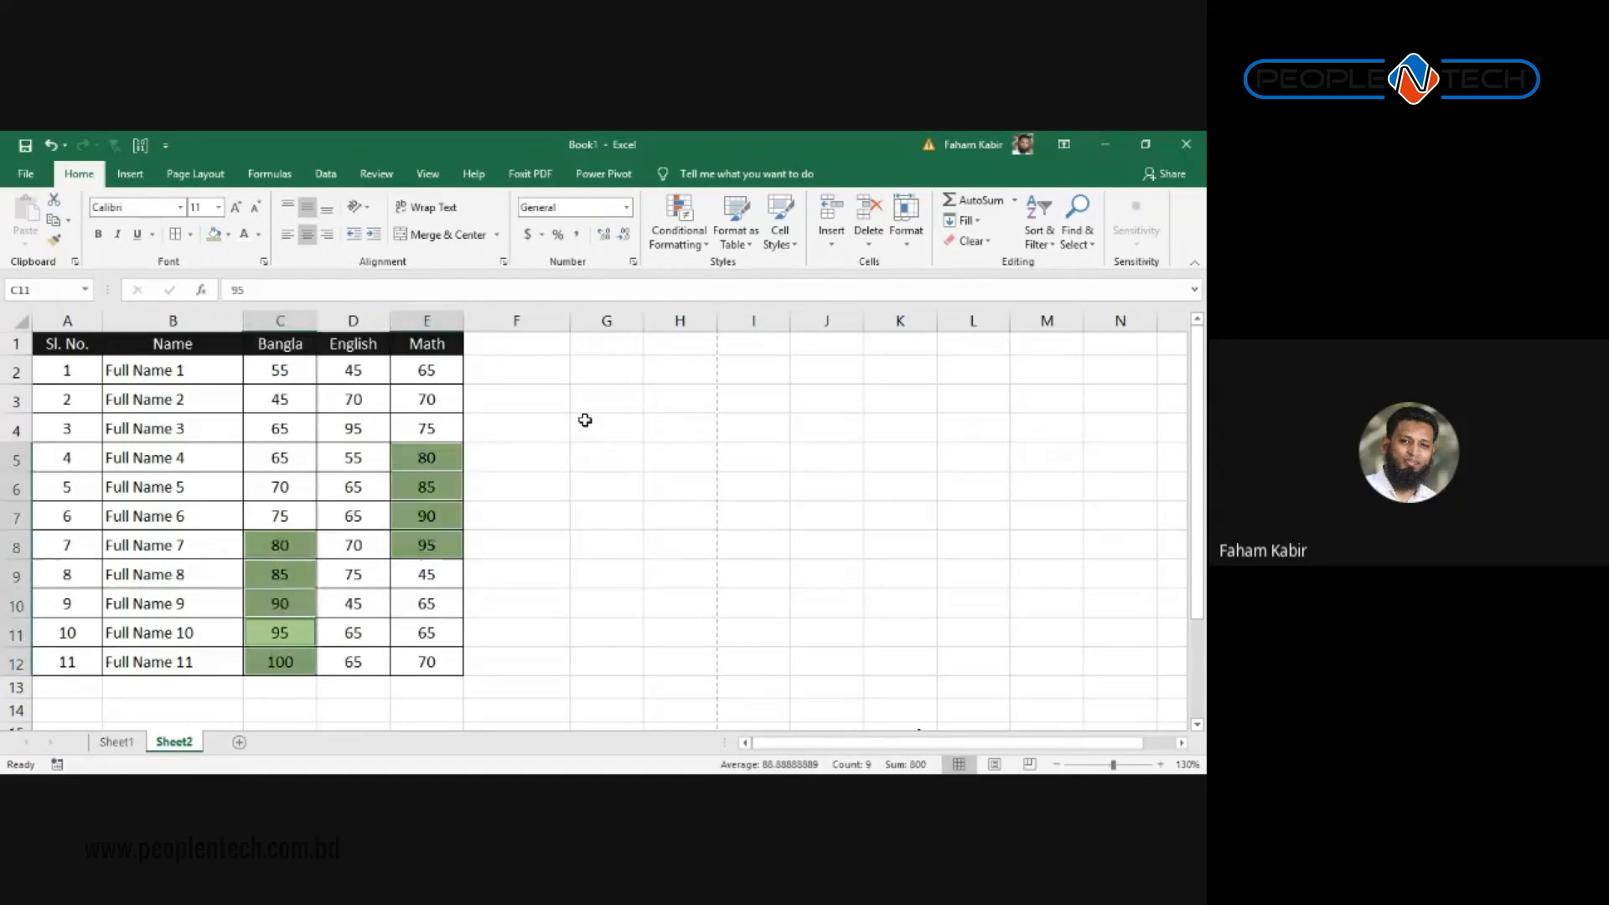
left_click(586, 420)
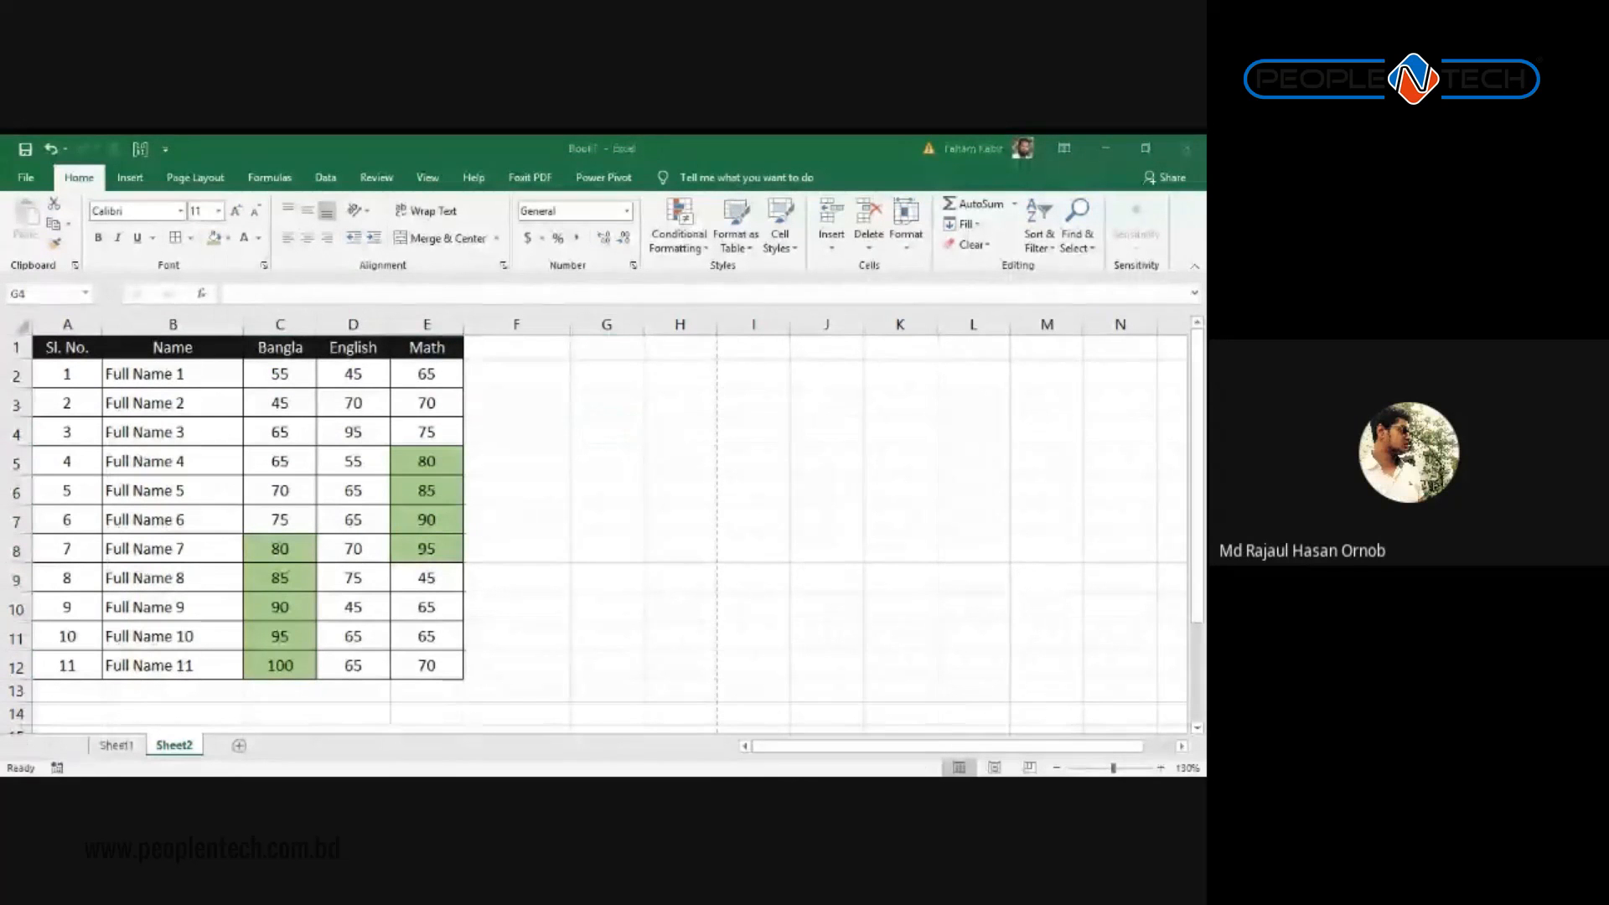
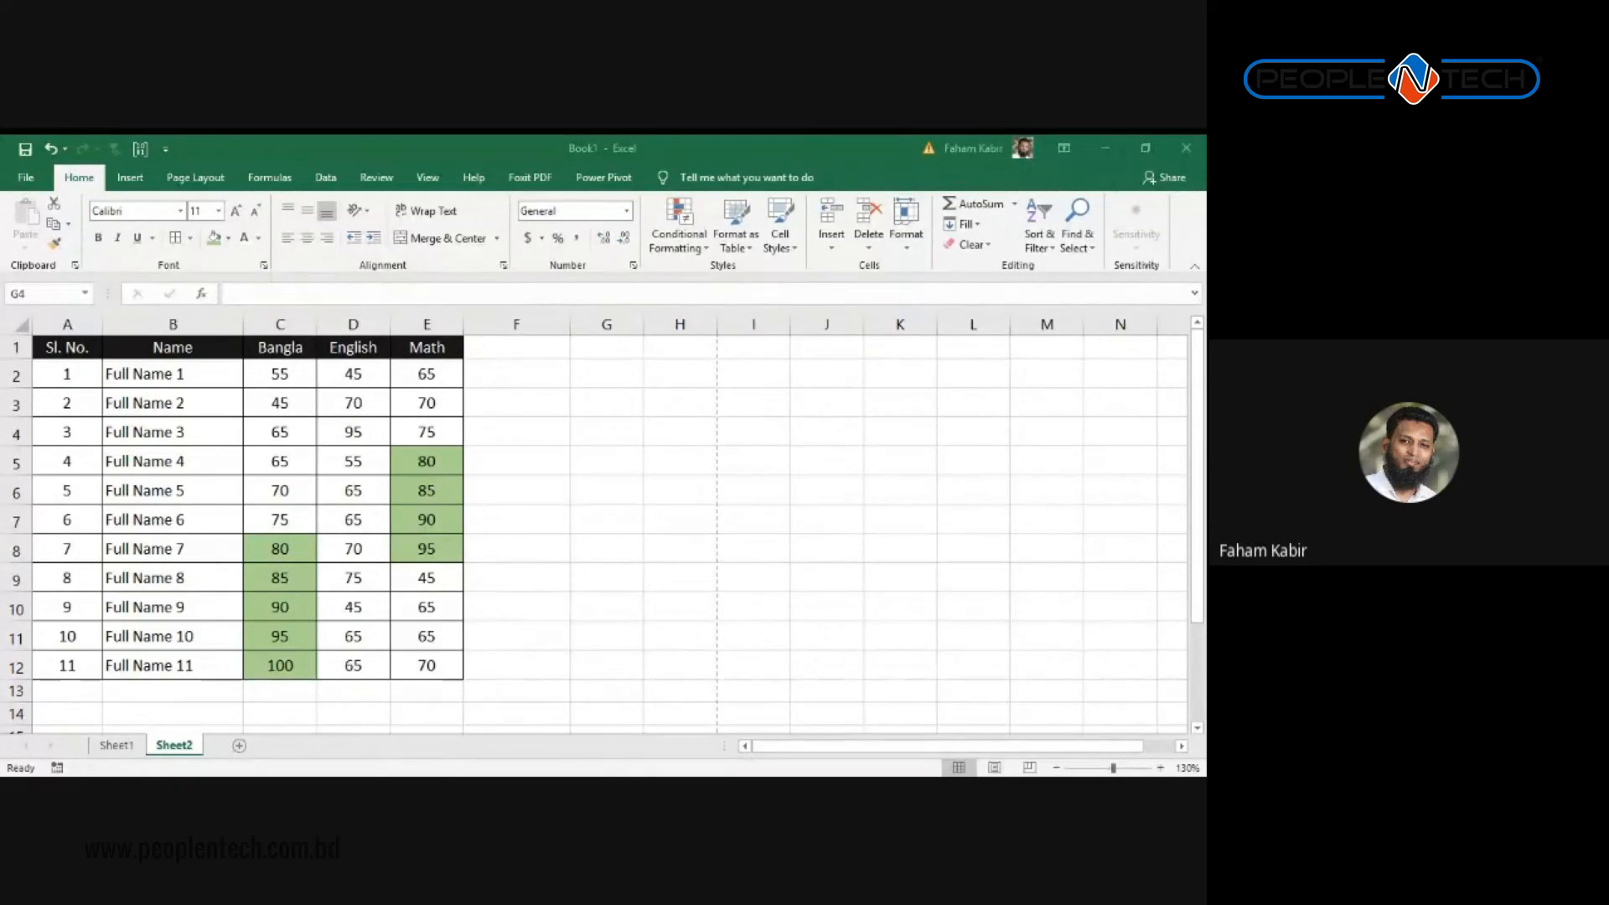
Step: Set the Bangla, English and Math marks in C2:E12 to No Fill
left_click(416, 464)
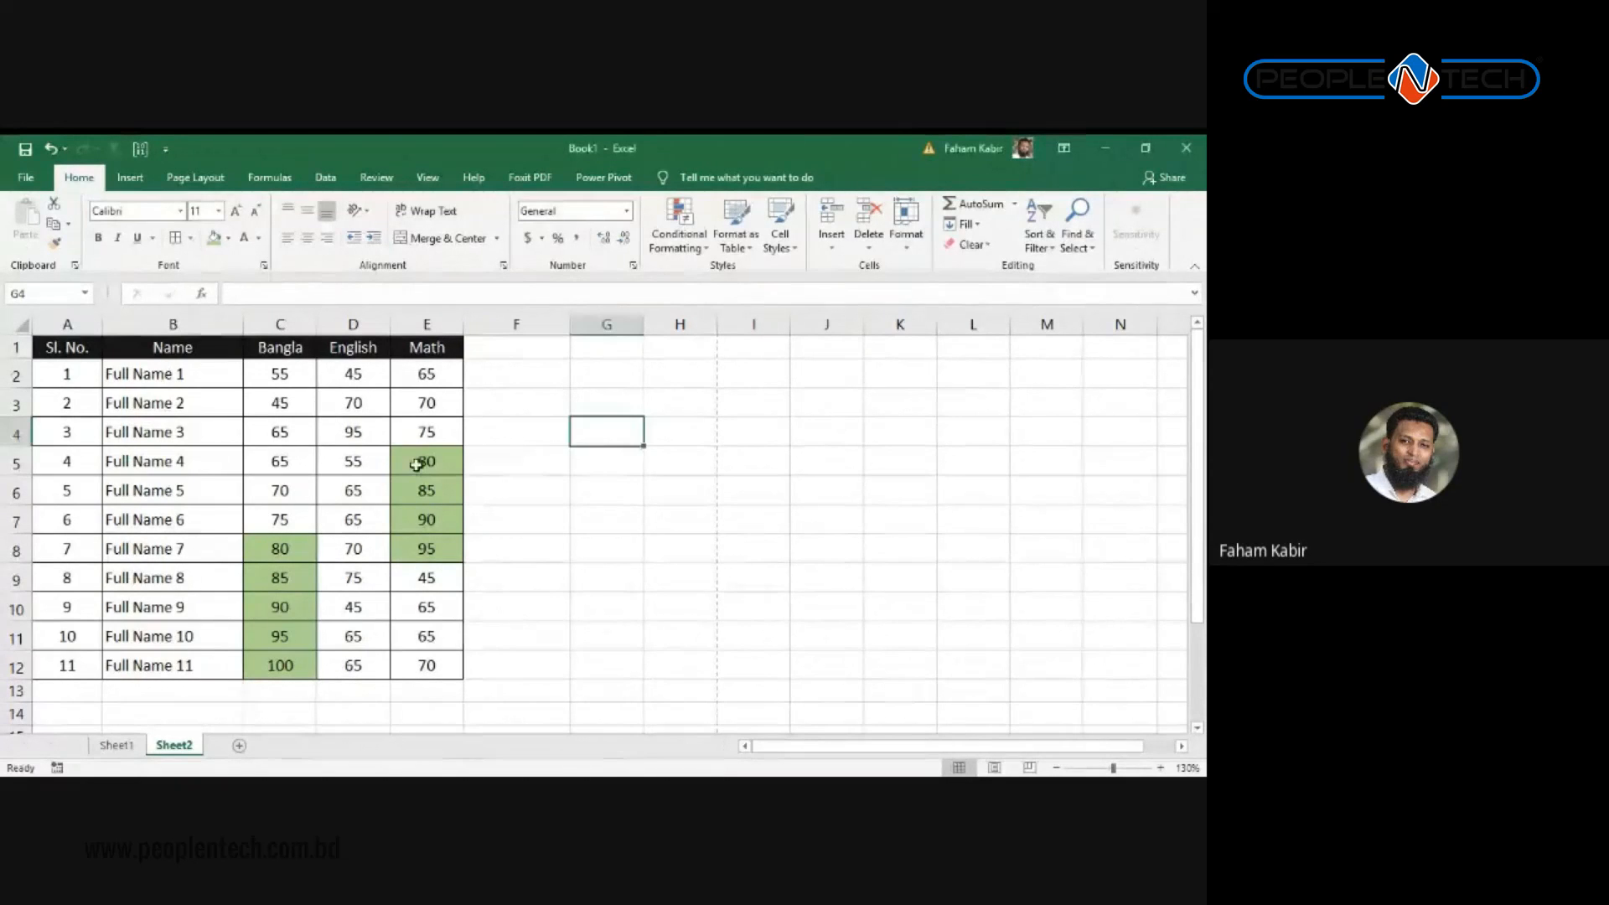
left_click(277, 386)
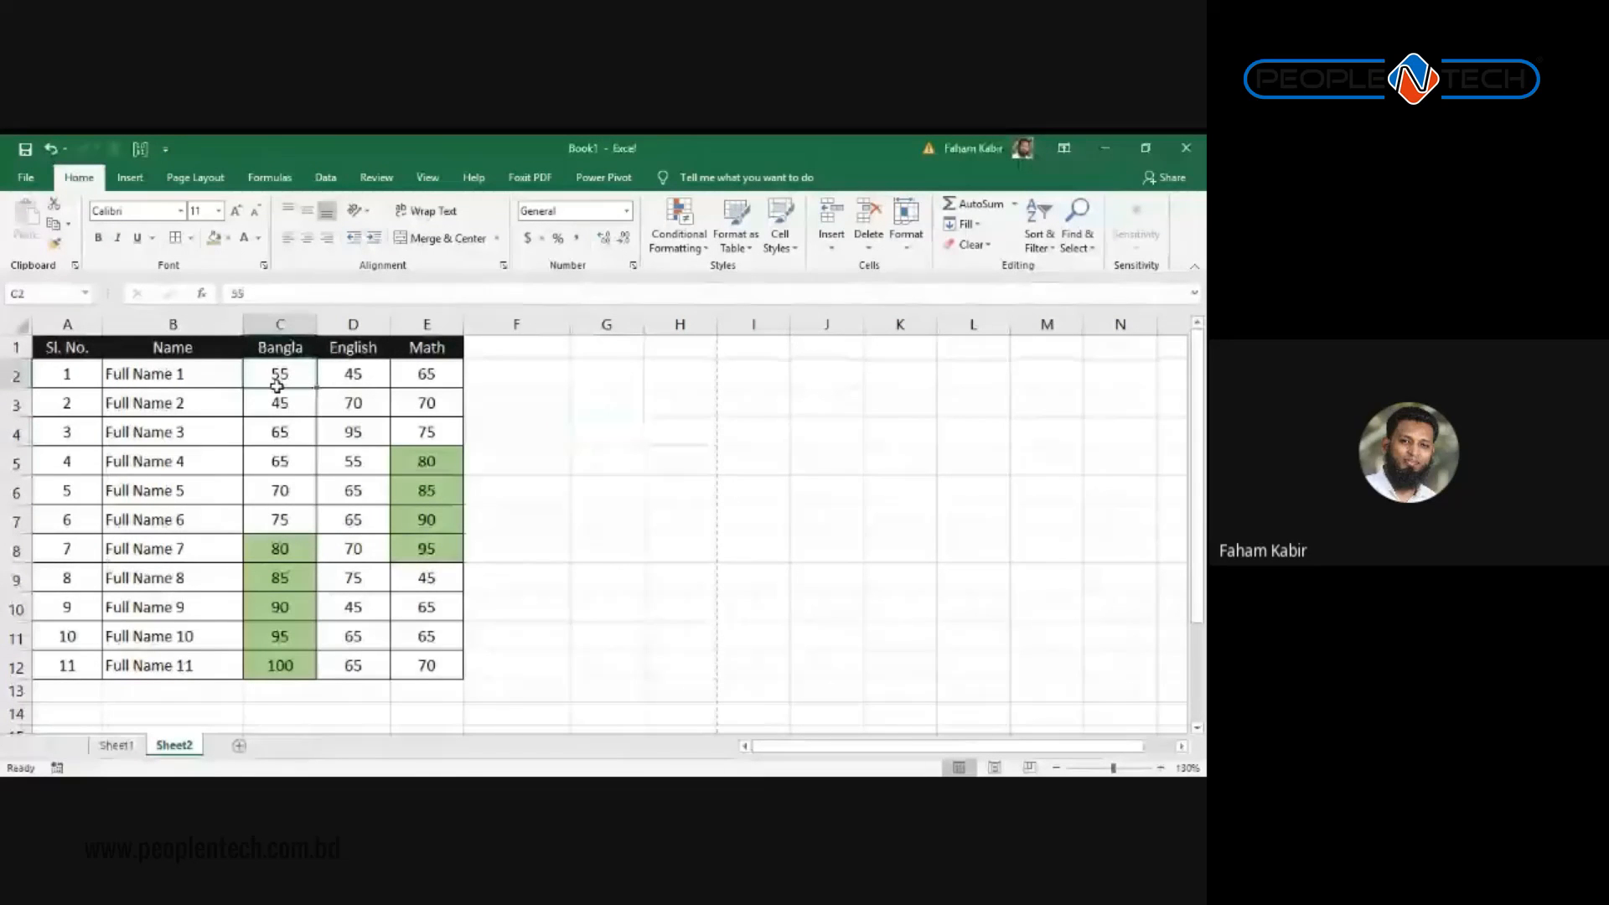
left_click_drag(277, 386, 470, 680)
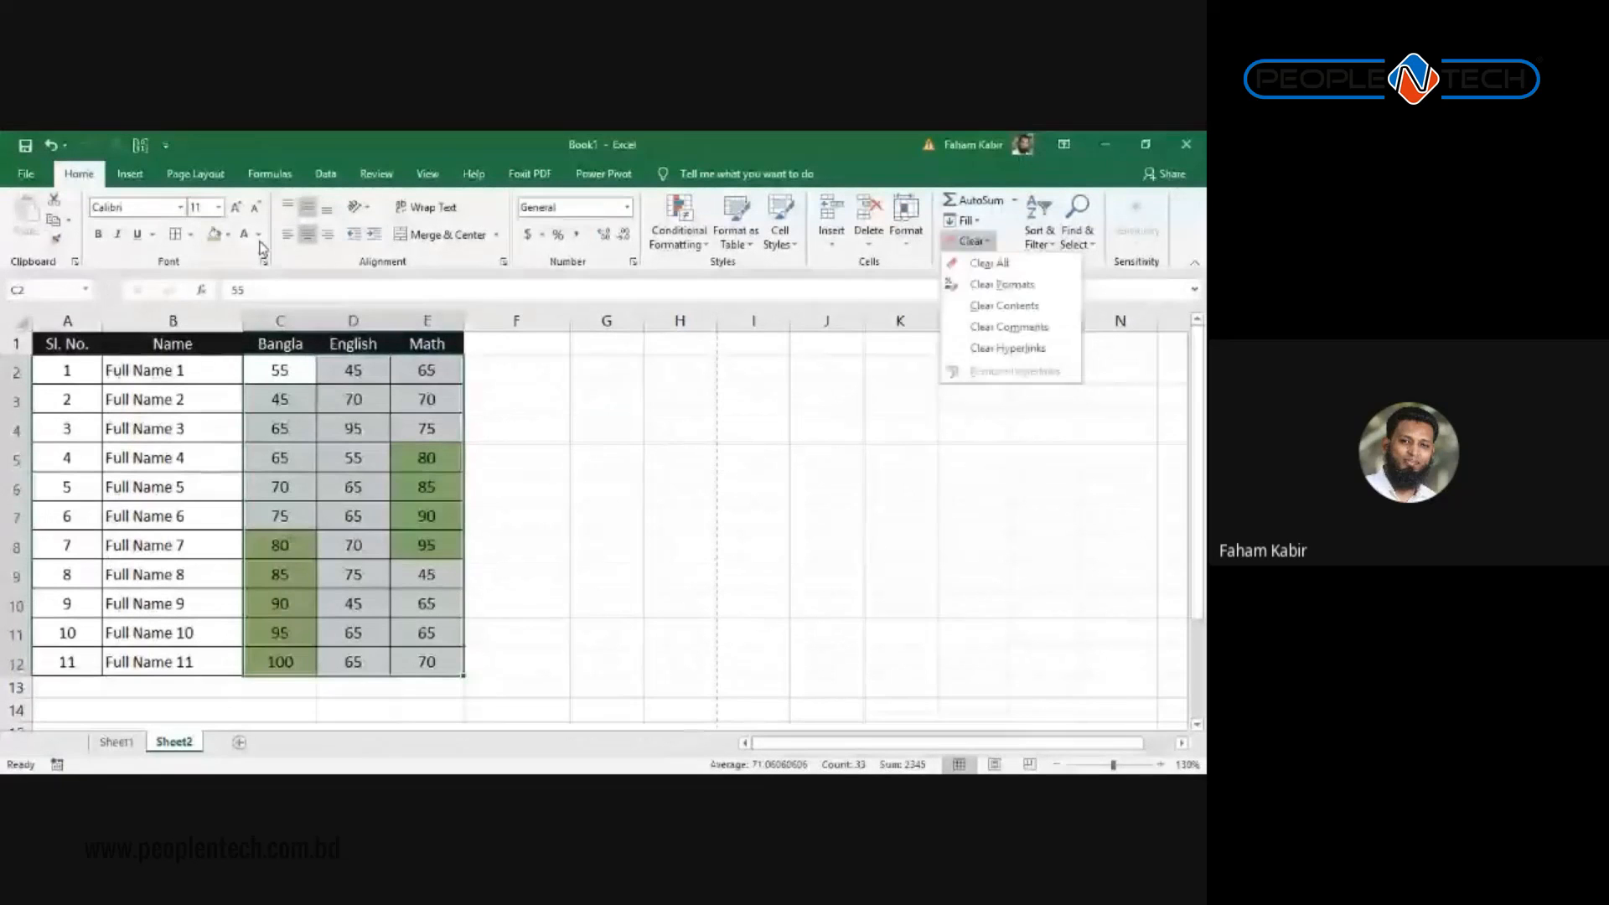
left_click(227, 235)
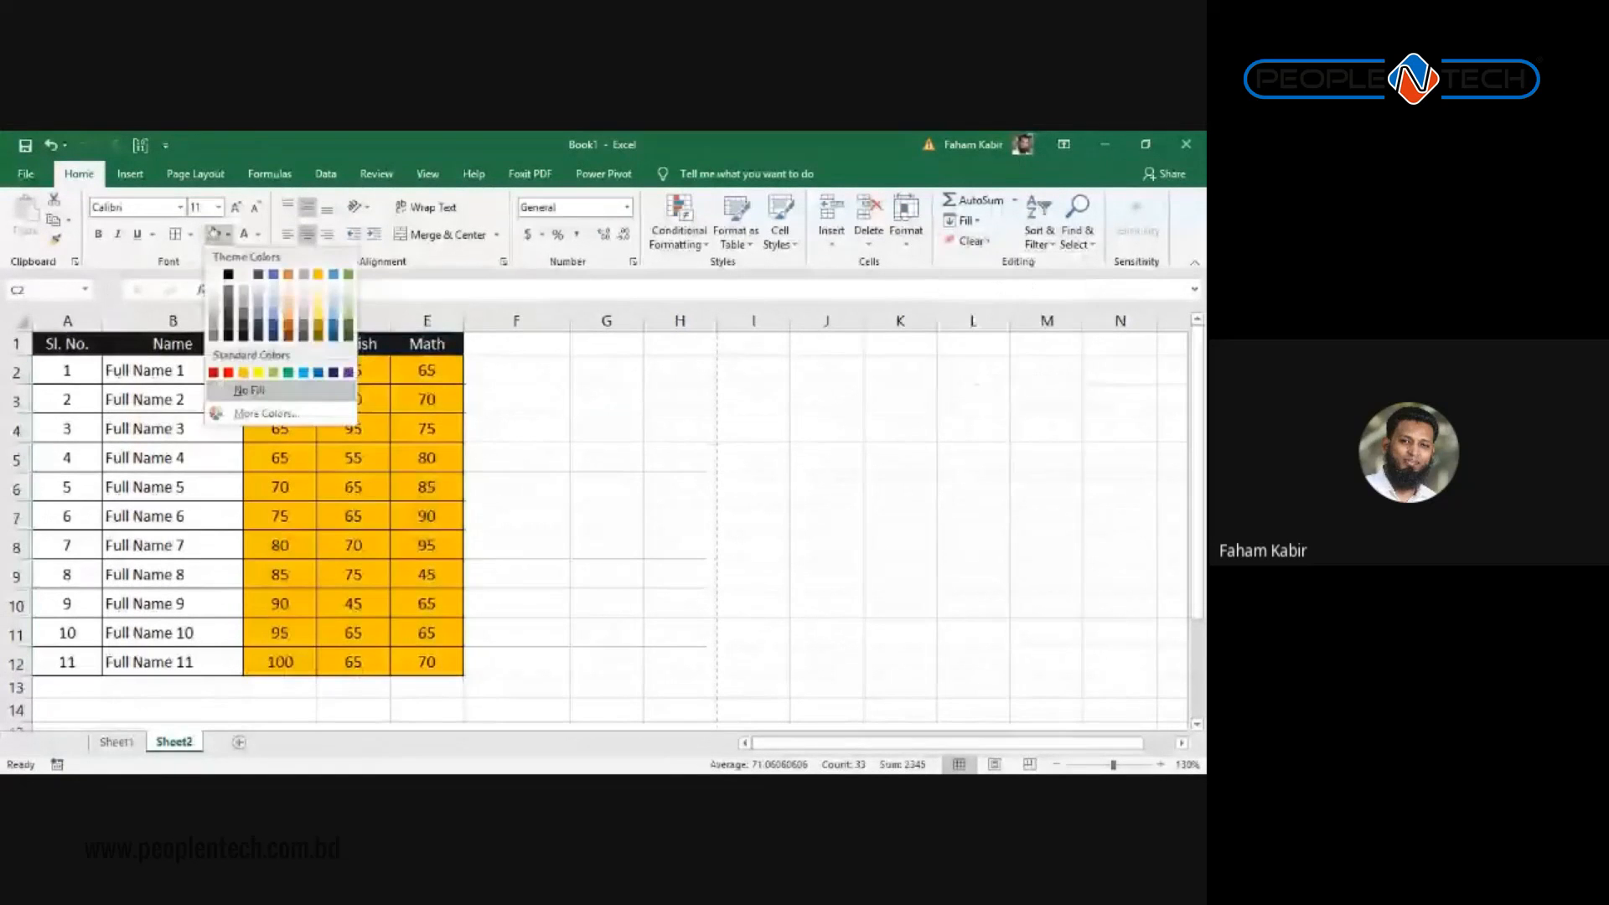
left_click(249, 390)
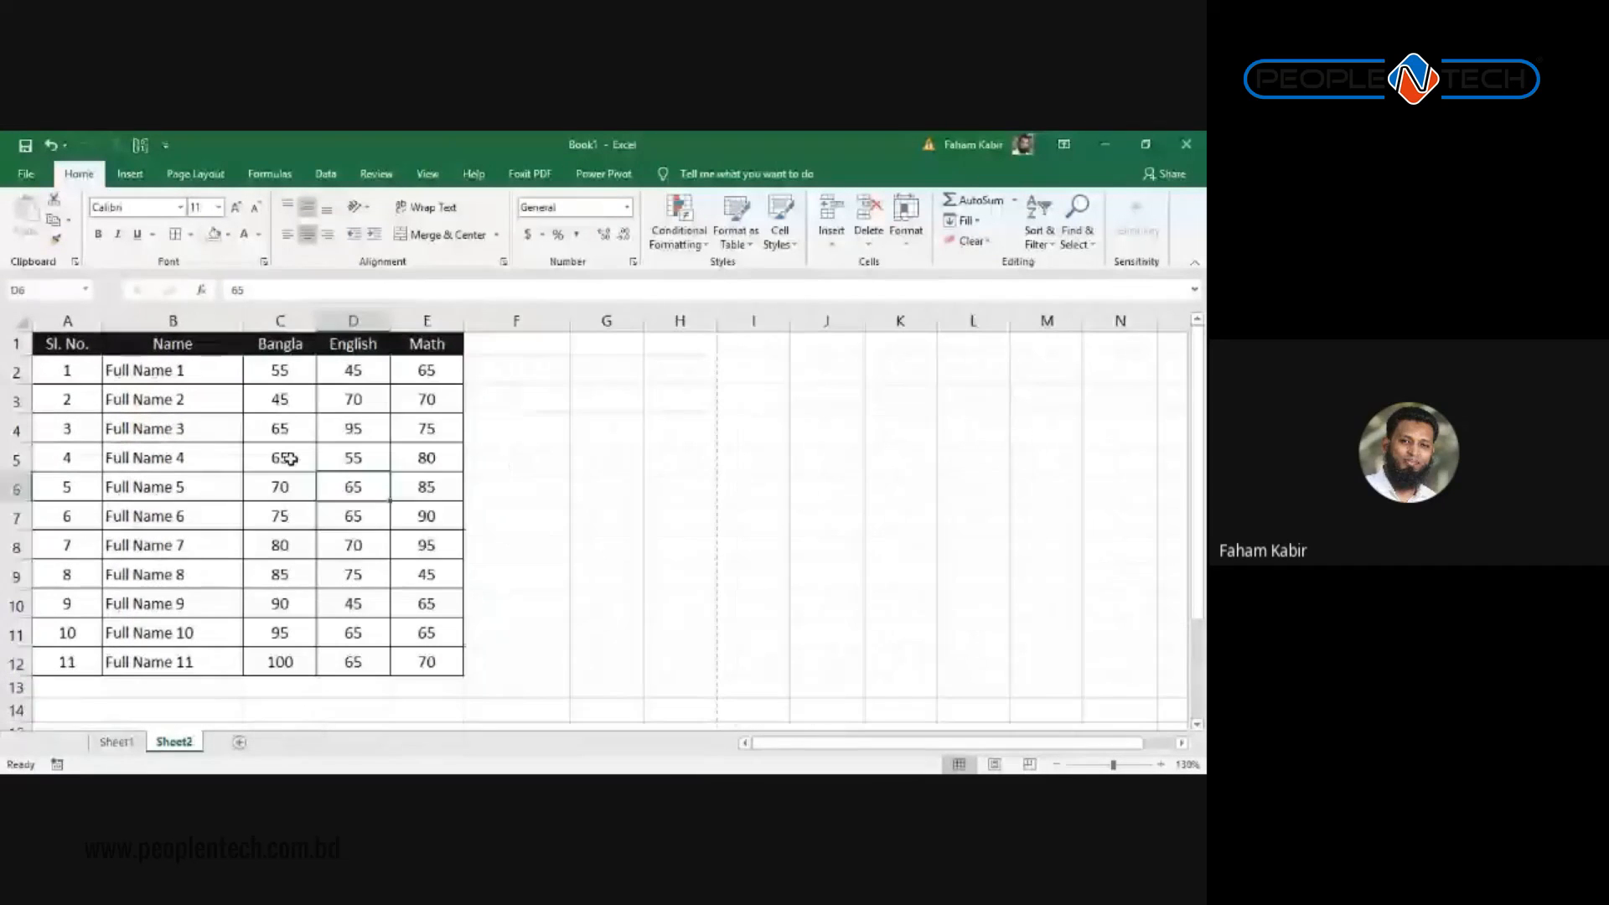
left_click(334, 465)
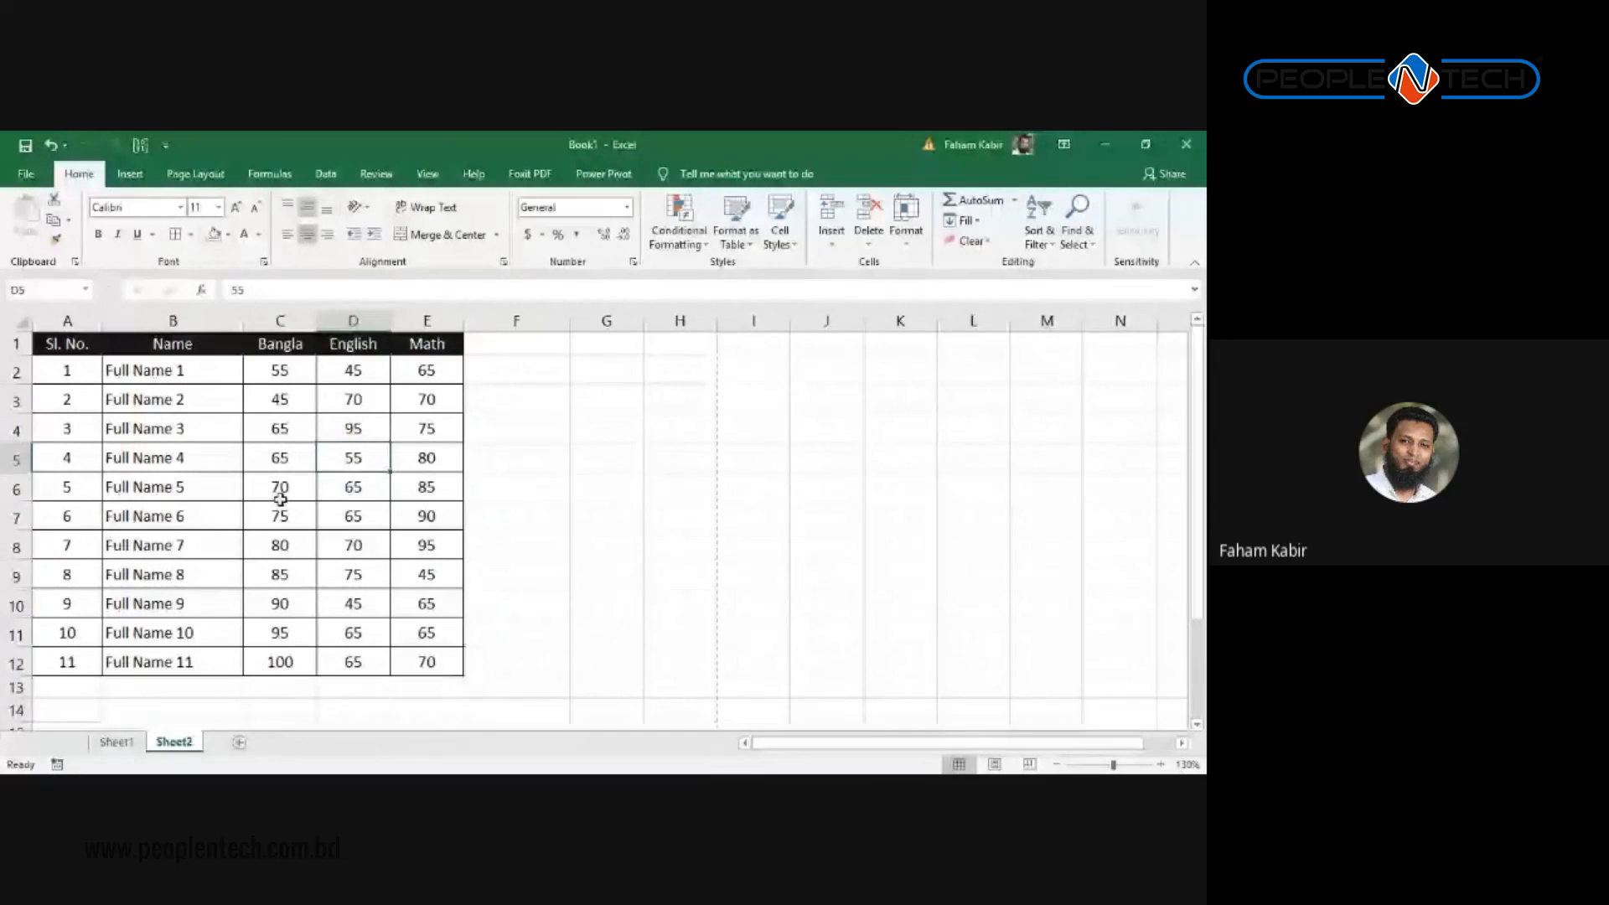
left_click(280, 494)
left_click(428, 538)
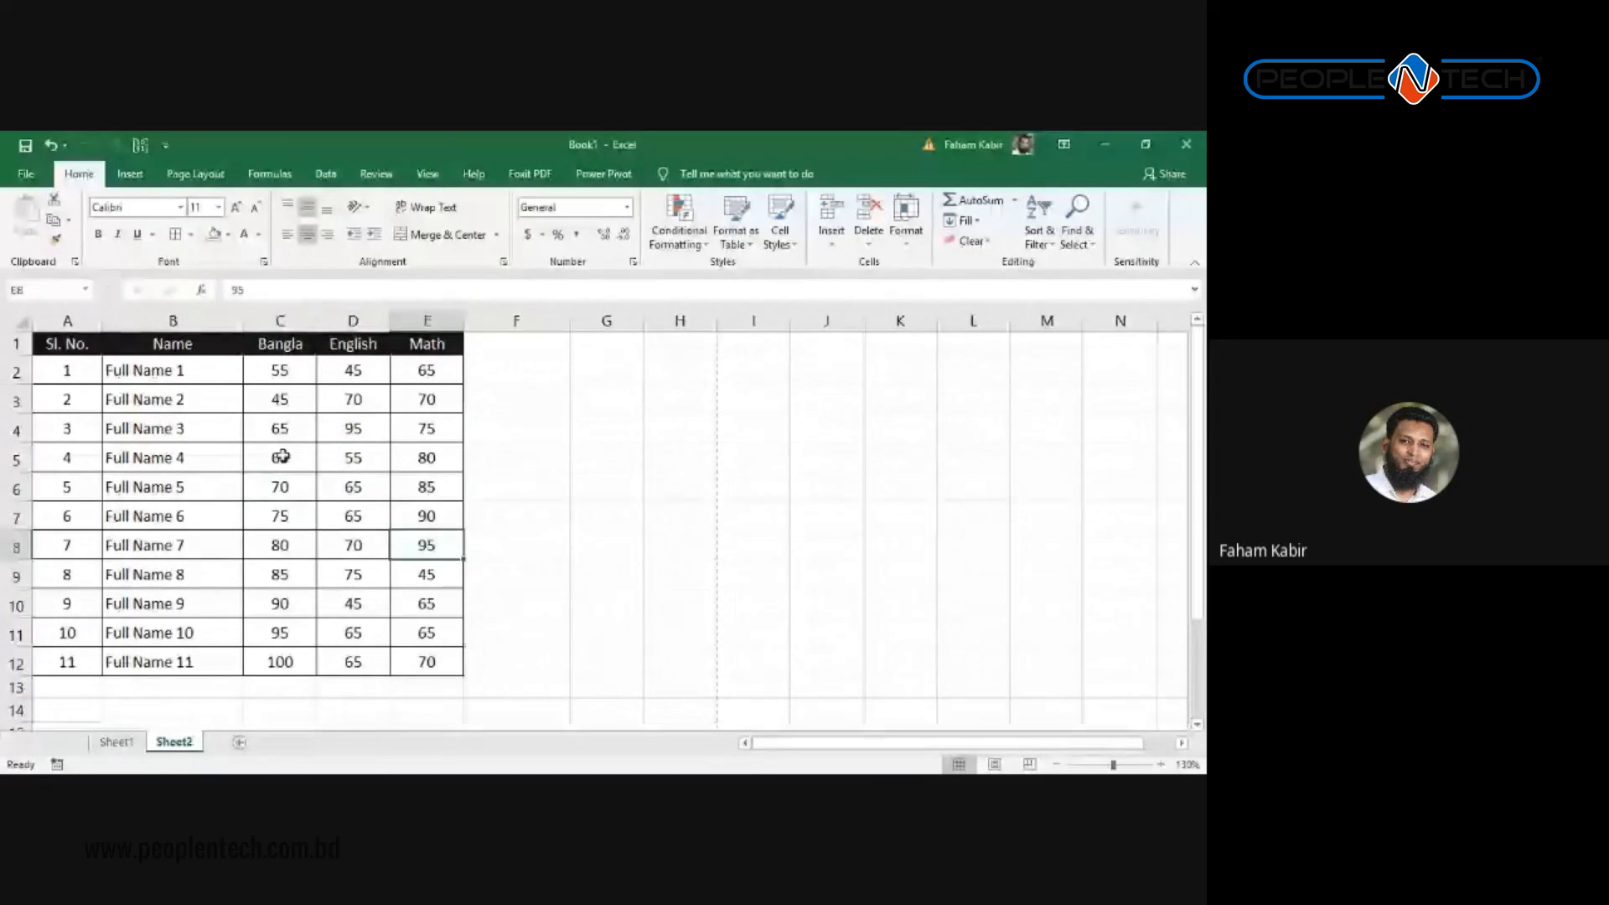
left_click(165, 399)
left_click(166, 484, "ctrl")
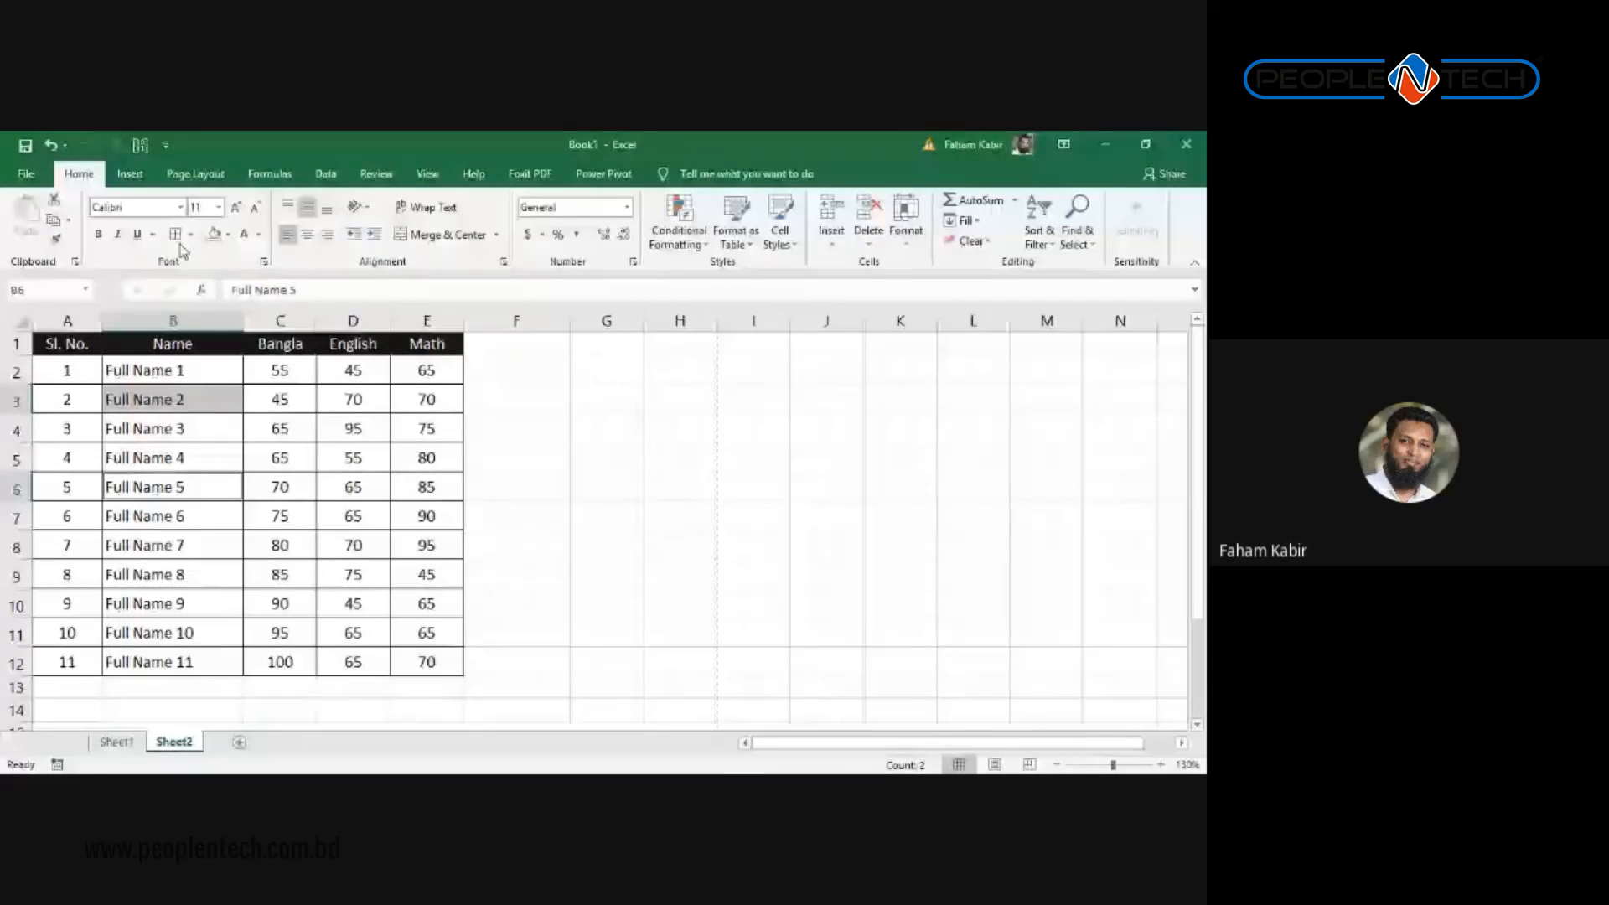
left_click(98, 234)
left_click(138, 235)
left_click(429, 410)
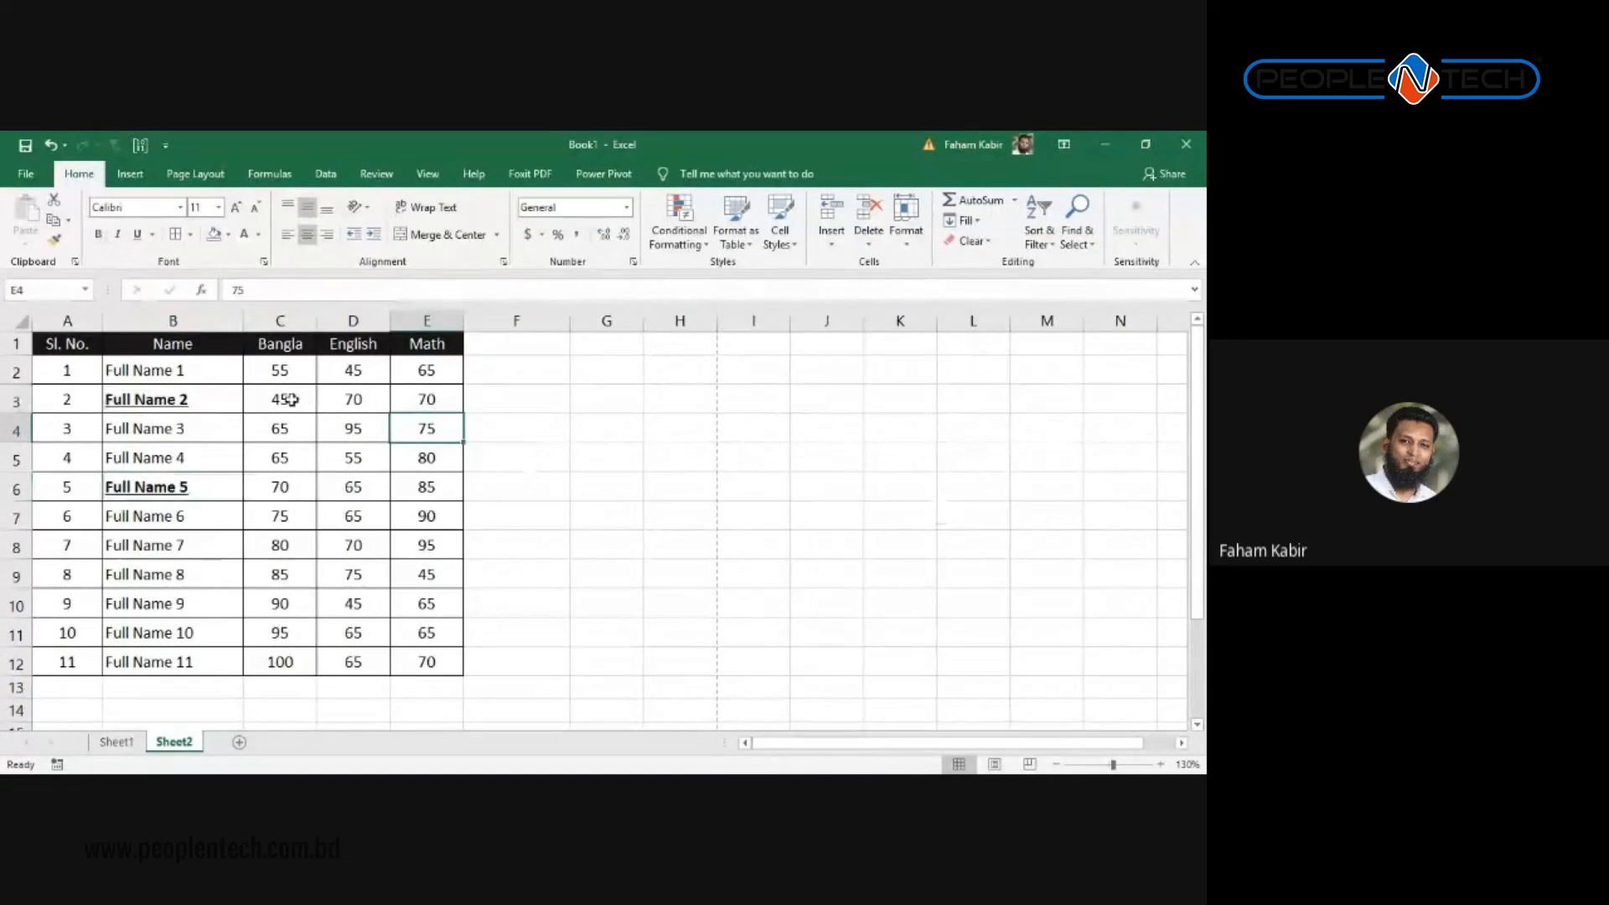
key("ctrl+z")
key("ctrl+z")
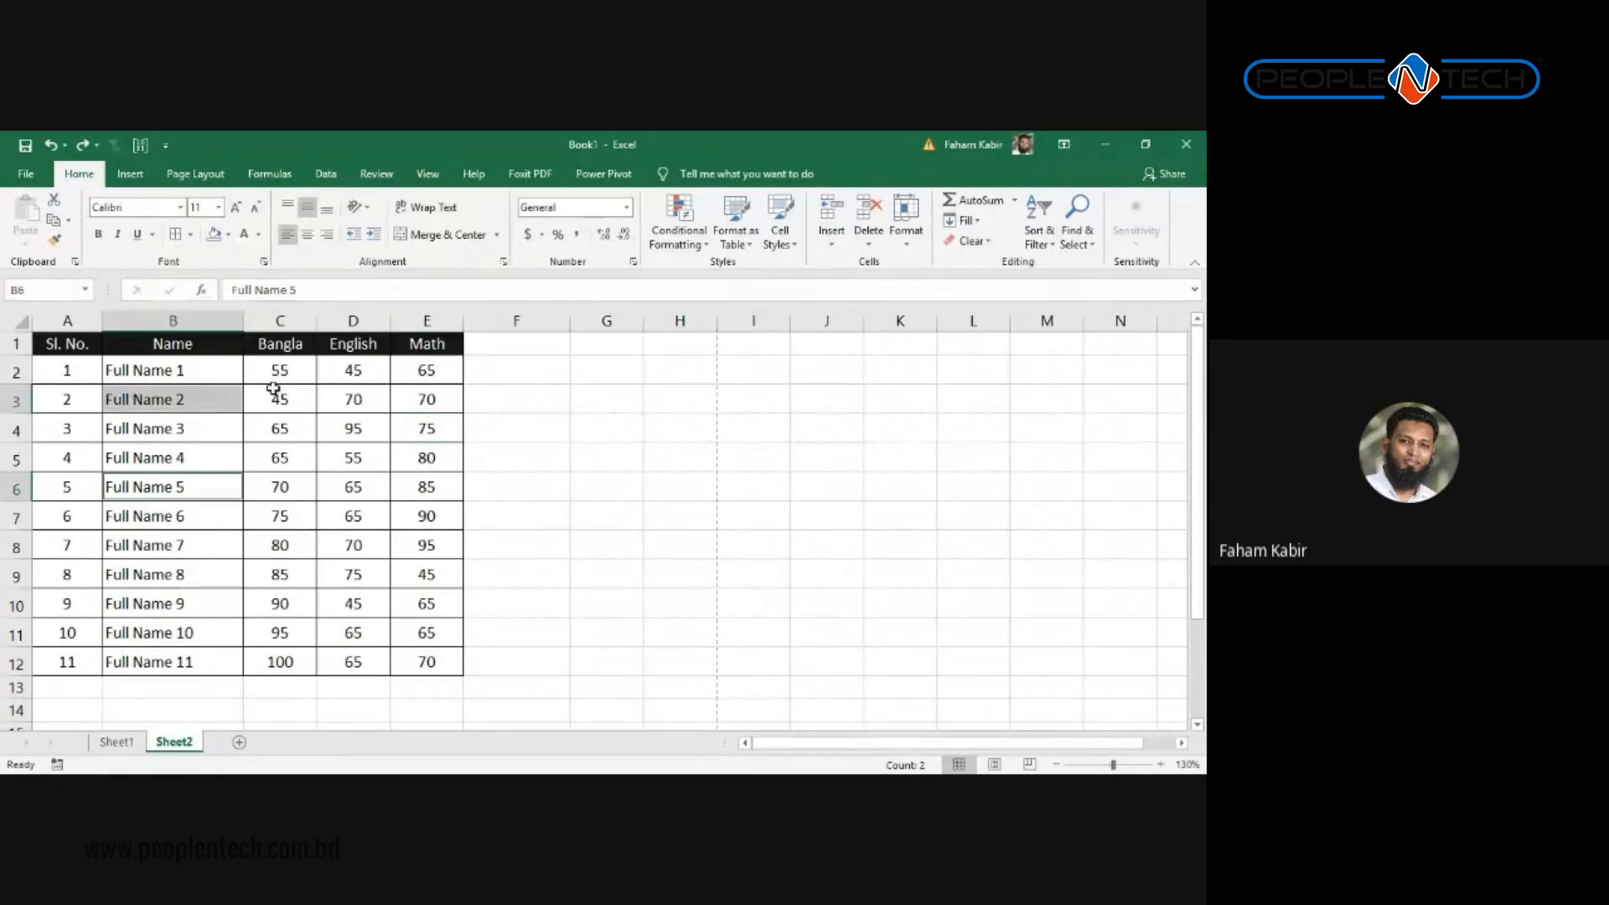
left_click(635, 397)
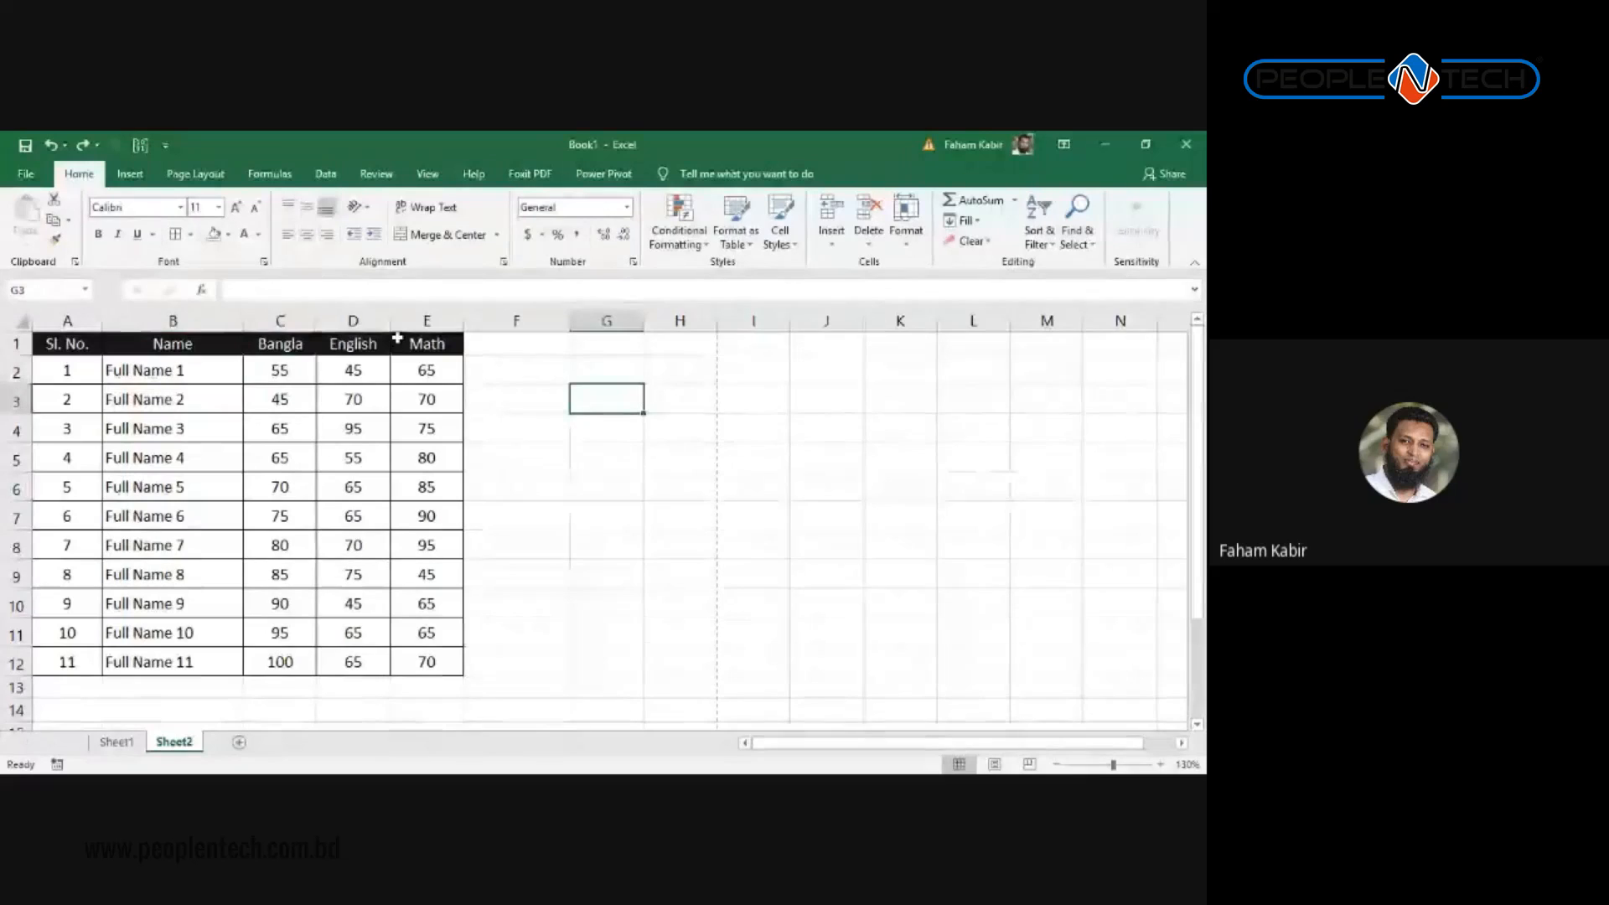
left_click(296, 323)
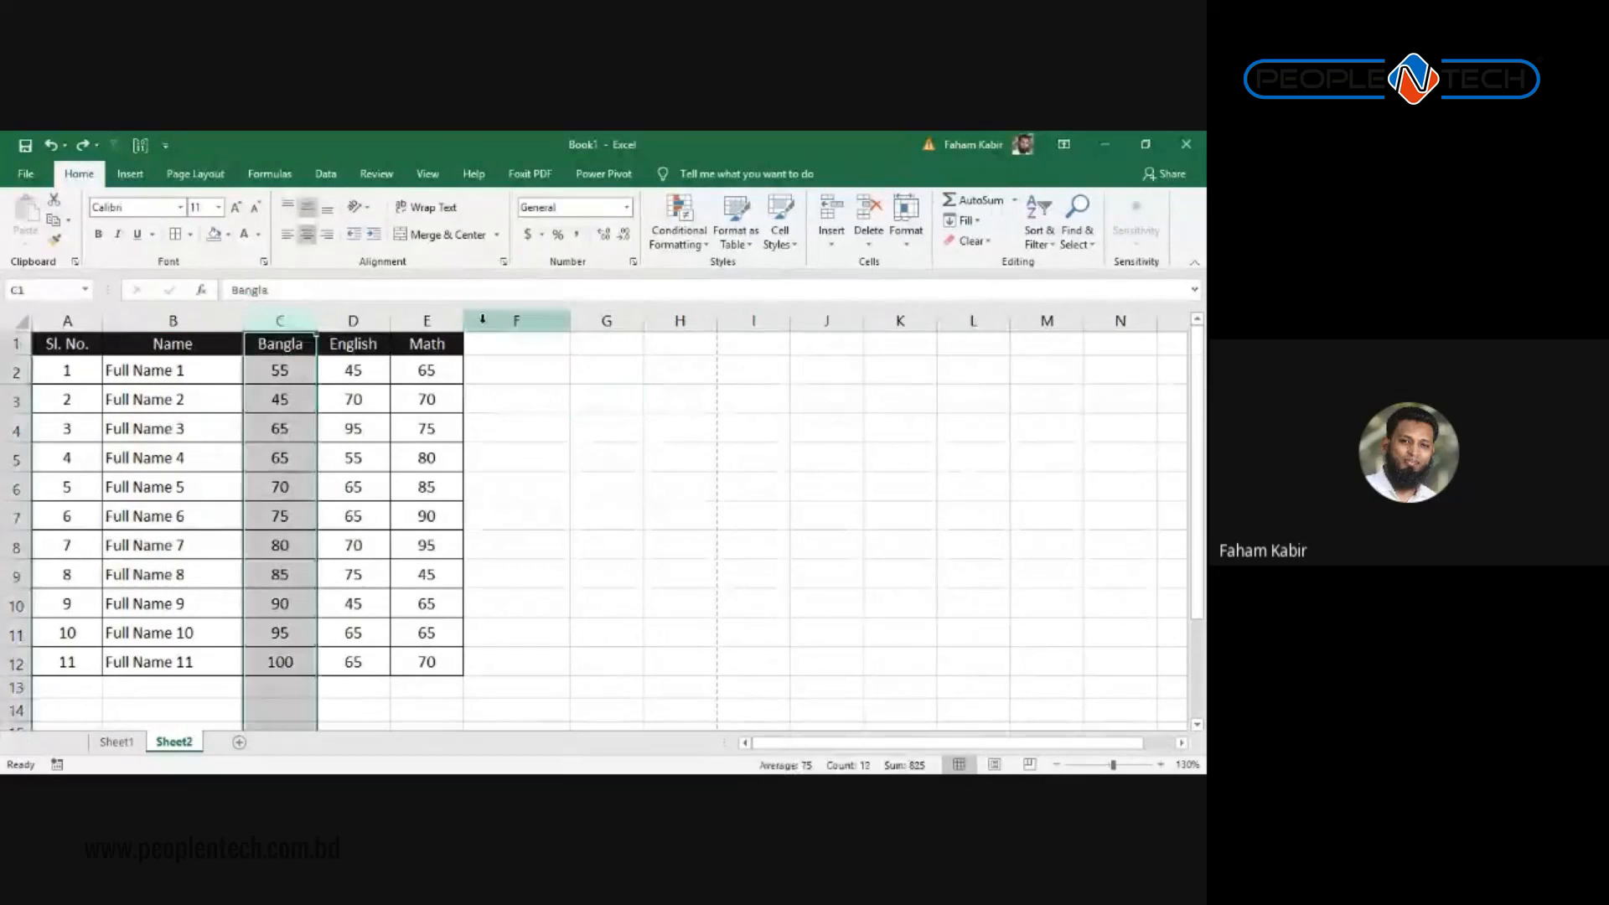
left_click(434, 321, "ctrl")
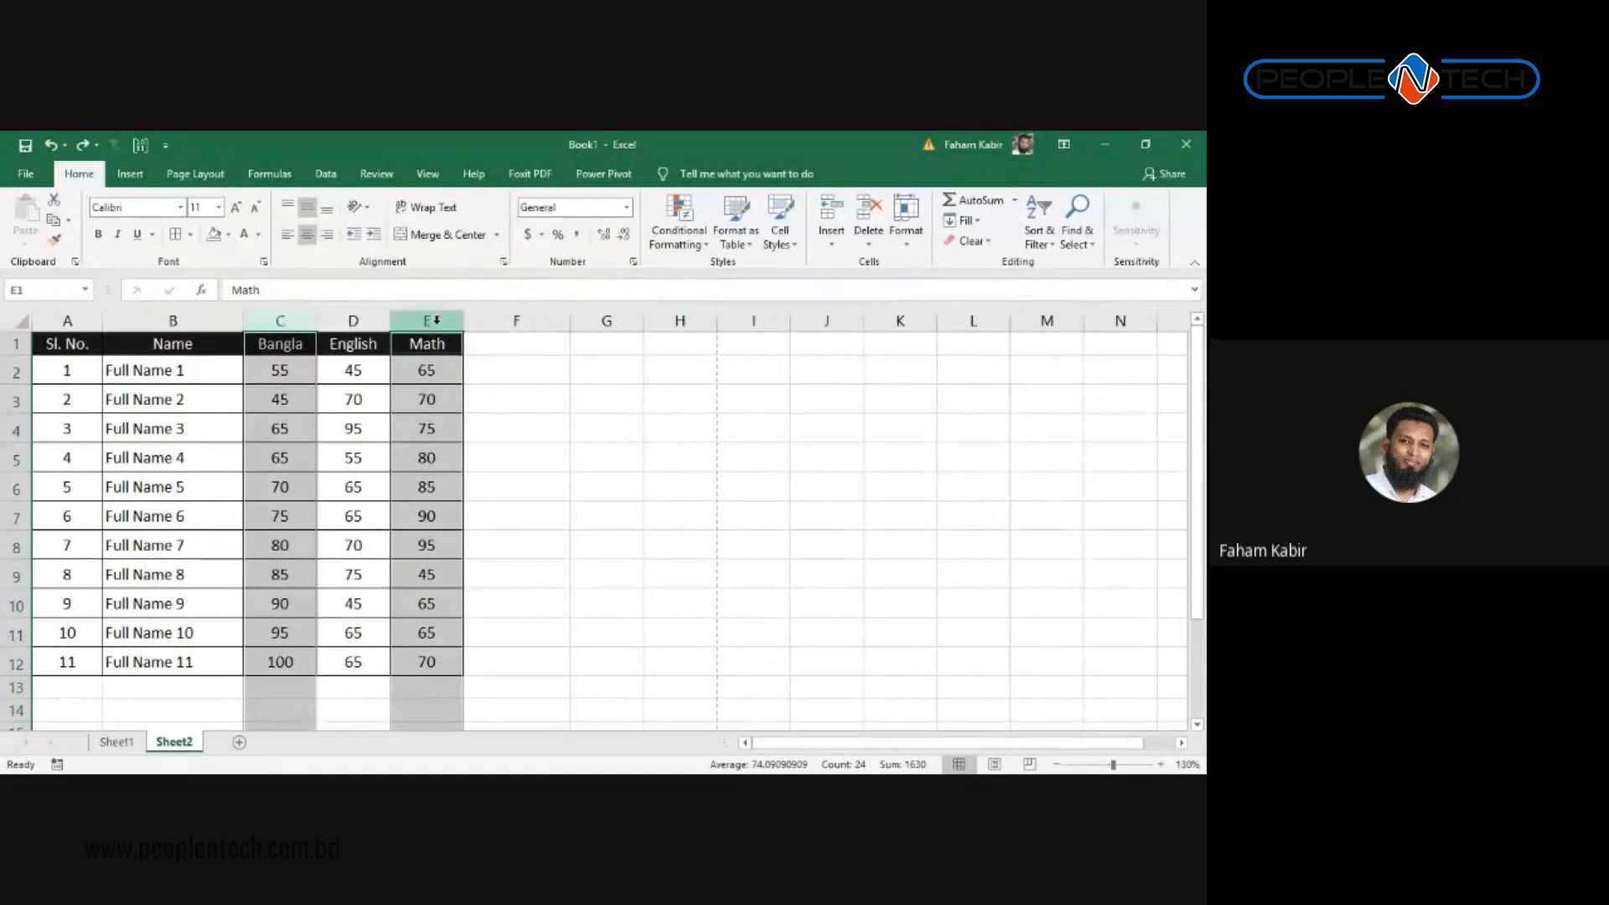
left_click(423, 402)
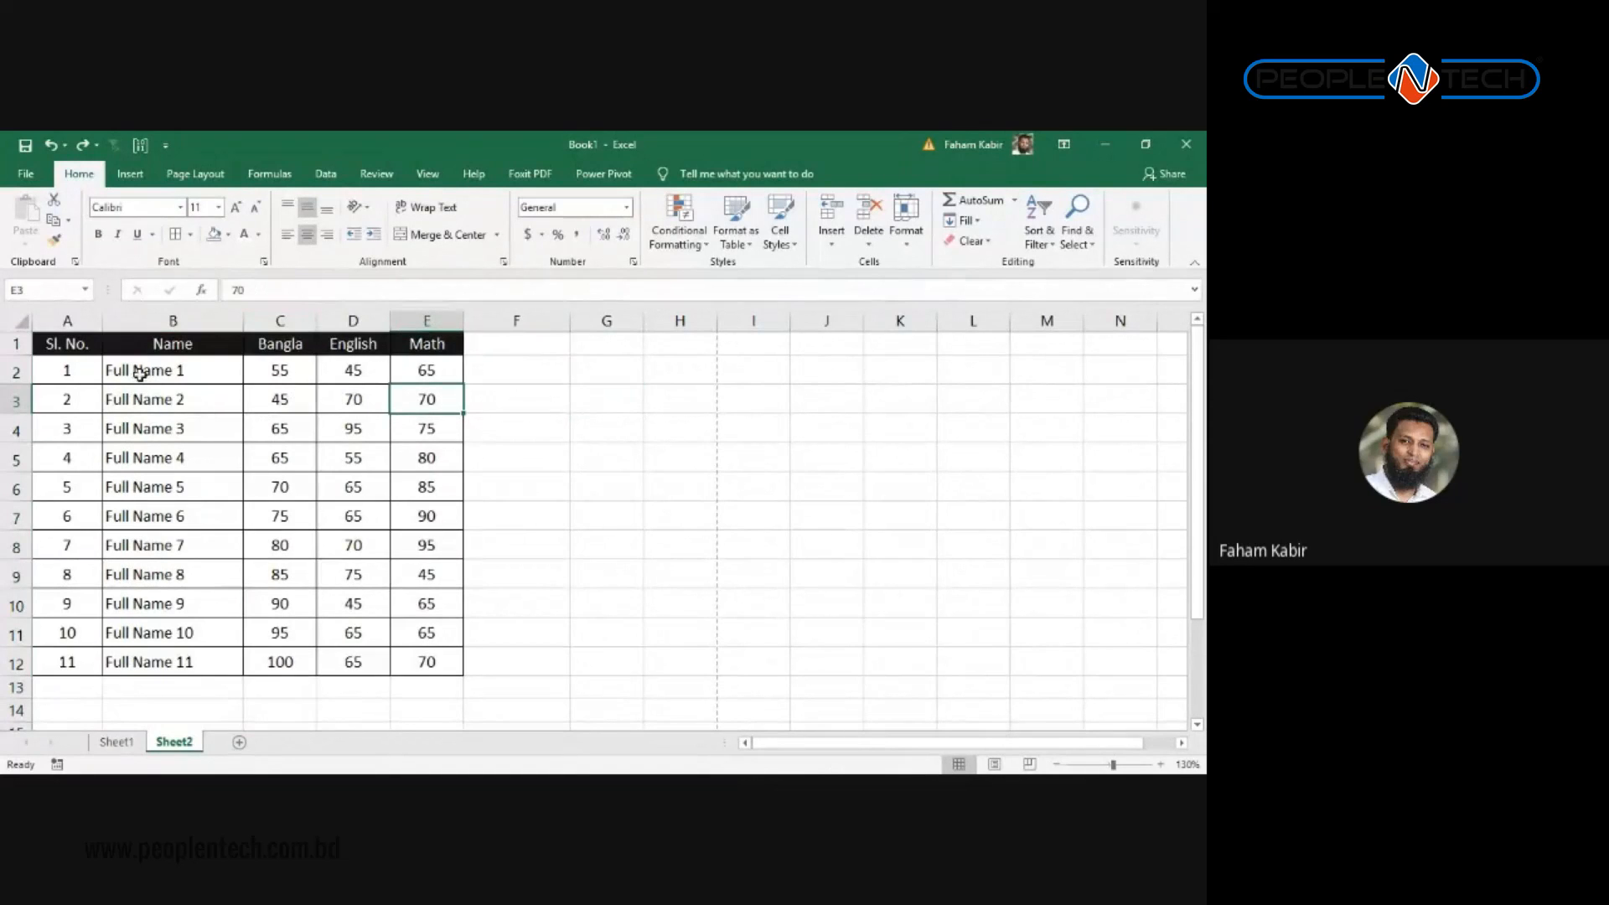
left_click_drag(134, 370, 134, 427)
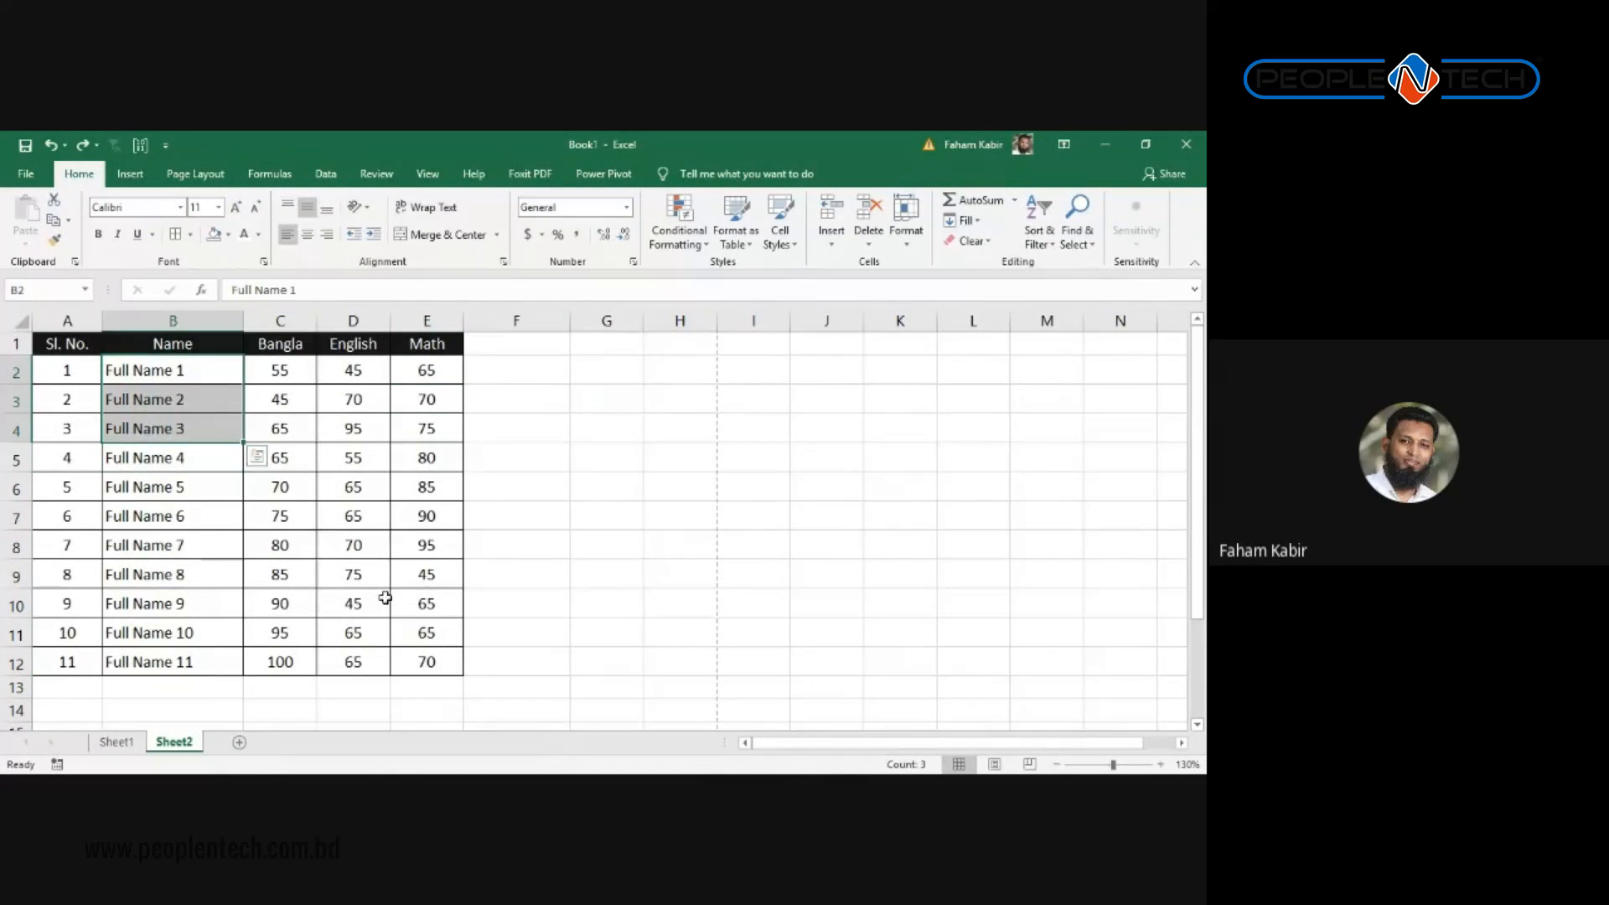
left_click_drag(432, 367, 432, 428, "ctrl")
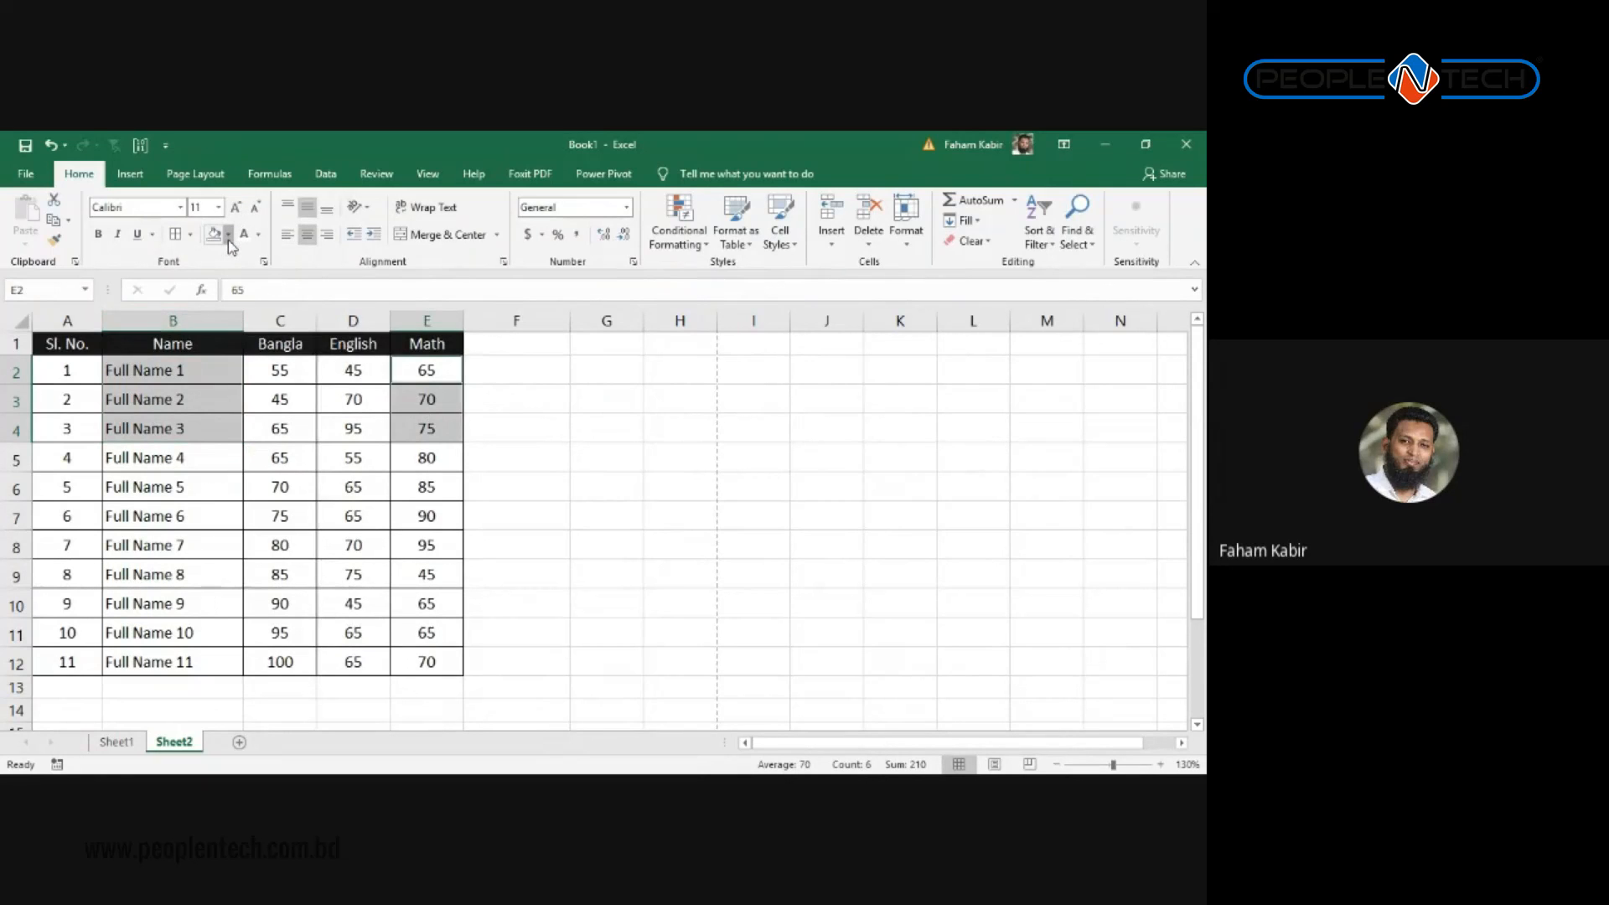
left_click(228, 239)
type("`")
key("Escape")
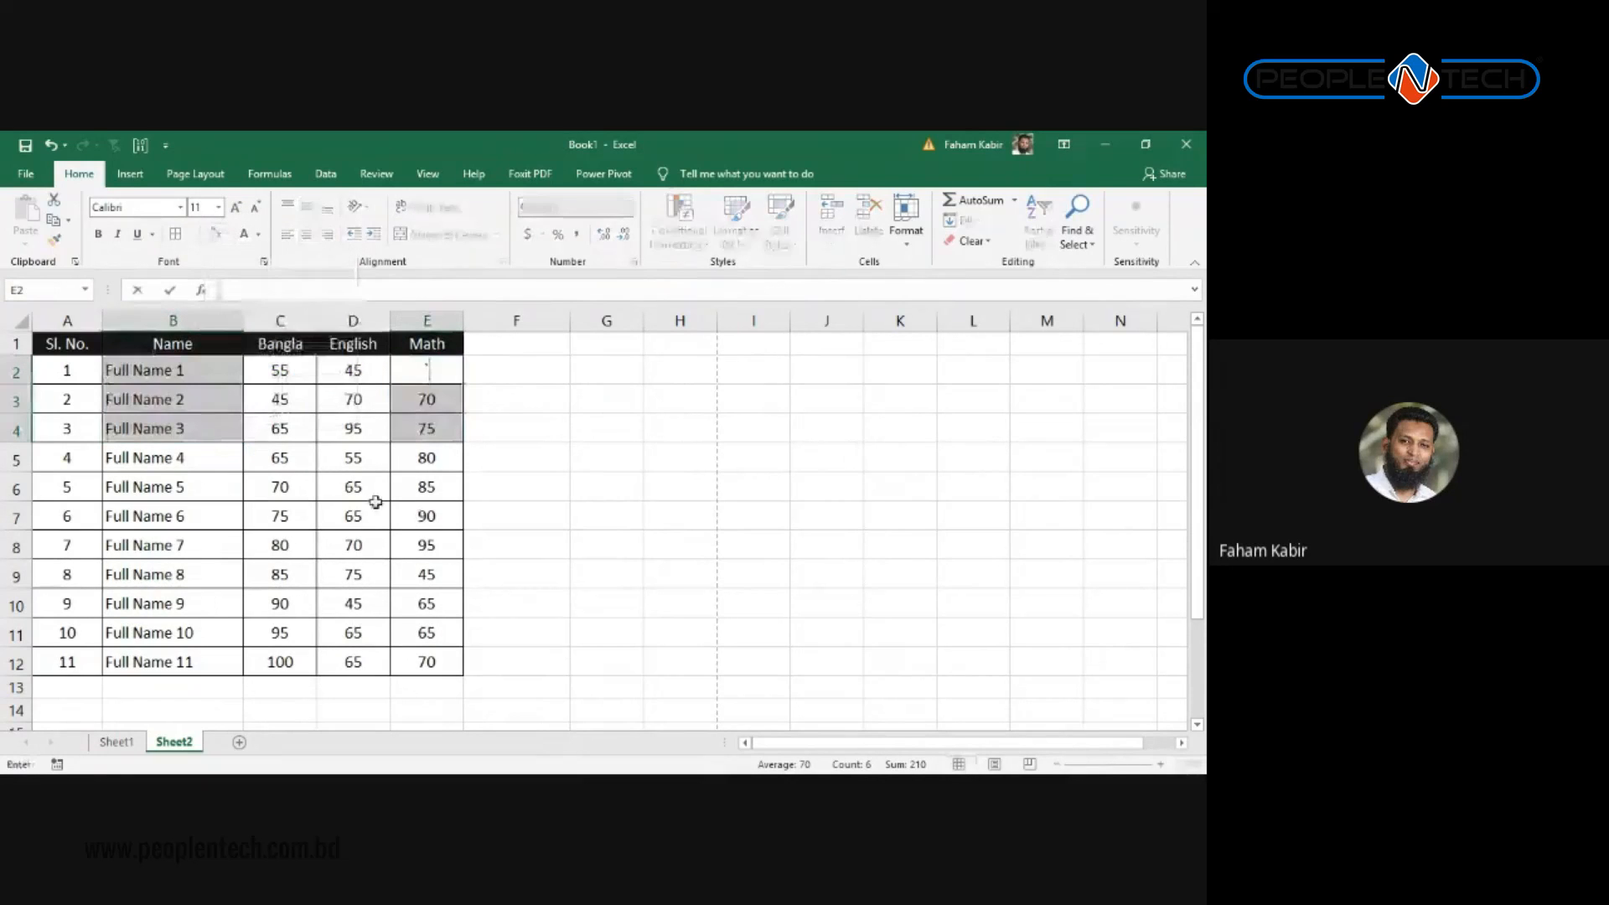
key("Down")
key("Down")
key("Down")
key("Down")
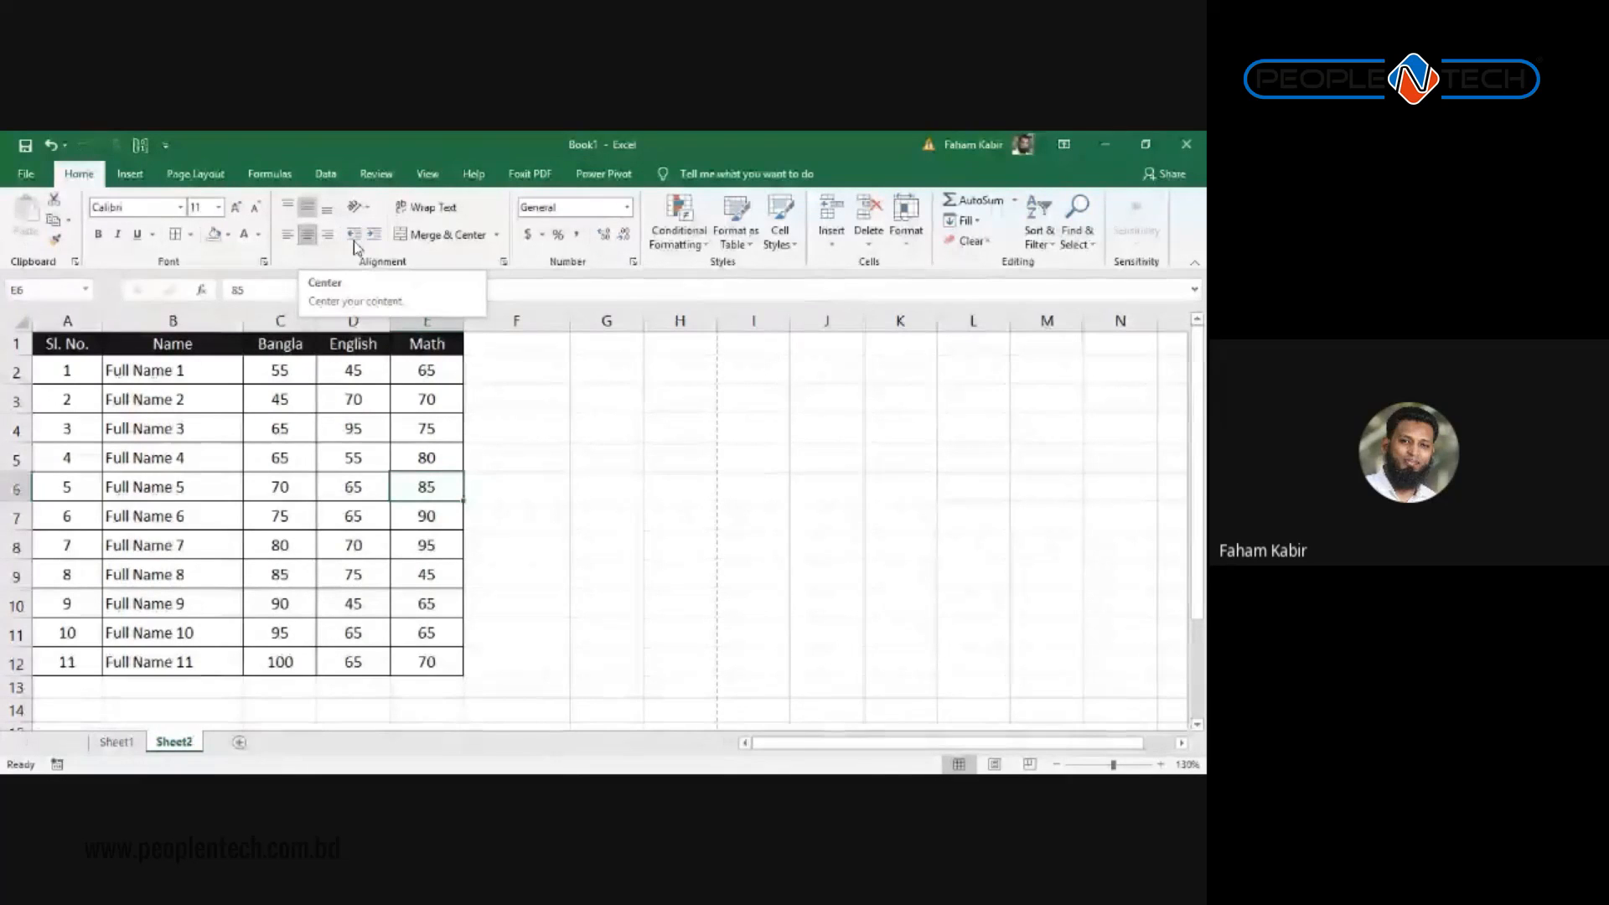
key("Right")
key("Right")
key("Right")
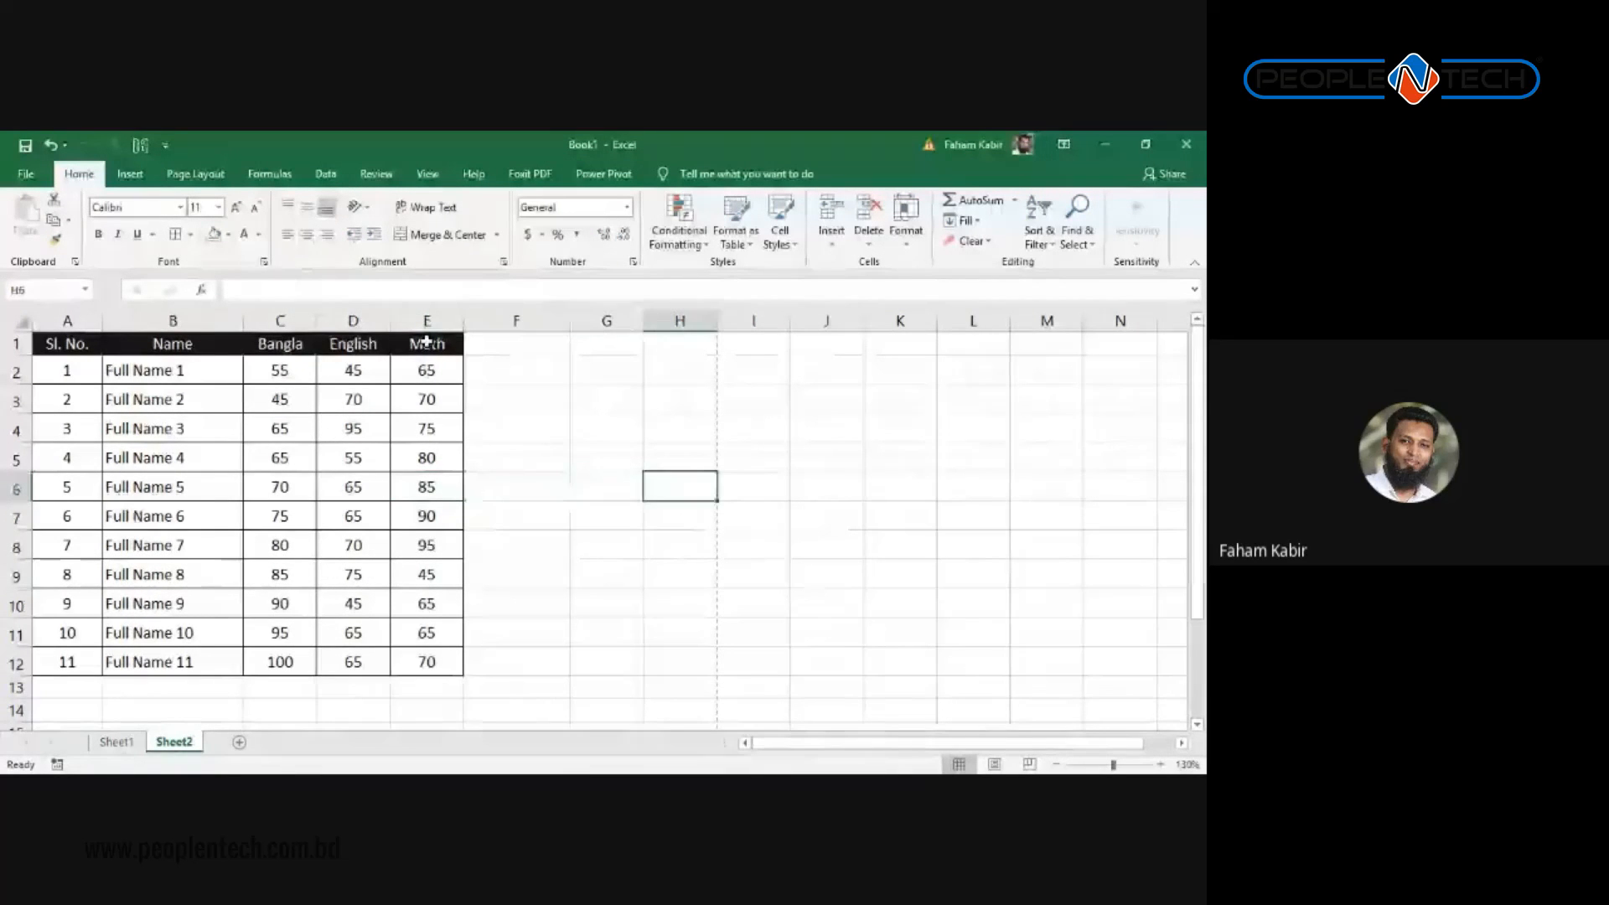
left_click(474, 390)
left_click_drag(240, 366, 444, 662)
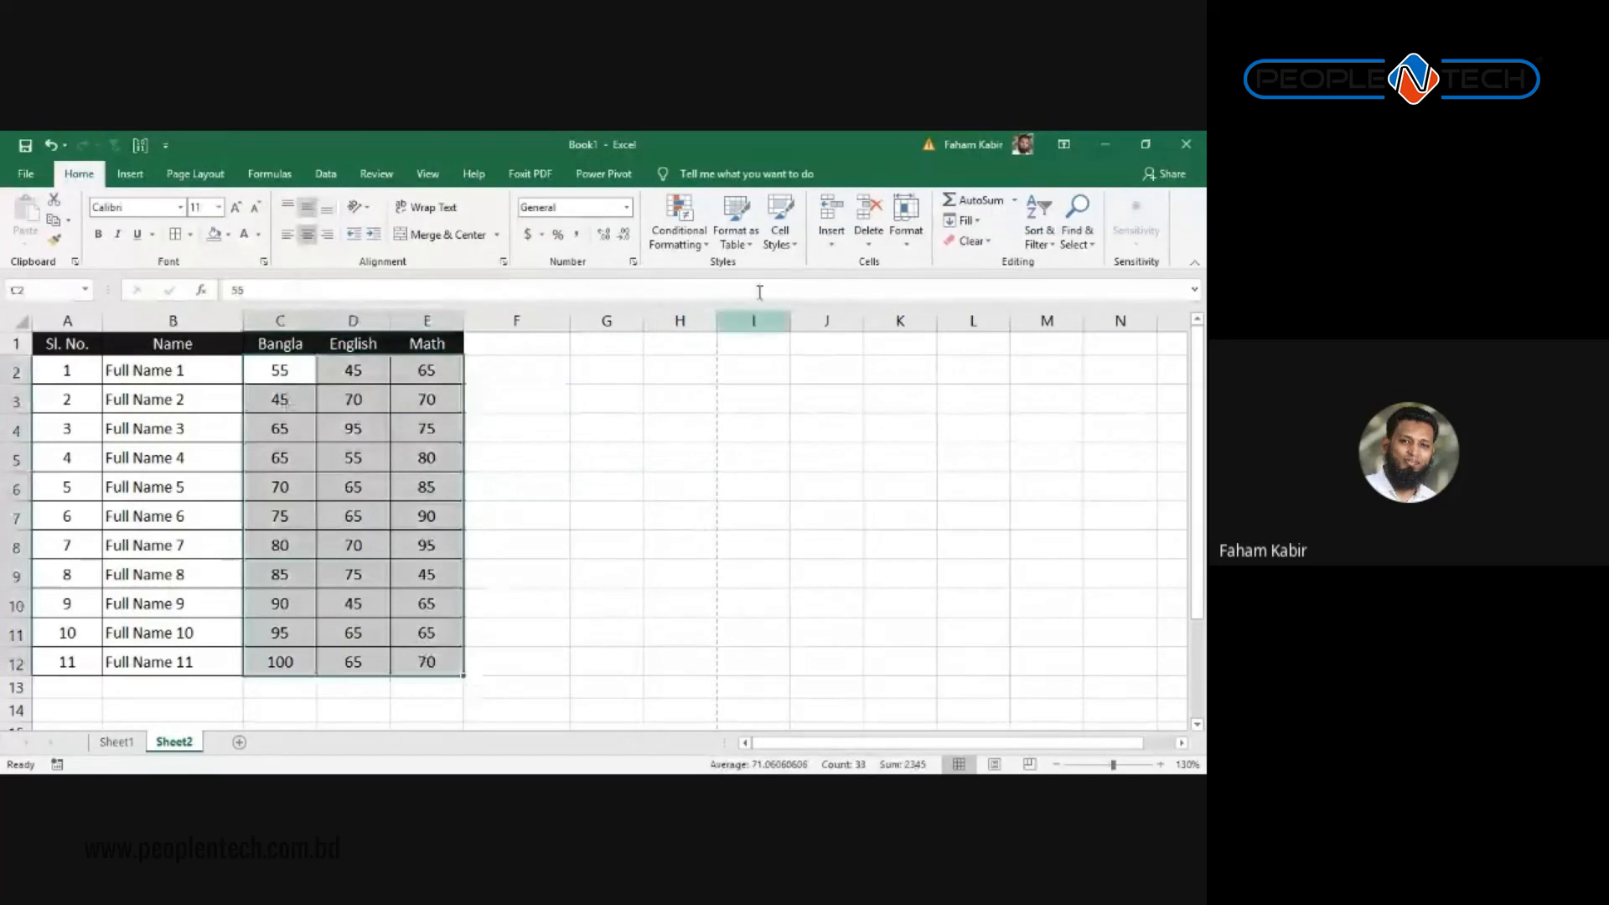
left_click(704, 231)
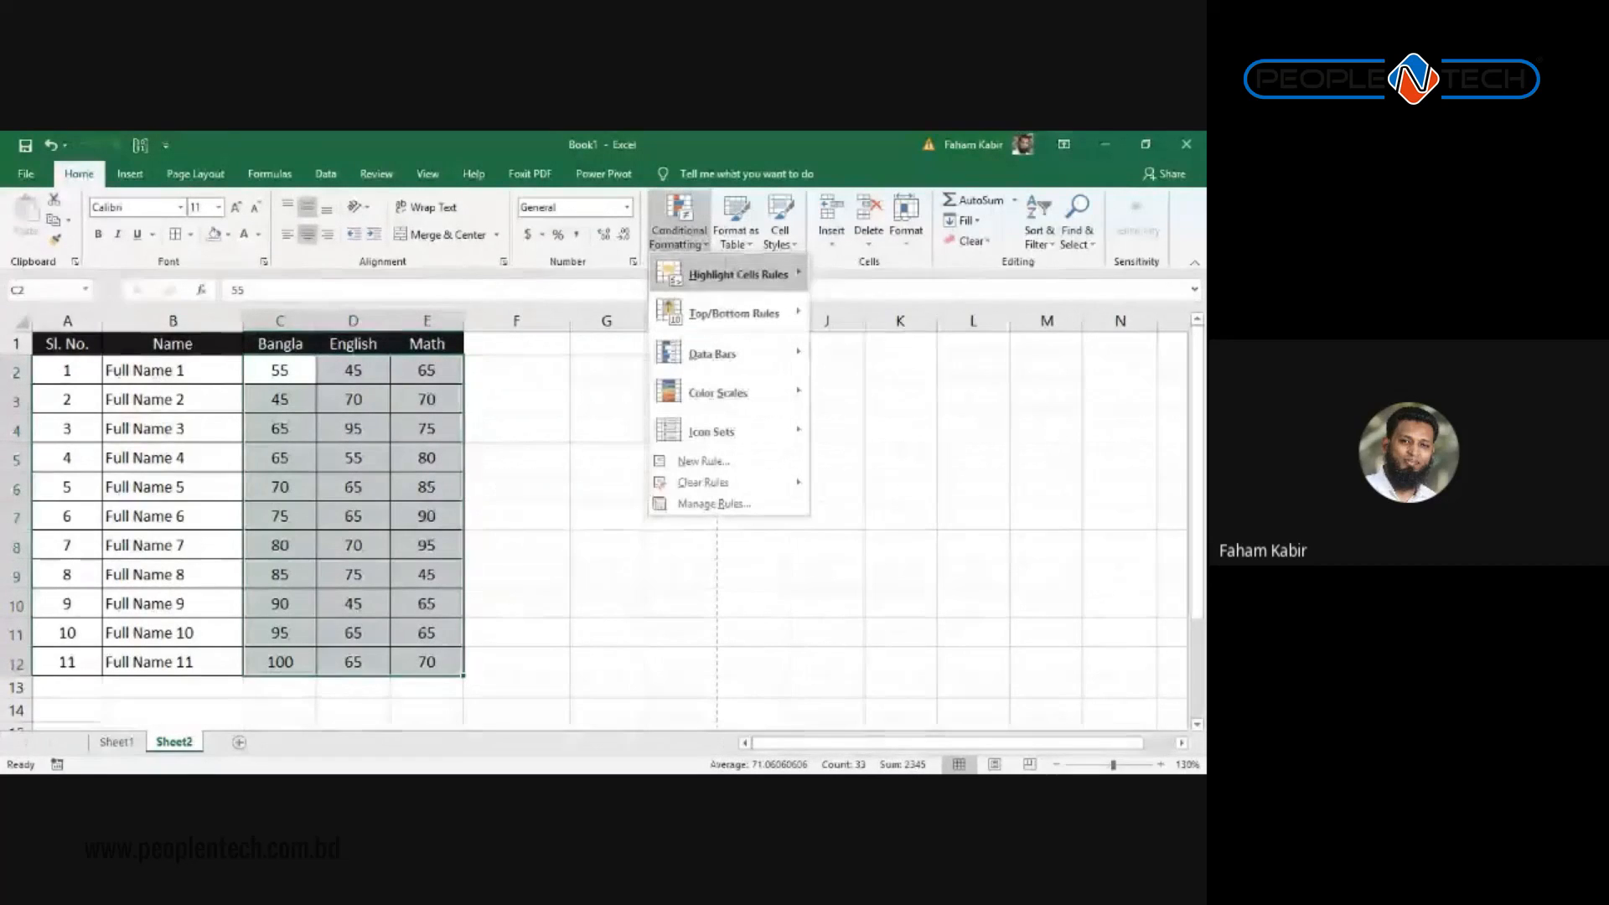
mouse_move(737, 274)
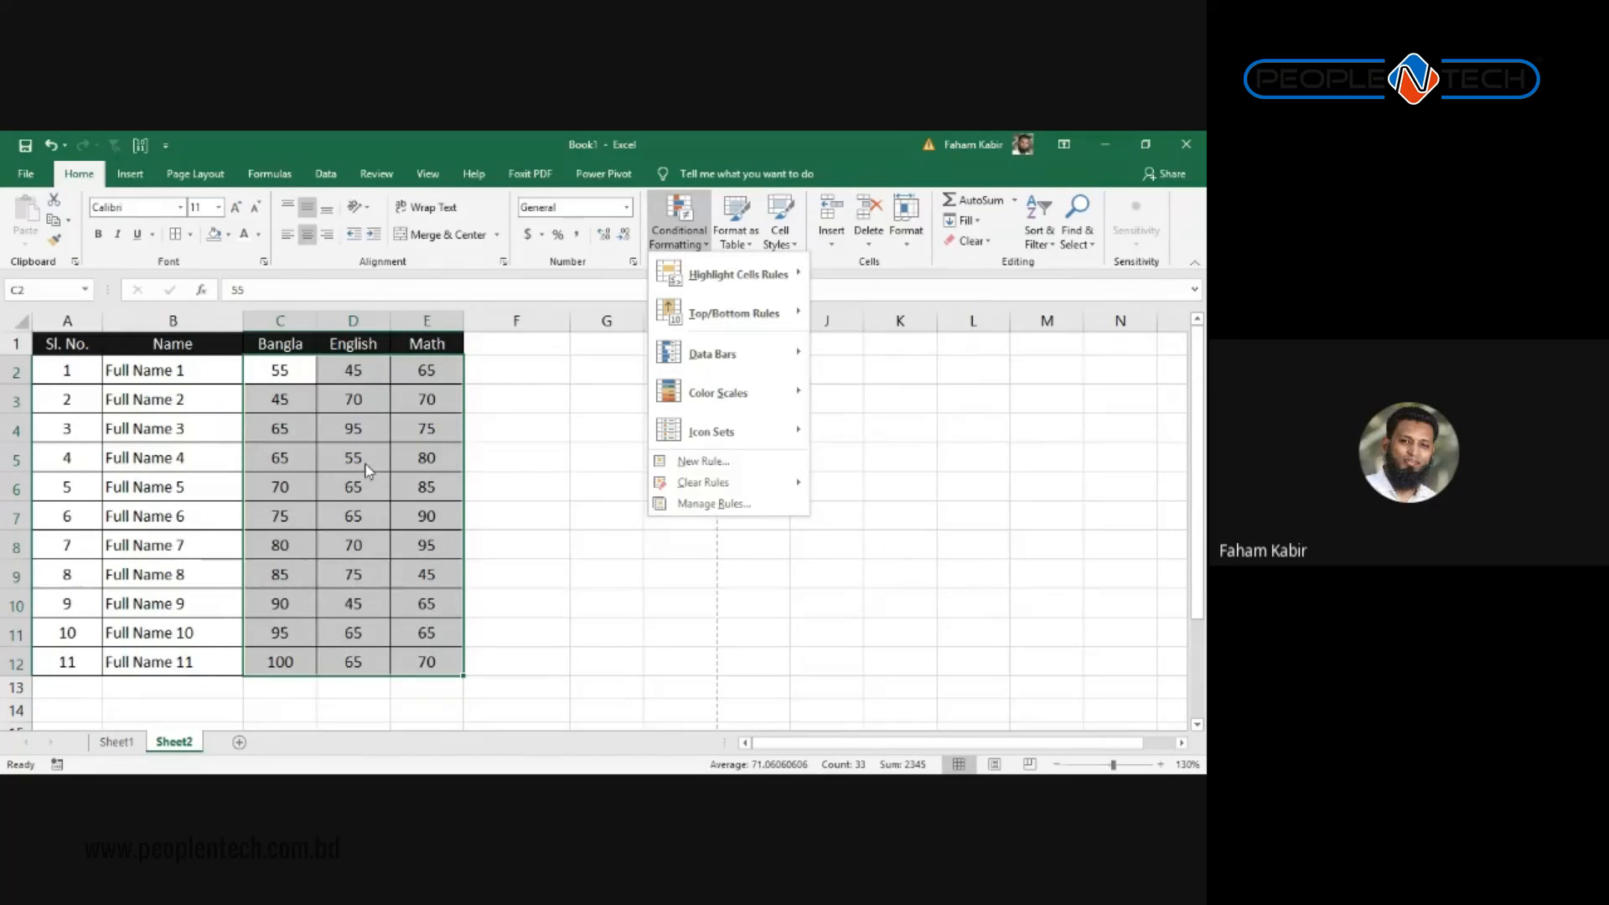
left_click(596, 411)
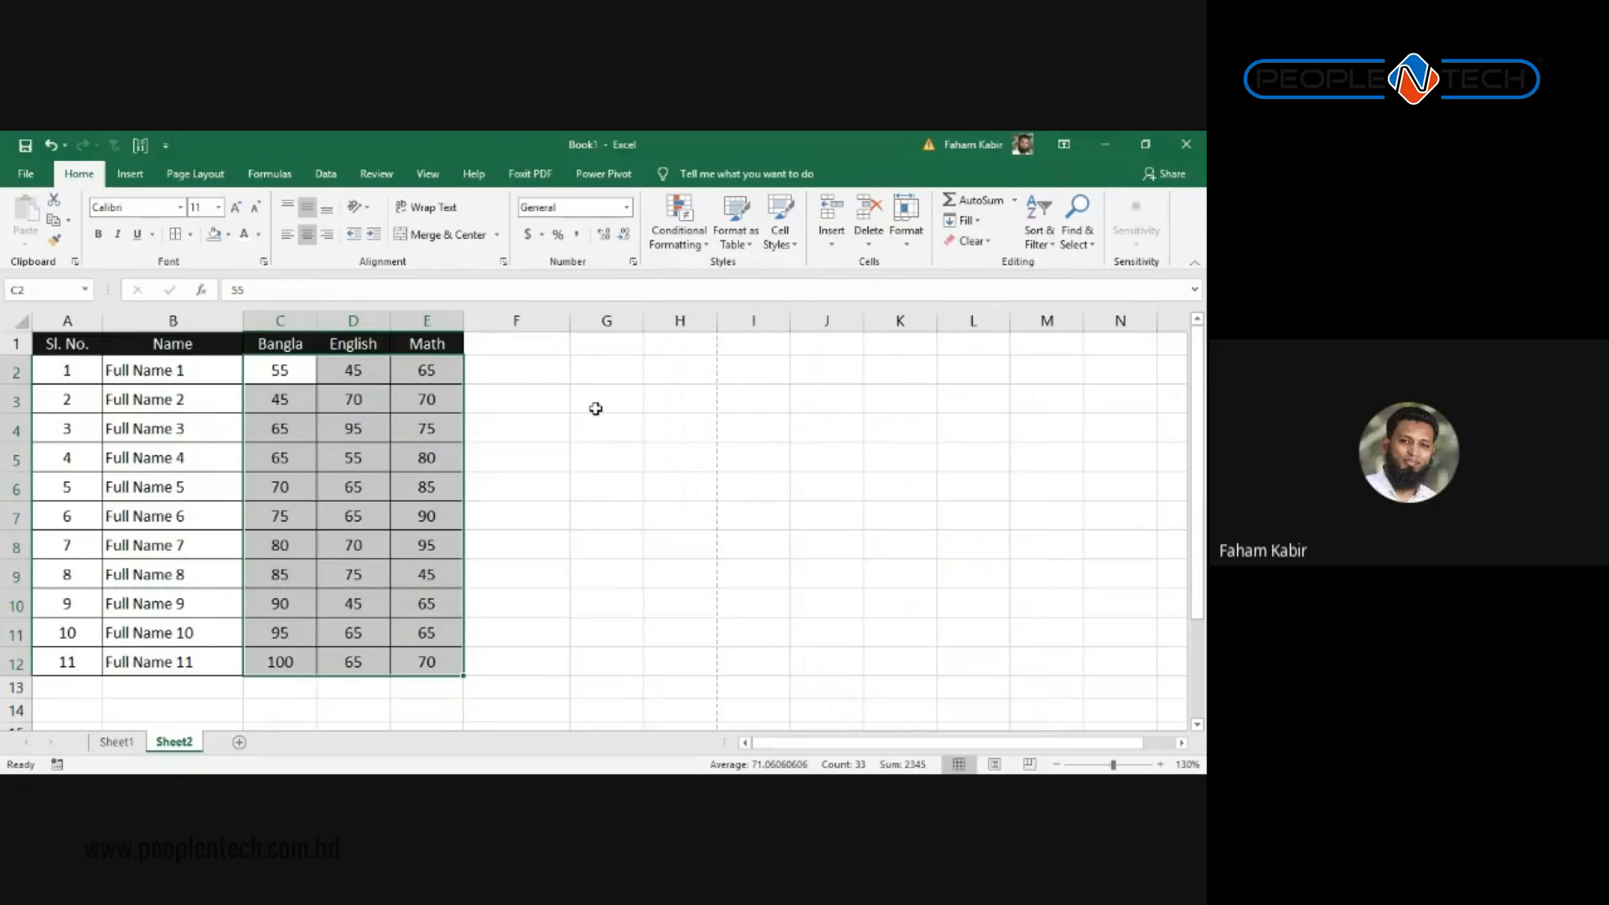
Step: Type a person's full name in G3, the surname below it, and 'ham' in G6
left_click(596, 408)
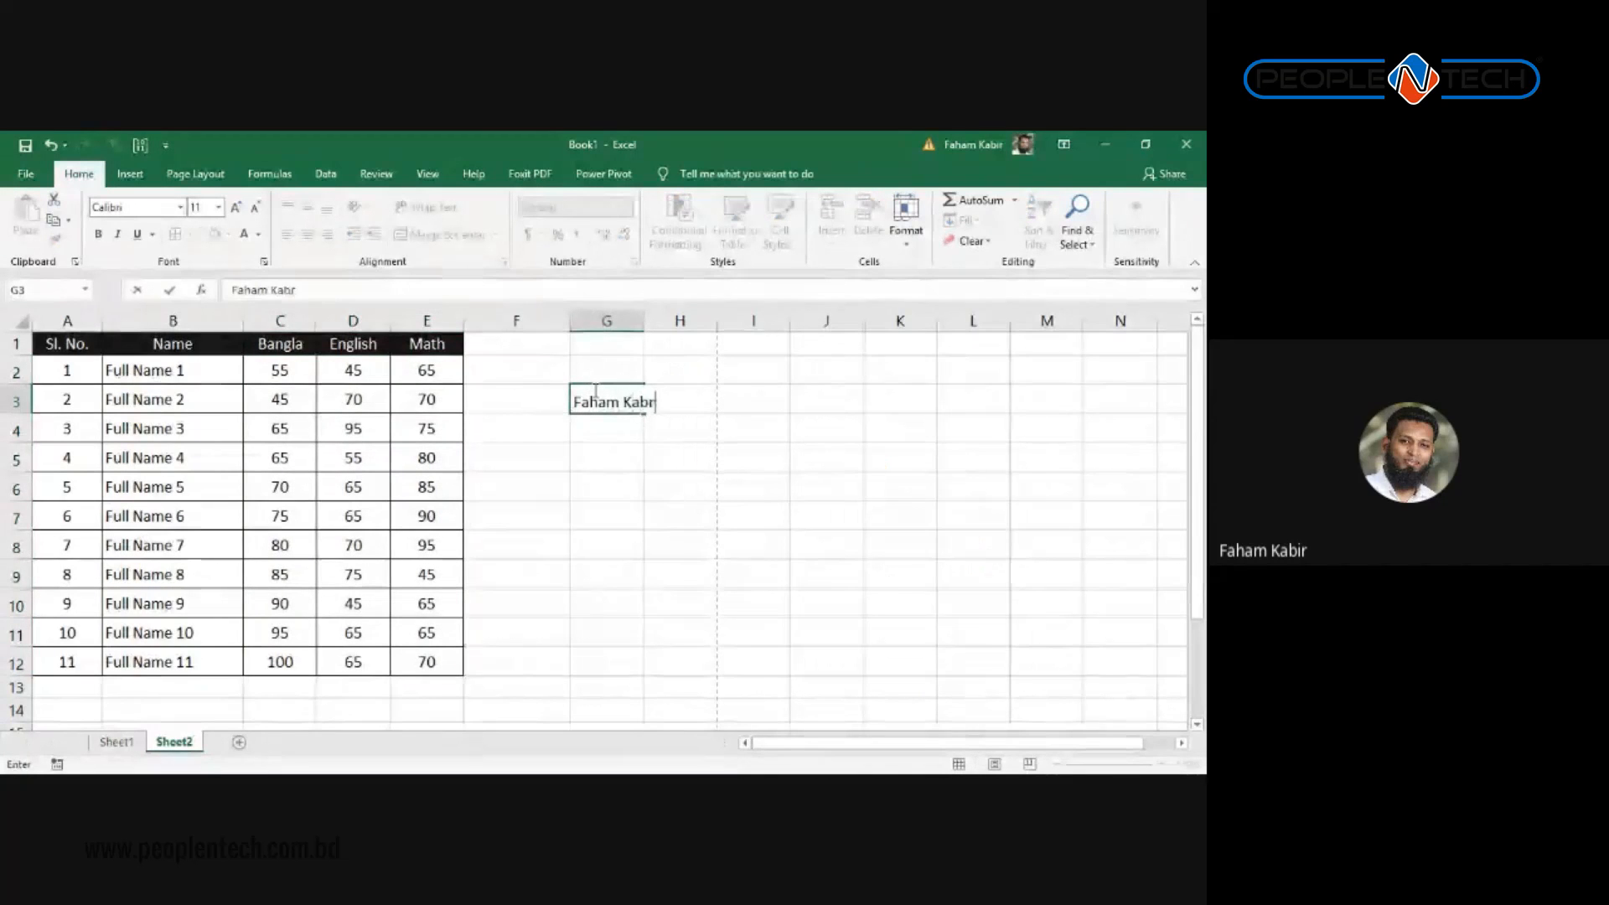
key("Return")
key("Return")
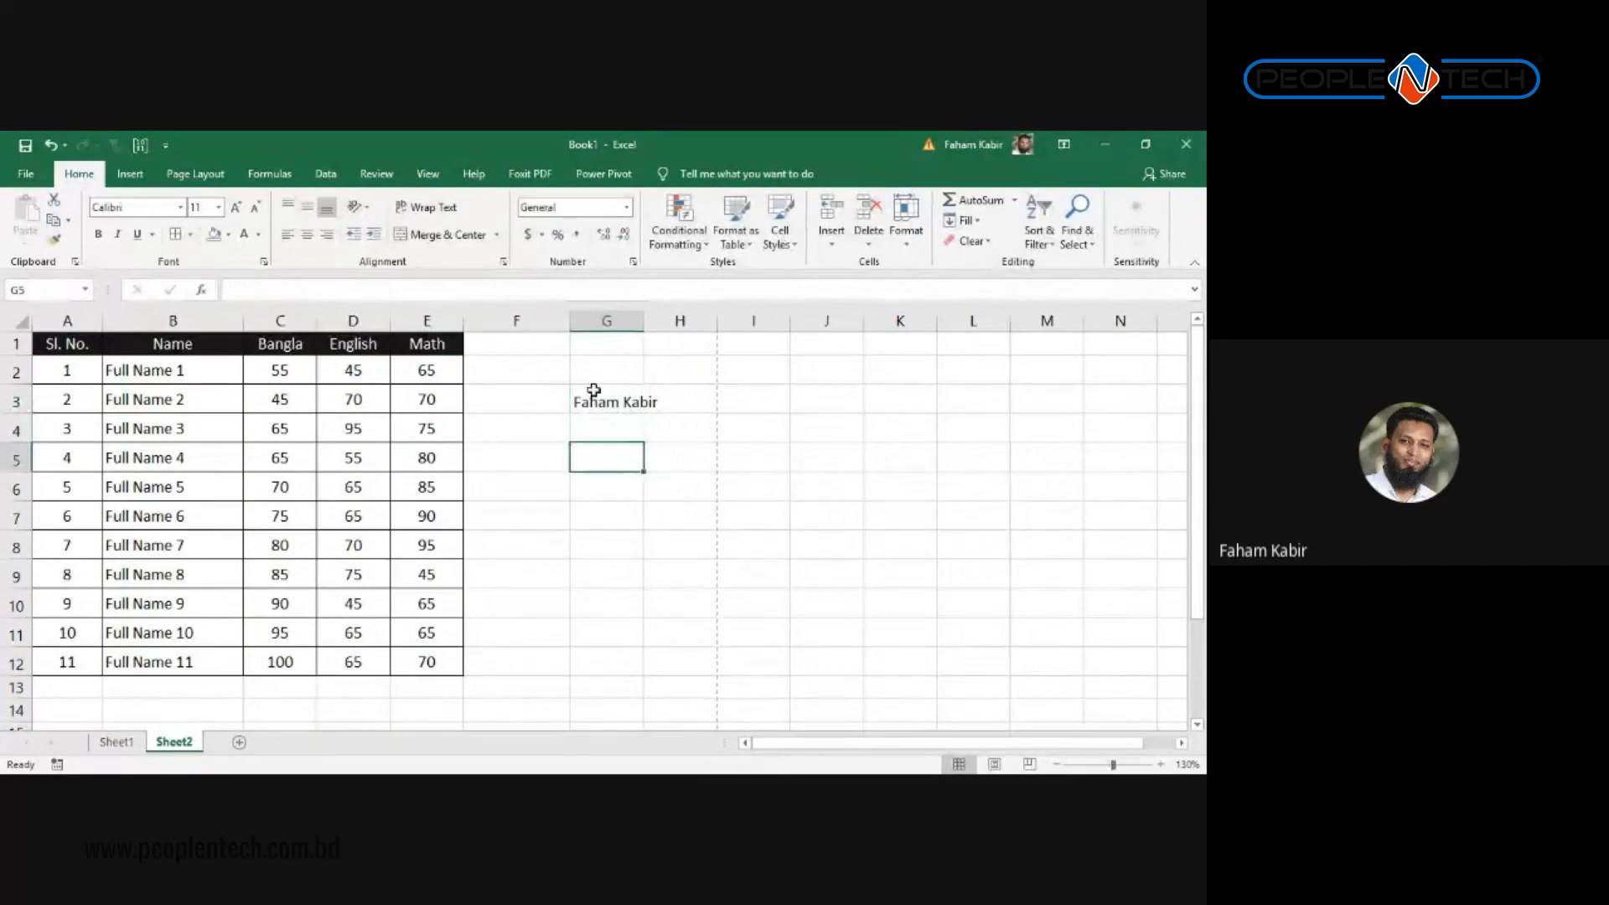
type("Kabir")
key("Return")
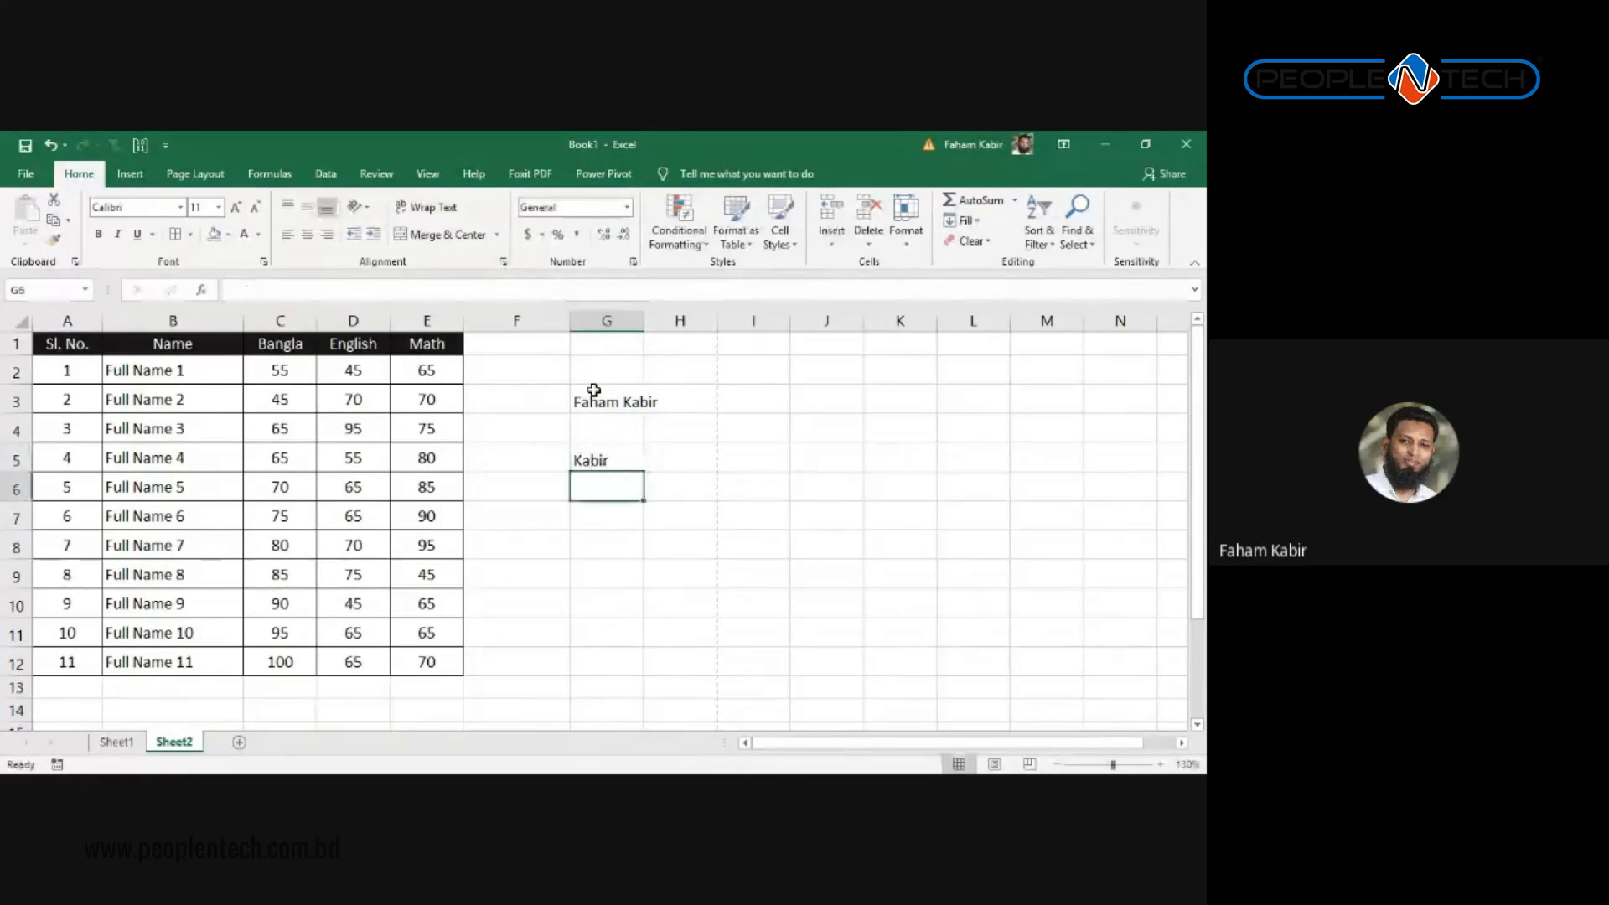
left_click(593, 391)
left_click(596, 475)
type("ham")
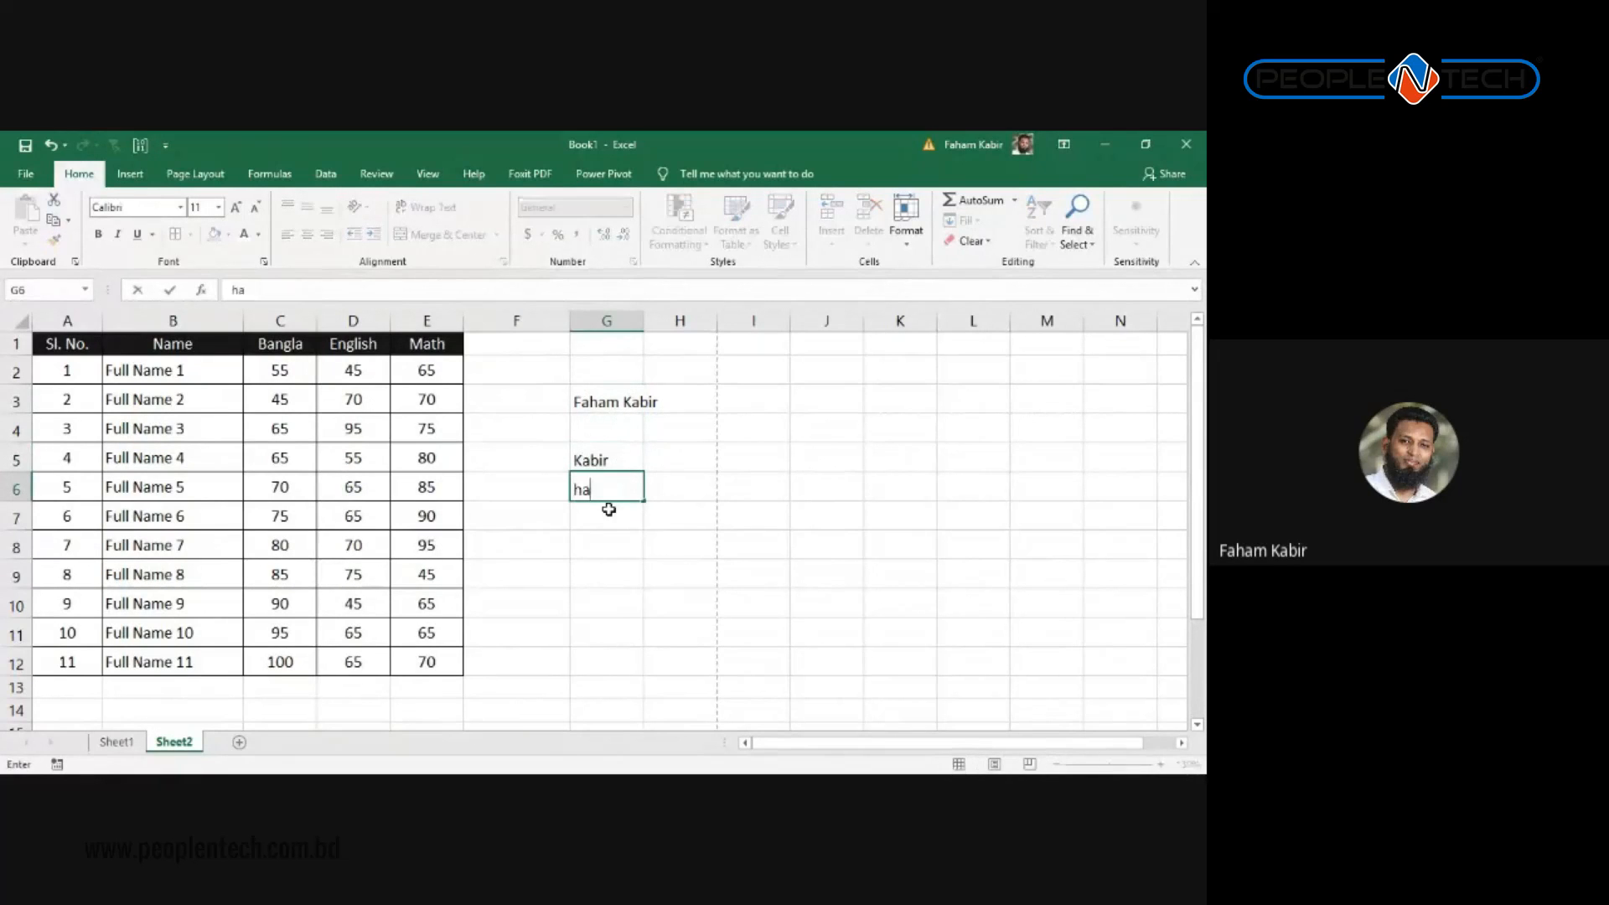
key("Return")
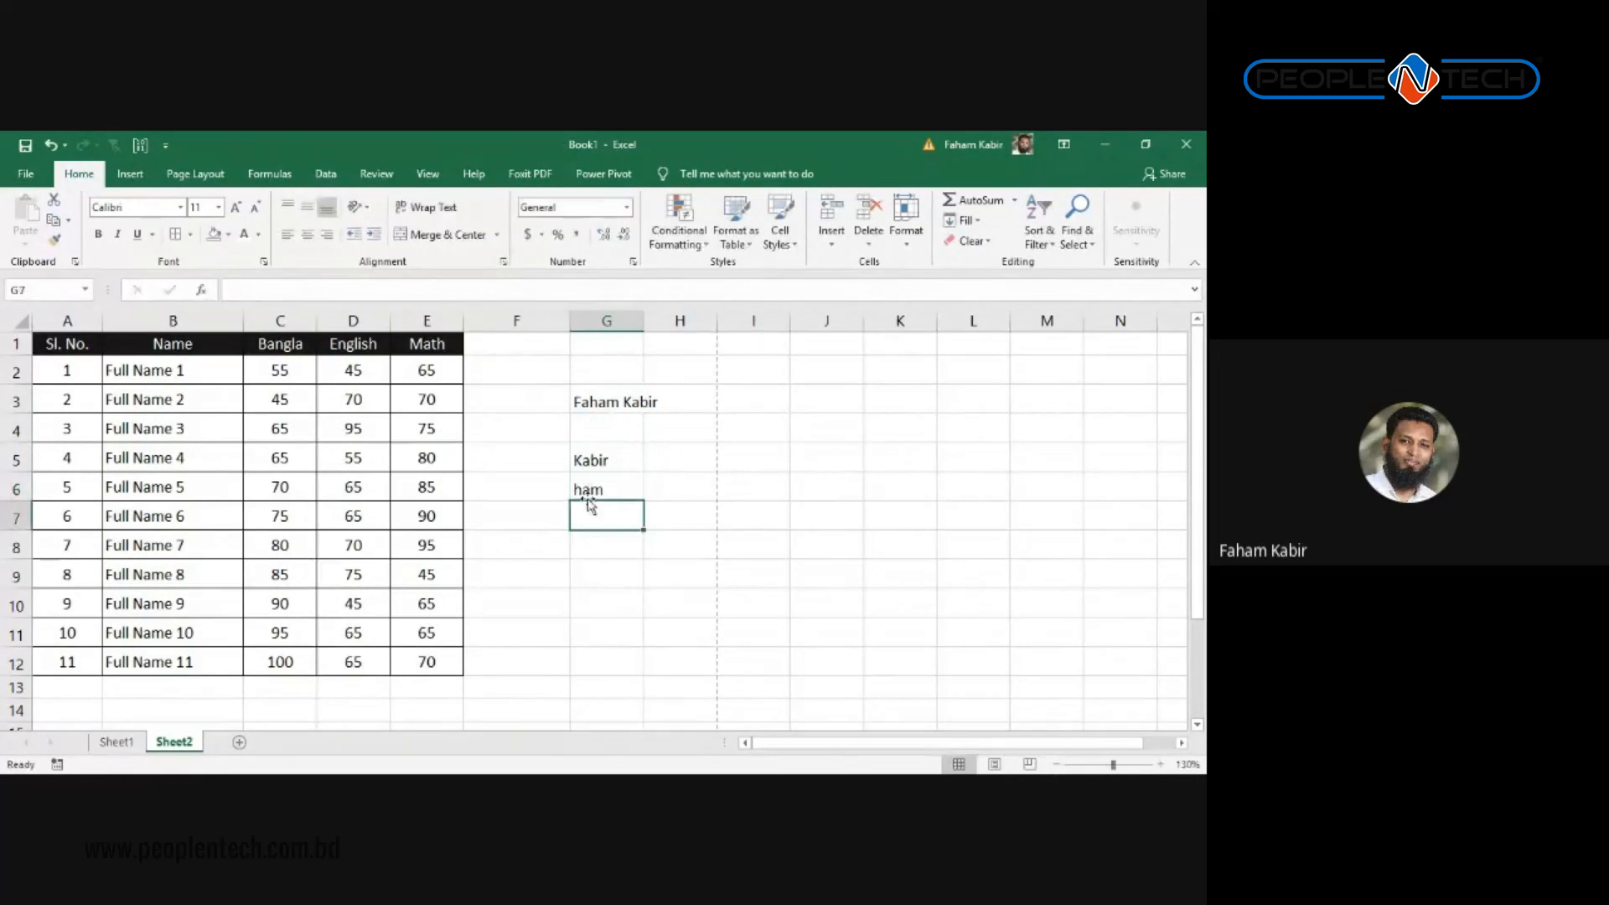
Step: Move the full name from G3 down to G4 and select the practice entries G2:G7
double_click(591, 403)
left_click_drag(592, 404, 621, 481)
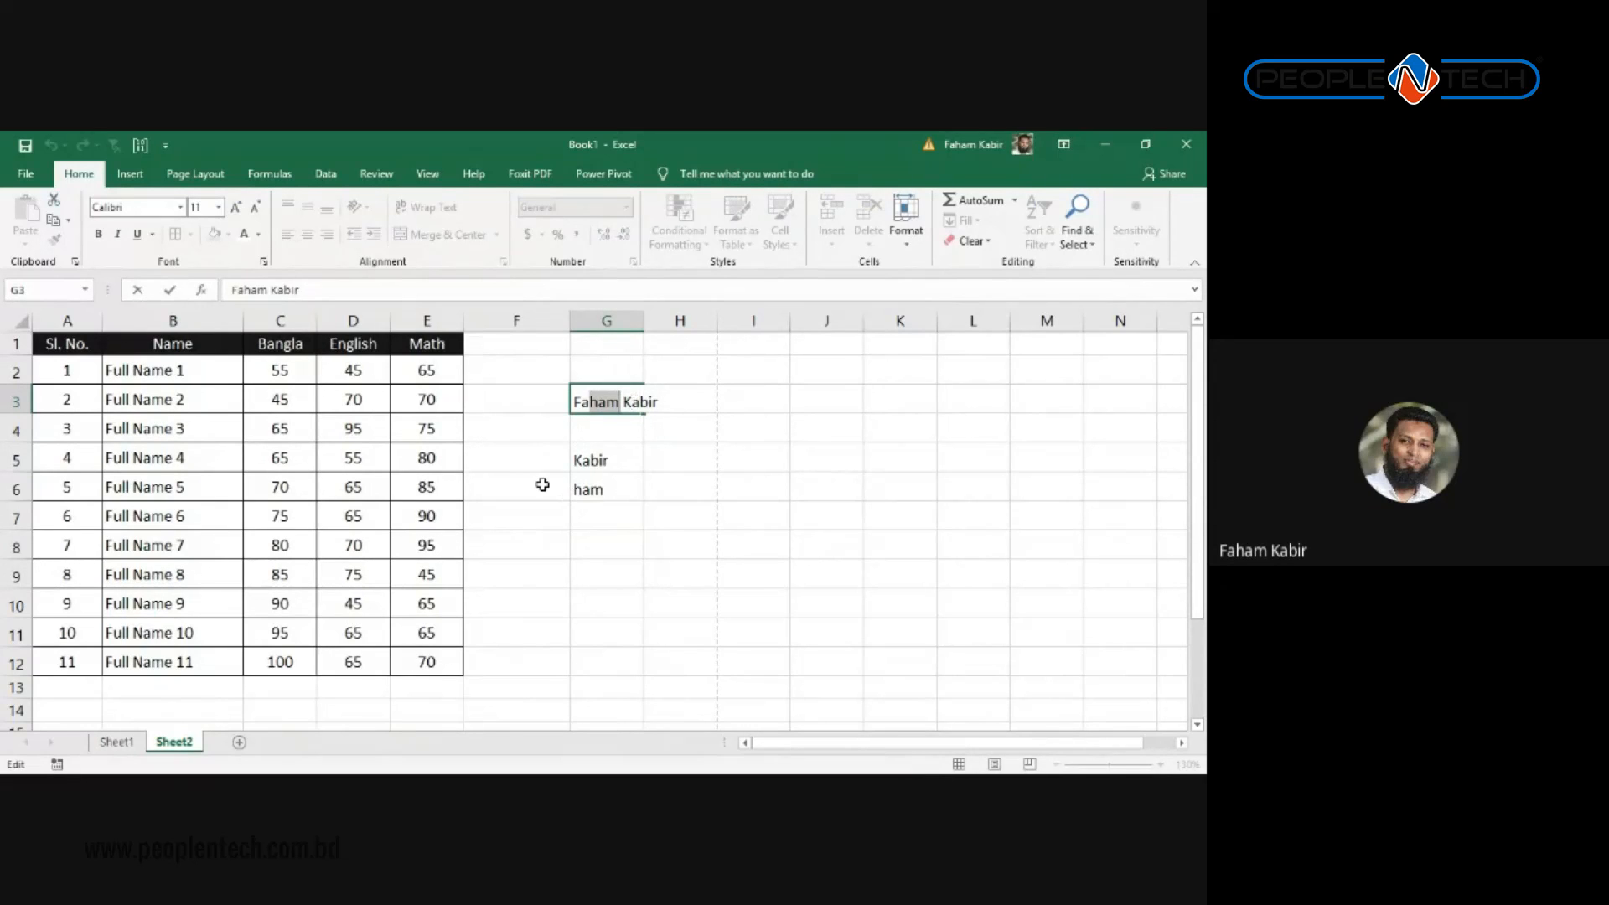
key("Escape")
left_click_drag(596, 383, 578, 431)
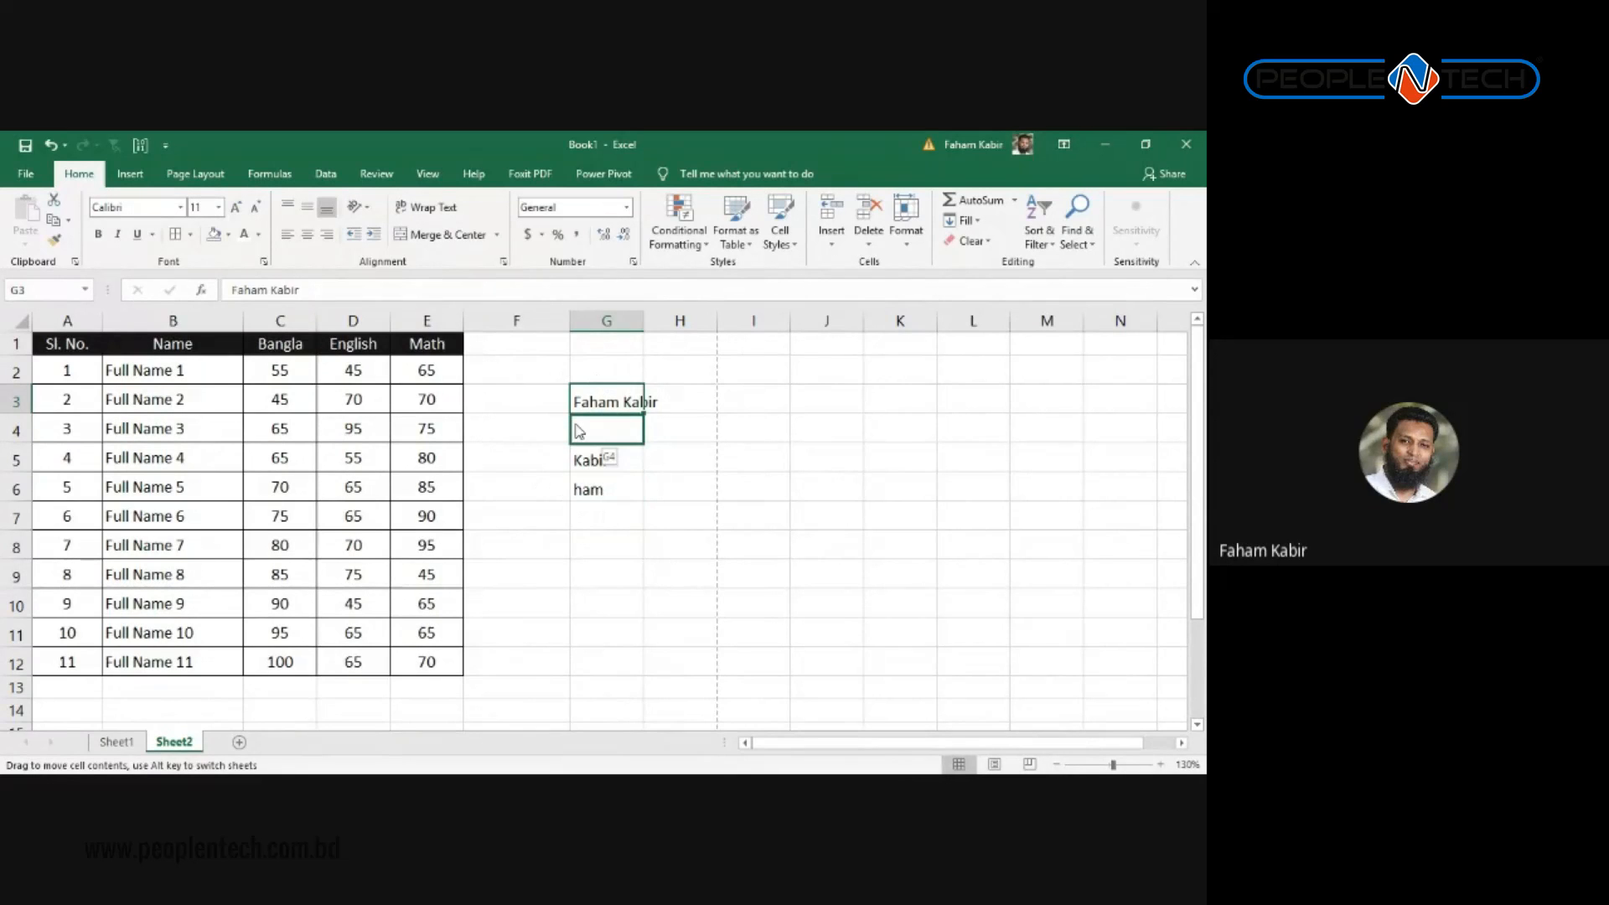
left_click_drag(578, 431, 578, 431)
left_click_drag(600, 513, 589, 379)
Step: Delete the leftover practice text from column G
key("Delete")
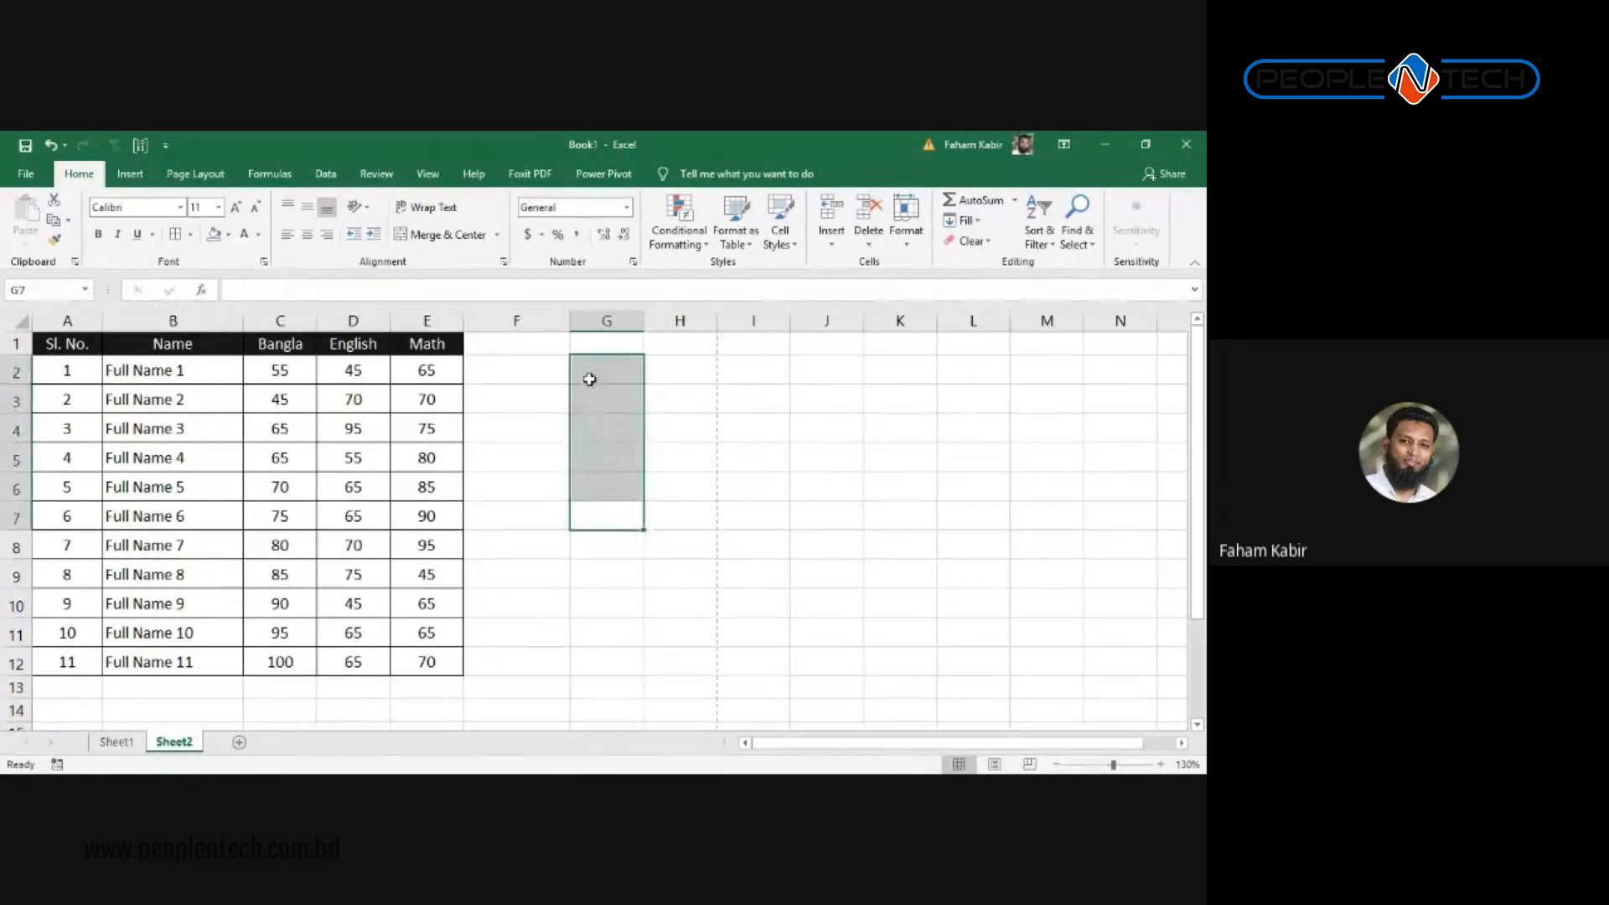
left_click(678, 226)
mouse_move(737, 274)
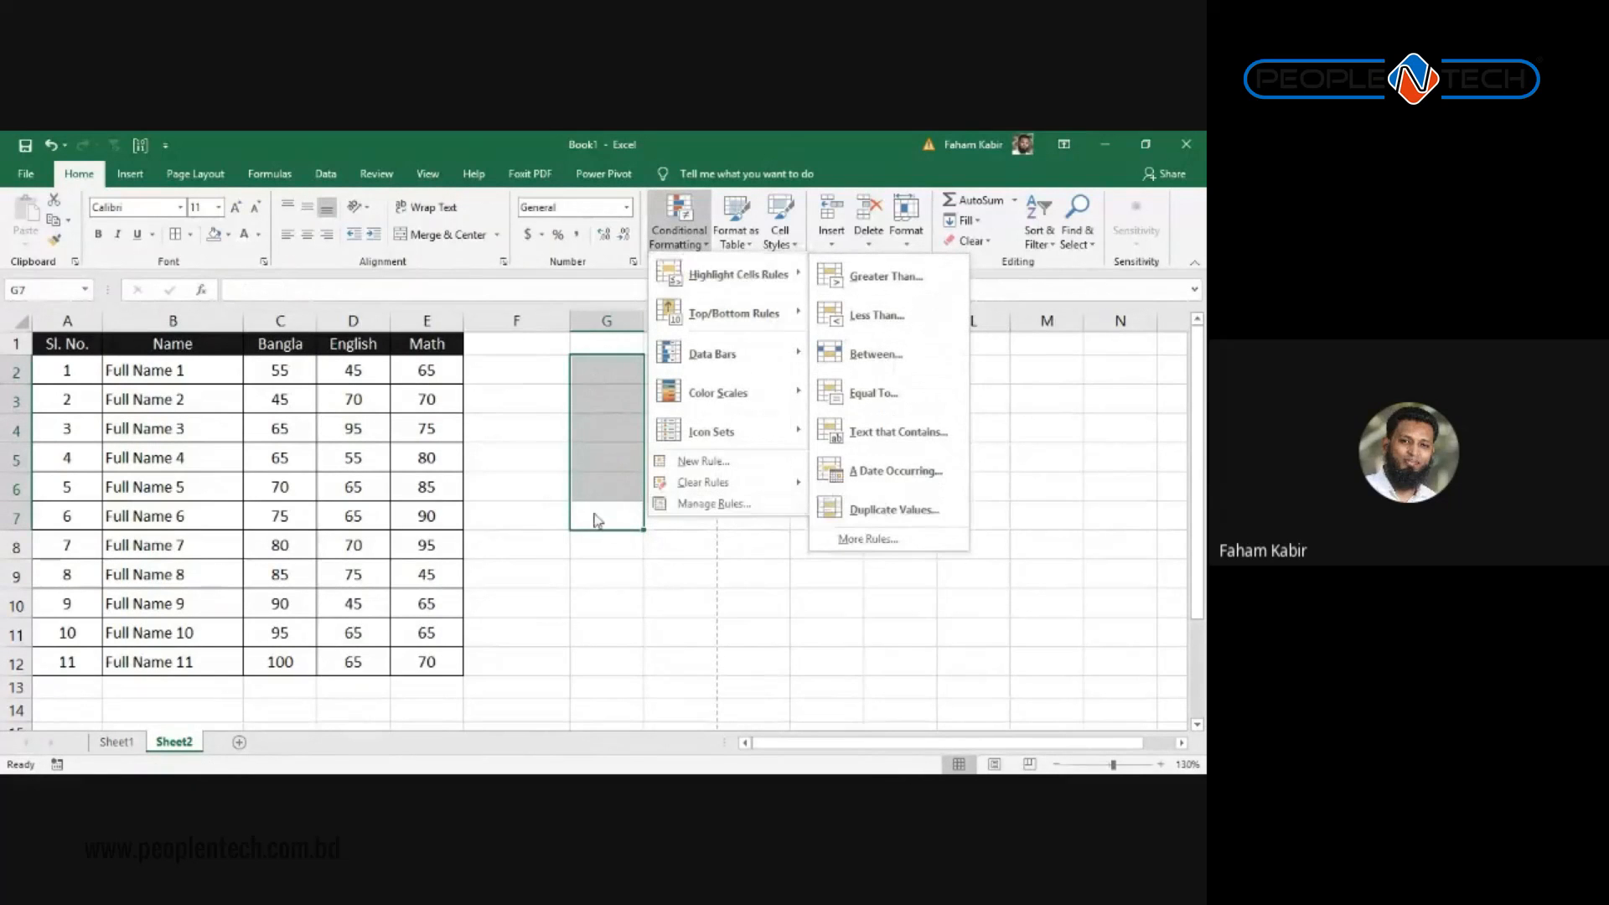
left_click(586, 434)
Step: List the letters A, B, C, D, E, B, E down column G starting at G3
left_click(581, 411)
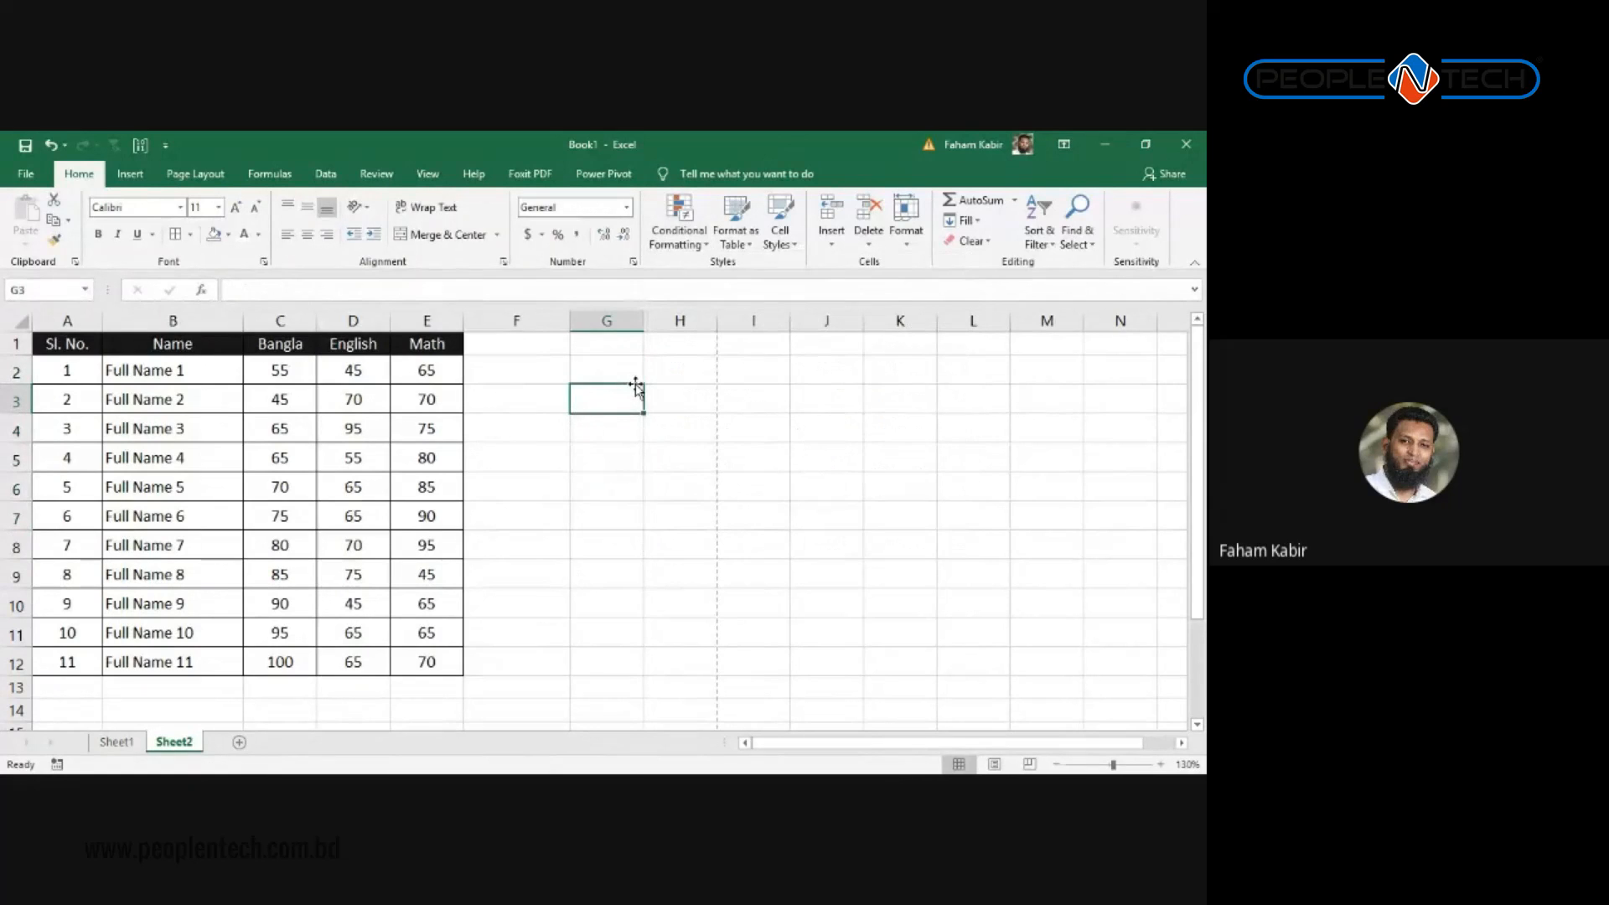
type("A")
key("Return")
type("B")
key("Return")
type("C")
key("Return")
type("D")
key("Return")
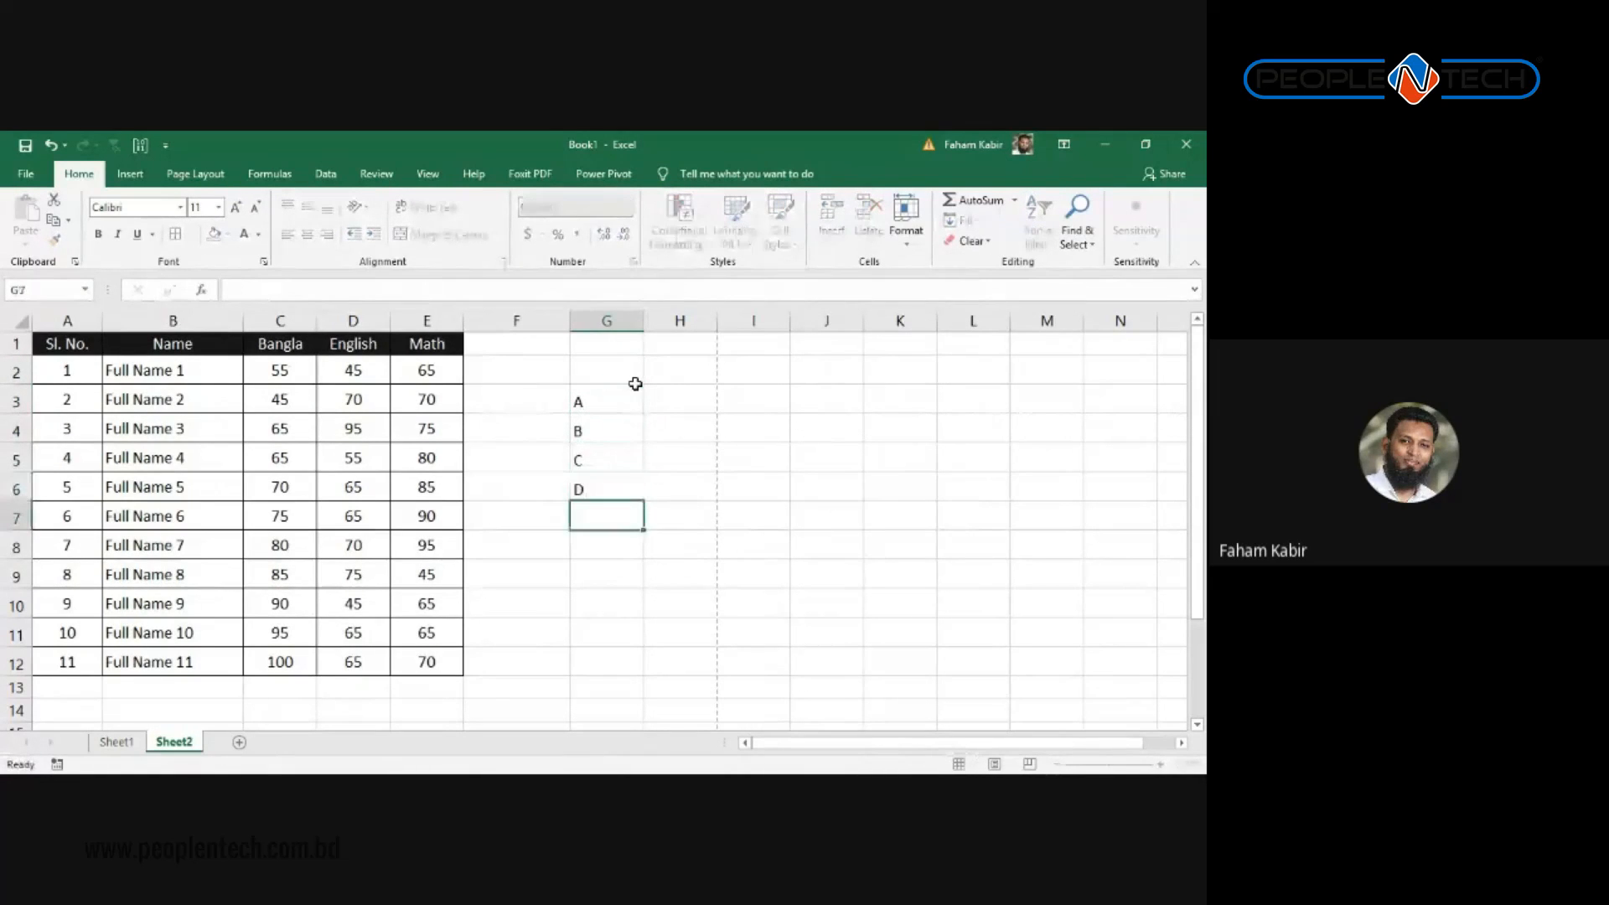
type("E")
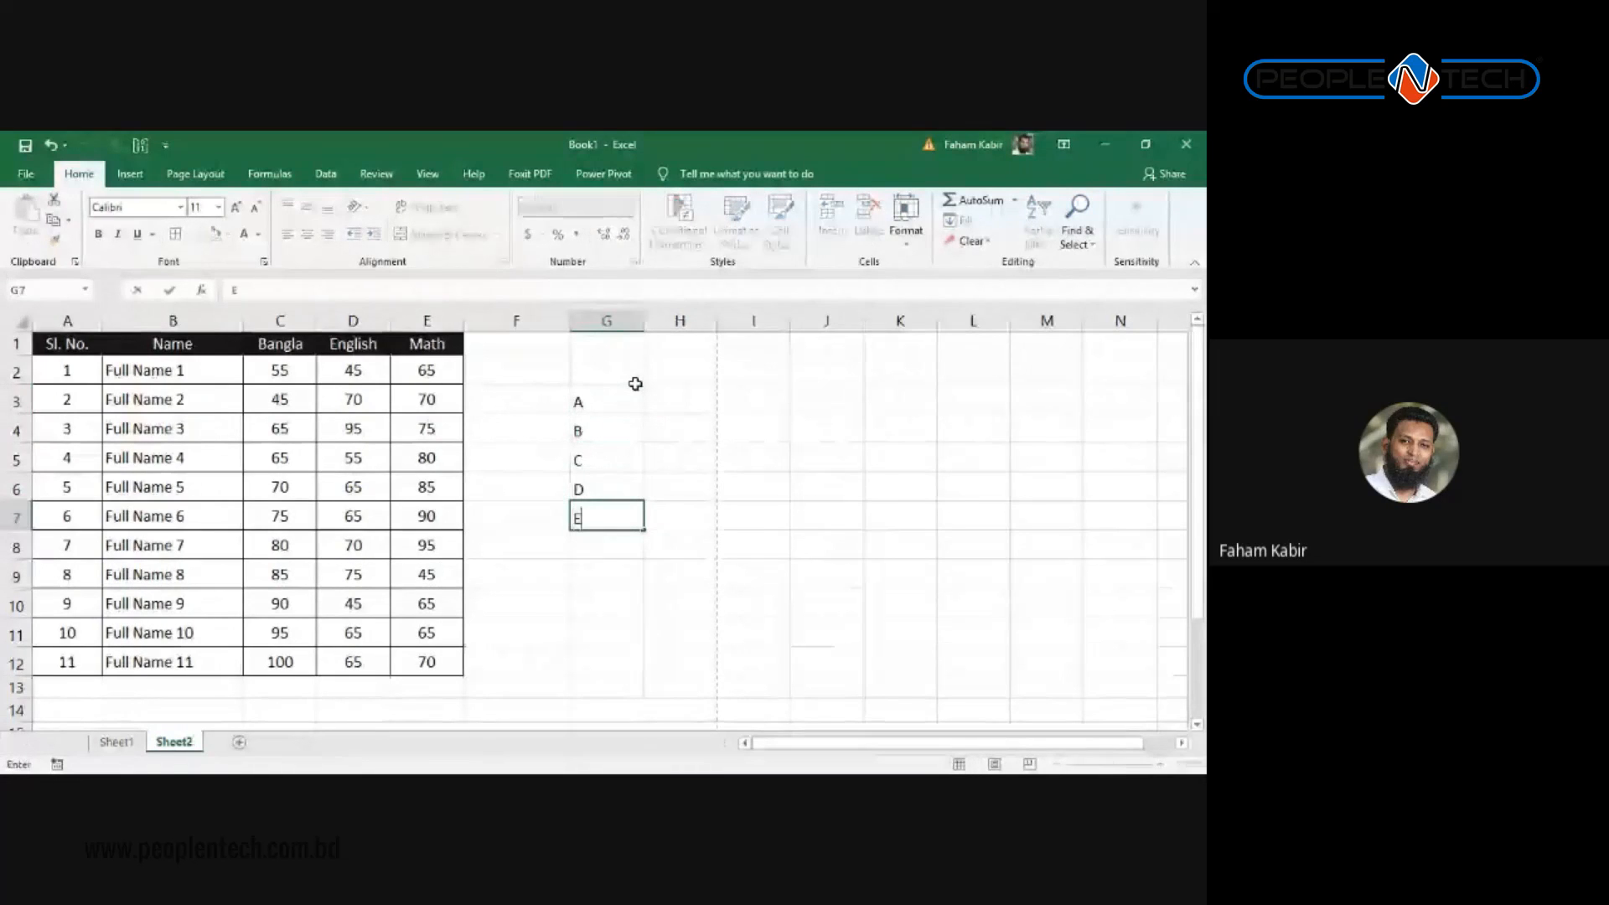
key("Return")
type("B")
key("Return")
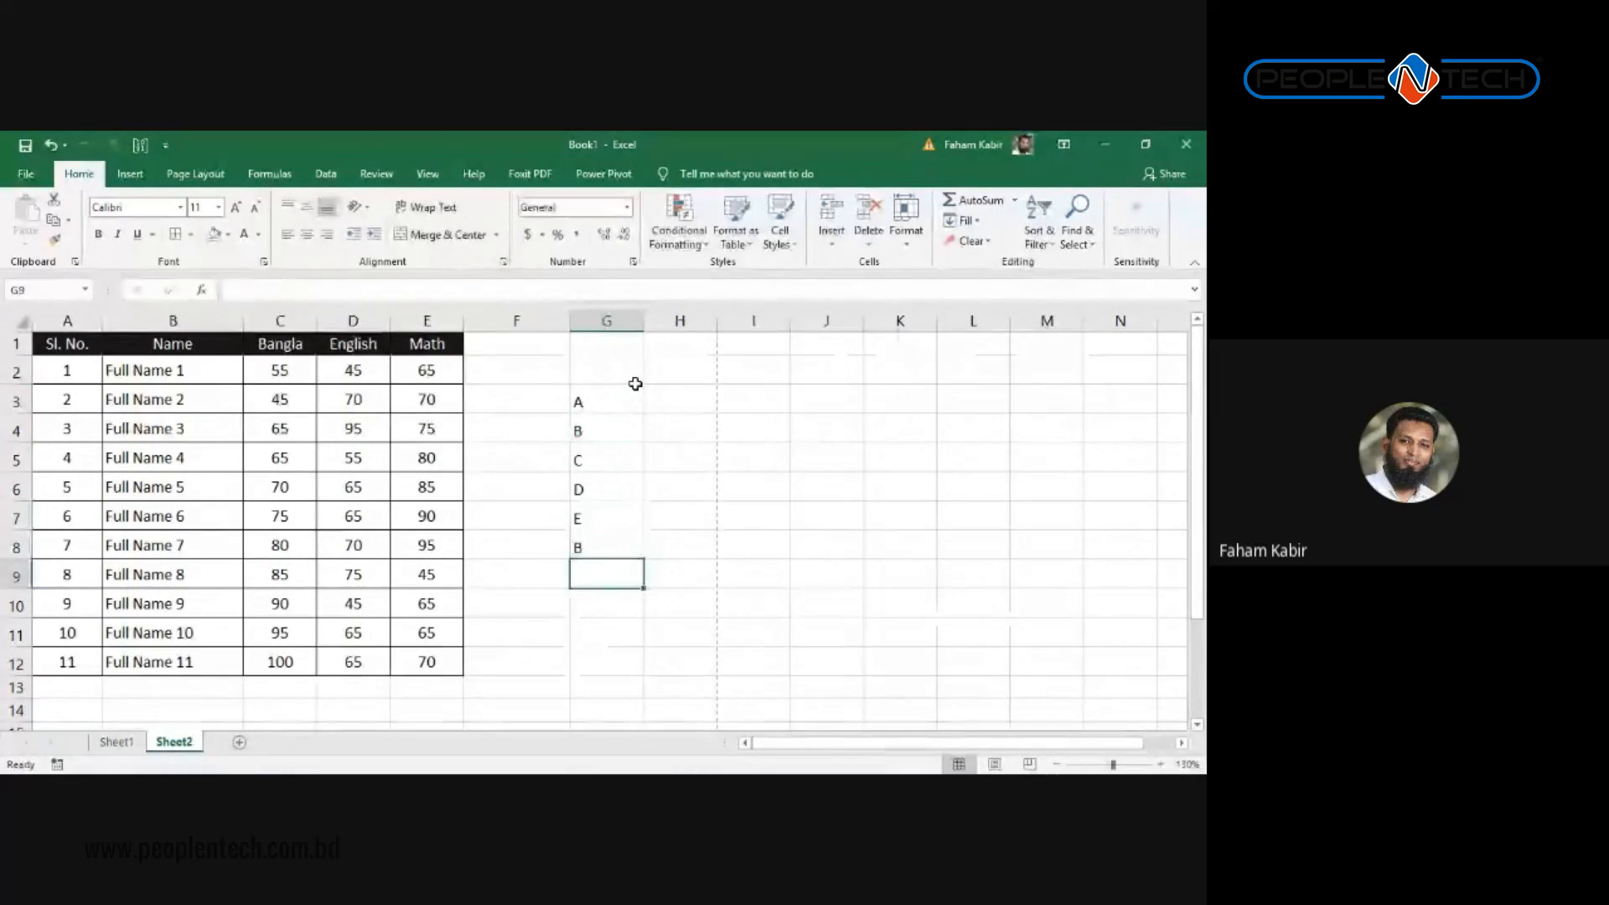
type("E")
key("Return")
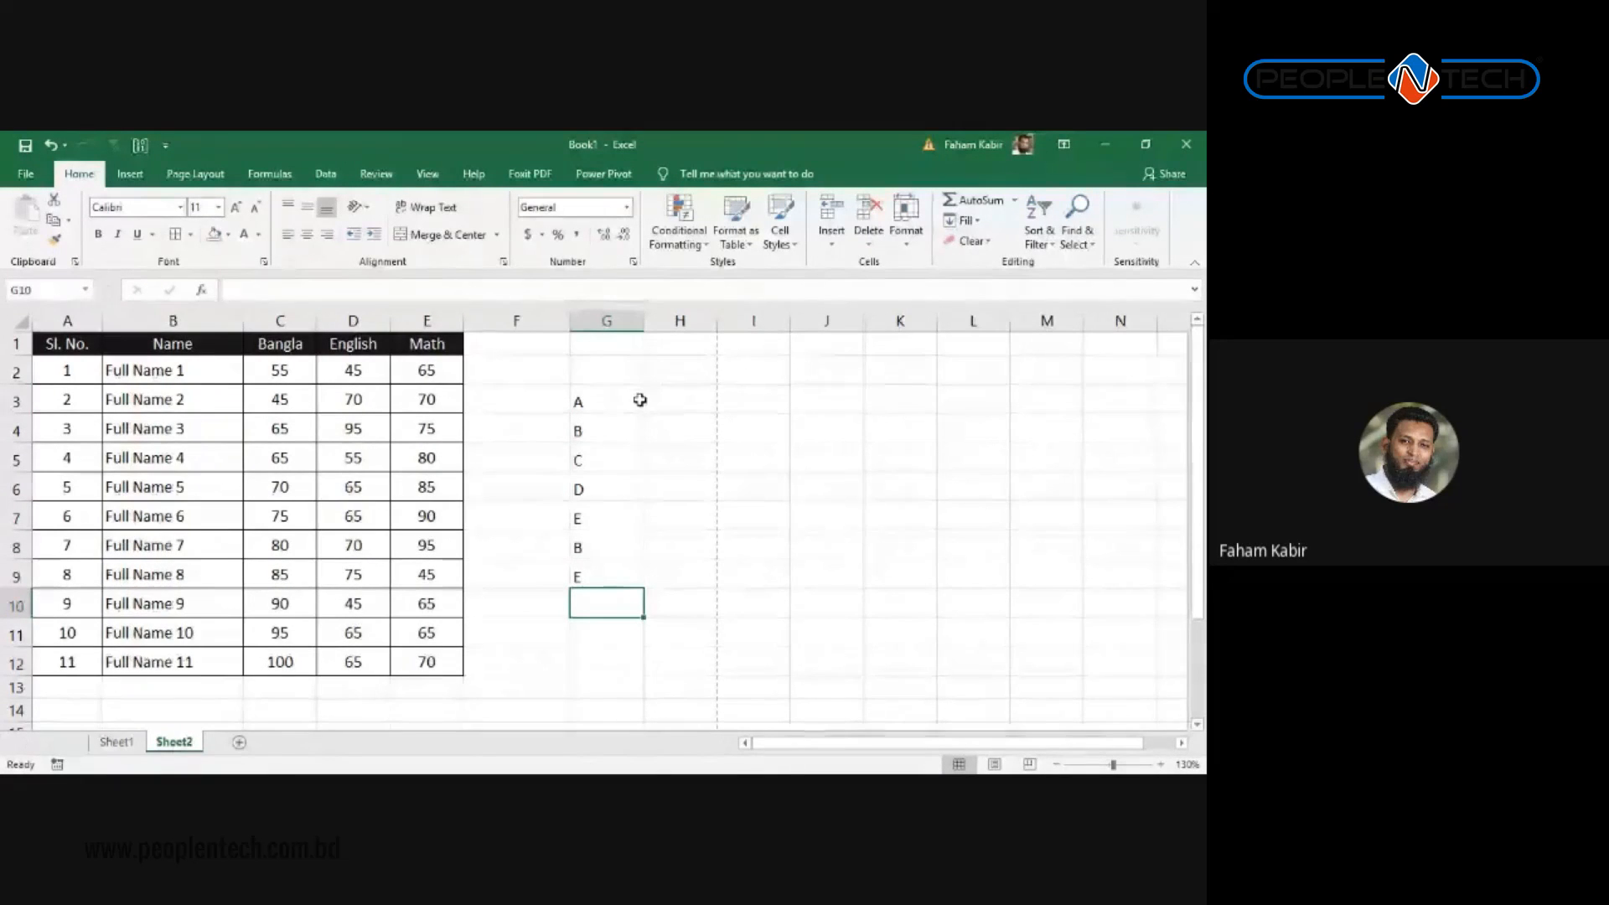
Step: Add a final E in G10 to complete the letter list
left_click(602, 572)
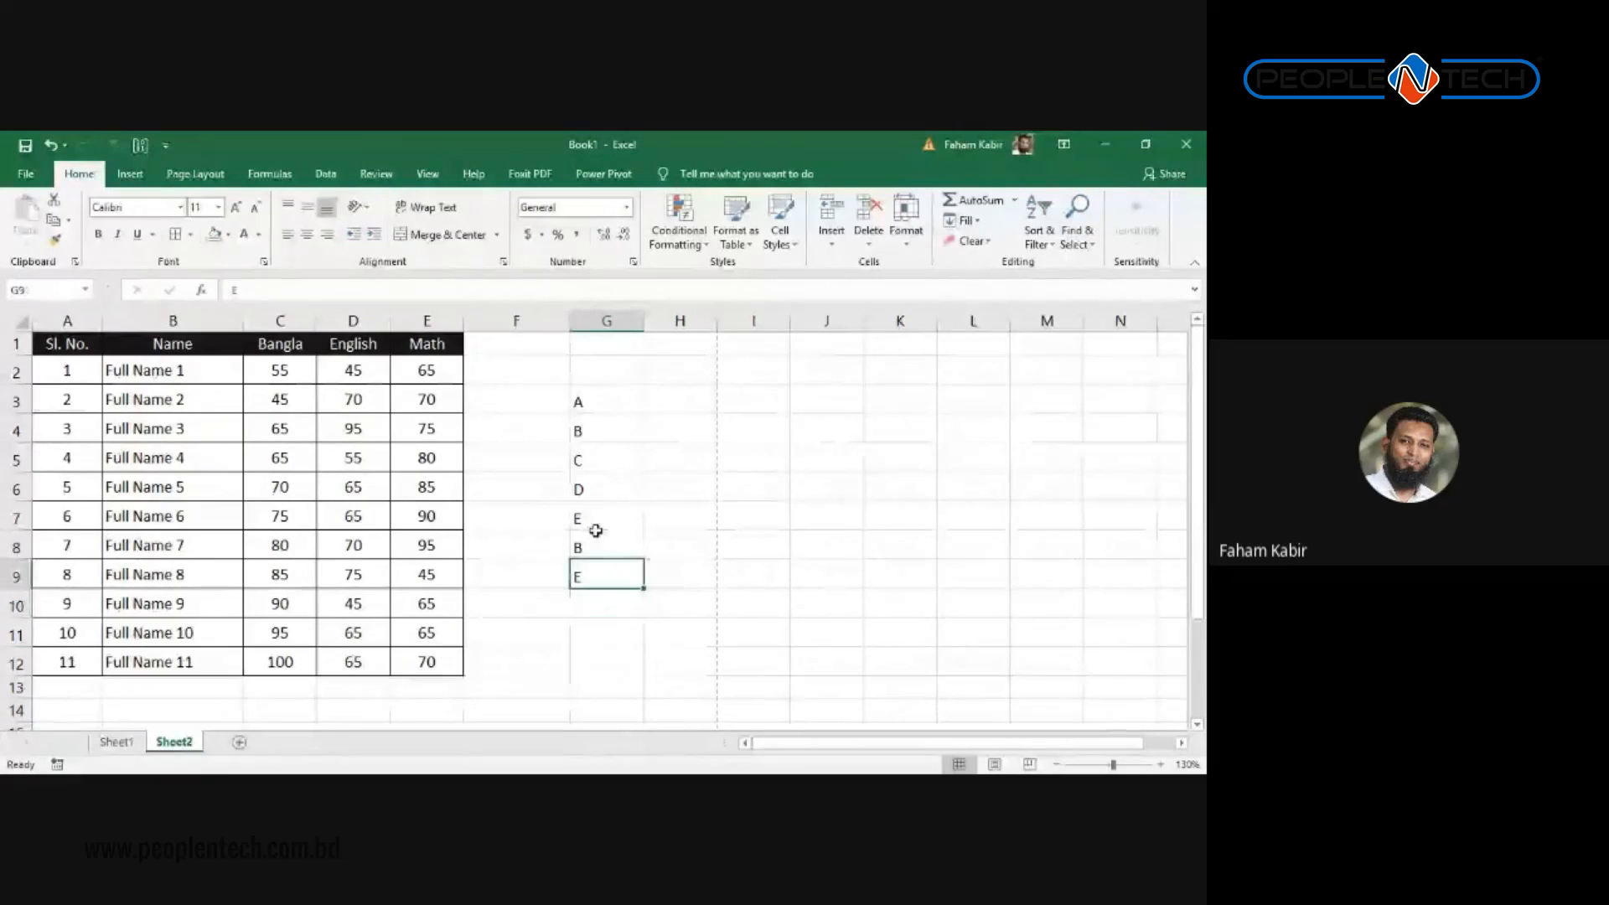
left_click(601, 549)
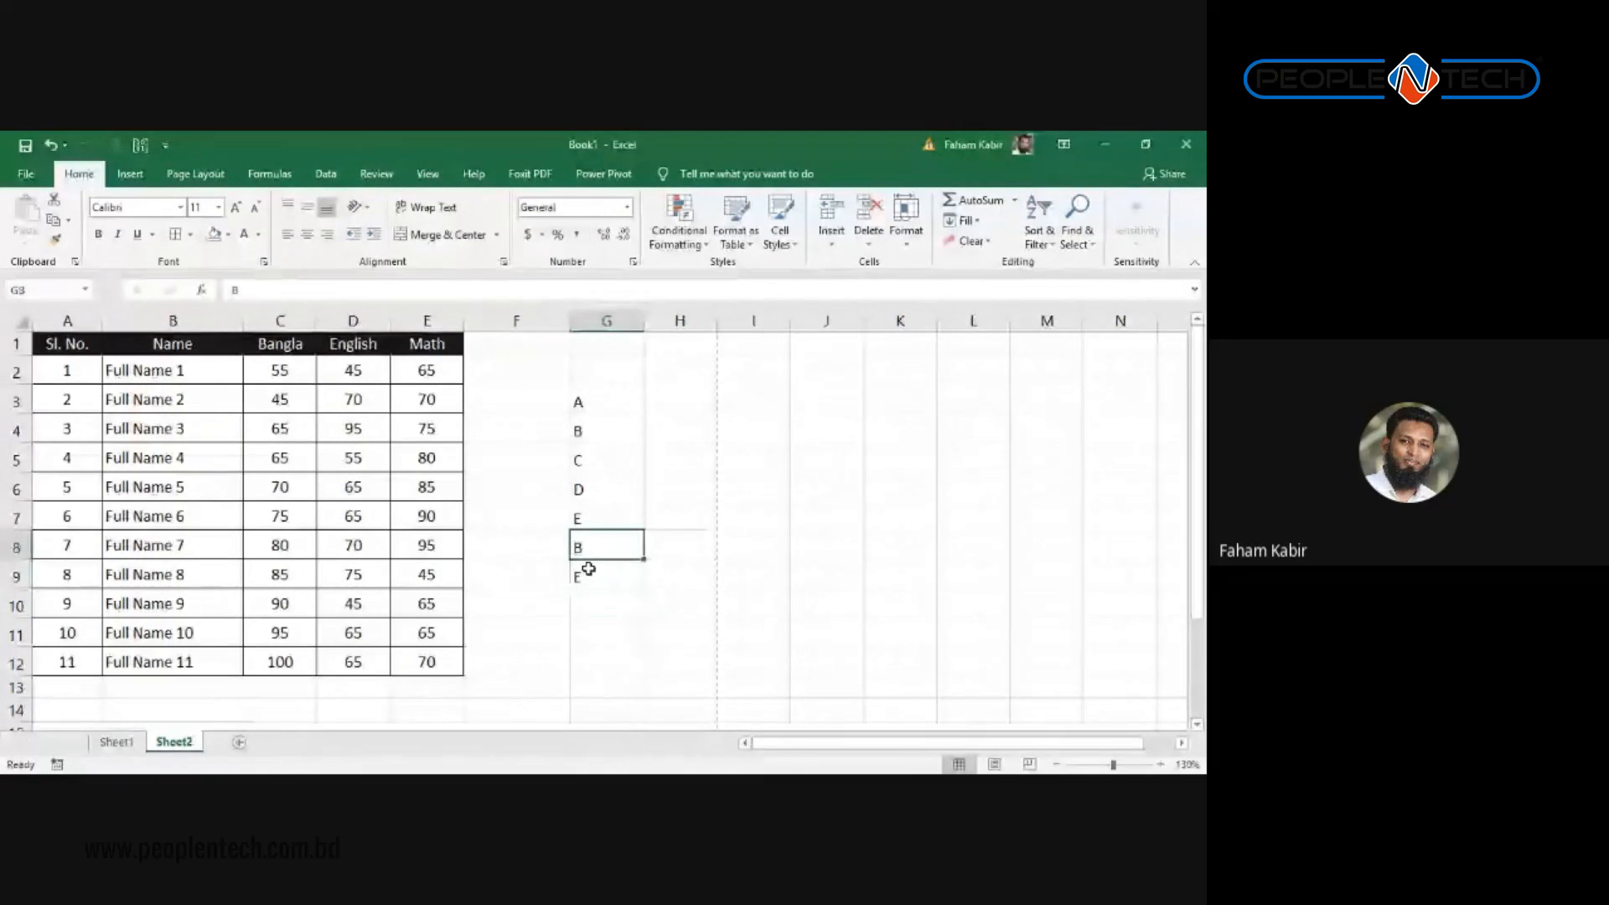
left_click(597, 601)
left_click(594, 549)
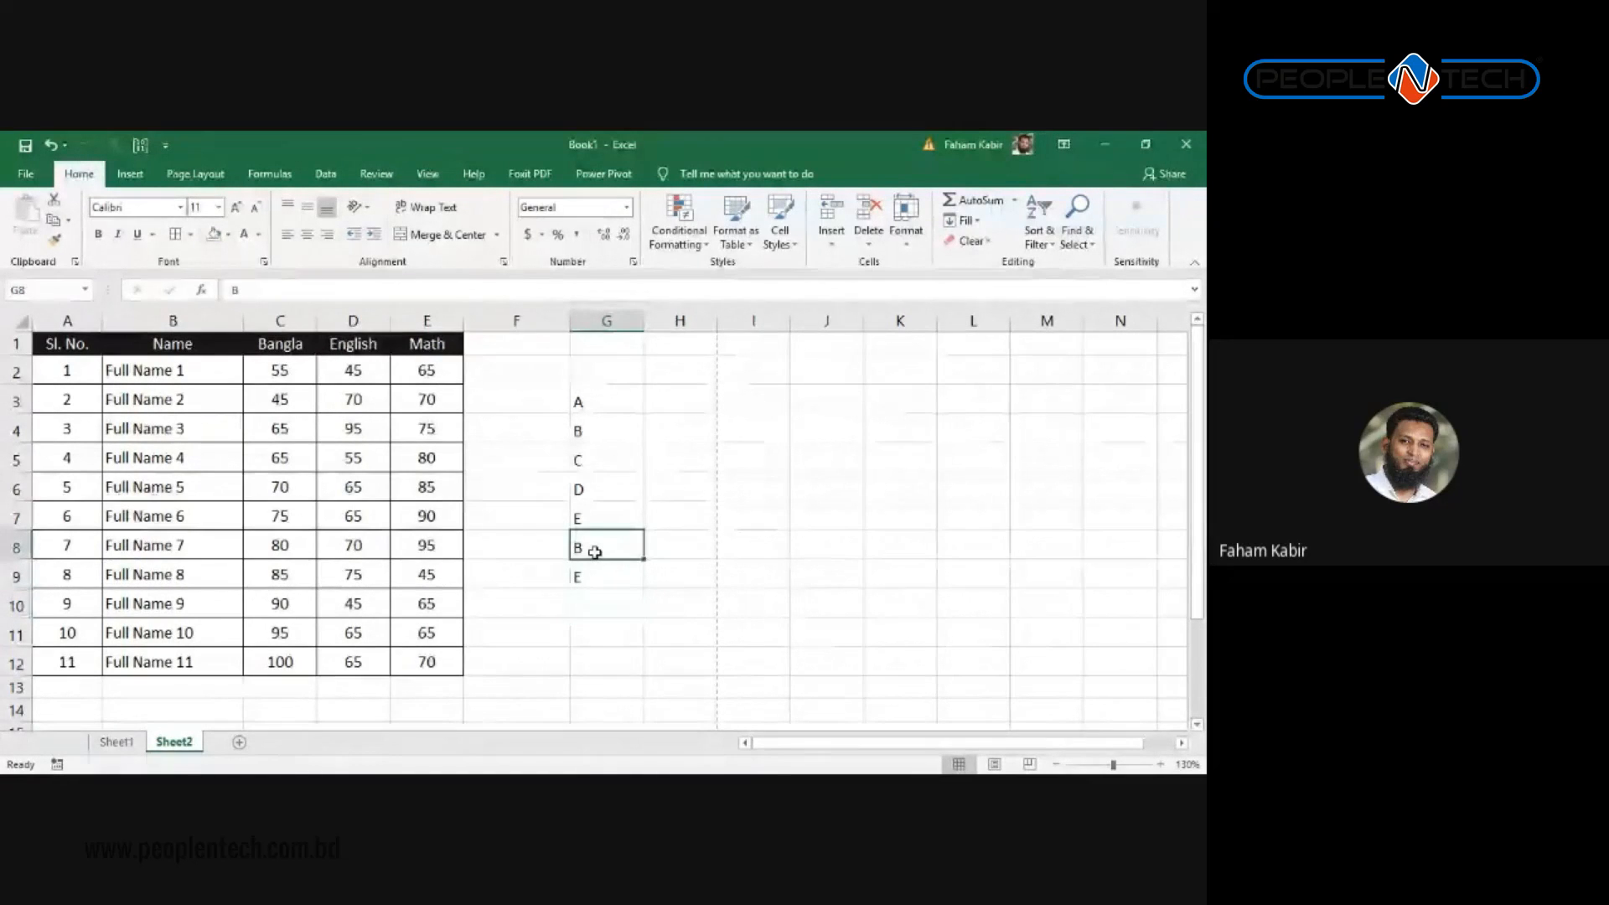
left_click(607, 576)
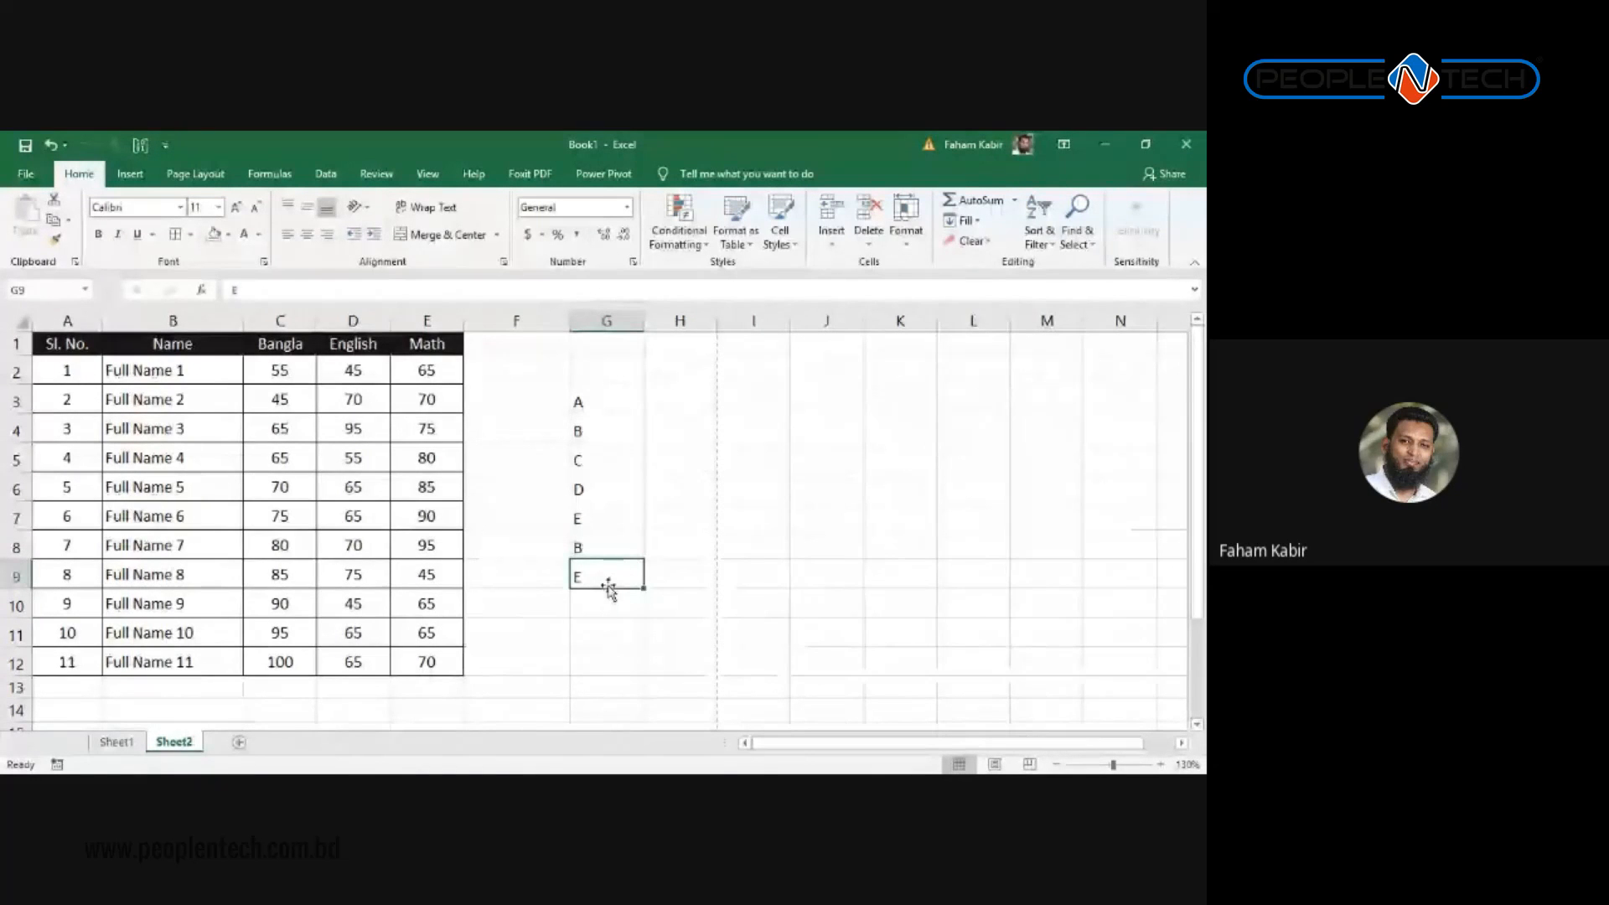
key("Down")
type("E")
key("Return")
key("Return")
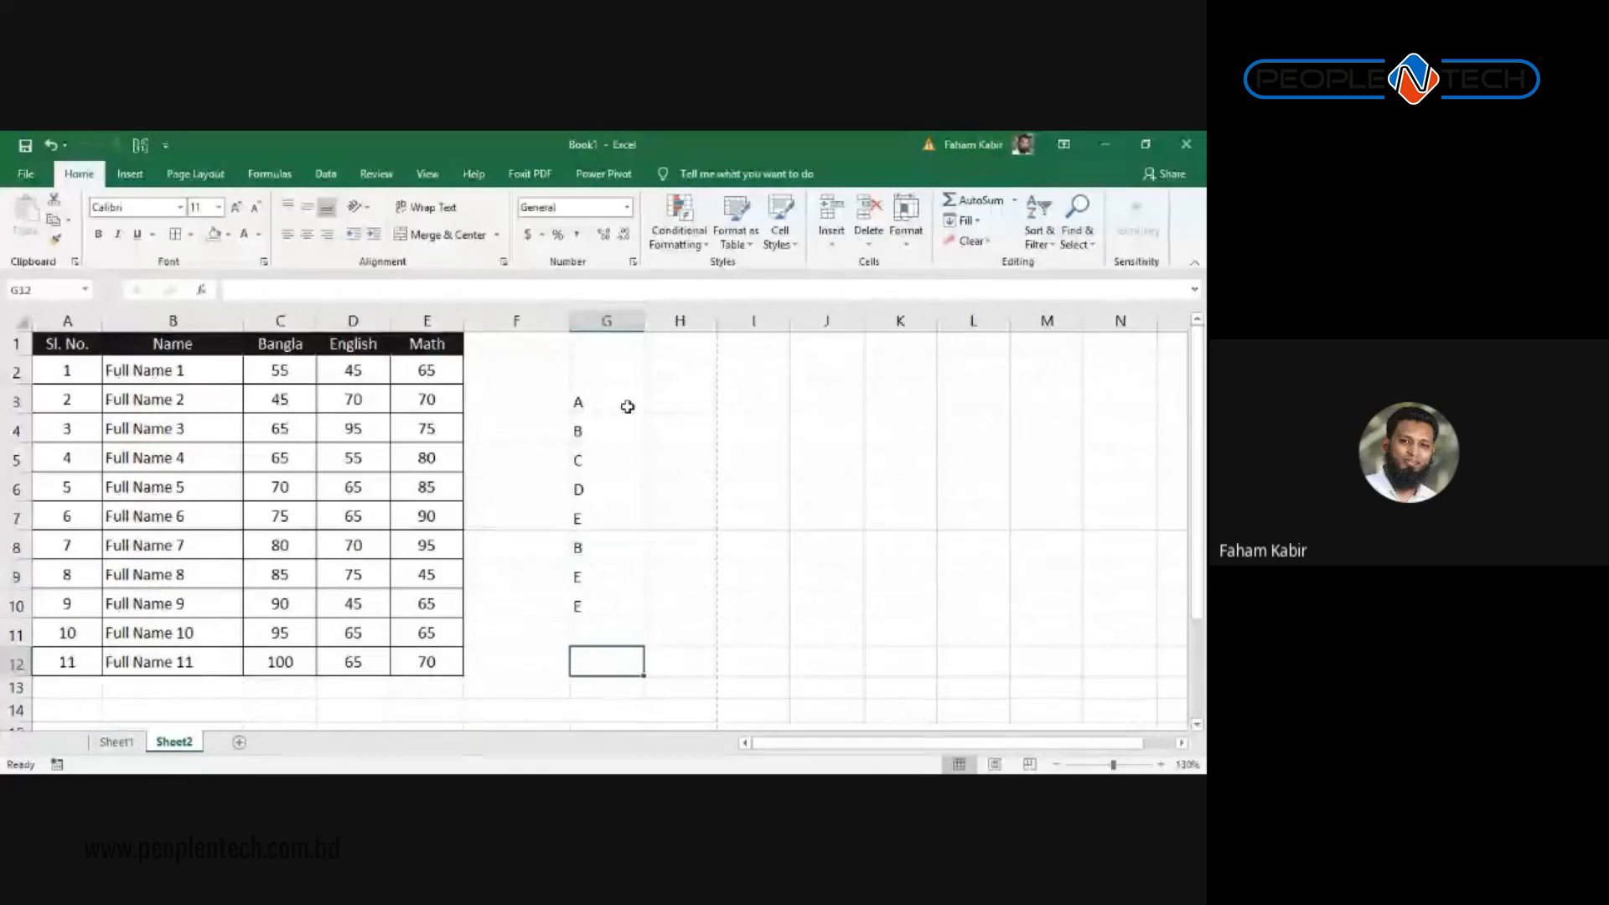
Step: Preview Duplicate, then Unique, highlighting on G3:G10, cancel it, and delete the letters
left_click_drag(621, 402, 621, 605)
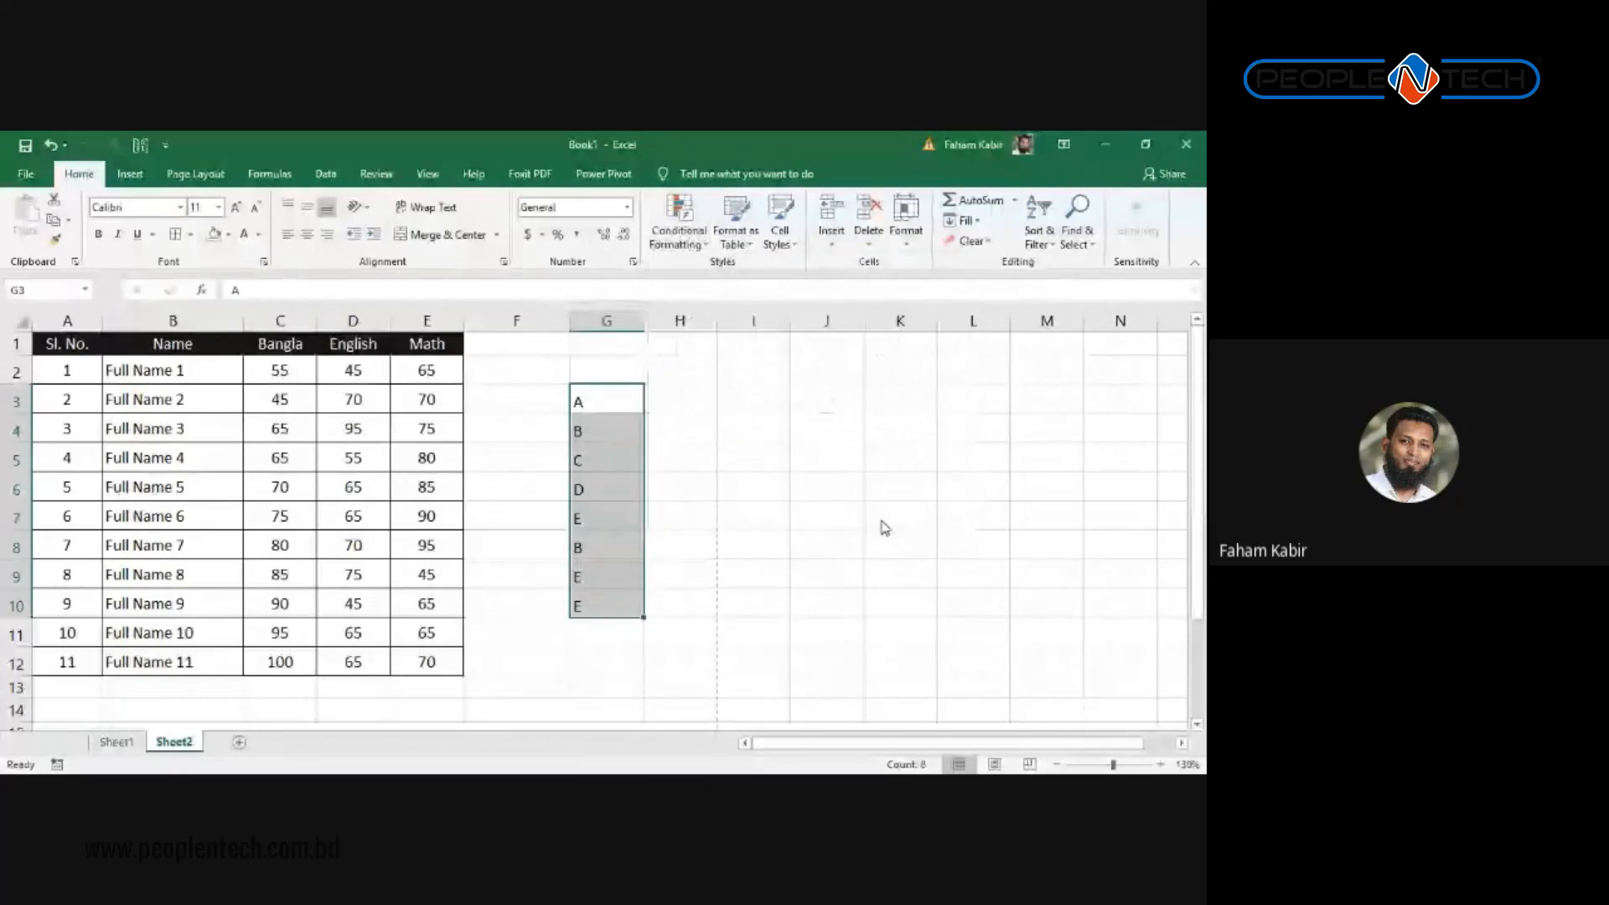
left_click_drag(893, 433, 776, 376)
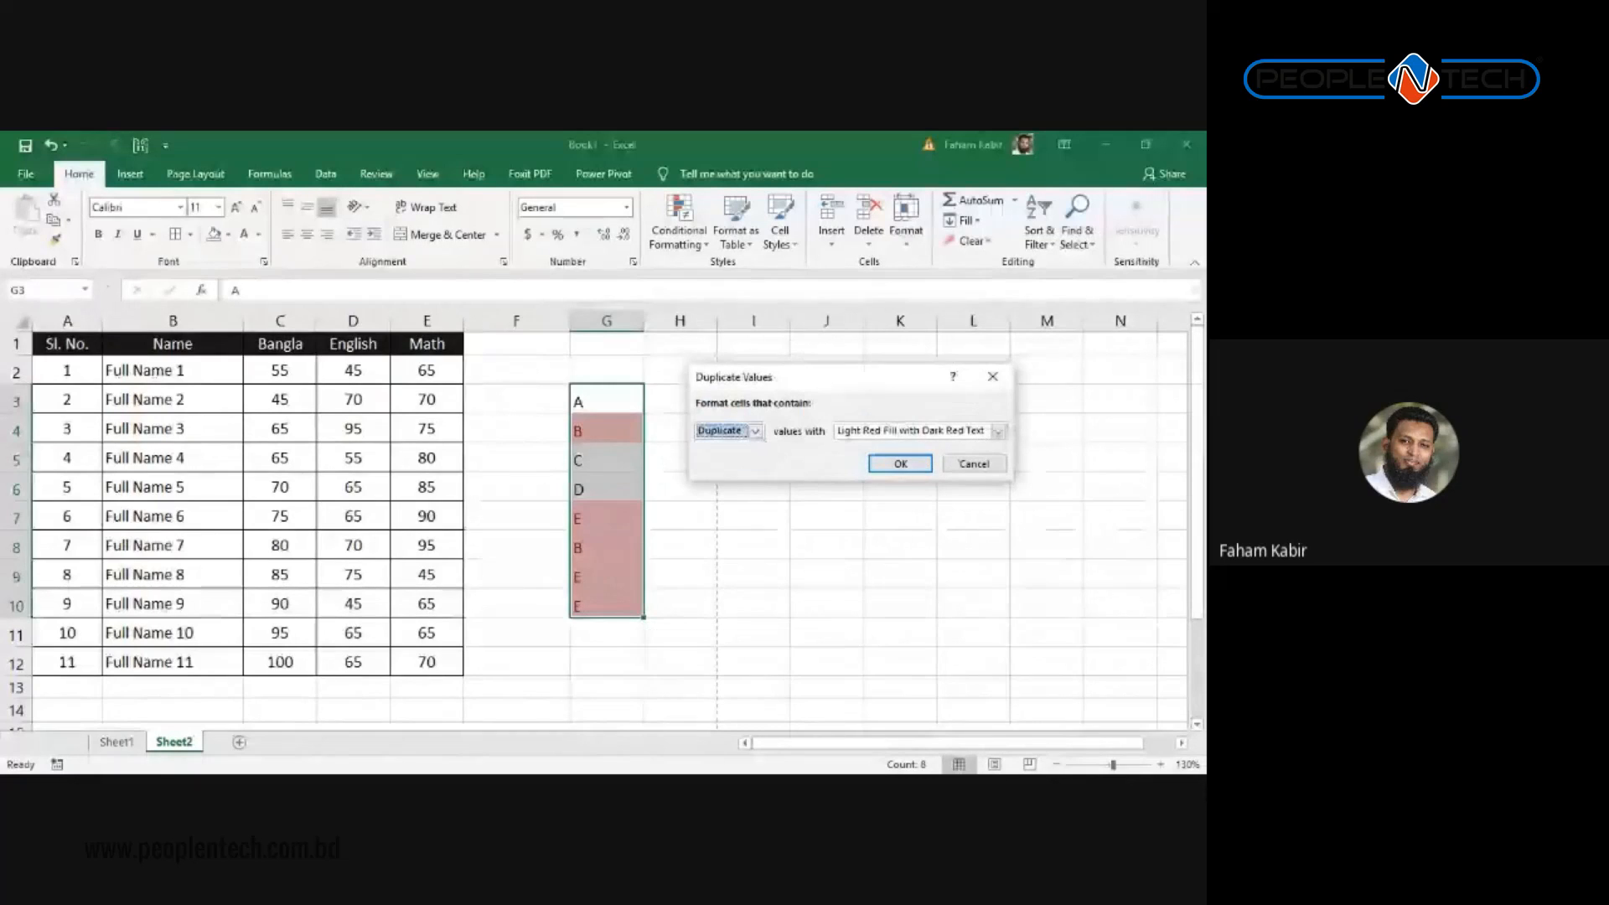
left_click(755, 430)
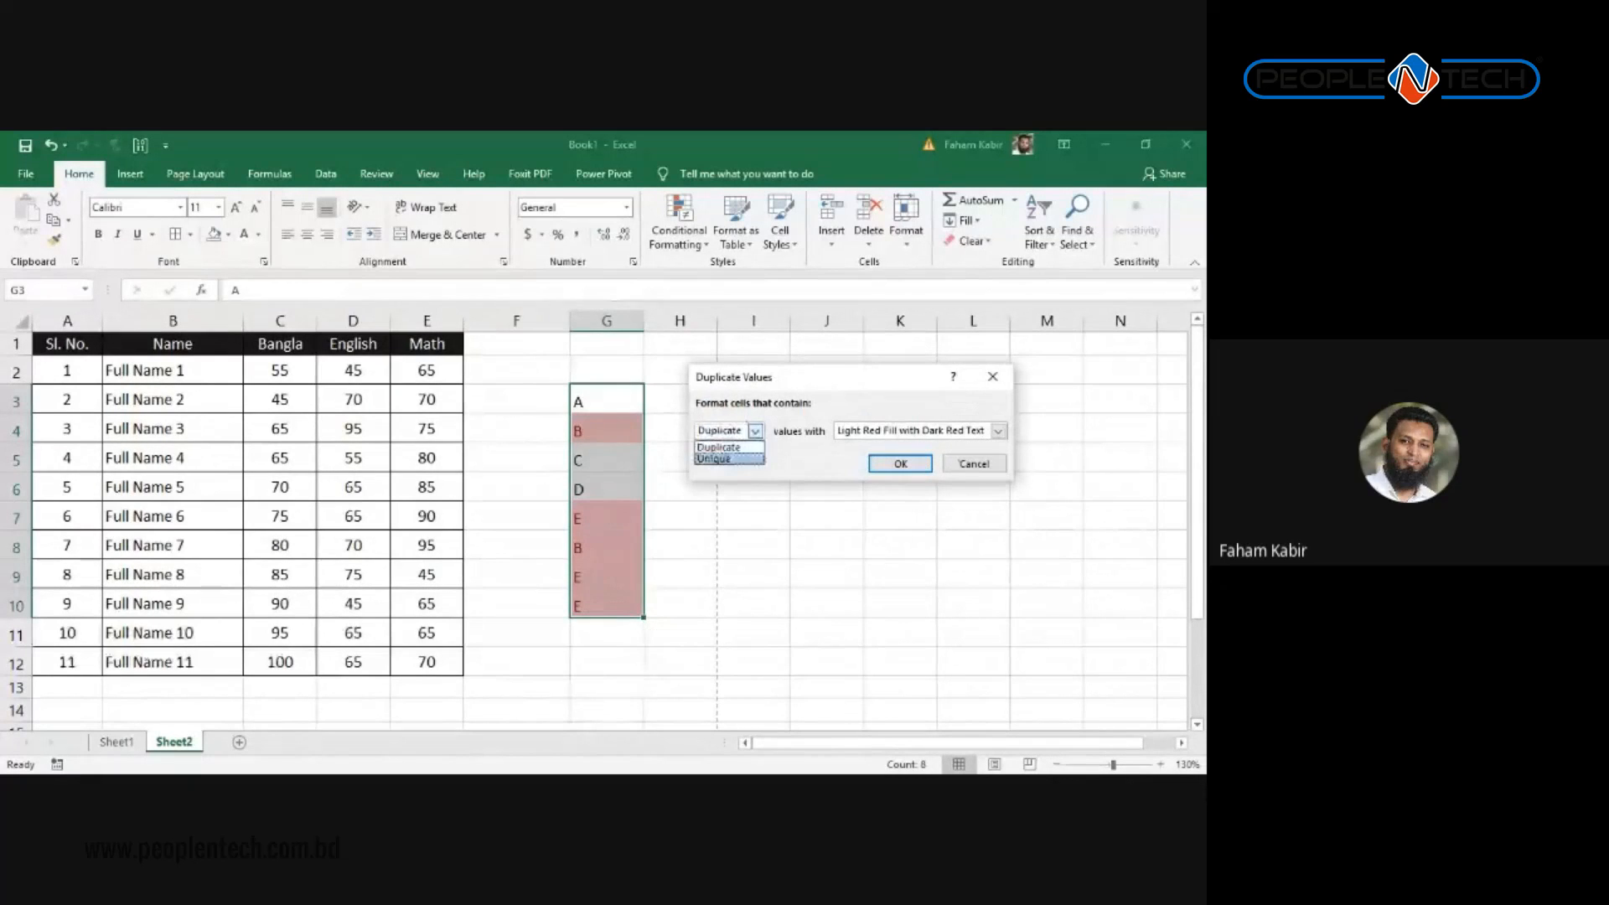
left_click(714, 458)
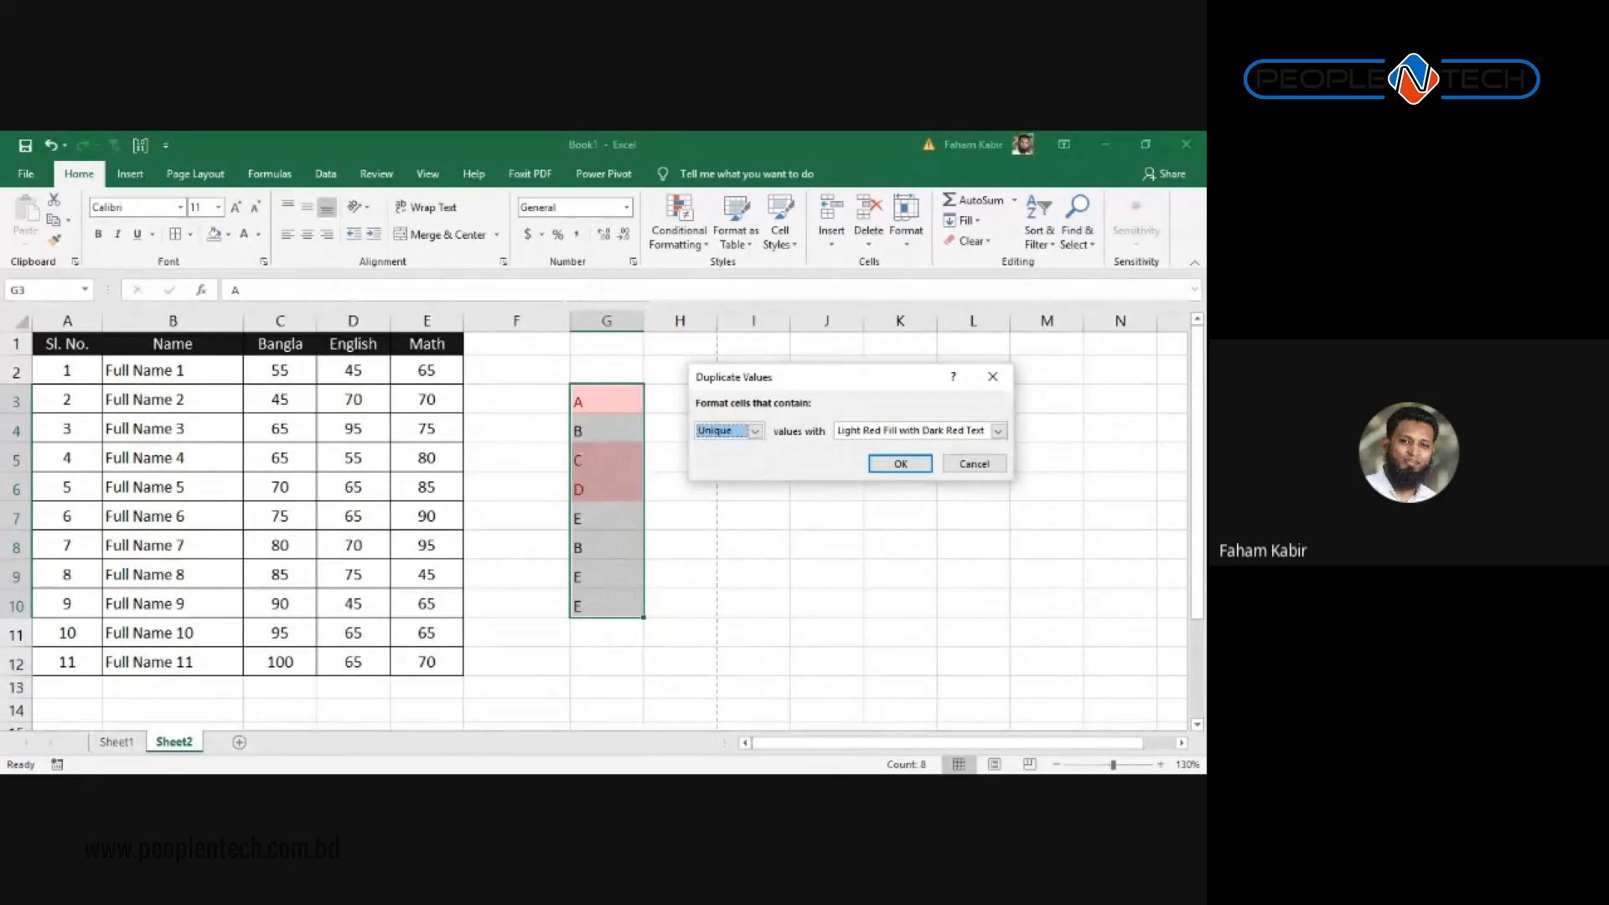
left_click(974, 463)
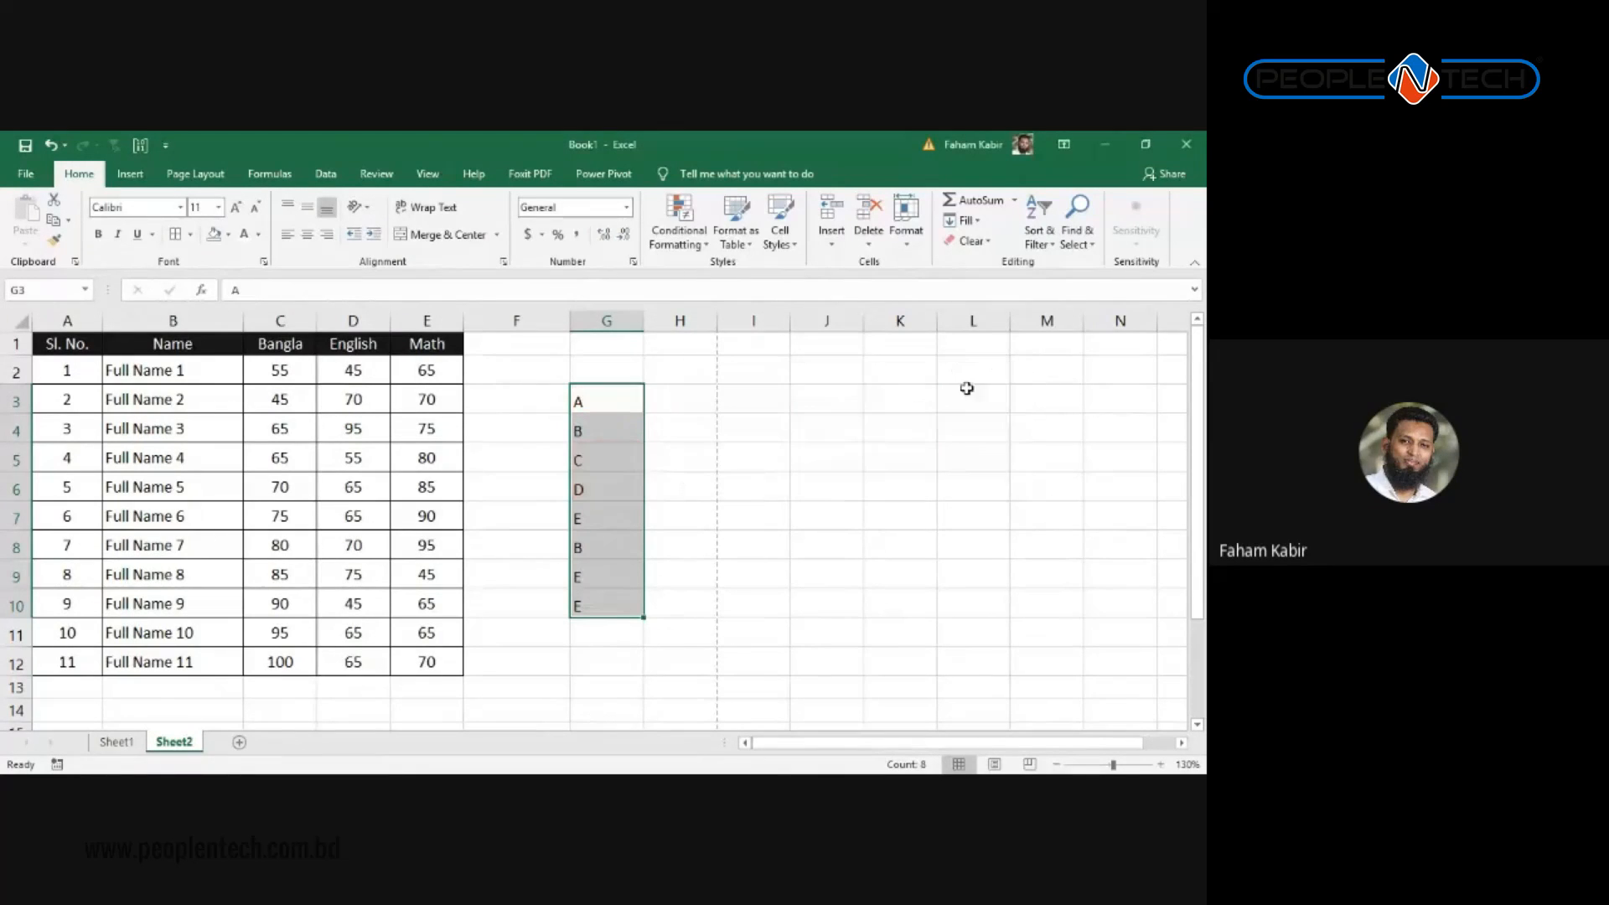
key("Delete")
Step: Select the Bangla, English and Math score cells in C2:E12
left_click(629, 402)
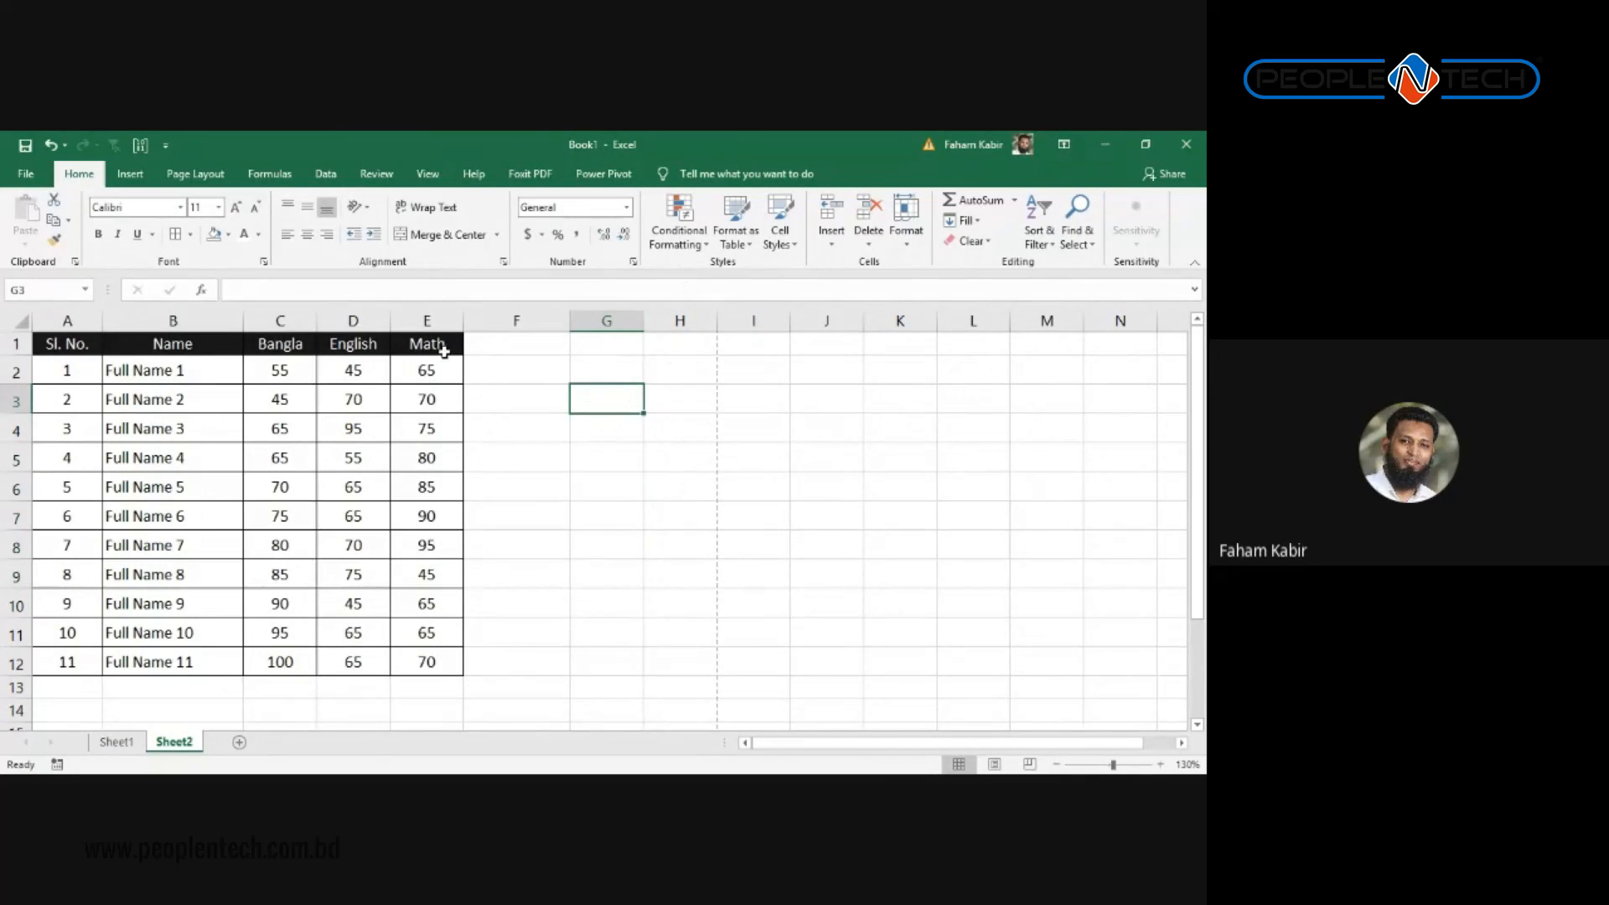
left_click(687, 238)
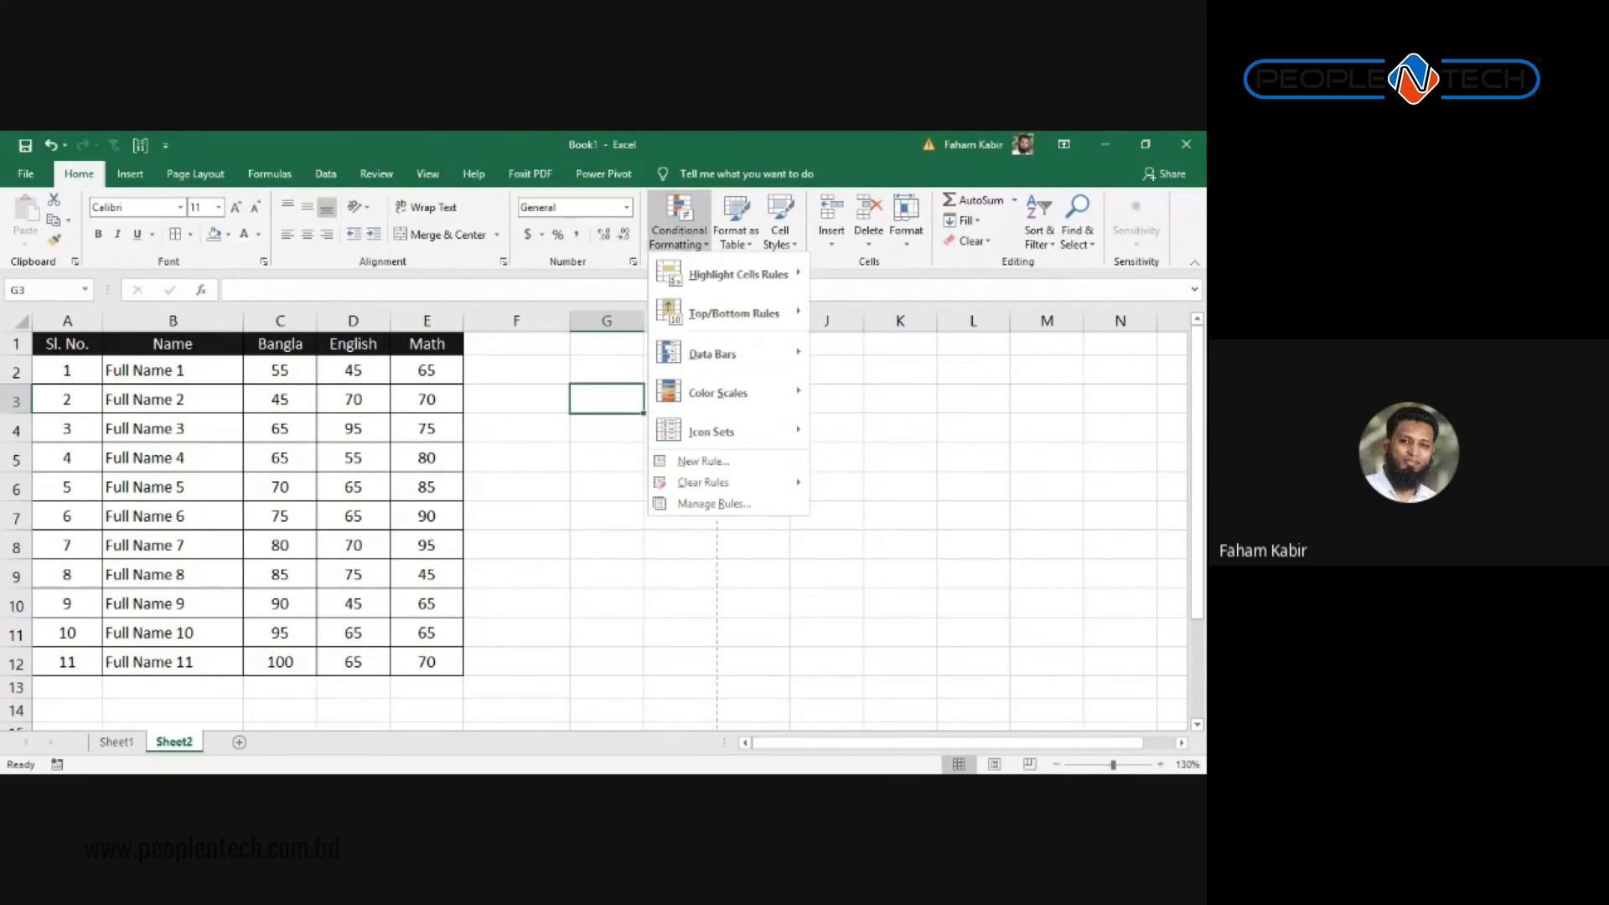
left_click(519, 385)
left_click(678, 225)
left_click(362, 402)
left_click_drag(280, 370, 428, 657)
Step: Highlight scores greater than 74 with Green Fill with Dark Green Text
left_click(678, 226)
mouse_move(737, 274)
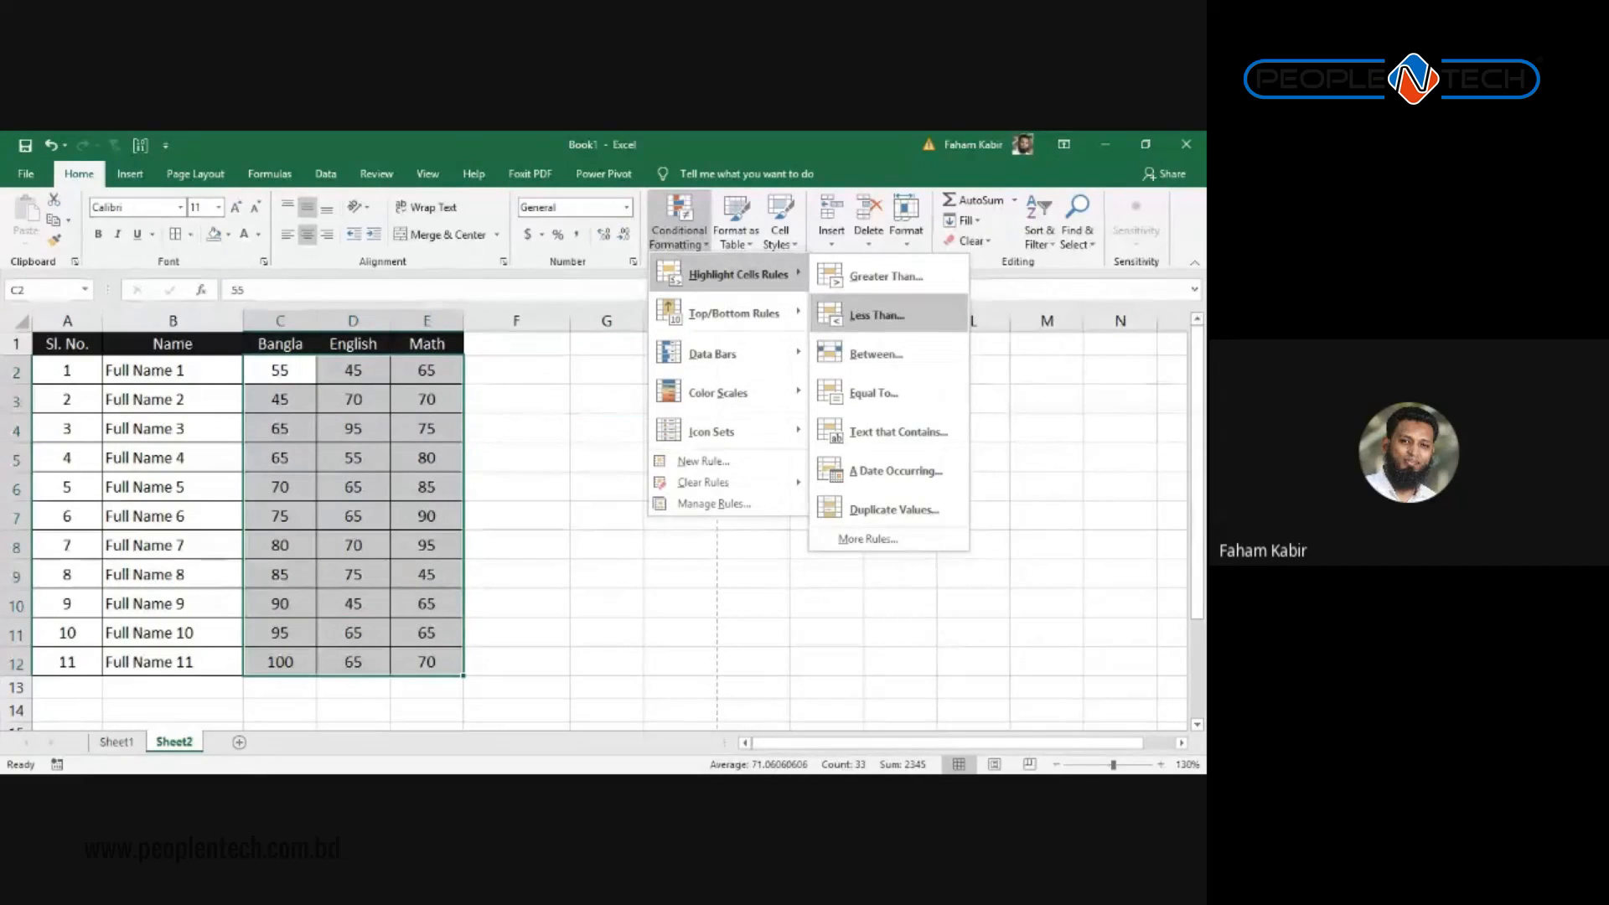
left_click(886, 276)
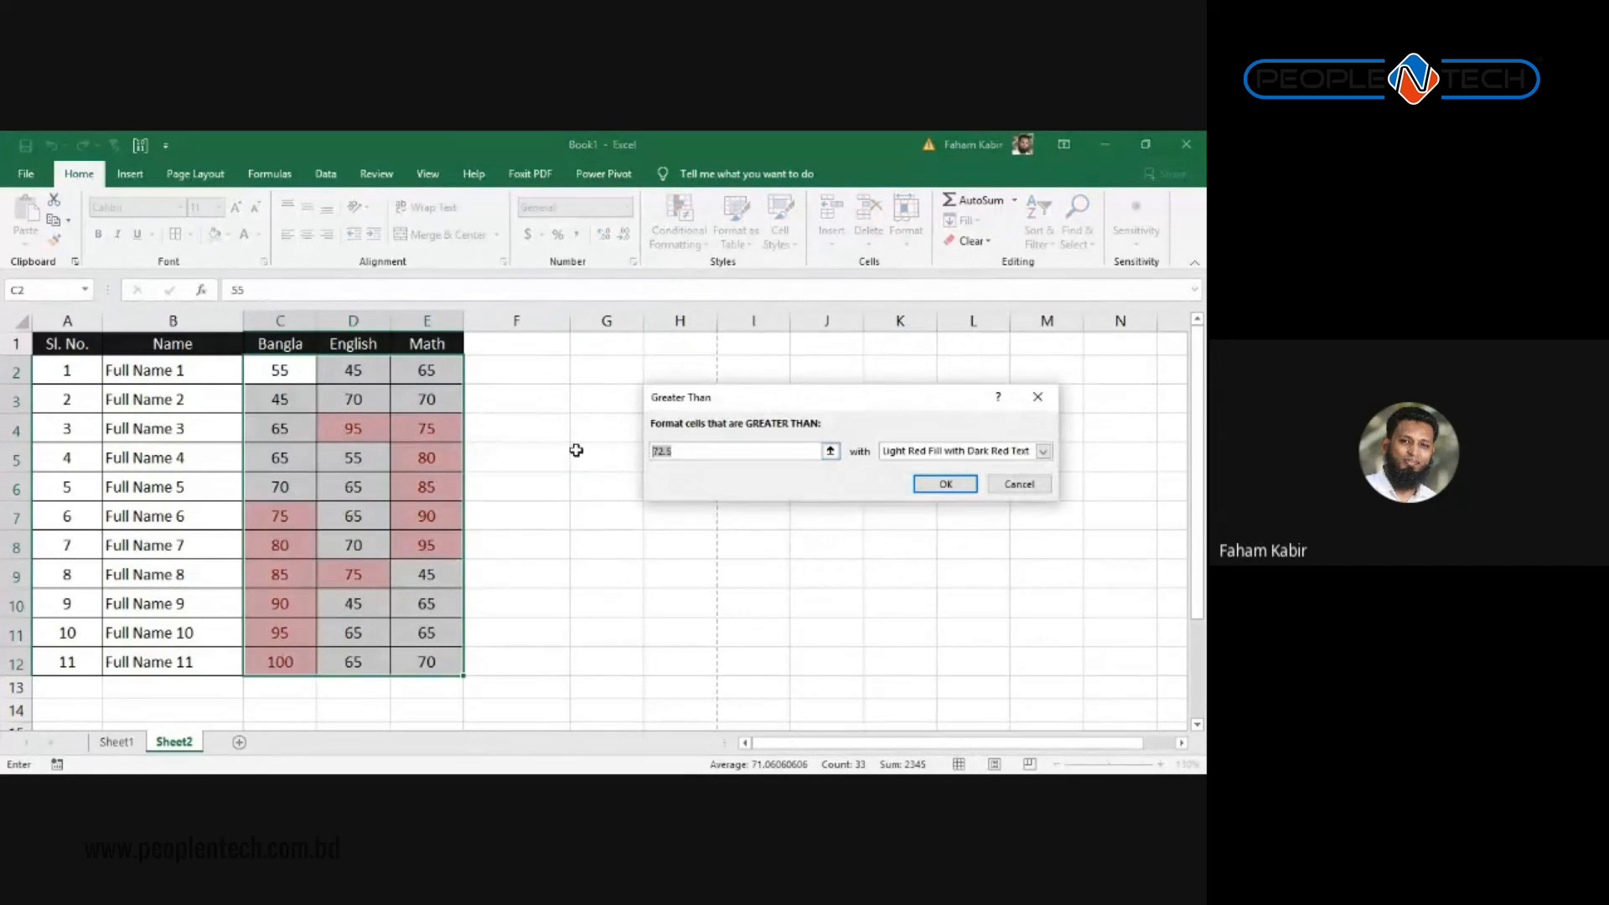
type("75")
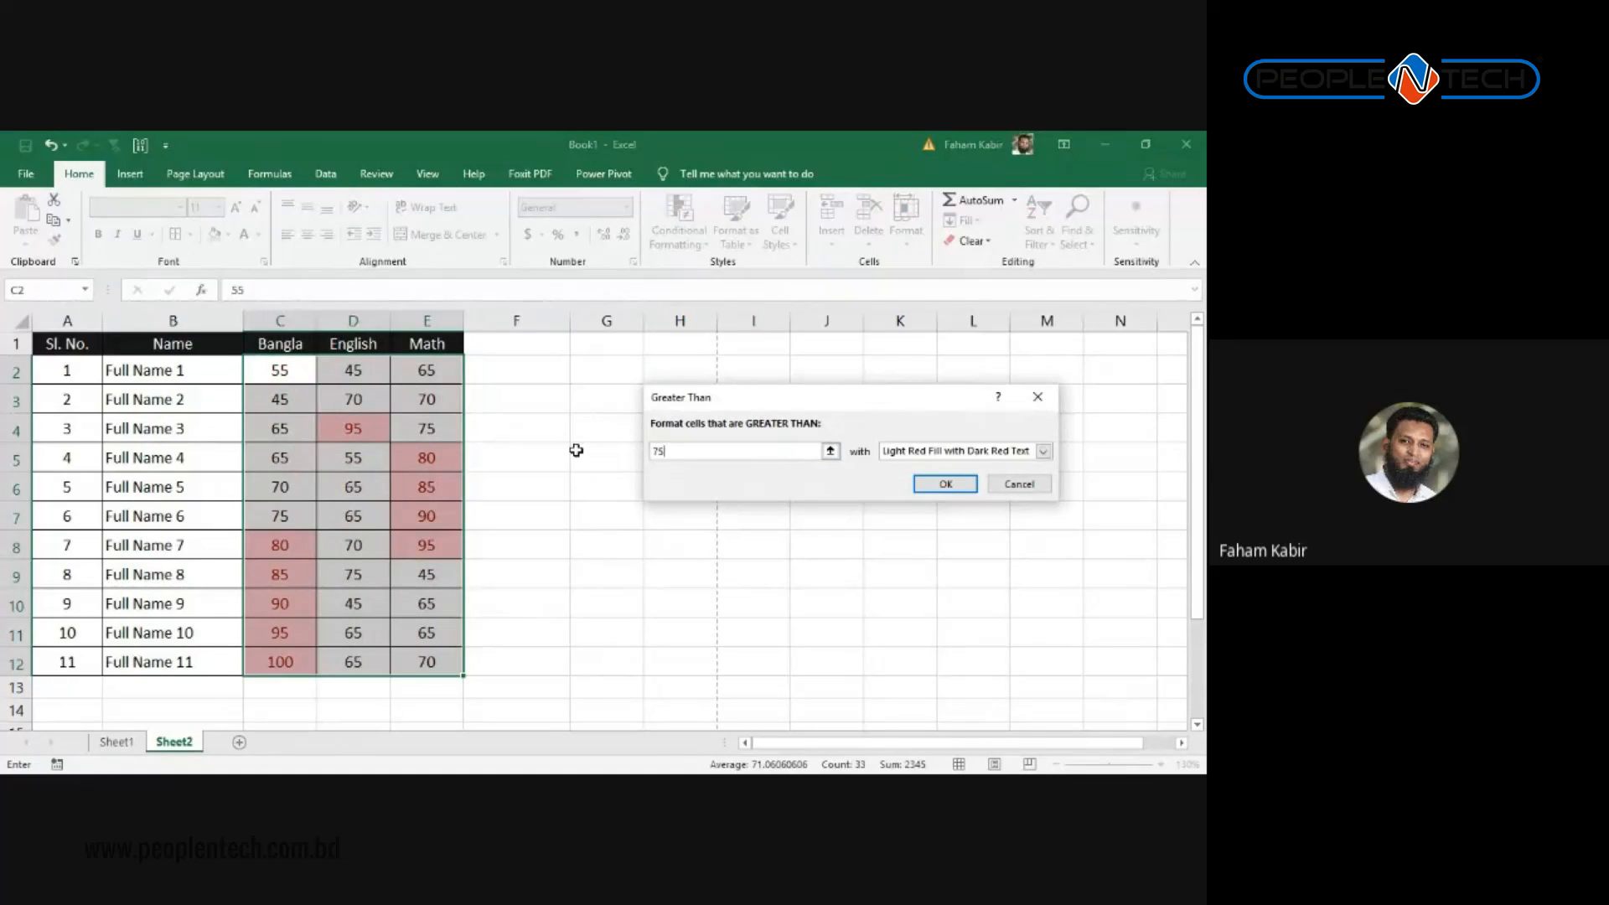
key("BackSpace")
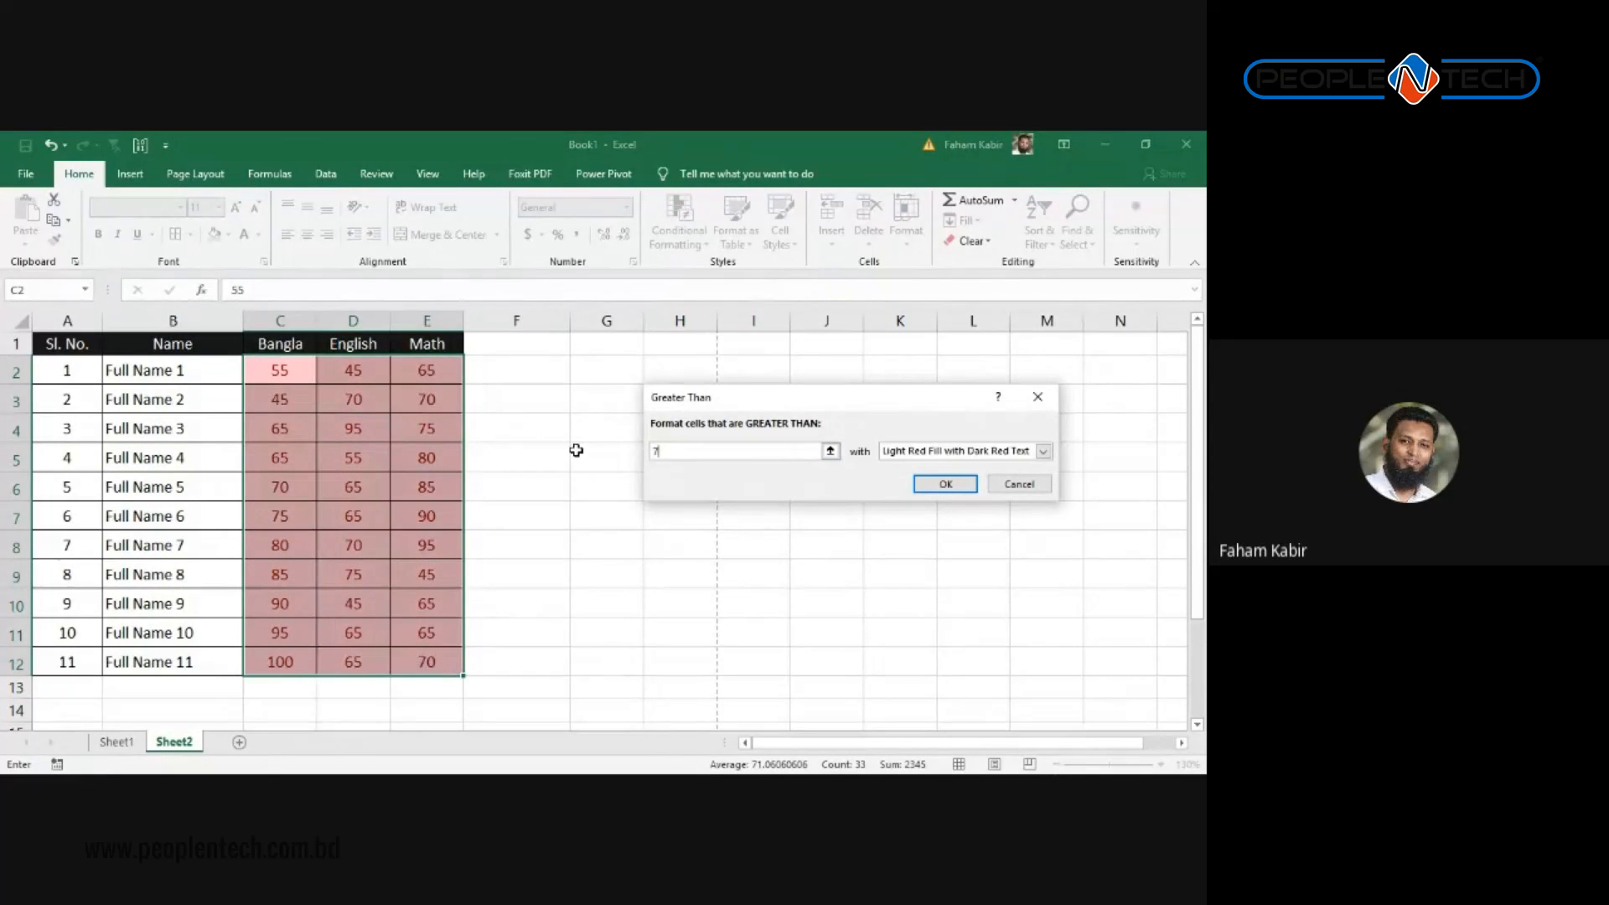
type("4")
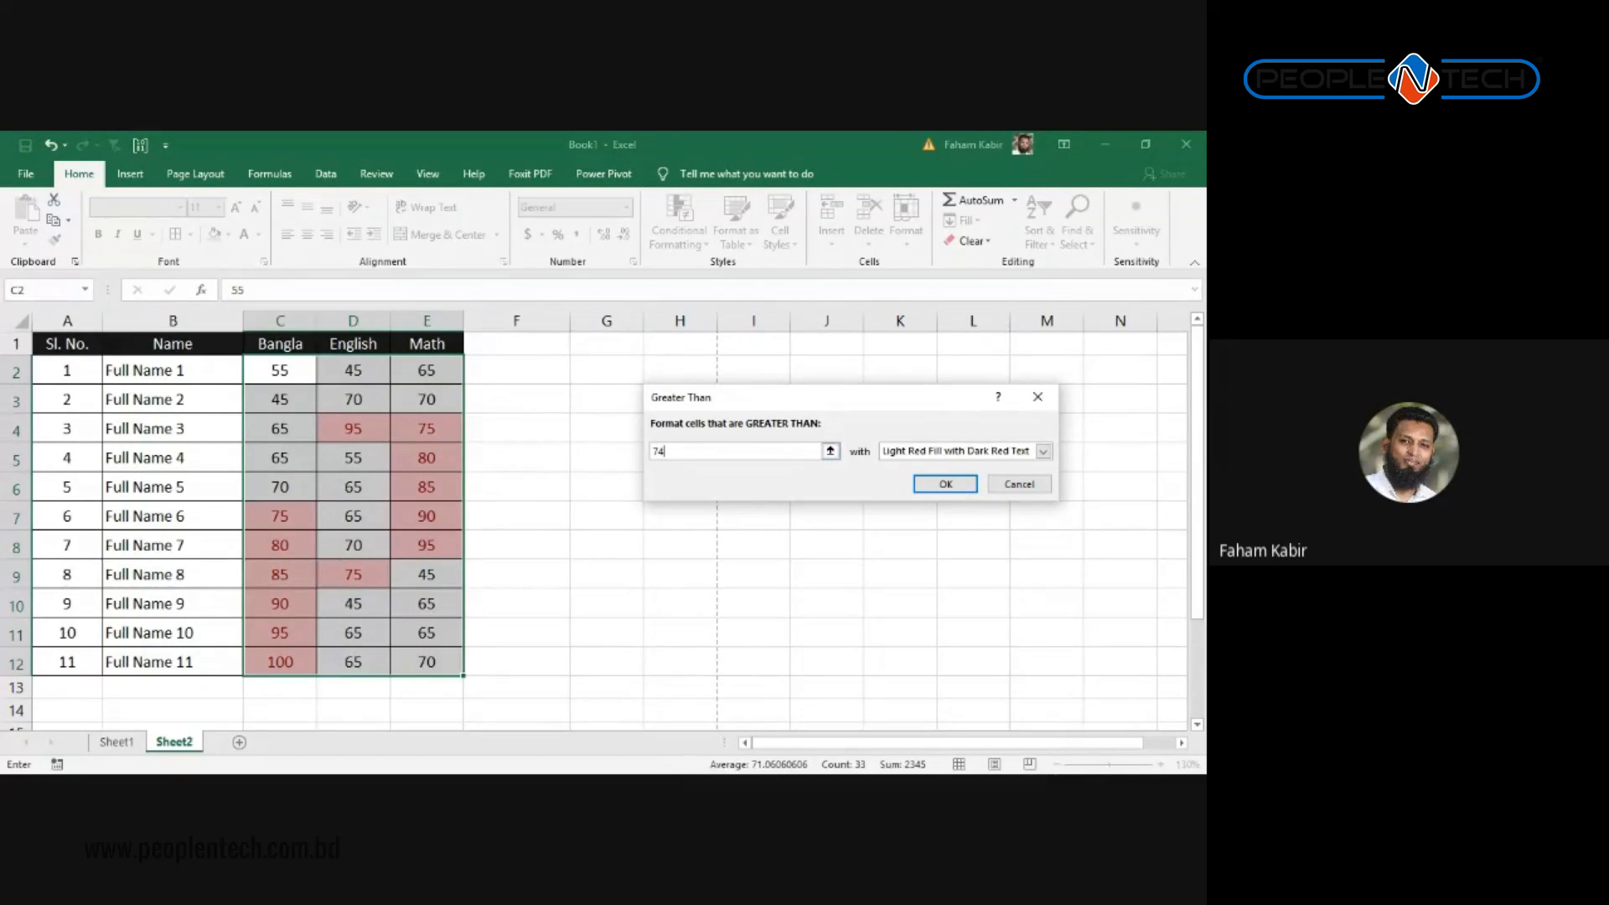
left_click(1044, 451)
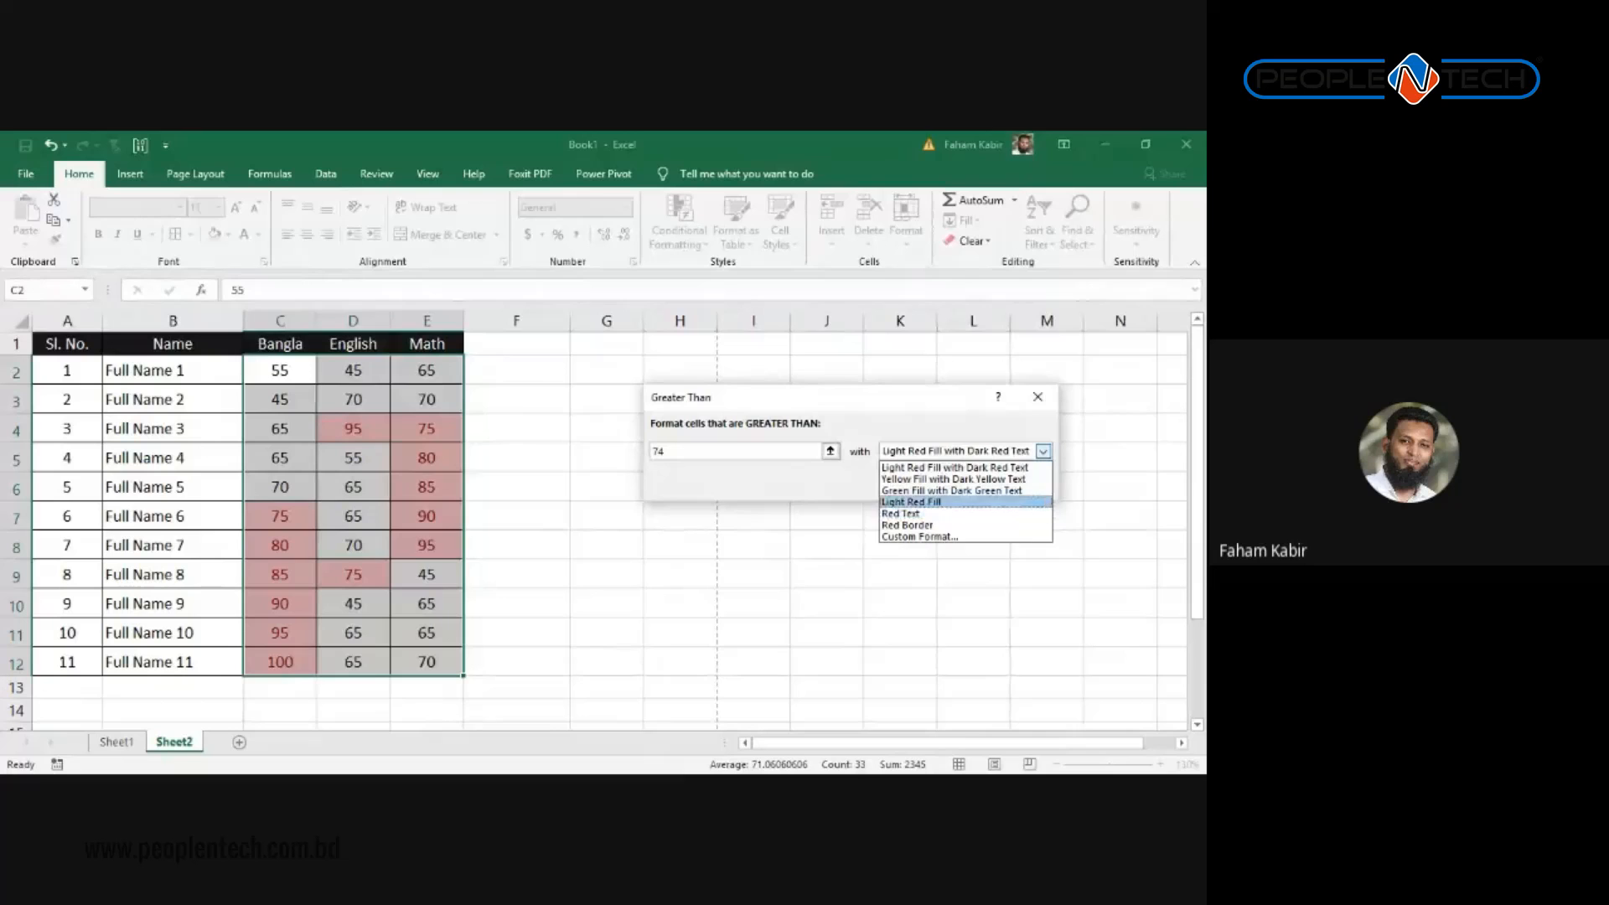
left_click(952, 491)
left_click(947, 486)
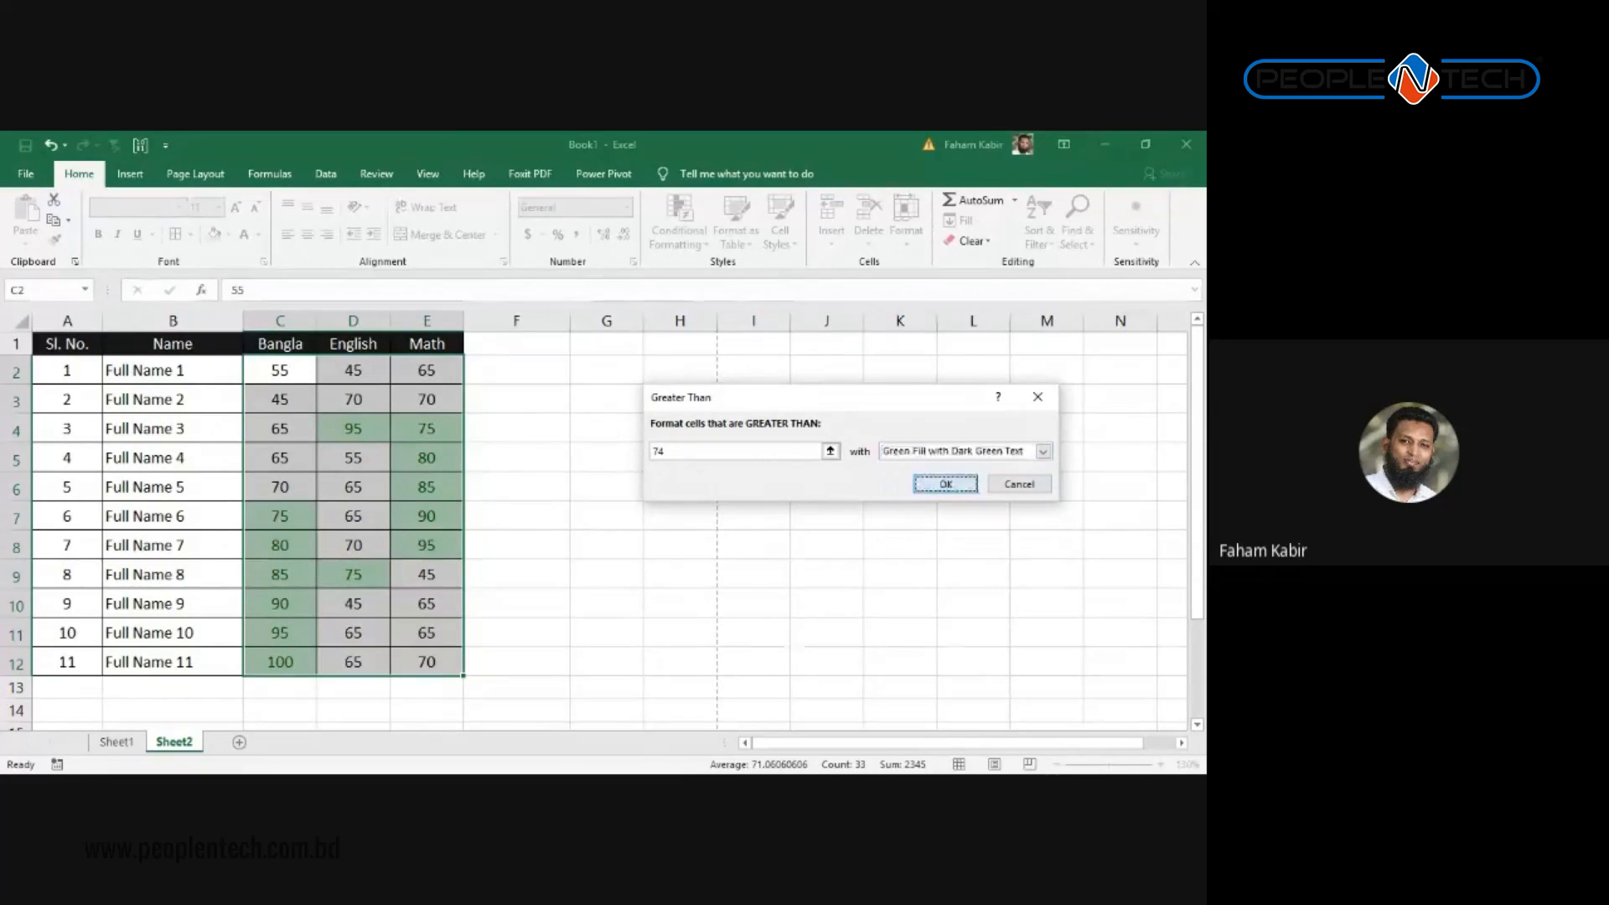
scroll(844, 496, "down", 3)
scroll(503, 549, "up", 2)
left_click(499, 548)
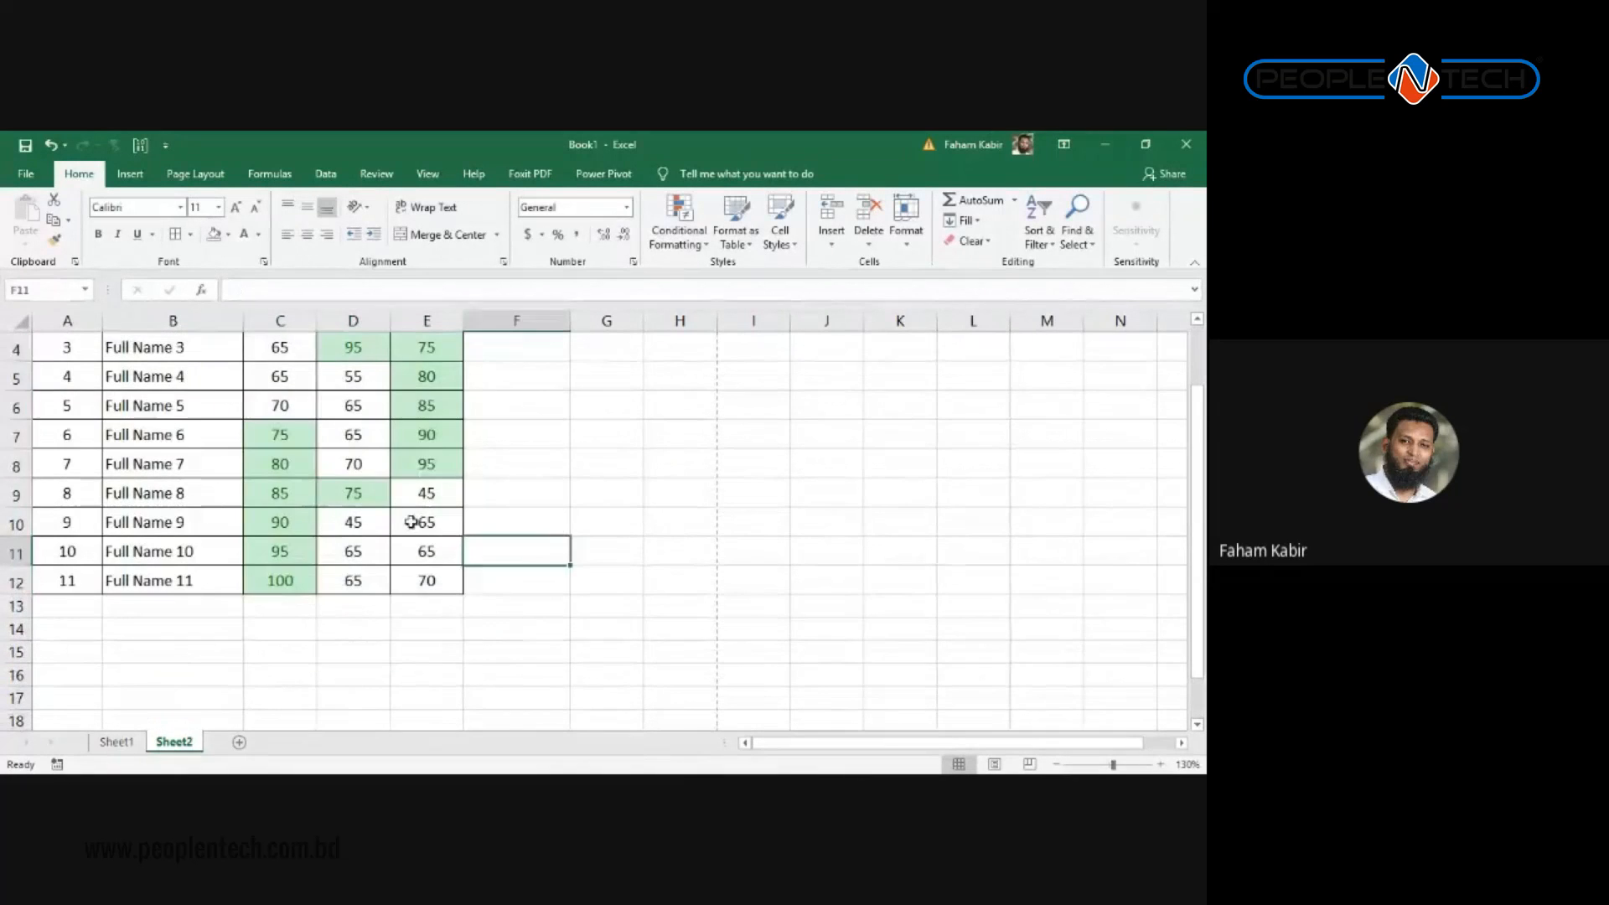
Step: Apply the 3 Symbols (Uncircled) icon set to the scores, then reselect C2:E11
scroll(377, 570, "up", 1)
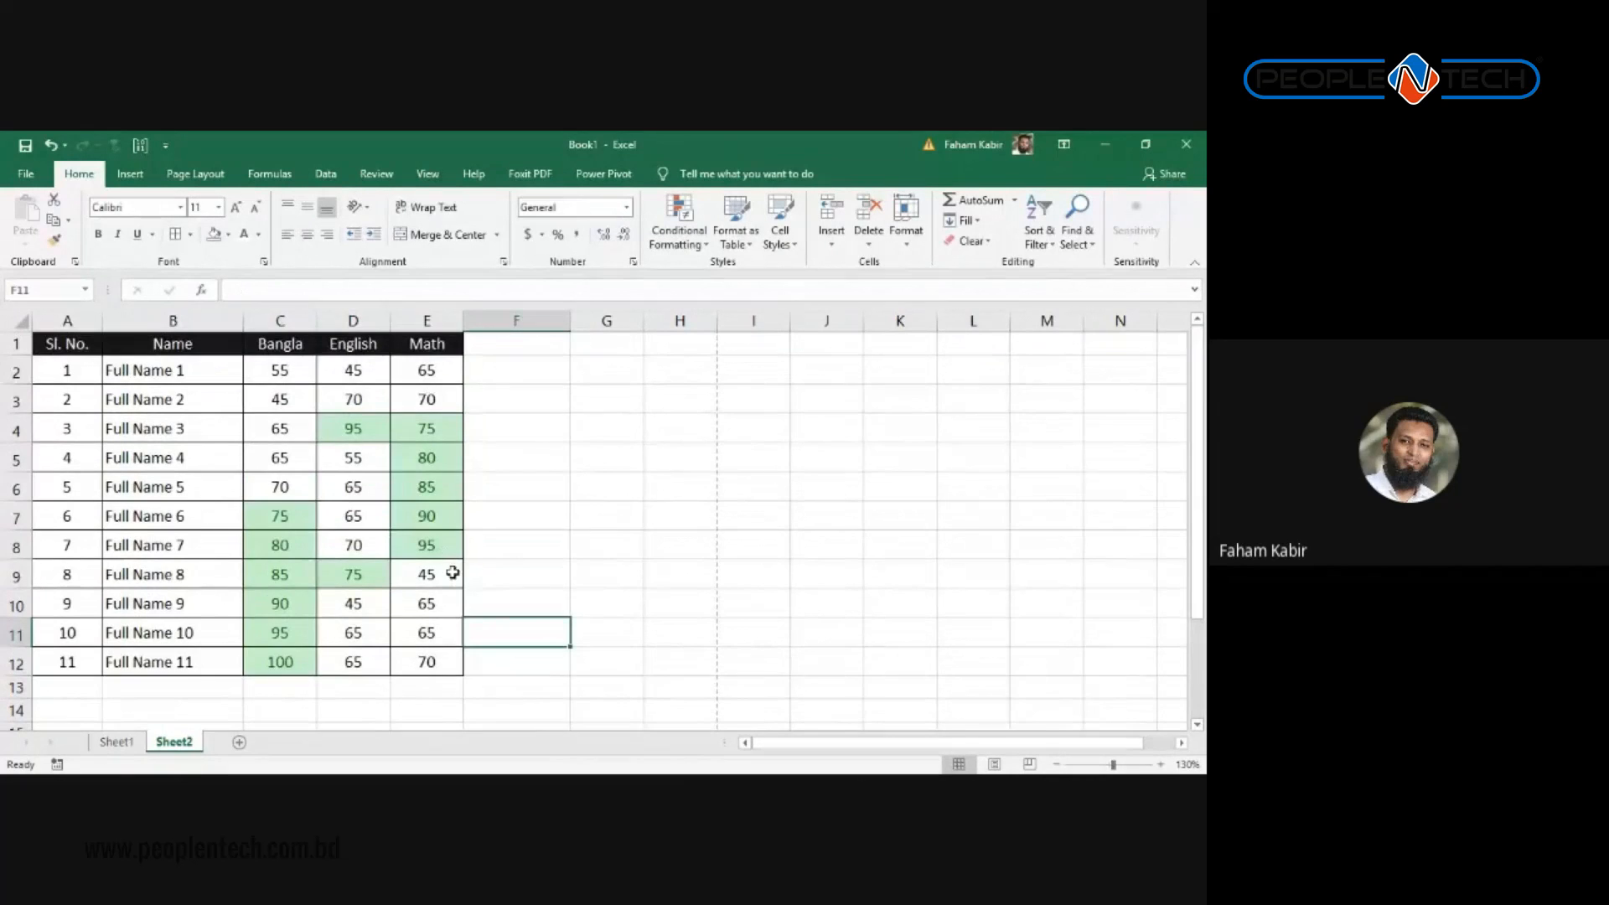
scroll(402, 549, "down", 1)
scroll(293, 475, "up", 1)
left_click_drag(274, 371, 427, 661)
left_click(681, 230)
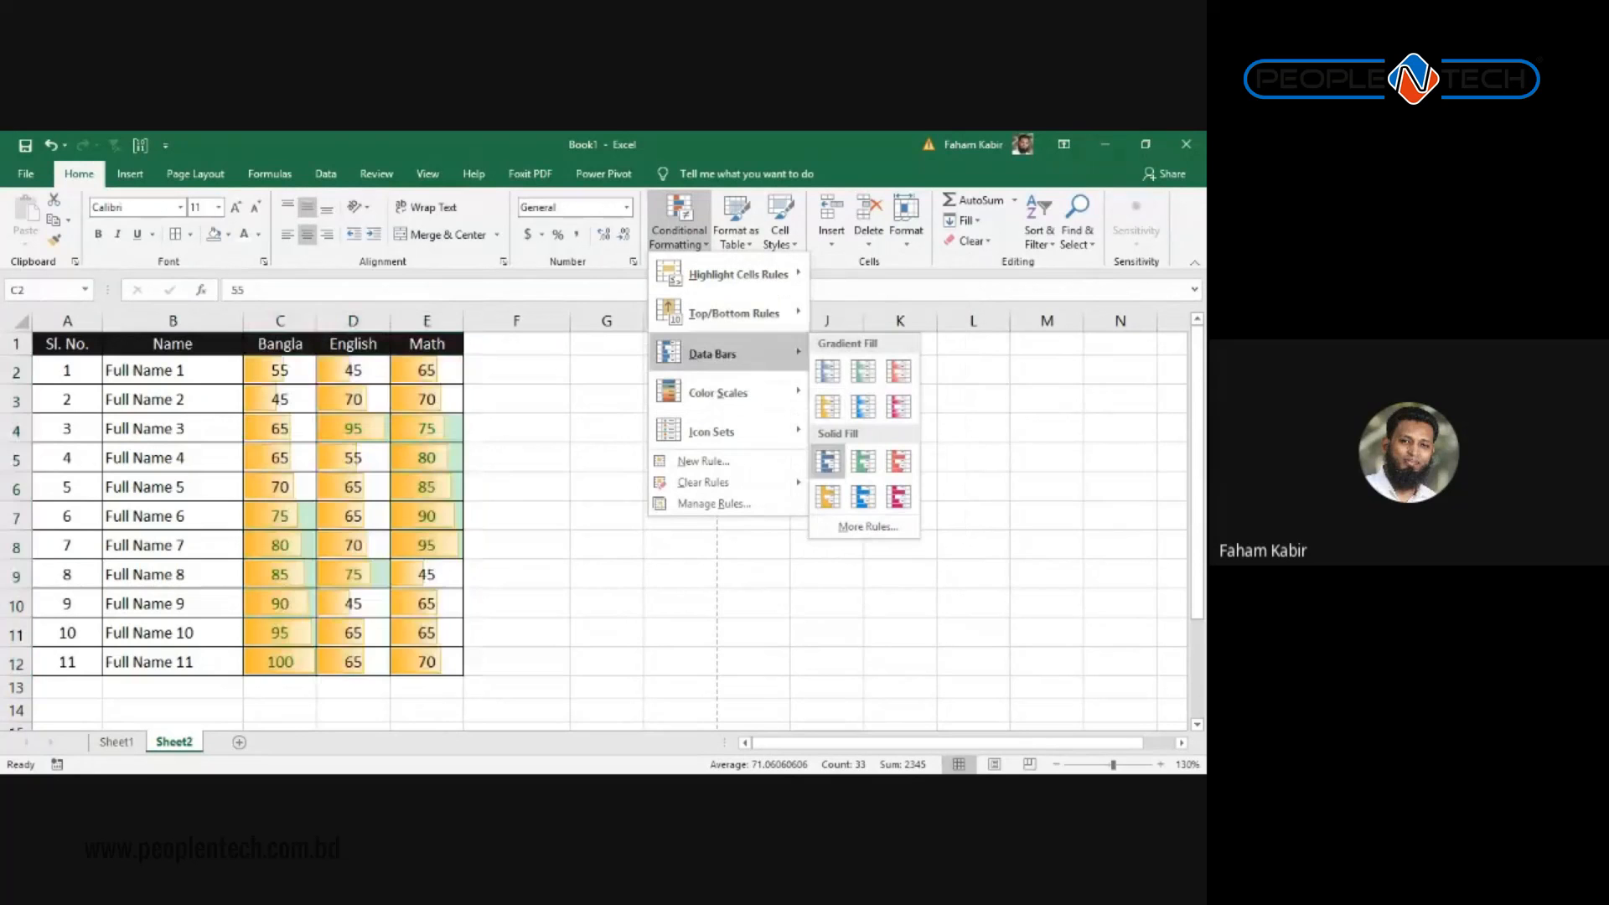
mouse_move(712, 431)
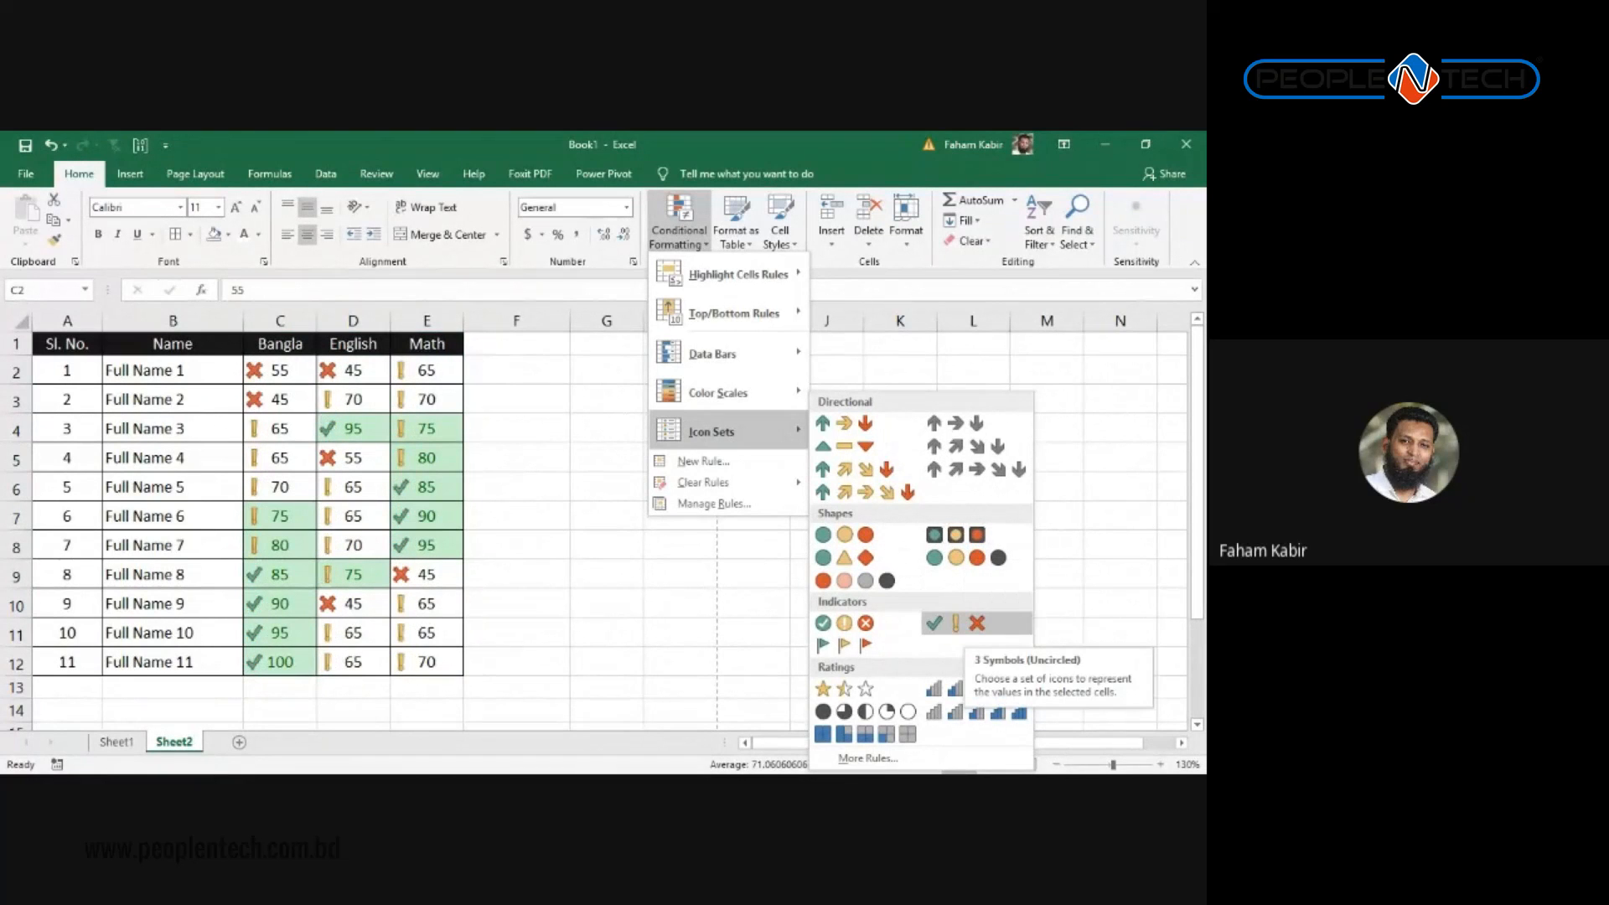
left_click(955, 624)
left_click_drag(280, 320, 374, 321)
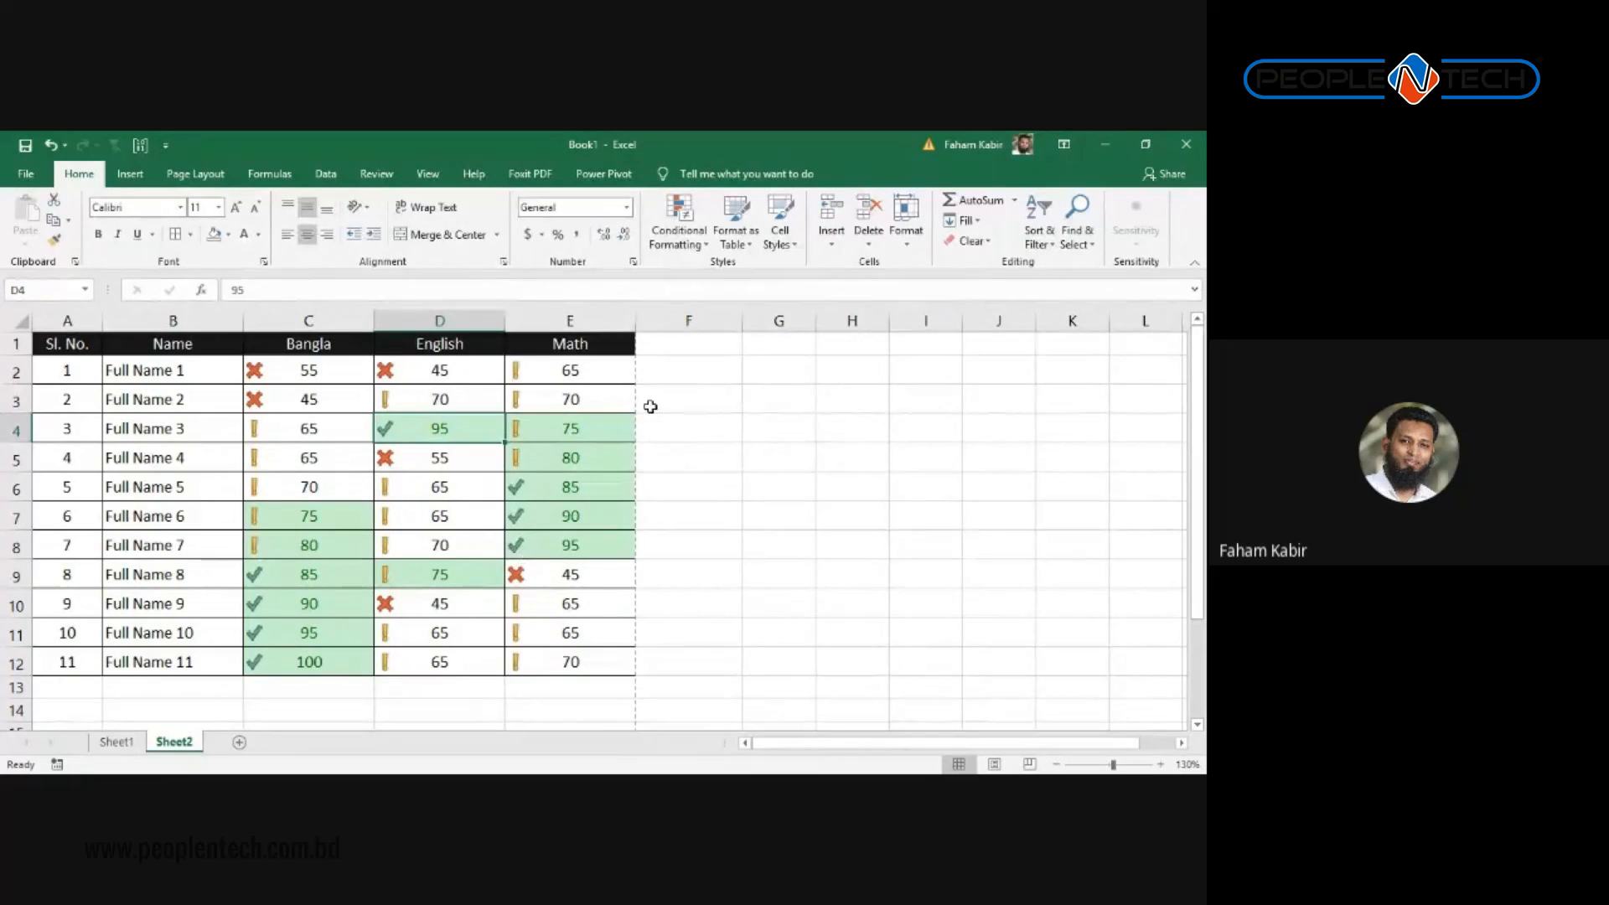
mouse_move(607, 359)
left_mouse_down()
mouse_move(578, 431)
mouse_move(250, 642)
left_mouse_up()
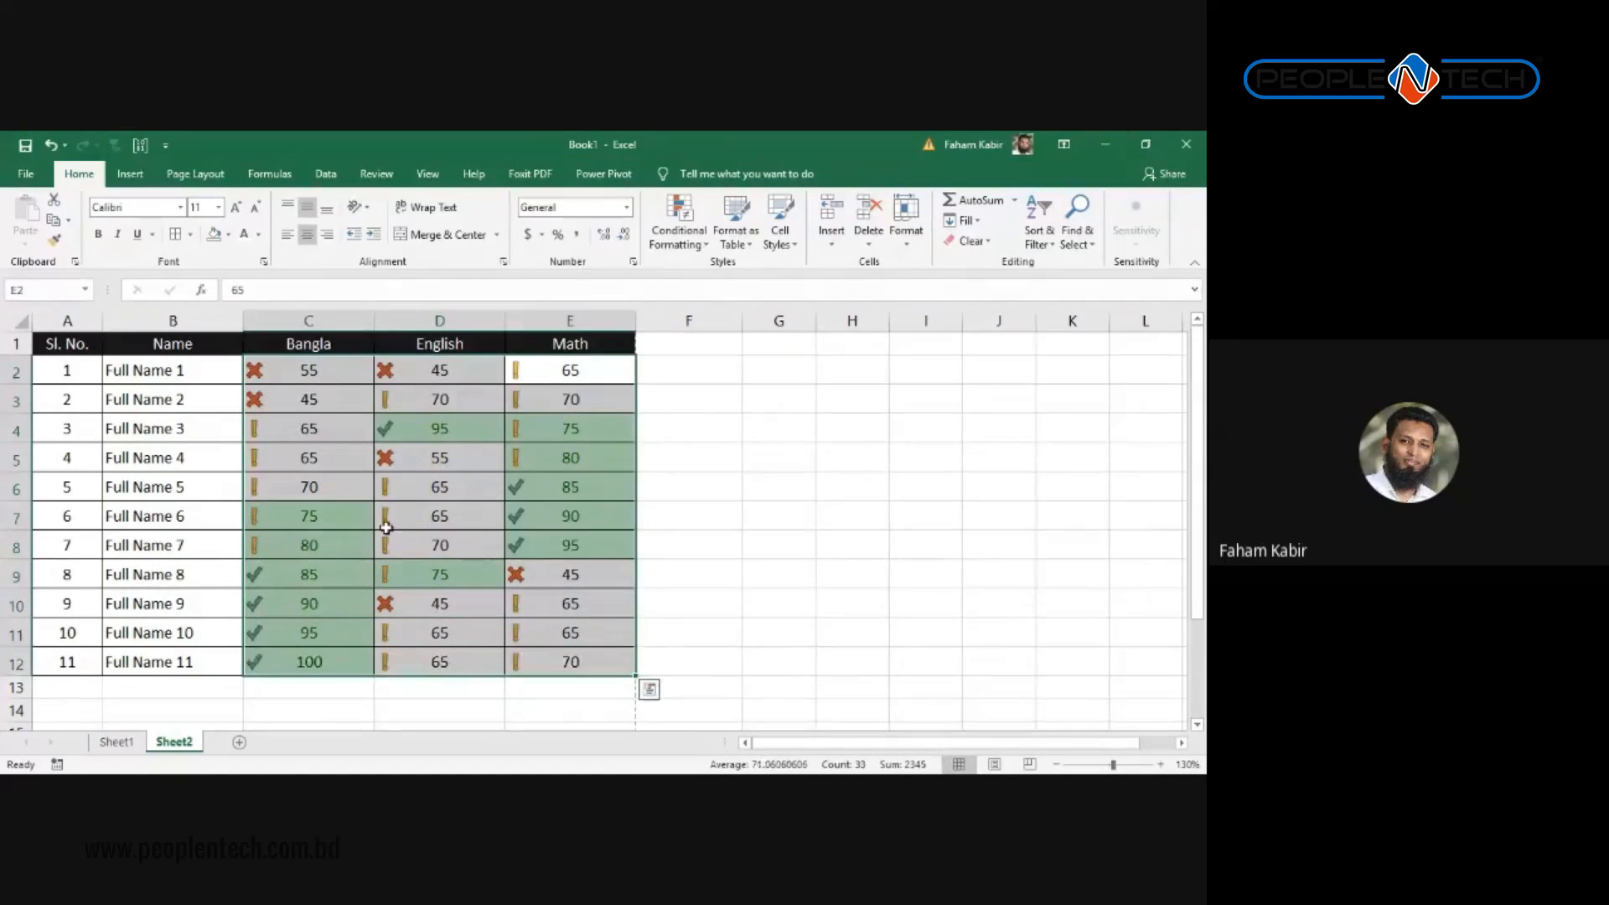
left_click(439, 516)
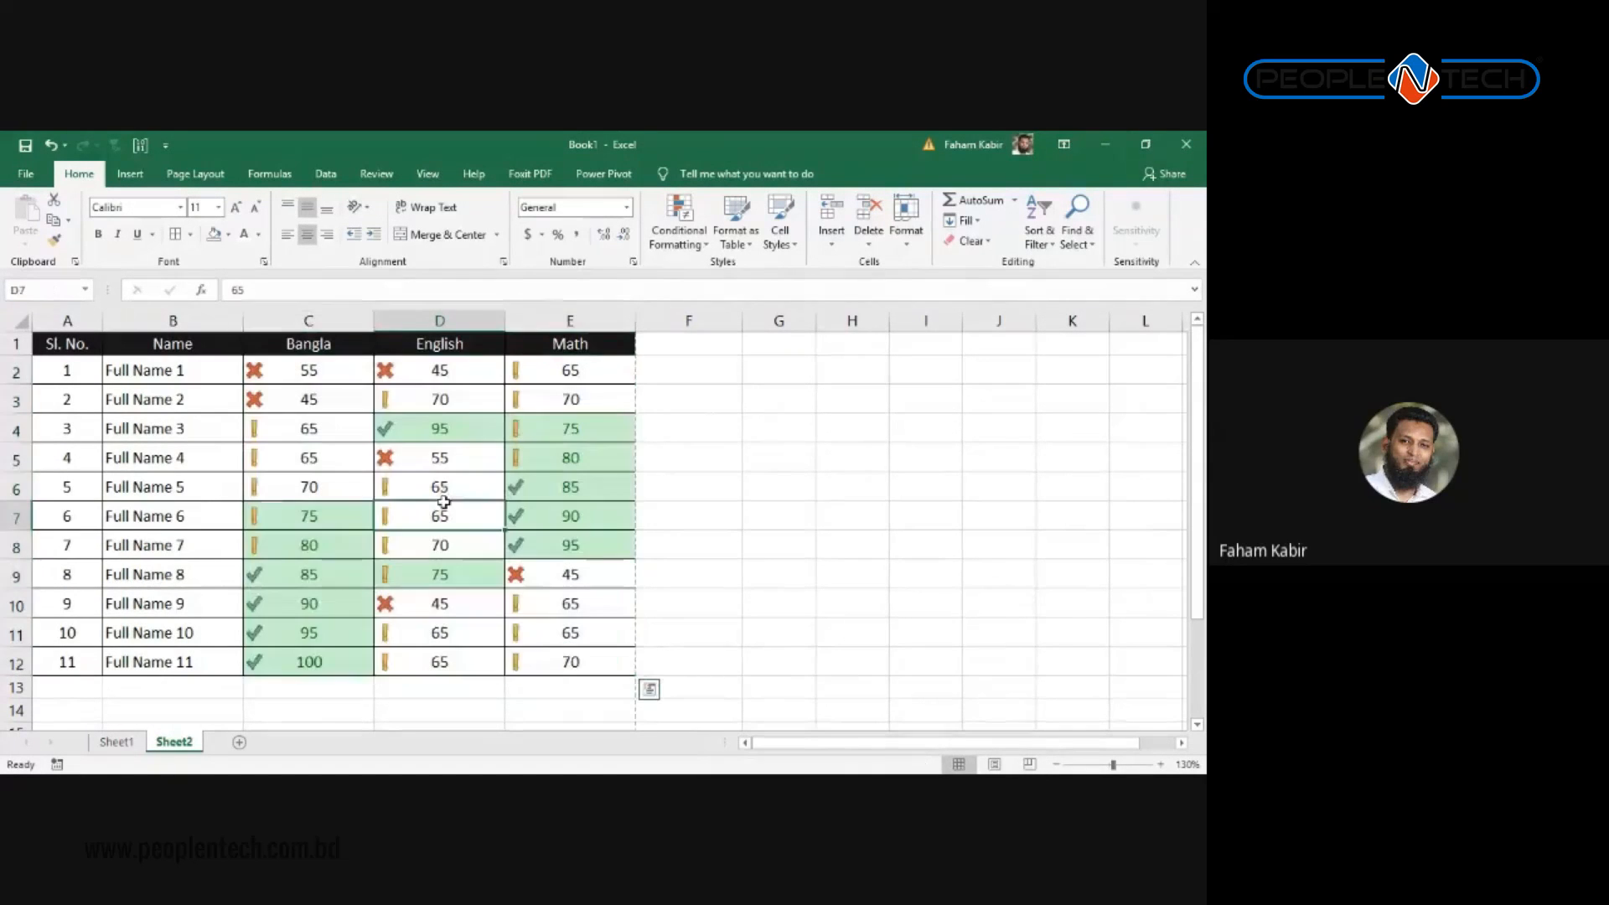
left_click(306, 369)
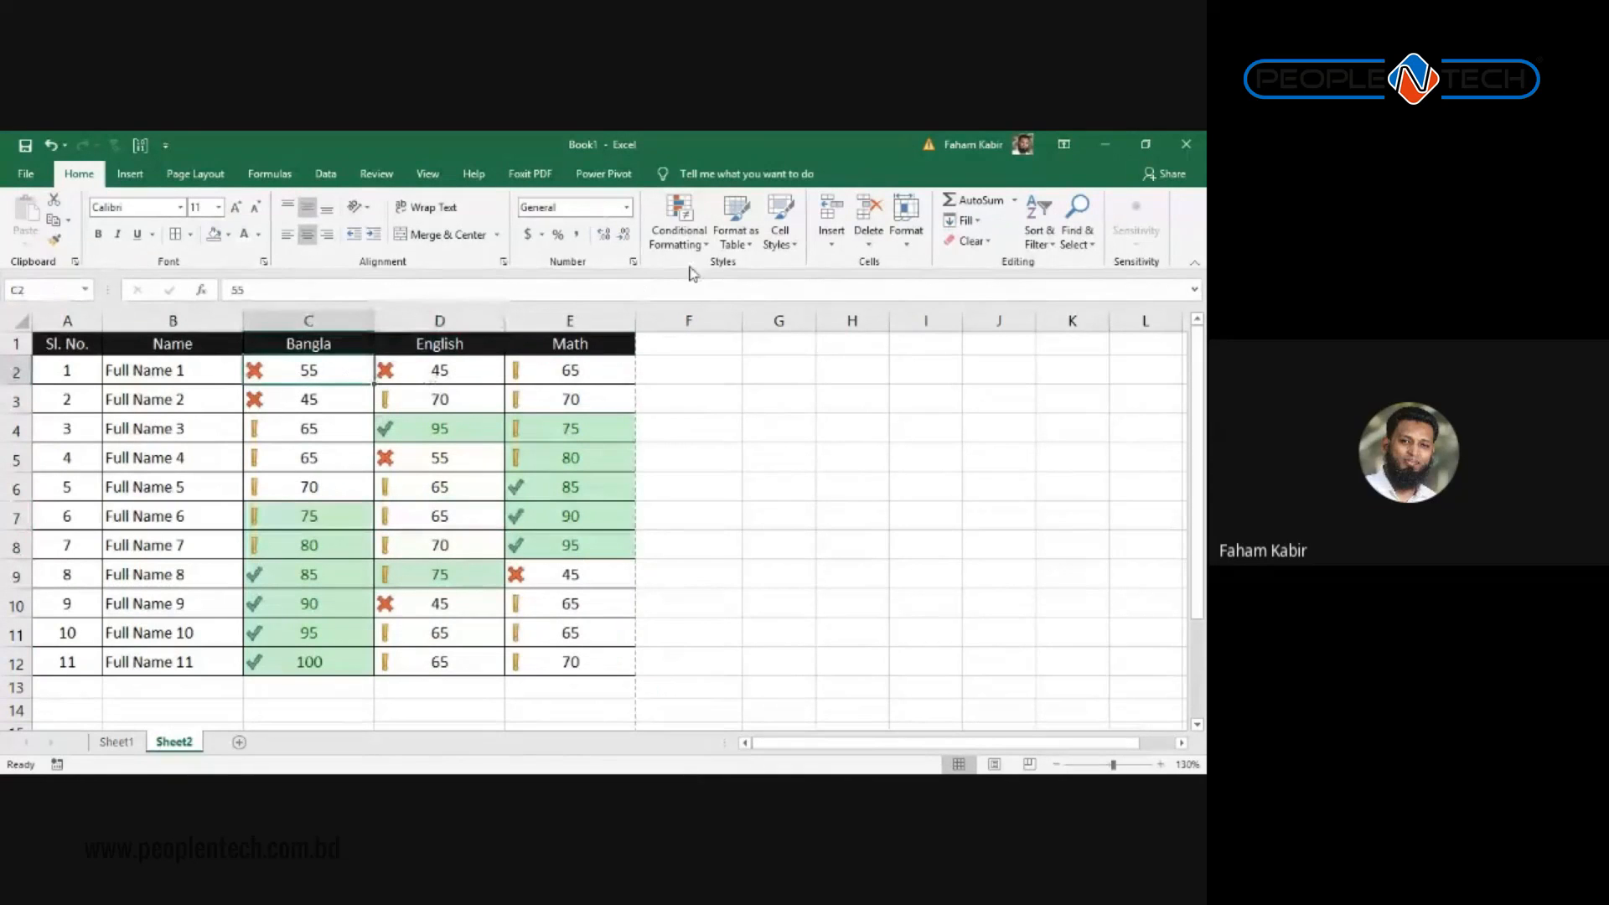
left_click(702, 245)
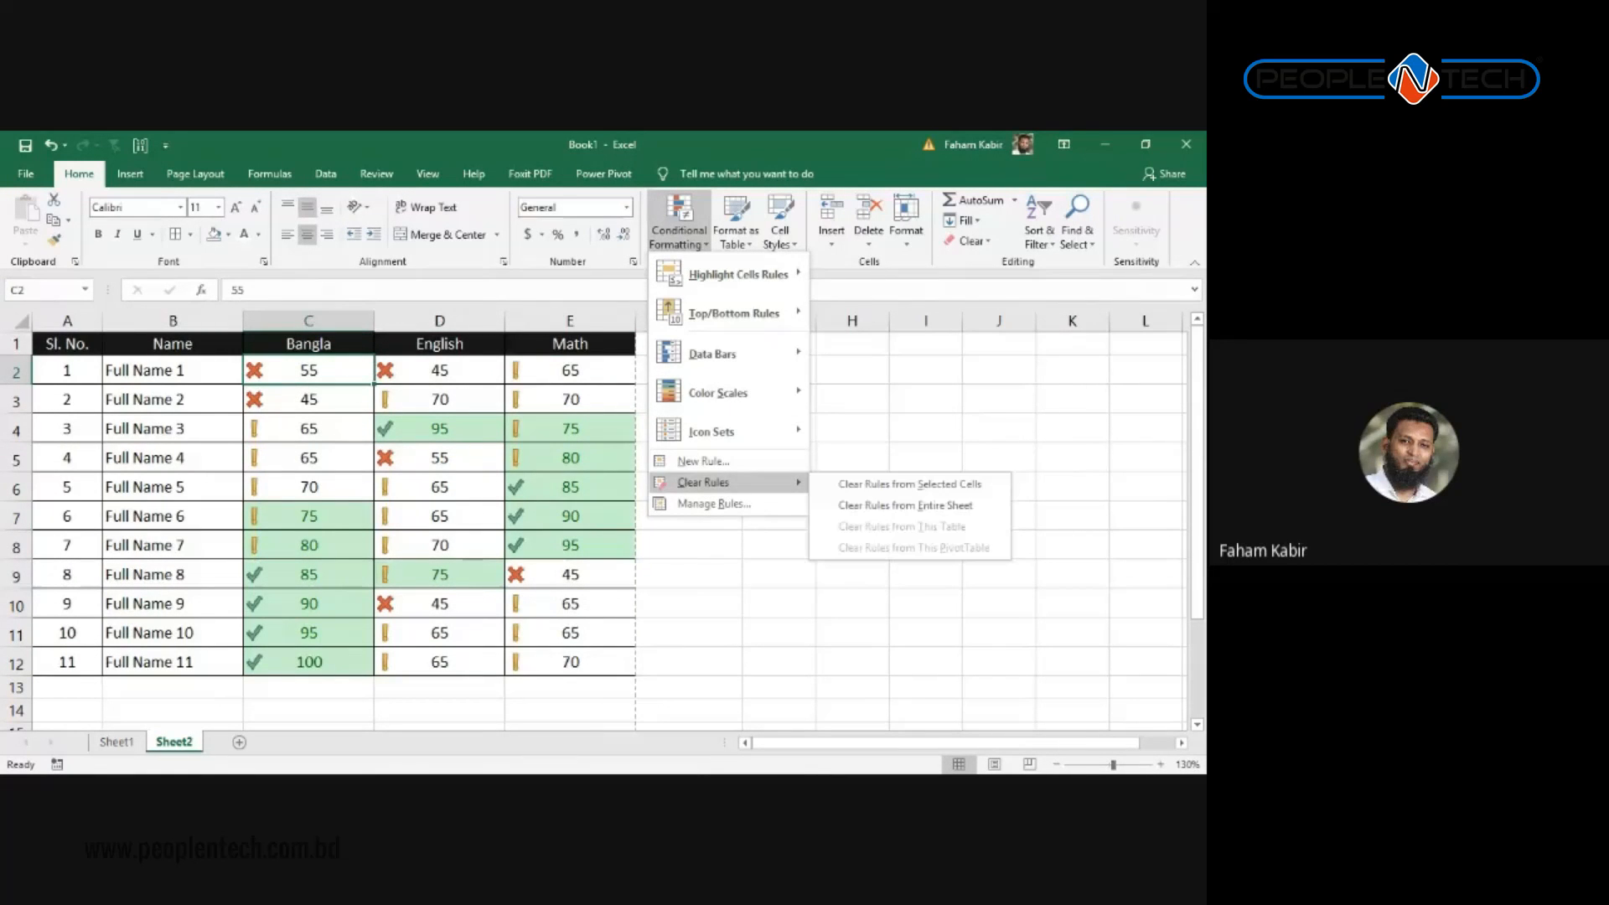
left_click(712, 504)
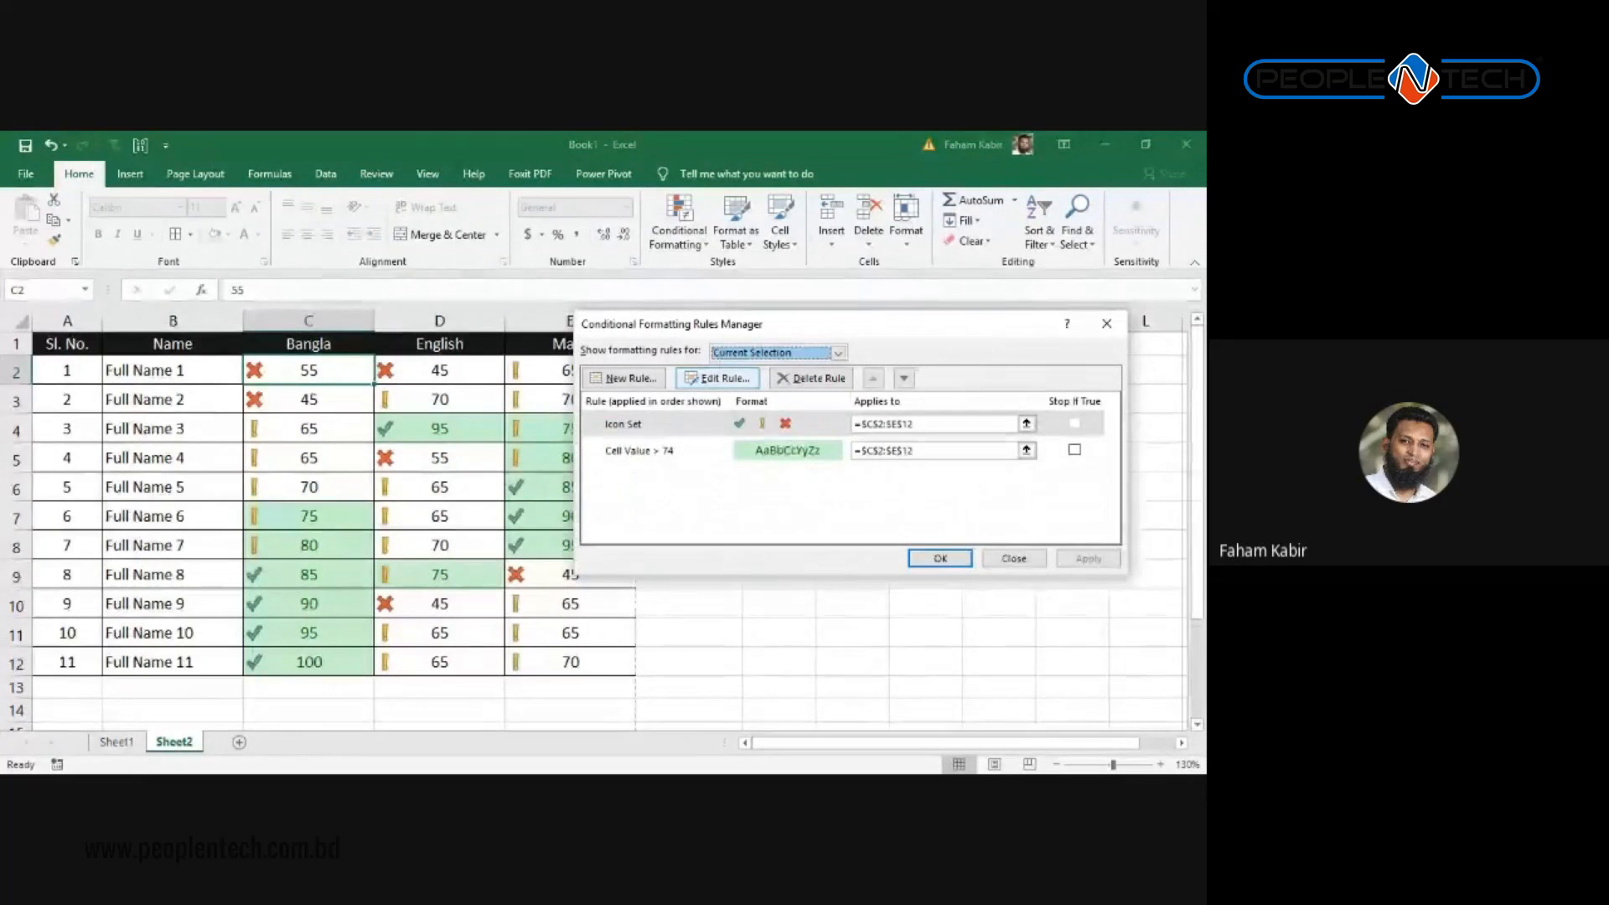
left_click(677, 451)
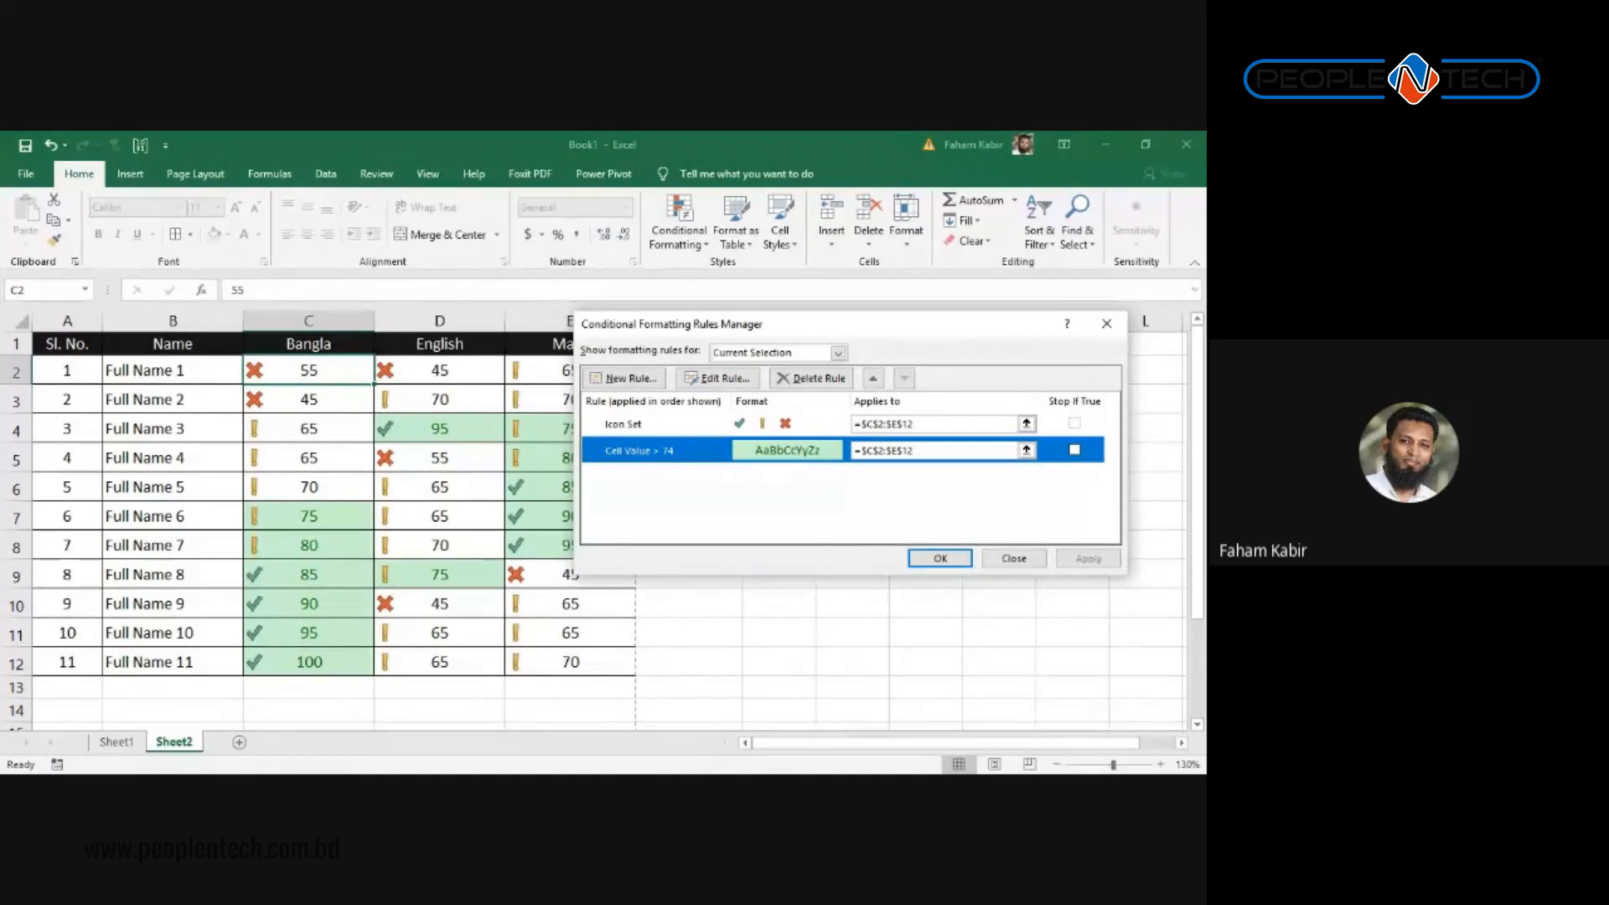
left_click(640, 424)
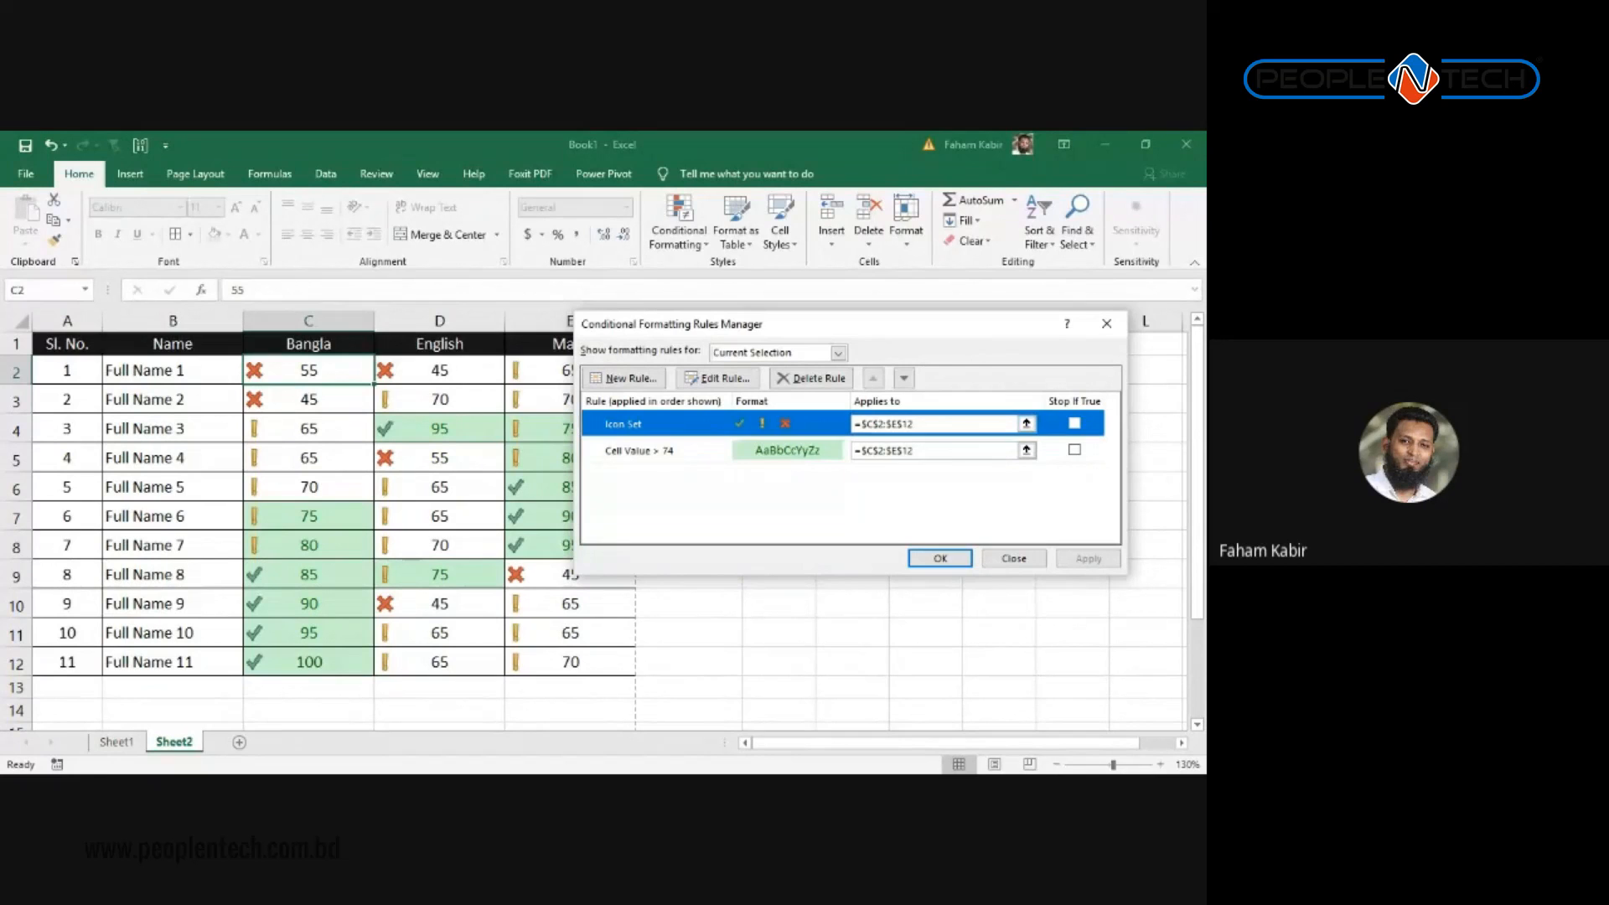
left_click(717, 378)
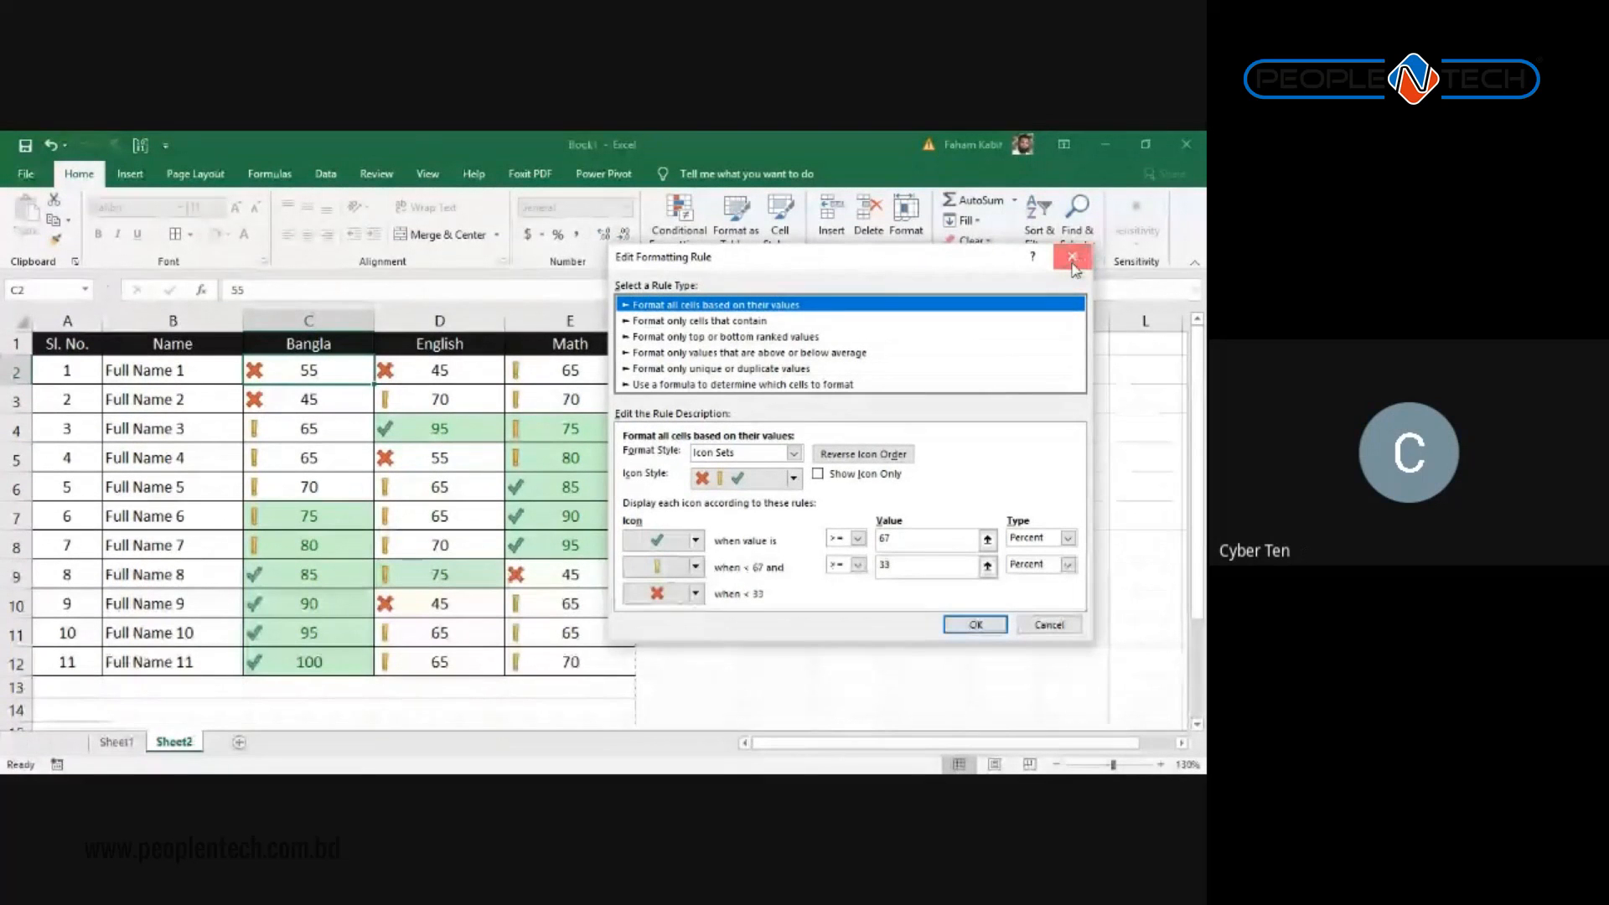
left_click(1073, 260)
left_click(1105, 324)
left_click(680, 235)
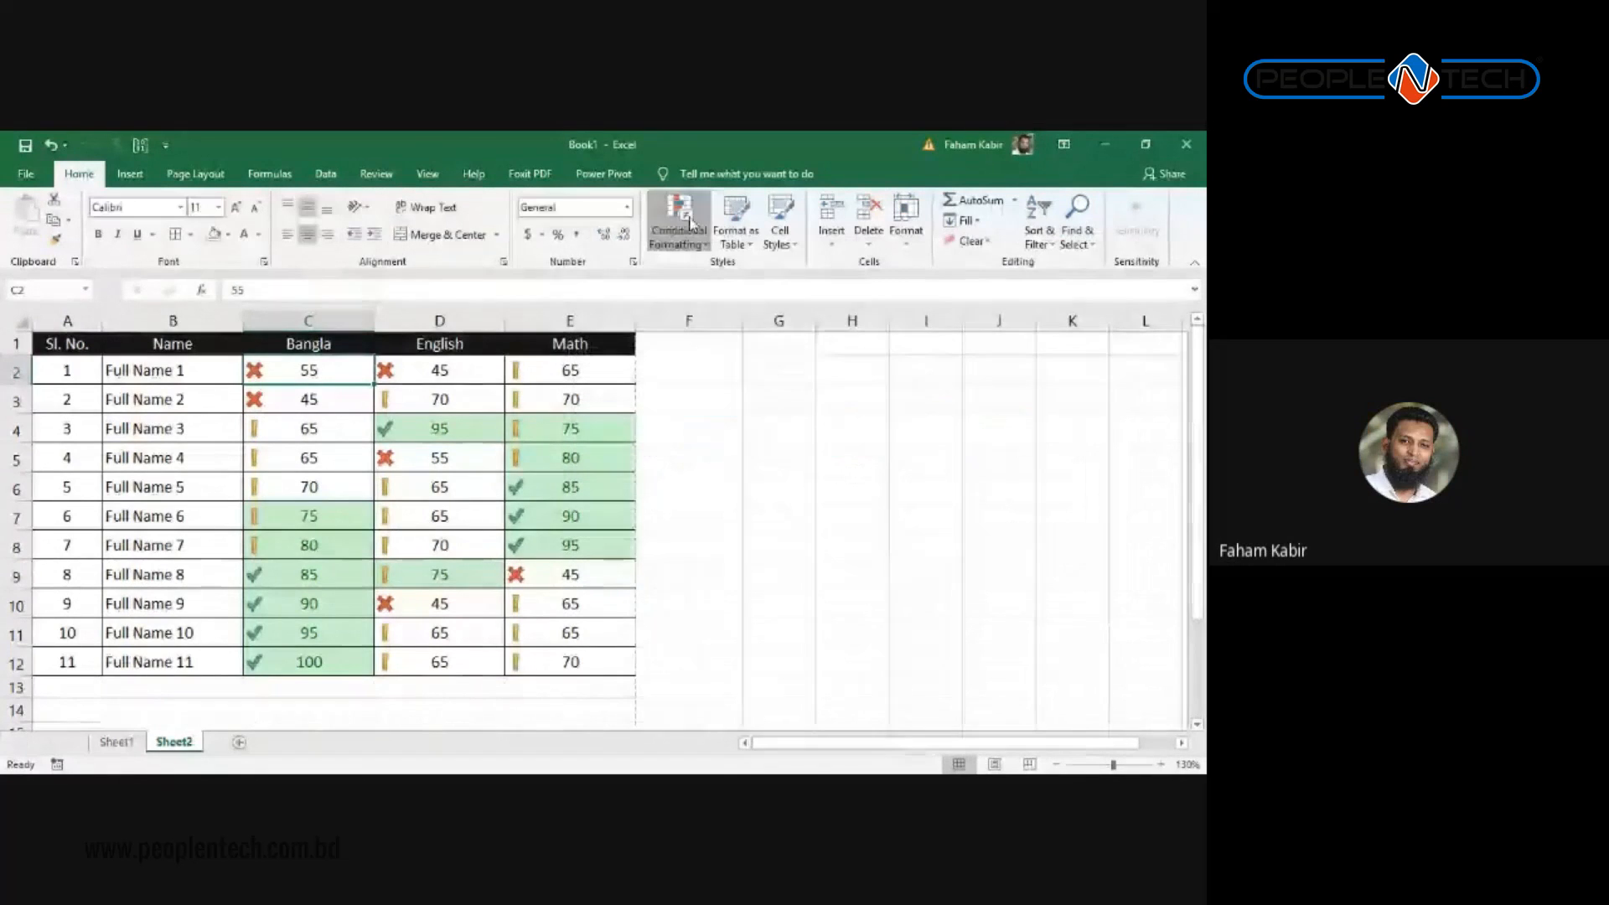
Step: Change the icon set thresholds from 67 and 33 to 75 and 45 percent
mouse_move(729, 275)
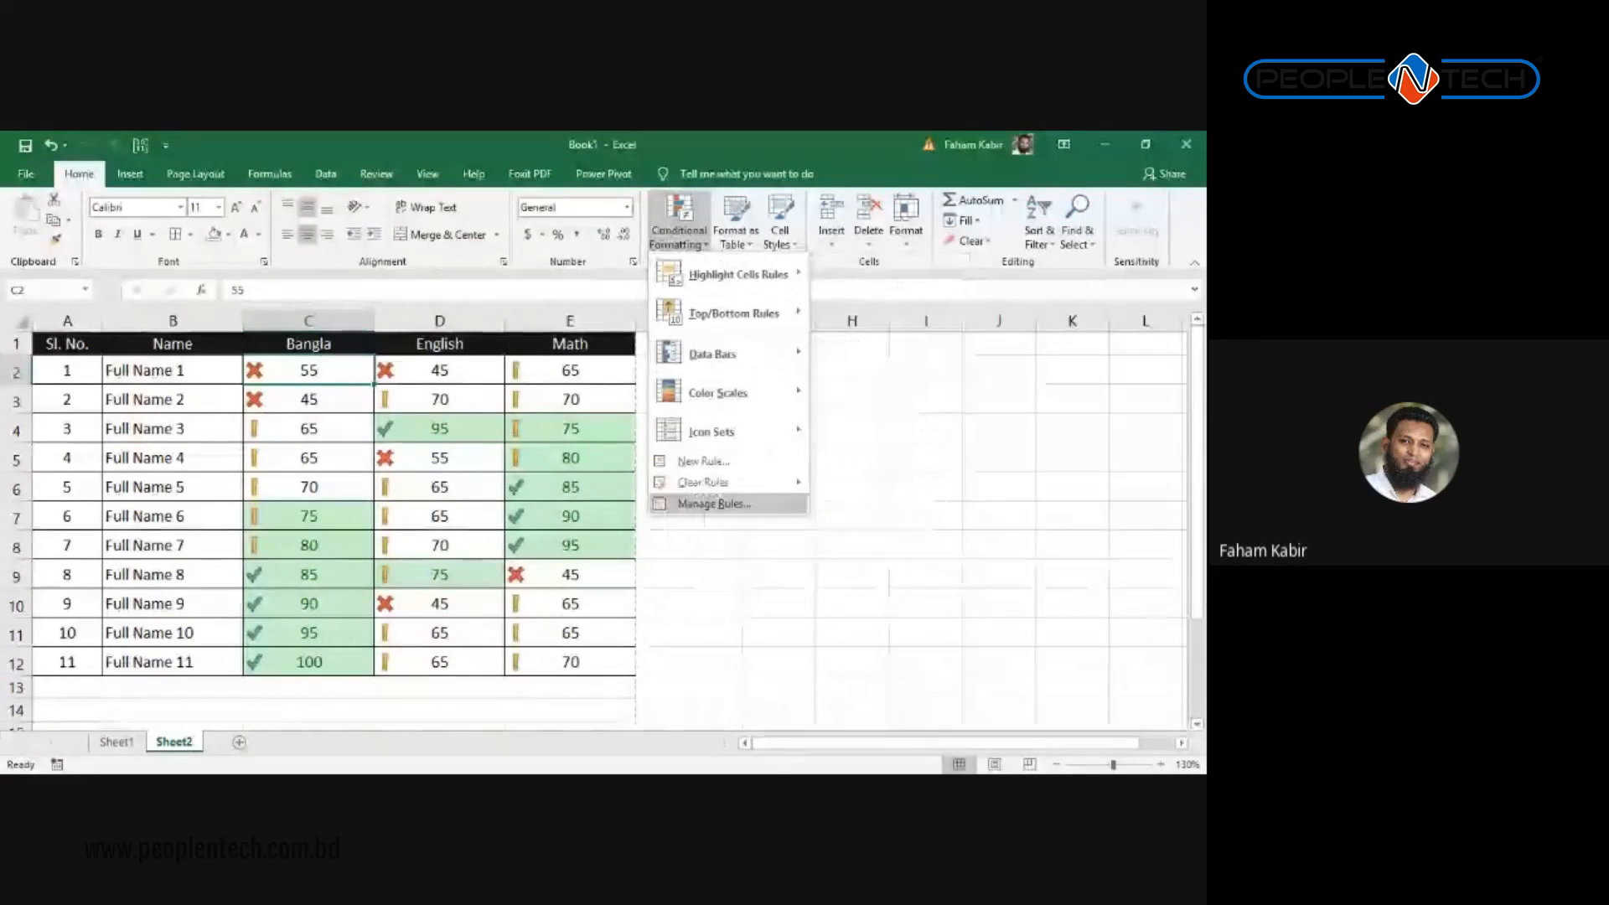
left_click(753, 506)
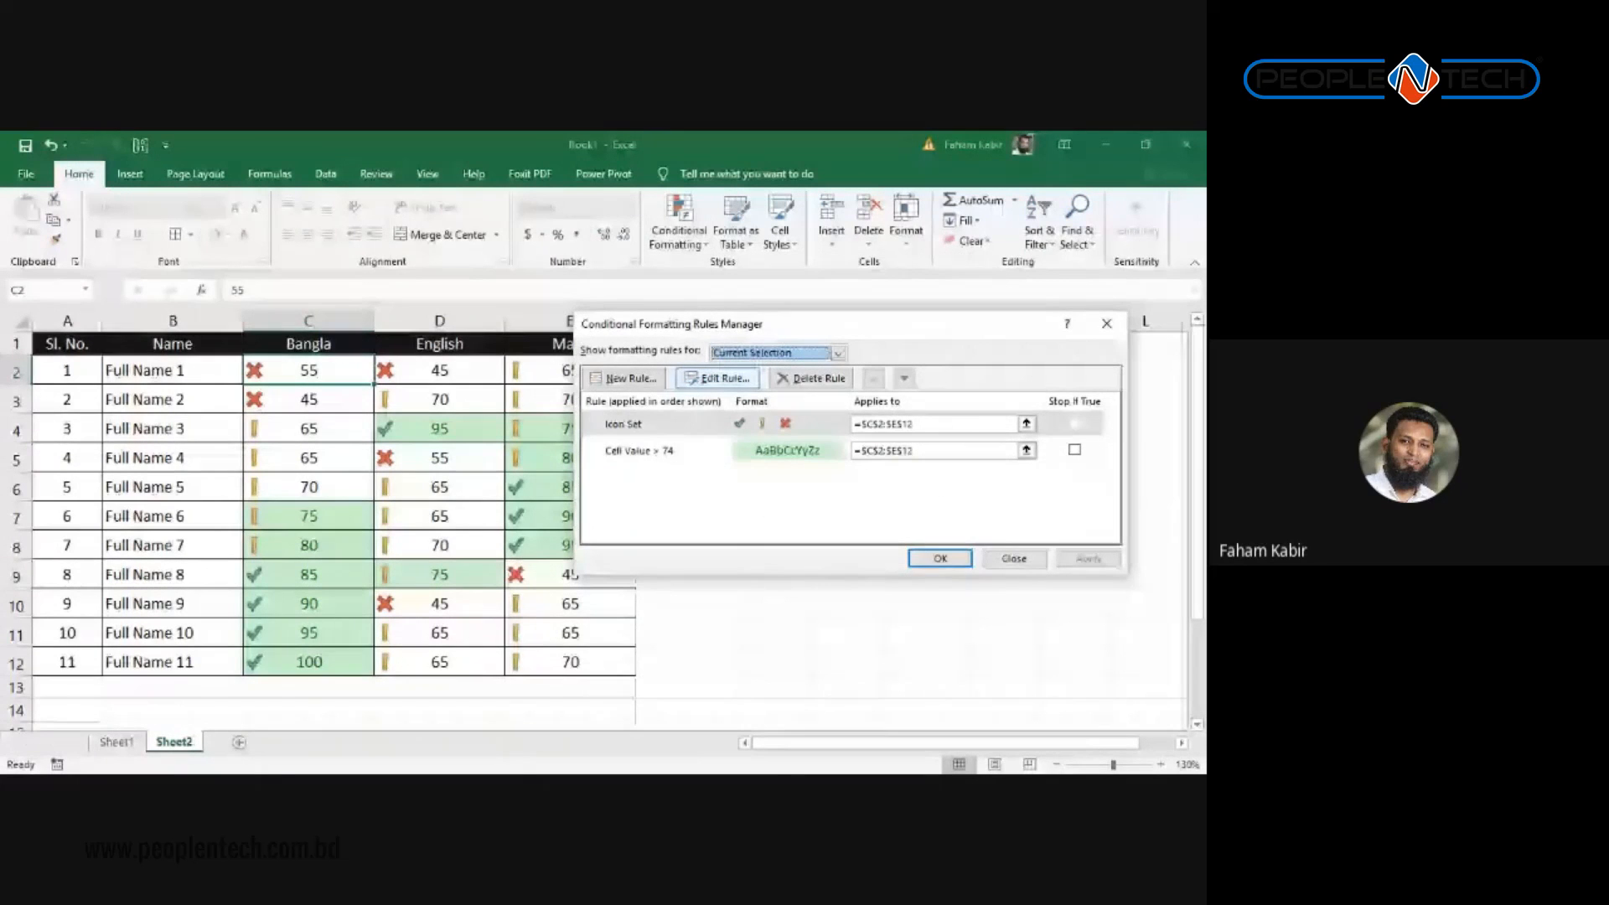
left_click(718, 378)
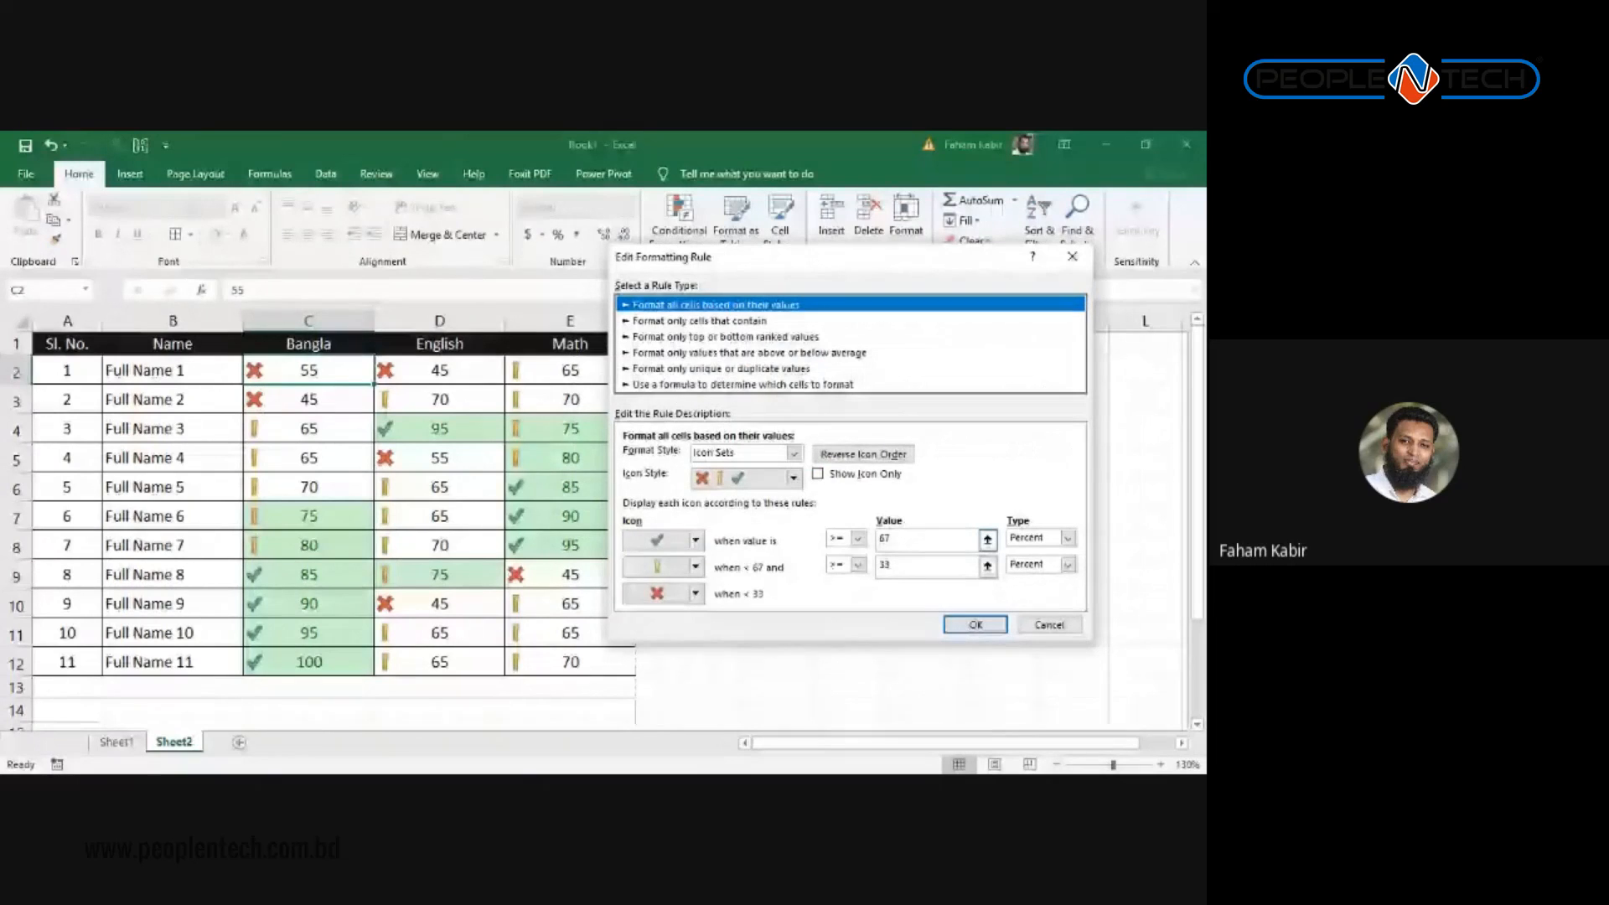
double_click(885, 538)
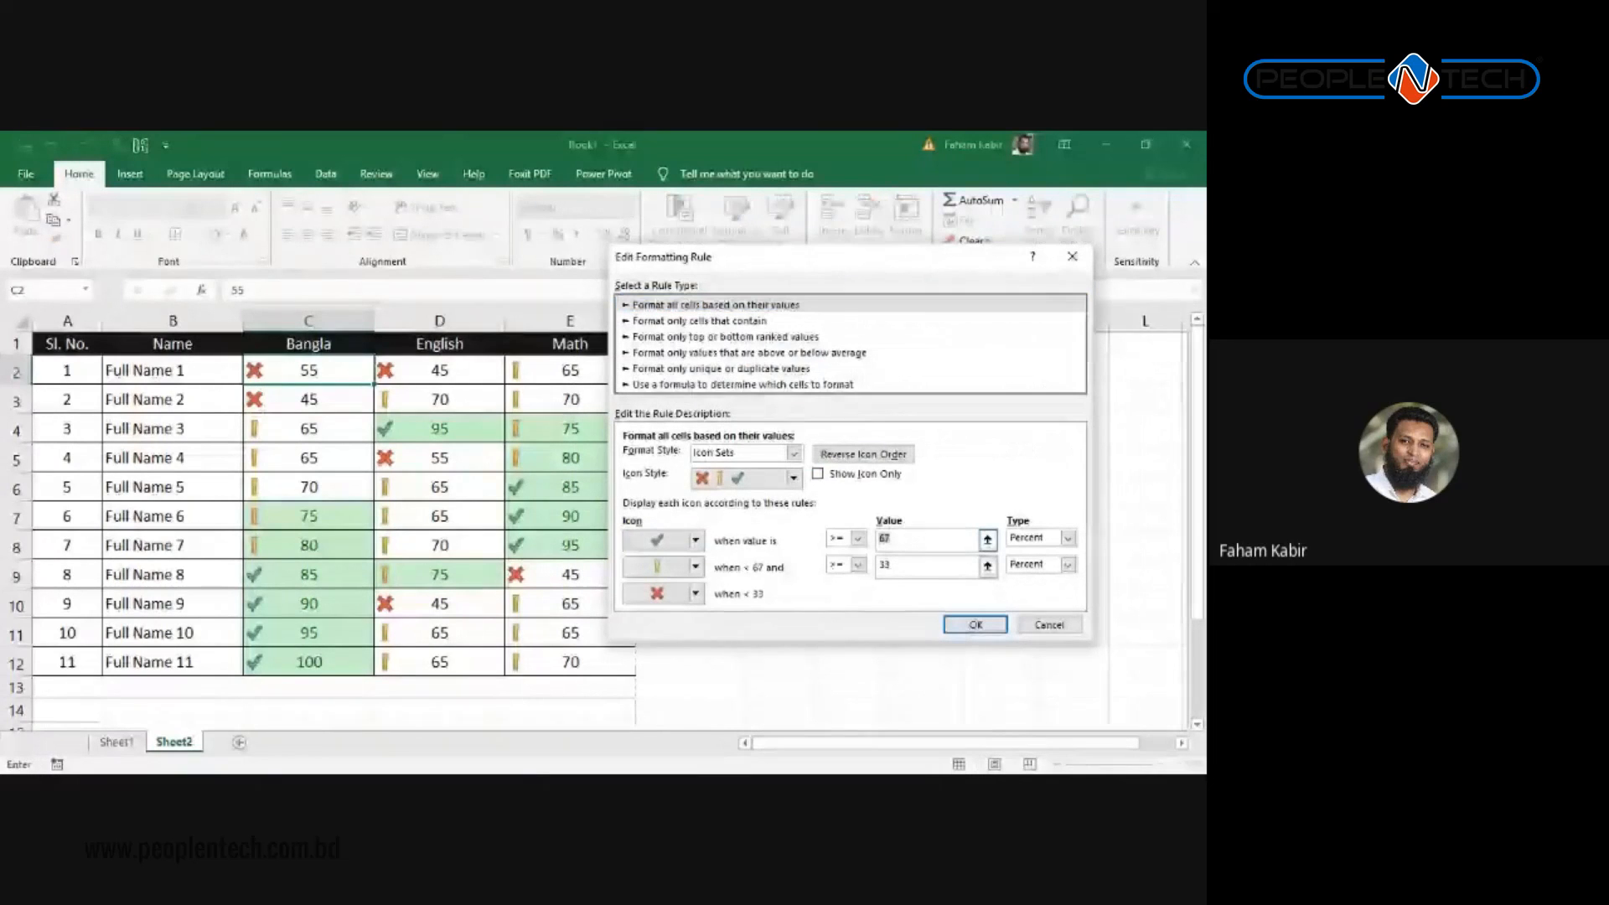
type("75")
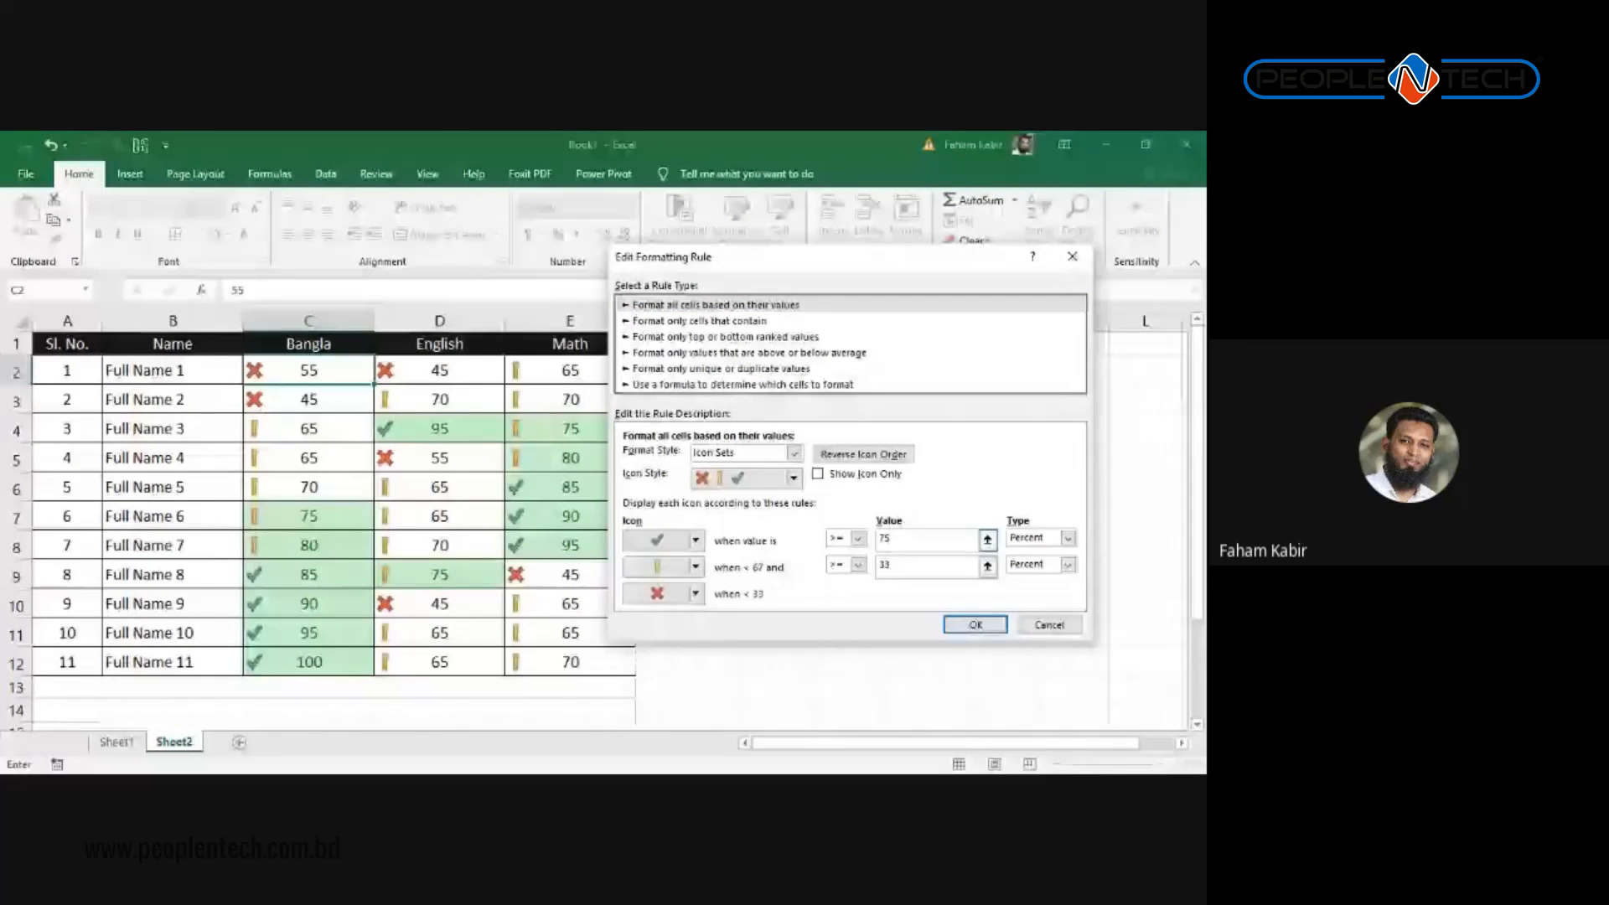
left_click(894, 565)
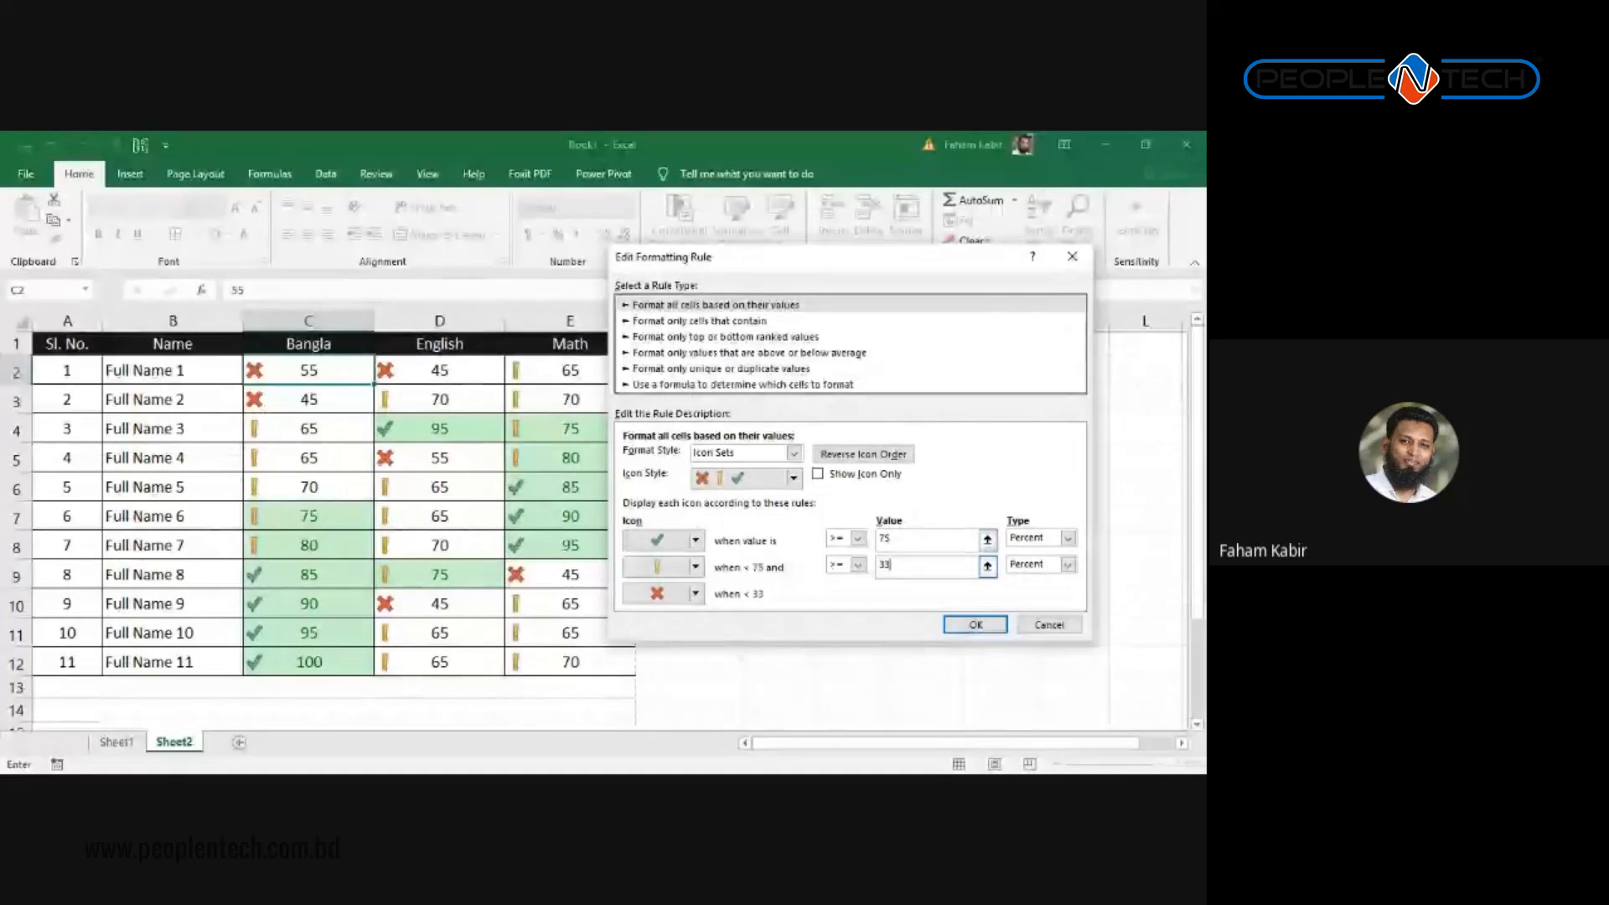
key("BackSpace")
key("BackSpace")
type("45")
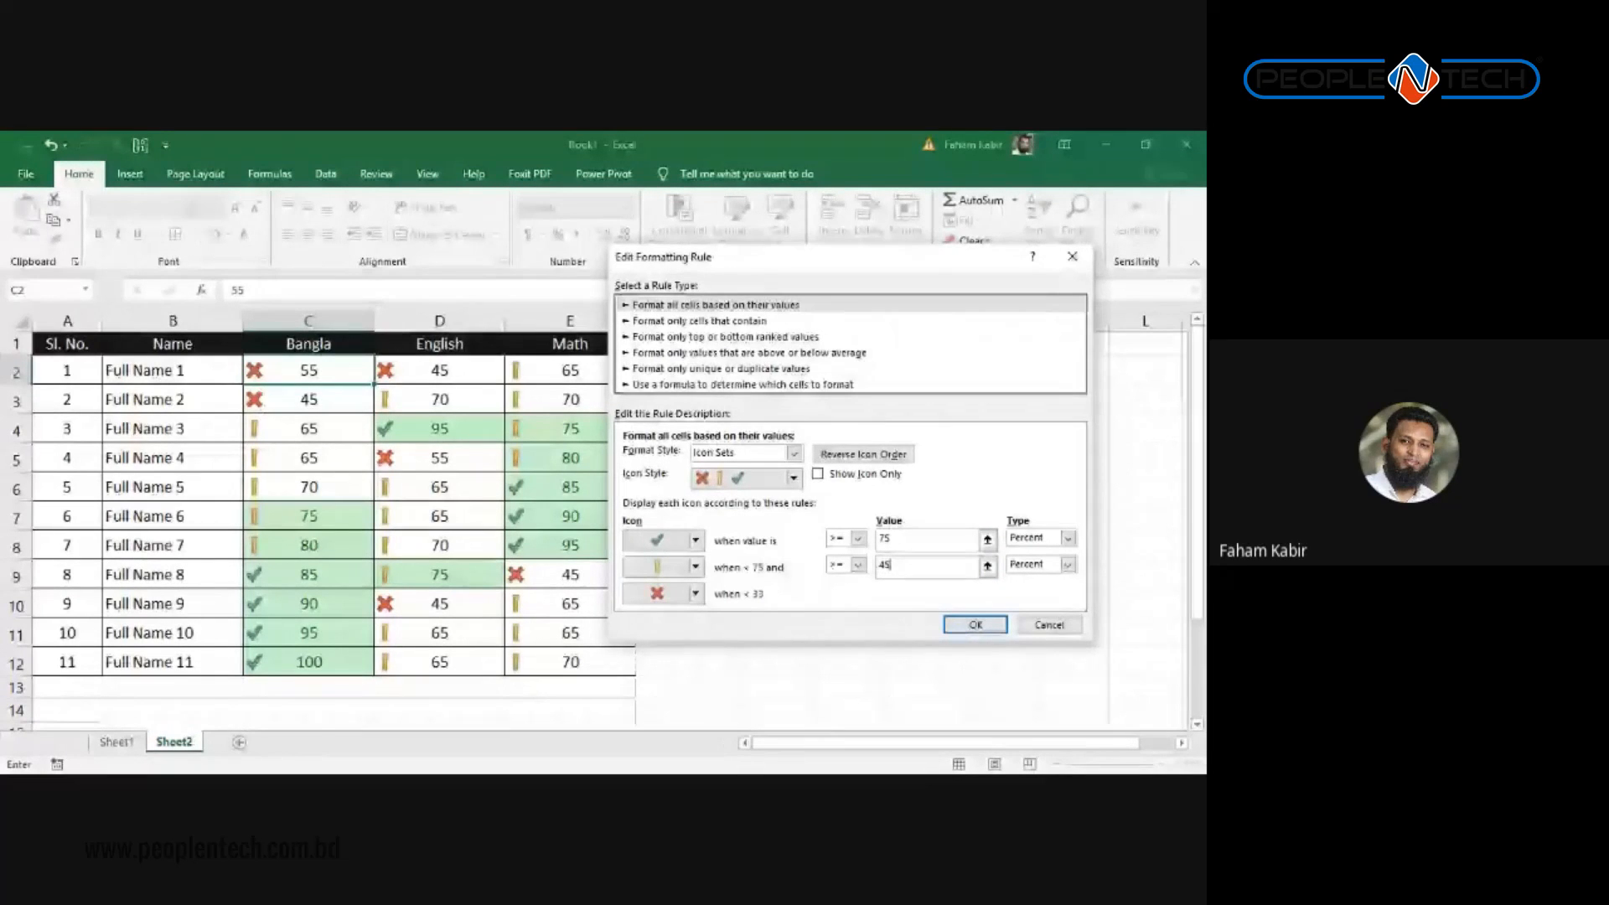
left_click(975, 624)
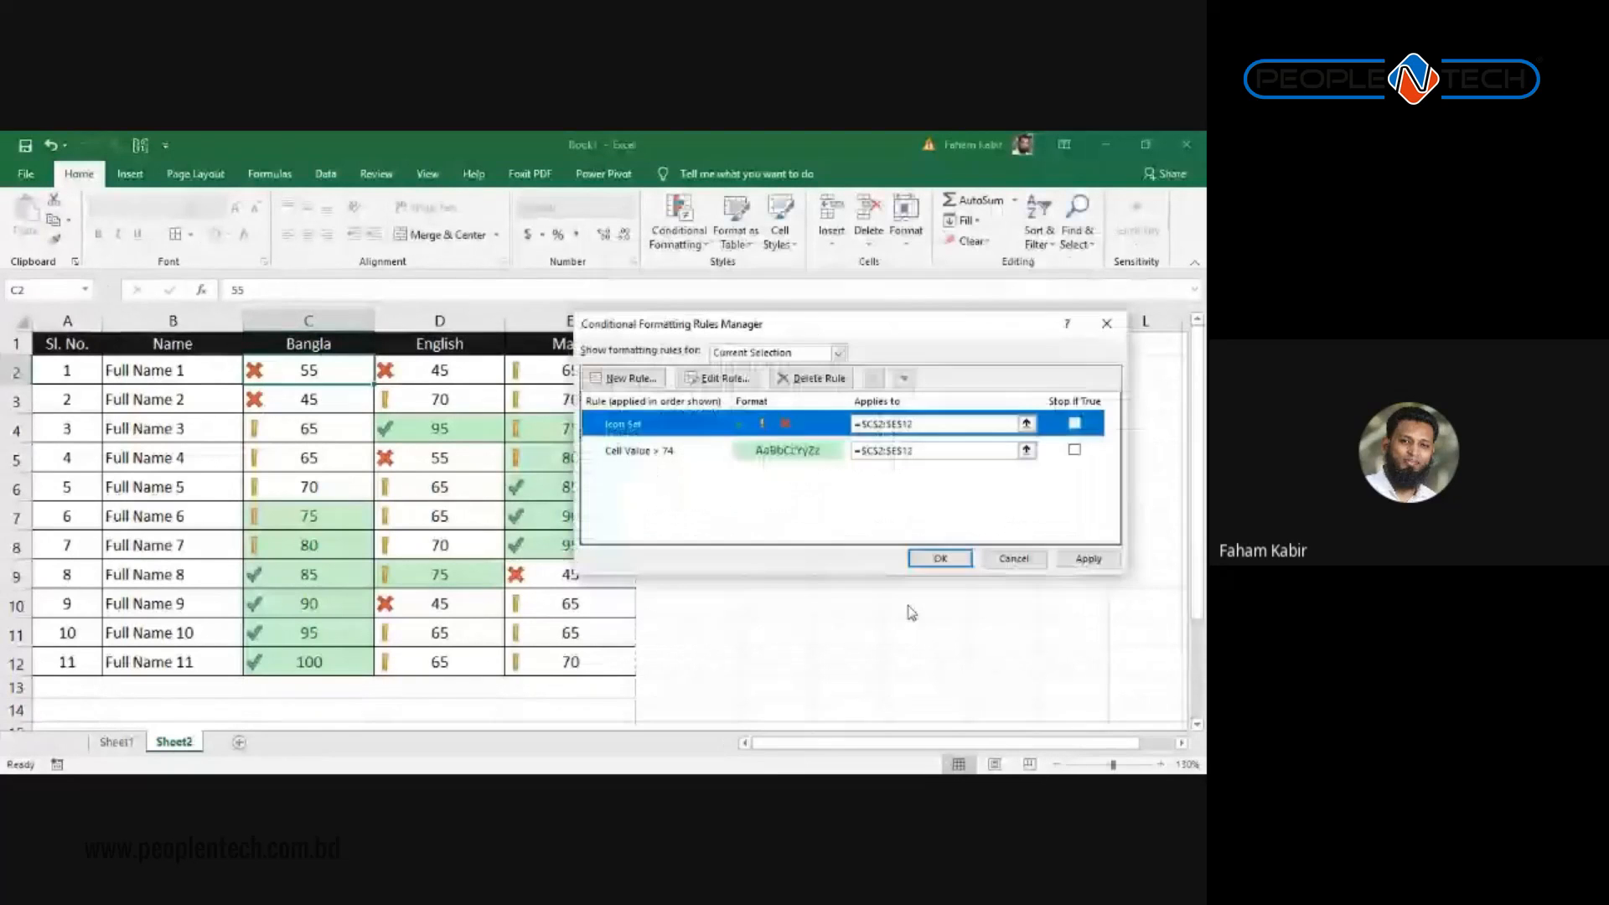
left_click(927, 557)
Step: Check the updated icons on Math, English and Bangla scores
left_click(622, 517)
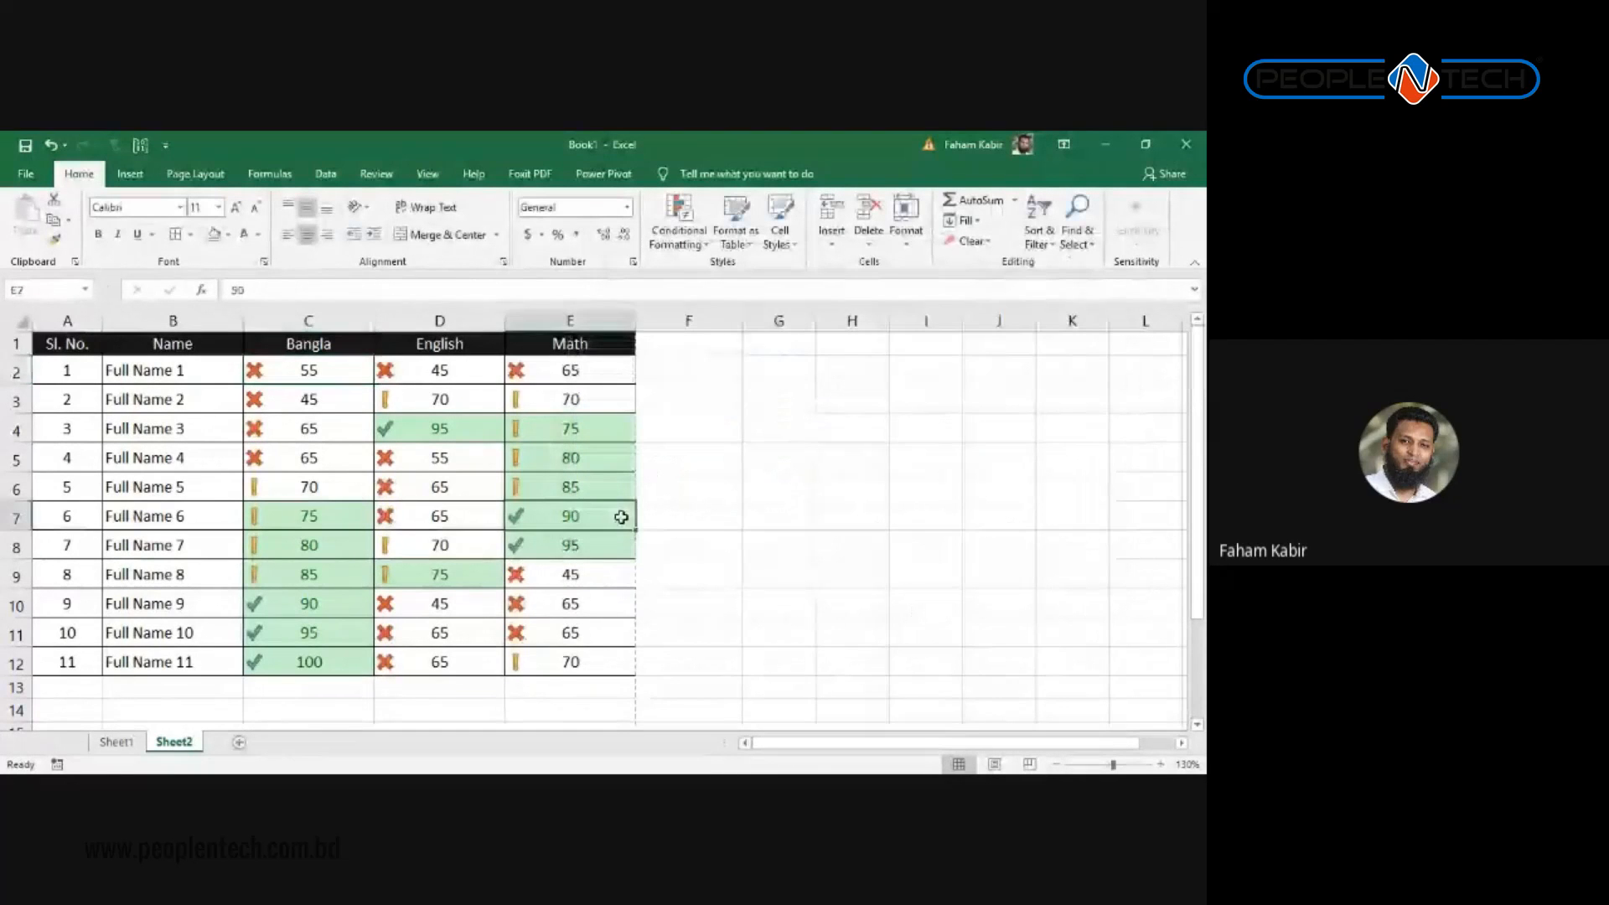
left_click(418, 423)
left_click(308, 379)
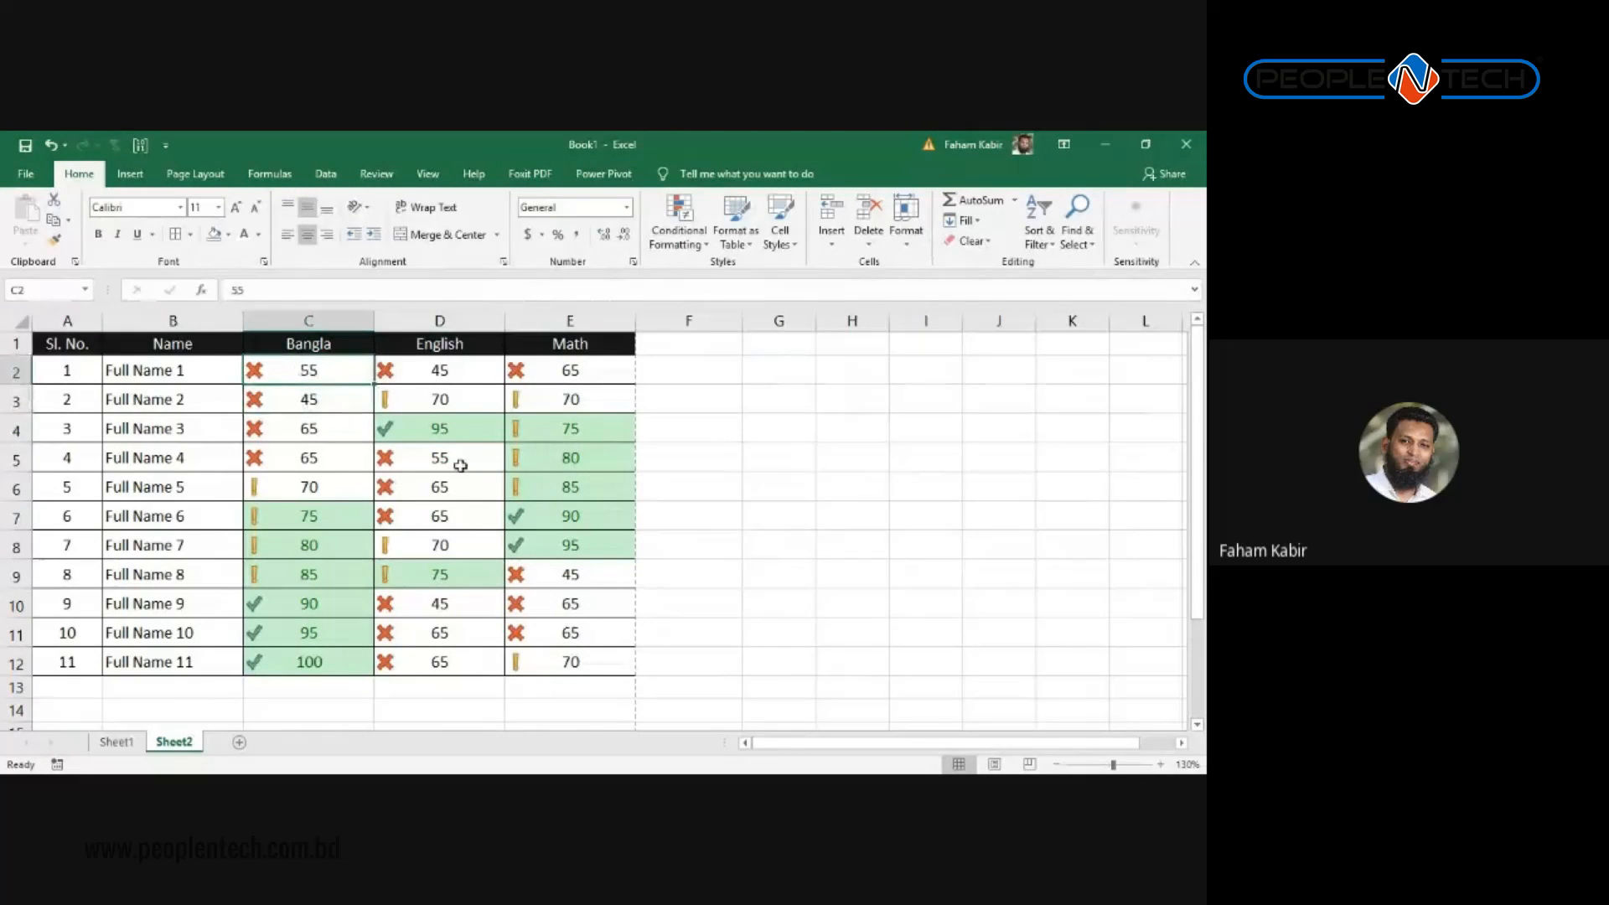
left_click(438, 485)
left_click_drag(305, 369, 571, 662)
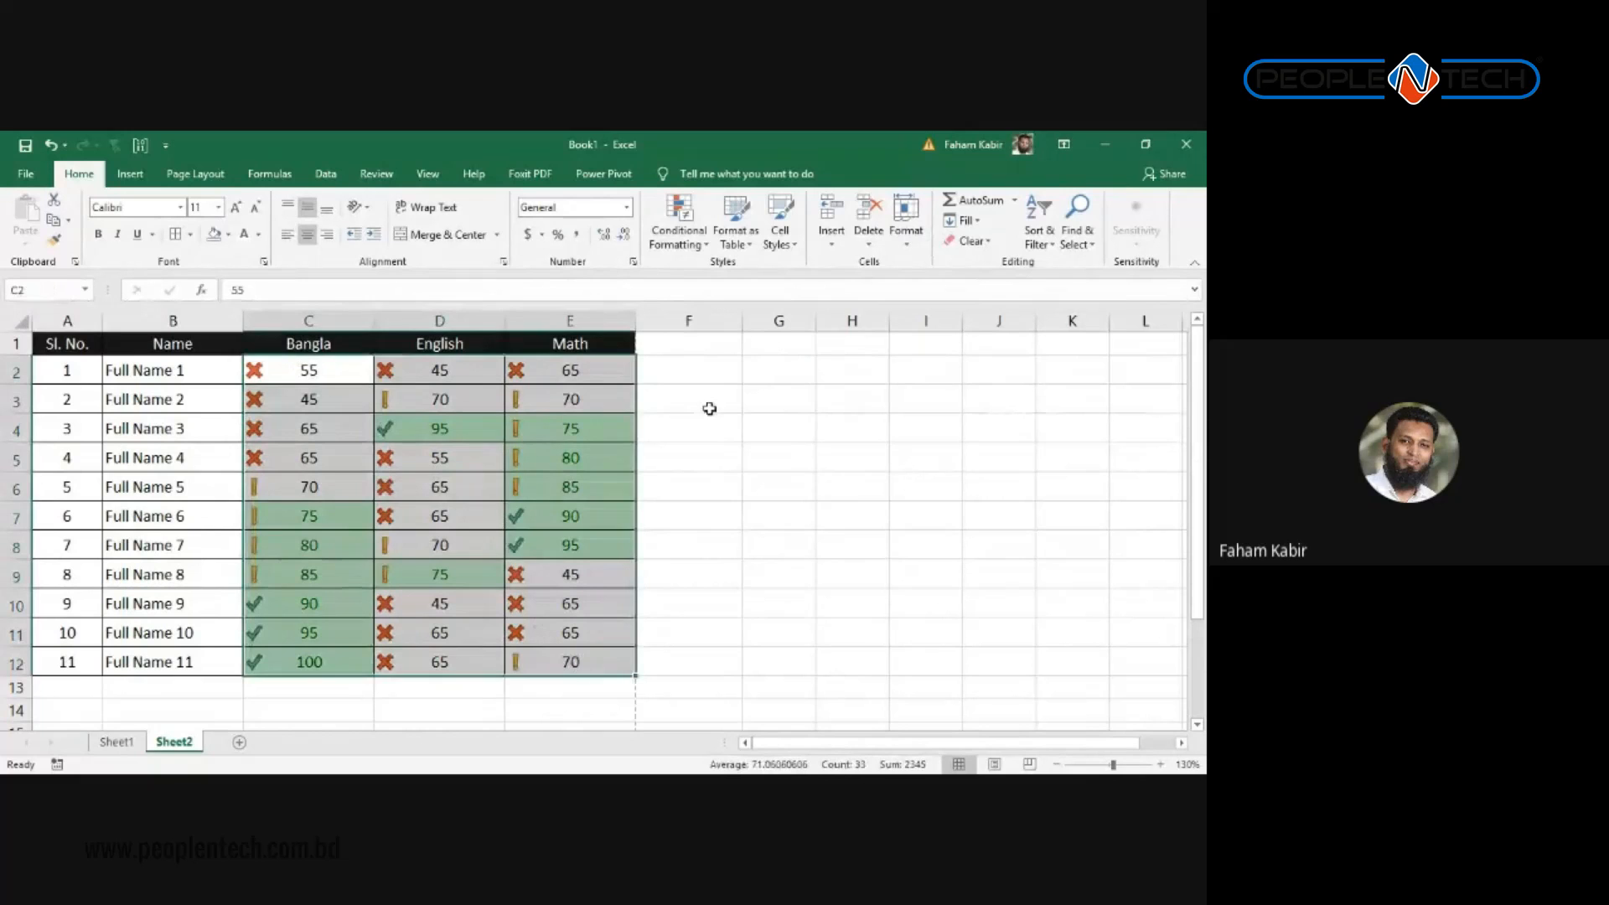
left_click(679, 226)
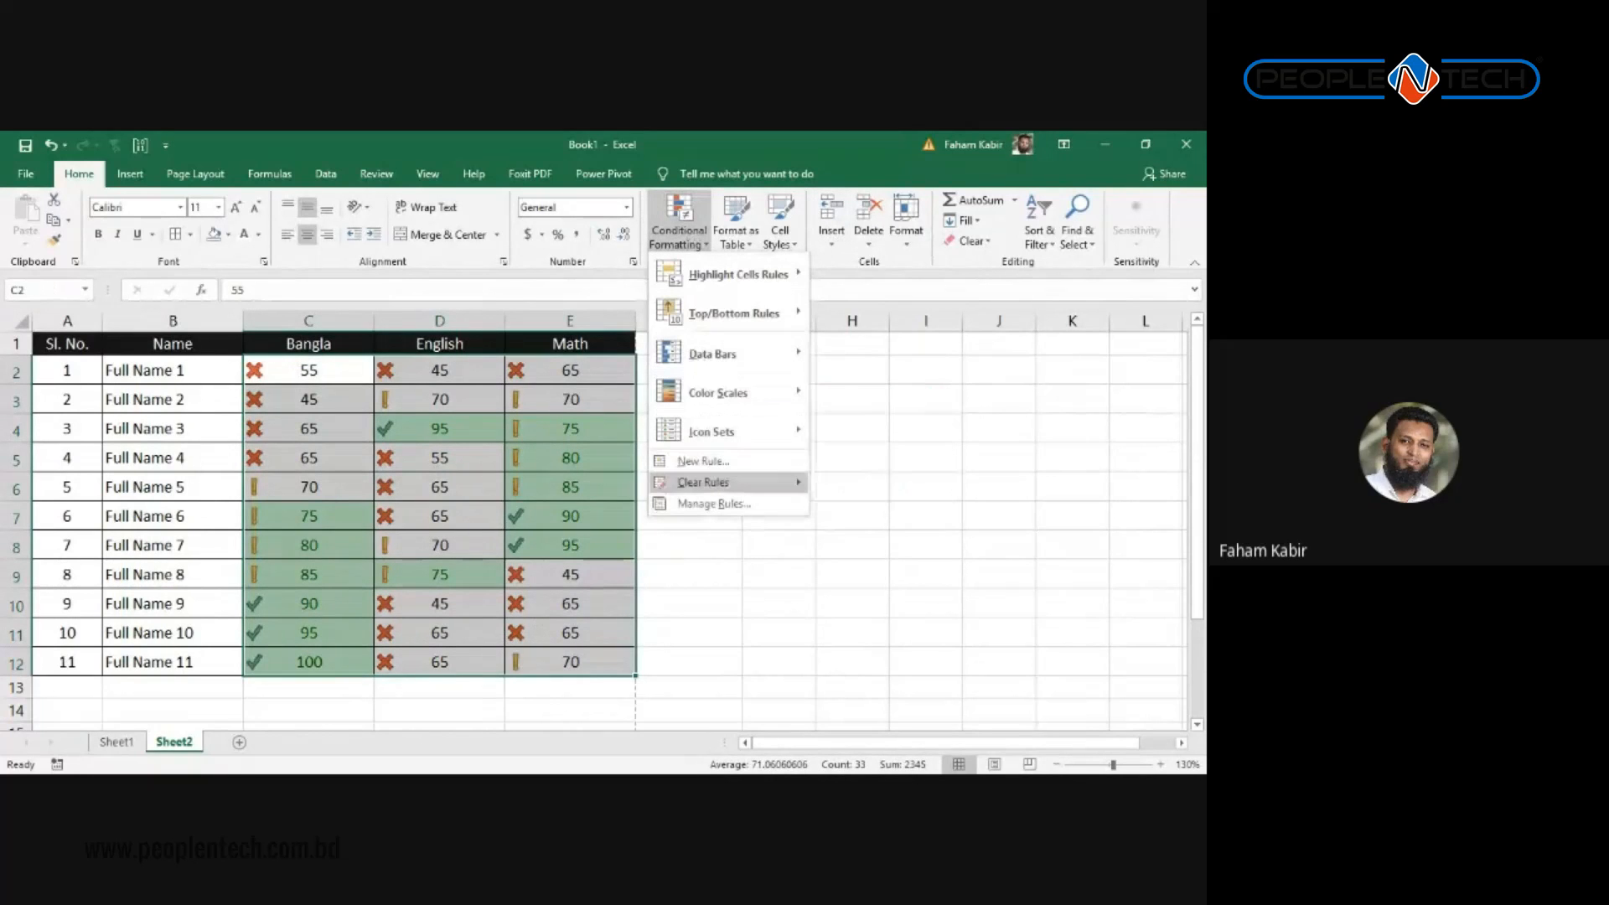
left_click(713, 503)
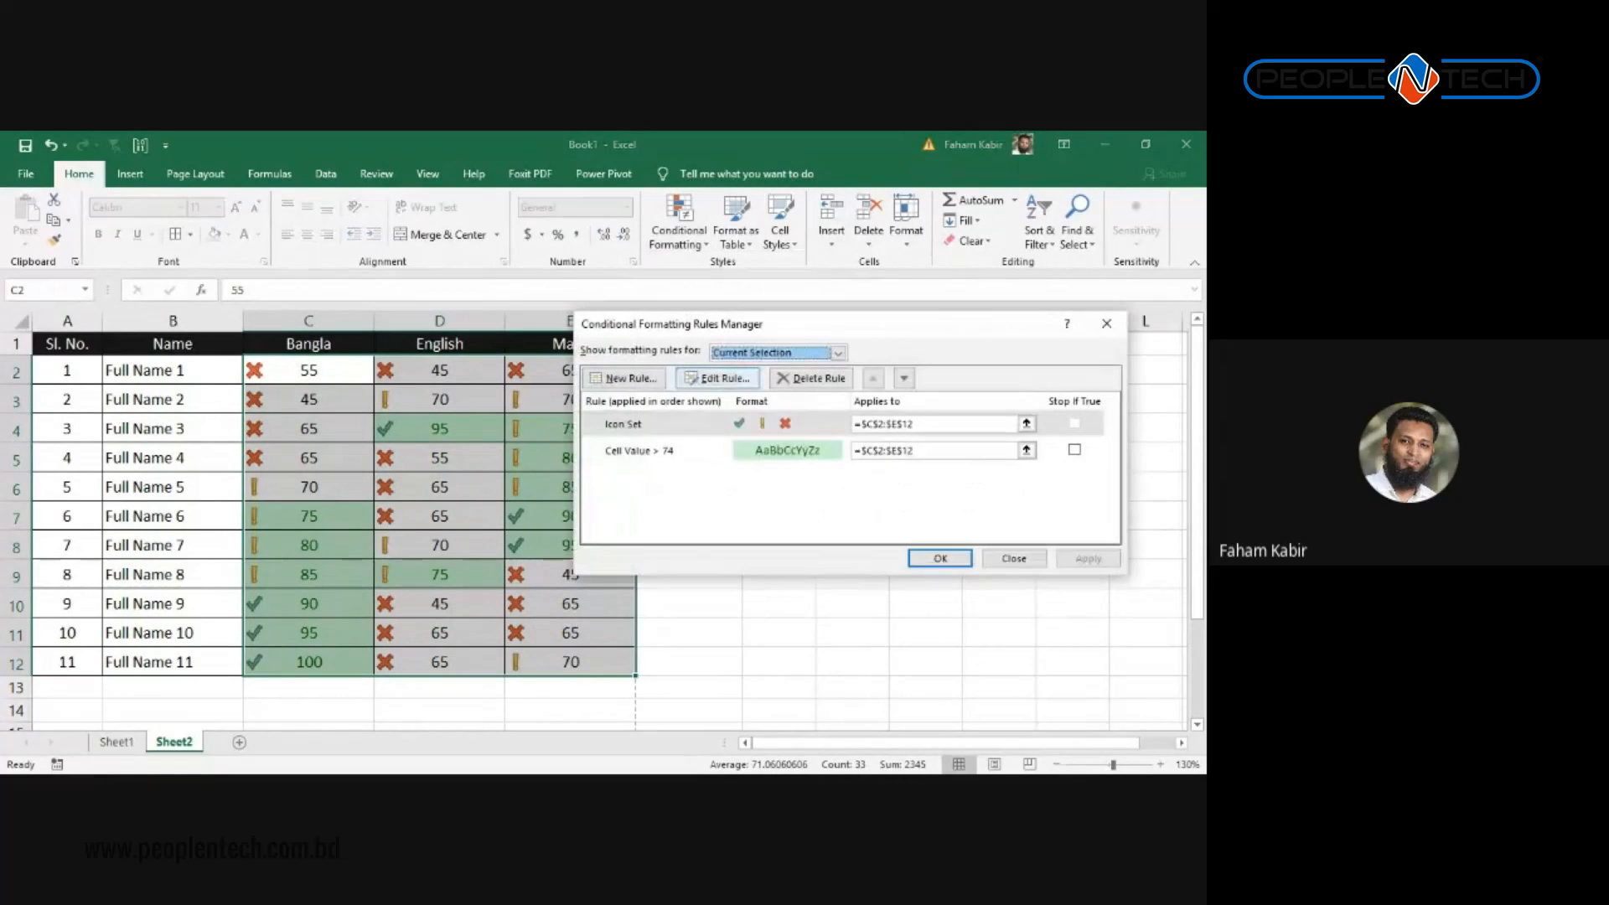
left_click(718, 378)
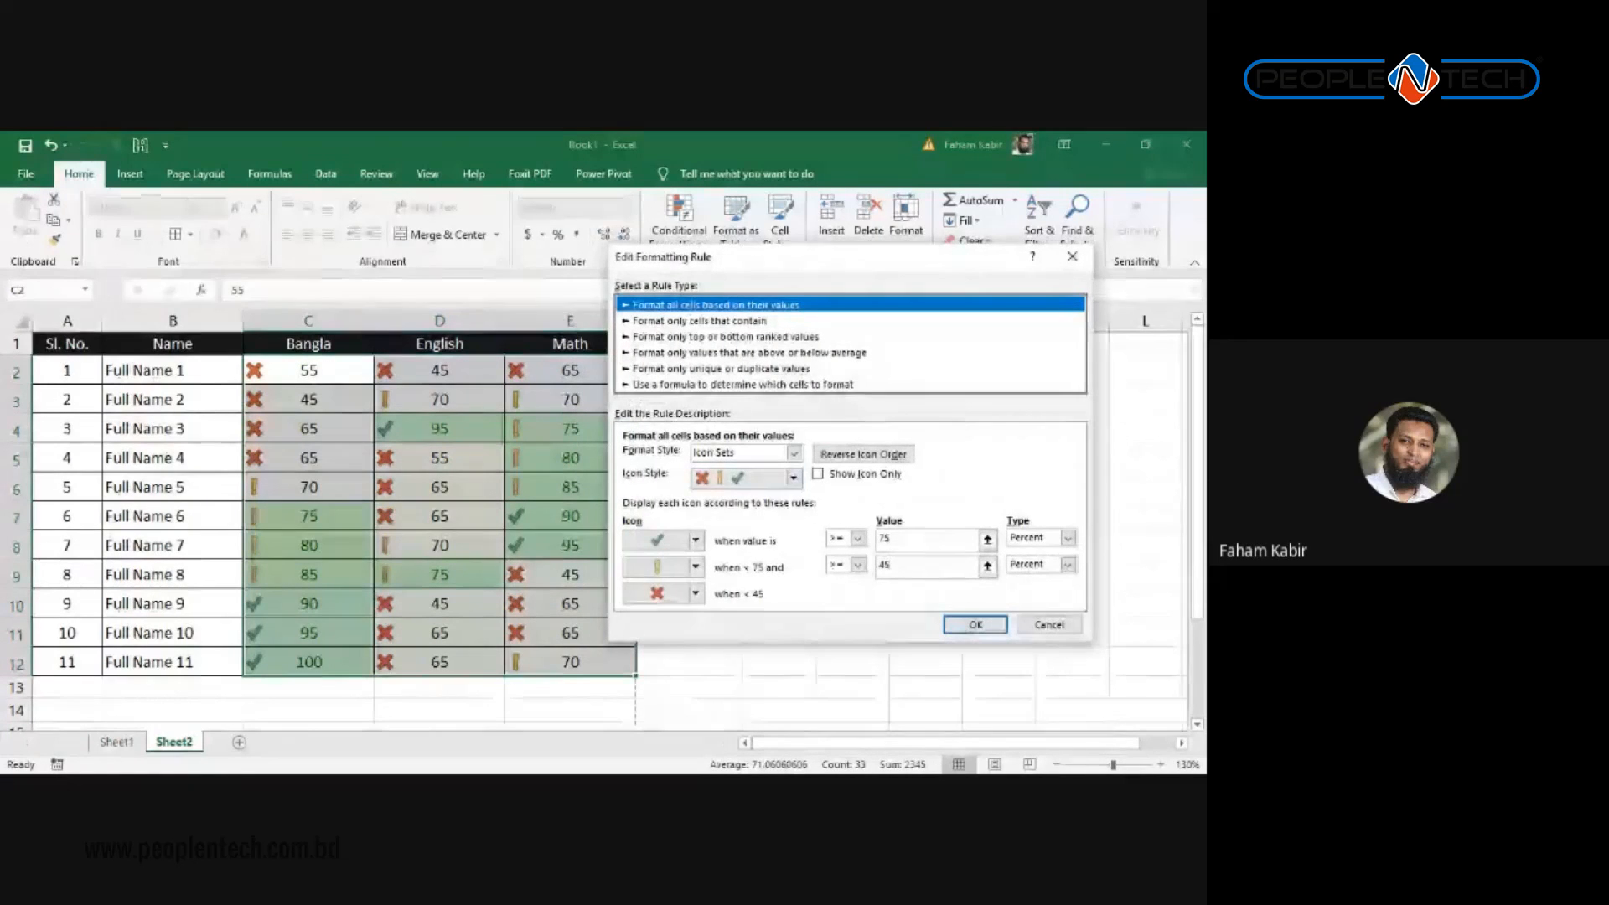
left_click(900, 539)
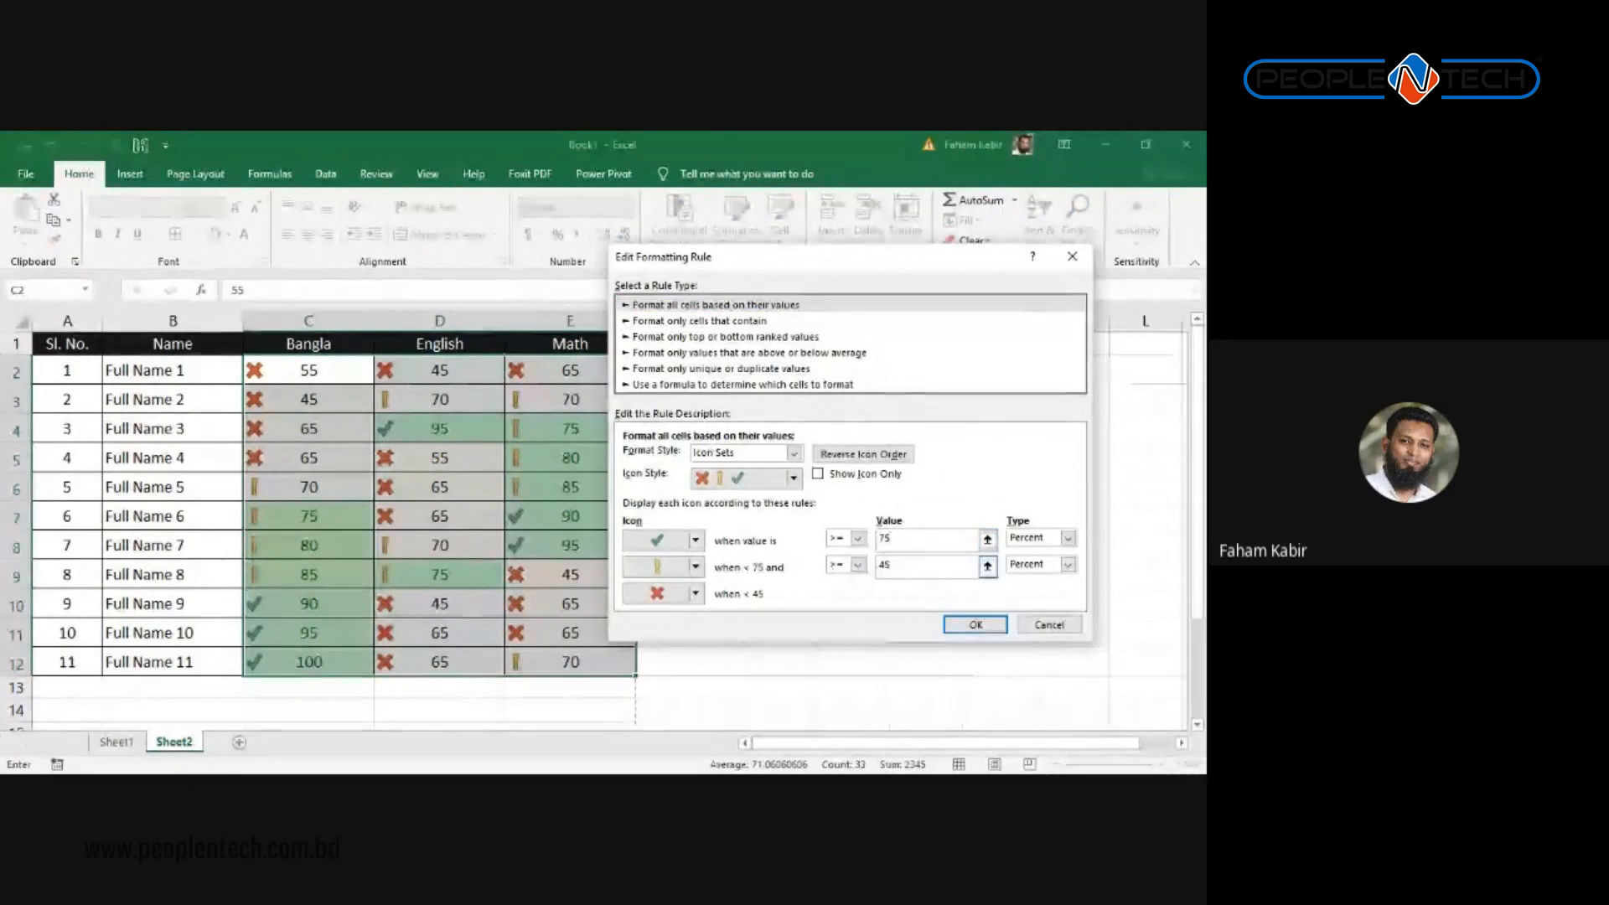
left_click(975, 625)
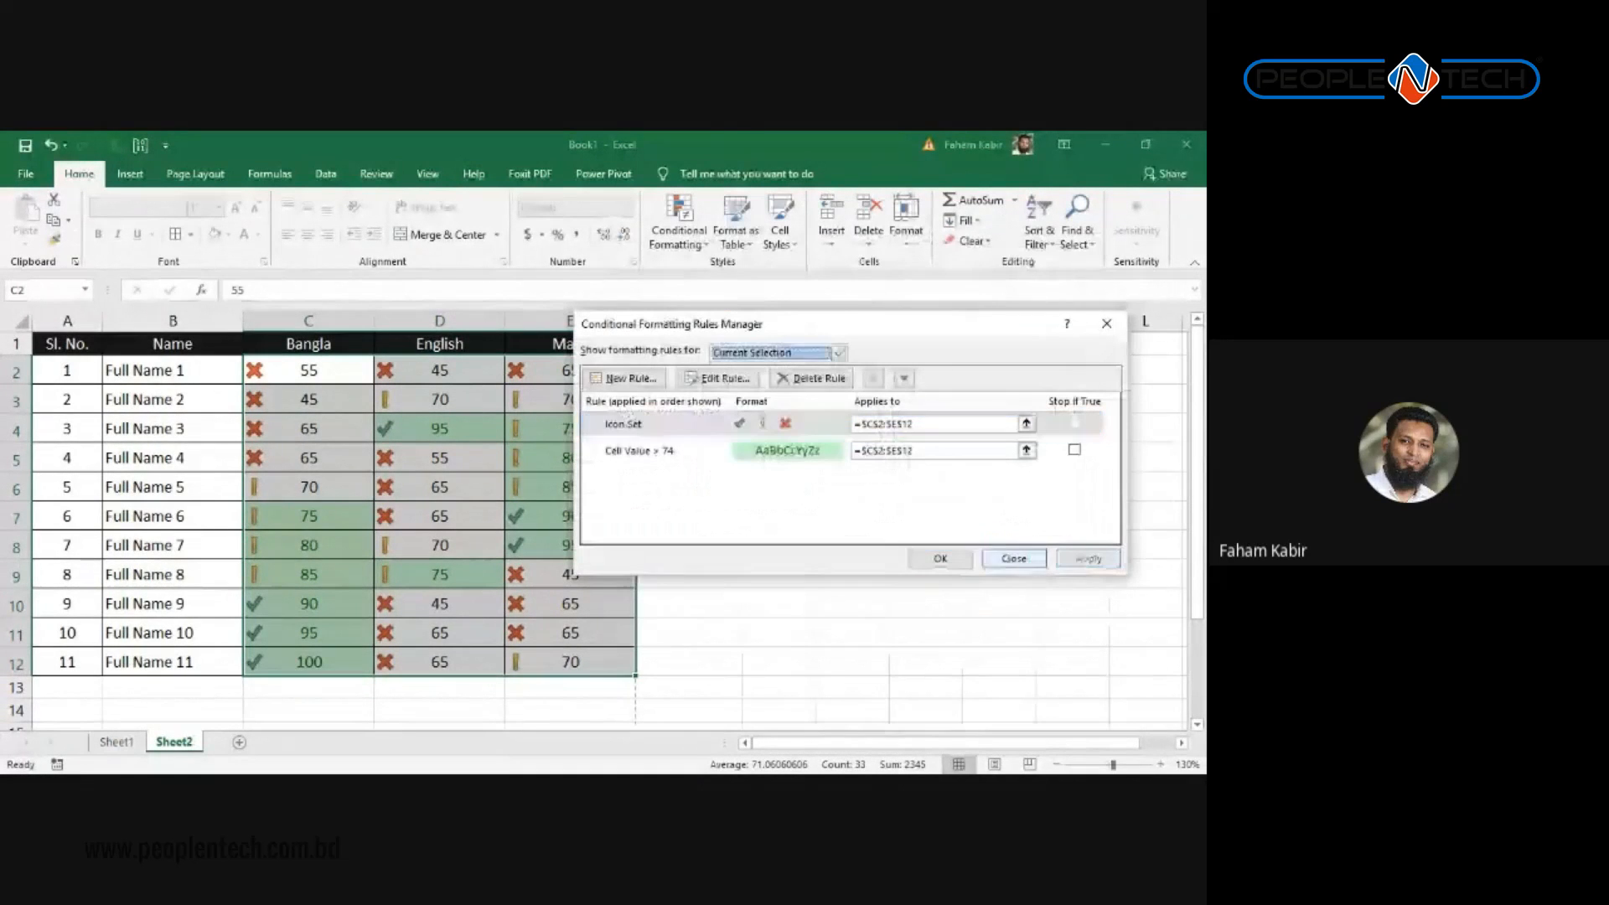
left_click(939, 558)
left_click(269, 513)
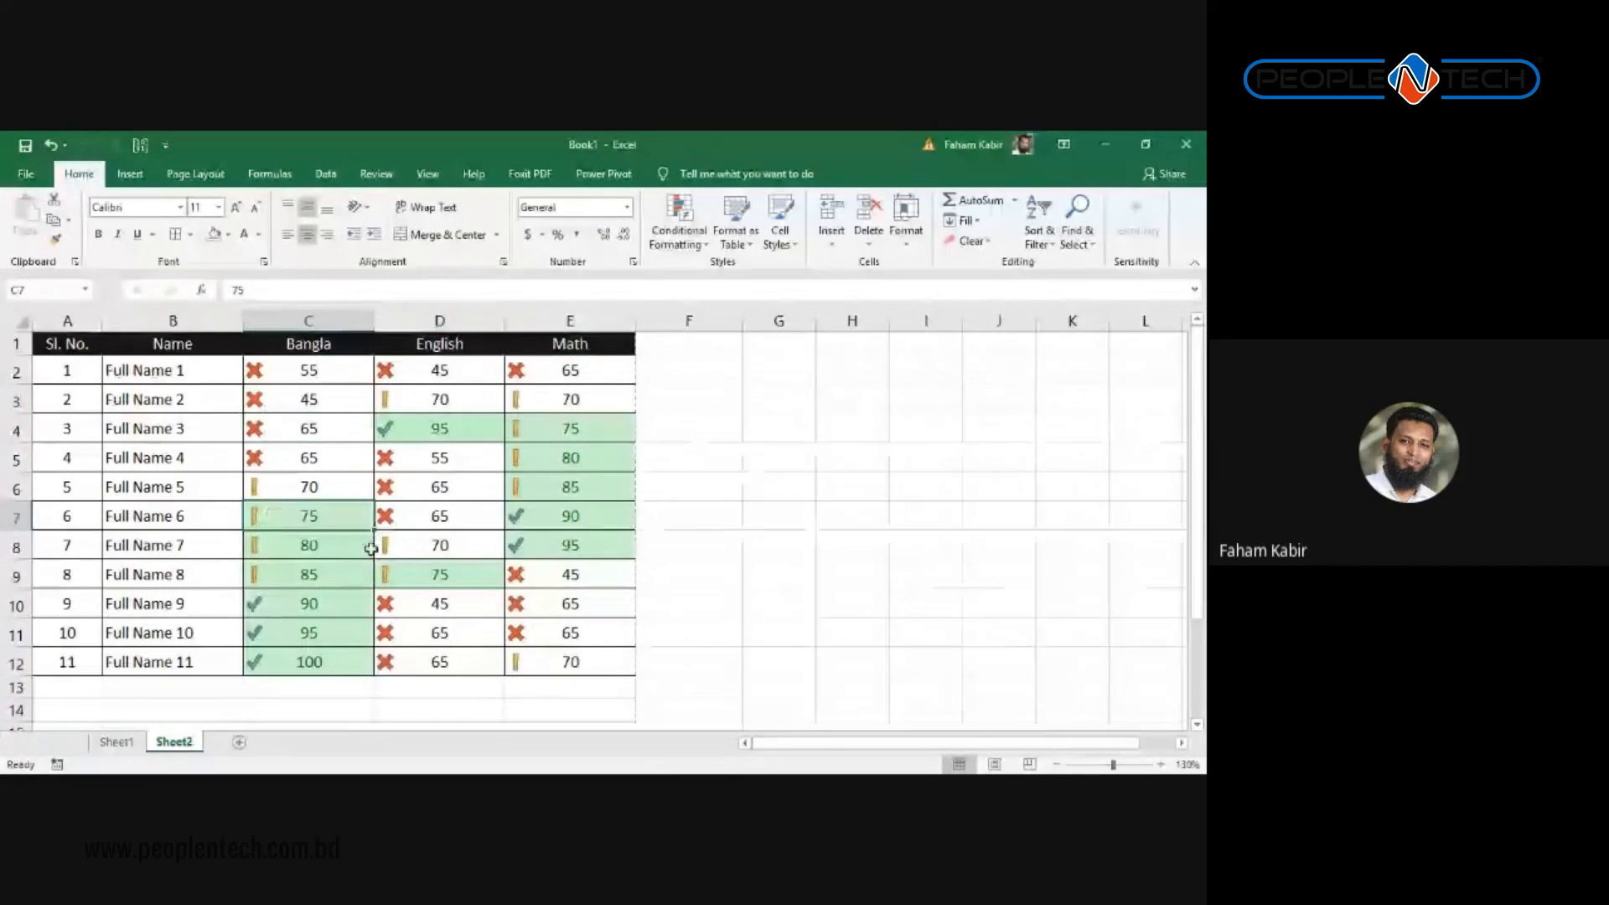
left_click(332, 555)
scroll(474, 566, "down", 2)
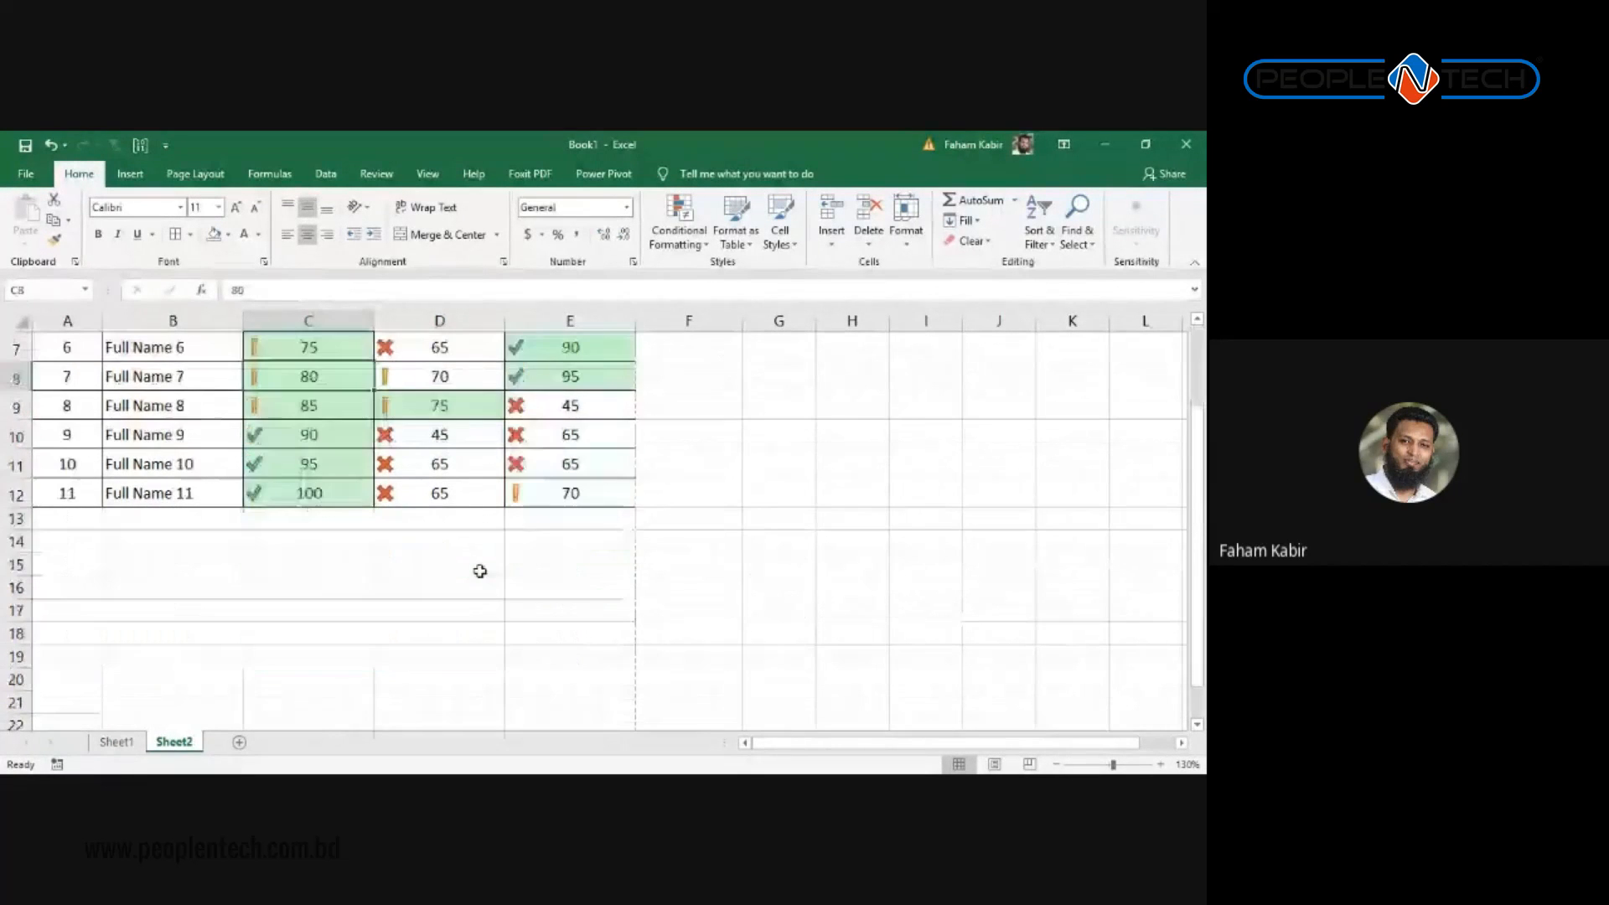
scroll(582, 586, "up", 1)
left_click(578, 580)
left_click_drag(578, 579, 310, 369)
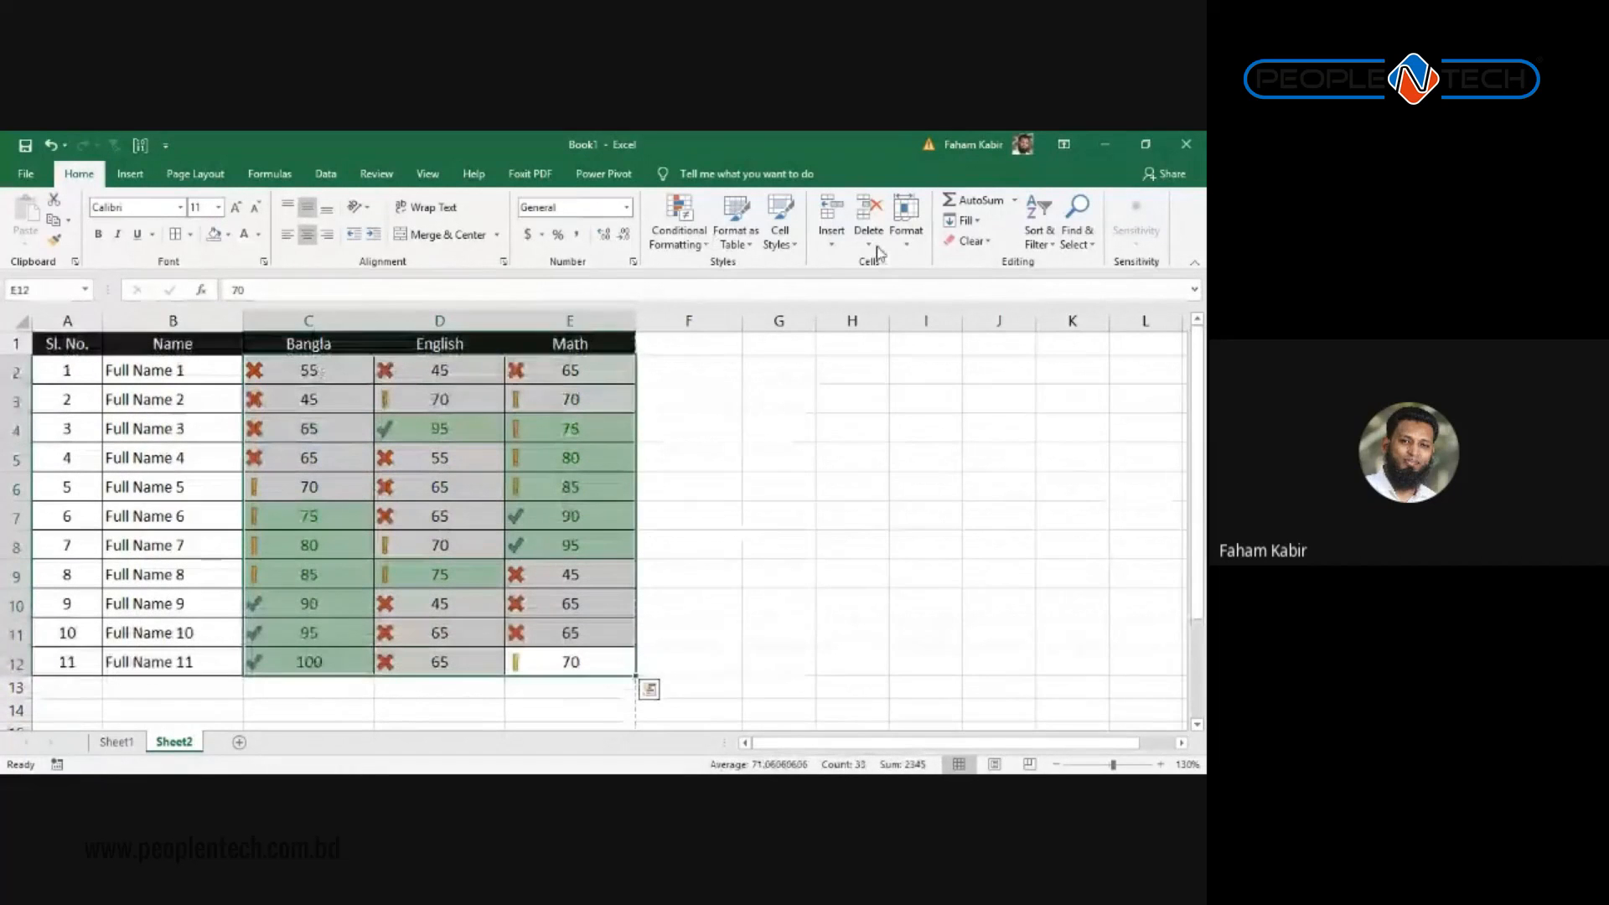
Step: Make the green-tick threshold a Number type with value 75
left_click(679, 230)
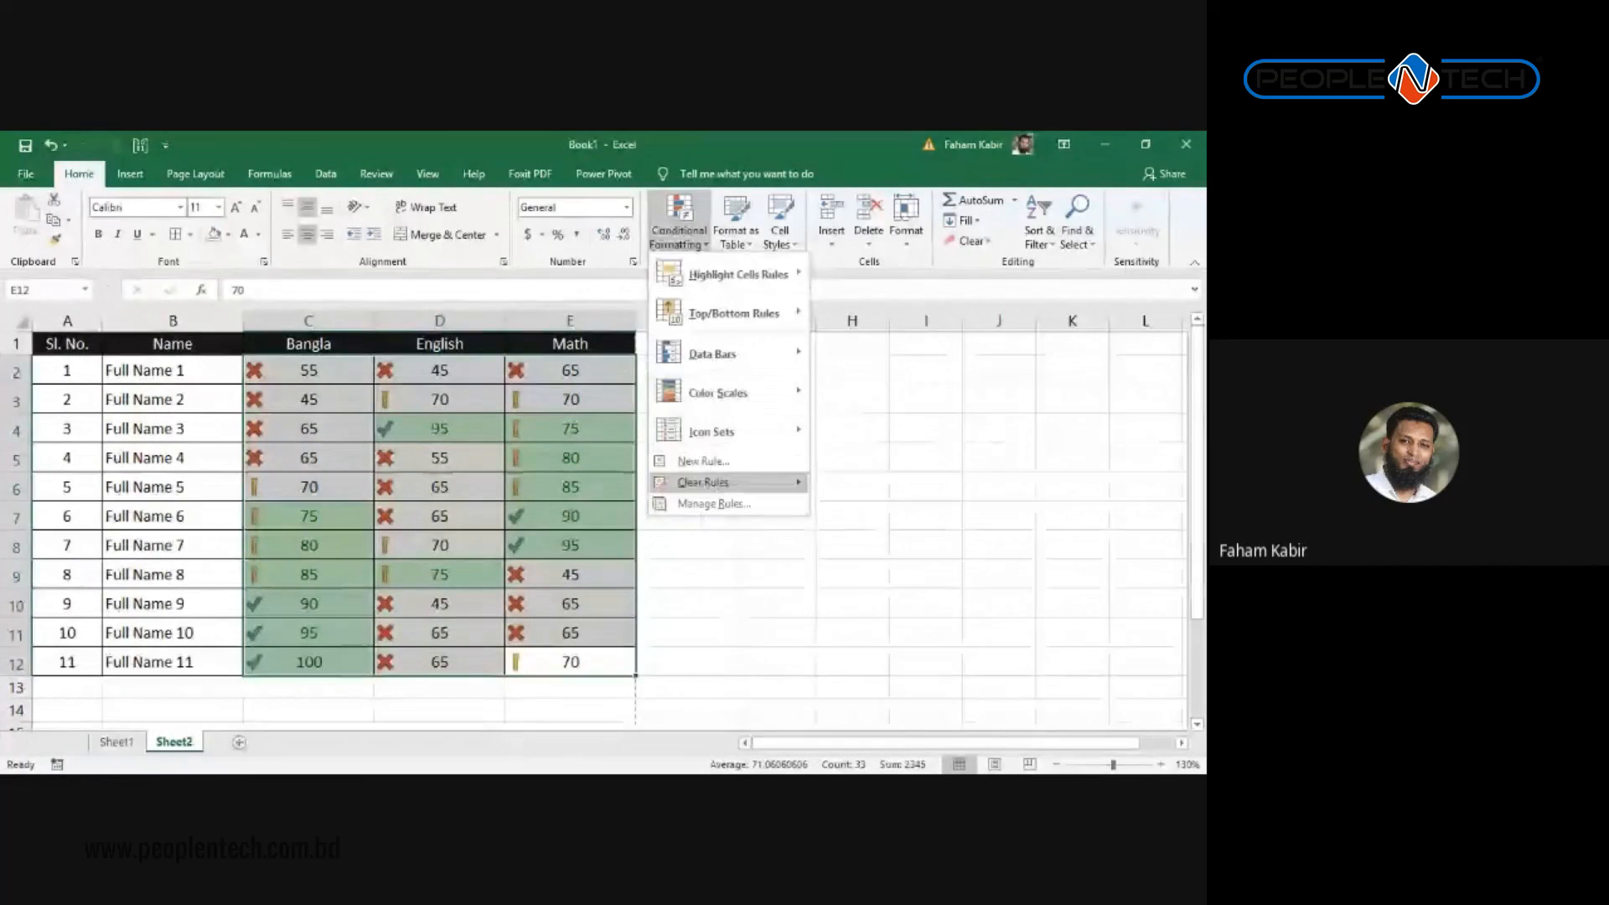
left_click(712, 503)
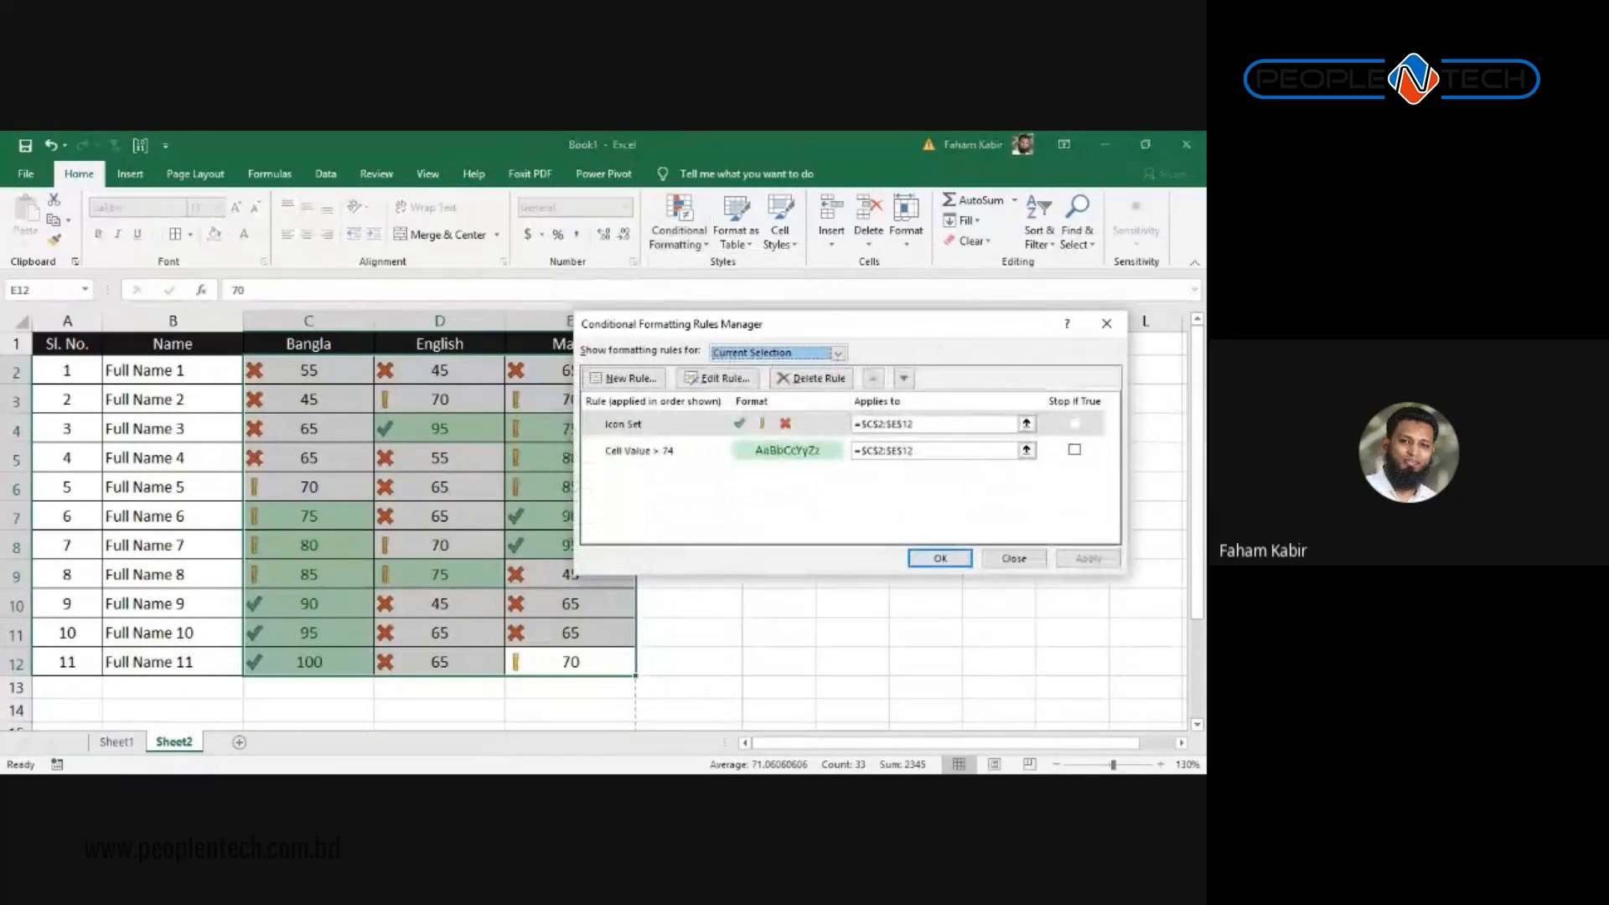
left_click(716, 377)
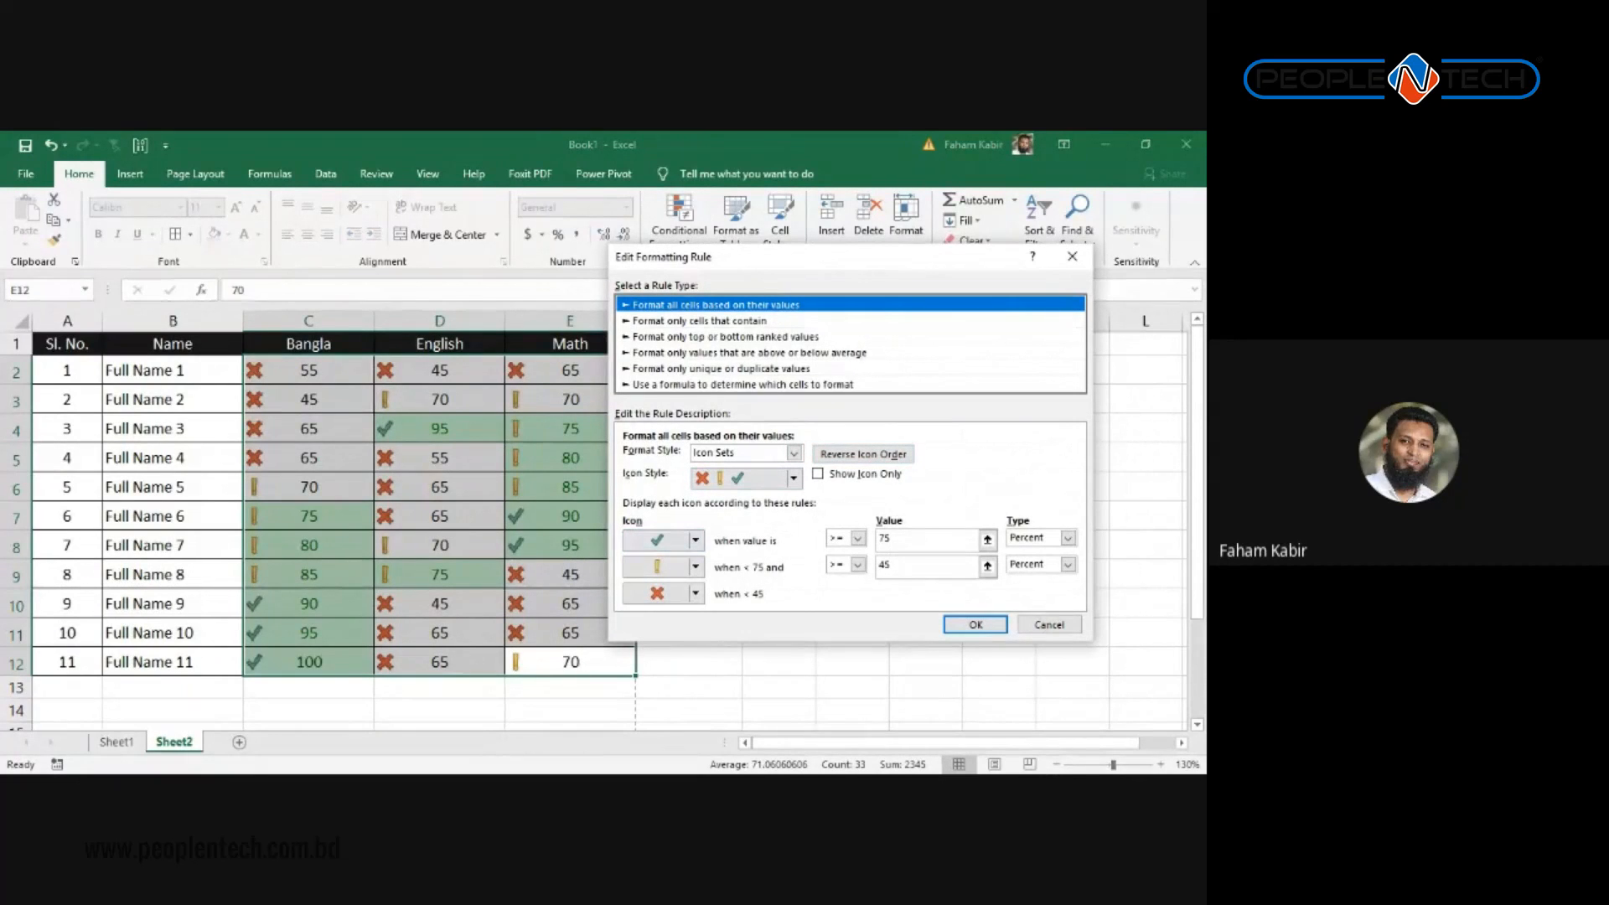
left_click(857, 538)
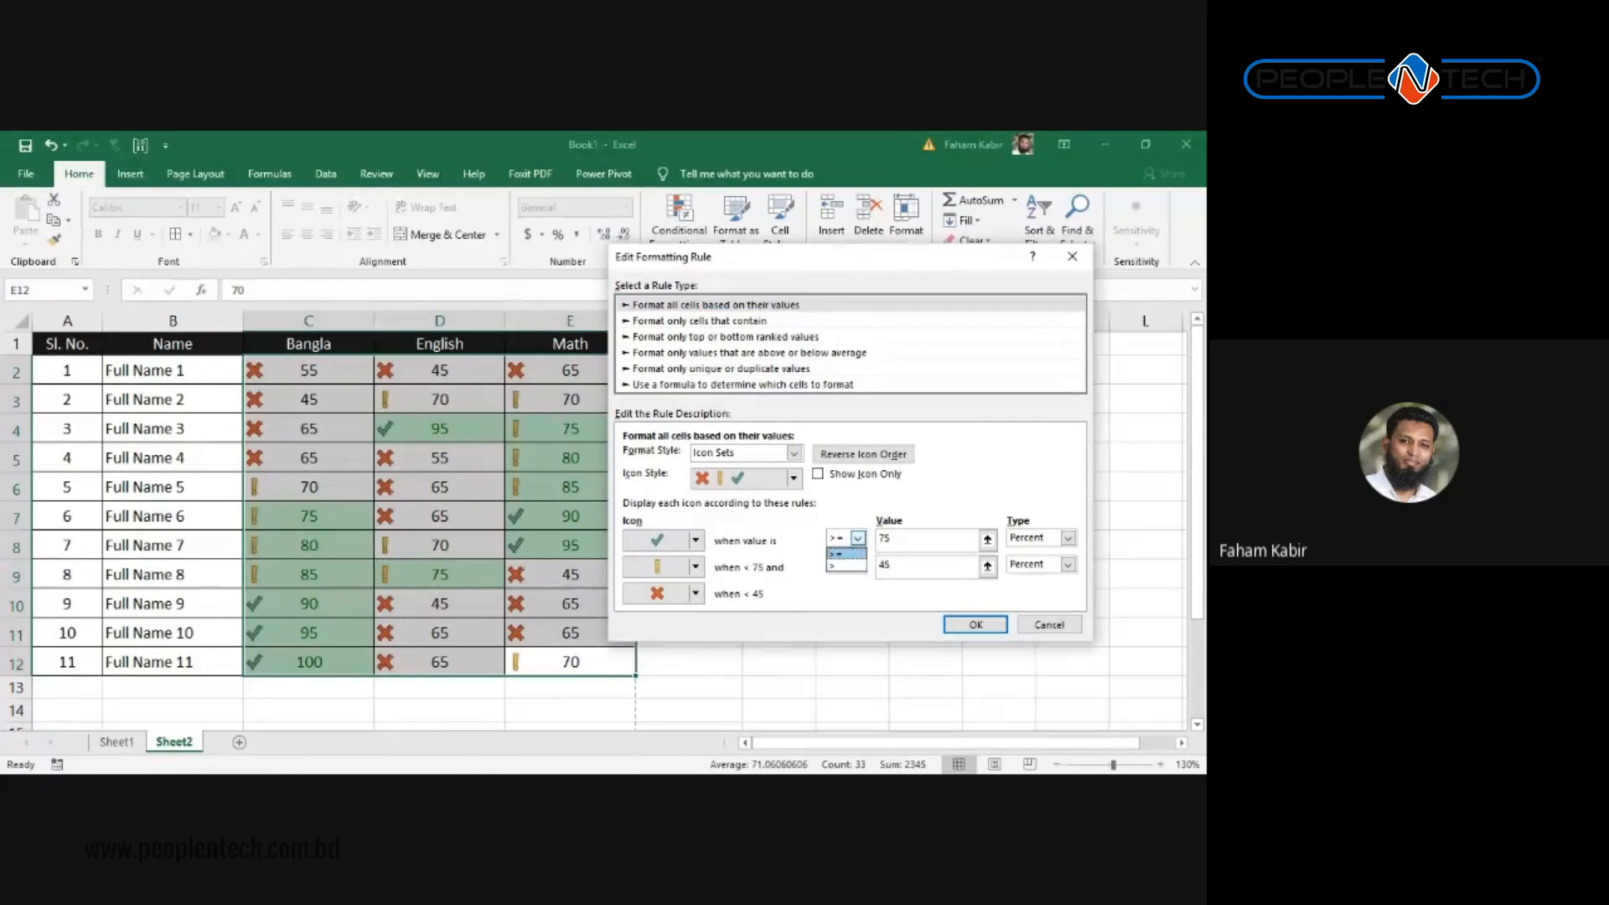
left_click(846, 554)
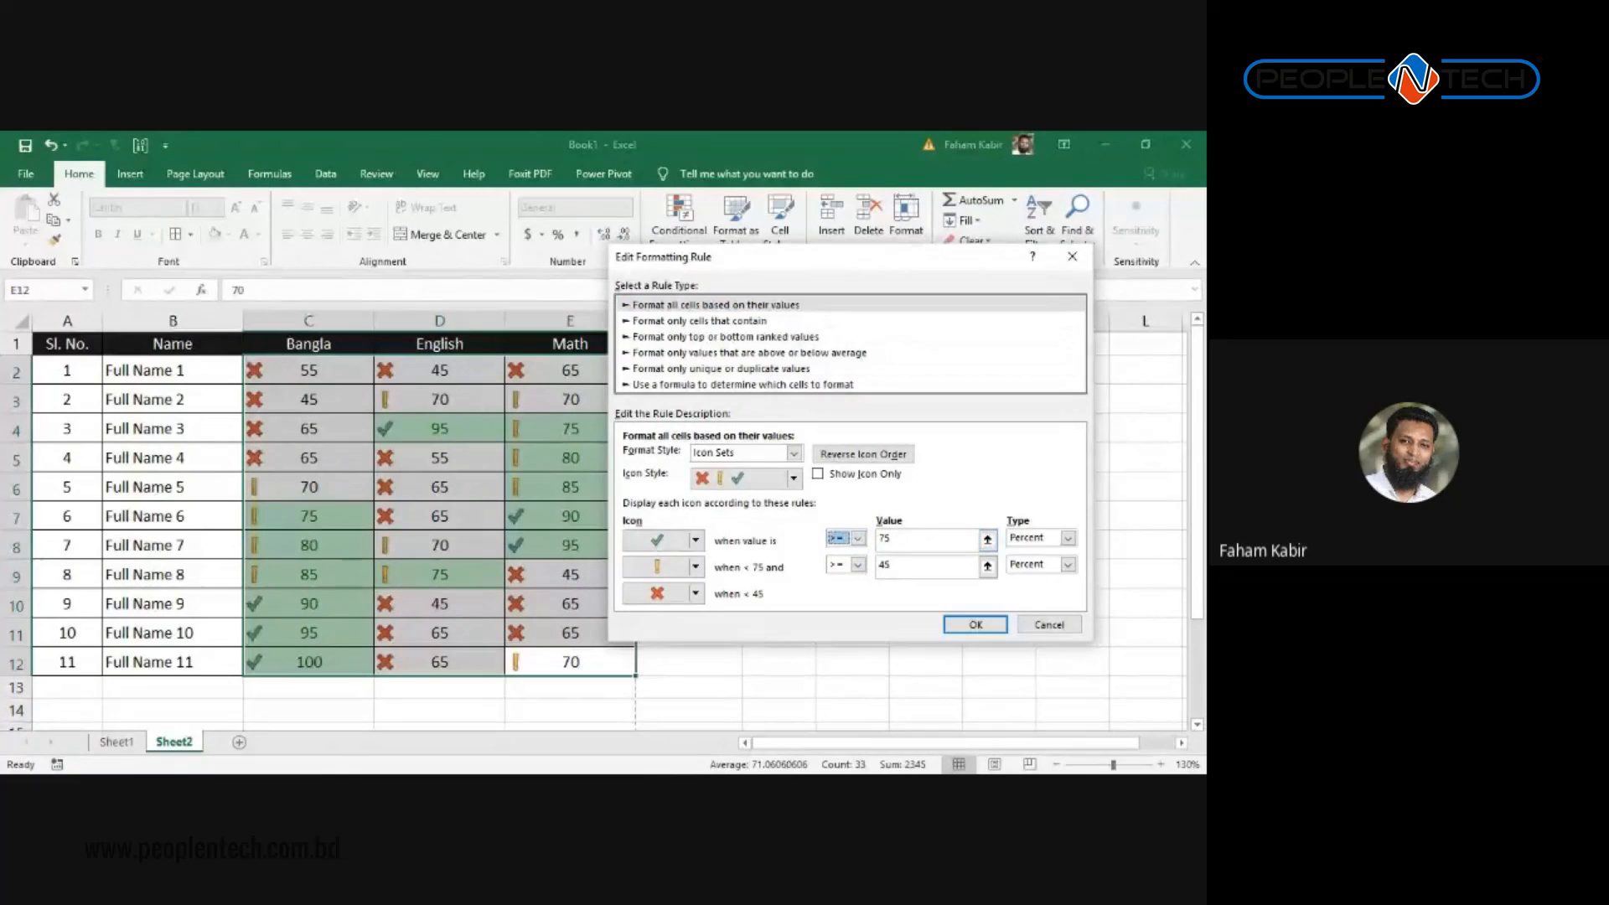
left_click(1067, 538)
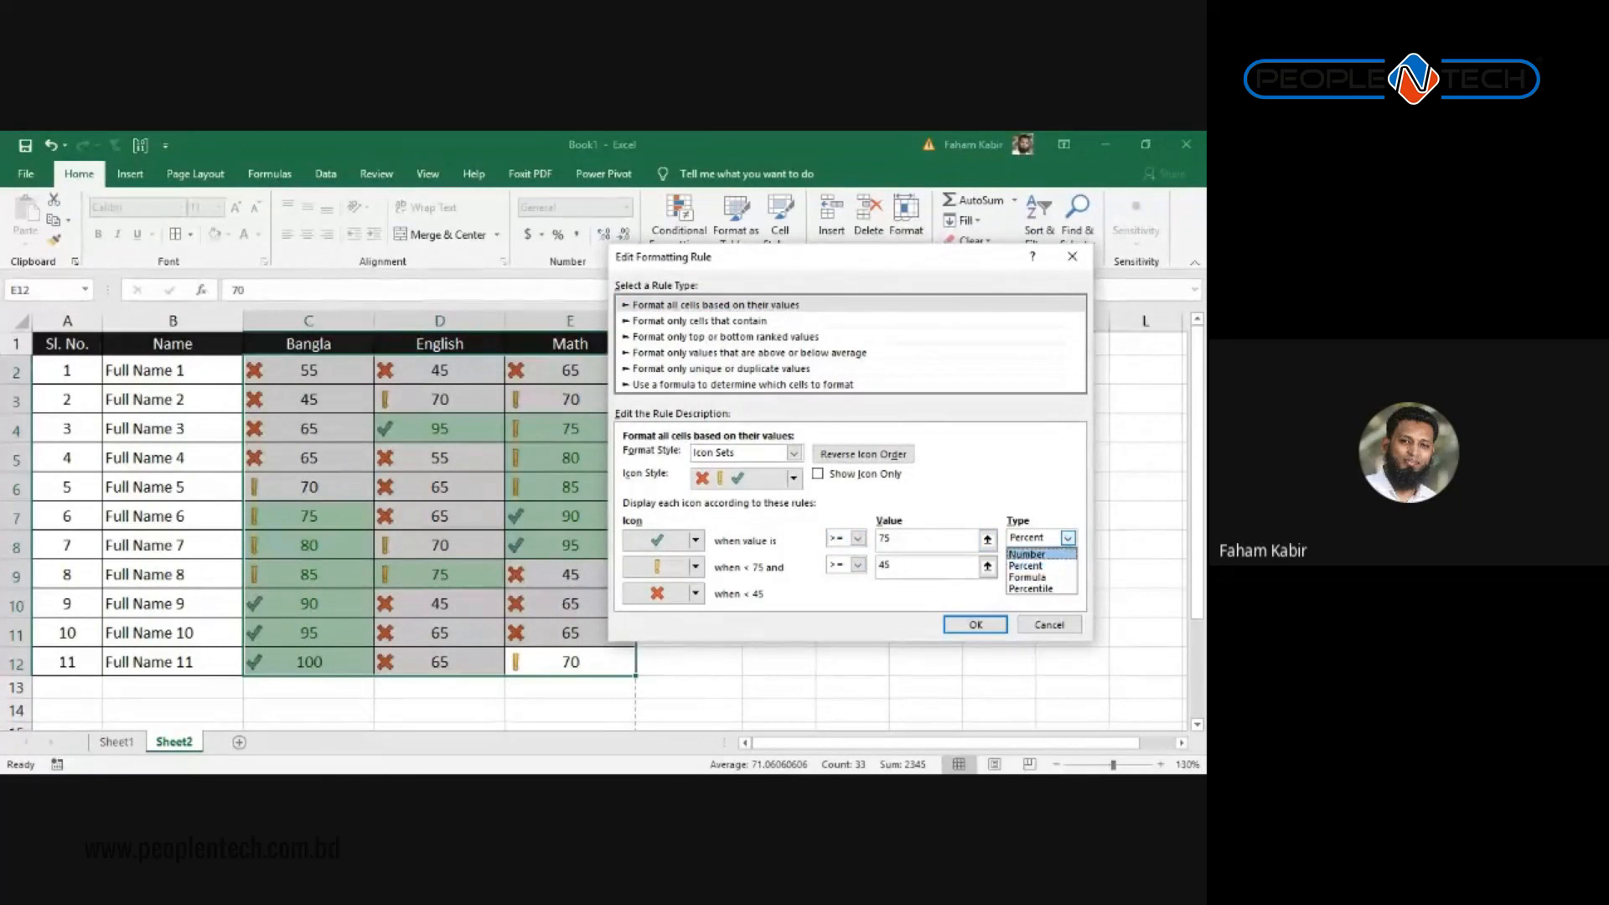
left_click(1027, 564)
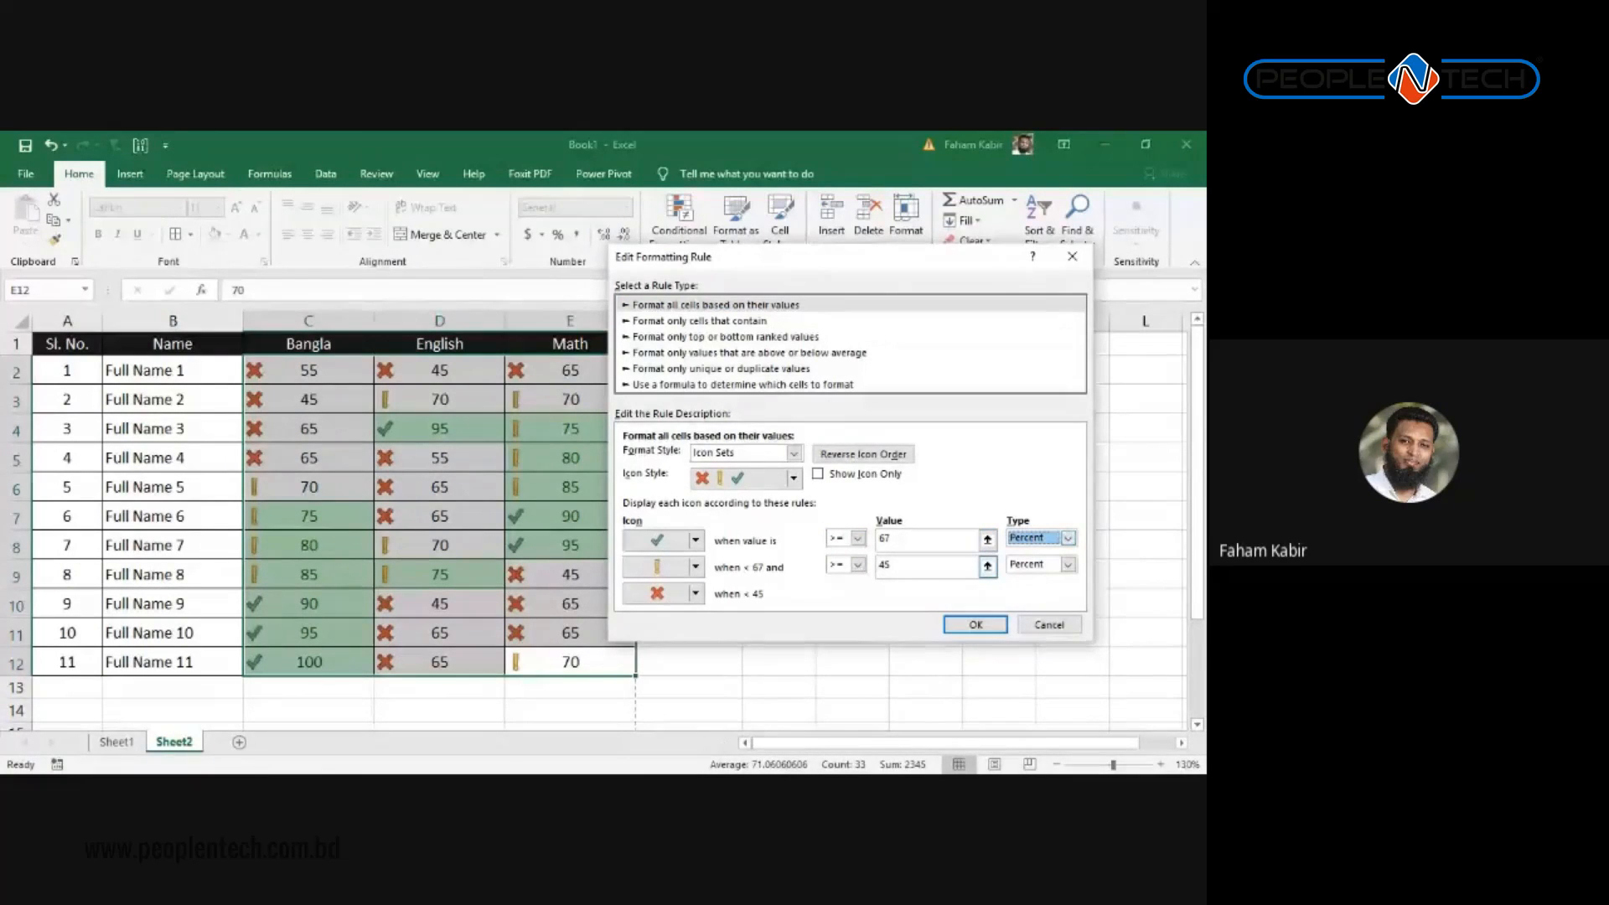
left_click(1068, 537)
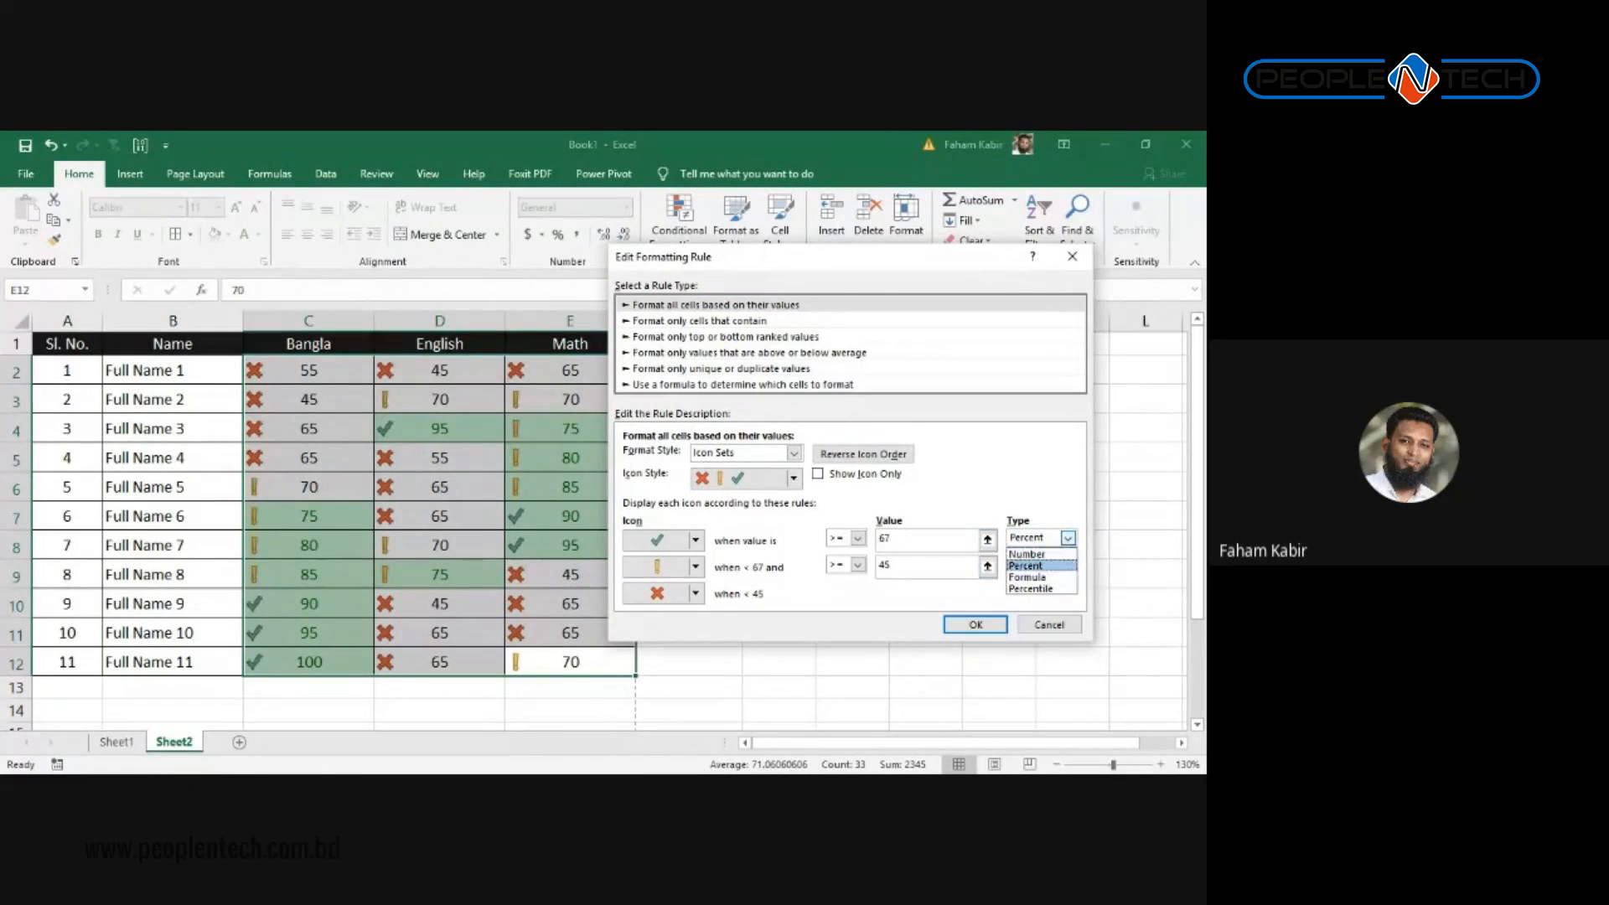
left_click(1027, 553)
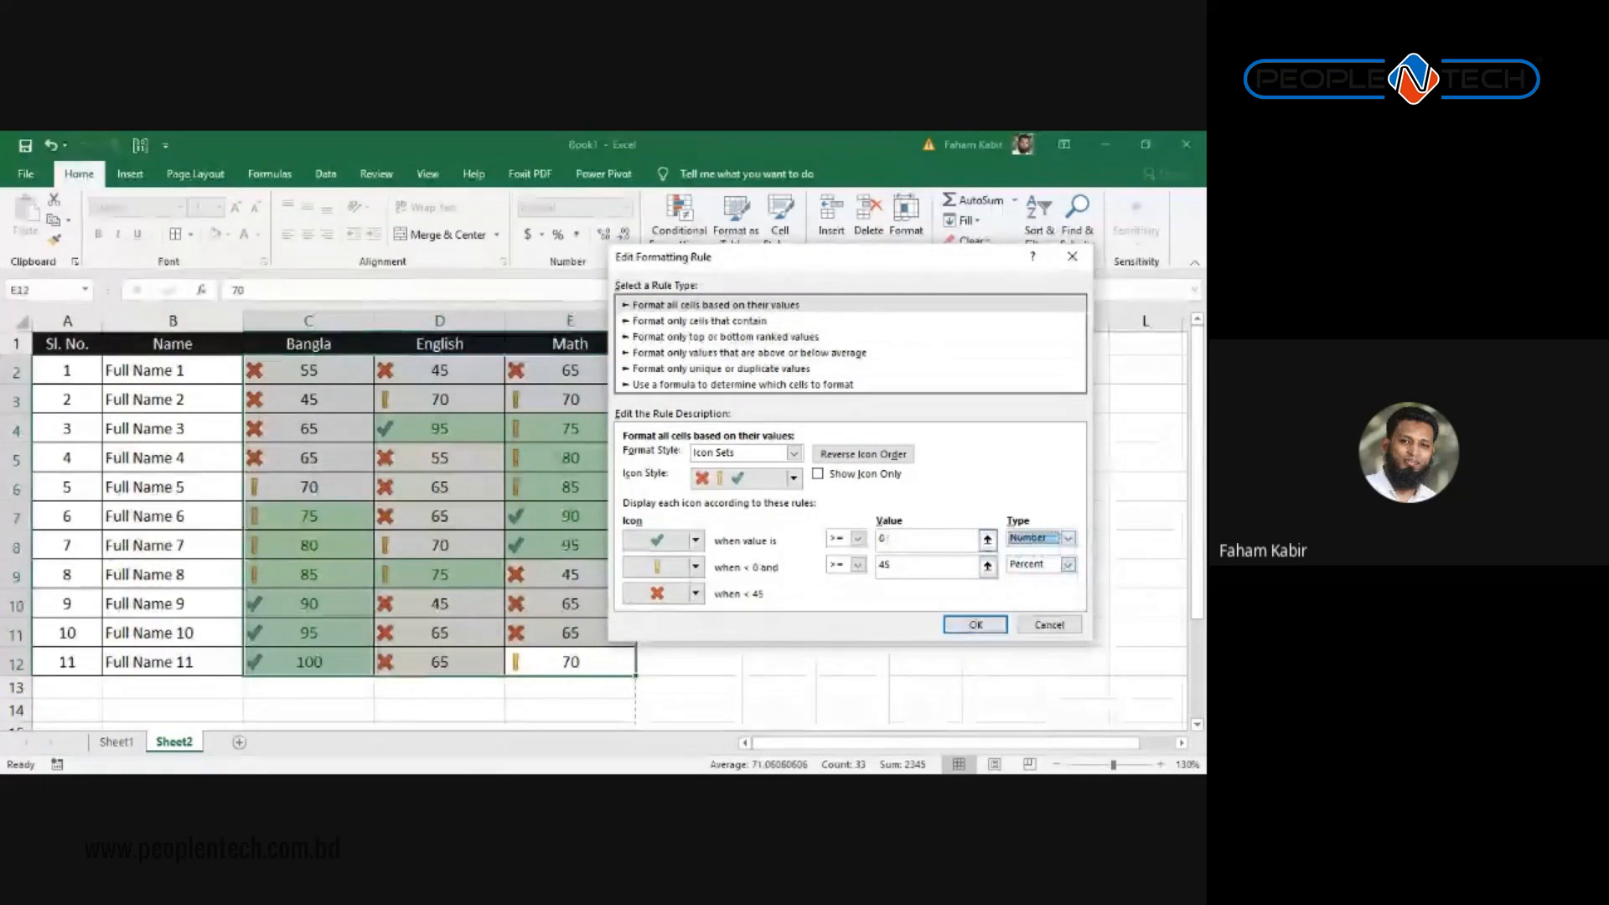
double_click(882, 539)
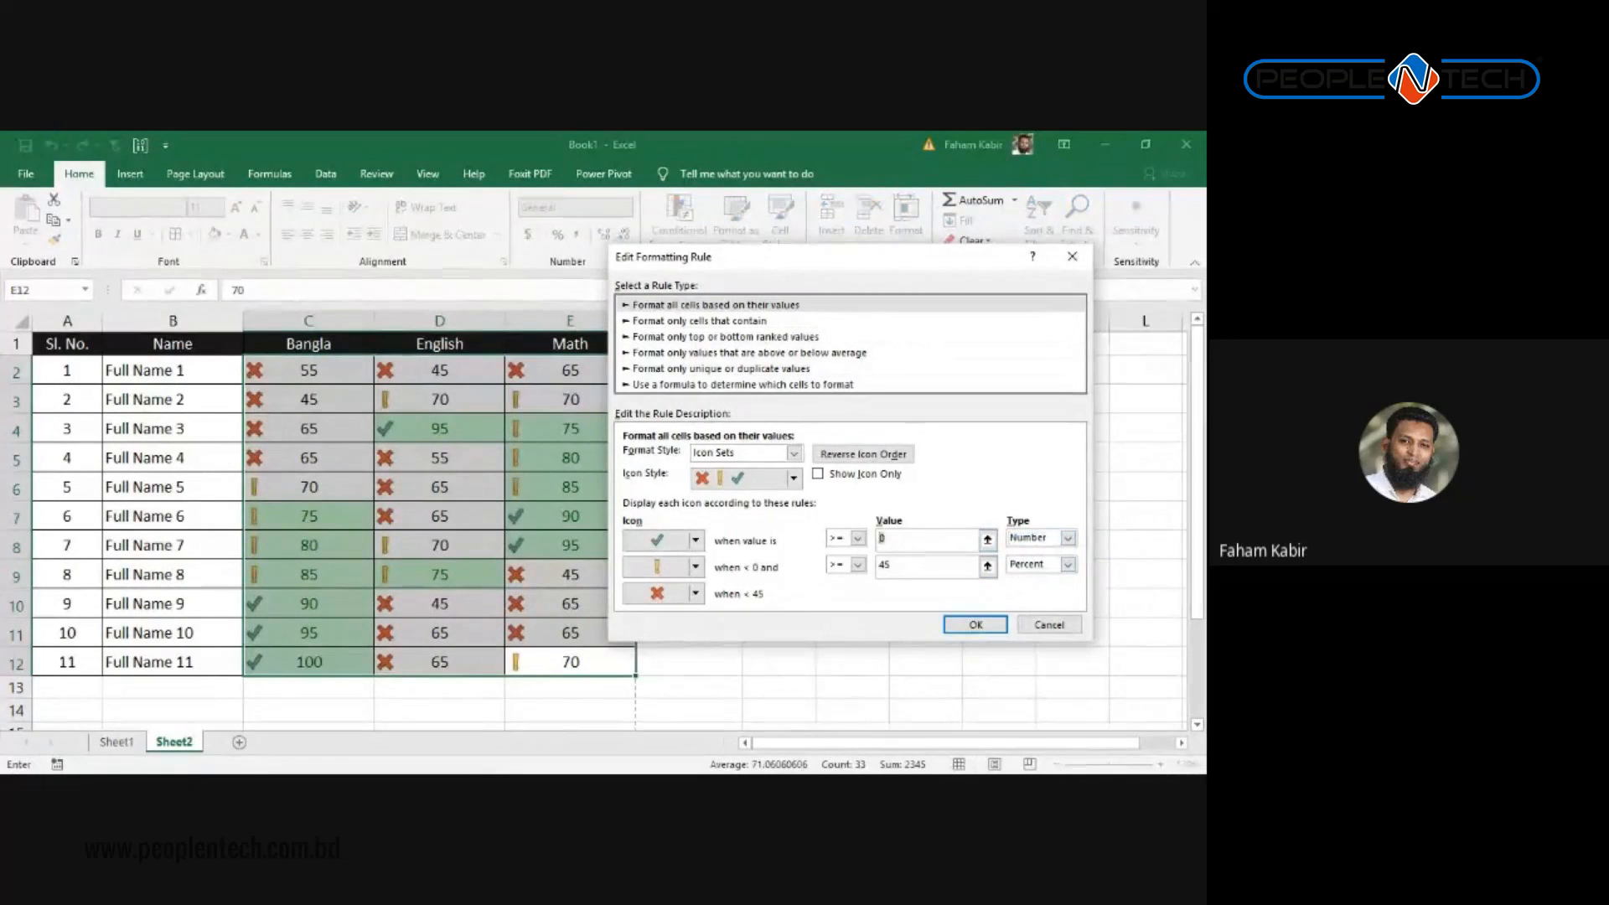
type("75")
left_click(987, 567)
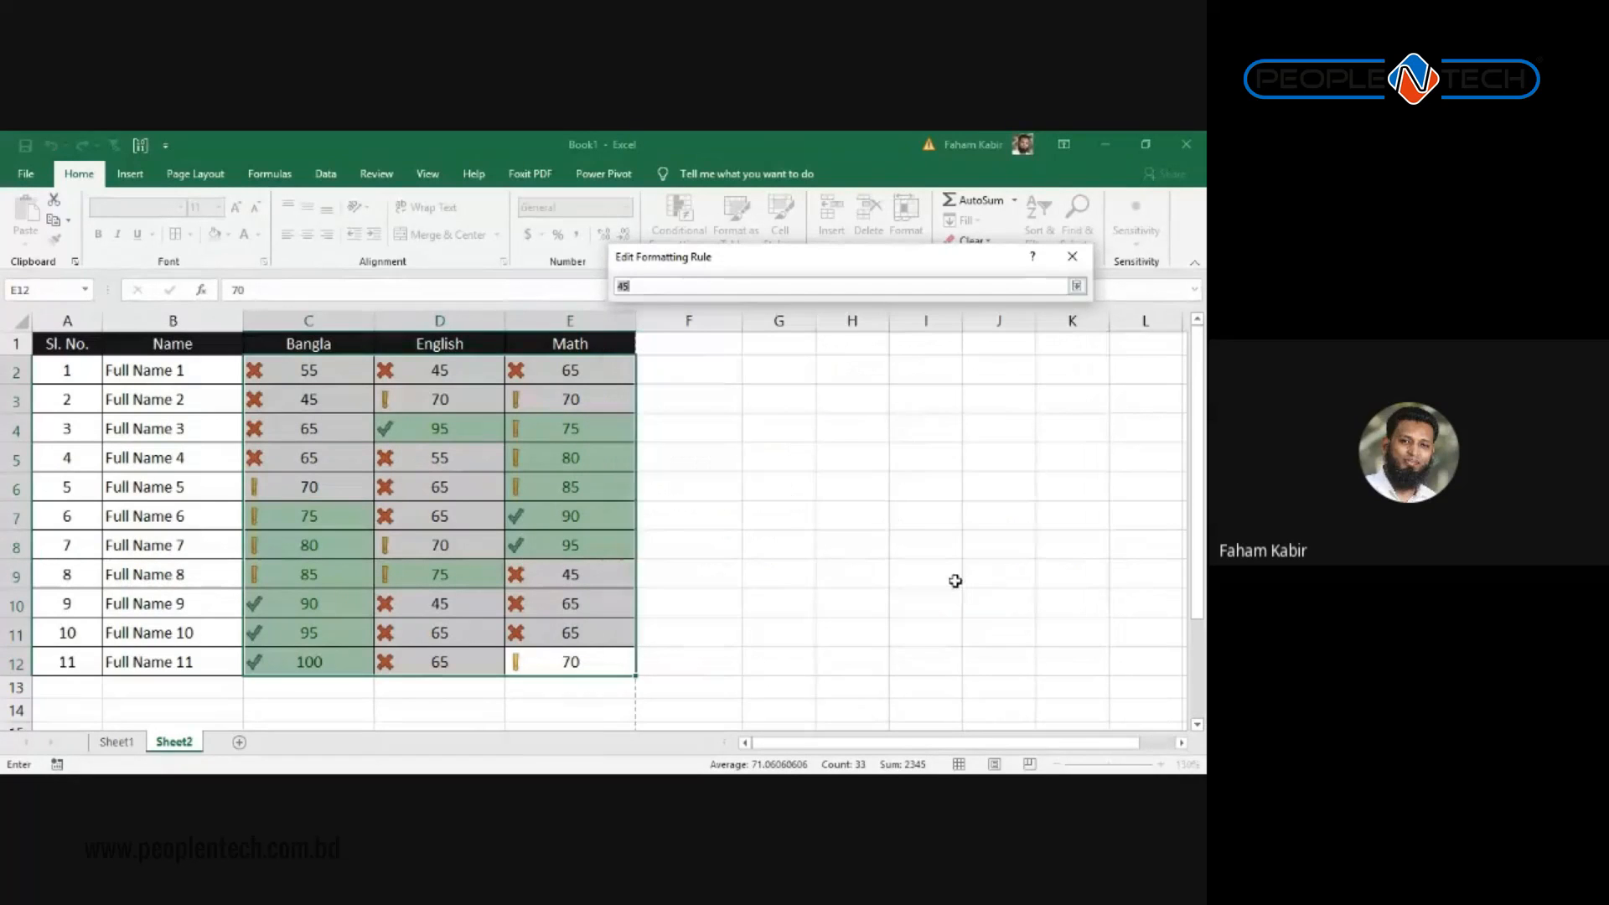
Step: Set the yellow threshold to Number 45 and apply the edited icon rule
left_click(1075, 286)
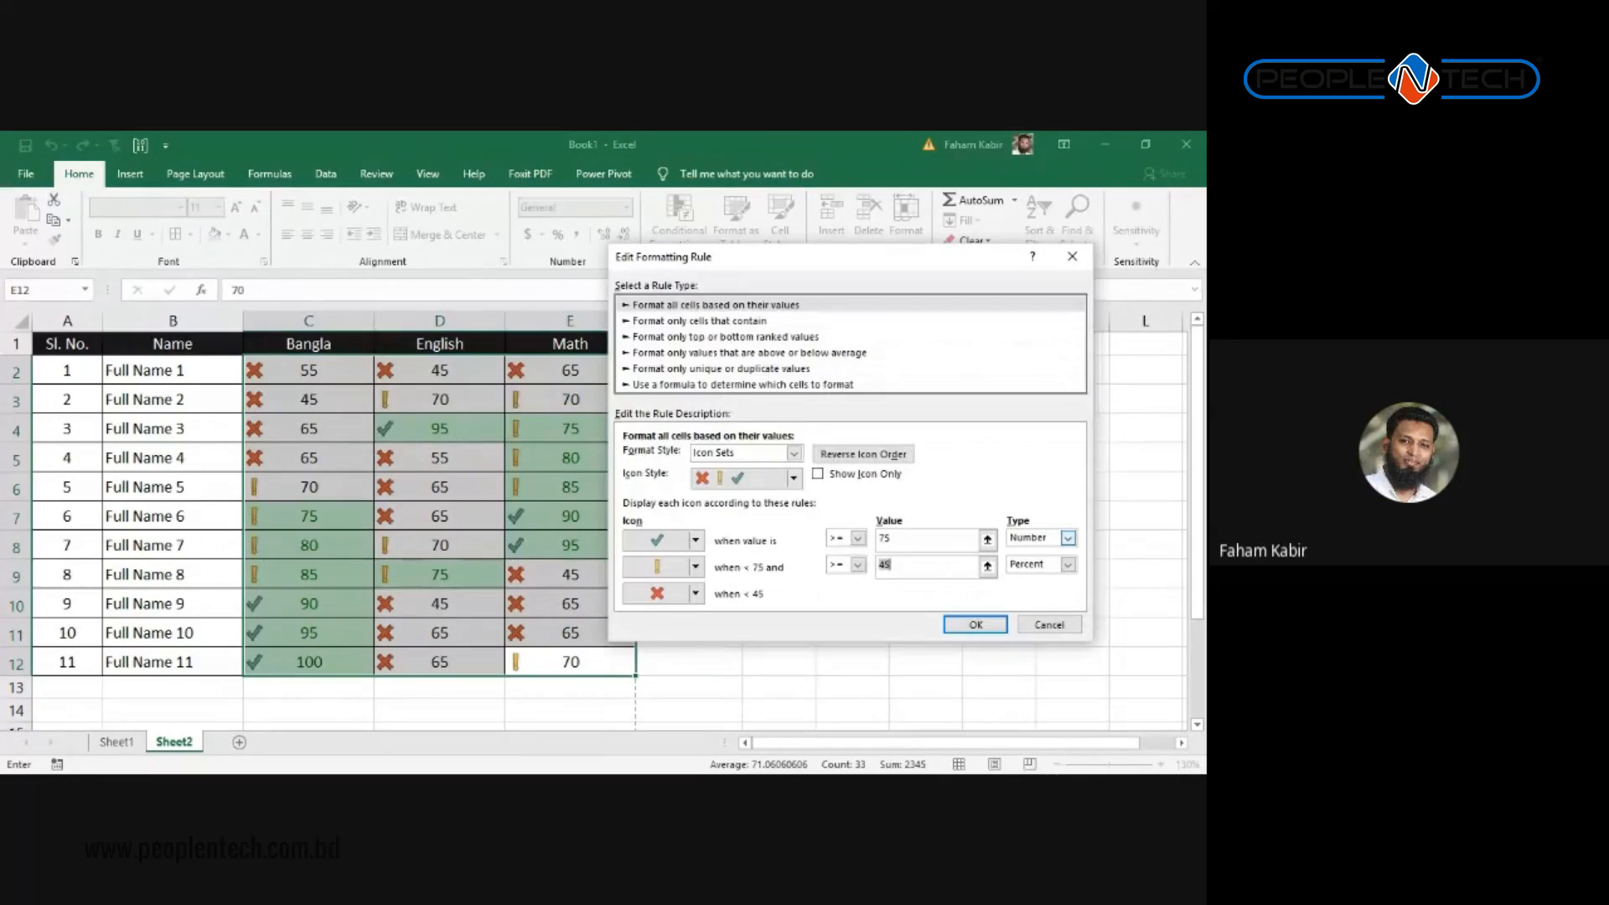
left_click(1067, 564)
left_click(1027, 580)
left_click_drag(899, 566, 861, 566)
type("45")
left_click(974, 625)
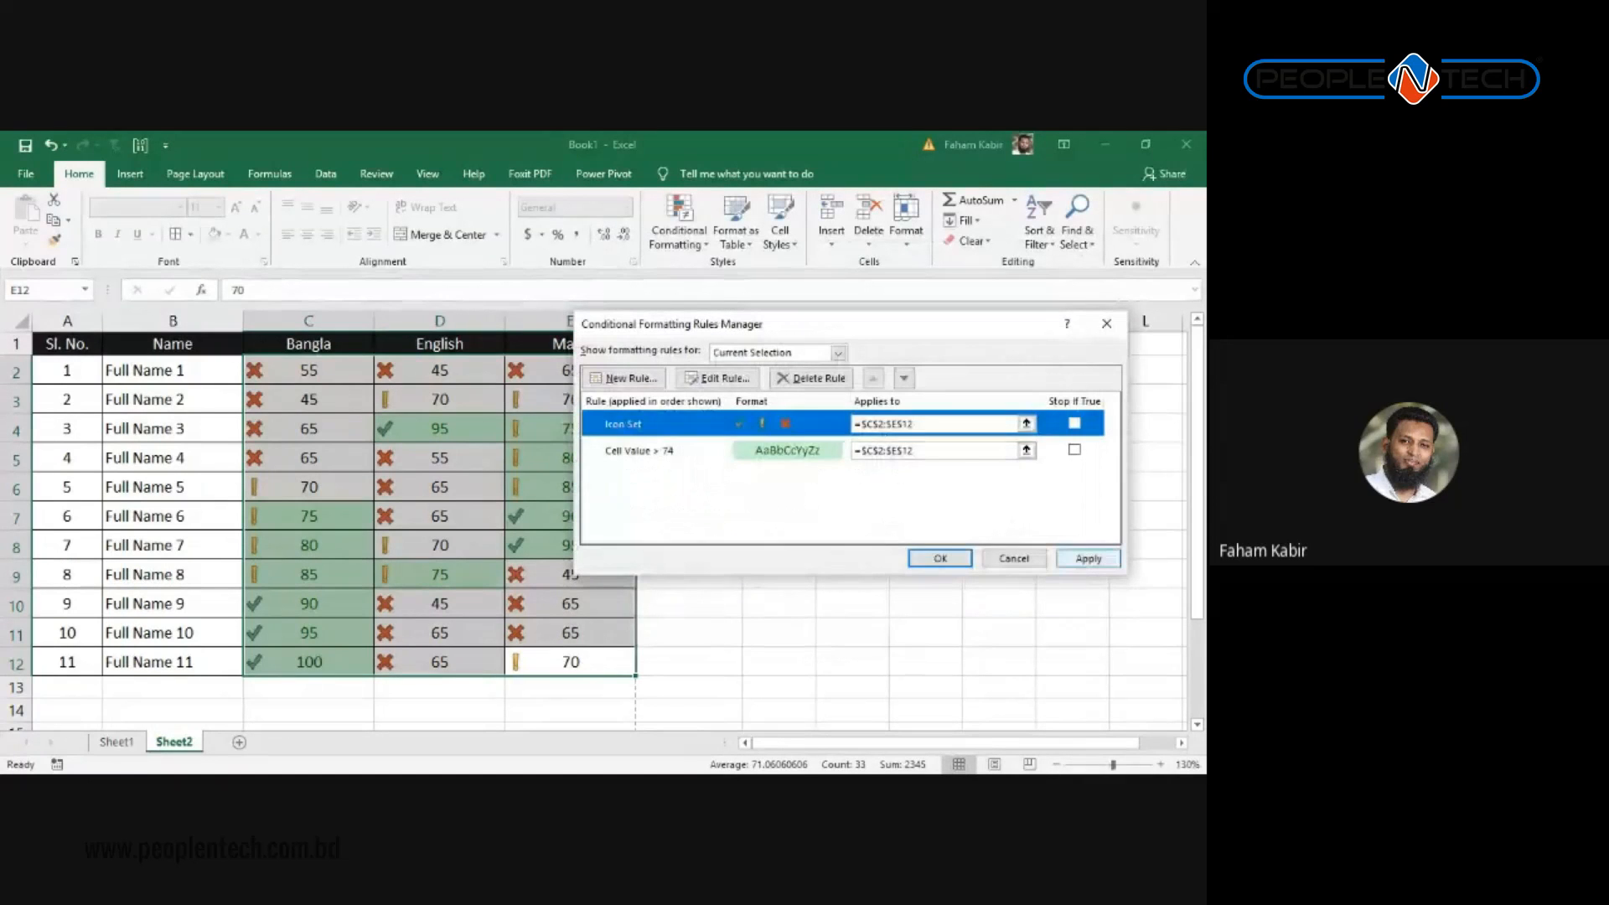
left_click(1089, 558)
left_click(940, 558)
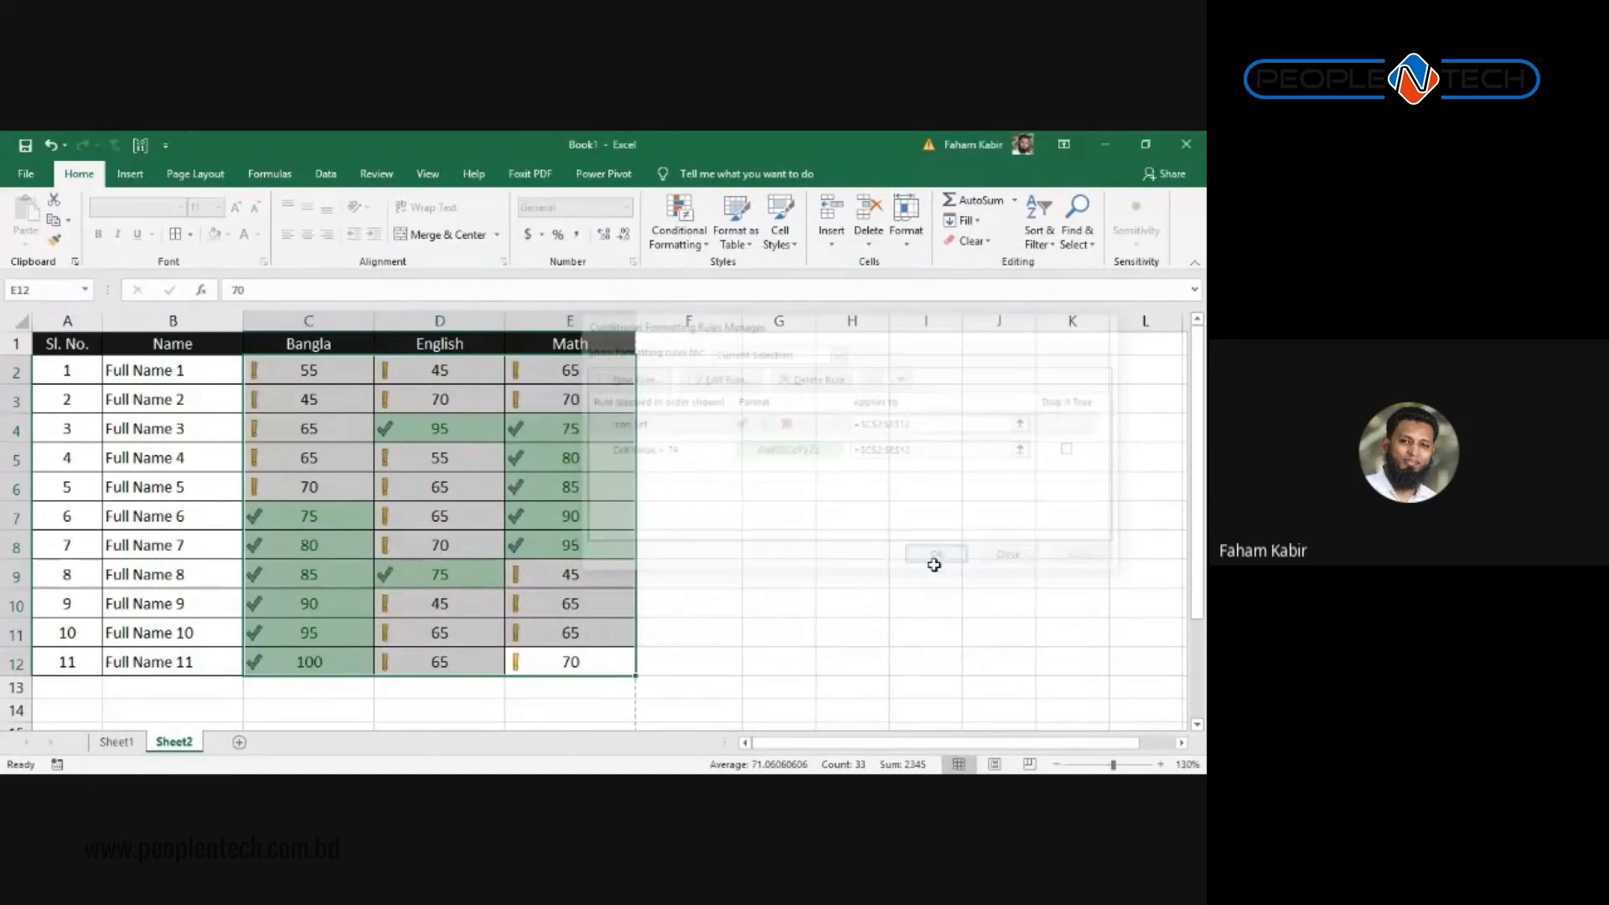
Step: Enter 32 as the English mark in D7 and check its red cross
left_click(899, 525)
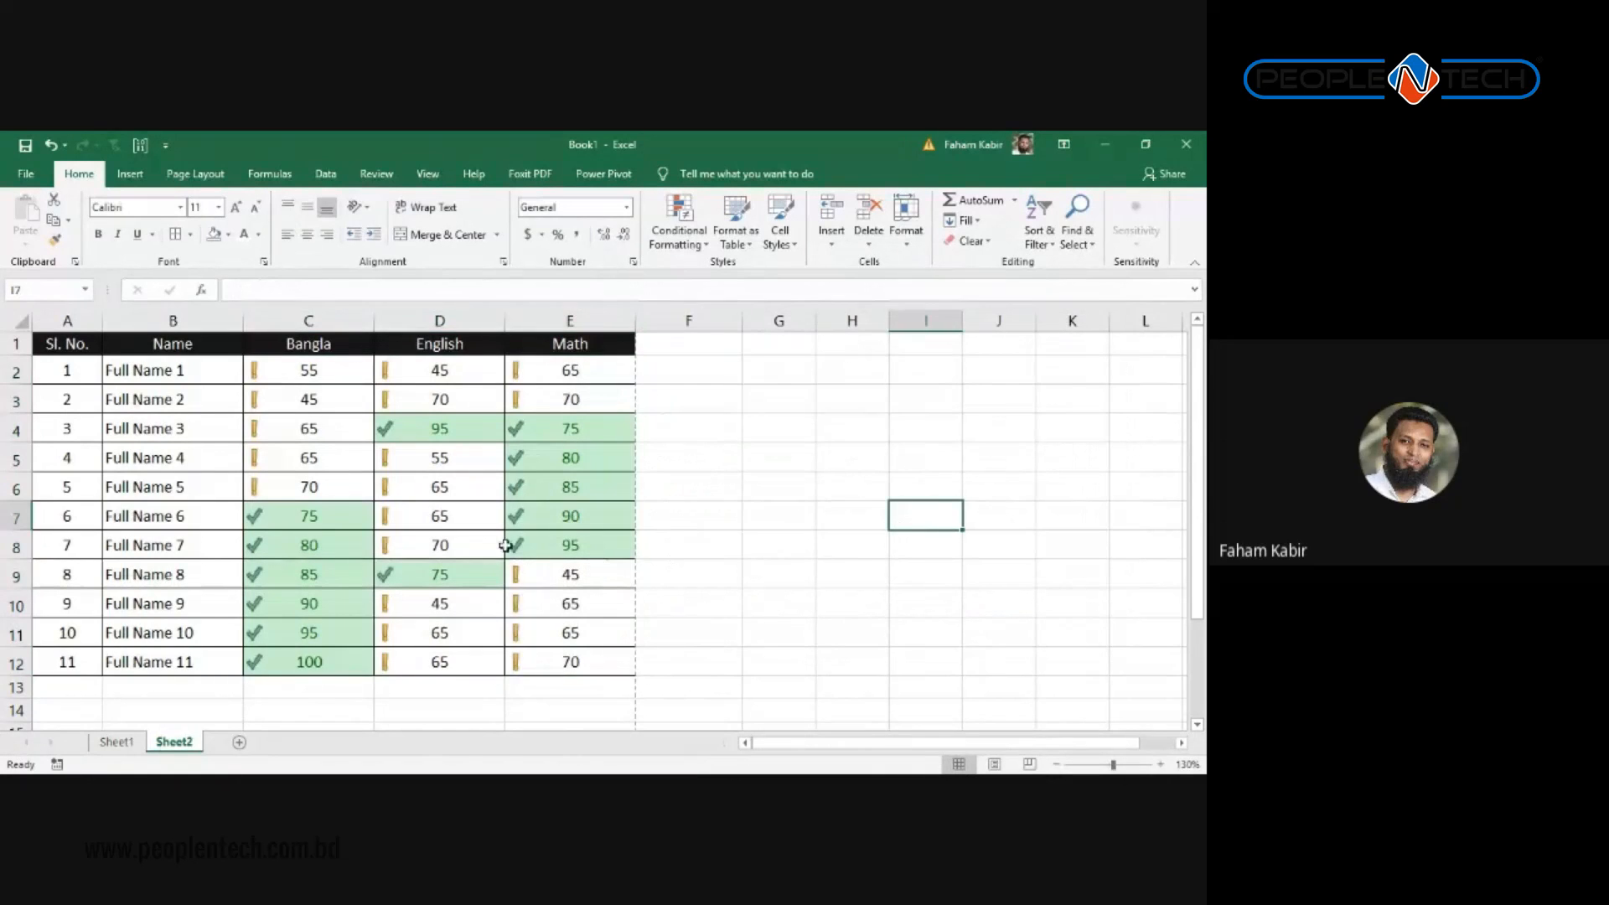
left_click(423, 507)
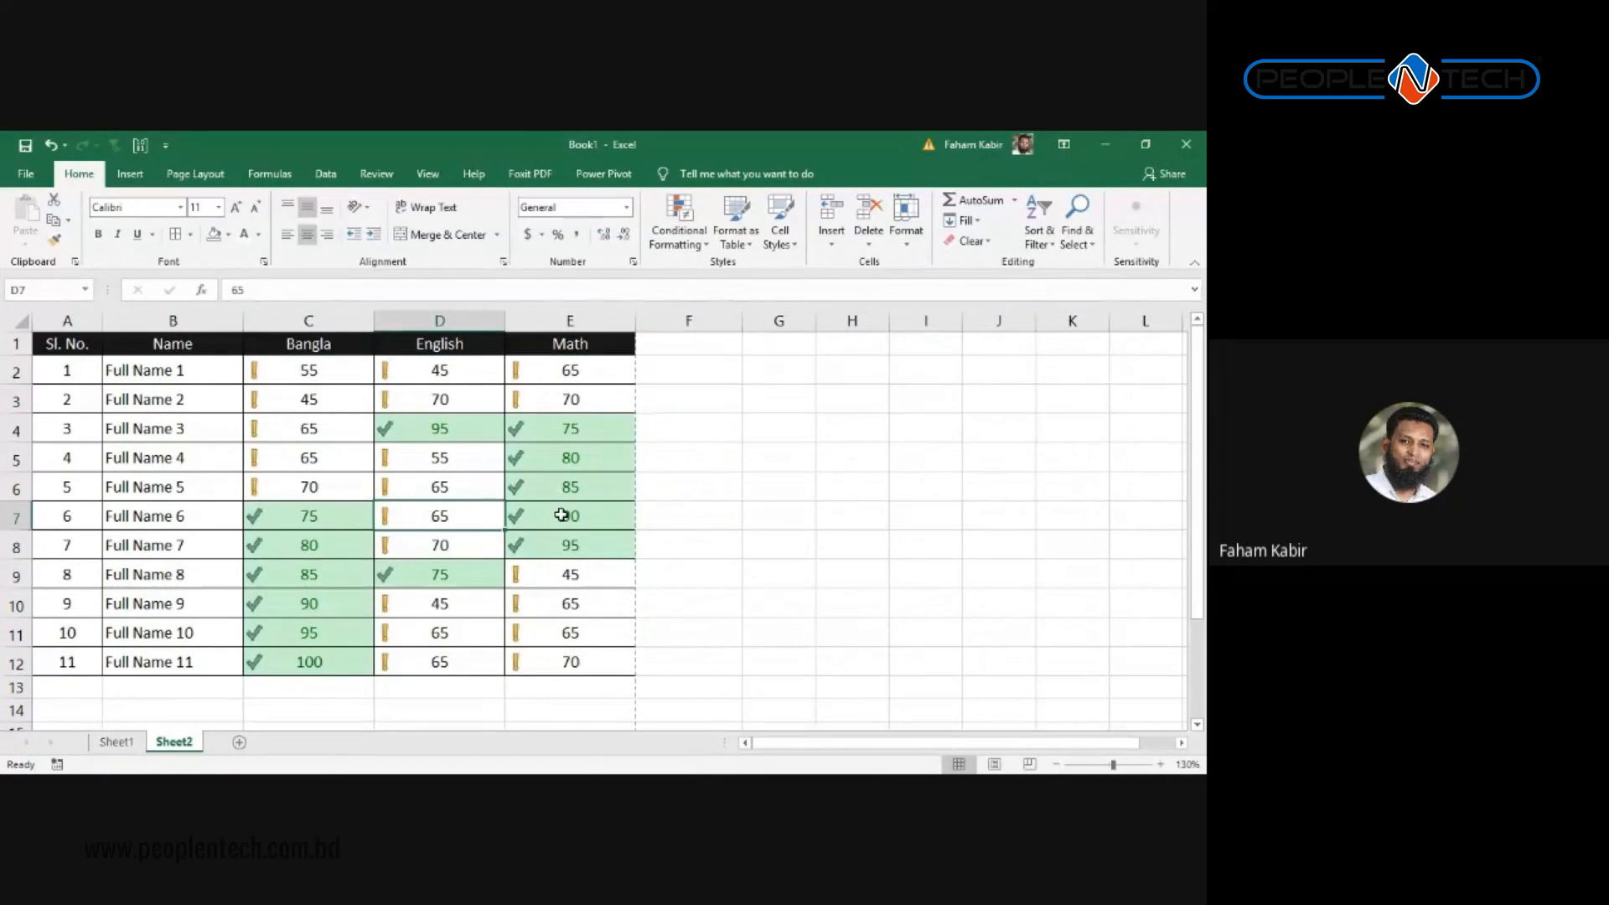
type("32")
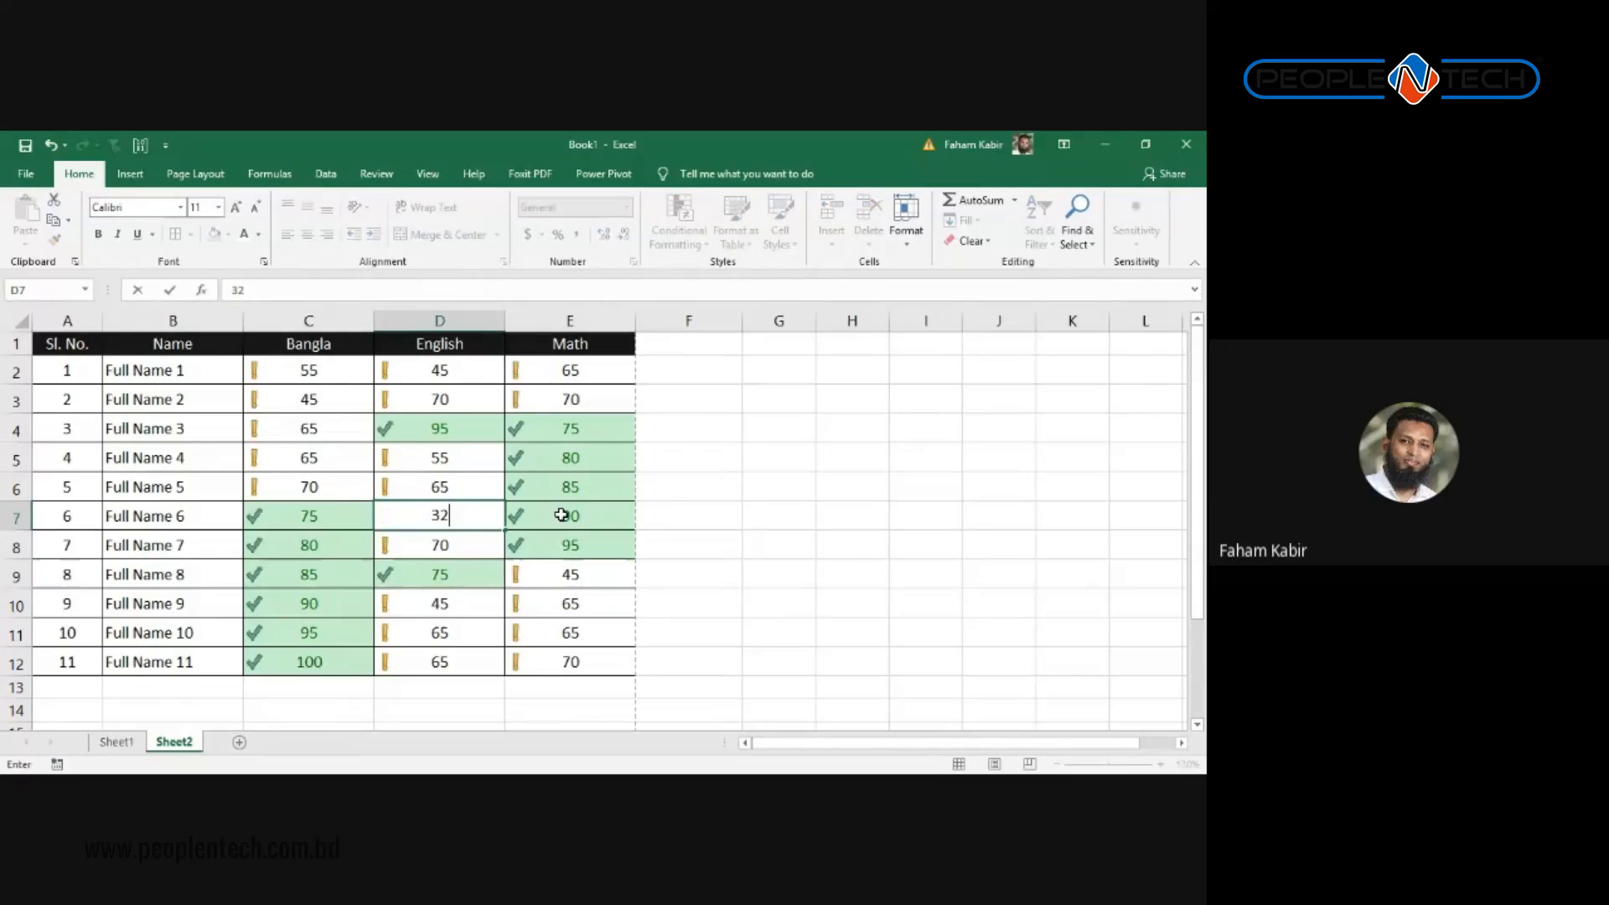
key("Return")
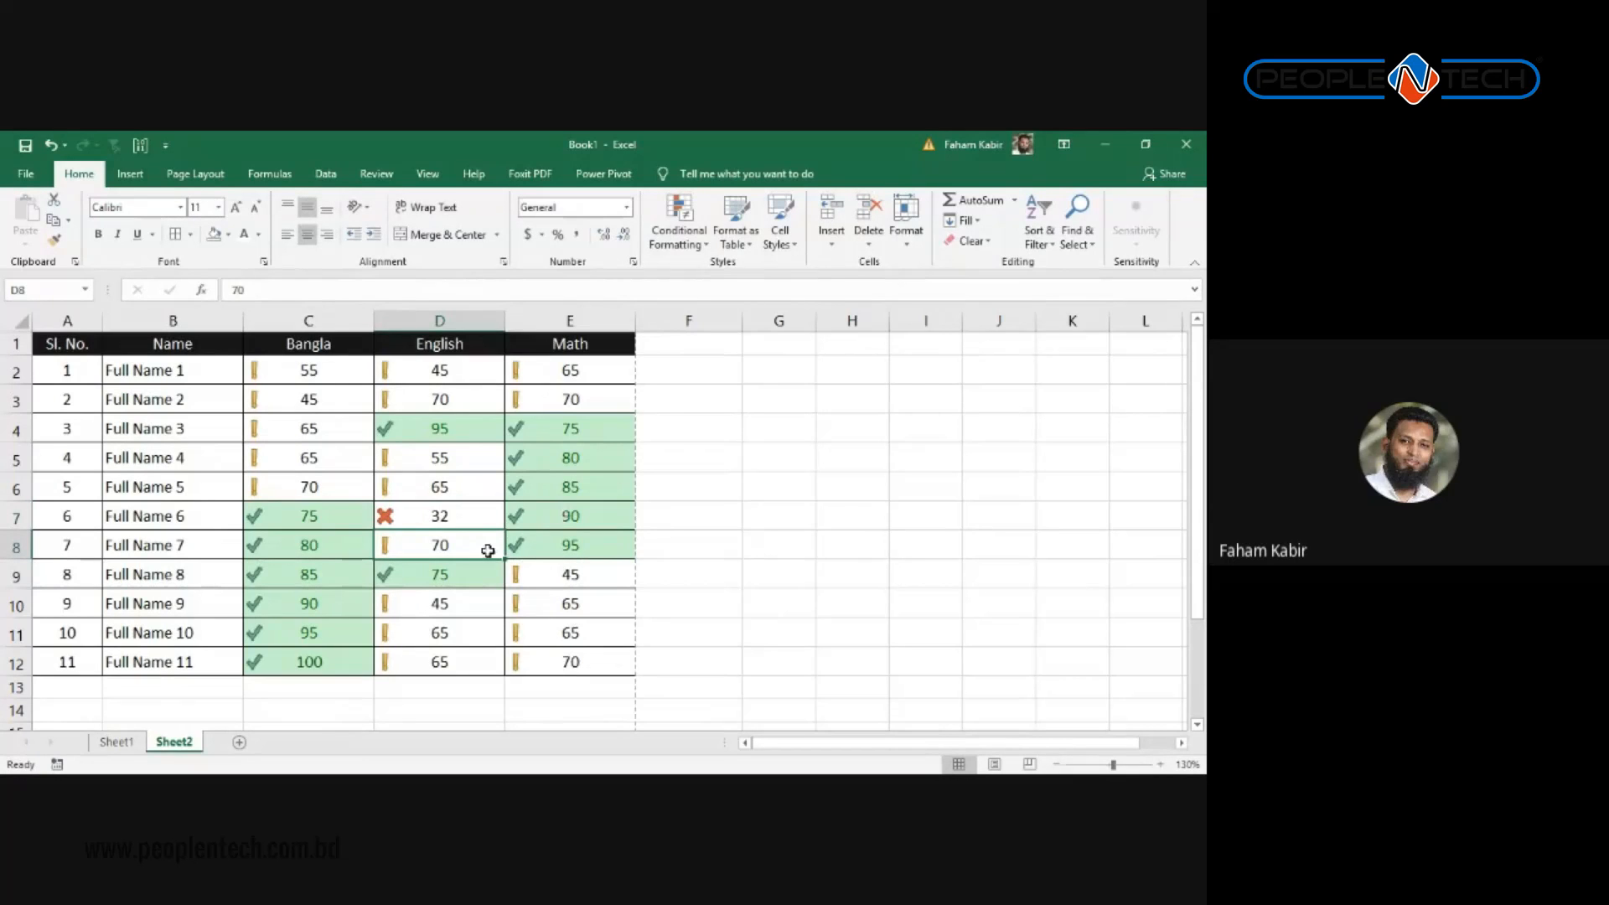
left_click(492, 706)
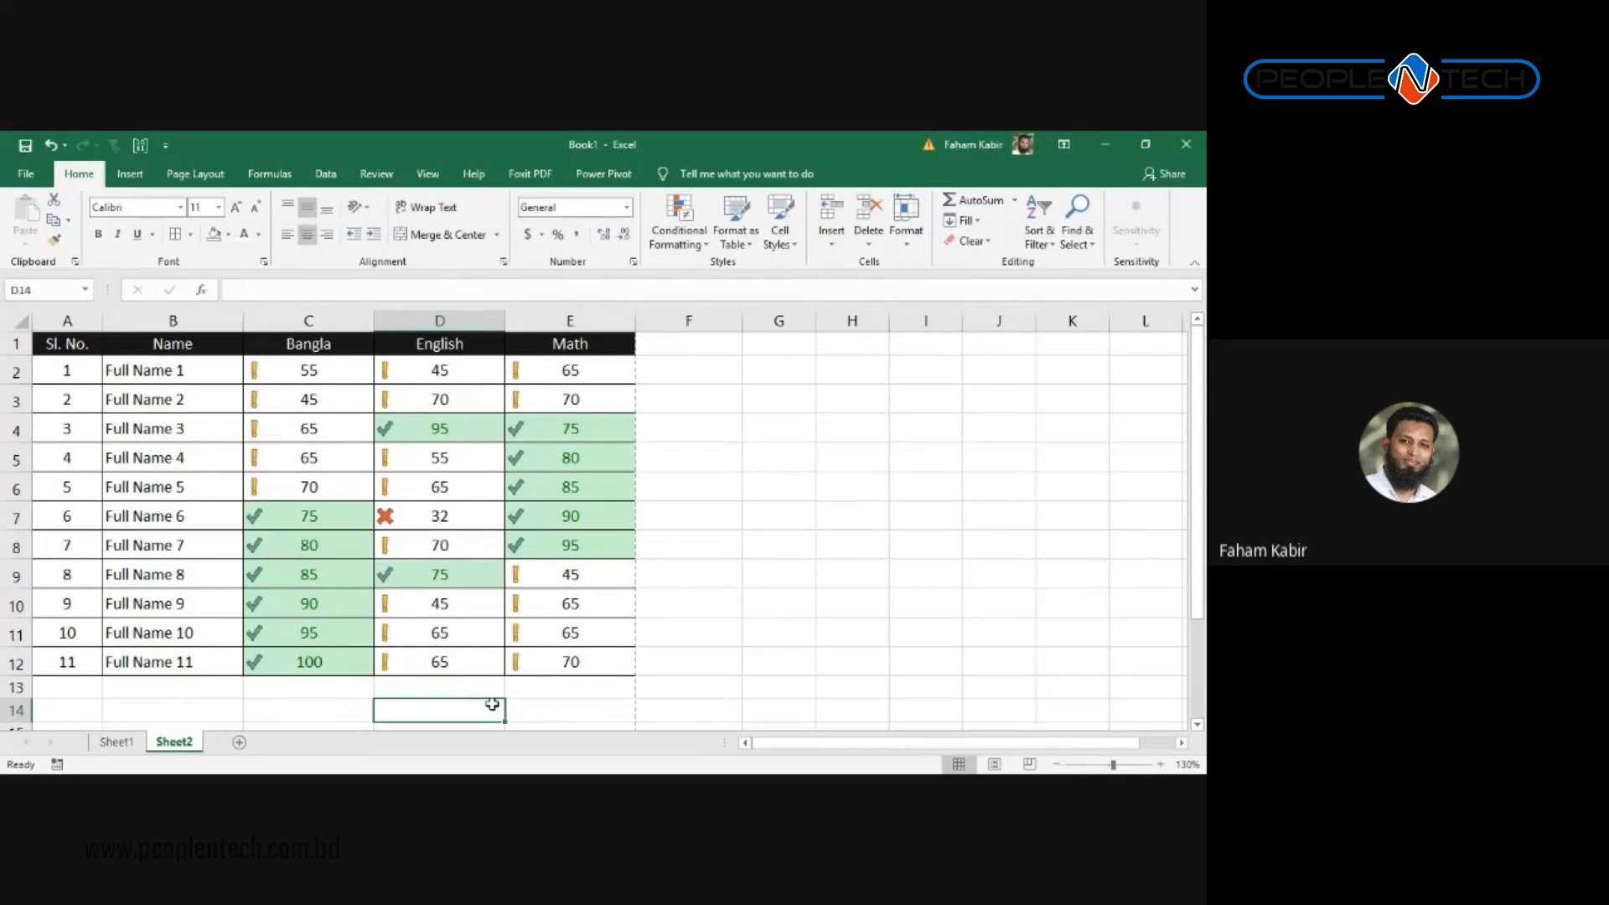
left_click(298, 389)
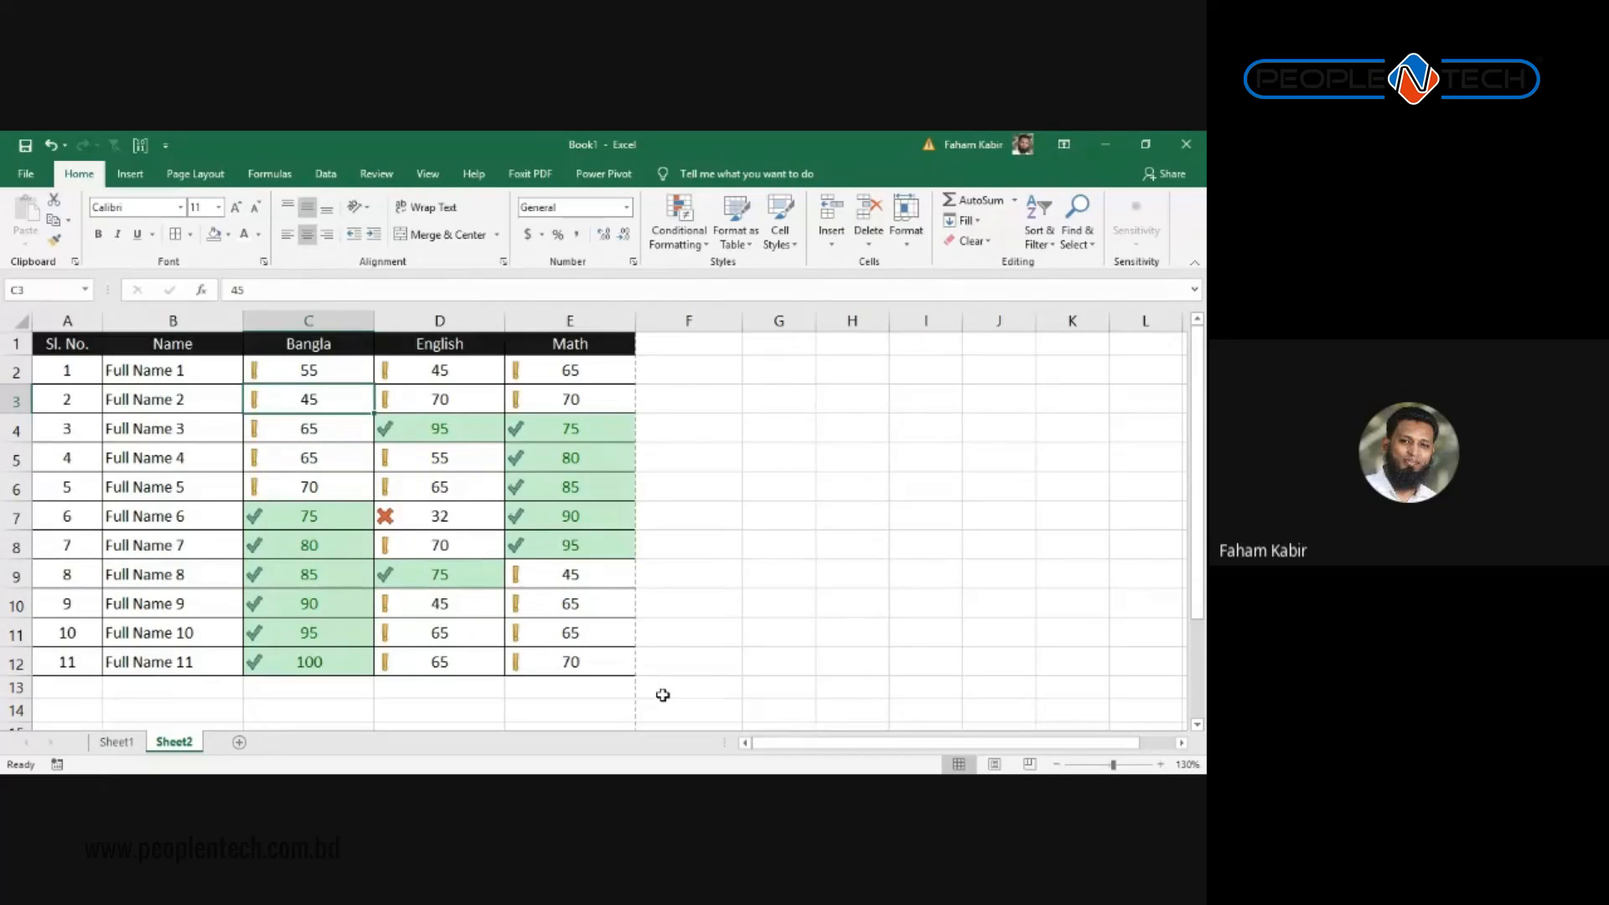
left_click(702, 344)
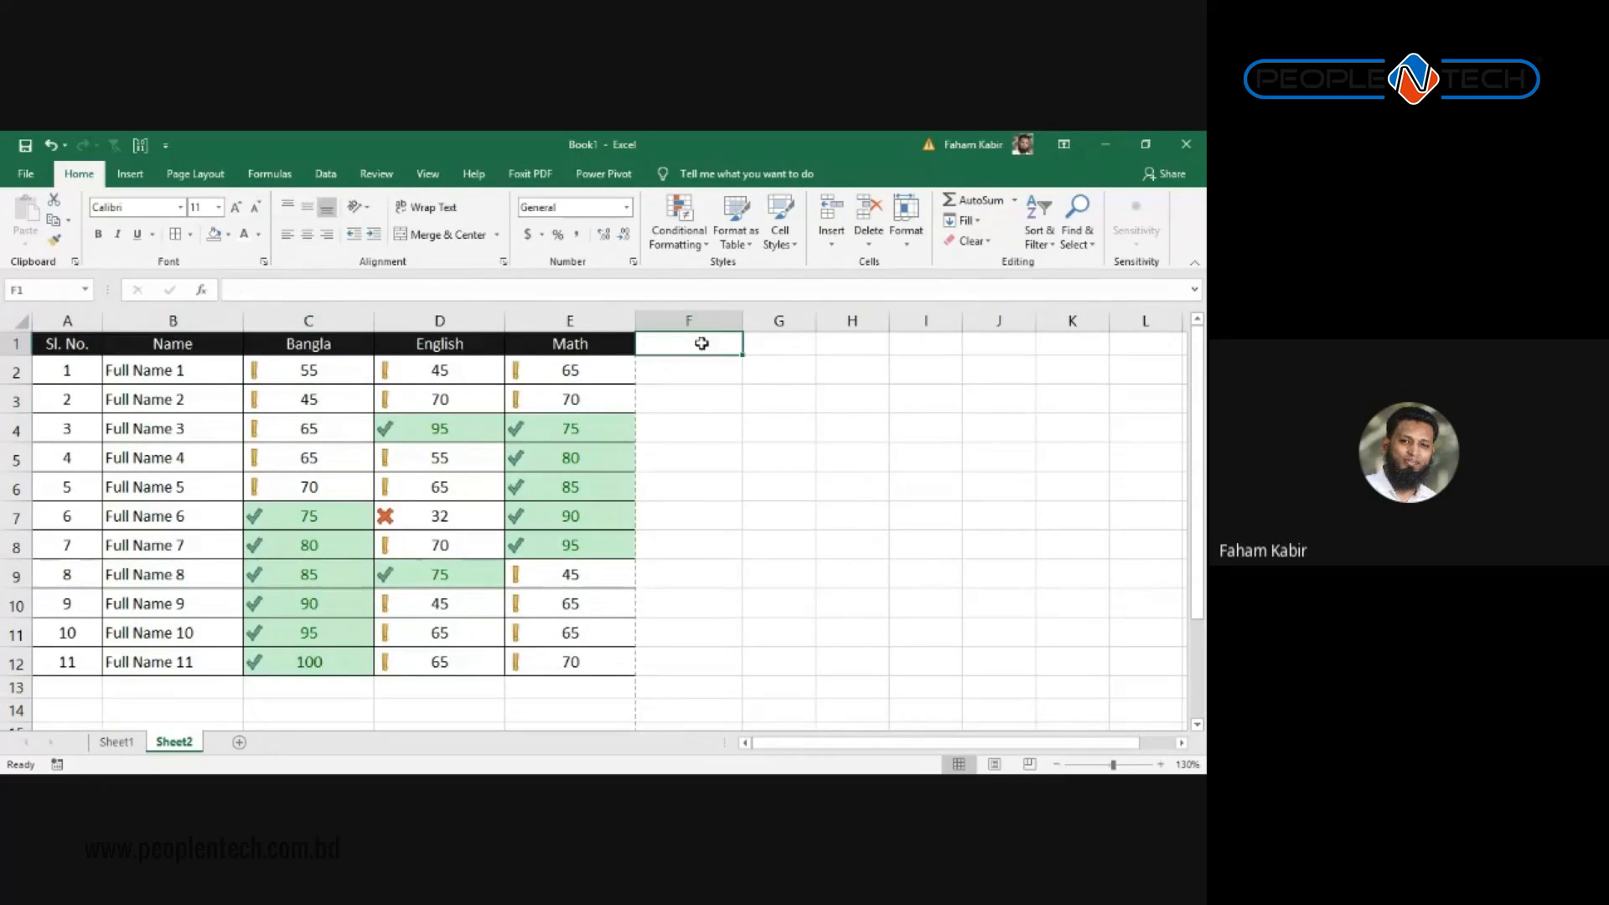
scroll(740, 406, "down", 2)
scroll(679, 490, "up", 2)
scroll(771, 431, "down", 2)
scroll(772, 431, "up", 2)
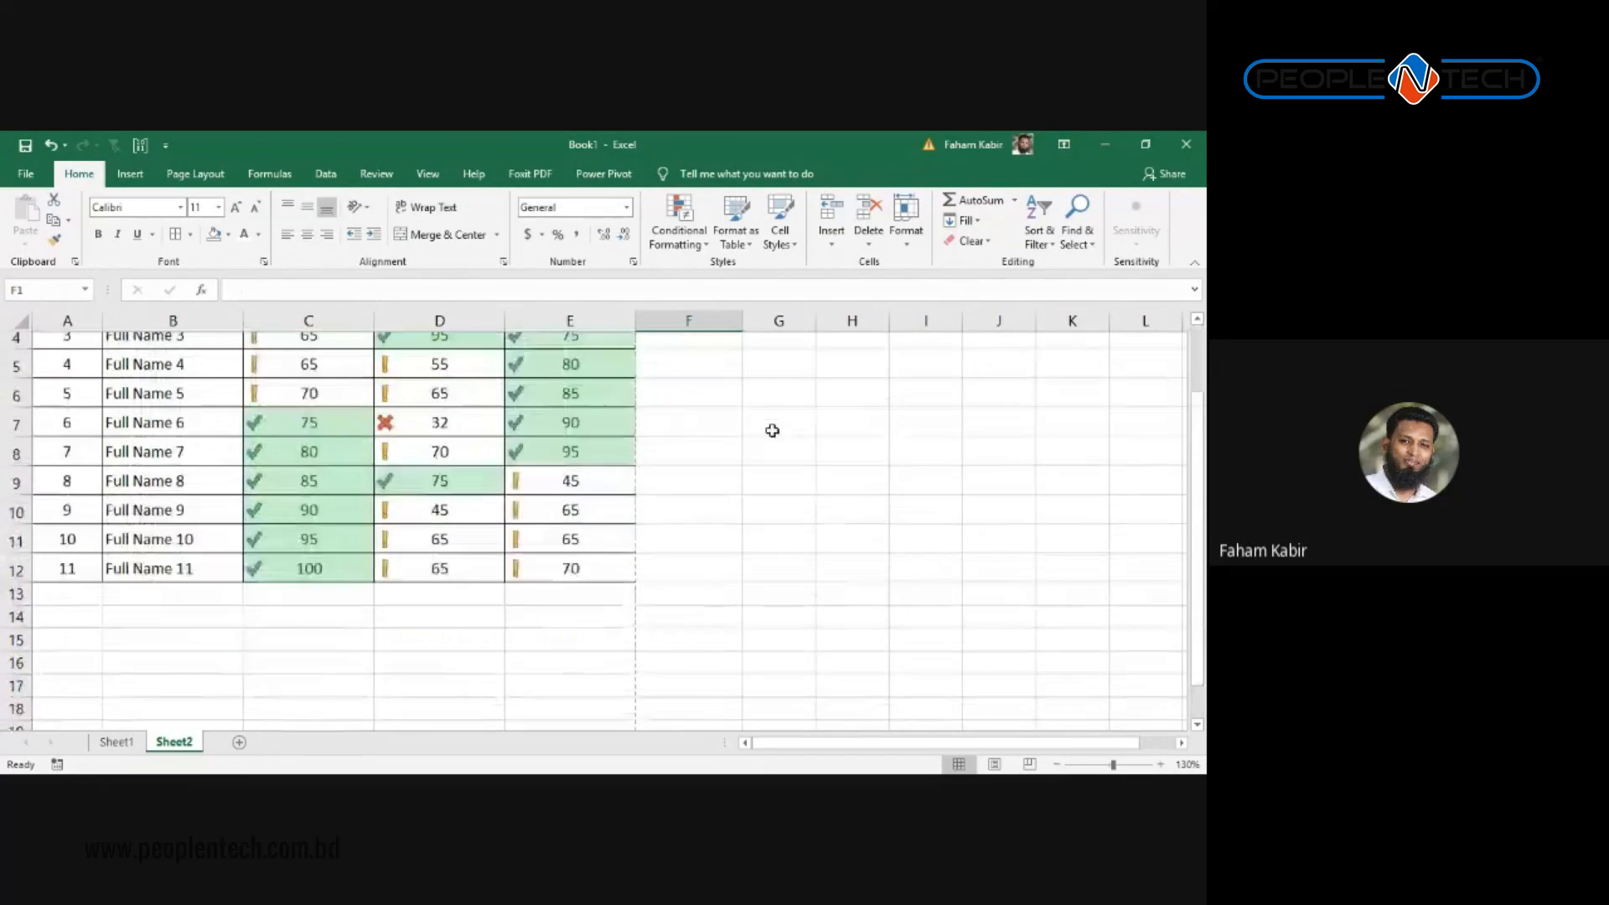
Step: Select the marks C2:E12 and show Conditional Formatting's Clear Rules submenu
left_click(678, 235)
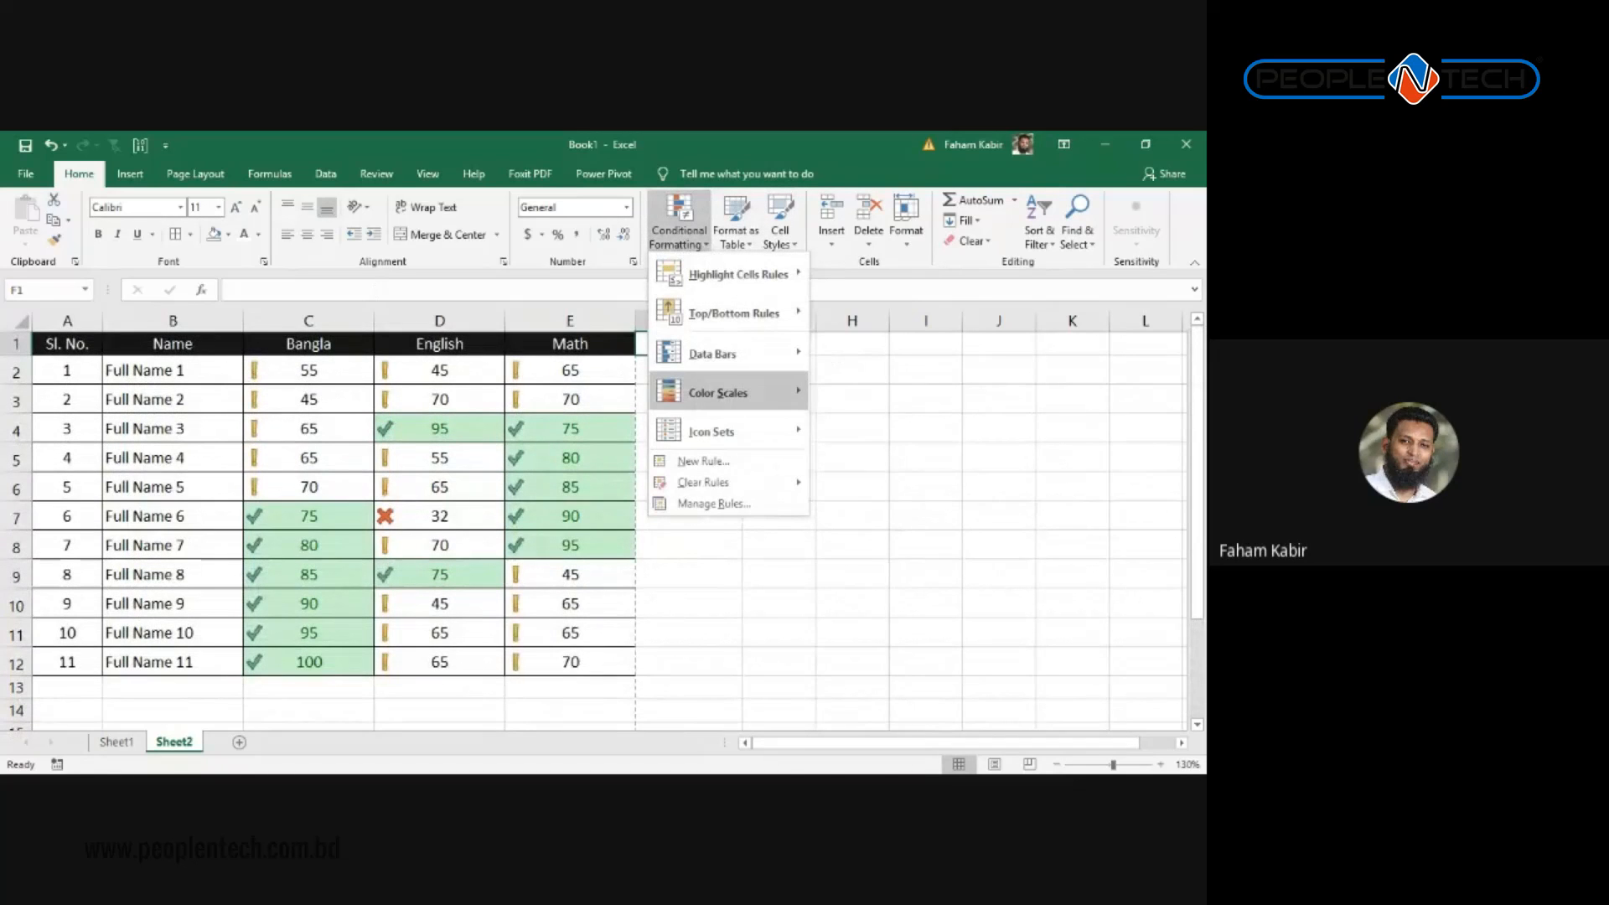
mouse_move(718, 392)
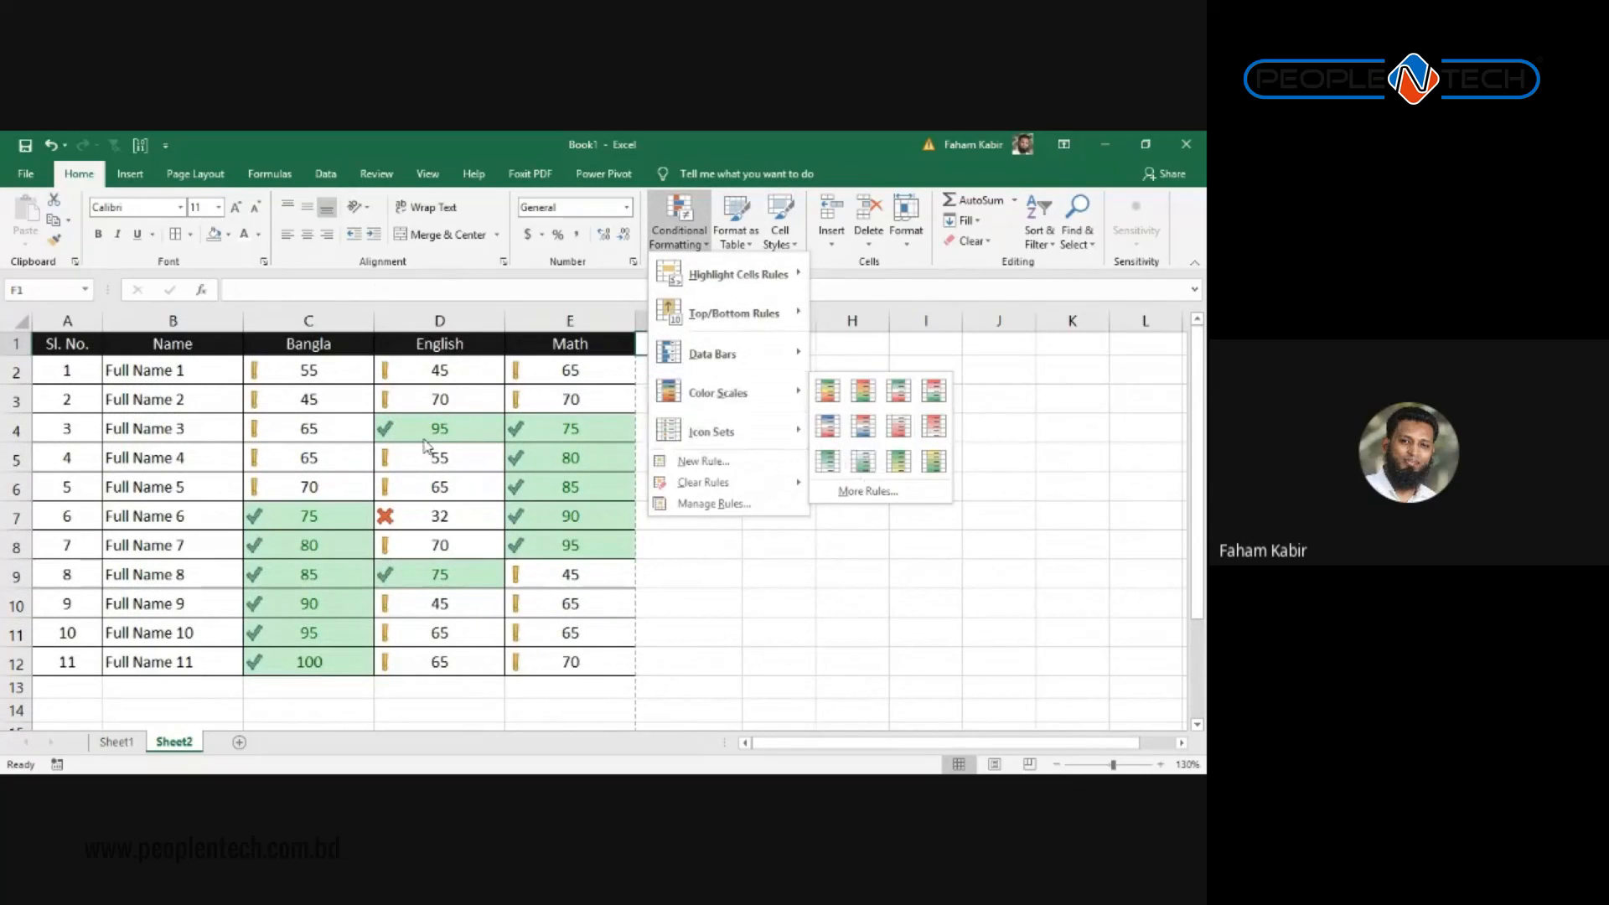
left_click(407, 424)
left_click(321, 376)
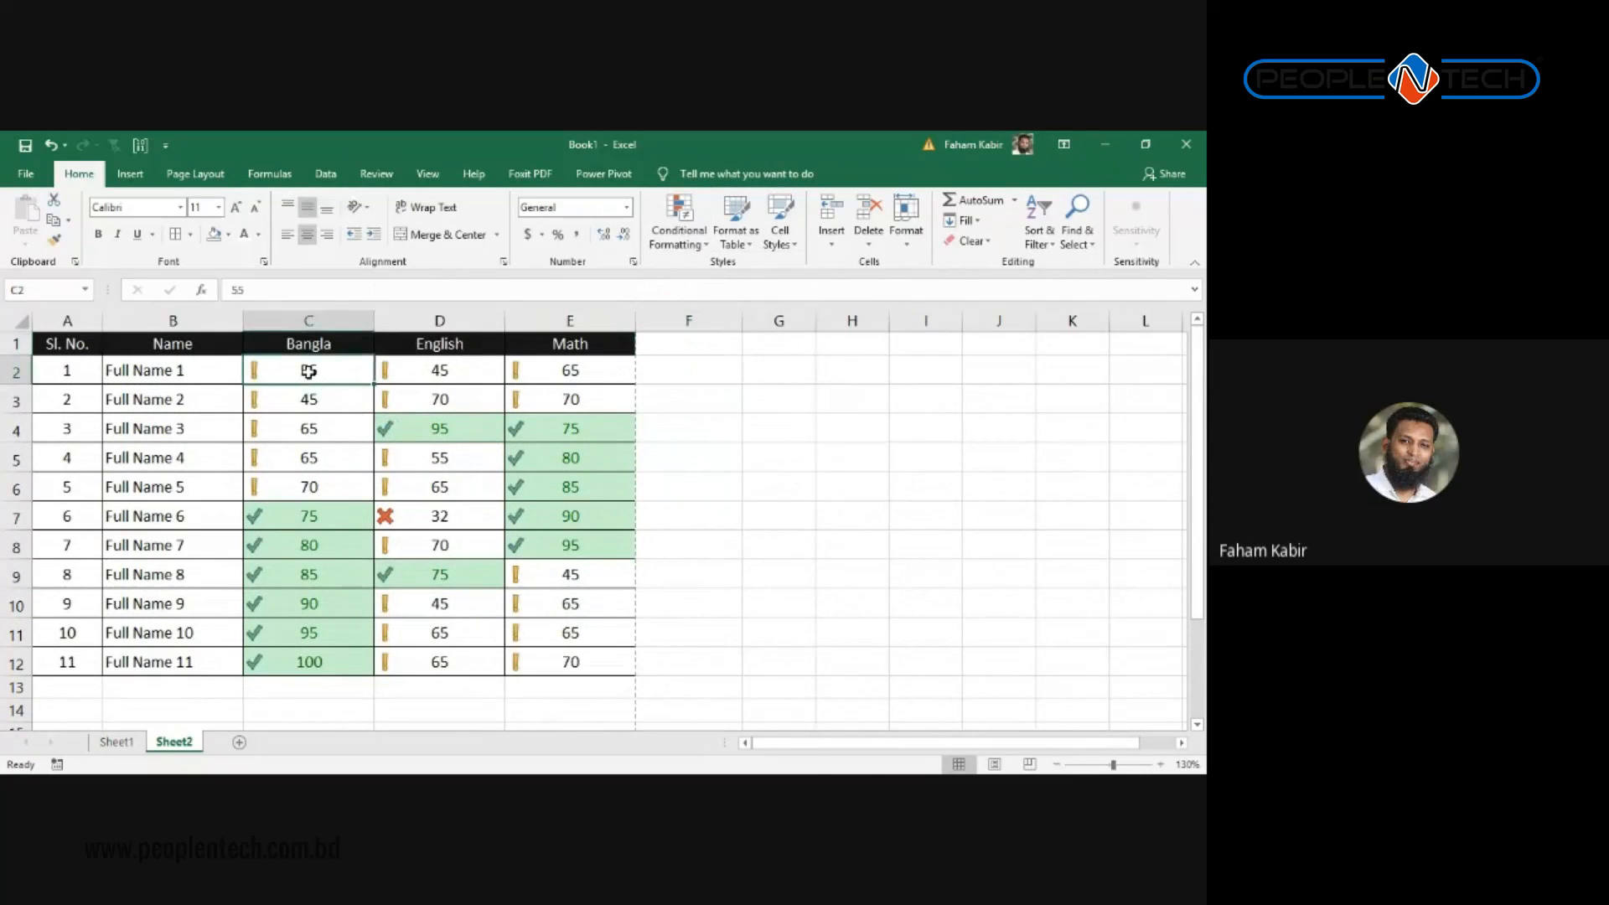
left_click_drag(312, 373, 560, 661)
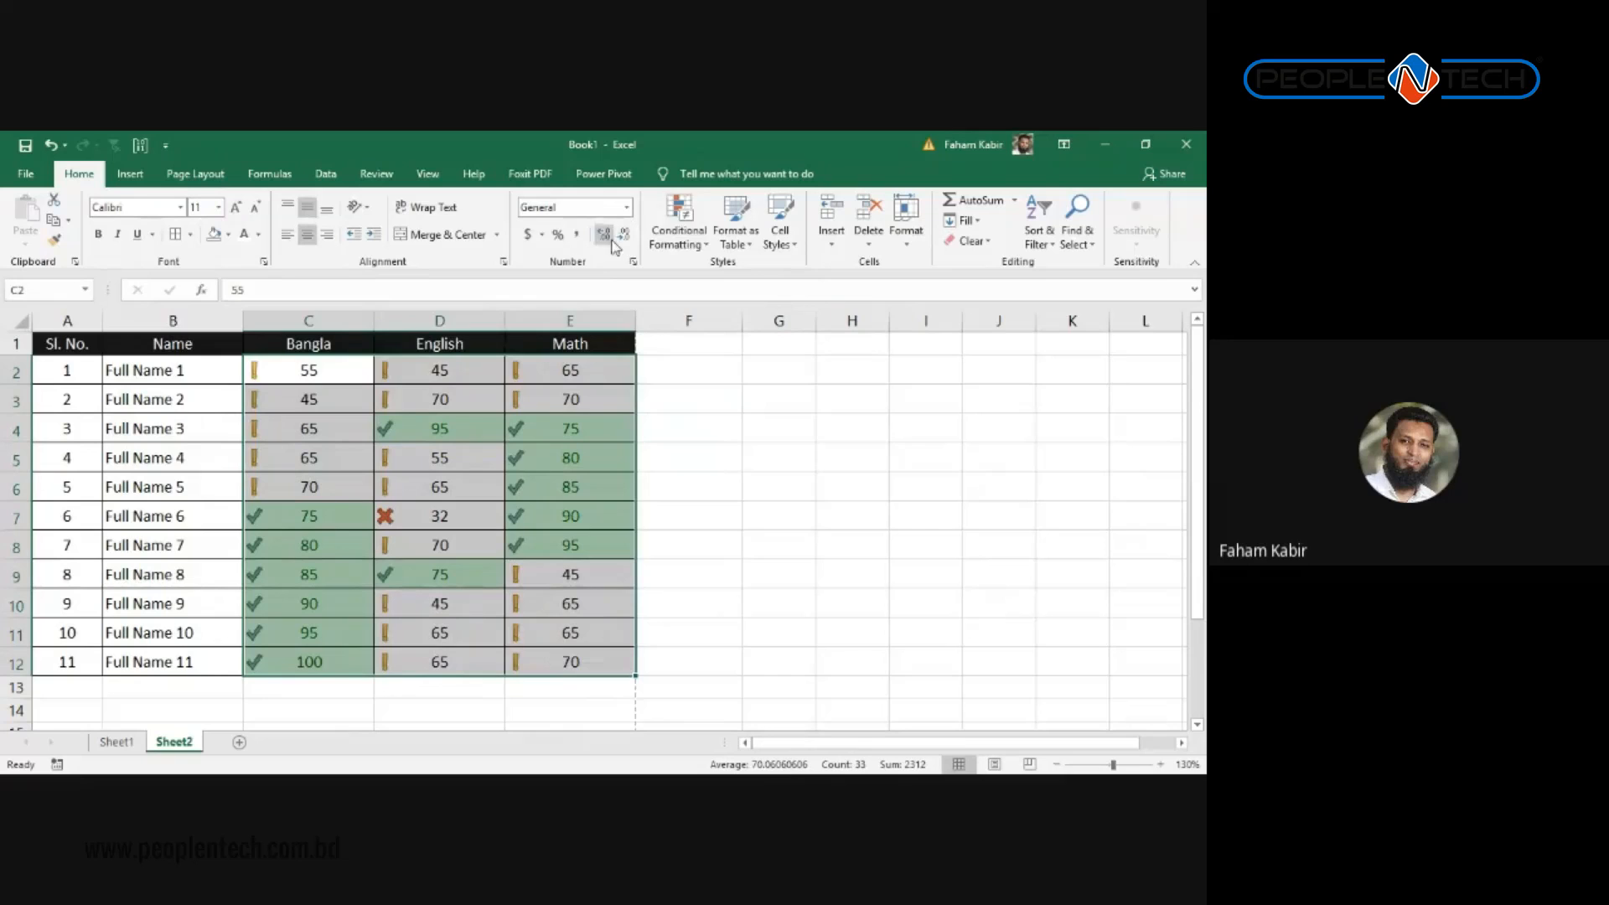
left_click(671, 240)
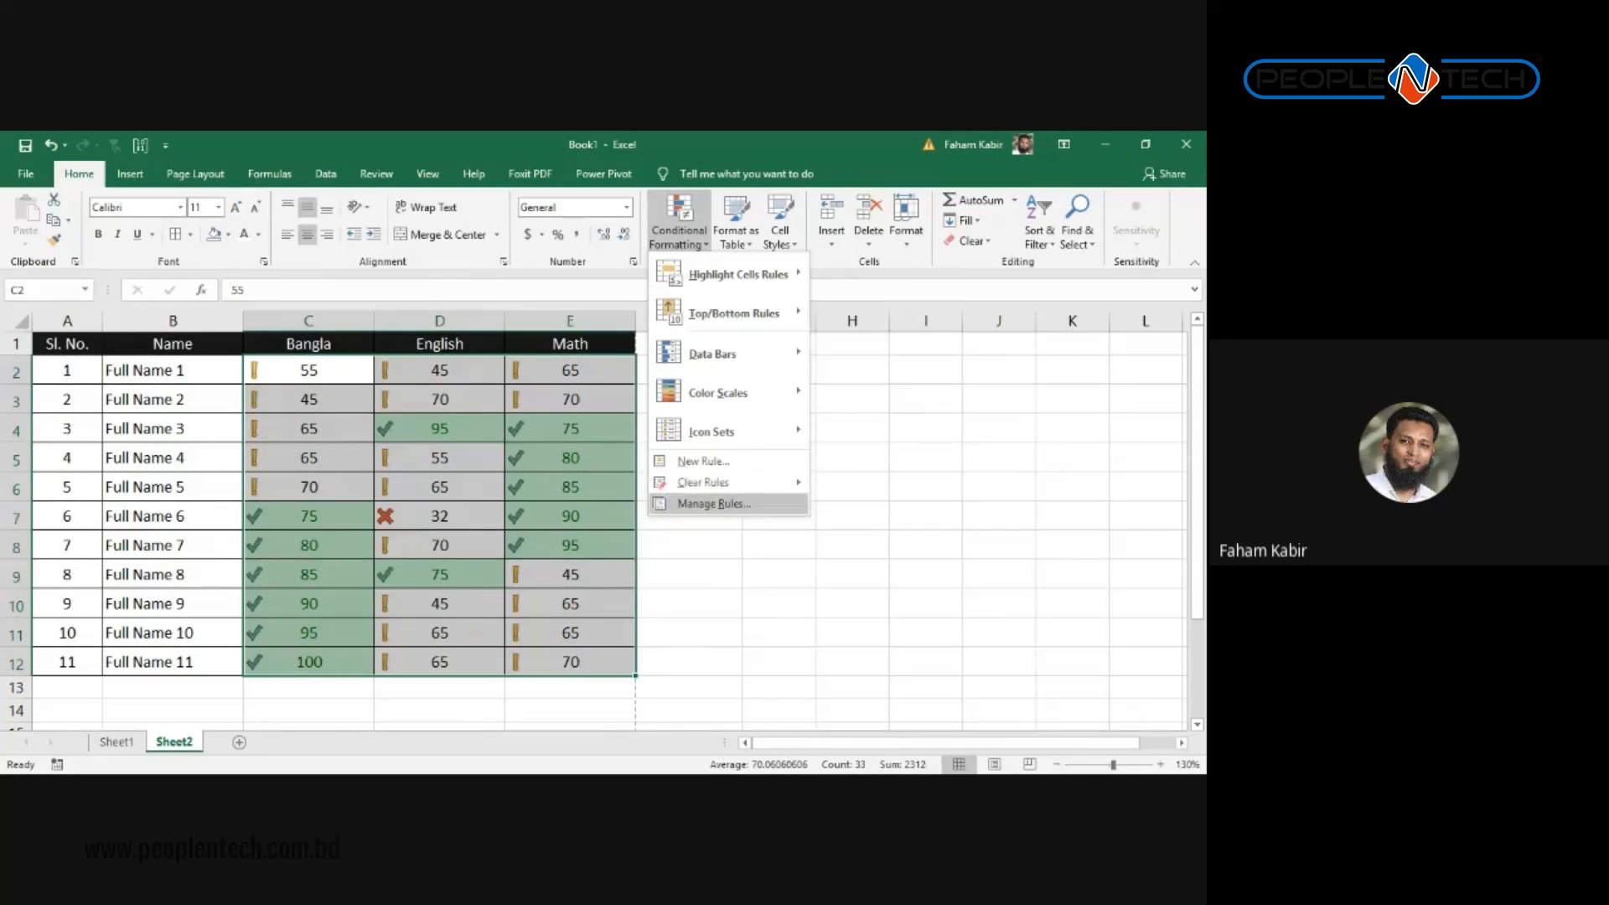
mouse_move(702, 483)
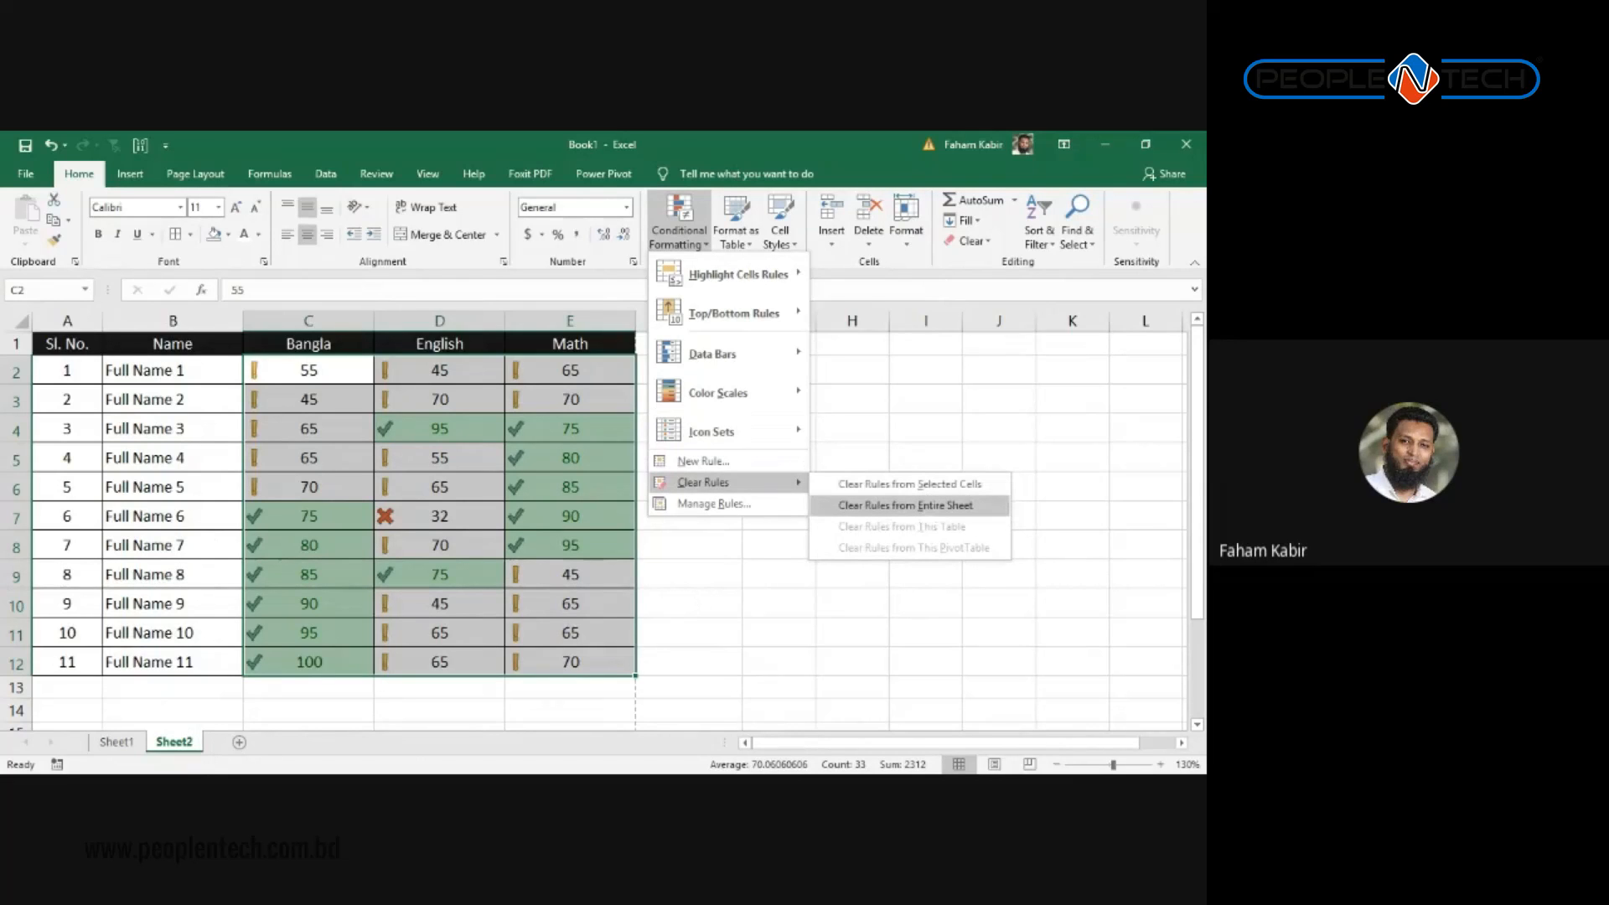
Step: Clear all conditional formatting rules from the entire sheet
left_click(905, 505)
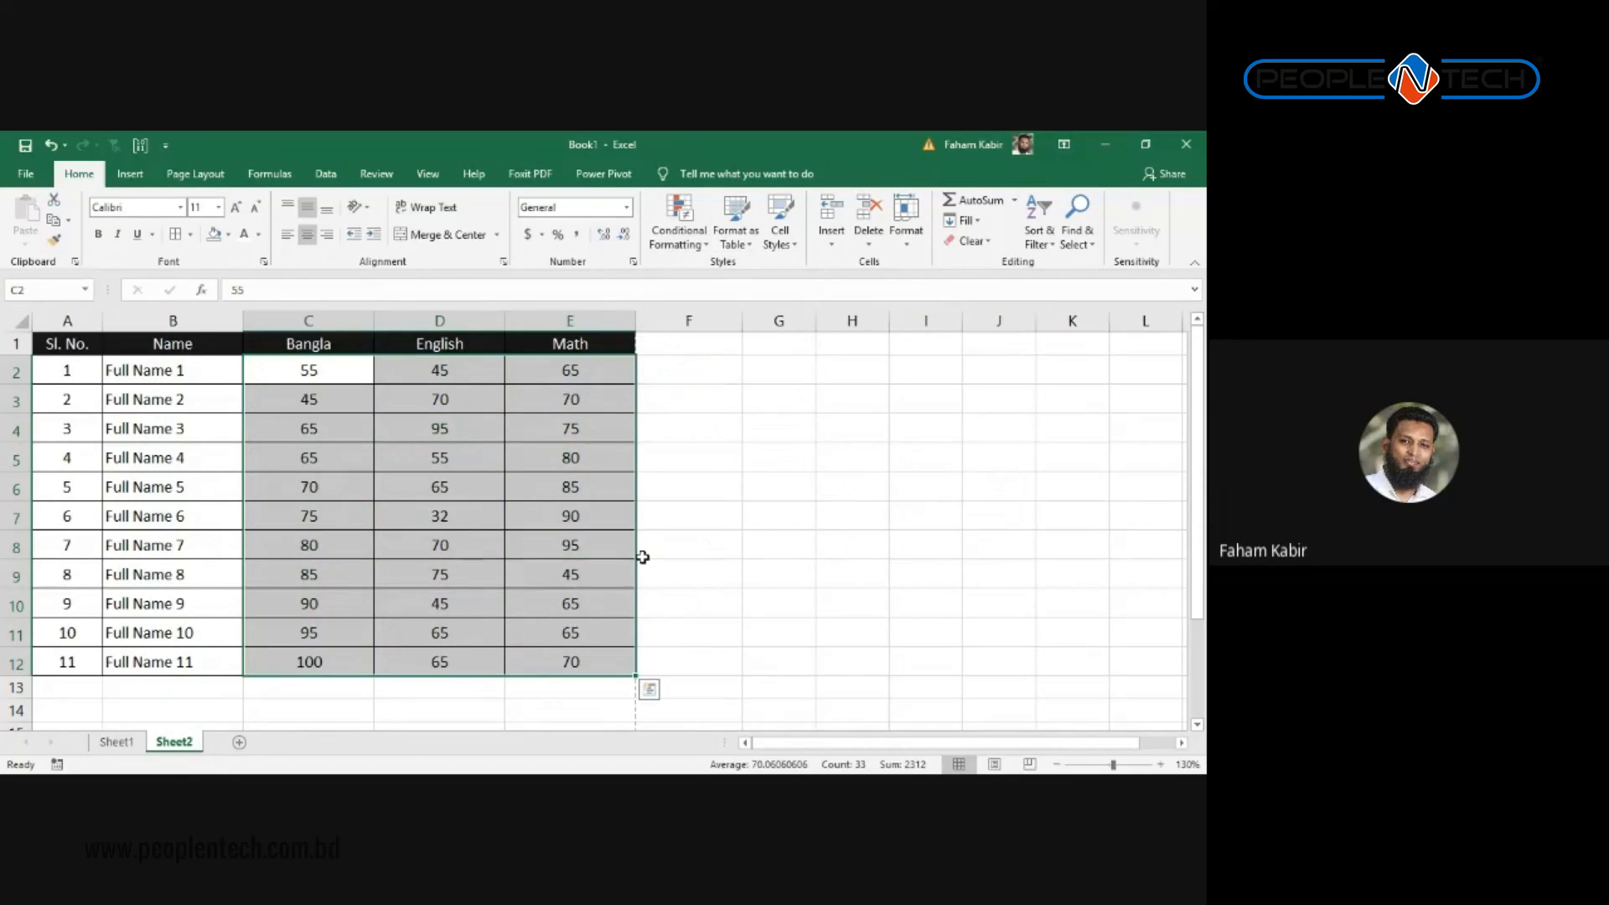
left_click(643, 555)
left_click(806, 575)
Step: Reselect the marks C2:E12 and close the conditional formatting options without applying anything
left_click_drag(628, 662, 307, 370)
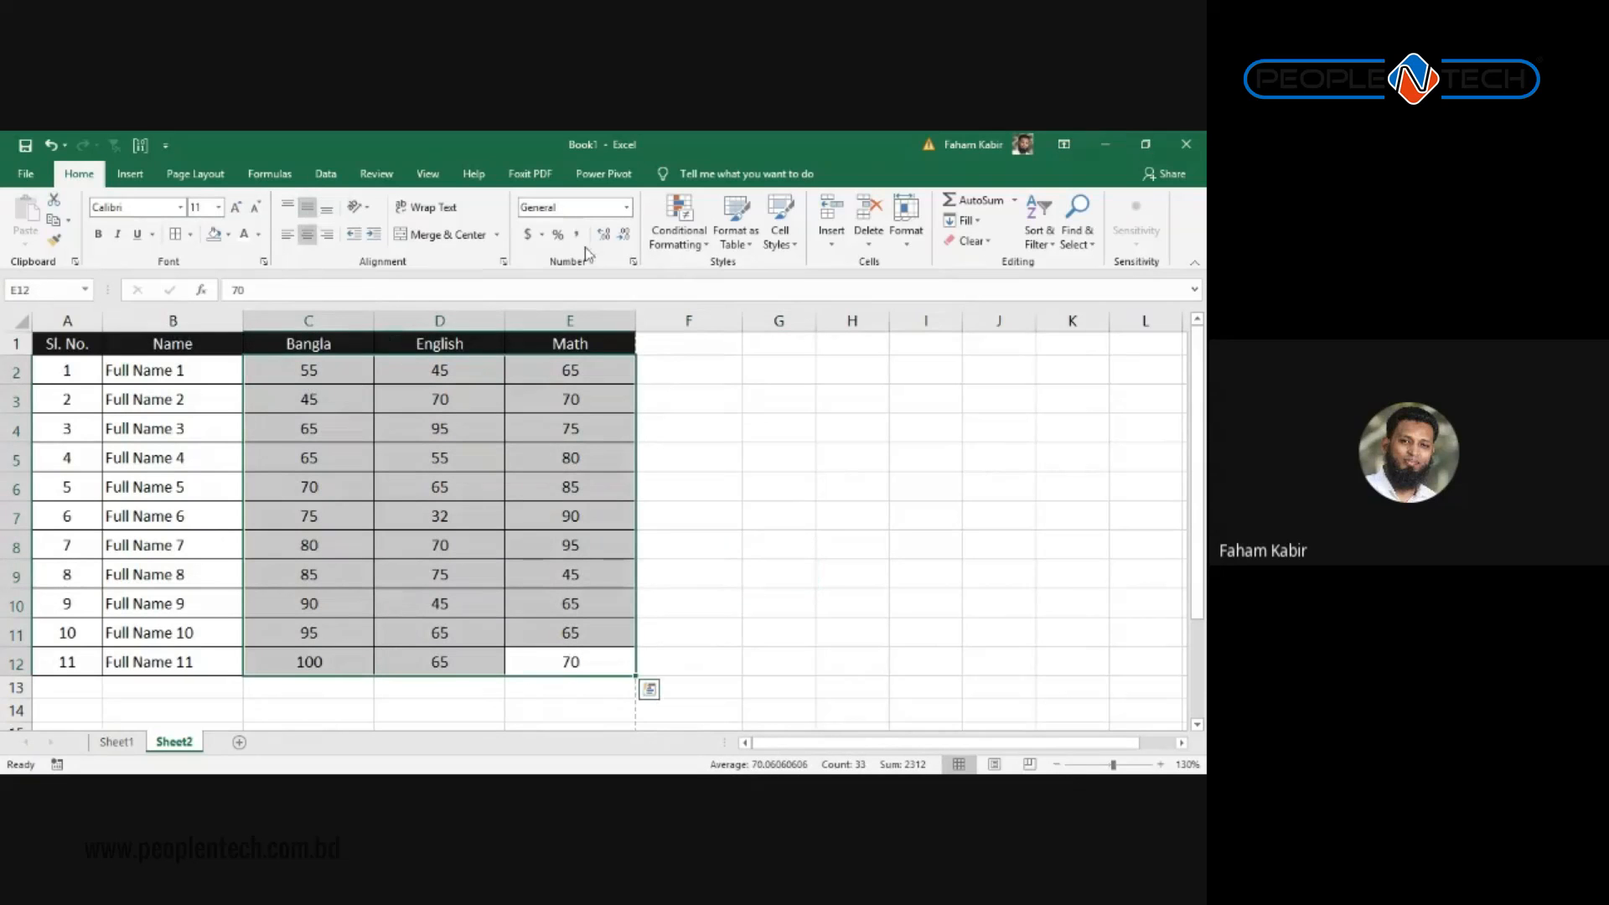
left_click(677, 235)
mouse_move(728, 312)
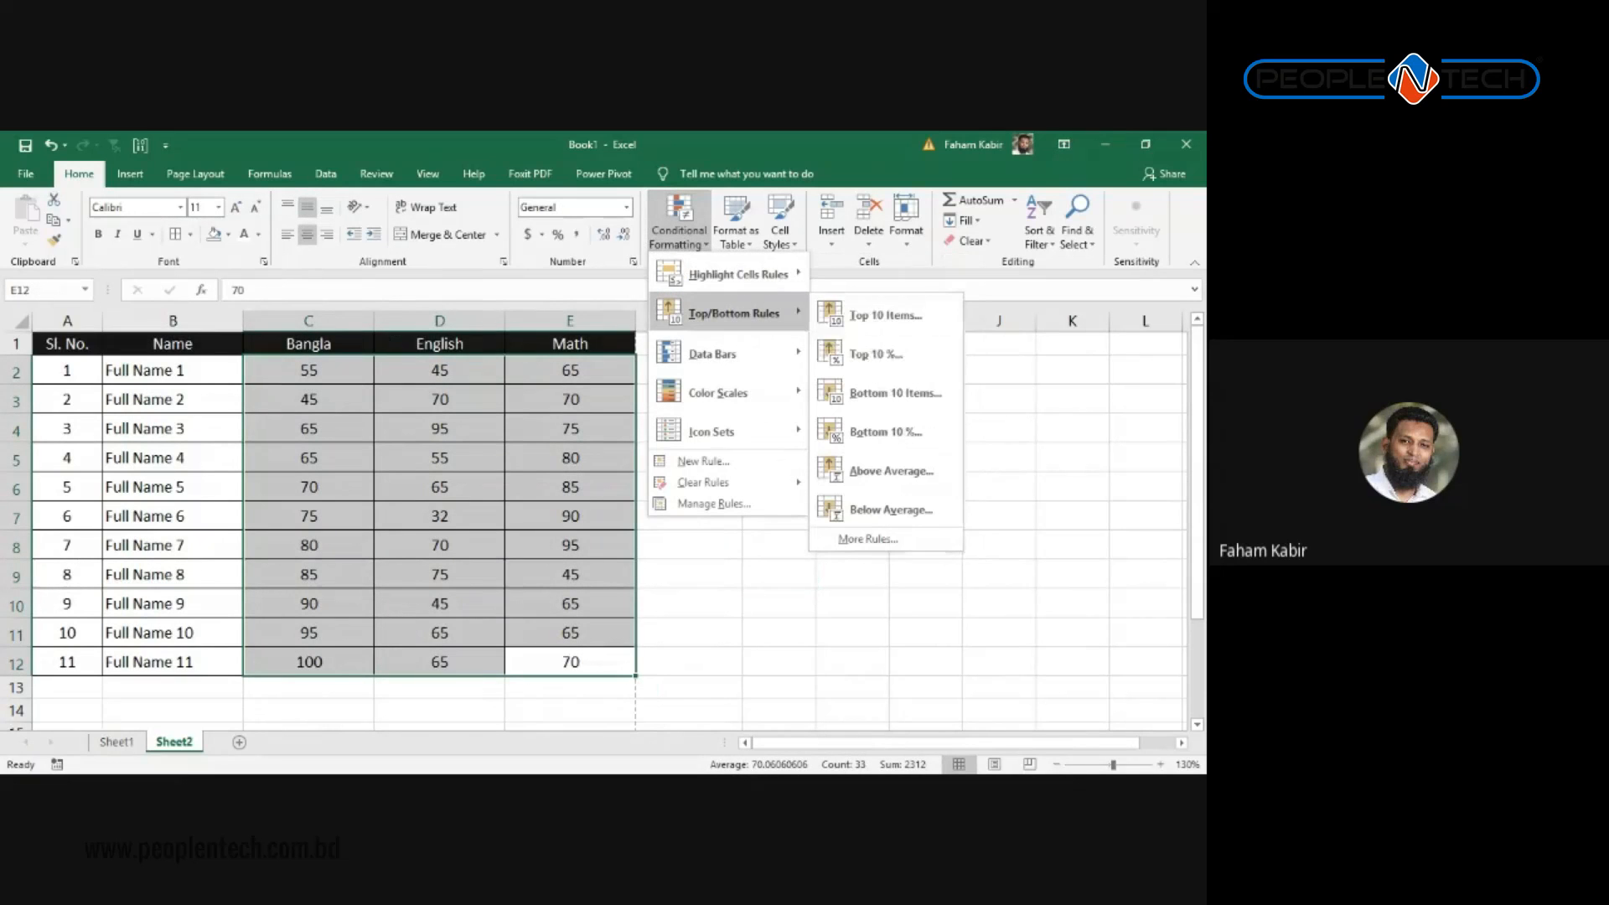
mouse_move(712, 353)
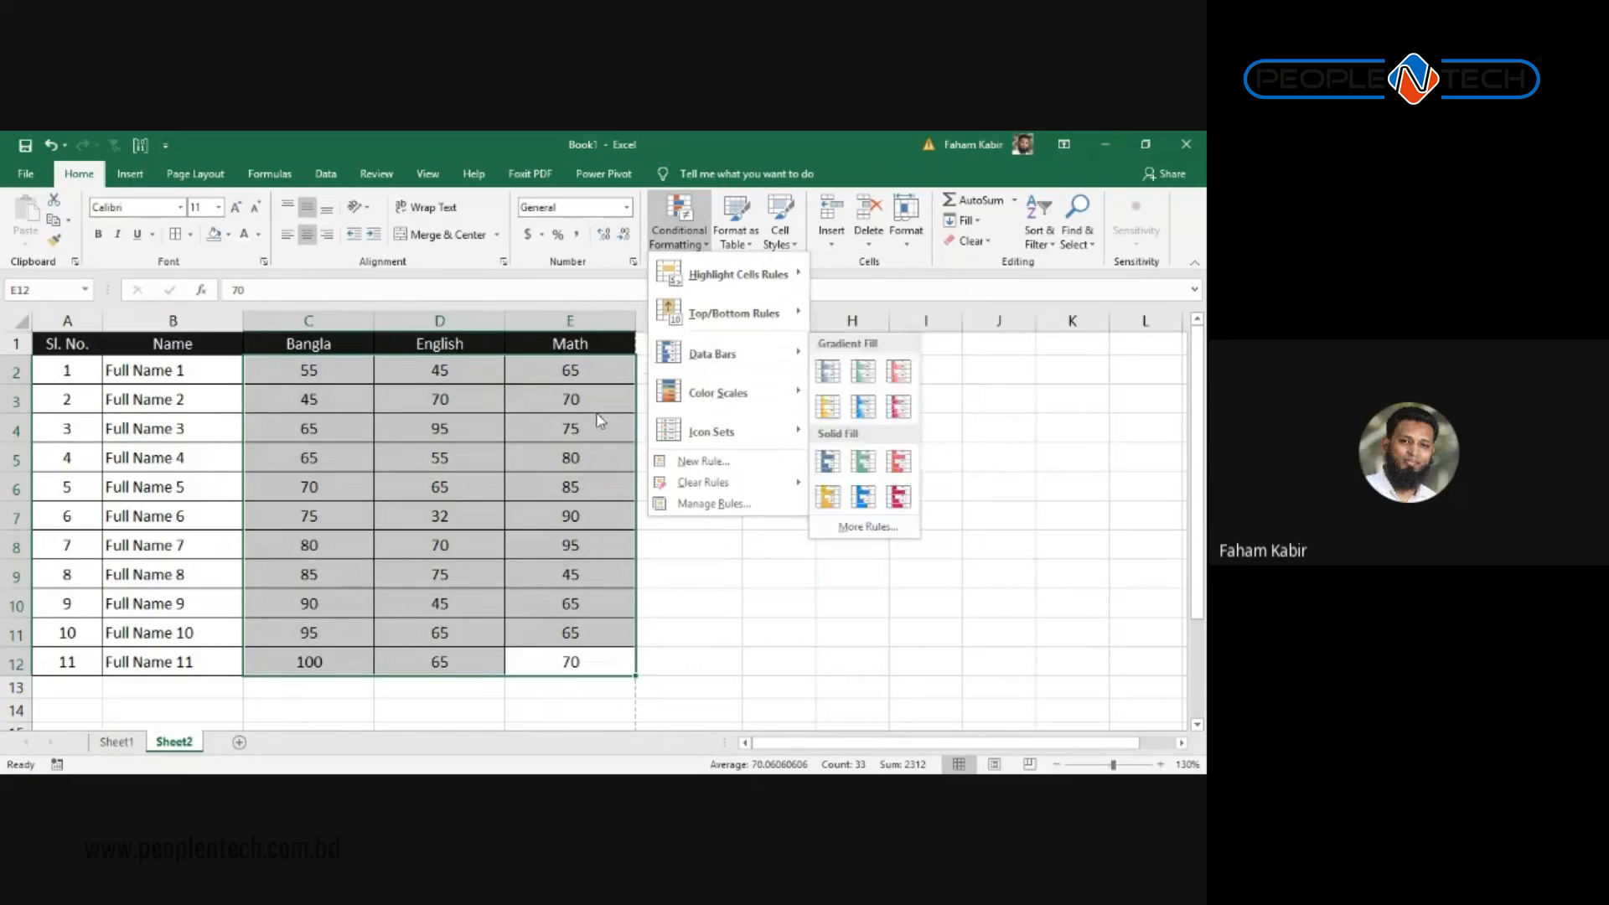
left_click(657, 377)
left_click(675, 346)
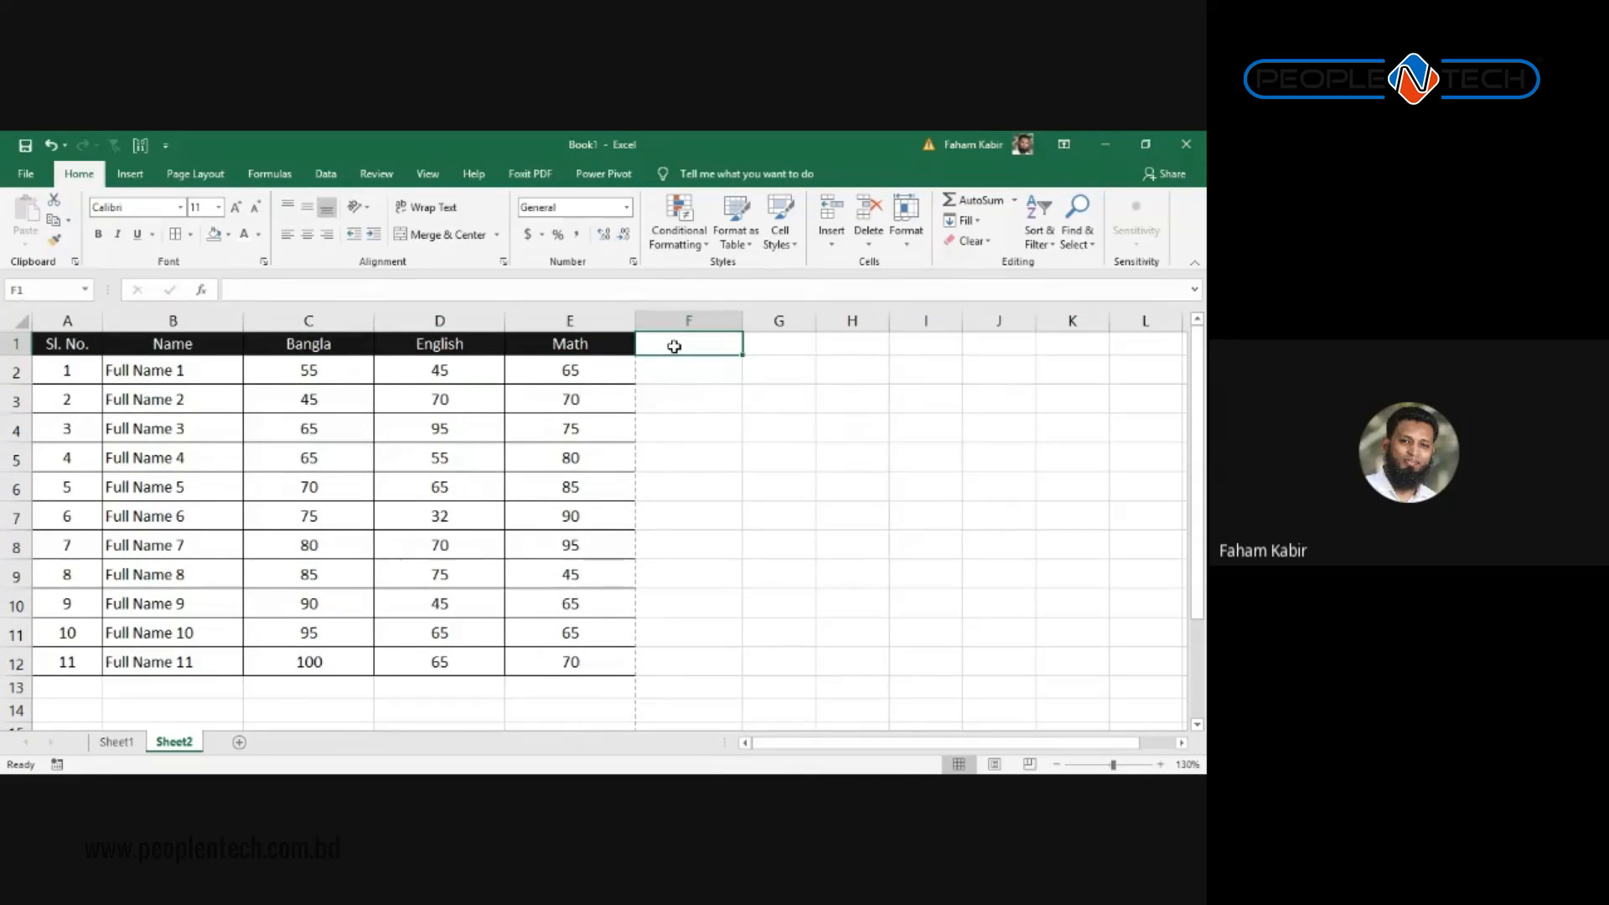
Step: AutoSum row 2's marks in F2 and fill the formula down to F12
key("Down")
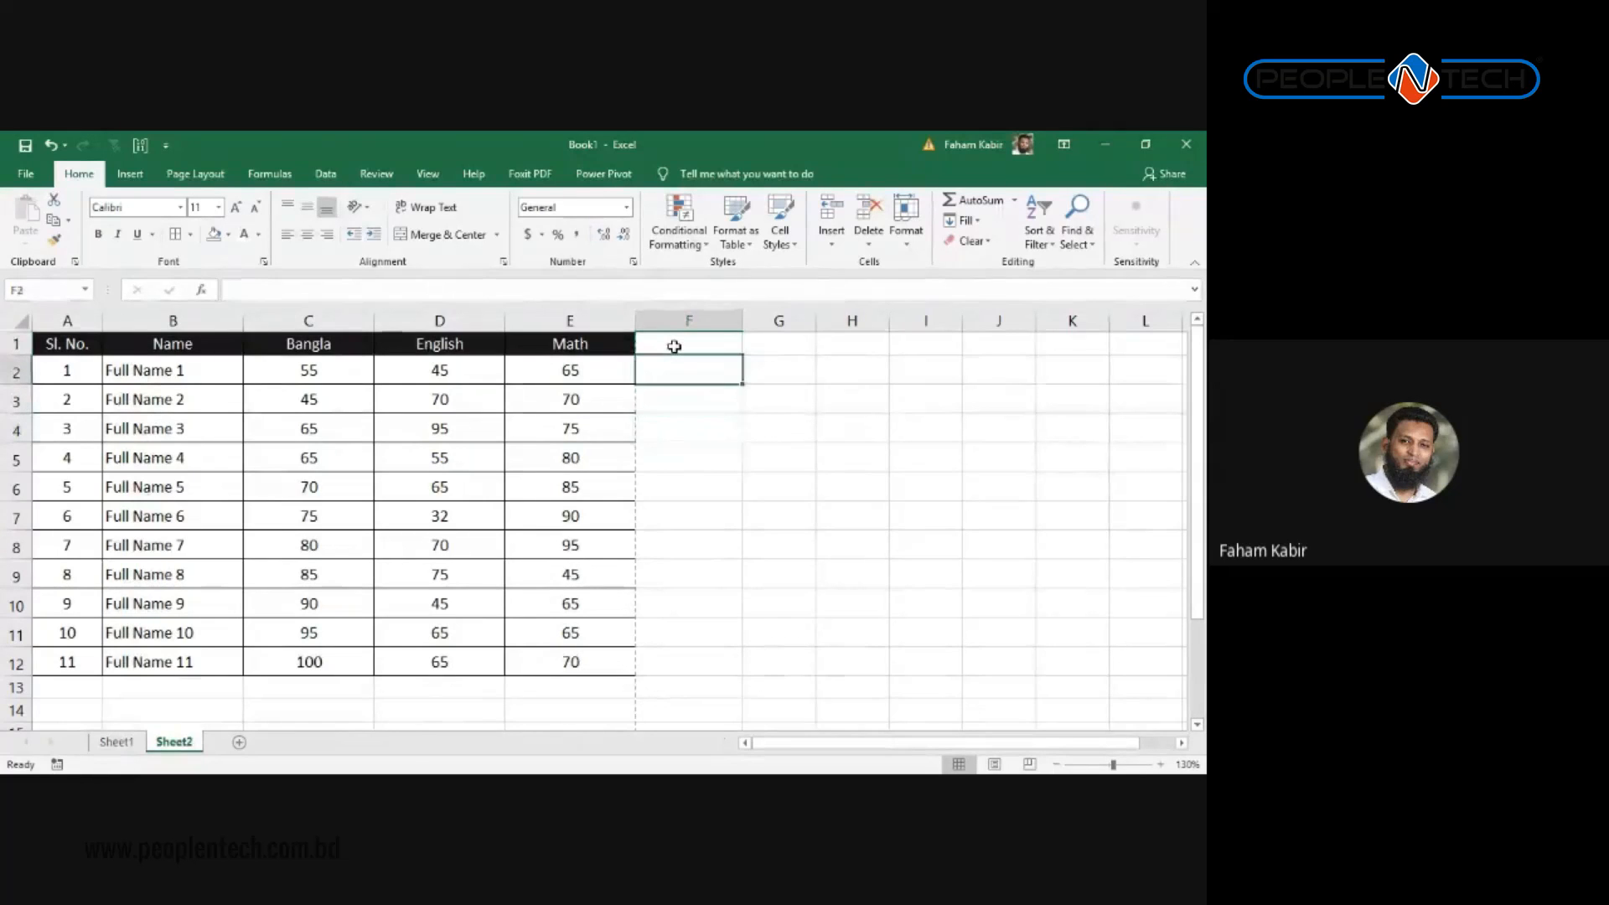
left_click(674, 346)
left_click(673, 394)
left_click(684, 371)
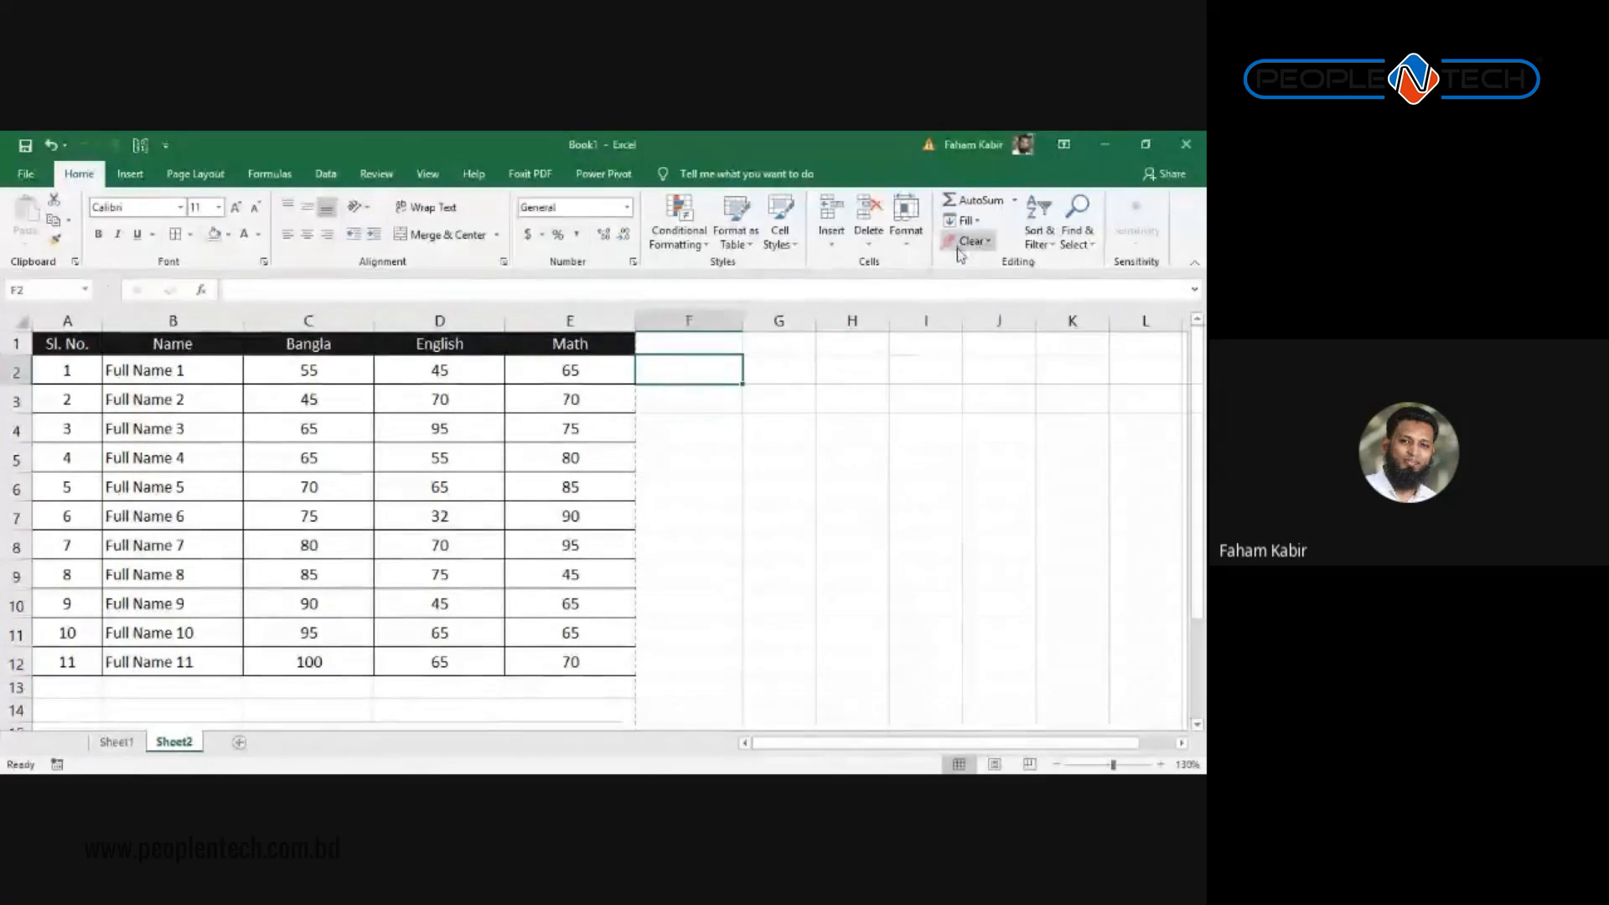
left_click(977, 201)
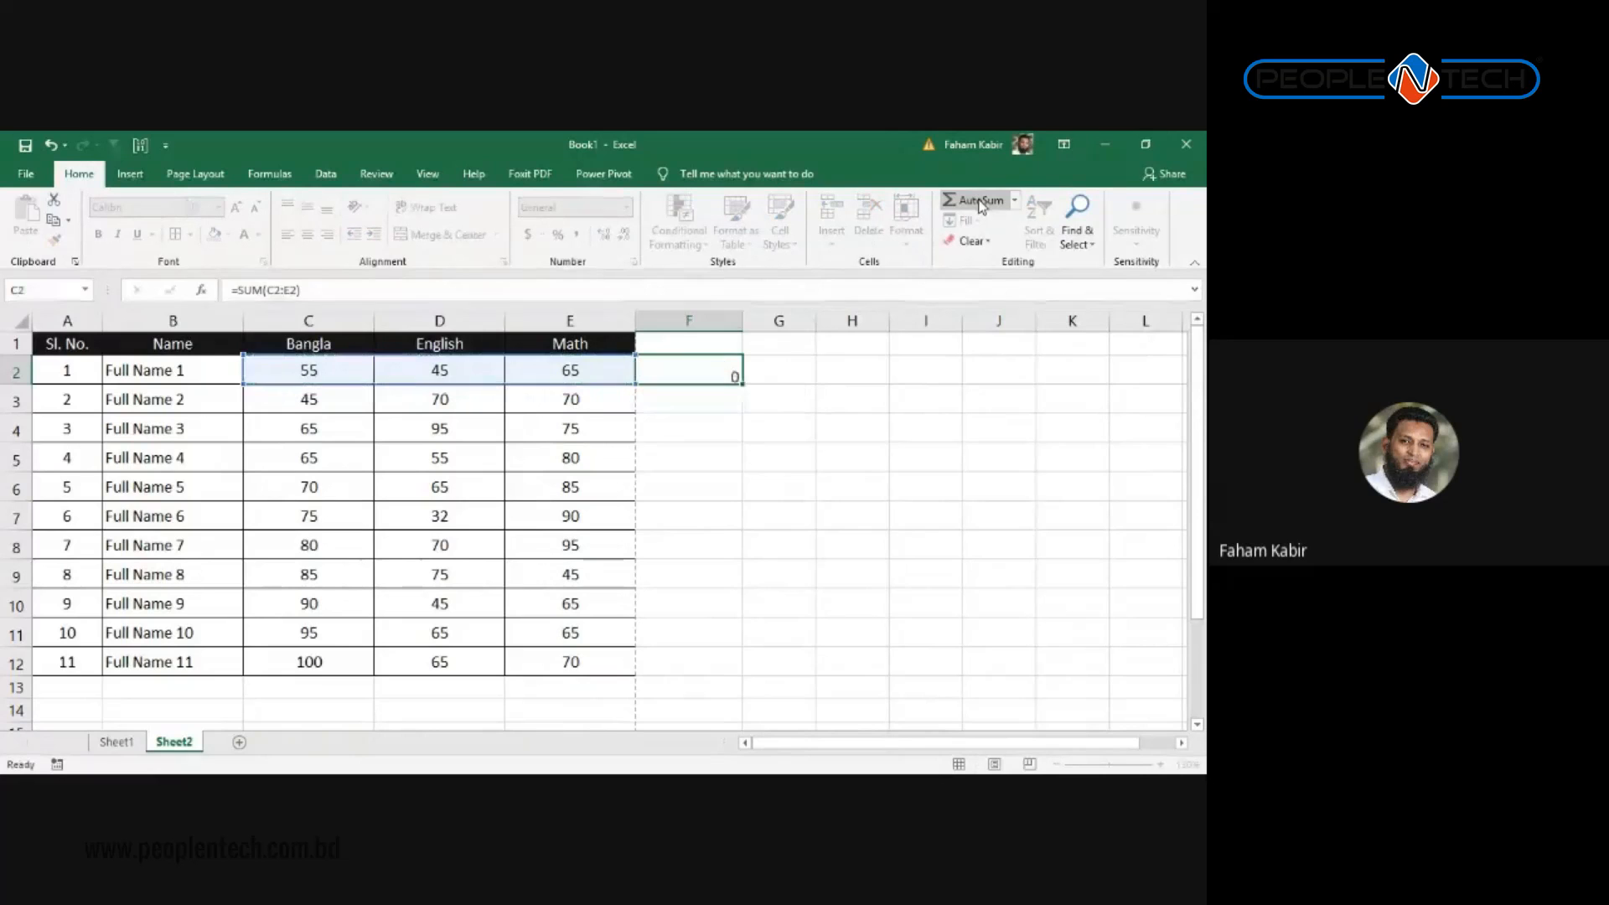
key("Return")
left_click(735, 377)
left_click_drag(741, 383, 768, 664)
left_click(765, 394)
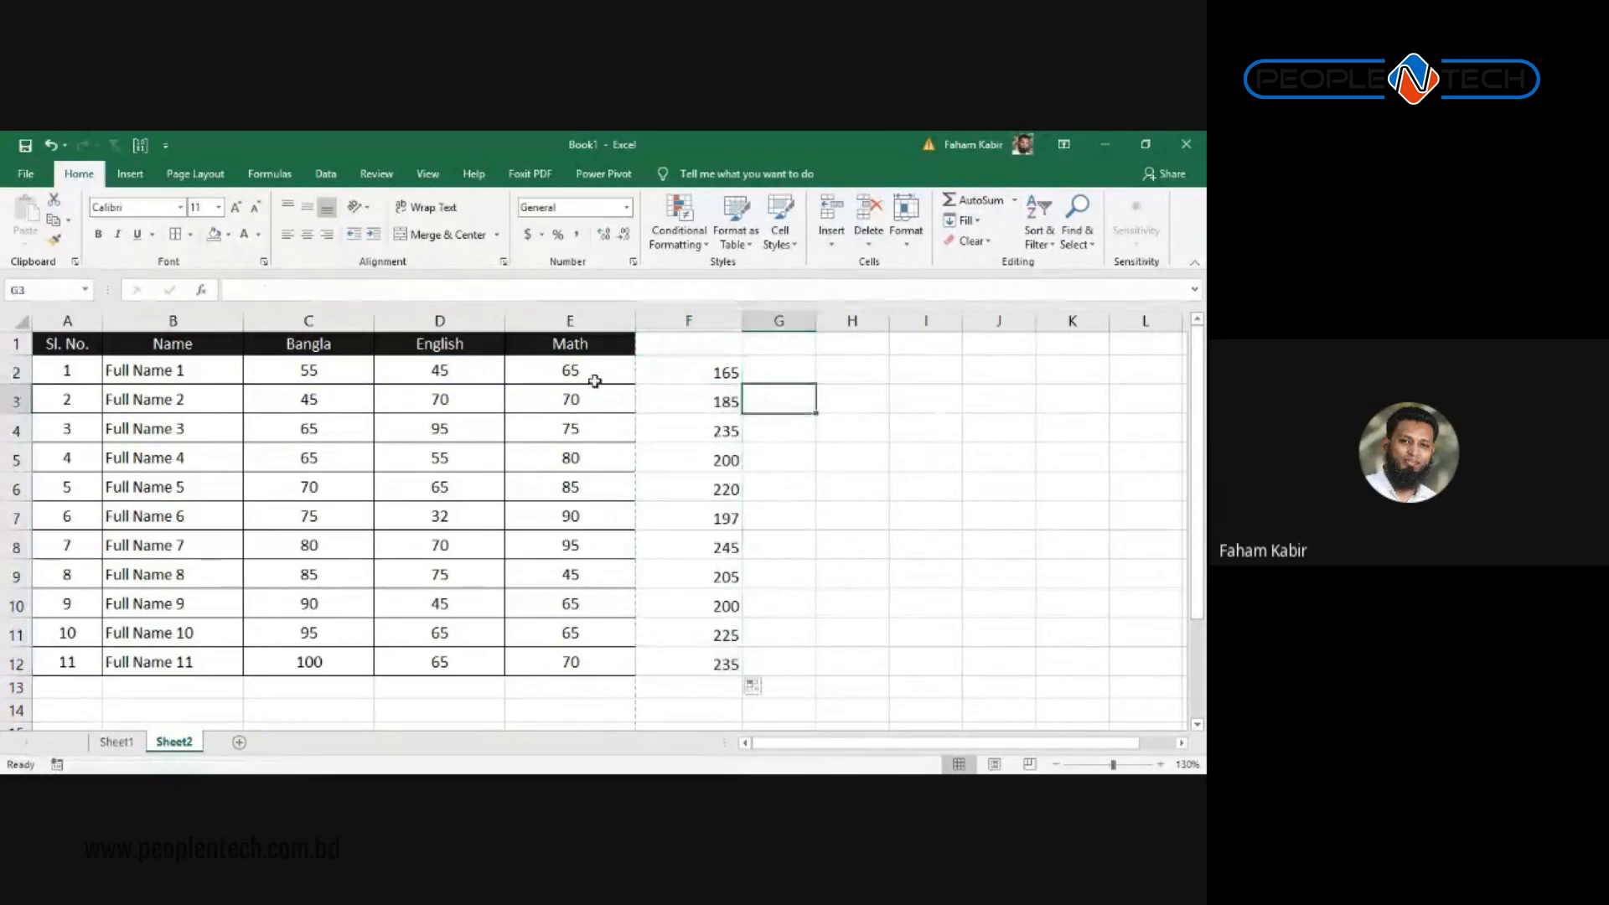
Step: Copy column D's borders and header formatting onto column F with Format Painter
left_click(436, 319)
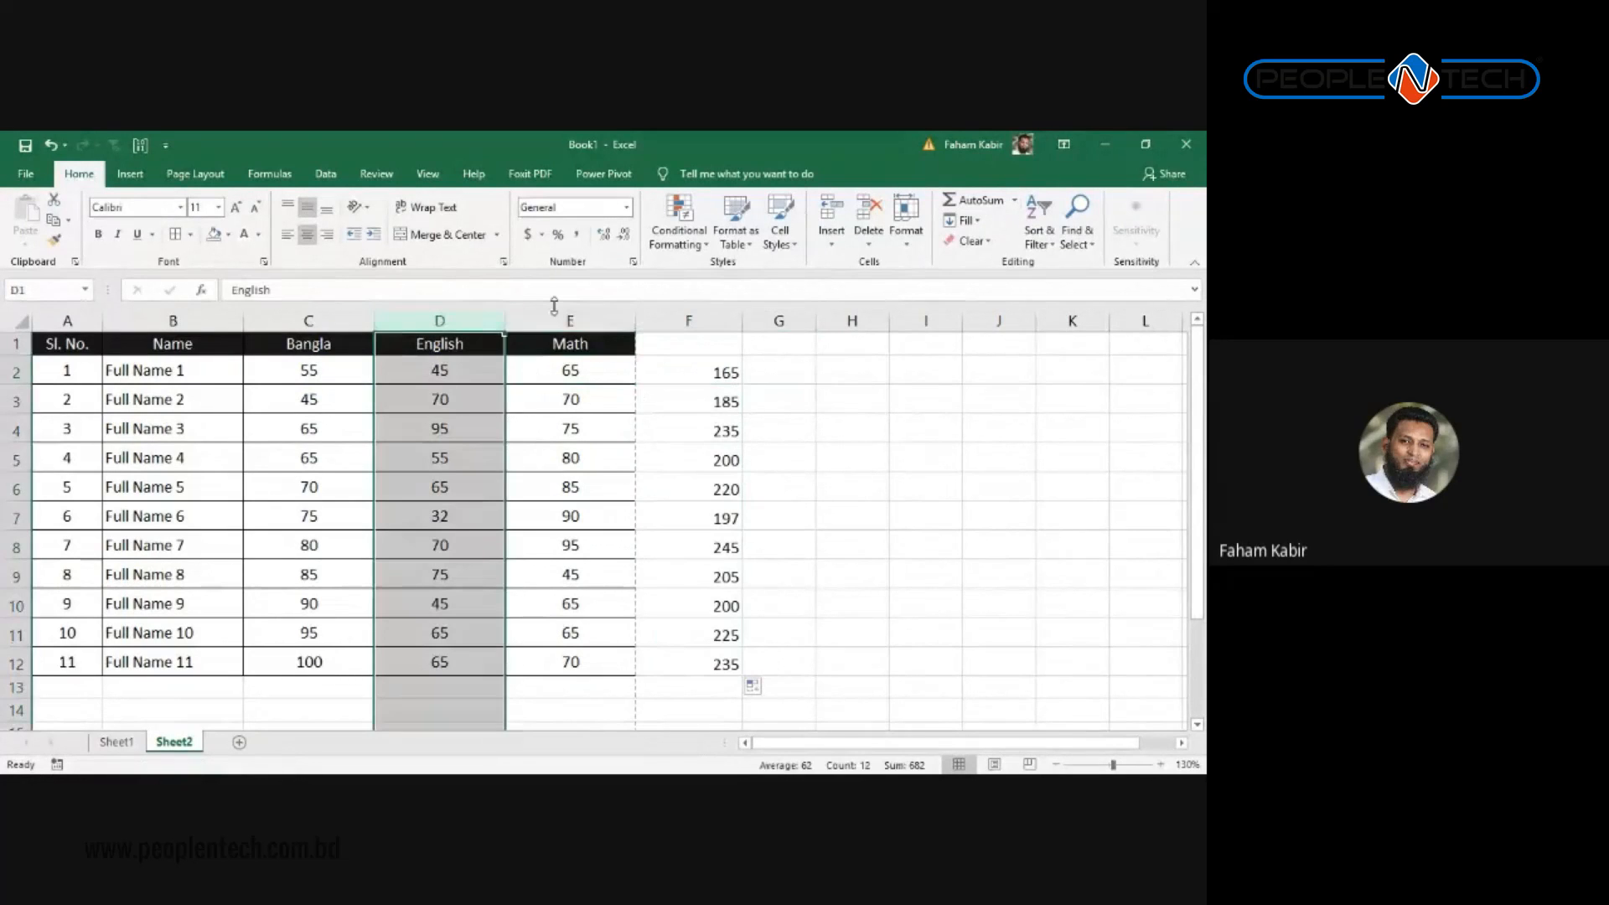
left_click(693, 320)
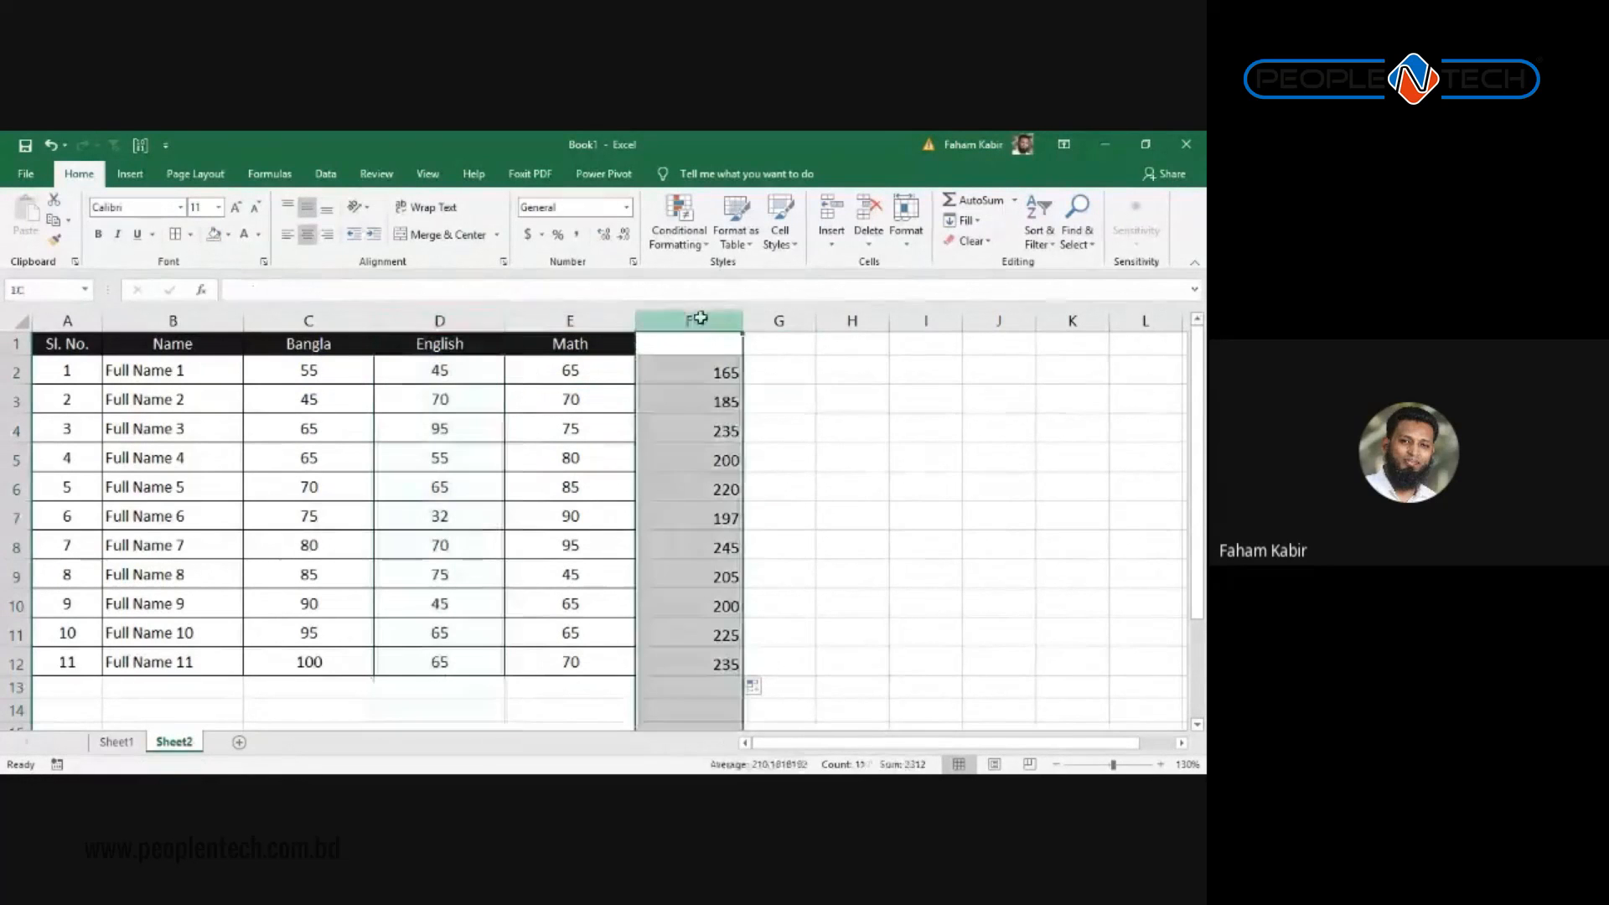
left_click(463, 317)
right_click(463, 317)
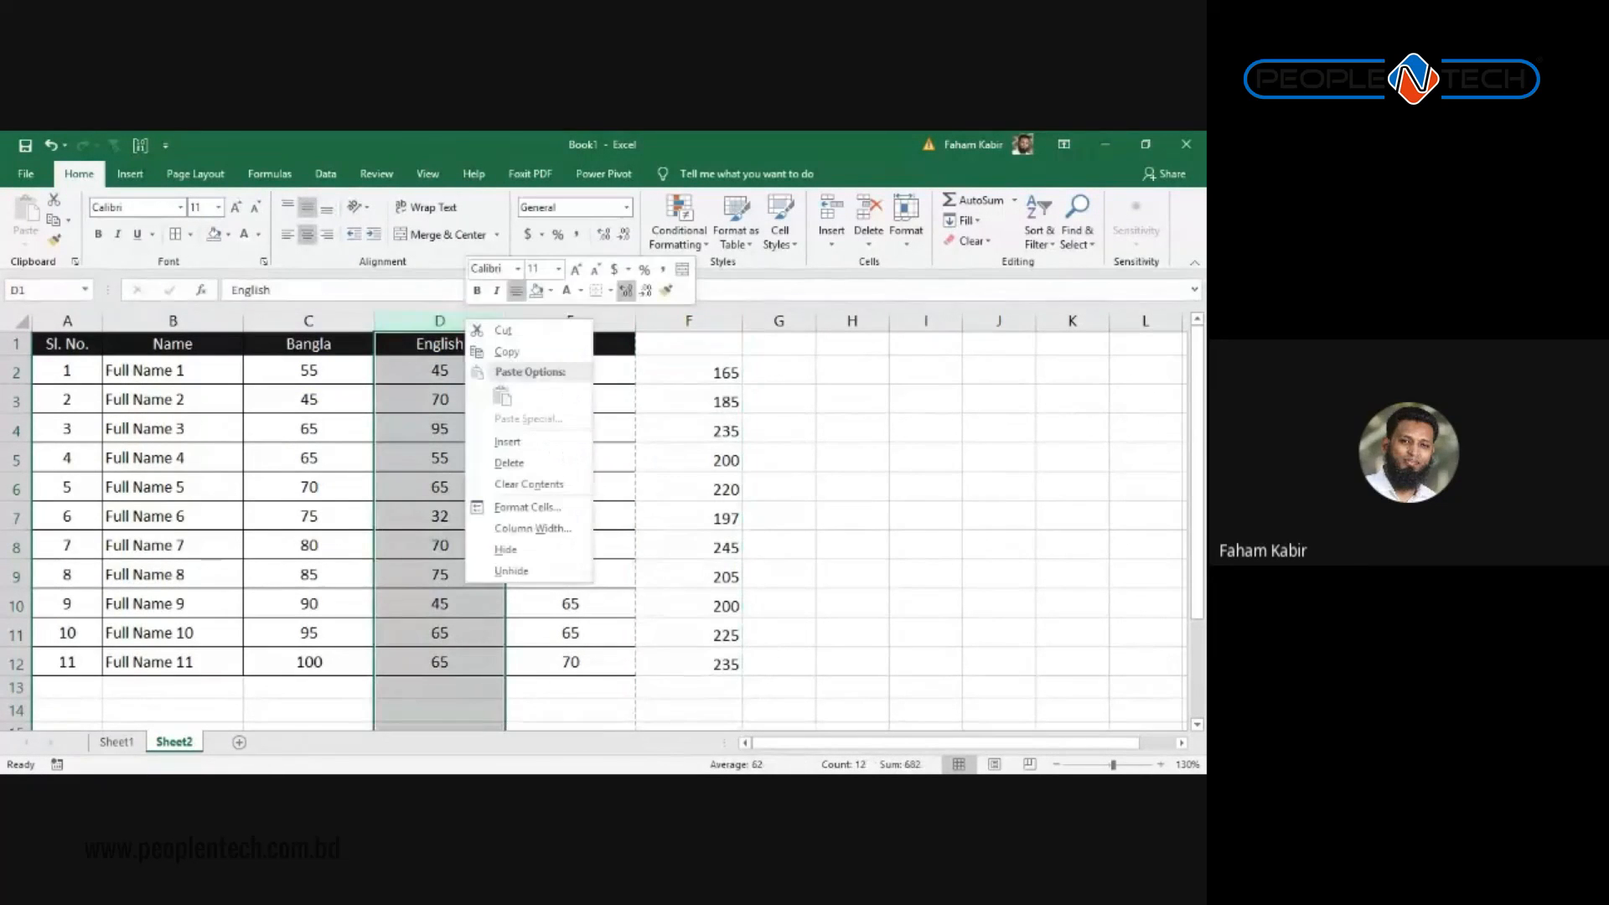
left_click(667, 290)
left_click(675, 321)
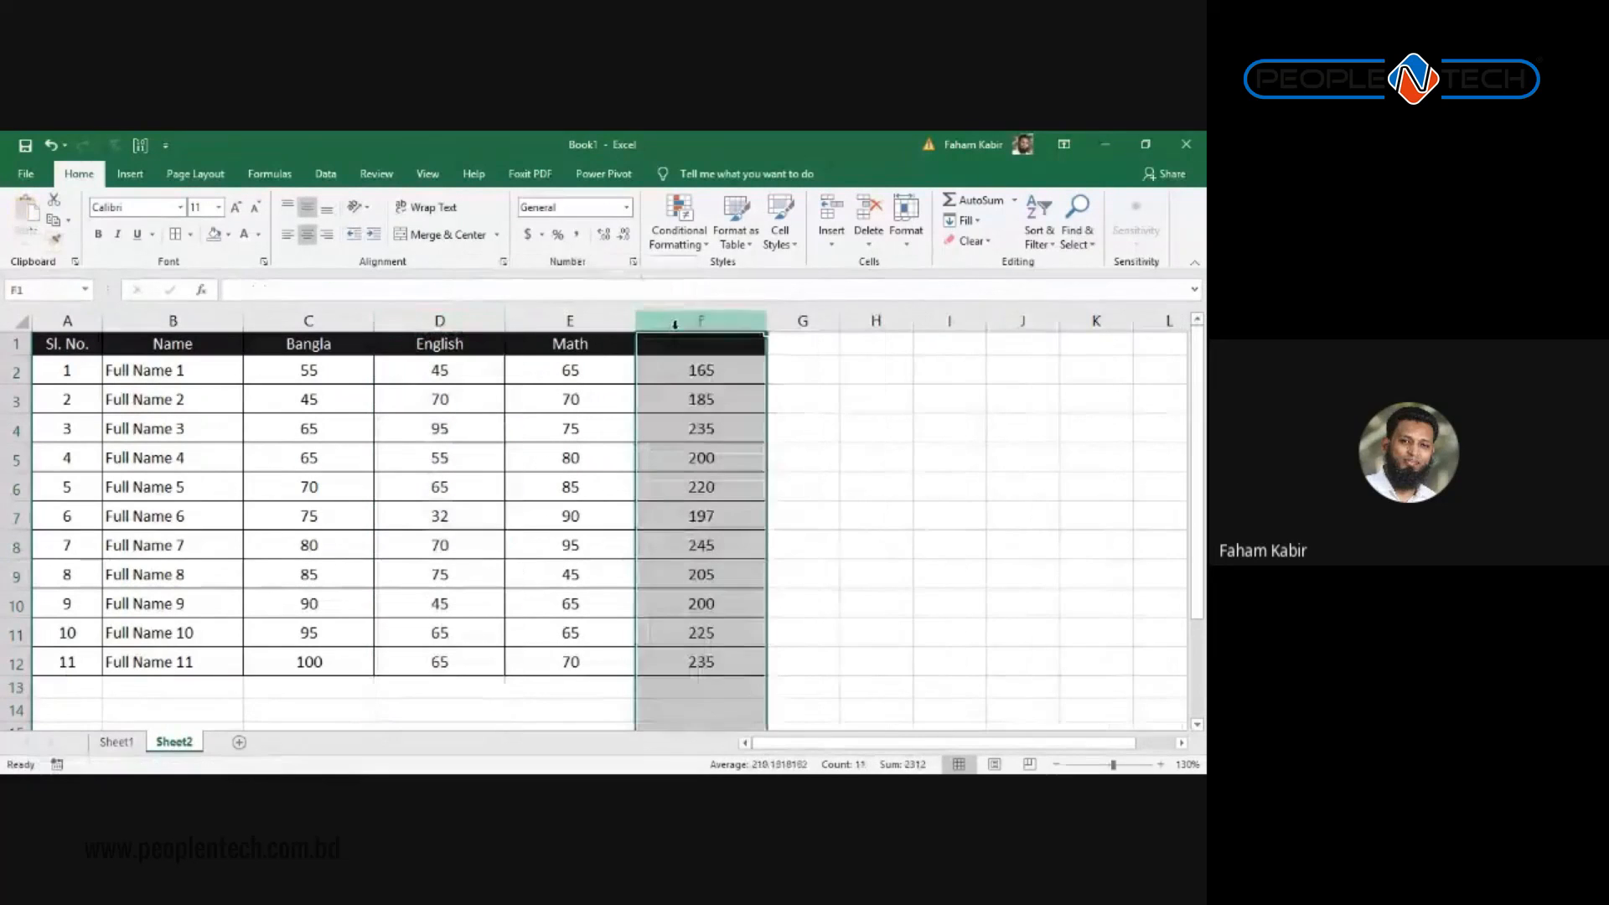
left_click(652, 406)
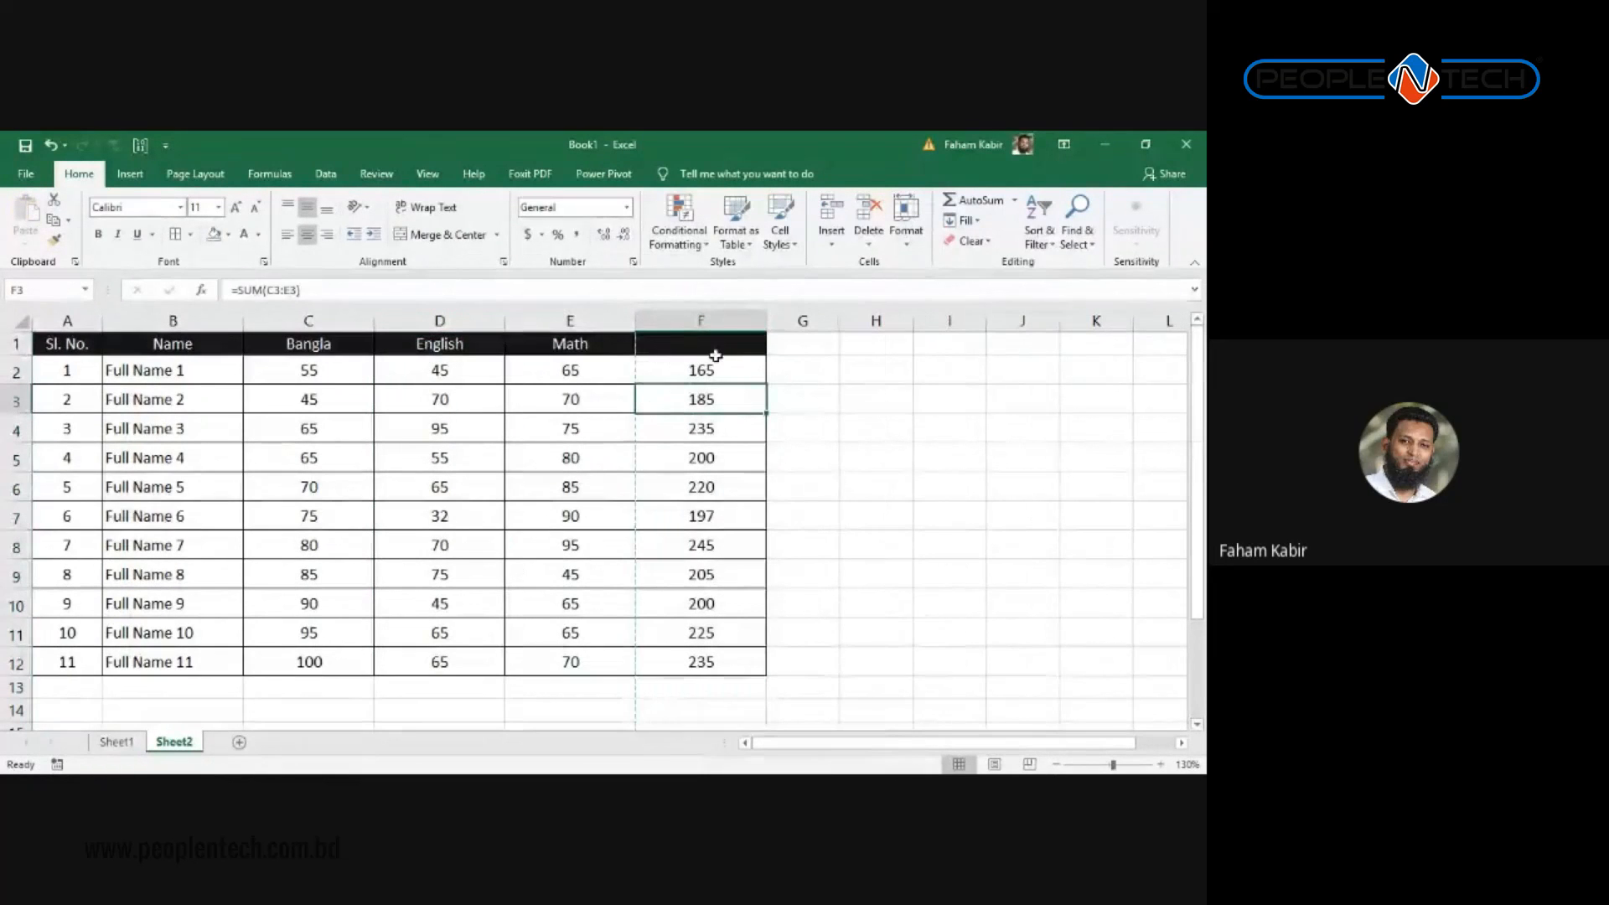
Step: Enter the header 'Total' in F1 and select the totals F2:F12
left_click(685, 367)
left_click(675, 345)
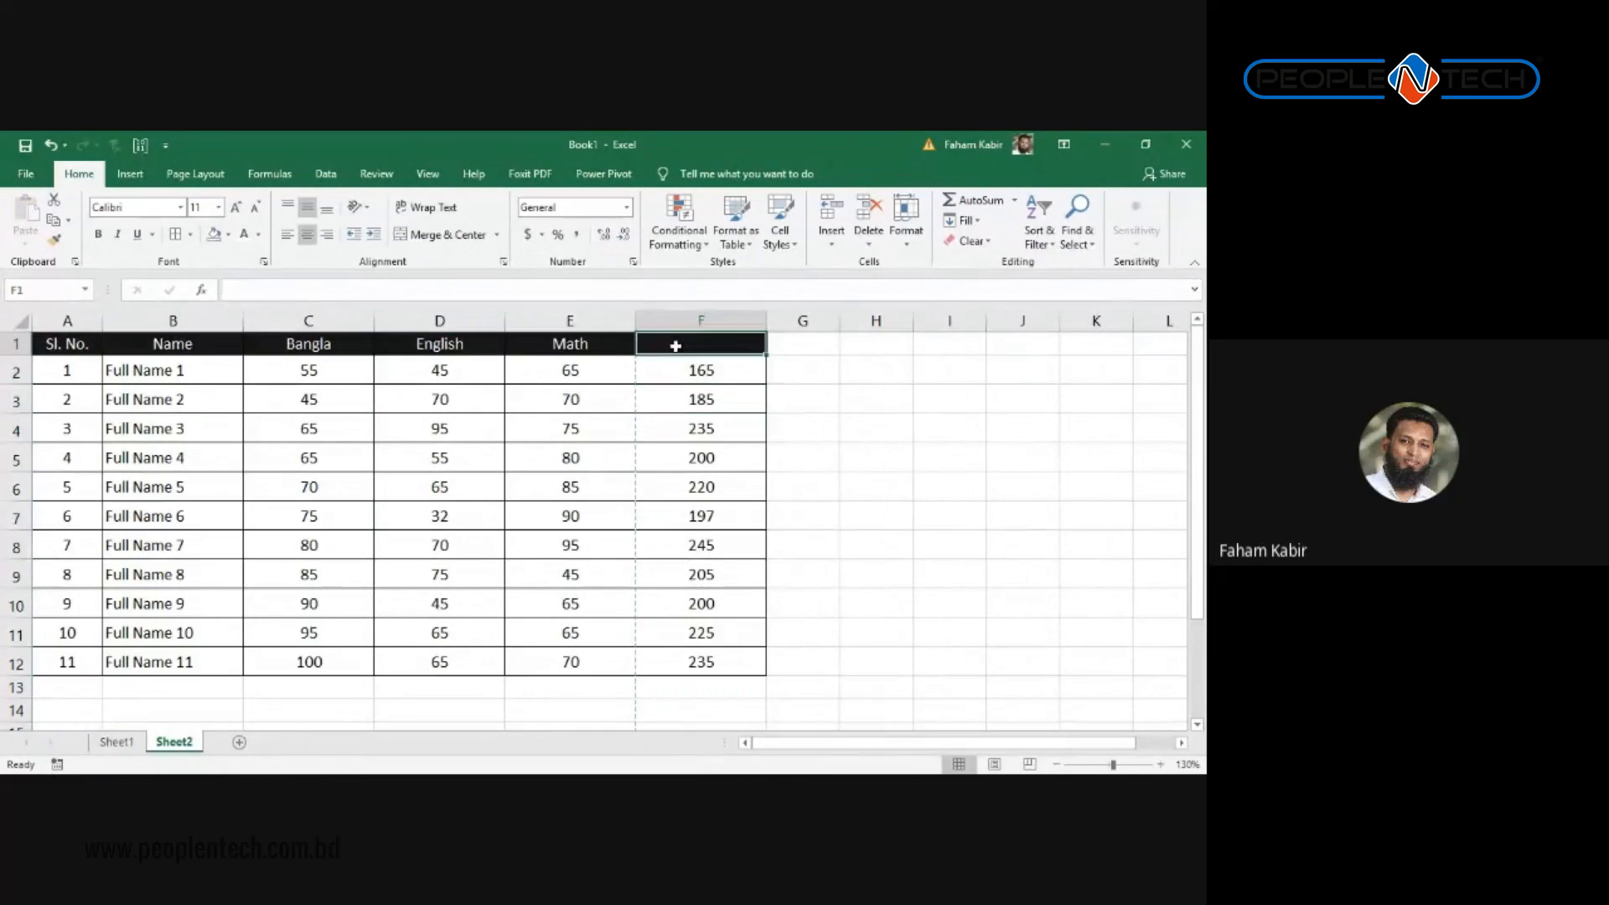
type("Total")
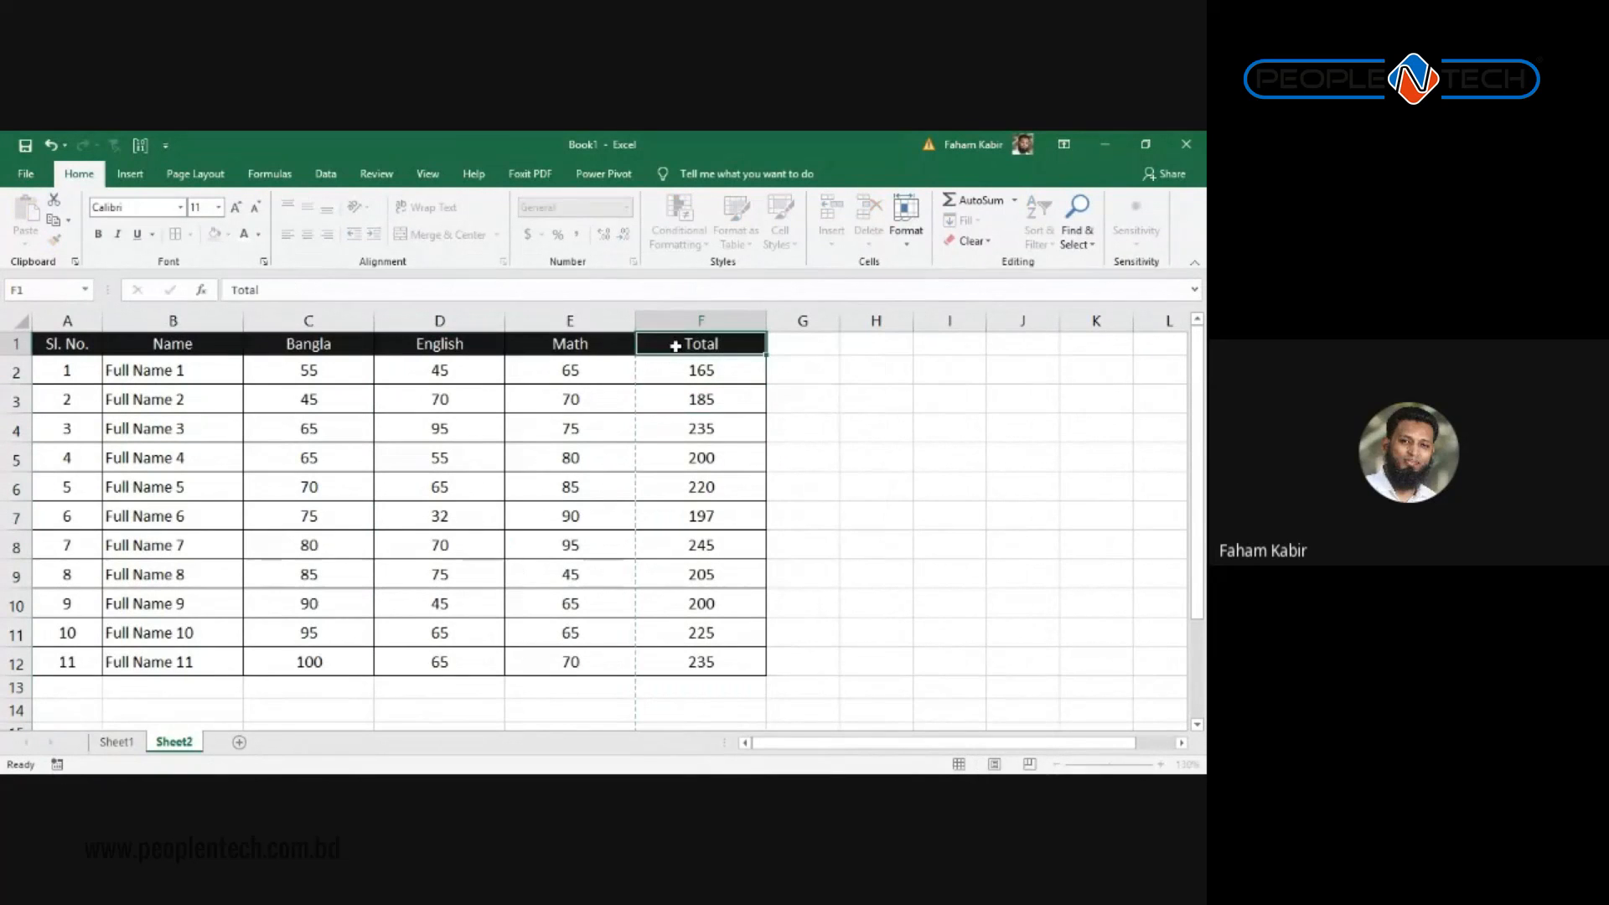
key("Return")
left_click_drag(693, 367, 665, 666)
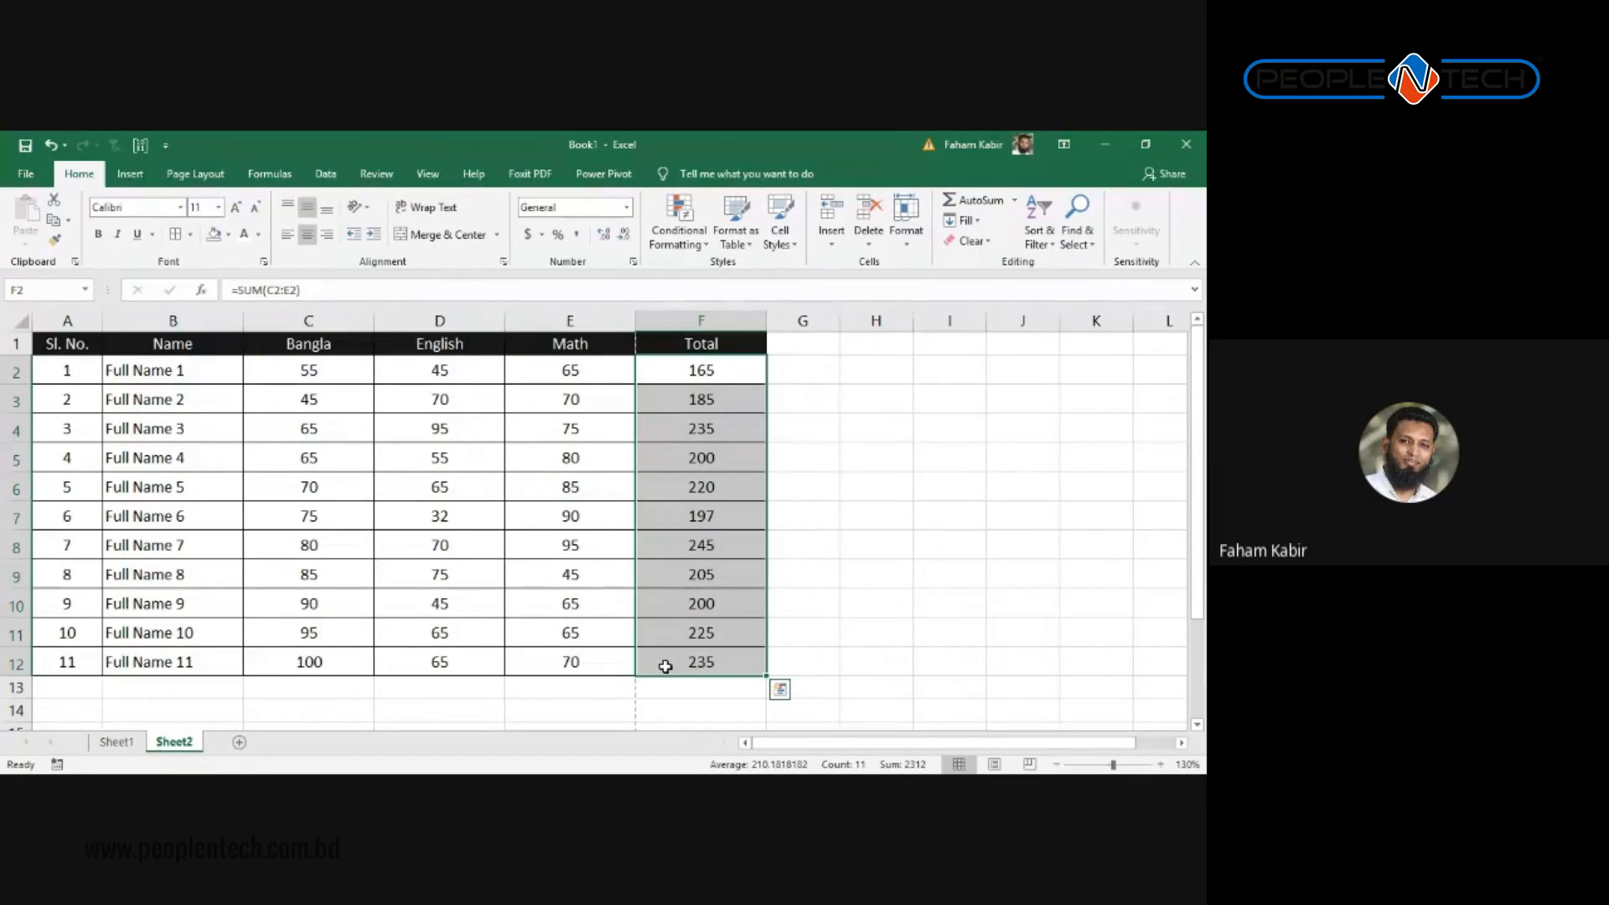
left_click(675, 237)
mouse_move(733, 313)
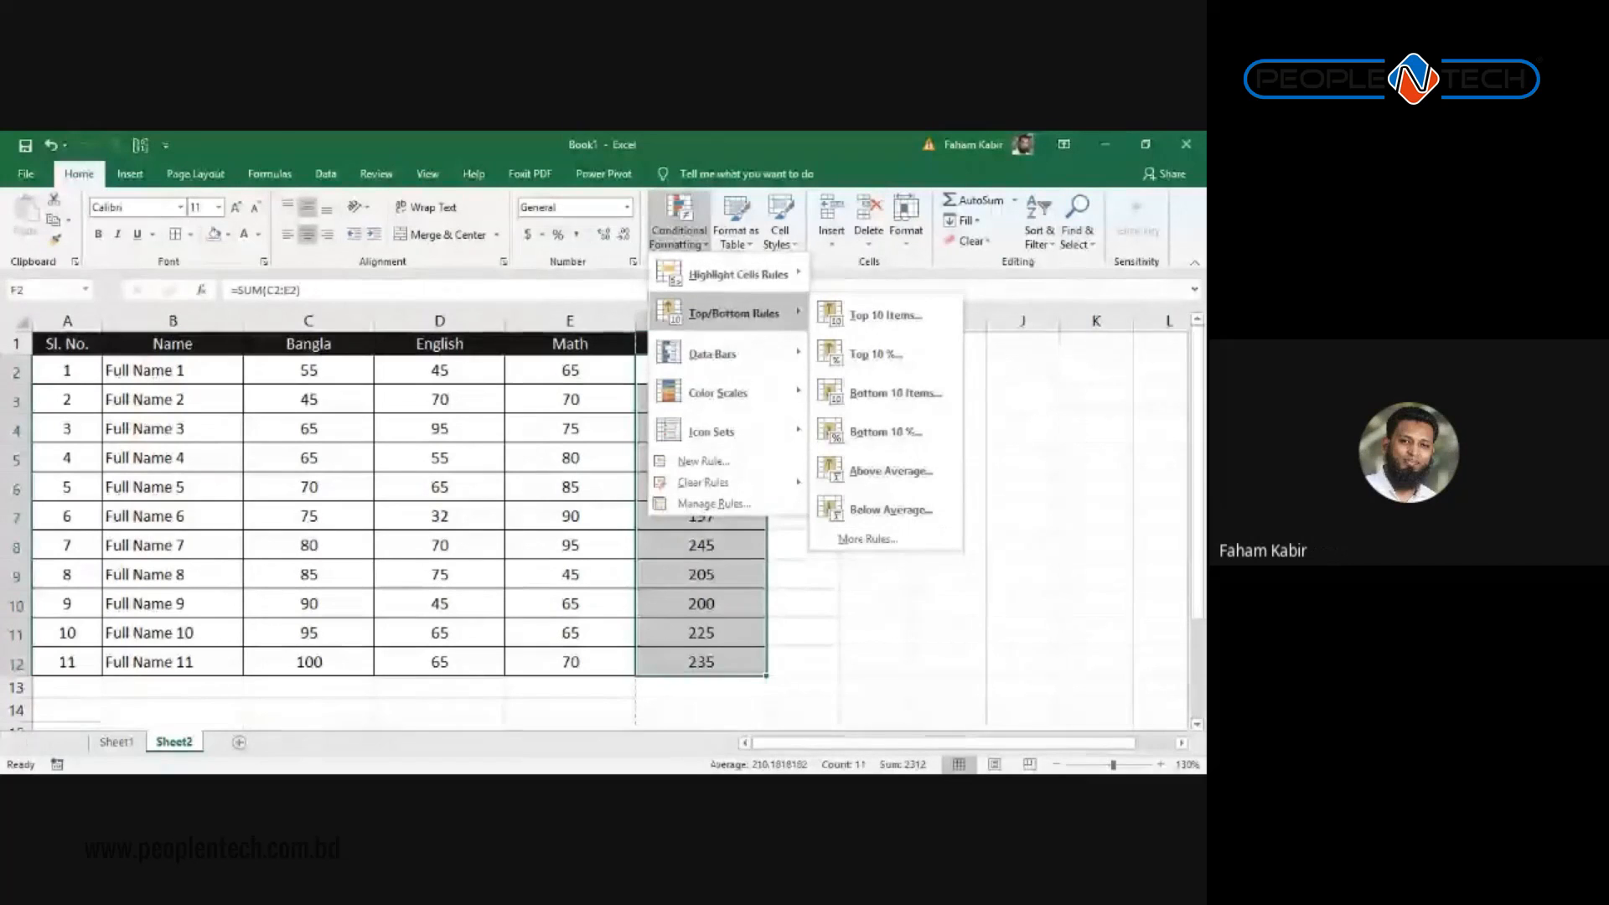
key("Escape")
left_click_drag(718, 373, 726, 662)
key("Delete")
left_click(671, 363)
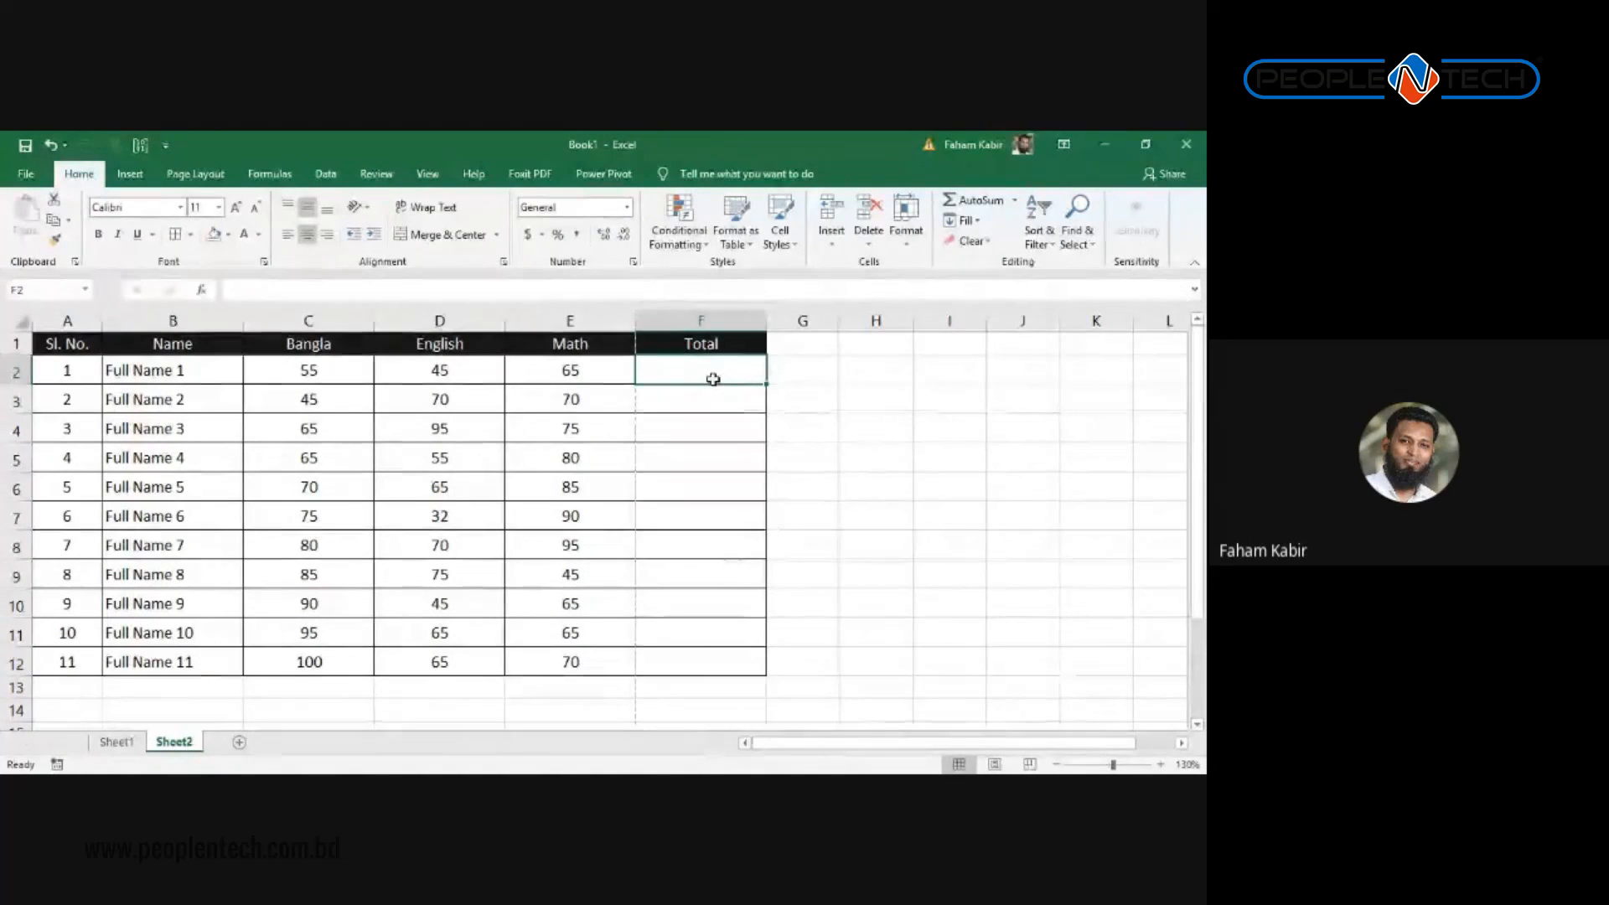
left_click(972, 204)
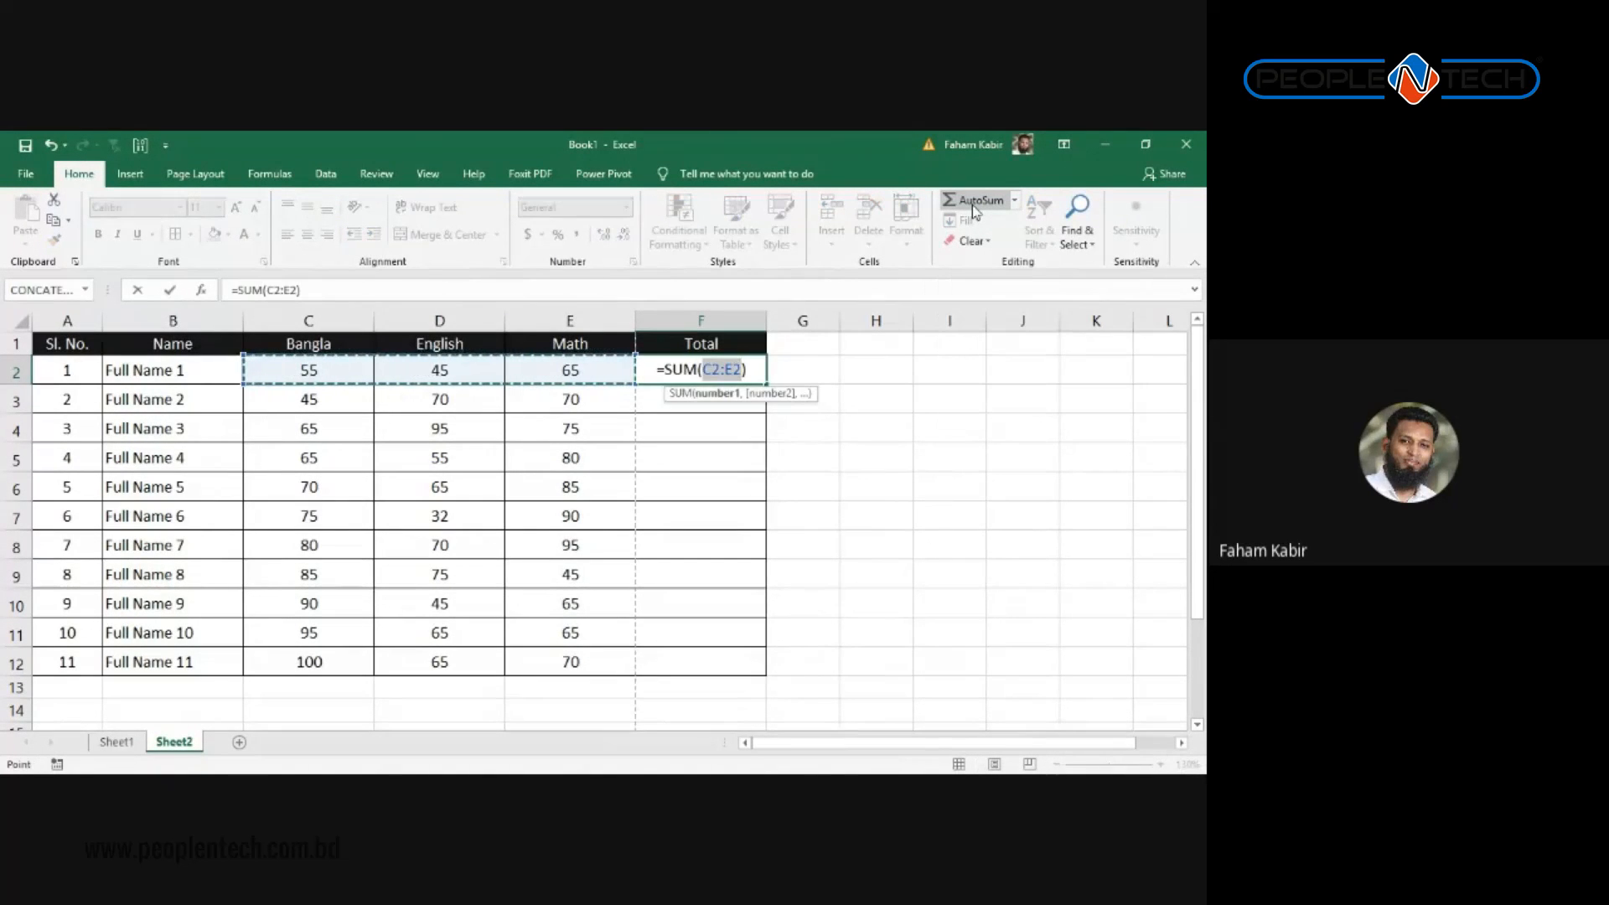
key("Return")
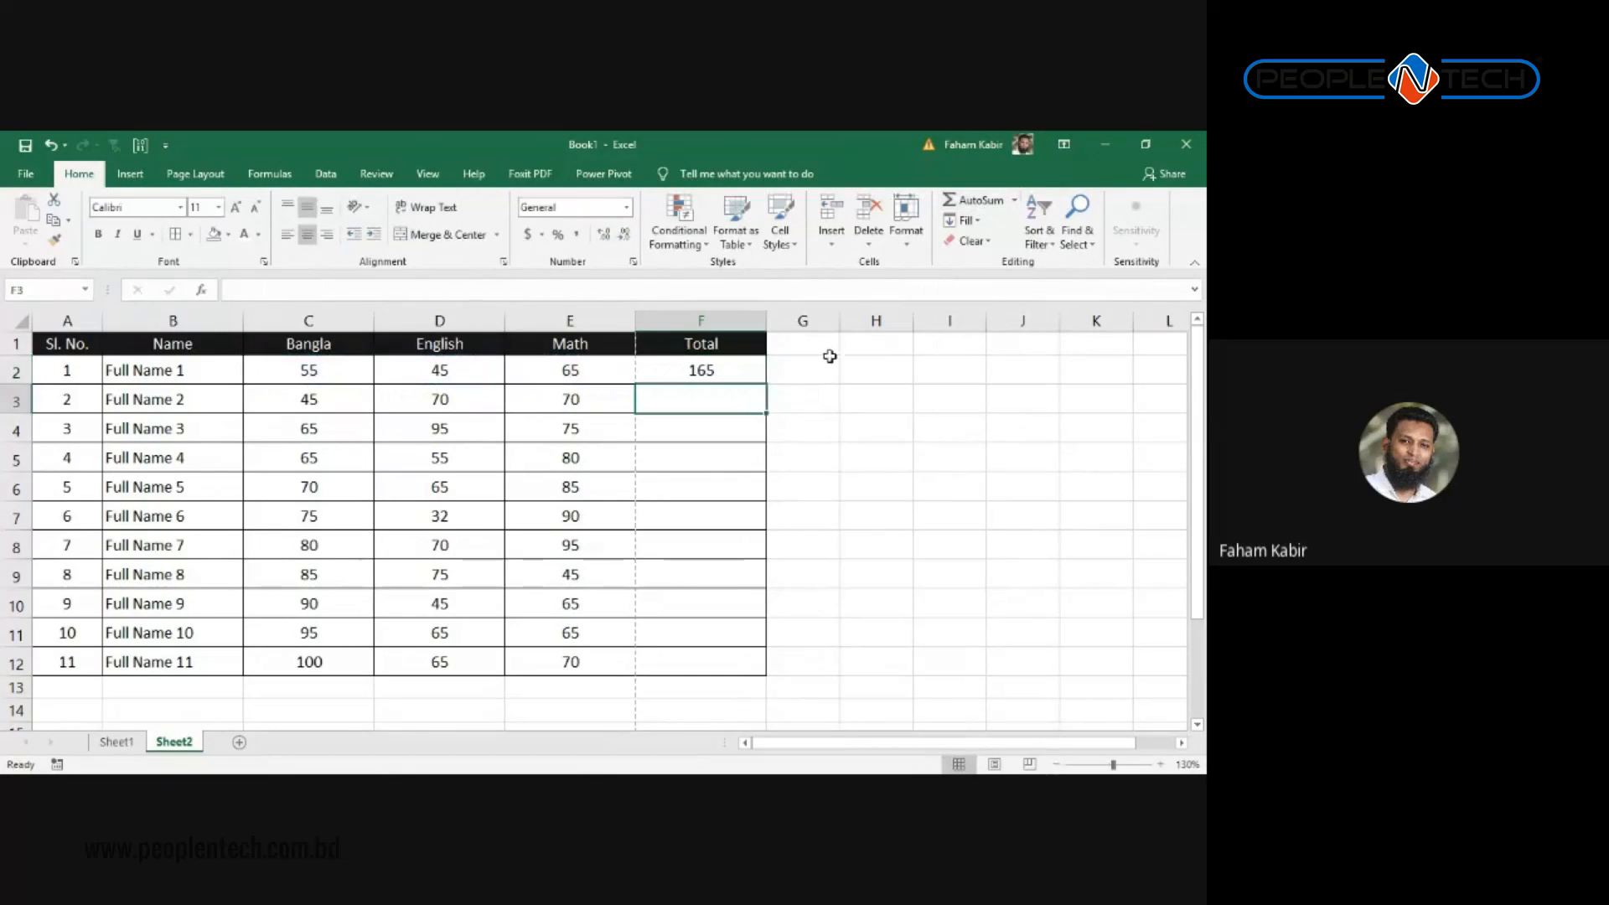
left_click(741, 369)
left_click_drag(758, 386, 779, 514)
scroll(671, 464, "up", 2)
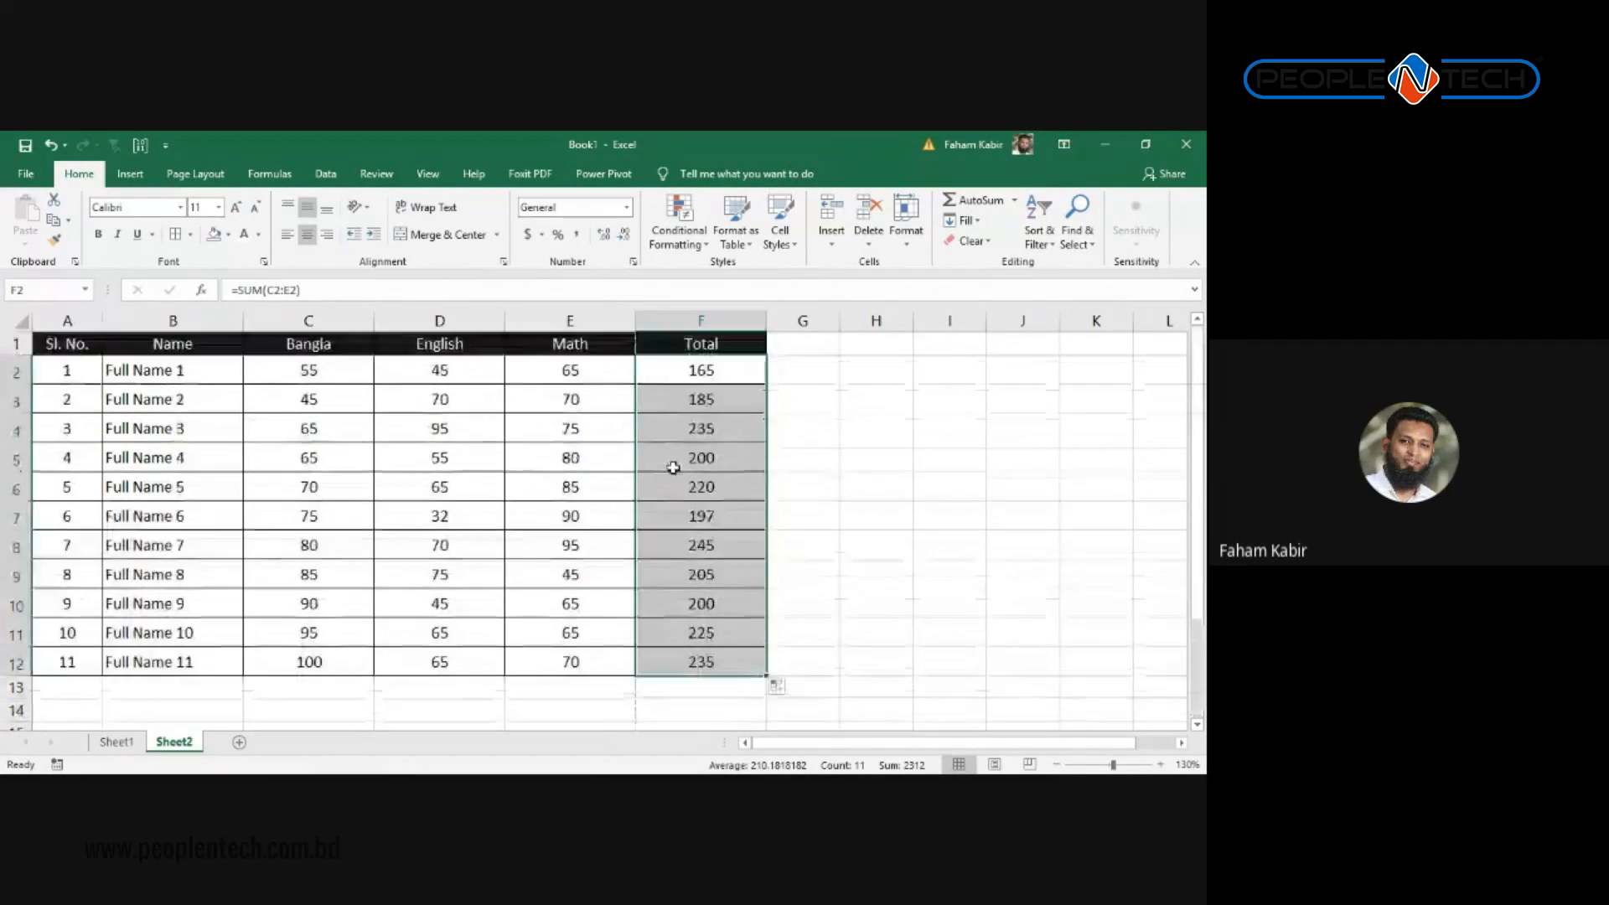
left_click(725, 374)
left_click(721, 402)
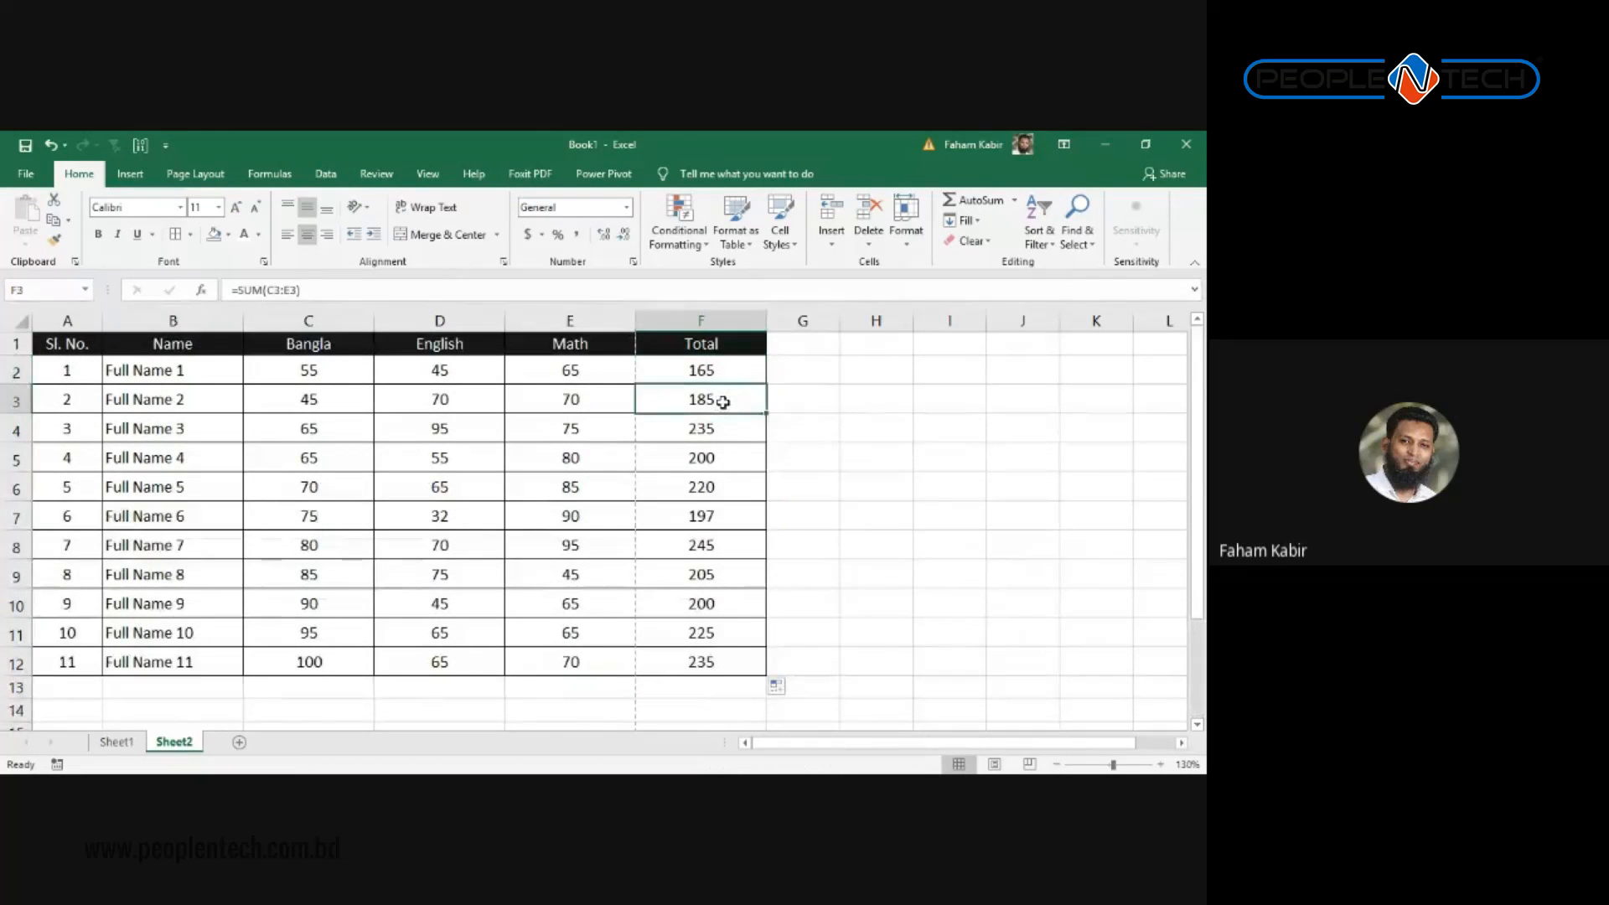
left_click(538, 377)
scroll(611, 509, "down", 1)
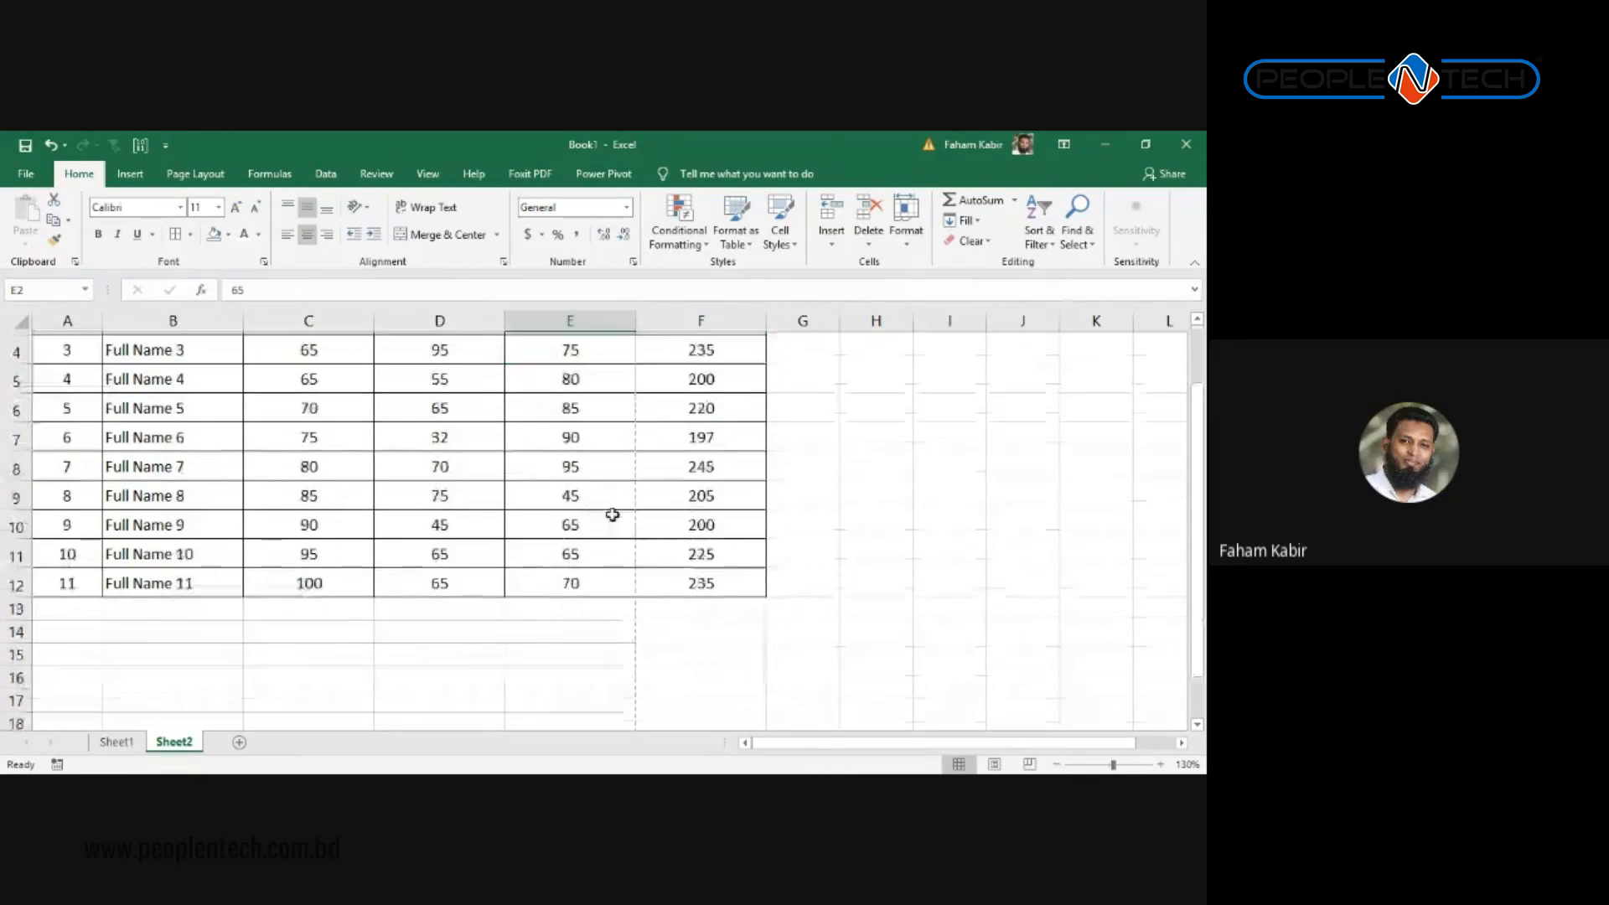
scroll(644, 510, "up", 2)
left_click_drag(718, 370, 724, 667)
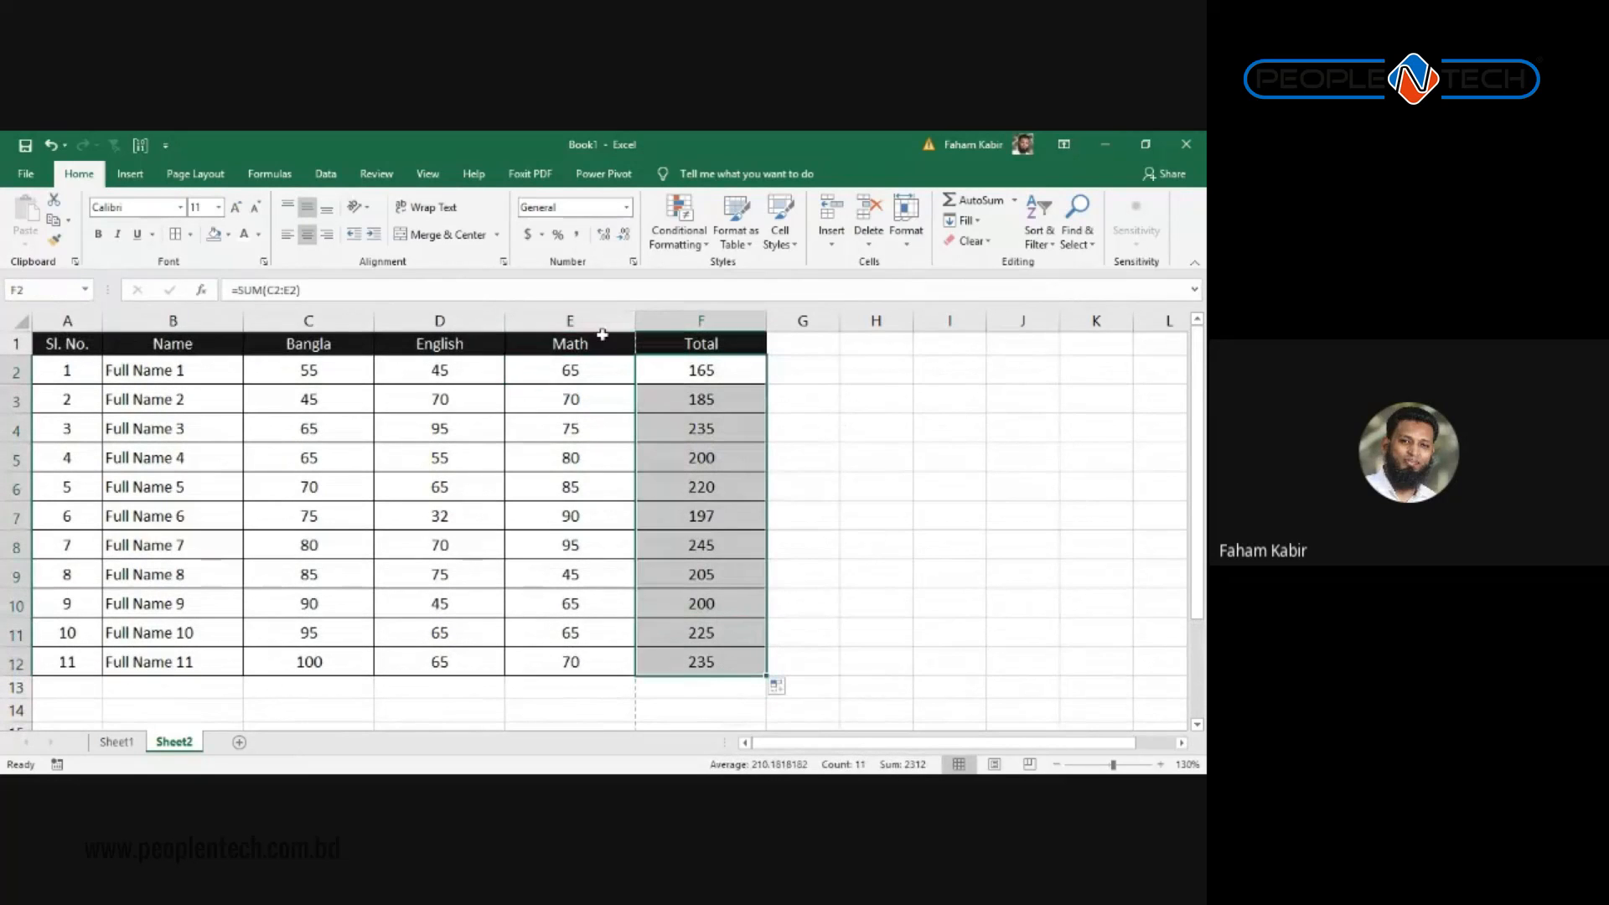
Step: Add a Top 3 Items rule with Green Fill with Dark Green Text to the totals
left_click(734, 231)
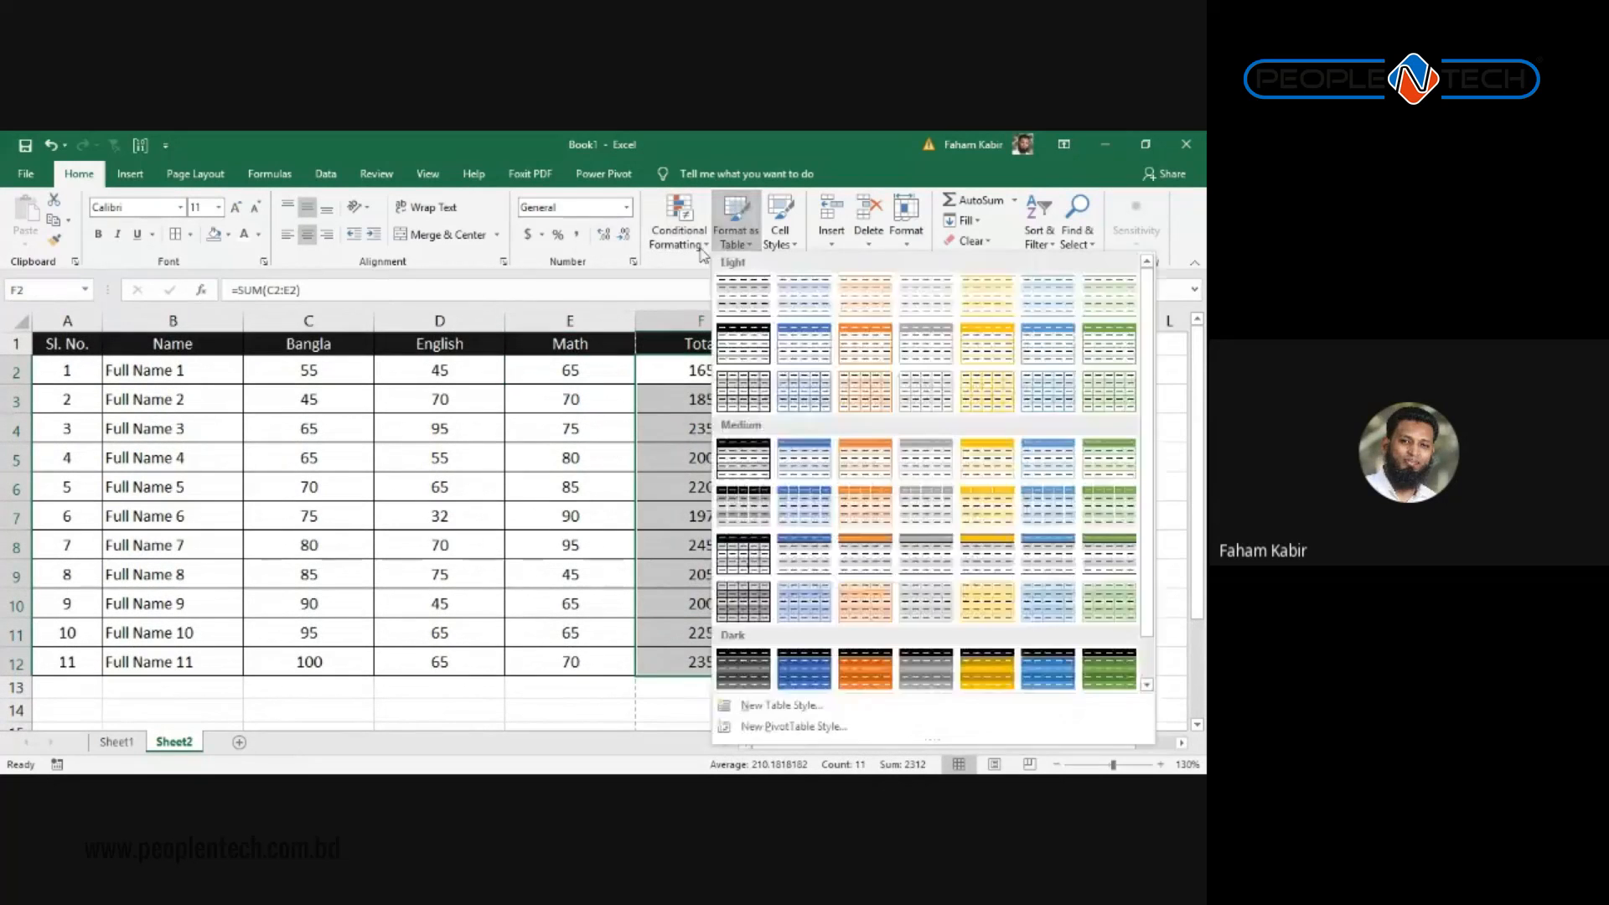
left_click(679, 231)
mouse_move(737, 274)
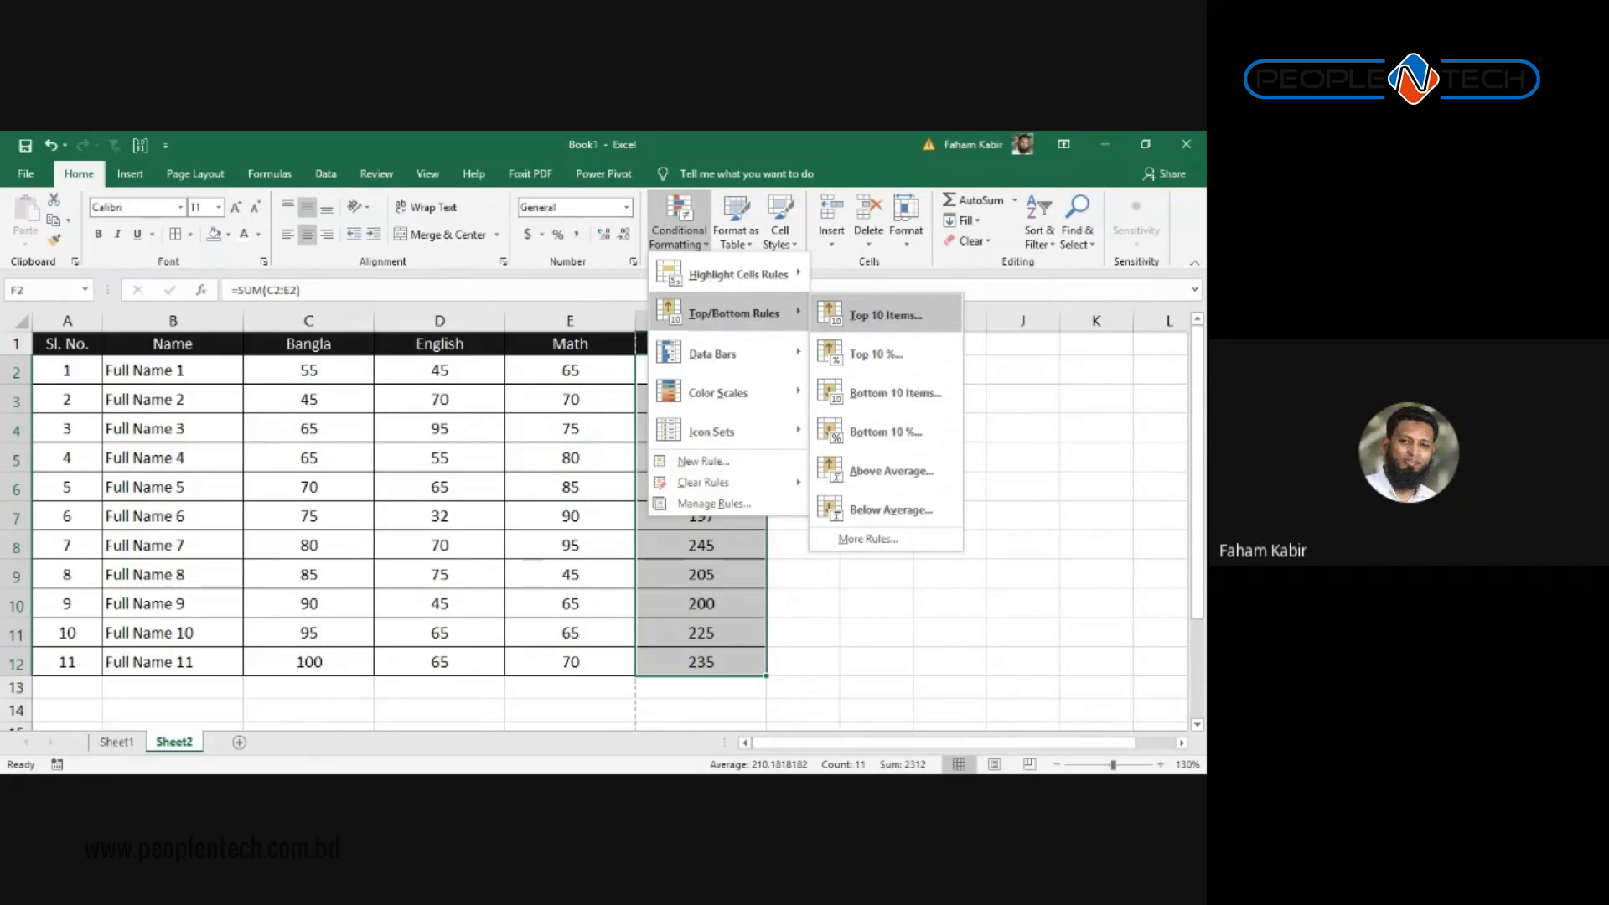
left_click(886, 315)
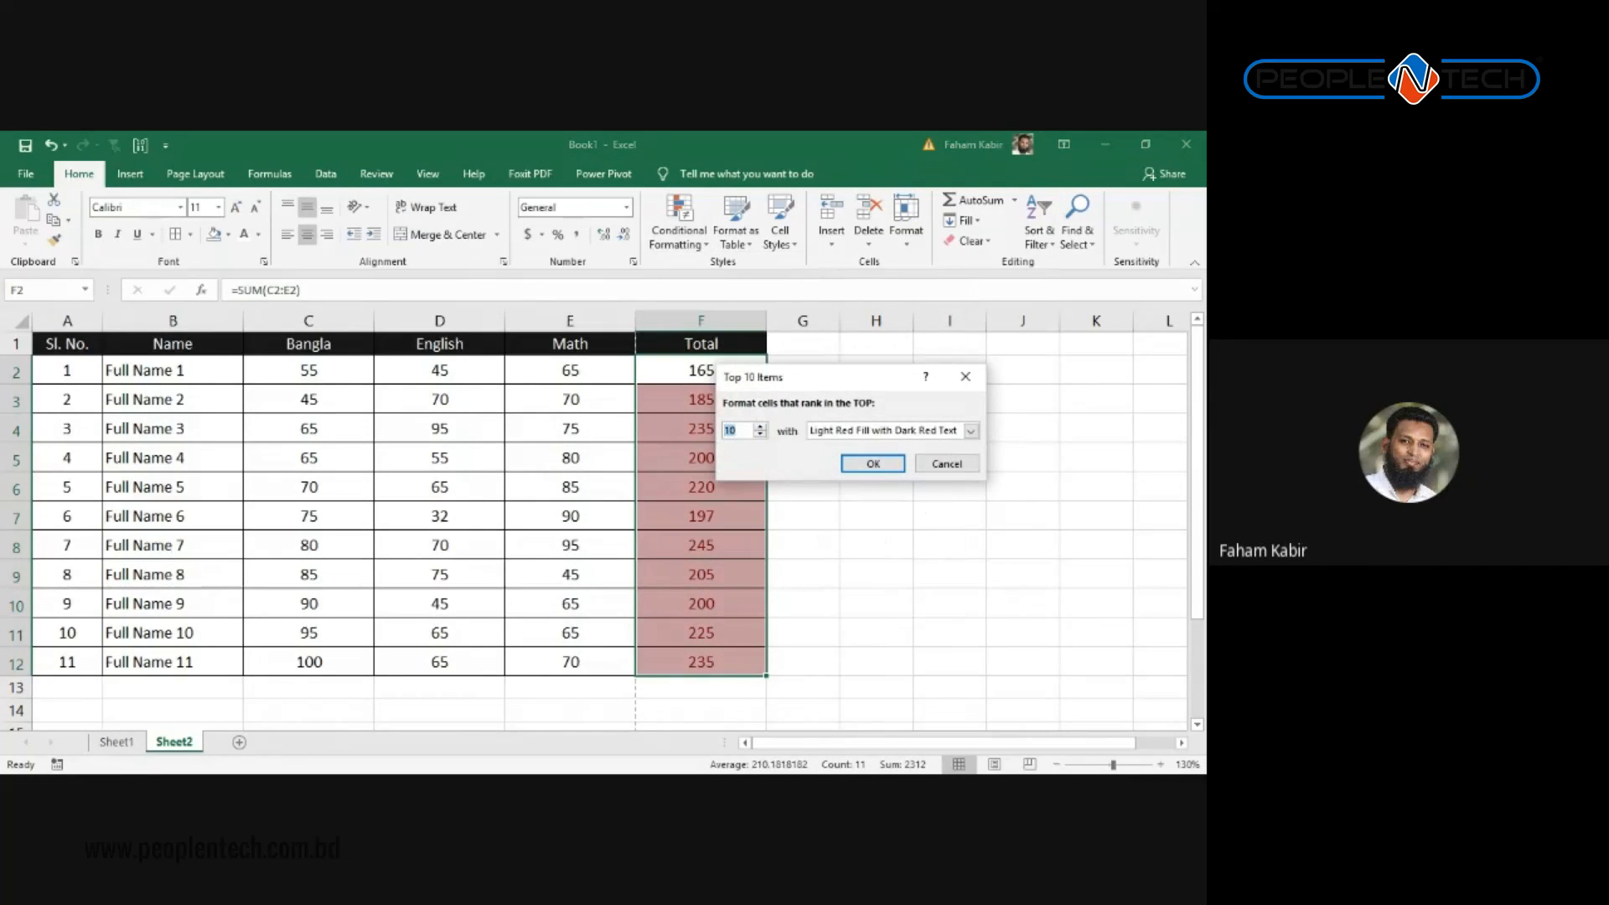
type("3")
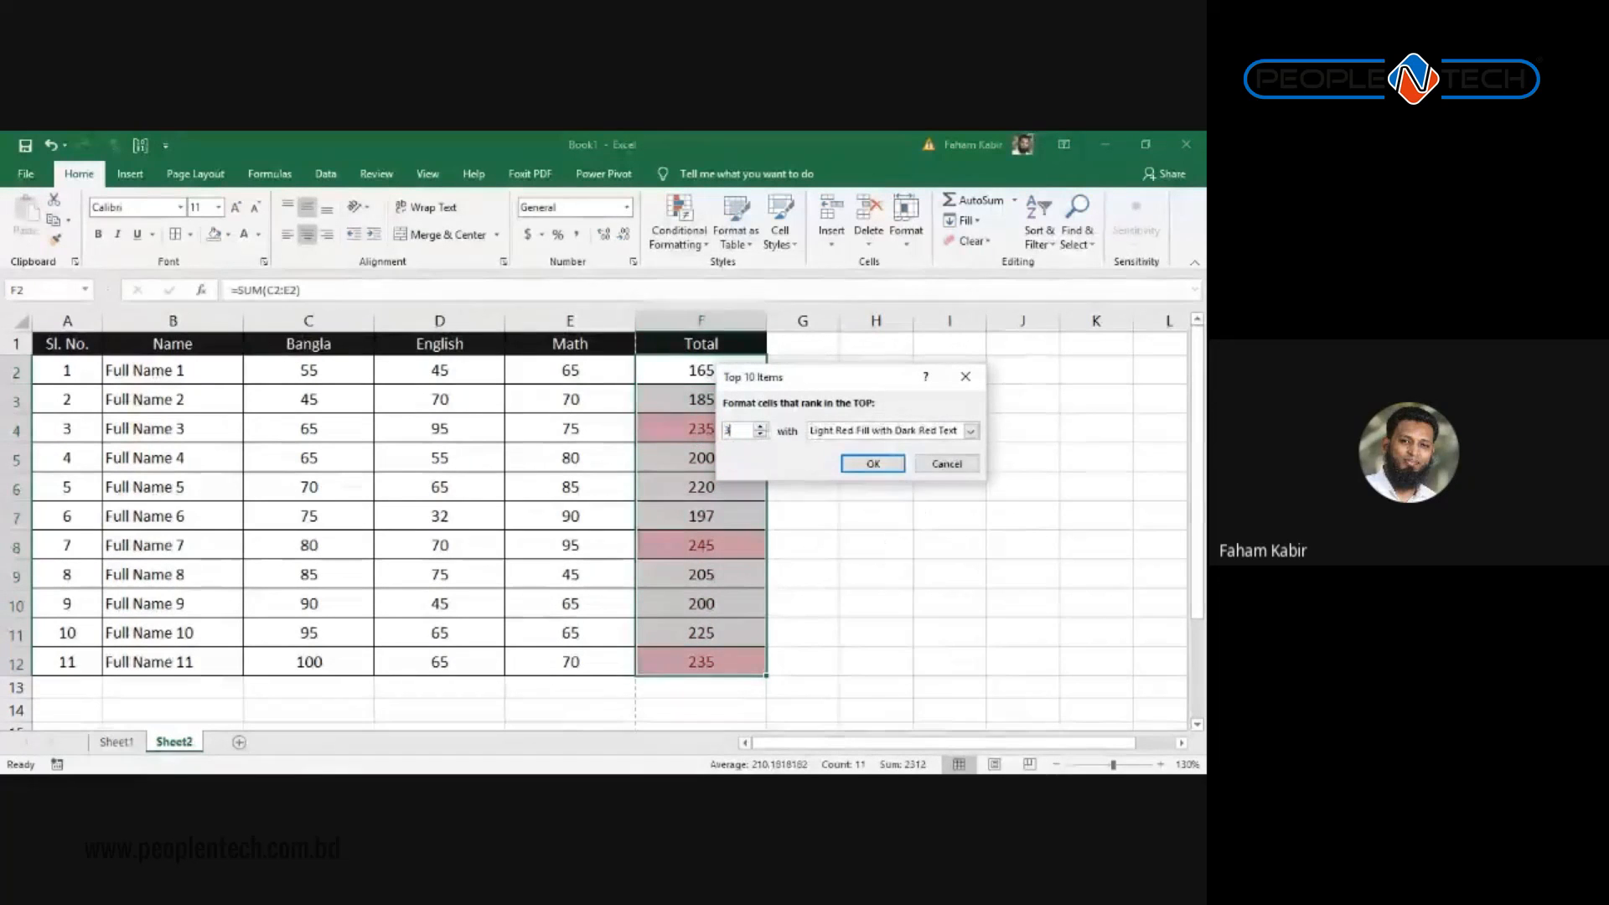
left_click(970, 431)
left_click(879, 470)
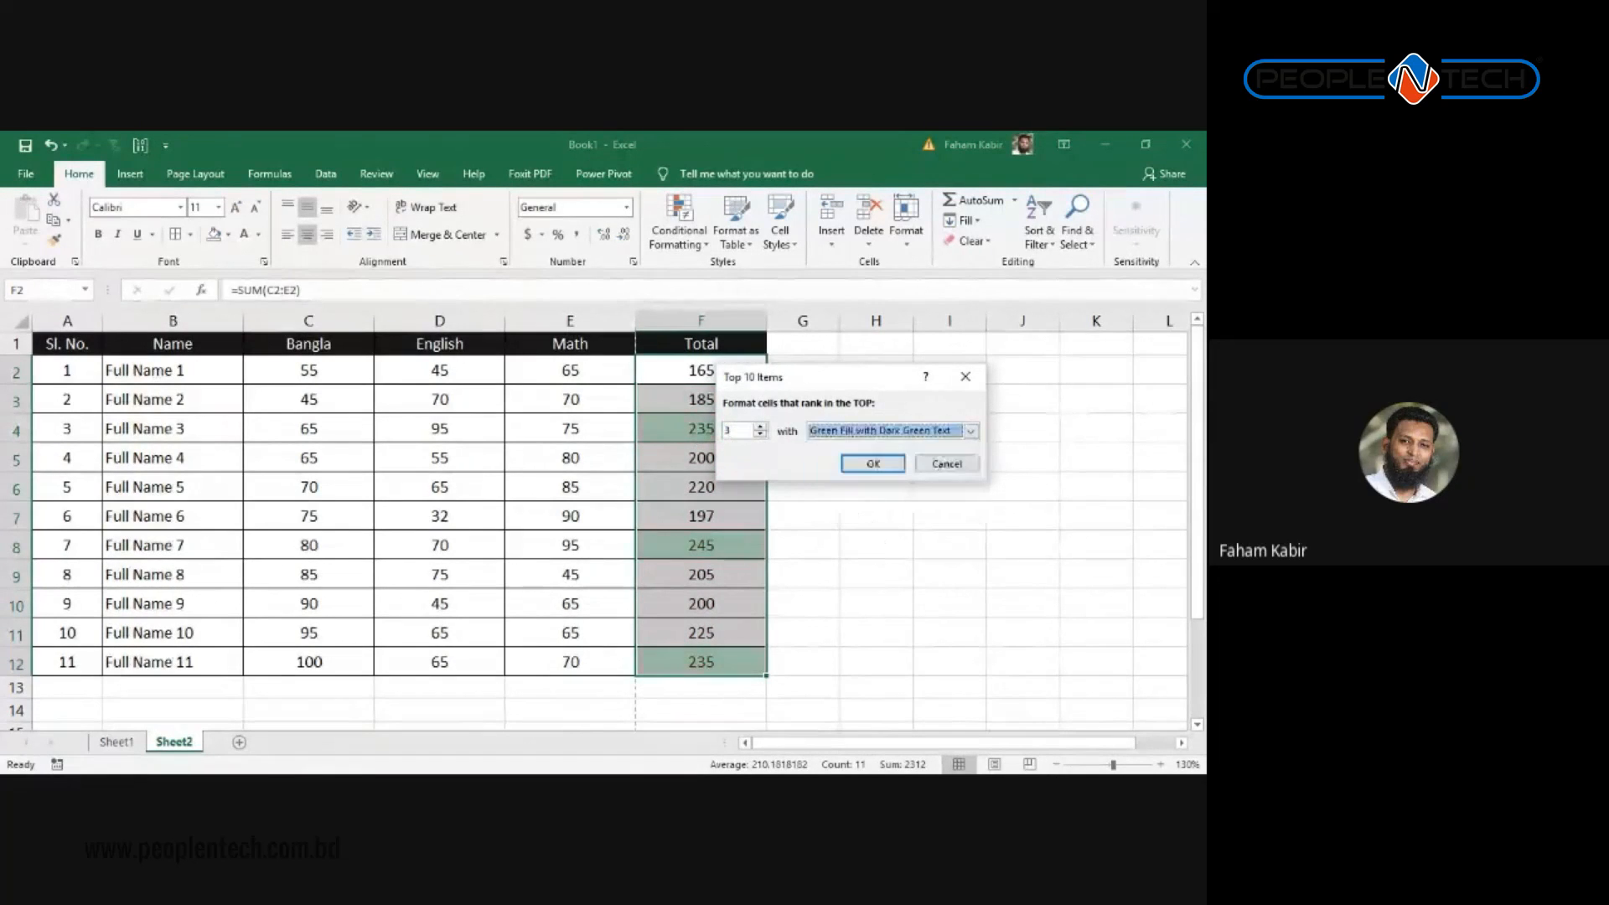
left_click(872, 463)
left_click_drag(724, 375, 725, 661)
Step: Add a Bottom 3 Items rule with Light Red Fill with Dark Red Text to the totals
left_click(678, 220)
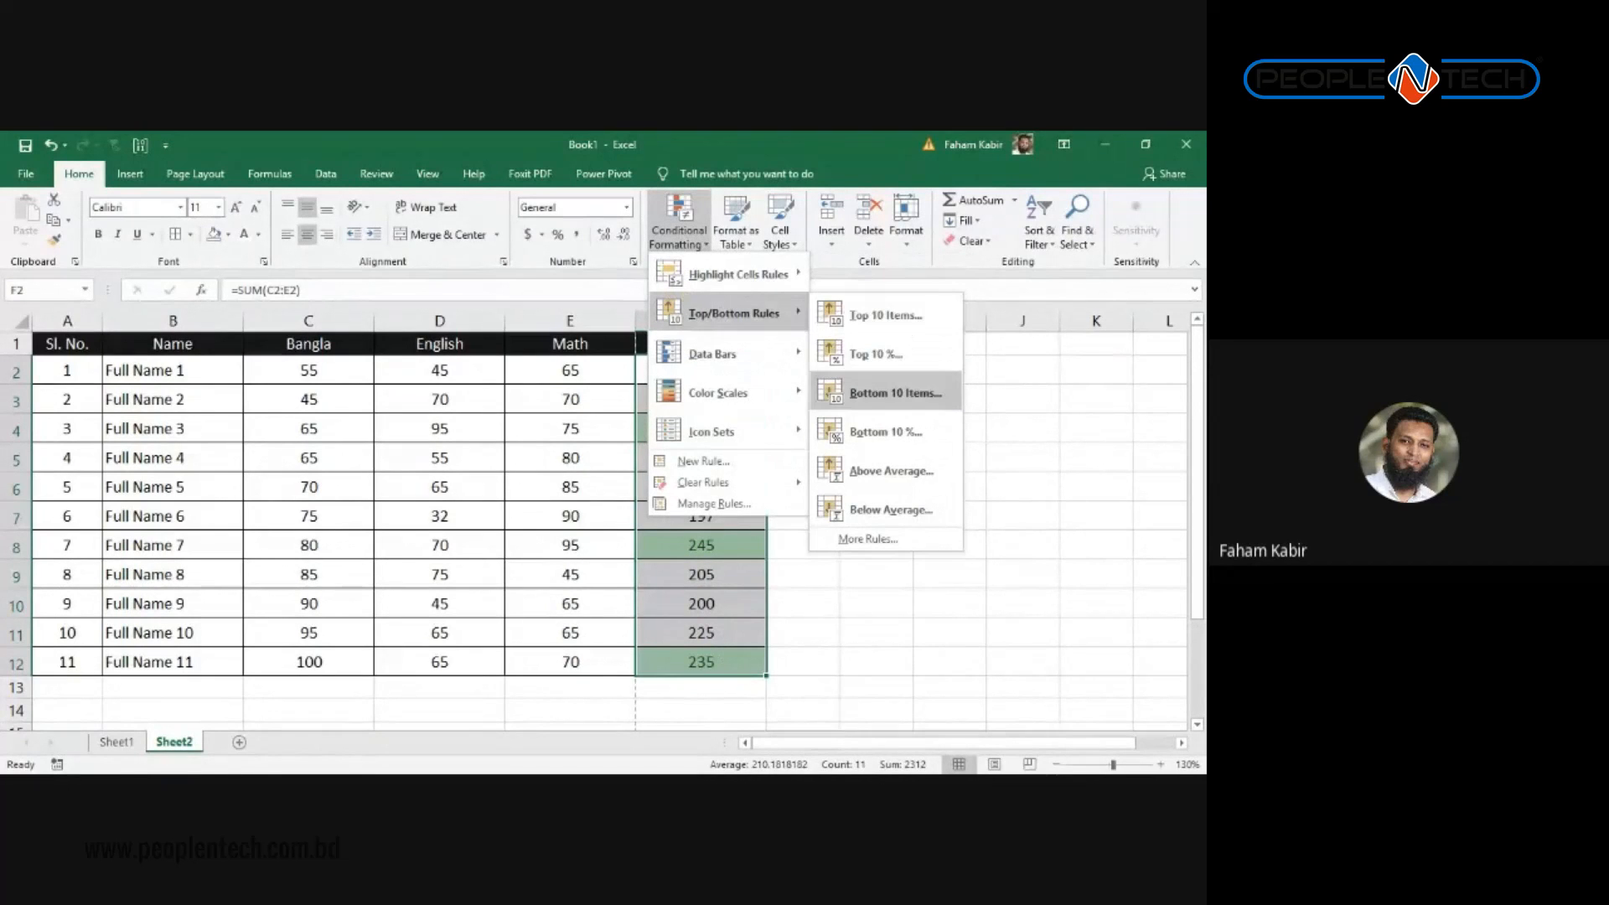
left_click(888, 408)
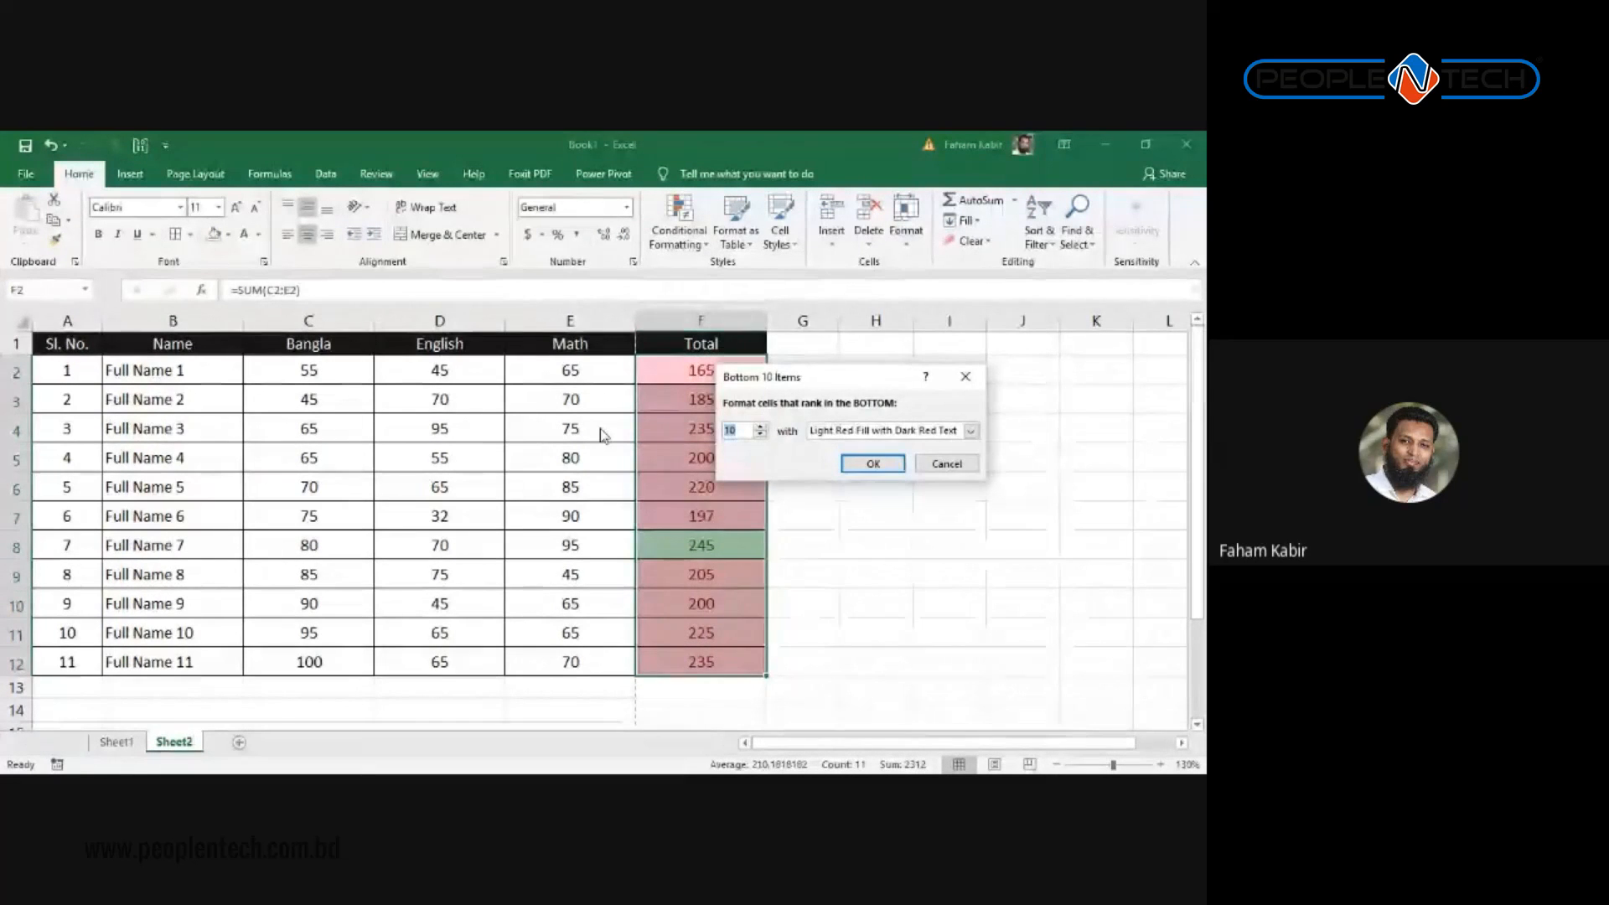
type("3")
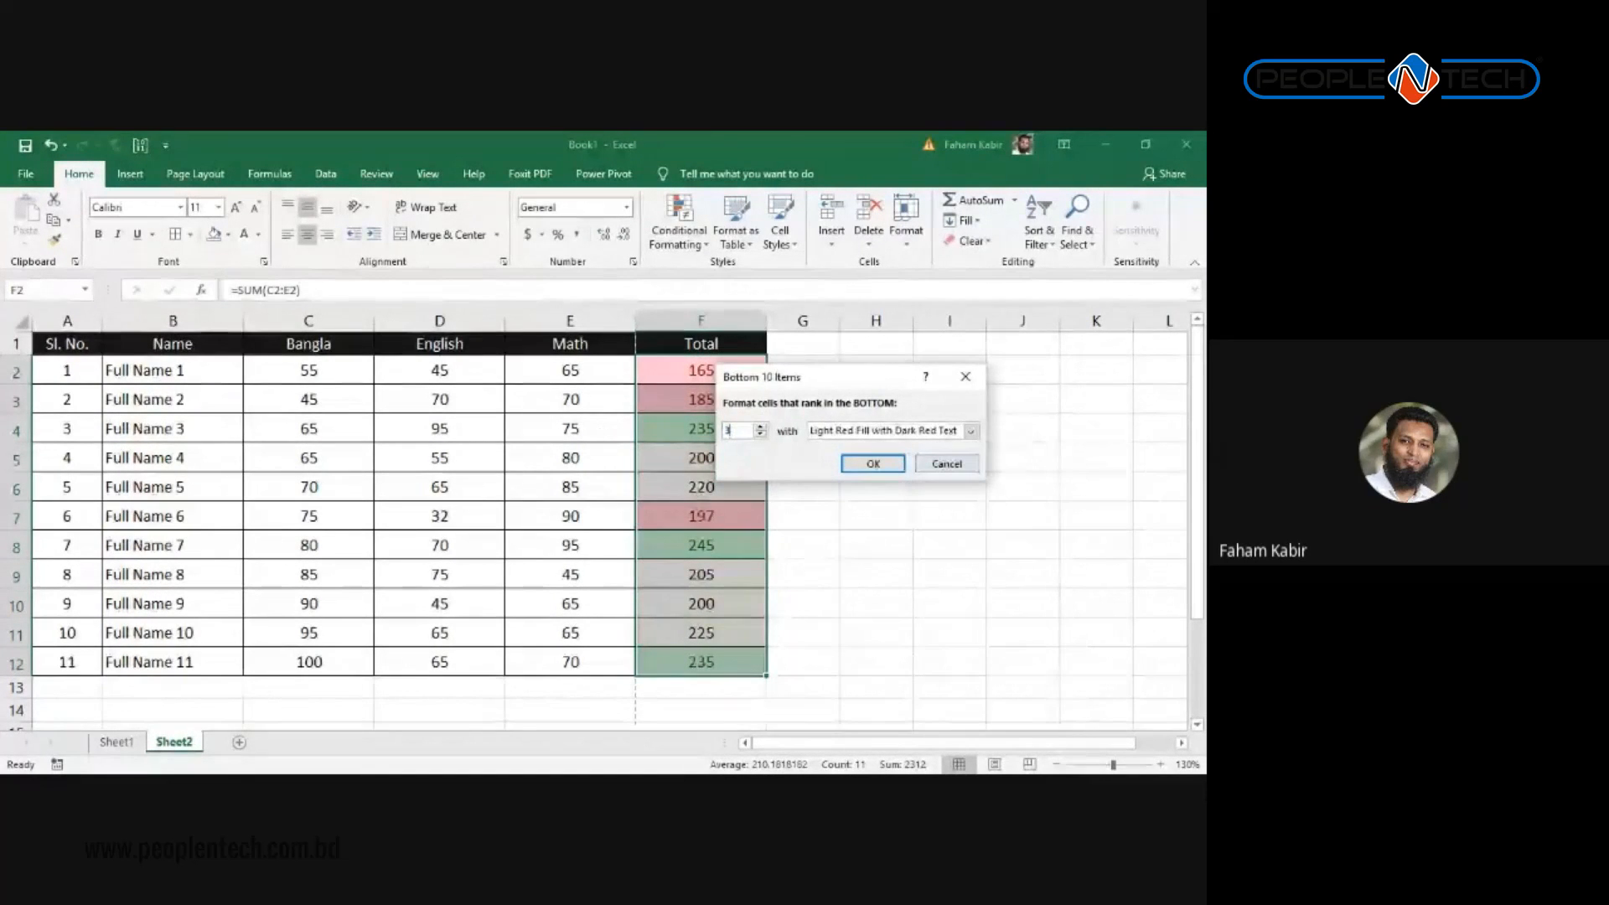
left_click(872, 464)
left_click(831, 552)
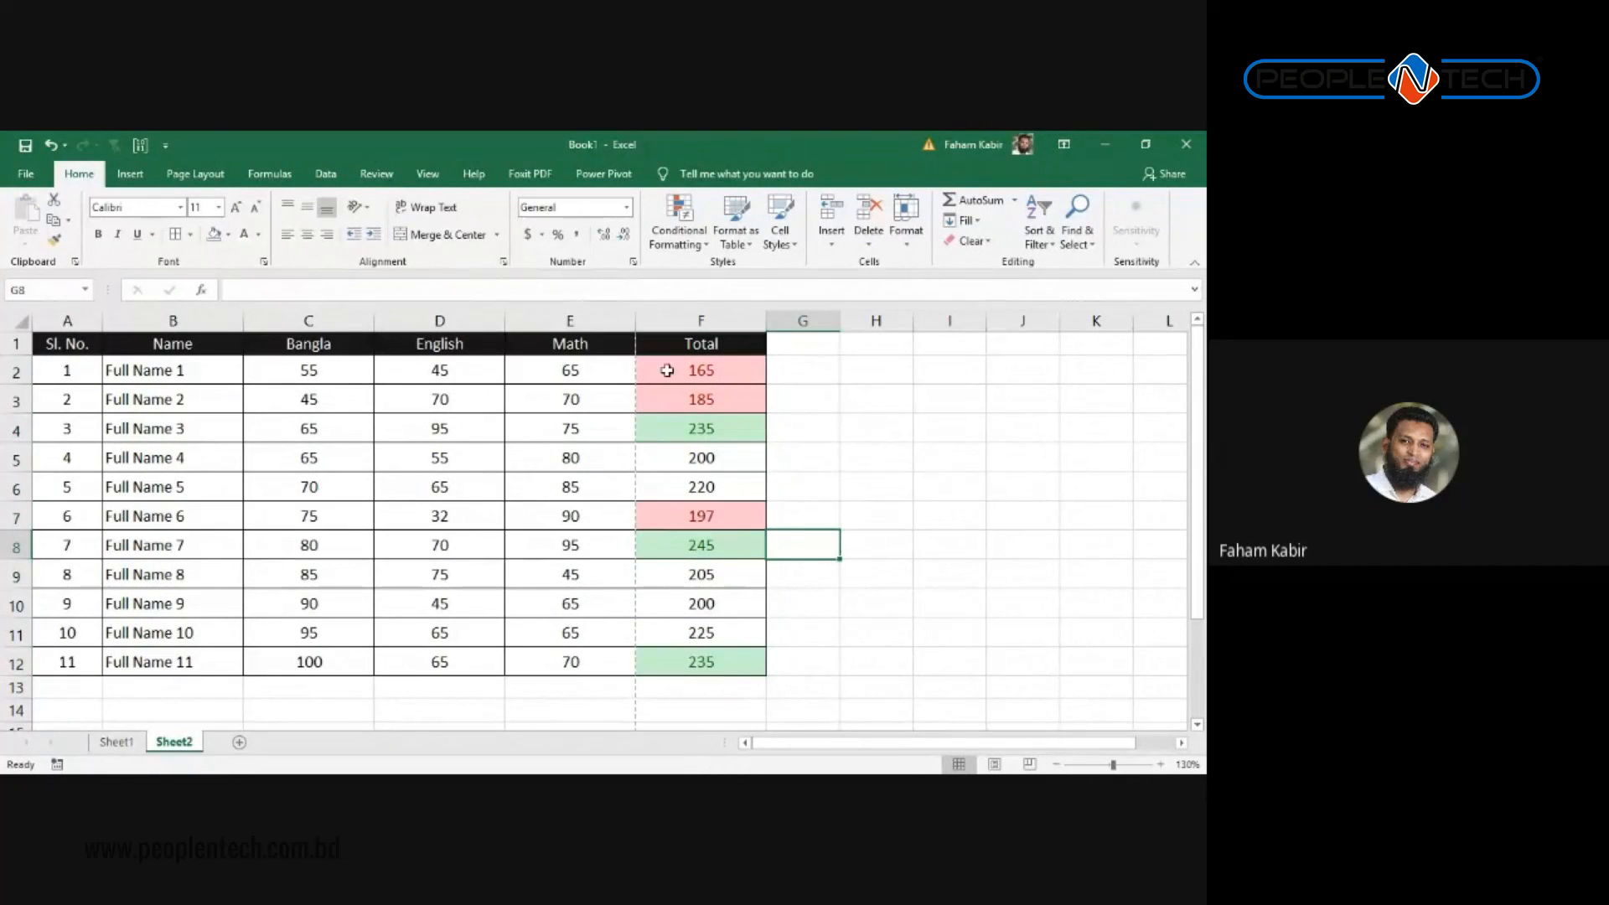
Step: Check the green and red highlighted totals in F2, F4, F7, F8 and F12
left_click(722, 422)
left_click(726, 503)
left_click(719, 545)
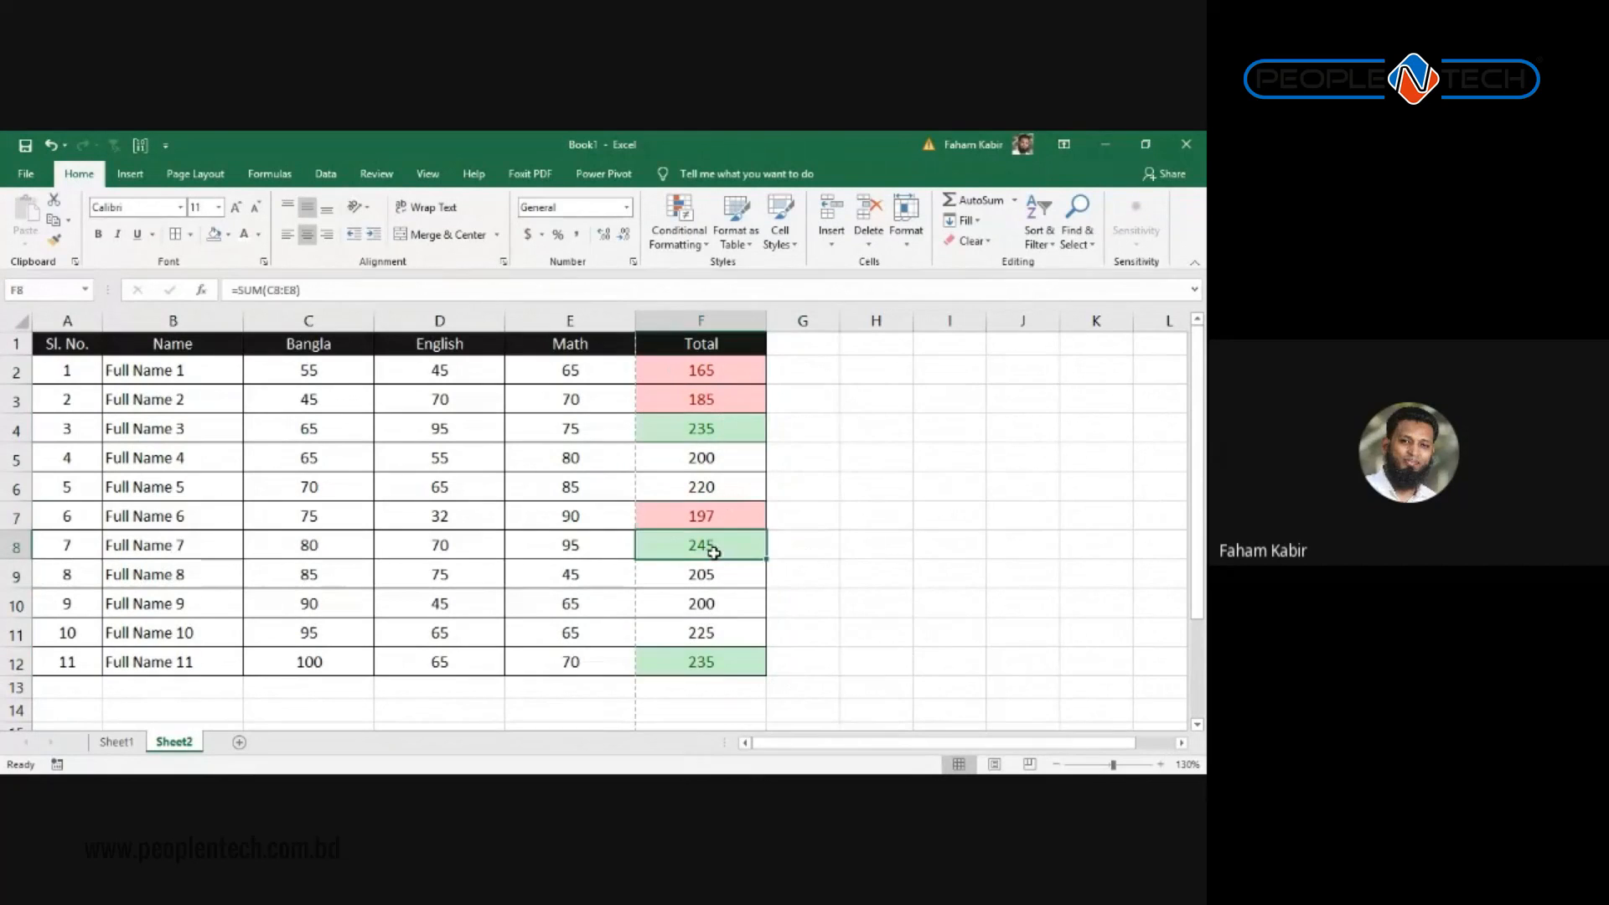
left_click(722, 686)
left_click(716, 662)
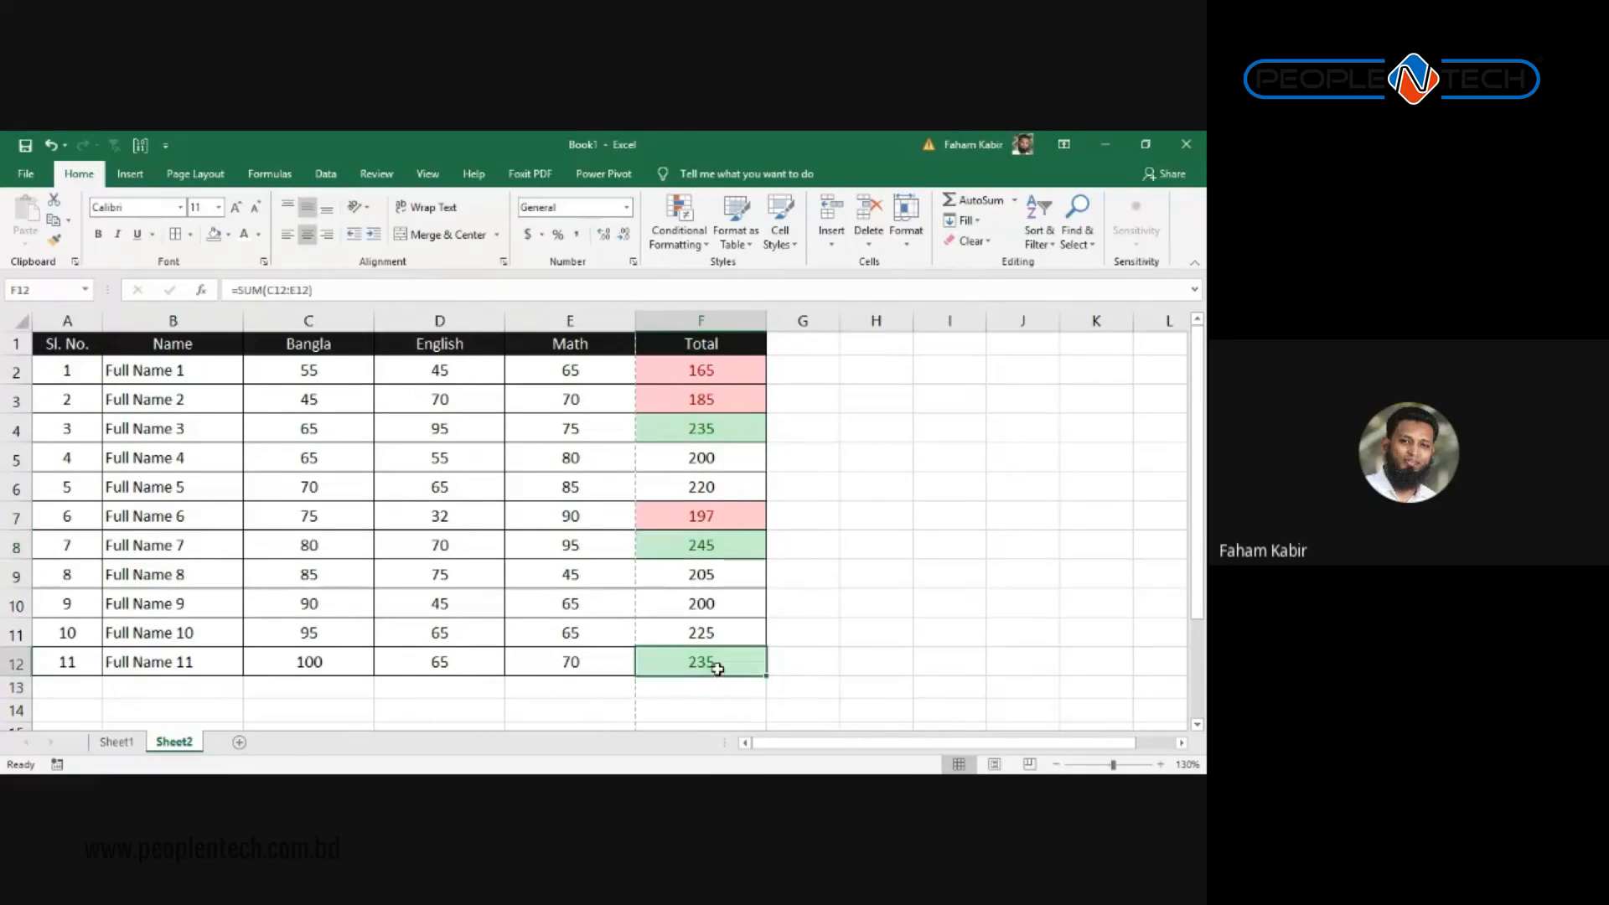
left_click(714, 543)
left_click(710, 427)
left_click(699, 367)
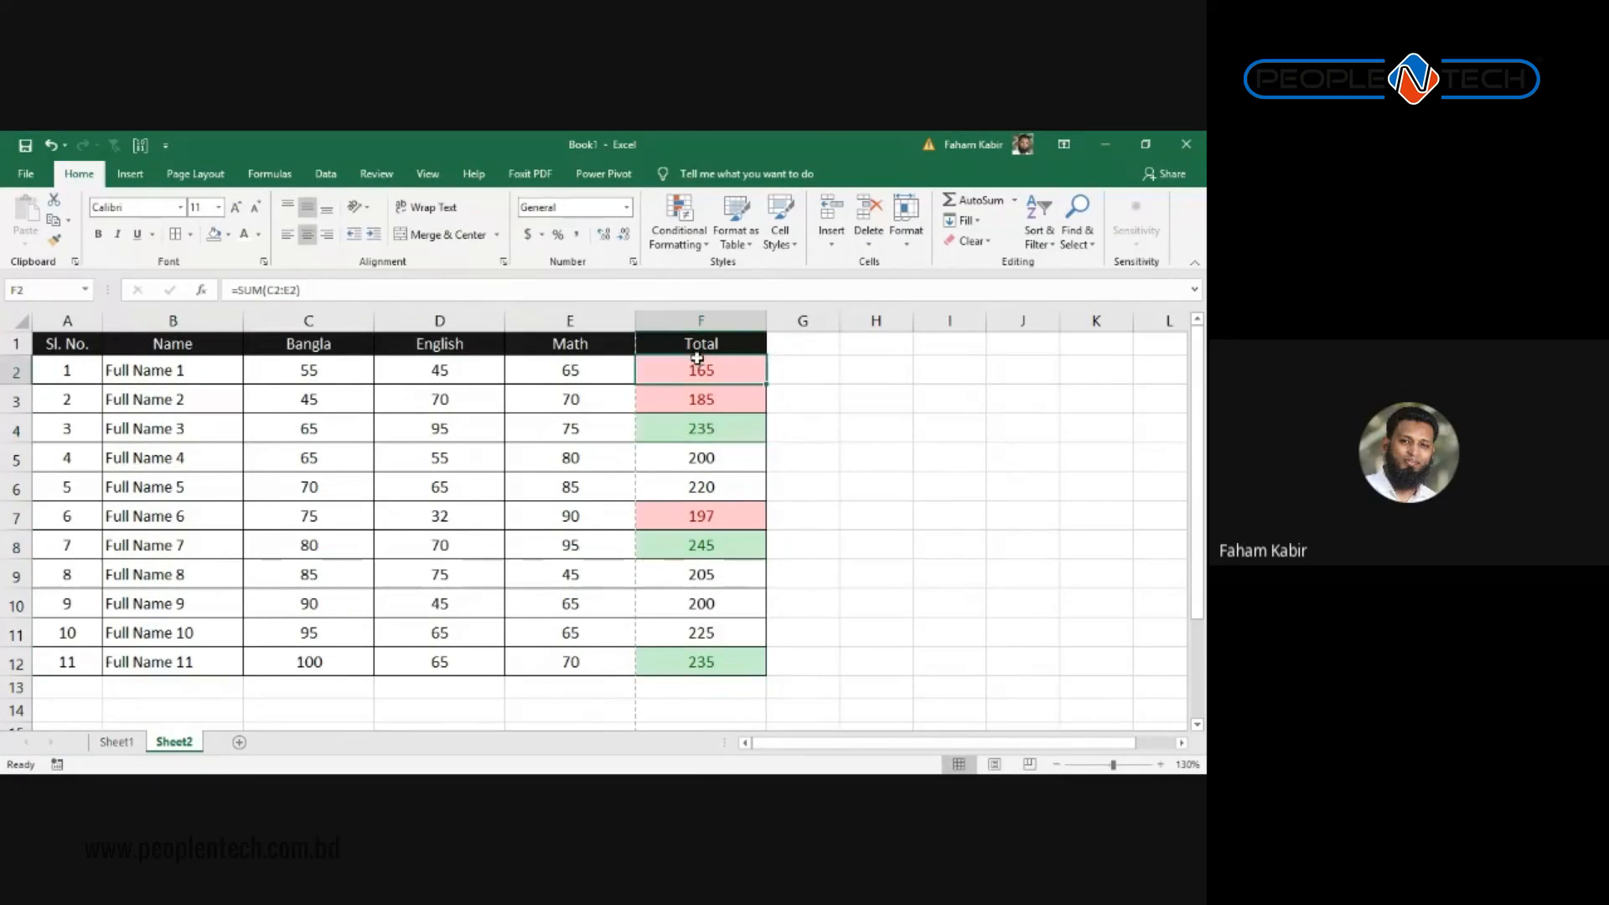
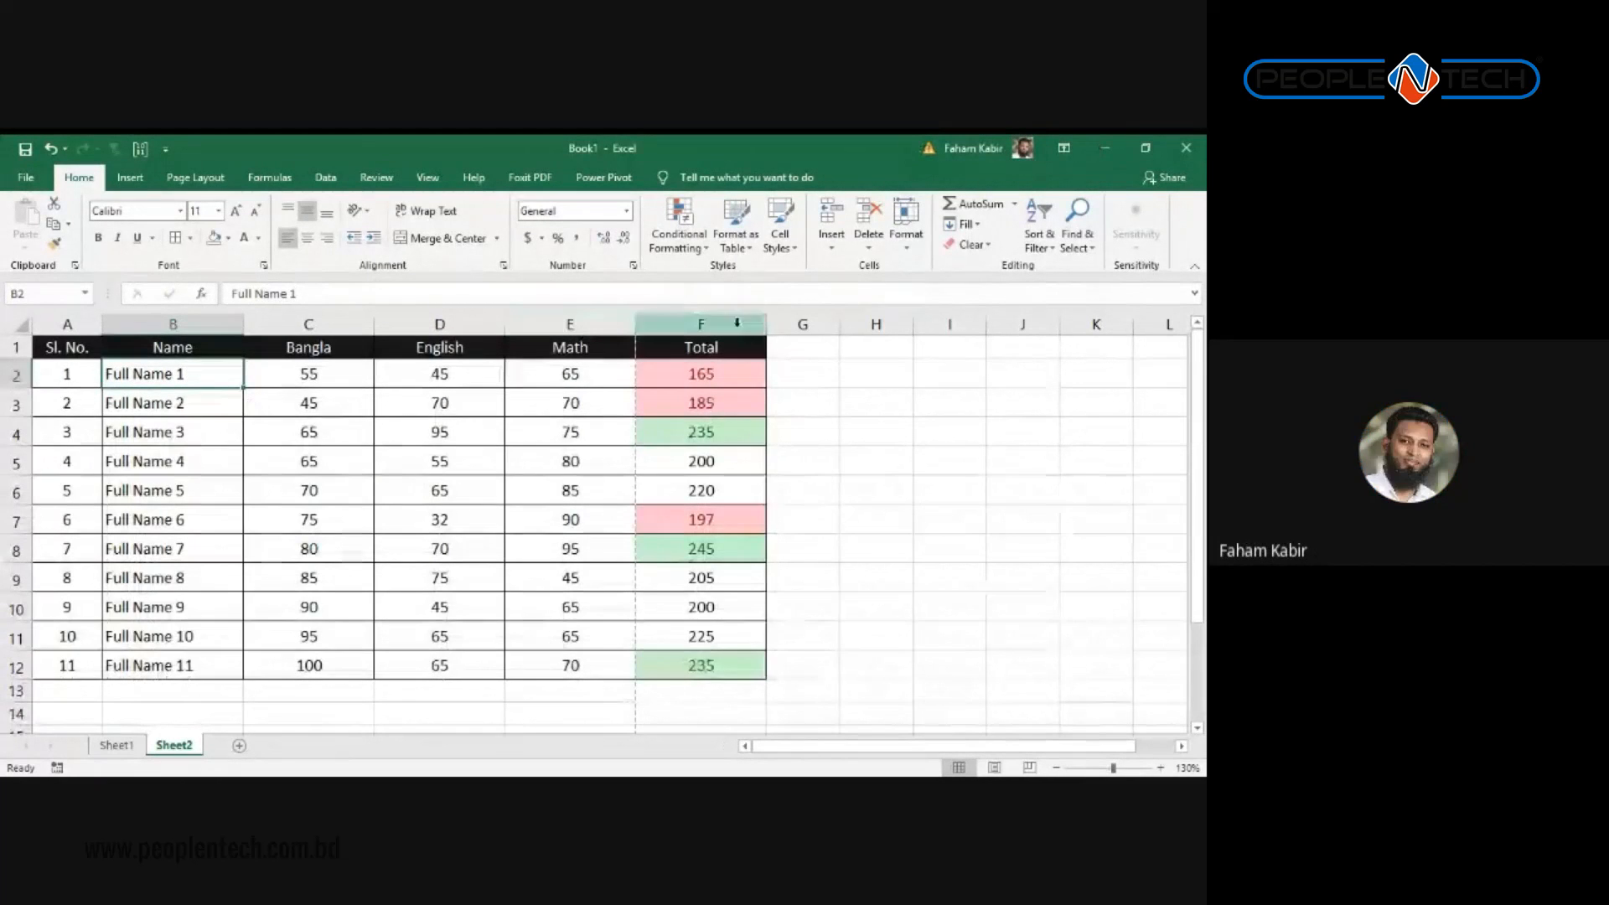
Step: Select the Total header cell, then the whole Name column
left_click(649, 345)
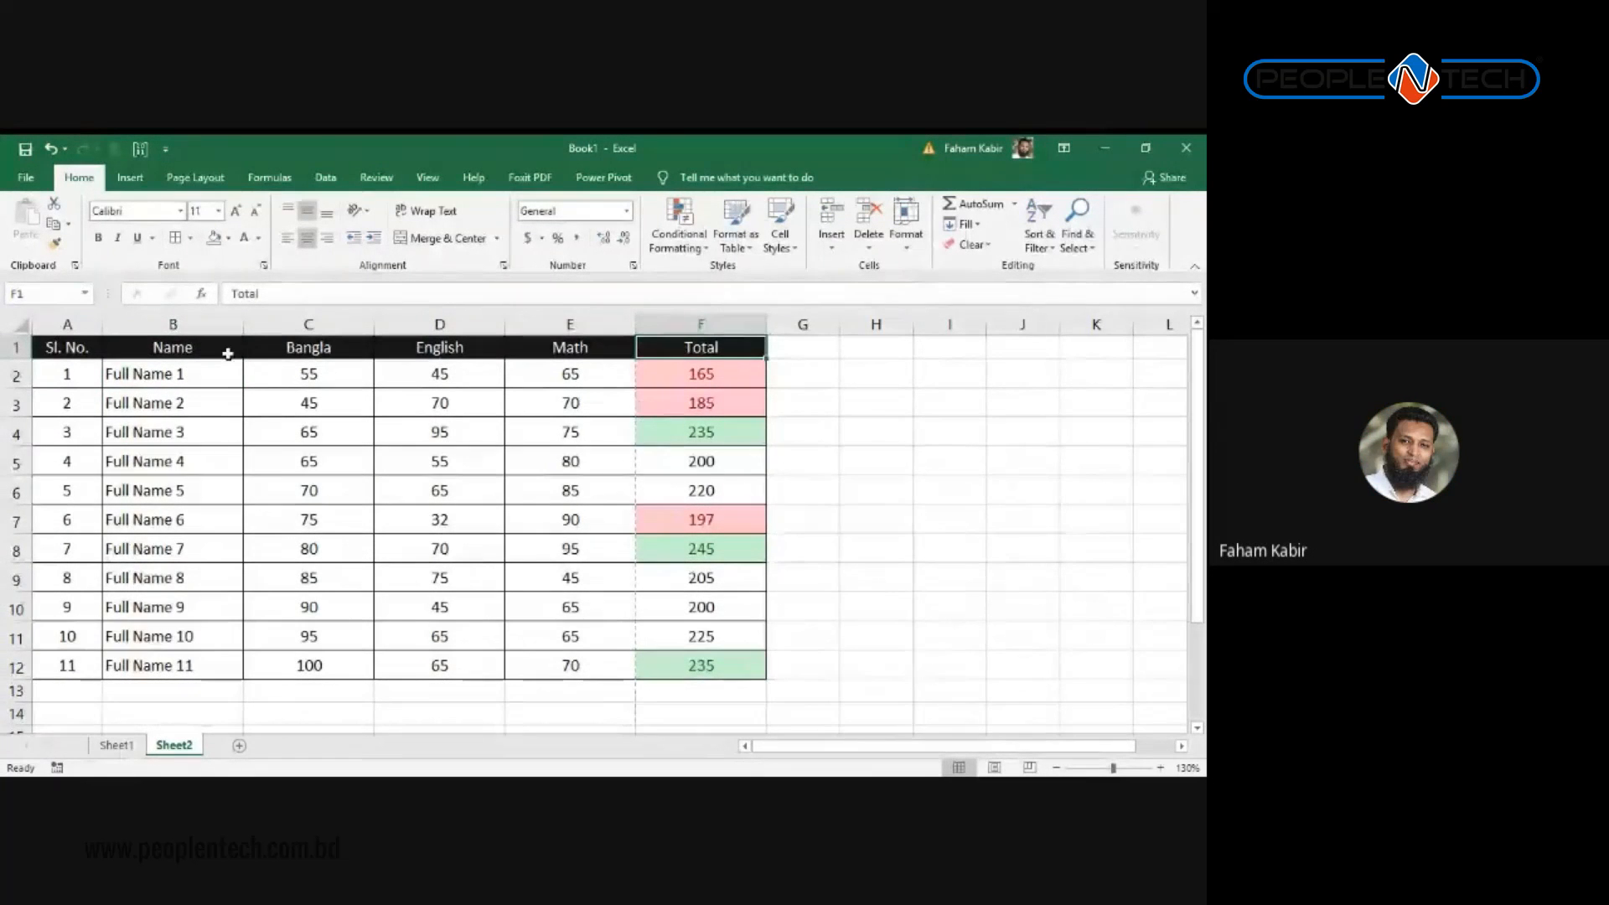
left_click(222, 325)
Step: Start a formula-based conditional formatting rule on column B that tests the column F totals
left_click(681, 240)
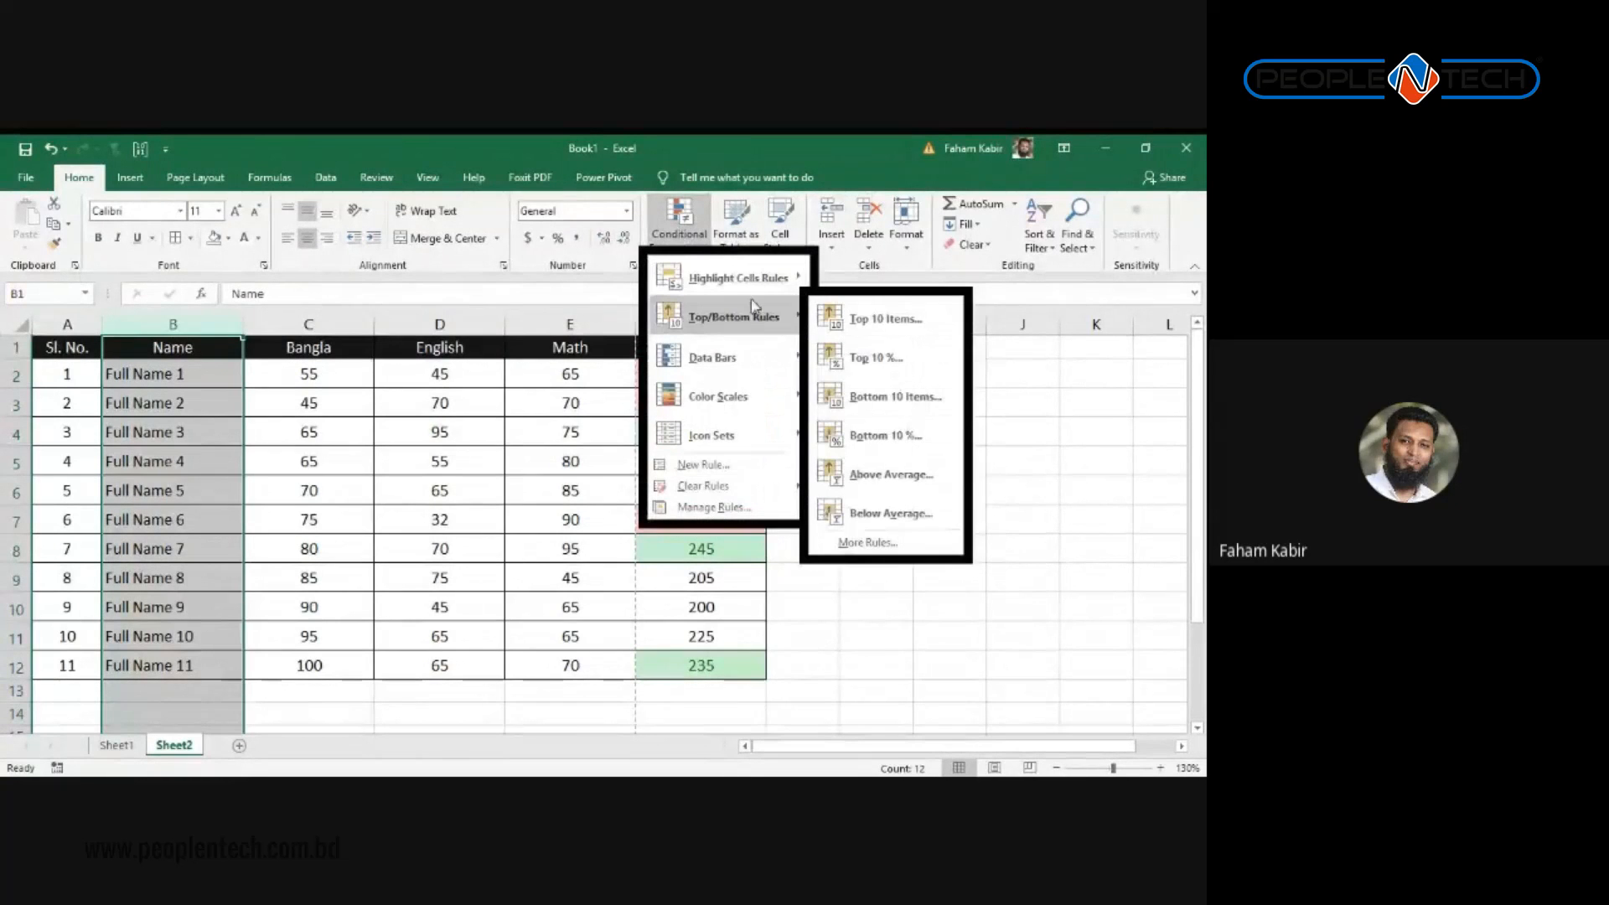
mouse_move(702, 493)
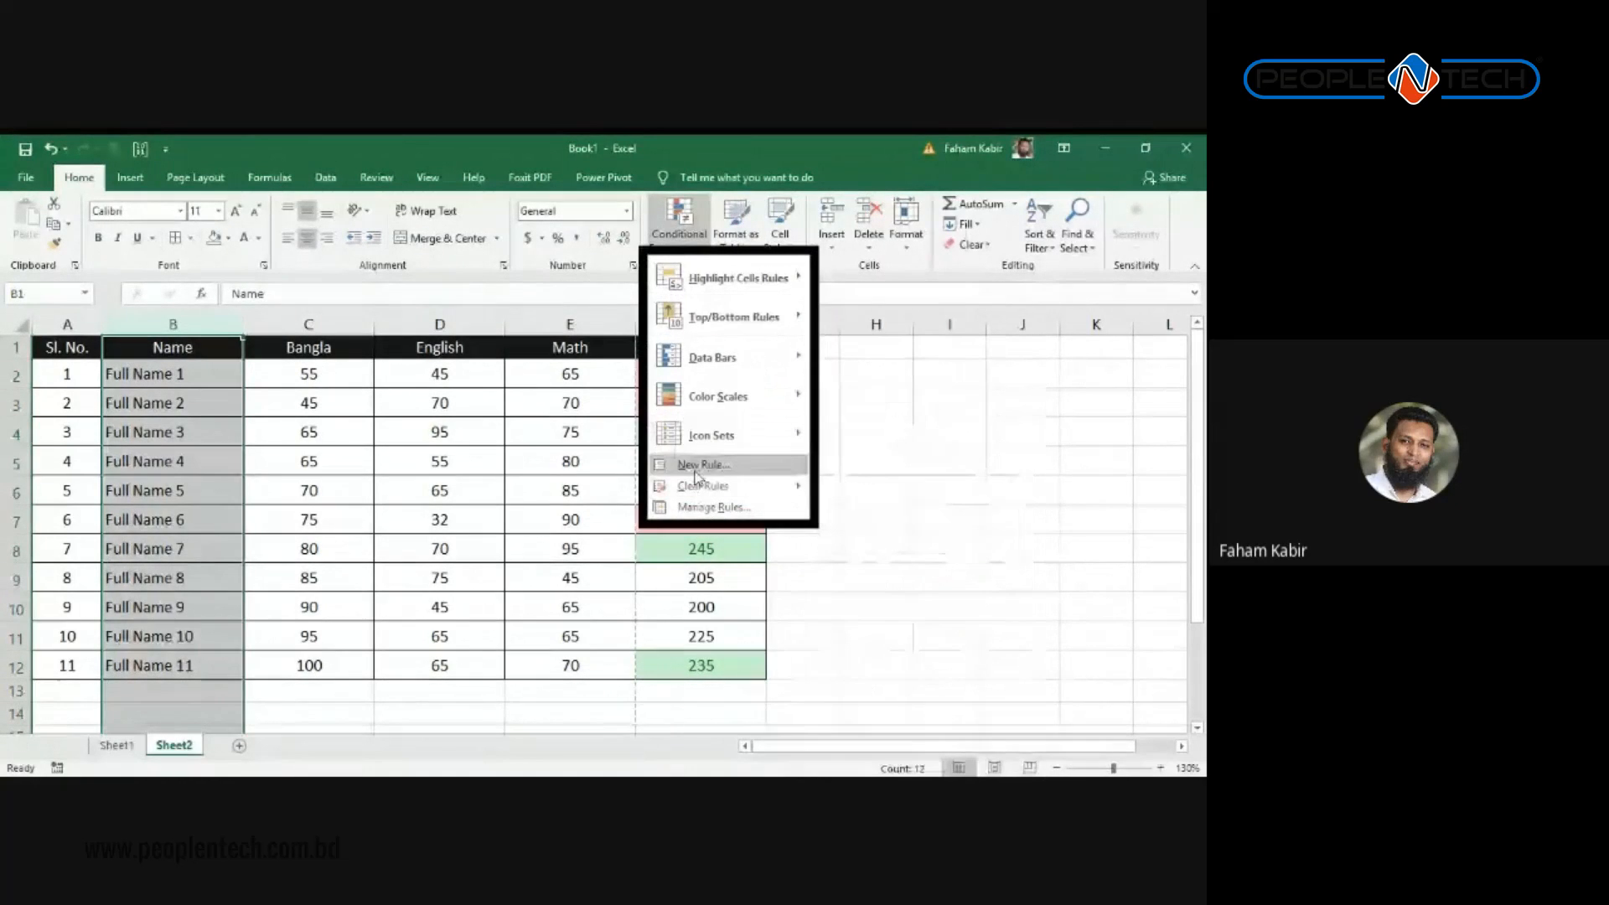
left_click(700, 465)
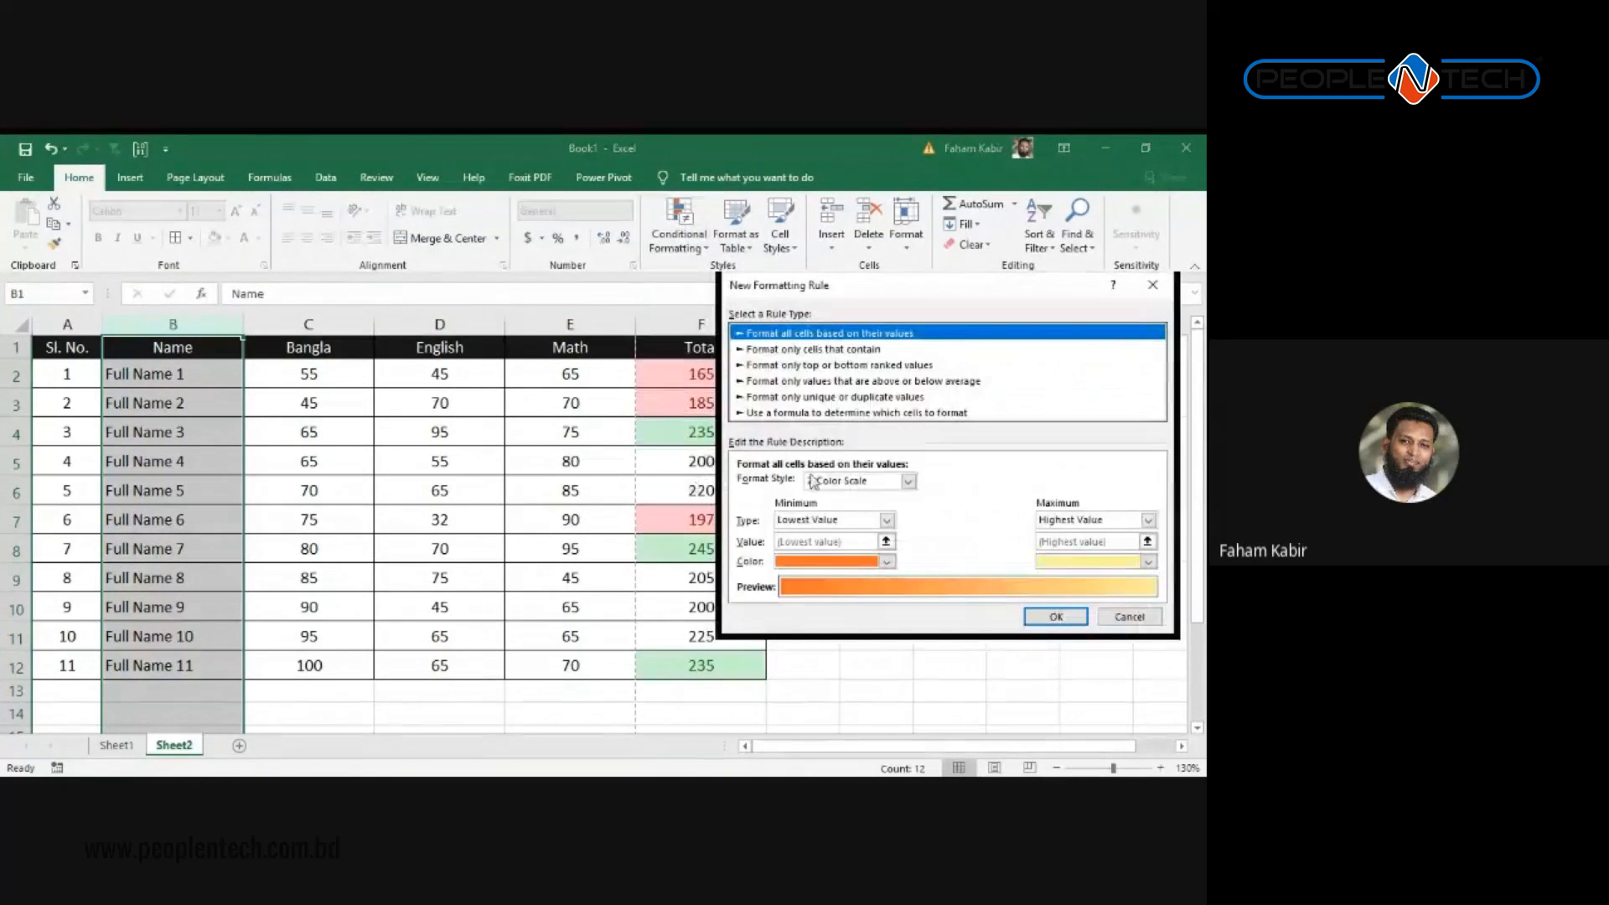
left_click(857, 412)
left_click_drag(828, 292, 357, 307)
left_click(339, 496)
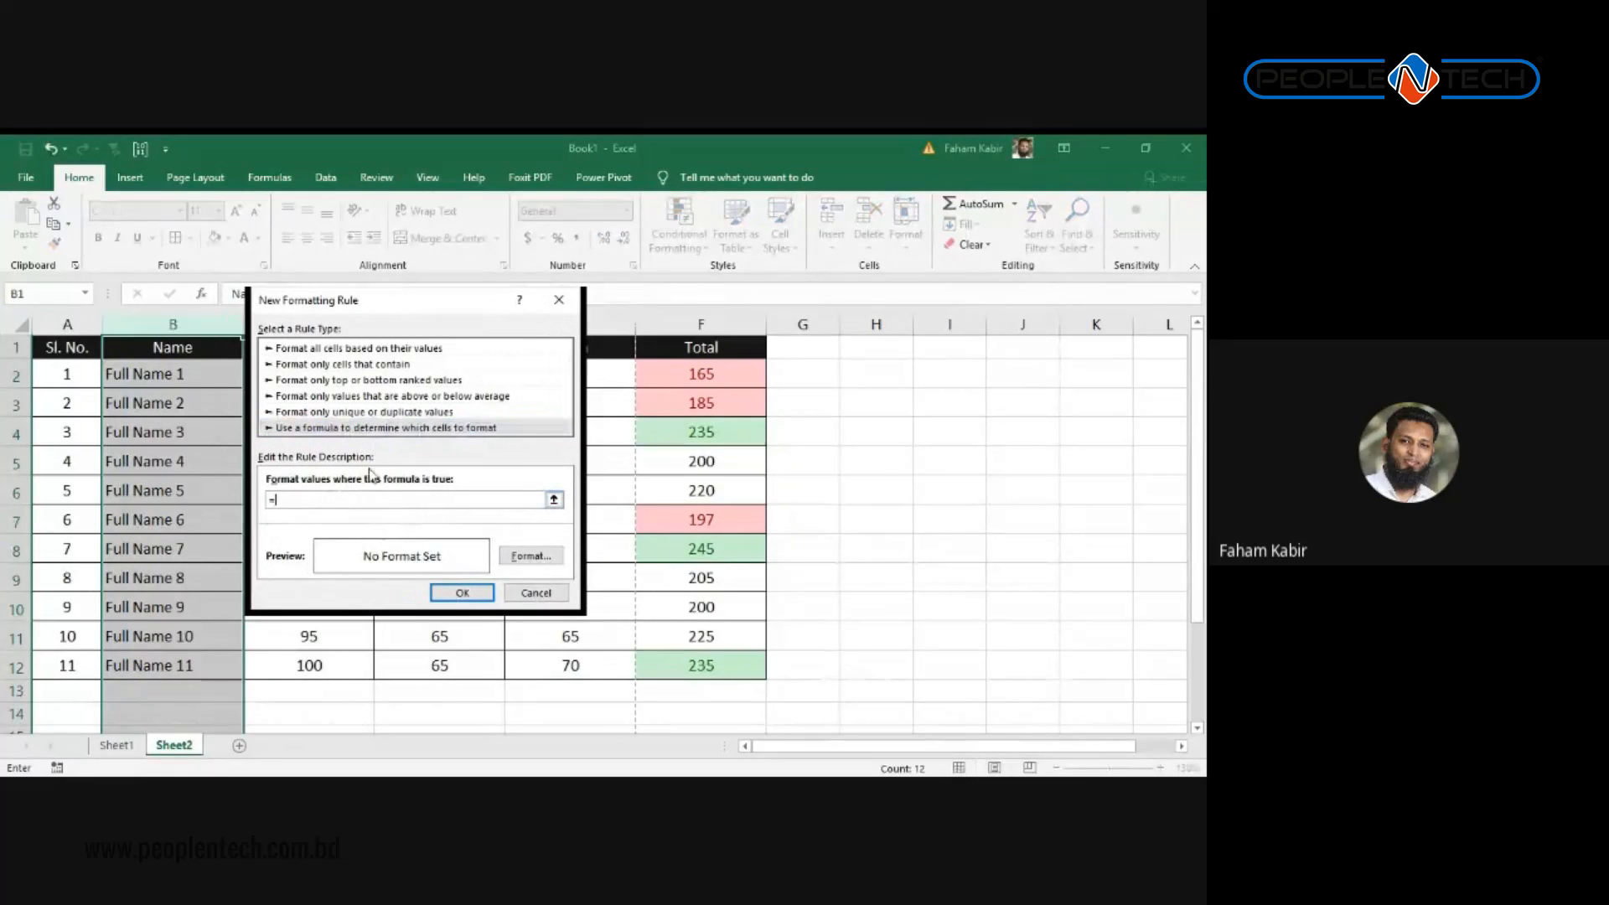
type("=F1>150")
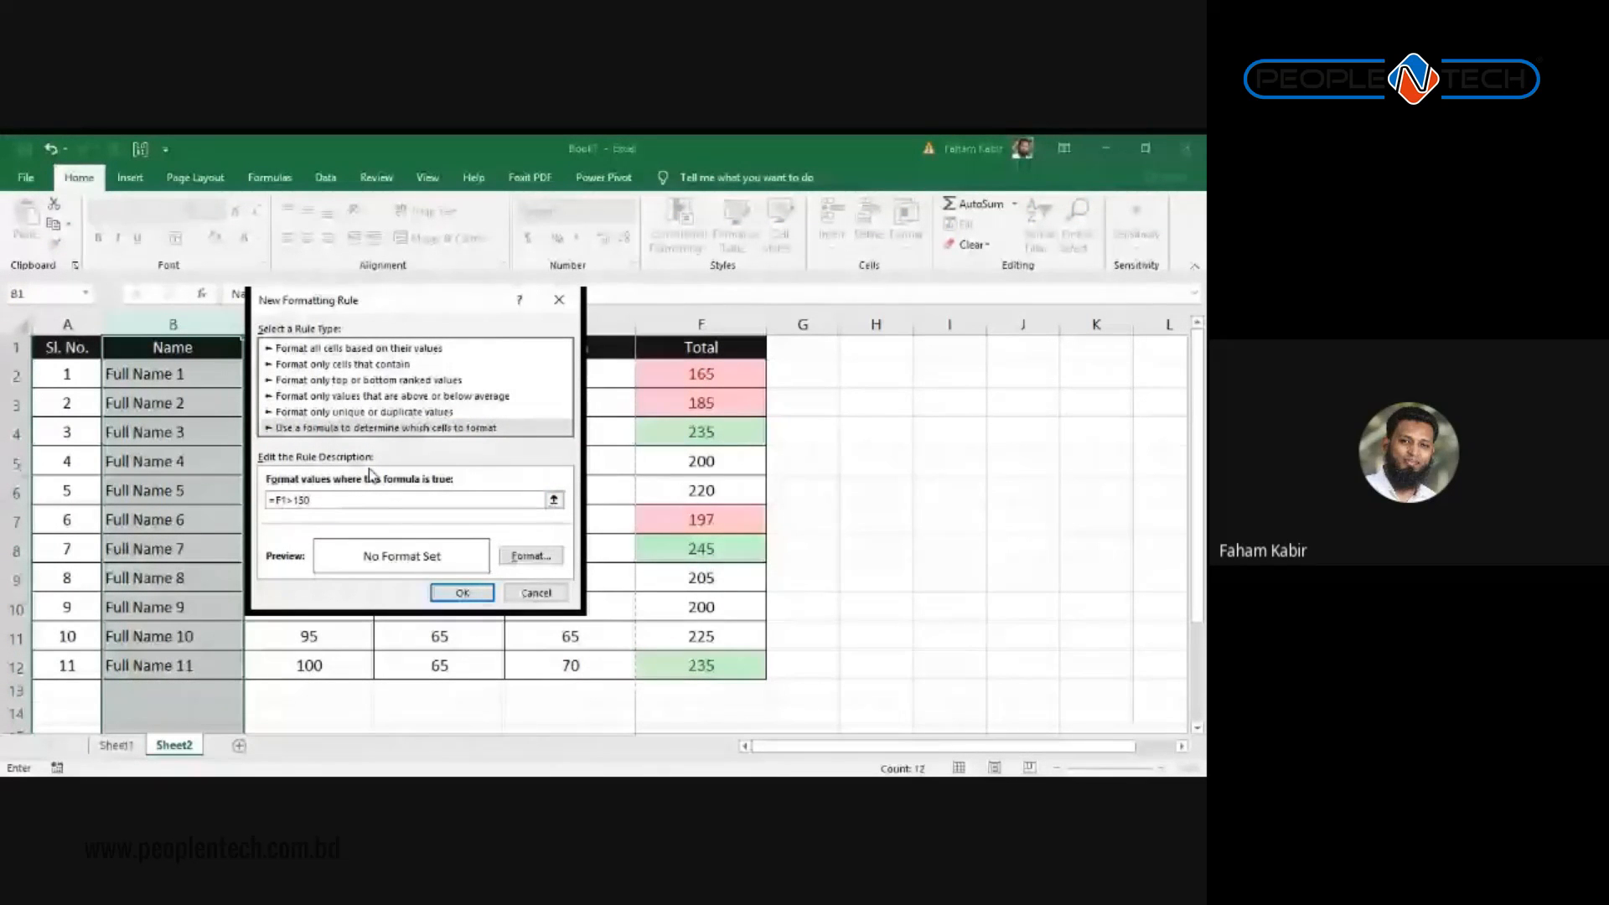
Step: Give the rule a green fill, set the threshold to 200, and apply it to the names
left_click(530, 556)
left_click(889, 237)
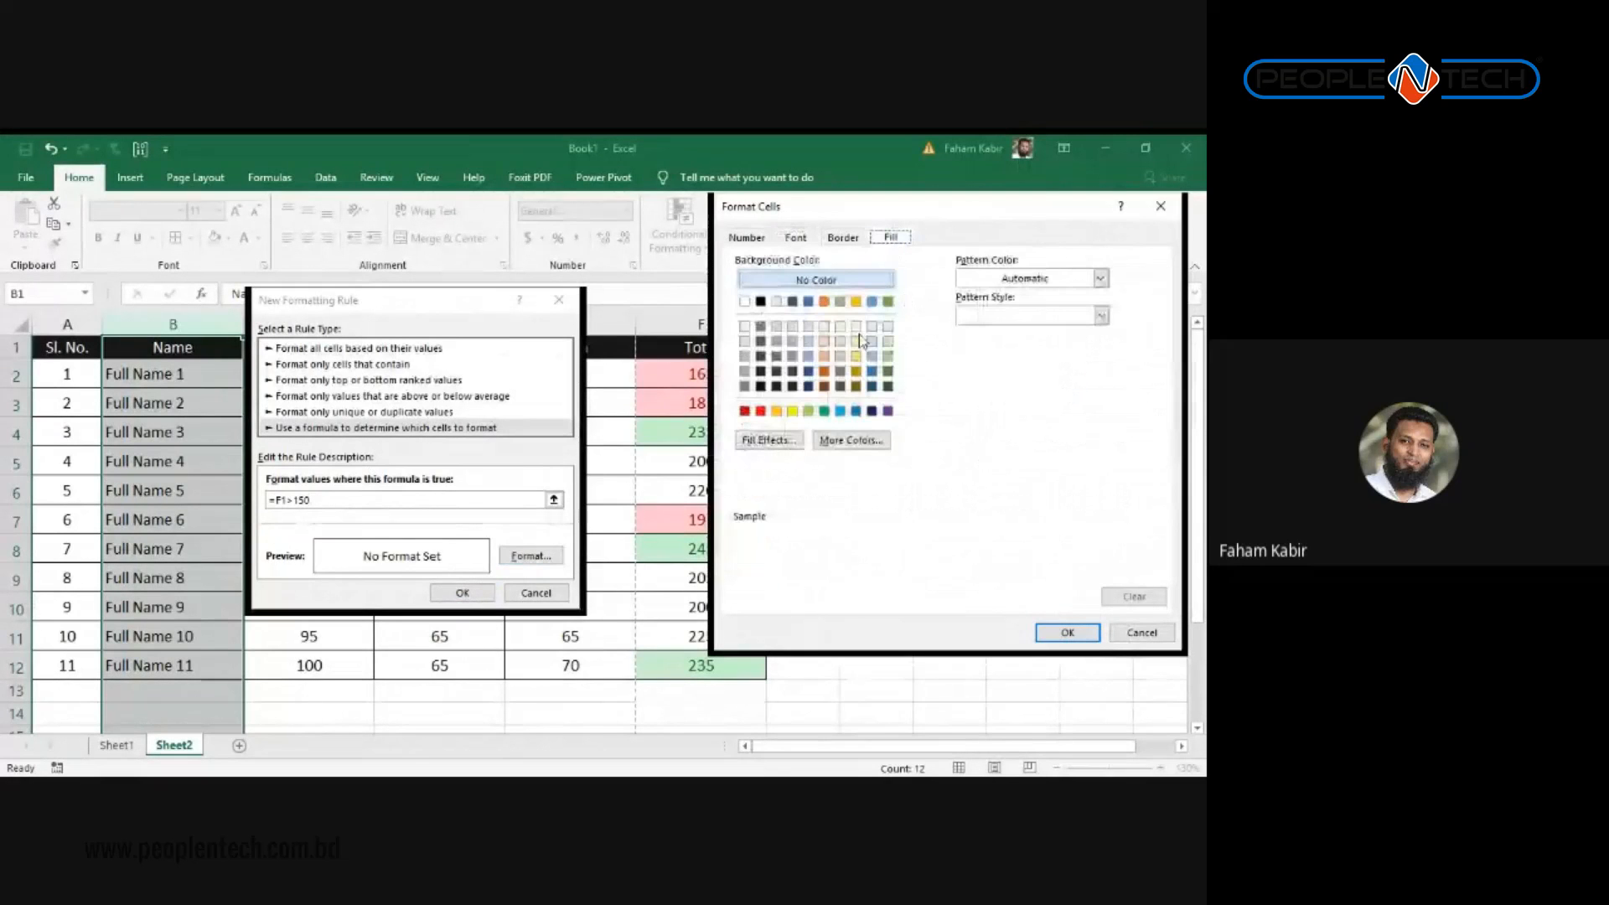
left_click(824, 411)
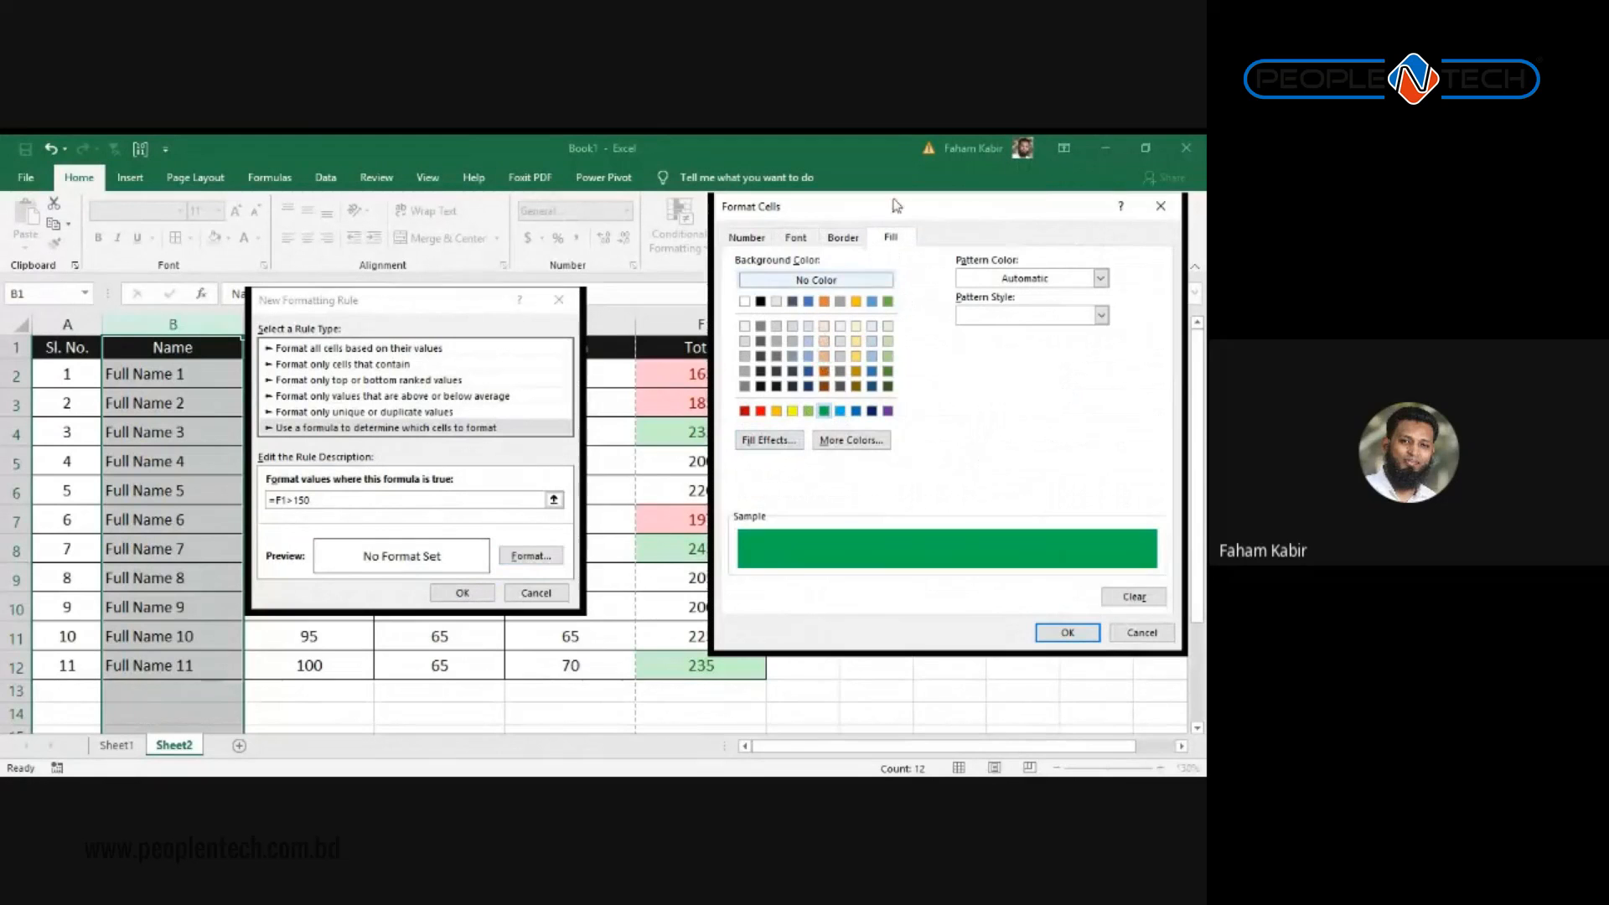
left_click_drag(887, 213, 851, 228)
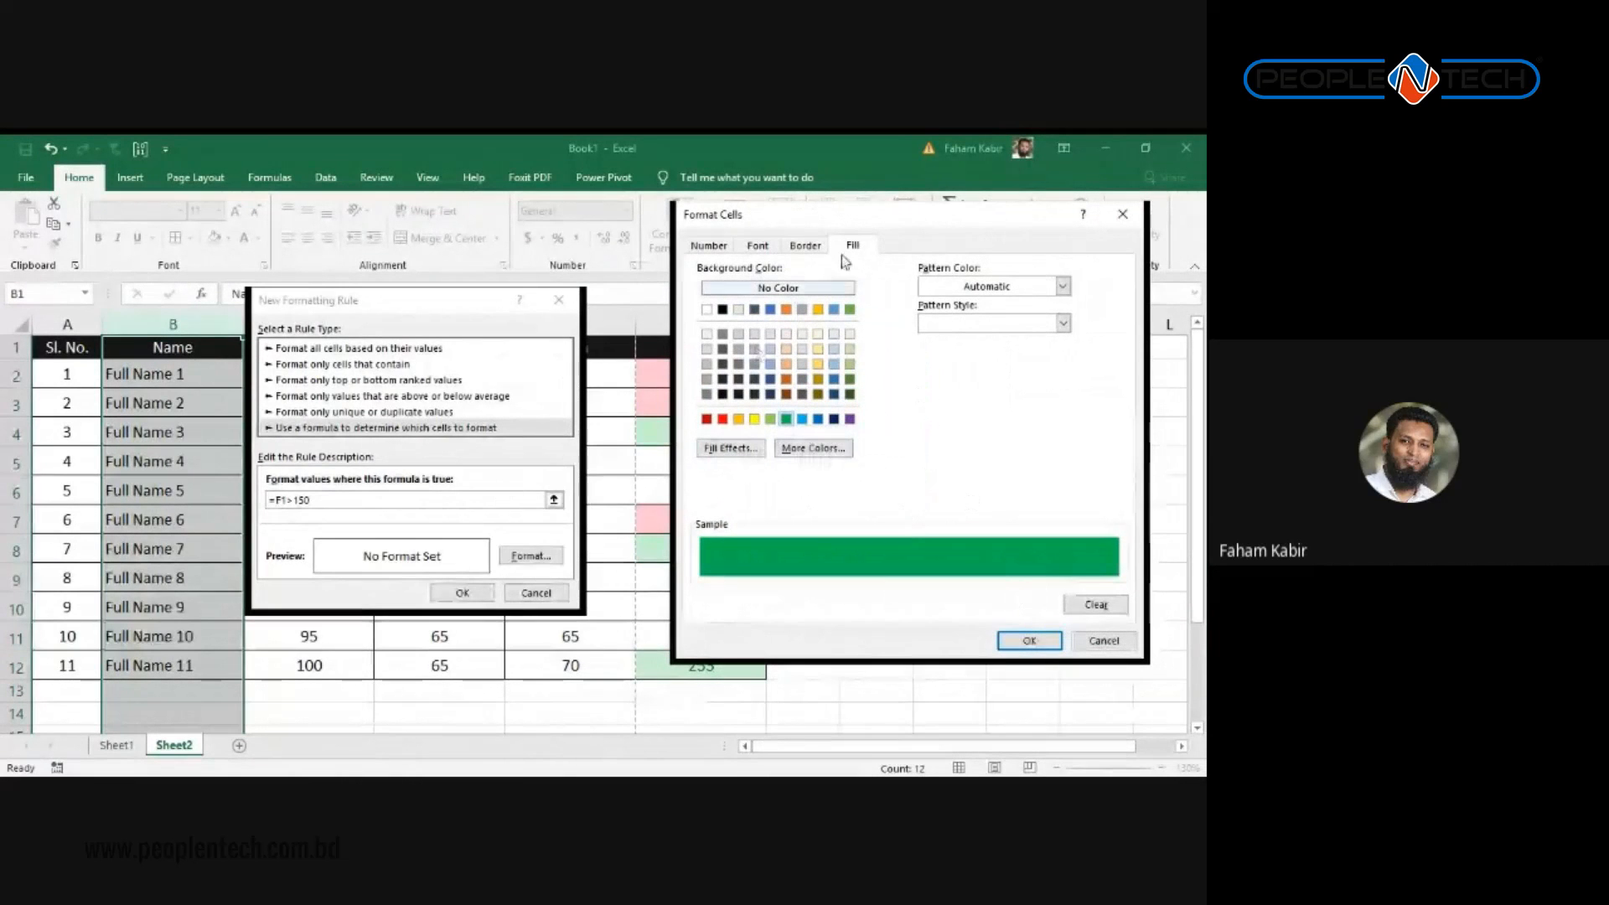
left_click(1027, 640)
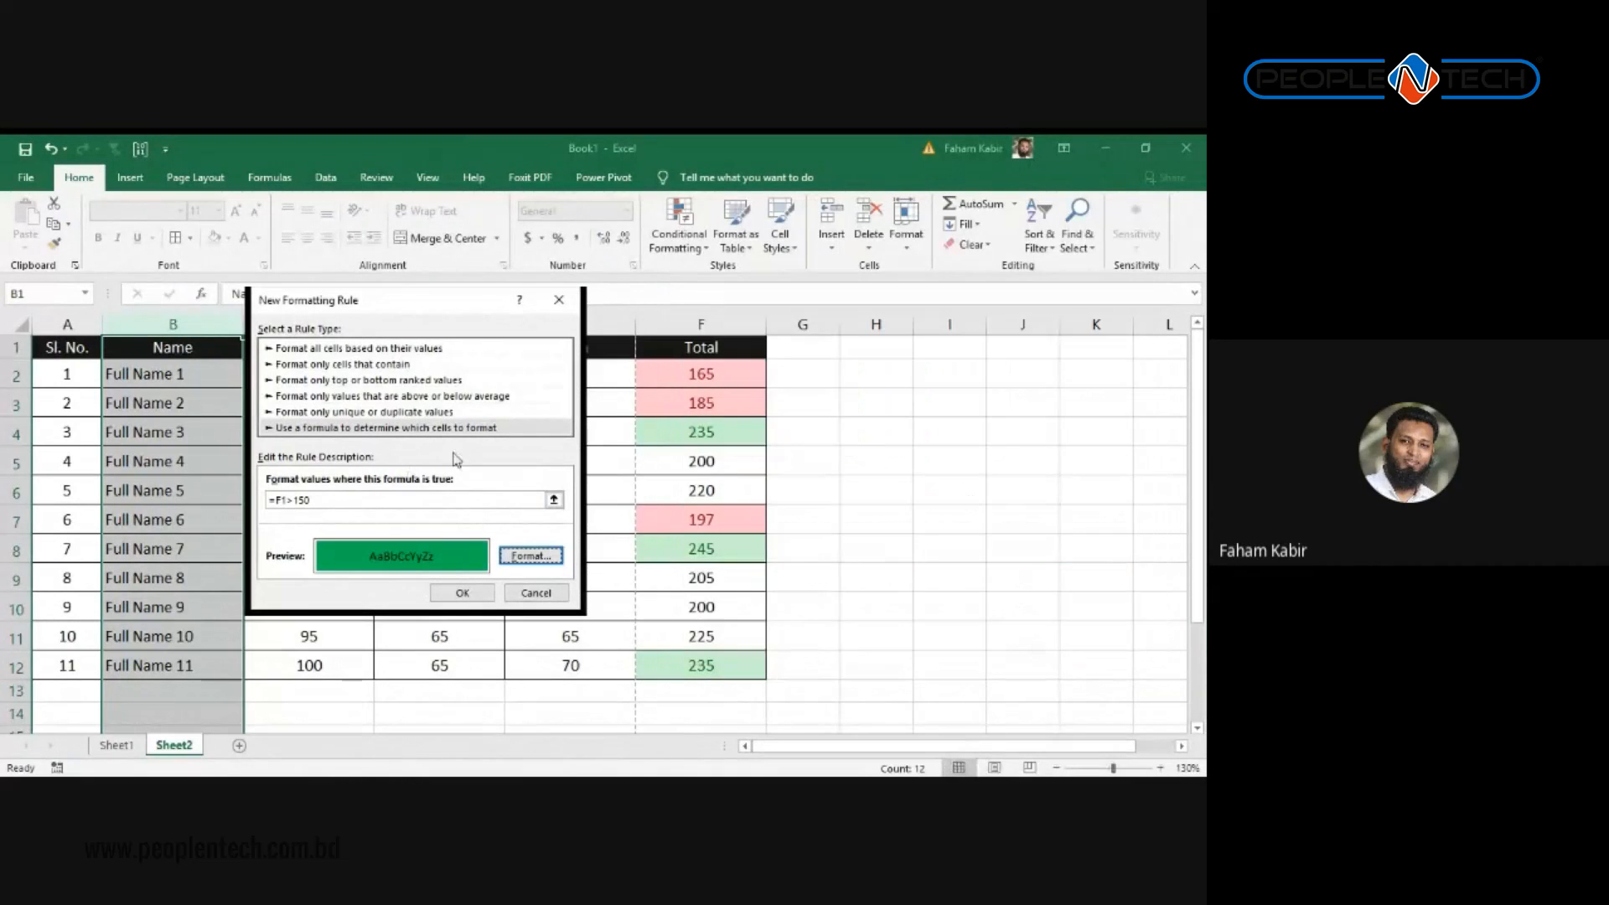
double_click(302, 500)
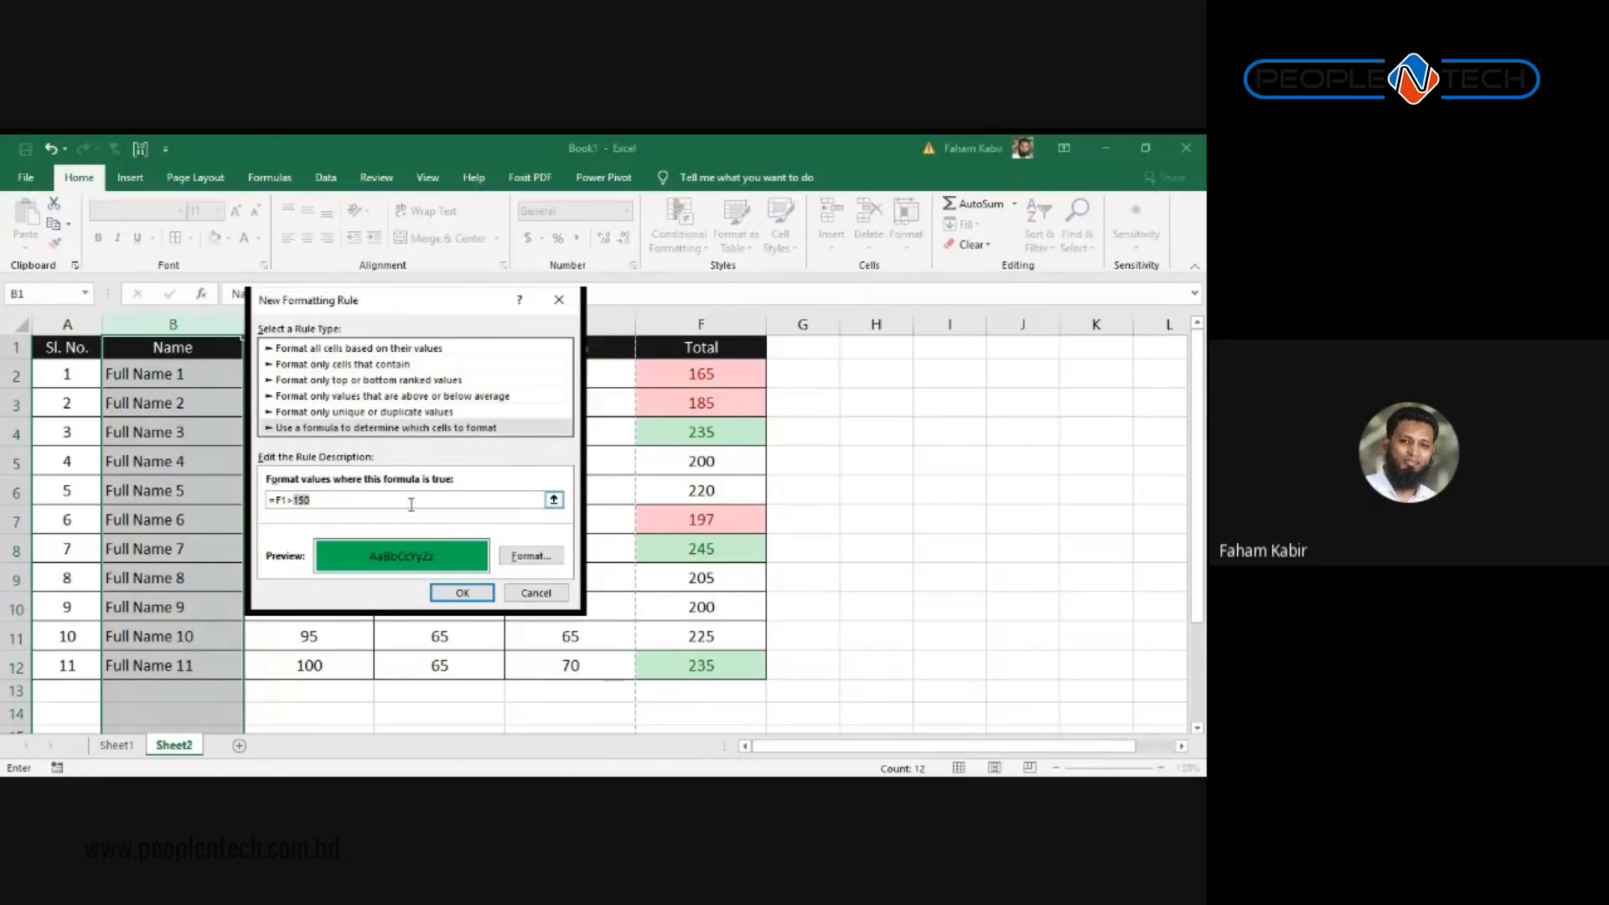
left_click(462, 592)
left_click(644, 516)
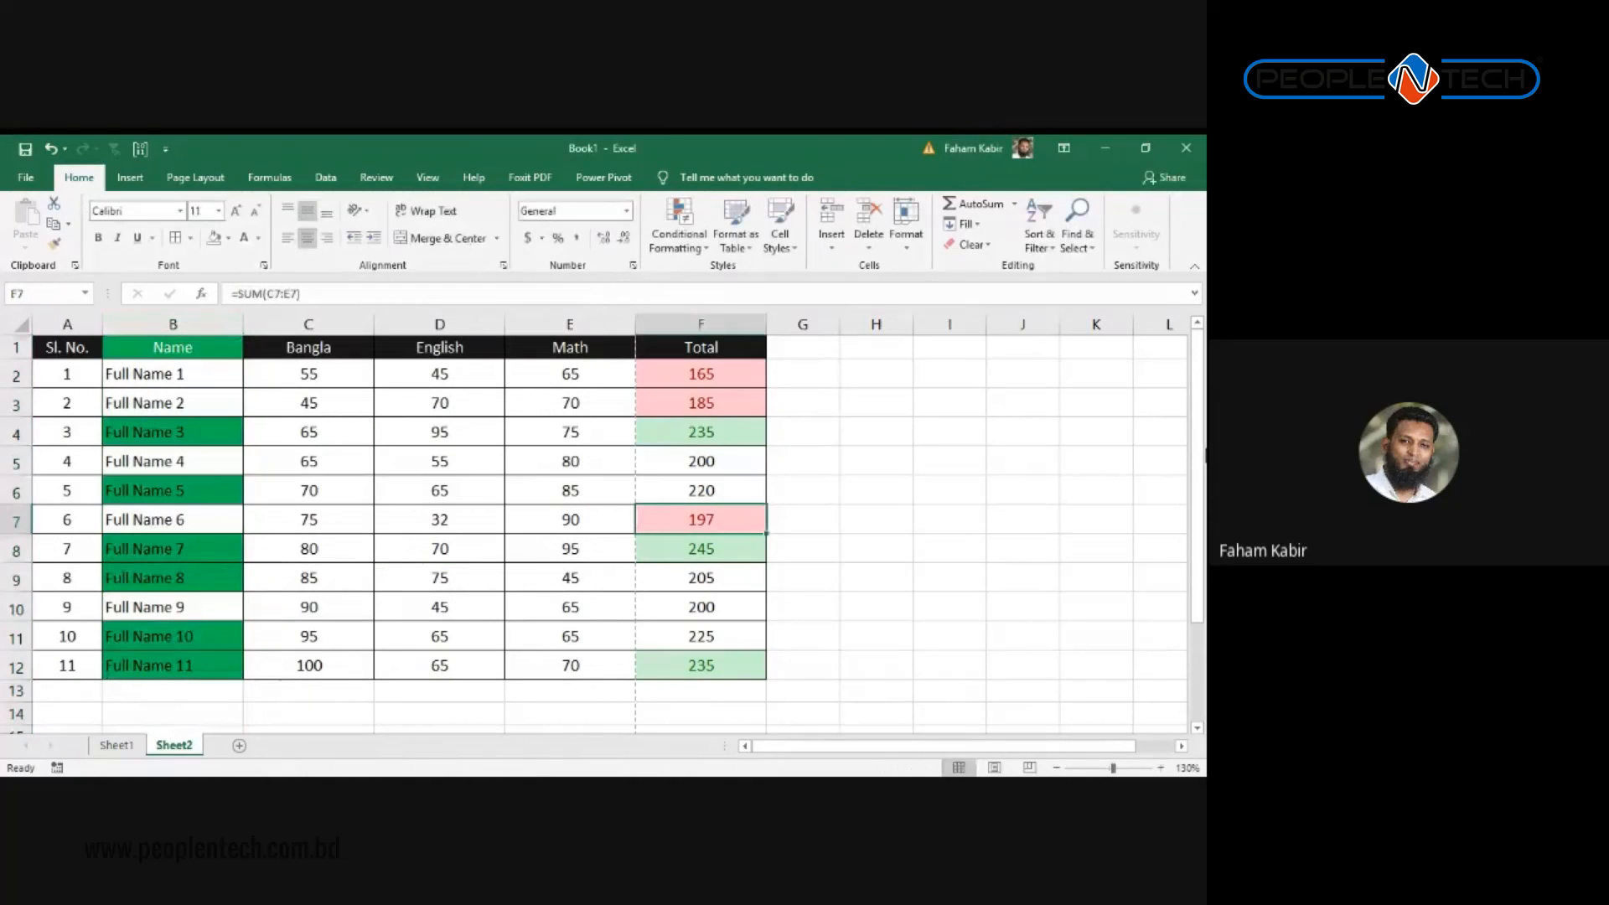
Step: Compare the totals and marks against the green-filled names to see which exceed 200
left_click(460, 542)
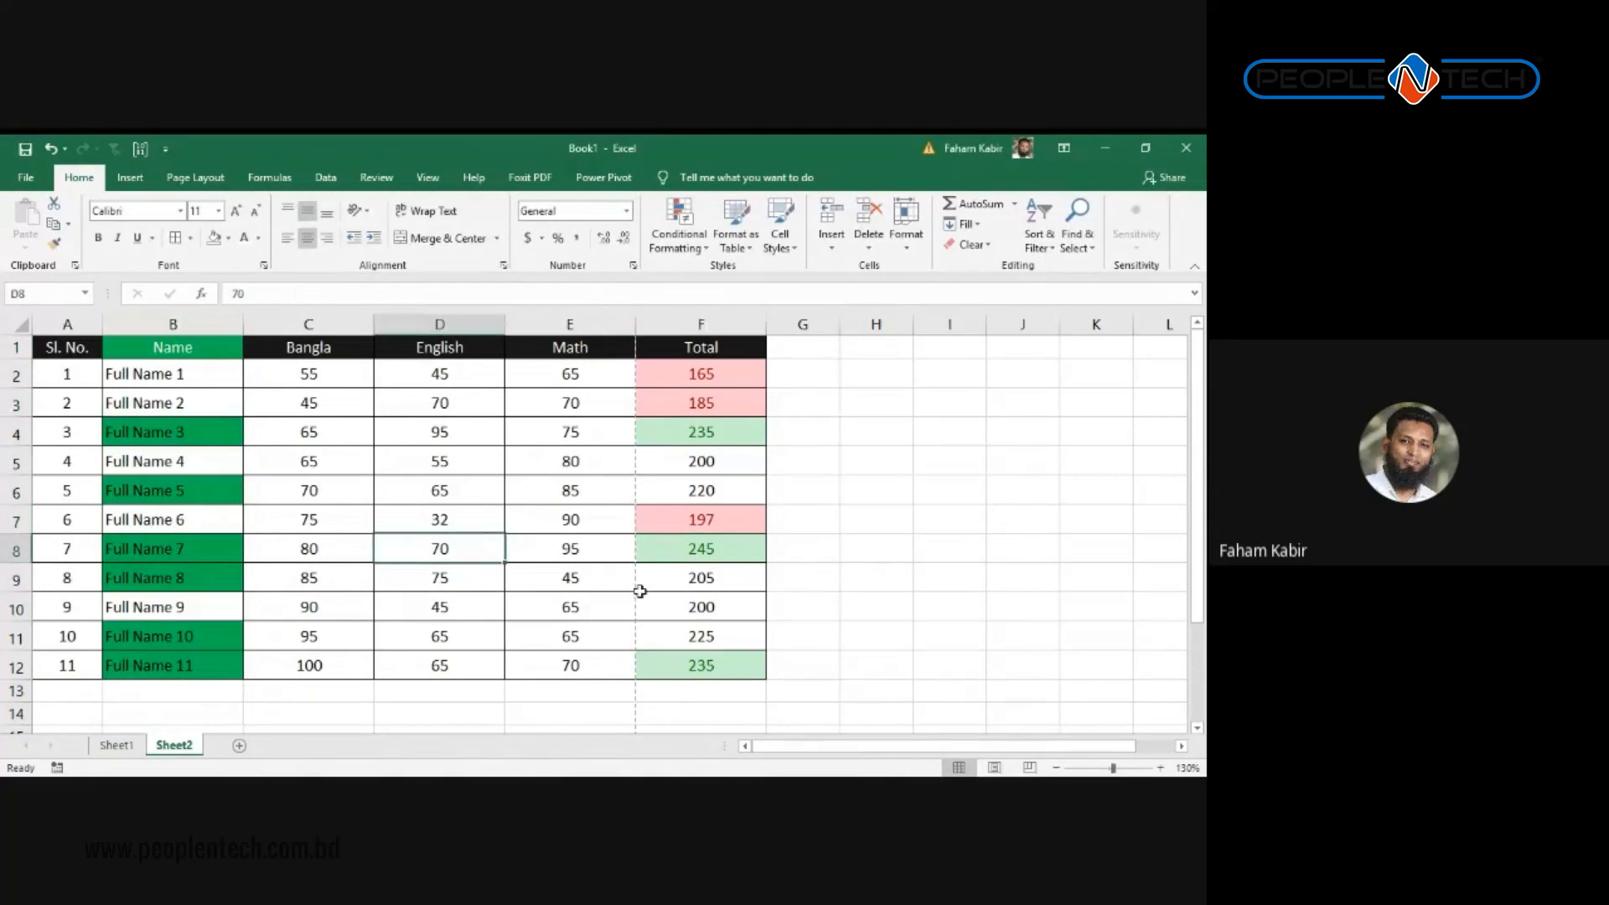
left_click_drag(702, 430, 725, 504)
left_click(707, 437)
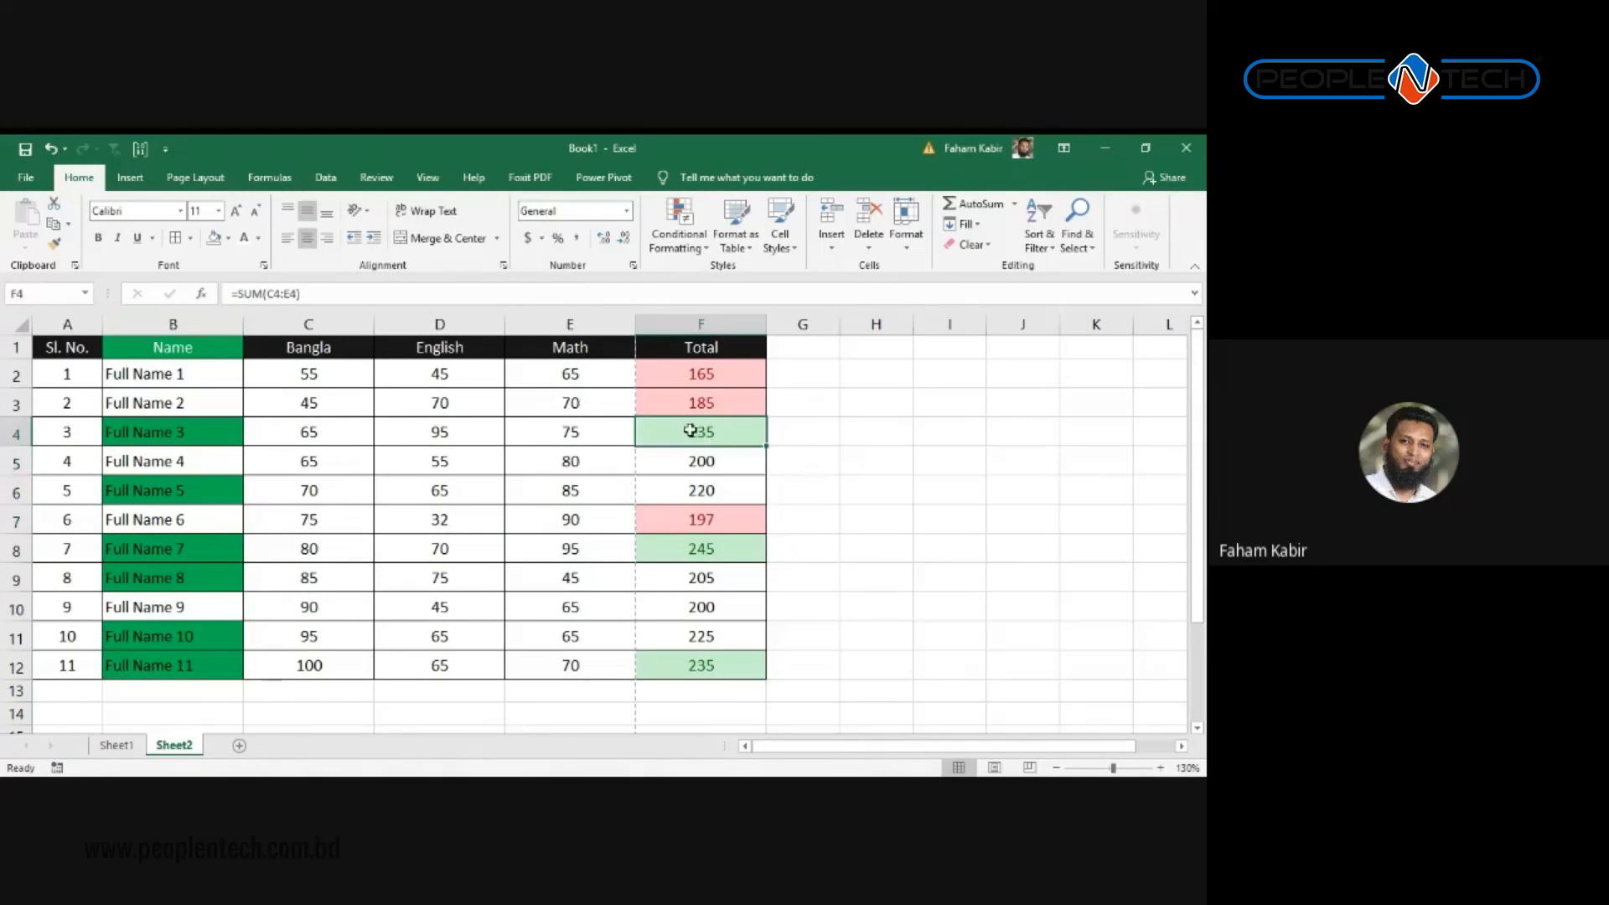
left_click(173, 438)
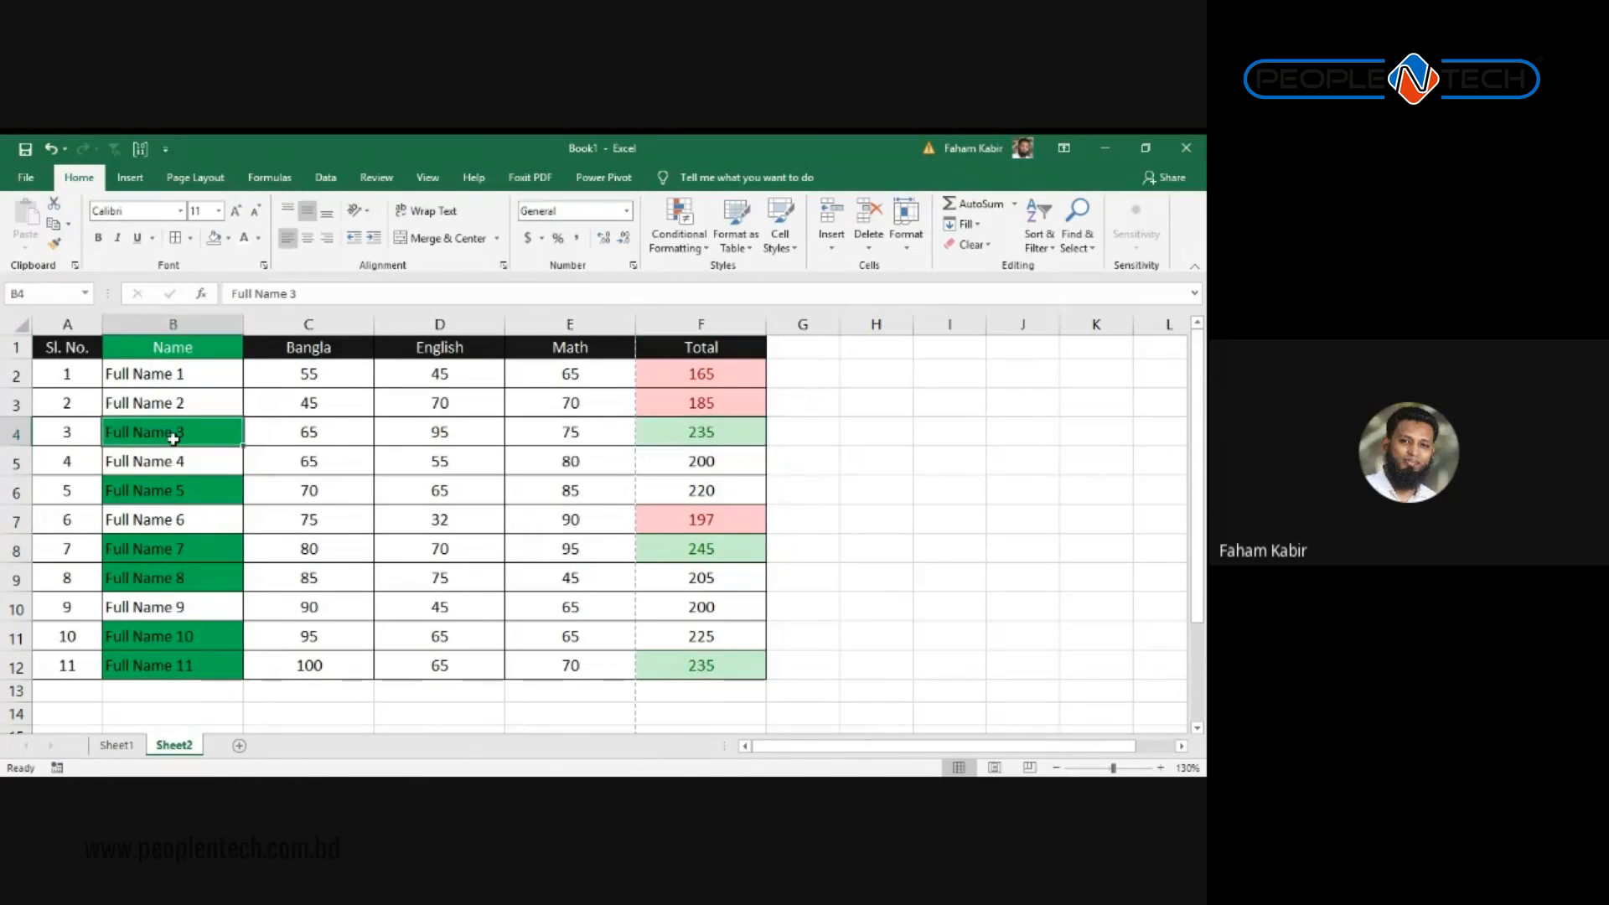
left_click(172, 489)
left_click(723, 489)
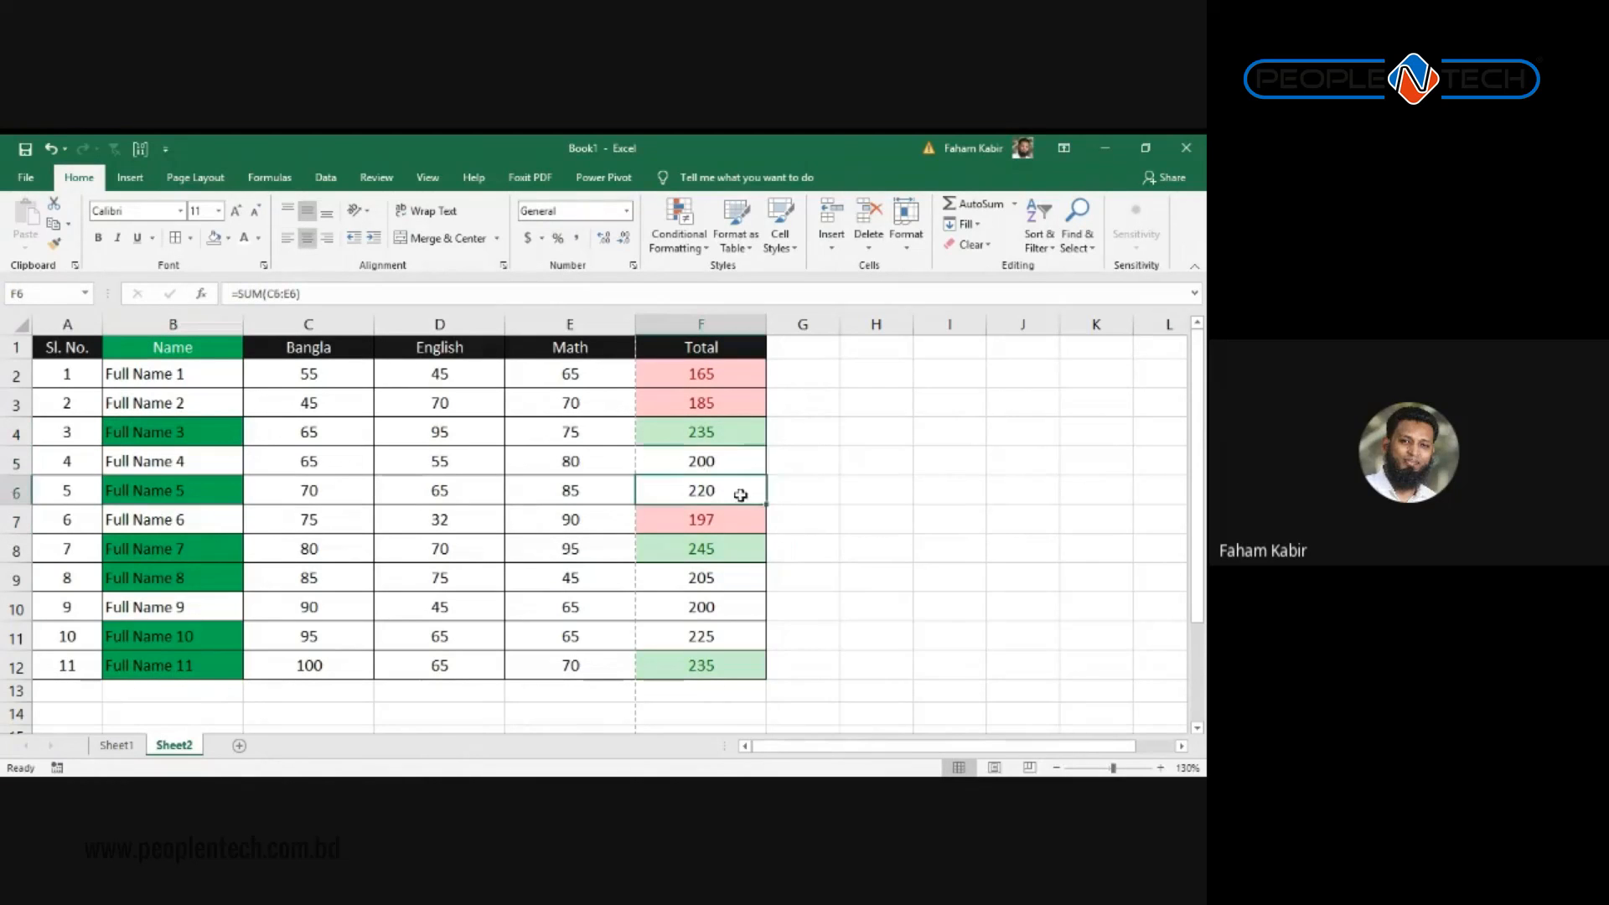
left_click(754, 528)
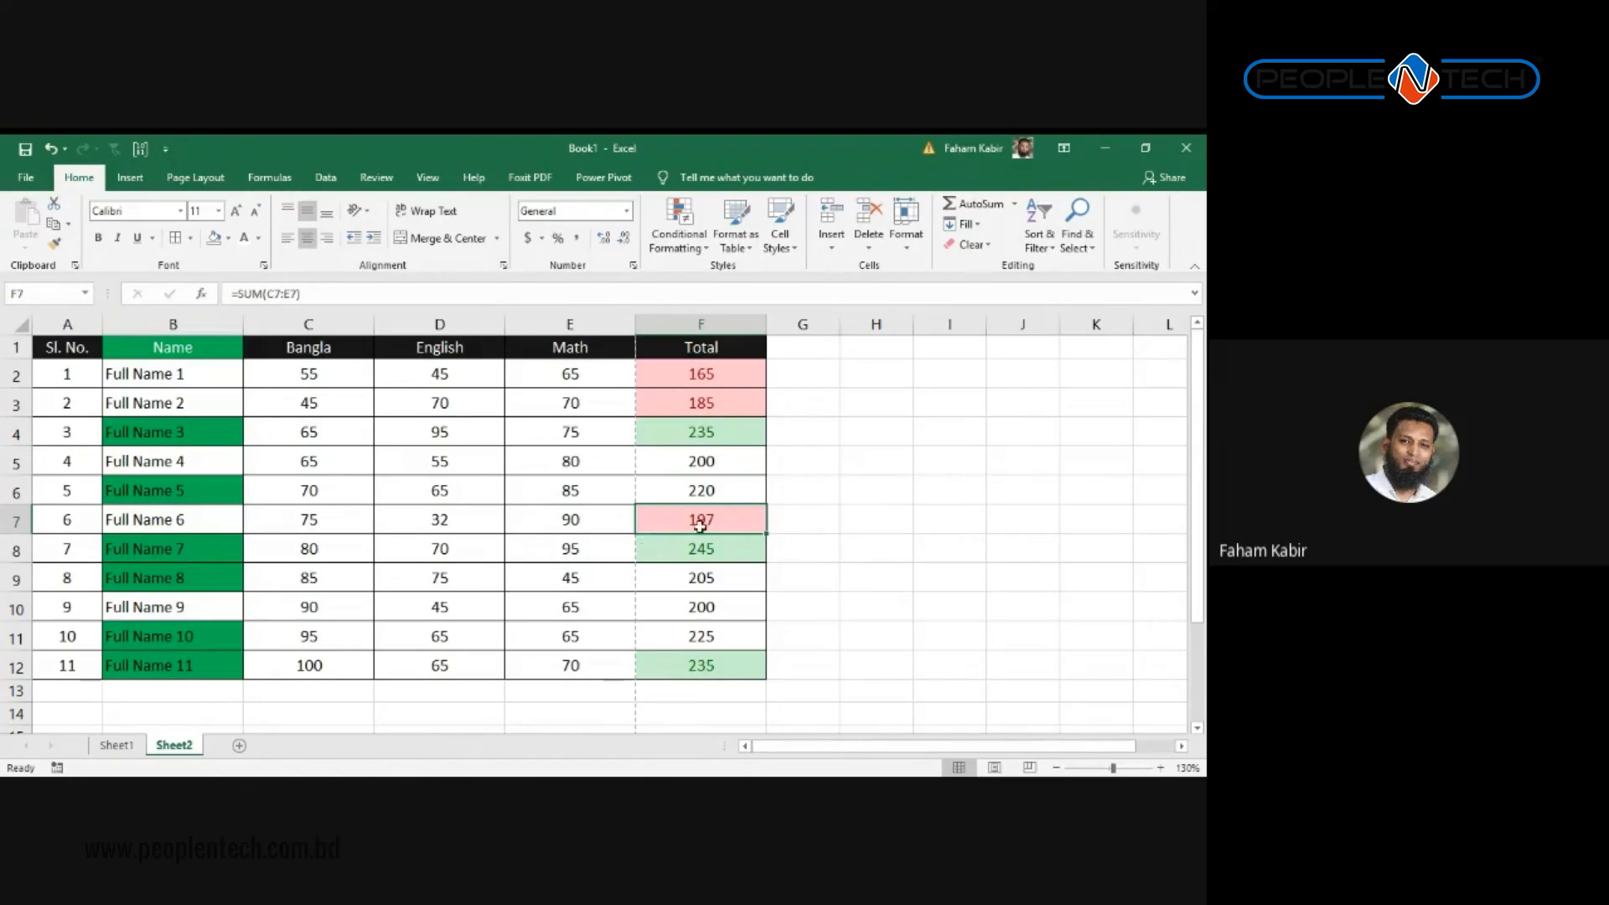
left_click(705, 599)
left_click(704, 577)
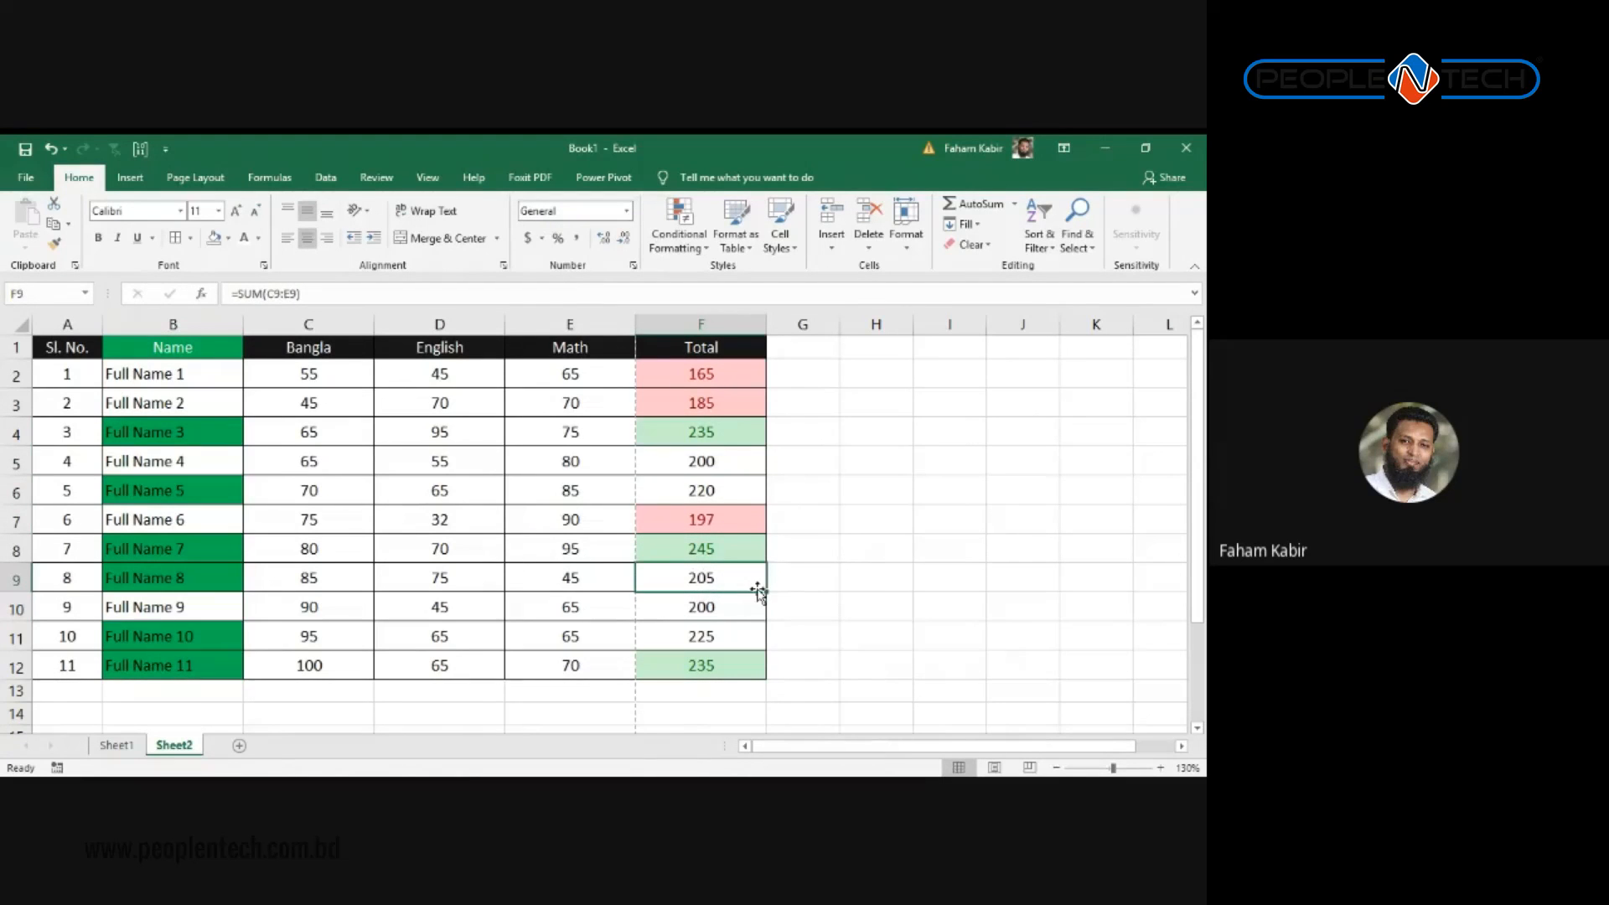
left_click(628, 596)
left_click(564, 578)
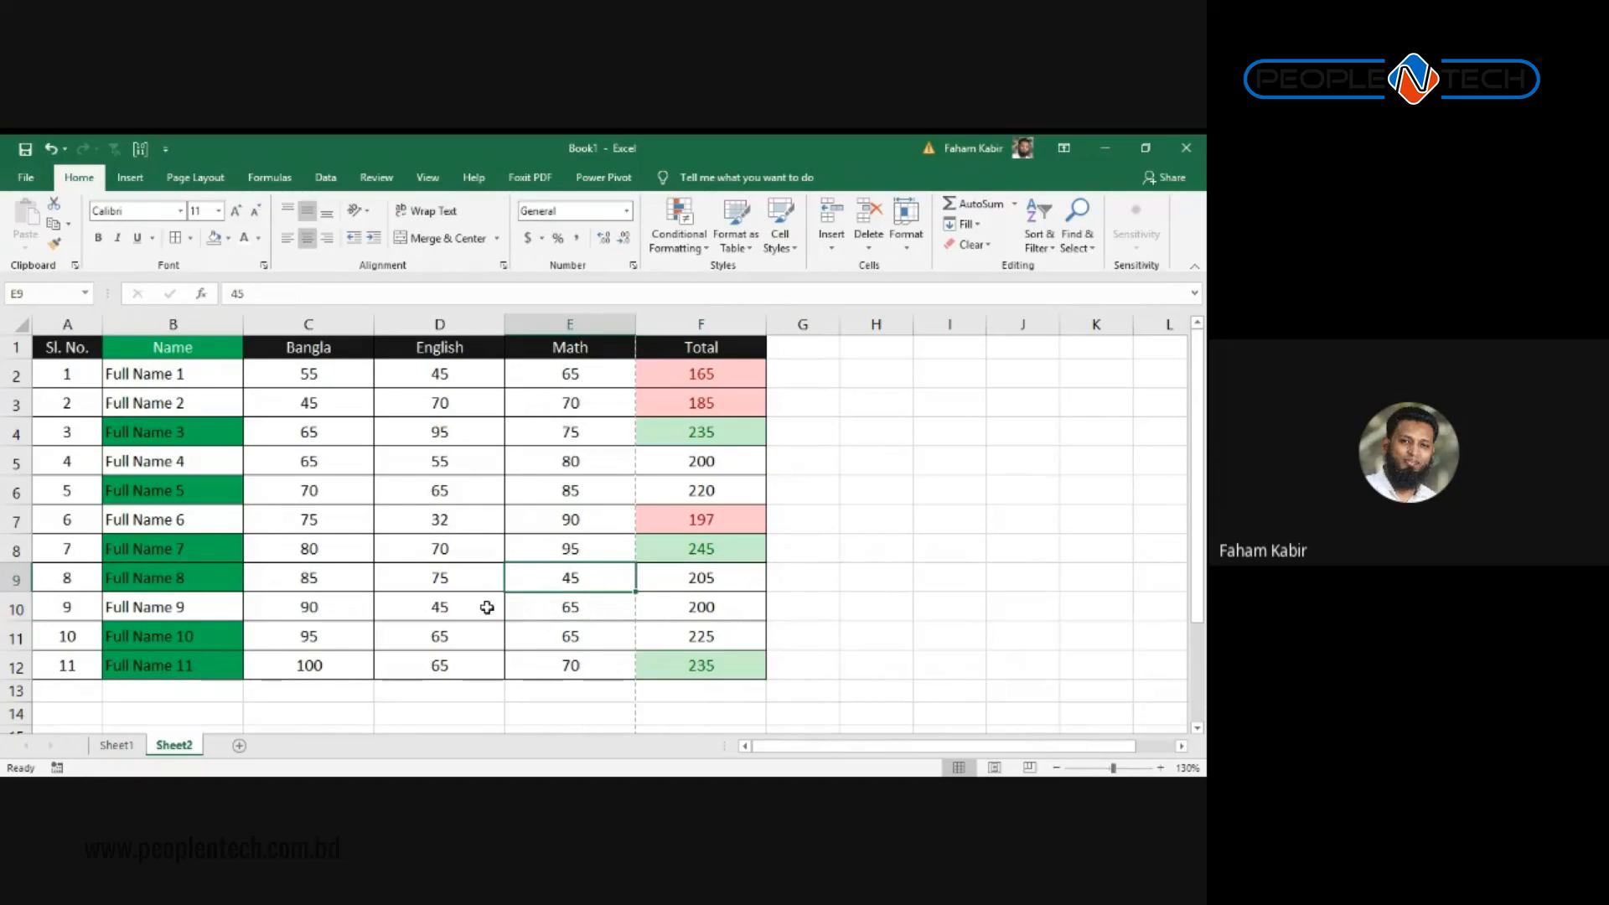
Step: Change Full Name 8's Bangla mark from 85 to 30
left_click(316, 578)
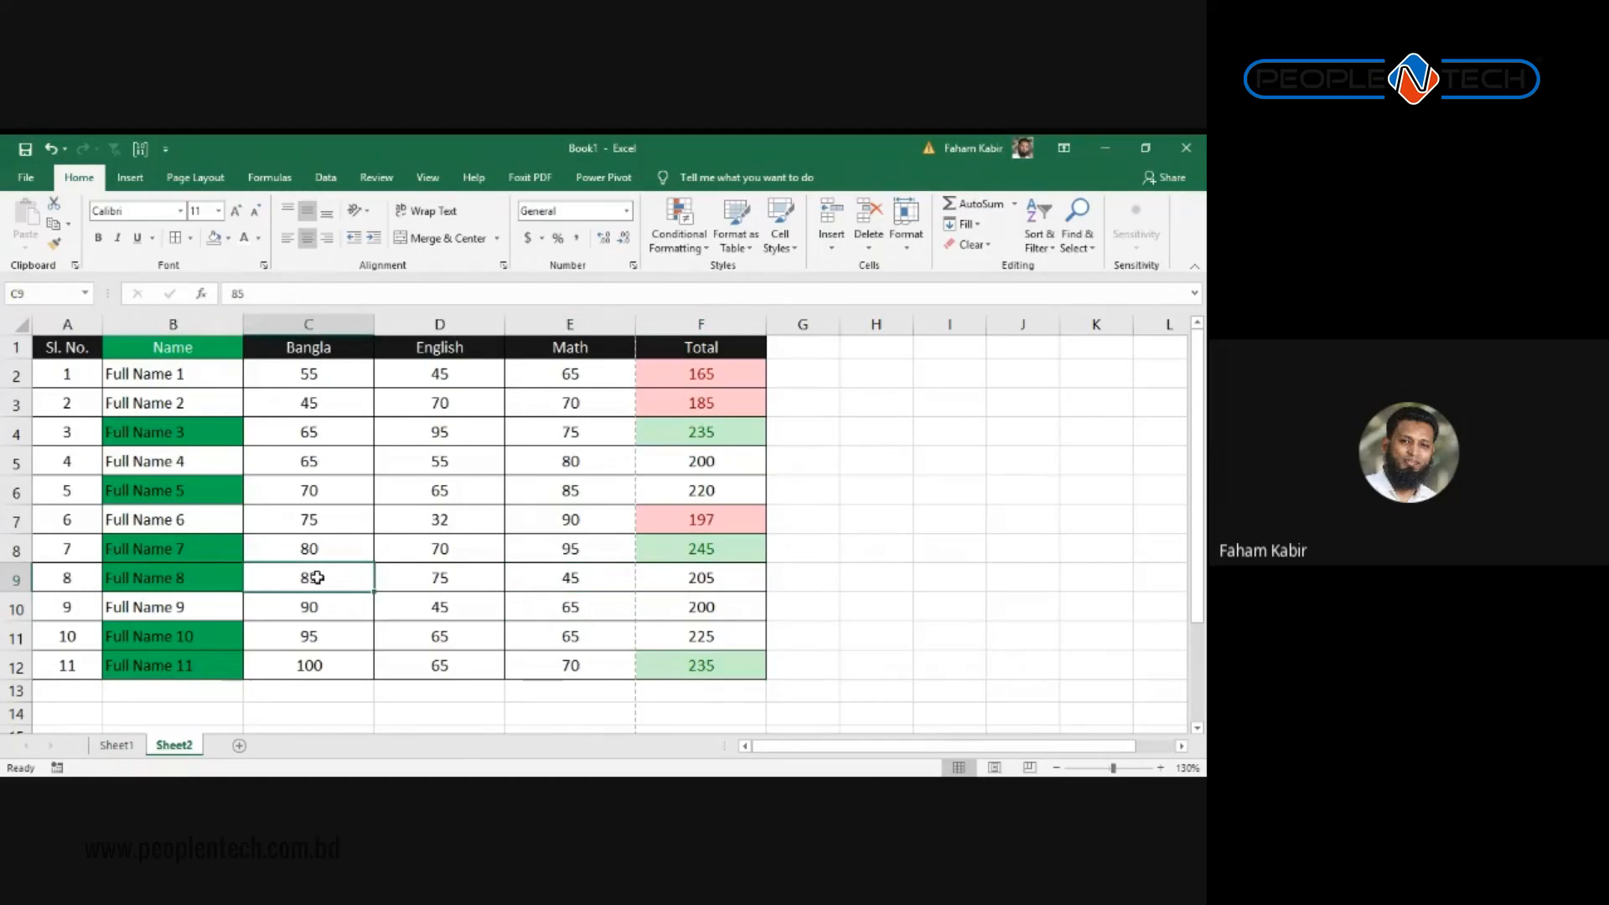
type("30")
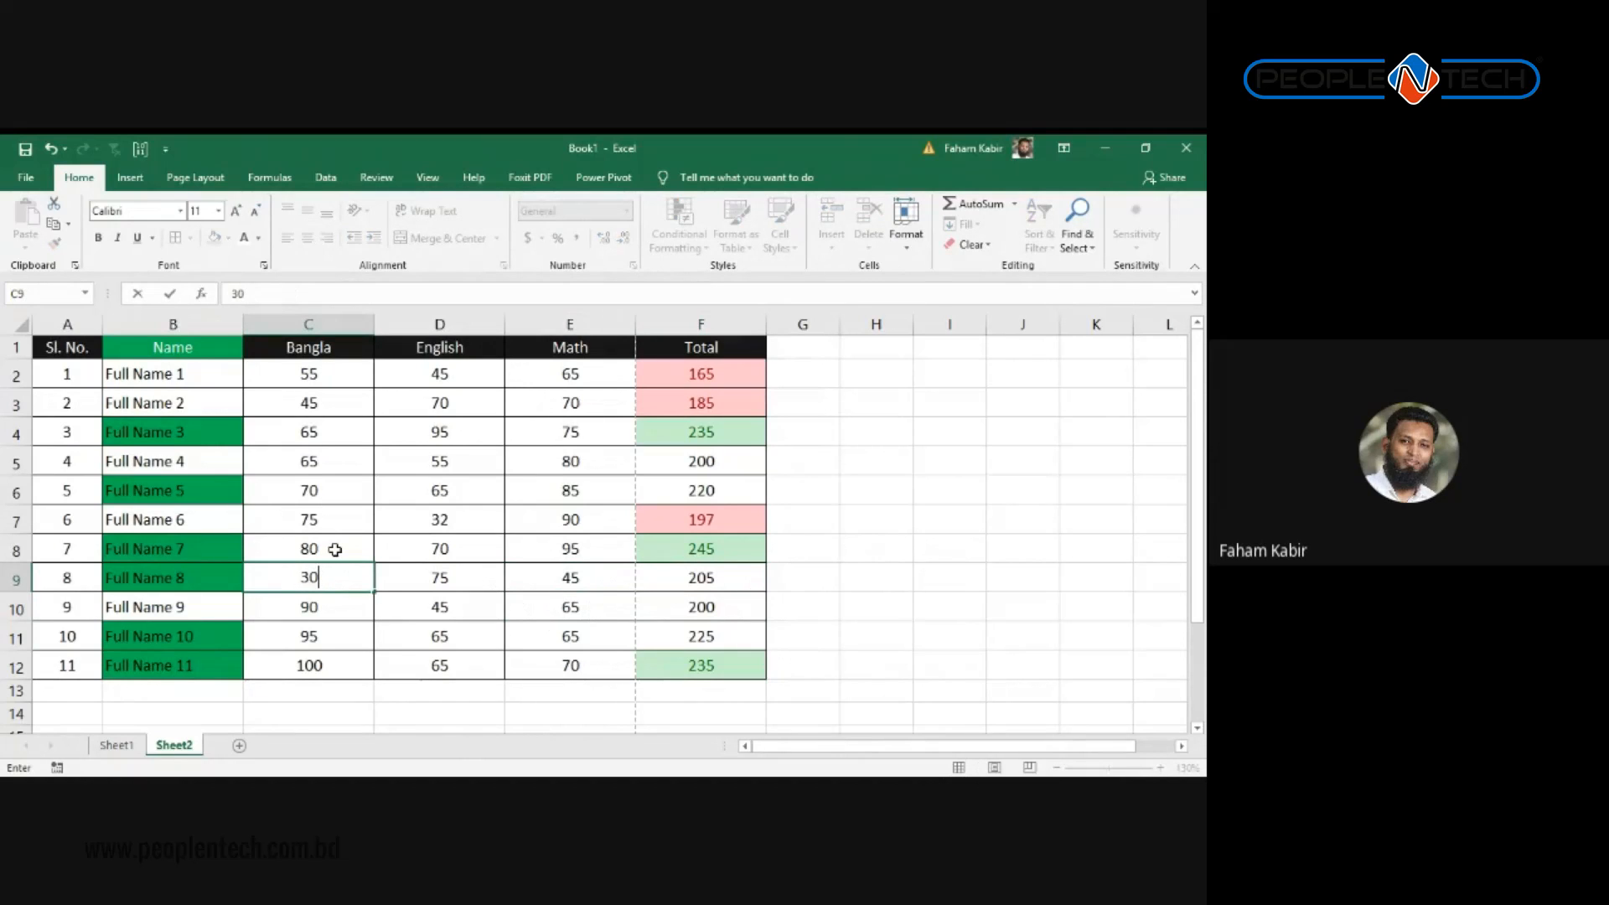
key("Return")
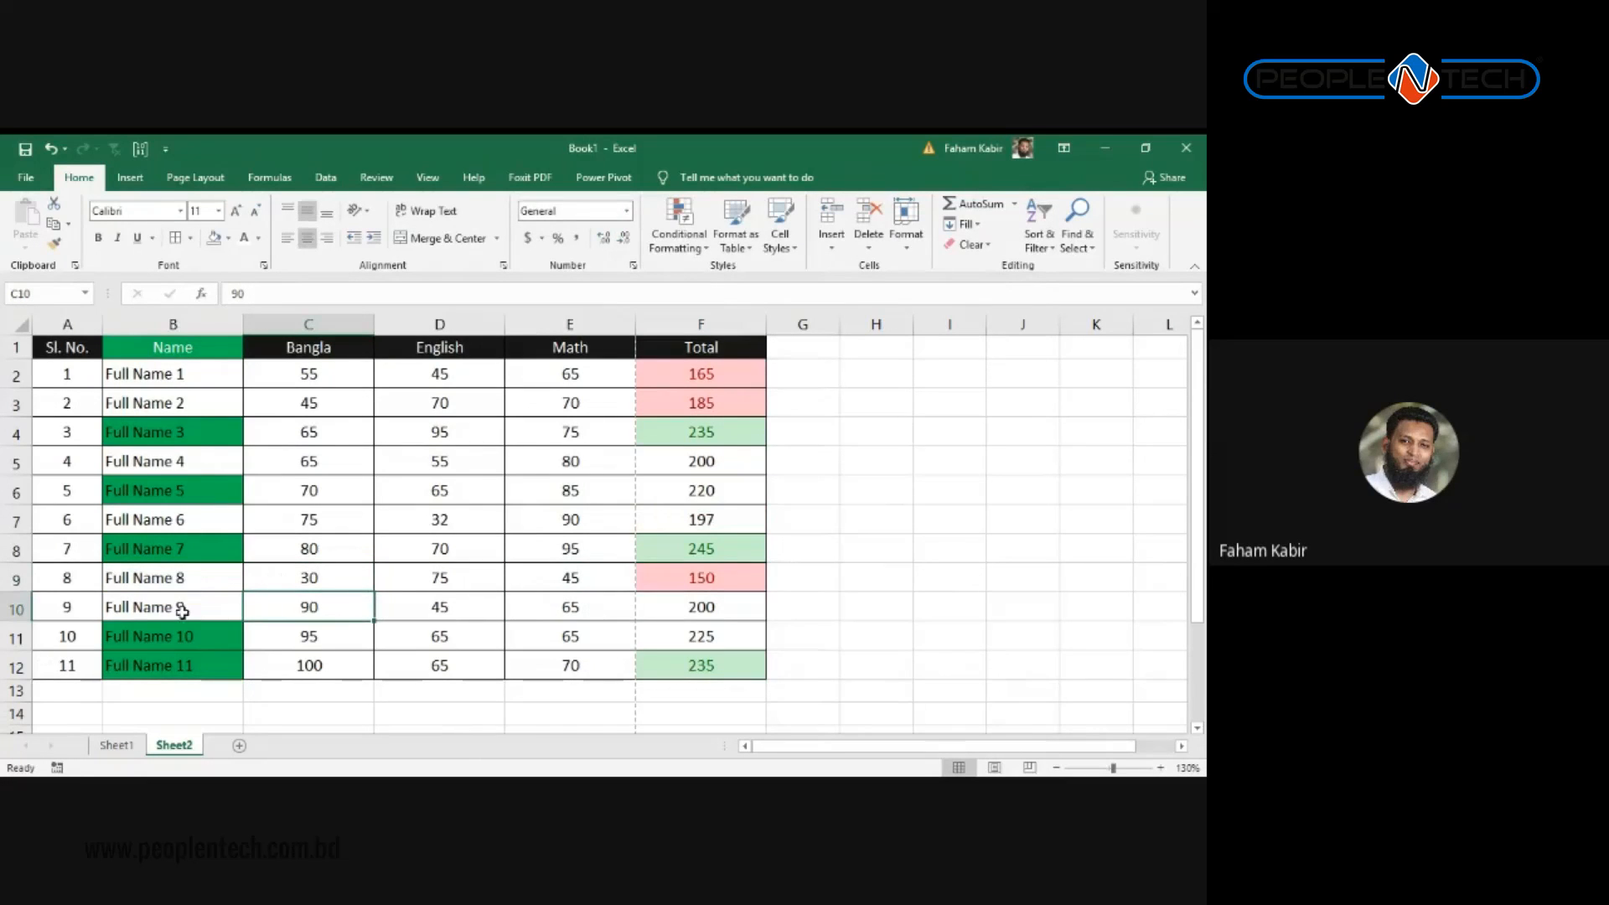
left_click(208, 550)
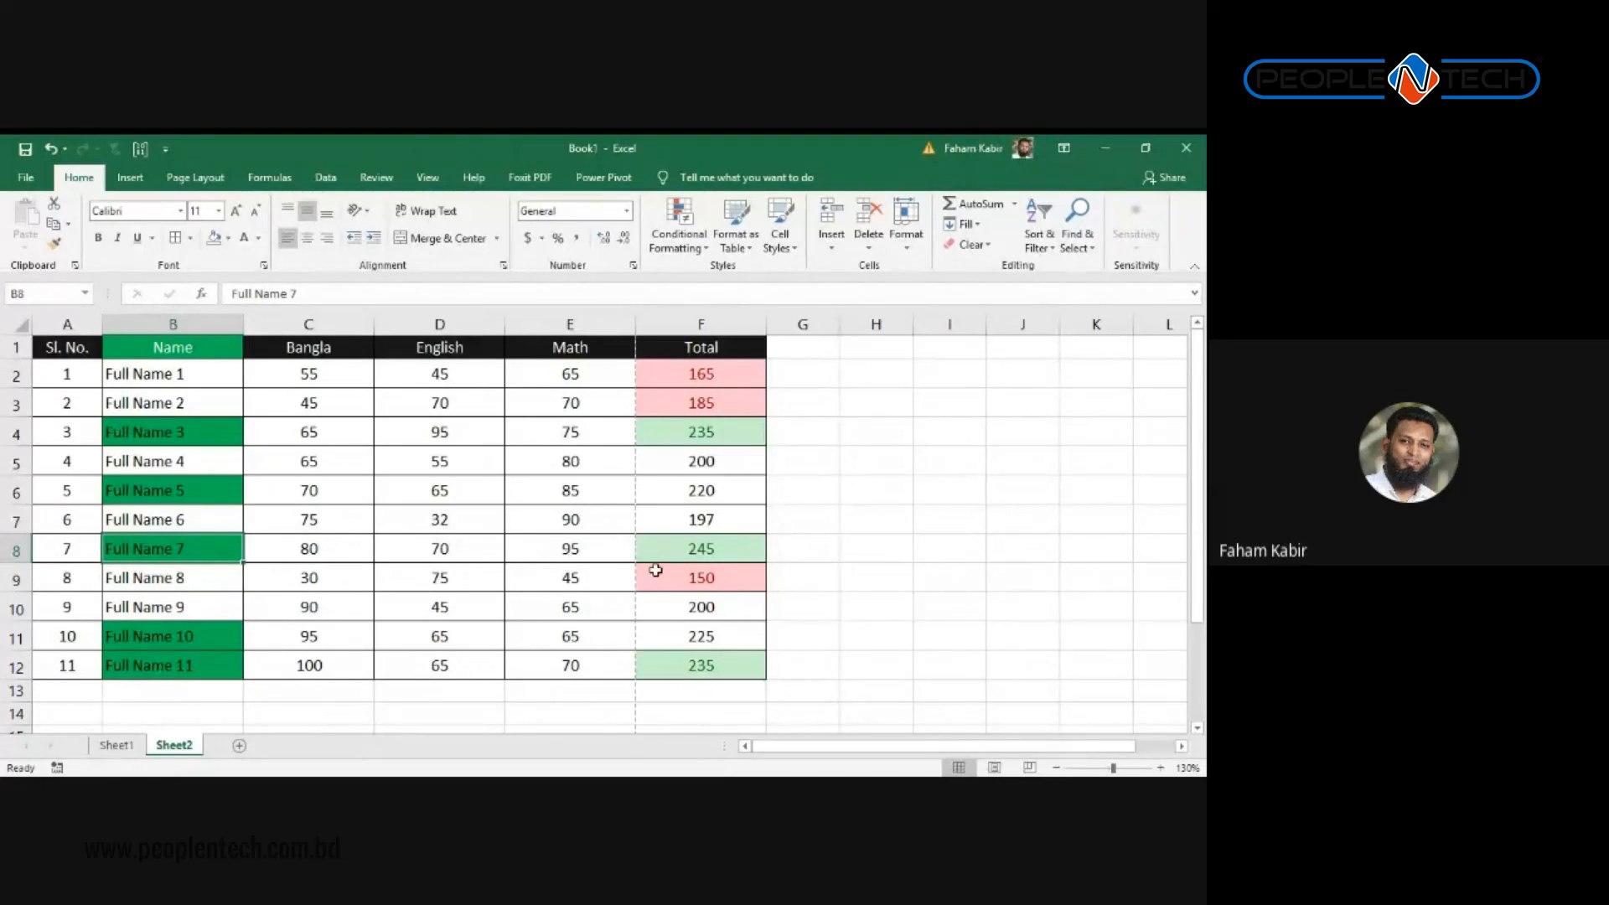
left_click(459, 512)
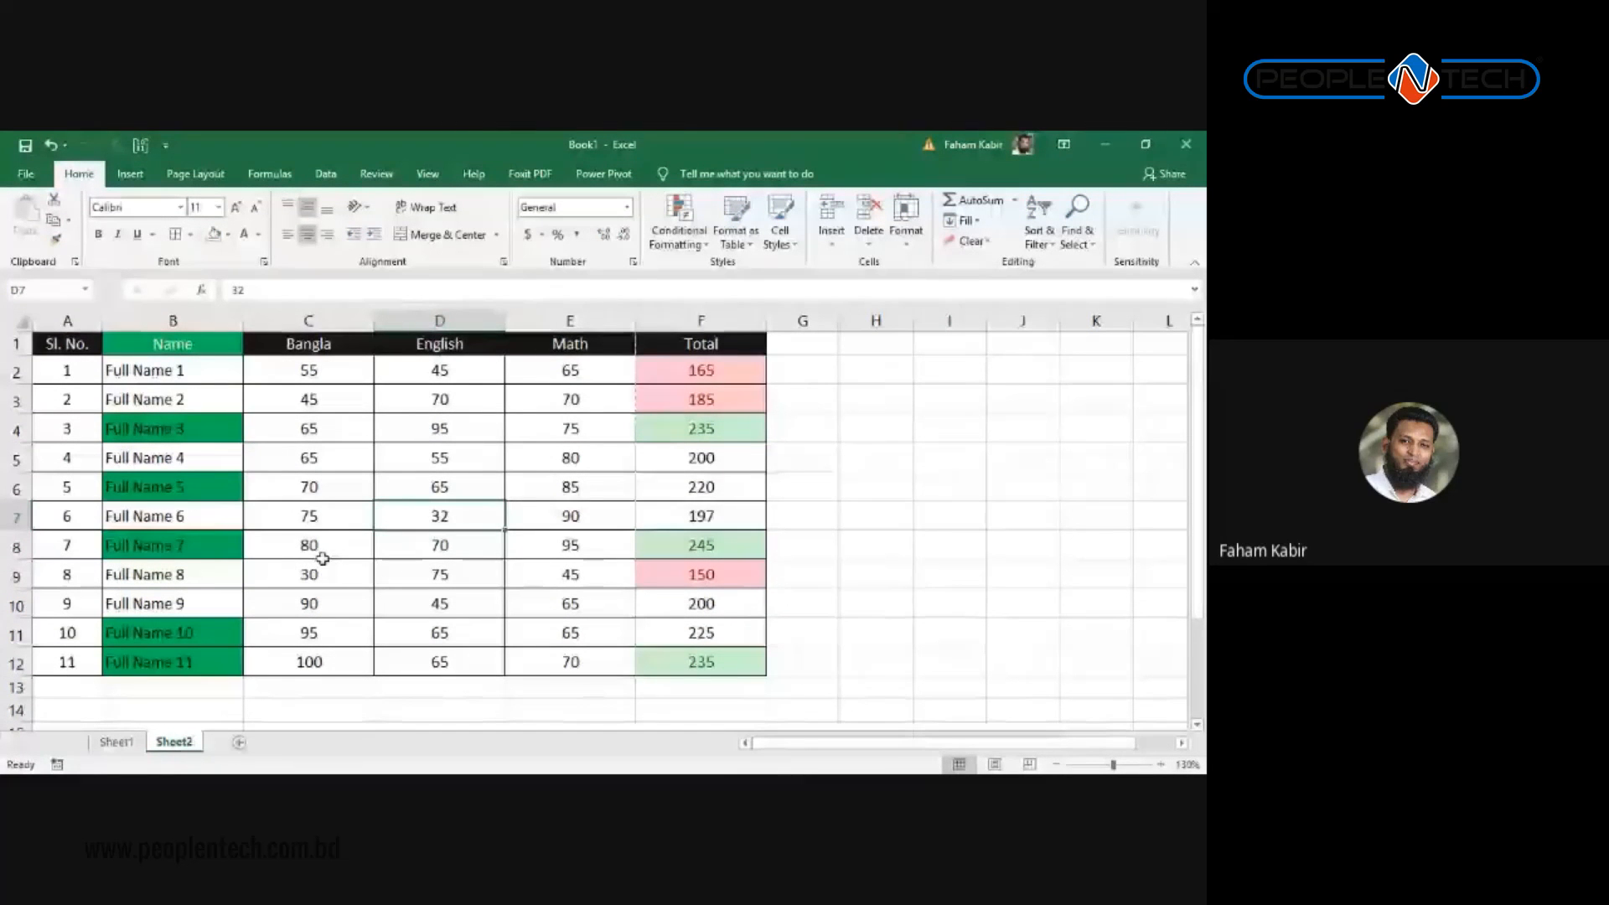
left_click_drag(701, 662, 3, 327)
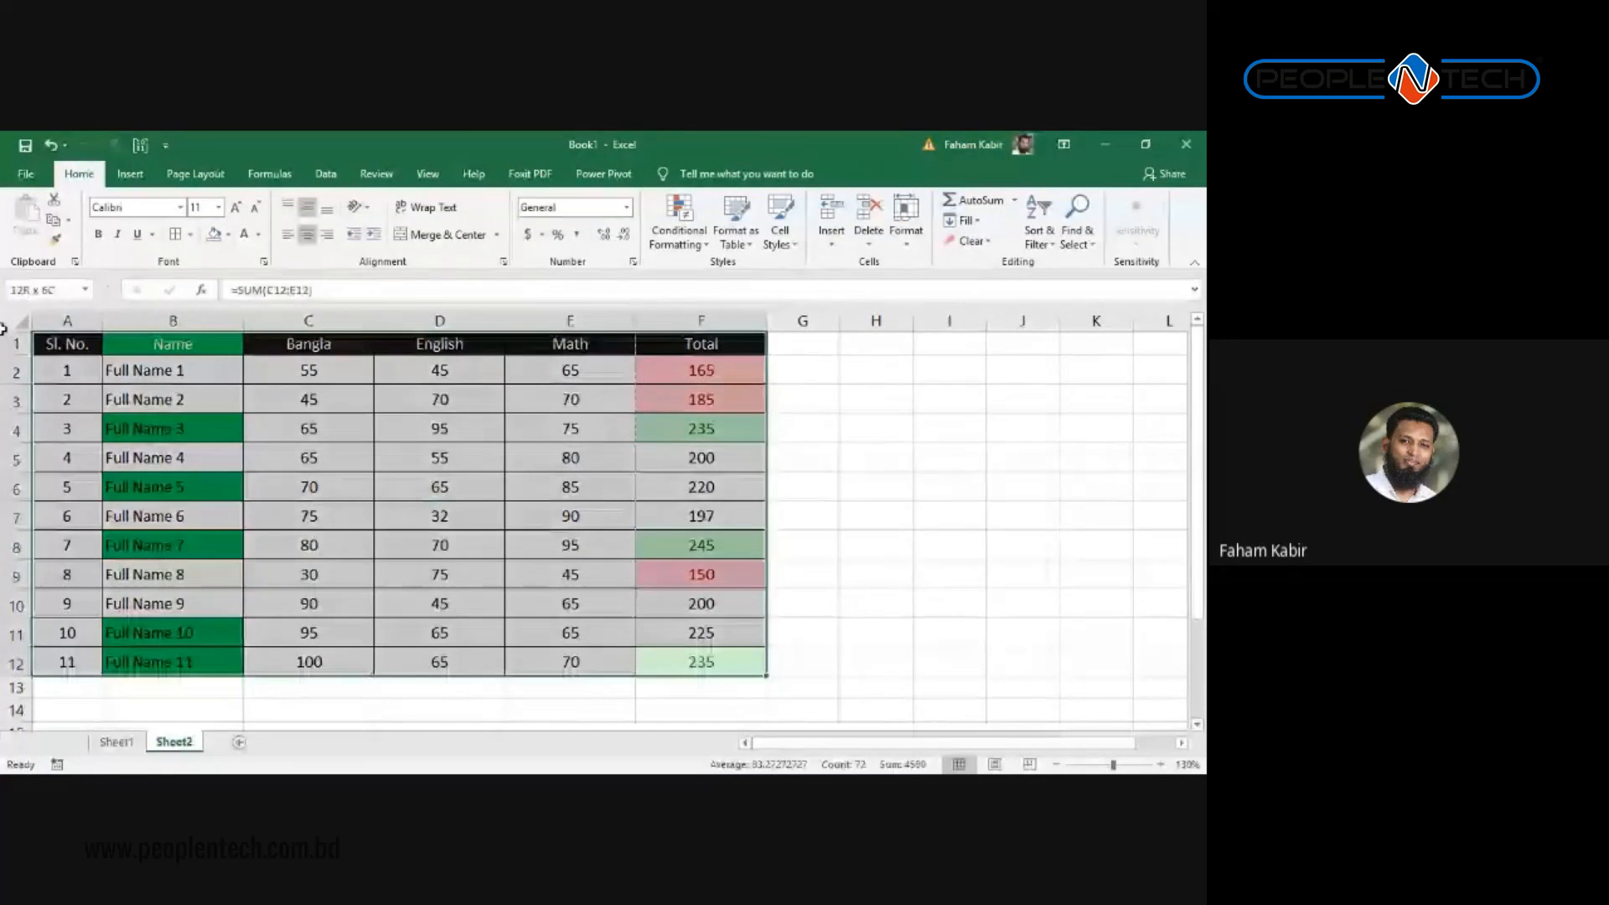
left_click(439, 344)
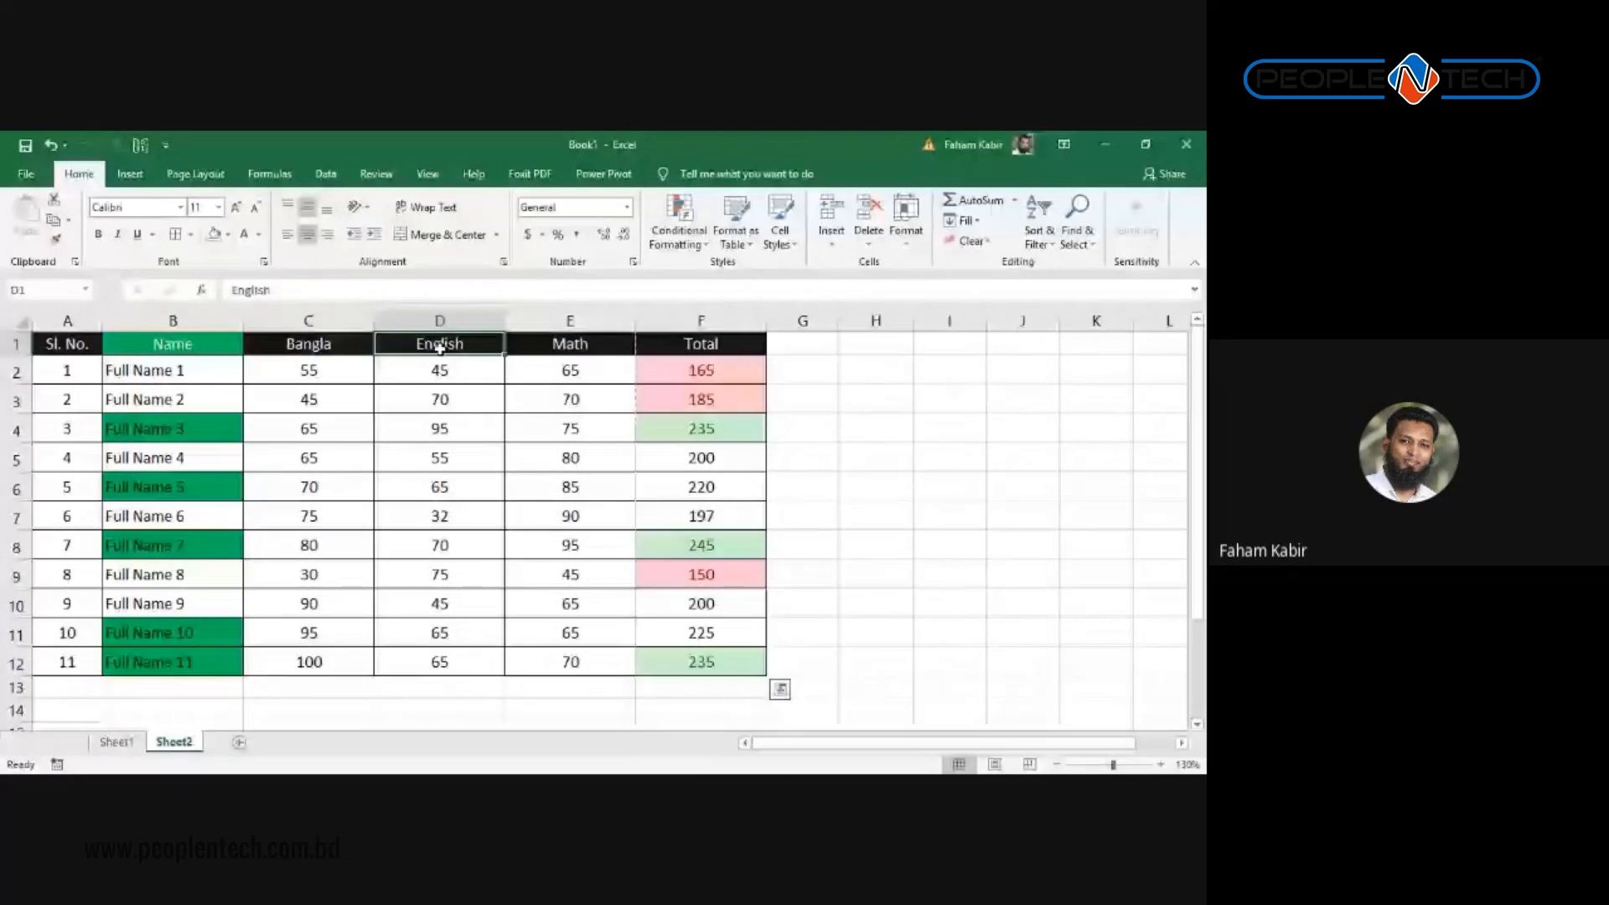
left_click(680, 349)
left_click_drag(680, 351, 67, 662)
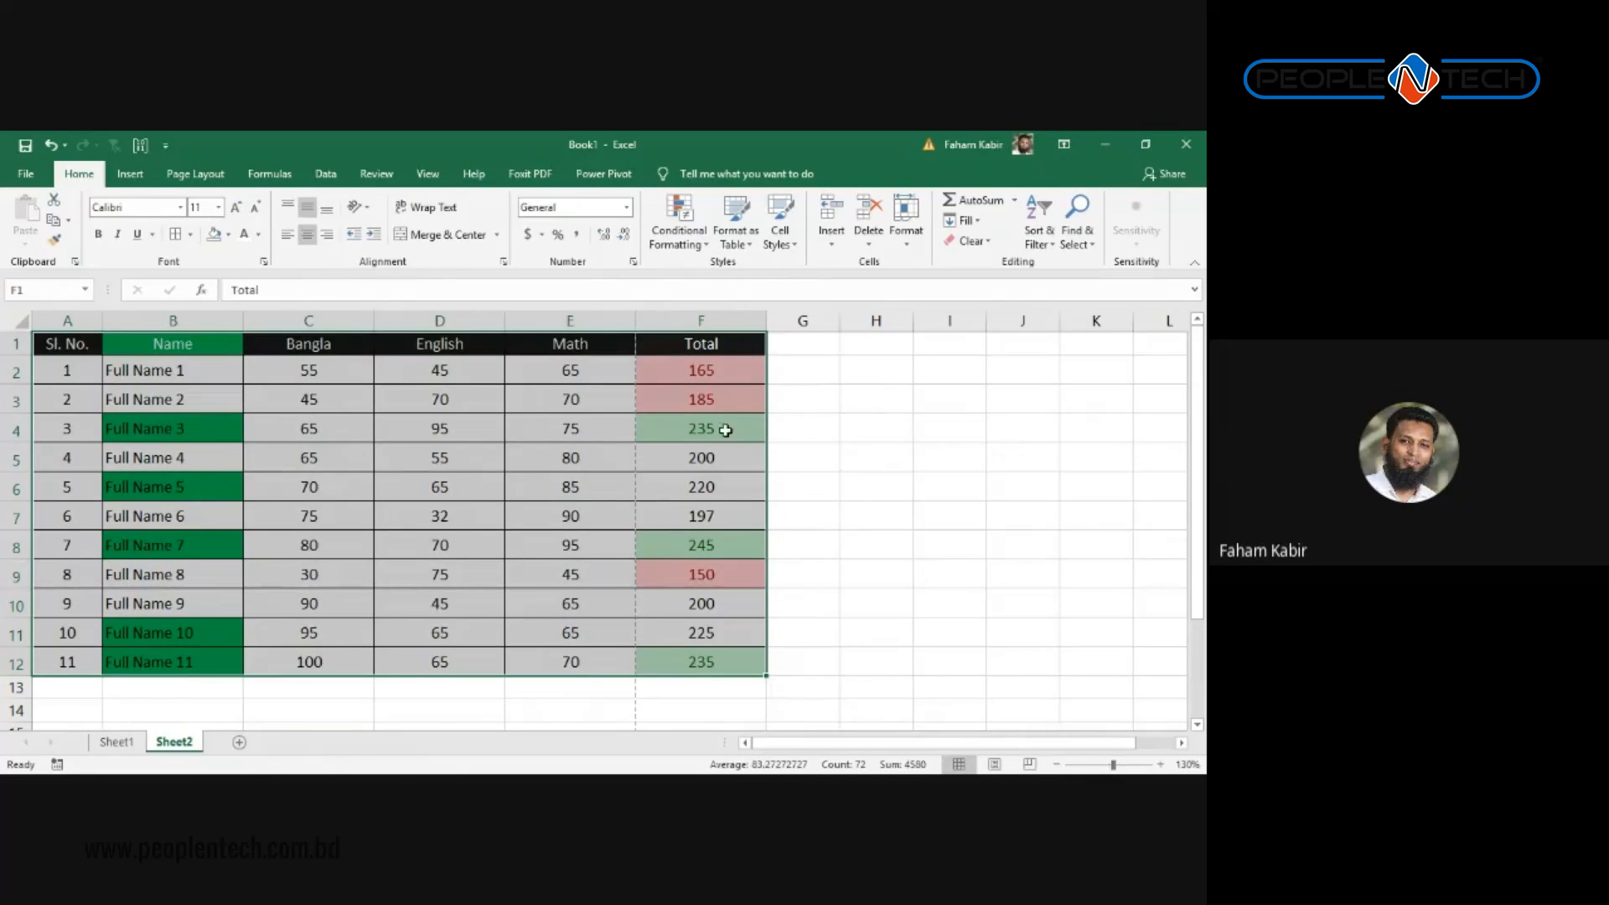
left_click(693, 339)
left_click_drag(694, 340, 67, 473)
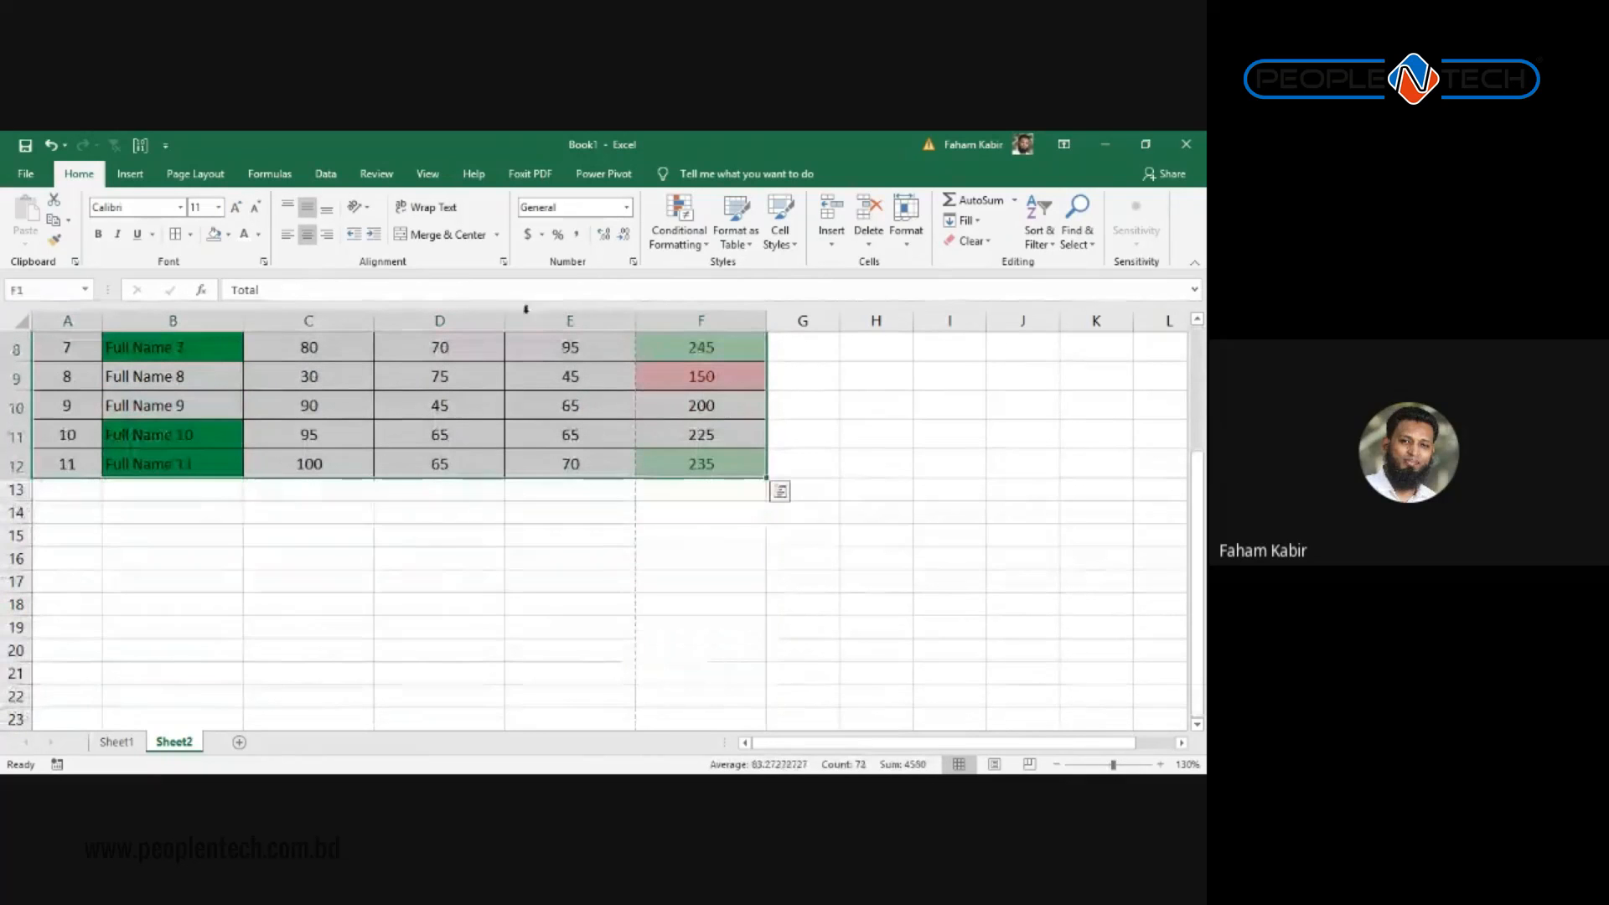
Step: Clear conditional formatting rules from the entire sheet, removing the green and pink highlights
left_click(692, 231)
mouse_move(737, 274)
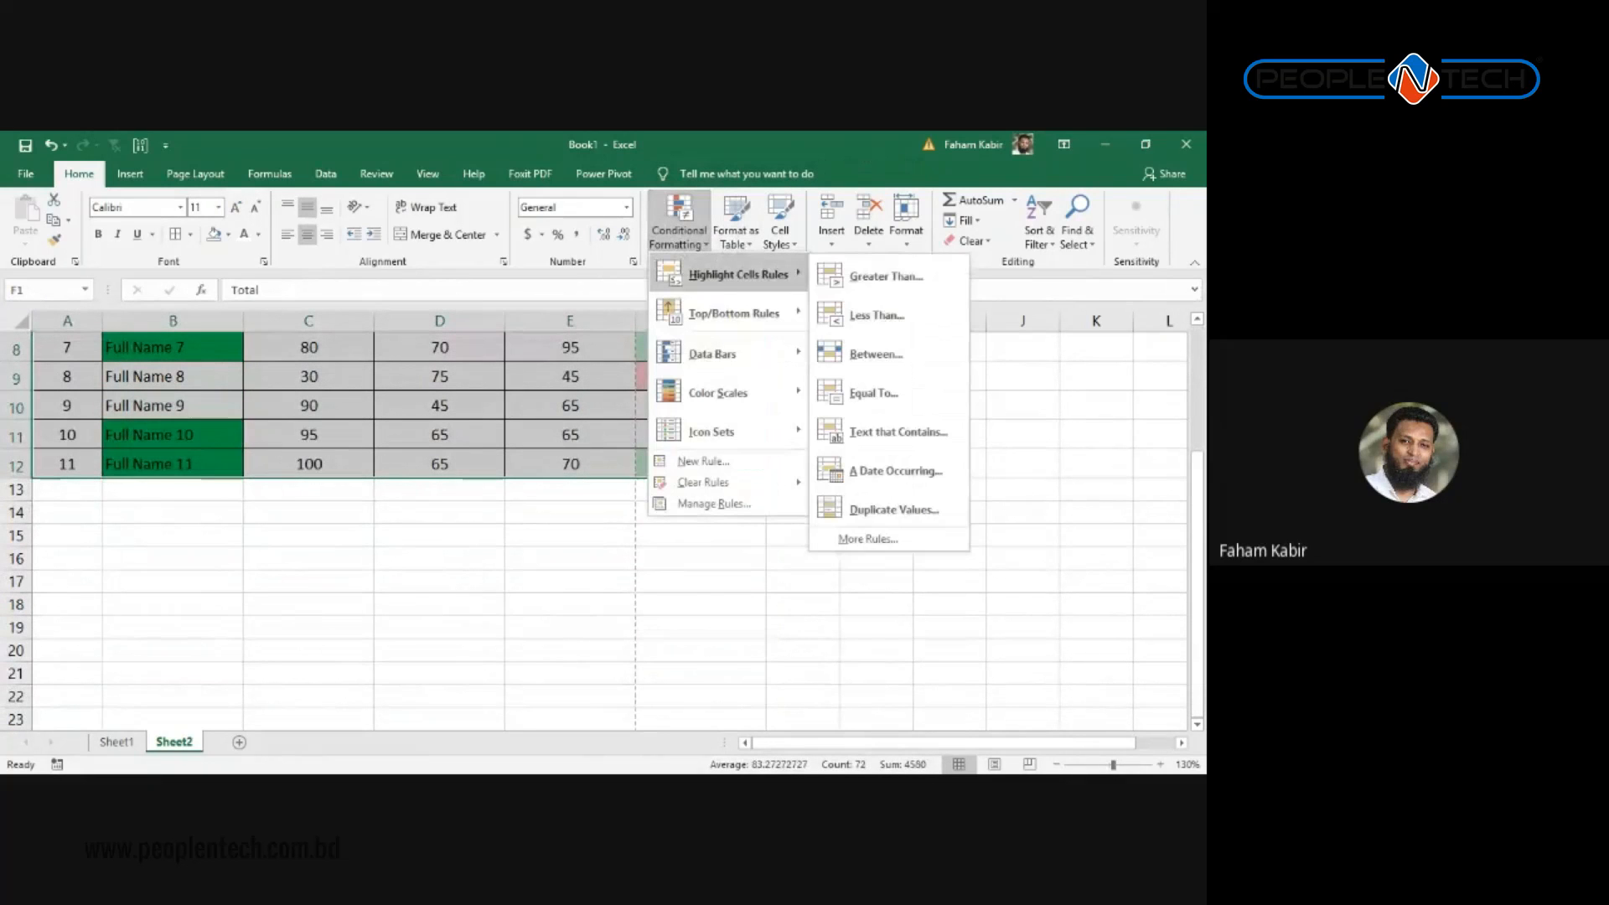
left_click(970, 241)
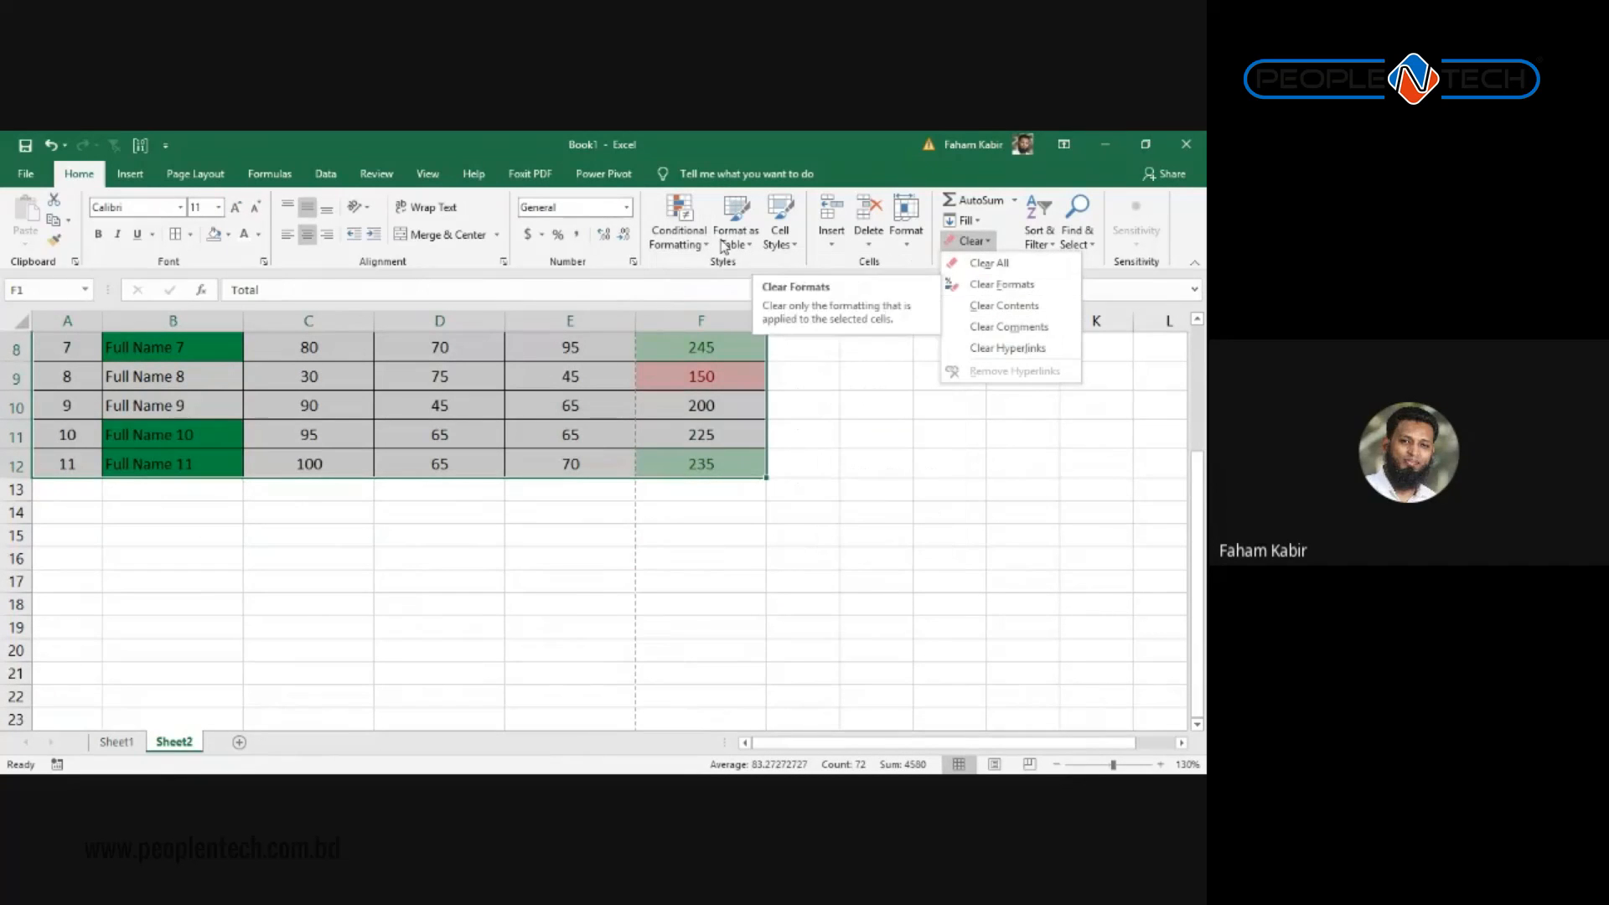
left_click(678, 234)
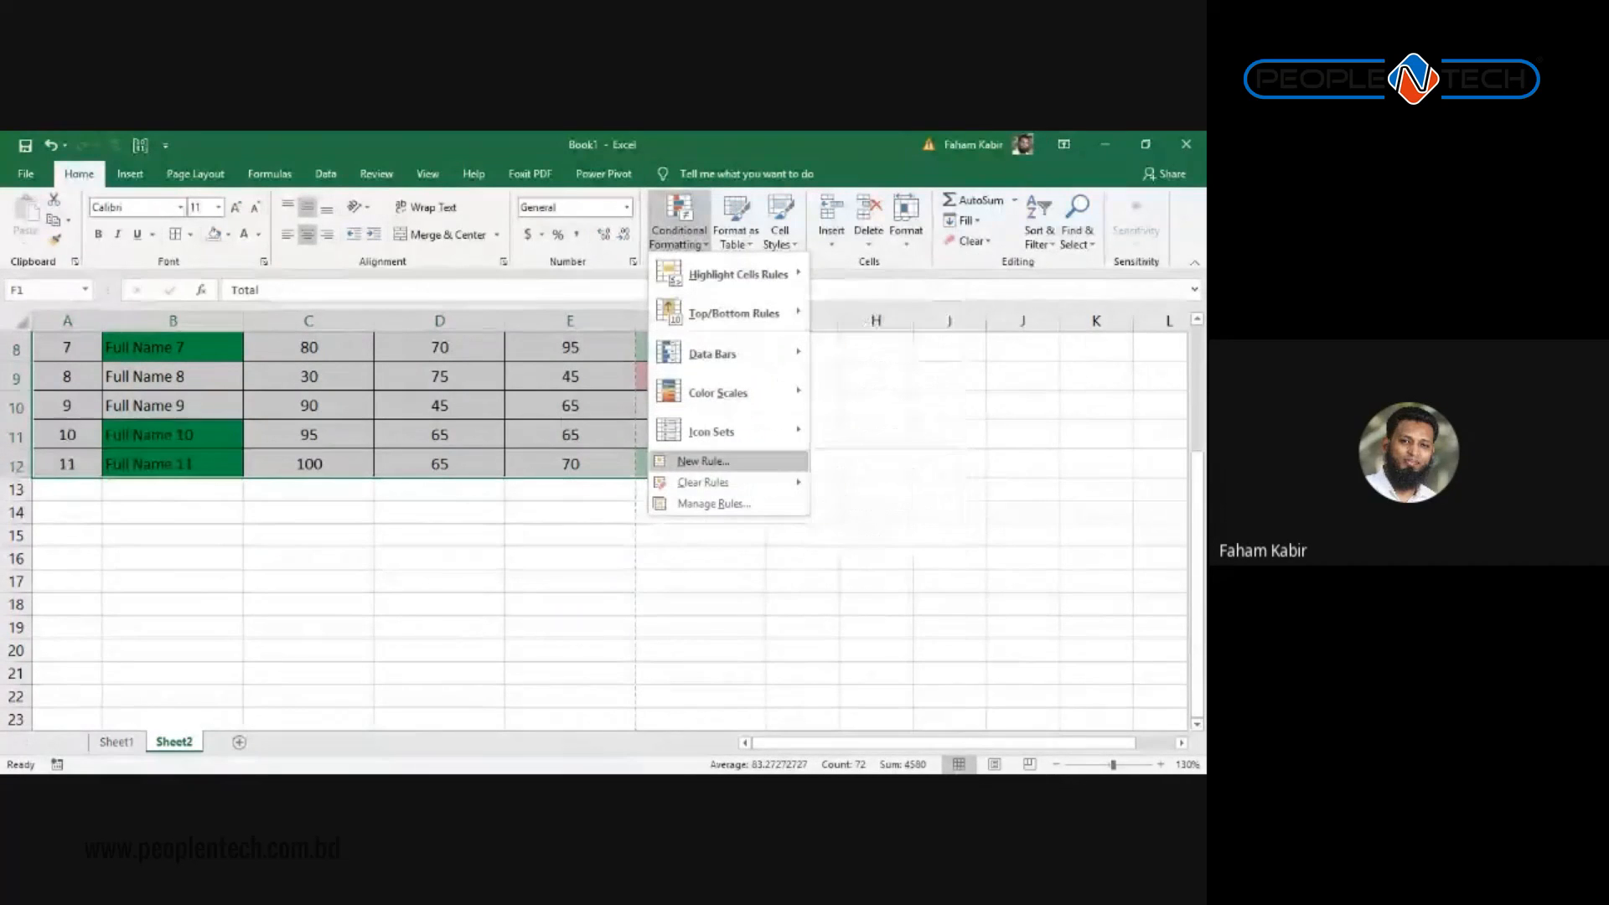
mouse_move(703, 482)
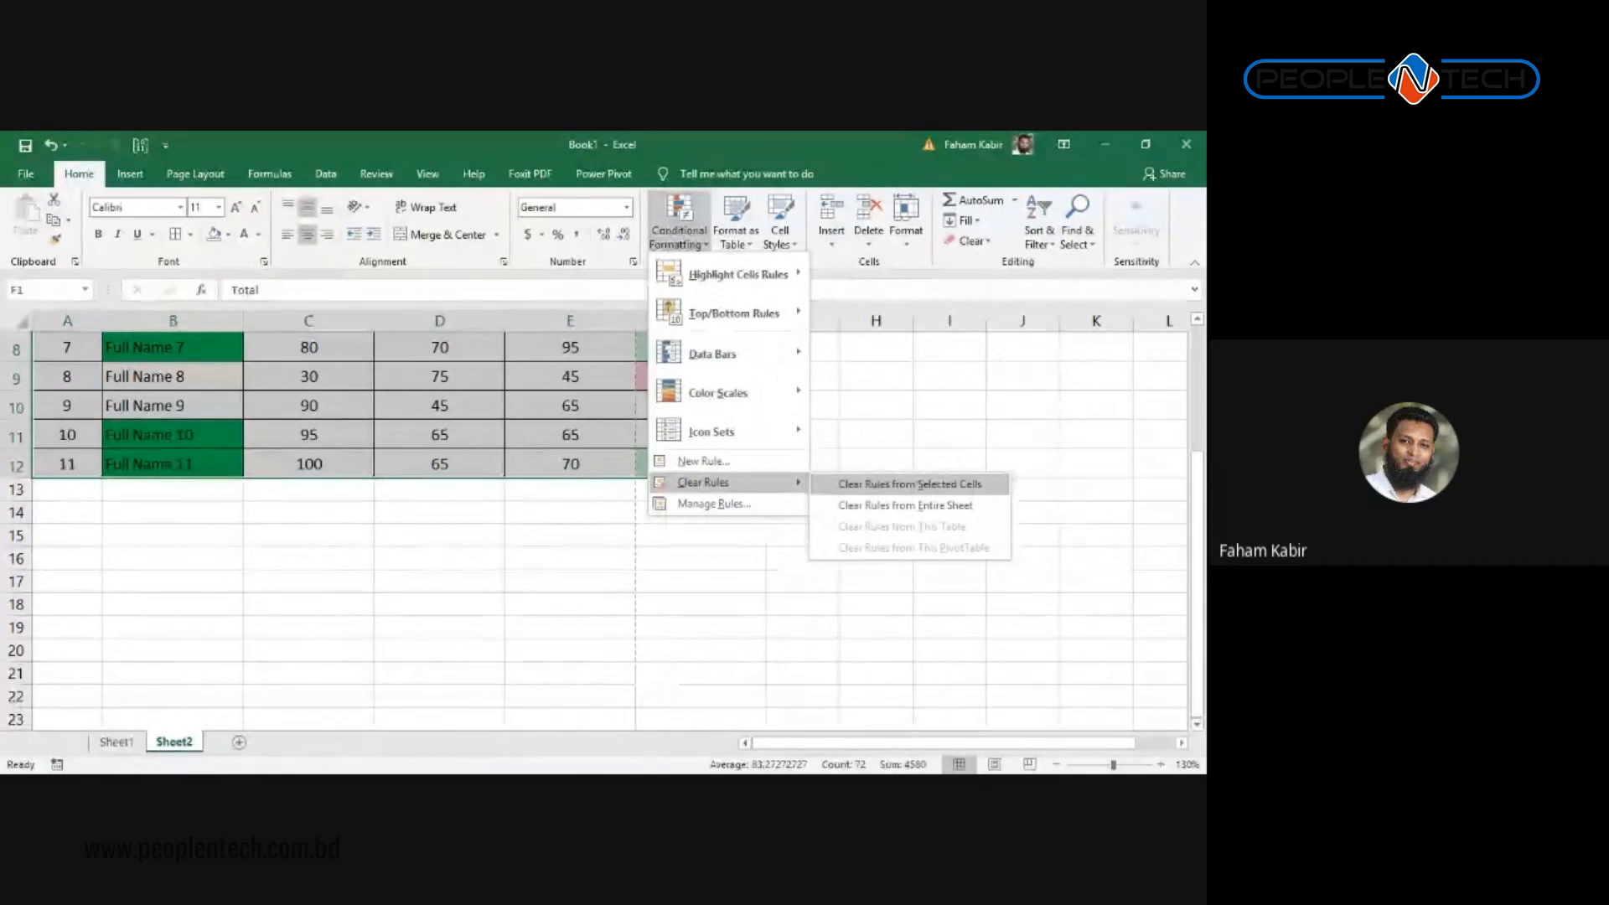
left_click(905, 505)
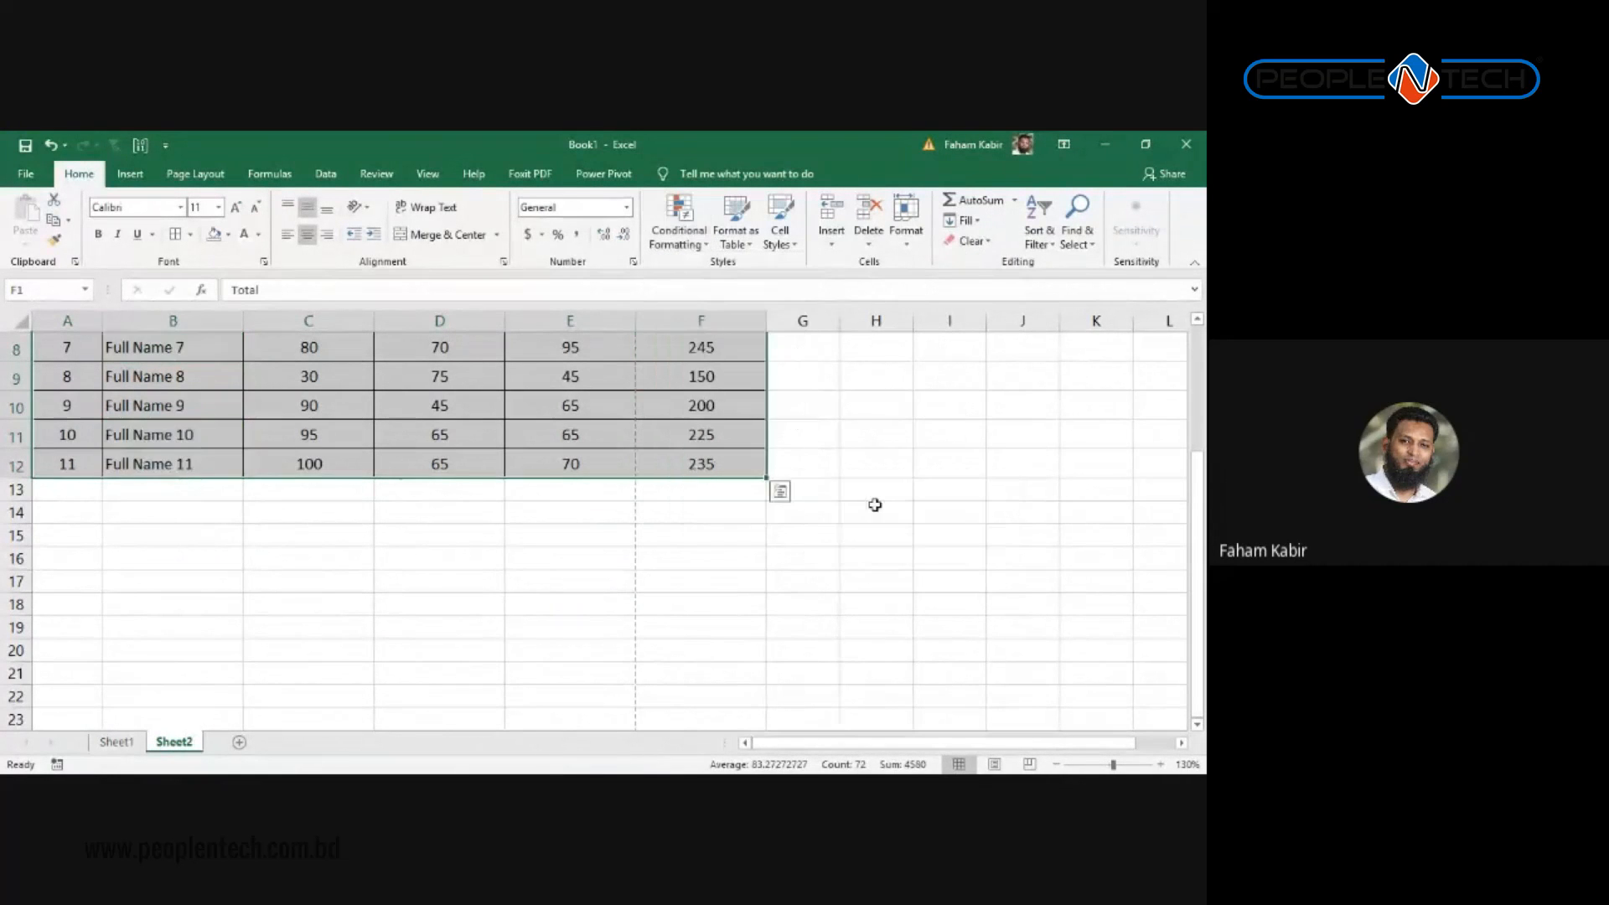
left_click(614, 553)
scroll(502, 553, "up", 3)
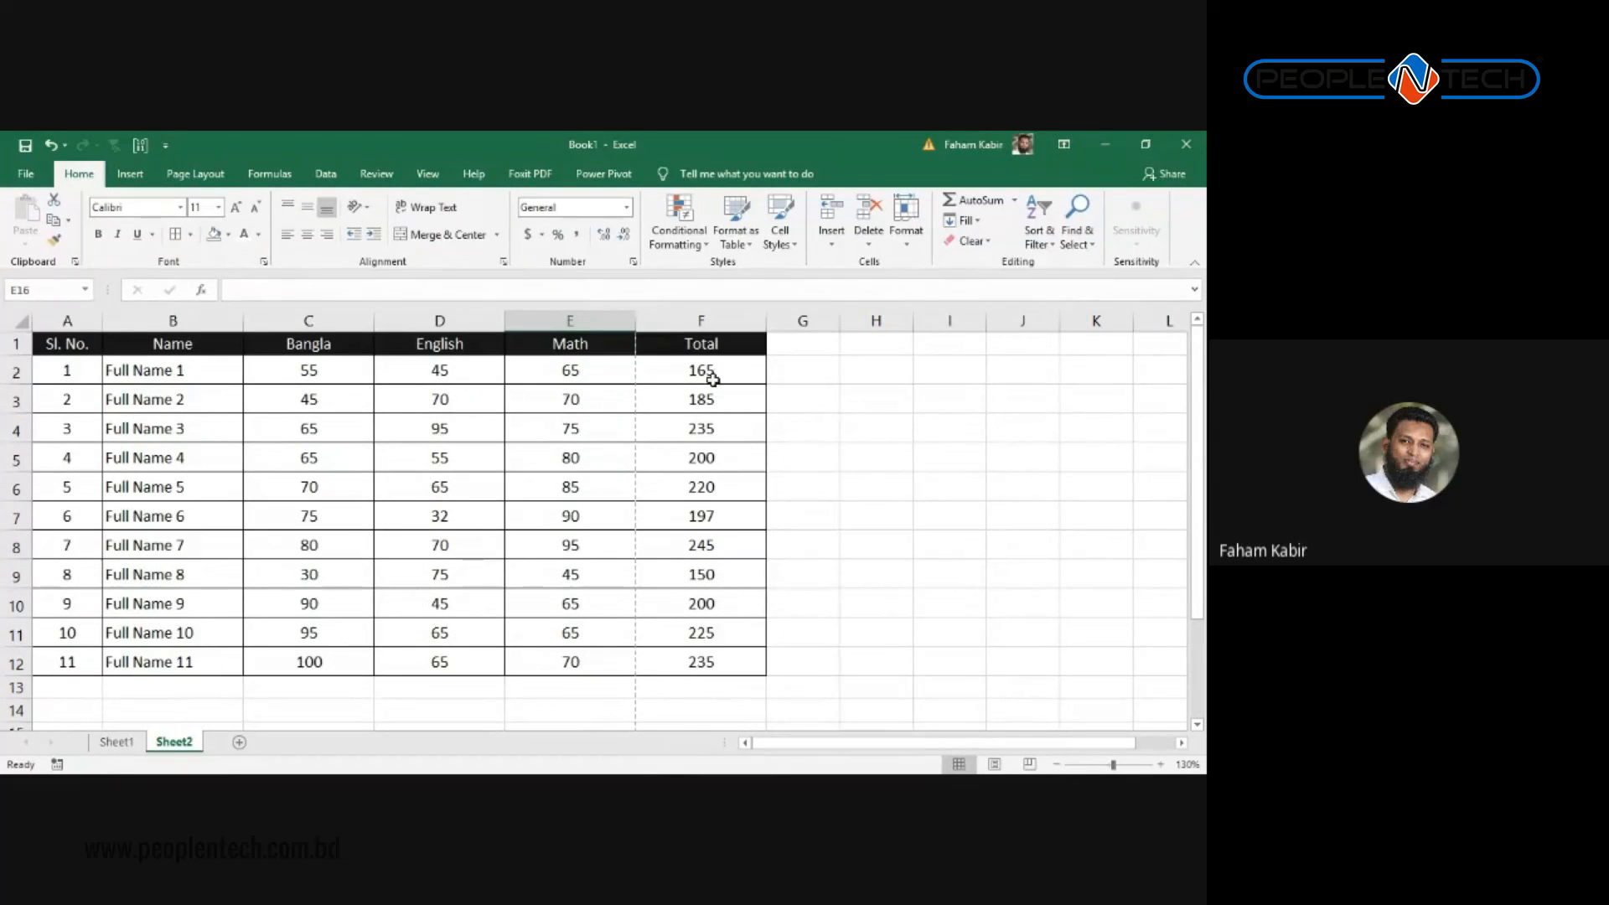
Step: Insert an empty column before the Bangla column
left_click_drag(718, 342, 5, 675)
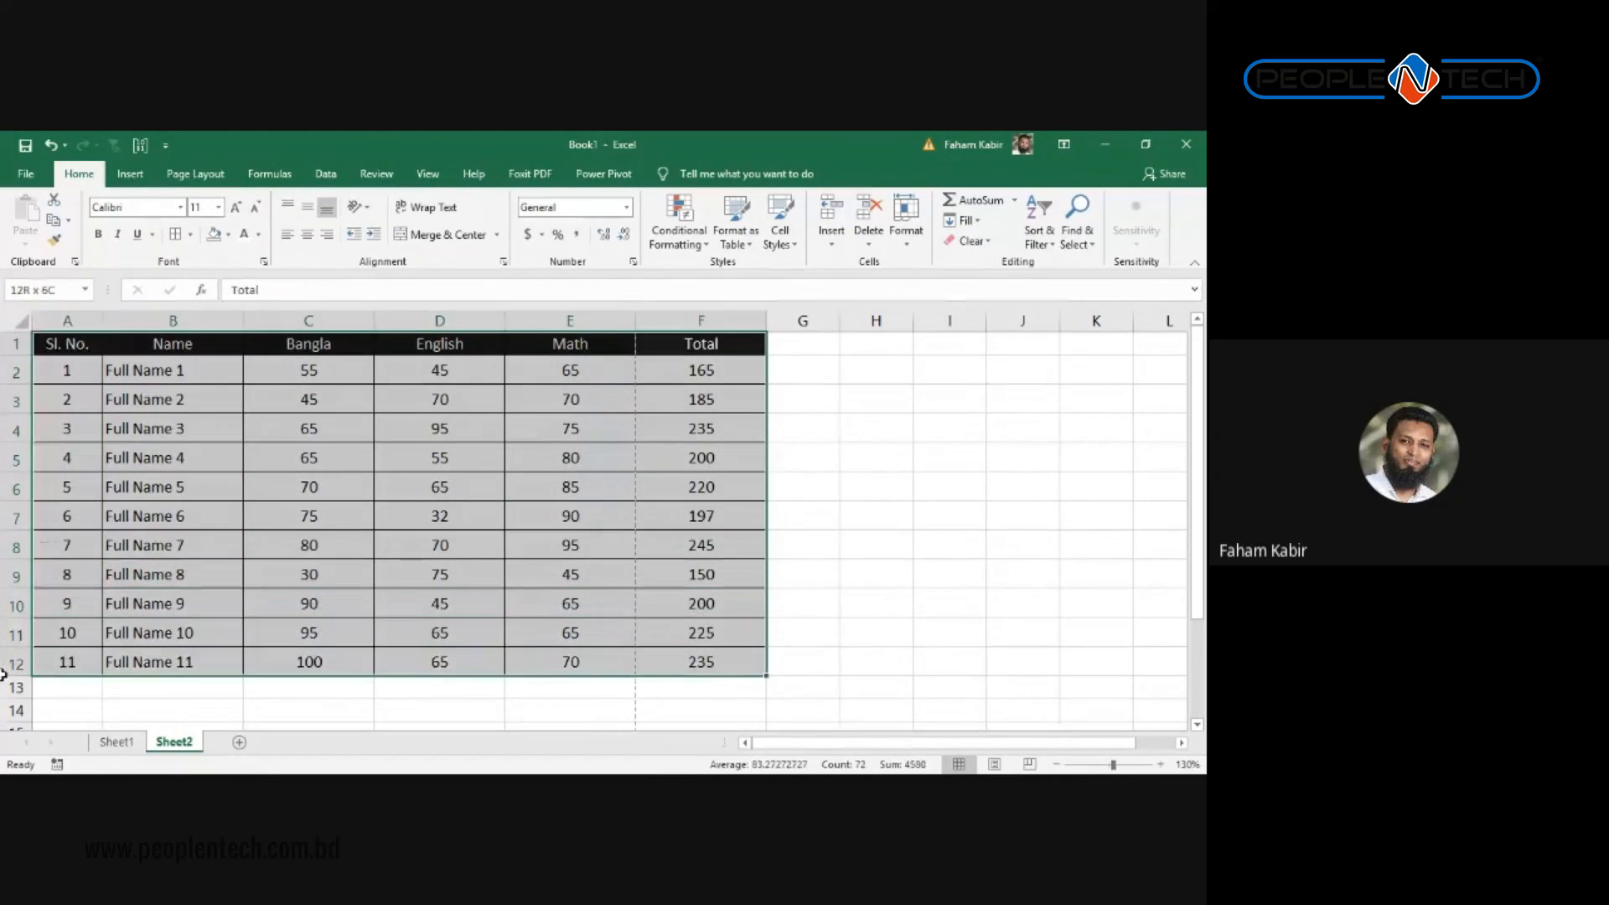
right_click(298, 323)
left_click(184, 371)
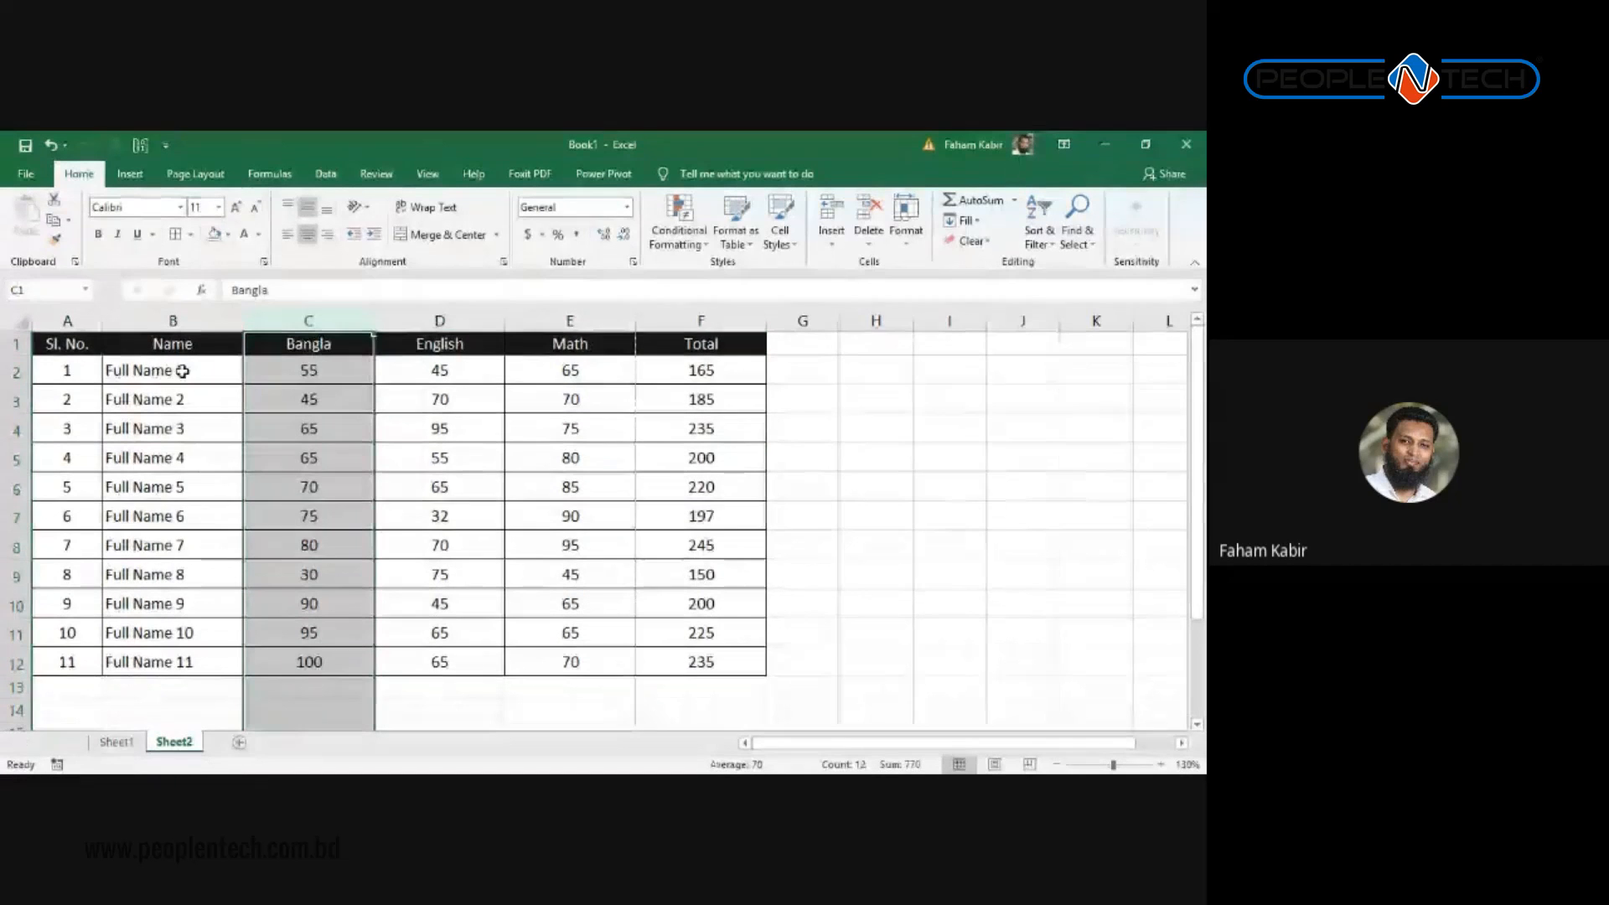
right_click(302, 322)
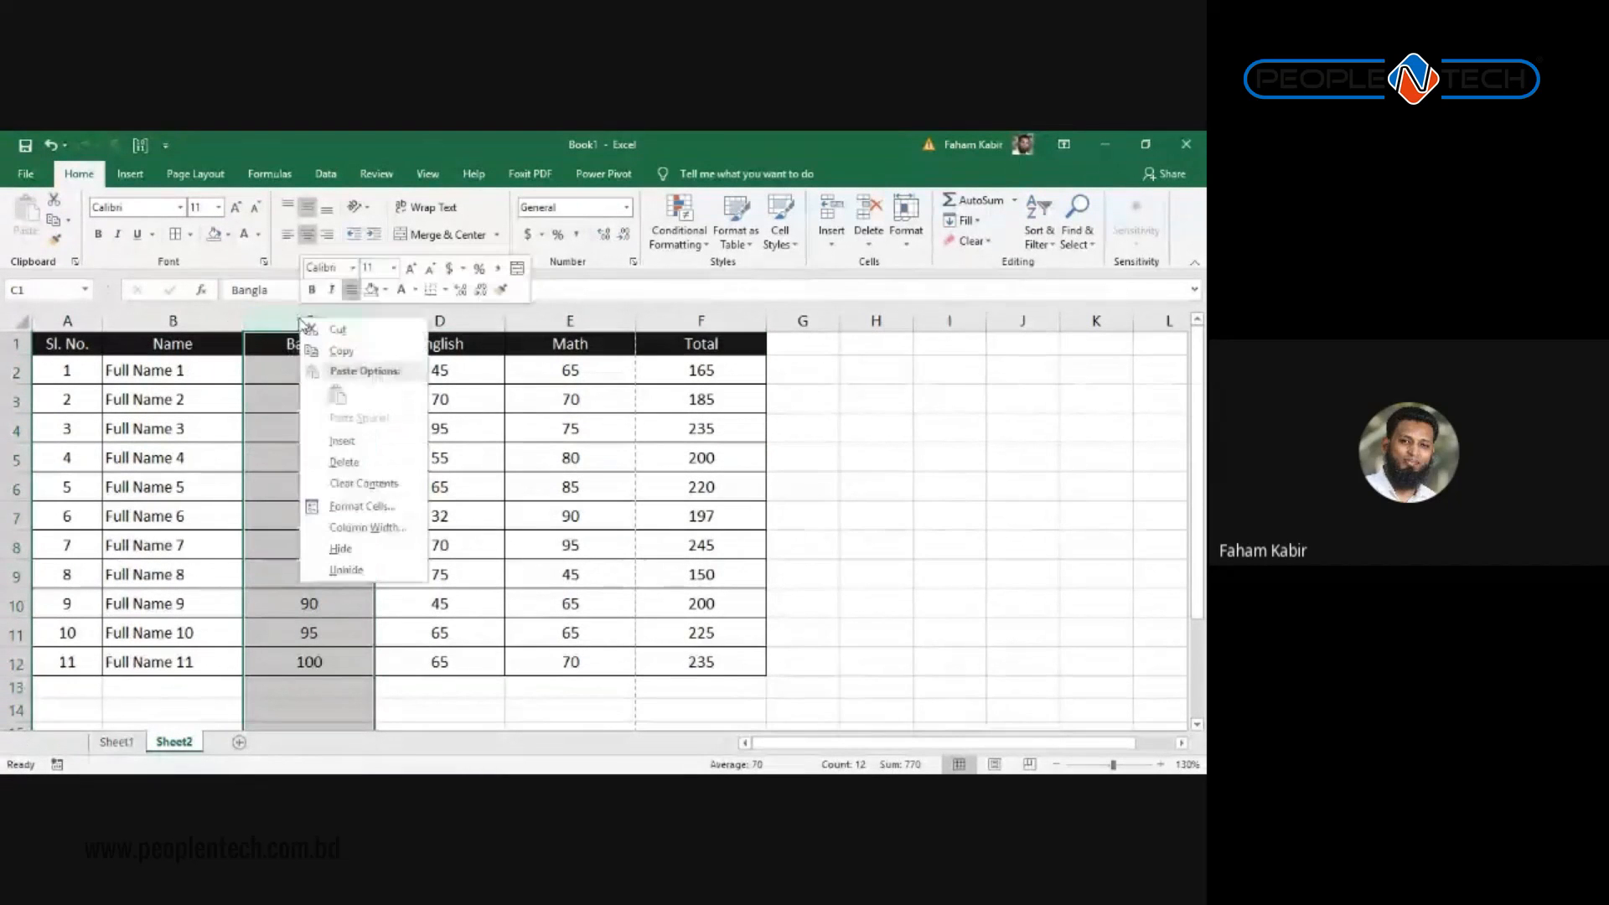
left_click(345, 442)
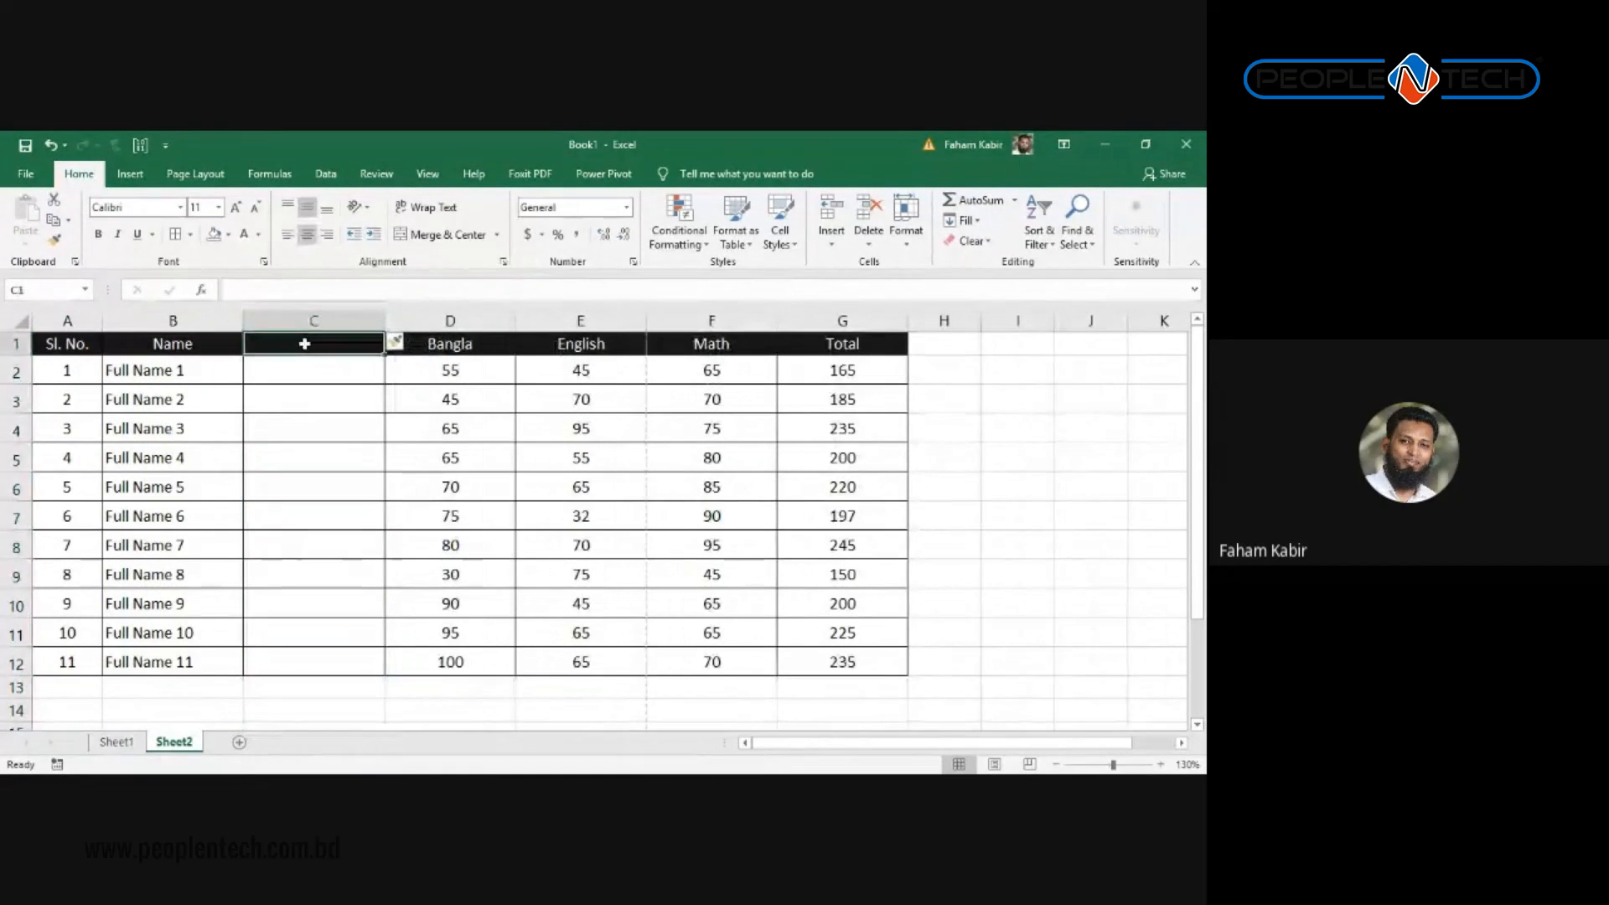
Step: Head the new column 'Gender' and fill Male into every student row
type("Gender")
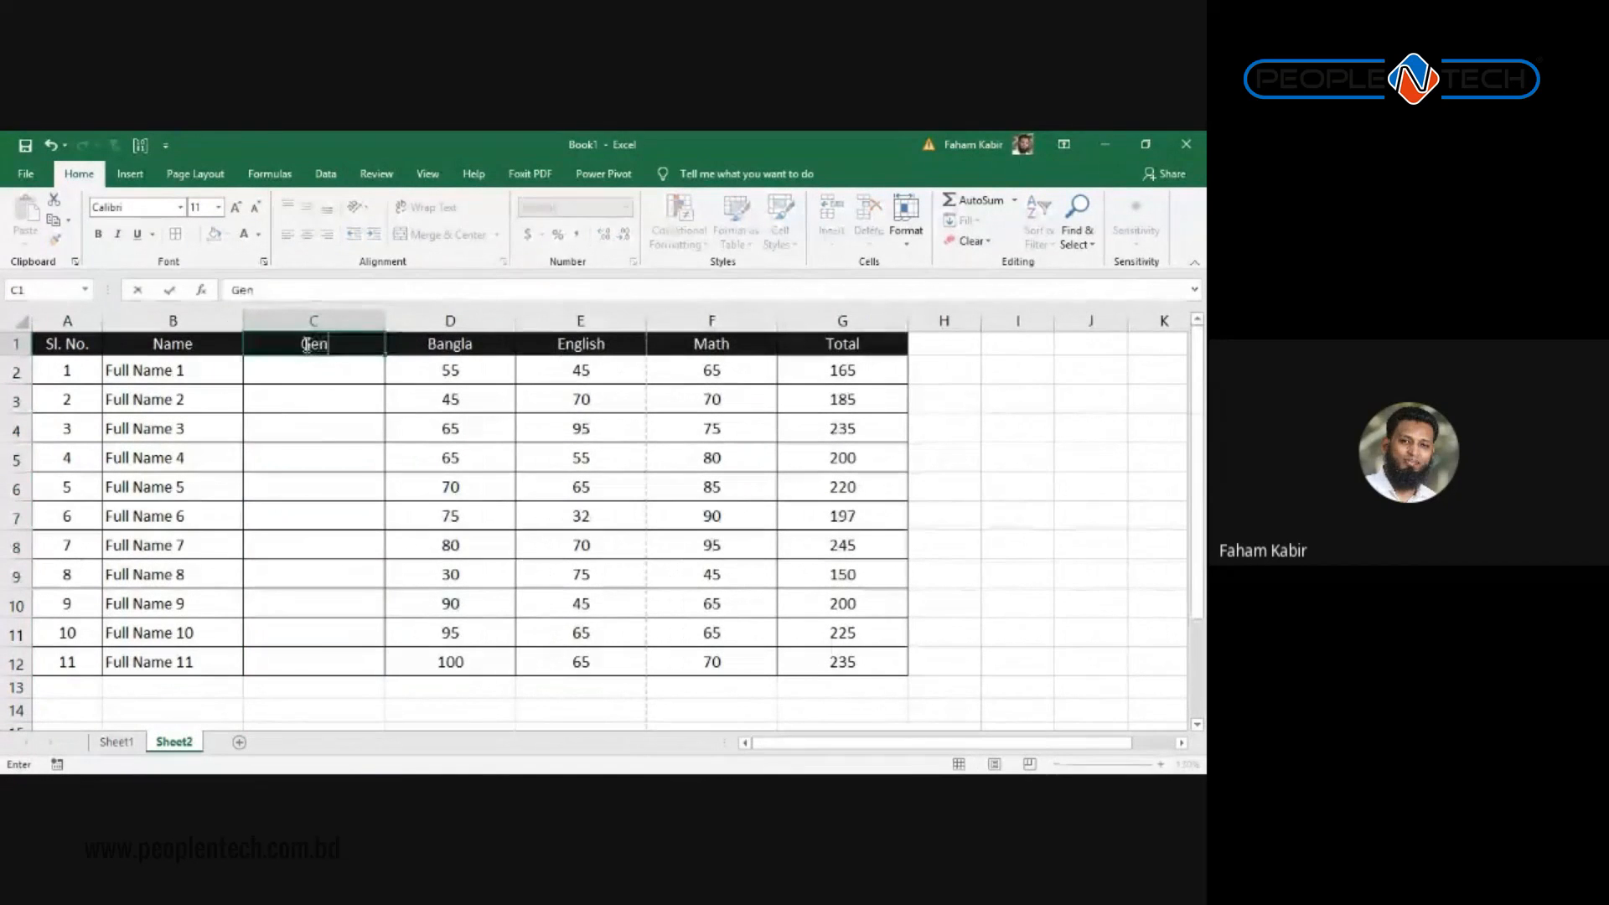
key("Return")
key("shift+Down")
key("shift+Down")
key("shift+Down")
key("shift+Down")
key("shift+Down")
key("shift+Down")
key("shift+Down")
key("shift+Down")
key("shift+Down")
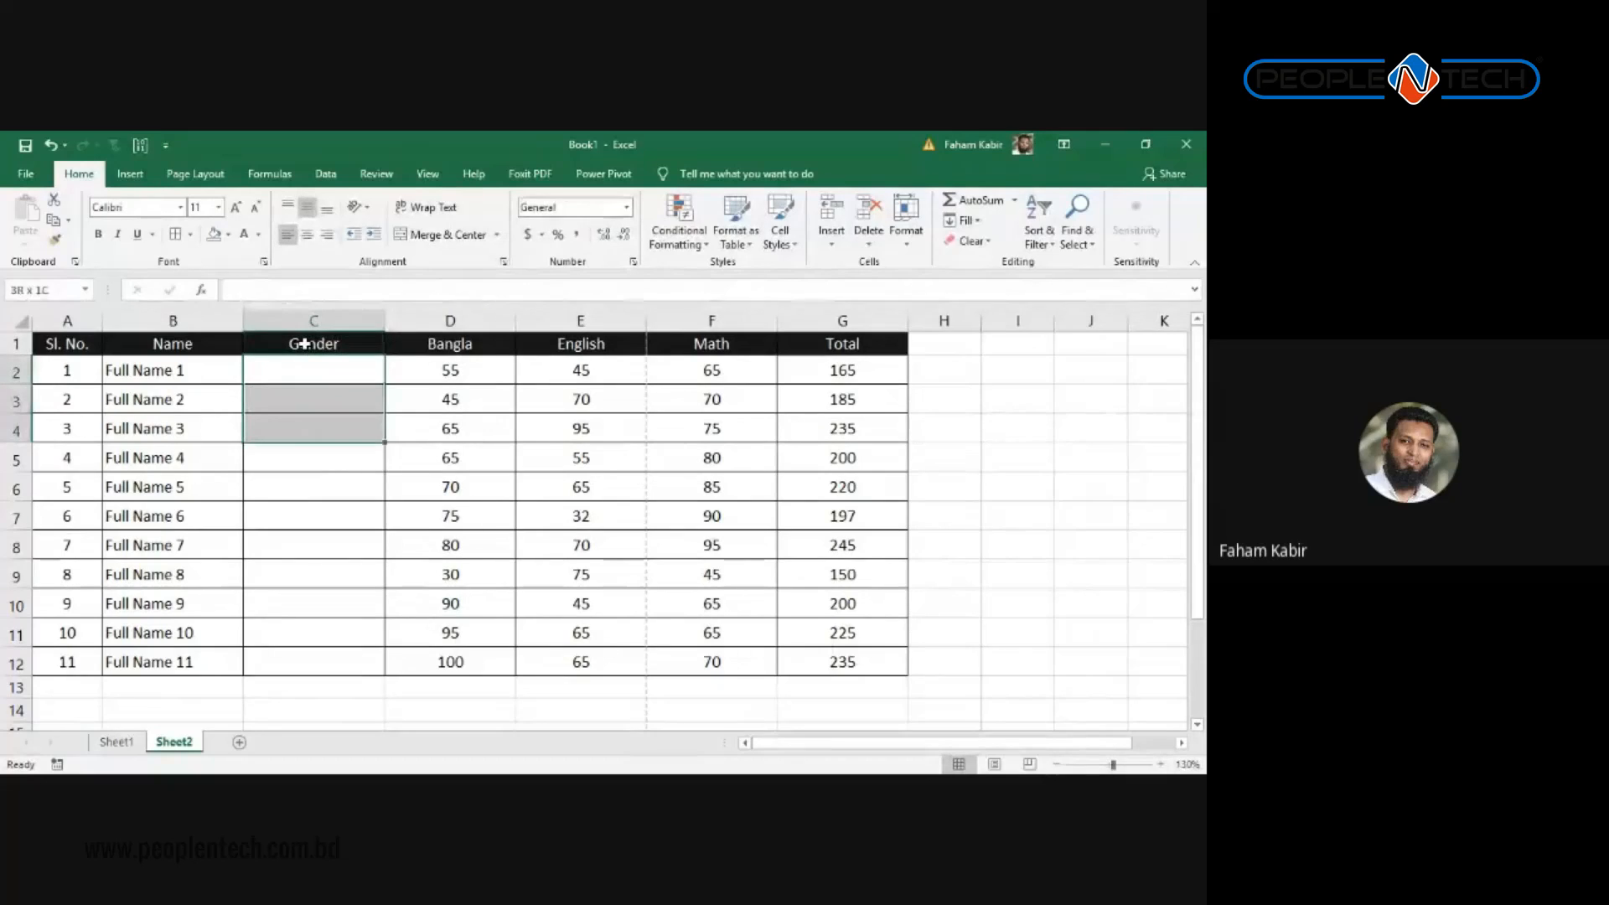
key("shift+Down")
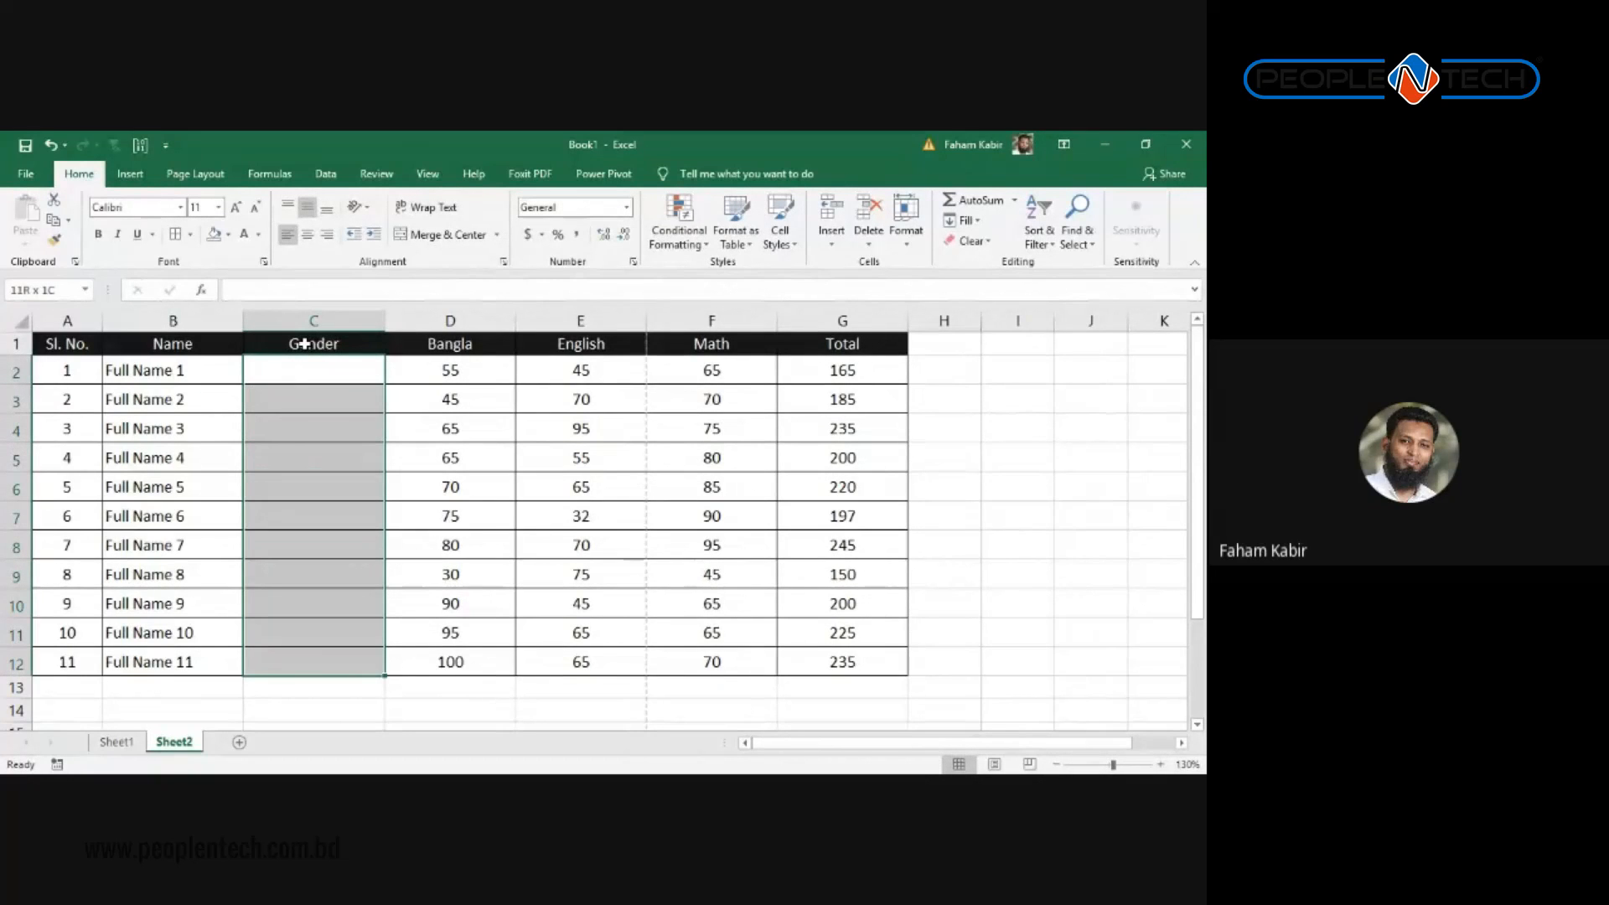
type("Male")
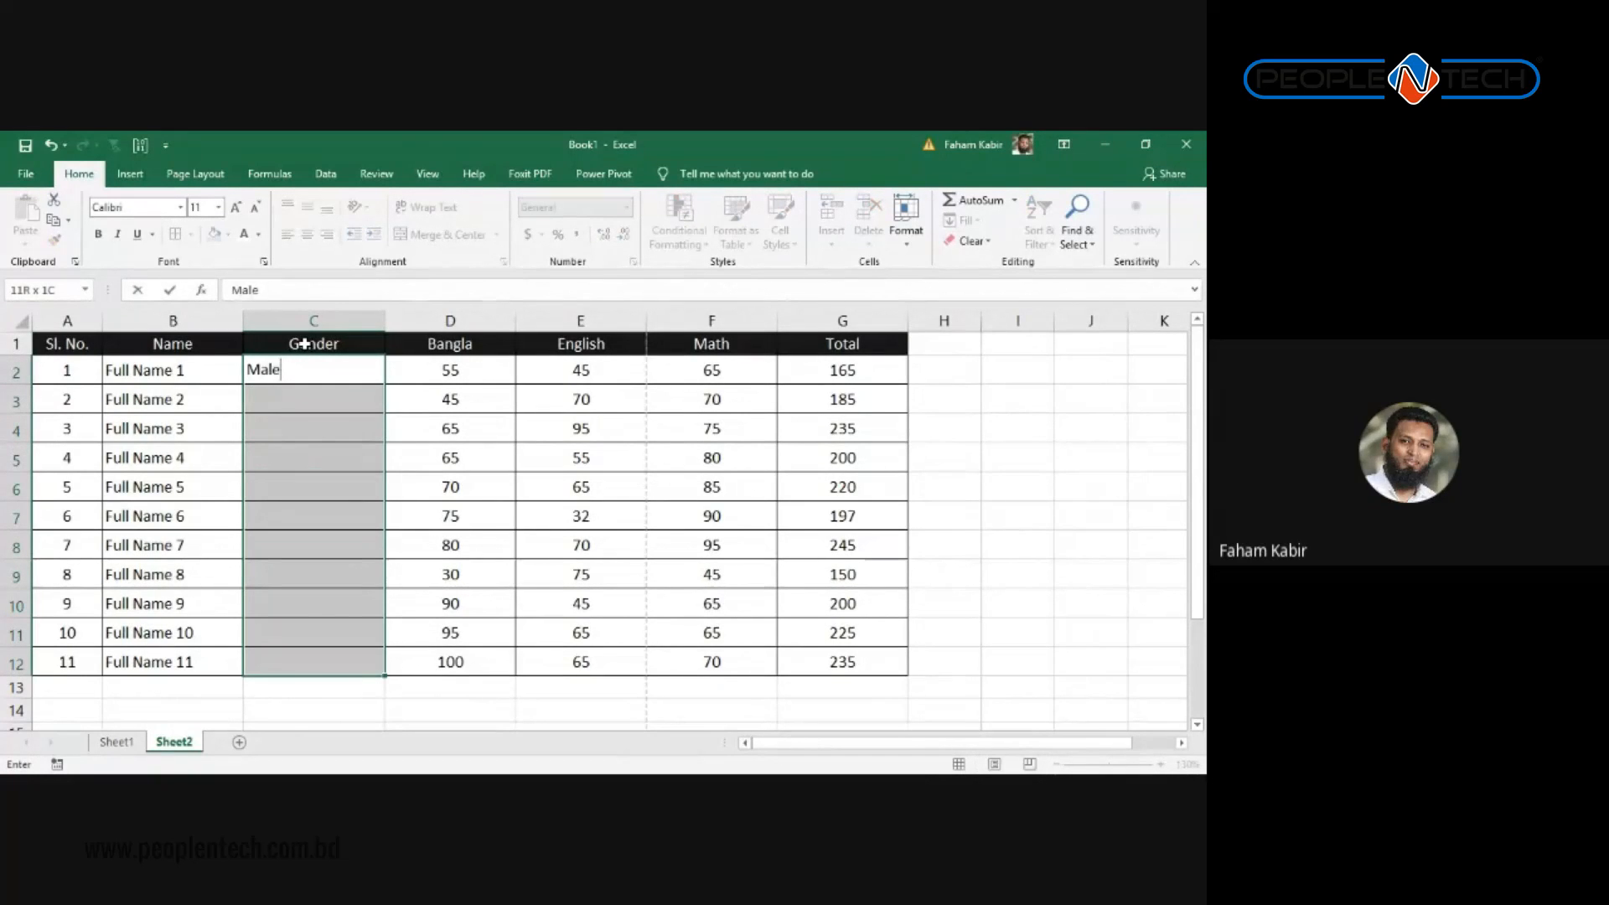
key("ctrl+Return")
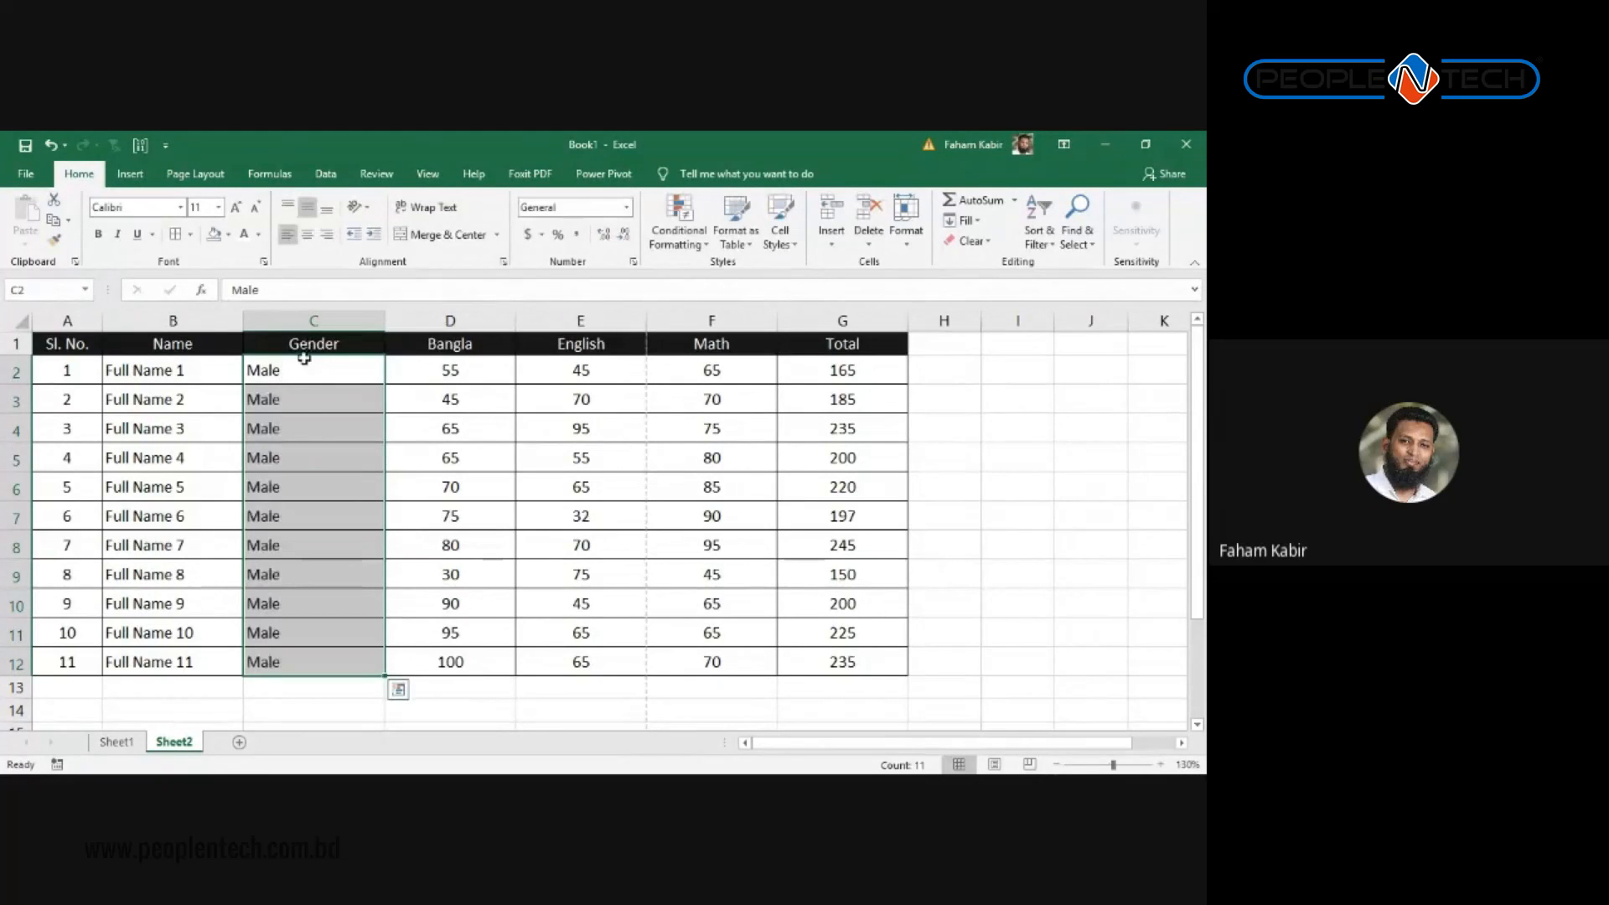
left_click_drag(305, 408, 295, 432)
Step: Set students 3, 7, 9 and 11 to Female by typing and pasting it
left_click(295, 433)
type("Fe")
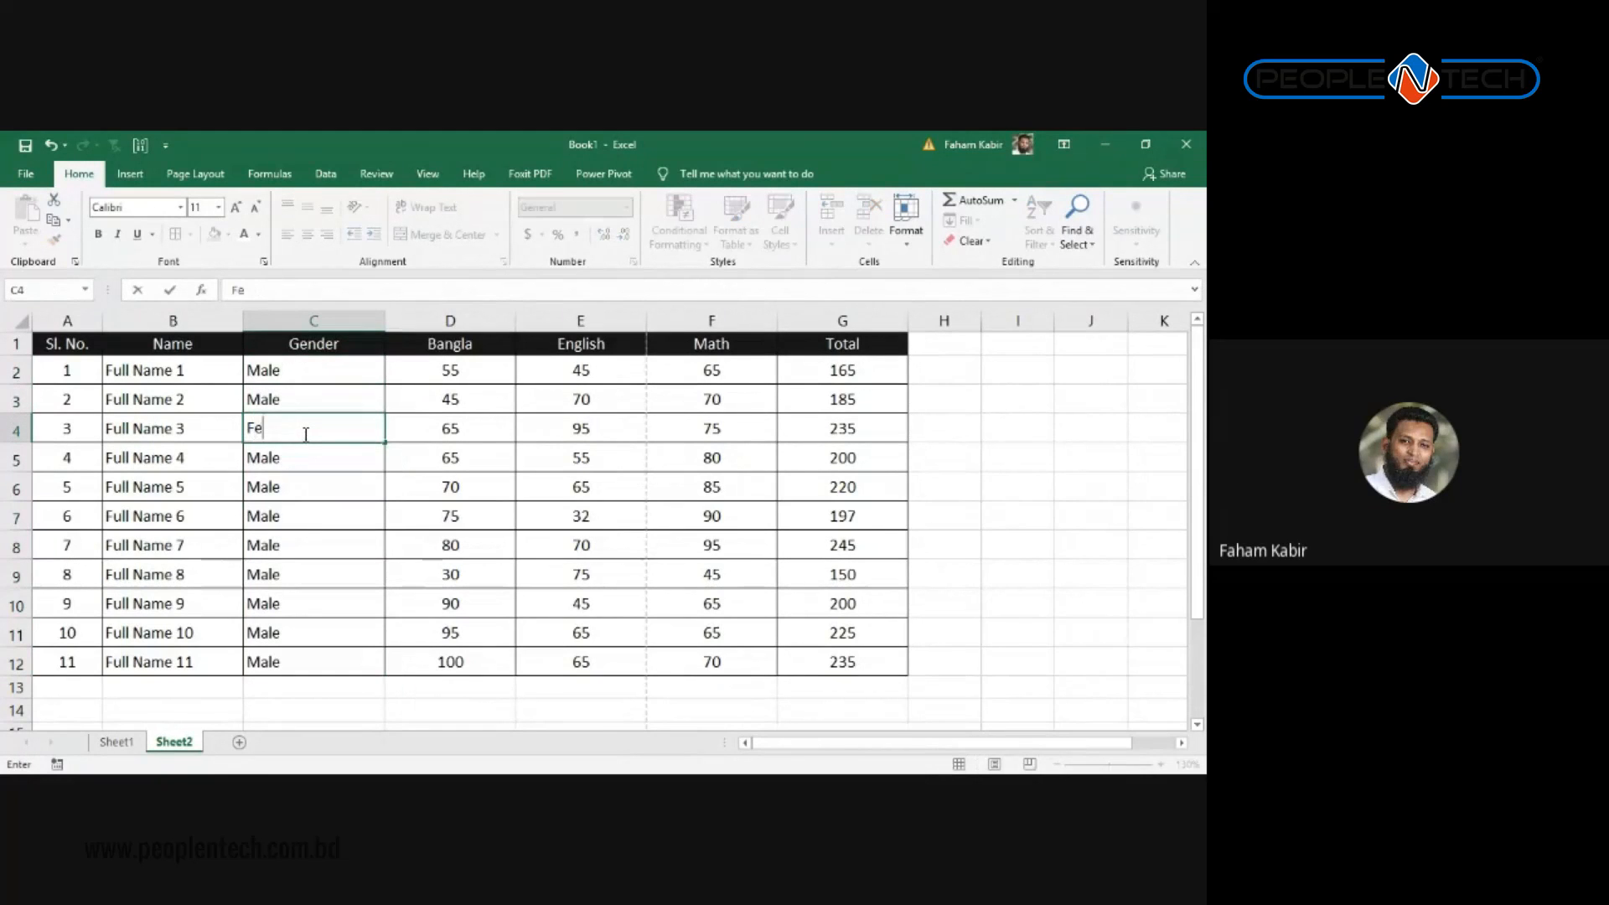
type("male")
key("ctrl+Return")
key("ctrl+c")
key("Down")
key("Down")
key("Down")
key("Down")
key("ctrl+v")
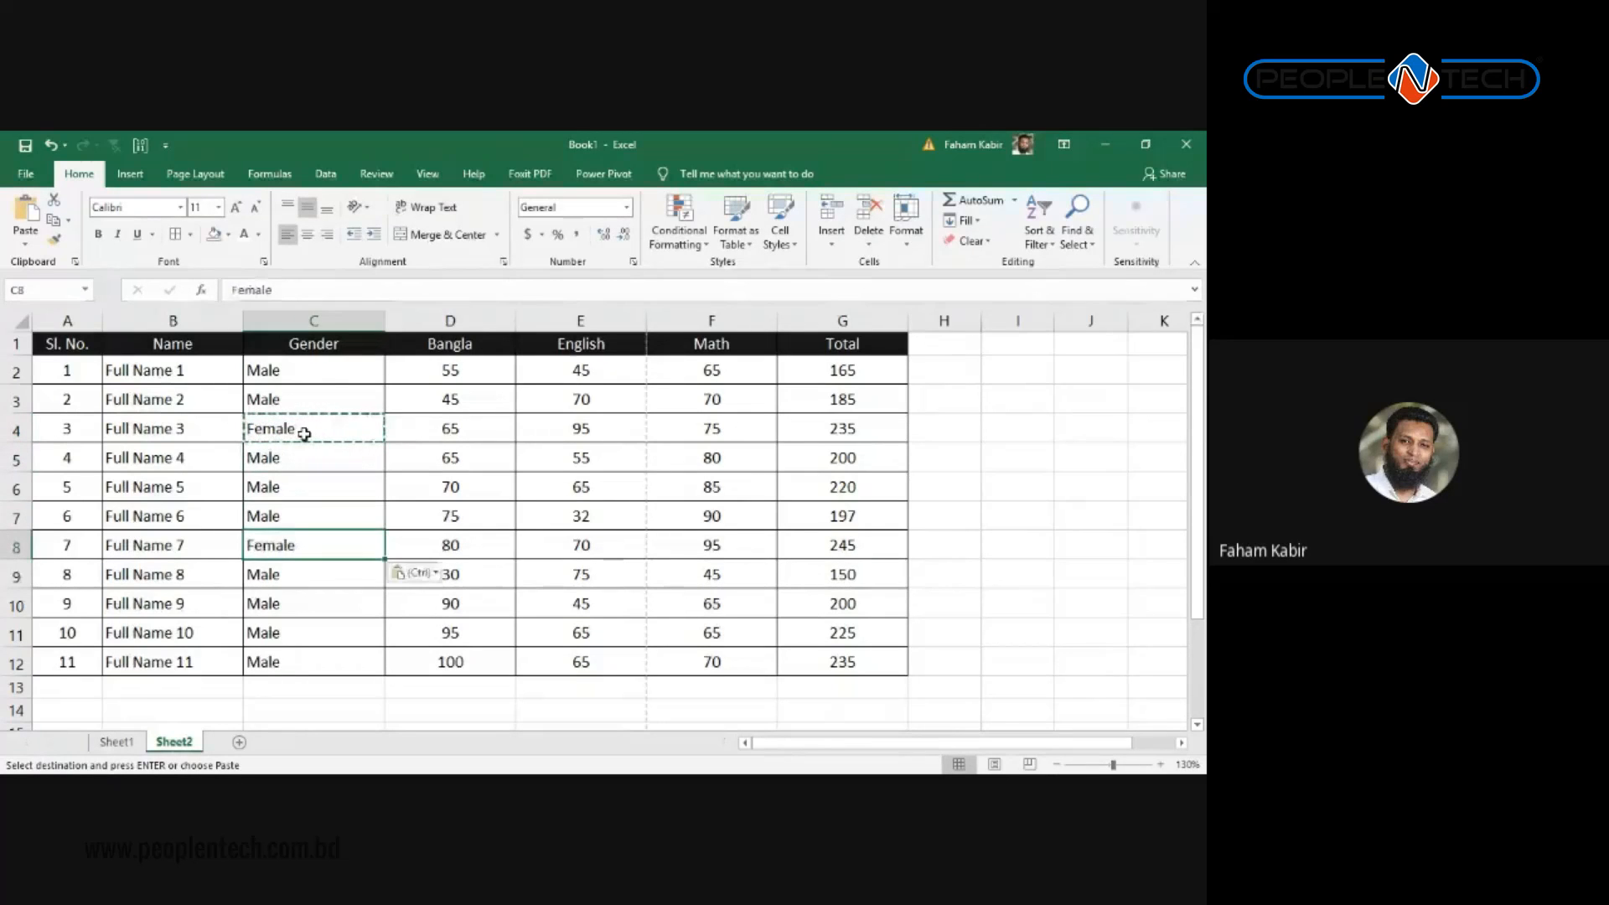
key("Down")
key("Down")
key("ctrl+v")
key("Down")
key("Down")
key("ctrl+v")
key("Up")
key("Up")
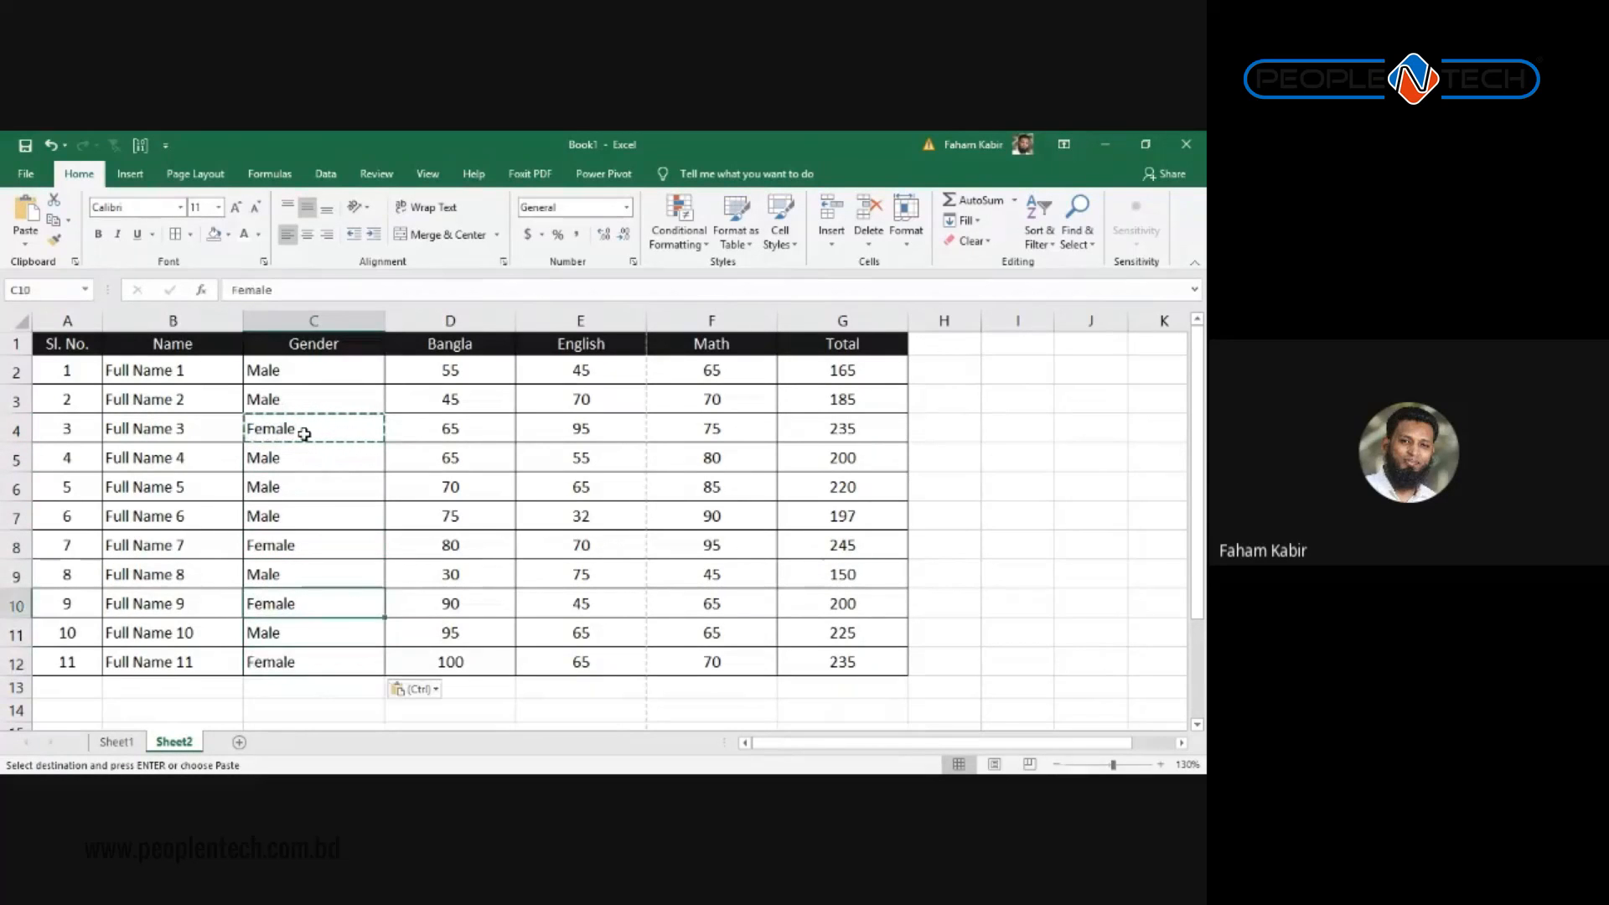
key("ctrl+Up")
key("Escape")
Step: Move through the table down to an empty cell below it
key("Left")
key("Left")
key("Right")
key("Right")
key("Right")
key("Right")
key("Right")
key("Right")
key("Left")
key("Left")
key("Left")
key("Left")
key("Left")
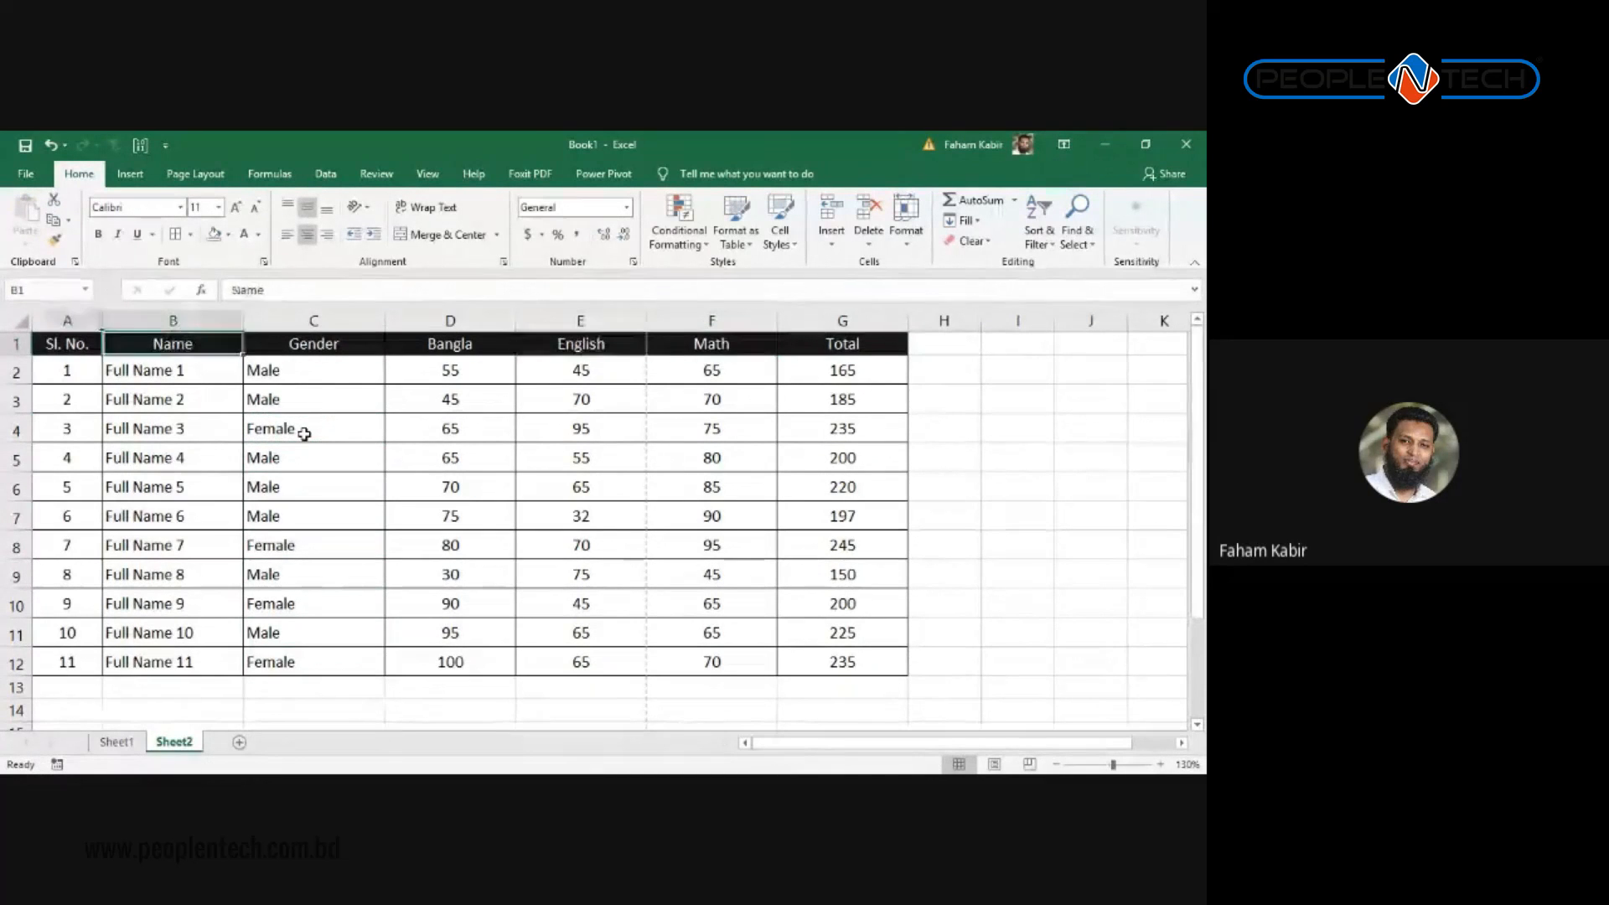
key("Down")
key("Down")
key("Down")
key("Down")
key("Down")
key("Down")
key("Down")
key("Down")
key("Down")
key("Down")
key("Down")
key("Right")
key("Up")
key("Up")
key("Right")
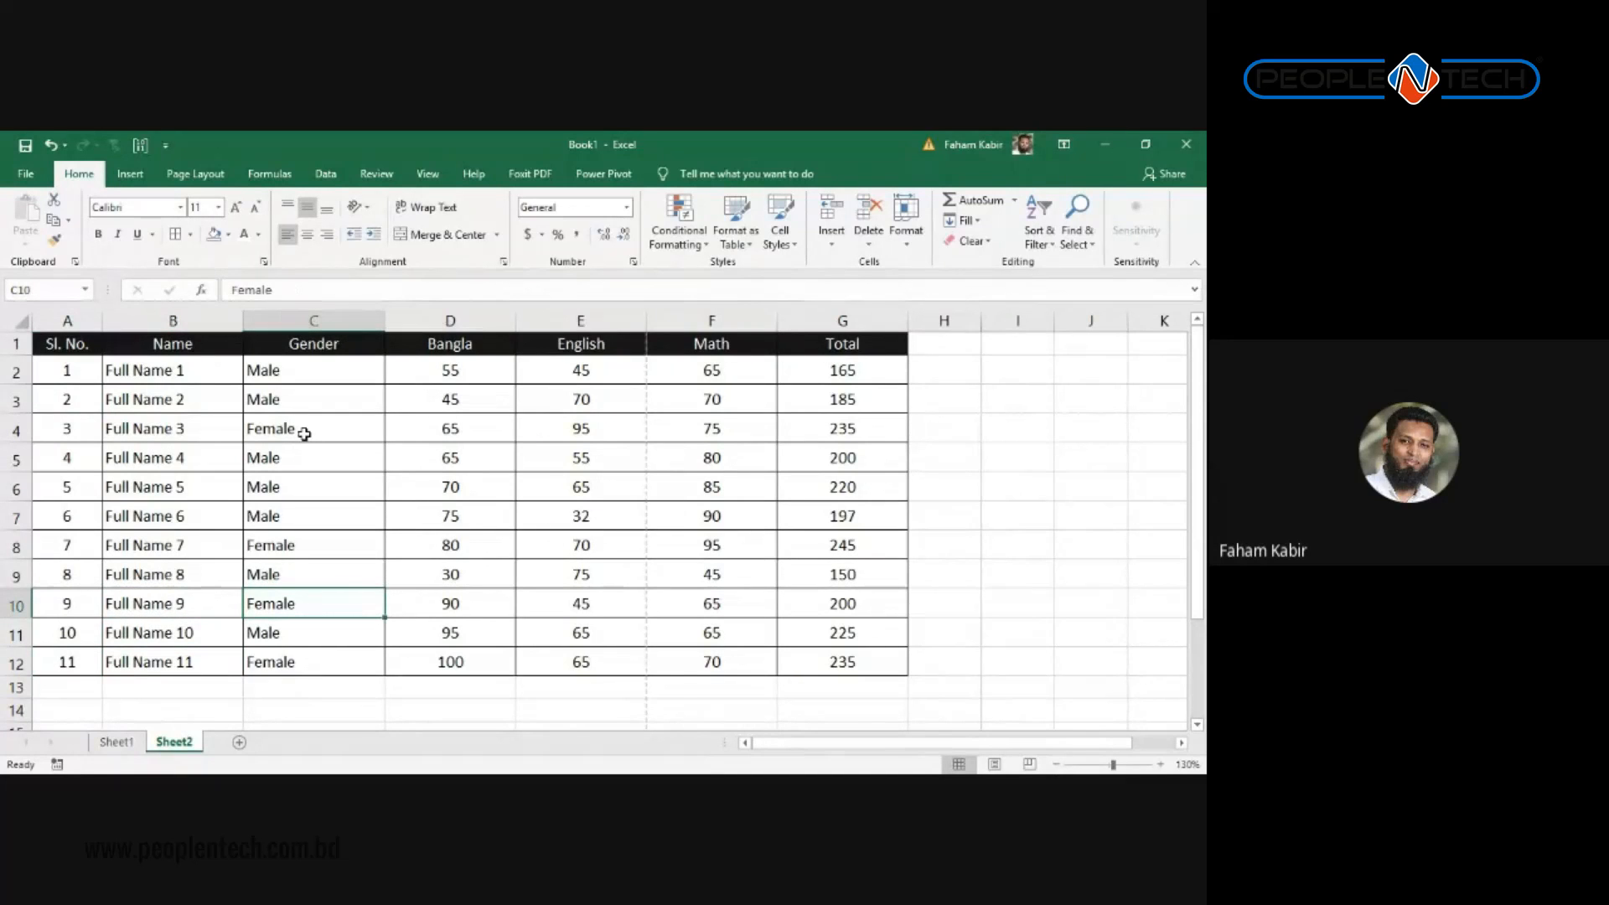
key("Right")
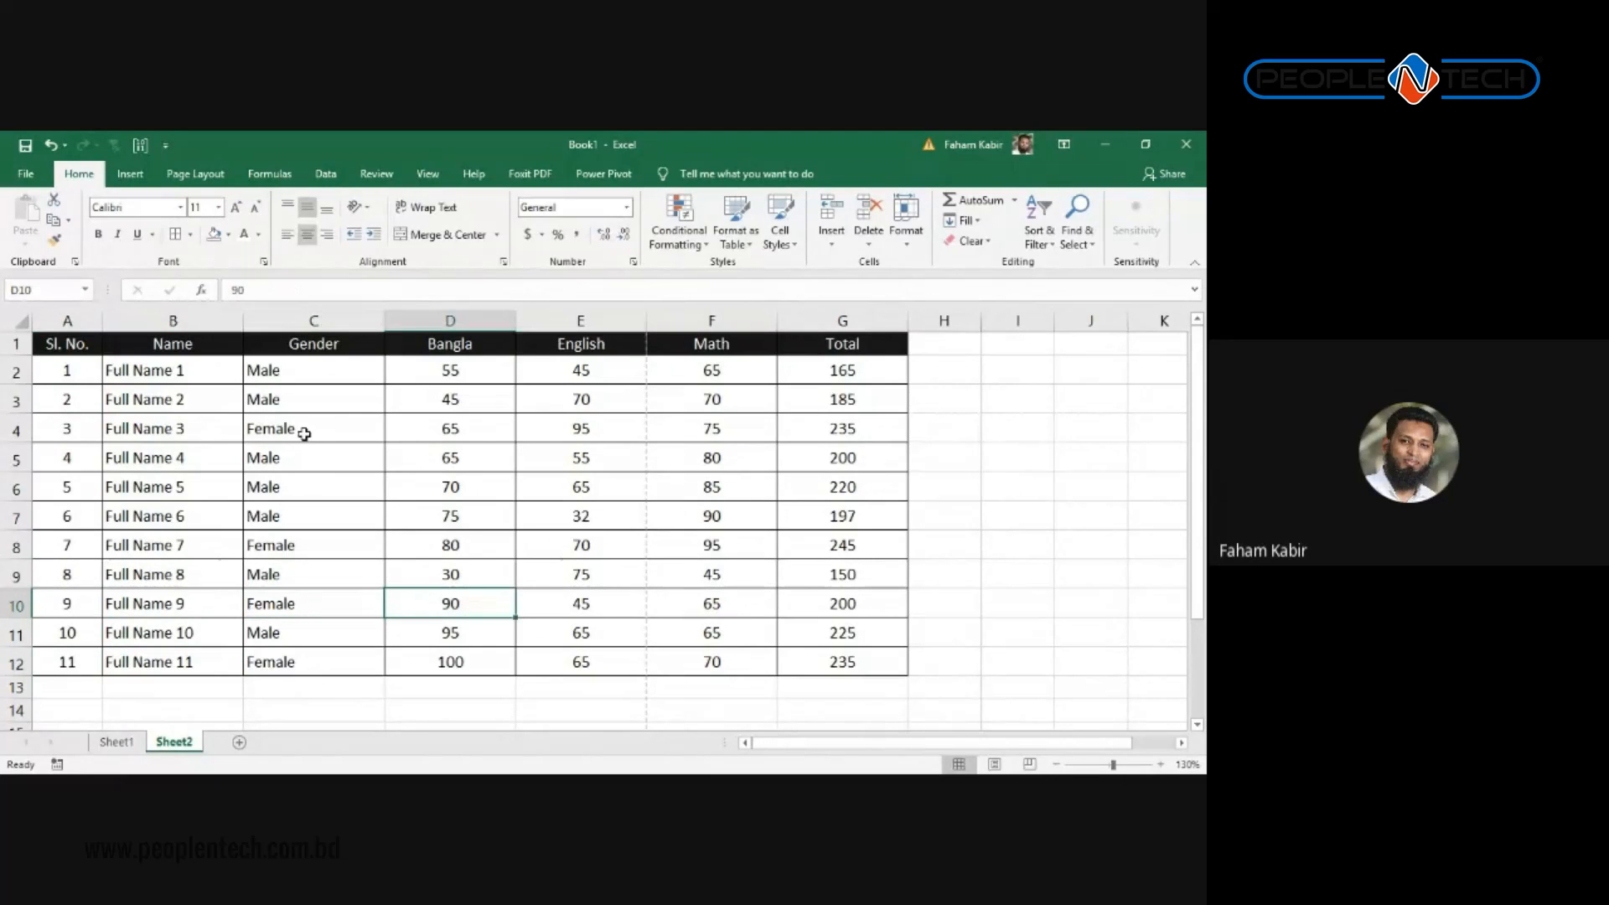
key("Down")
key("Down")
key("Down")
key("Down")
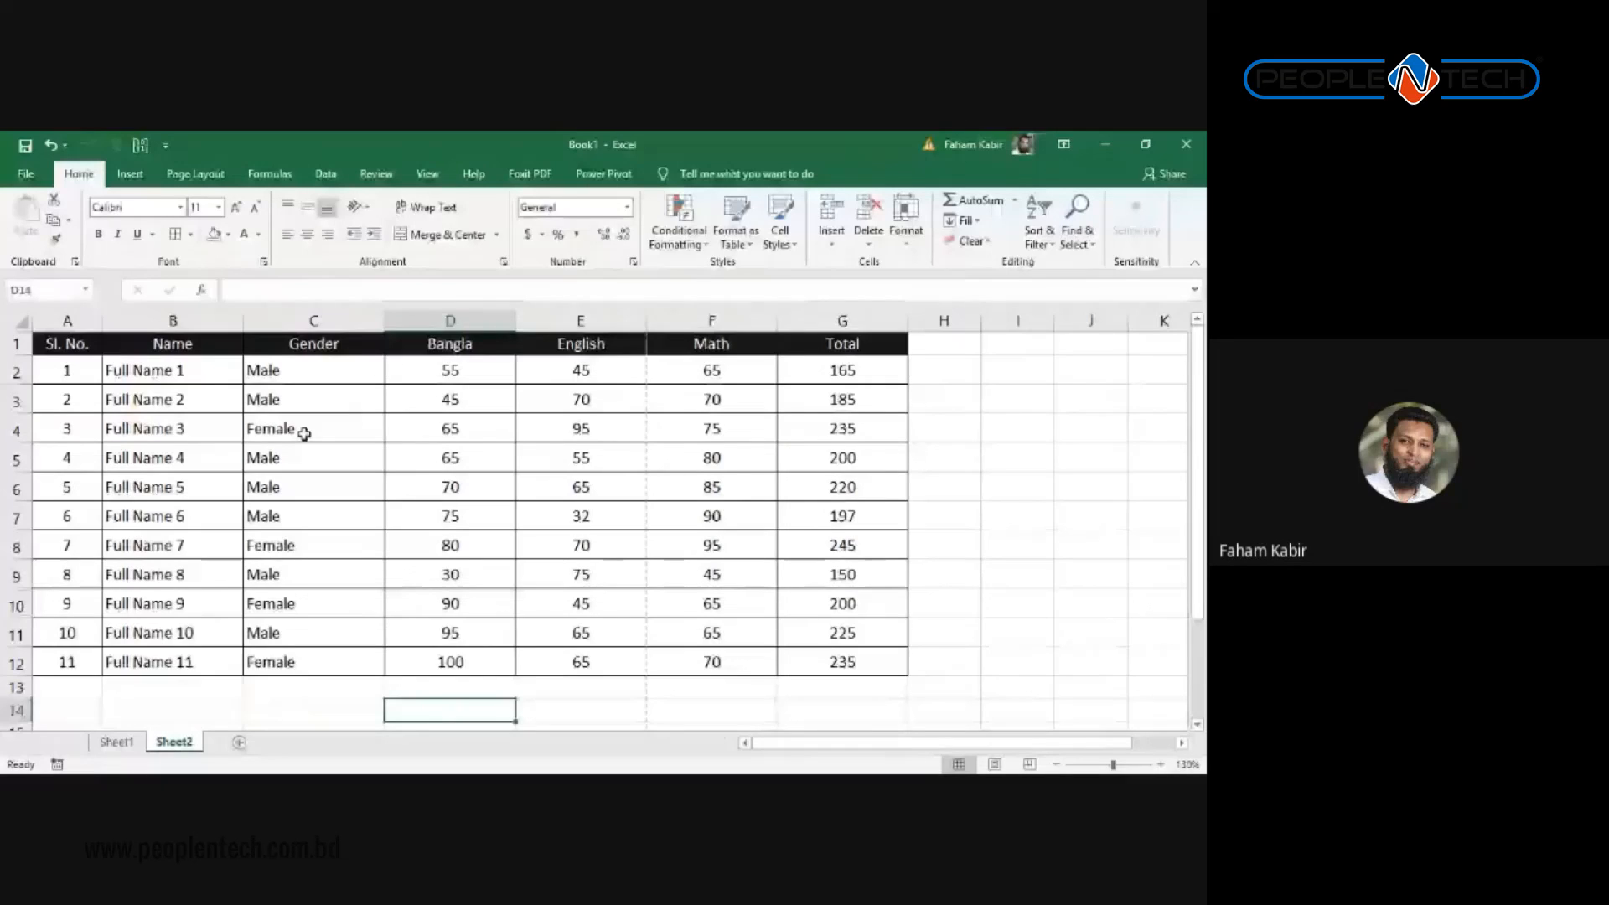
Step: Type the SORT and FILTER notes beneath the marks table
type("S")
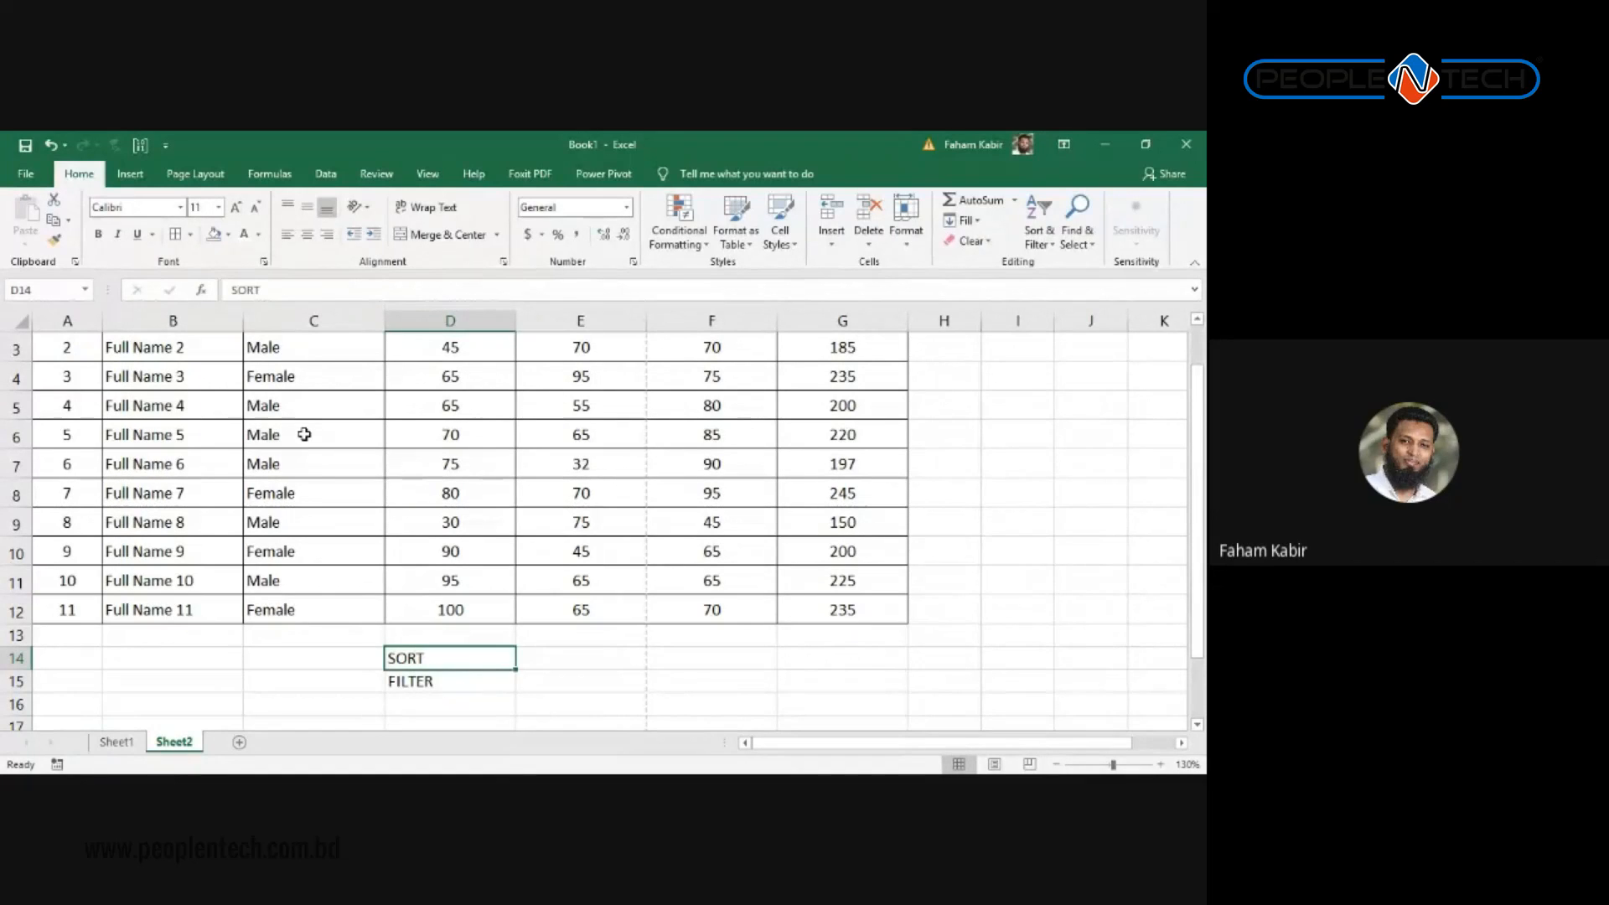
scroll(304, 434, "up", 1)
left_click_drag(62, 370, 82, 658)
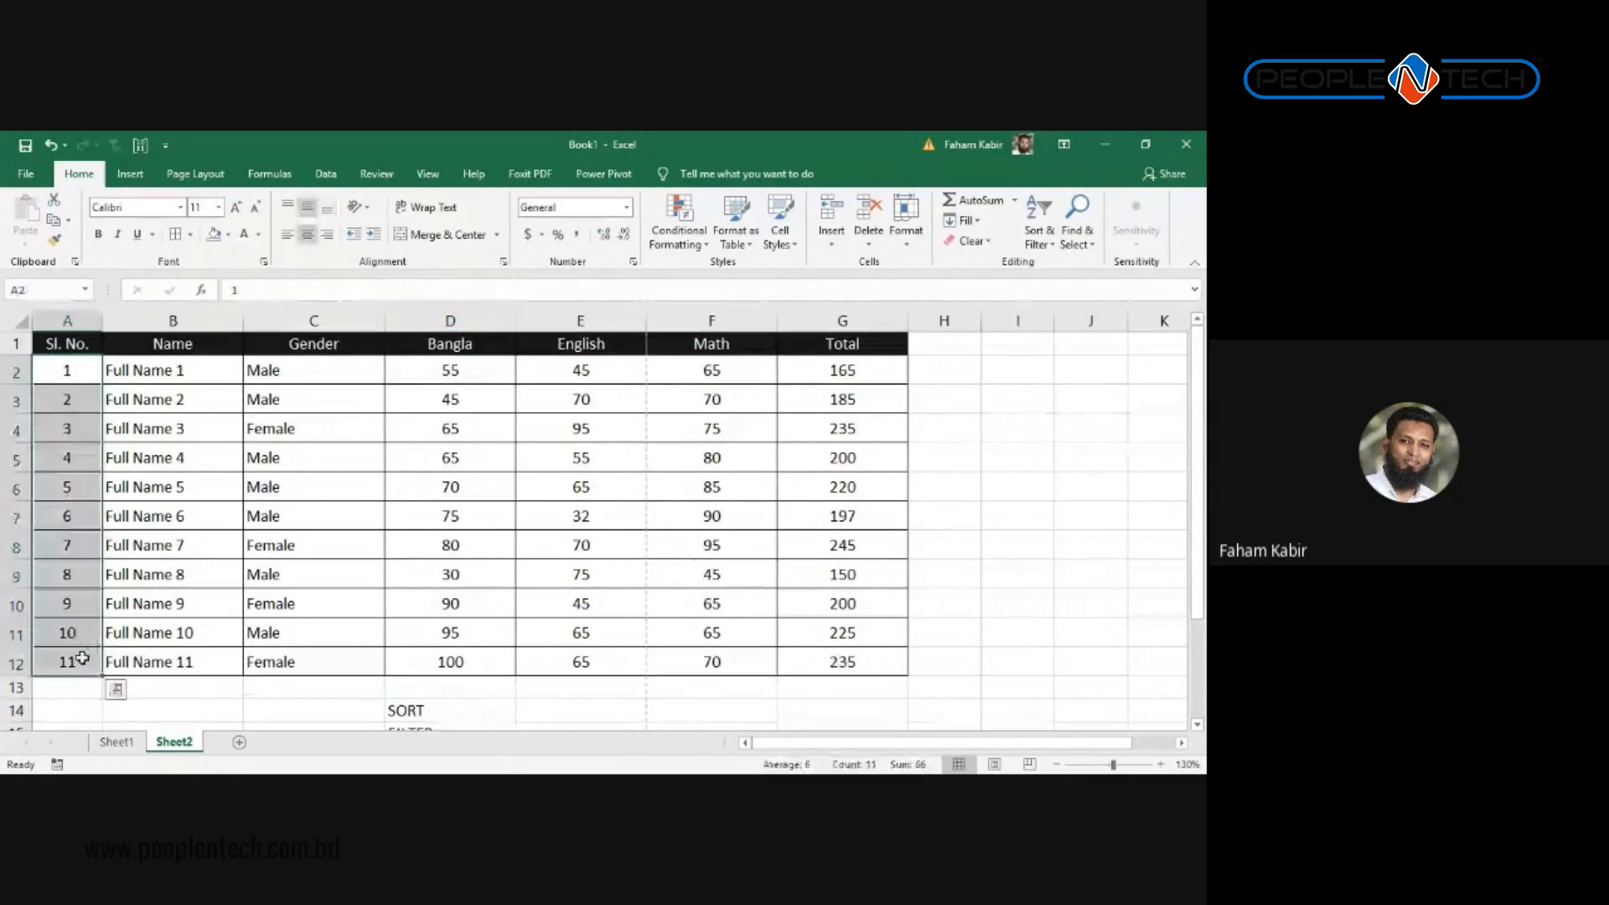
left_click(416, 709)
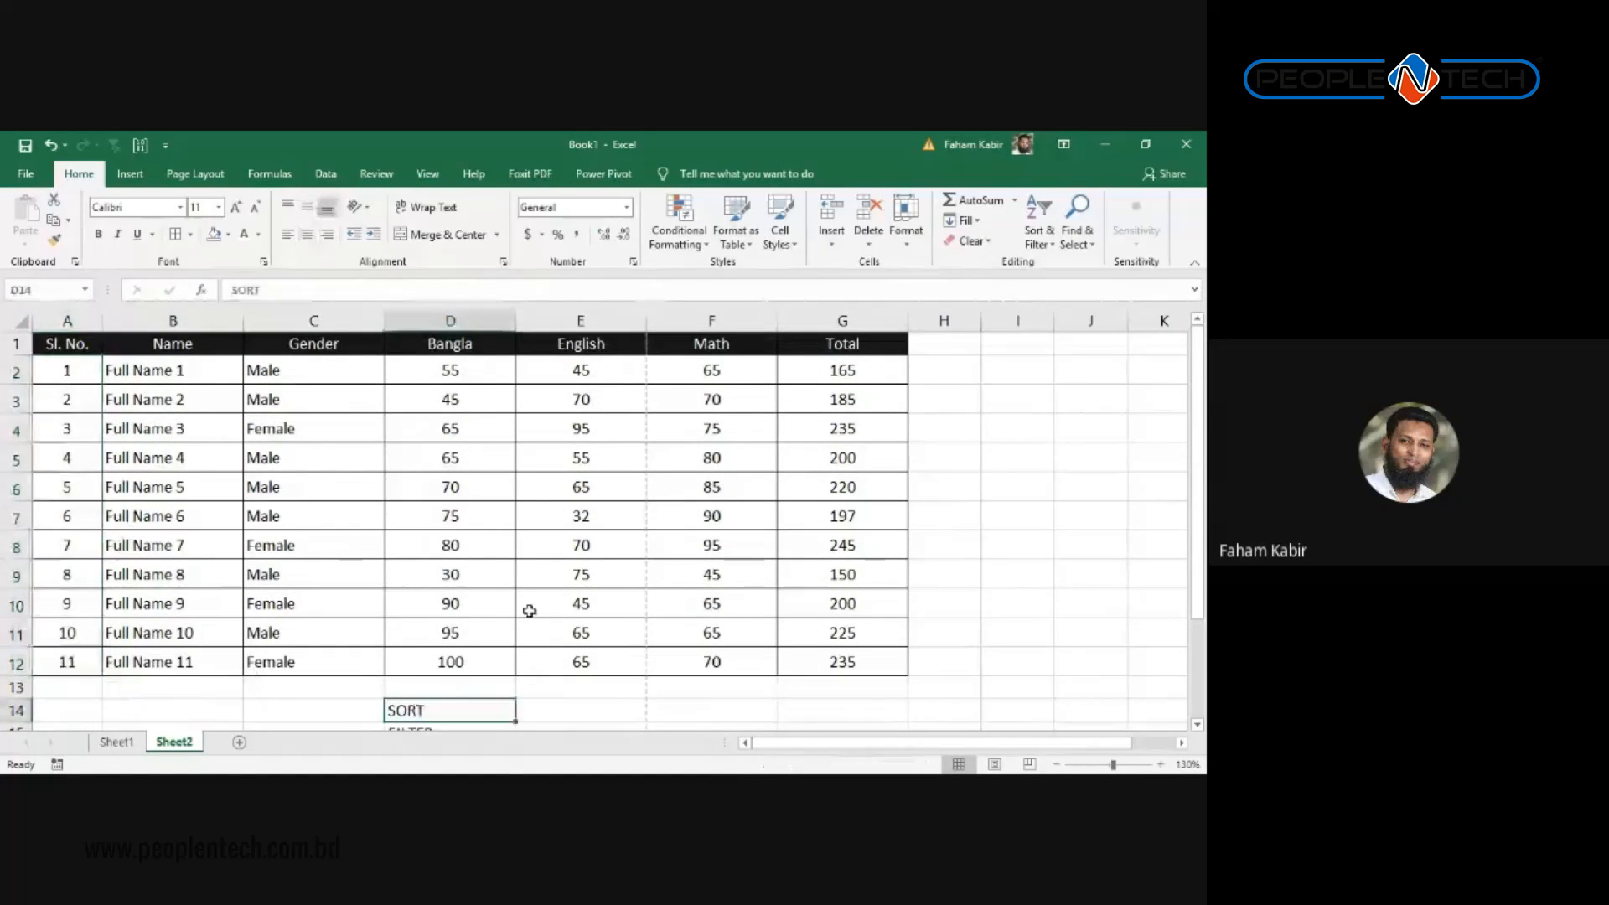
scroll(529, 610, "down", 4)
scroll(515, 575, "up", 3)
left_click(507, 646)
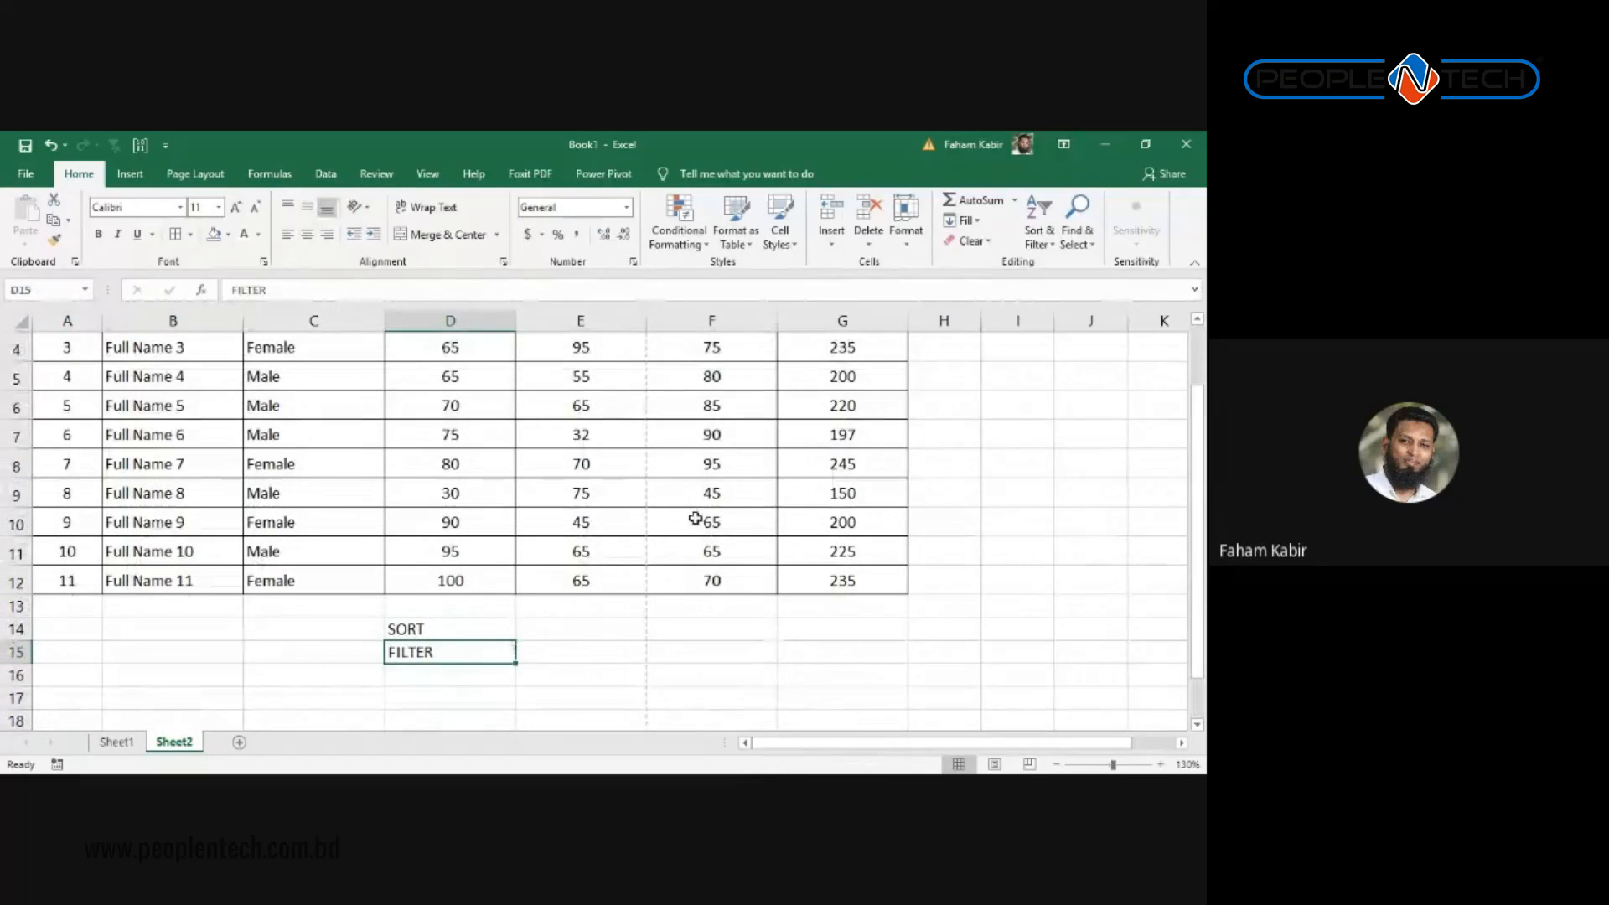
scroll(695, 518, "up", 1)
scroll(711, 505, "up", 1)
left_click_drag(842, 370, 4, 656)
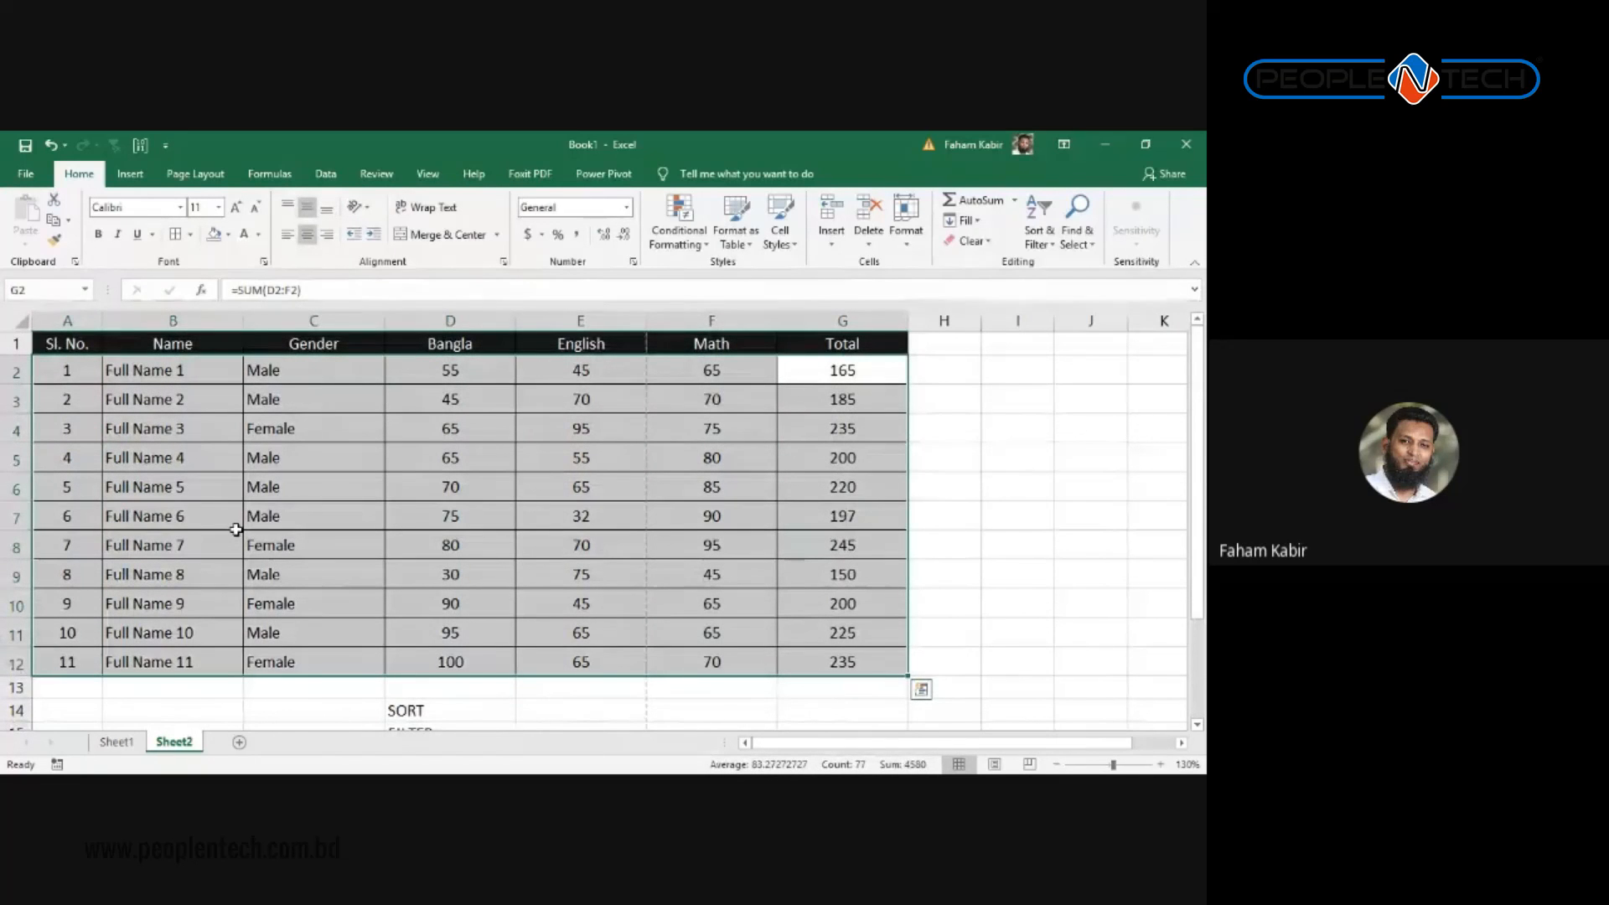
scroll(377, 586, "down", 2)
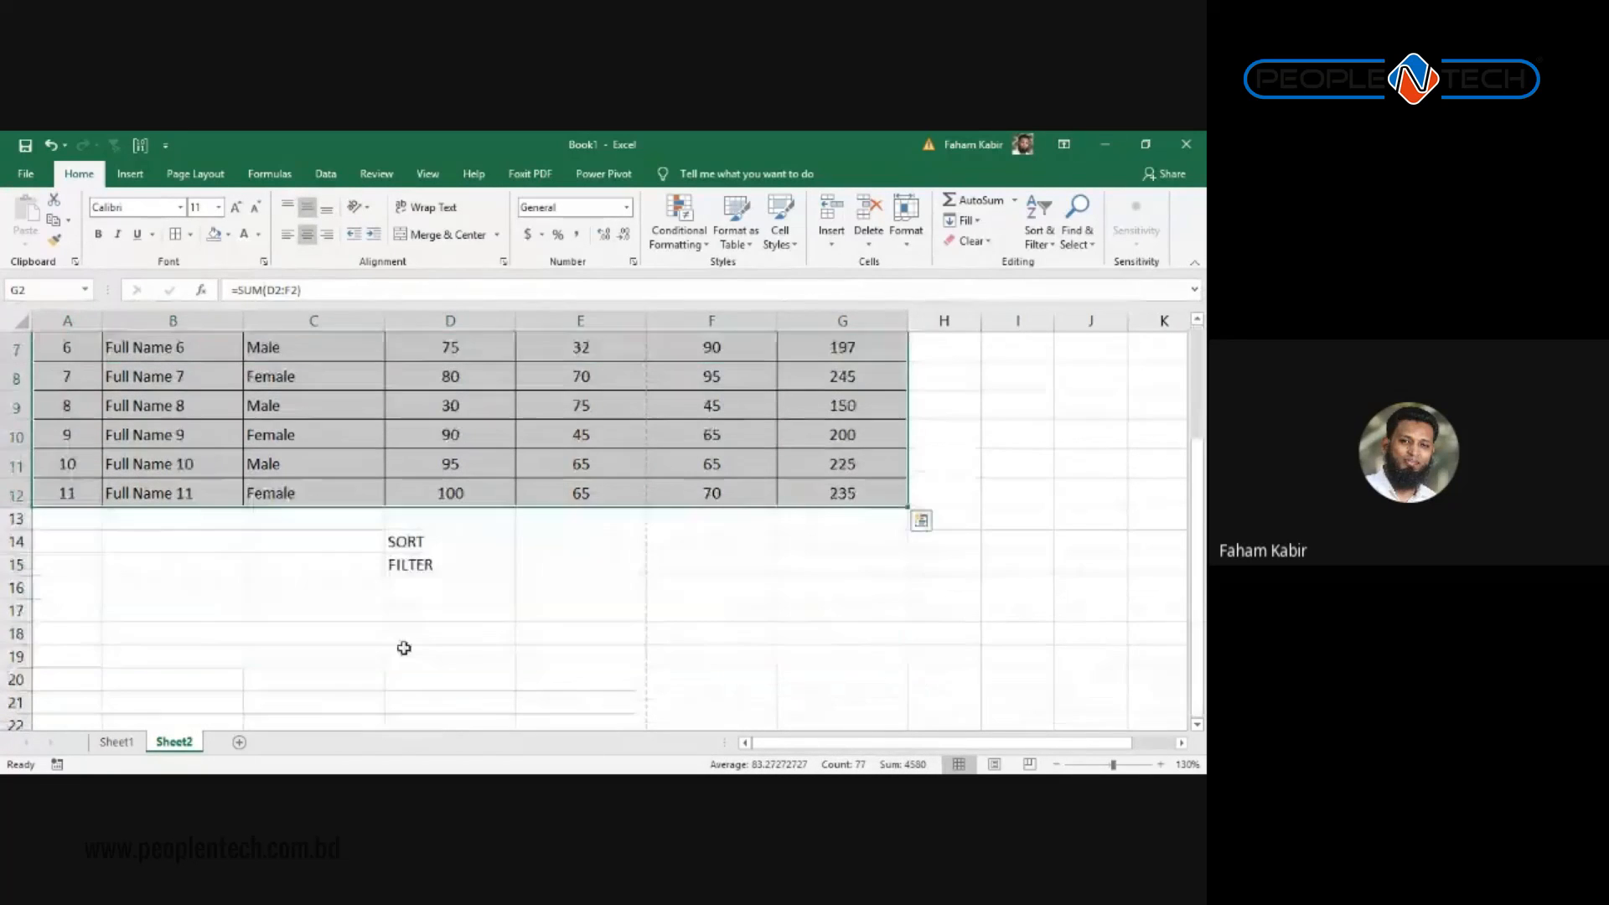
left_click(438, 566)
Step: Check the Total formulas for rows 3 through 8
left_click_drag(855, 498, 846, 335)
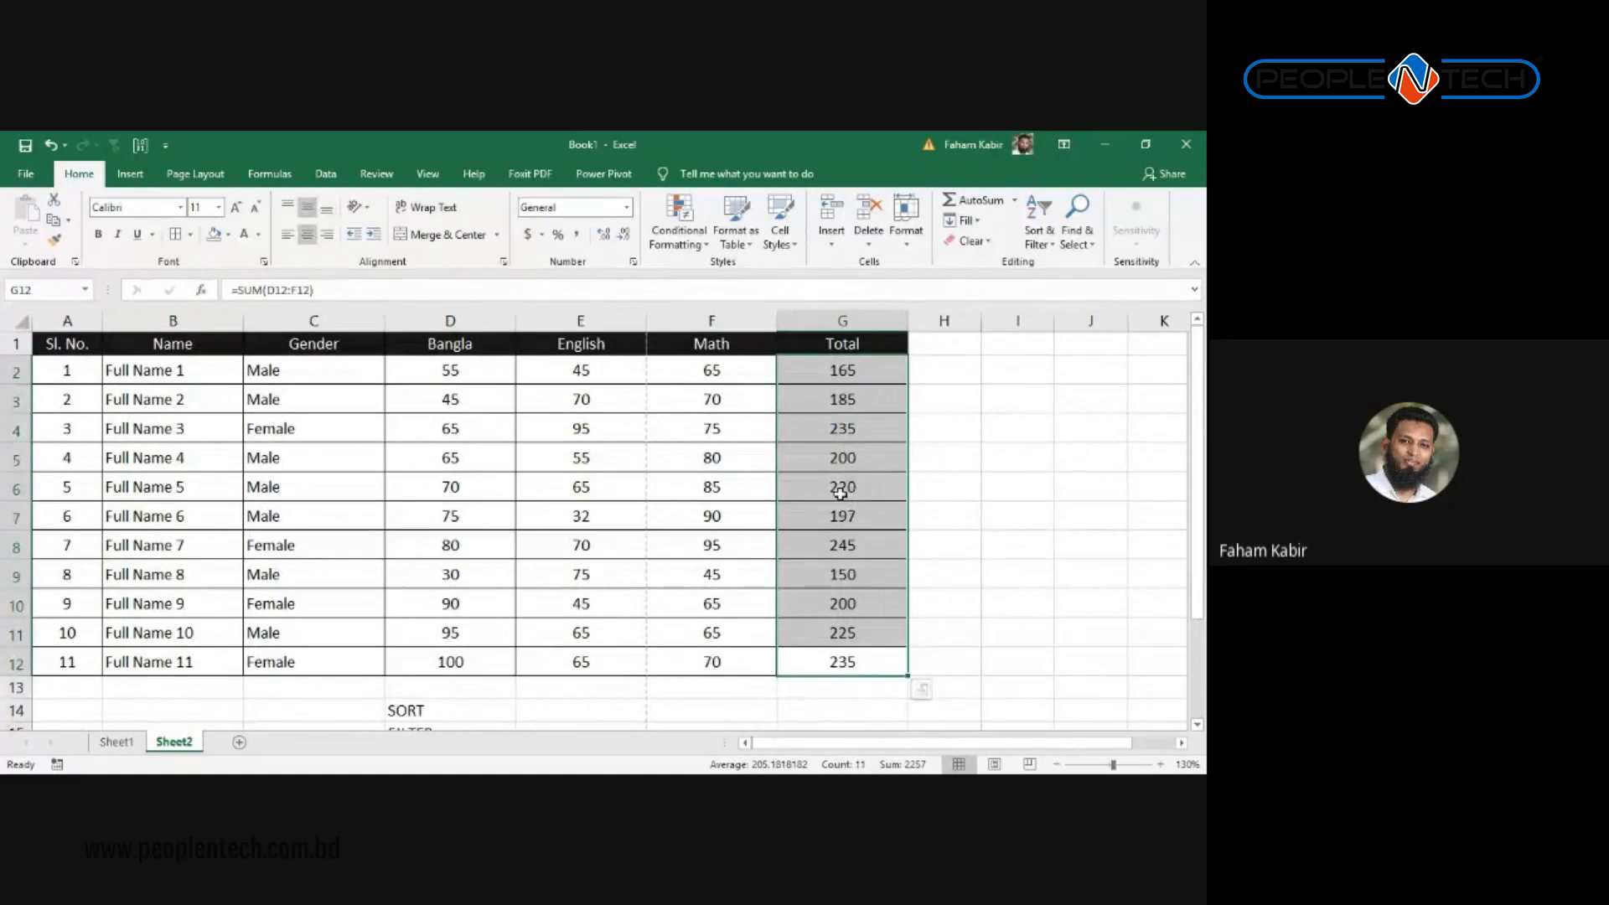
left_click(849, 402)
left_click(854, 434)
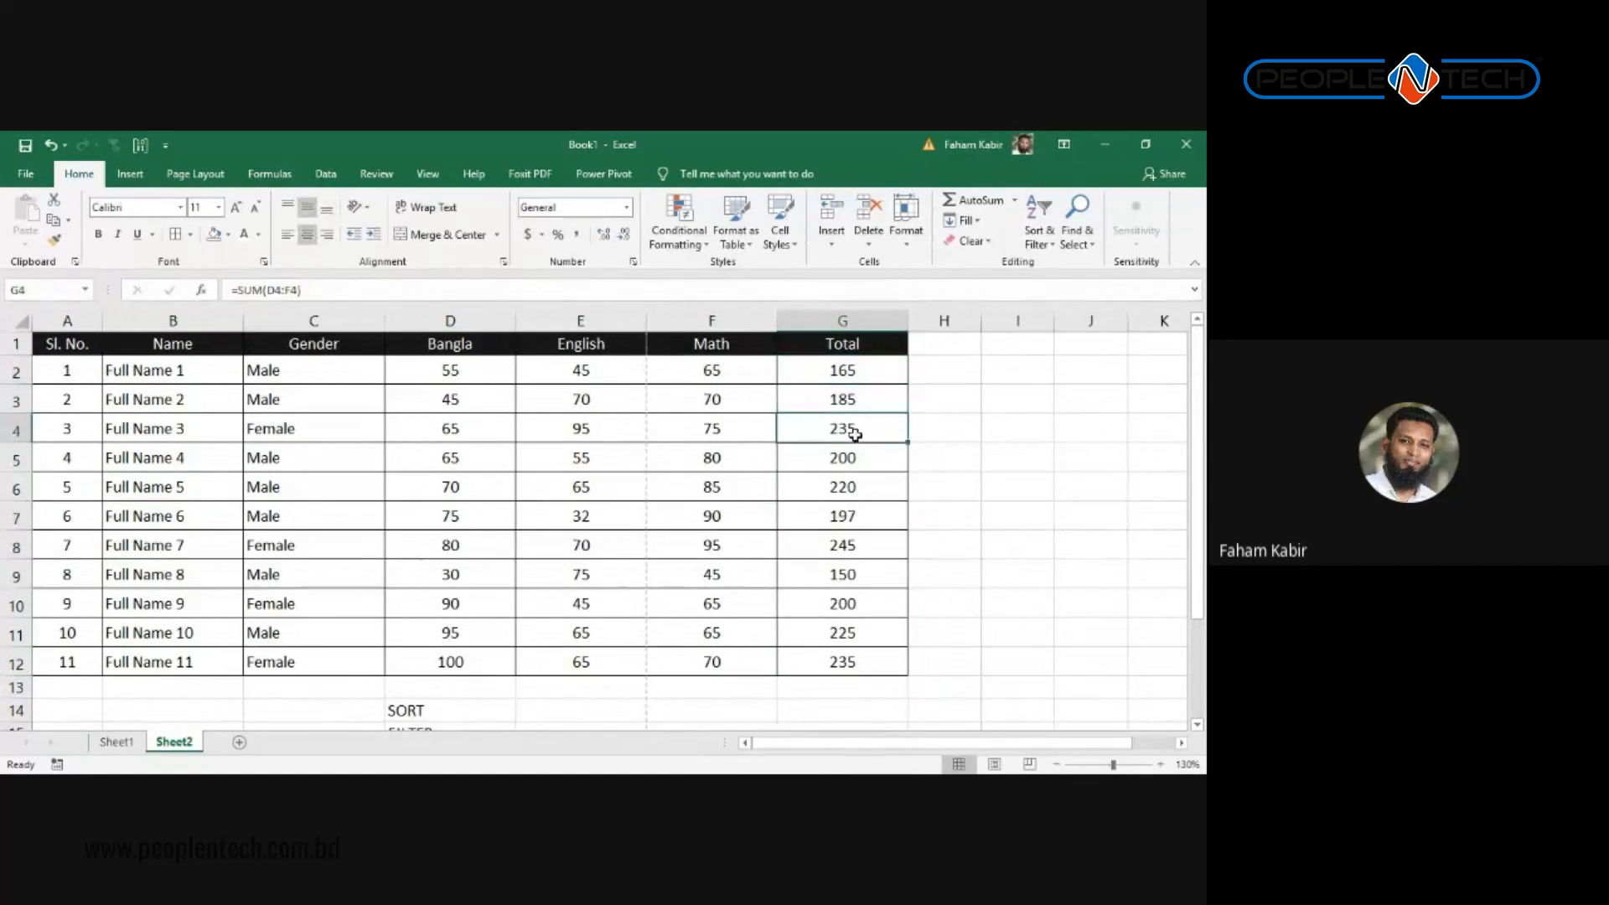
left_click(853, 463)
left_click(852, 494)
left_click(851, 520)
left_click(851, 549)
Step: Review the Gender cells, the FILTER note and the serial numbers in column A
left_click_drag(293, 369, 298, 397)
left_click(297, 428)
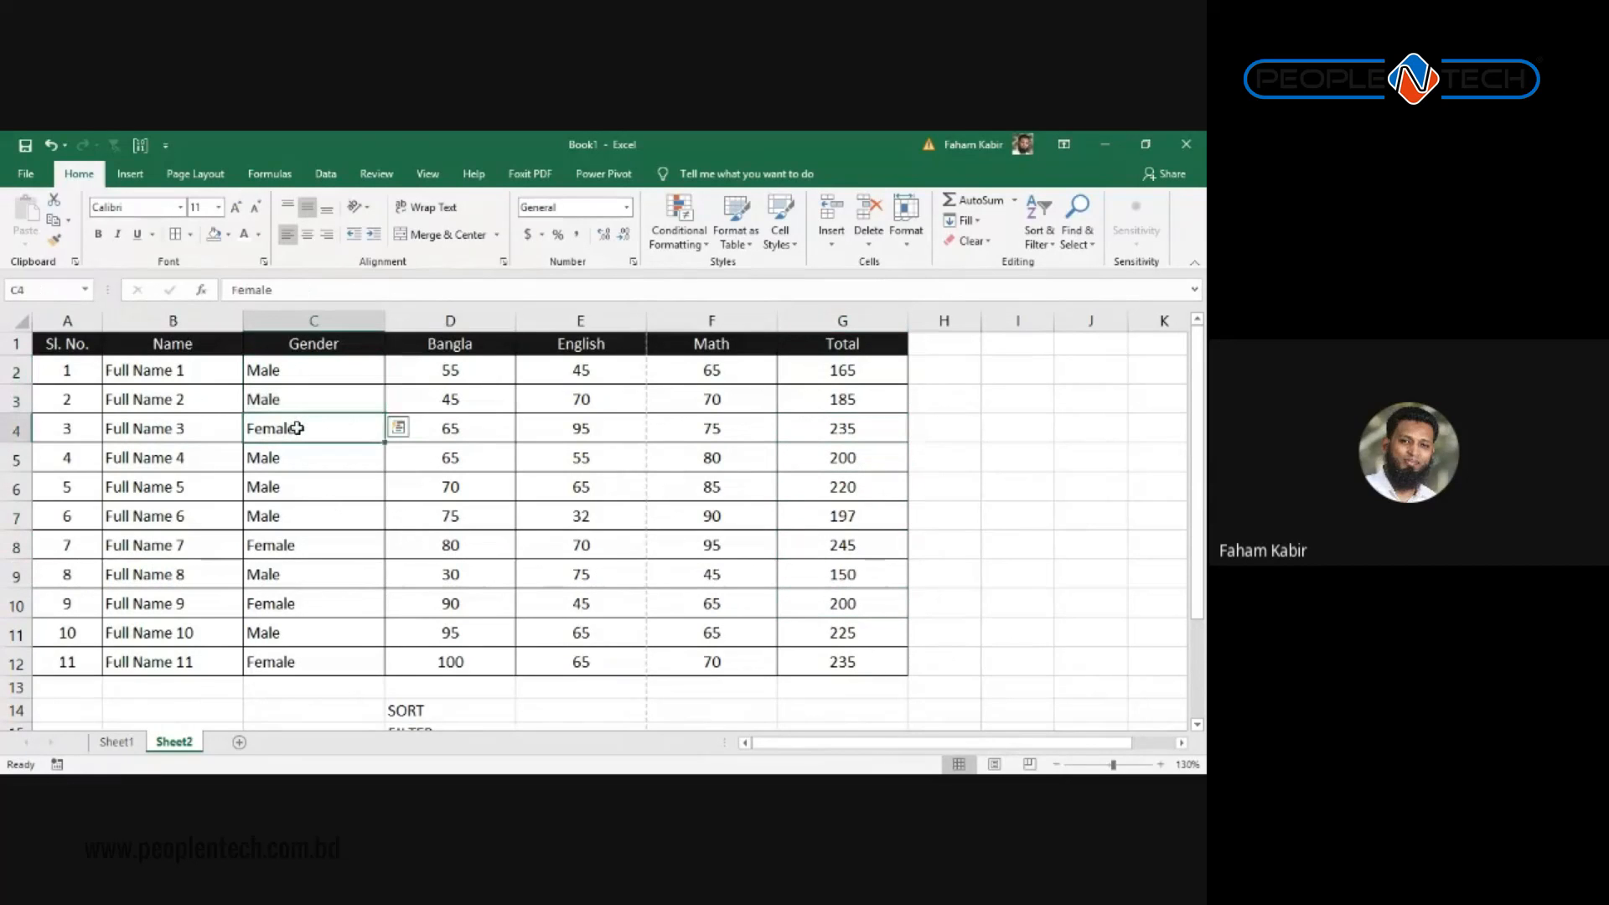
left_click(293, 455)
scroll(309, 503, "down", 2)
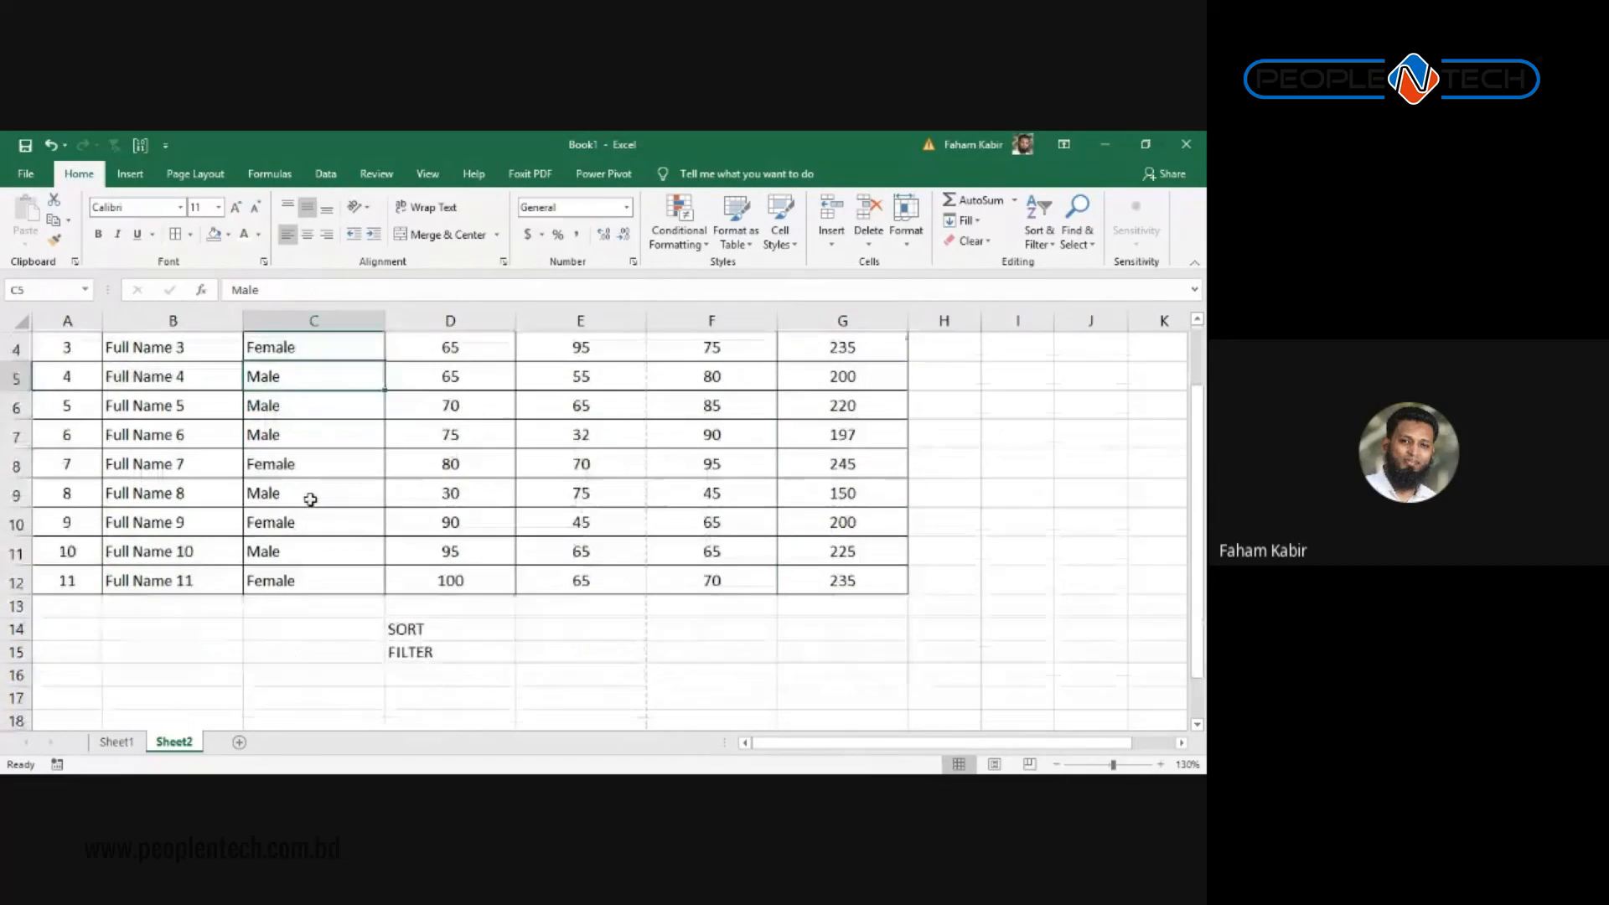
scroll(352, 527, "up", 2)
scroll(402, 587, "down", 1)
left_click(406, 651)
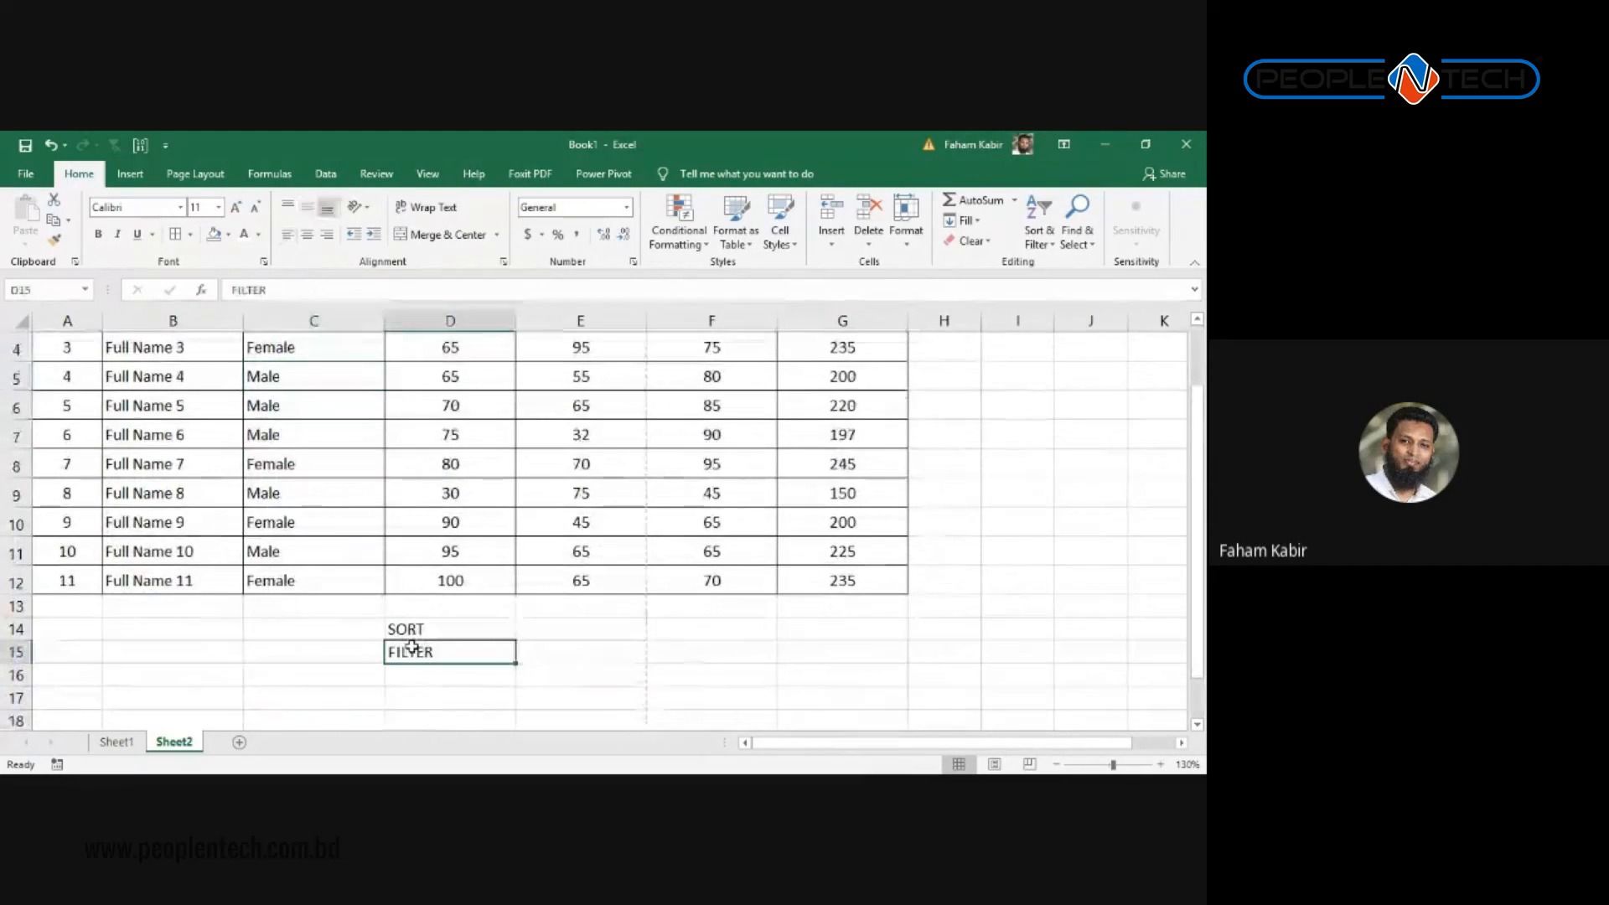
left_click_drag(92, 581, 67, 367)
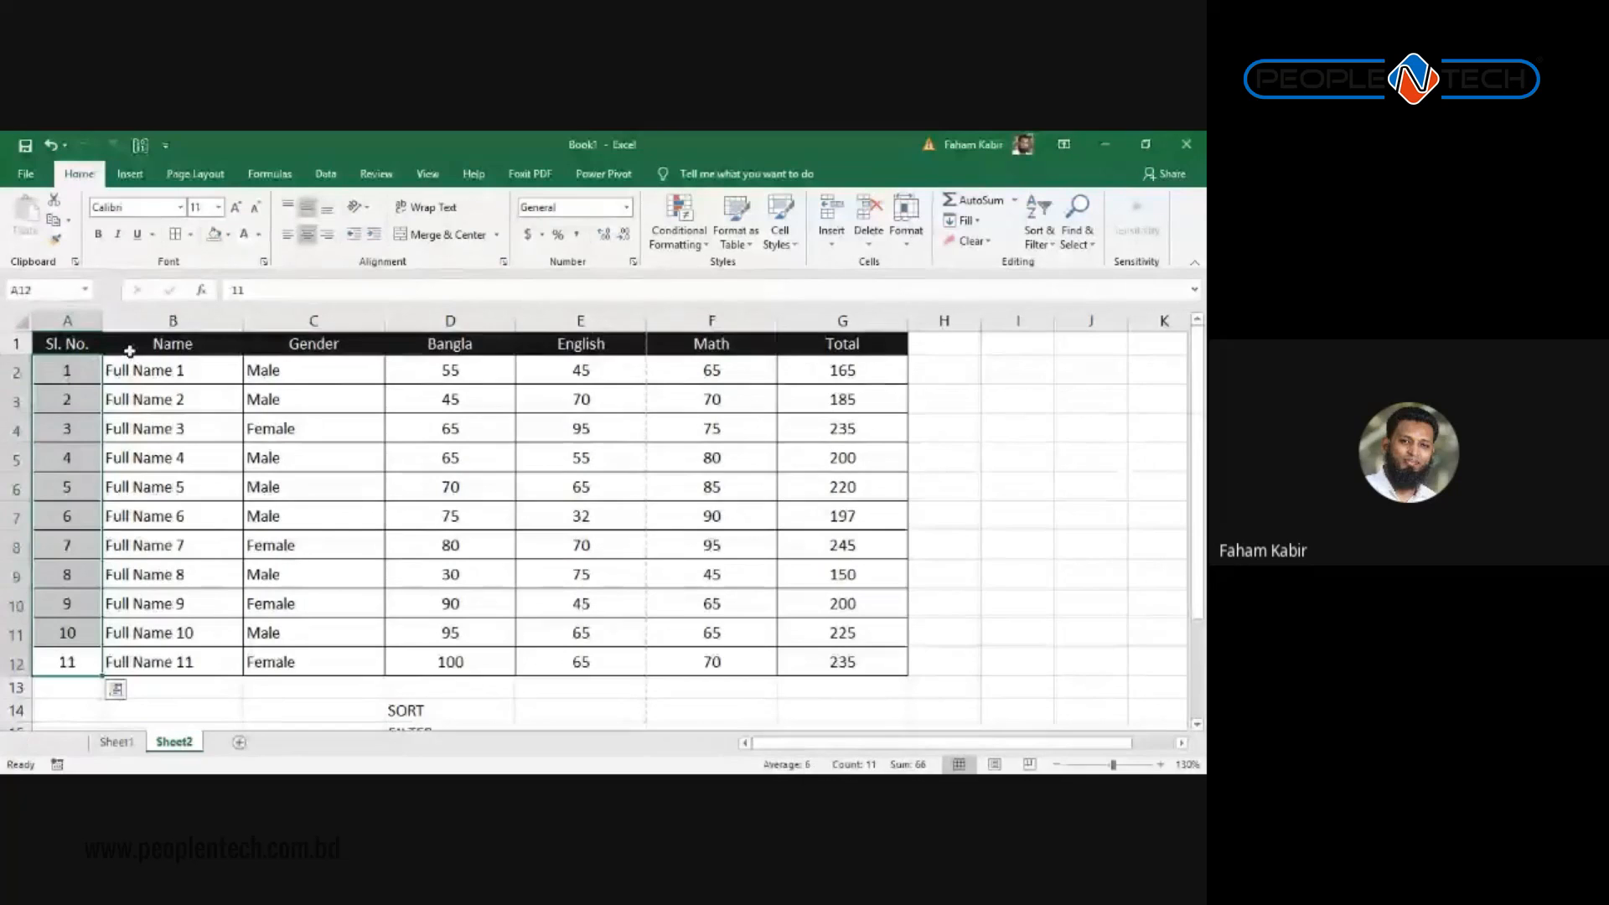
scroll(352, 531, "down", 4)
scroll(359, 539, "up", 2)
left_click_drag(360, 539, 450, 599)
Step: Delete the SORT and FILTER notes in D14:D15
key("Delete")
left_click(504, 545)
scroll(338, 575, "up", 2)
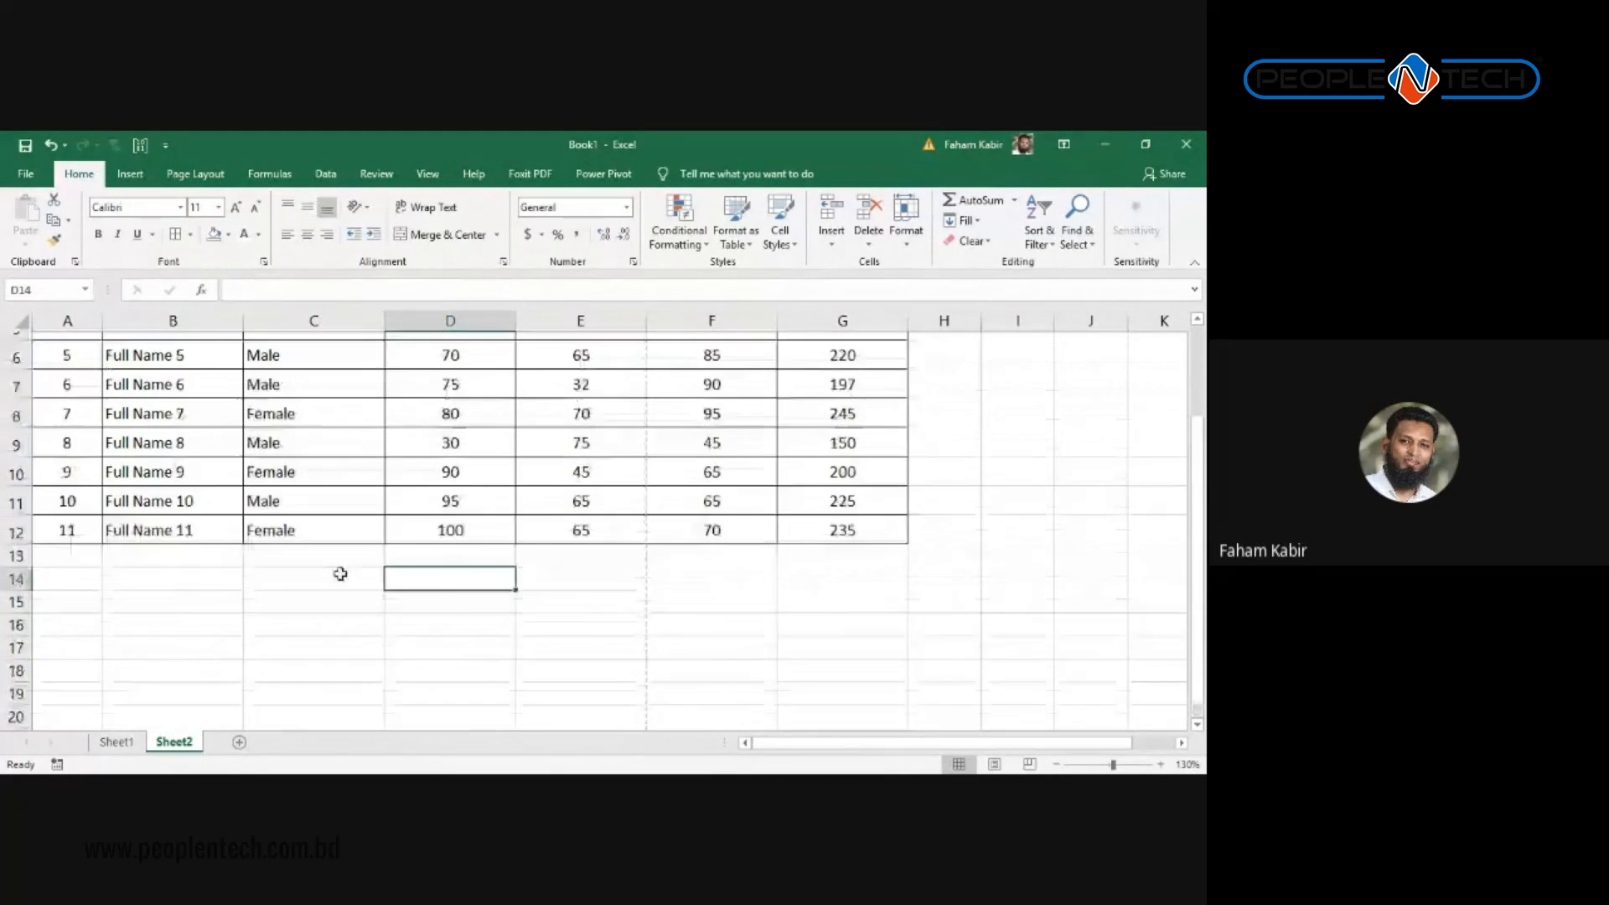
left_click(113, 341)
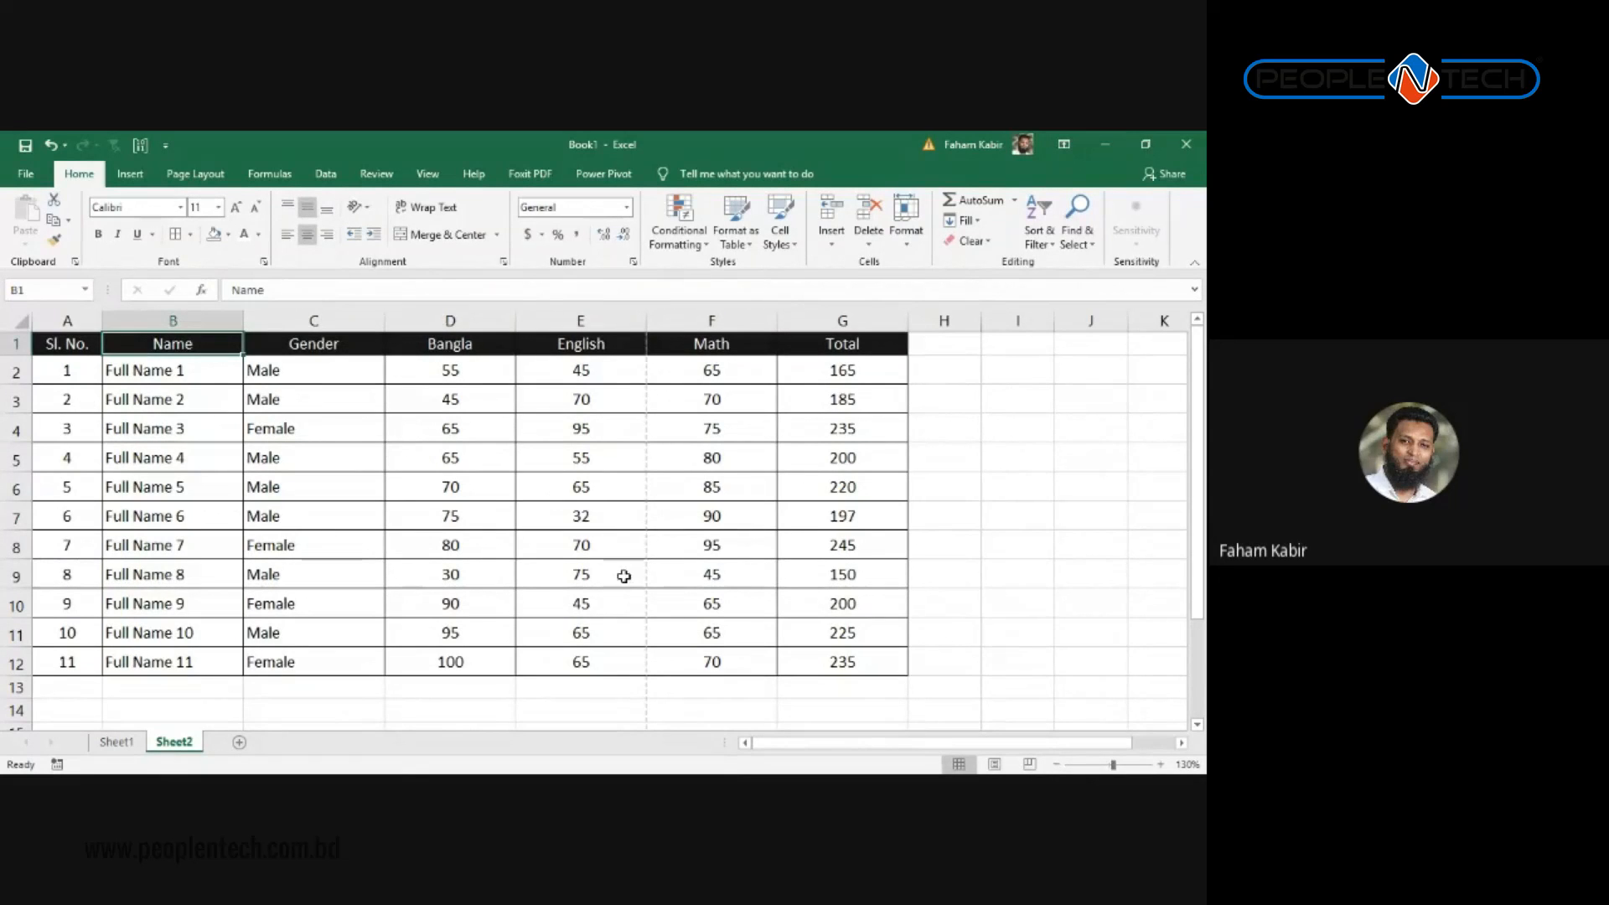
left_click(522, 492)
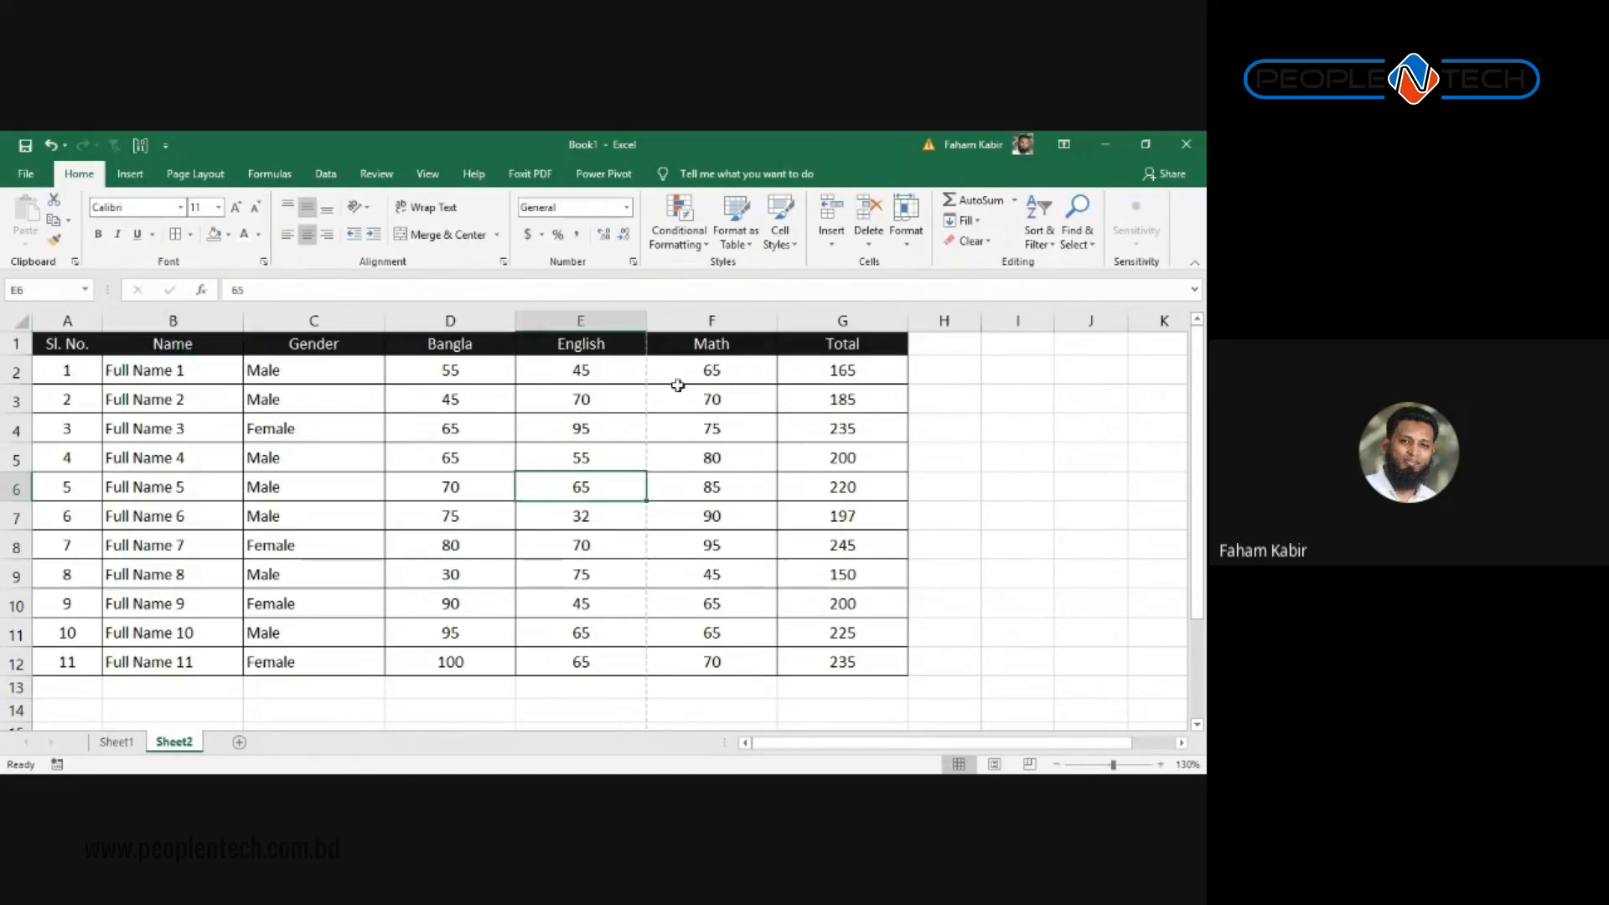
Step: Select the whole marks table A1:G12 and bring up the Data tab's tools
left_click_drag(844, 335, 73, 670)
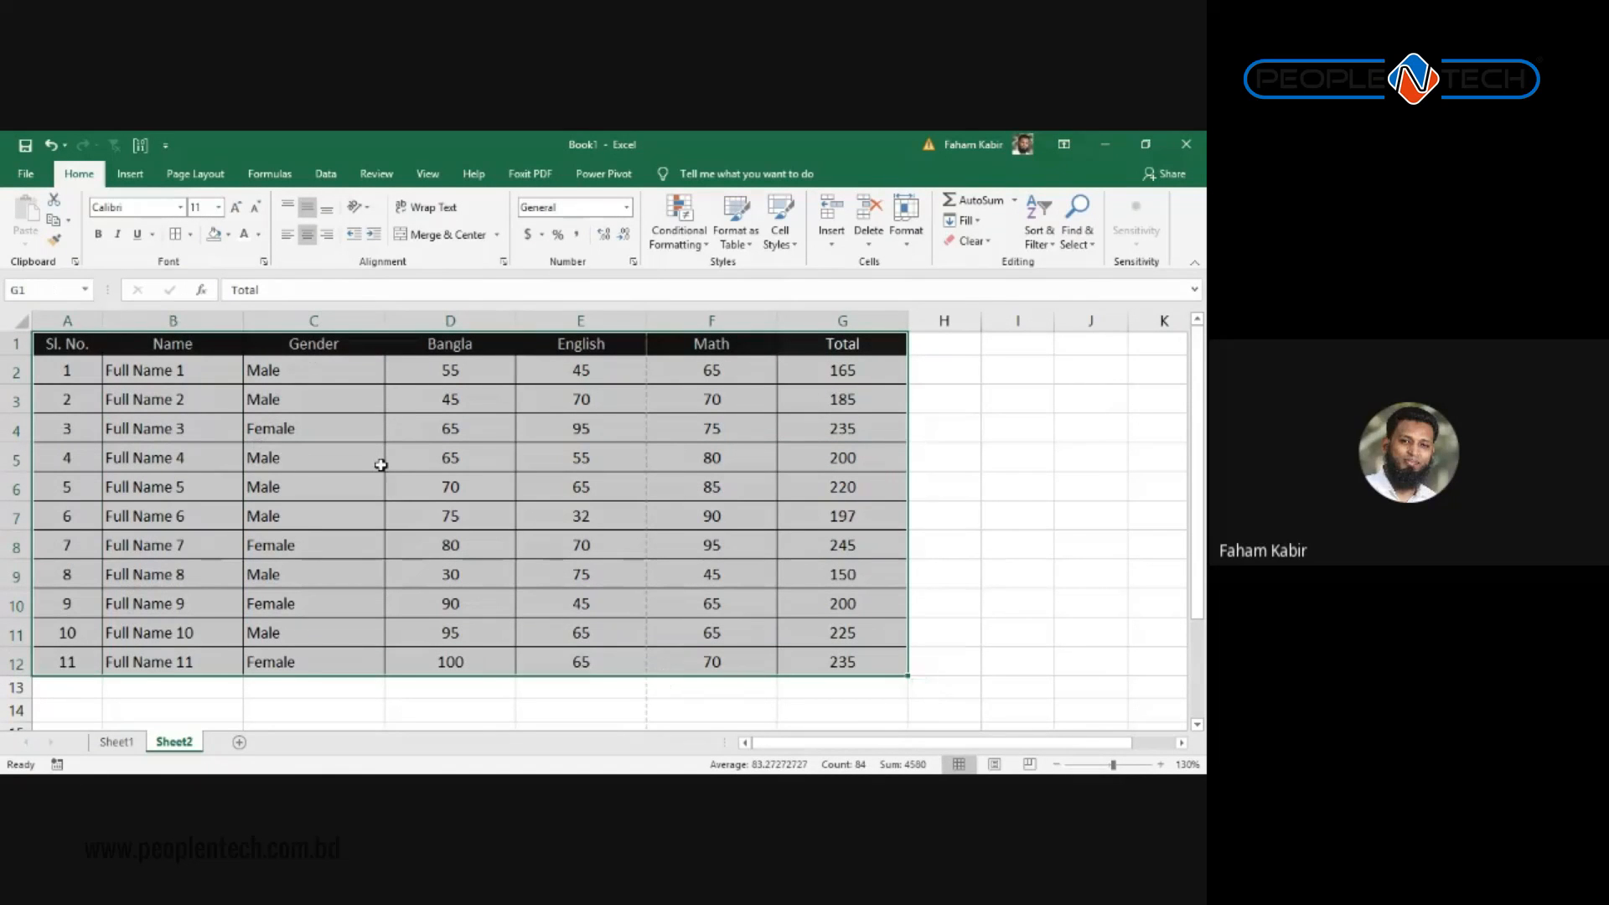
left_click(1038, 233)
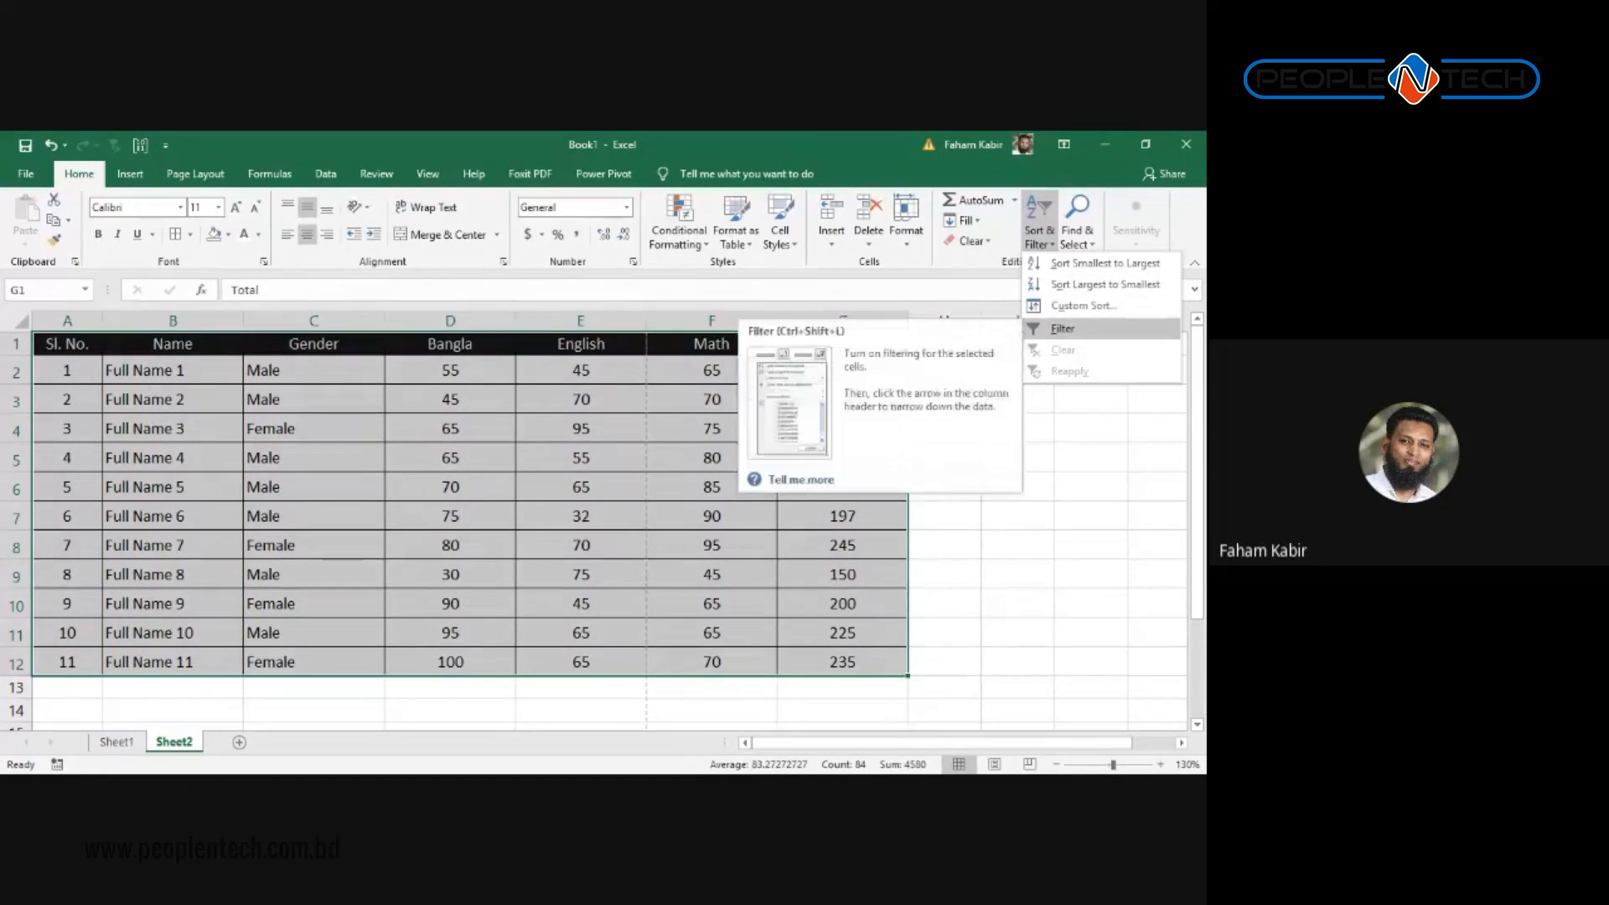
left_click(516, 453)
left_click(168, 385)
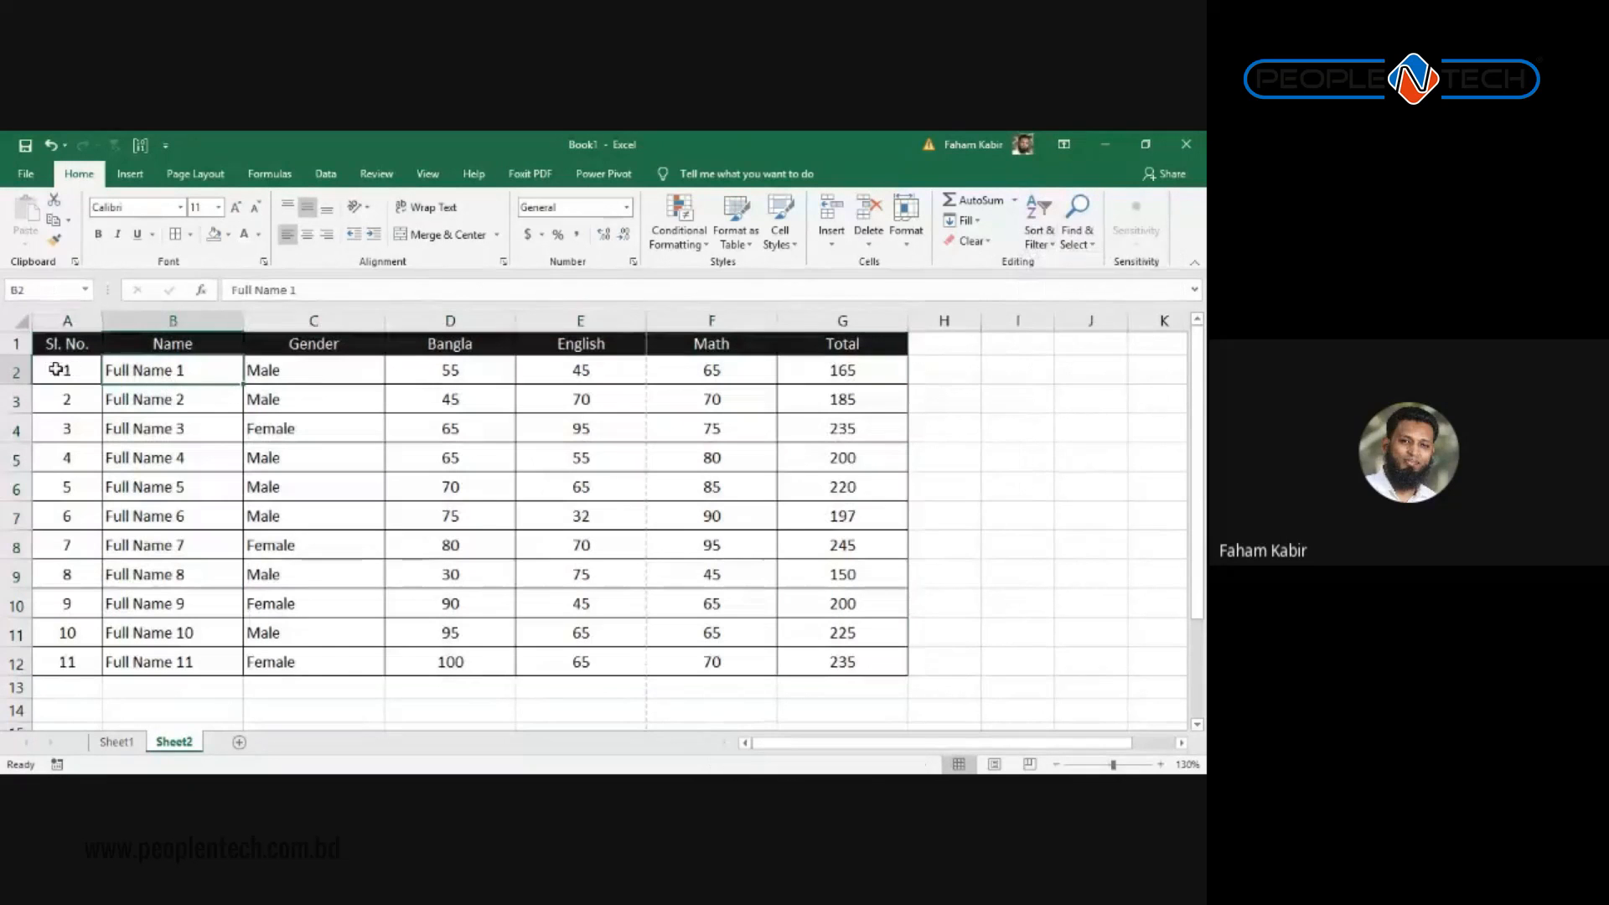
left_click(67, 345)
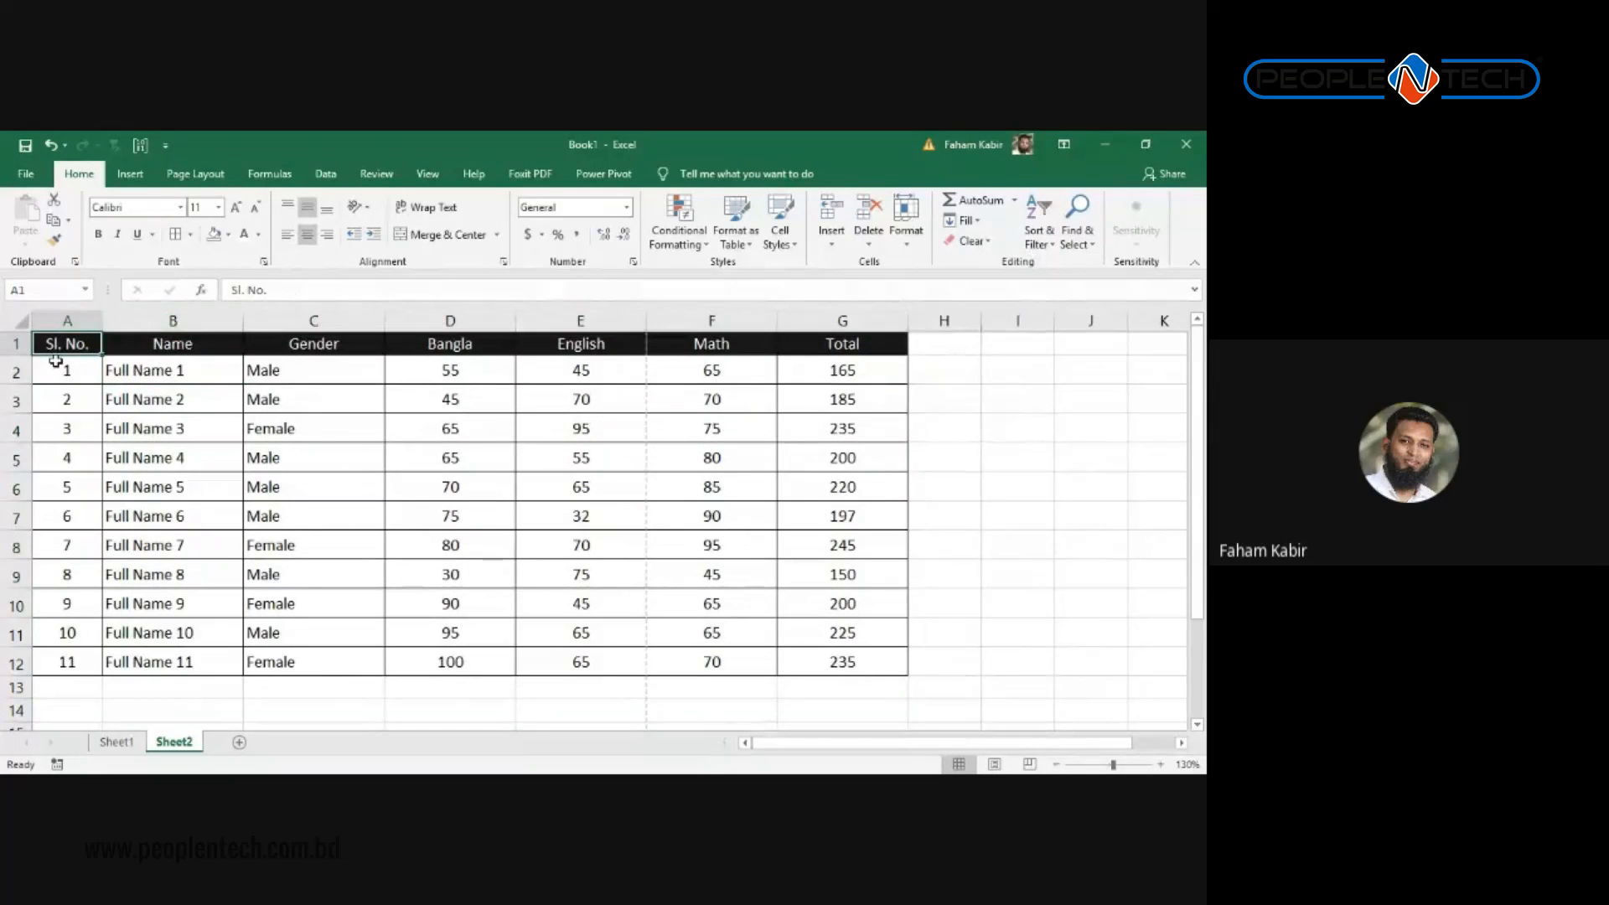
left_click_drag(52, 343, 830, 666)
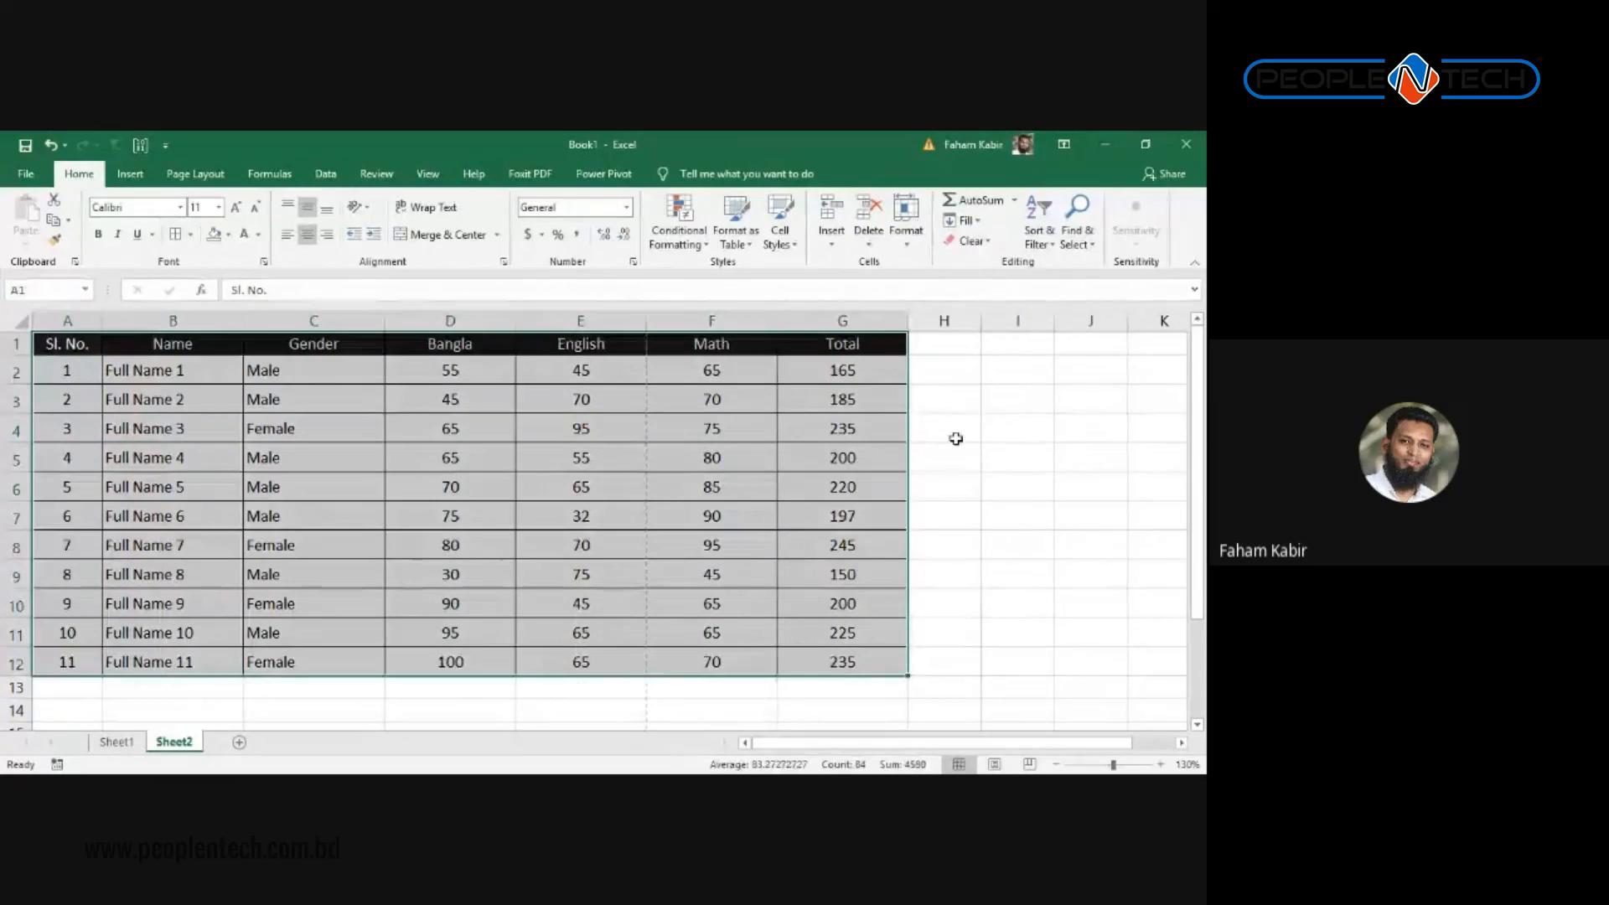
left_click(325, 174)
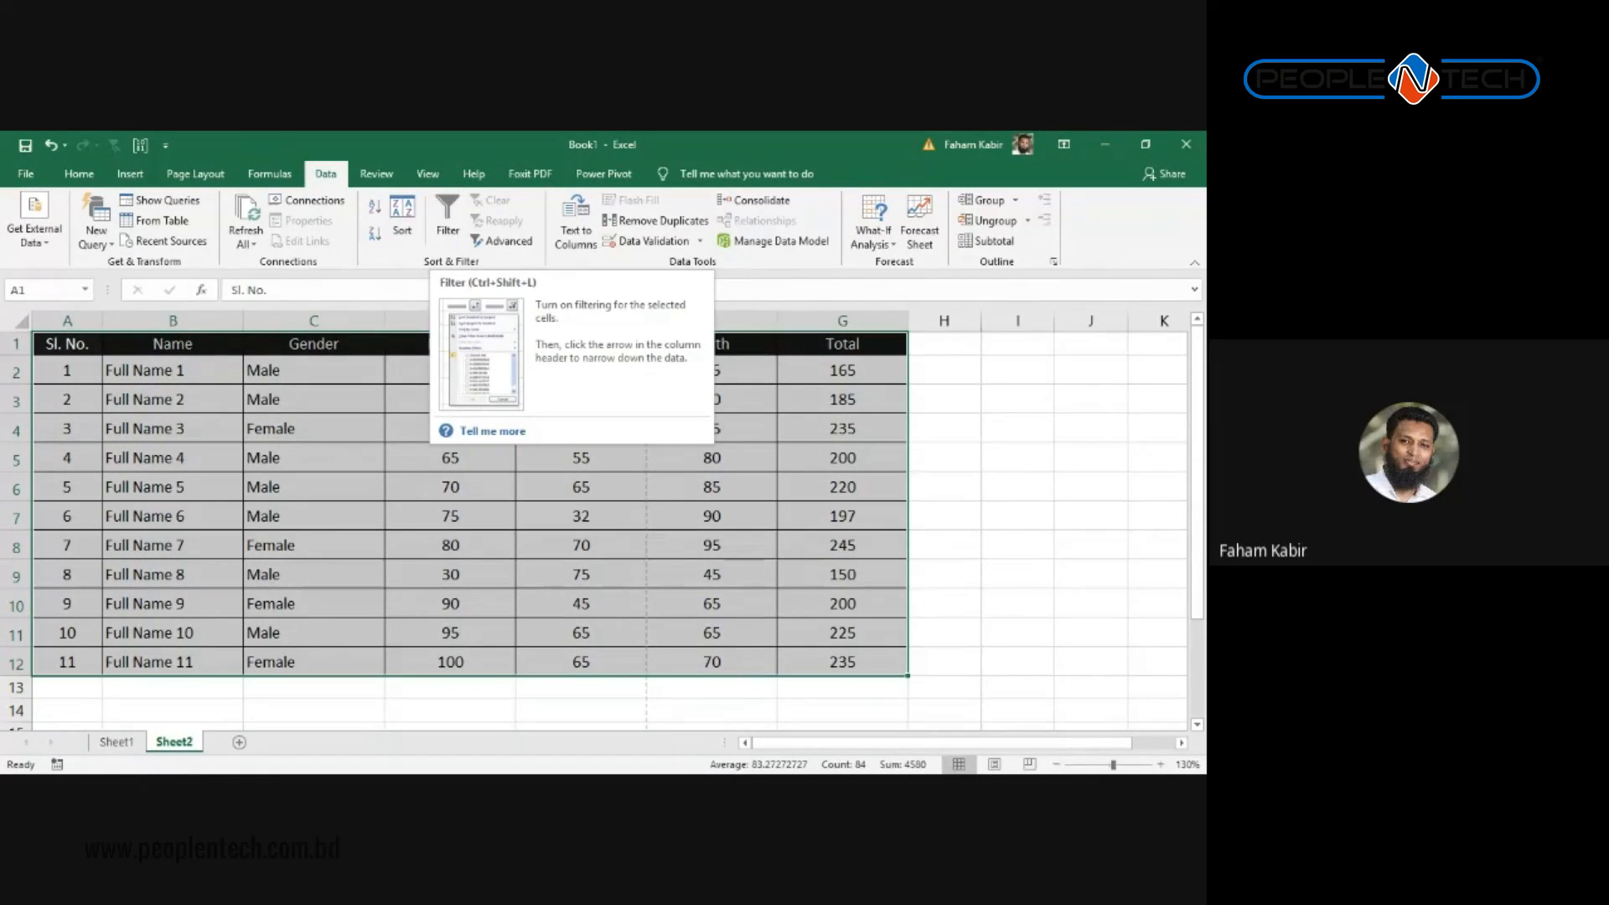
Step: Add AutoFilter arrows to the header row and check the Name through Math headers
left_click(448, 220)
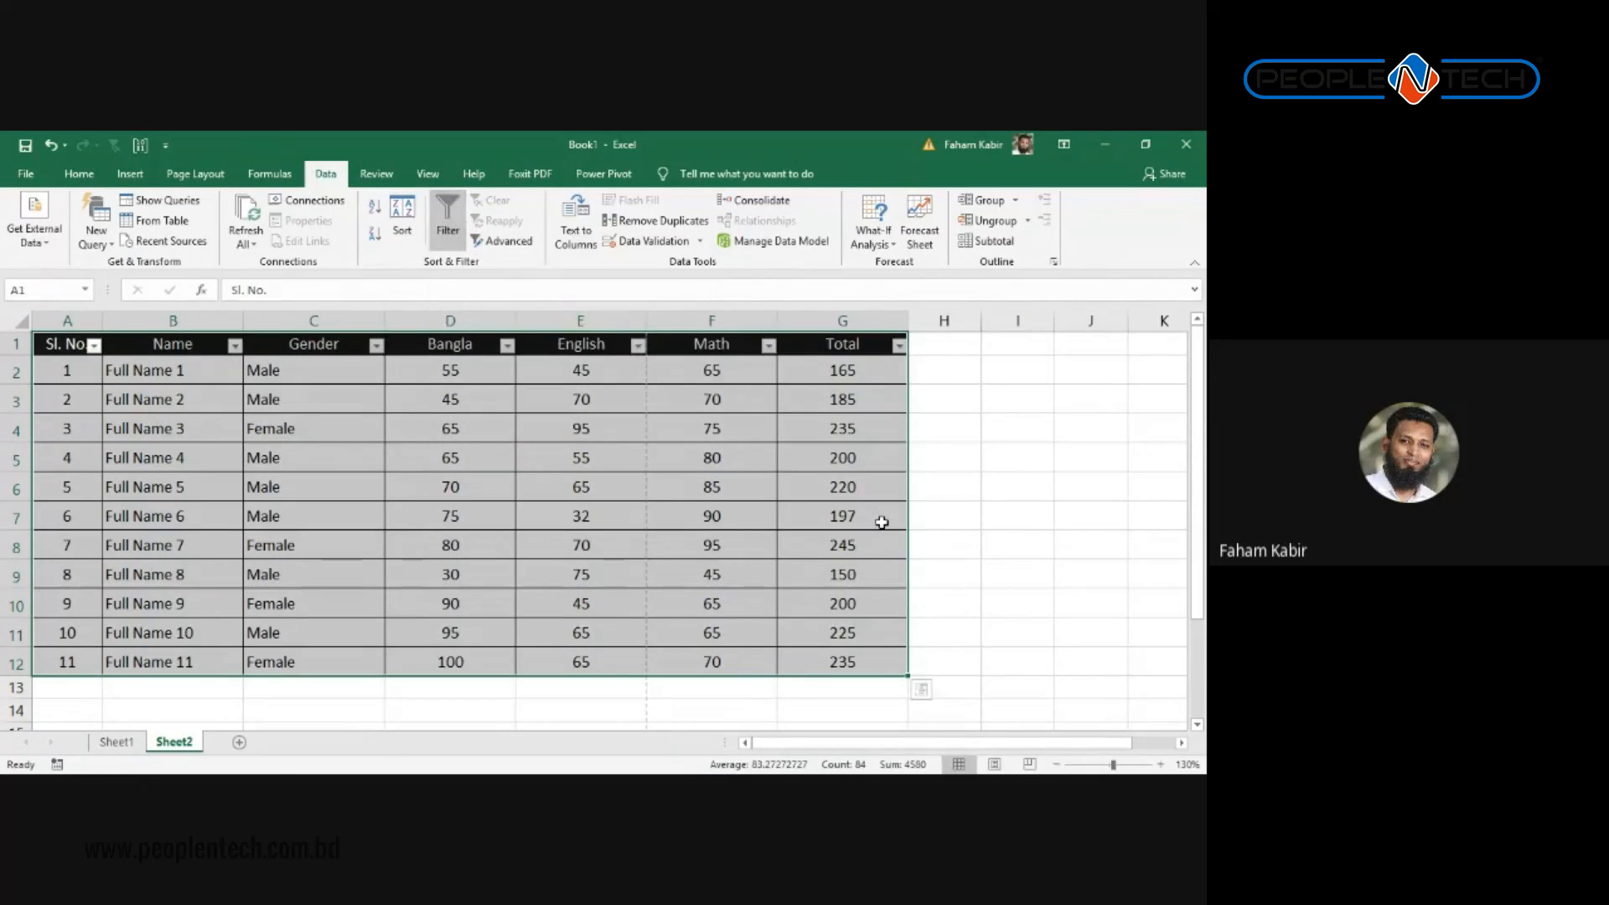
left_click(78, 350)
left_click(144, 346)
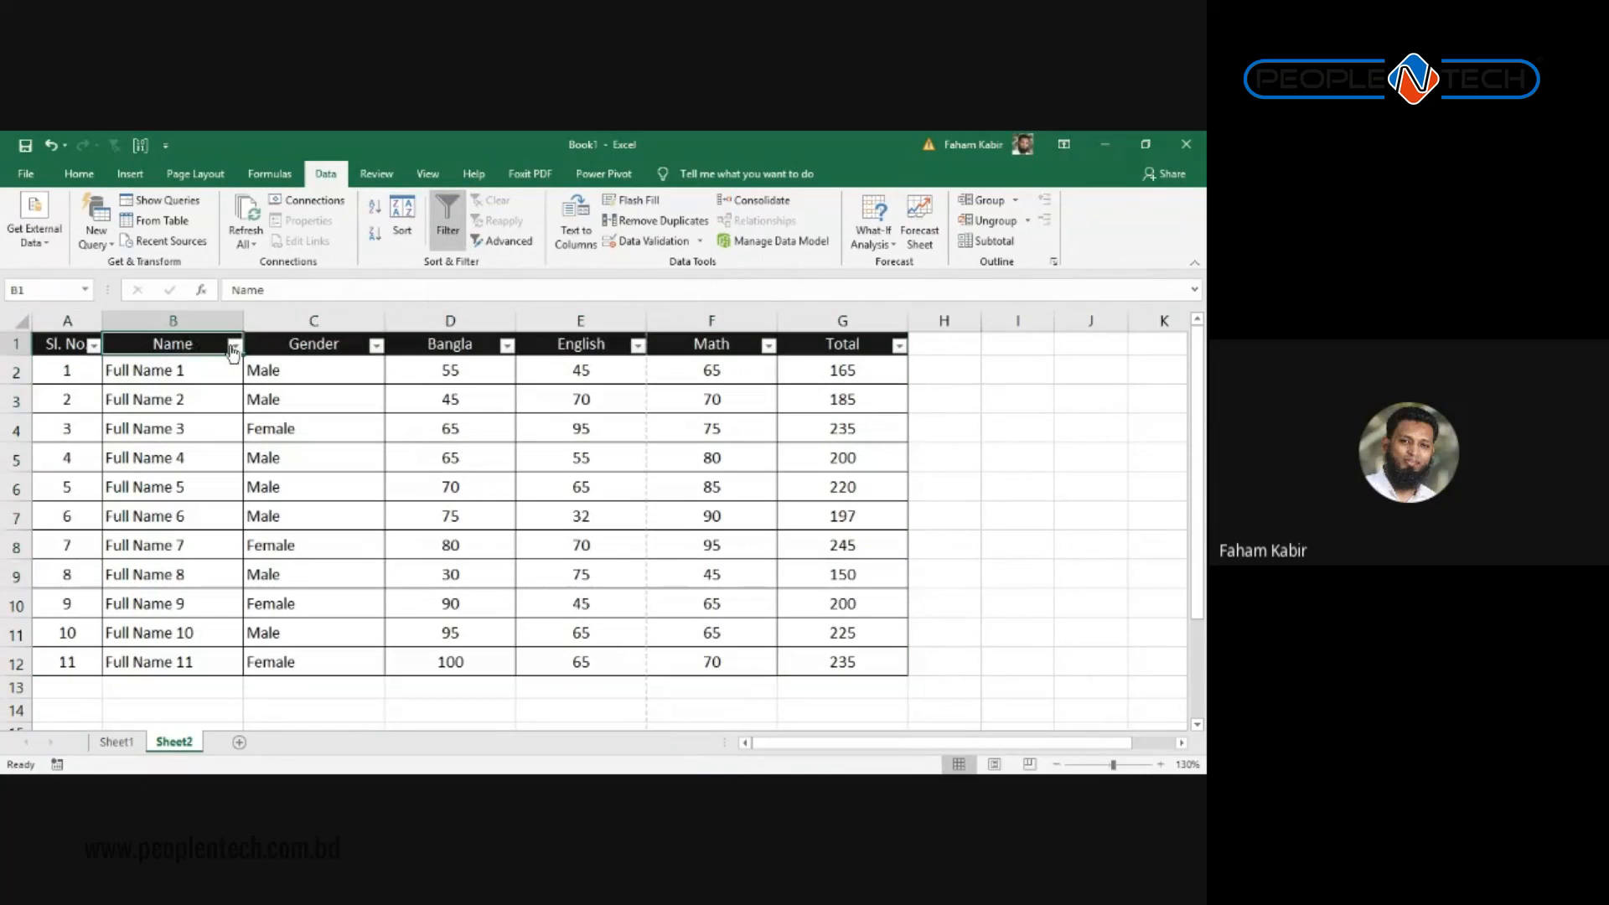
left_click(285, 345)
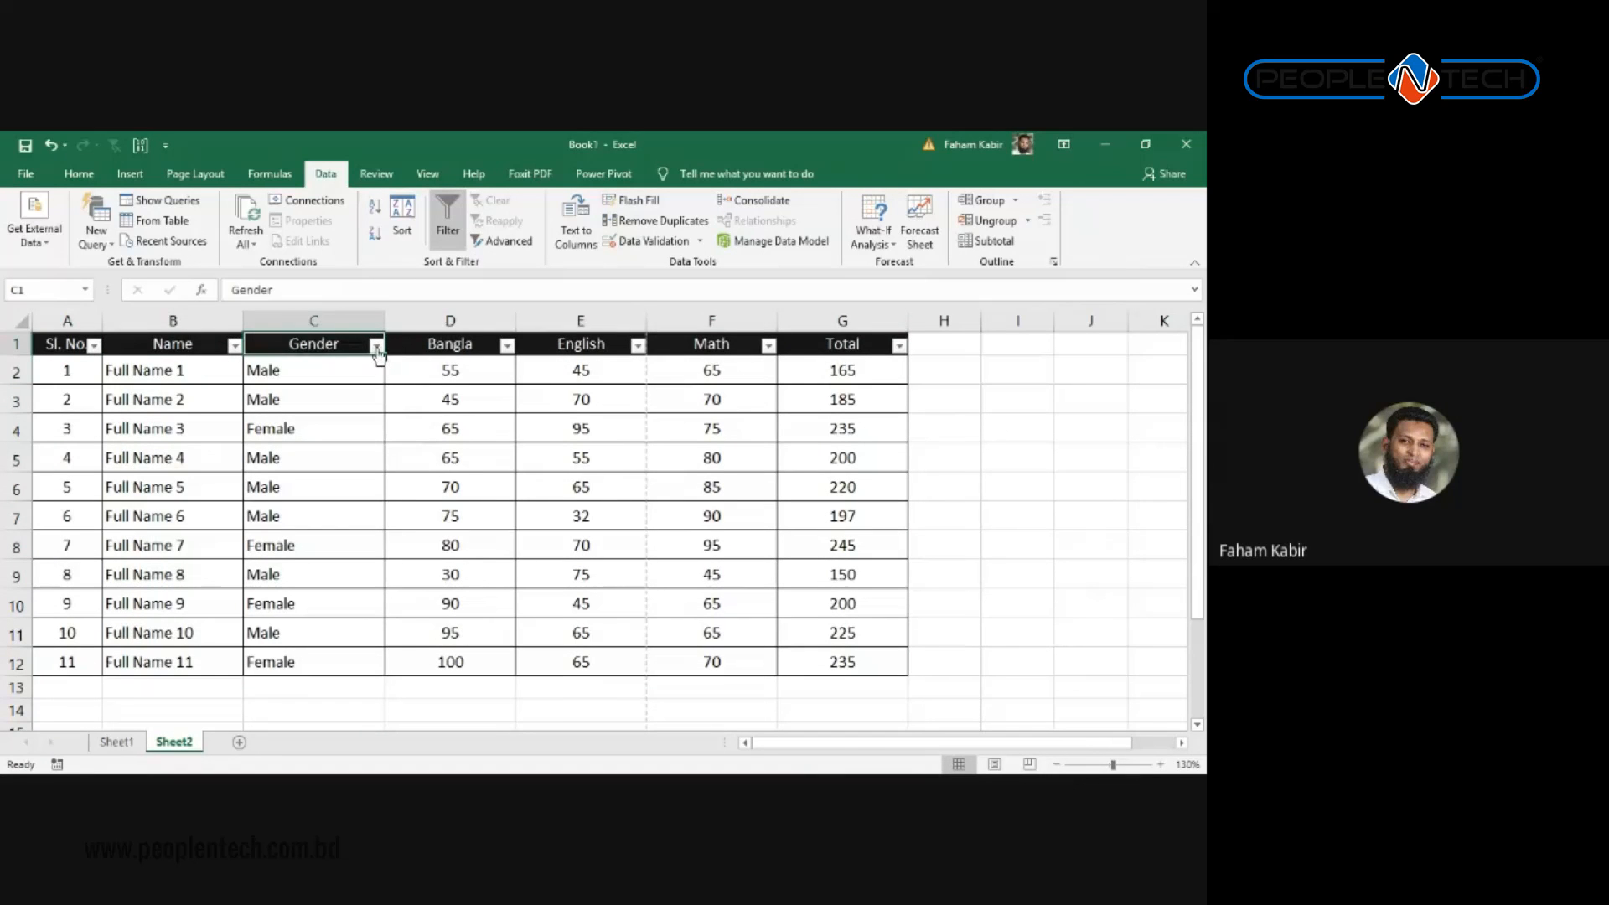
left_click(467, 345)
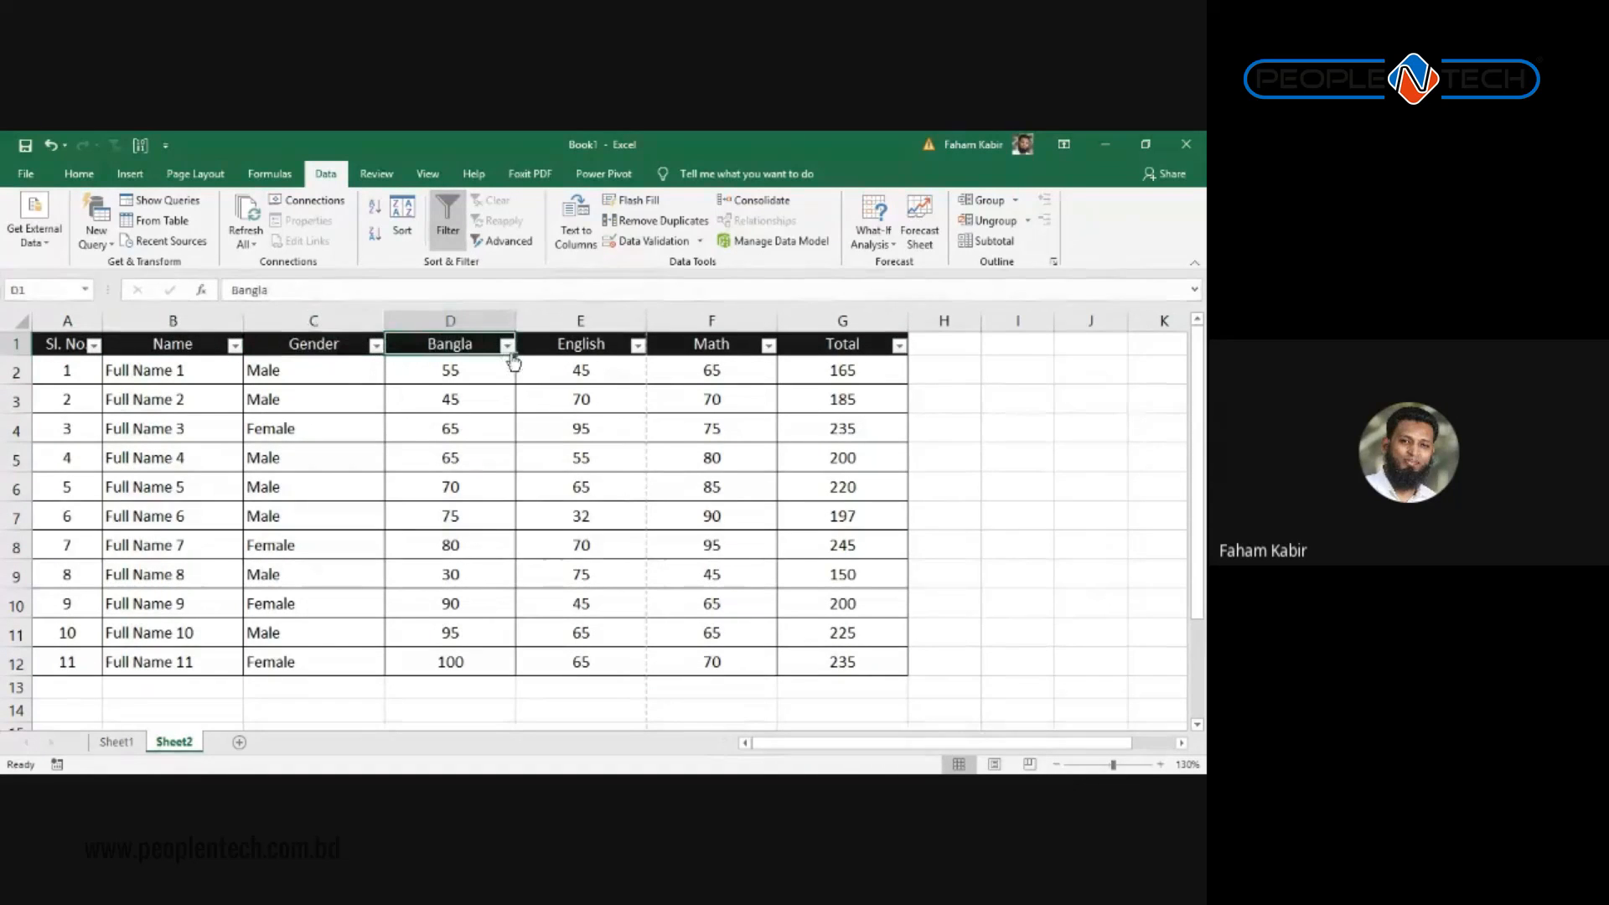
left_click(586, 343)
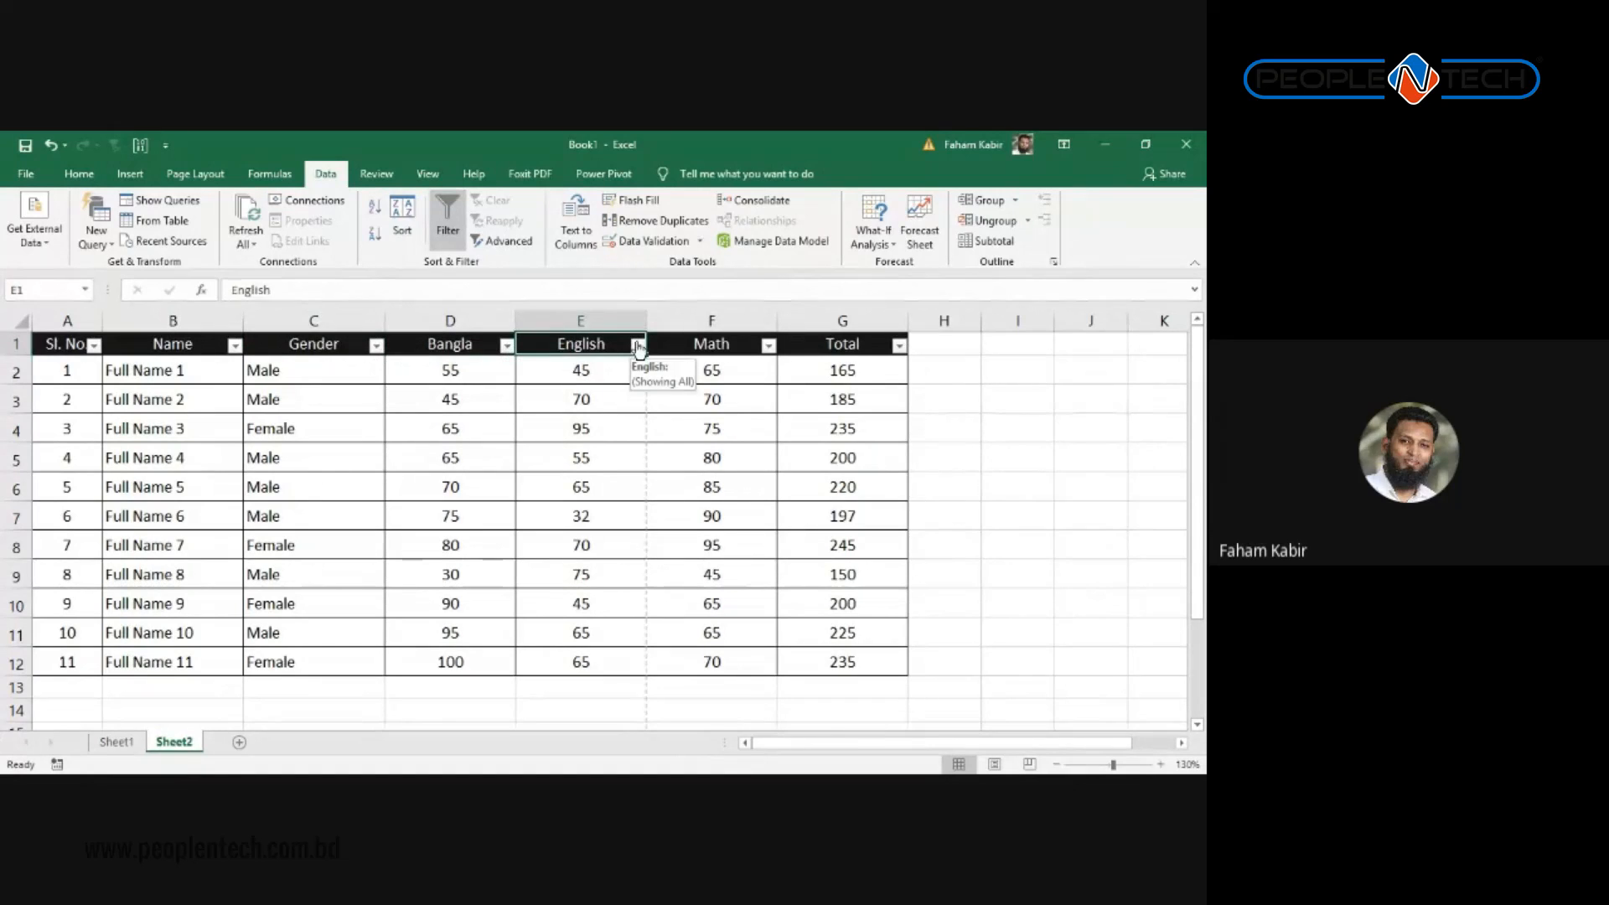
left_click(729, 344)
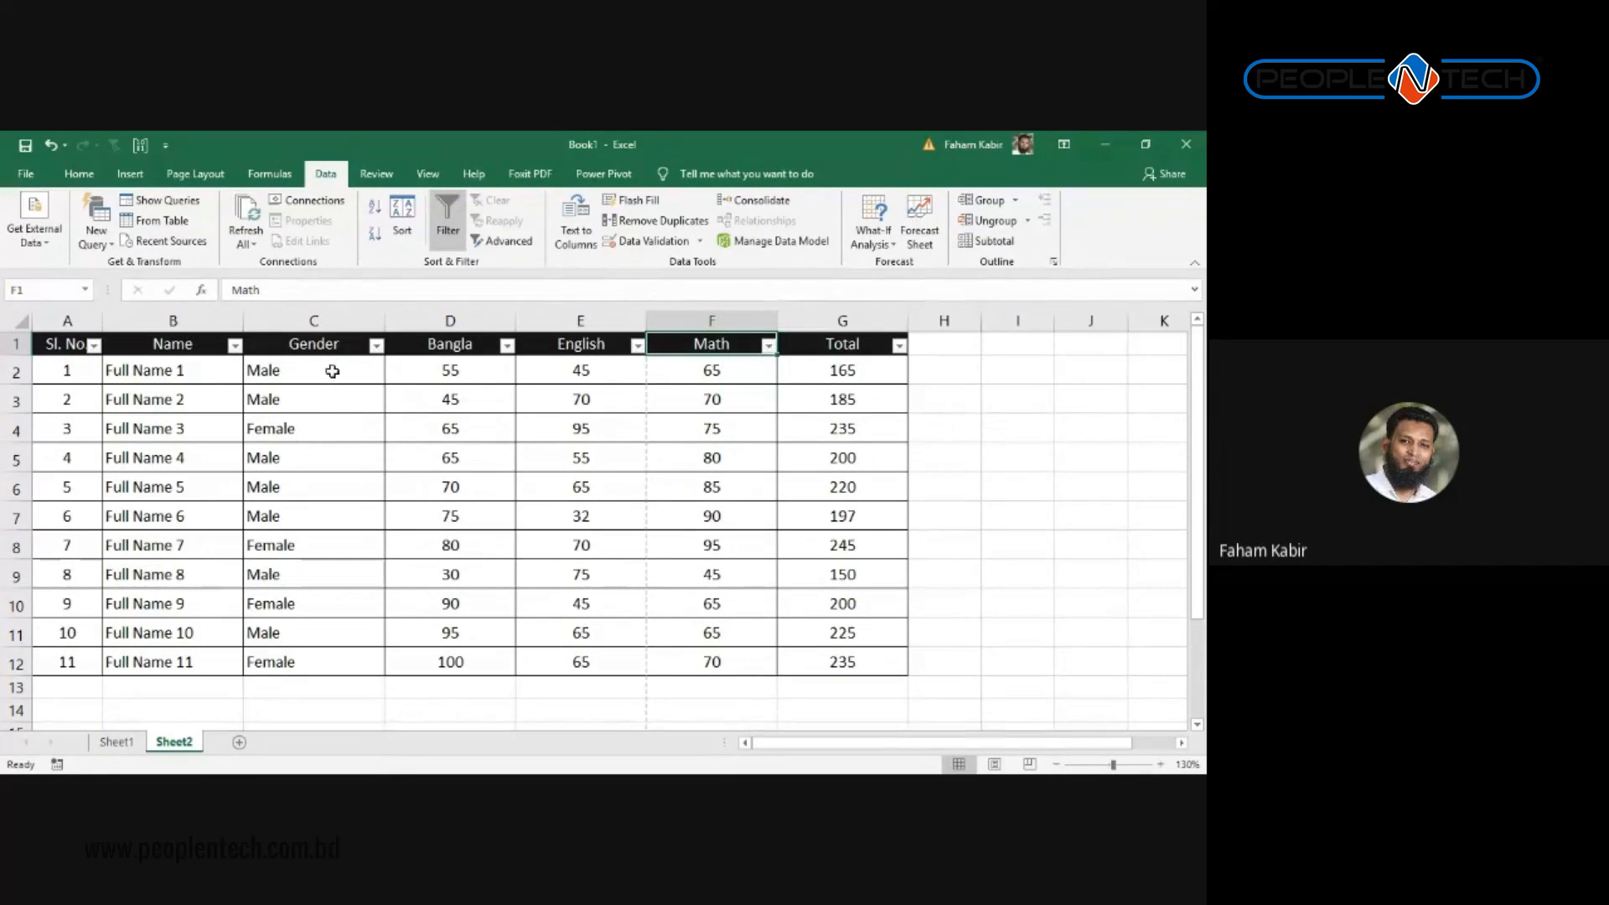
Step: Sort by Gender A to Z, then Z to A so Male rows come first
left_click_drag(331, 370, 358, 640)
key("Down")
left_click(381, 344)
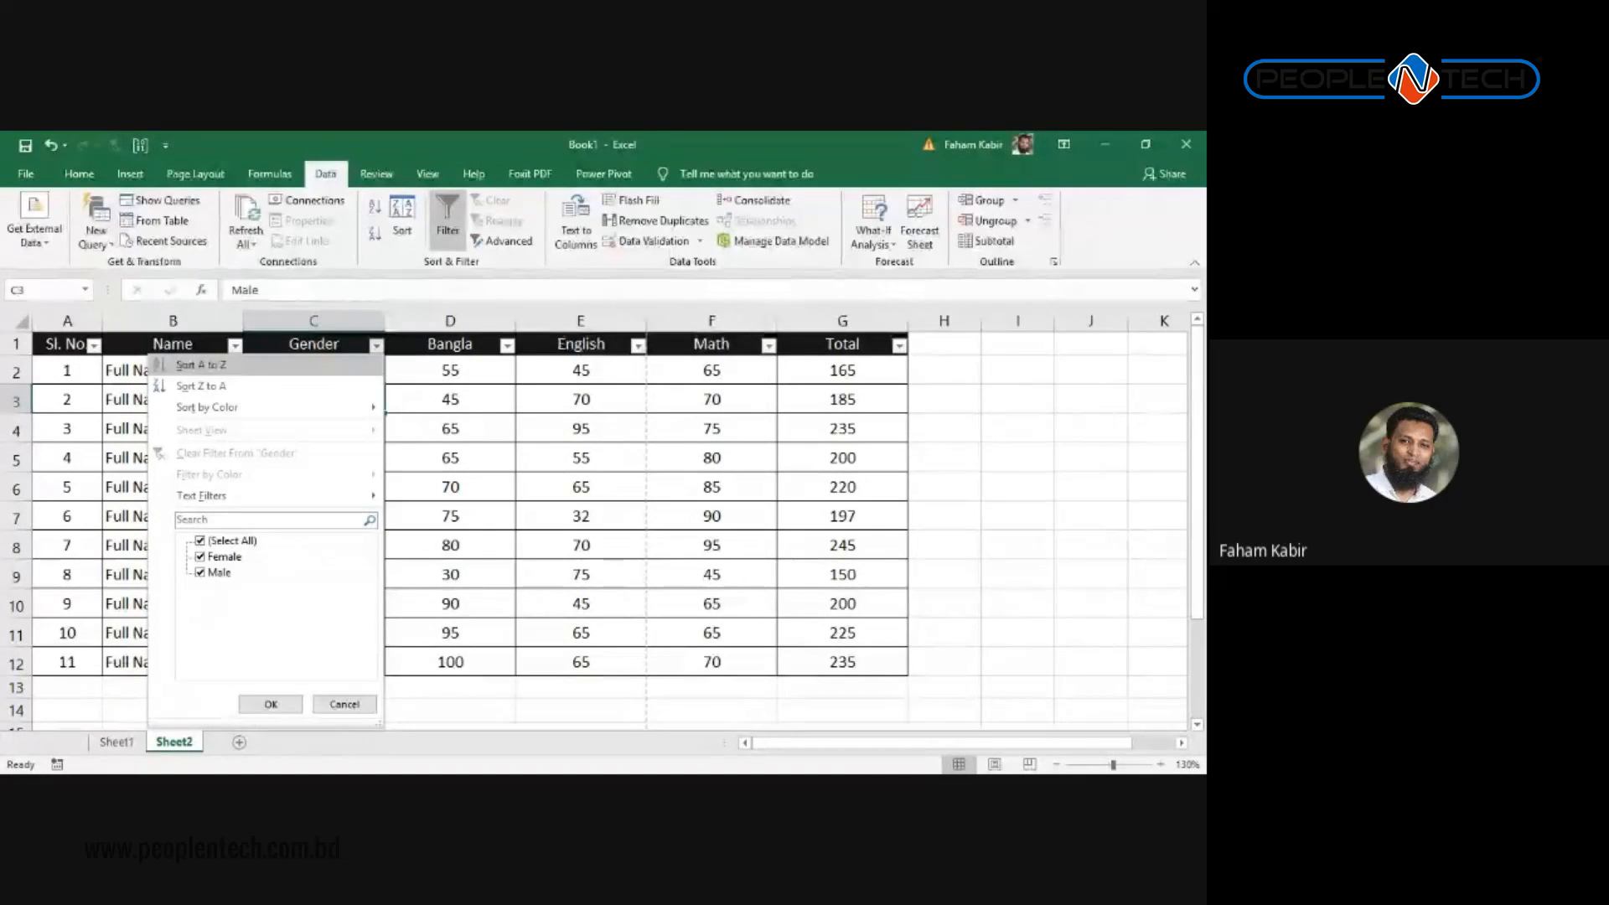
left_click(226, 369)
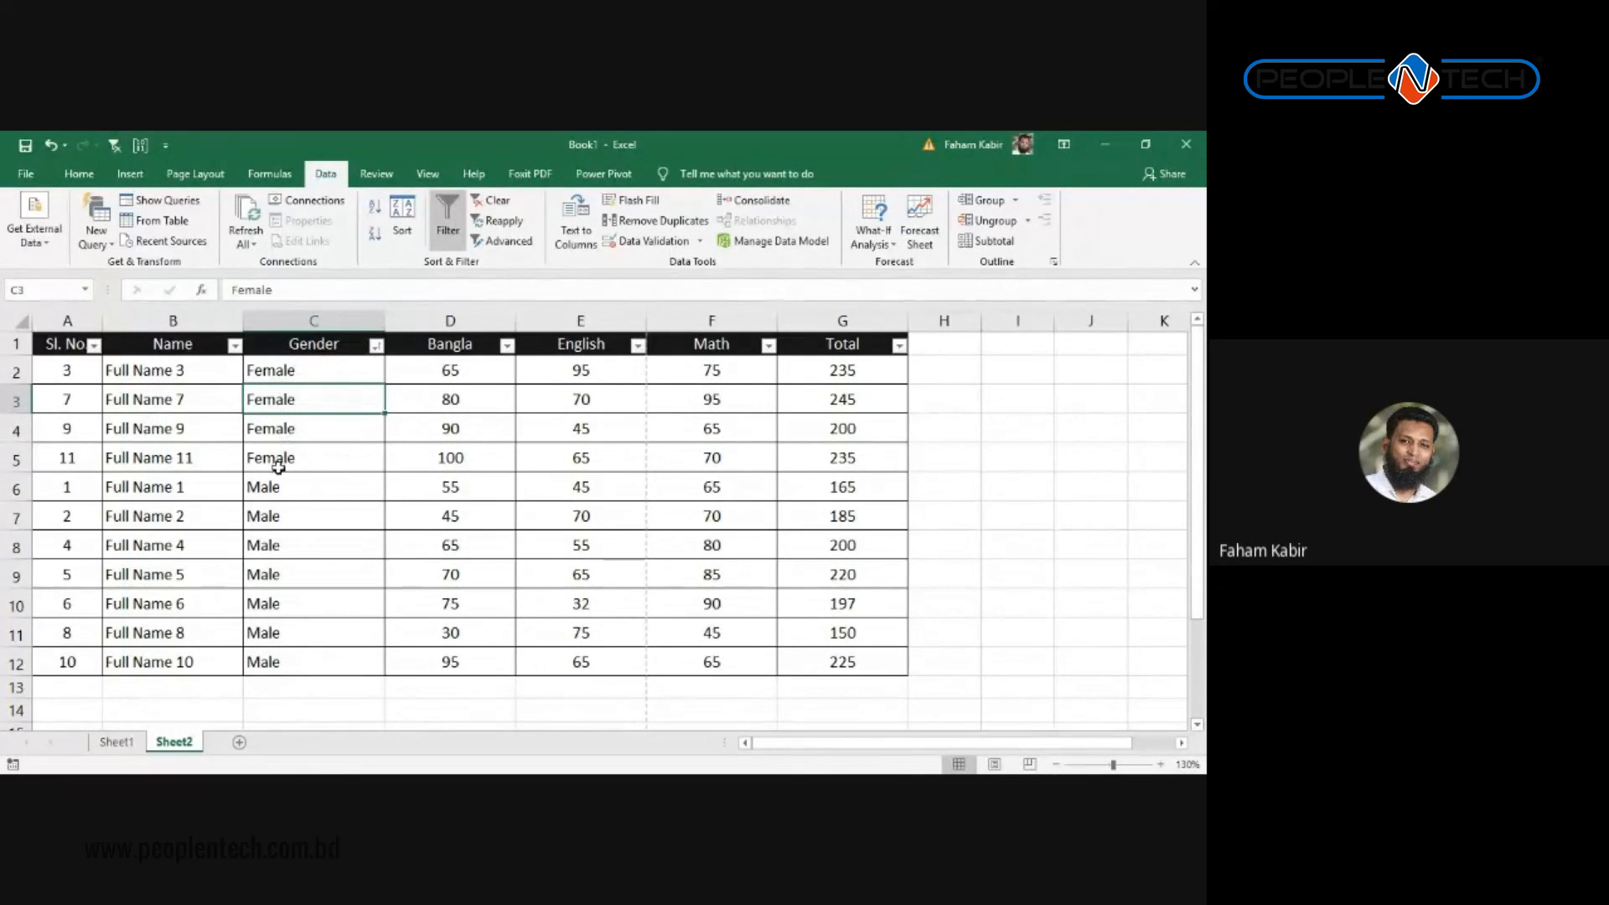
left_click(375, 346)
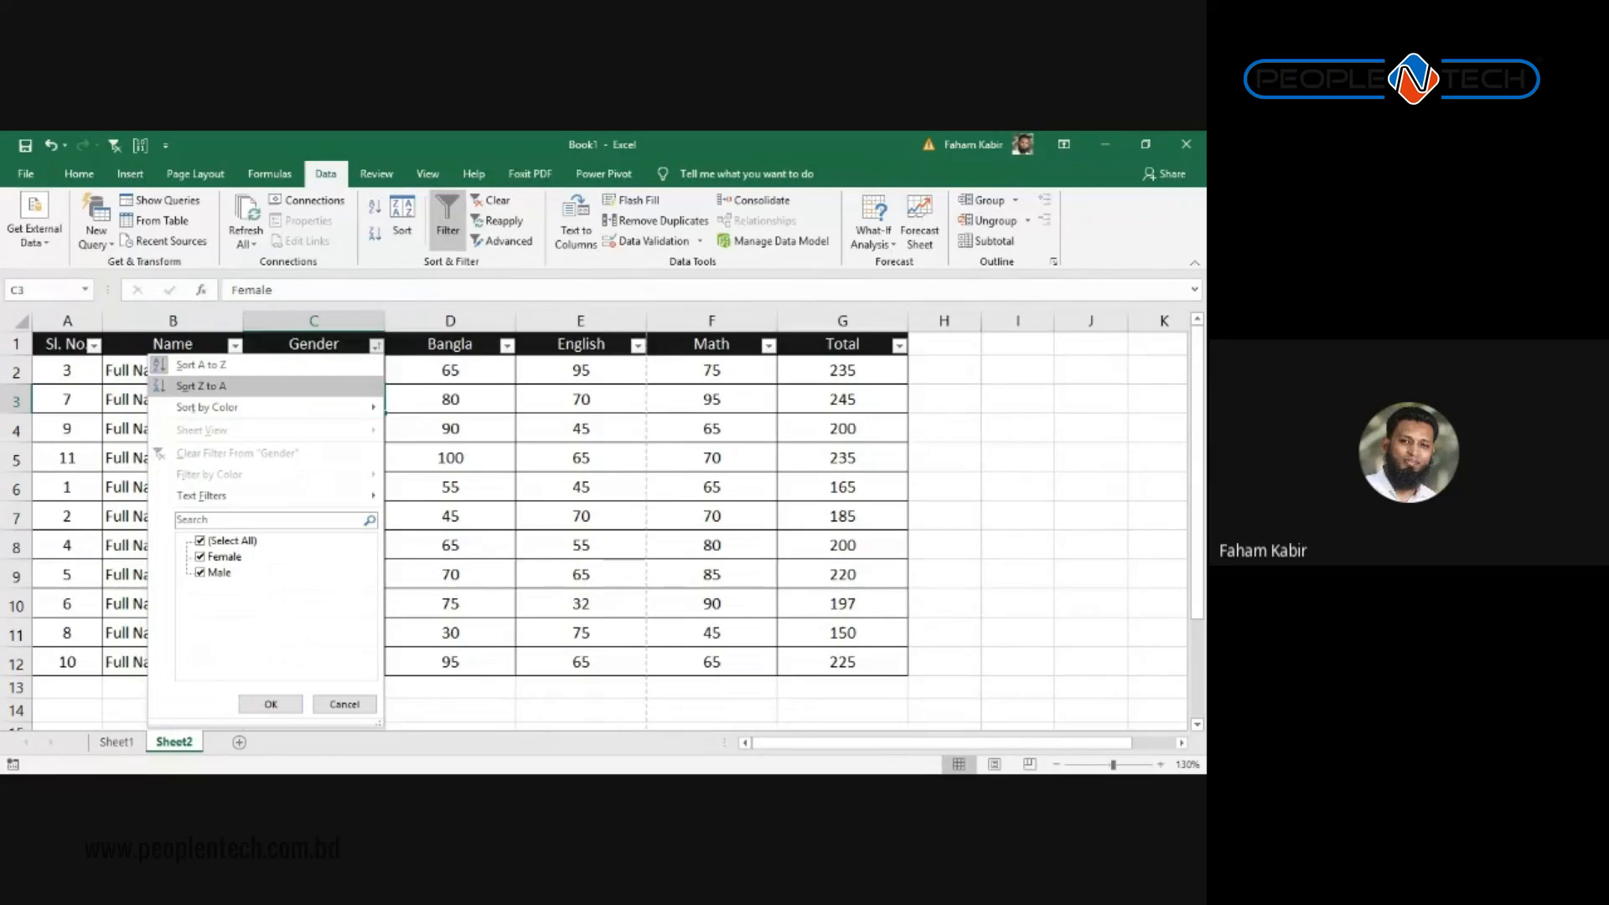
left_click(211, 385)
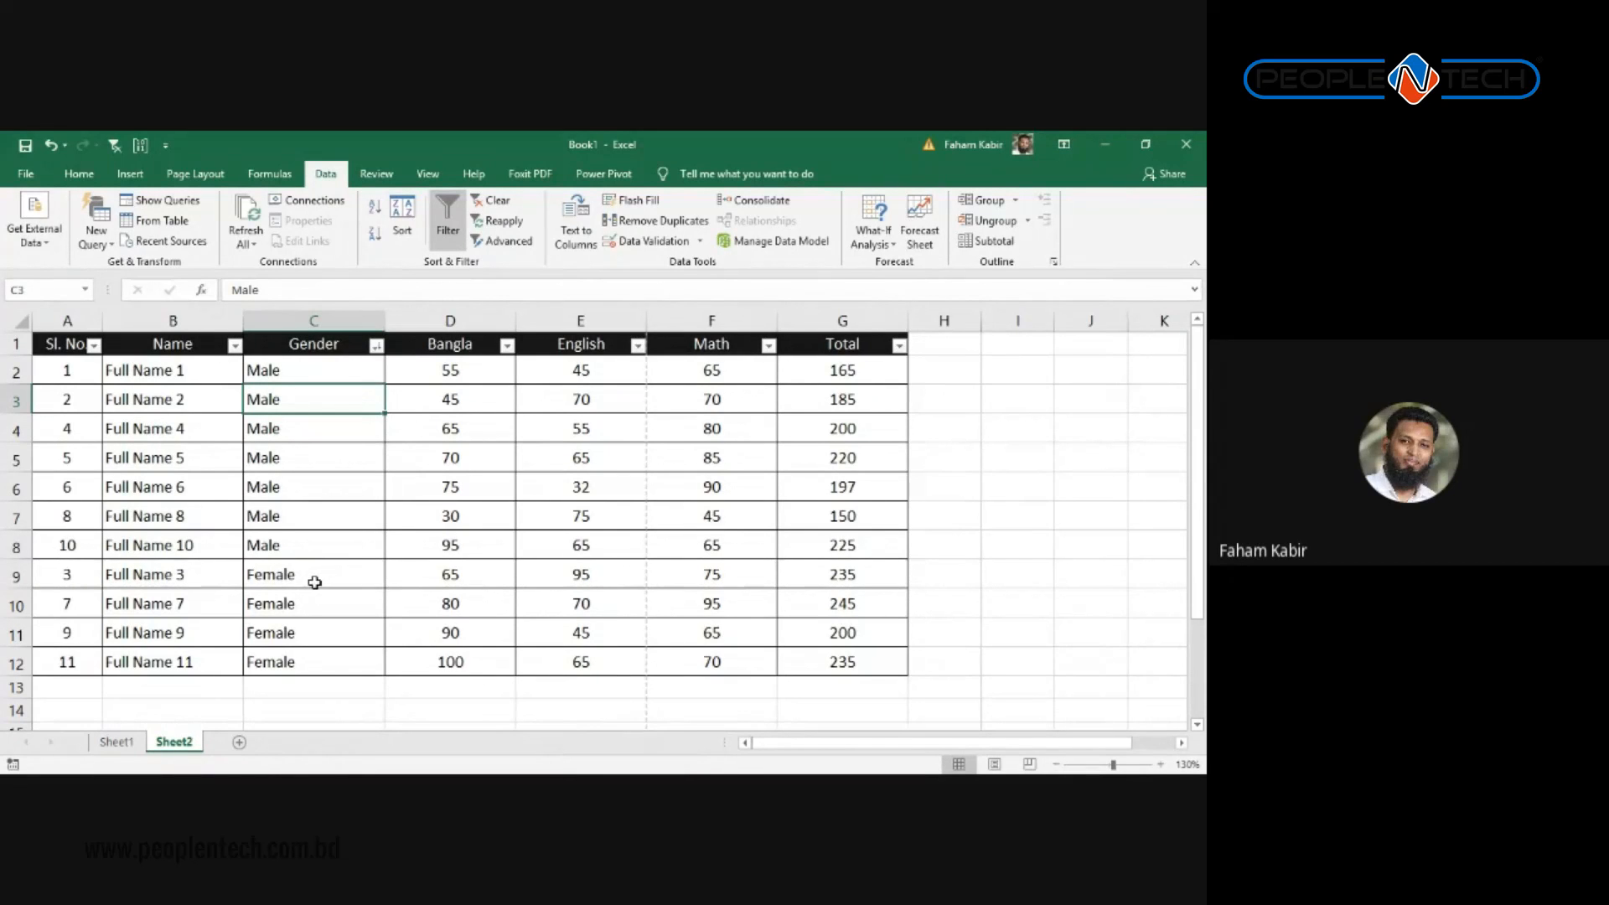
left_click_drag(383, 549, 858, 541)
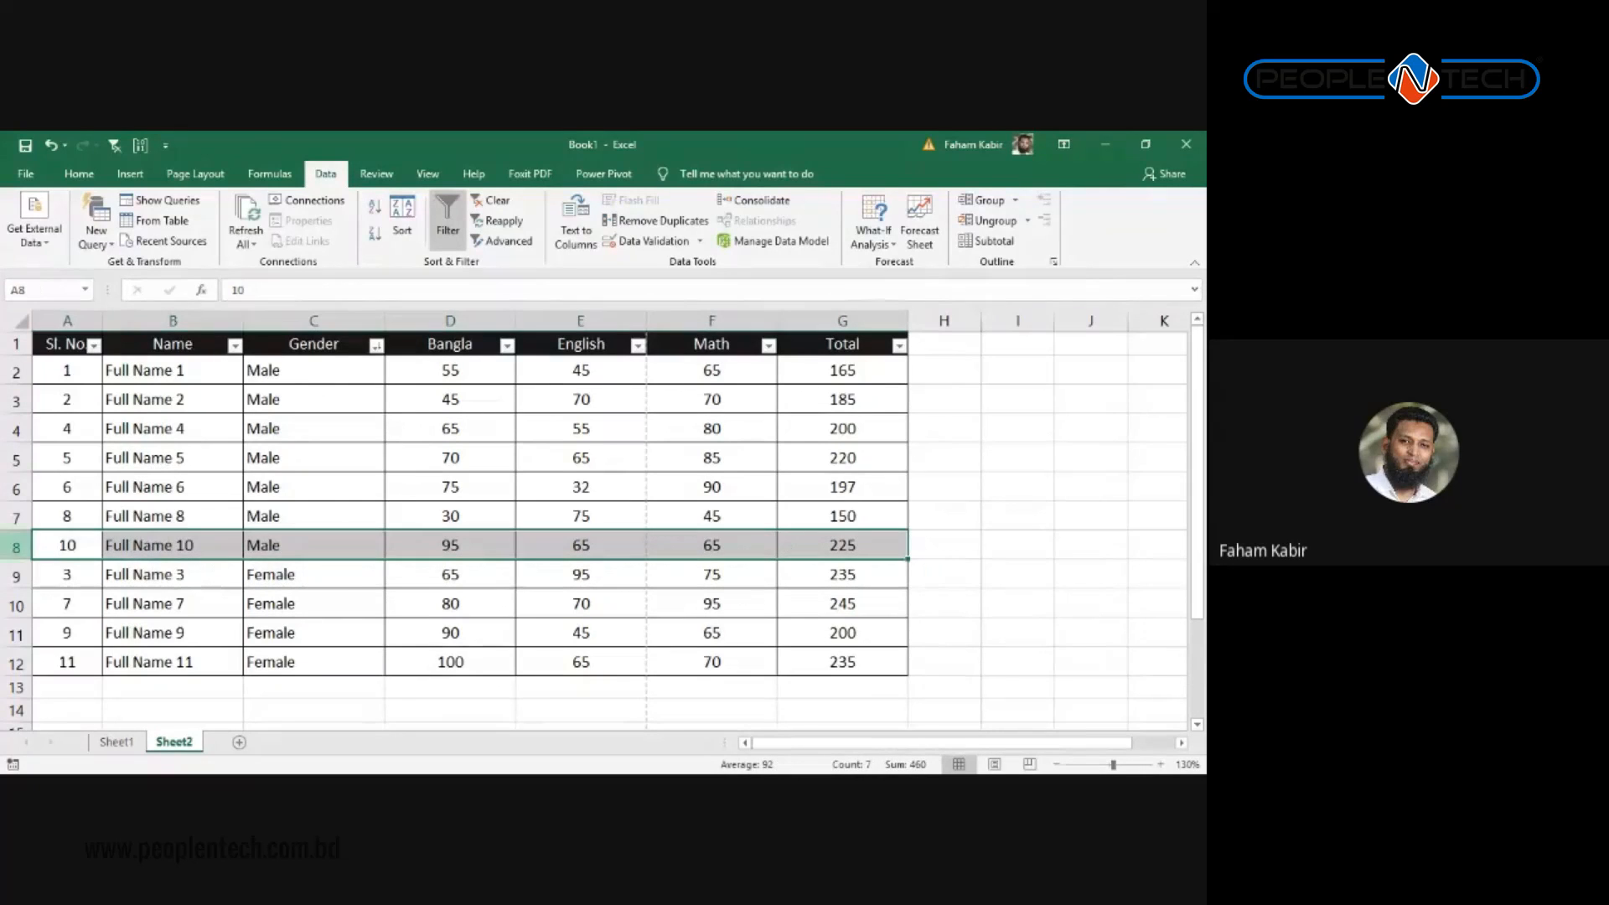
Step: Review the rows sorted Male then Female, check the G2 Total formula, and open the Total filter list
left_click(193, 424)
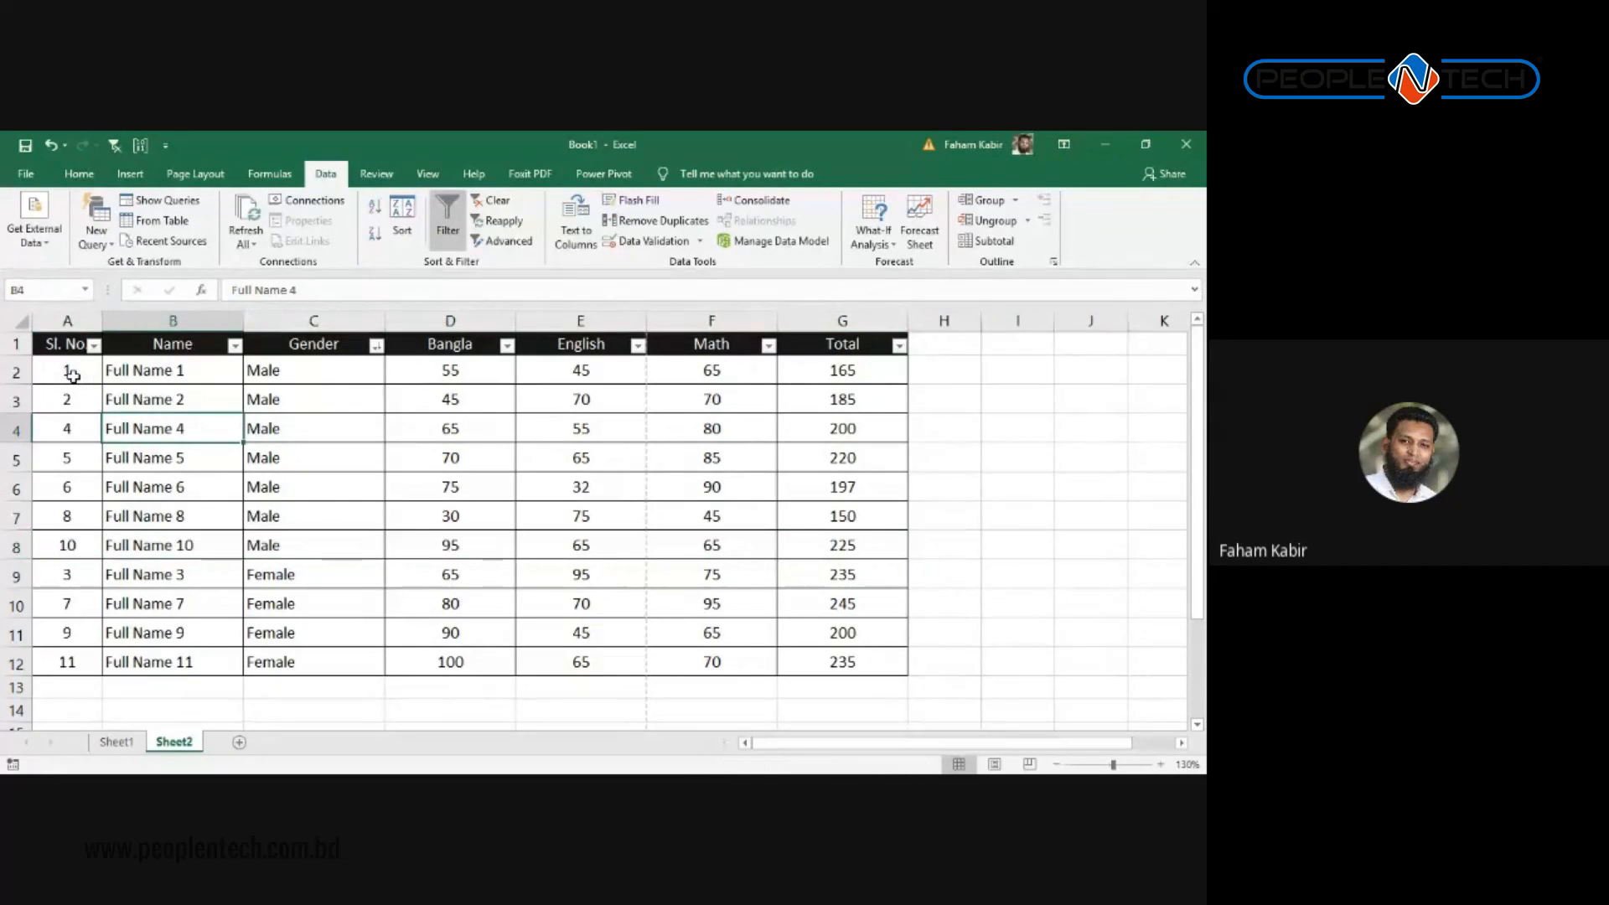
left_click(76, 400)
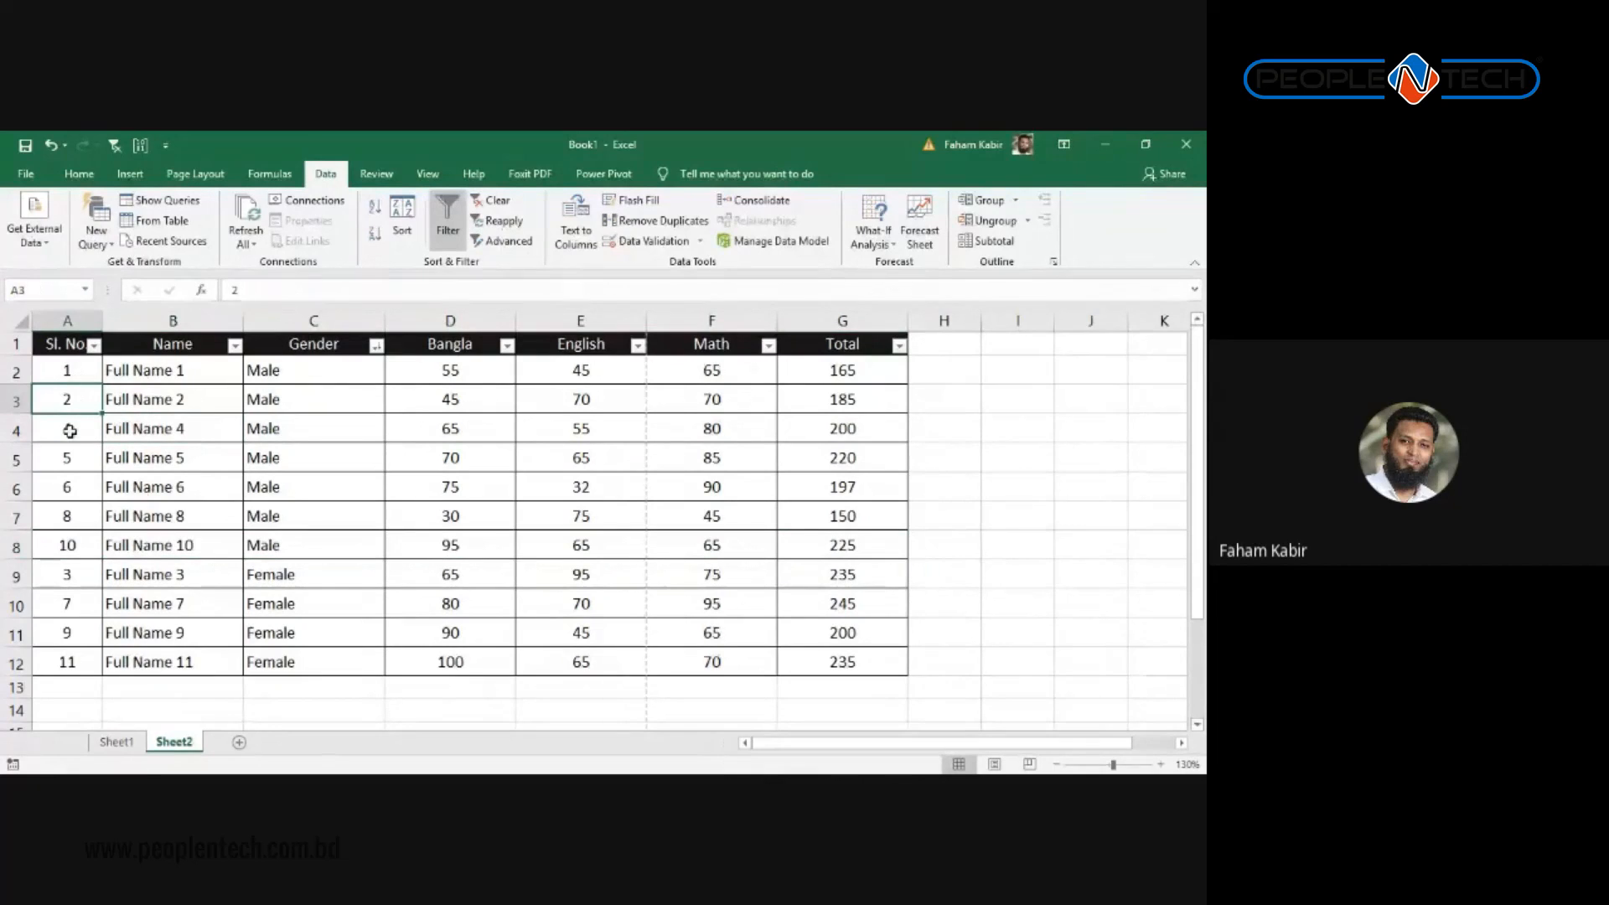
left_click(76, 434)
left_click(78, 449)
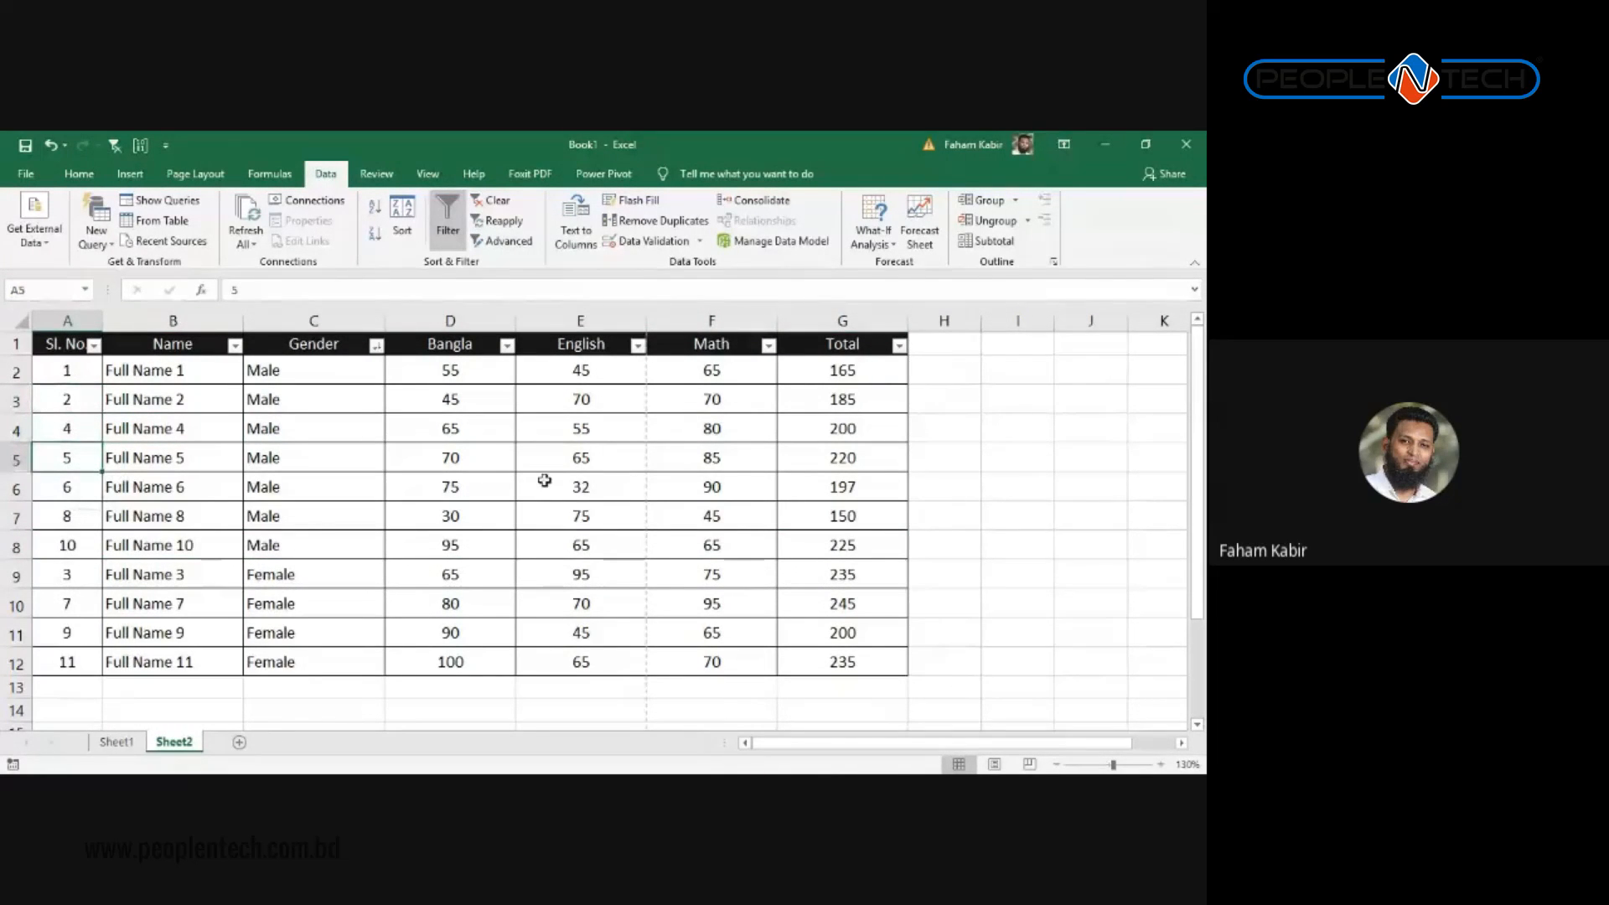
left_click(842, 369)
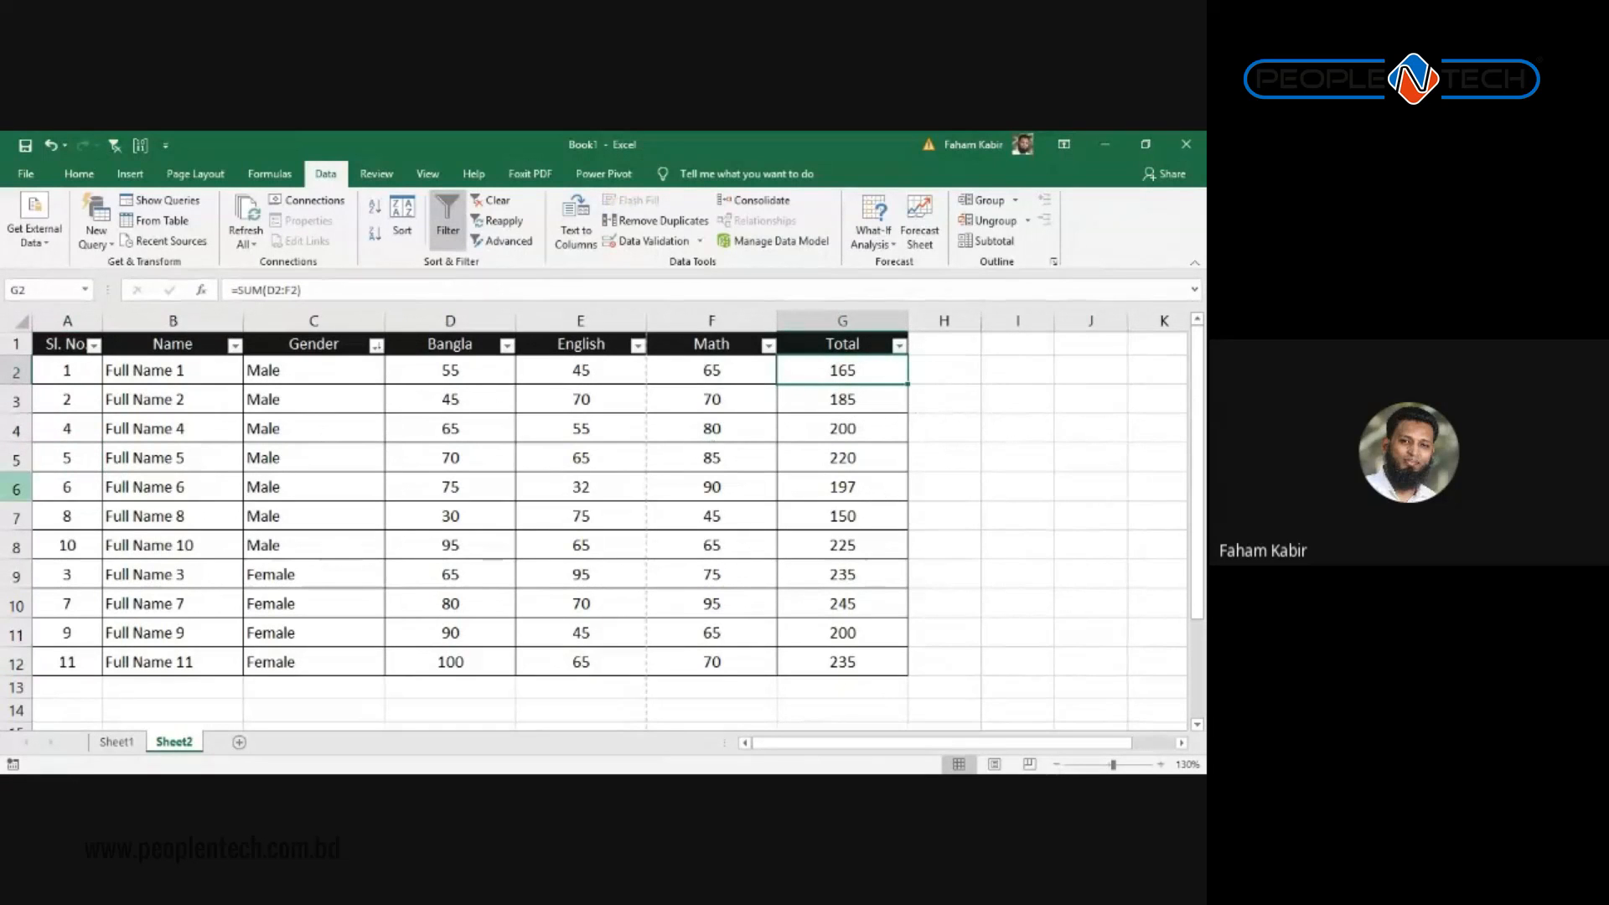
left_click(10, 459)
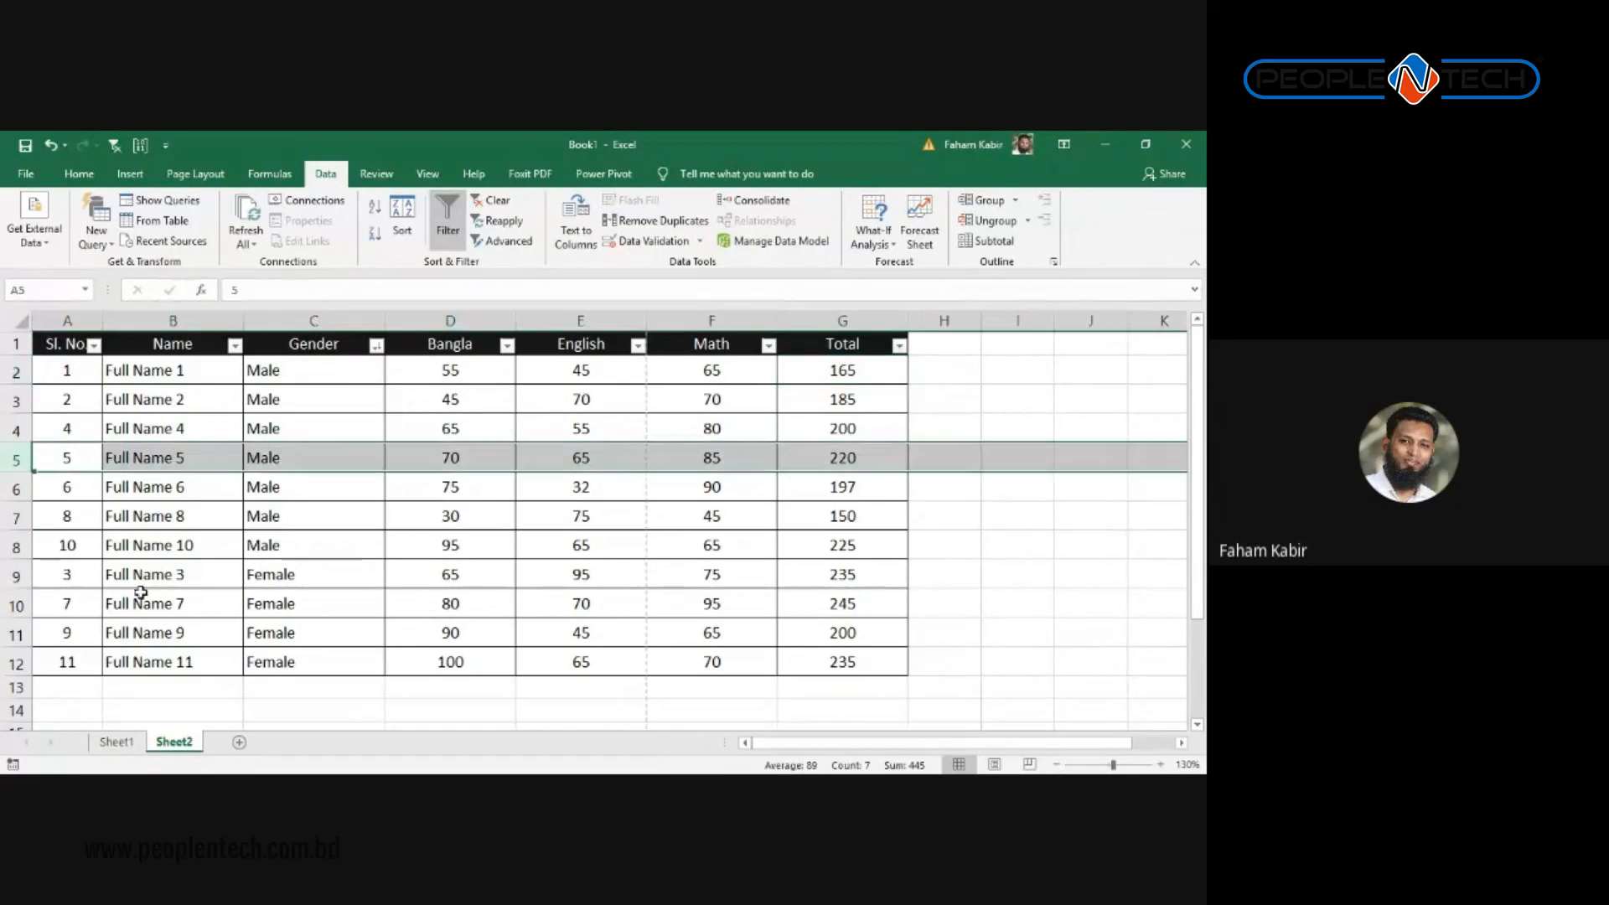
left_click(295, 541)
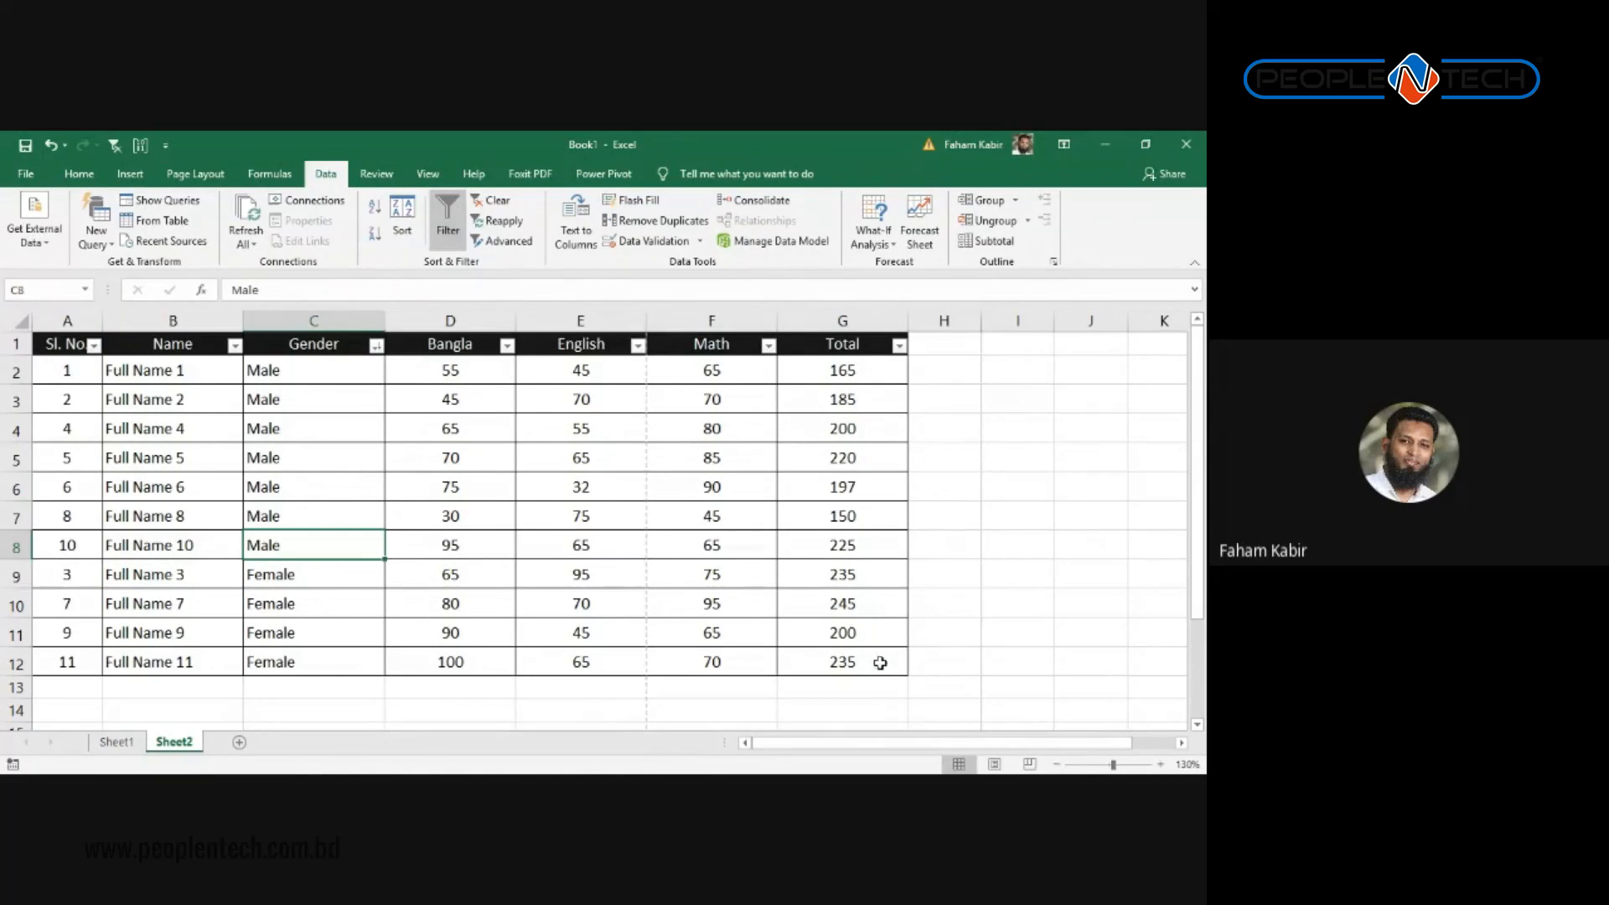
left_click(899, 349)
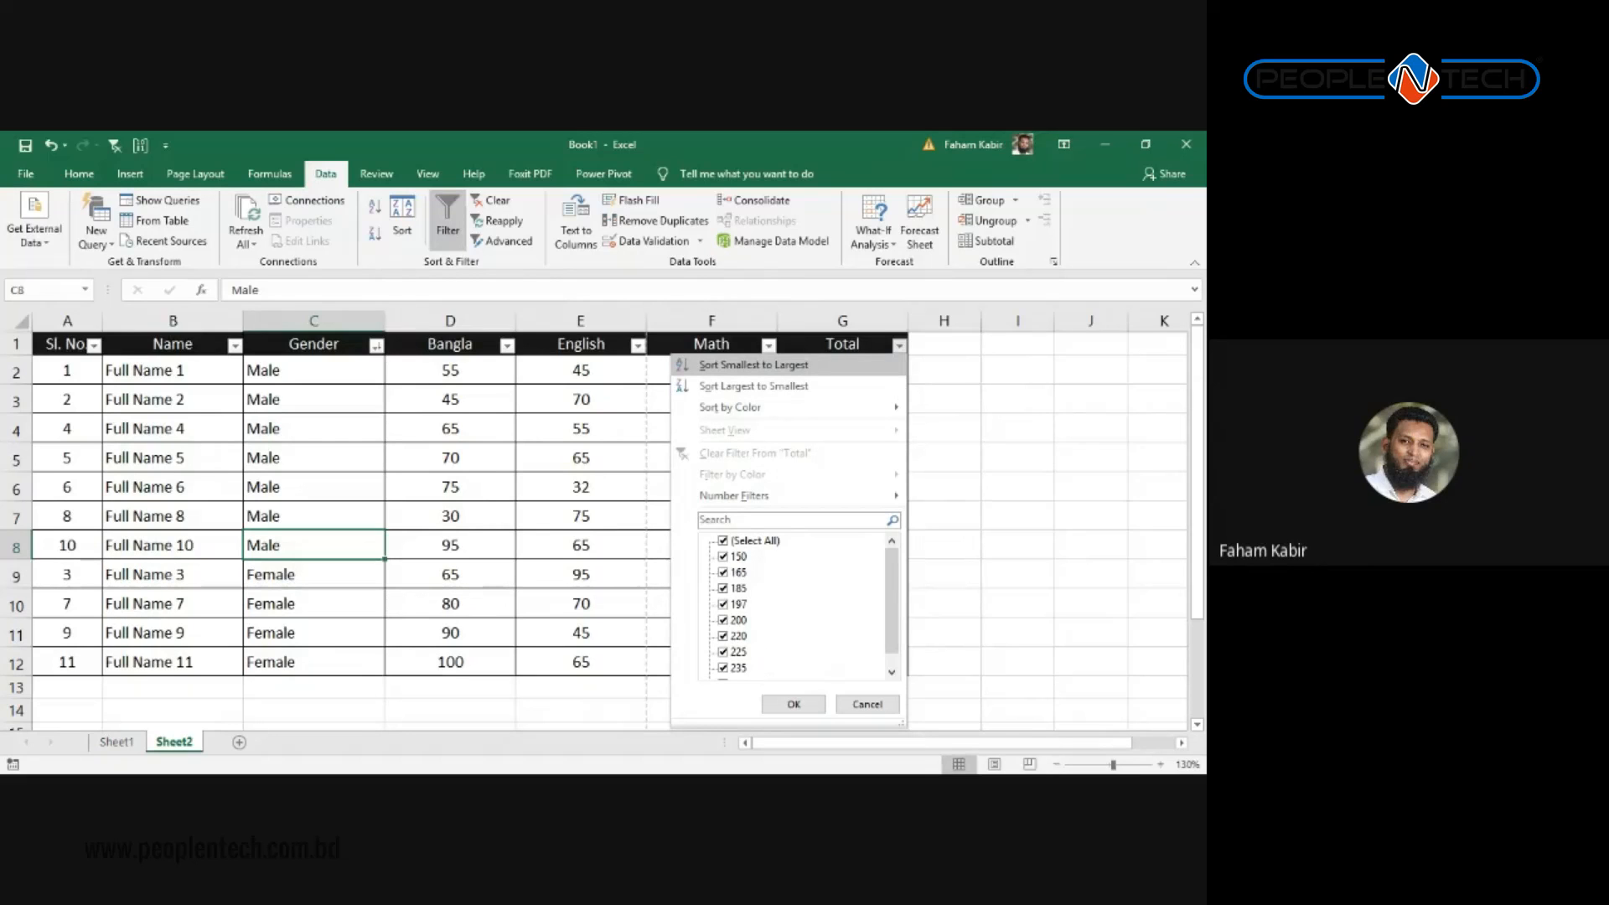
Step: Glance at the Name and Gender filter lists, then select the Total values to see their sum
left_click(234, 345)
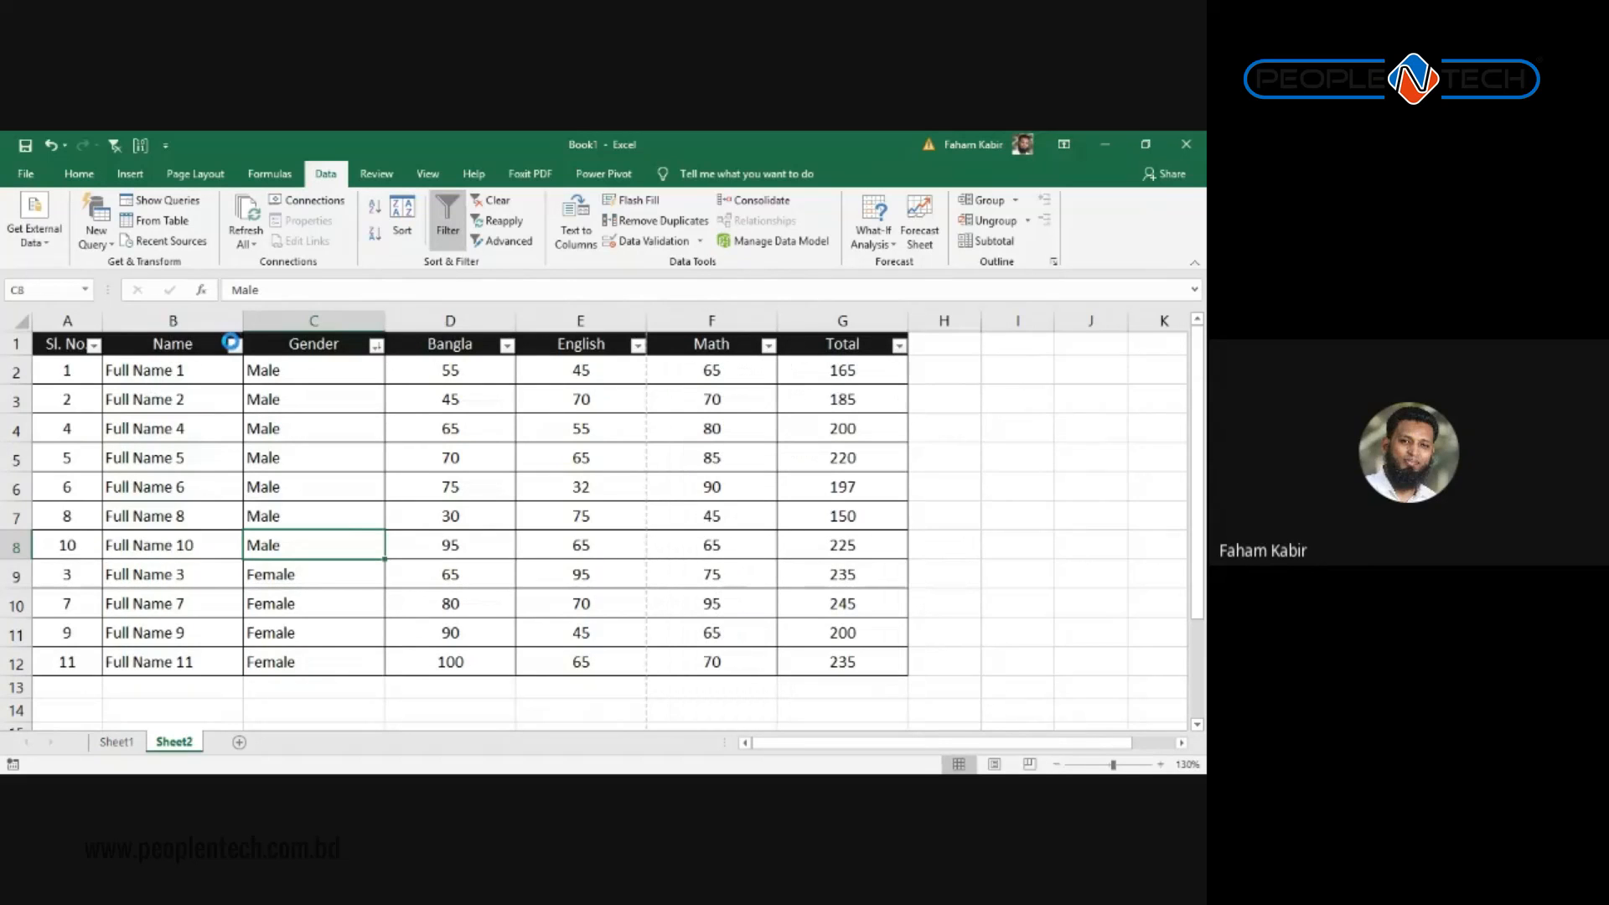
left_click(378, 345)
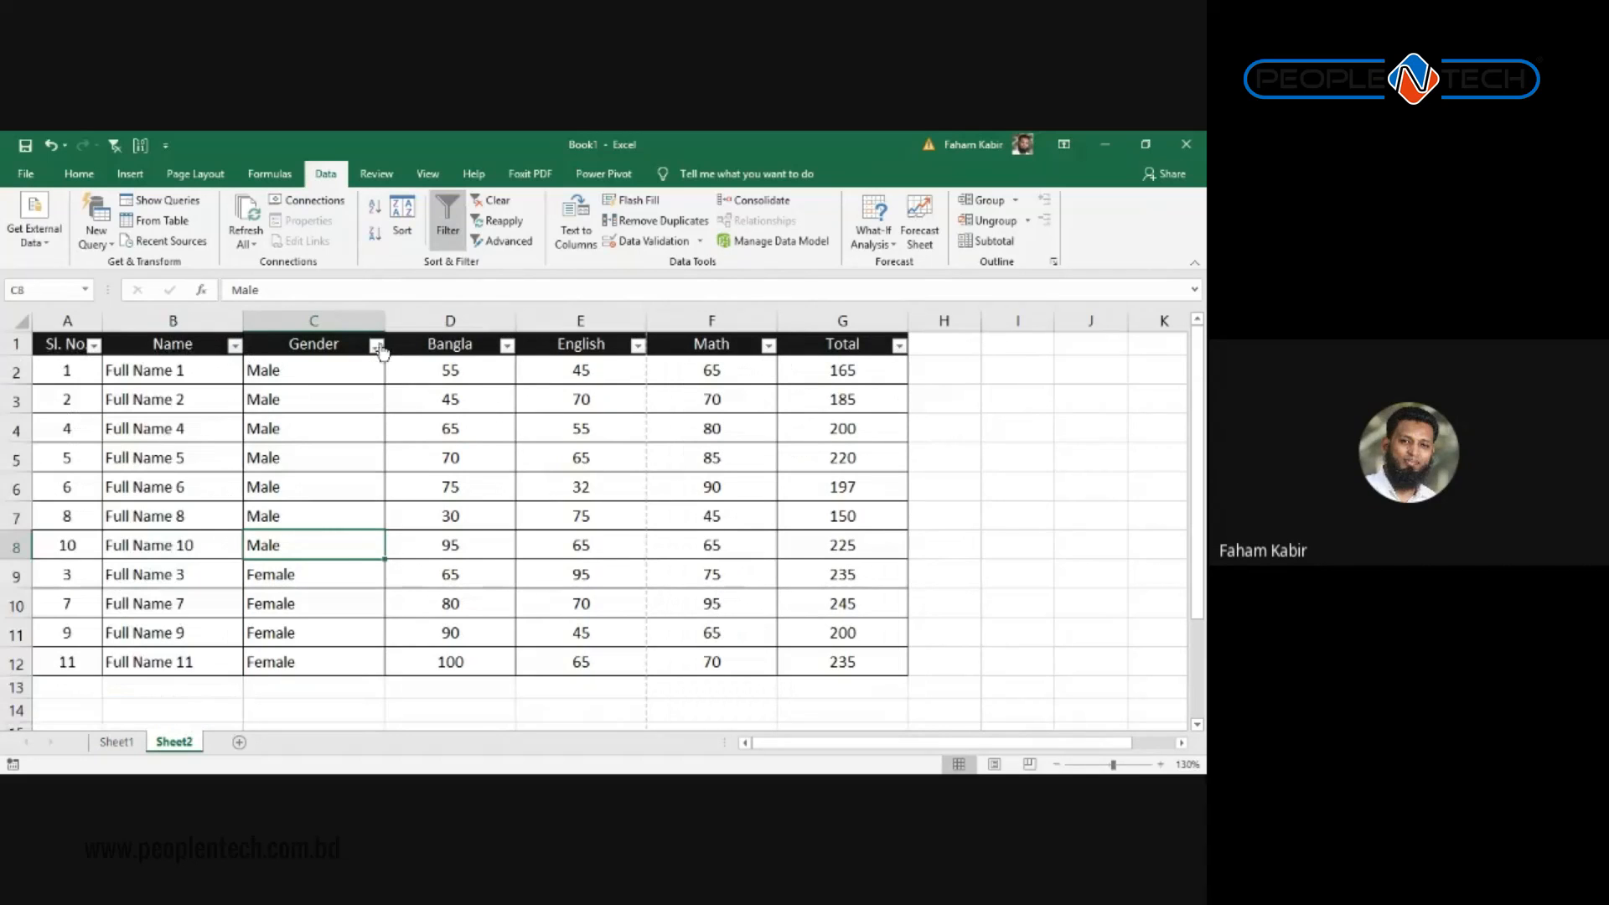
left_click(561, 409)
left_click_drag(896, 366, 886, 646)
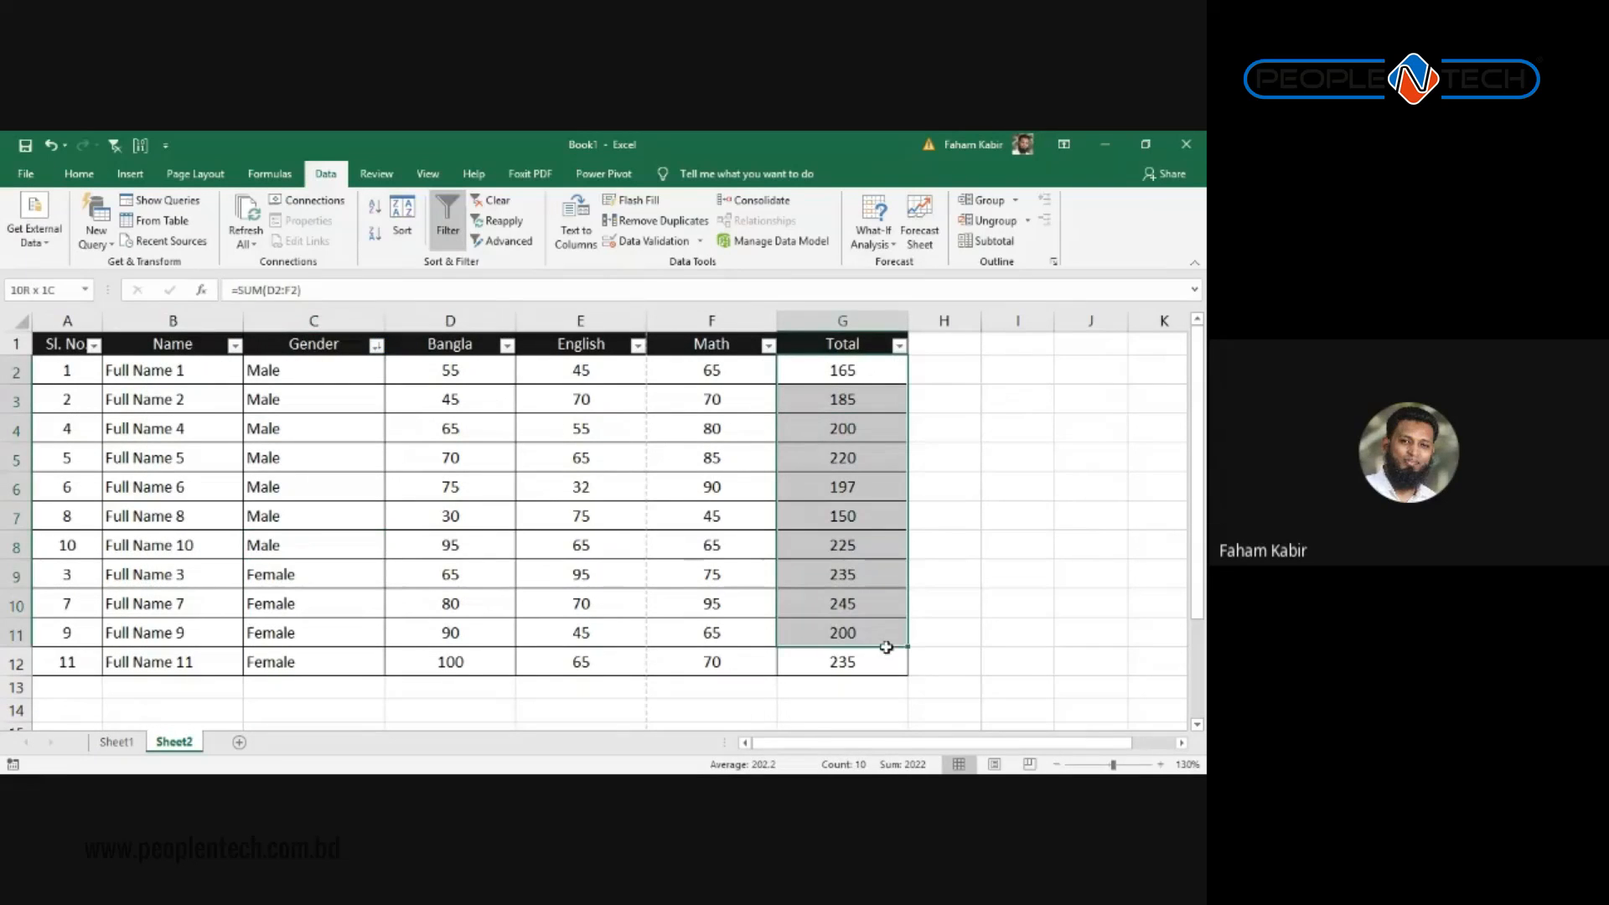
Step: Reselect the Total values down to row 12 and reopen the Total sort and filter list
left_click(897, 346)
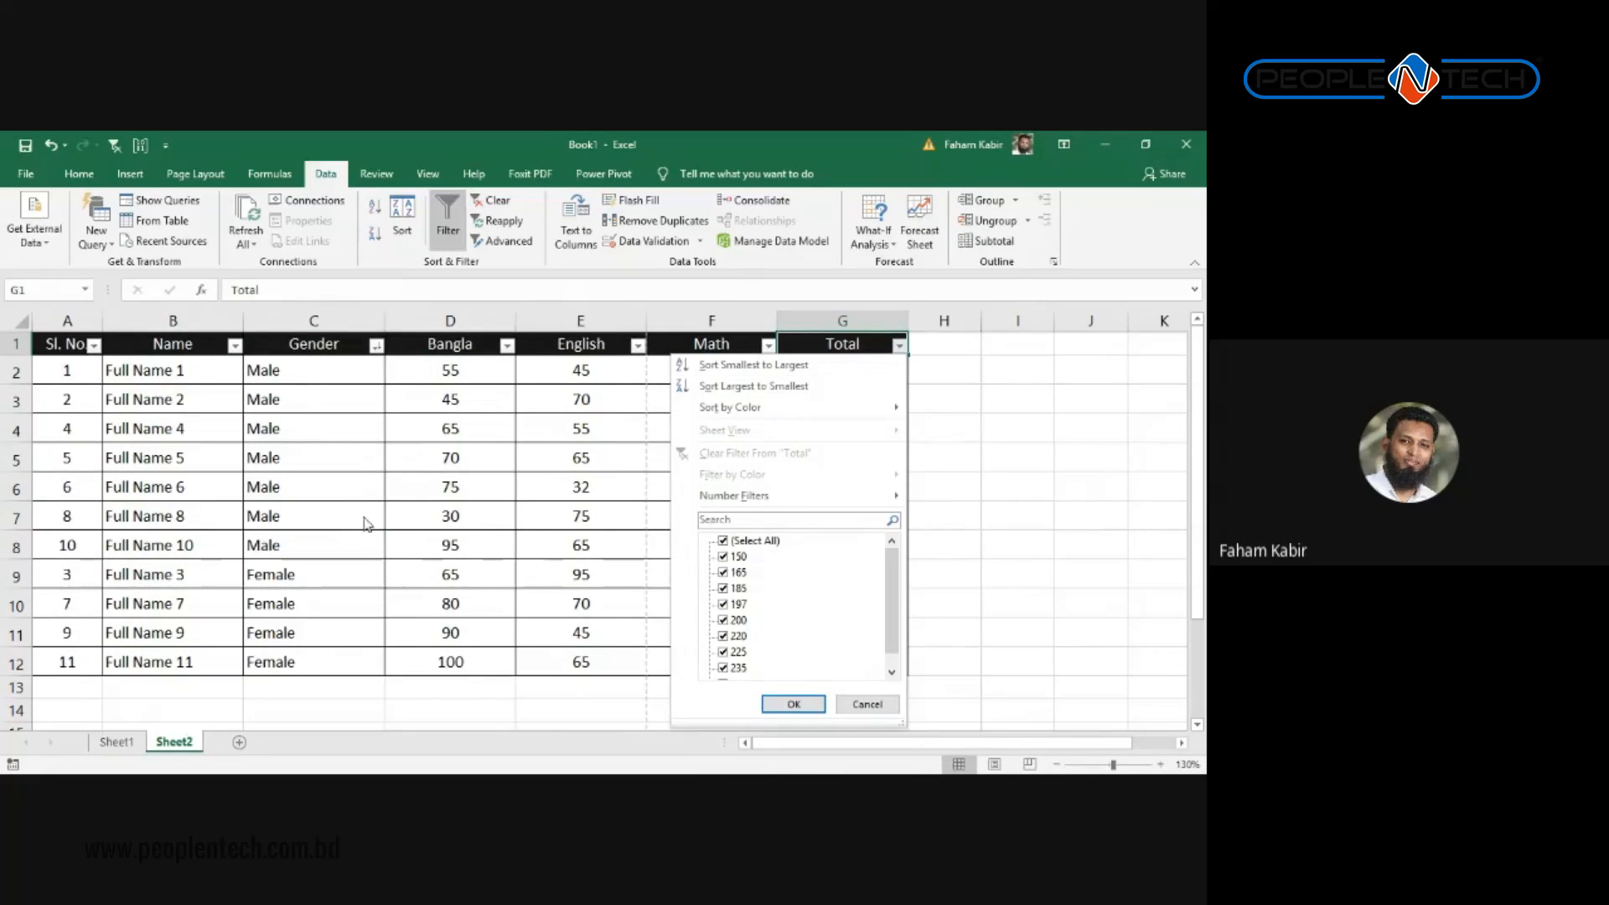
left_click(536, 435)
left_click_drag(846, 372, 872, 691)
left_click_drag(845, 374, 875, 658)
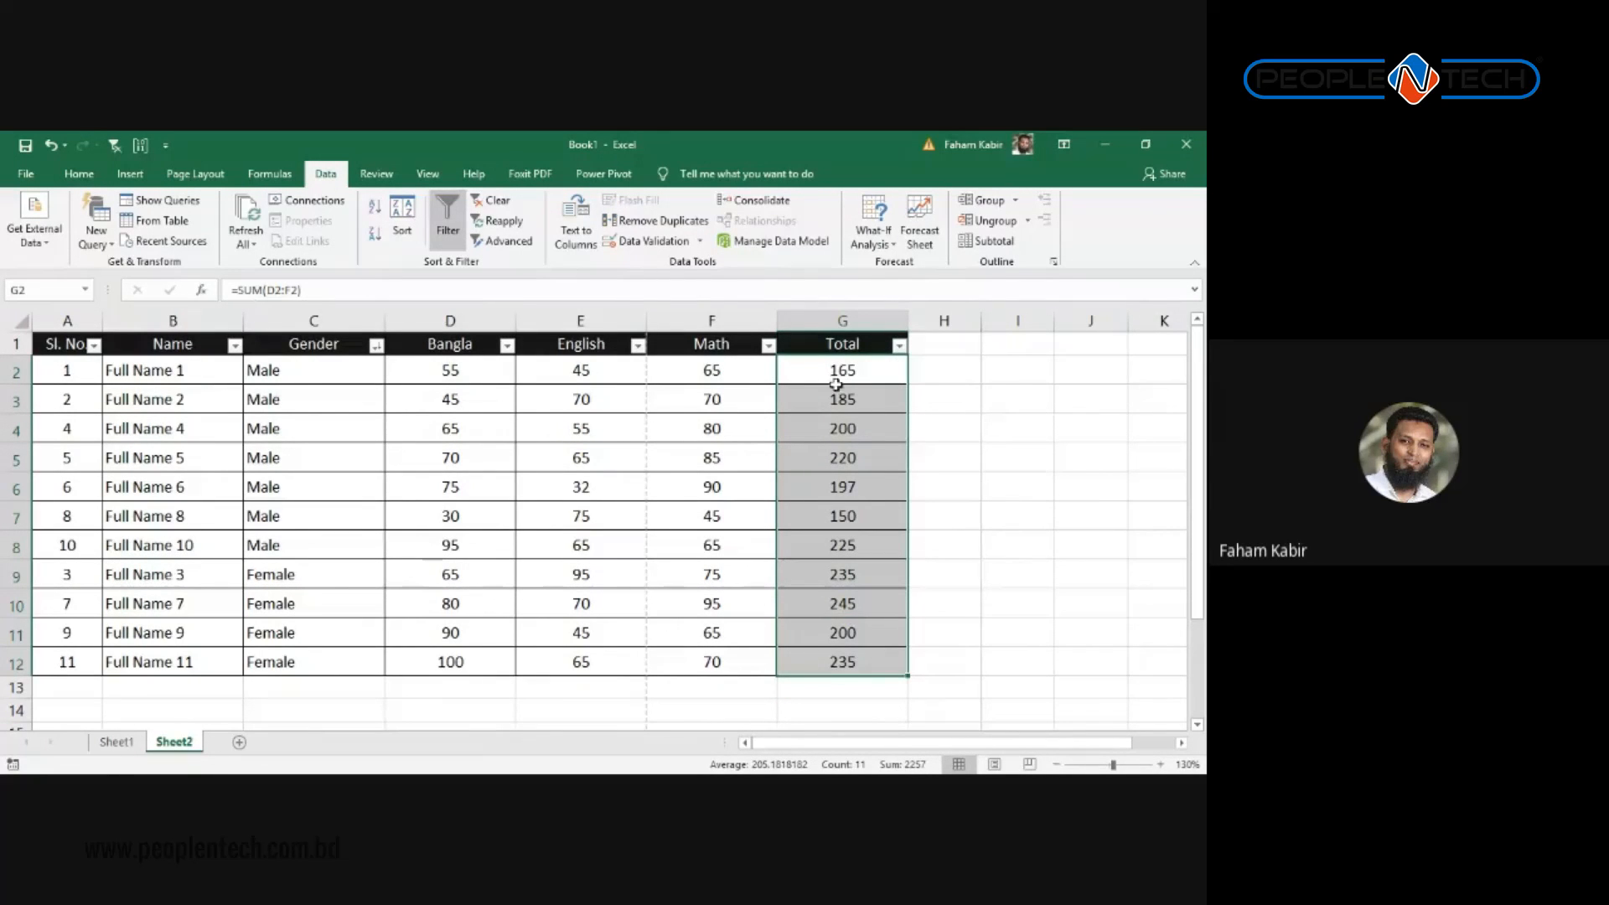
left_click(856, 549)
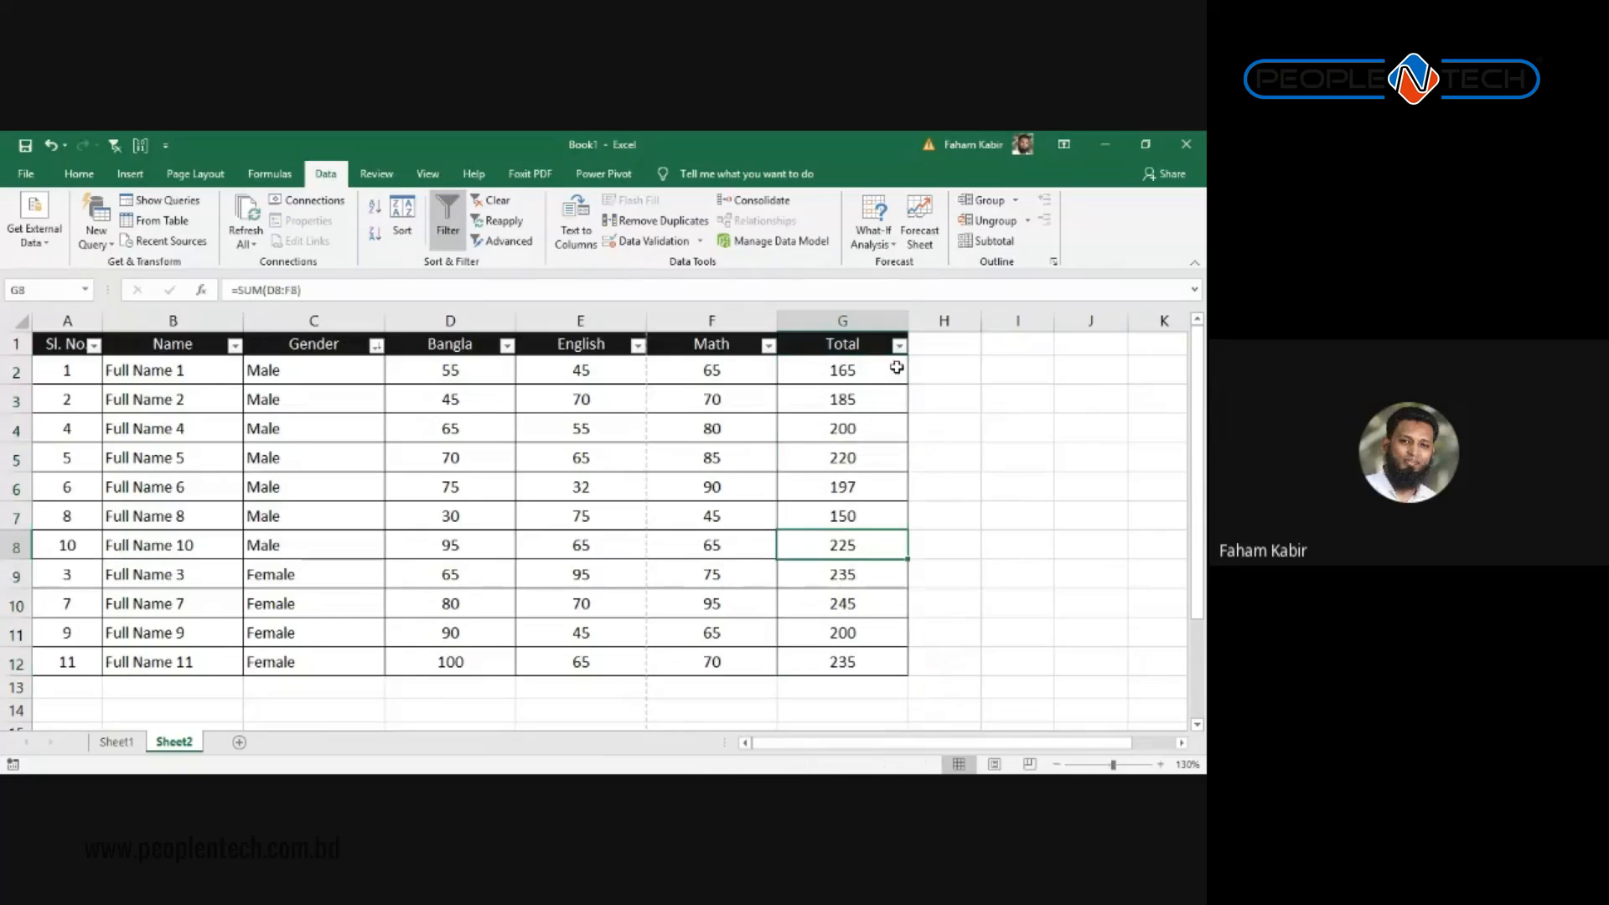
left_click(898, 345)
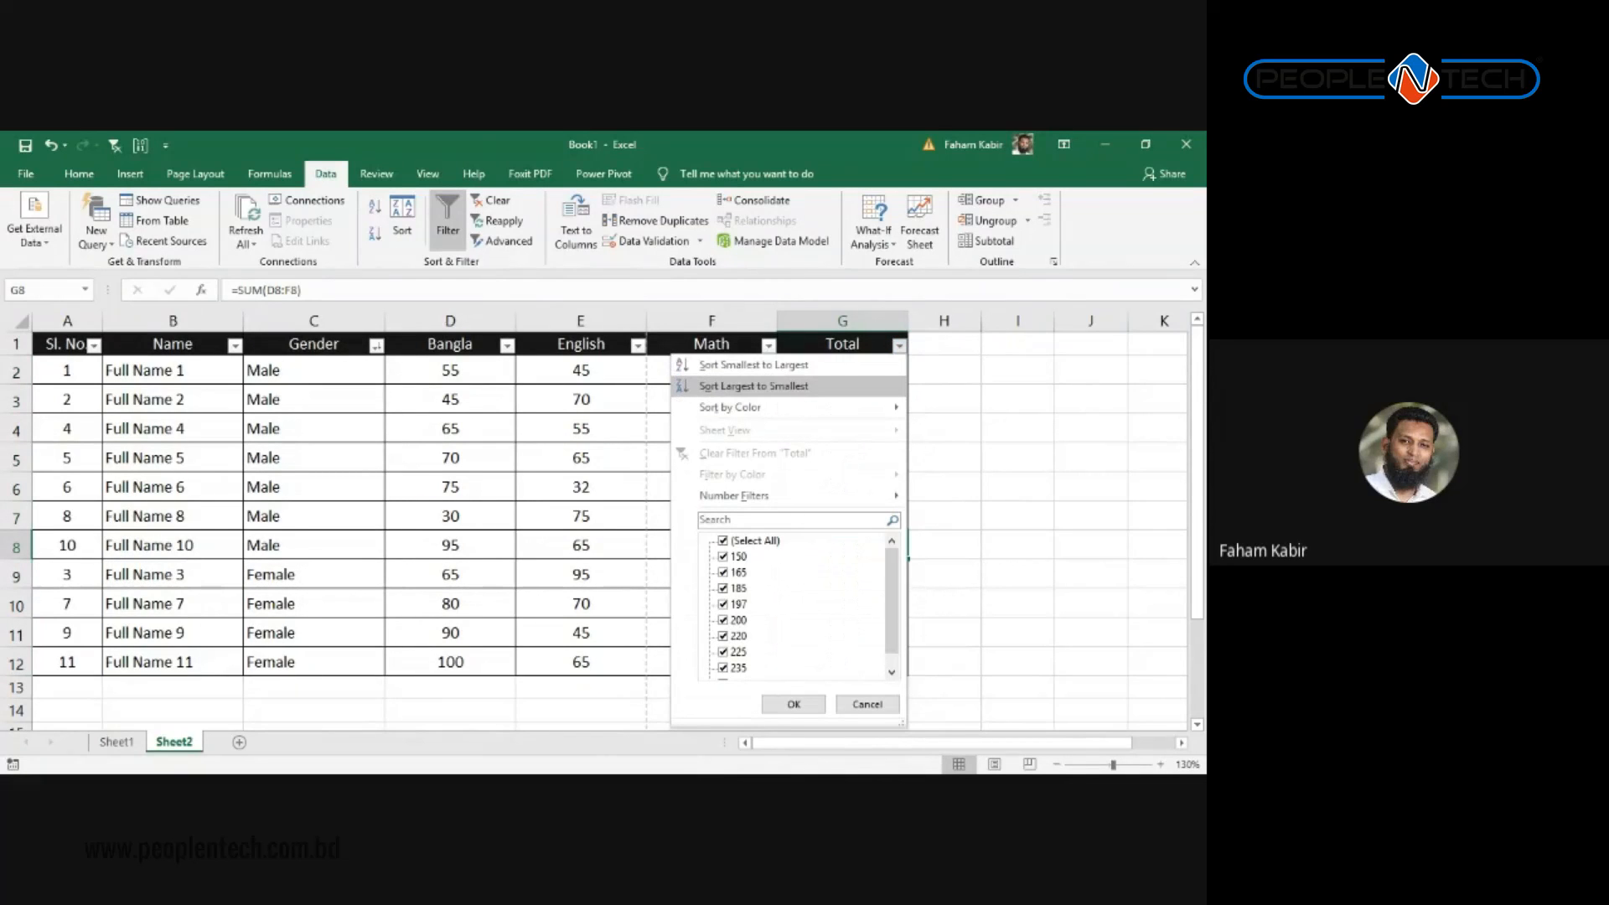
Step: Sort the table by Total largest first and check that totals run from 245 down to 150
left_click(753, 385)
left_click(845, 371)
left_click(854, 429)
left_click(849, 375)
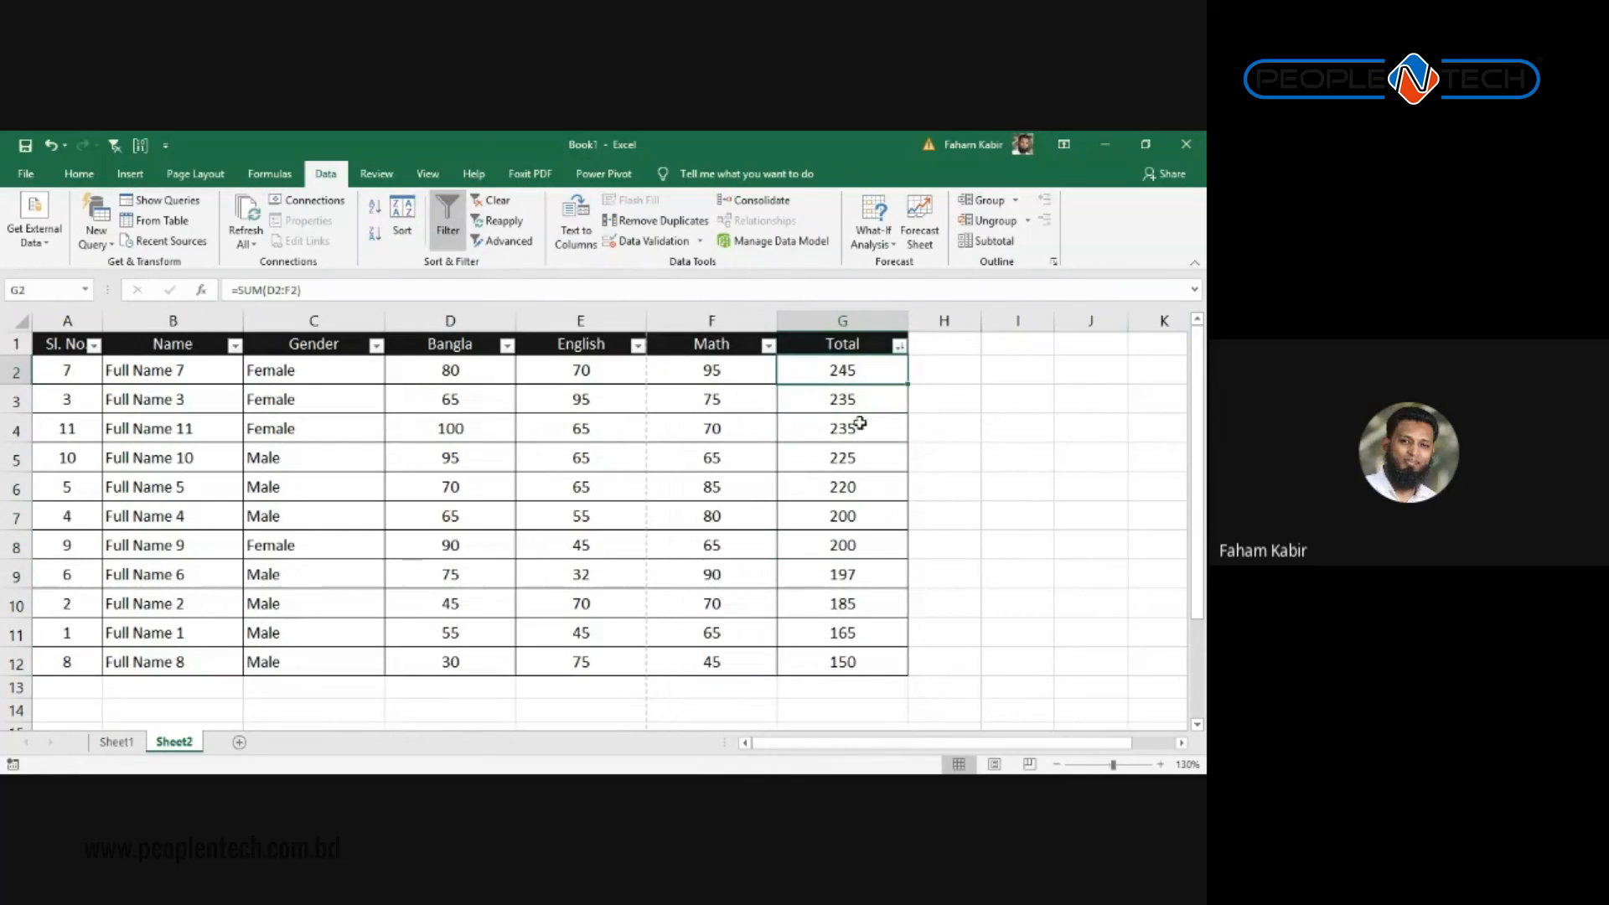
left_click(849, 646)
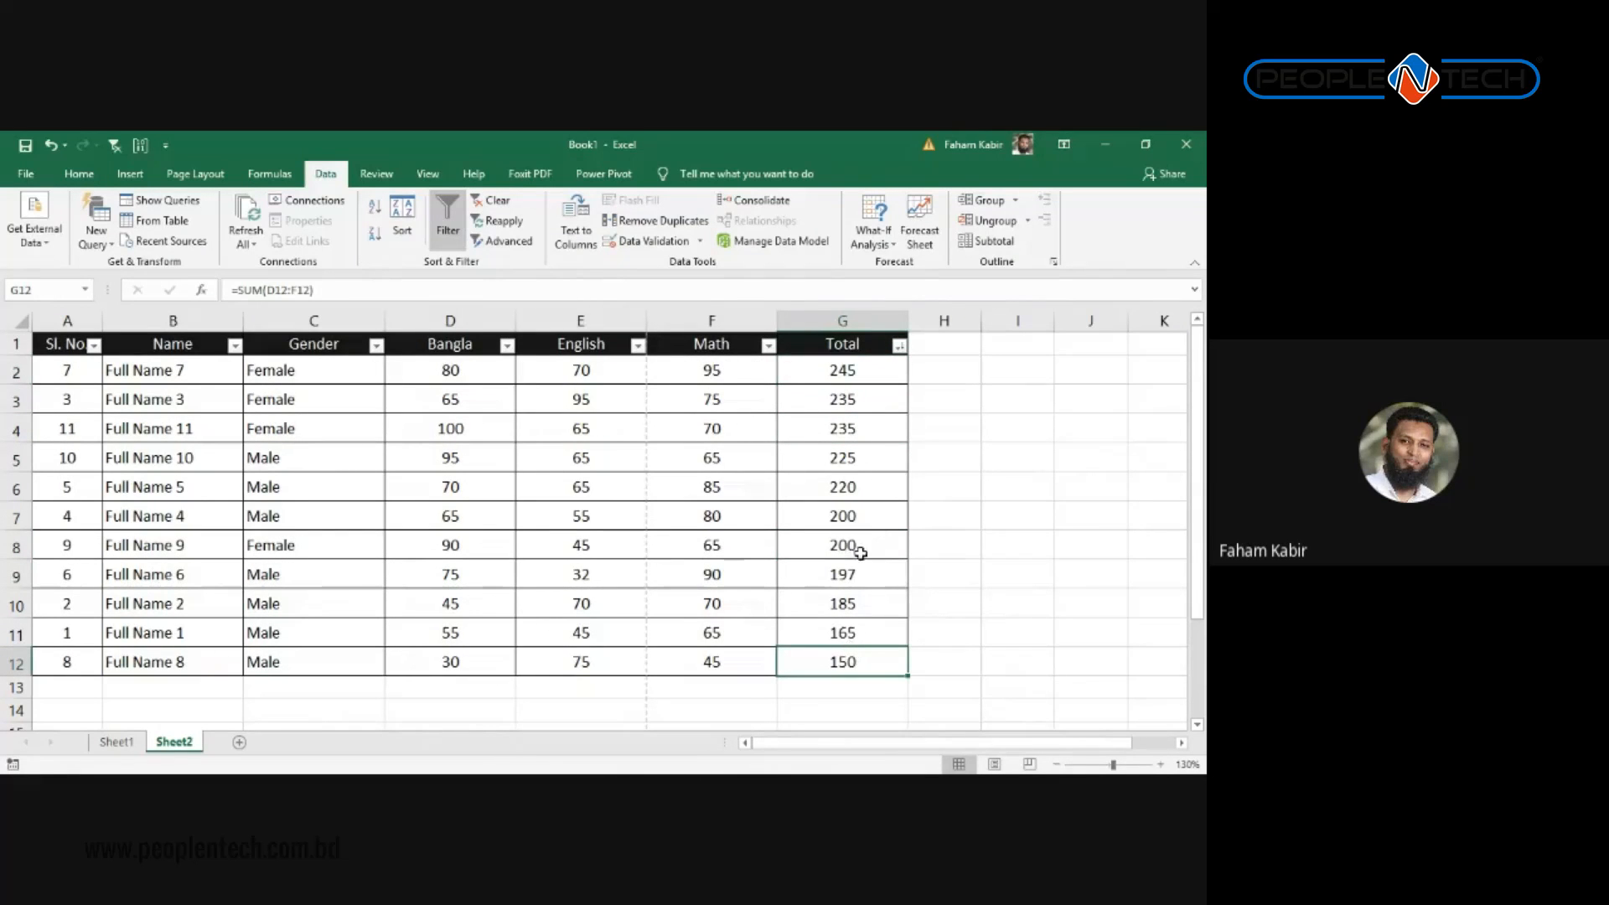
left_click(832, 375)
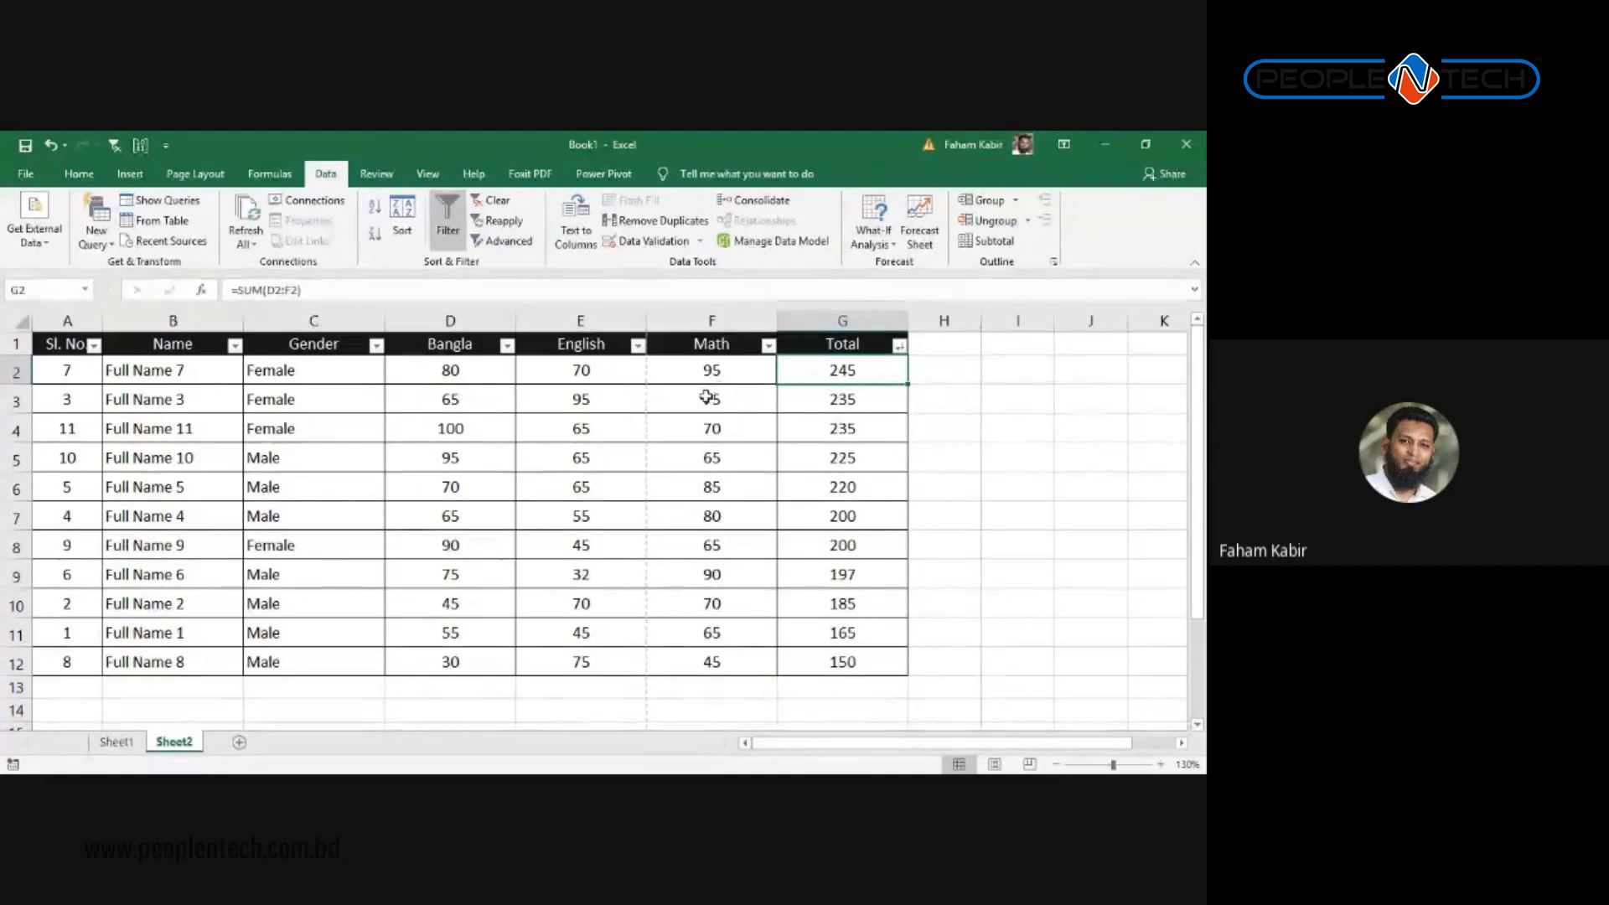
scroll(405, 456, "down", 1)
scroll(369, 485, "up", 1)
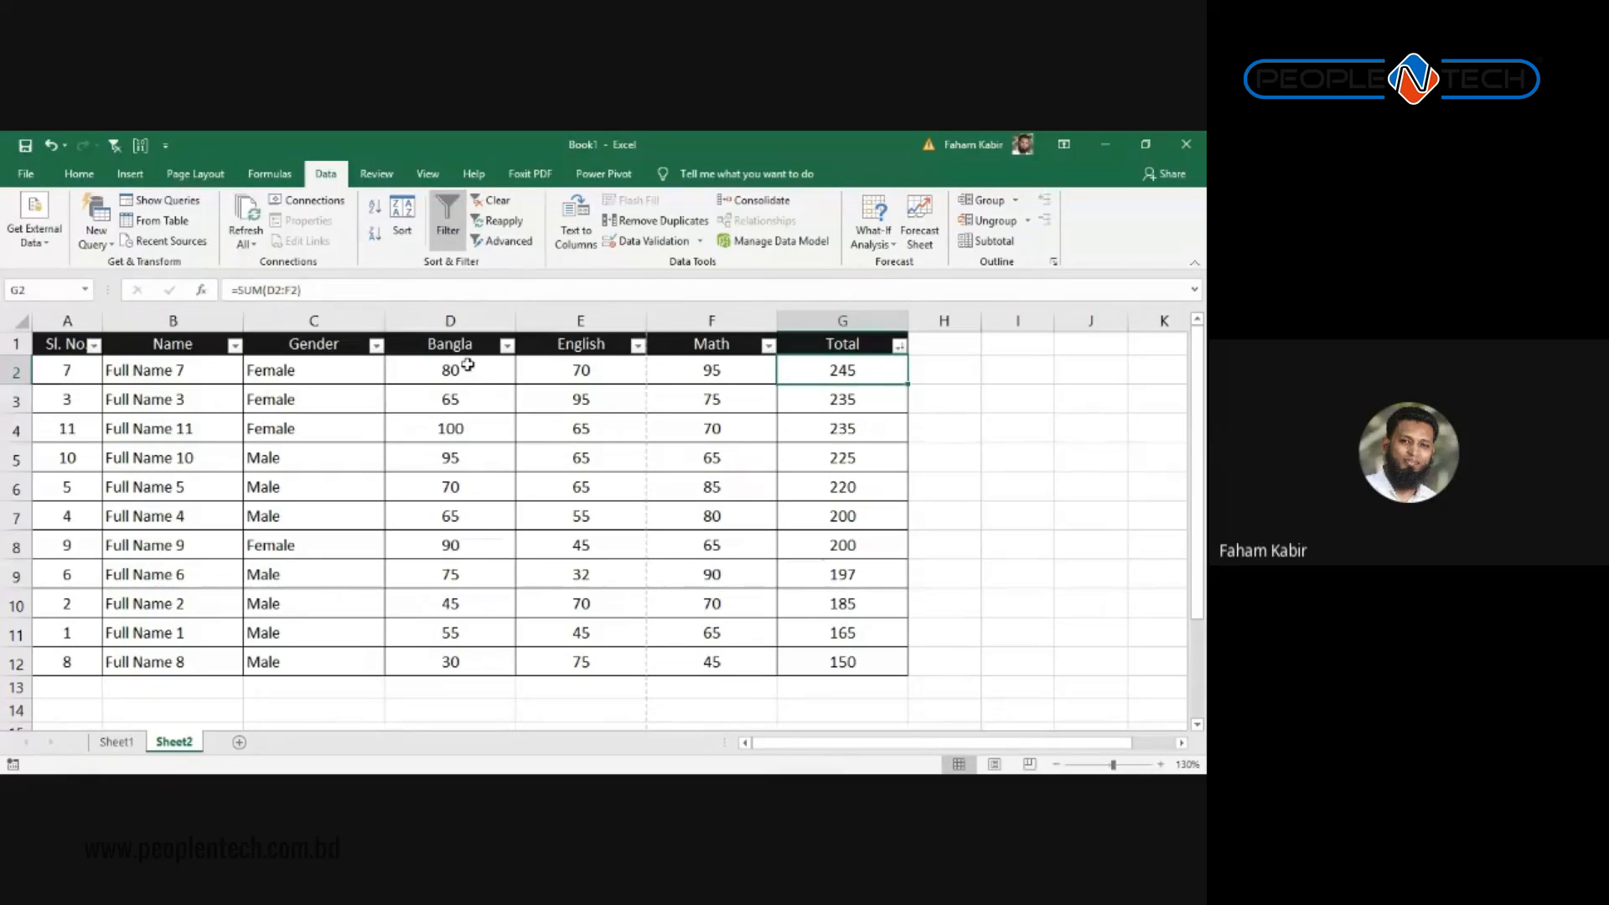
key("alt+Tab")
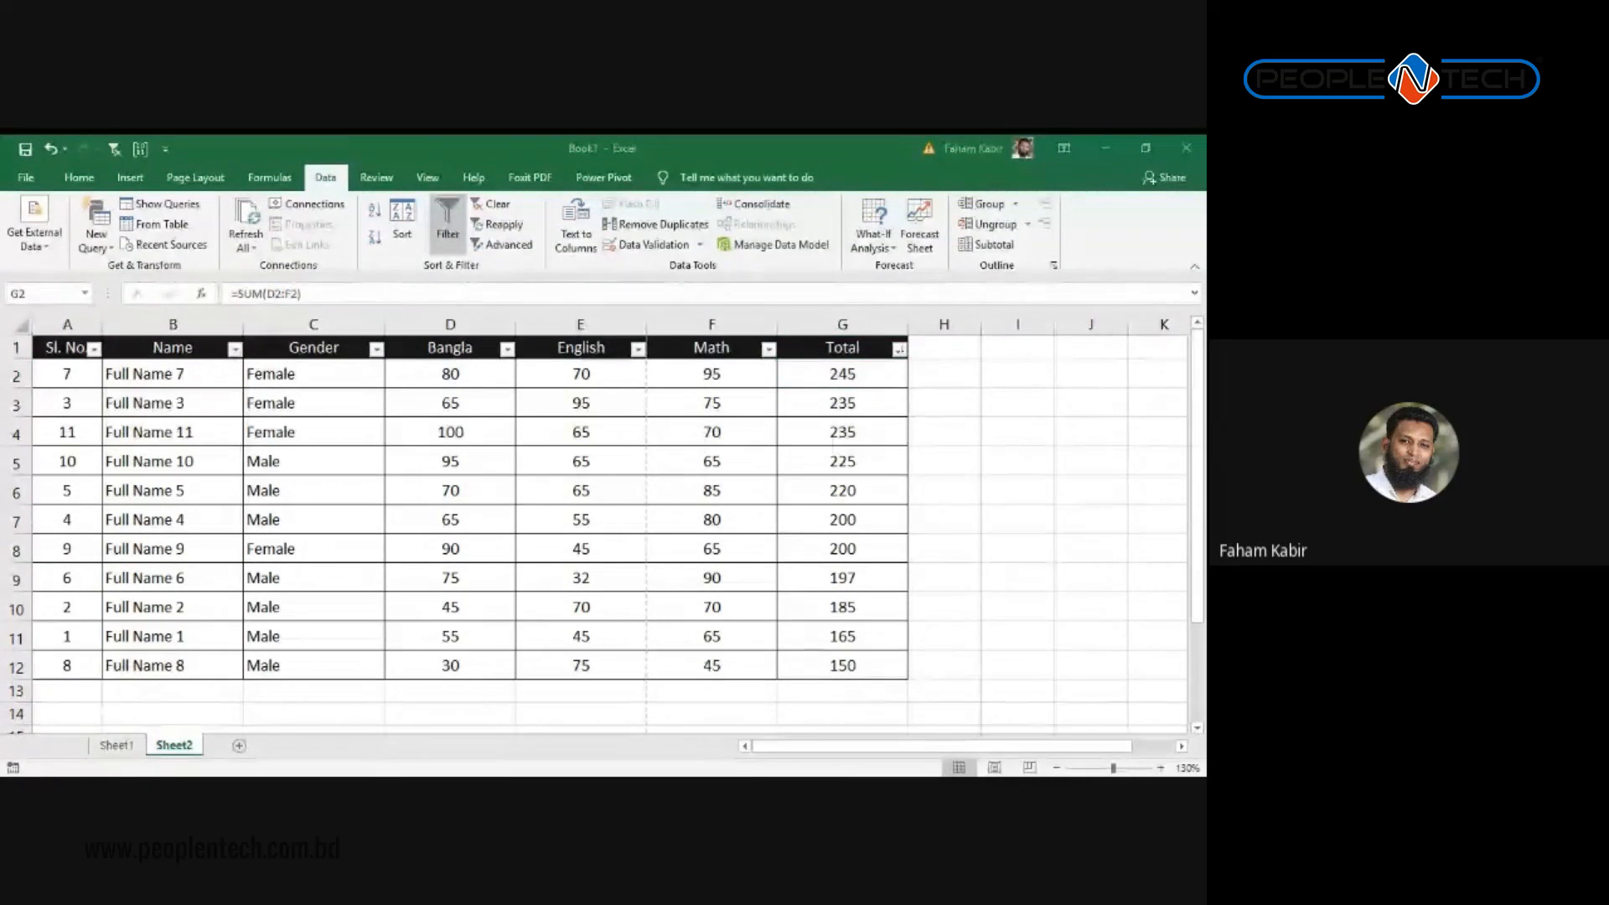
key("alt+Tab")
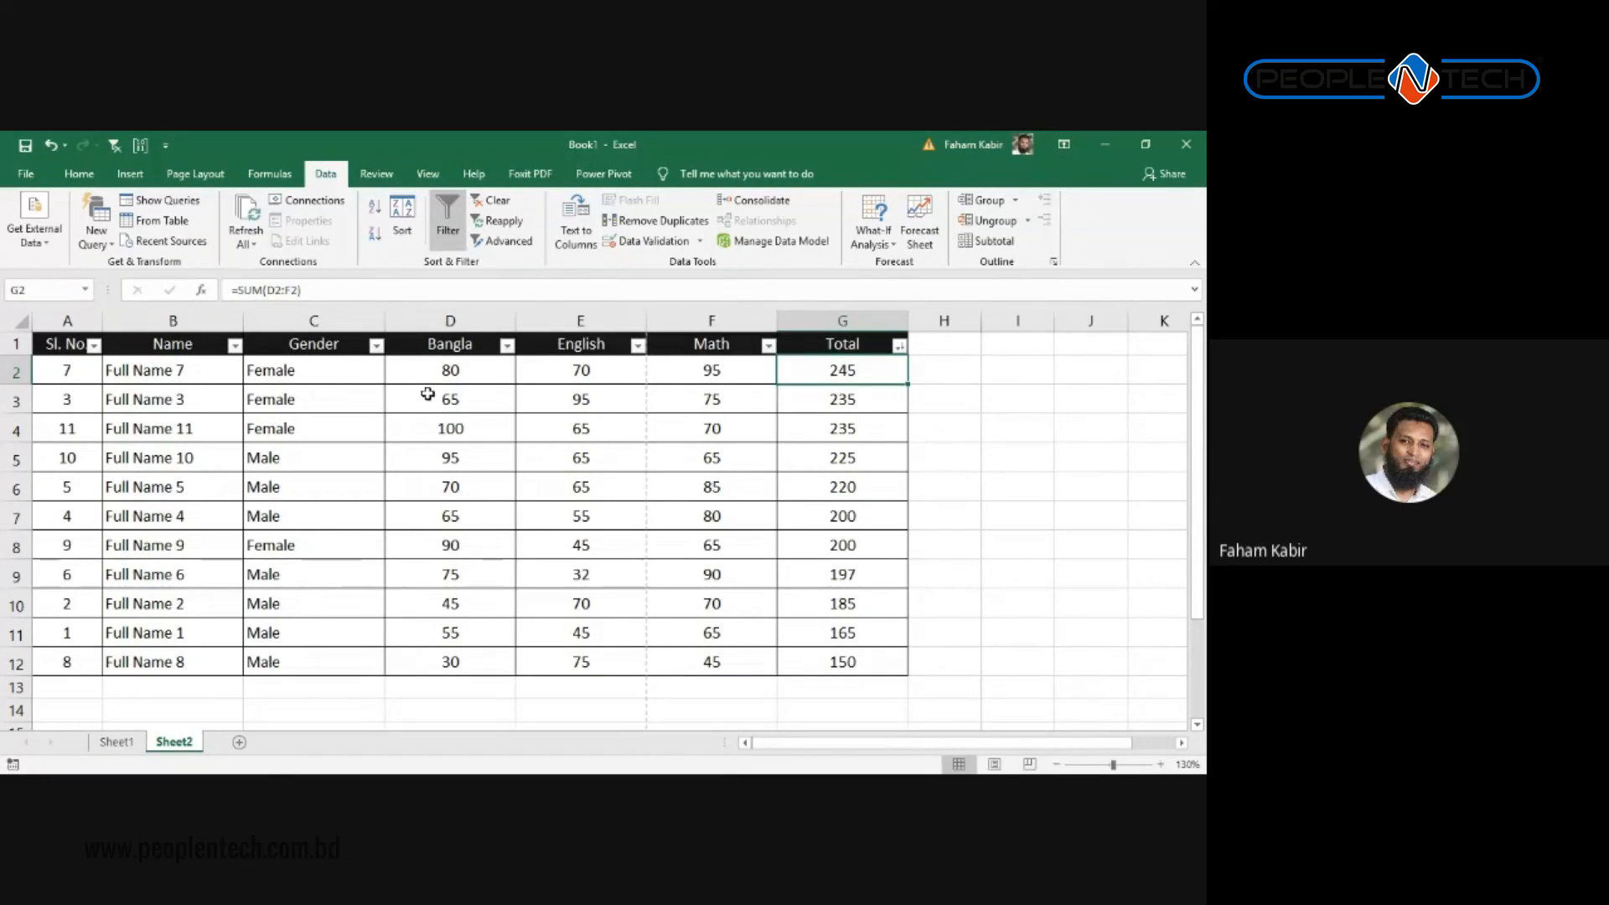
left_click(333, 344)
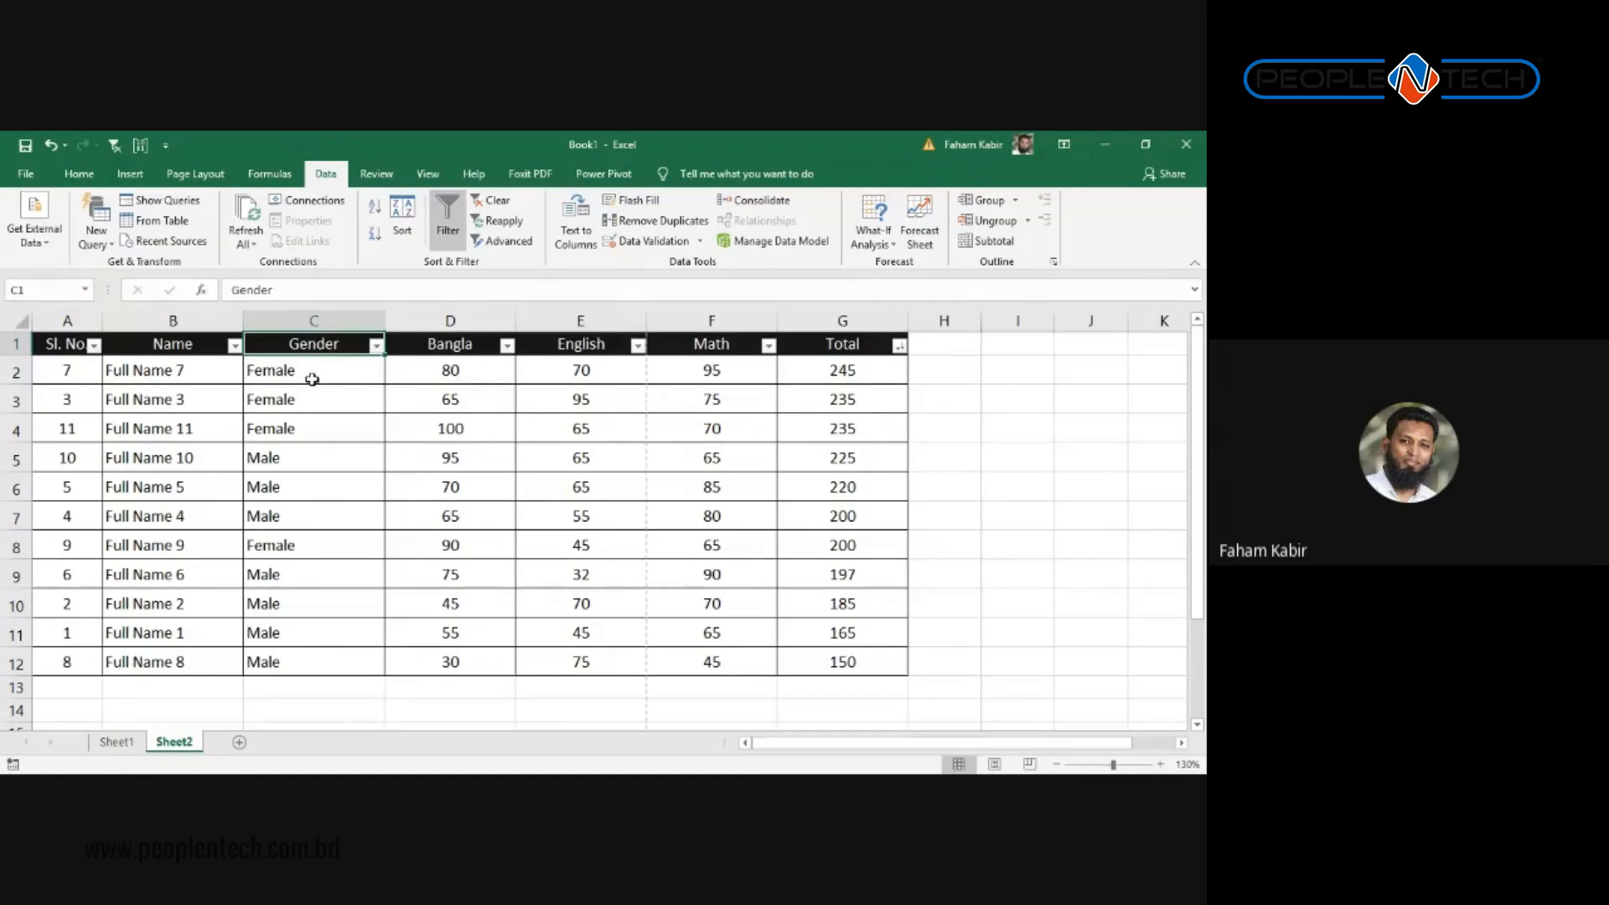
left_click(374, 350)
left_click(536, 445)
left_click(870, 401)
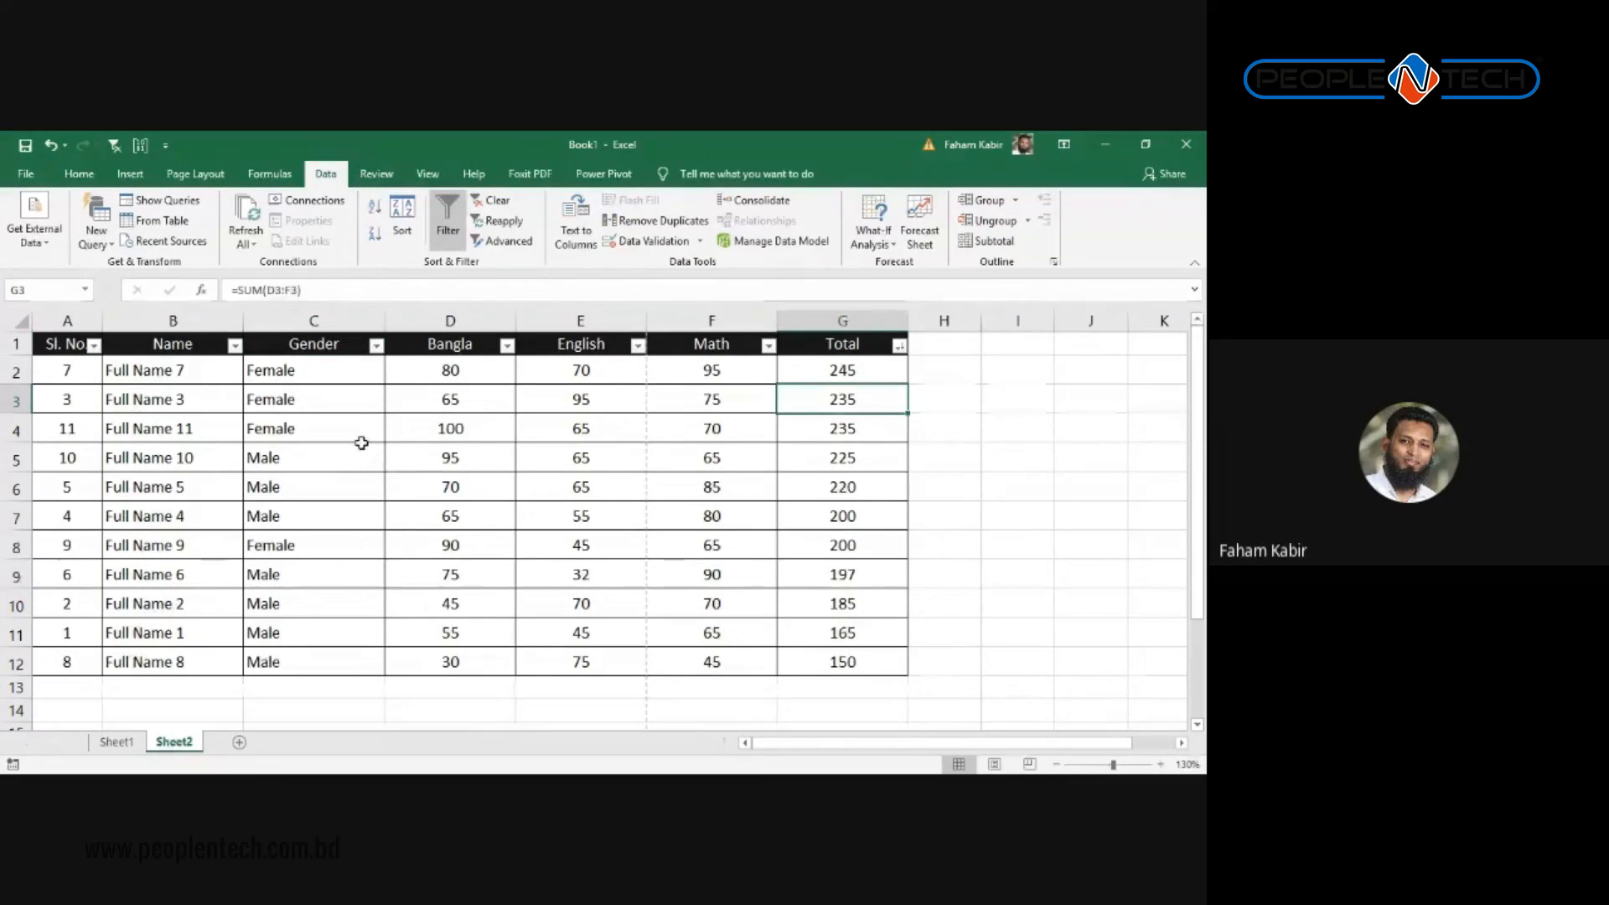
Step: Sort the table by Sl. No, smallest to largest, and select the serial numbers to check the order
left_click(67, 346)
left_click(94, 346)
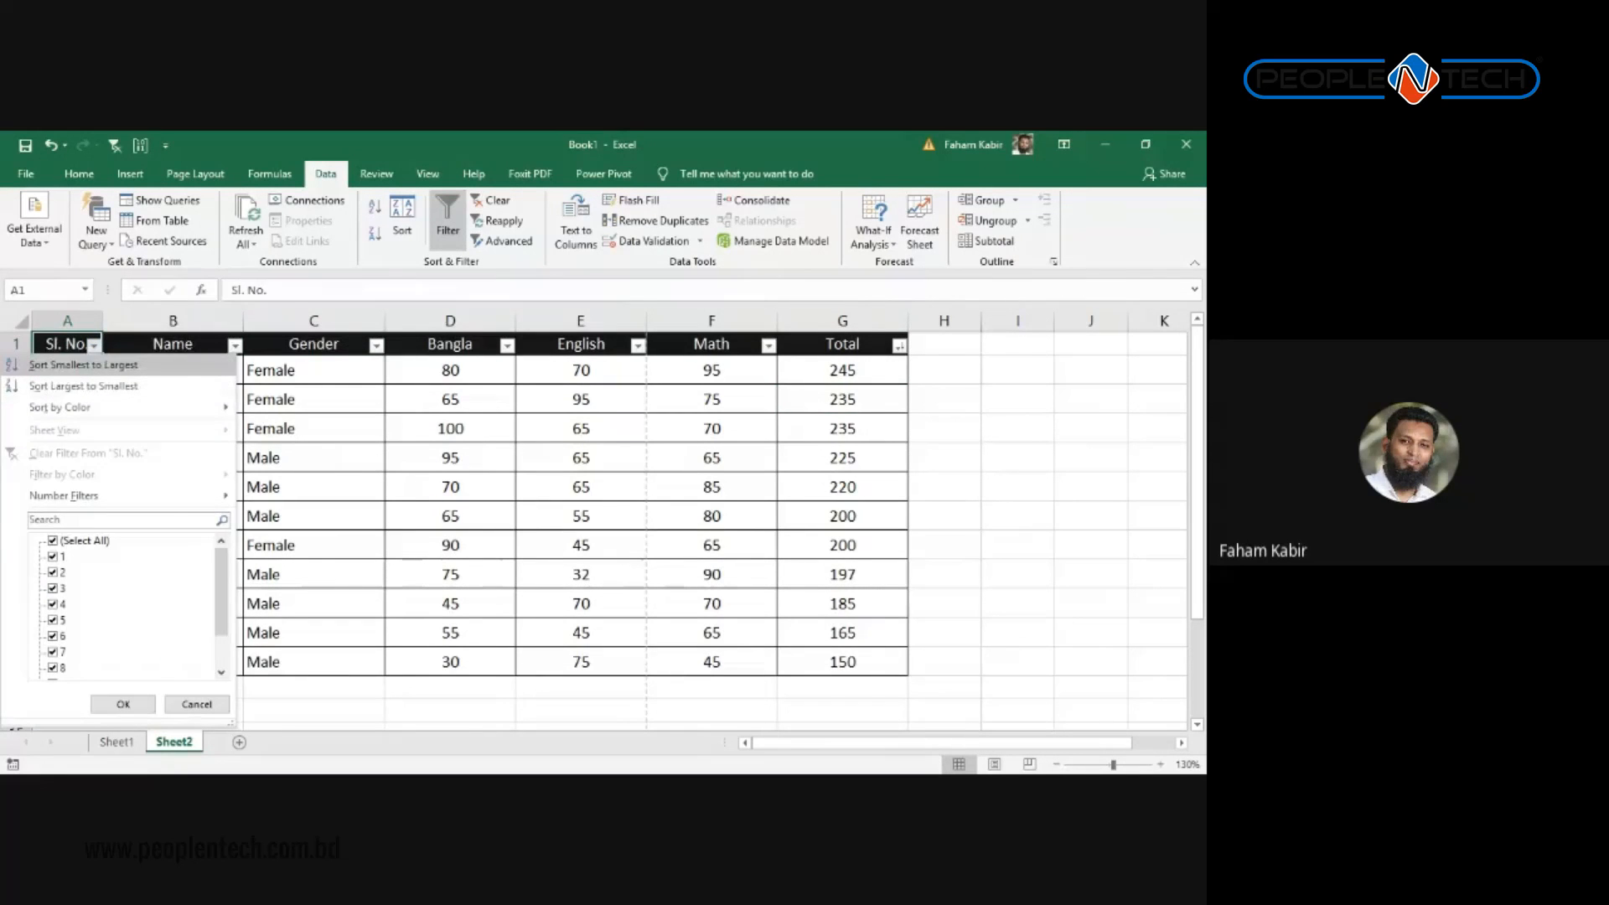
left_click(83, 364)
left_click_drag(67, 369, 70, 659)
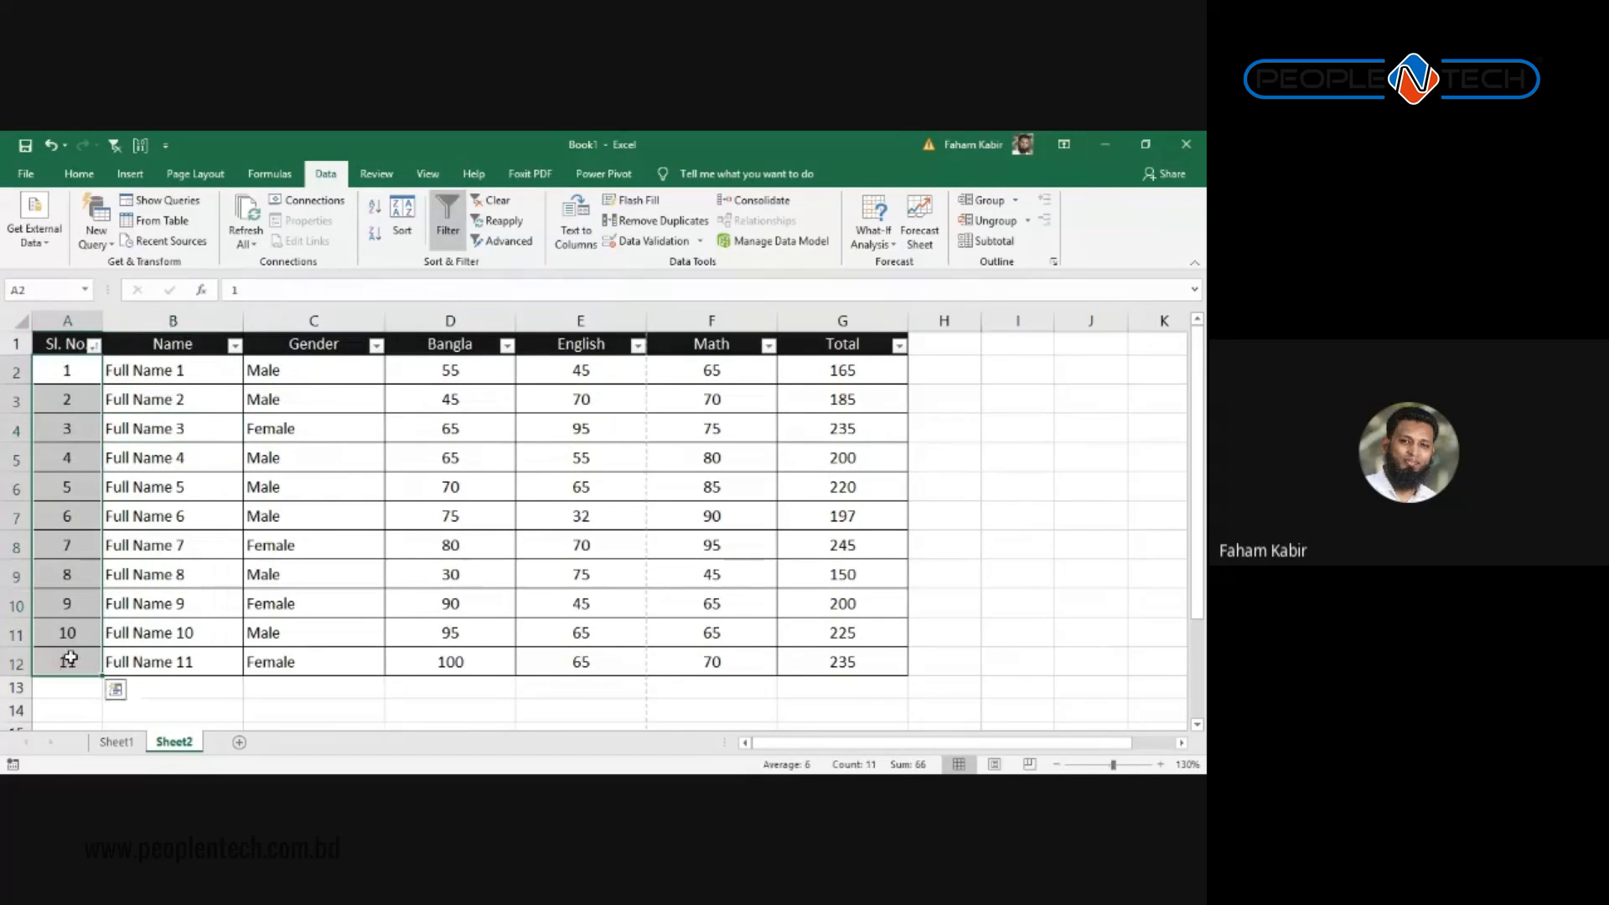
left_click(150, 453)
left_click_drag(67, 370, 63, 662)
Step: Inspect the marks block and the English filter list, then select the English, Math and Total columns
left_click_drag(188, 373, 768, 632)
left_click(506, 572)
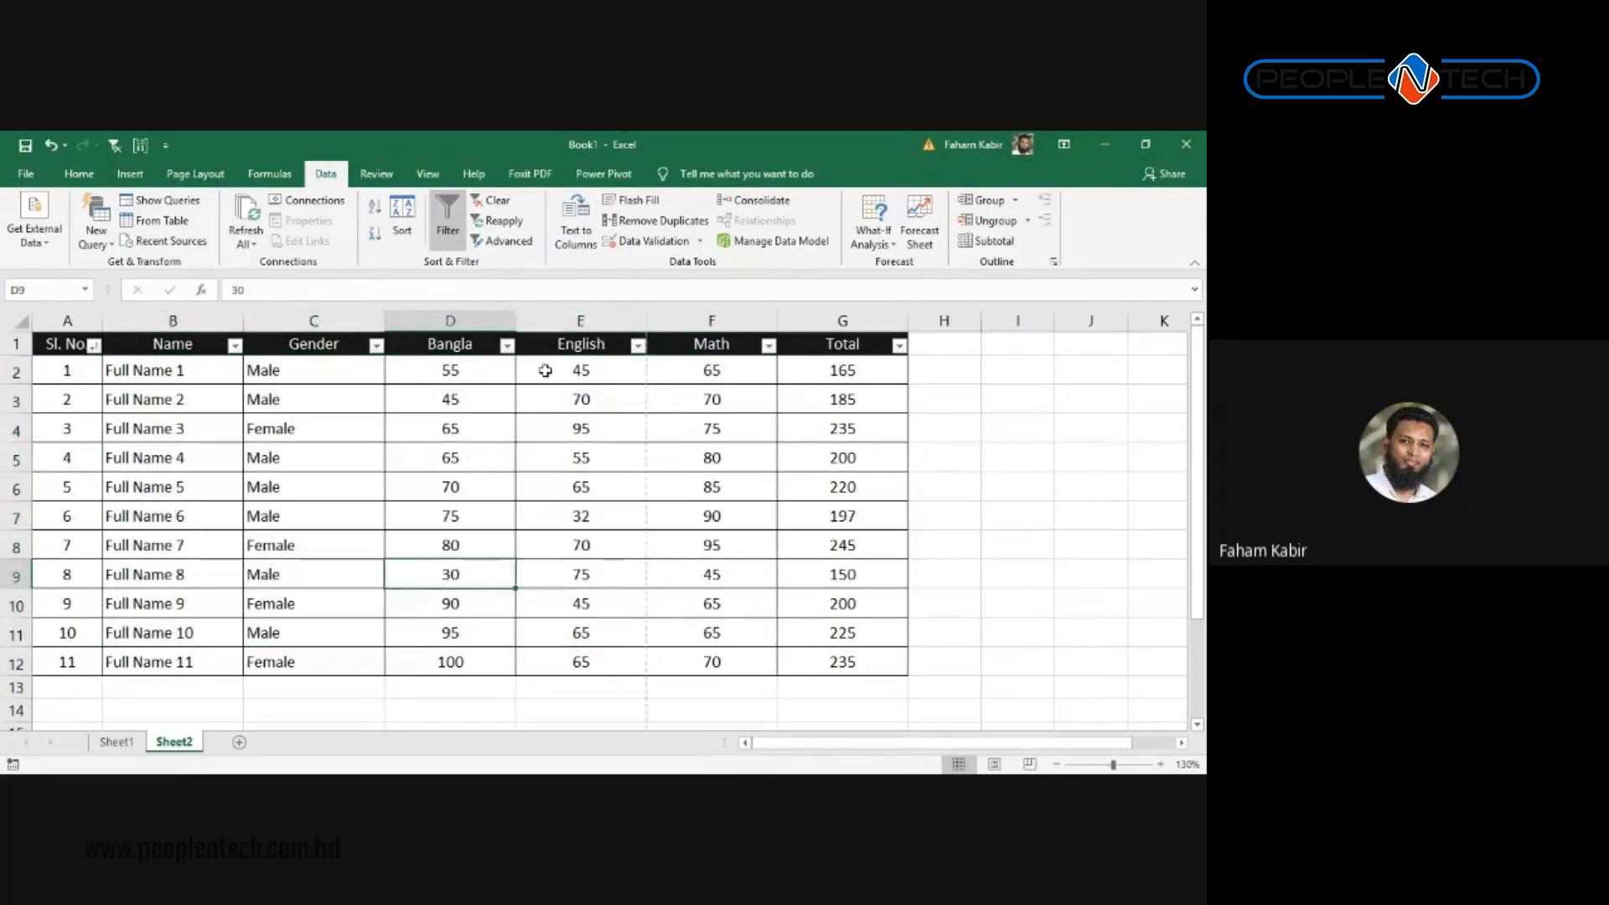
left_click(580, 321)
left_click(637, 345)
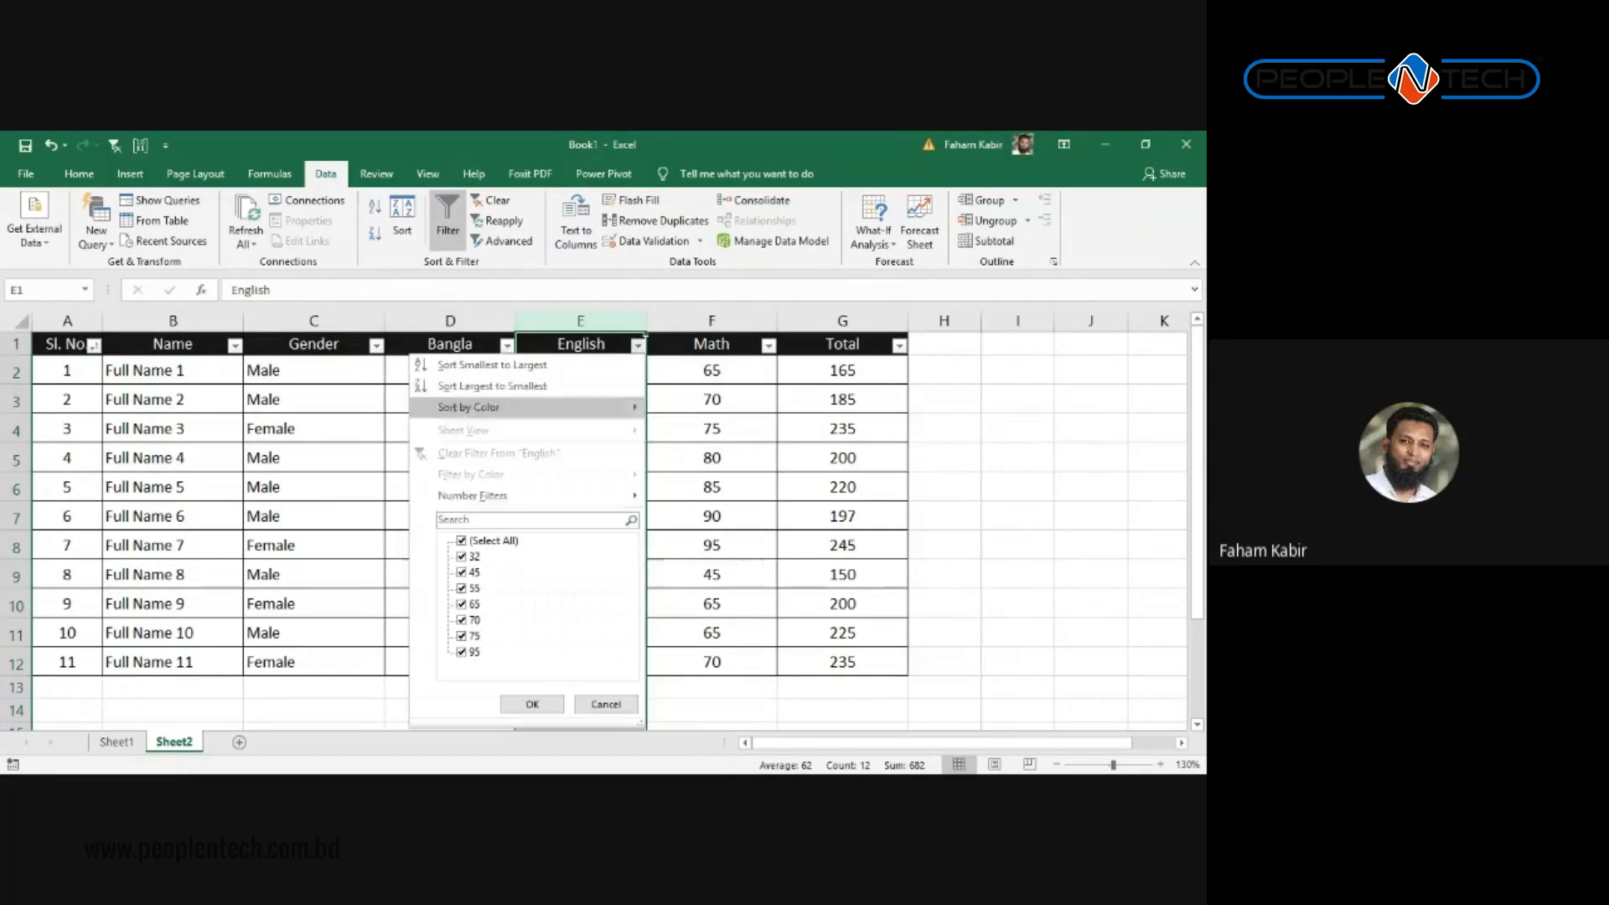
left_click(824, 571)
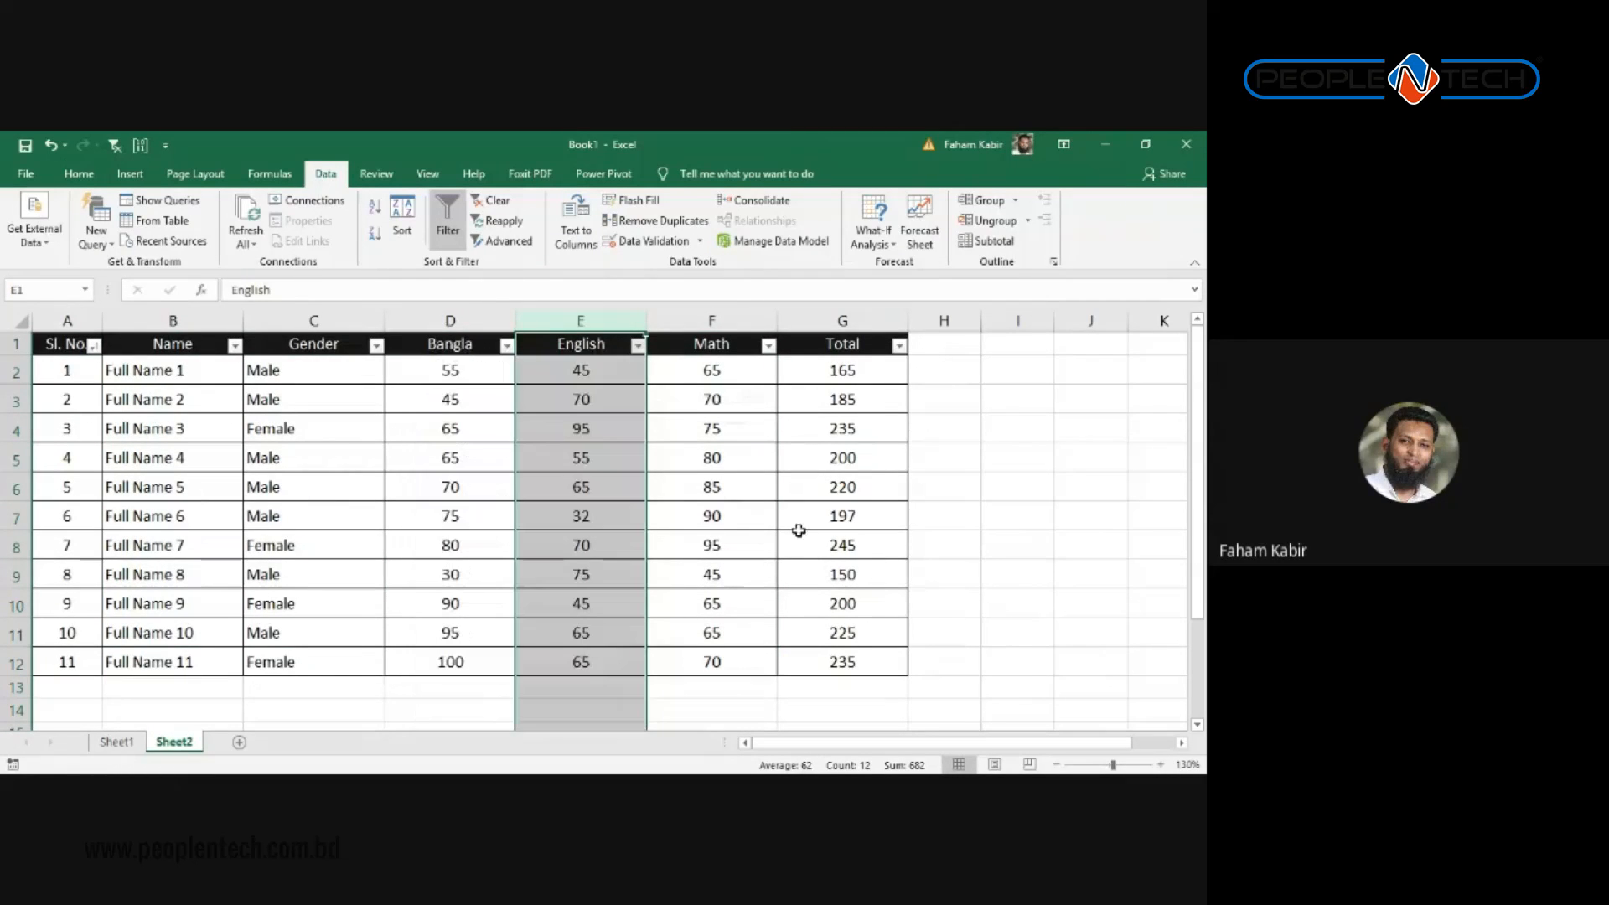
left_click(588, 409)
left_click(801, 457)
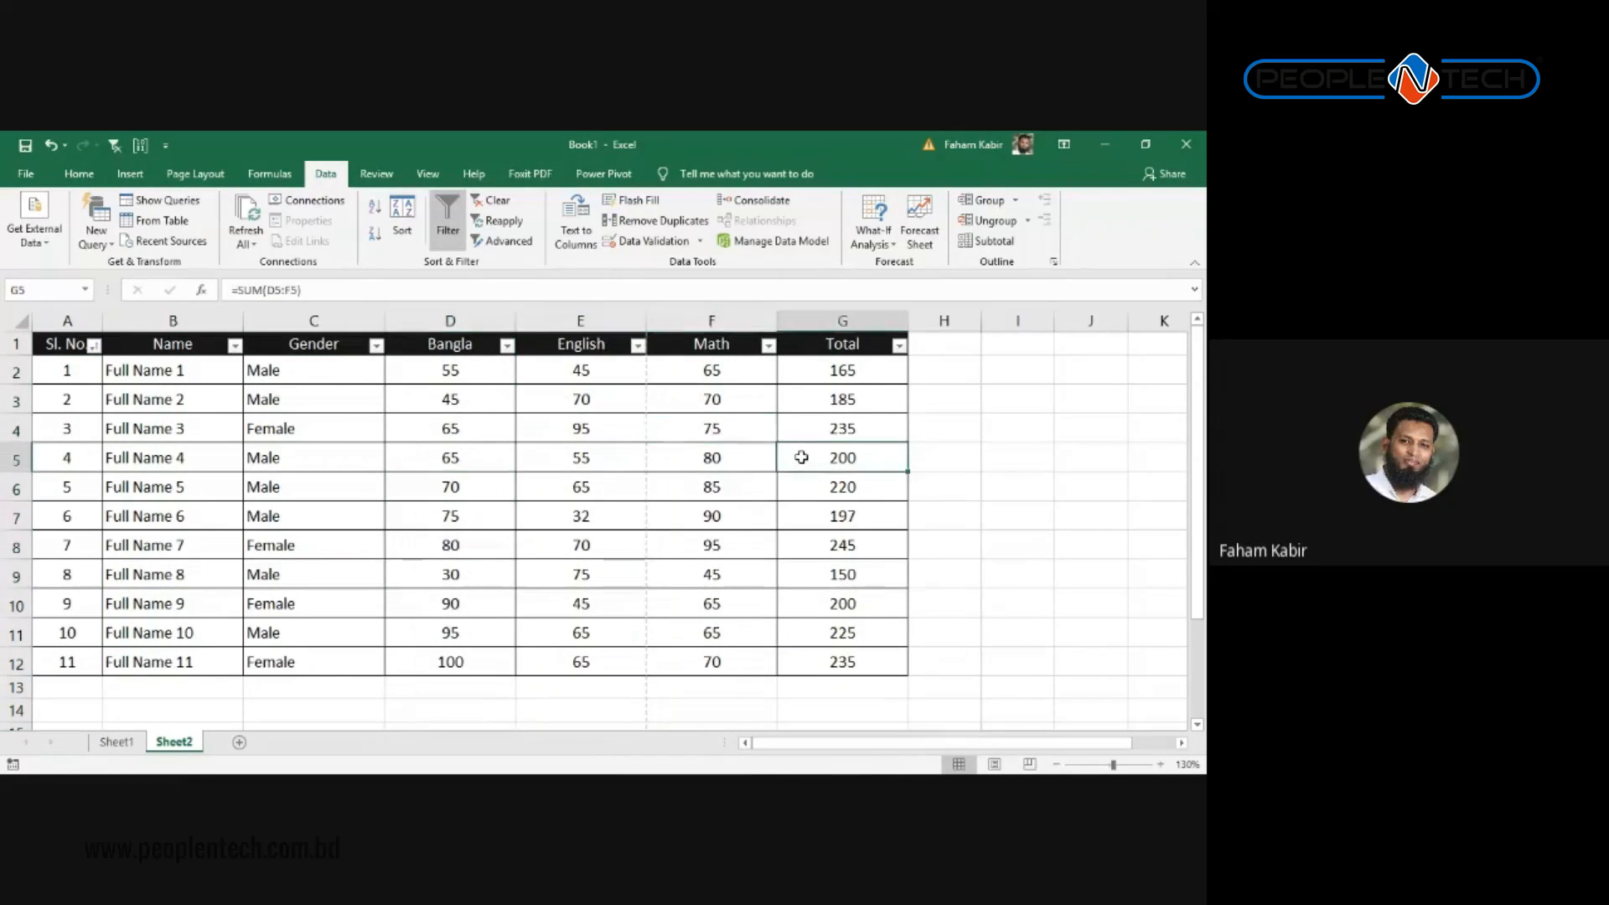
left_click_drag(578, 321, 842, 321)
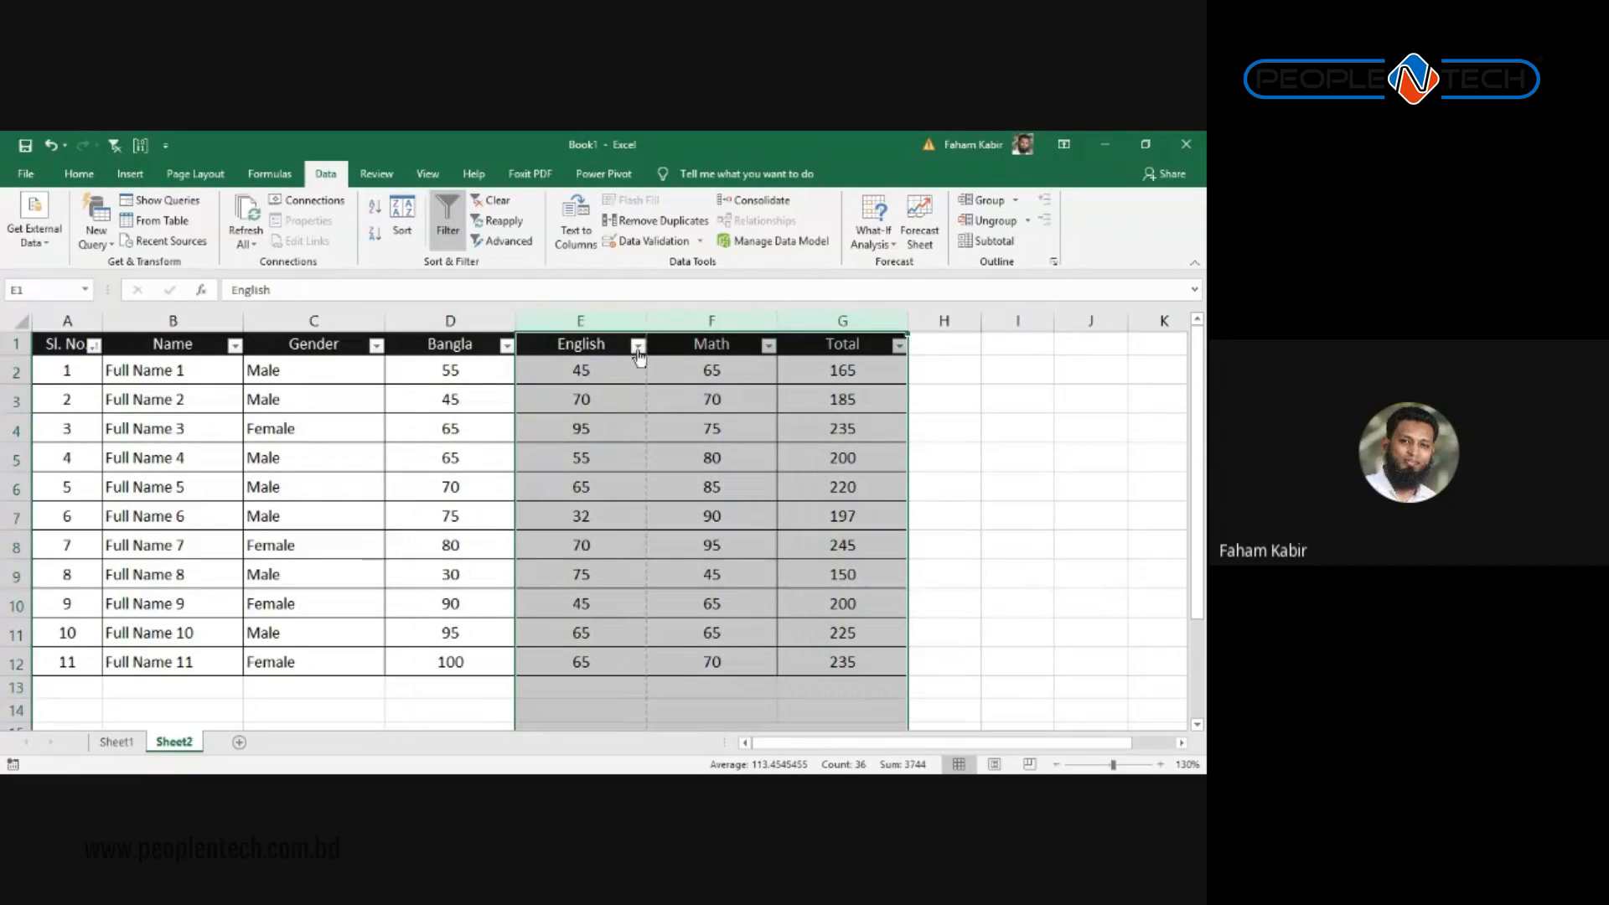
left_click(426, 428)
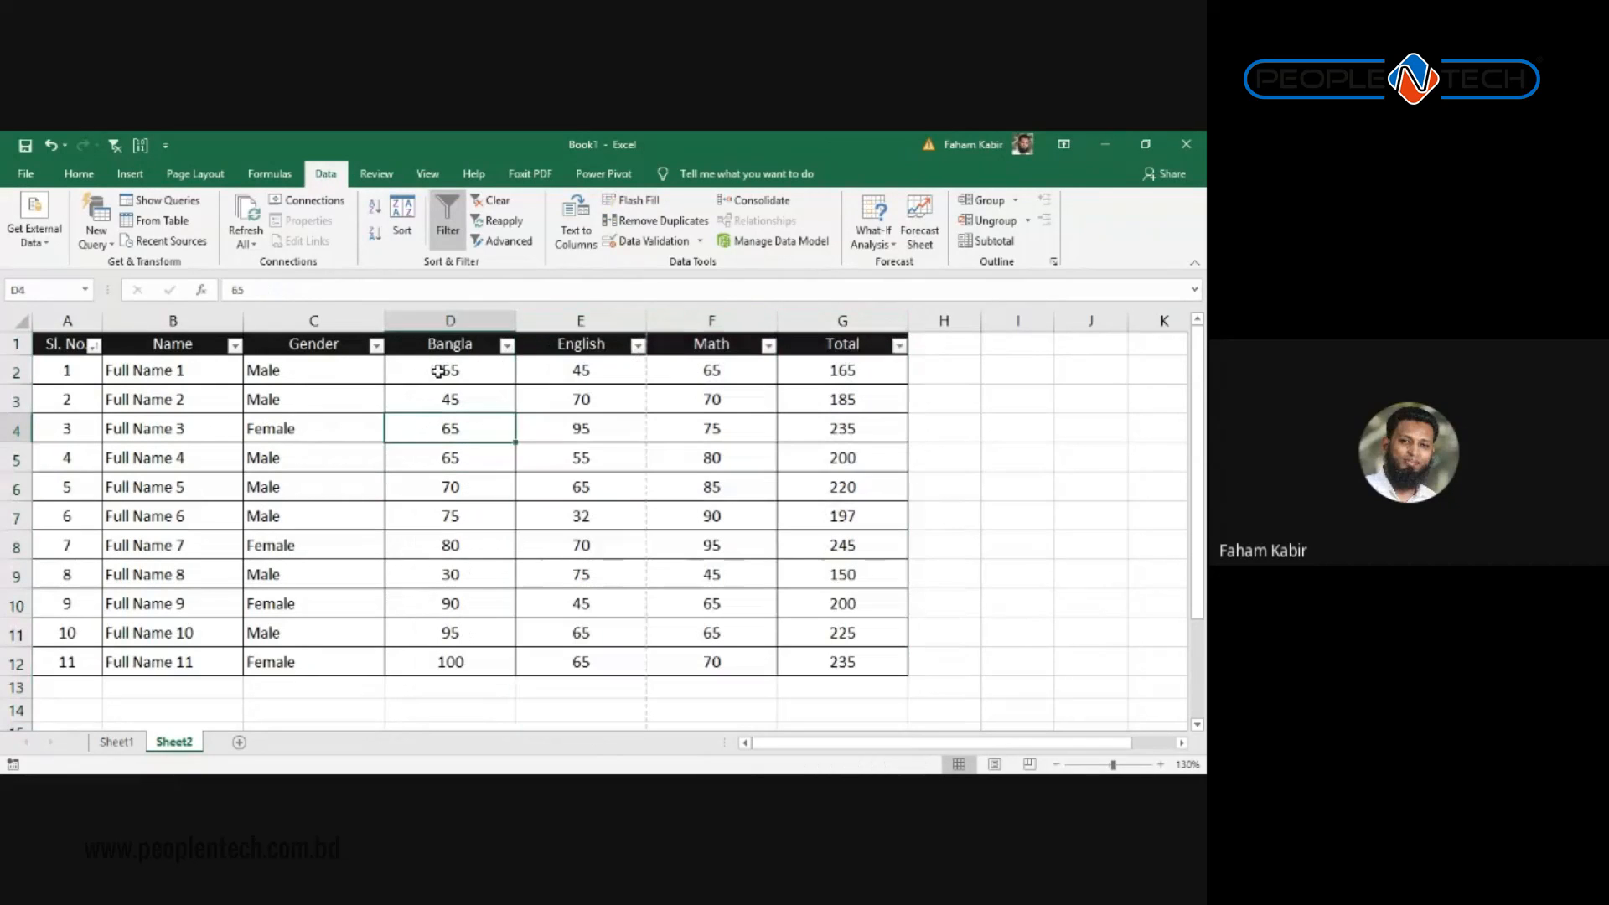
Step: Look at the Sl. No filter list again without changes and select the Gender heading
left_click(93, 347)
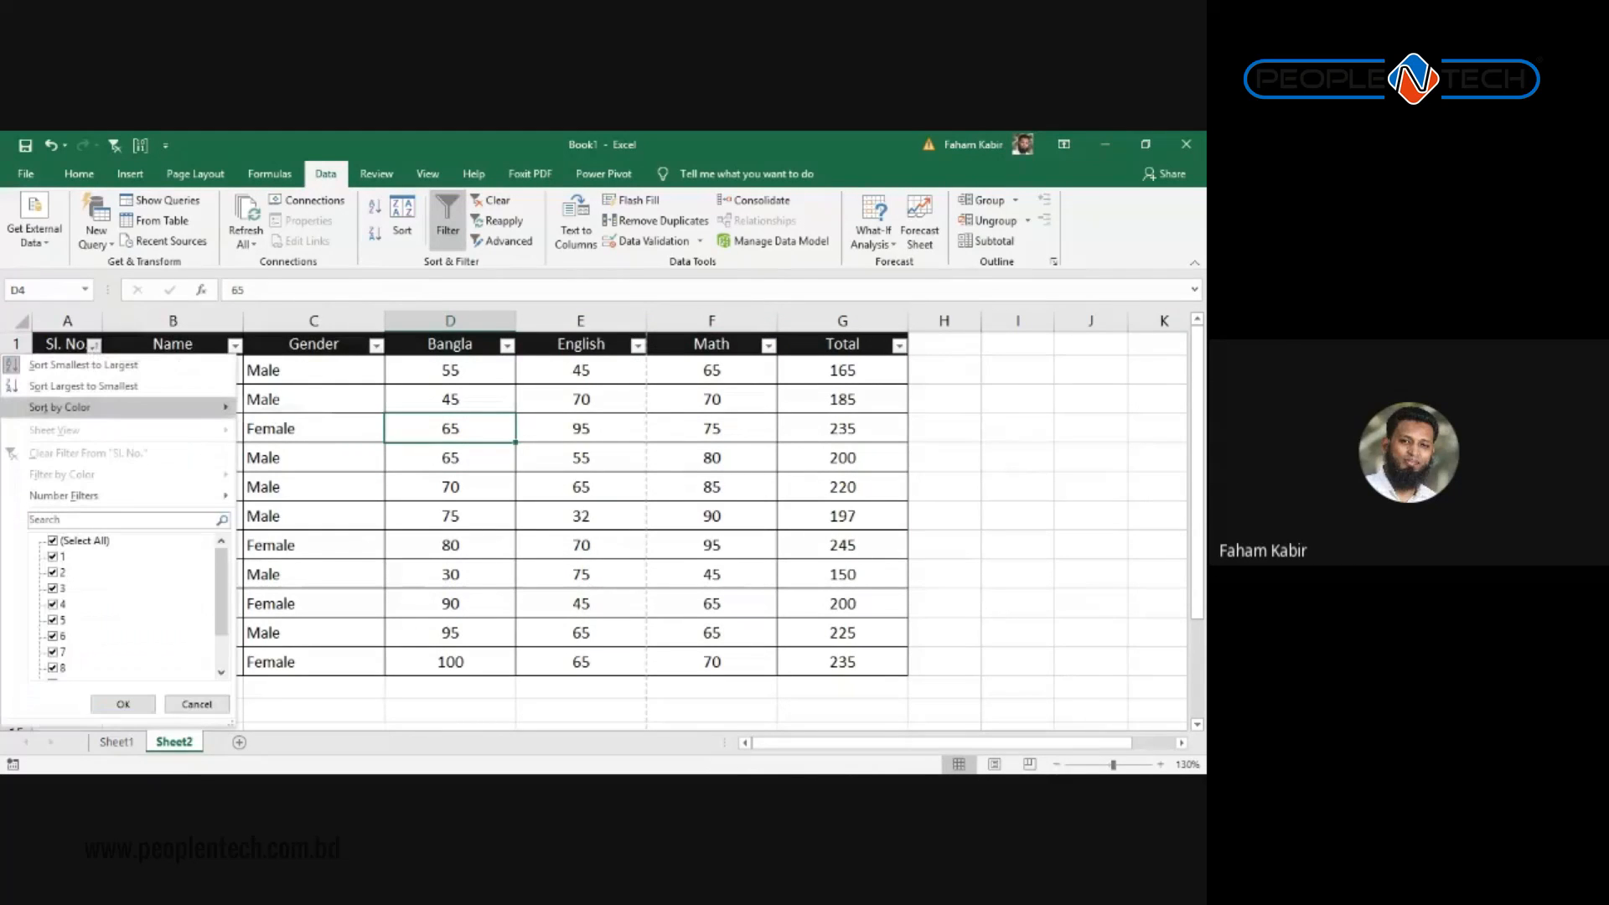
left_click(394, 572)
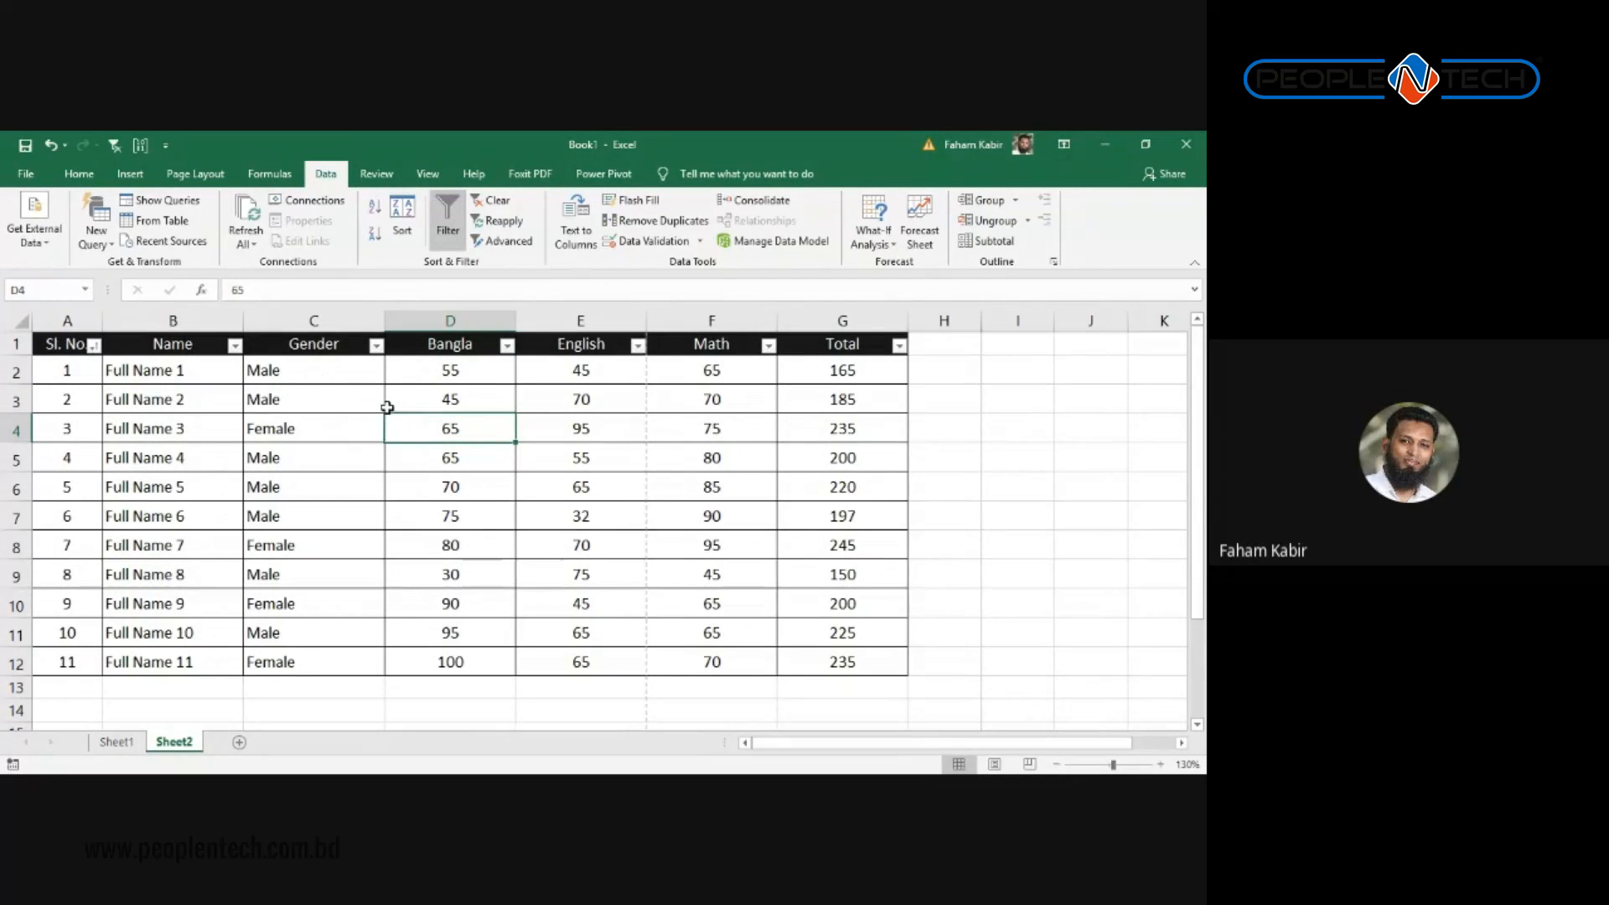
left_click(297, 344)
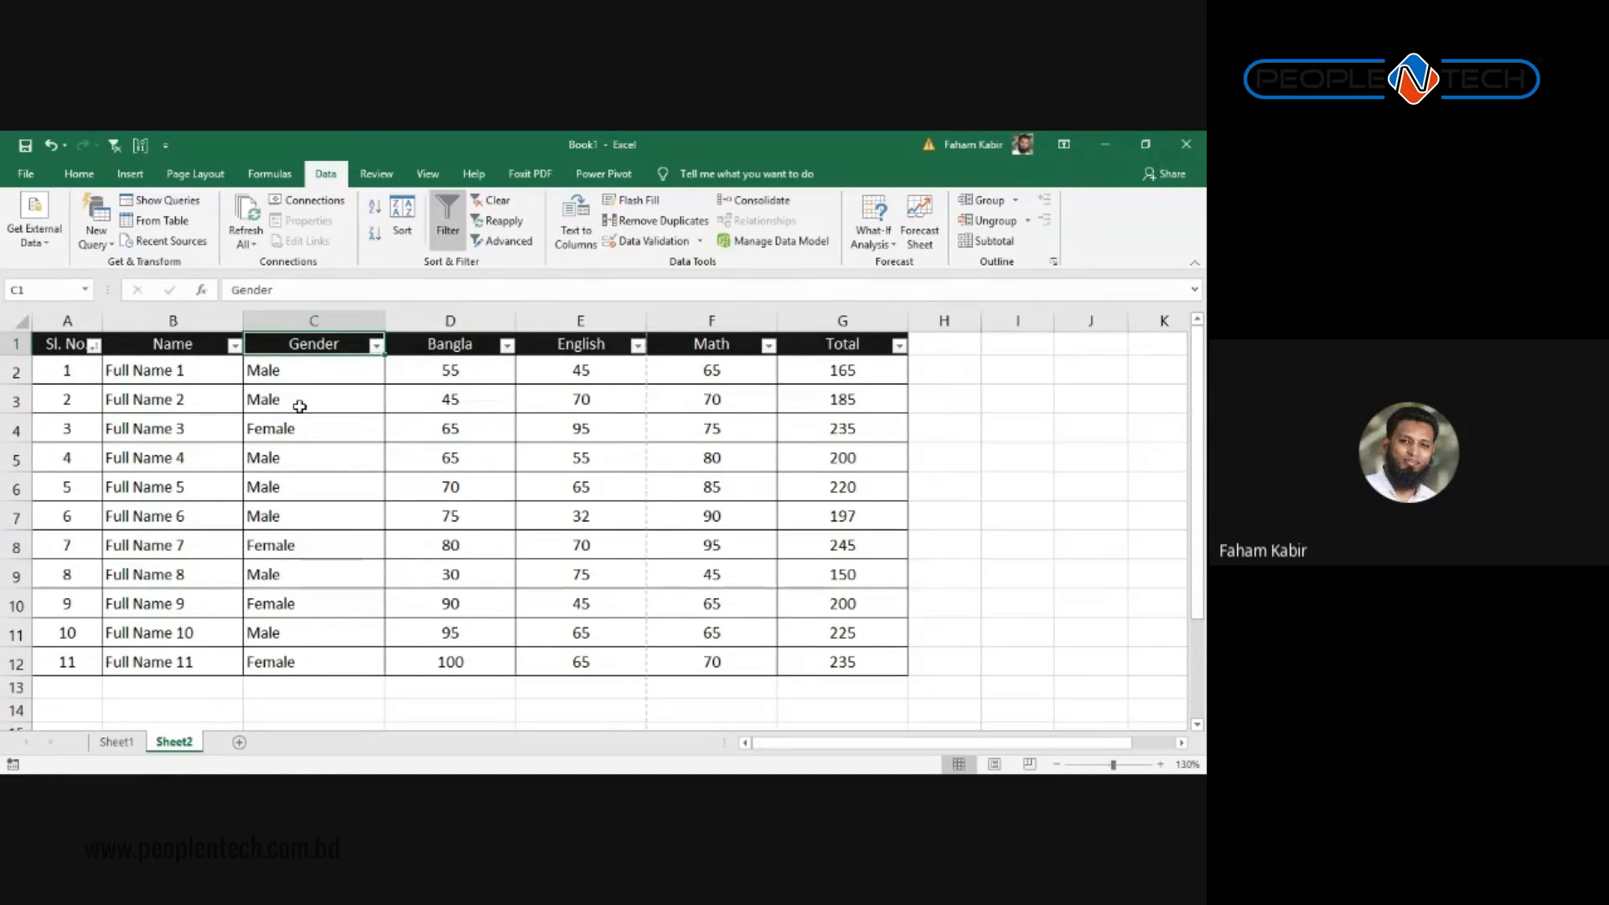
Step: Filter Gender to Male only by excluding Female, then select the filtered table
left_click(376, 345)
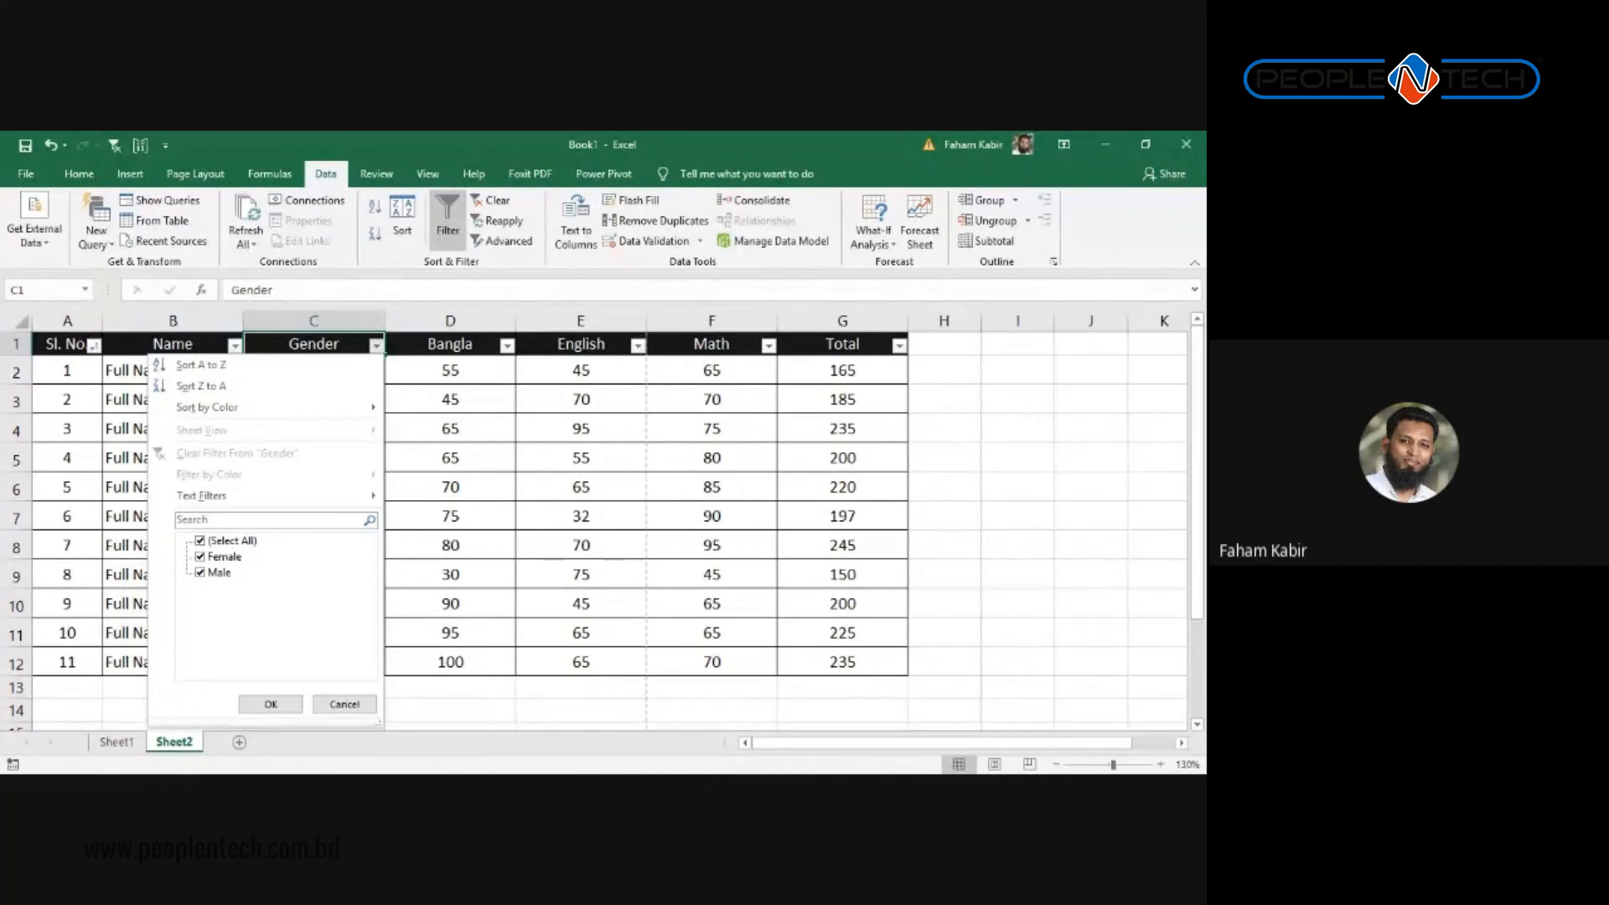
left_click(201, 556)
left_click(270, 704)
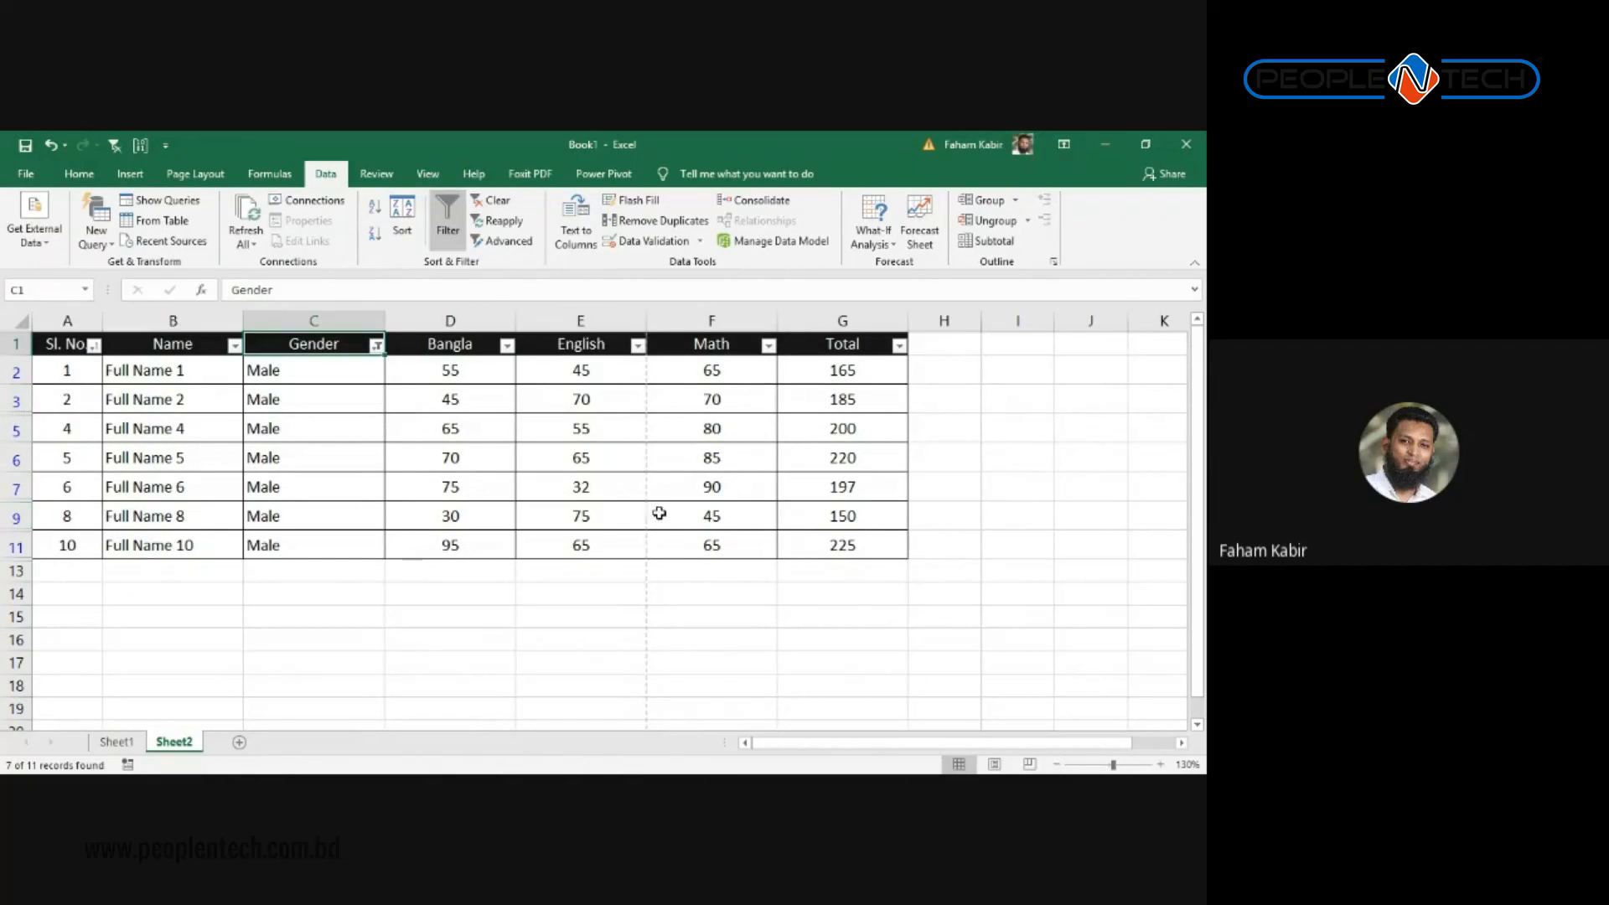
left_click_drag(862, 535, 67, 345)
Step: Copy the seven Male rows to a new Sheet3 and autofit columns A to G
key("ctrl+c")
left_click(239, 741)
key("ctrl+v")
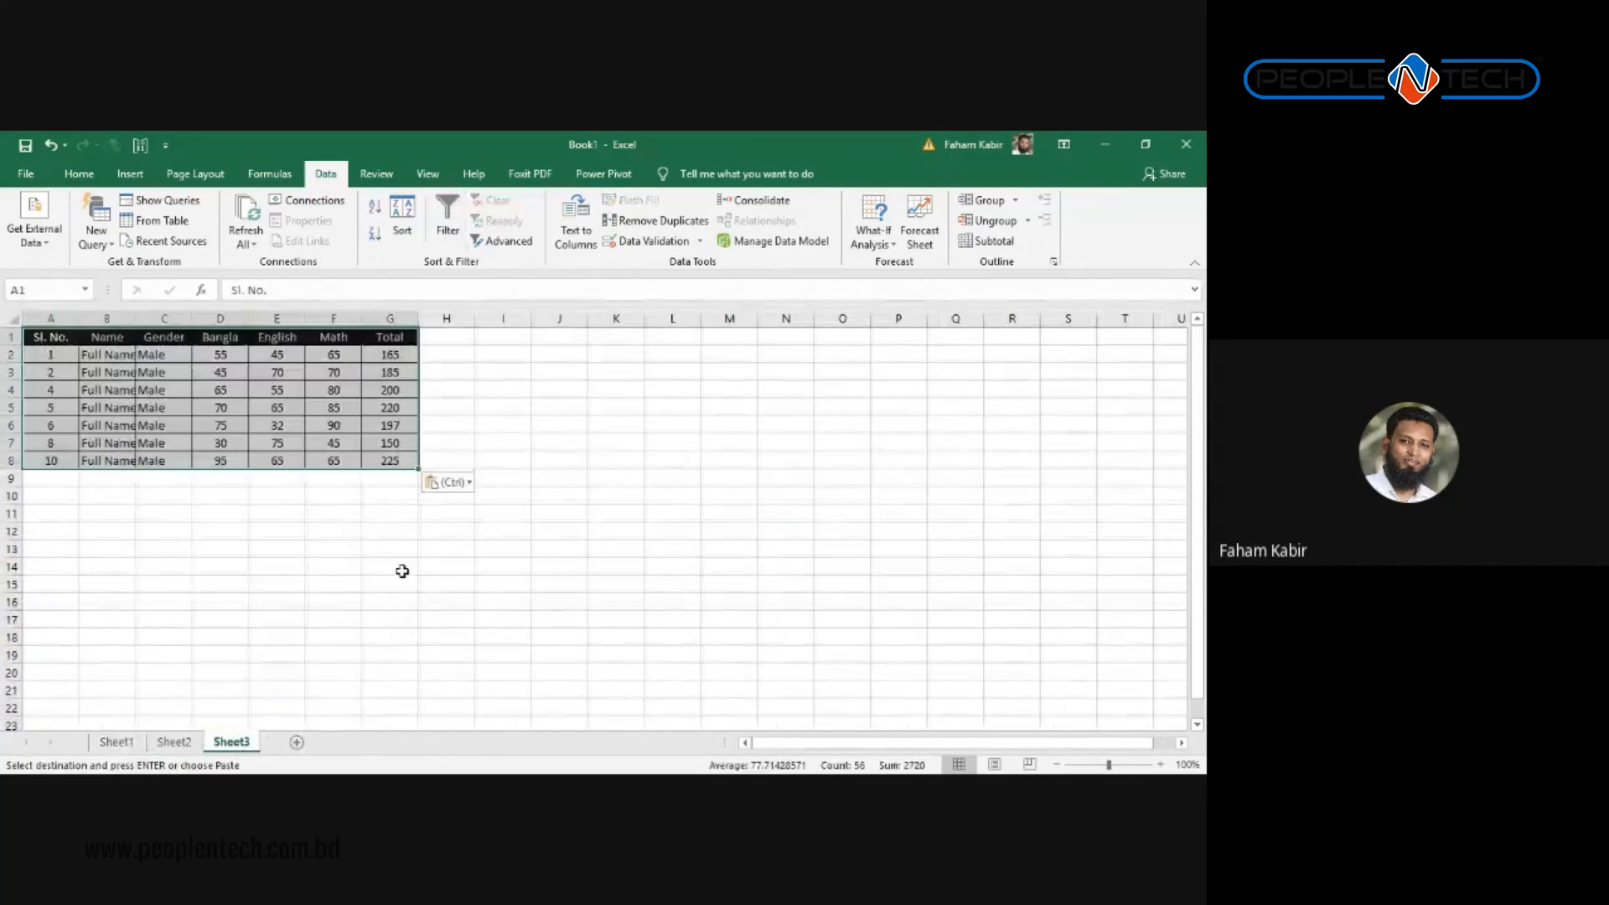
left_click(505, 514)
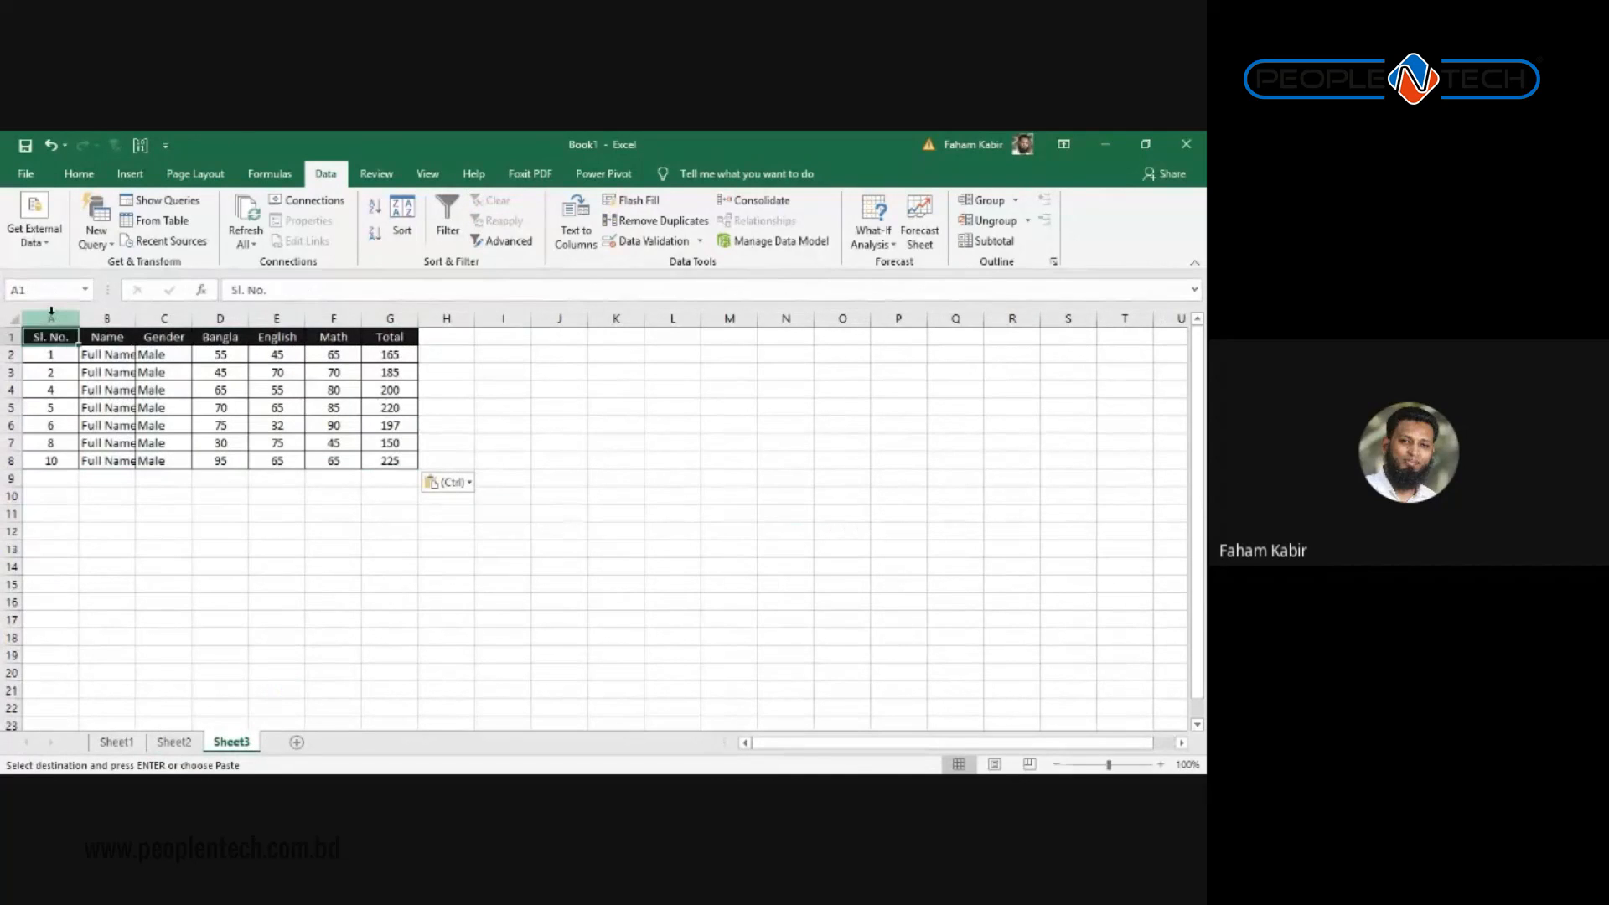
left_click_drag(50, 319, 390, 325)
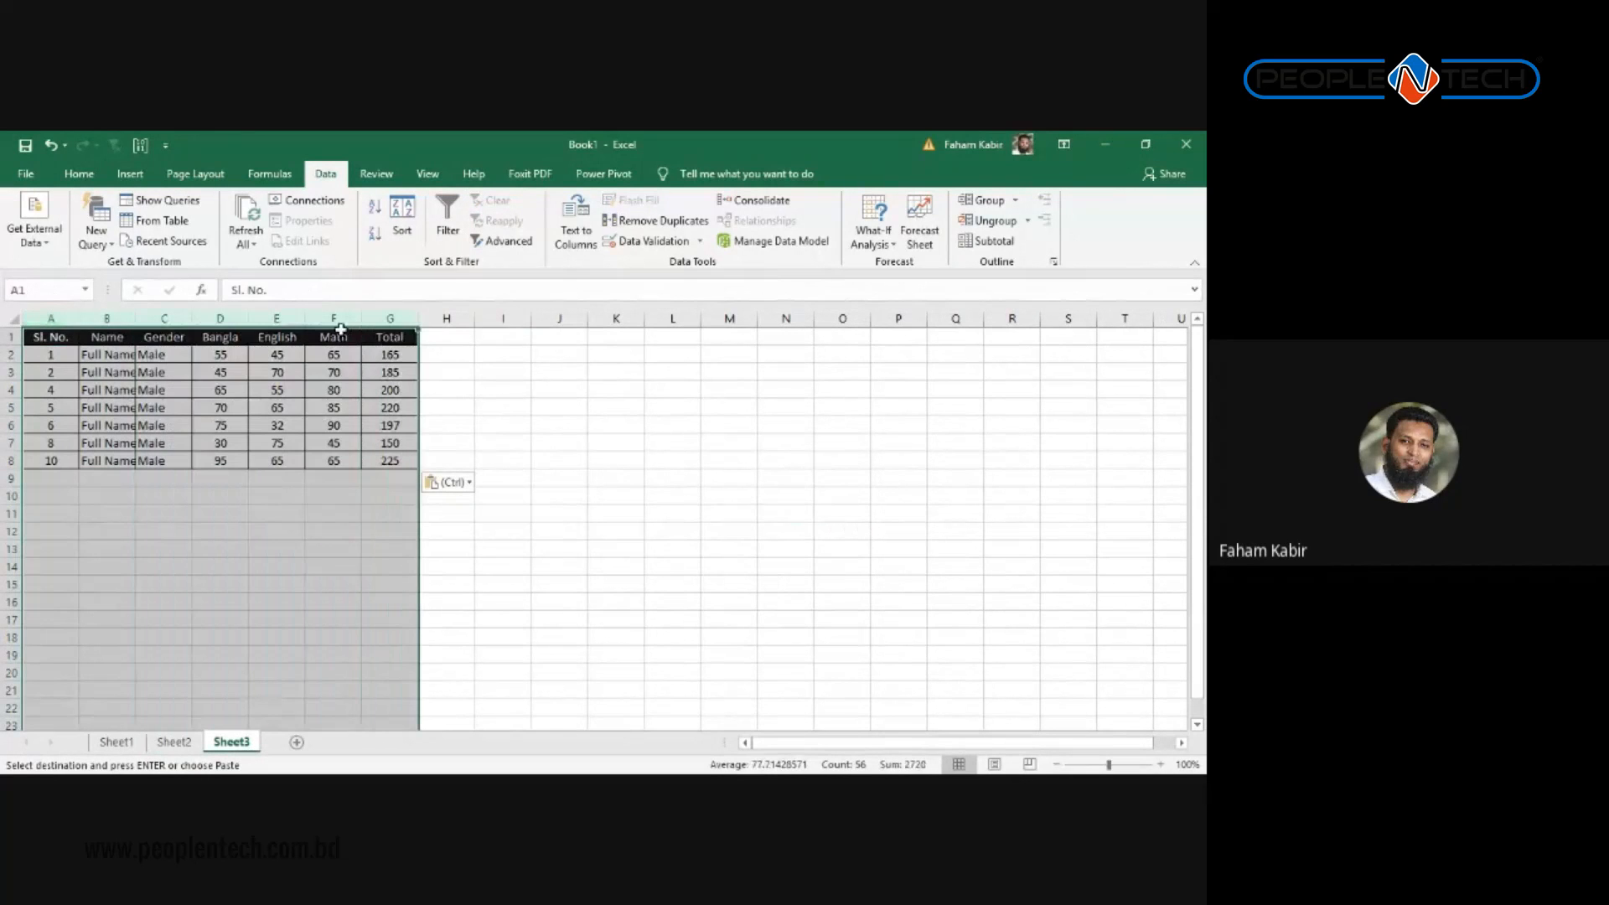
double_click(192, 320)
left_click(326, 461)
left_click_drag(427, 496, 34, 335)
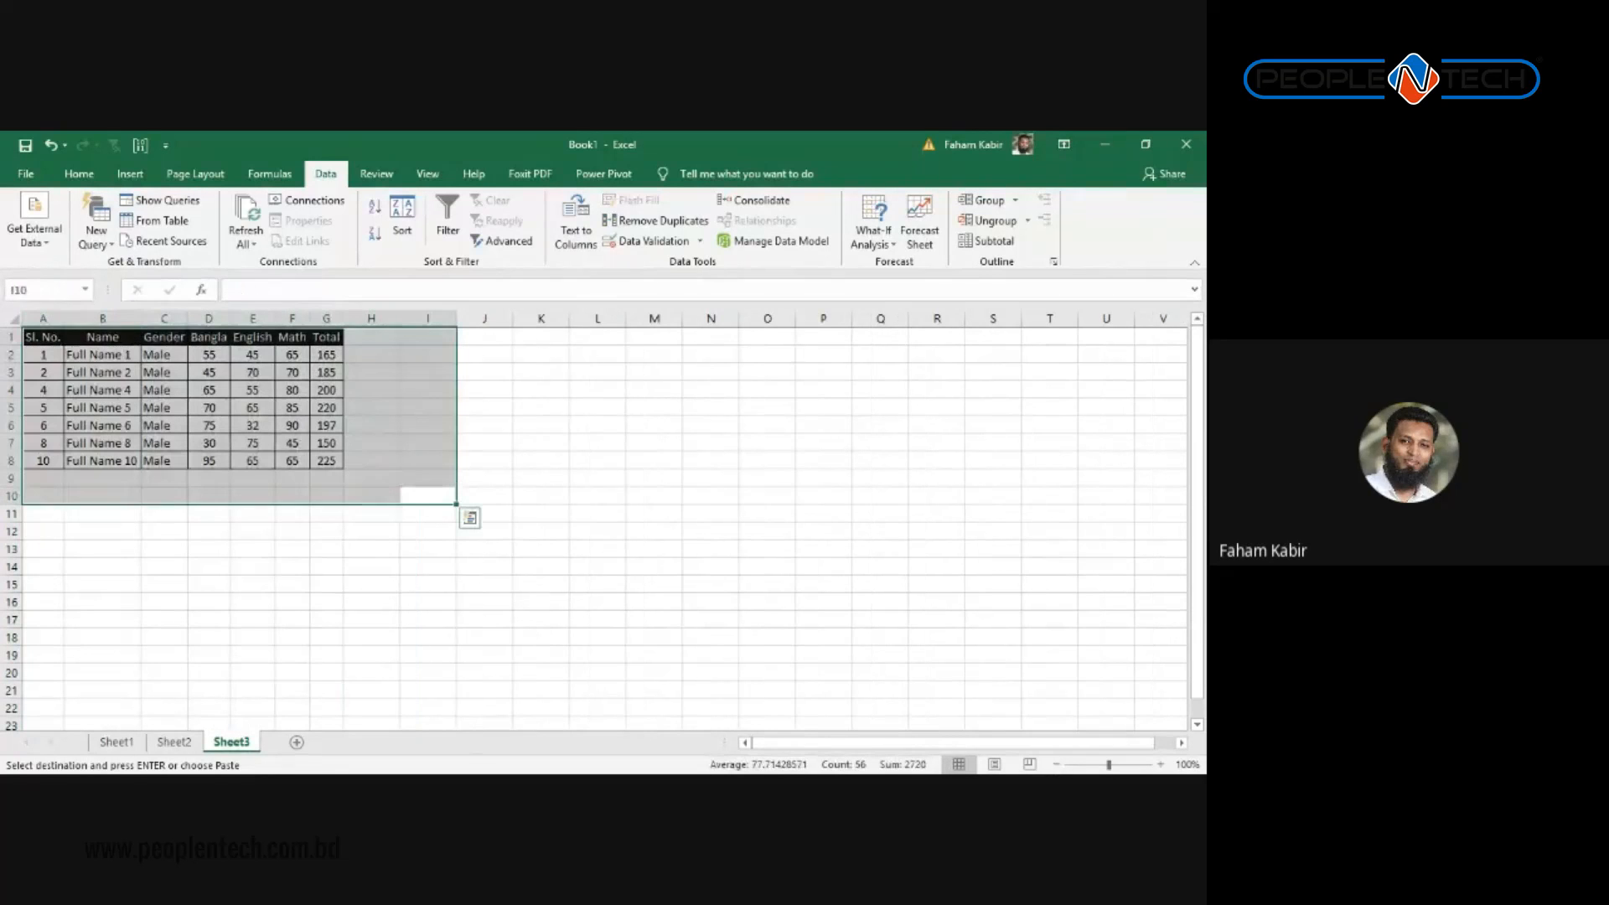
Step: Delete Sheet3 and return to the filtered marks table on Sheet2
right_click(244, 744)
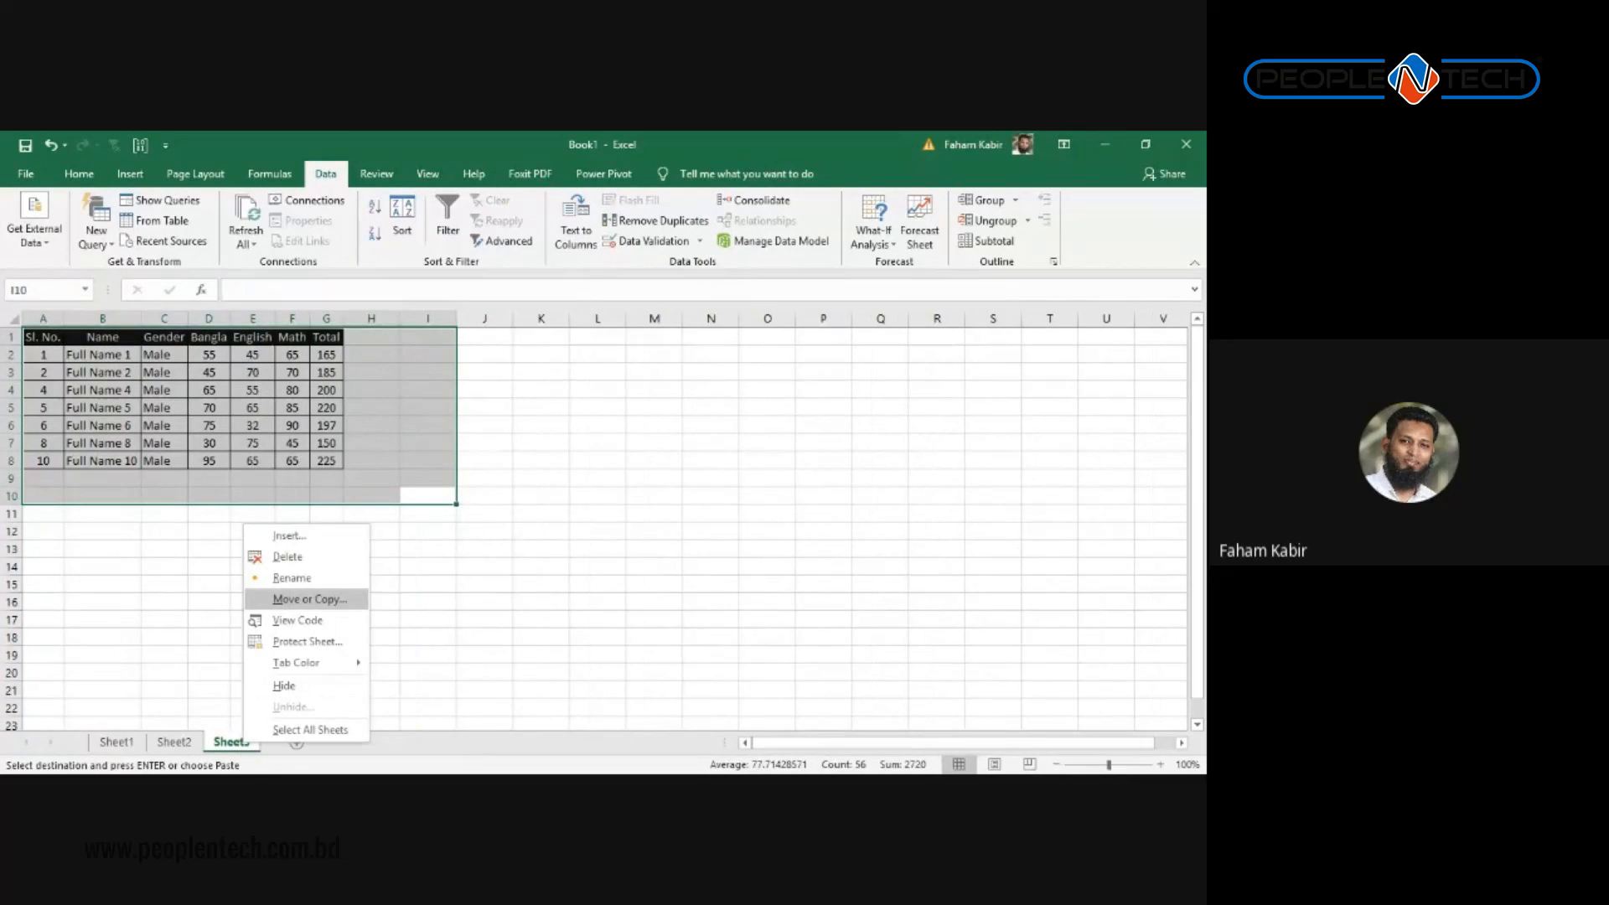
left_click(287, 556)
left_click(571, 511)
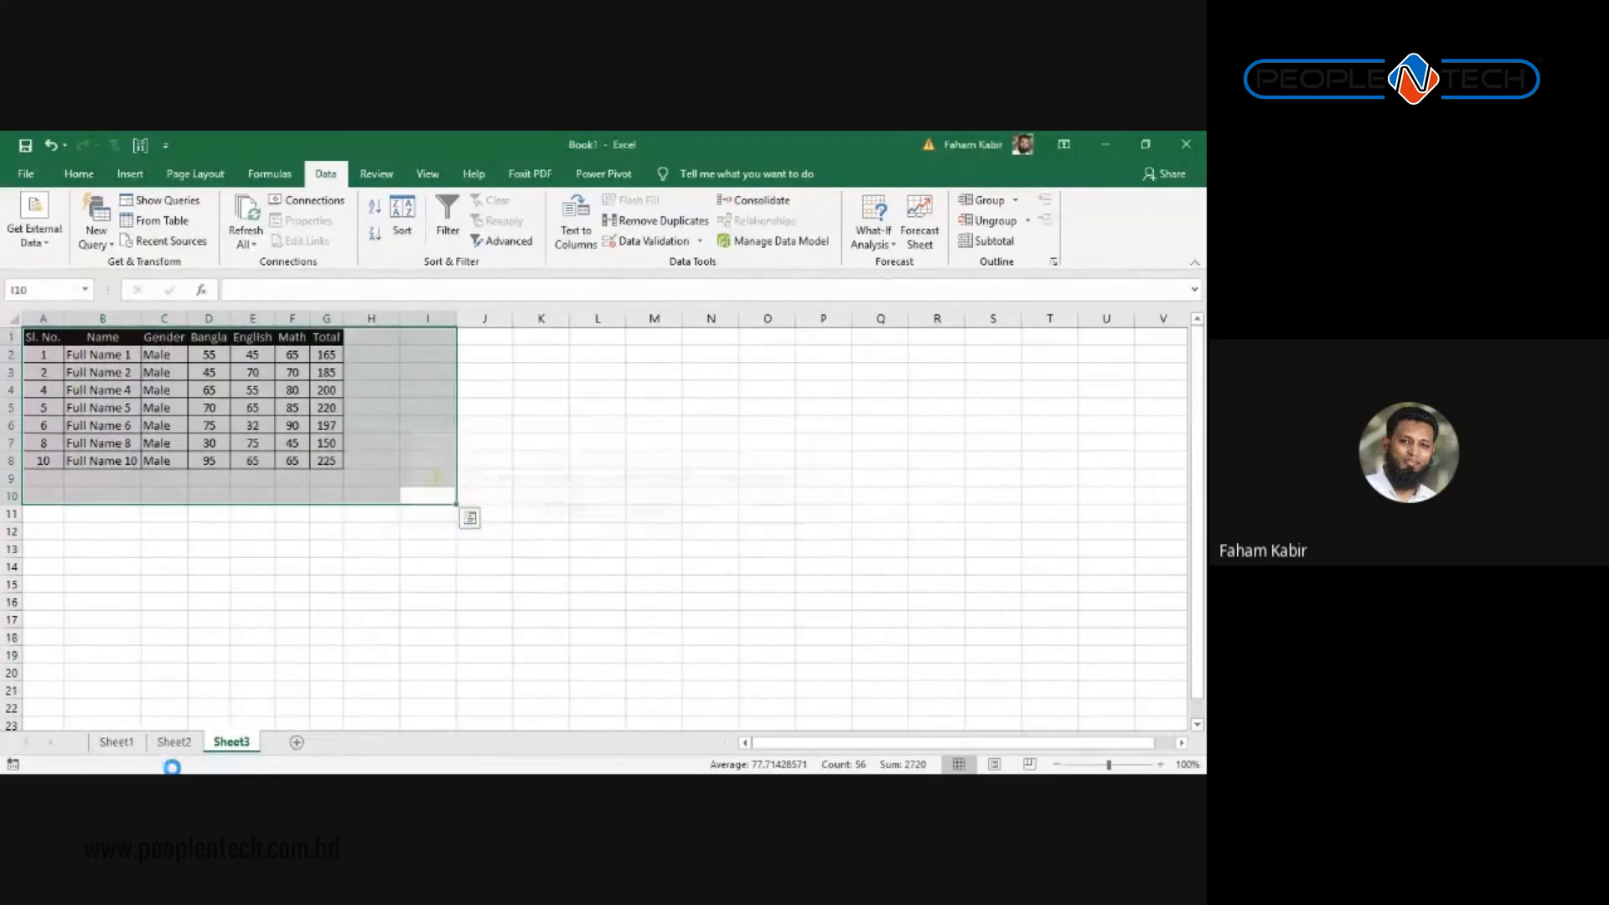
left_click(355, 489)
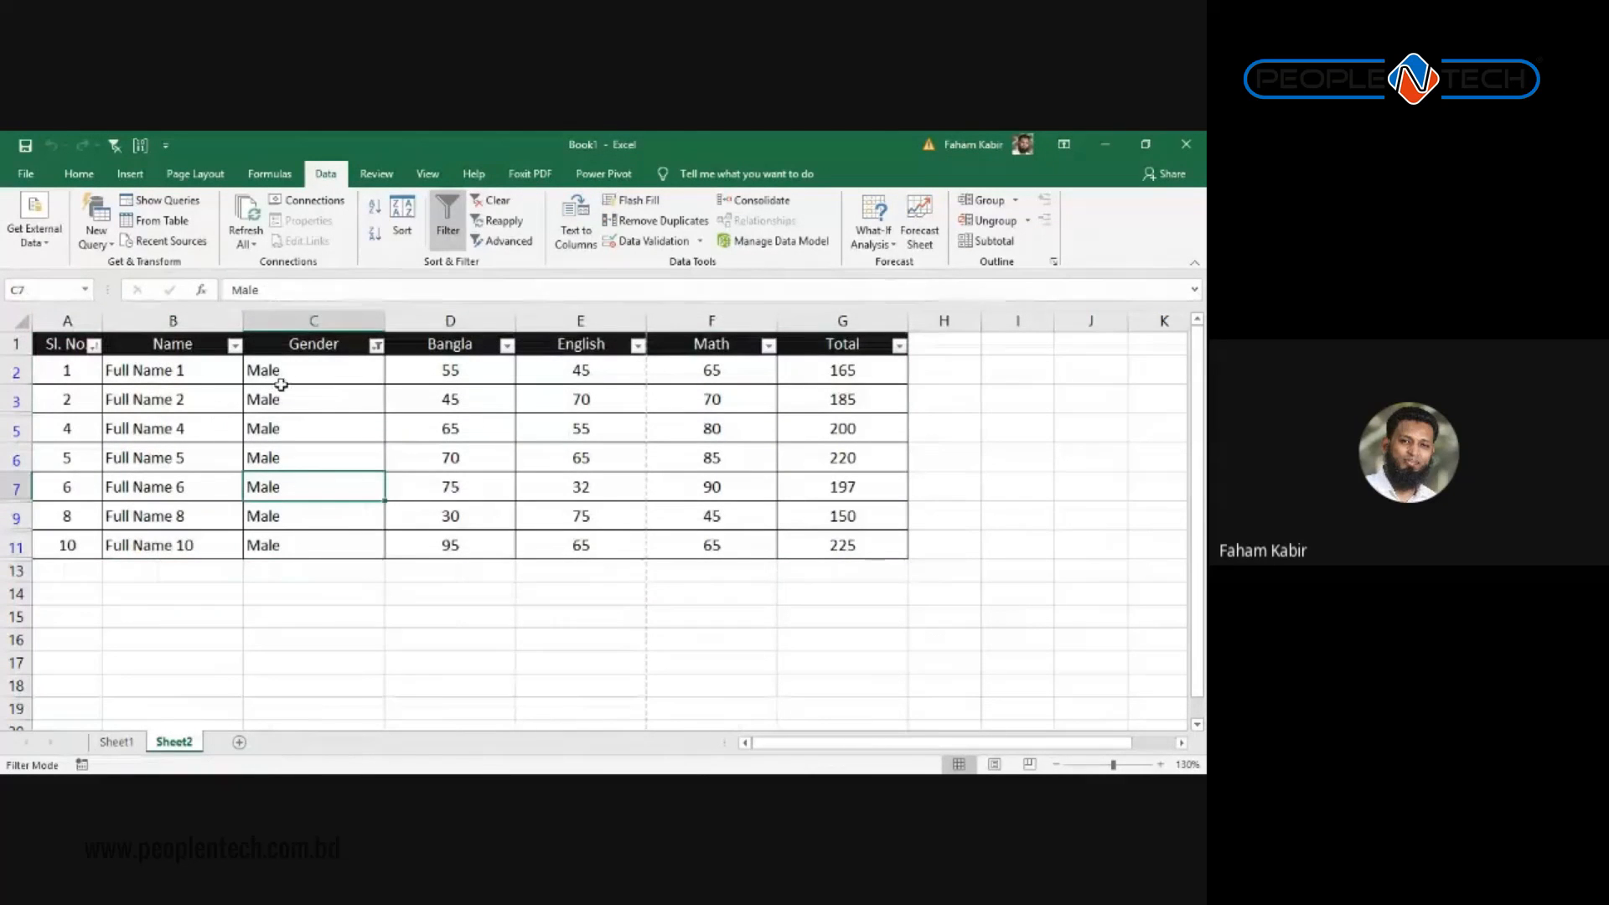
Step: Filter Gender to Female only, leaving serials 3, 7, 9 and 11, and reopen the Gender filter
left_click(376, 345)
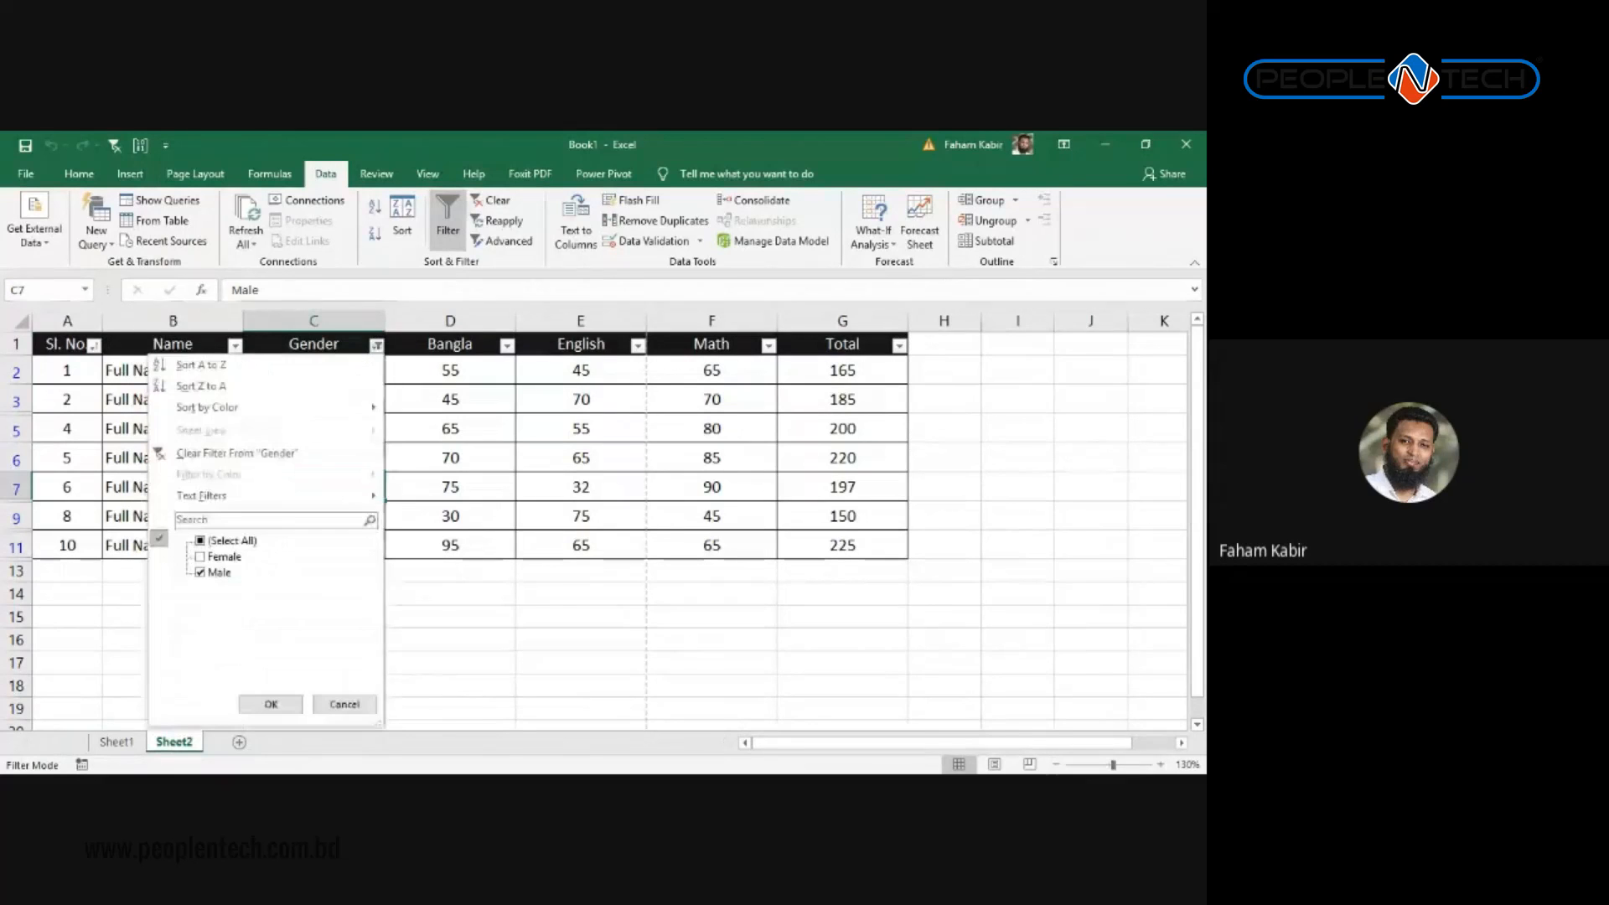
left_click(200, 542)
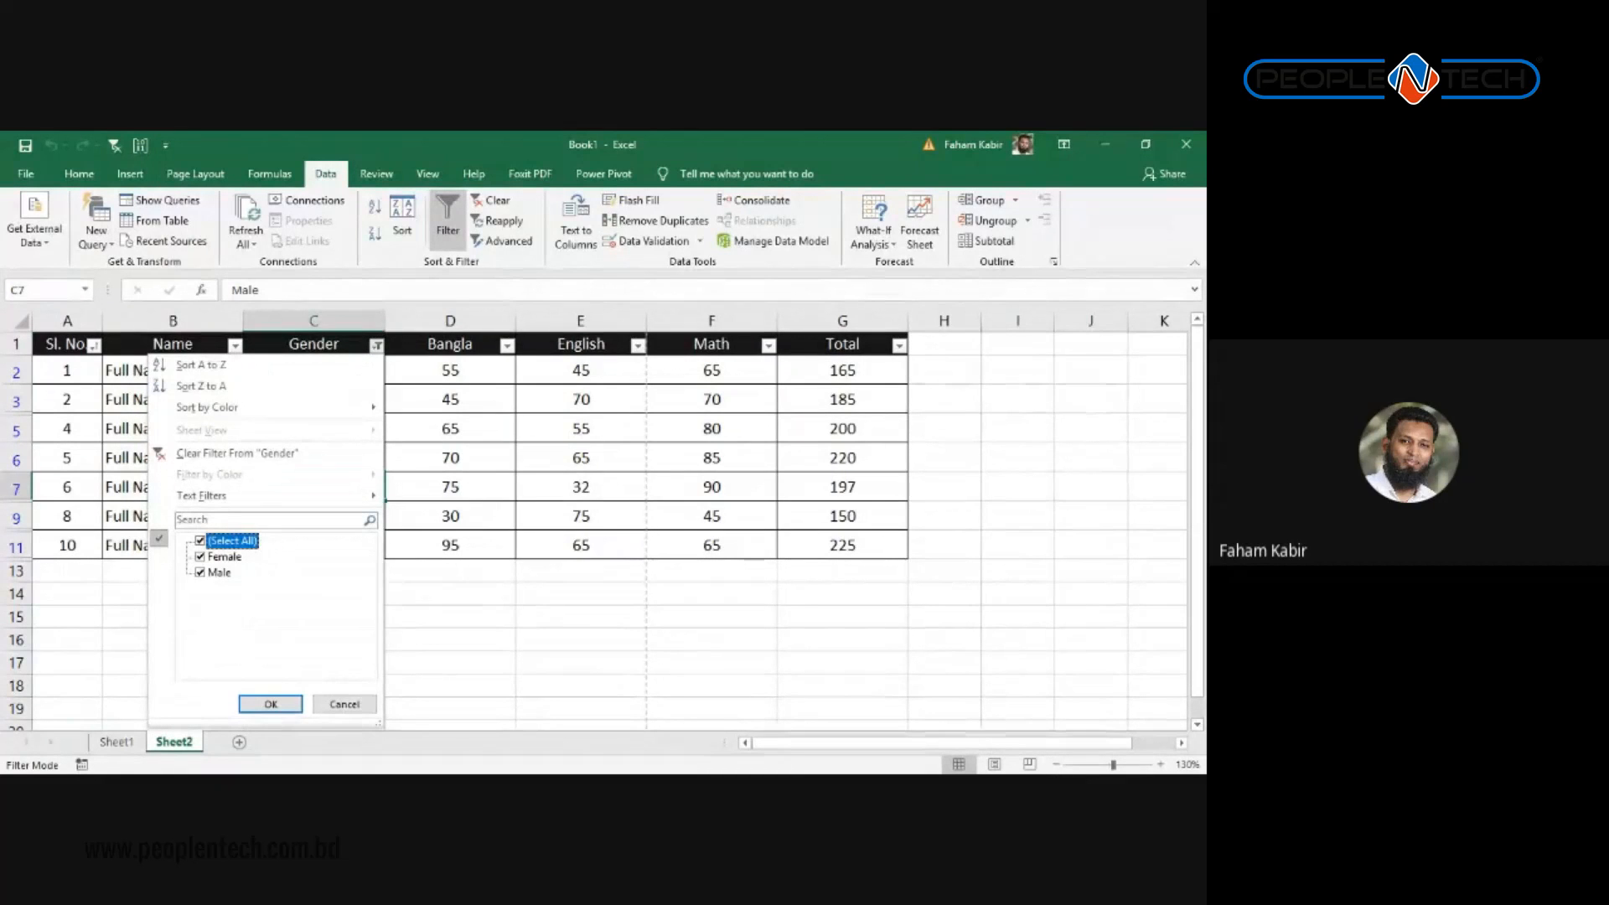
left_click(200, 573)
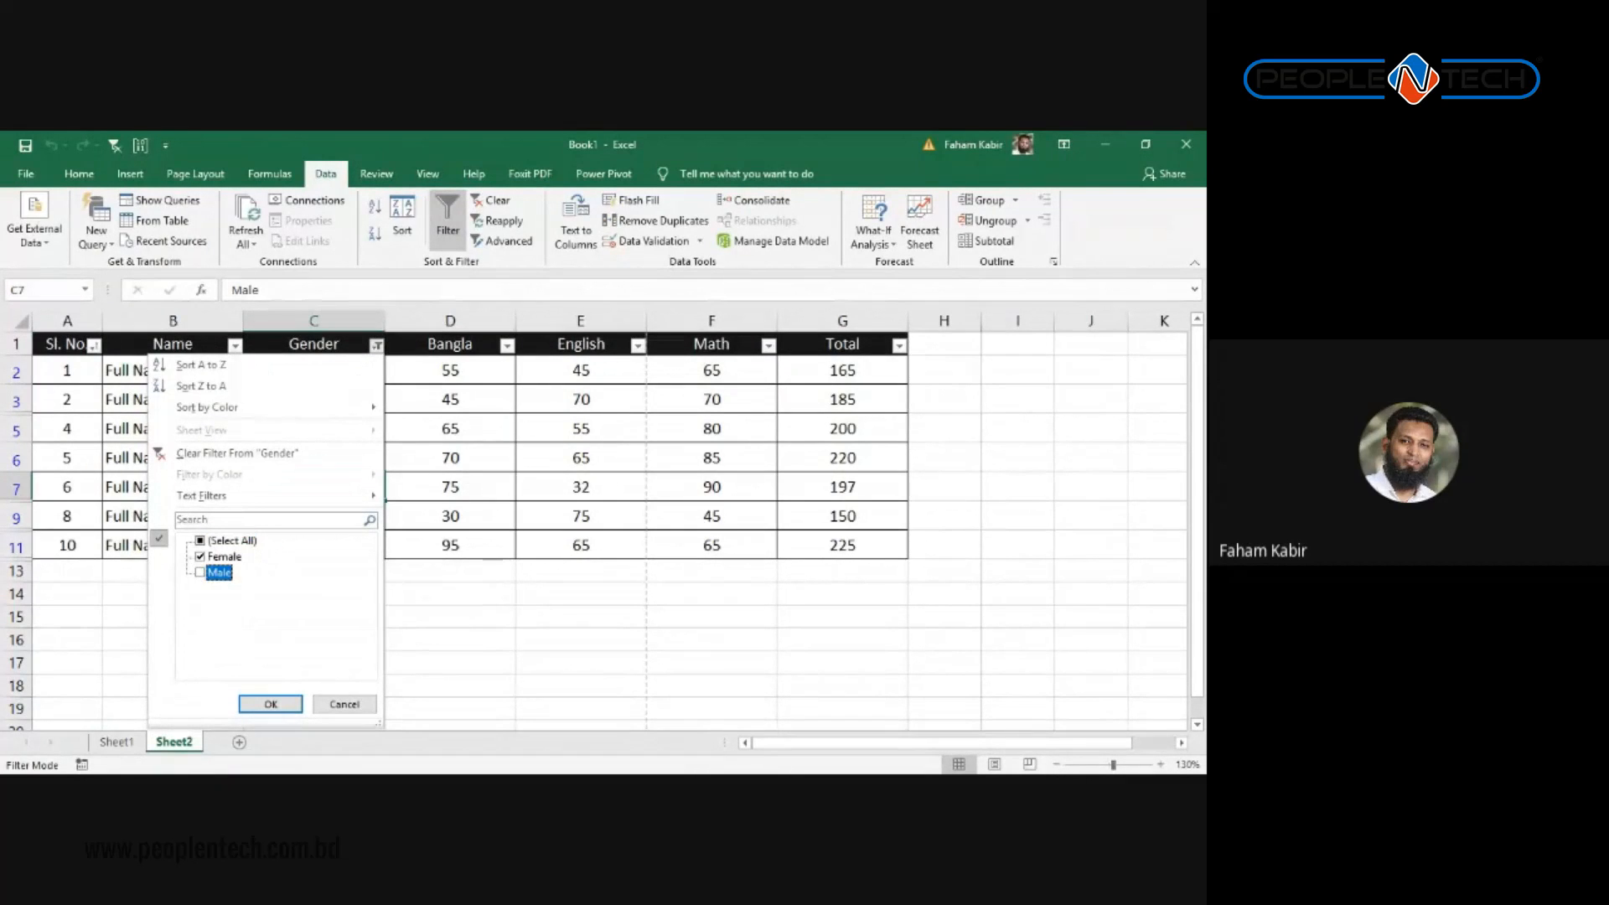
left_click(271, 703)
left_click(450, 484)
left_click_drag(838, 456, 63, 369)
left_click(270, 479)
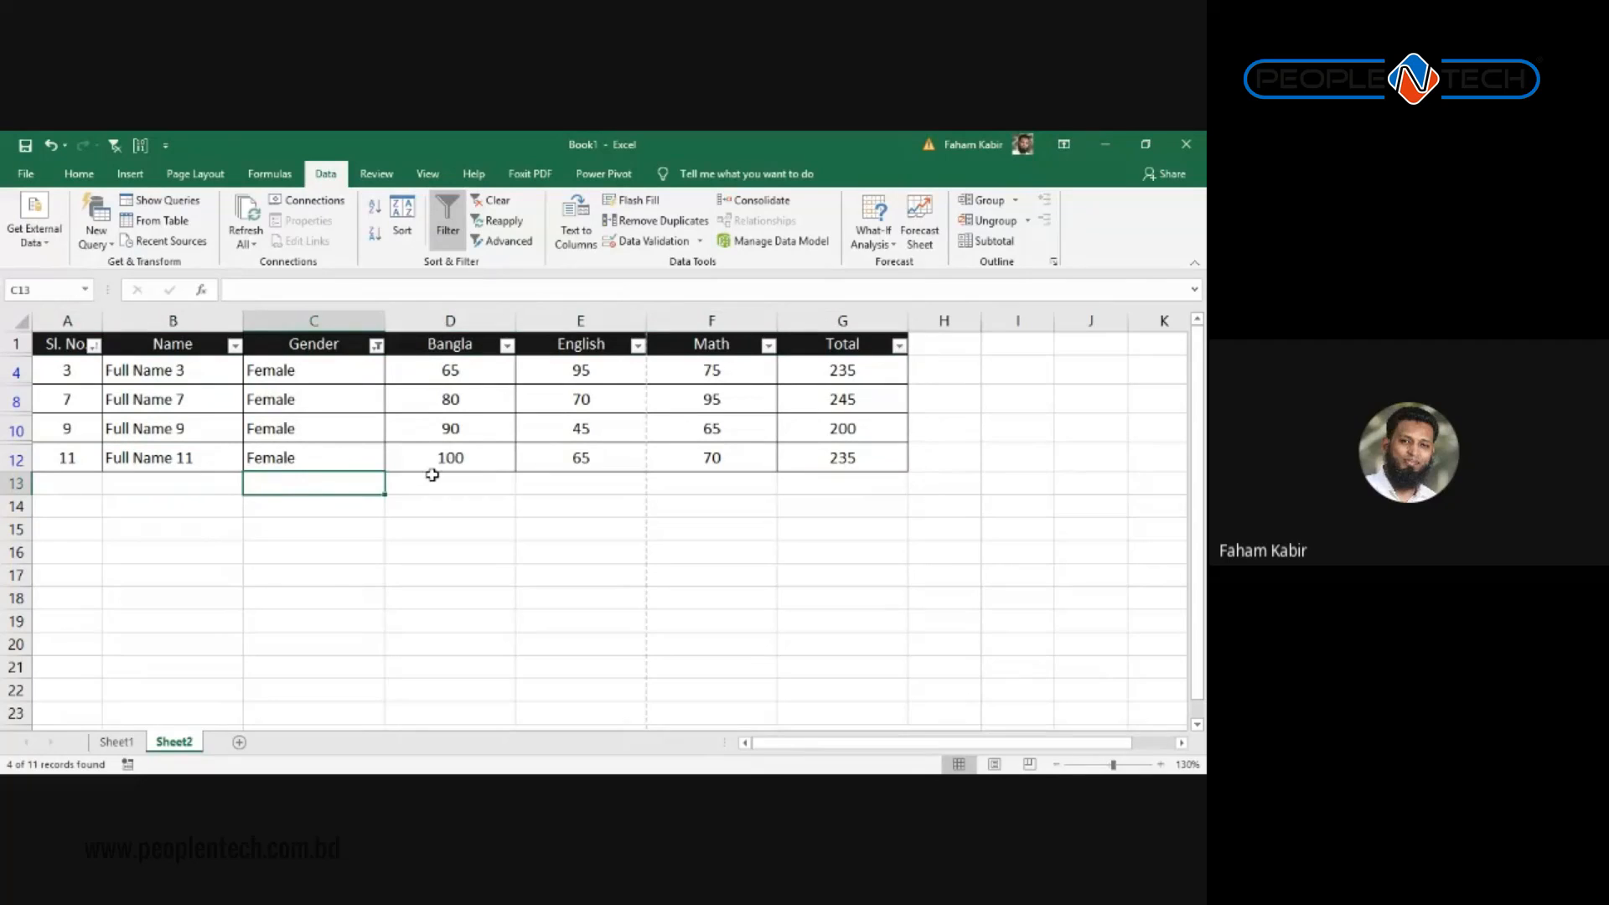
left_click(352, 428)
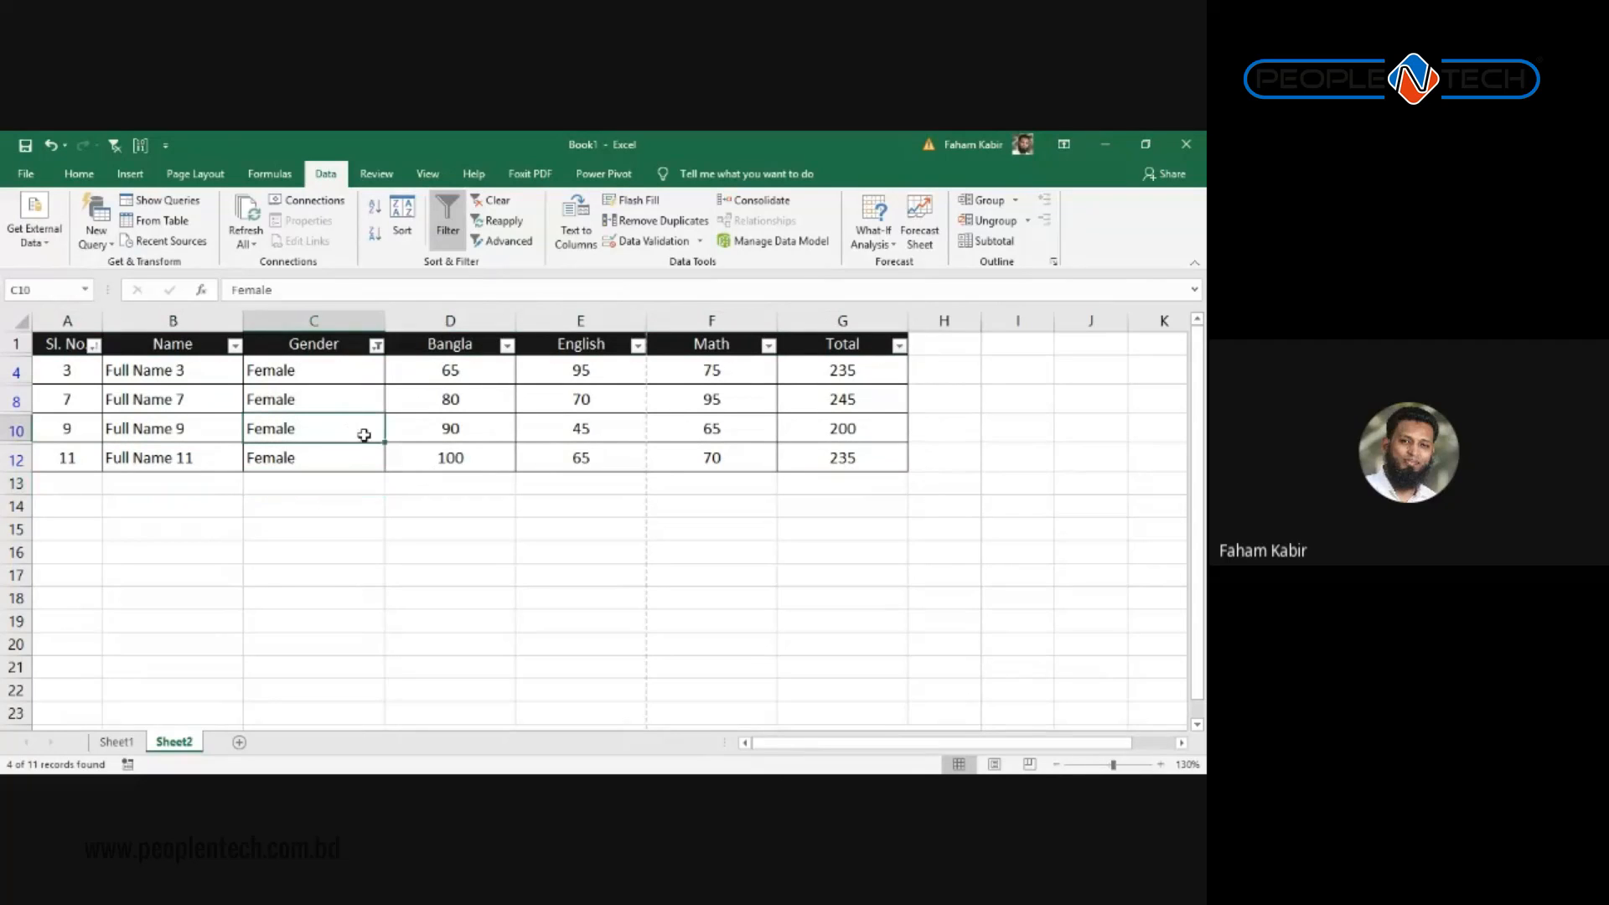
left_click(376, 346)
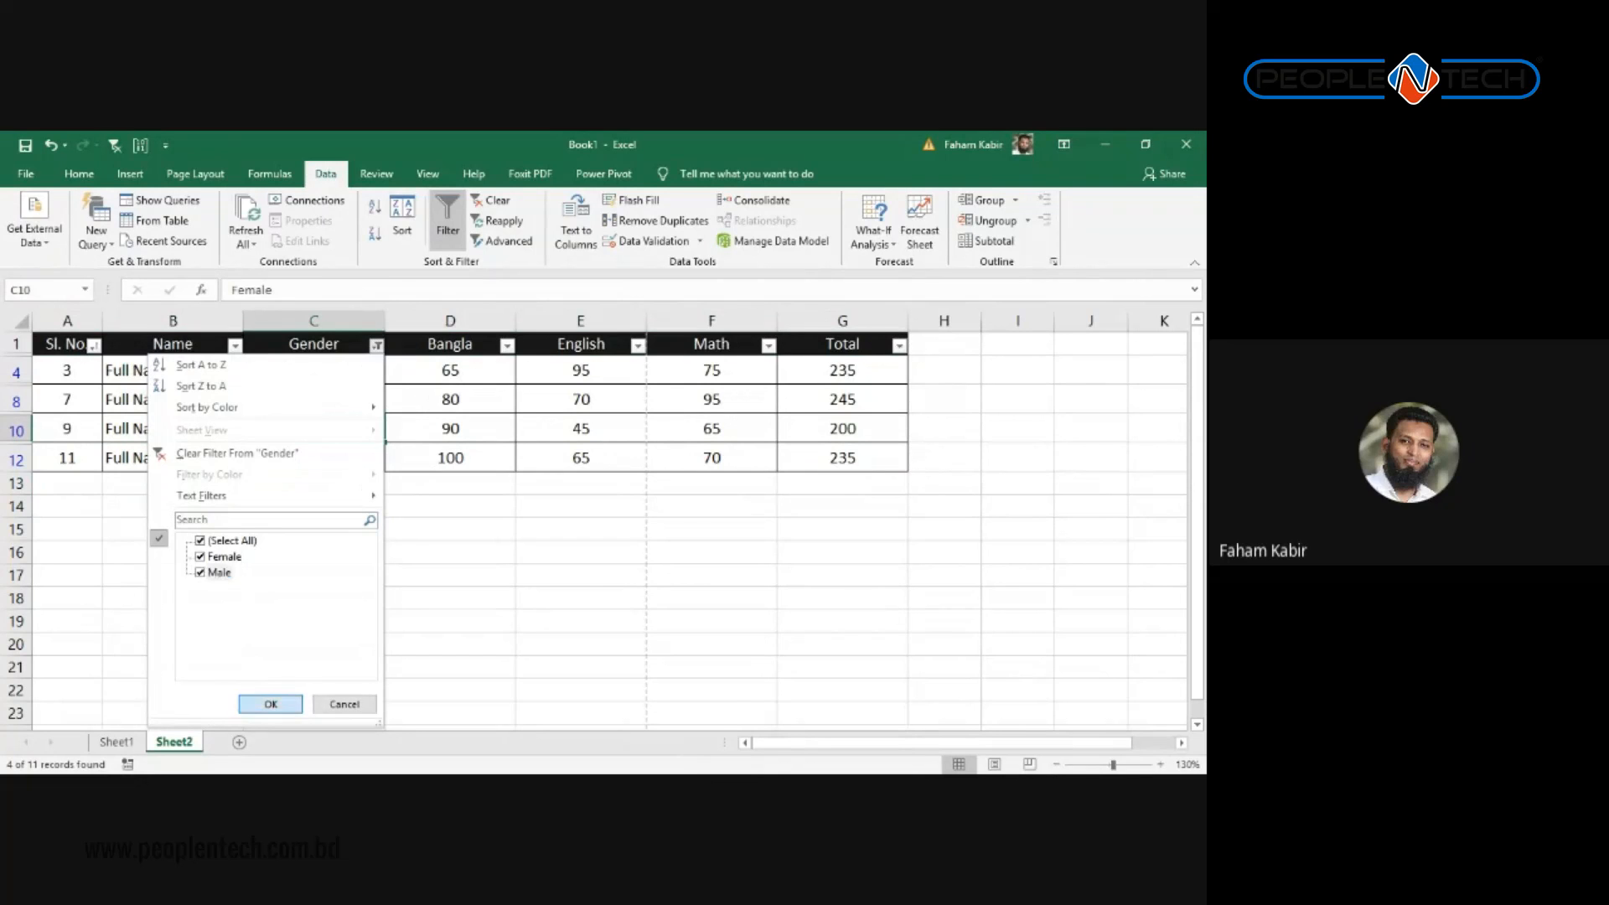
Step: Choose Select All in the Gender filter to show all eleven students, then select the first Gender entries
left_click(279, 703)
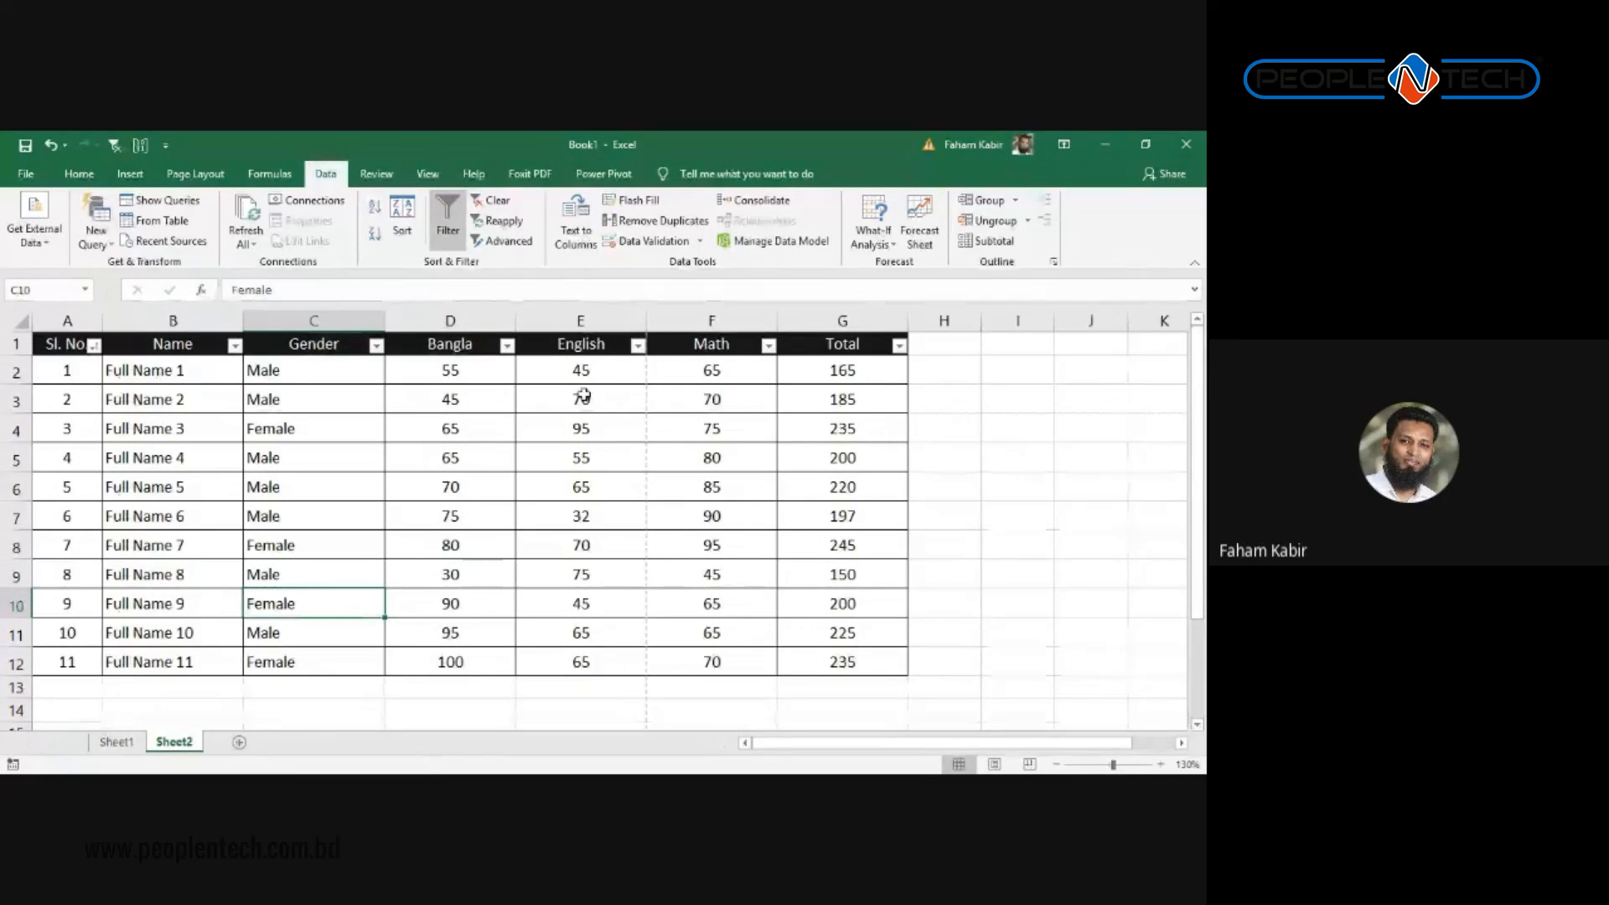
left_click_drag(315, 370, 312, 457)
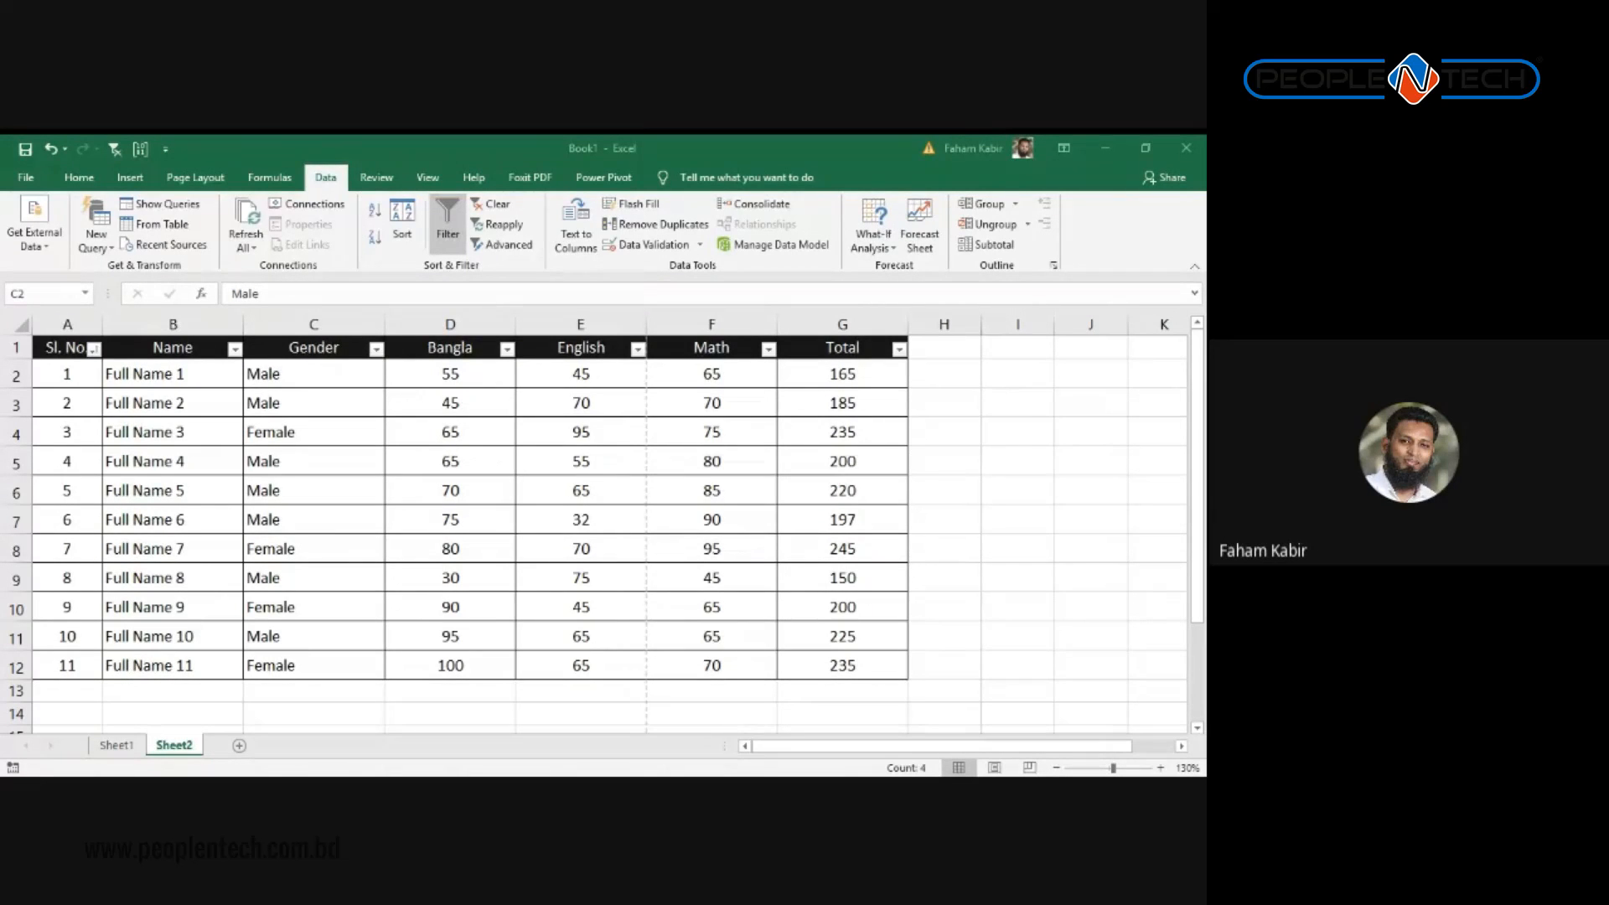
Step: Sort the table by Gender A to Z so the Female students come first
key("alt+Tab")
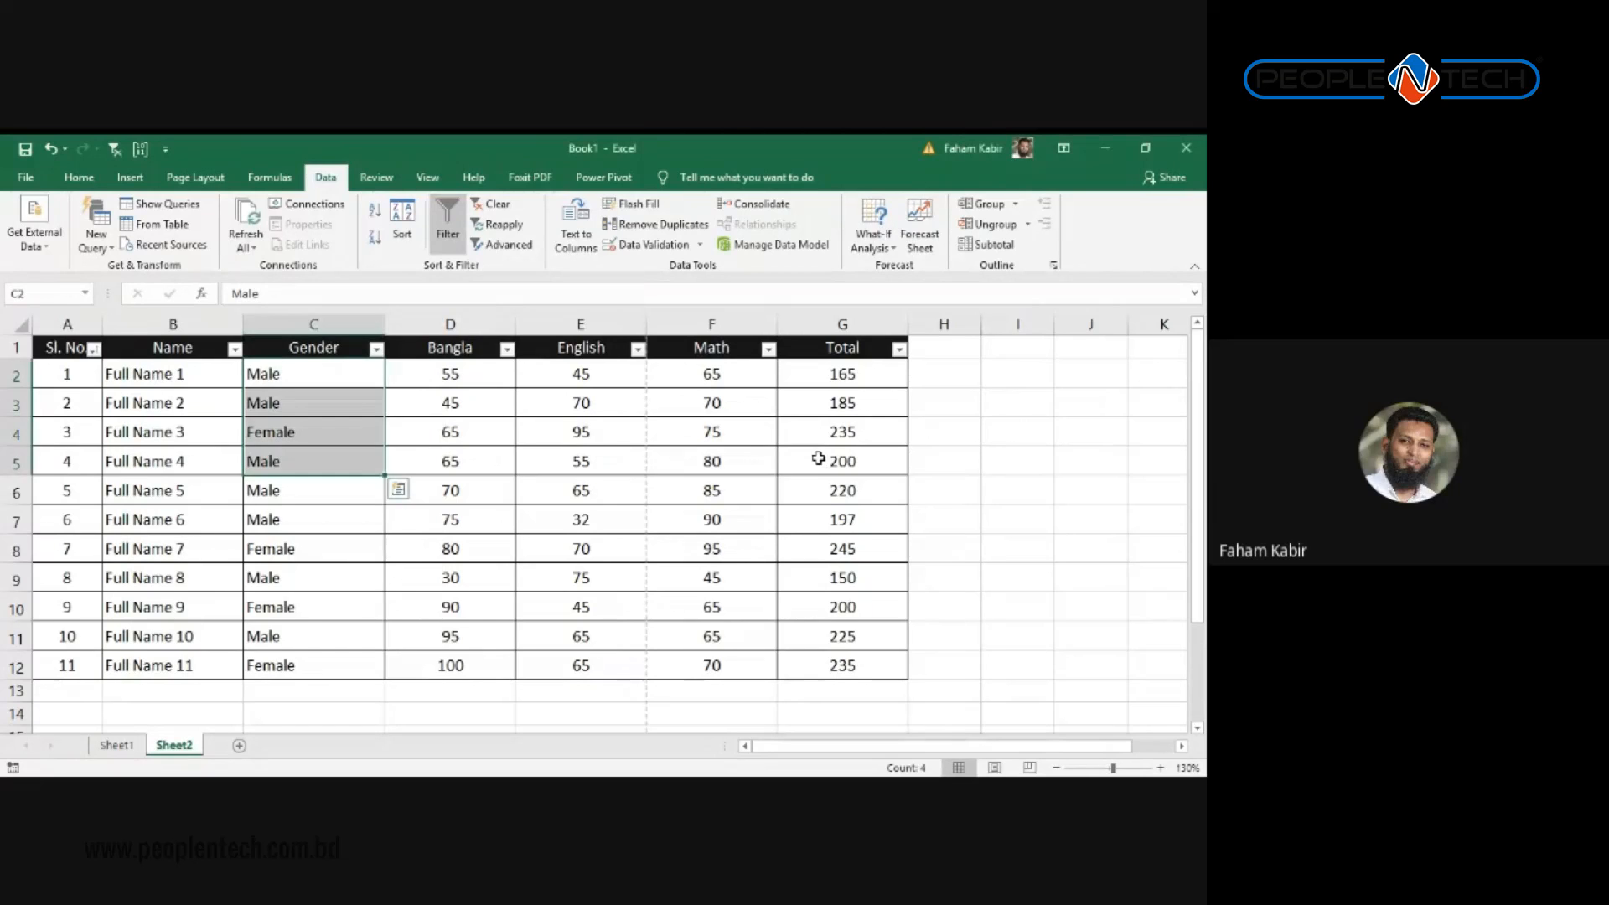
left_click(477, 382)
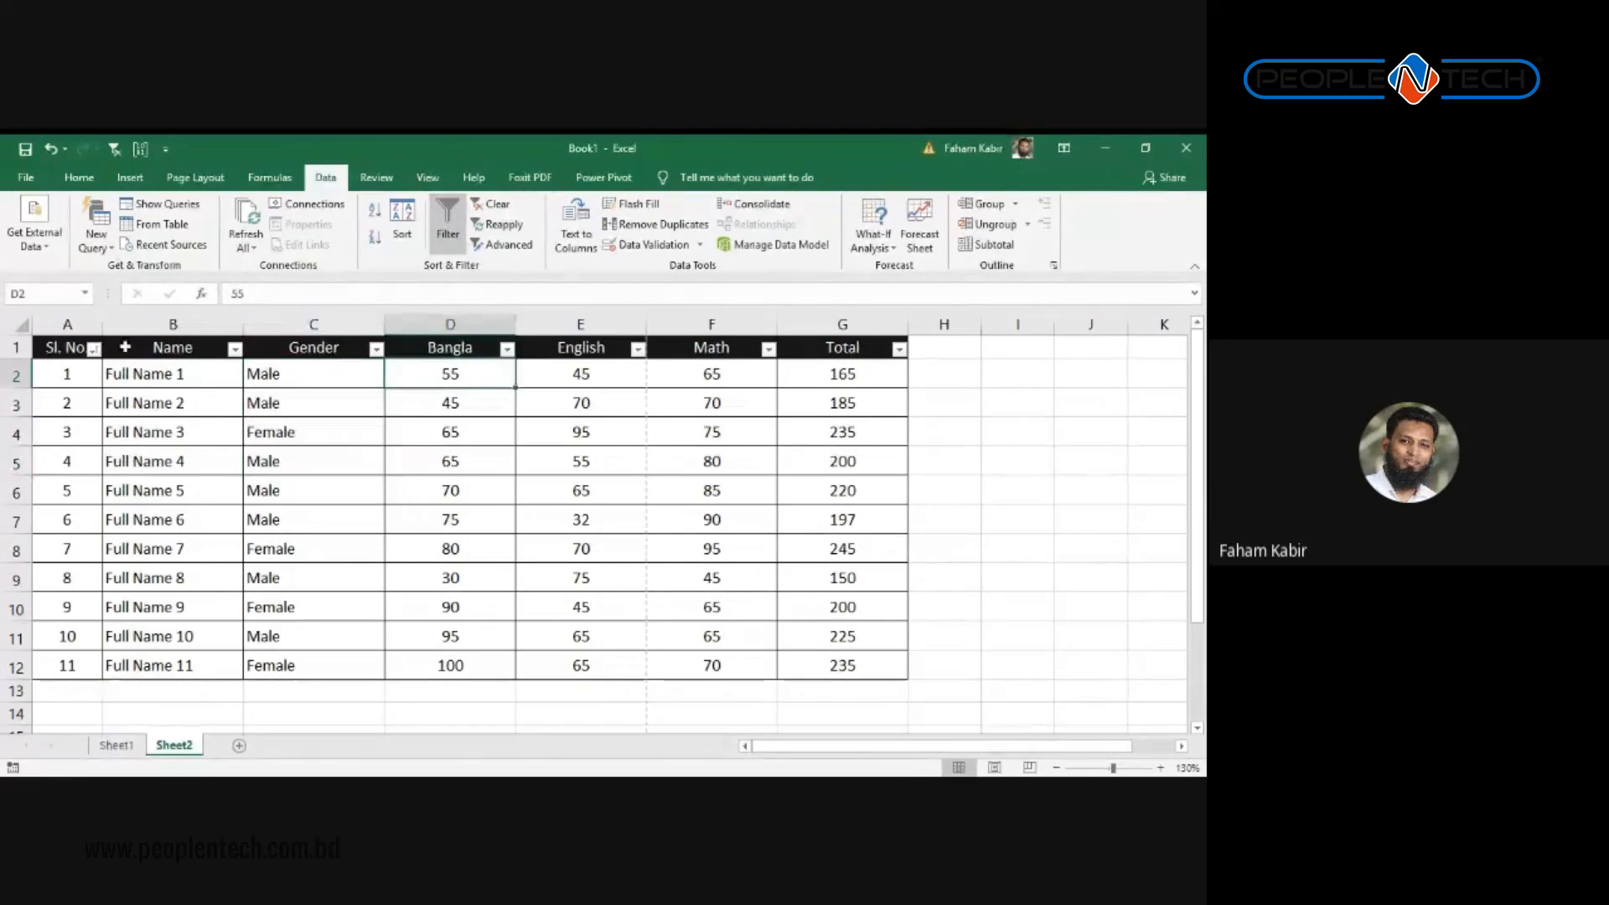
left_click(140, 347)
left_click(315, 352)
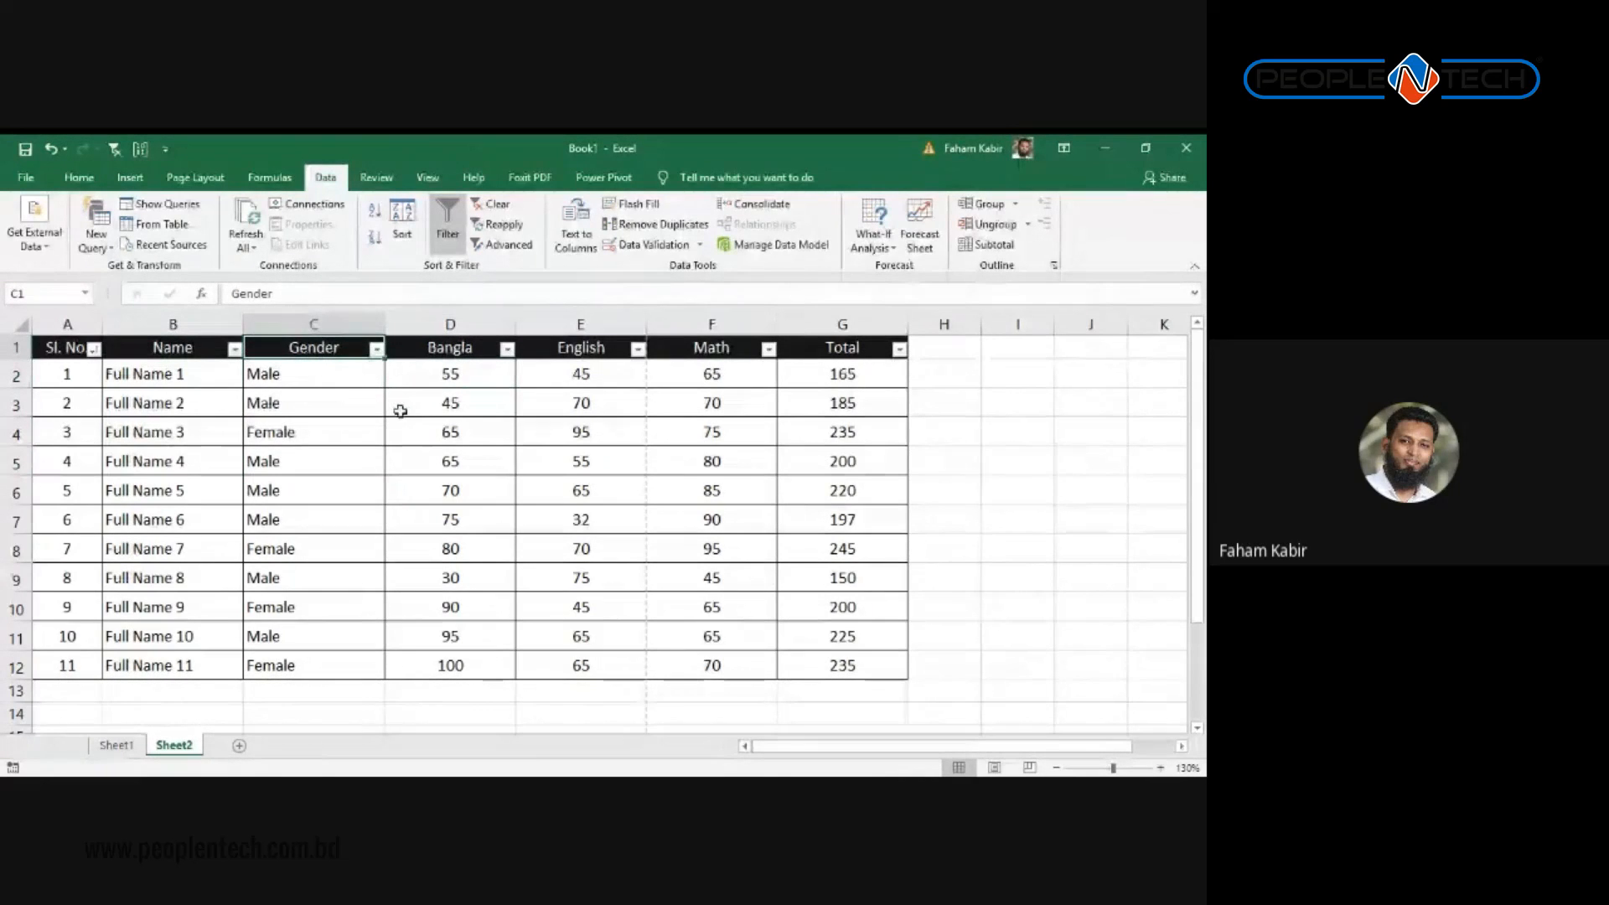
left_click(376, 349)
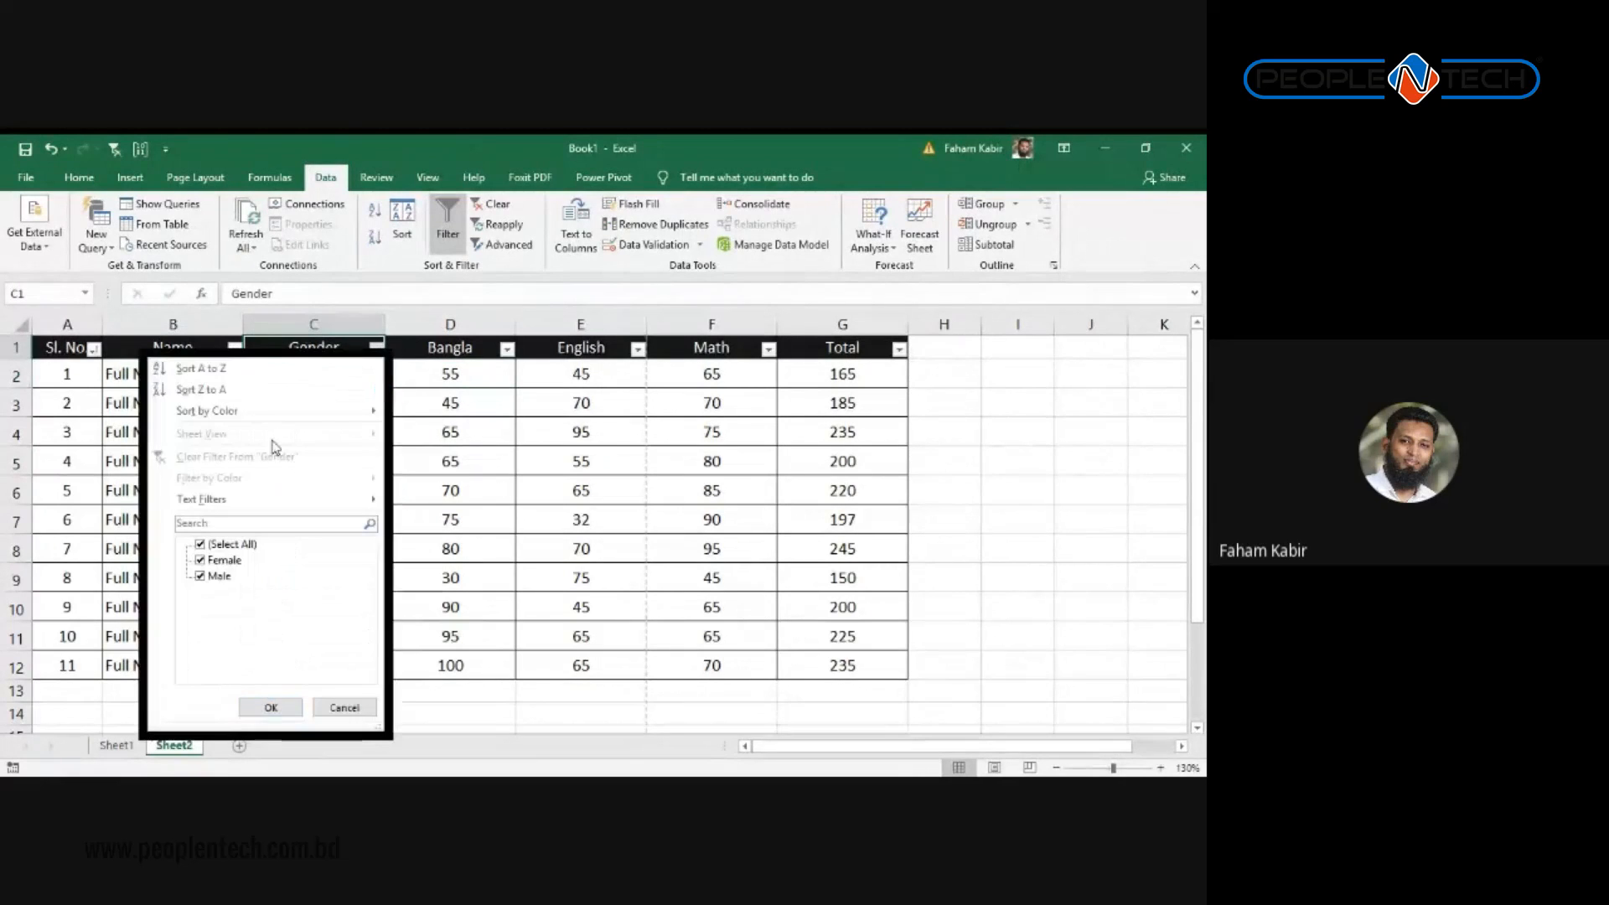
left_click(467, 479)
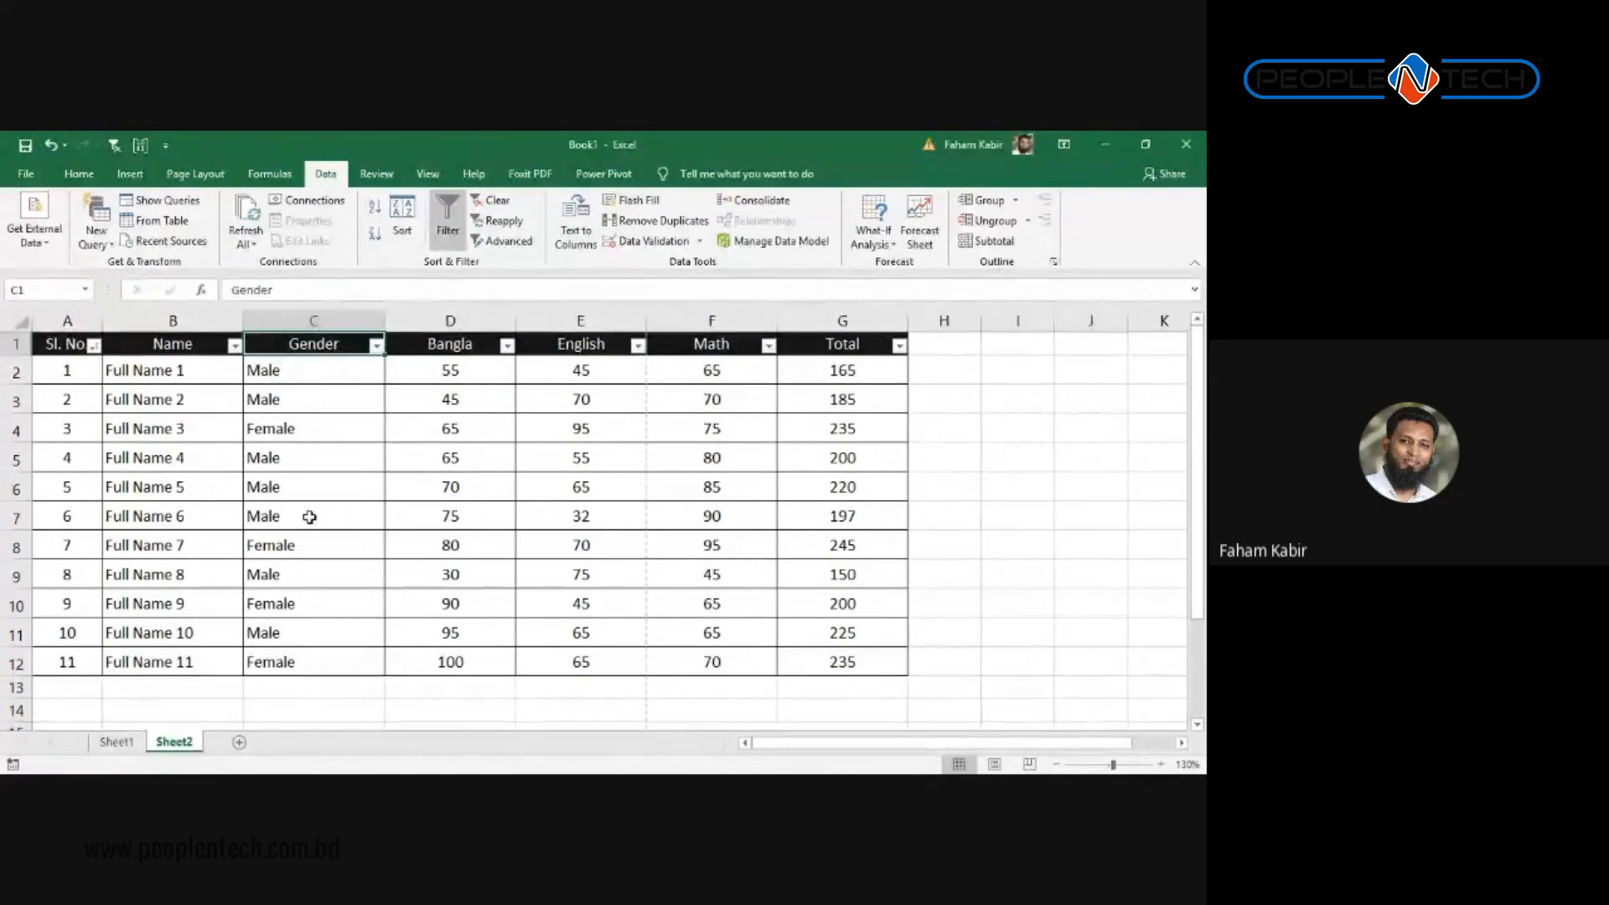
left_click(375, 346)
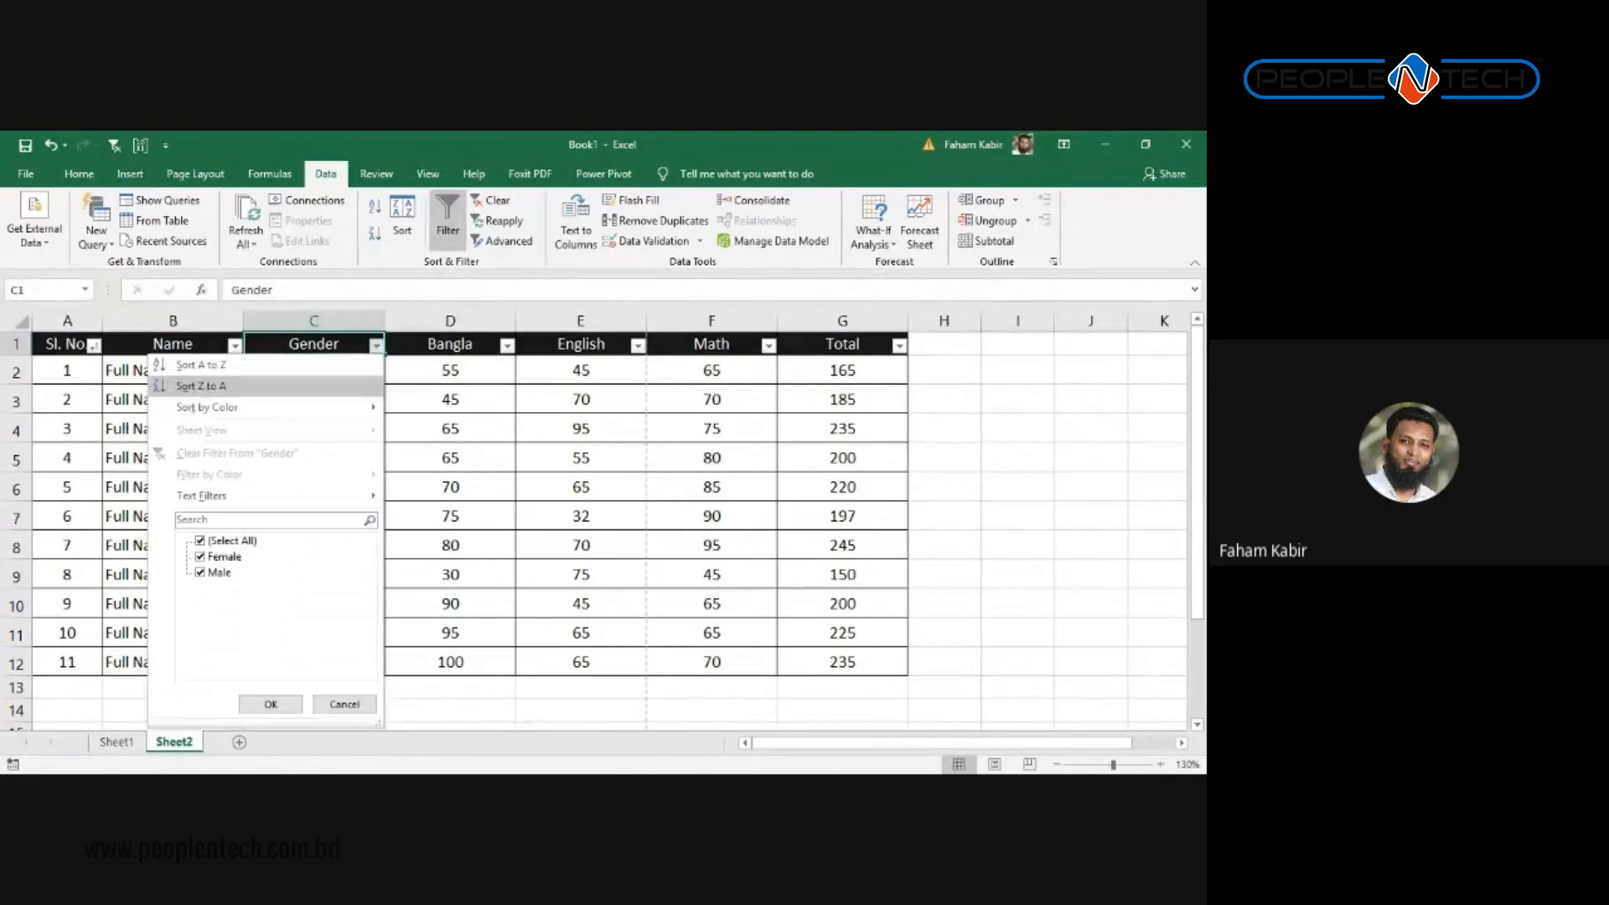
left_click(203, 366)
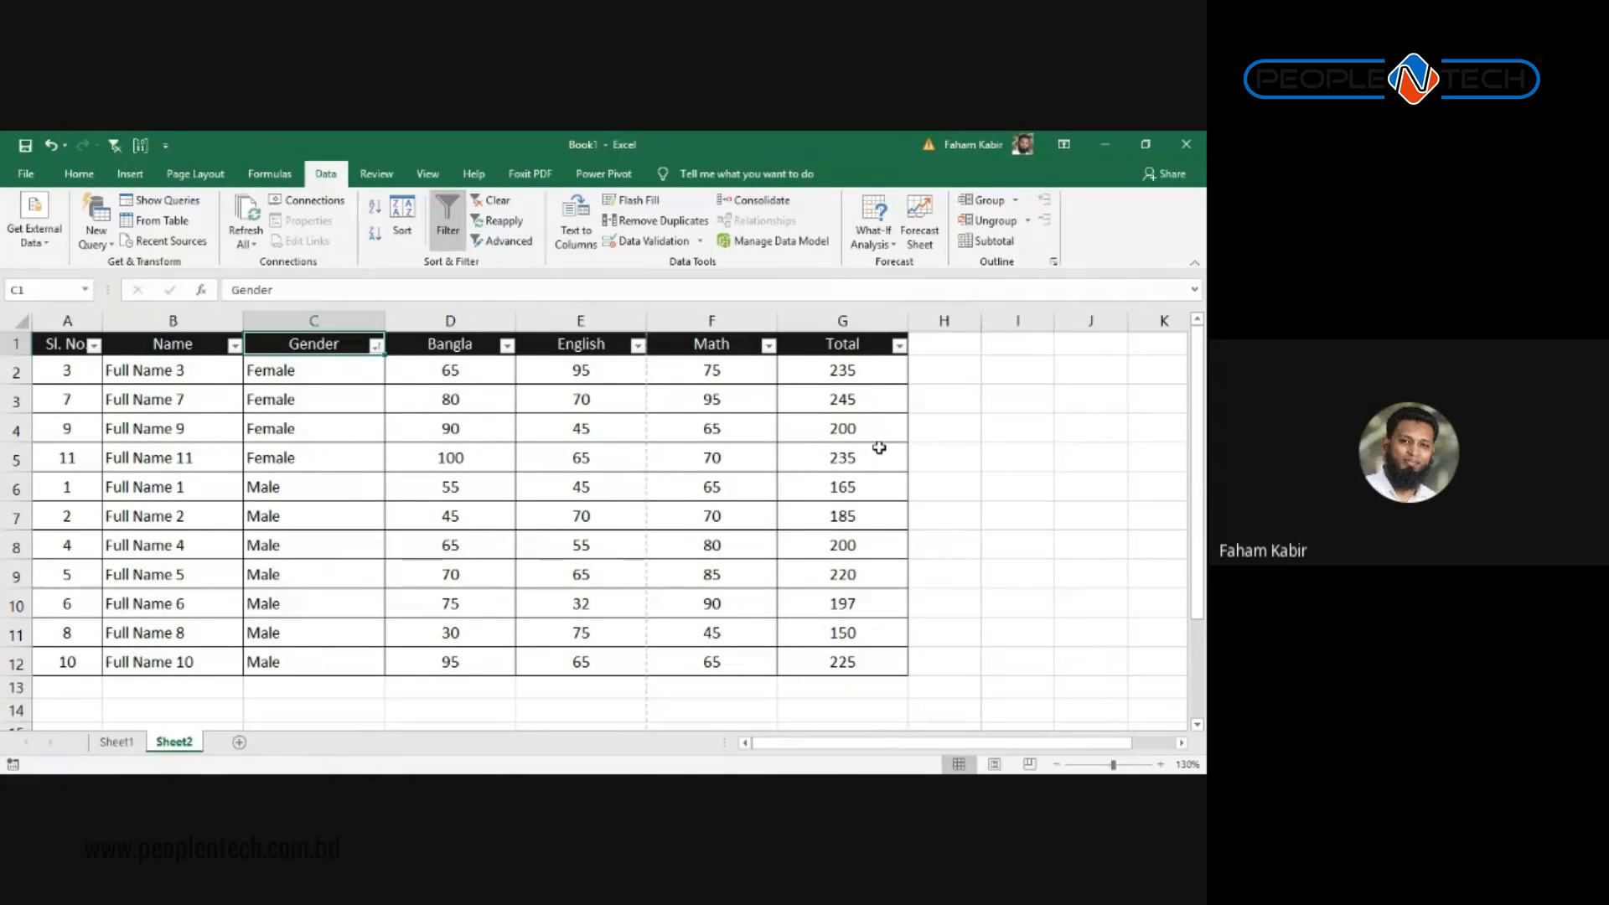
Step: Select the Male totals G6 to G10 and Full Name 11's row to check the new order
left_click(813, 481)
left_click_drag(814, 481, 817, 590)
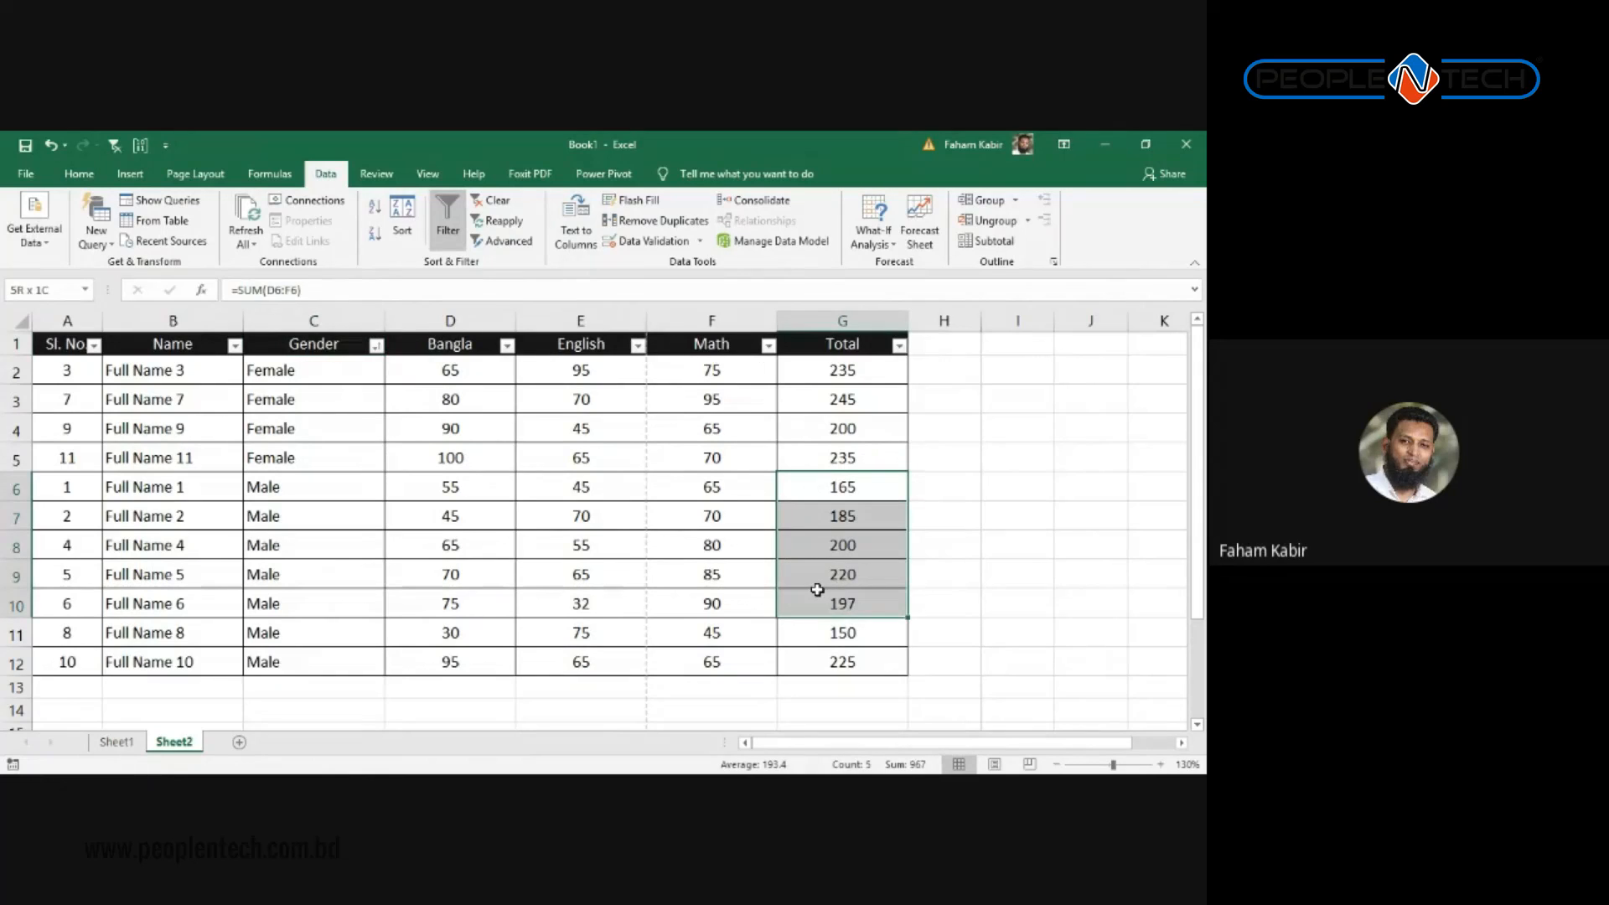
left_click(836, 449)
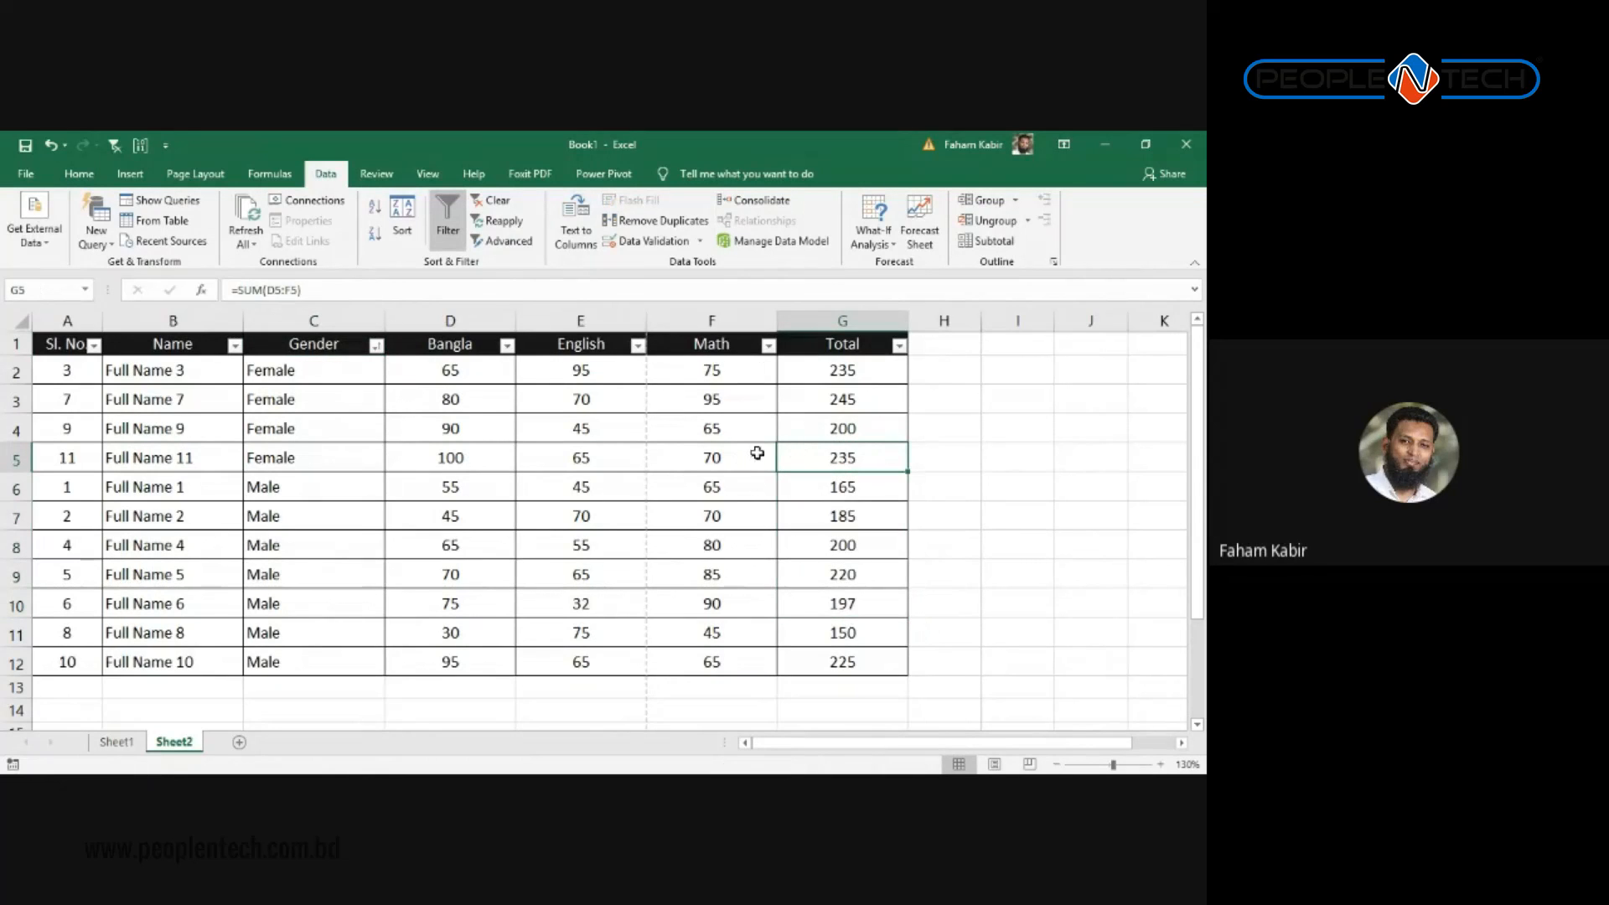
left_click(324, 460)
left_click(145, 458)
left_click_drag(144, 459, 676, 449)
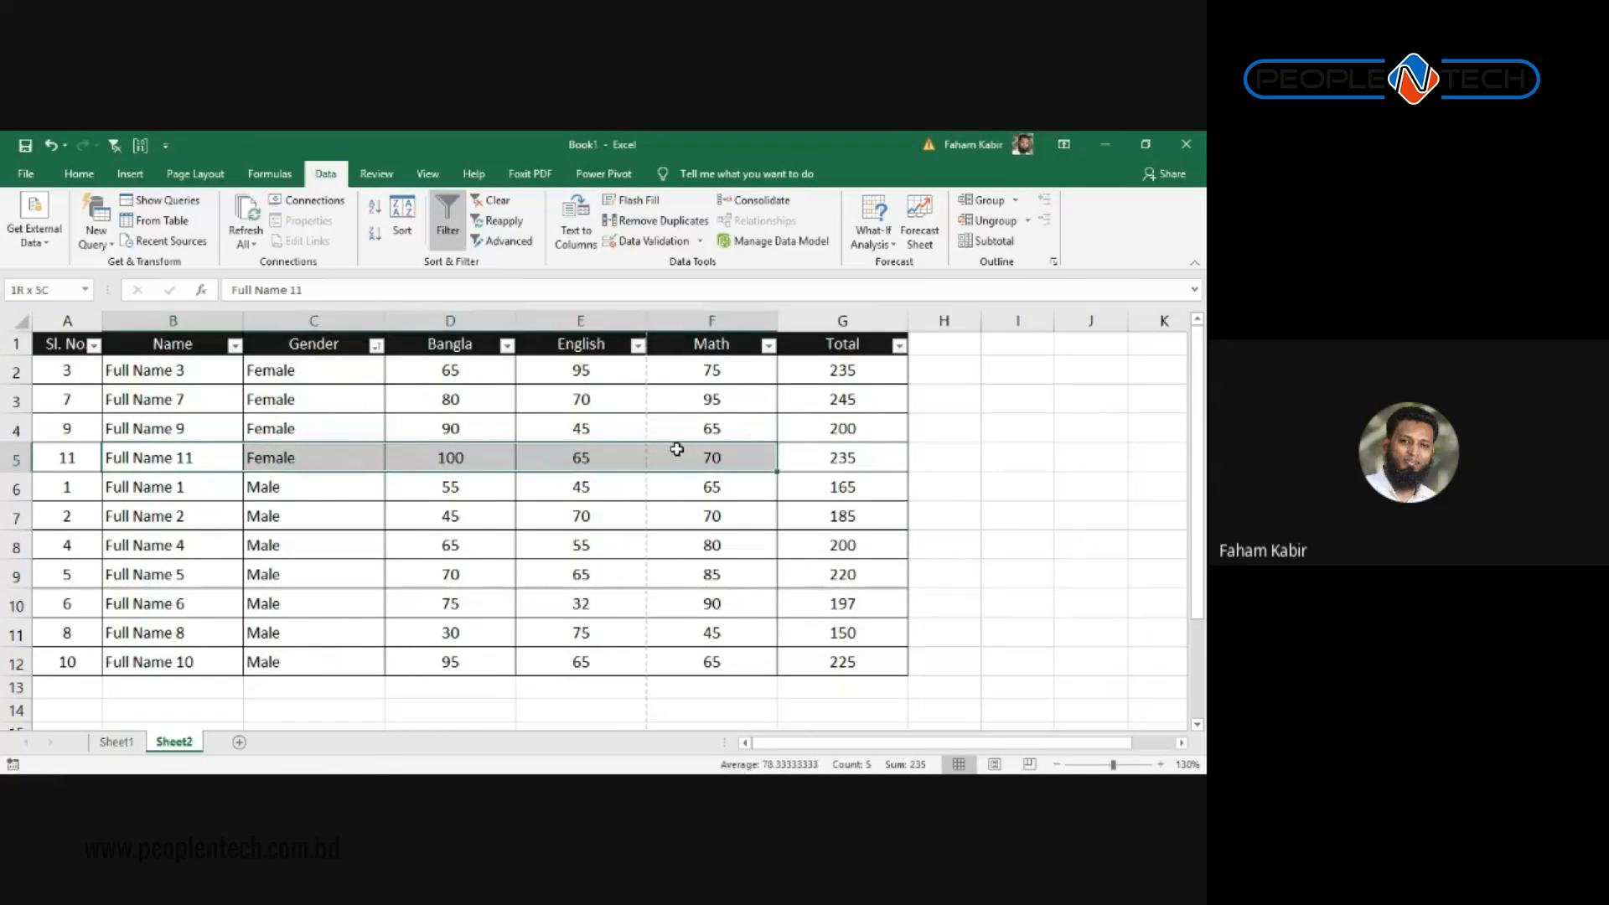
left_click(796, 453)
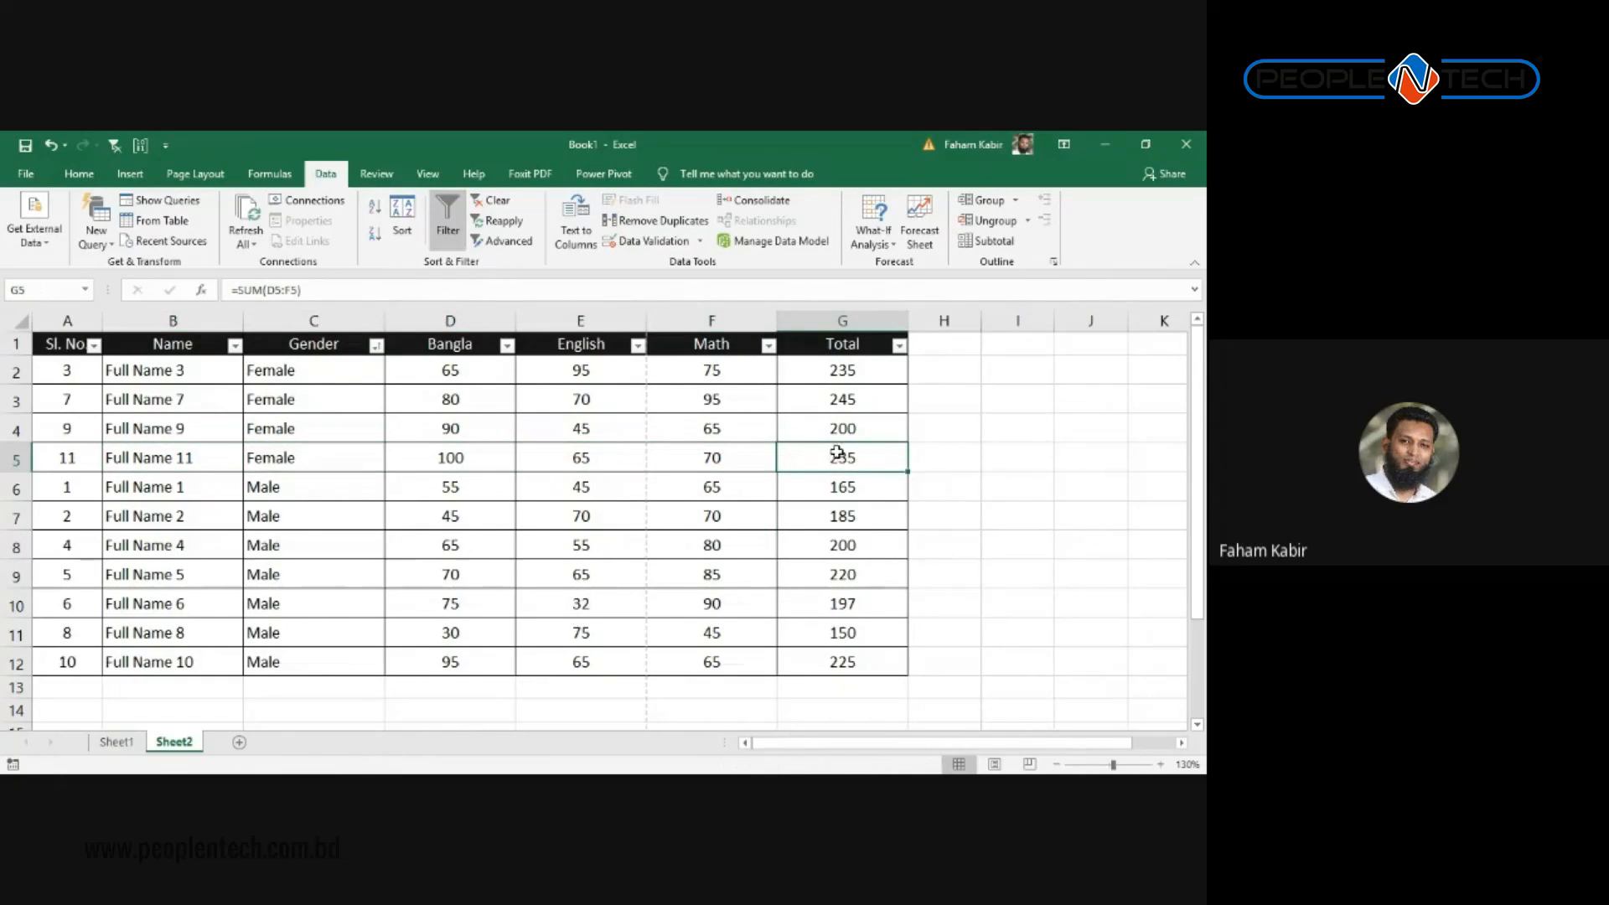
left_click(832, 429)
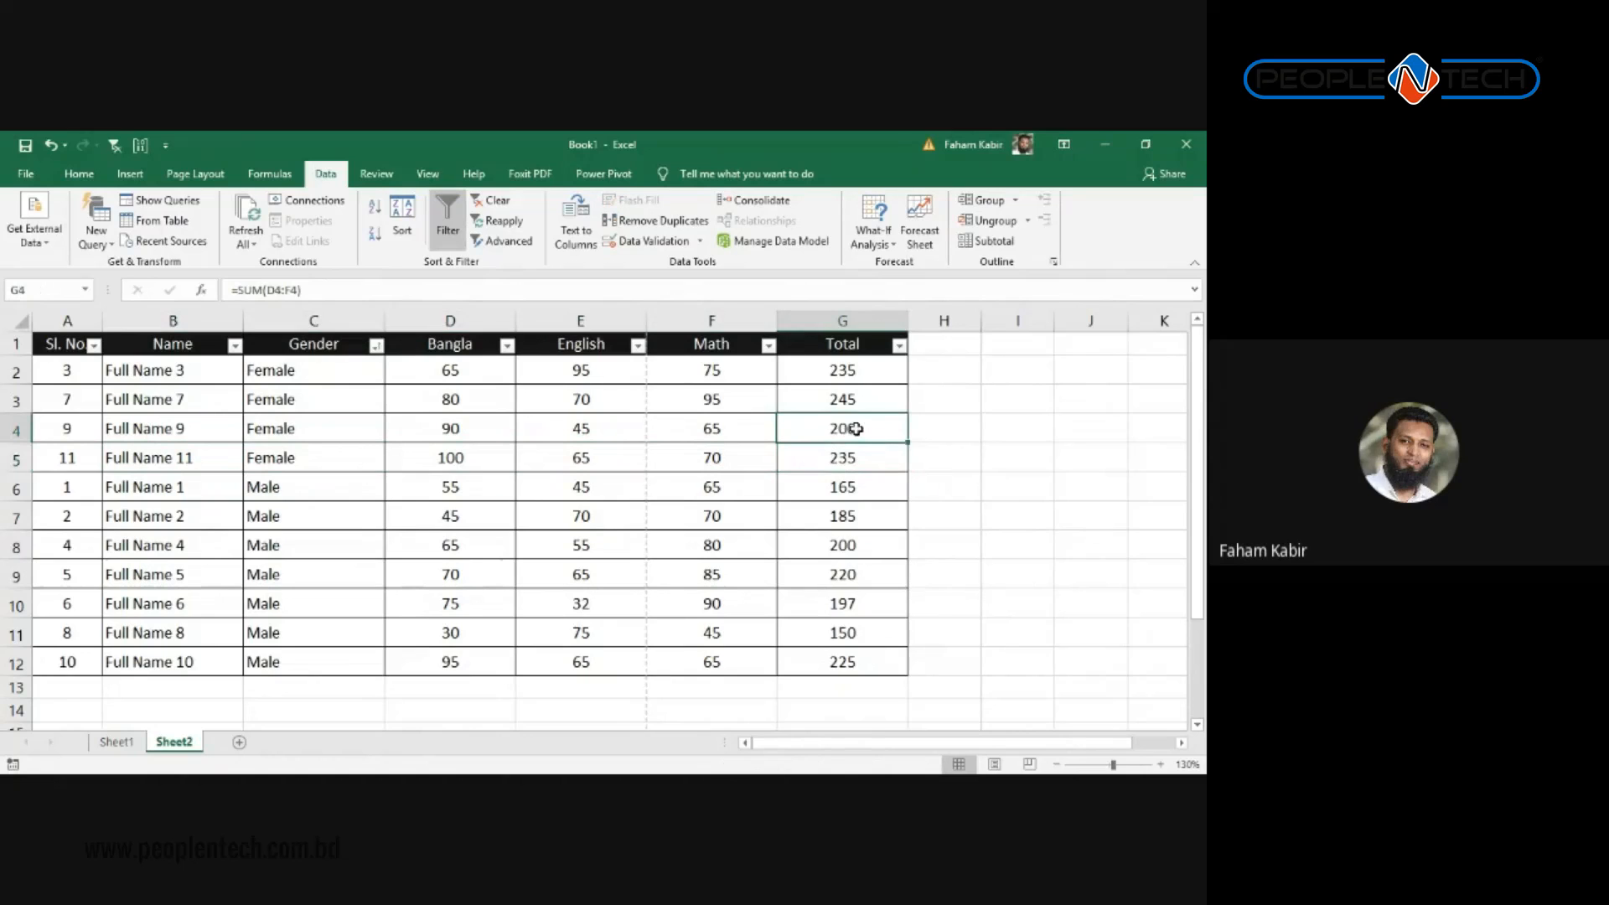
Step: Select the Male students' rows and the Female totals G2 to G5 to compare the groups
left_click_drag(837, 428, 76, 428)
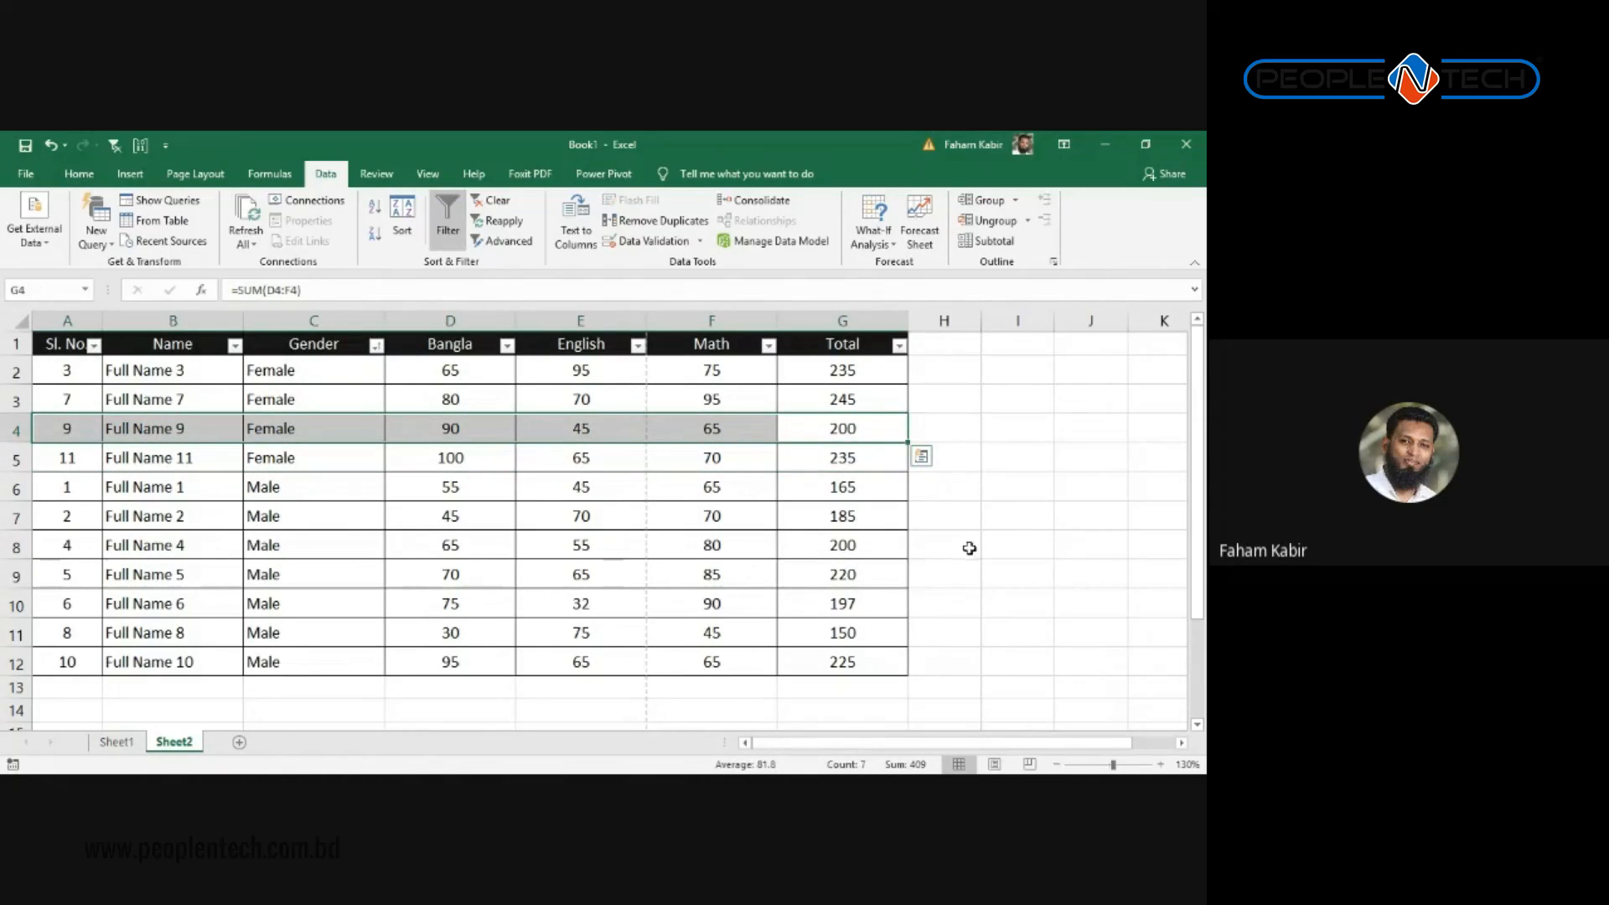
left_click_drag(847, 455, 133, 395)
left_click_drag(235, 486, 842, 668)
left_click_drag(848, 457, 833, 366)
left_click(863, 396)
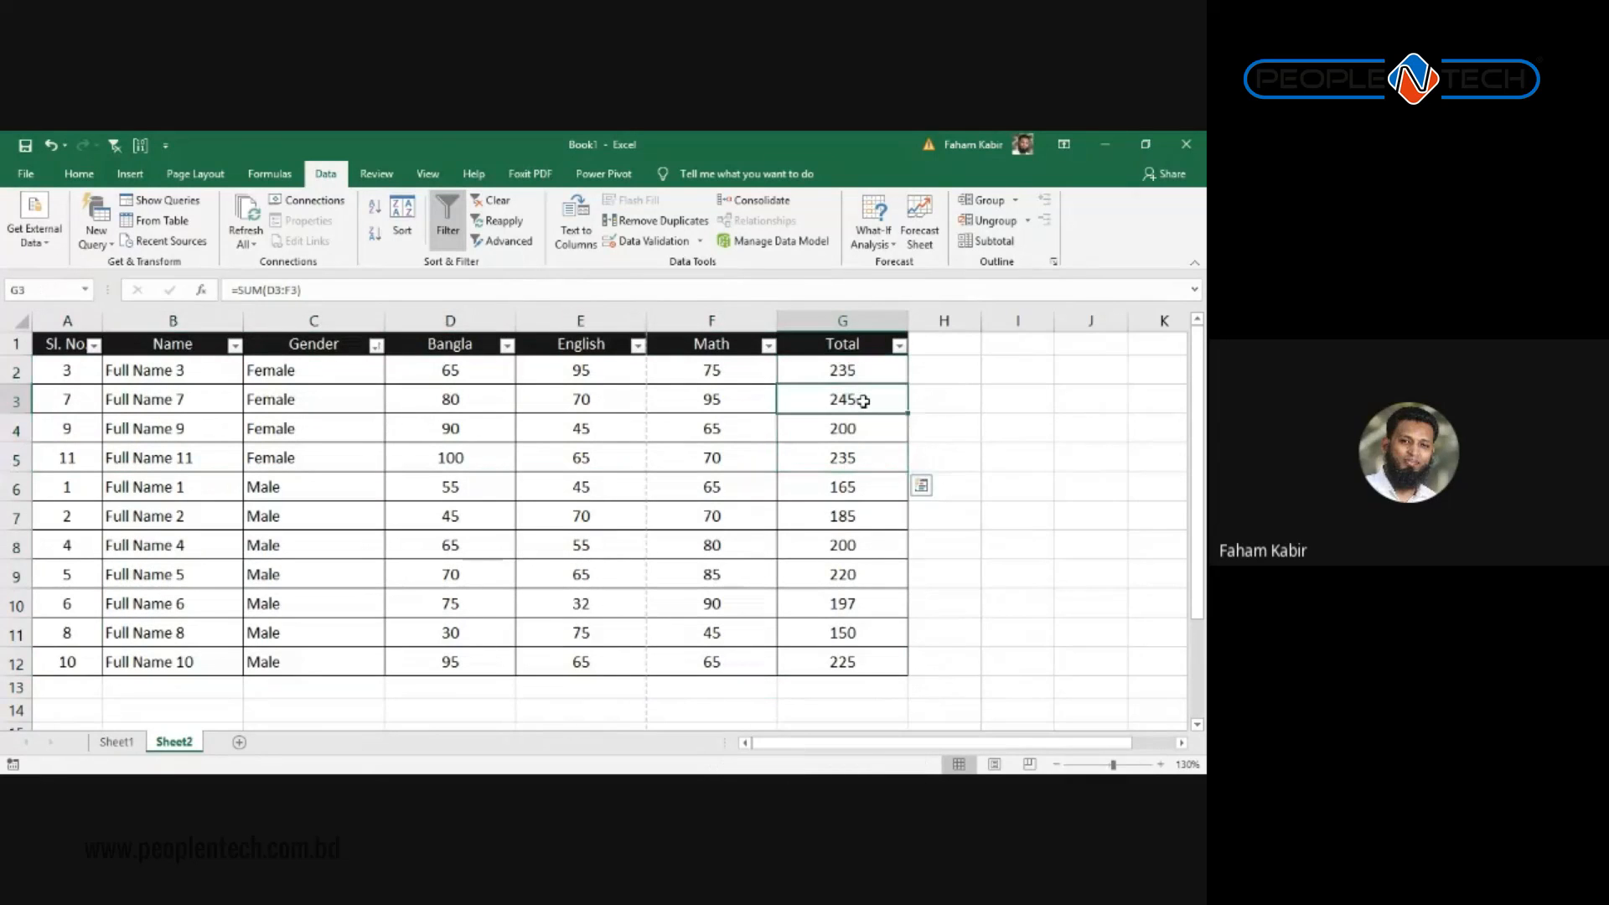
left_click(853, 372)
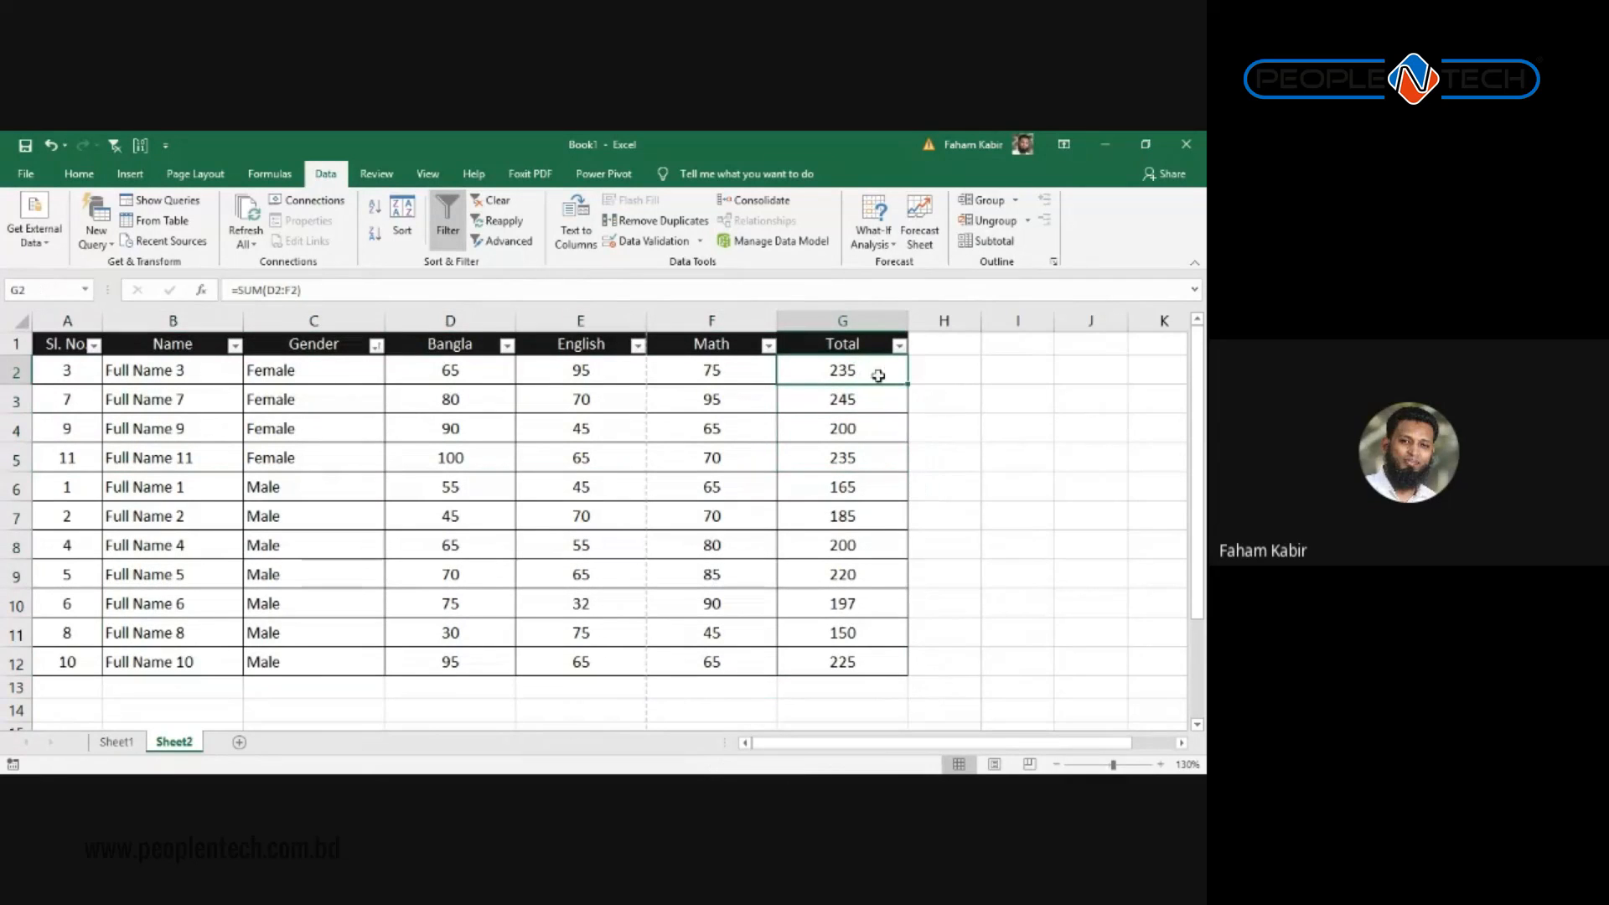
Step: Open and dismiss the Total filter list, then select the Gender entries and totals G2 to G5
left_click(899, 346)
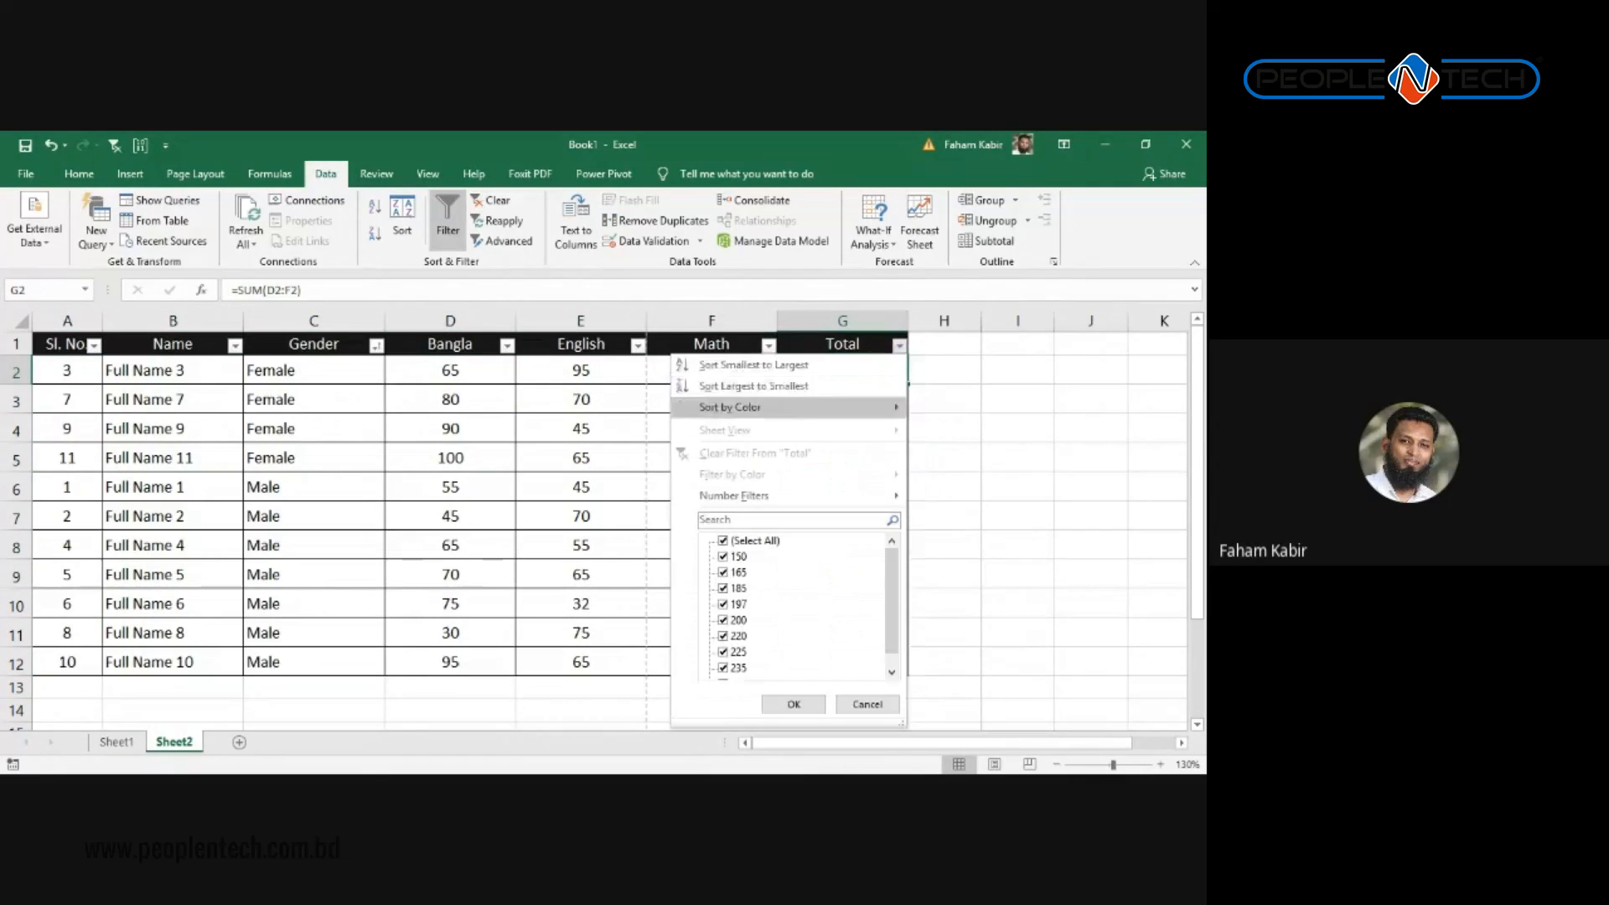
key("Escape")
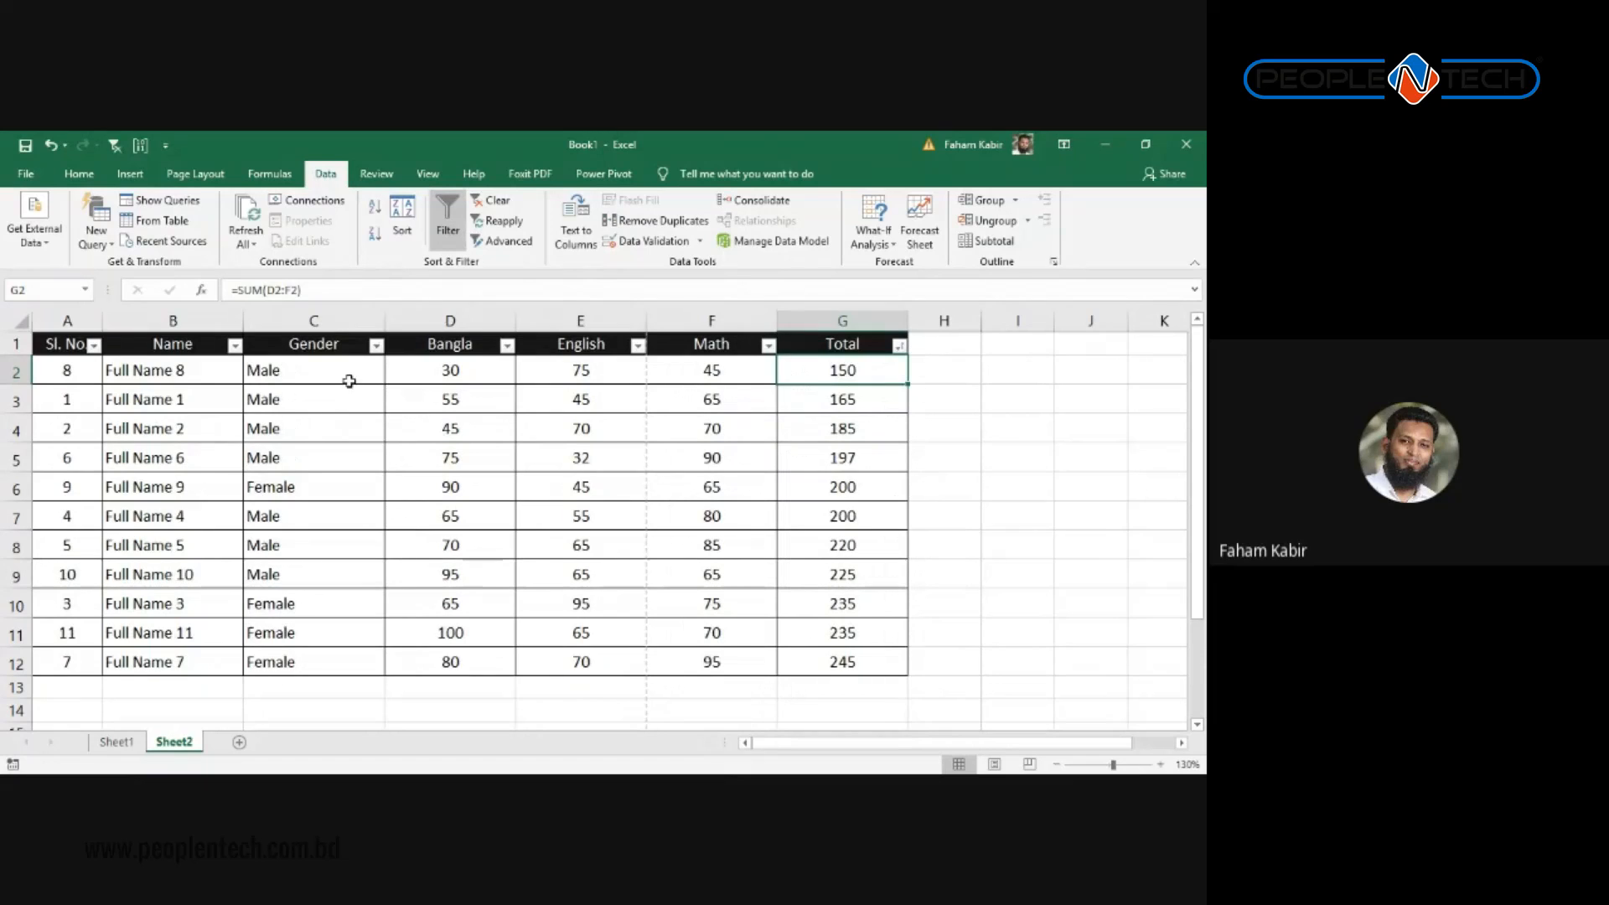
left_click_drag(349, 381, 335, 661)
left_click_drag(266, 369, 295, 483)
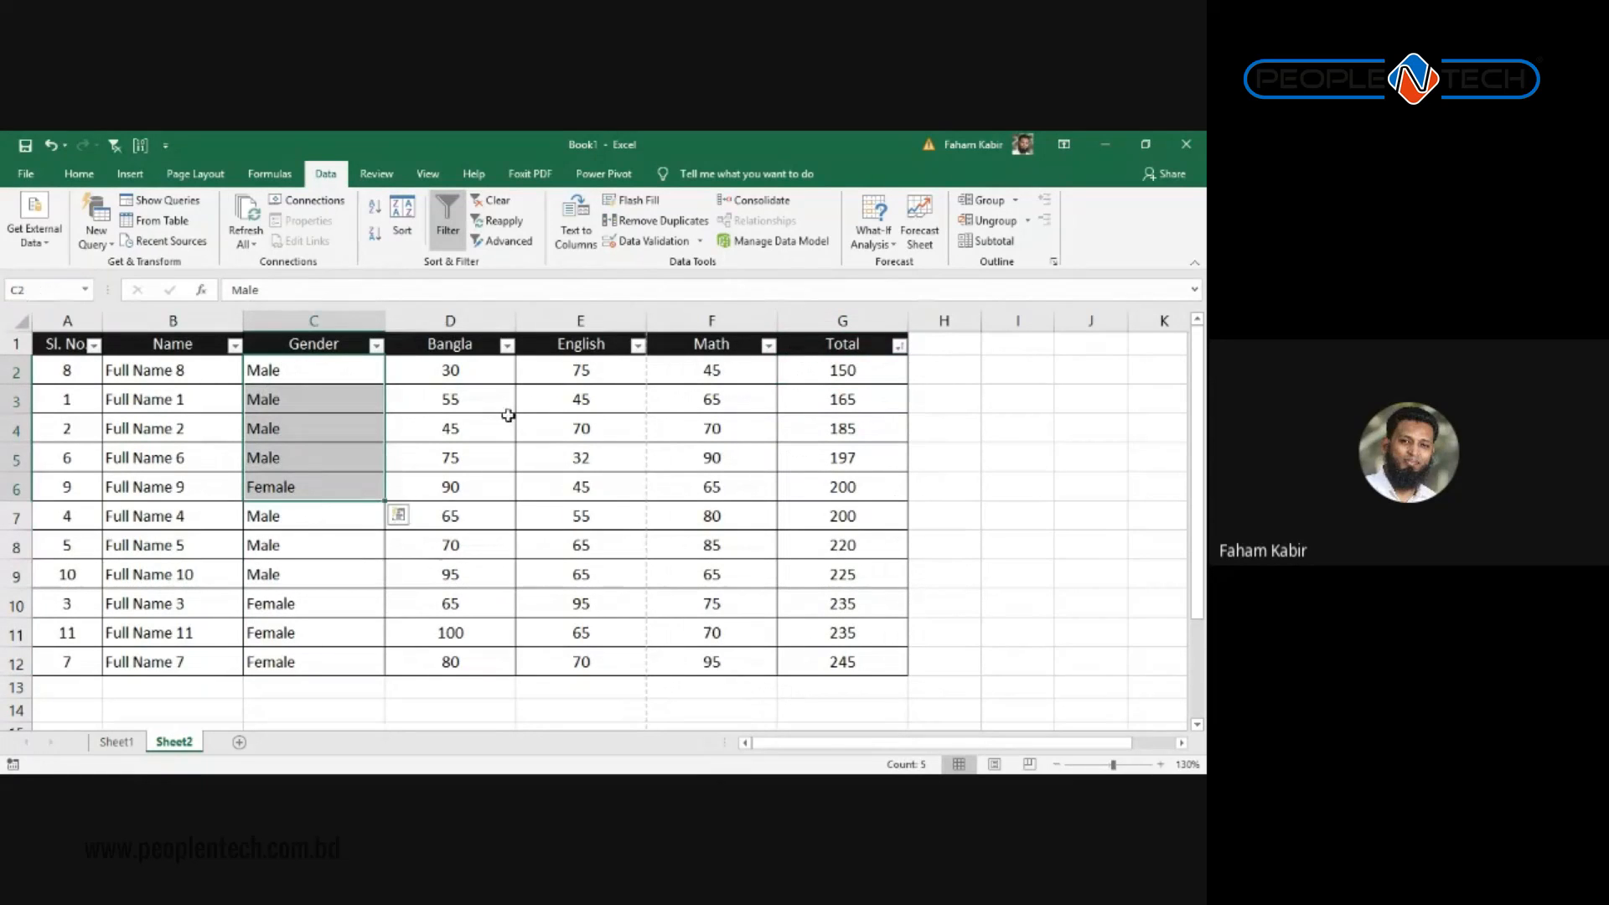
left_click_drag(826, 370, 831, 487)
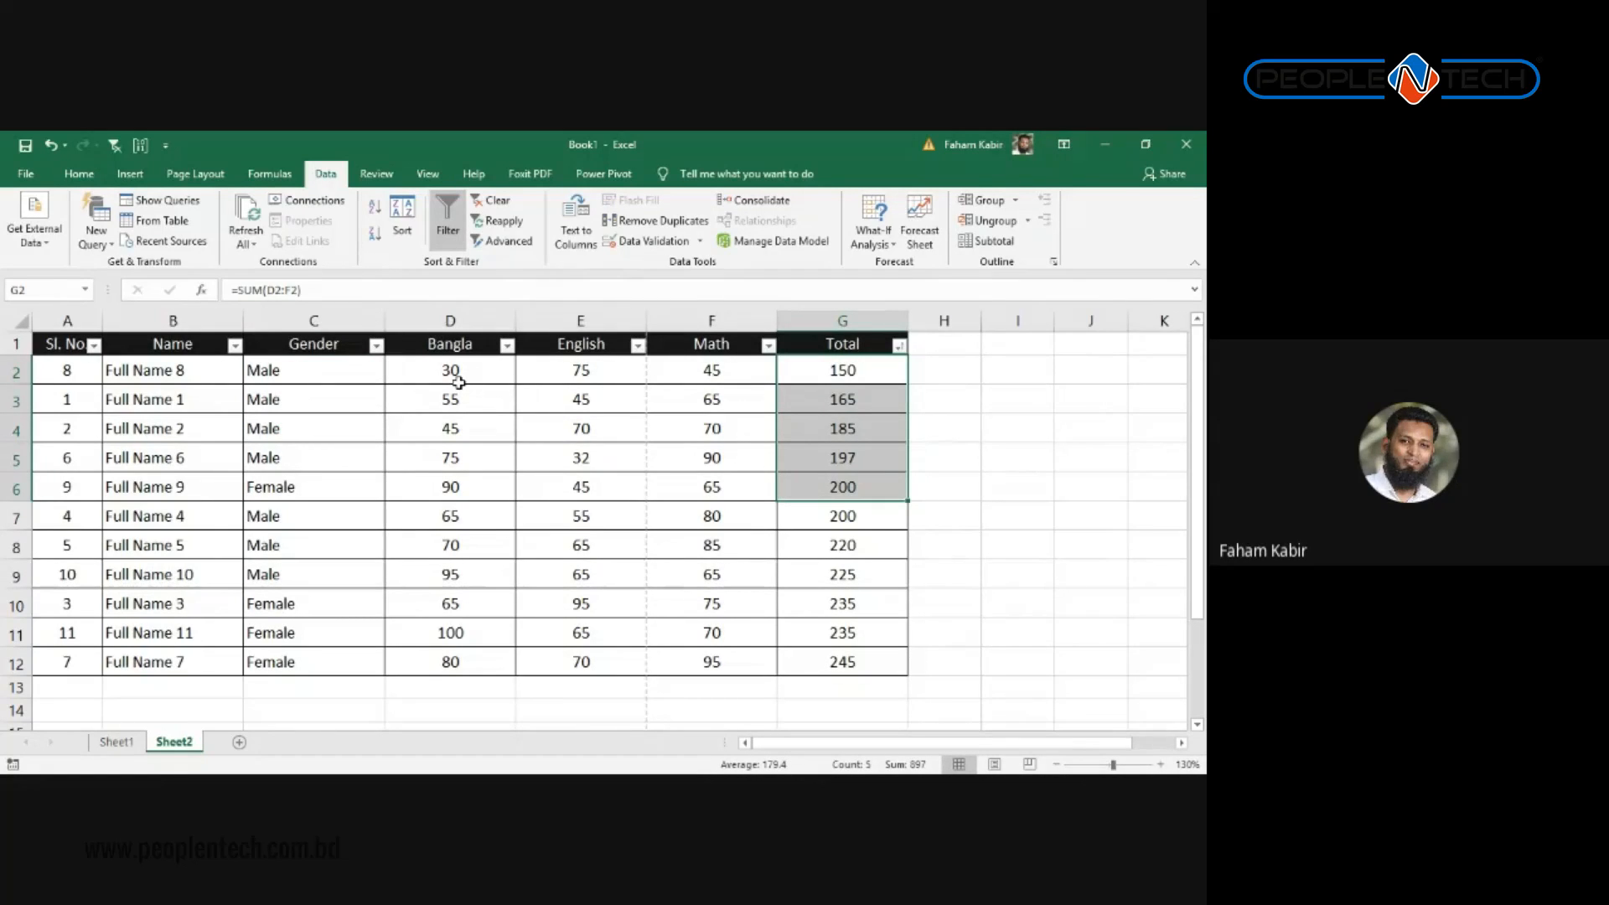
Step: Sort the marks table by Gender A to Z so Female rows come first
left_click(376, 345)
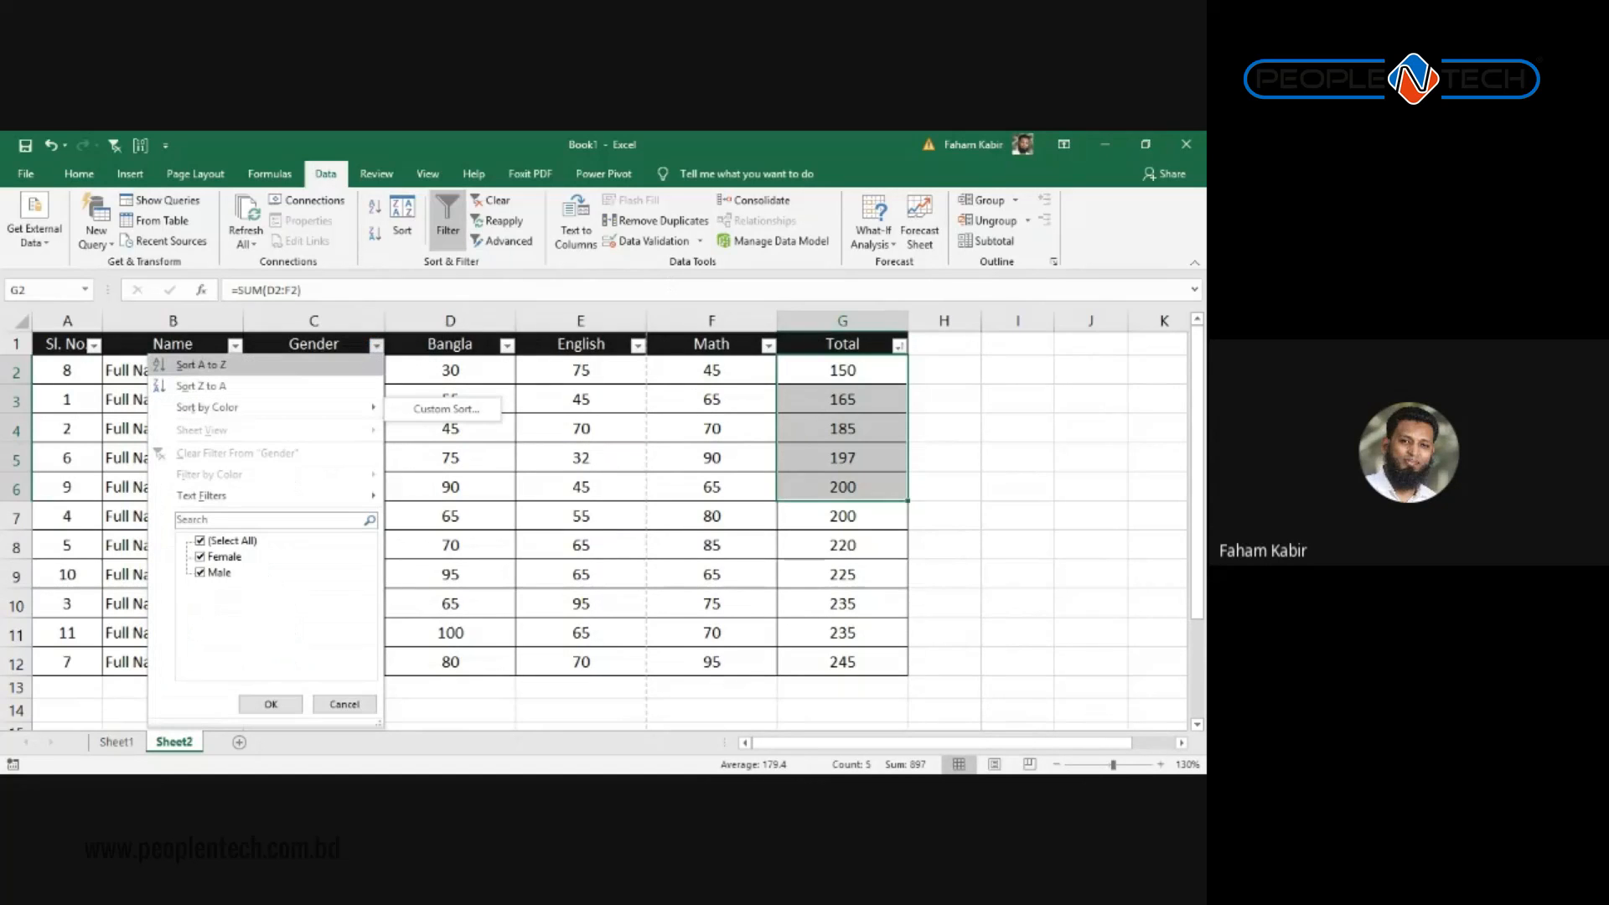
left_click(210, 365)
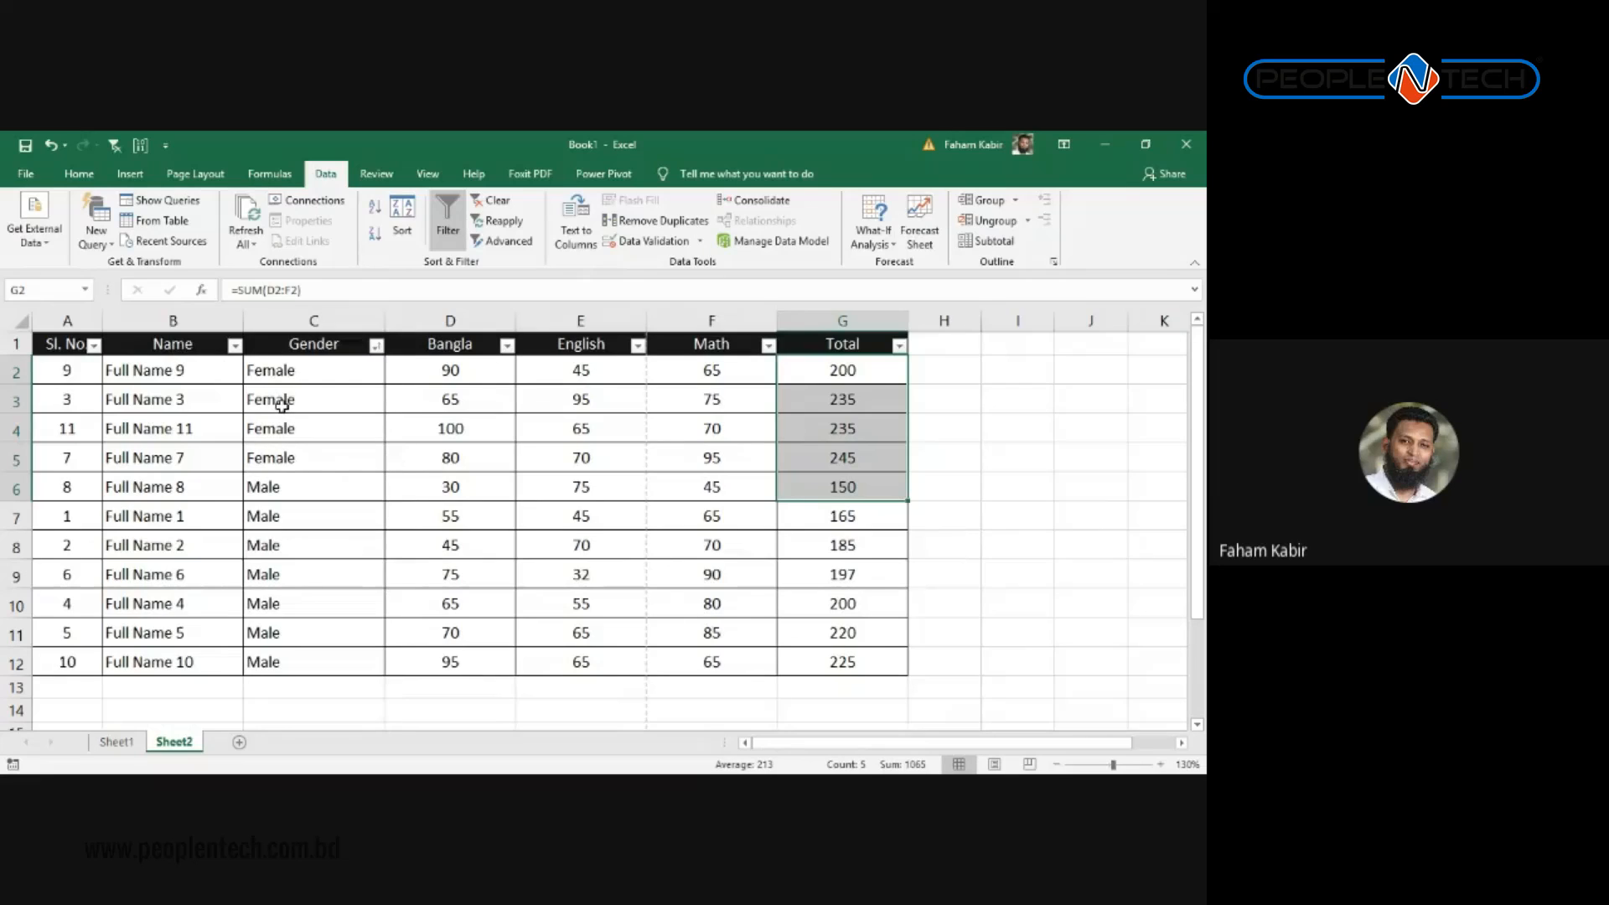
left_click(505, 376)
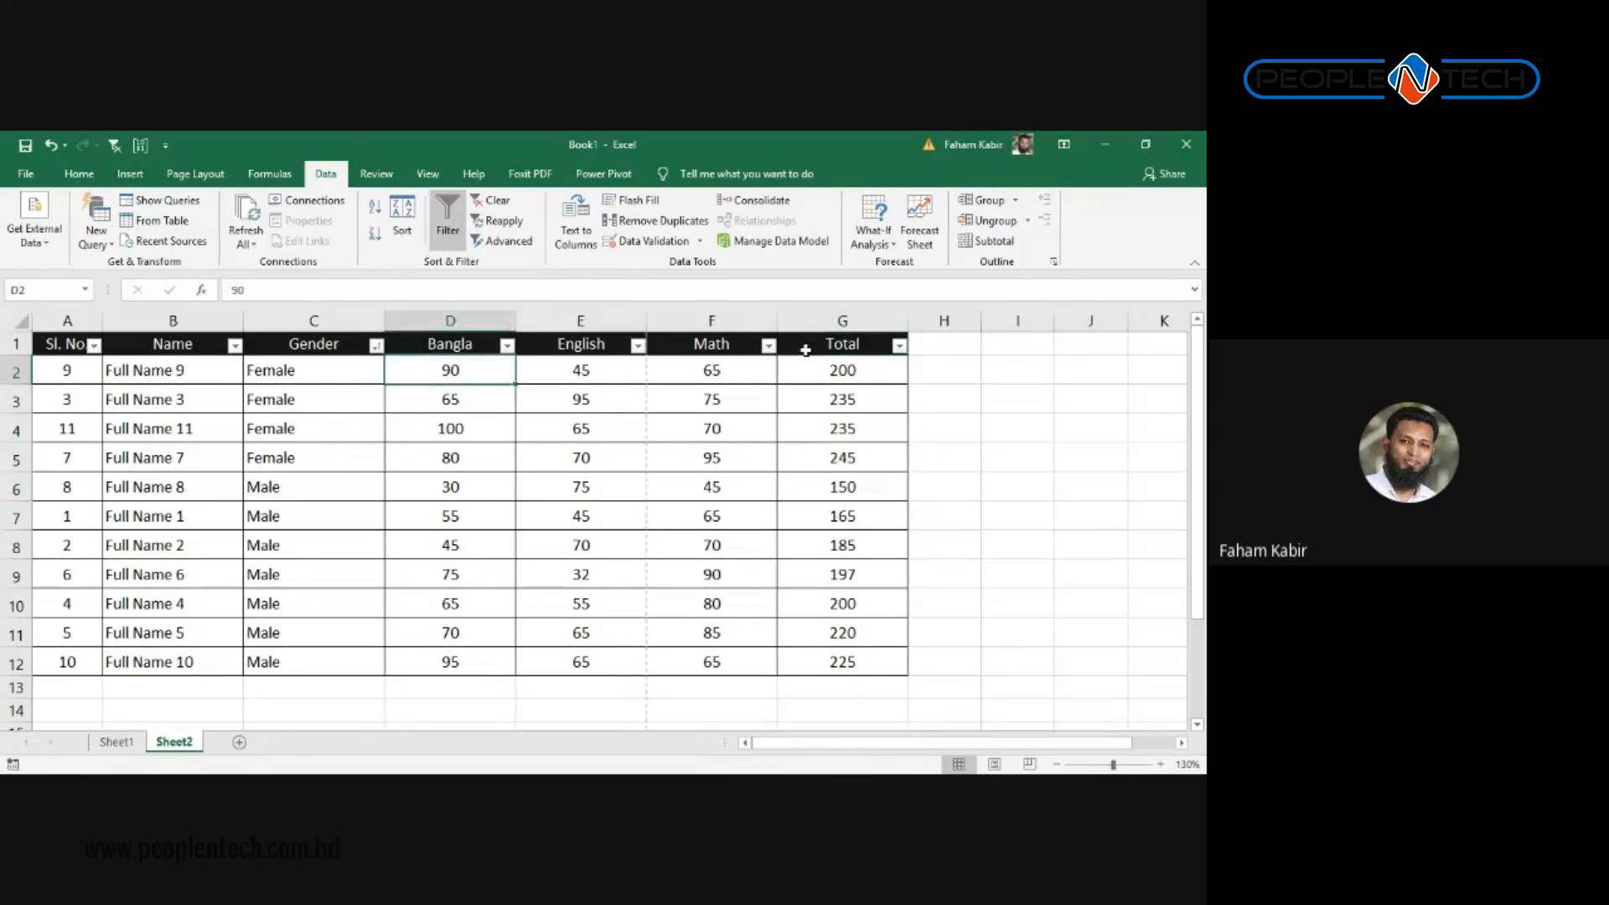
Step: Bring up Custom Sort from the Gender dropdown's Sort by Color menu
left_click(376, 350)
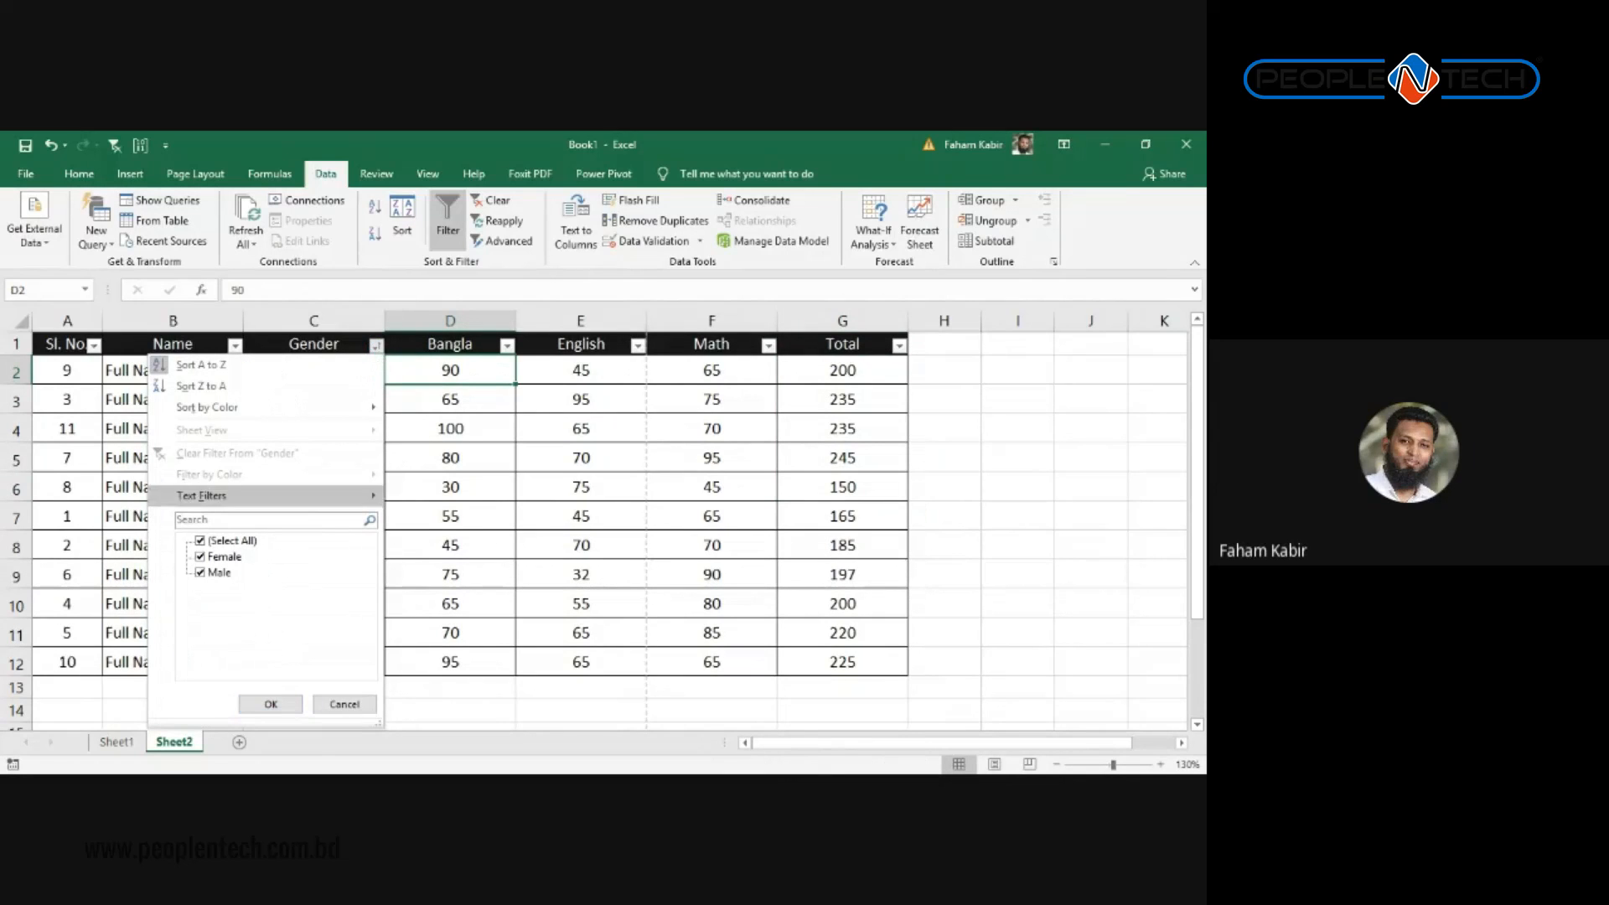
mouse_move(251, 496)
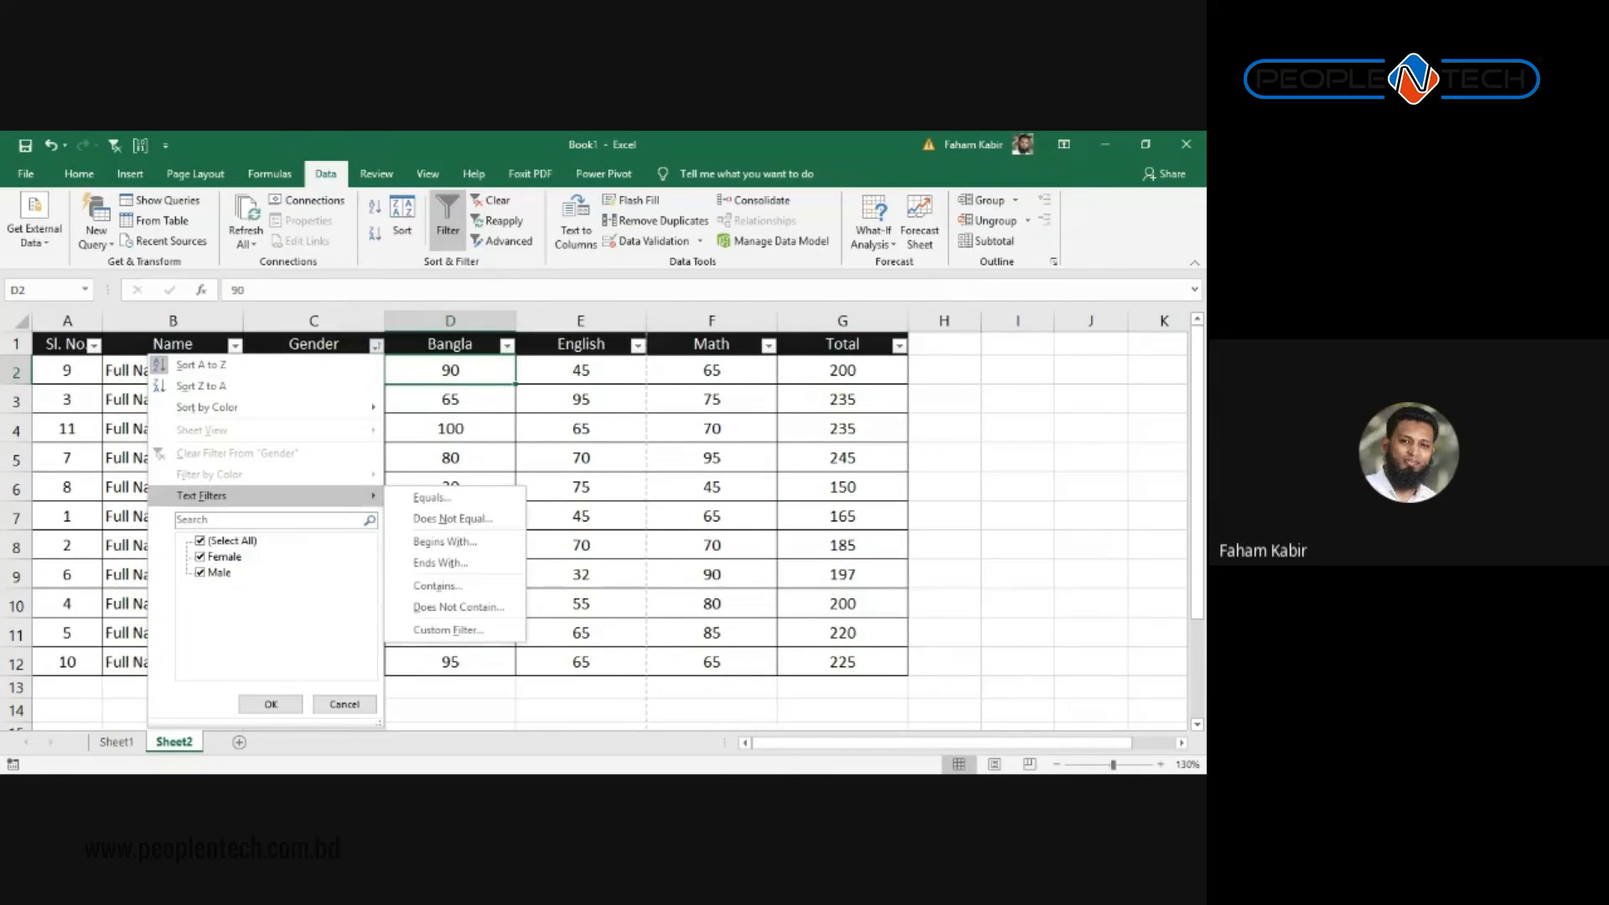
mouse_move(252, 408)
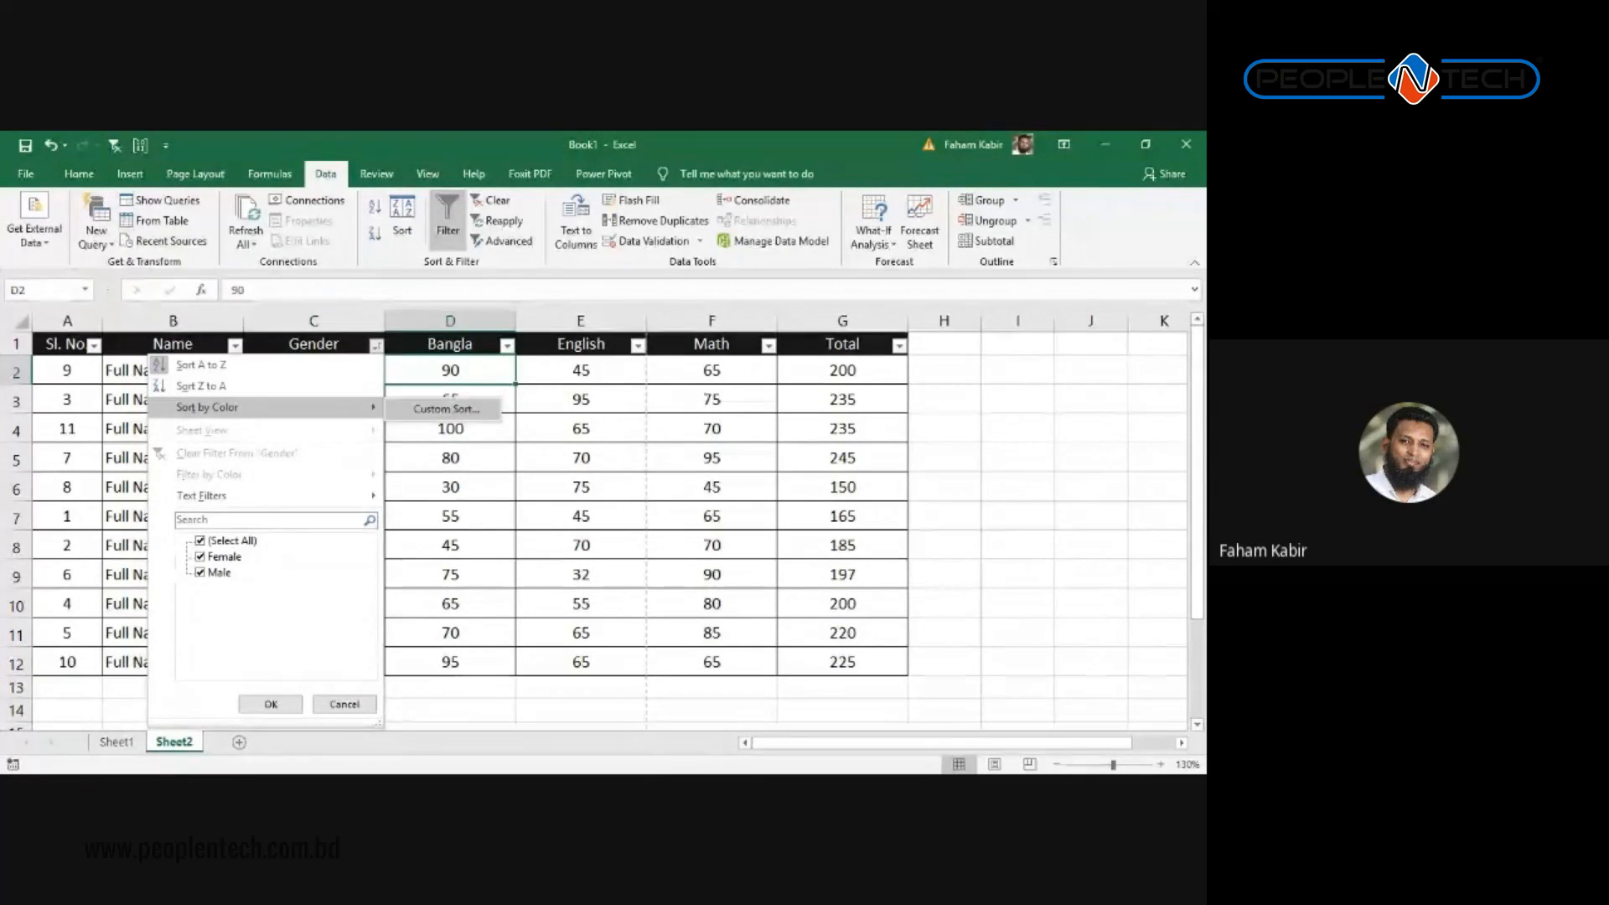
left_click(446, 409)
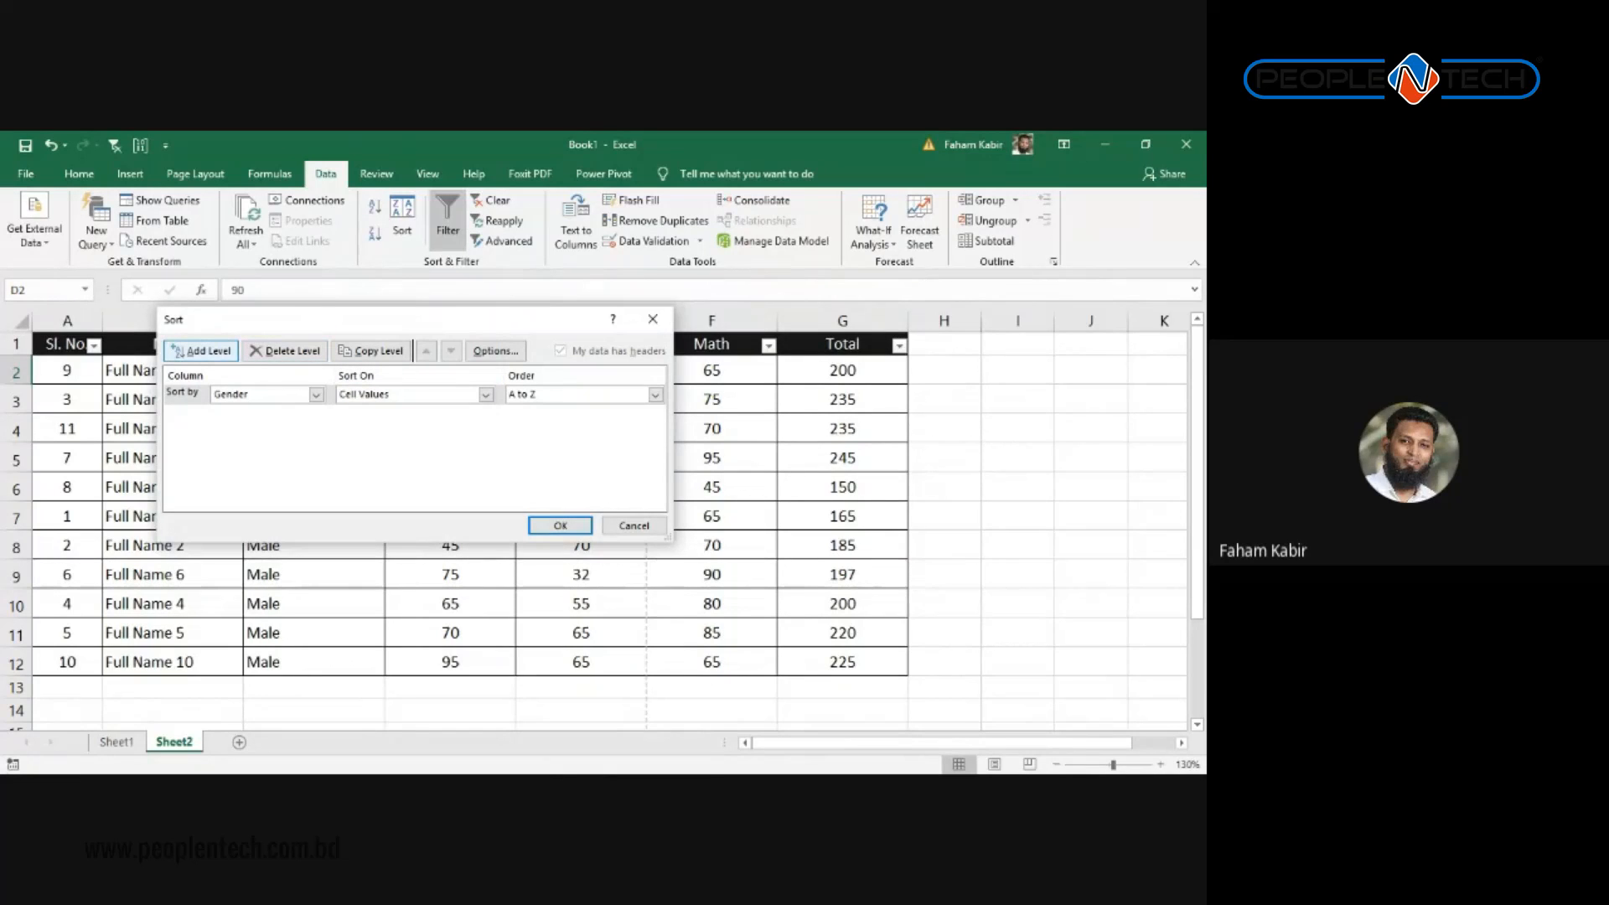
Step: Add a second sort level on Total, Largest to Smallest, and apply the Gender-then-Total sort
left_click(202, 351)
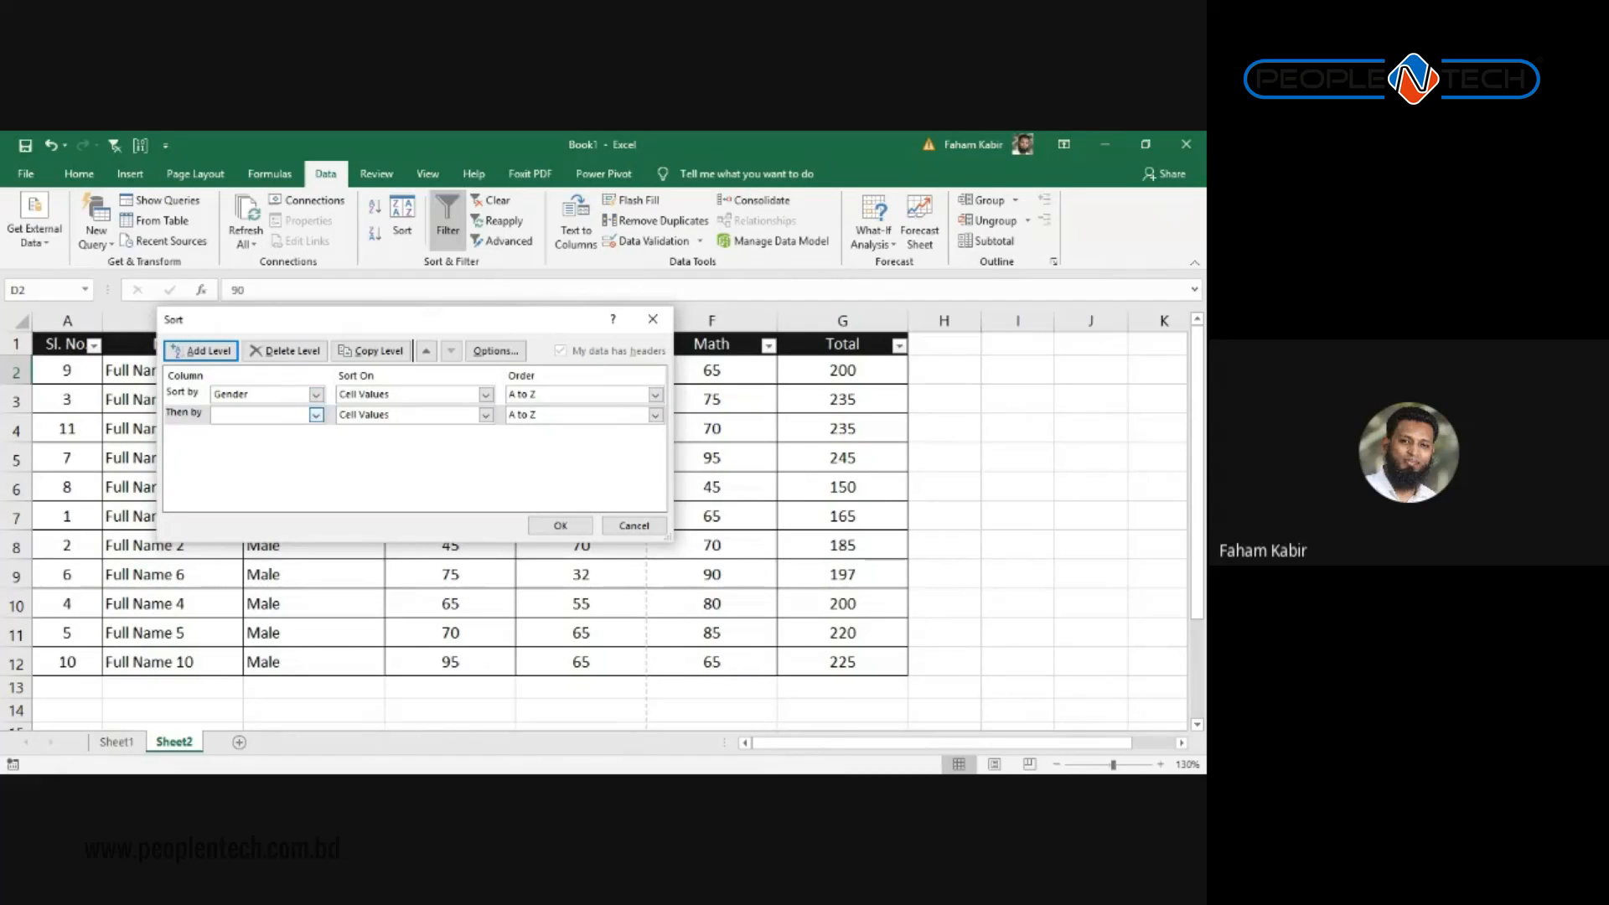
left_click(316, 415)
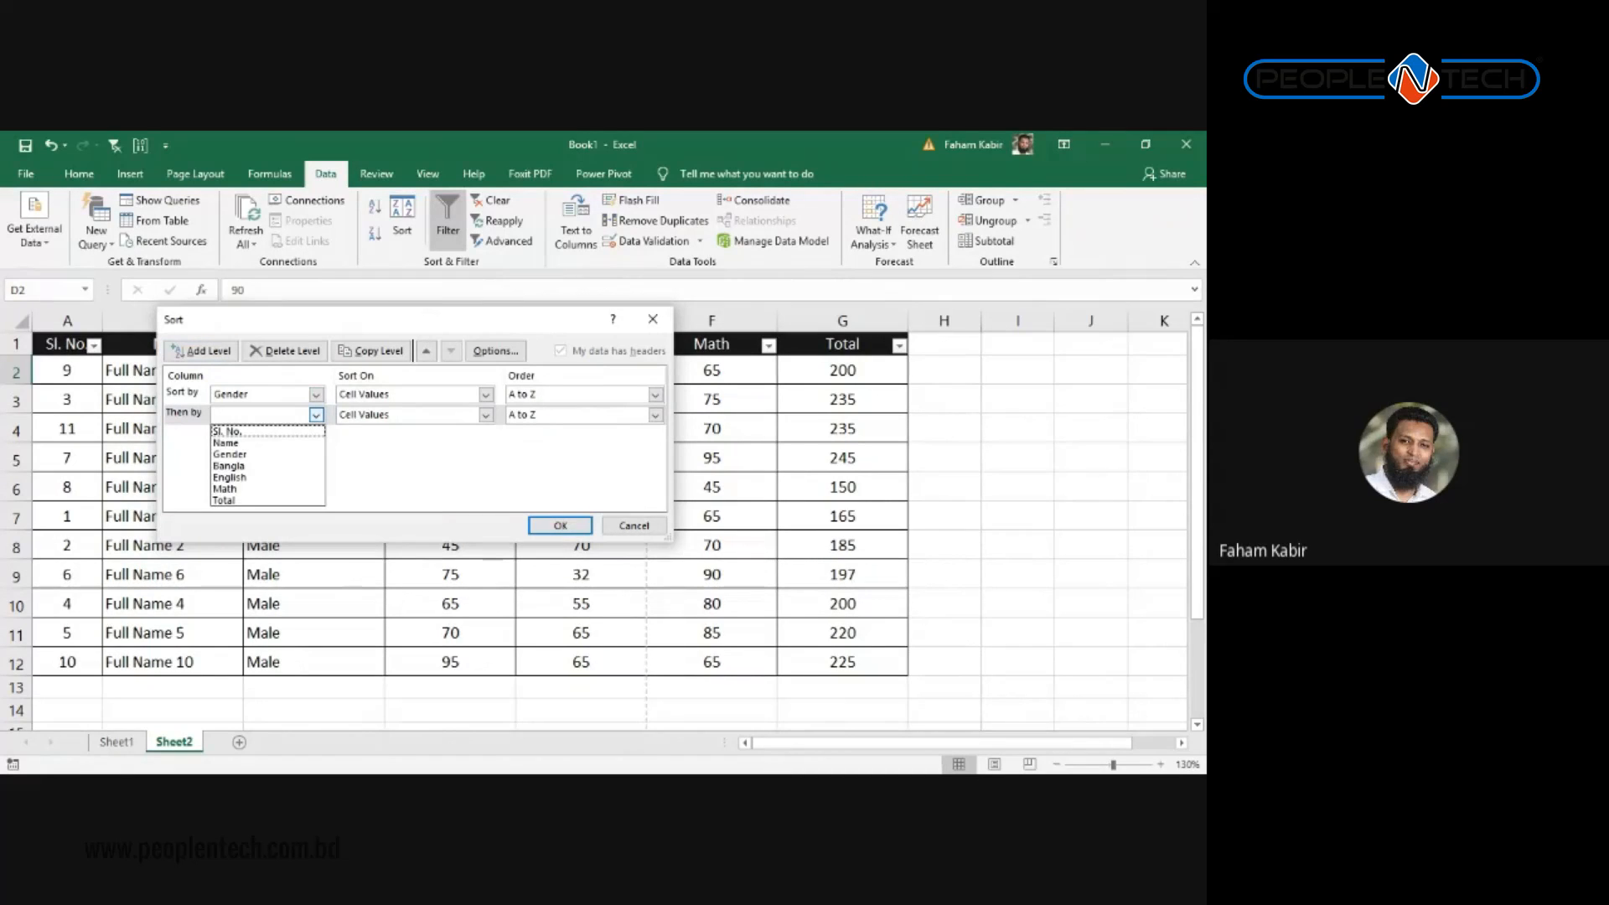
key("Escape")
left_click_drag(466, 322, 667, 461)
left_click(517, 555)
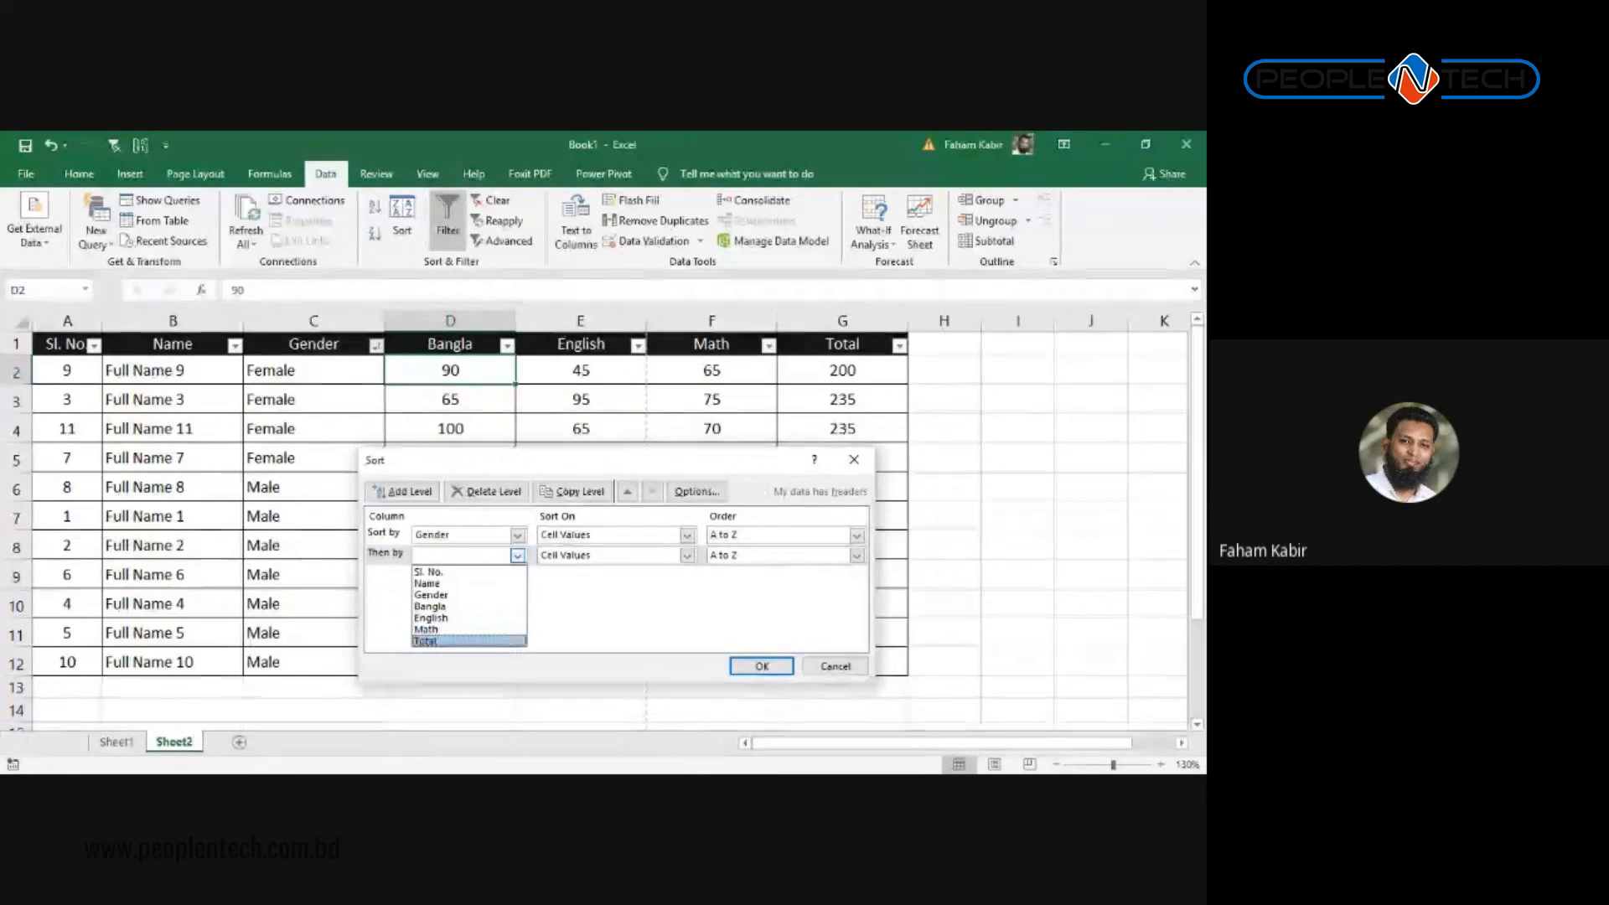
left_click(425, 641)
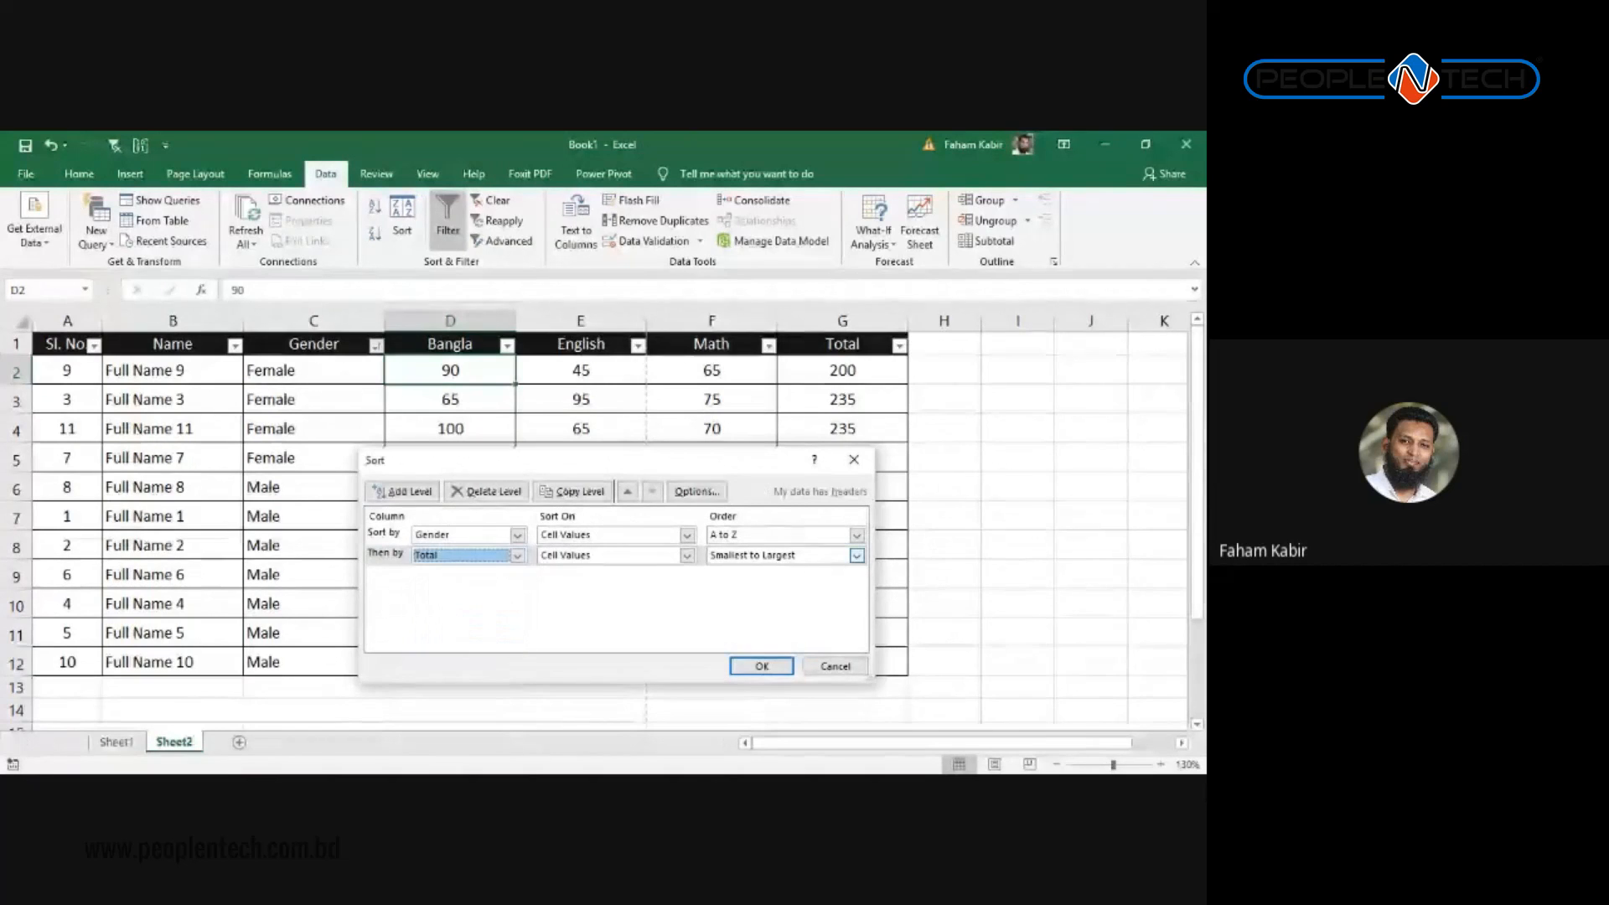
left_click(856, 555)
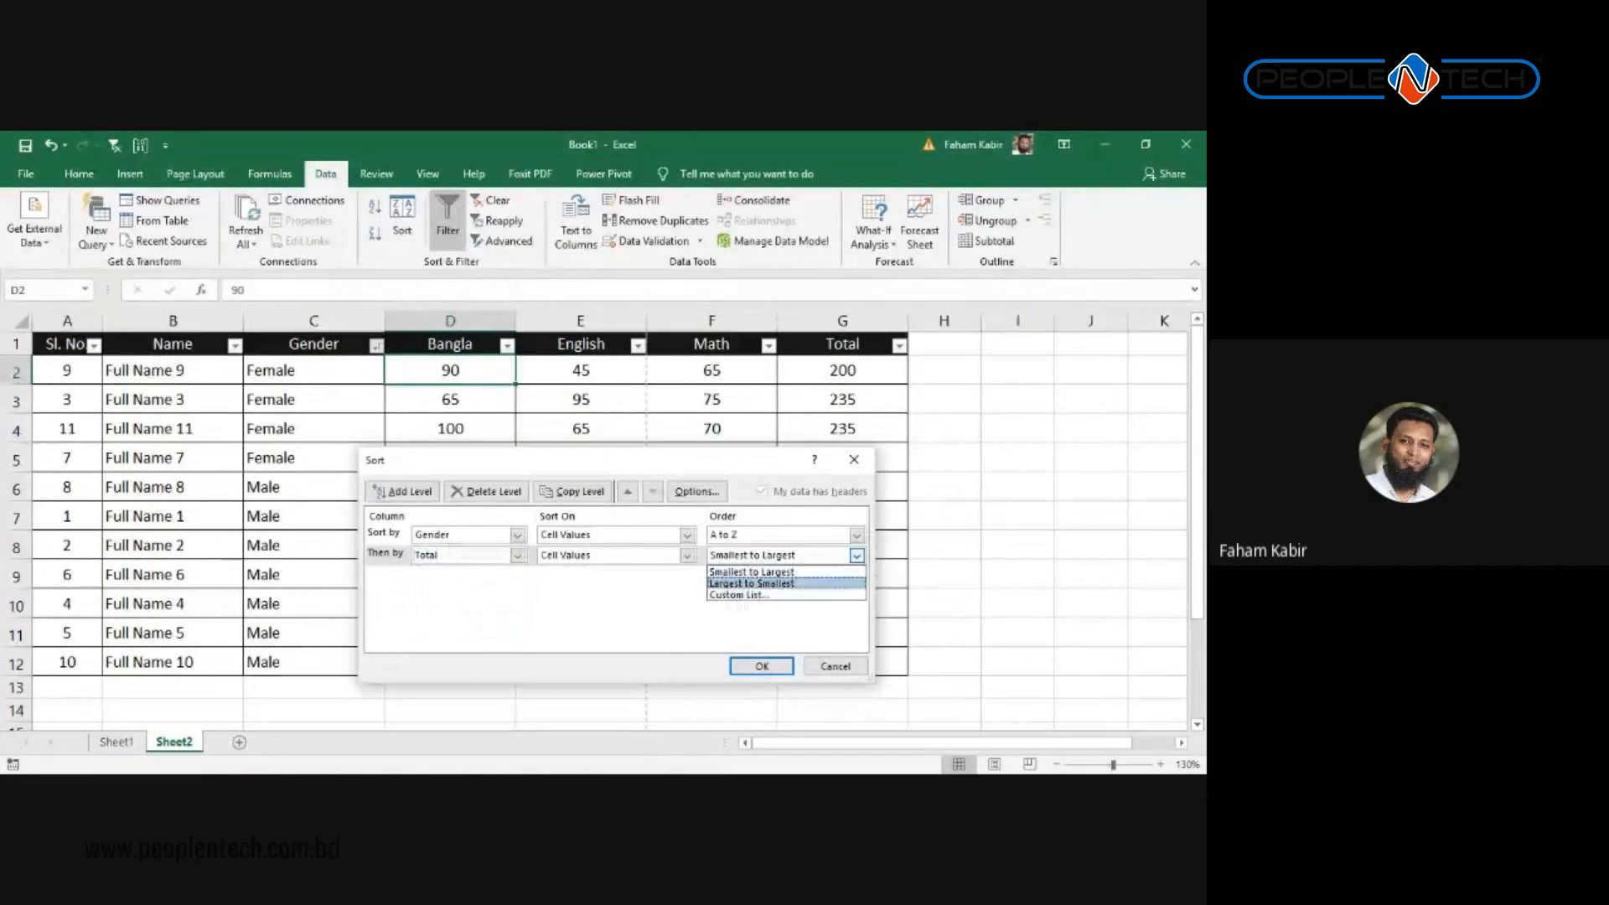
left_click(780, 583)
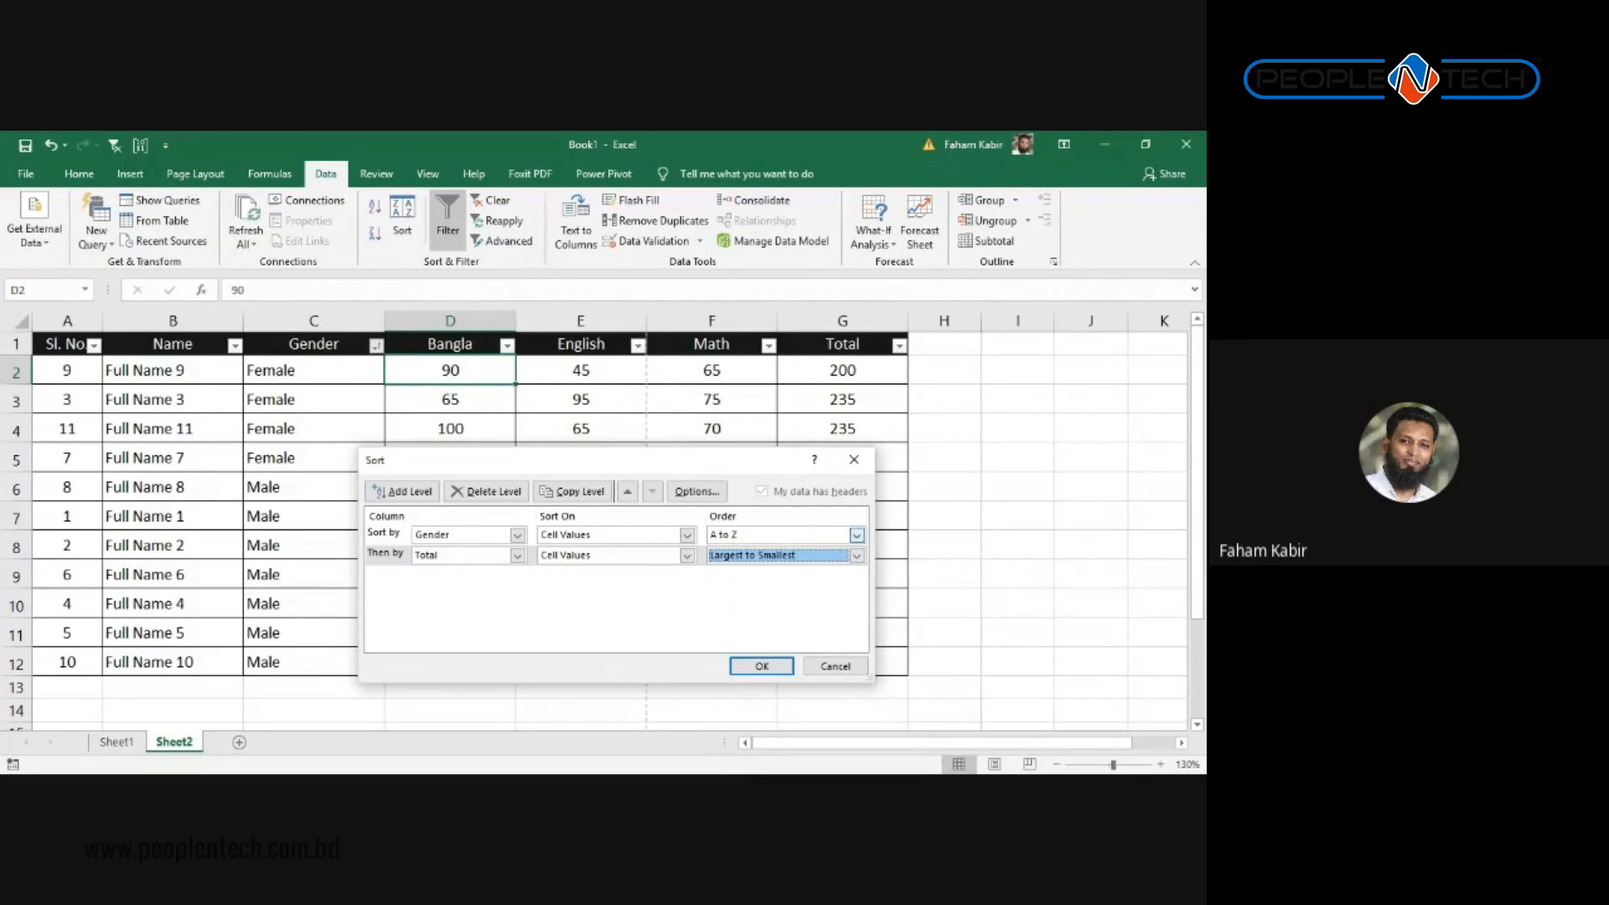
left_click_drag(661, 470, 564, 386)
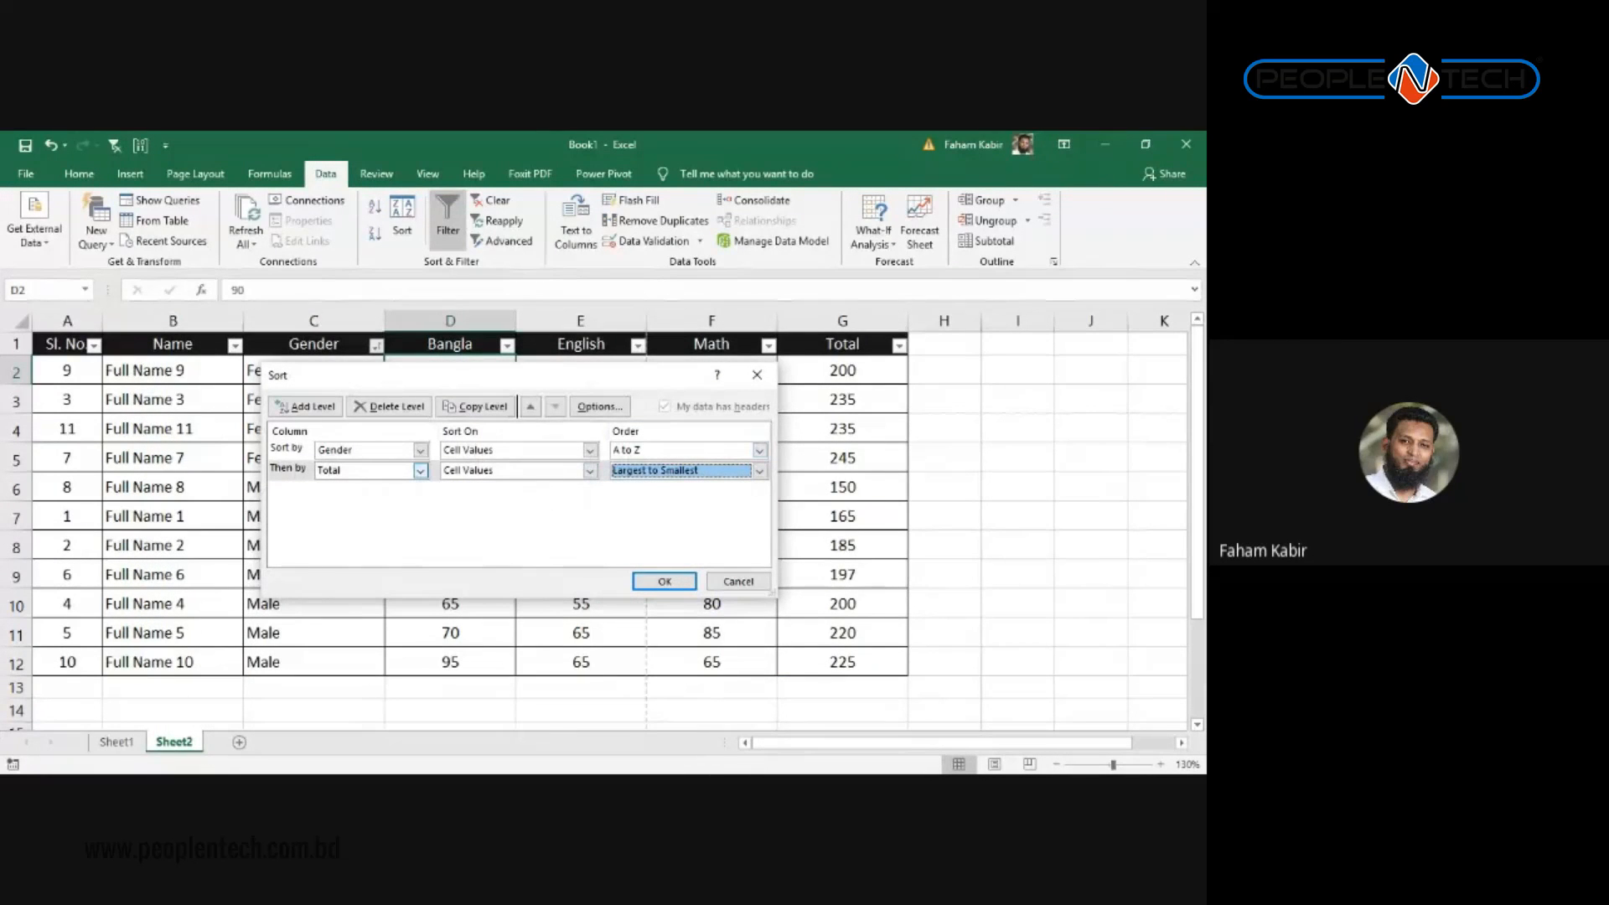
left_click_drag(485, 387, 417, 375)
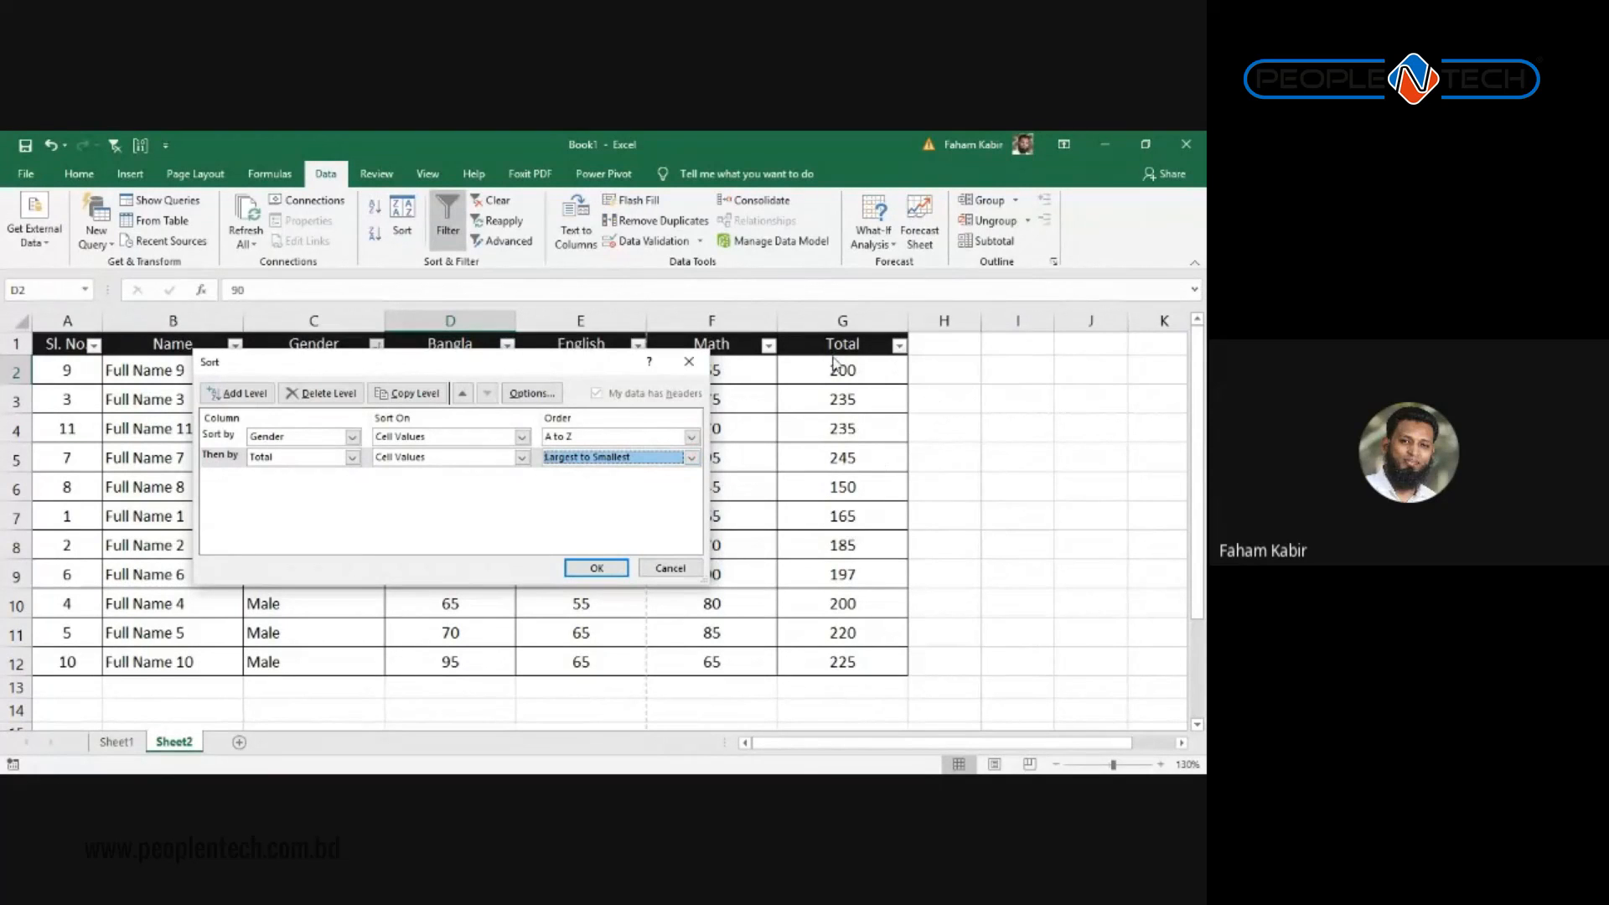
left_click(596, 568)
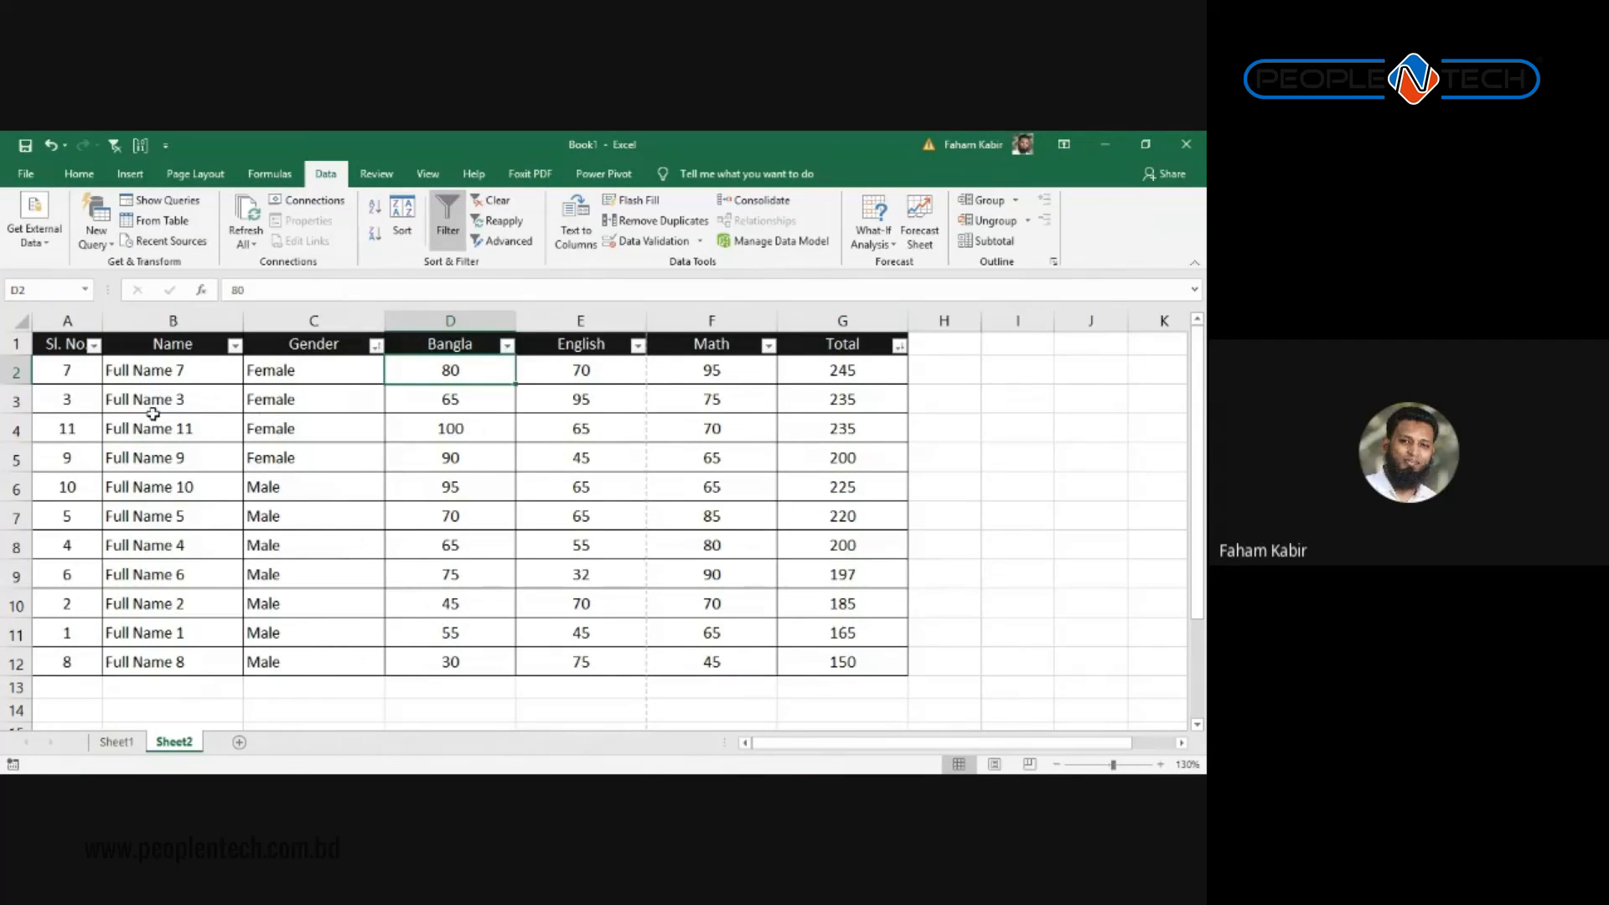
left_click_drag(308, 367, 321, 444)
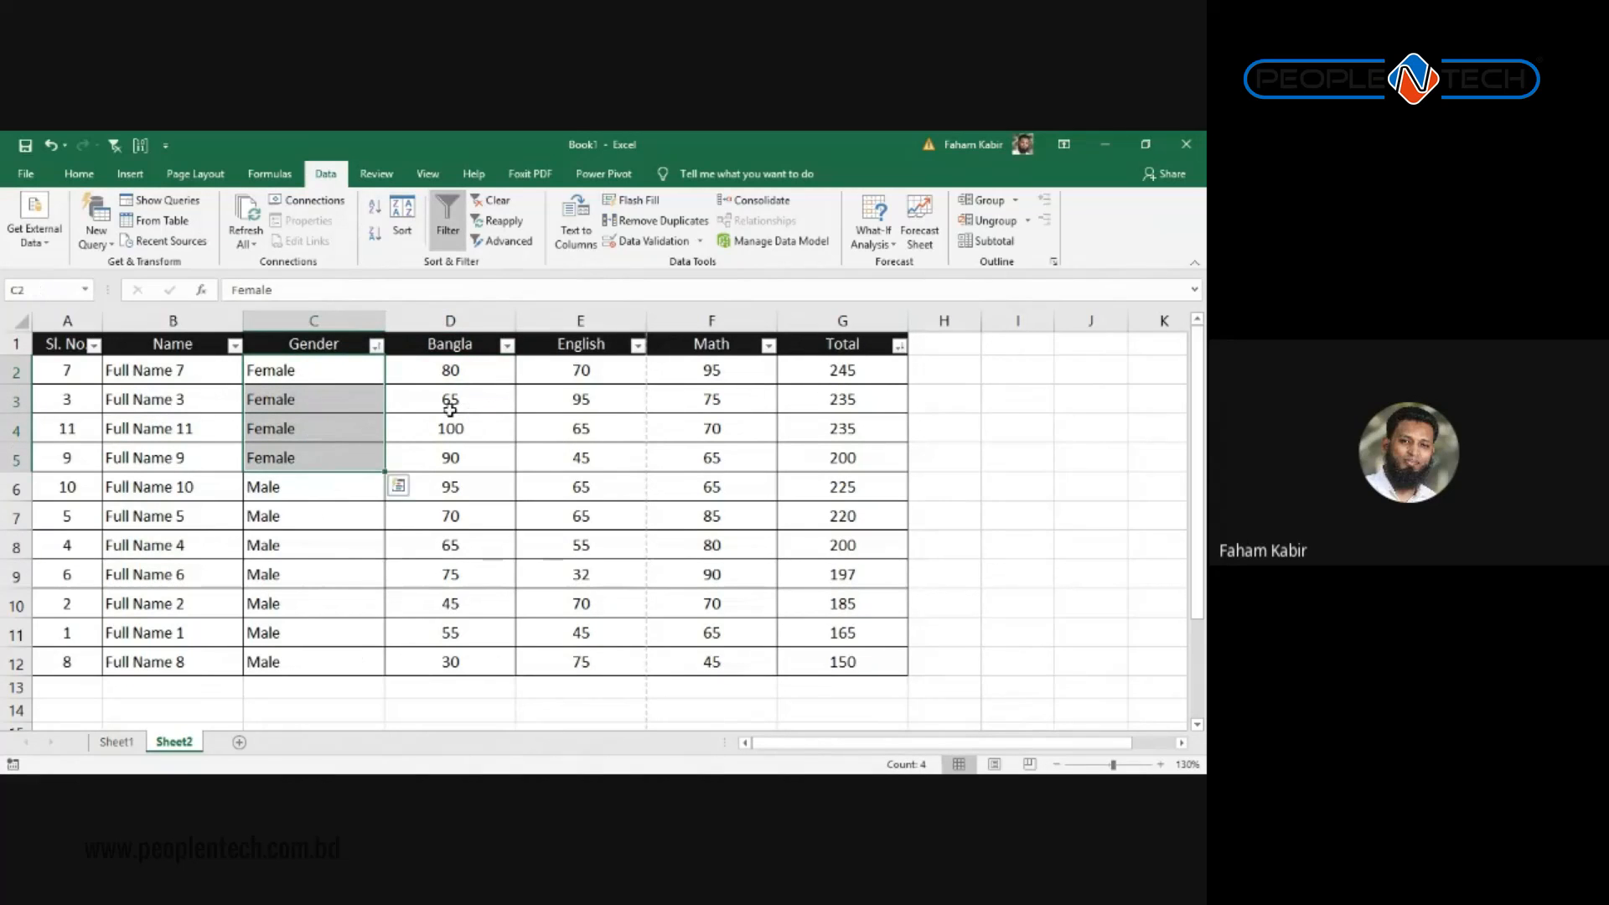
left_click_drag(829, 370, 832, 417)
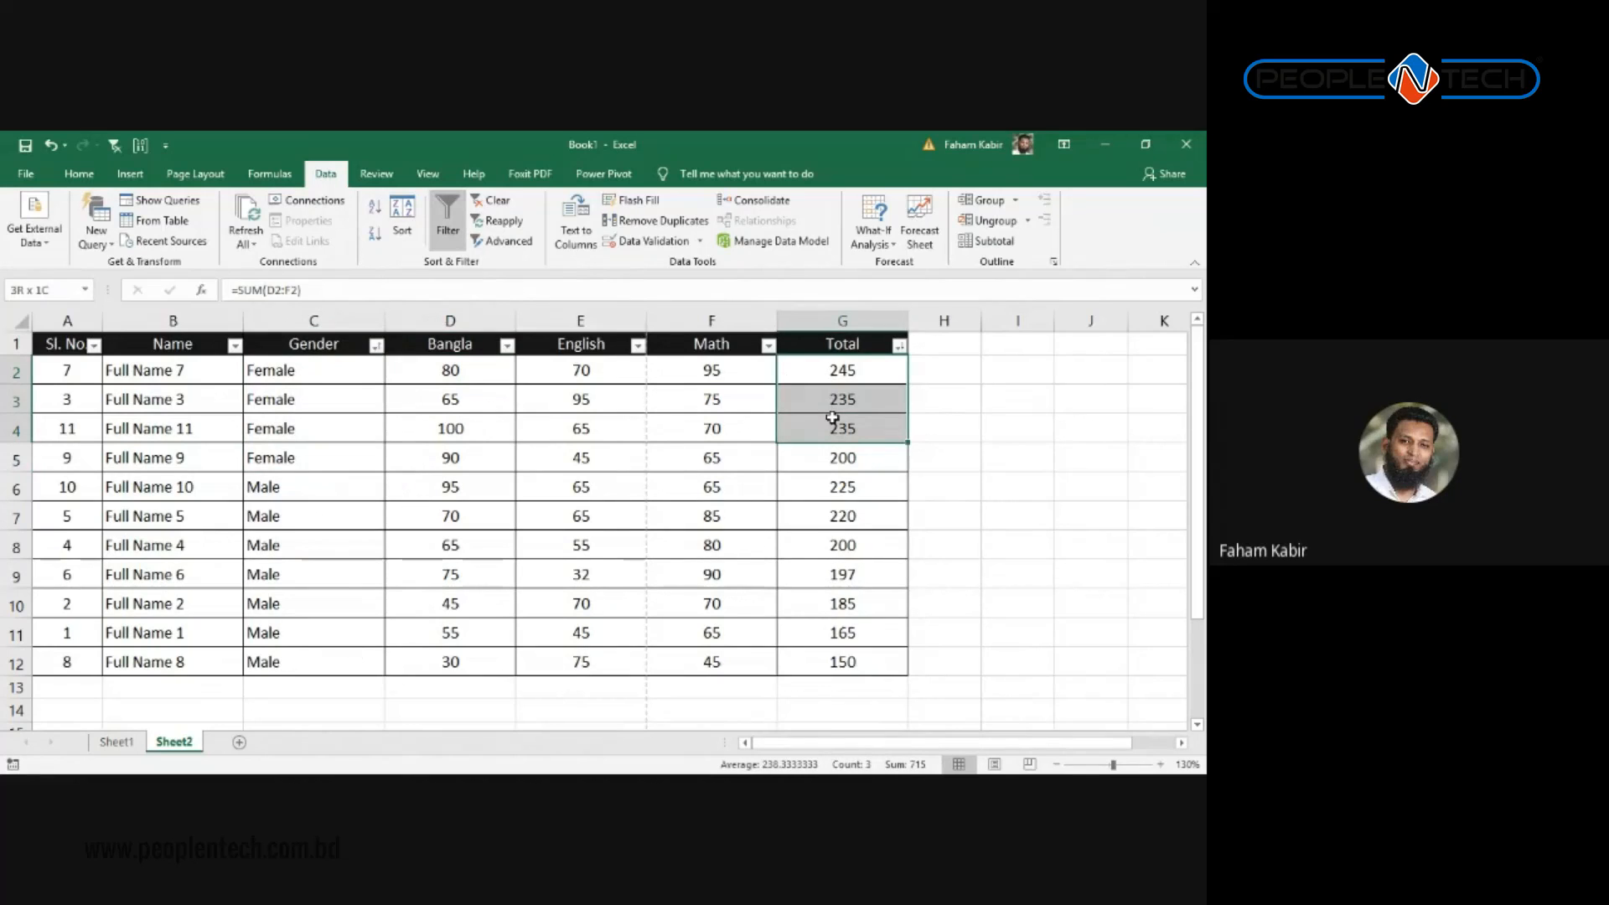
left_click(881, 465)
left_click_drag(266, 489, 872, 661)
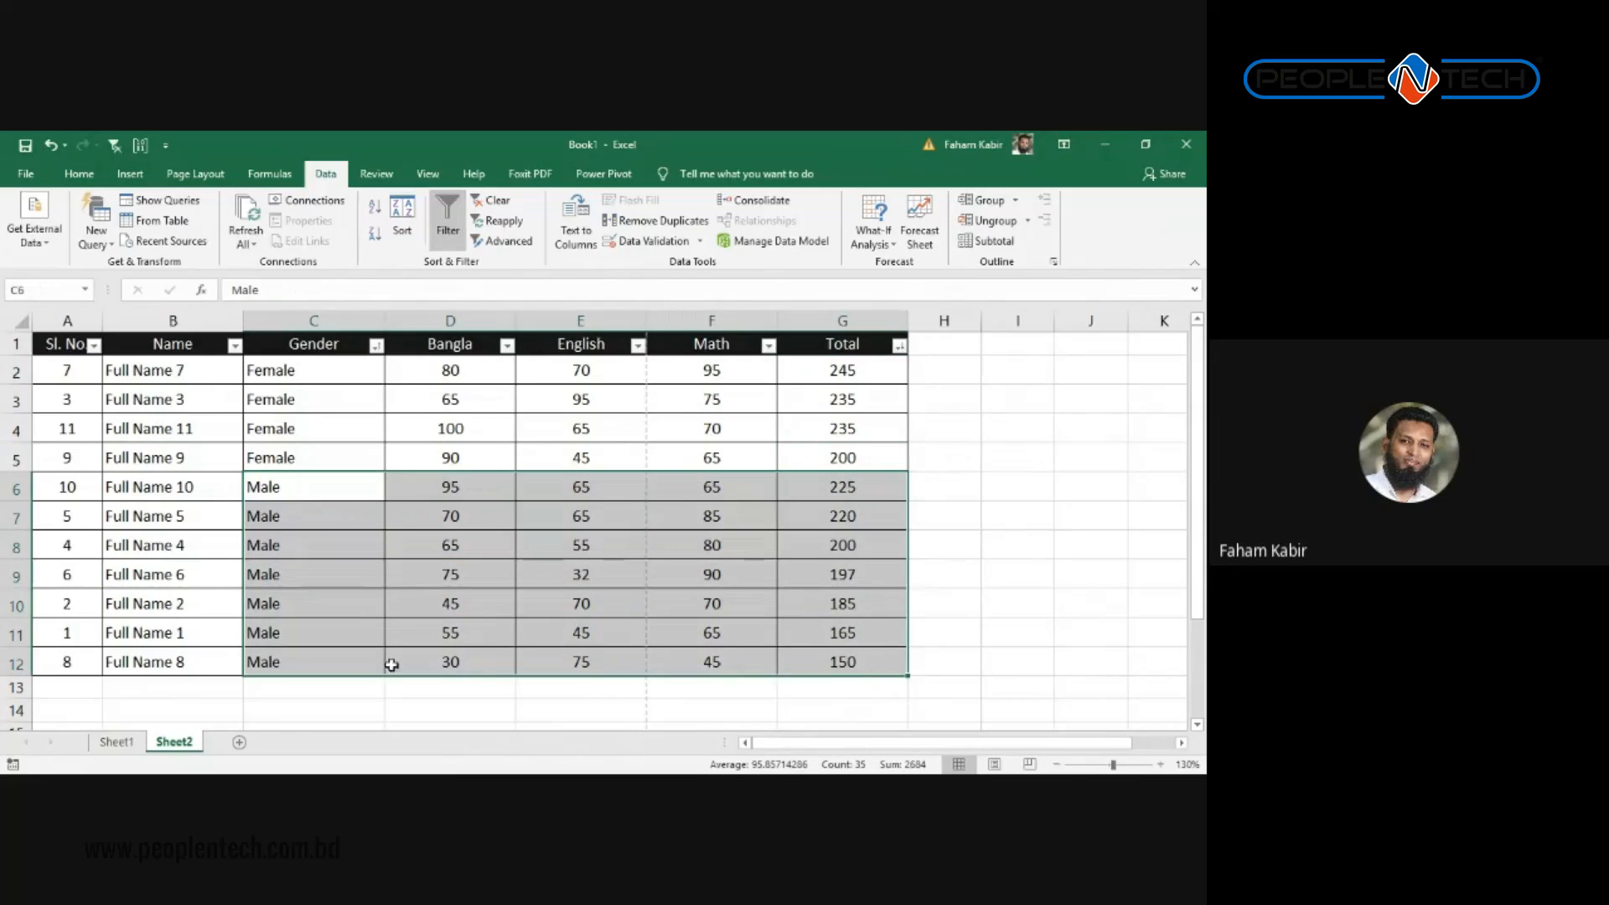
left_click_drag(822, 488, 840, 623)
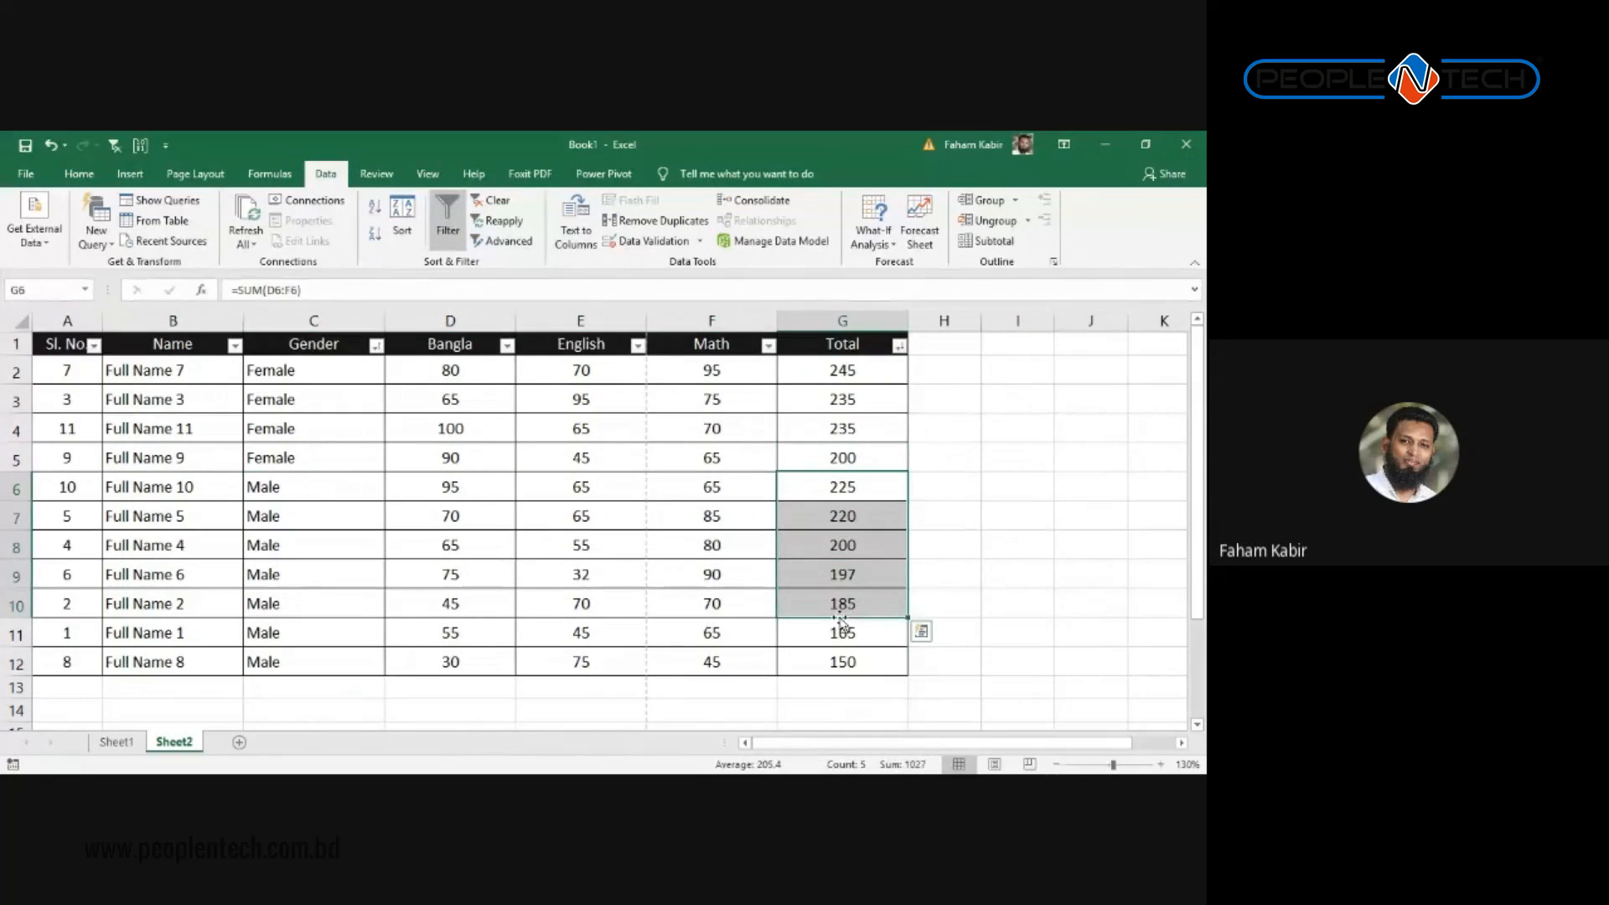
left_click(842, 661)
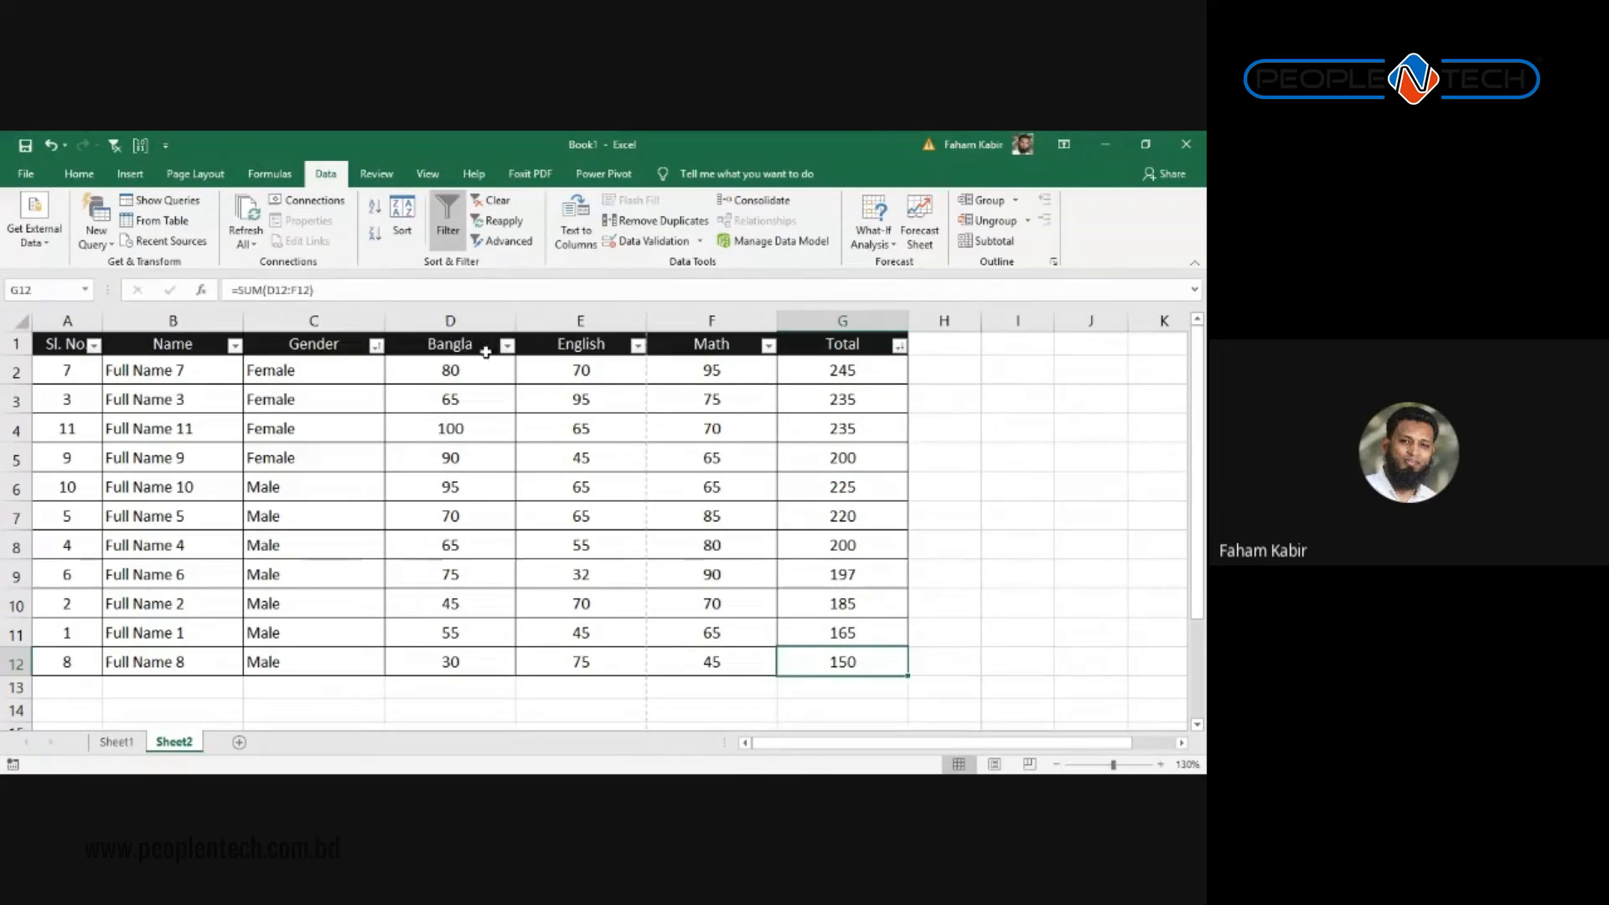
left_click(484, 349)
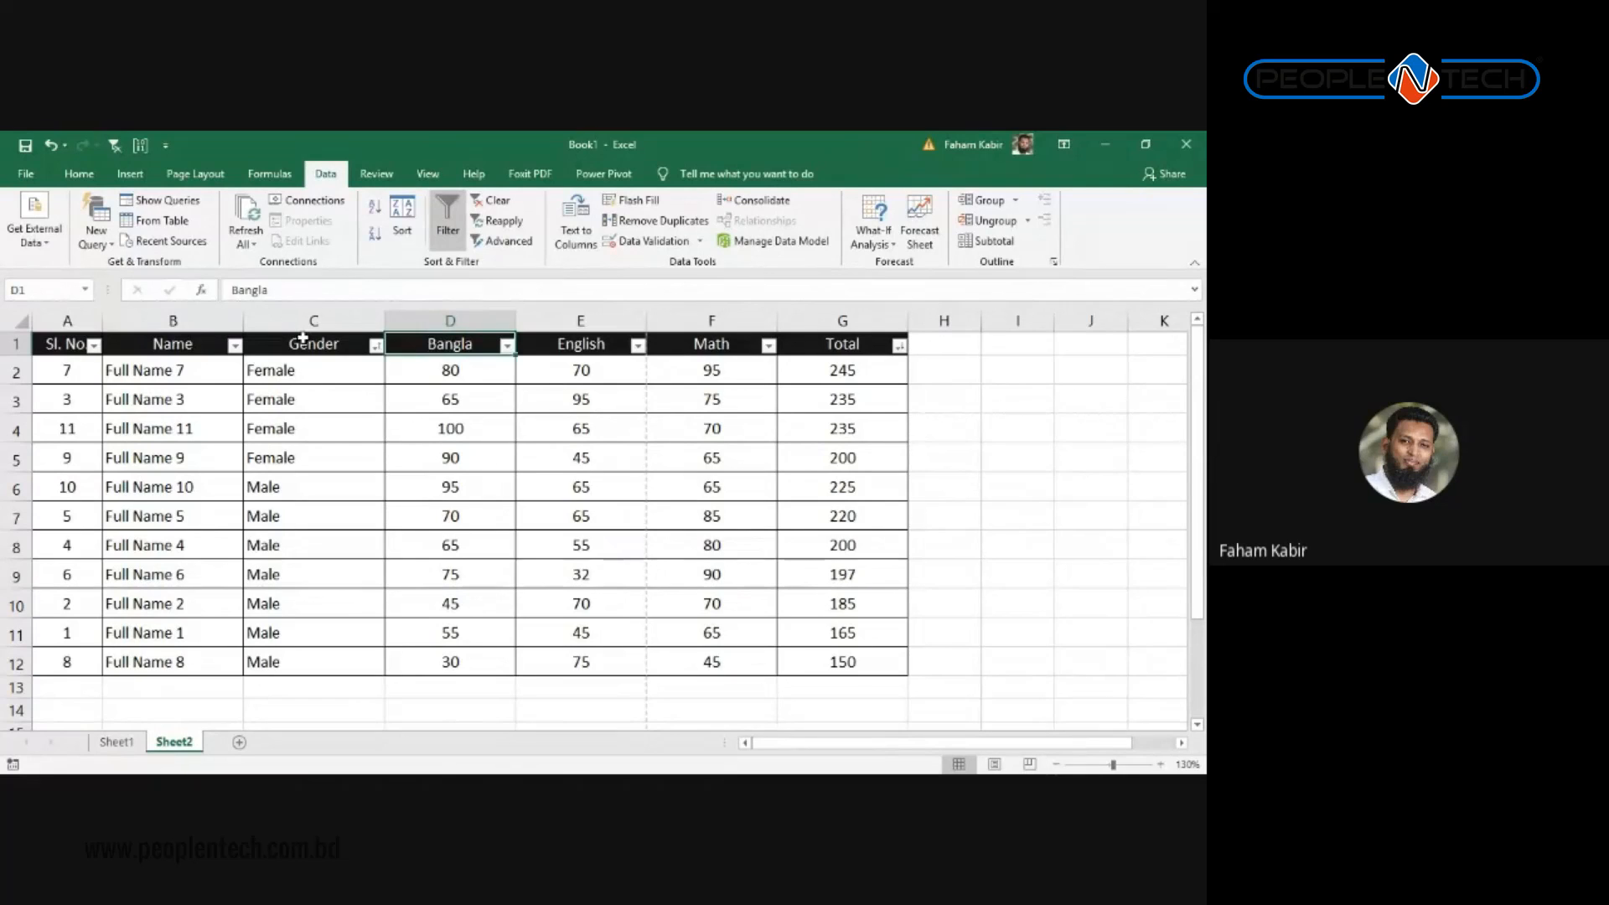
Step: Filter Gender to Male only, leaving seven students visible, then bring up the Math filter
left_click(376, 346)
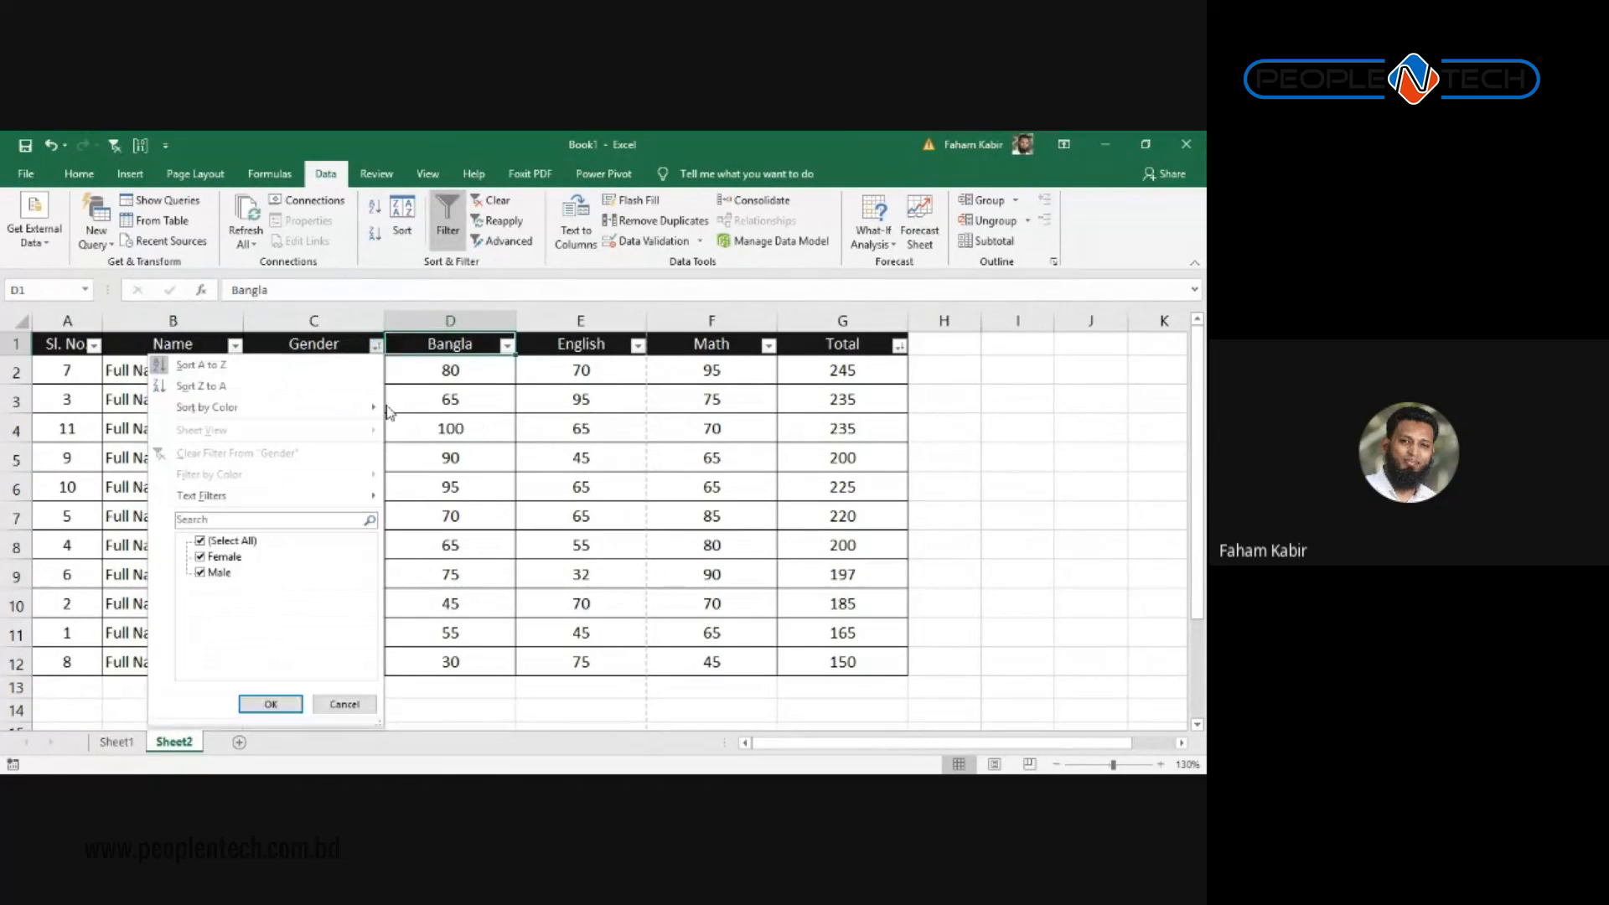
left_click(201, 540)
left_click(200, 557)
left_click(201, 572)
left_click(200, 540)
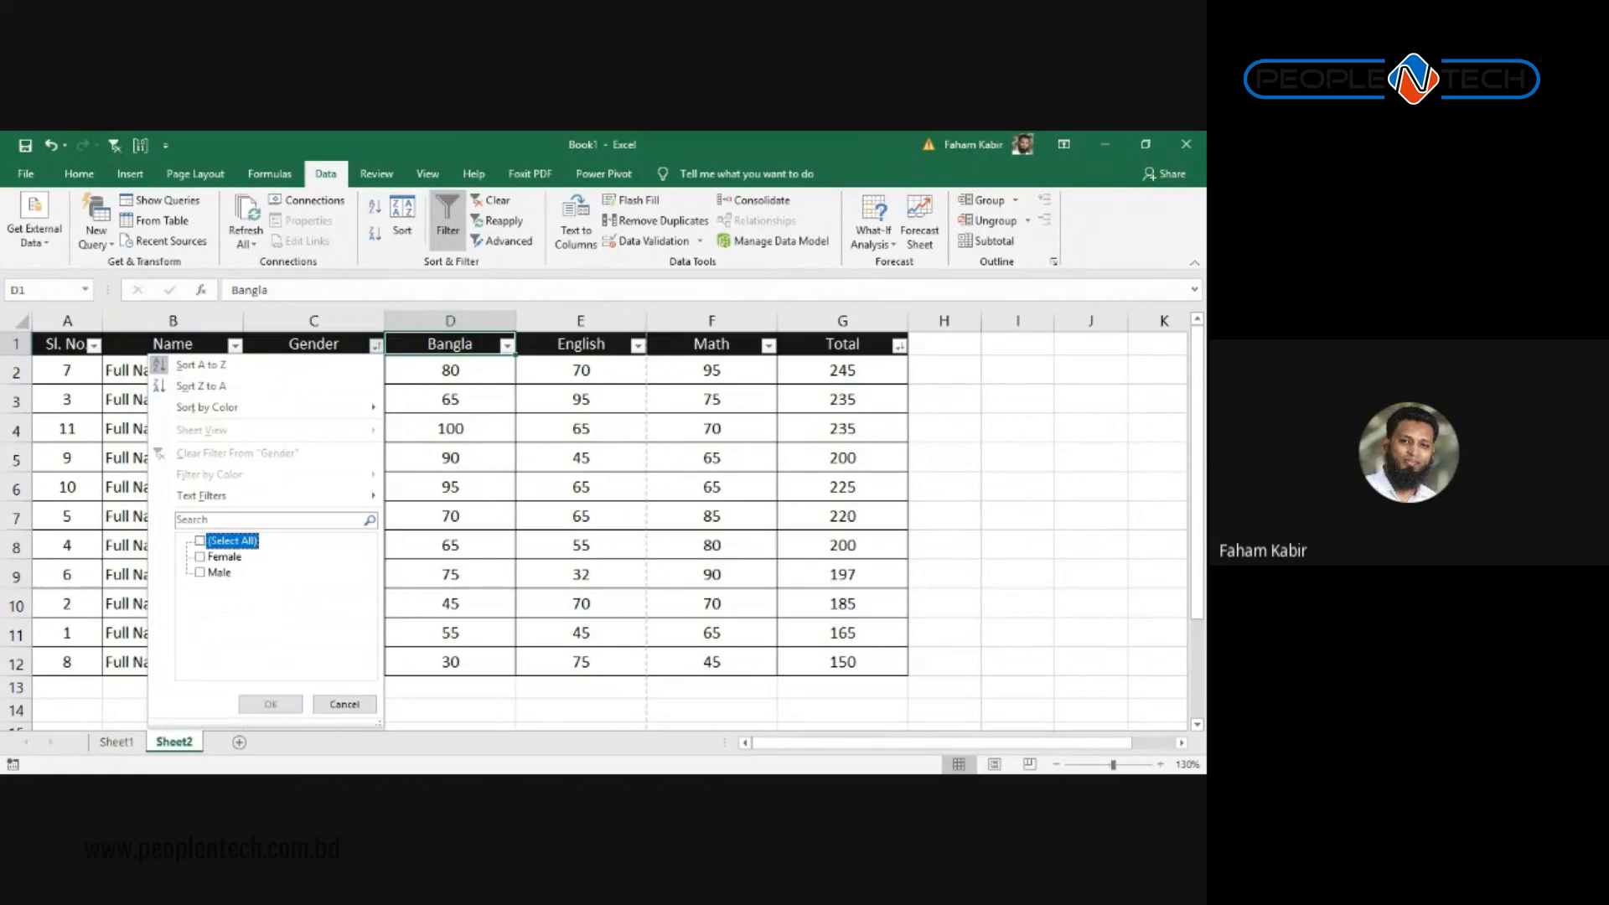
left_click(200, 573)
left_click(200, 556)
left_click(271, 703)
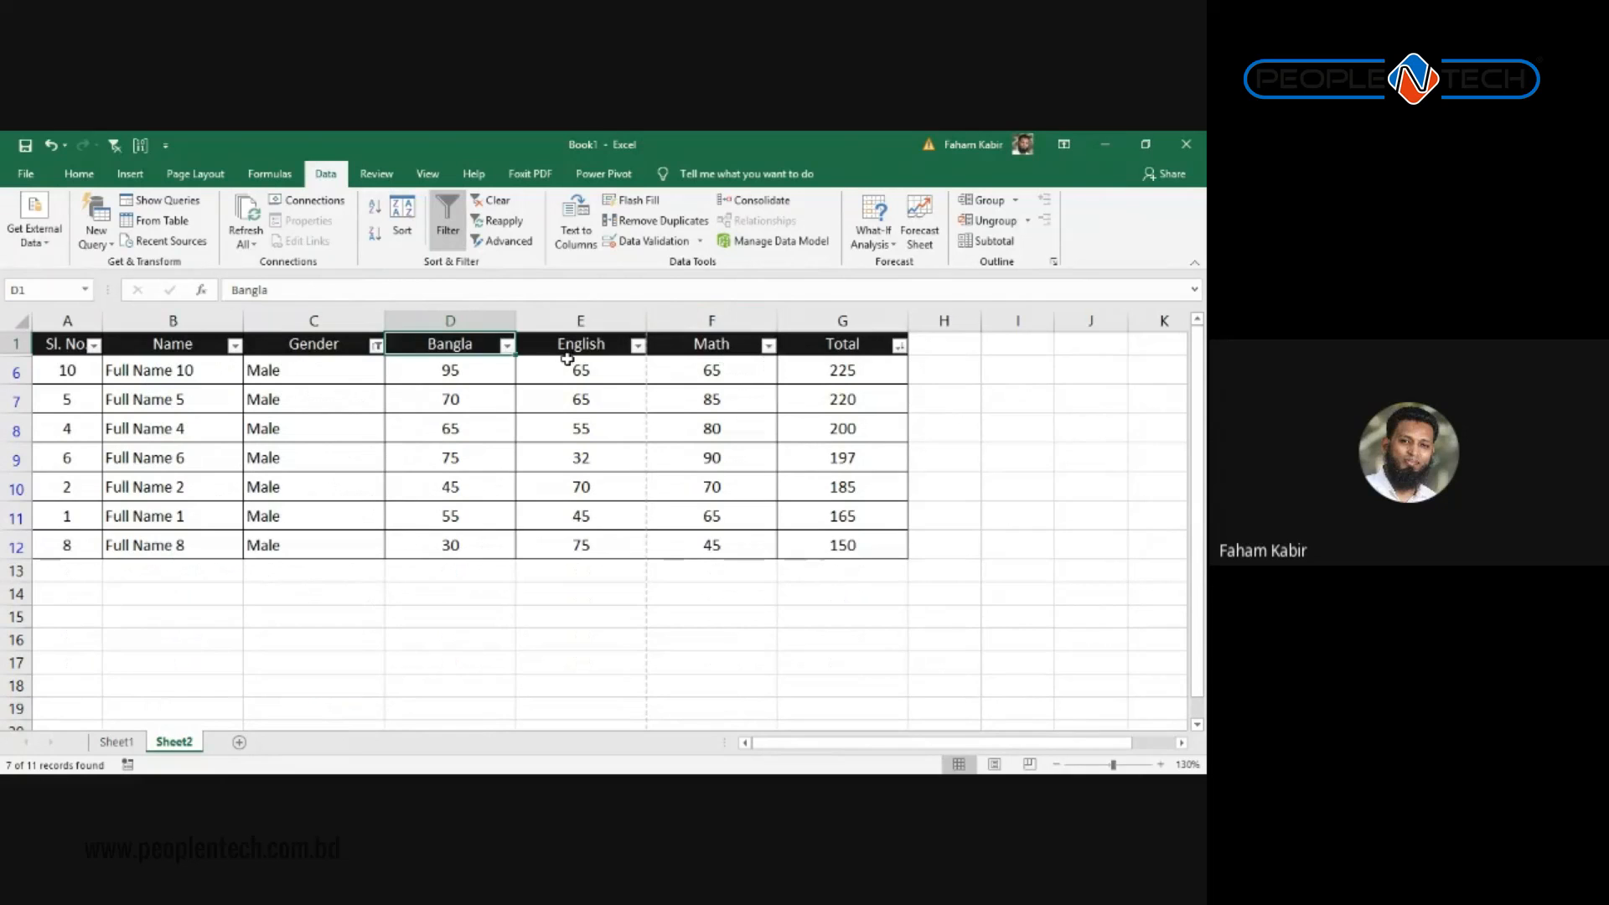
left_click(770, 347)
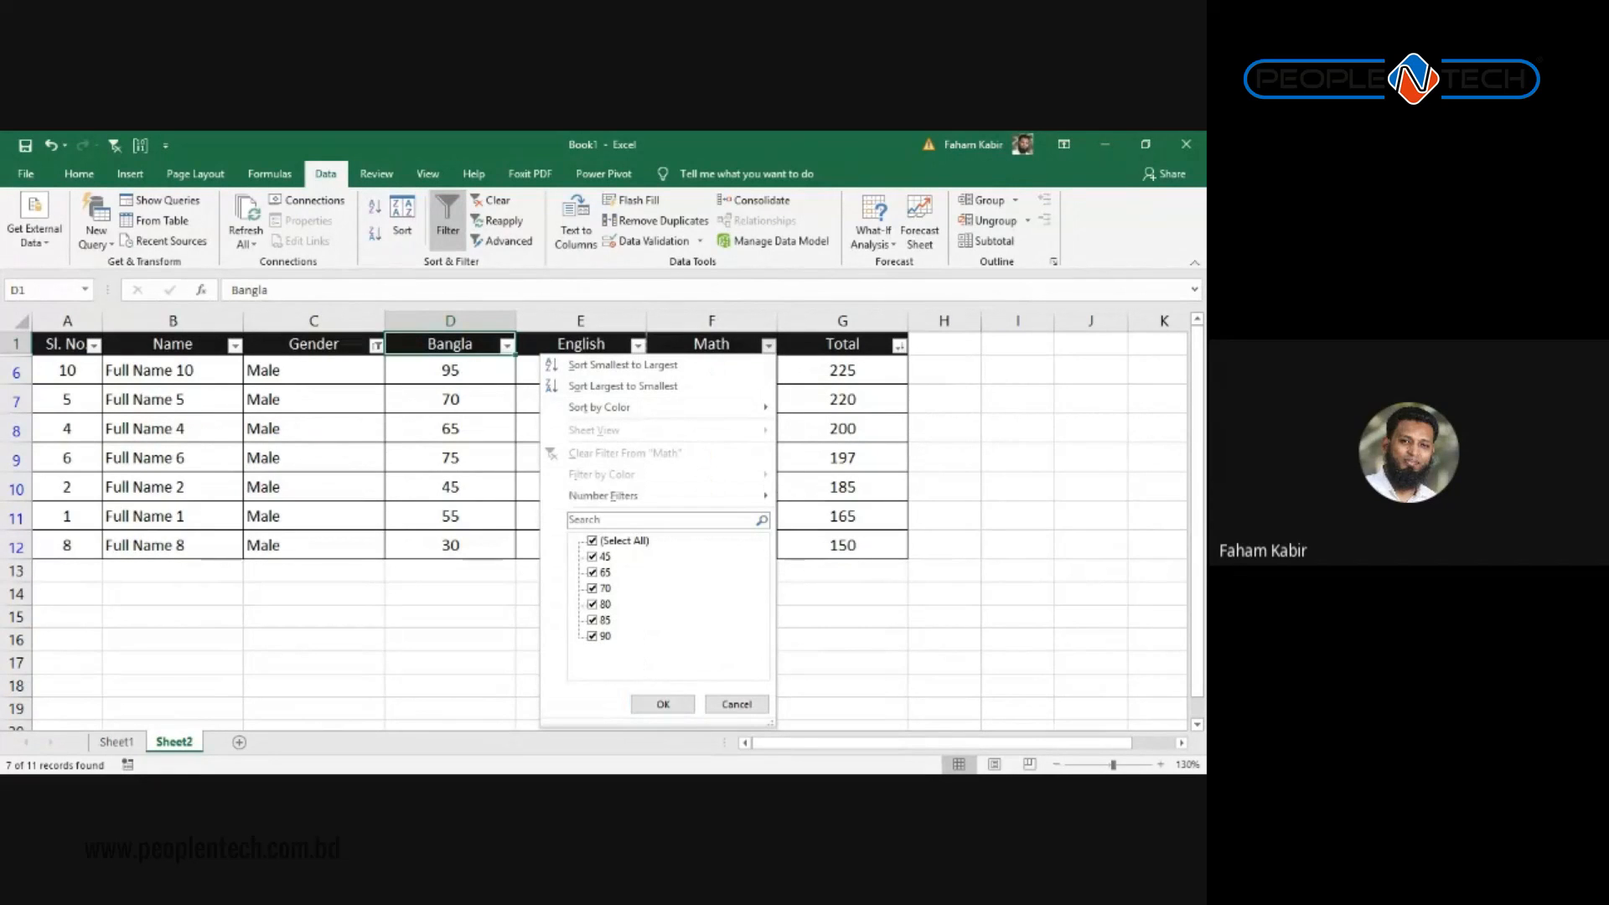
Step: Apply a Math greater-than-75 number filter, leaving three Male students, and select their marks
mouse_move(658, 496)
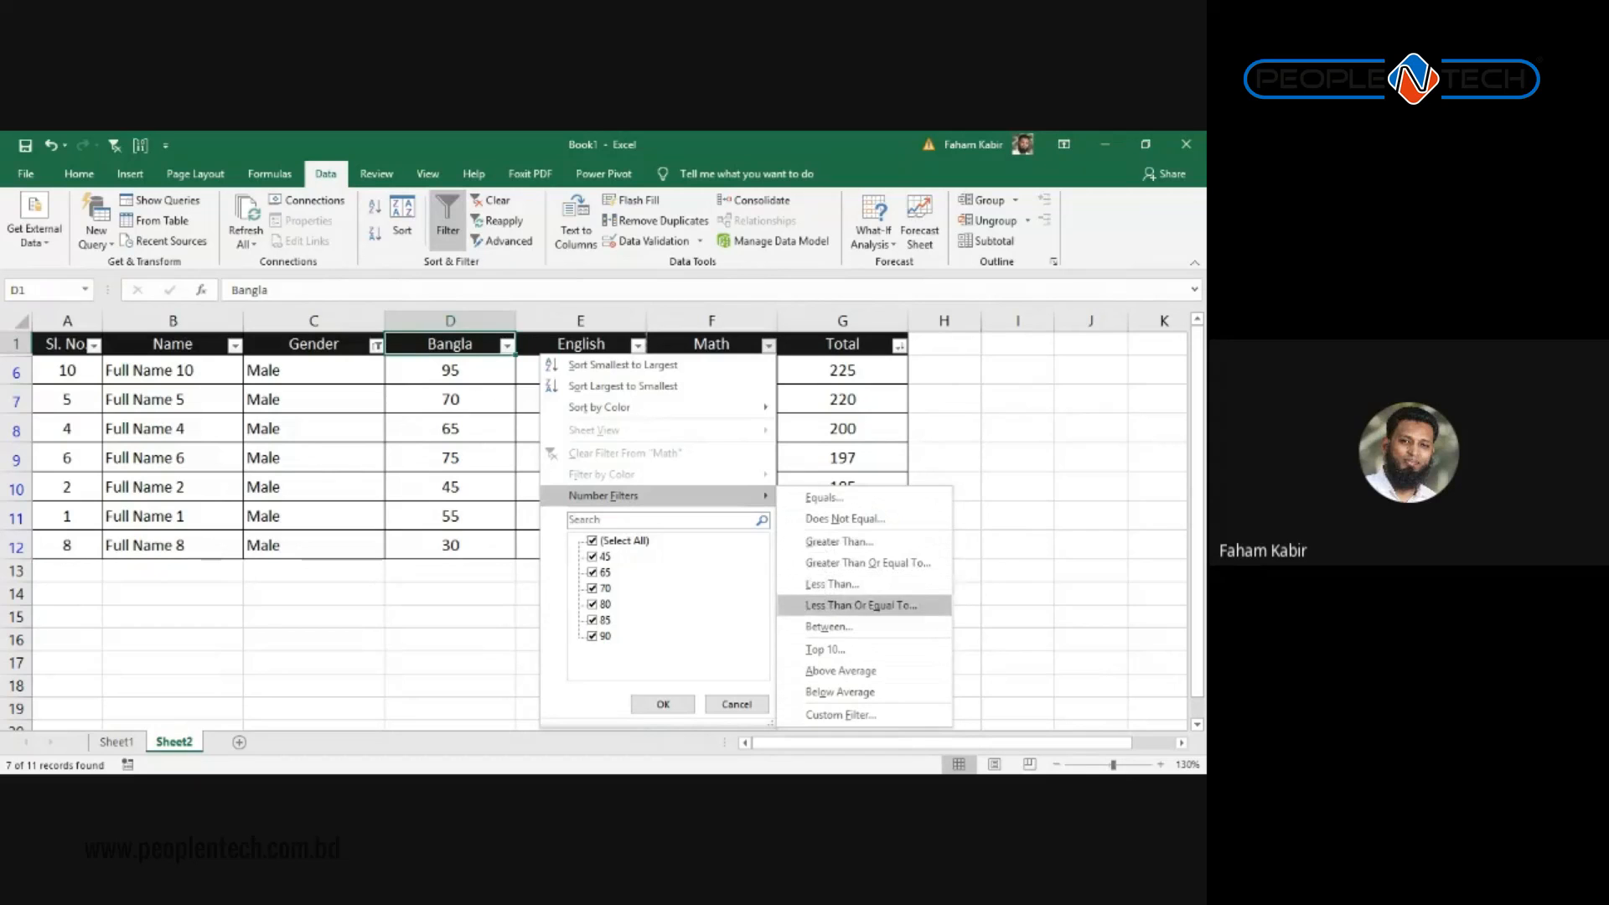
left_click(841, 541)
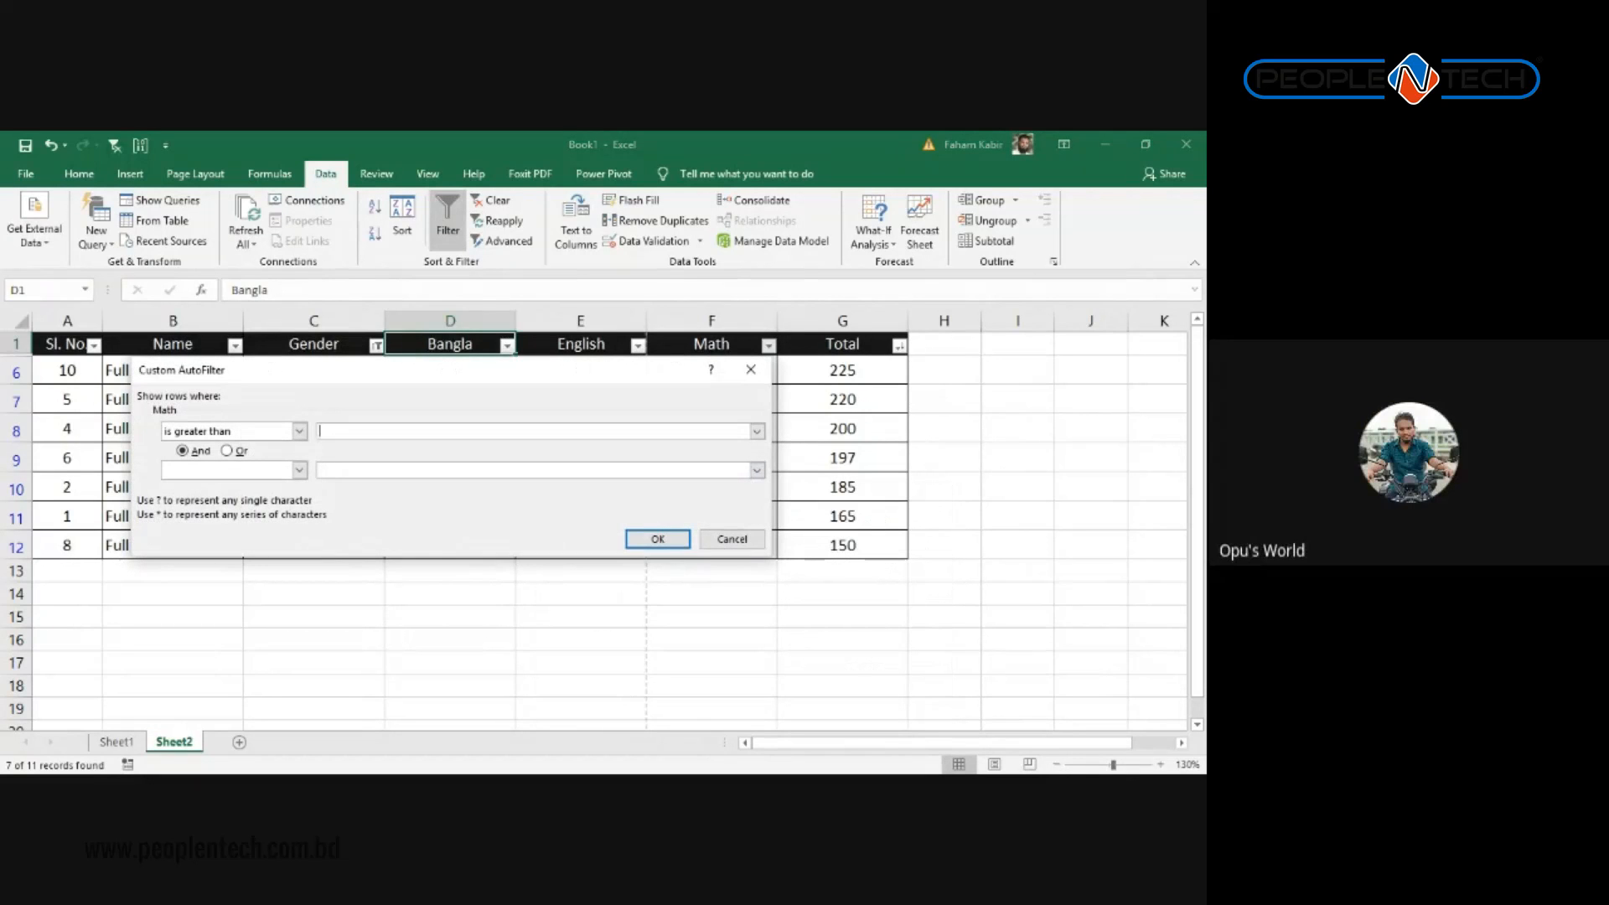
type("7")
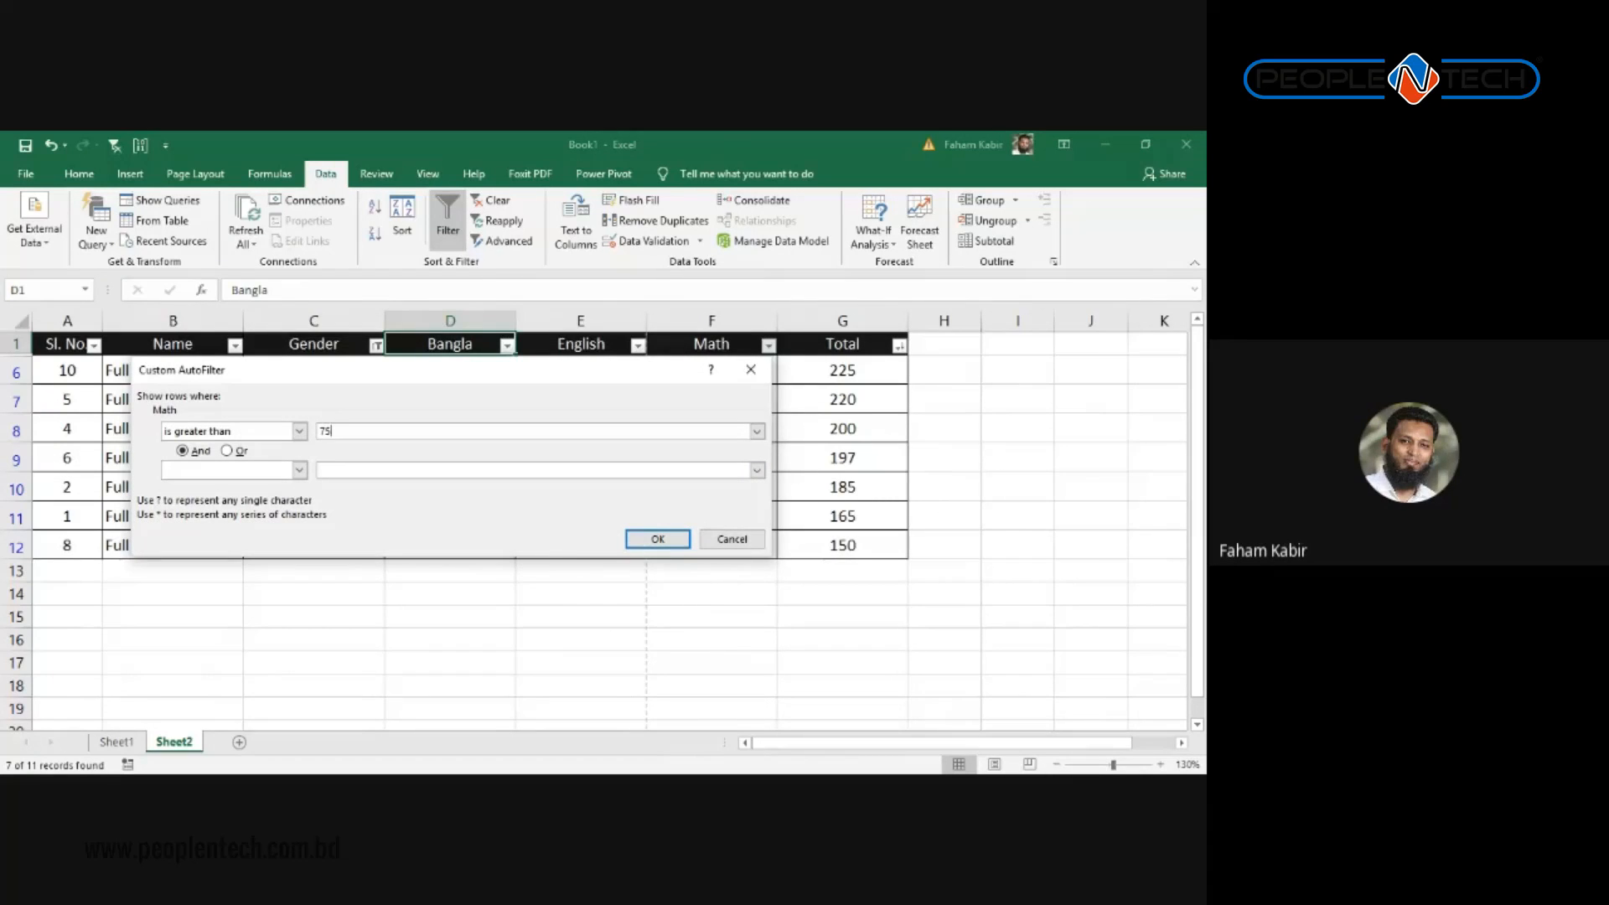
type("5")
left_click(644, 536)
left_click_drag(711, 370, 711, 430)
left_click_drag(347, 369, 341, 442)
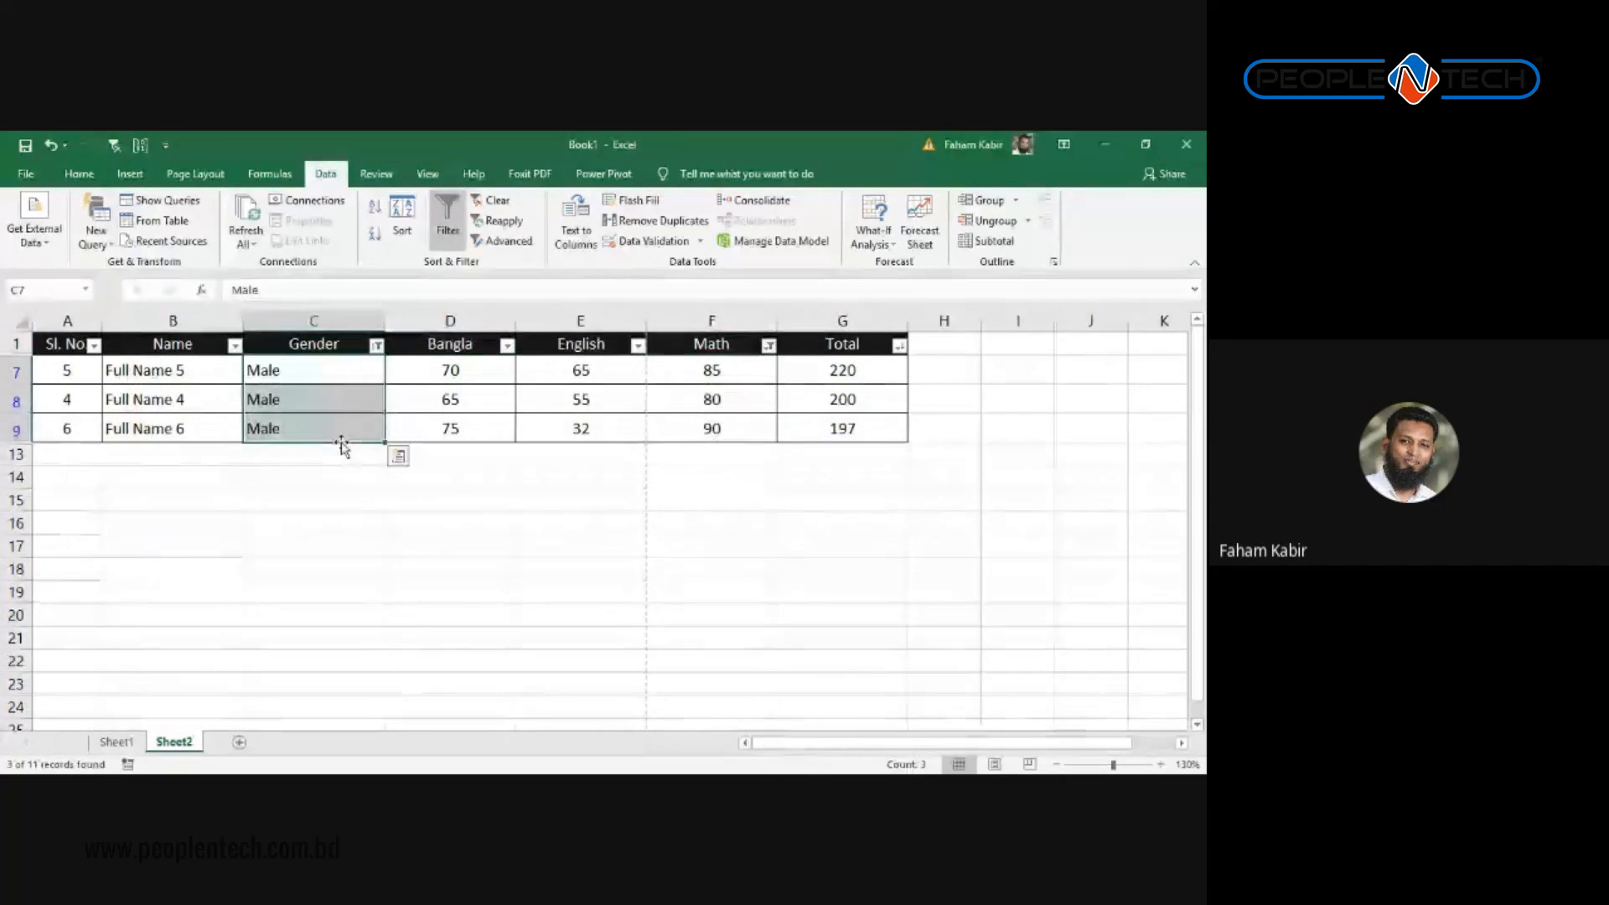
left_click_drag(703, 370, 704, 425)
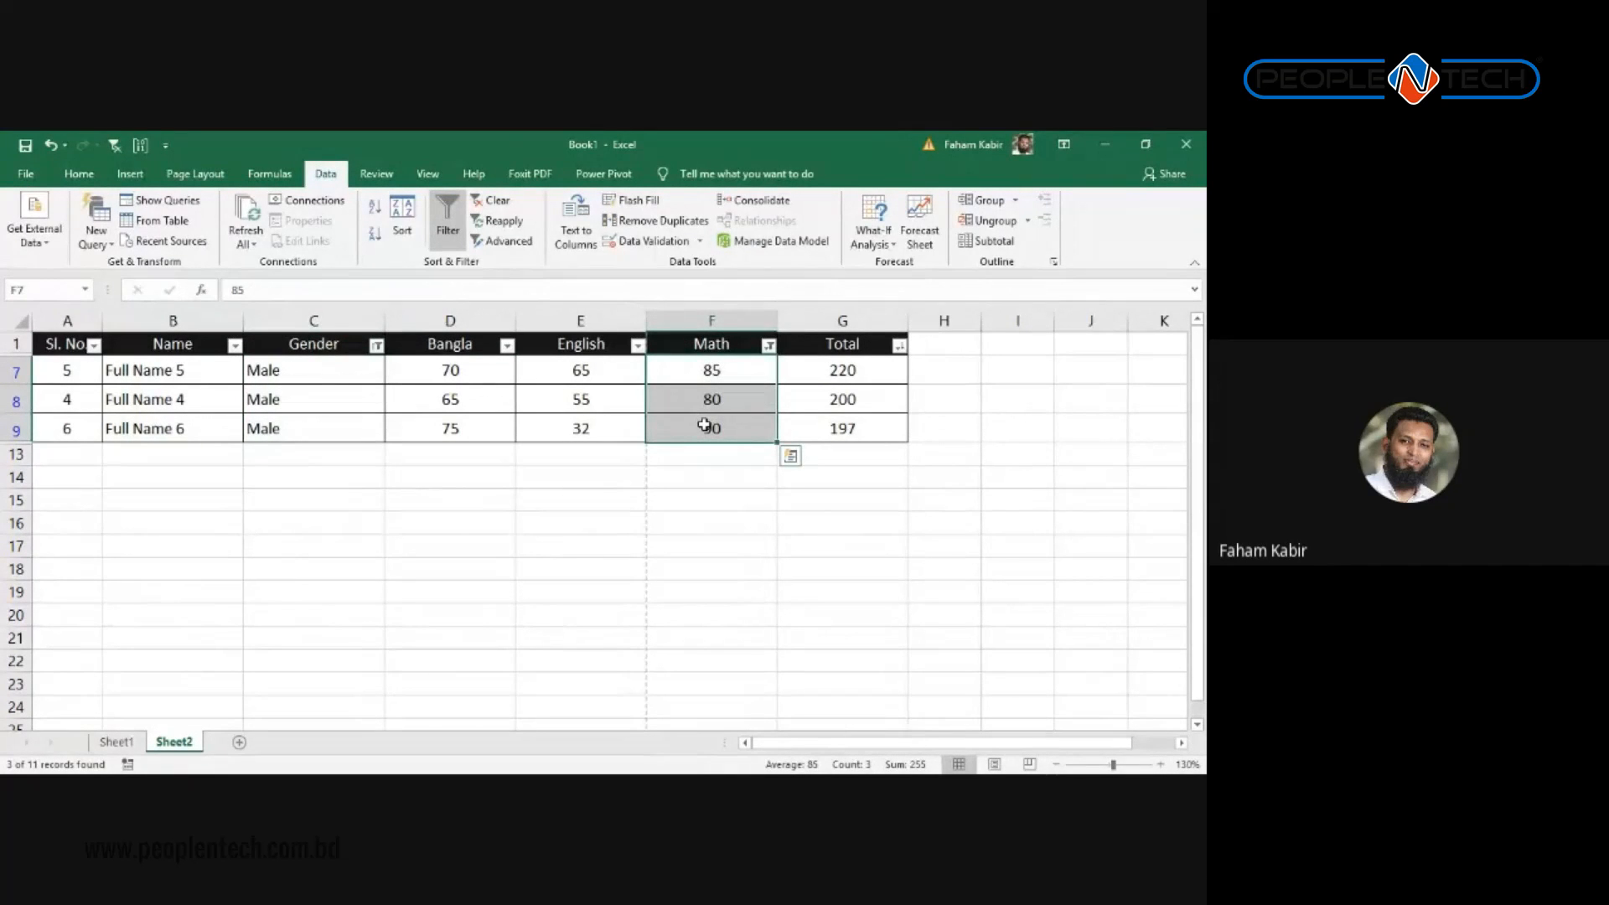
key("alt+Tab")
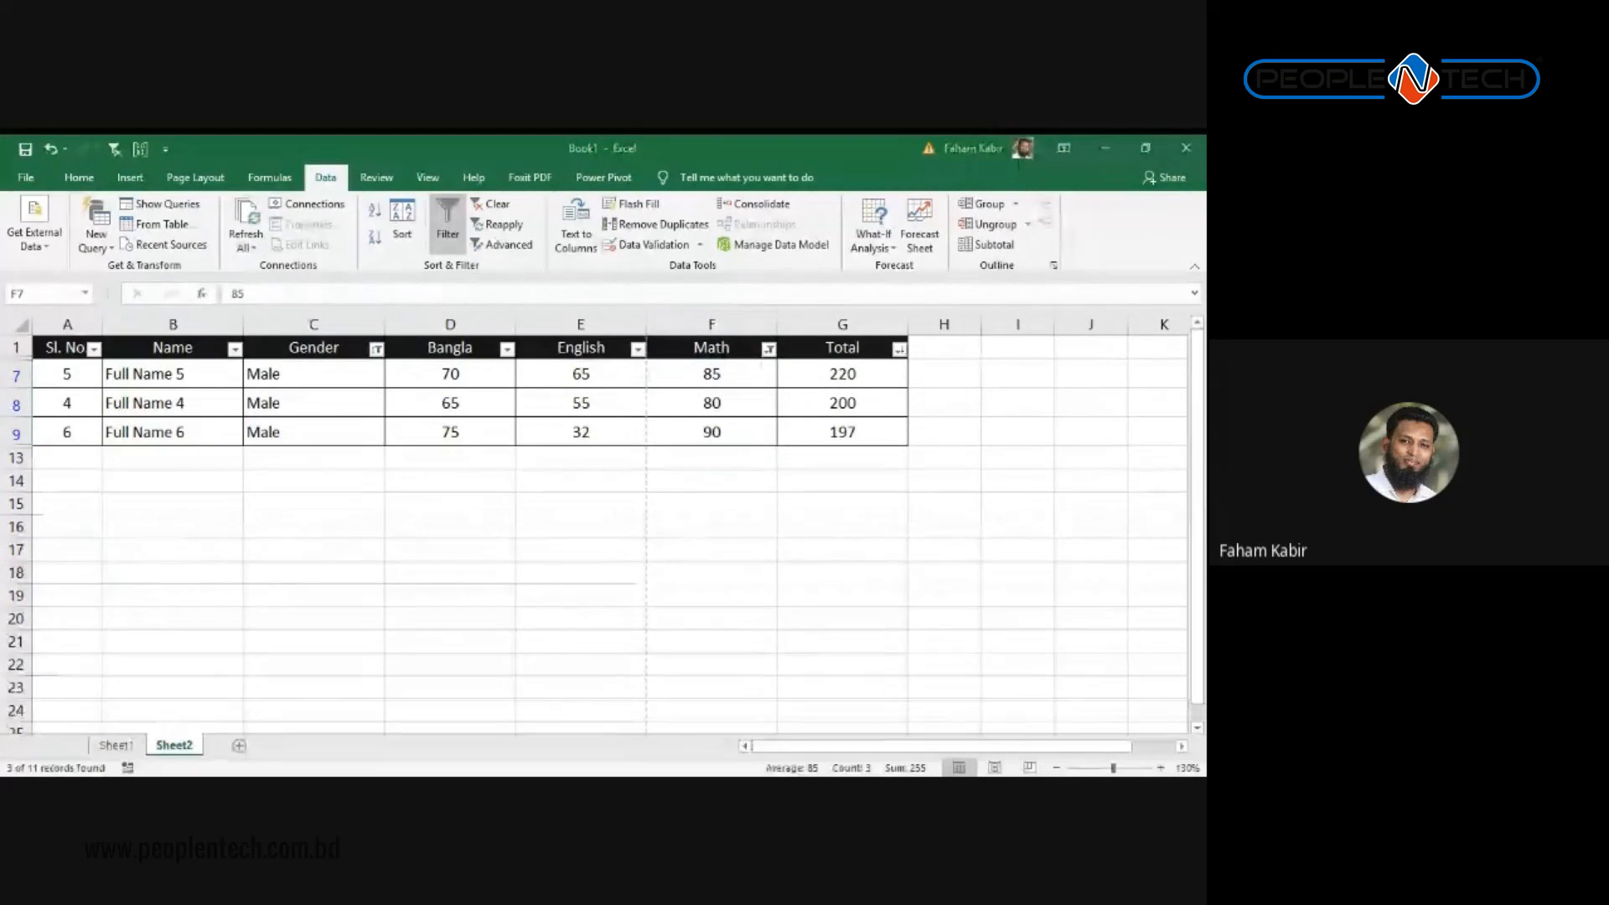
key("alt+Tab")
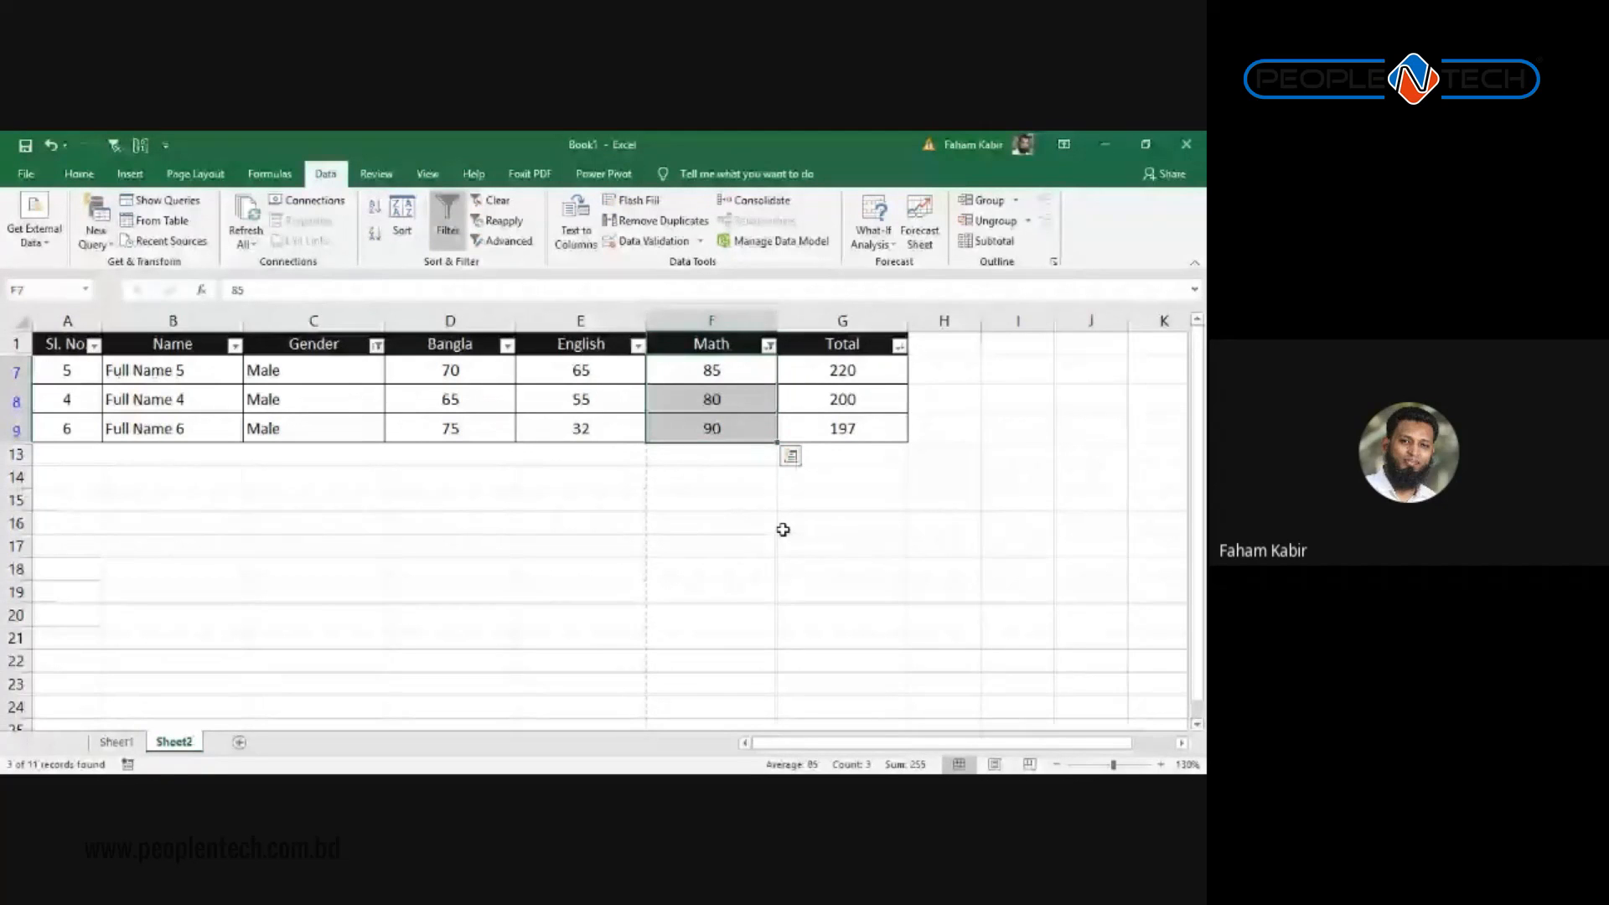
left_click(448, 398)
left_click(478, 346)
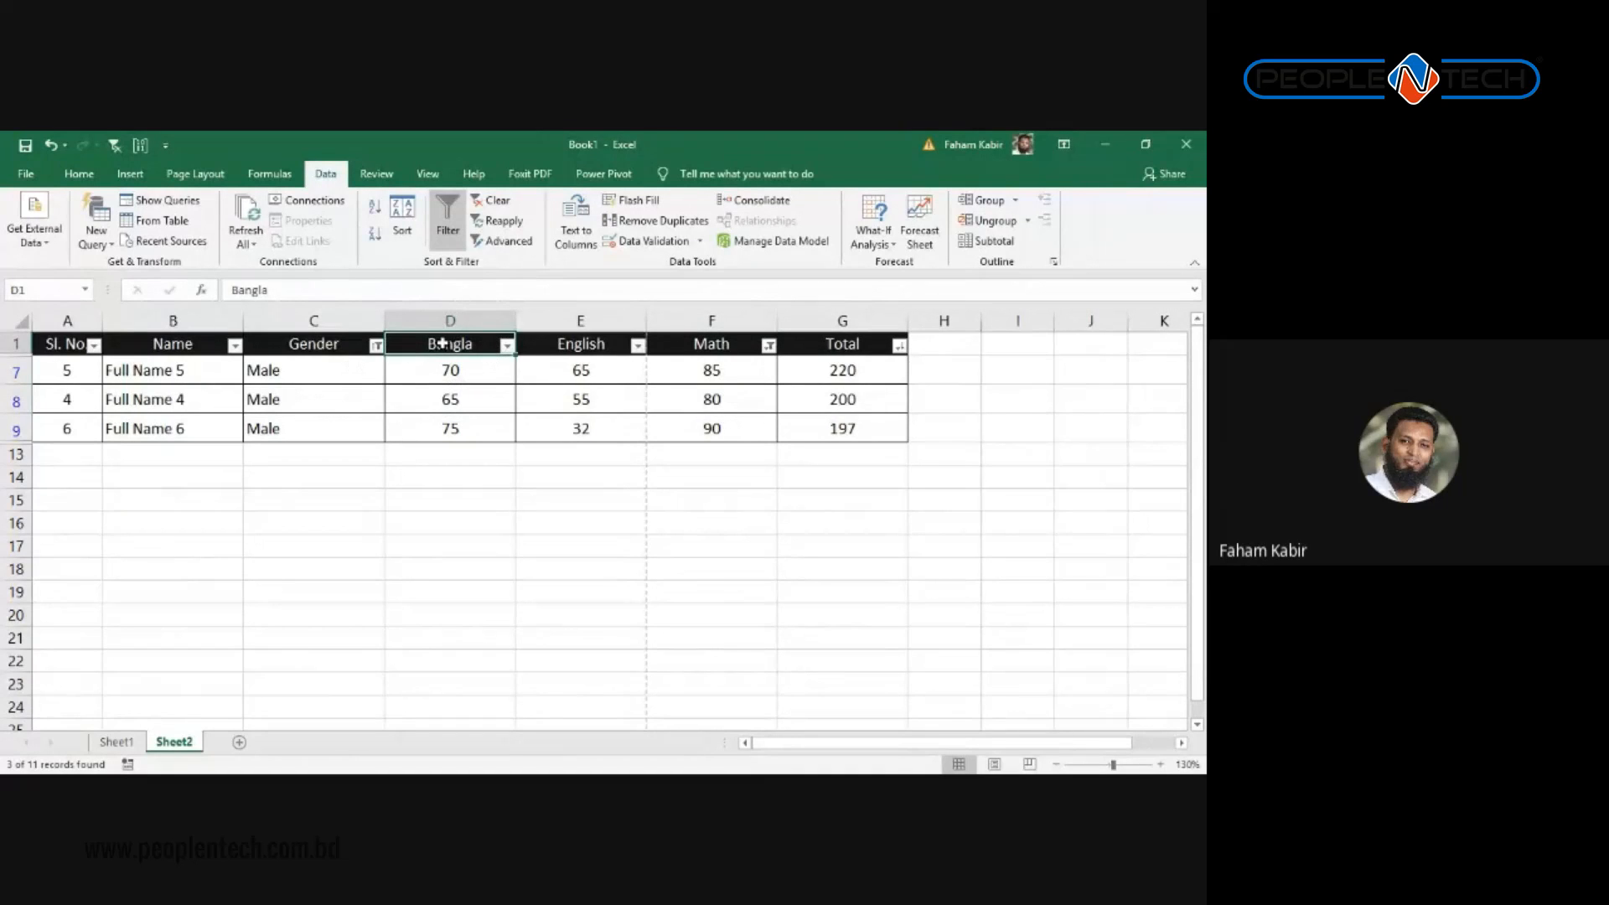
Step: Clear the Gender filter, leave the Math filter unchanged, and switch off Data > Filter
left_click(376, 345)
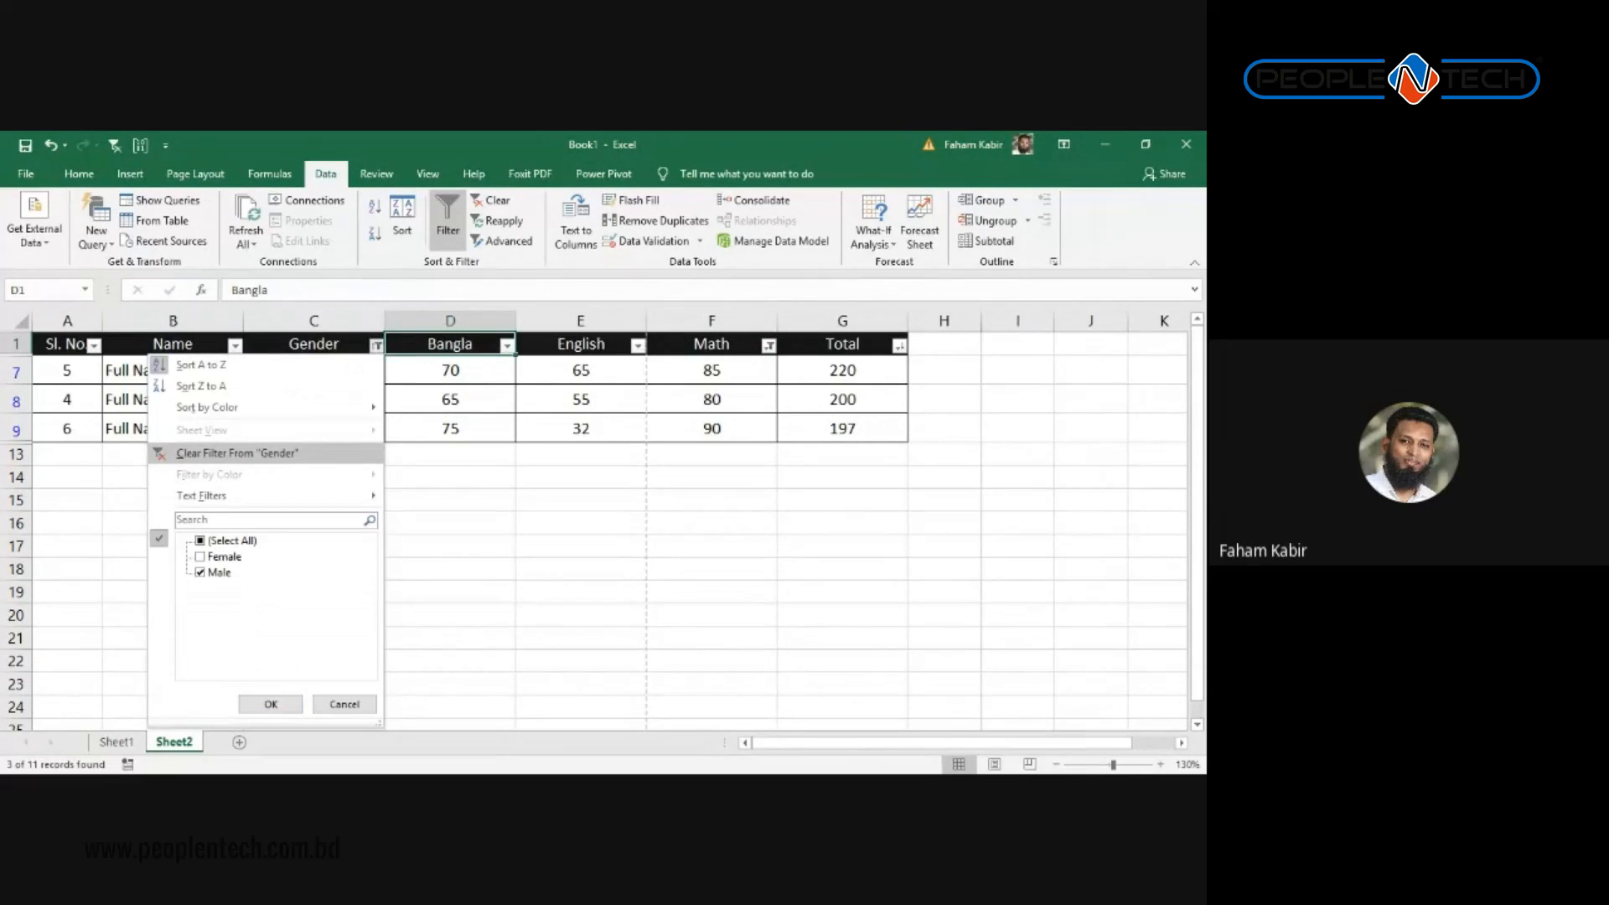
left_click(284, 452)
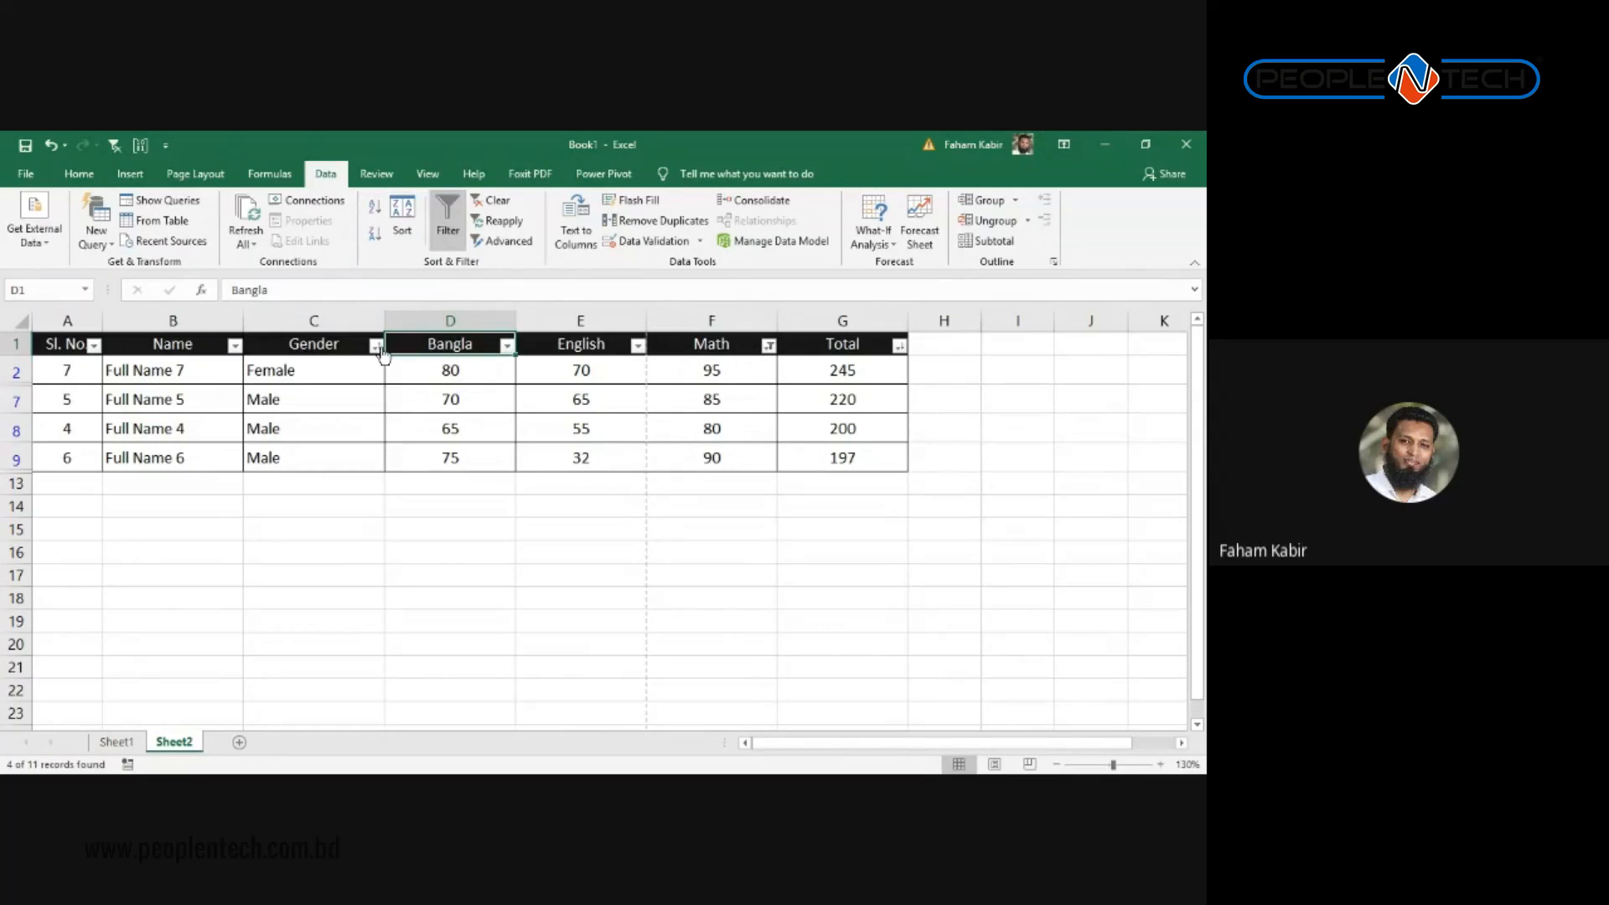
left_click(769, 346)
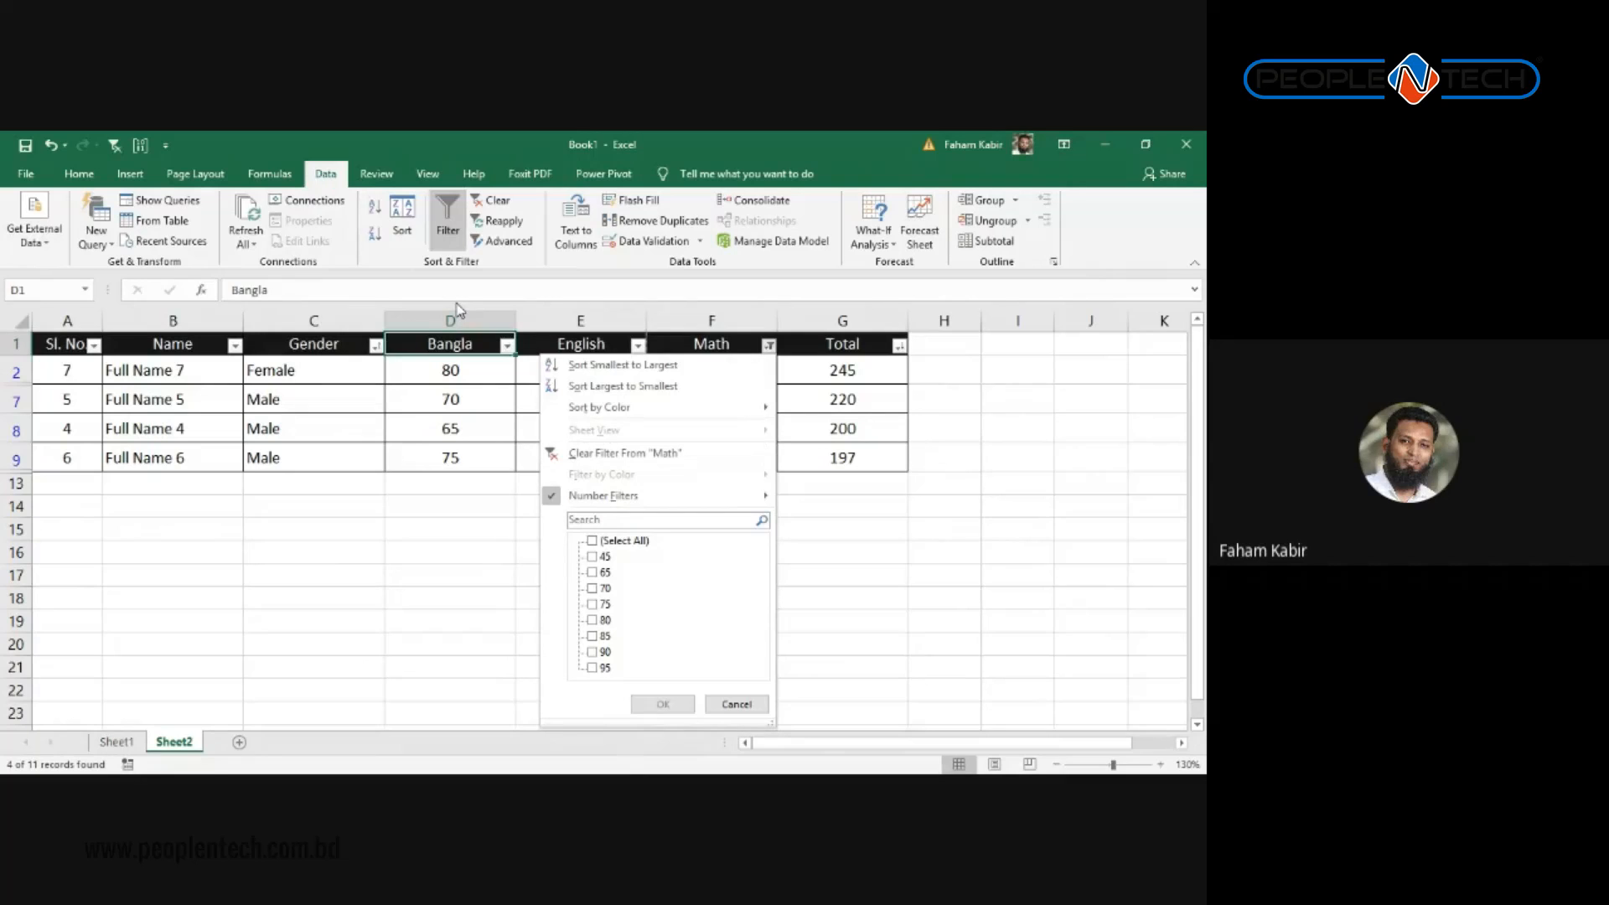
left_click(425, 412)
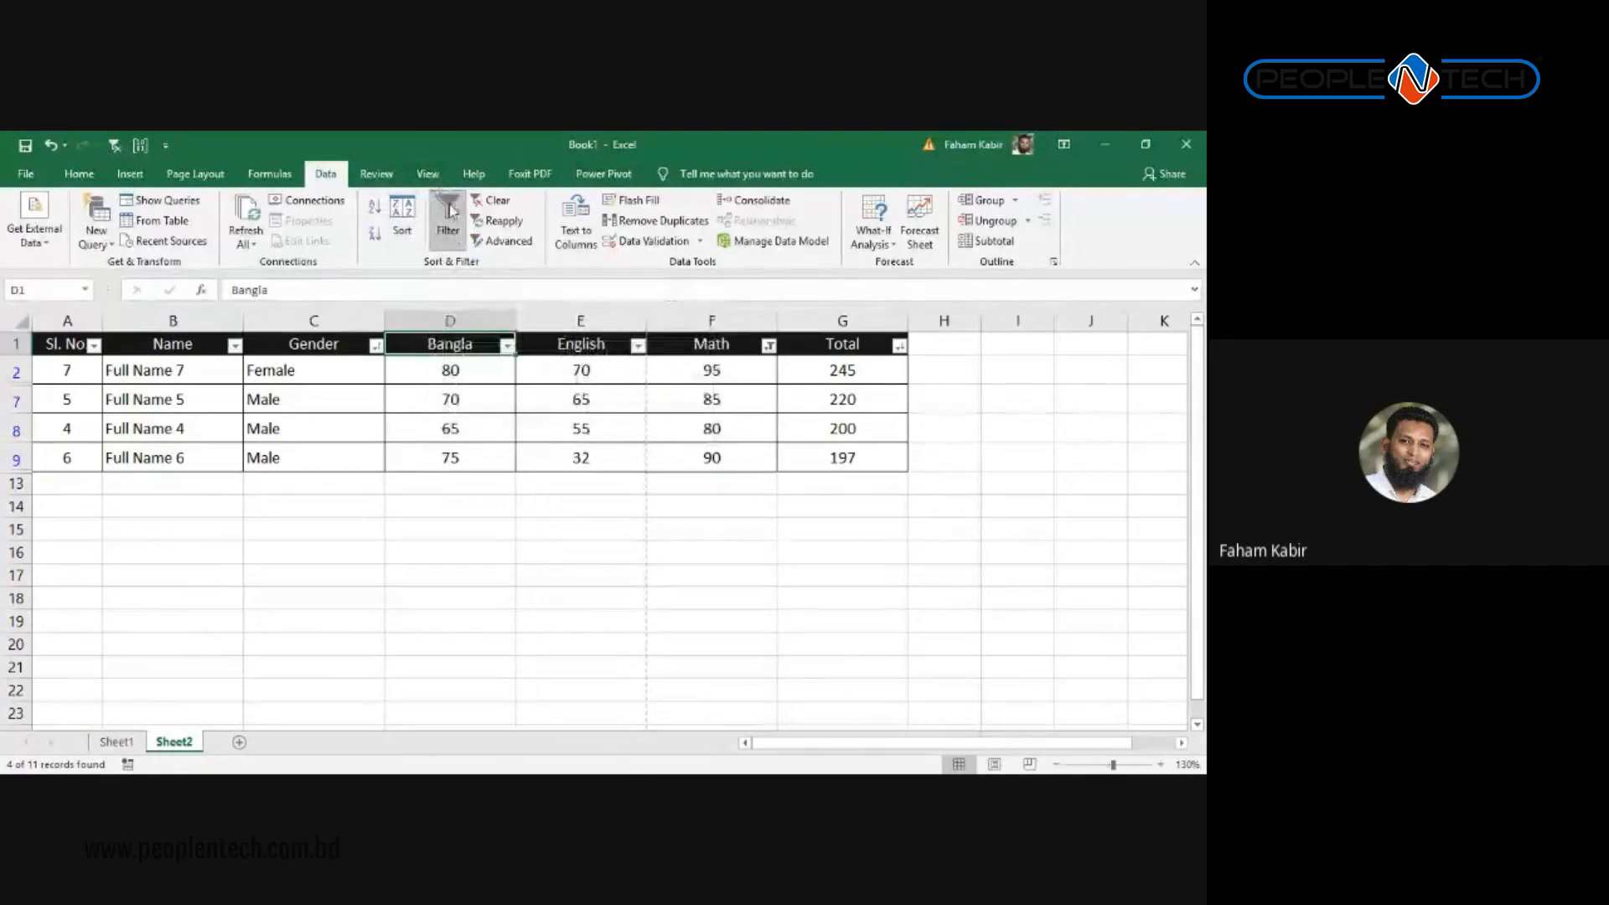
left_click(451, 216)
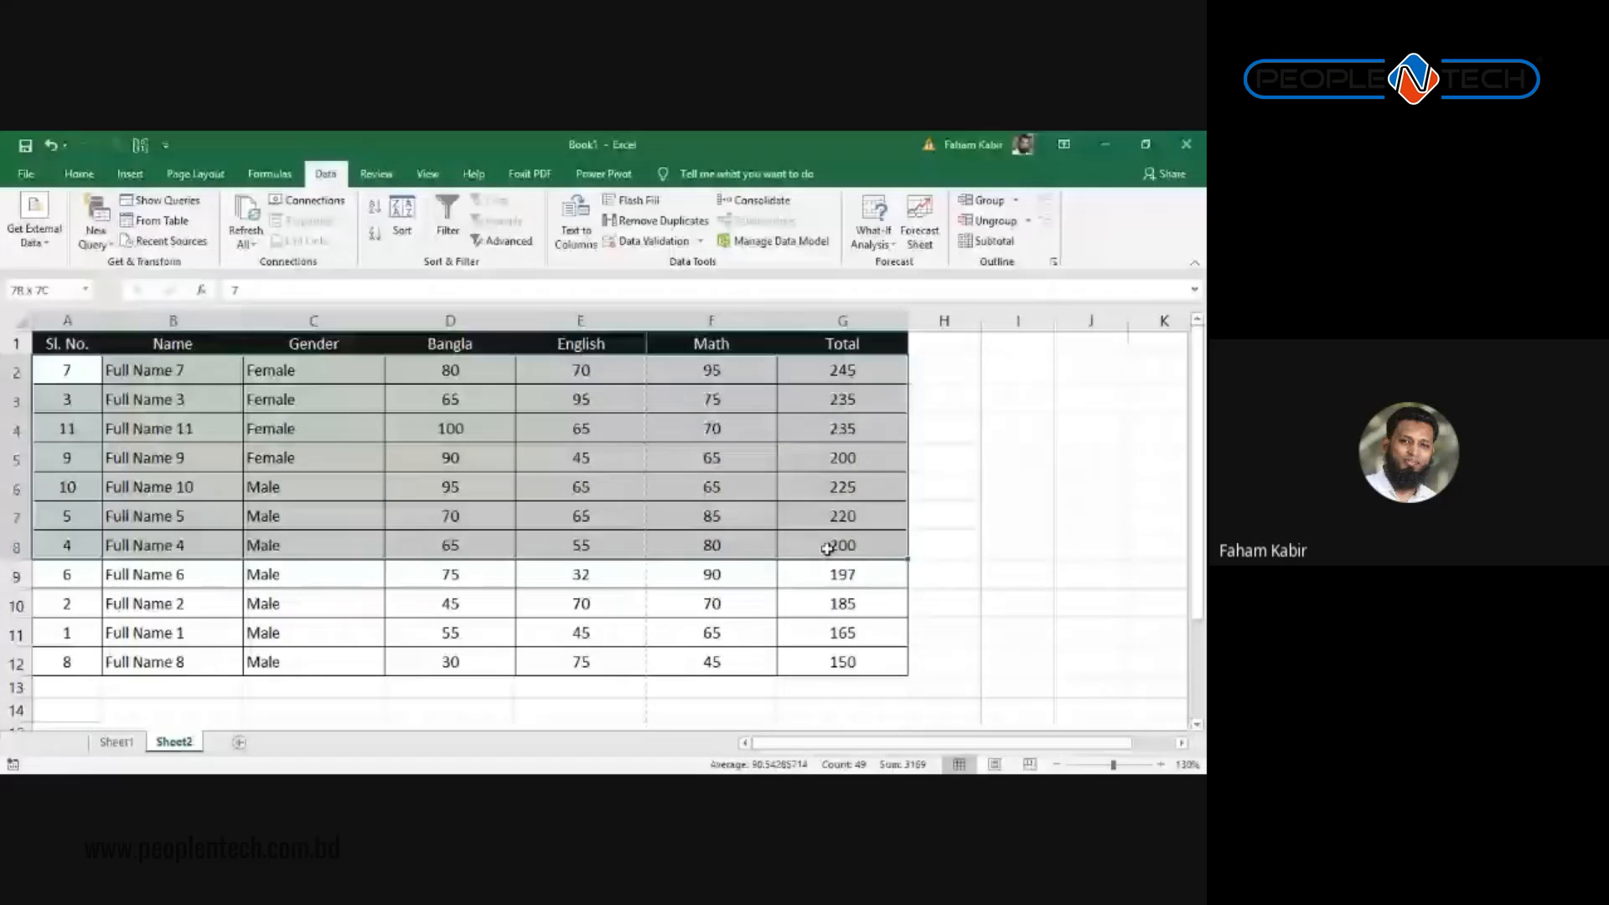
left_click_drag(827, 548, 838, 664)
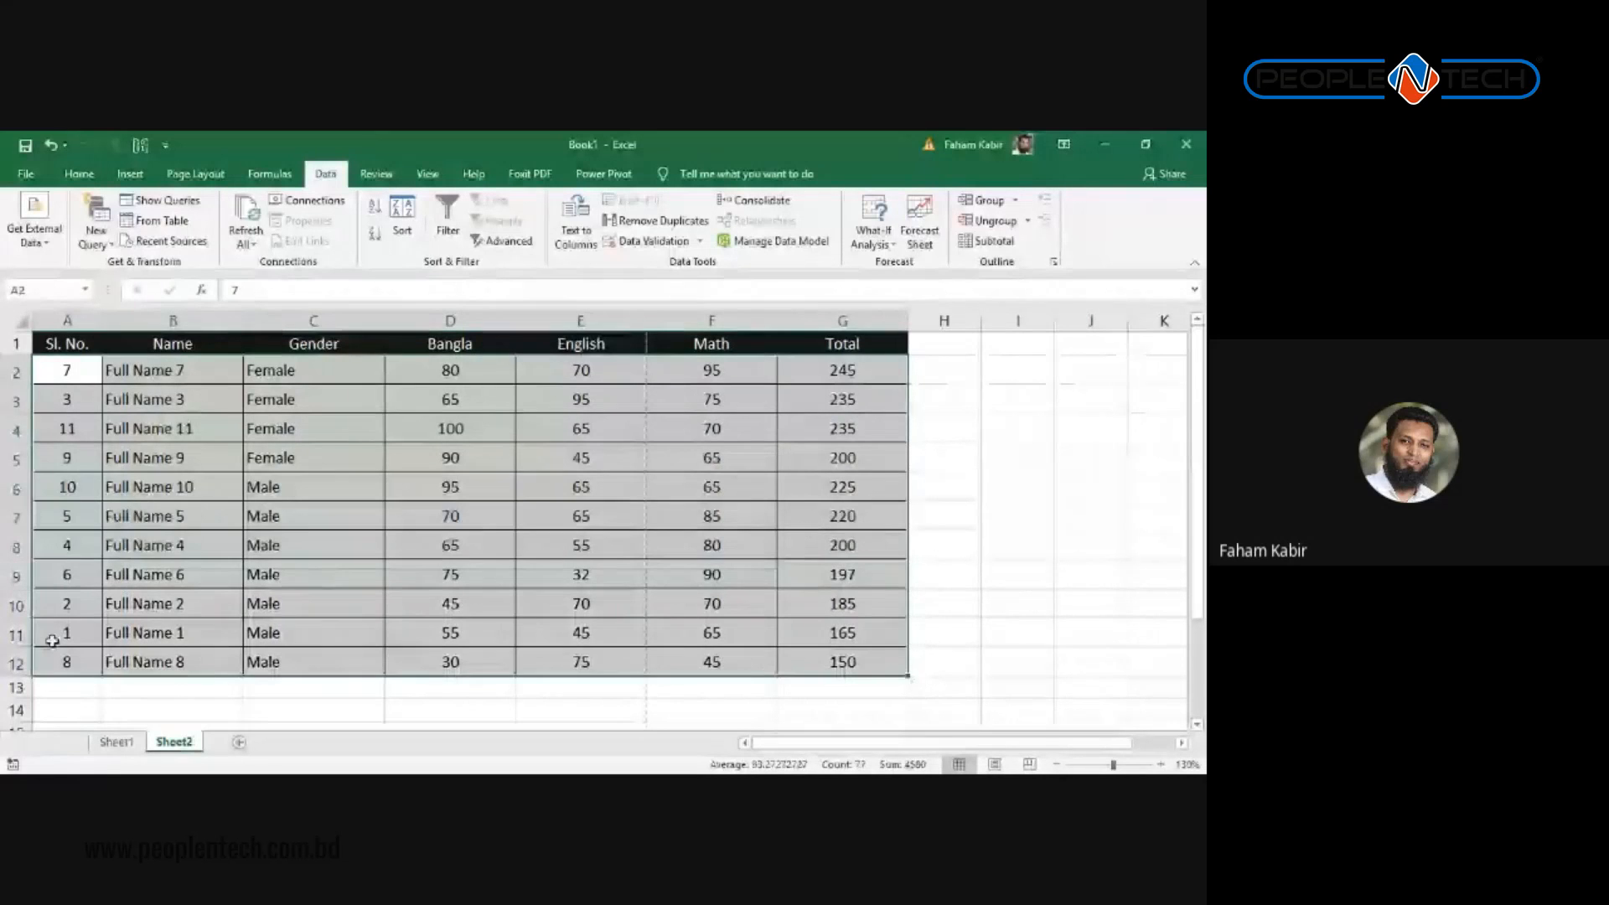
left_click(52, 641)
left_click(67, 596)
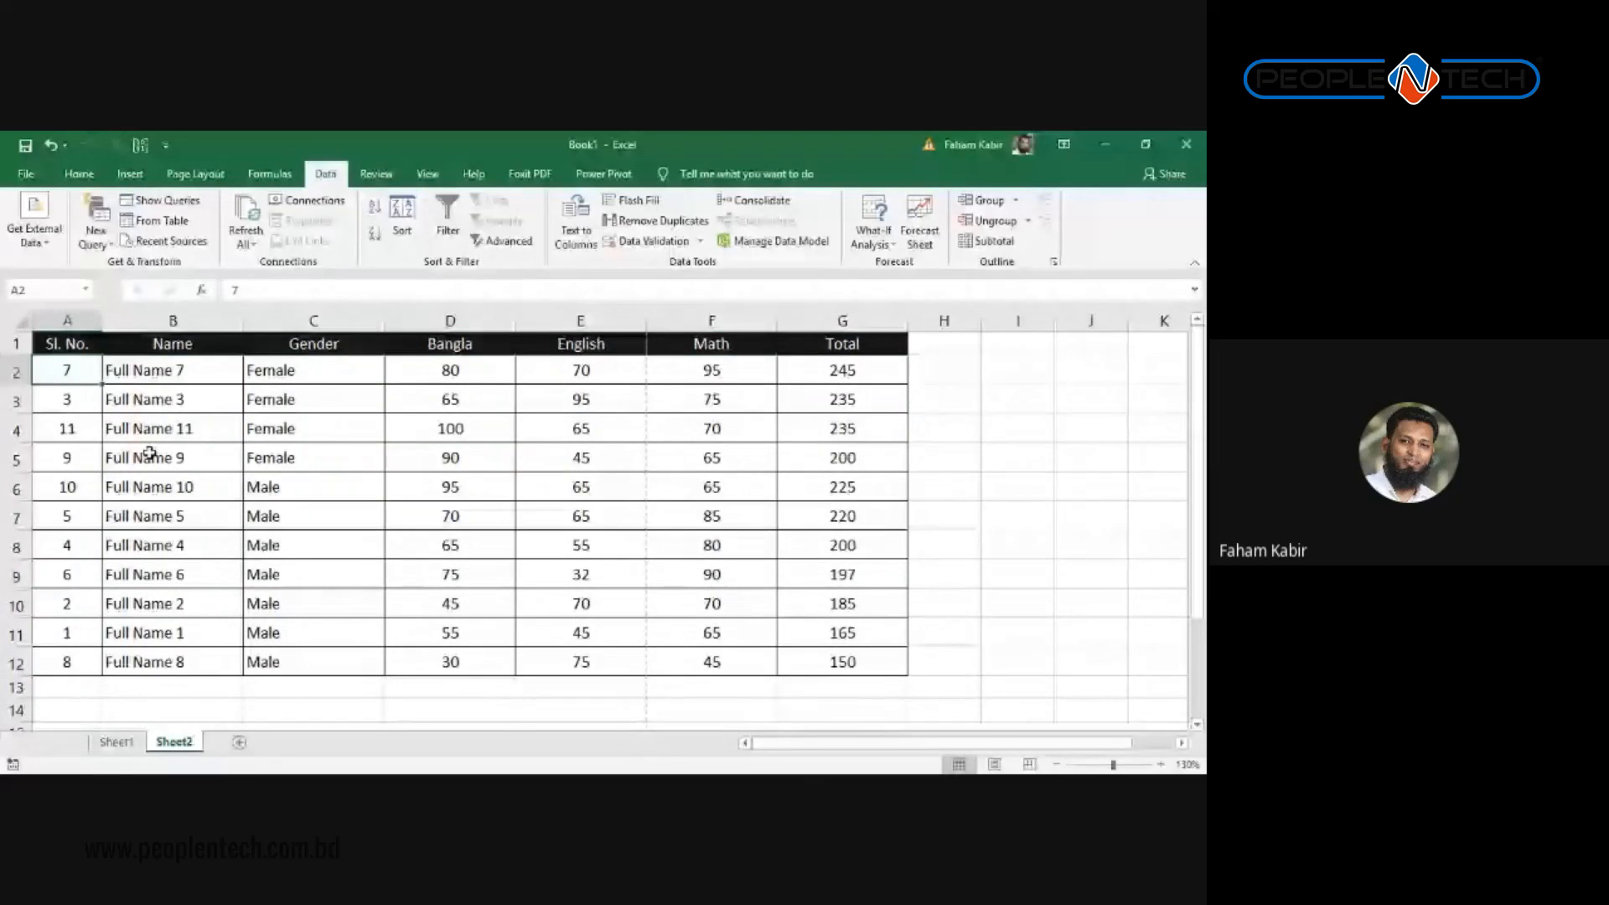
left_click(792, 453)
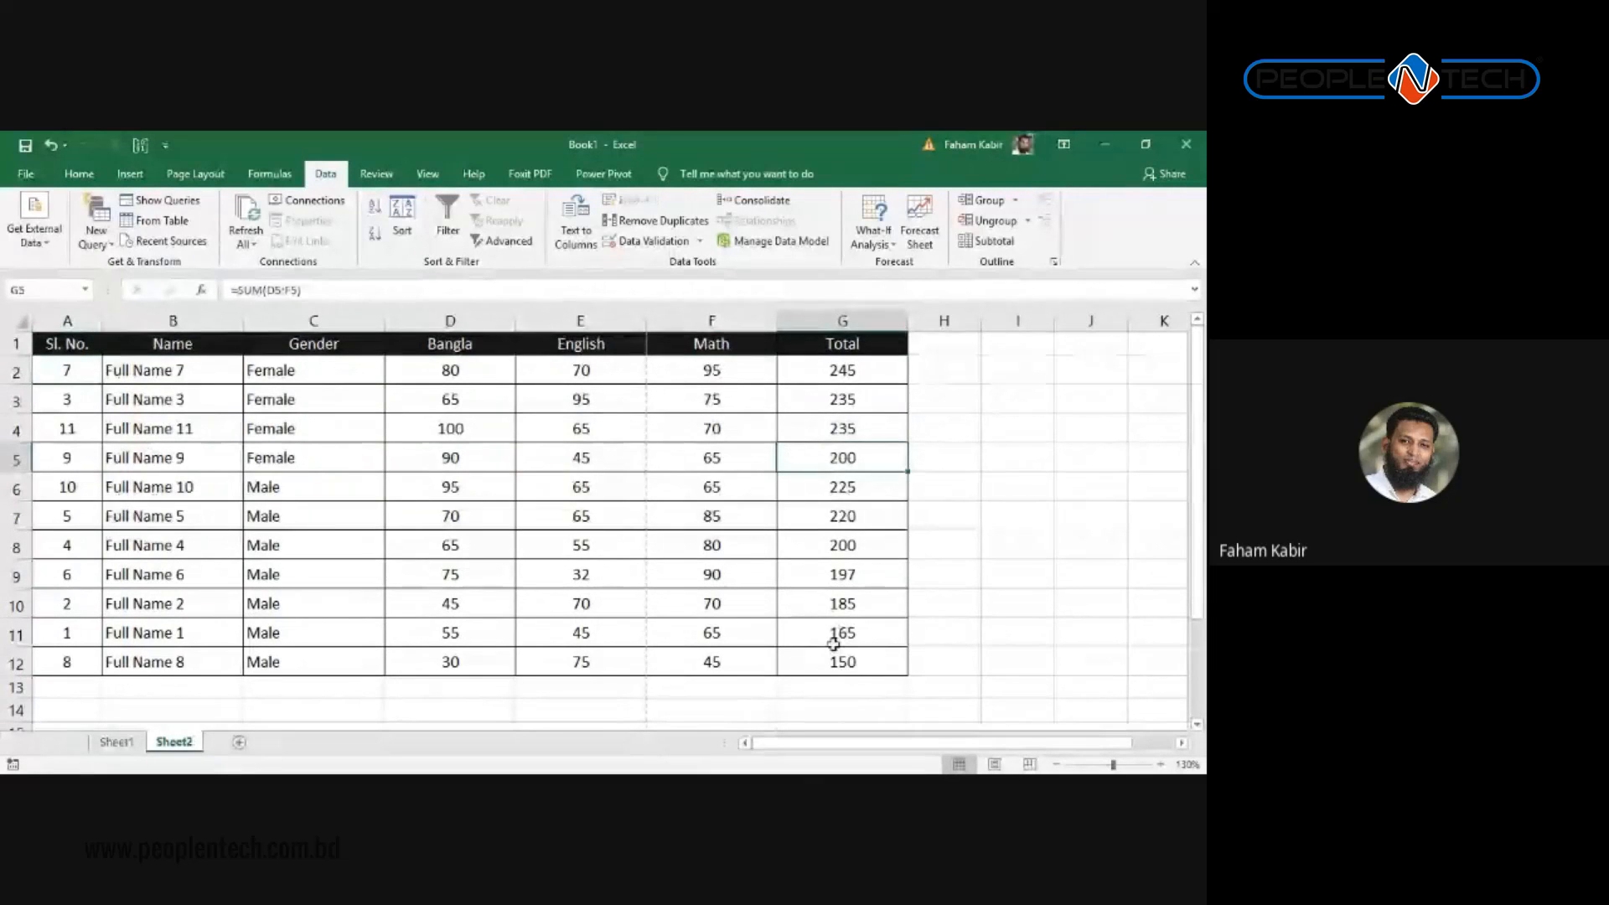
key("alt+Tab")
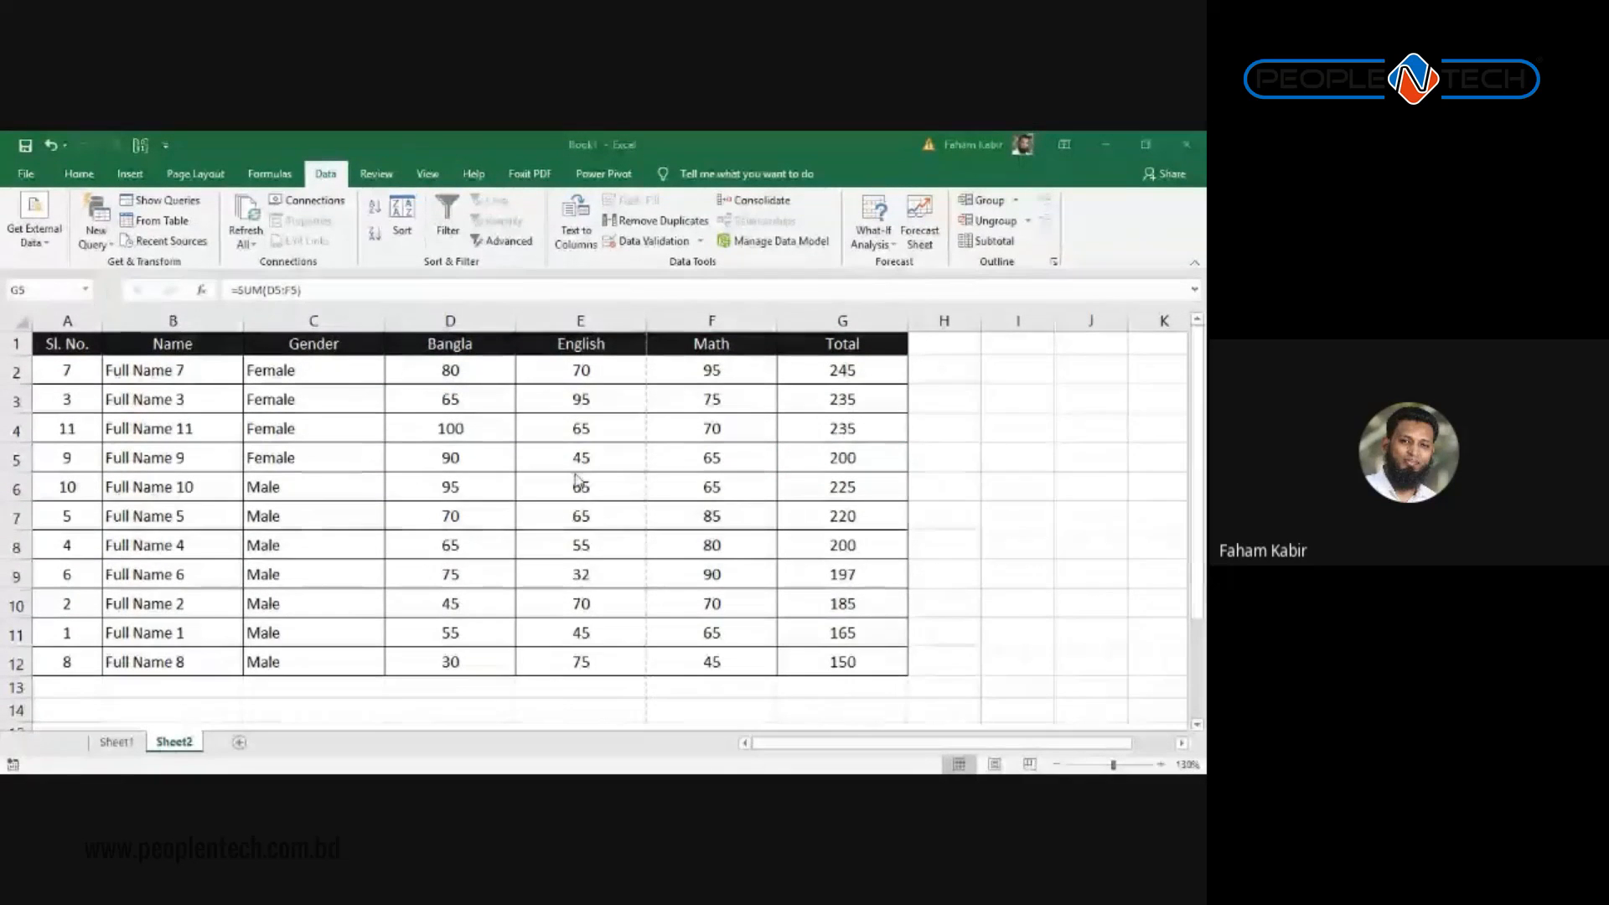
key("alt+Tab")
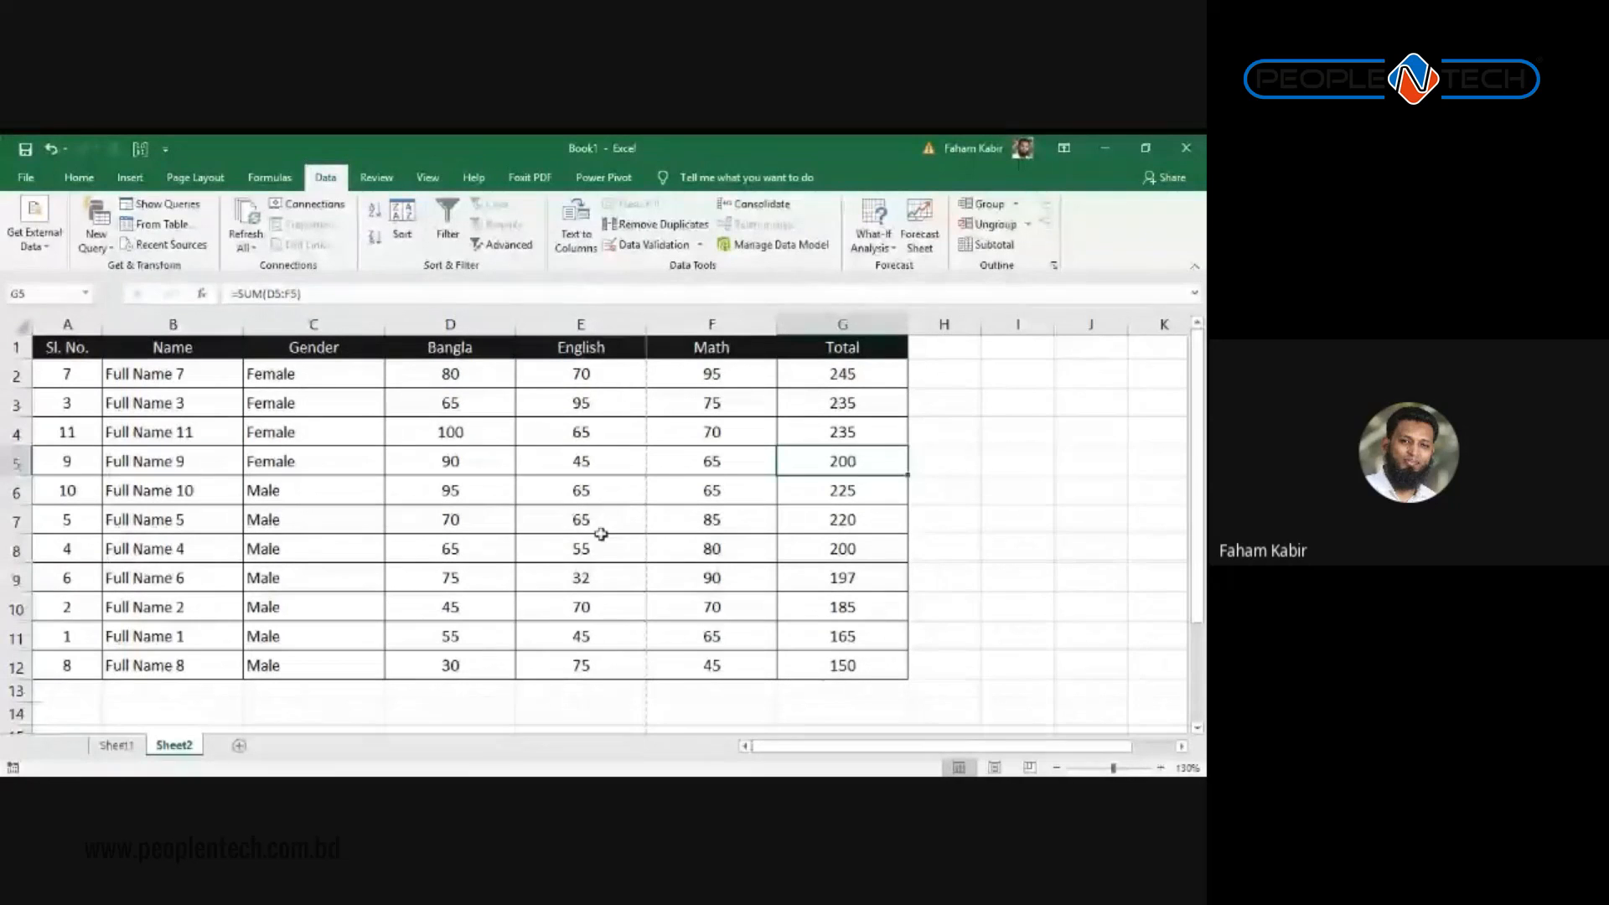
left_click(334, 348)
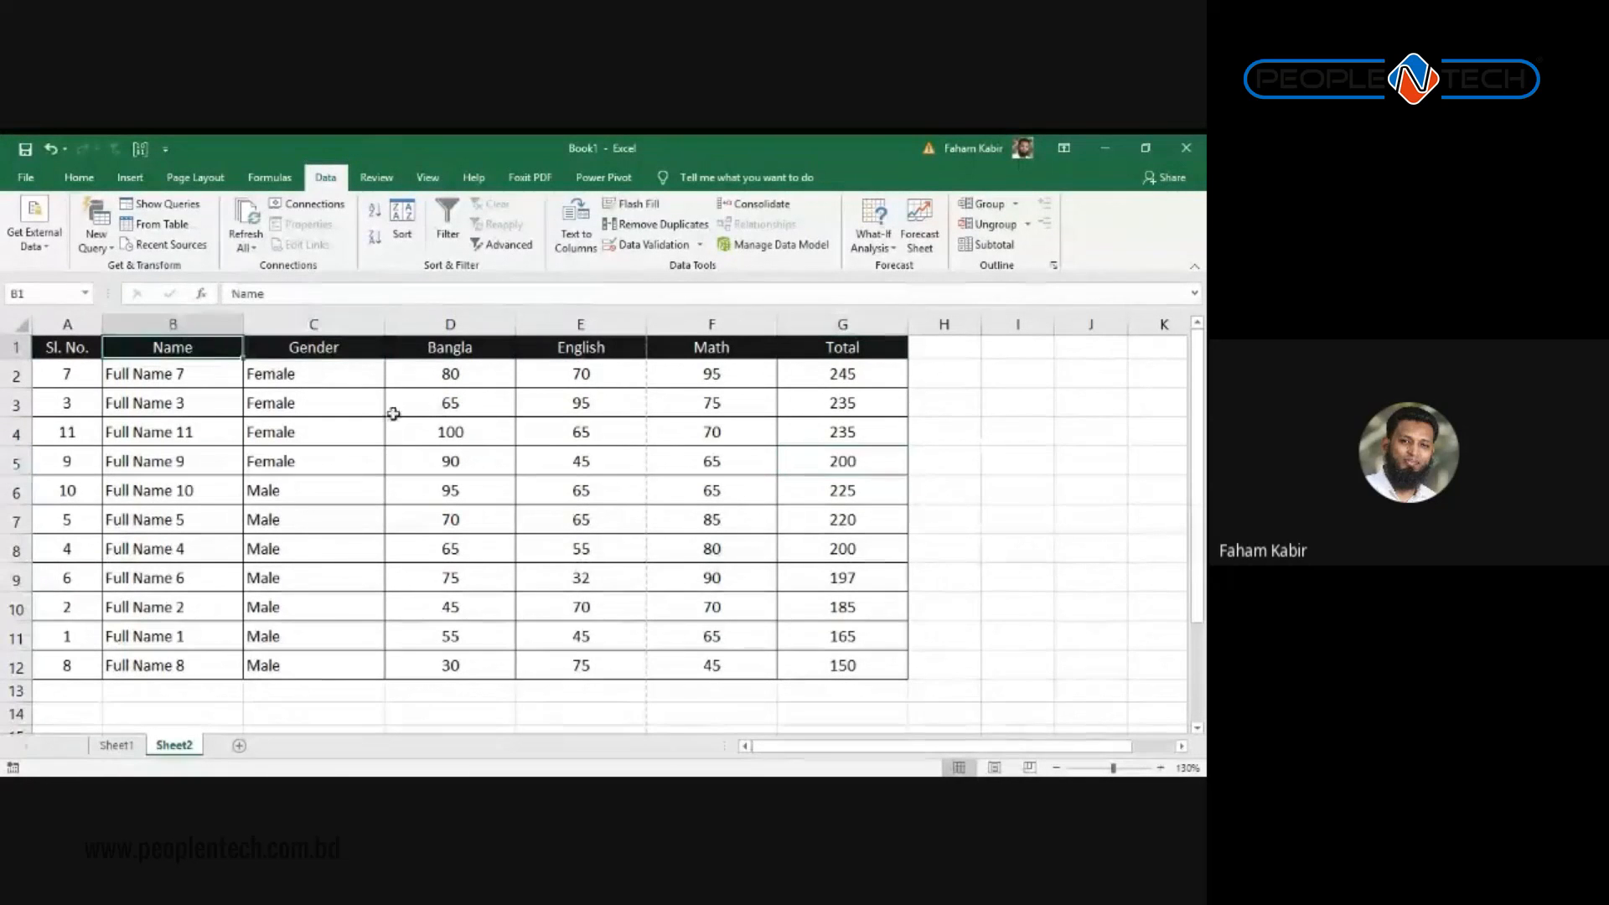
left_click(836, 666)
left_click_drag(836, 665, 59, 374)
left_click(364, 422)
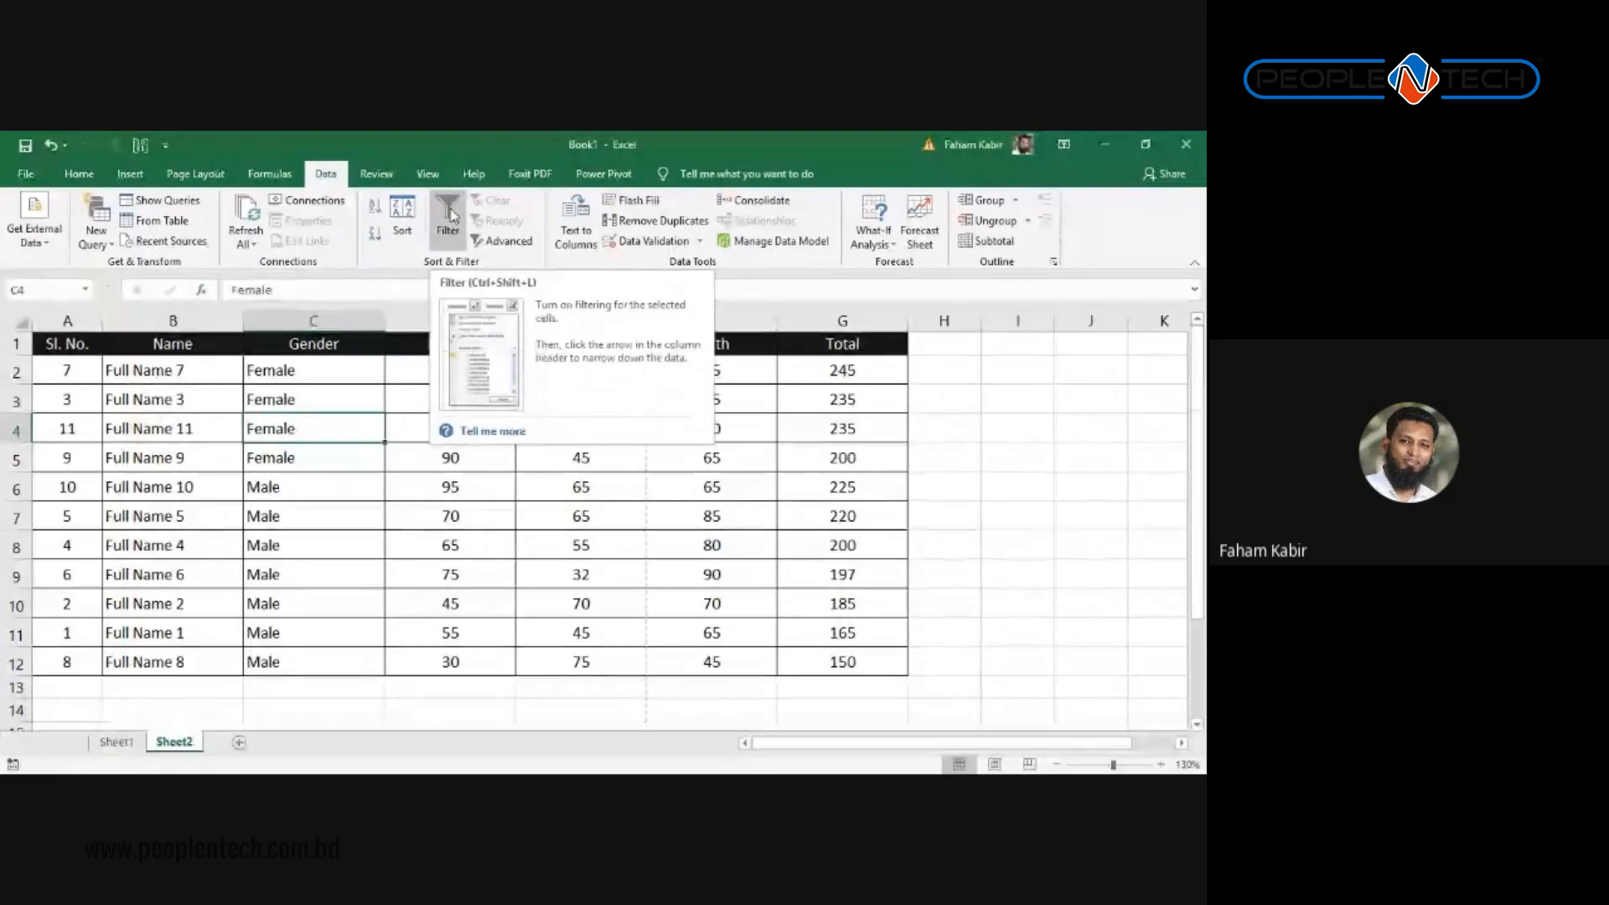
left_click(391, 540)
key("ctrl+shift+l")
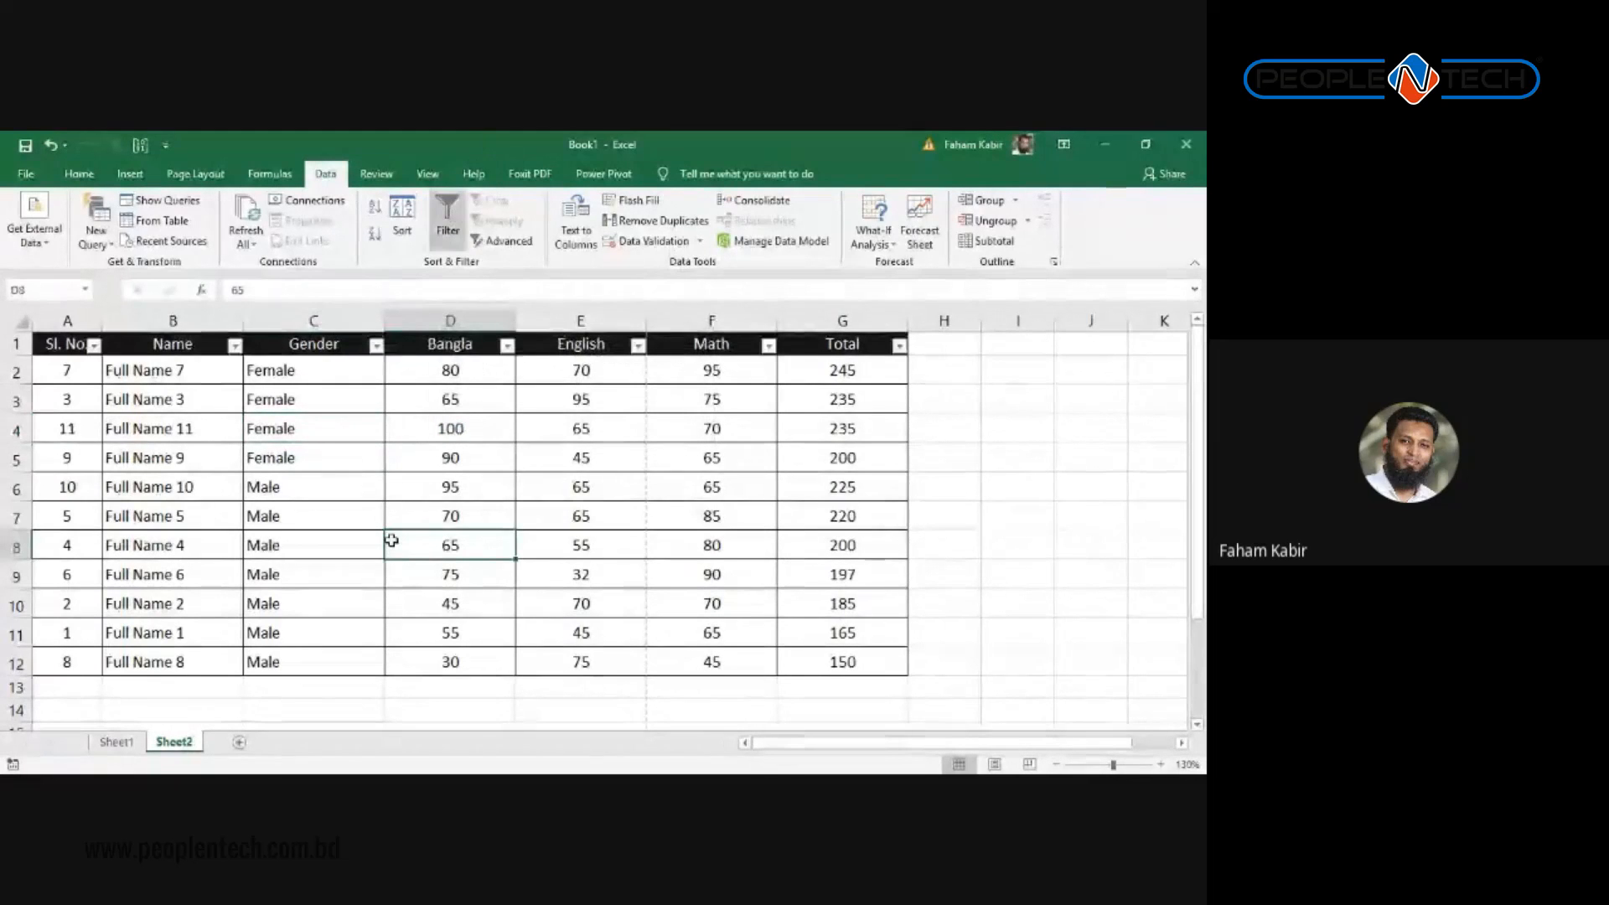
key("ctrl+shift+l")
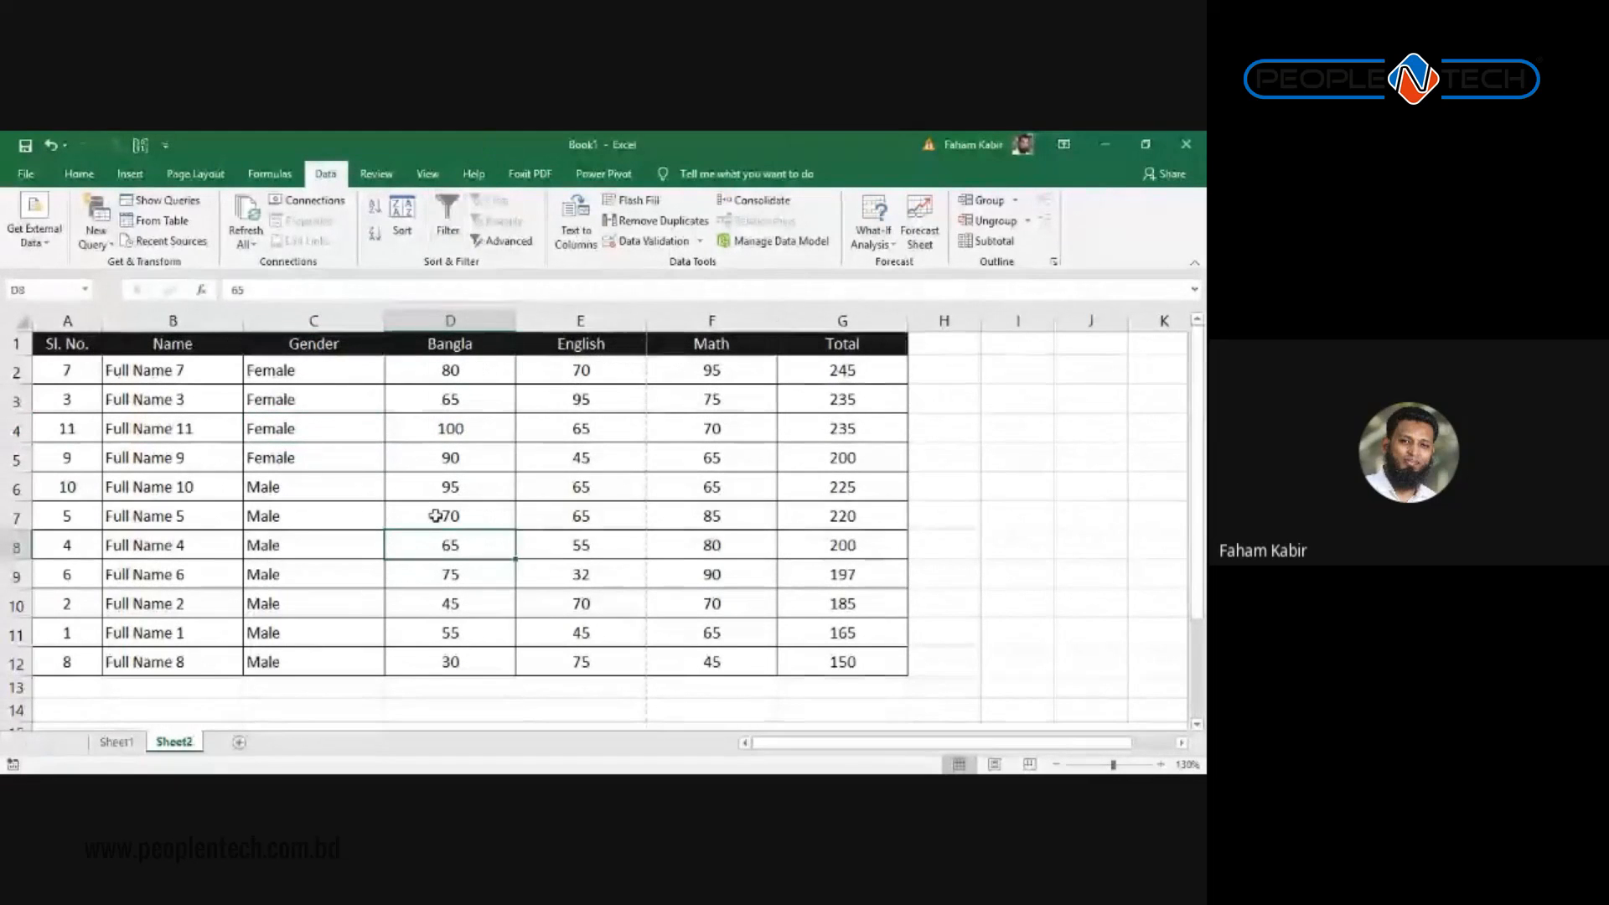
Step: Insert a blank column D before Bangla headed 'Date of Birth' and move into D2
right_click(450, 321)
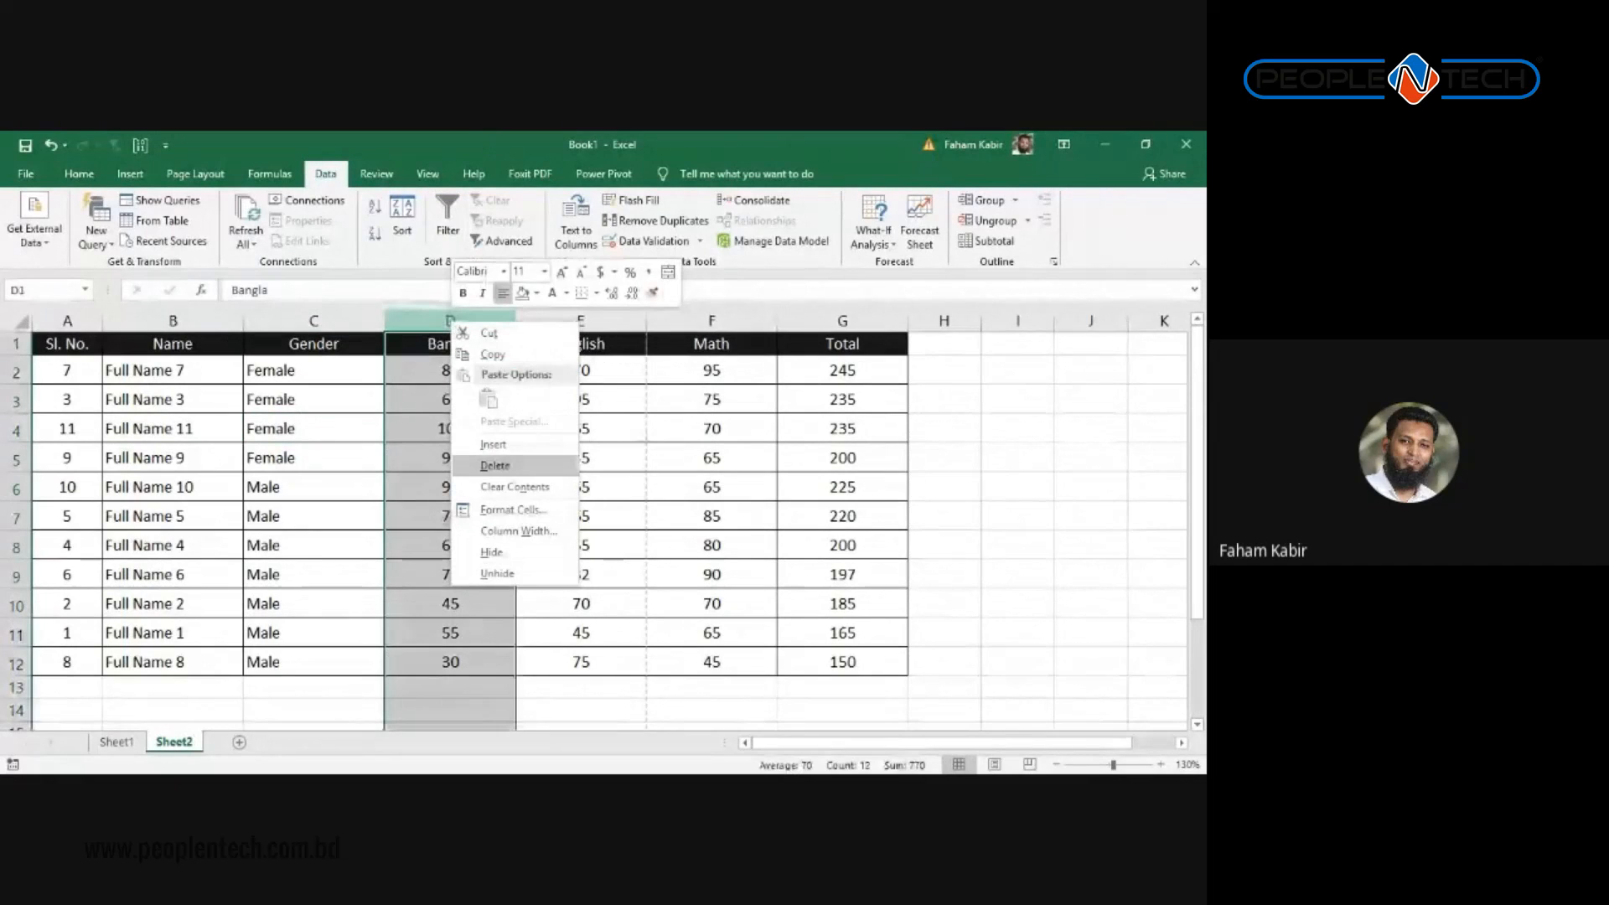
left_click(493, 444)
type("Date")
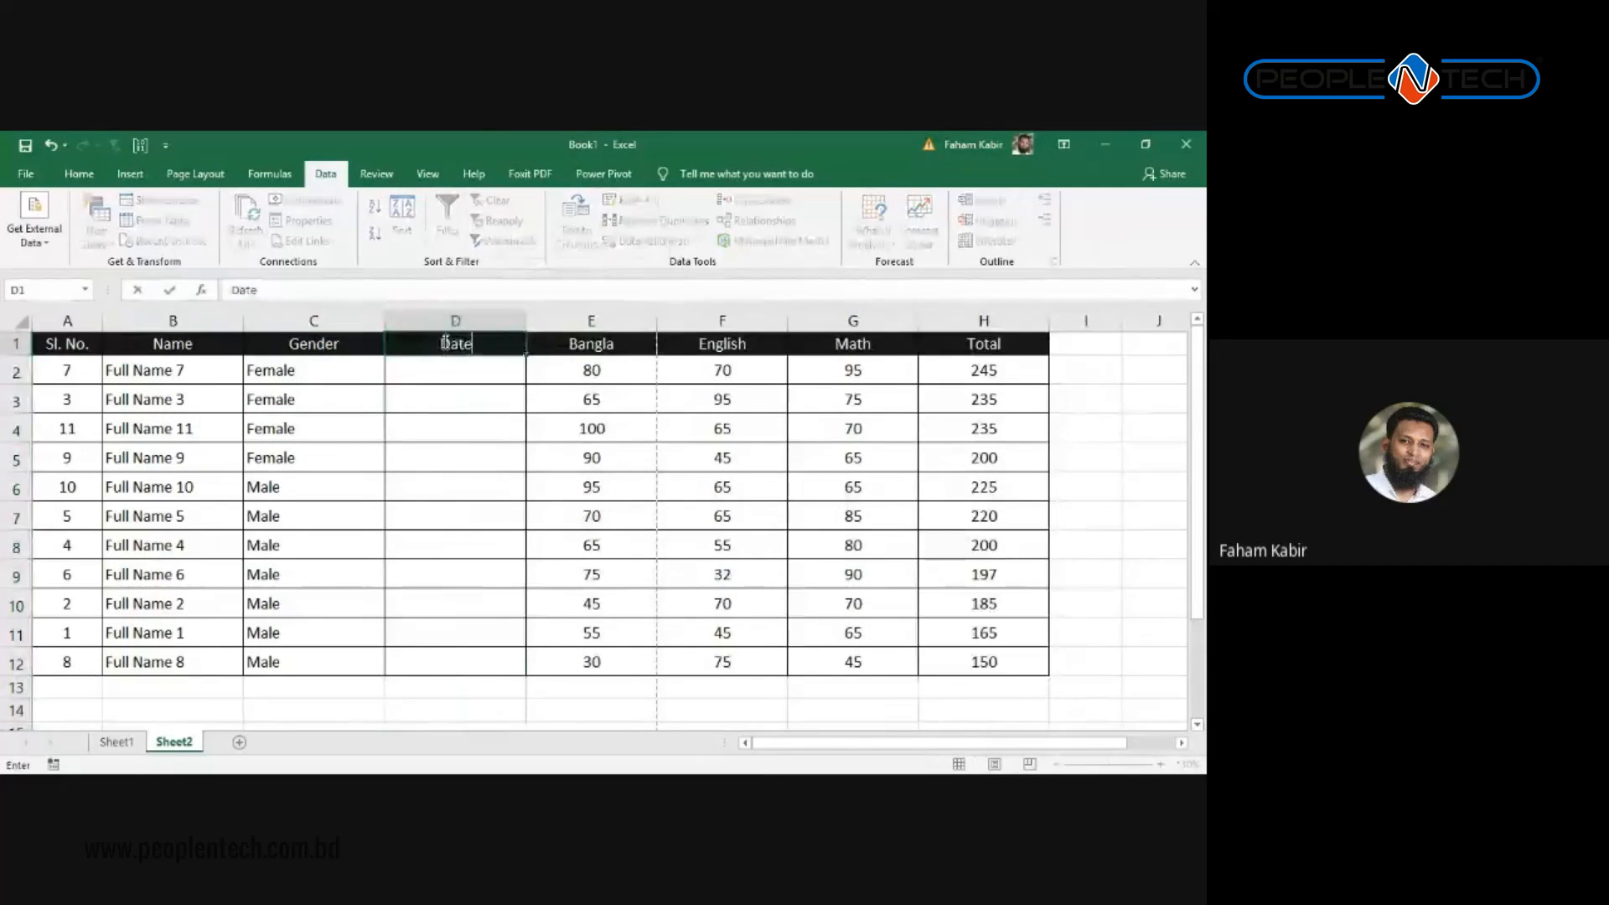
type(" of Bir")
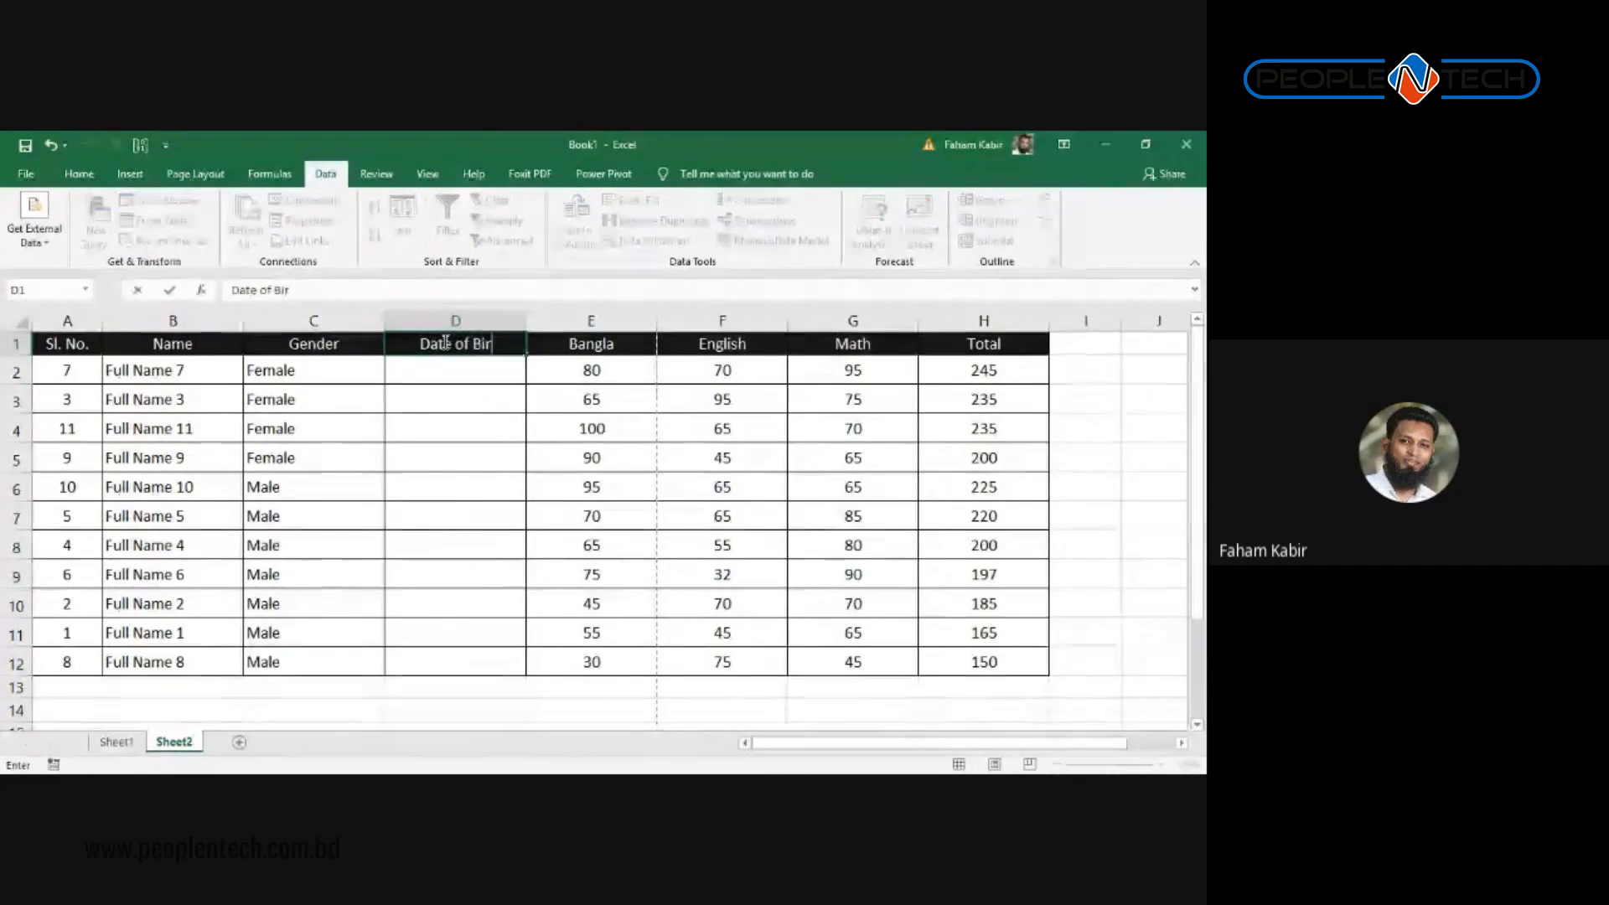
type("th")
key("Return")
key("shift+Down")
key("shift+Down")
key("shift+Down")
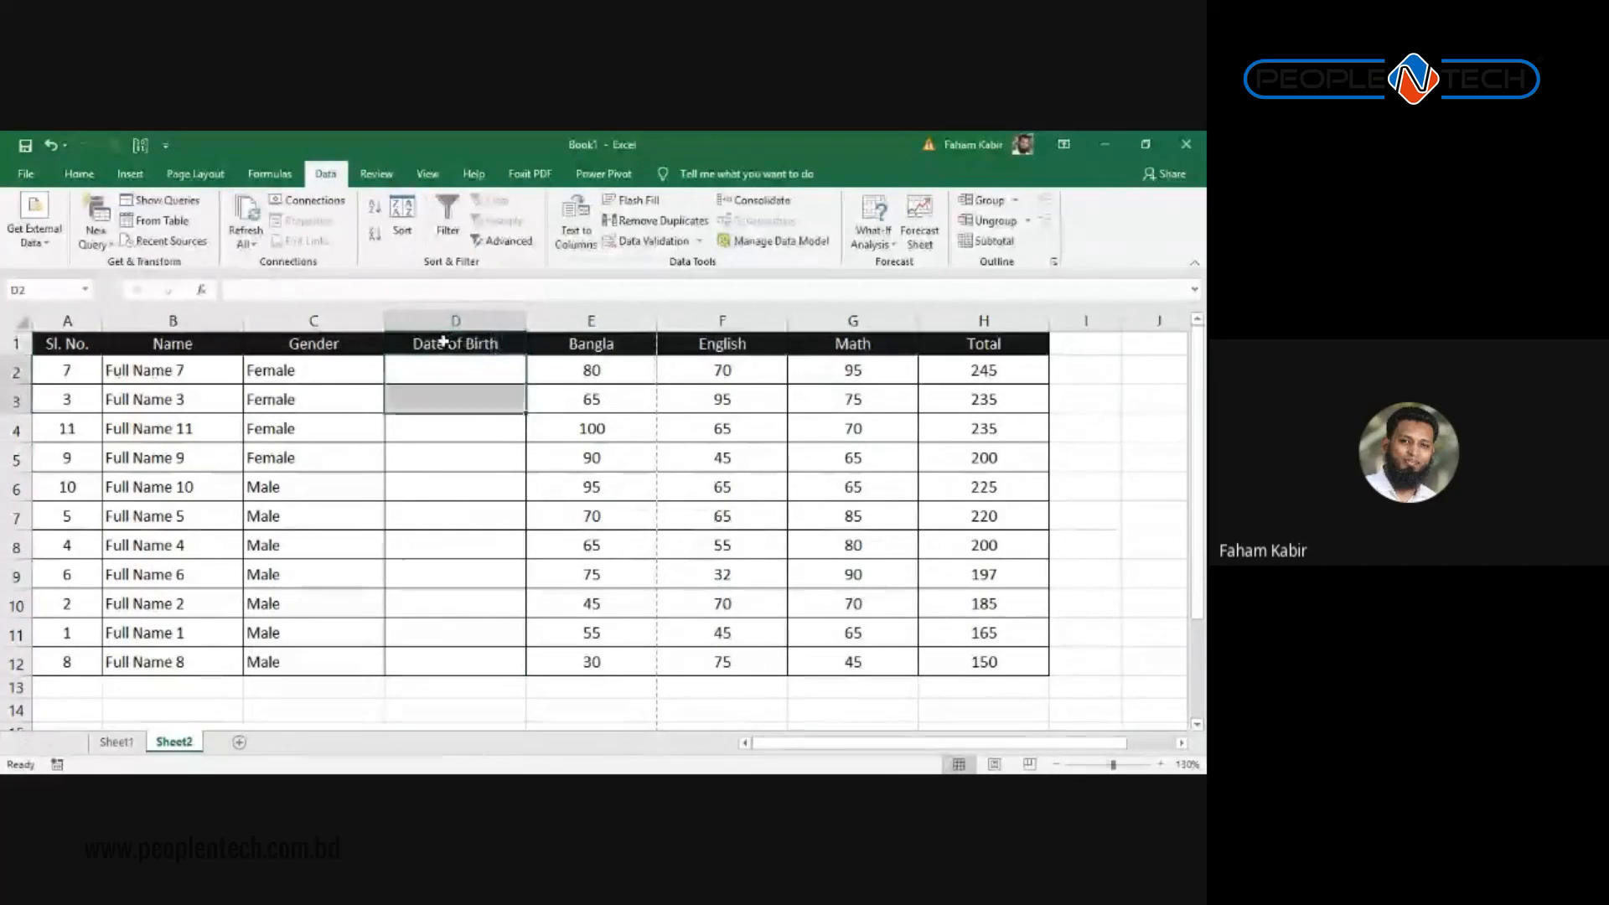
key("shift+Down")
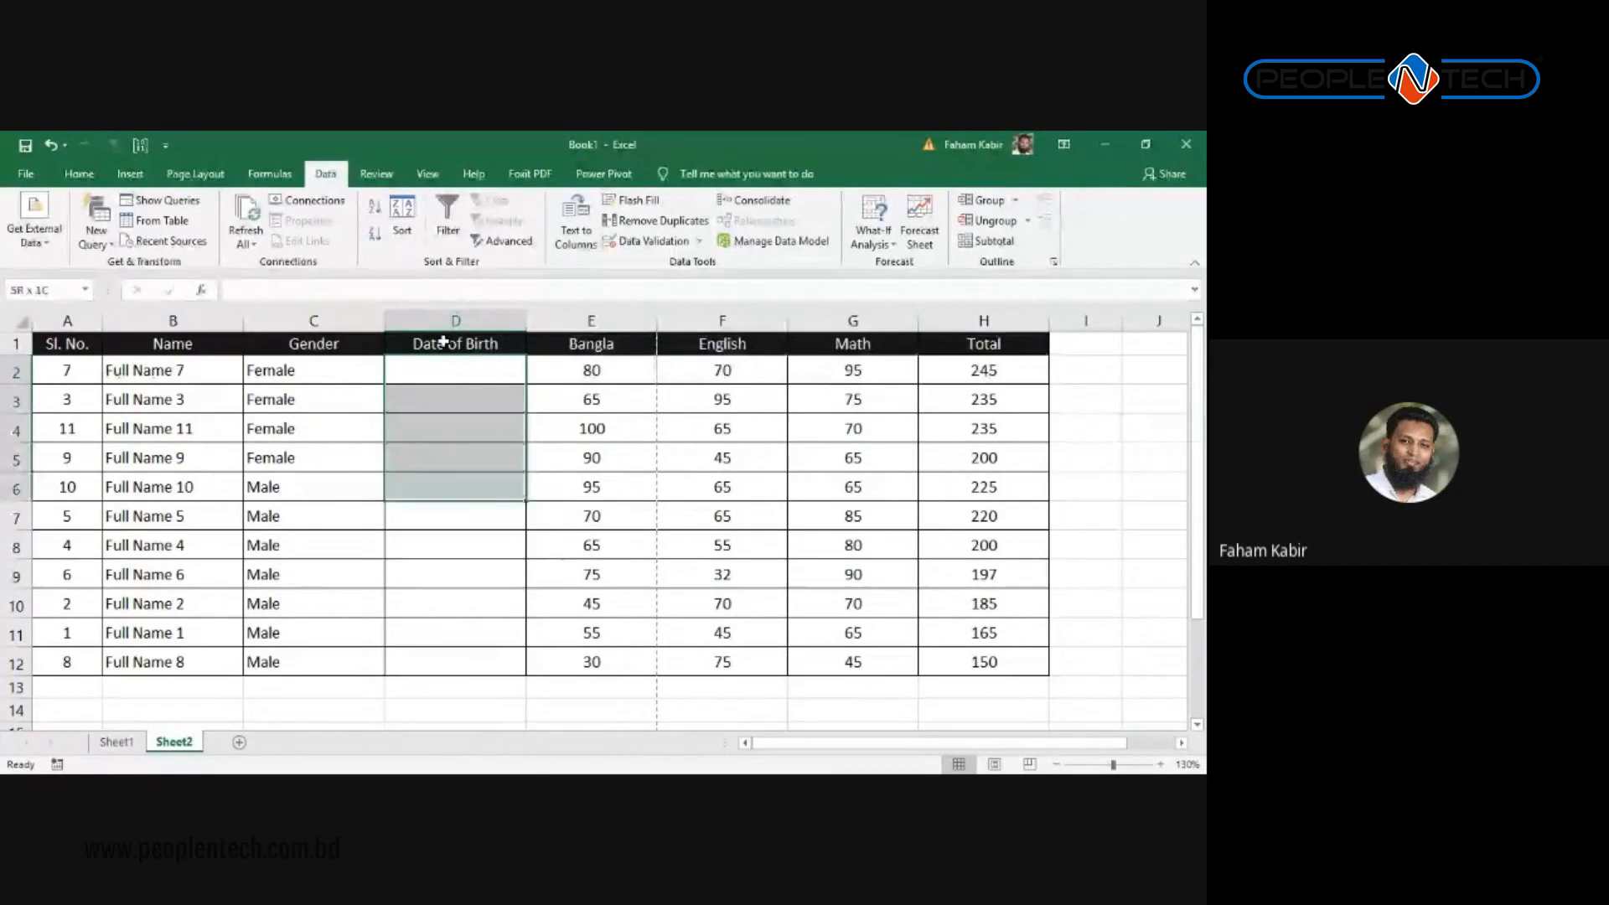
key("shift+Down")
key("shift+Down")
key("shift+Down")
key("shift+Down")
key("shift+Down")
key("shift+Down")
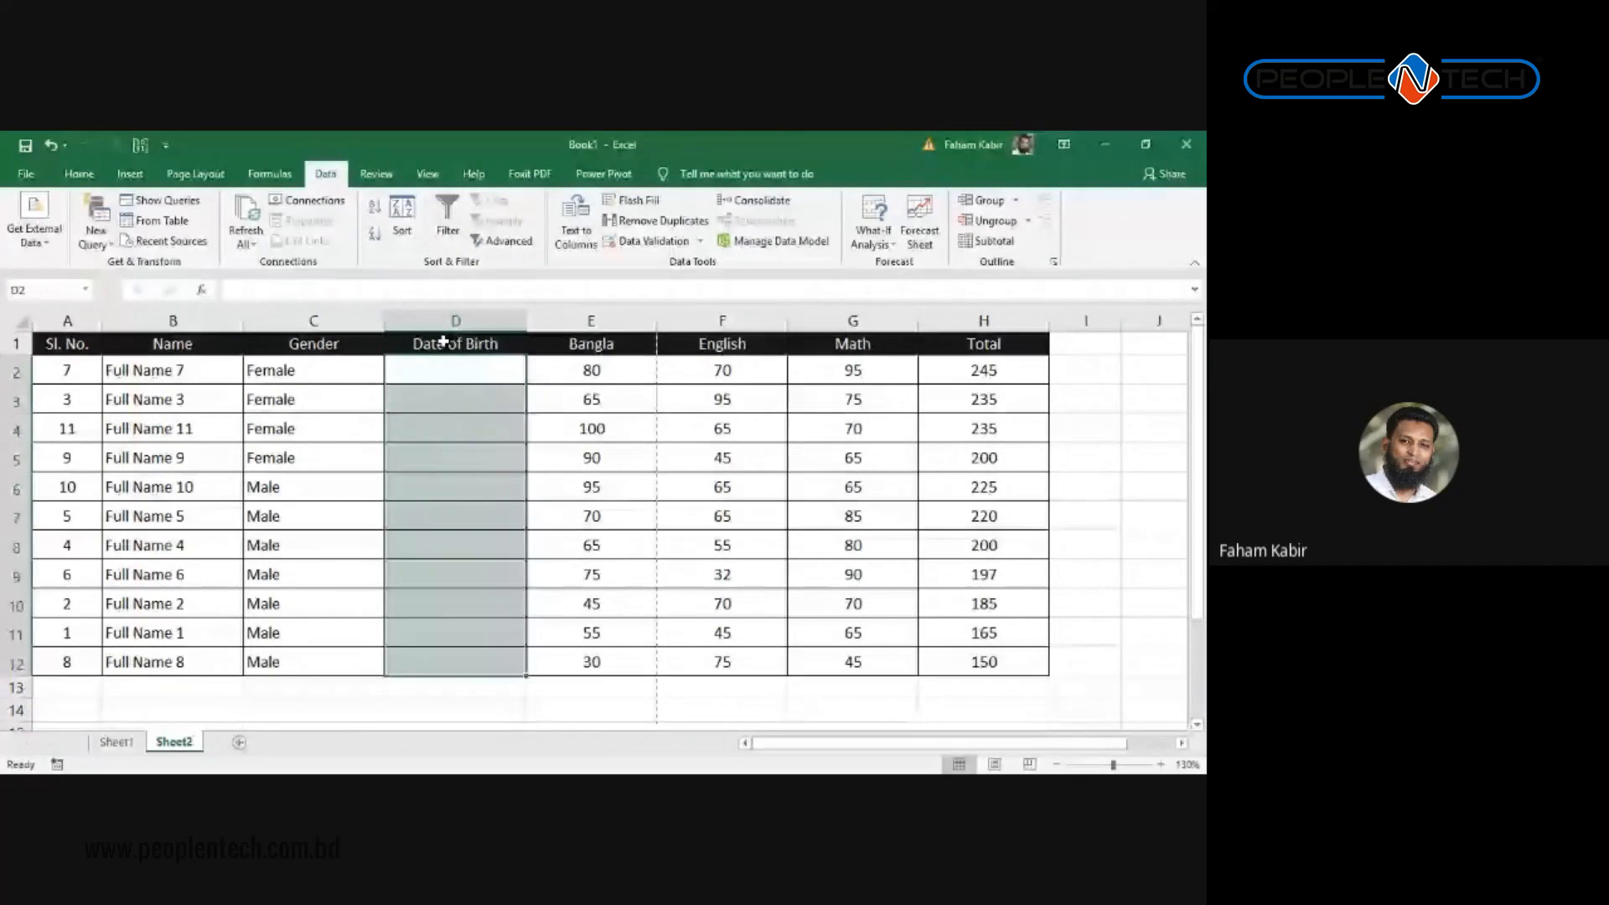
key("Up")
key("Down")
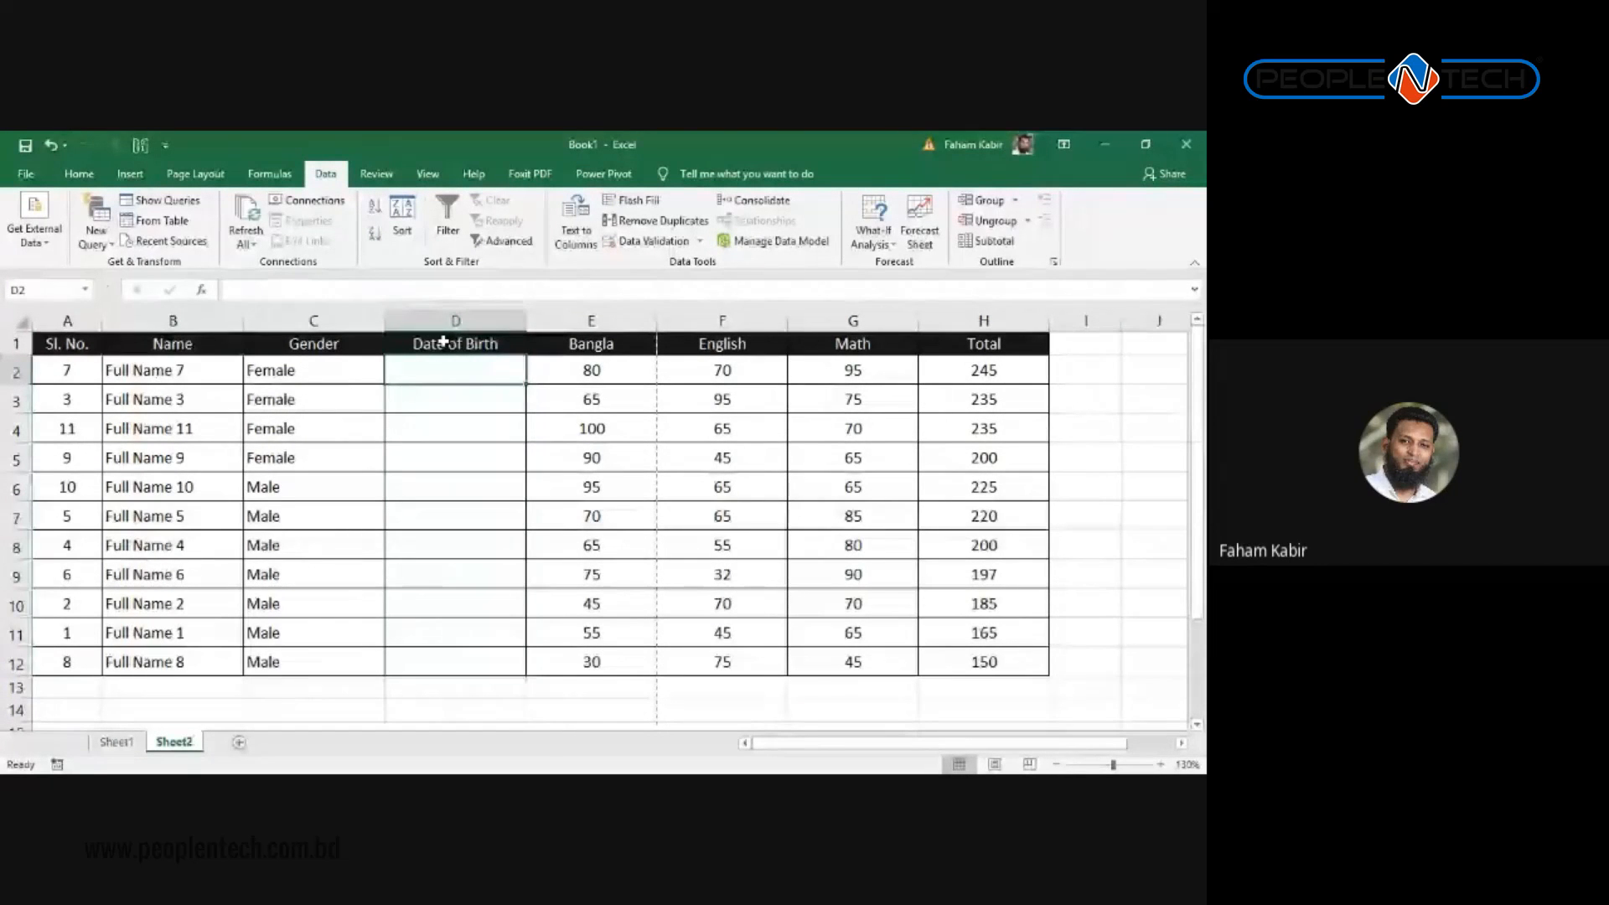
Step: Enter 11-Feb-01 and 11-Apr-01 in D2:D3, then fill the series down to D12
type("1")
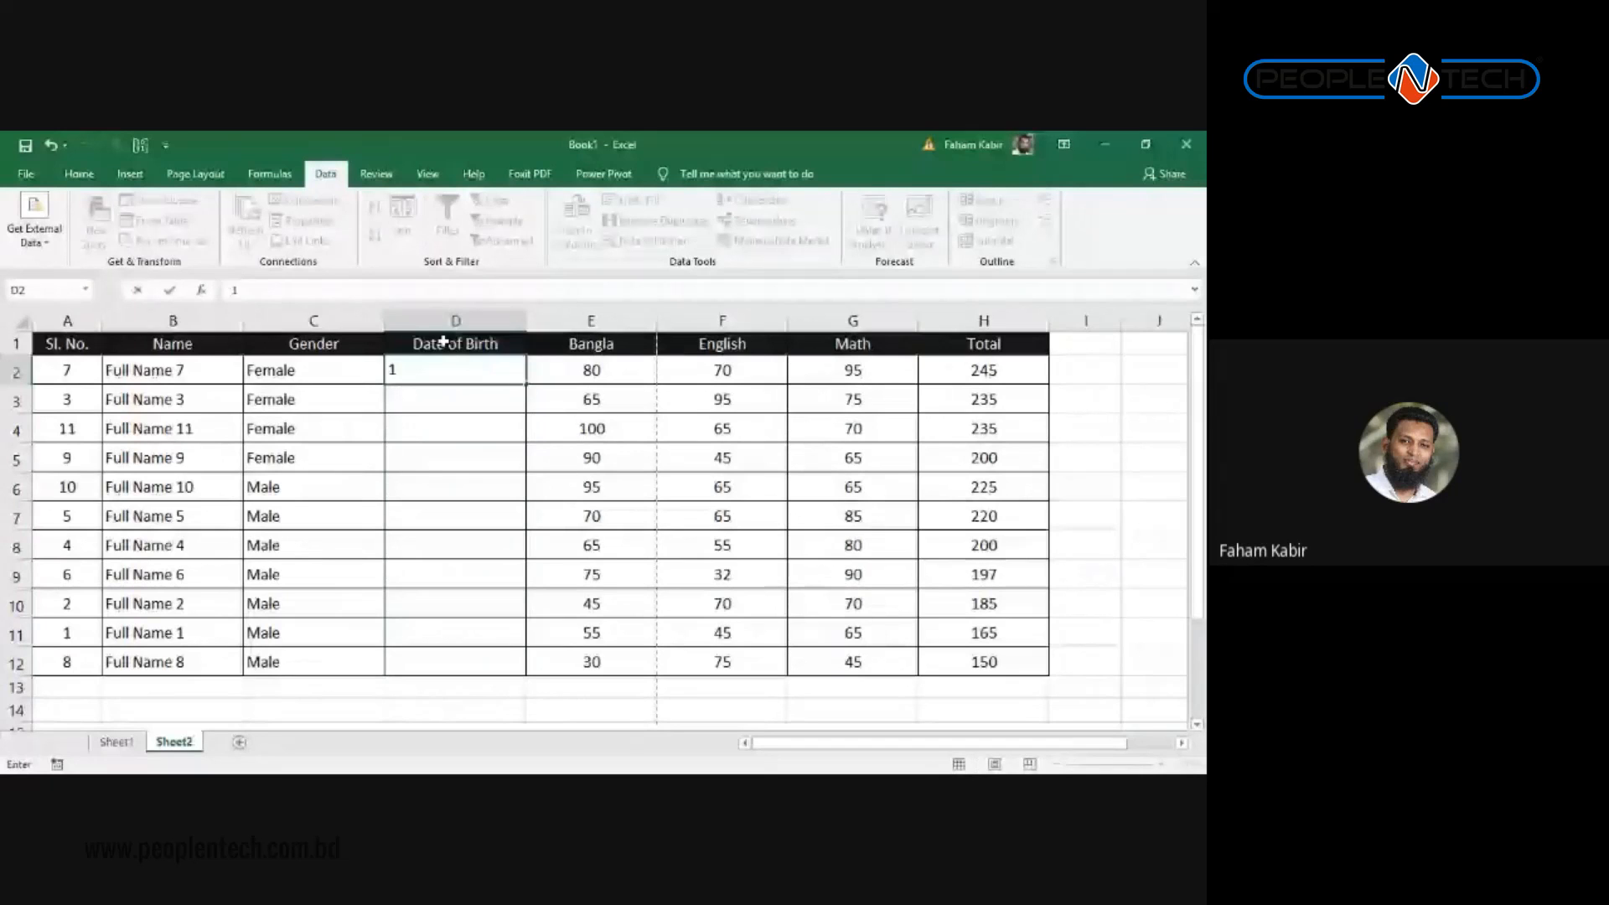
type("1-Feb-")
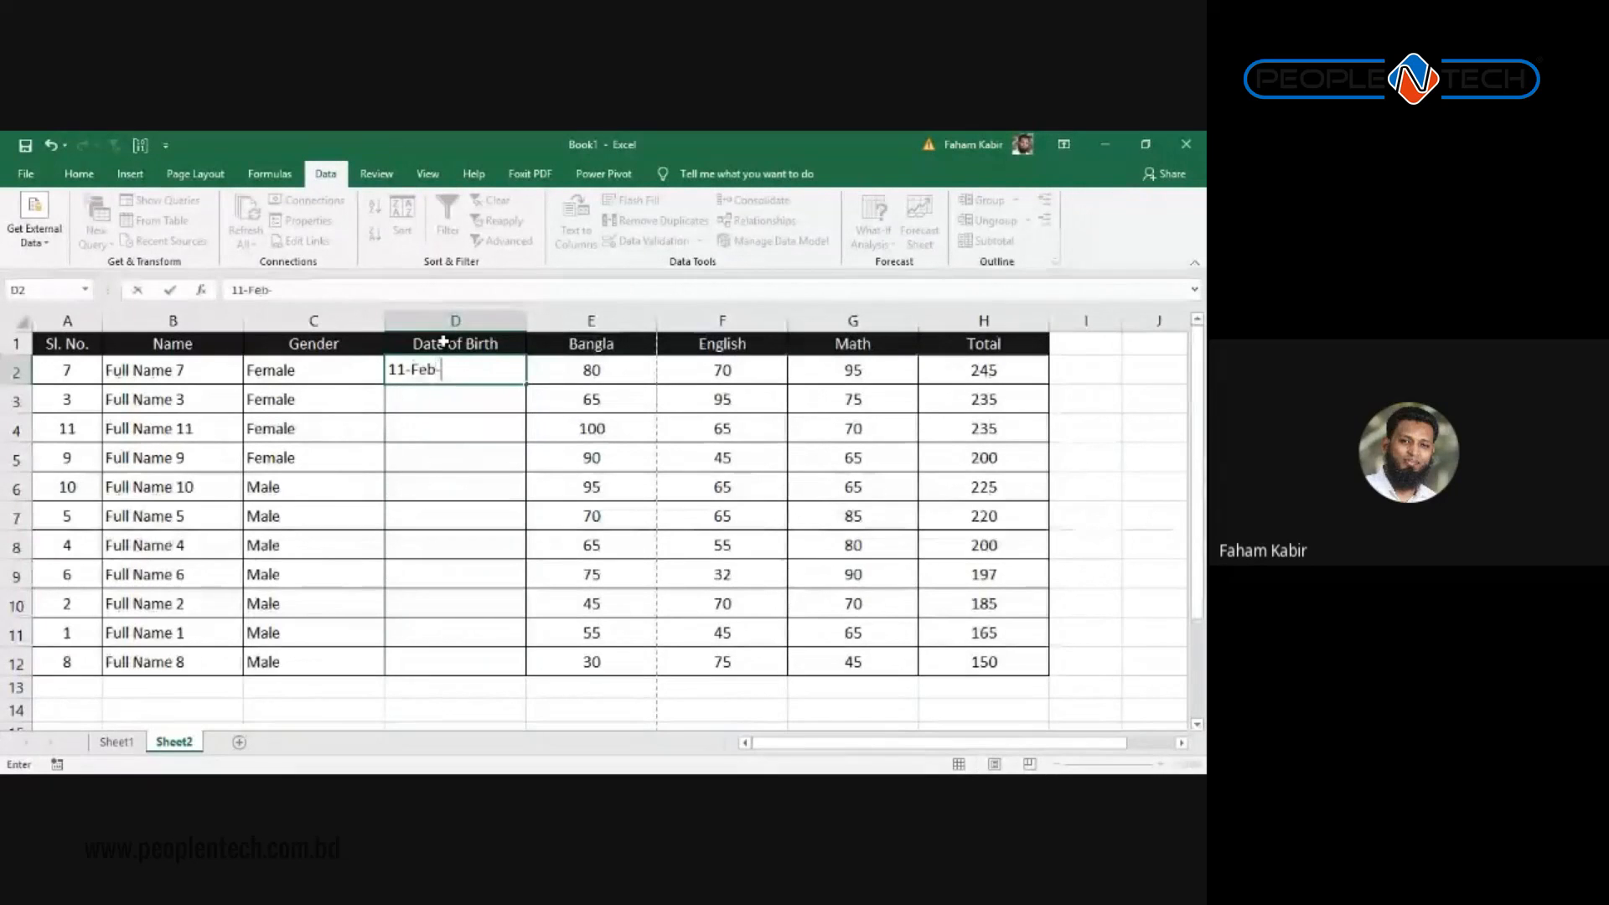
type("2020")
key("BackSpace")
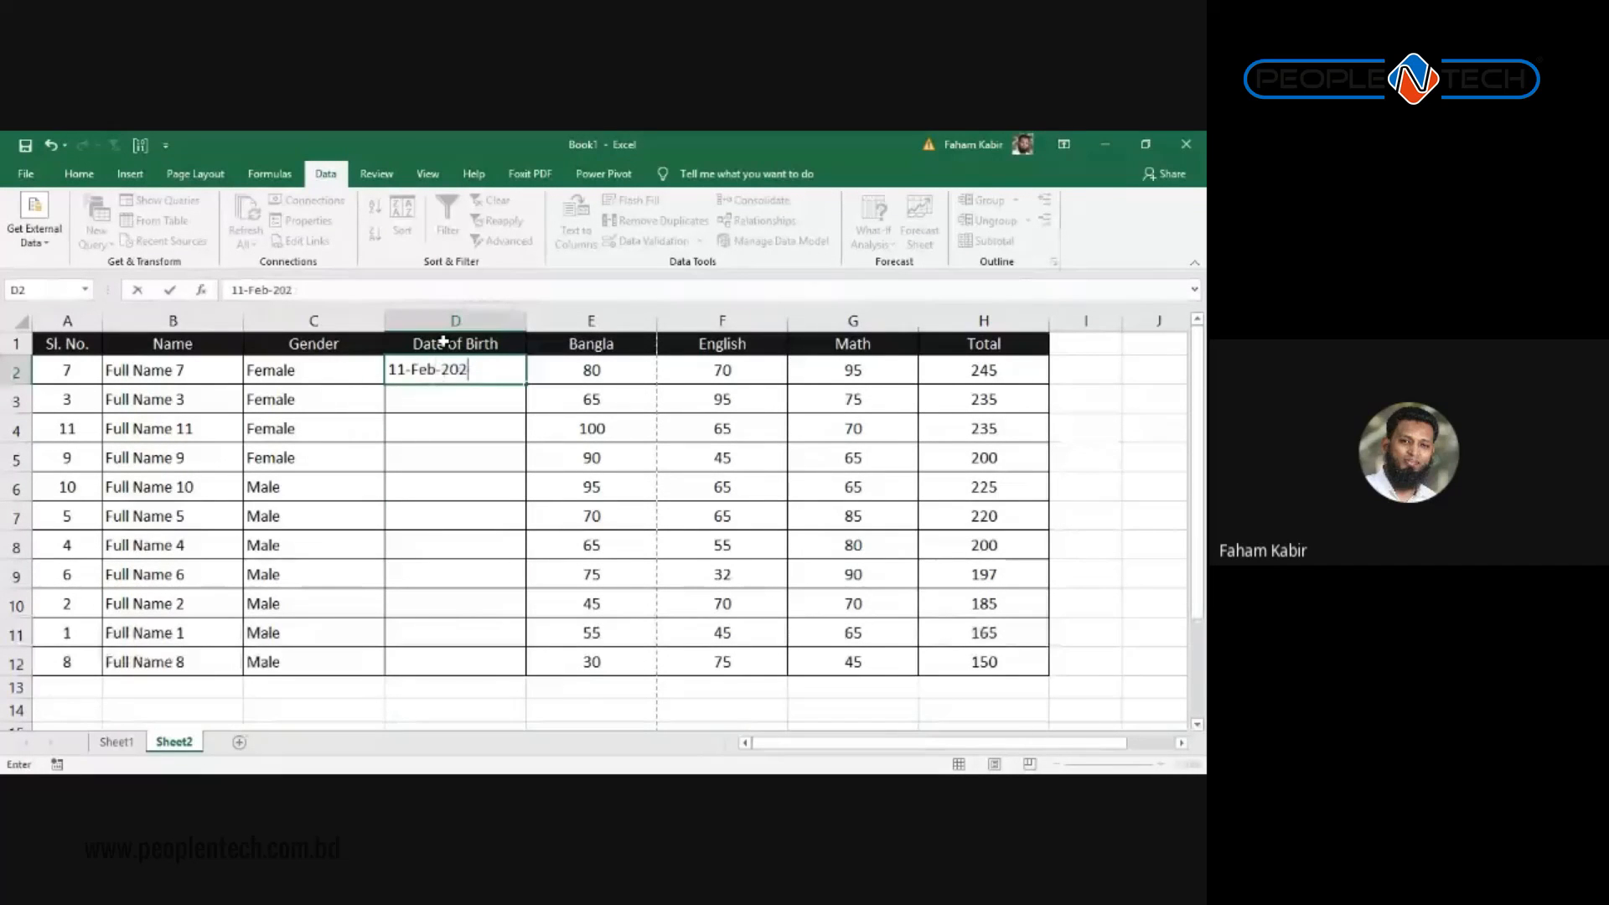
key("BackSpace")
type("01")
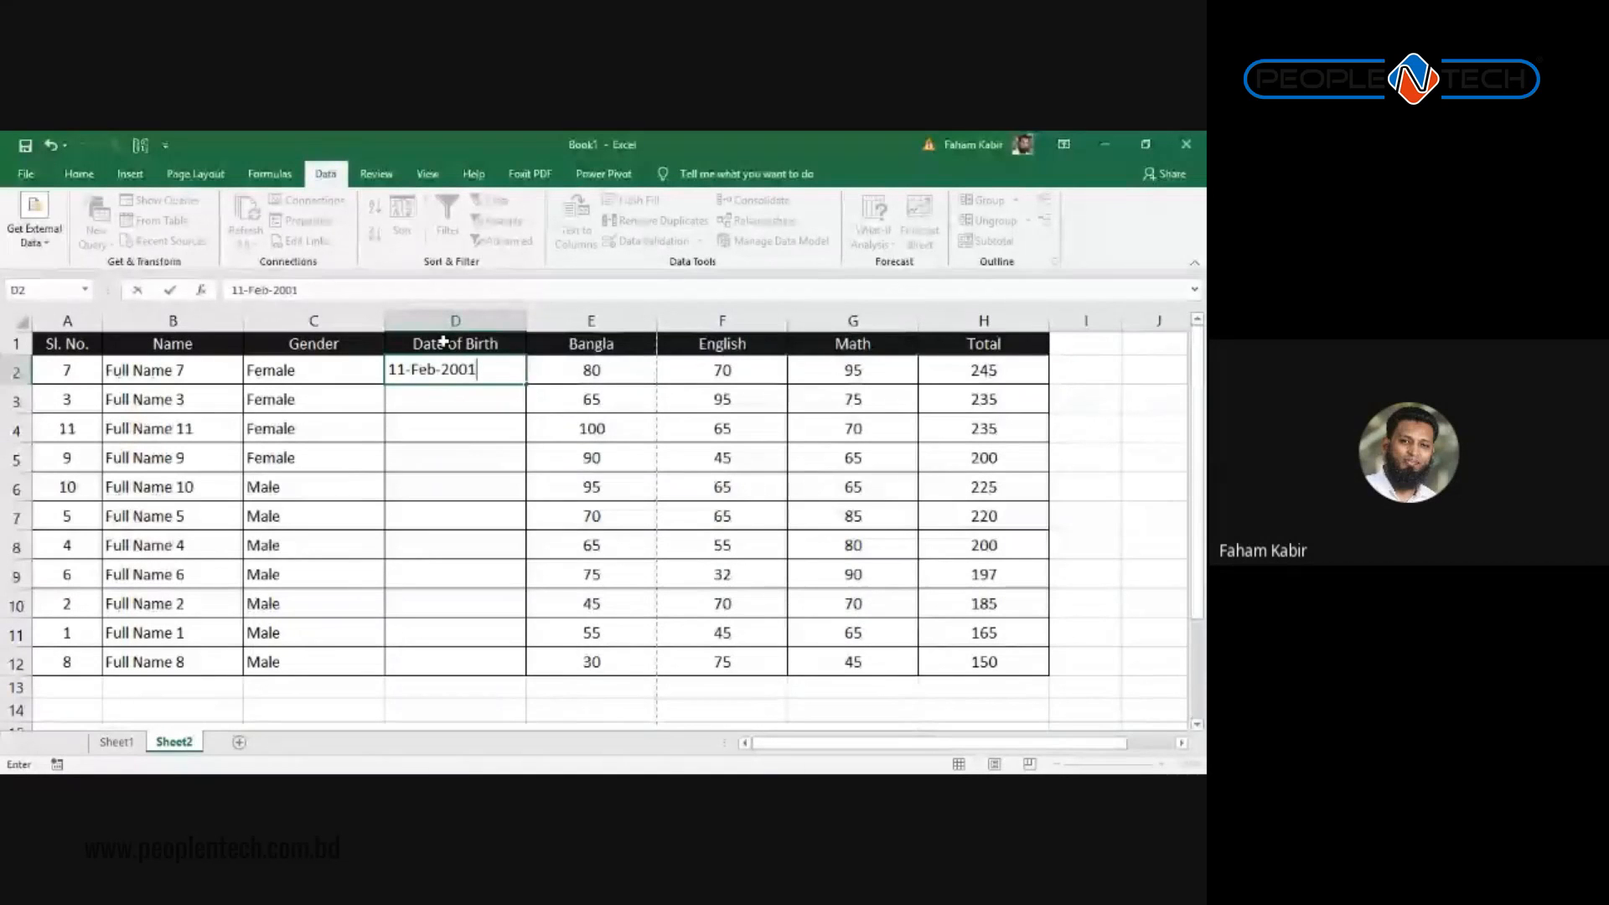
key("Return")
type("11-Apr-")
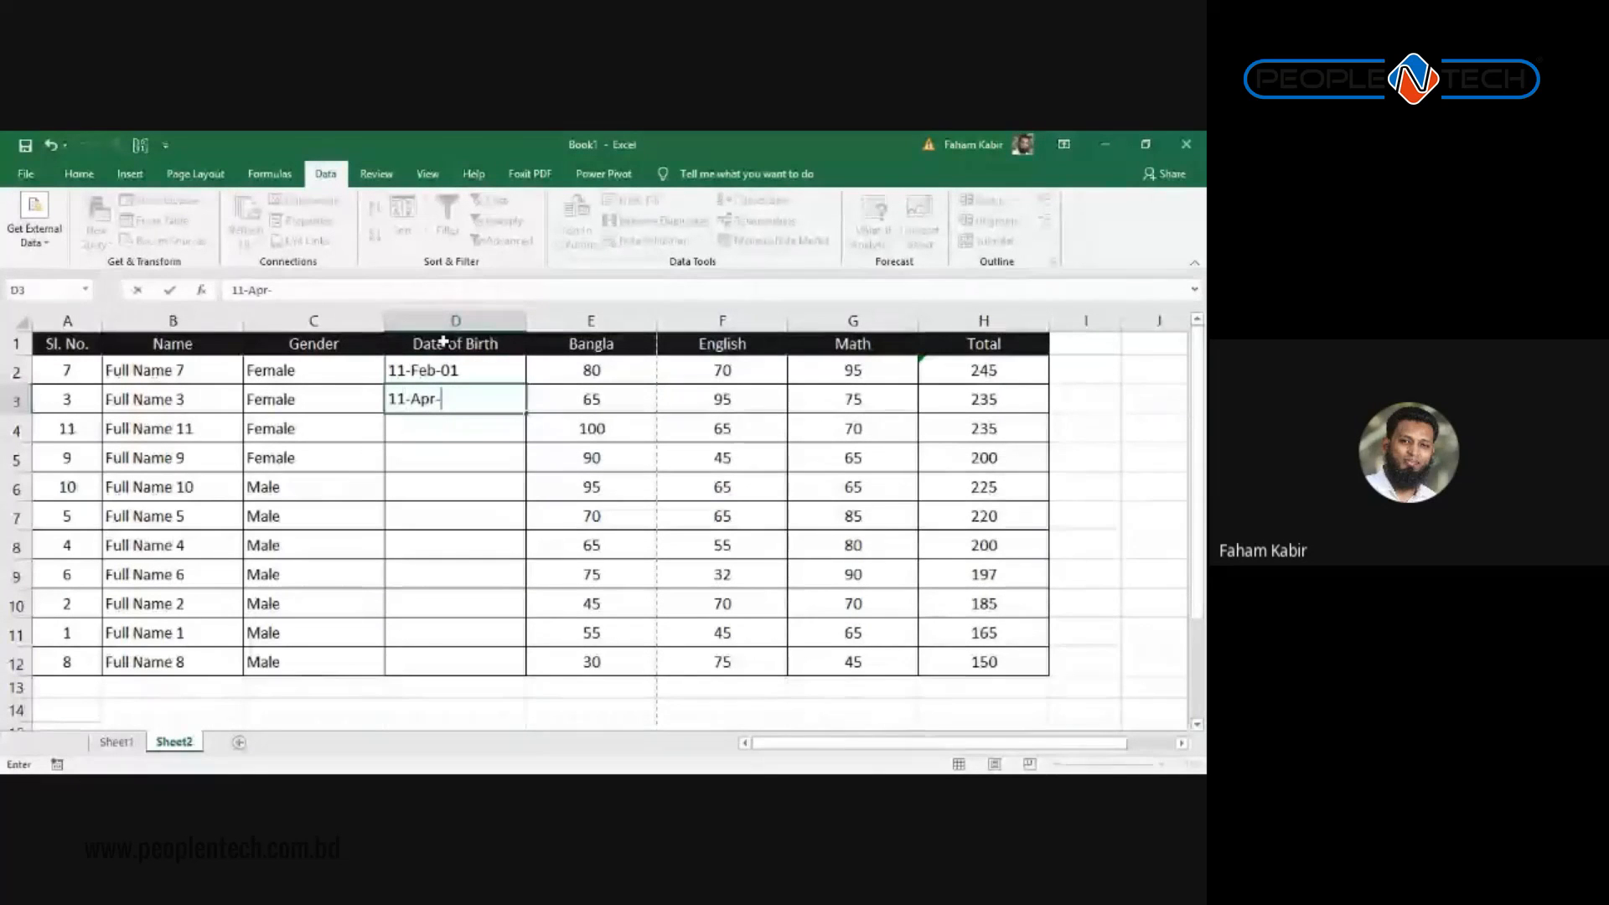
type("01")
key("Return")
left_click_drag(436, 369, 533, 680)
left_click(466, 493)
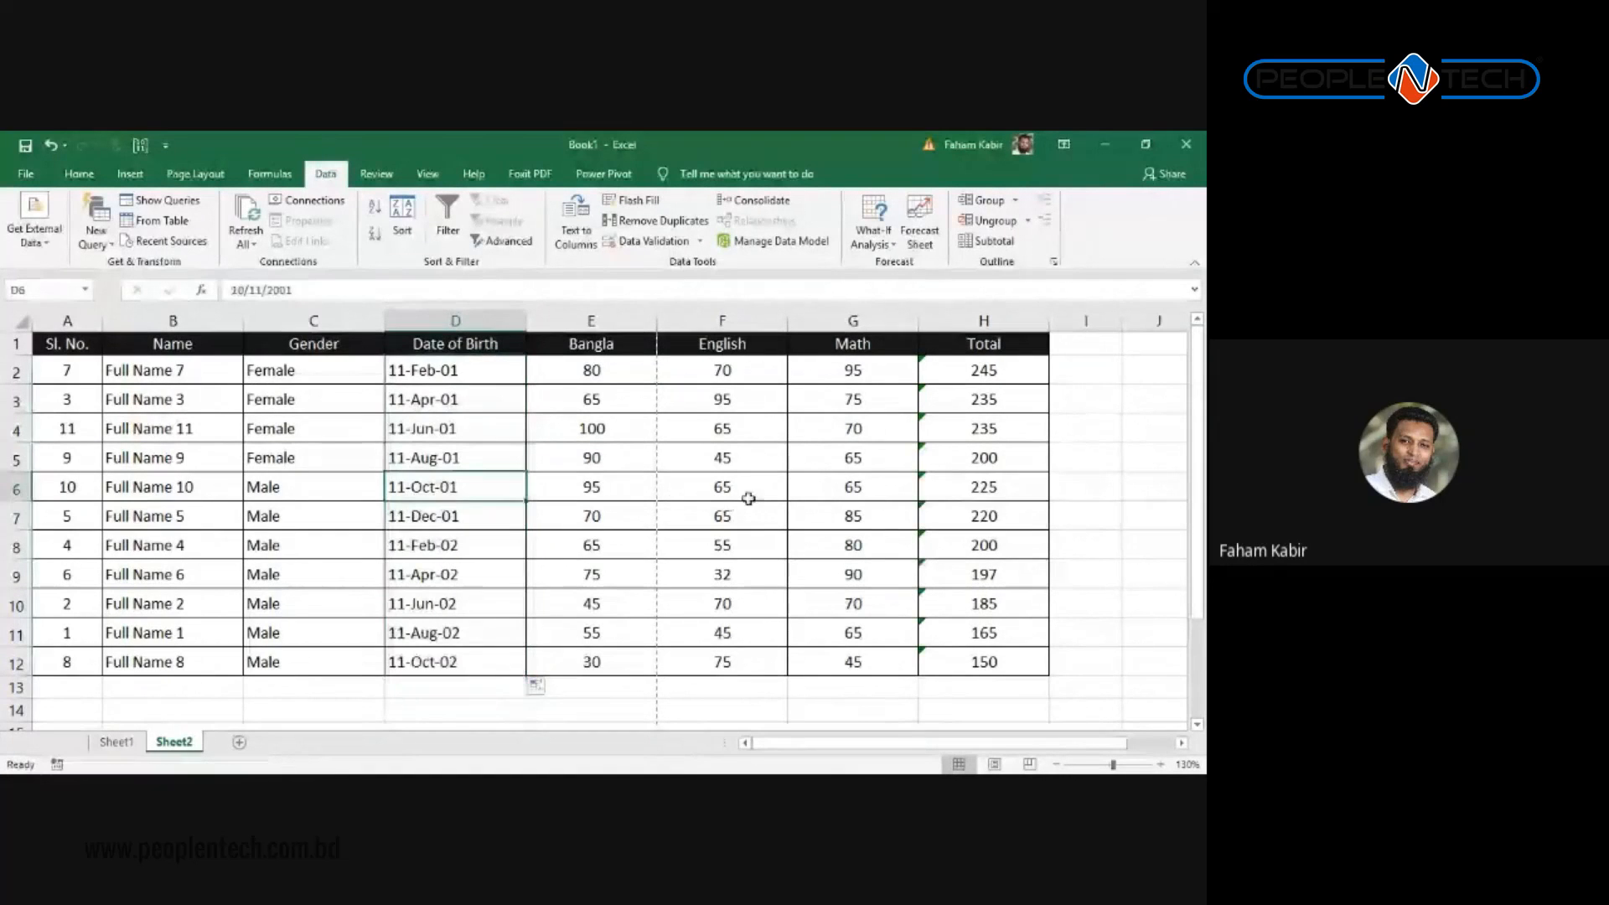
Step: Inspect the Total formulas in rows 4–7, including the H5 error-check options
left_click(650, 458)
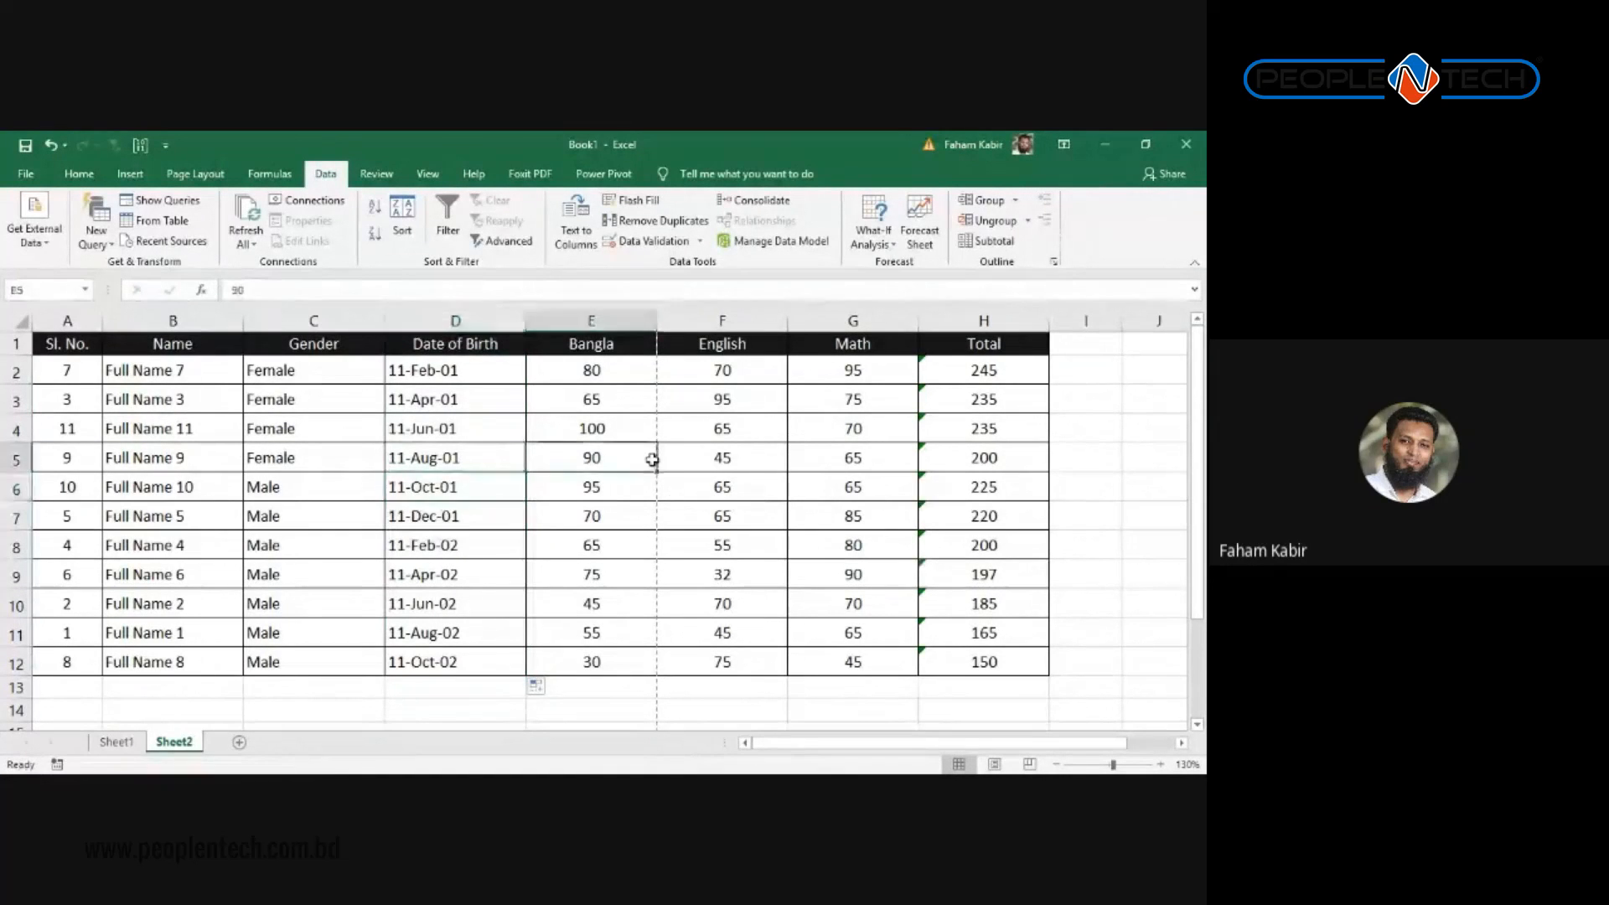
left_click(953, 416)
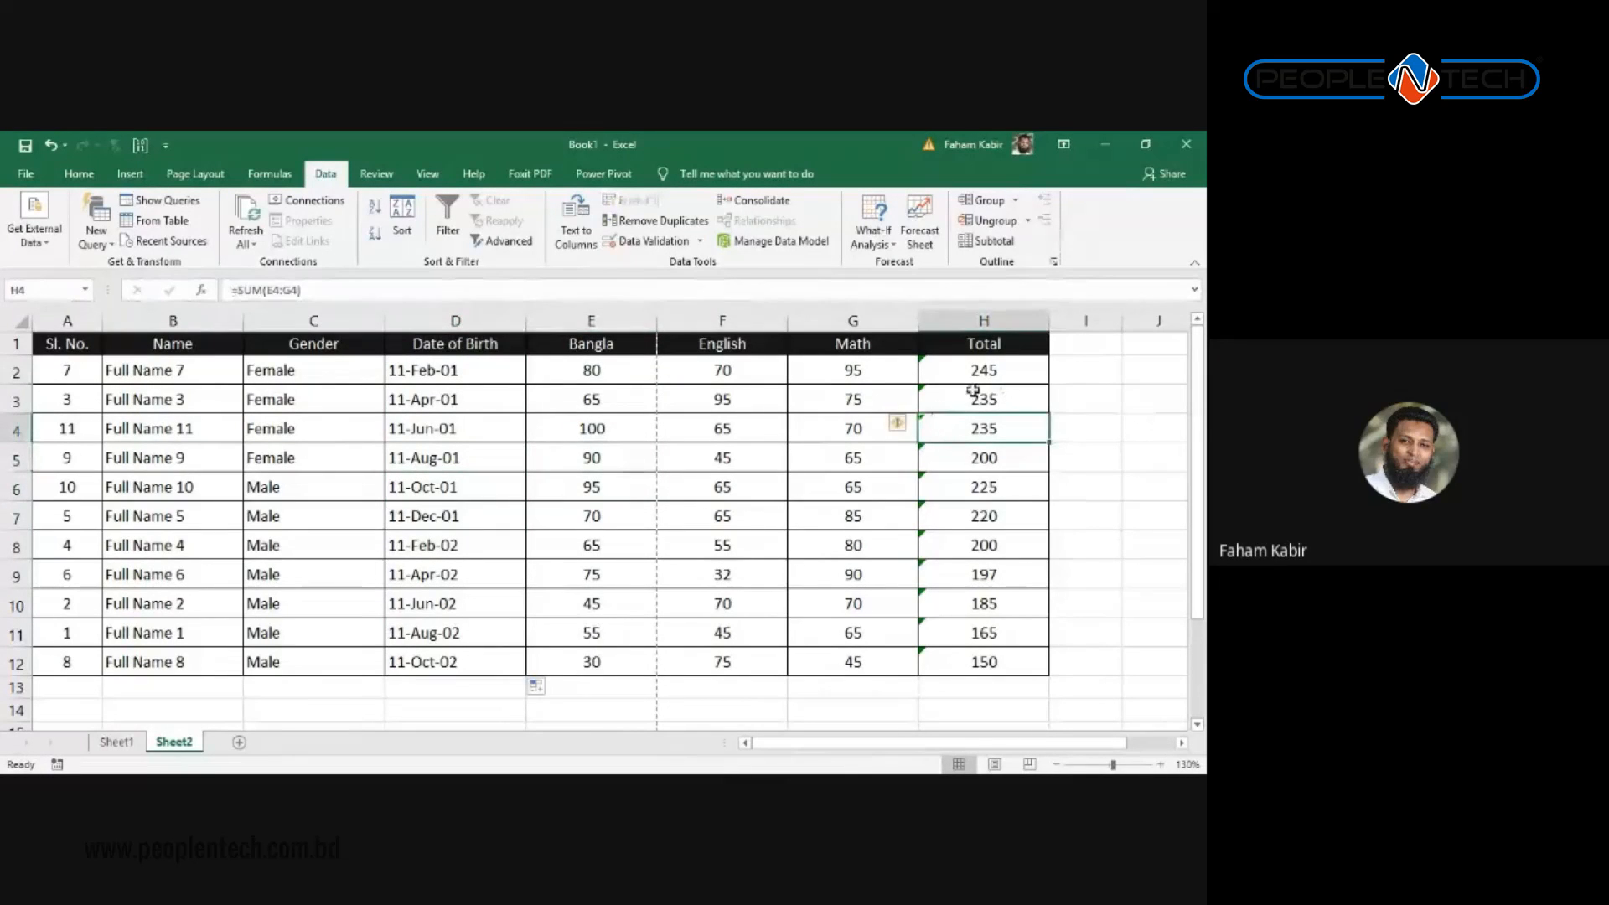
left_click(968, 458)
left_click(966, 521)
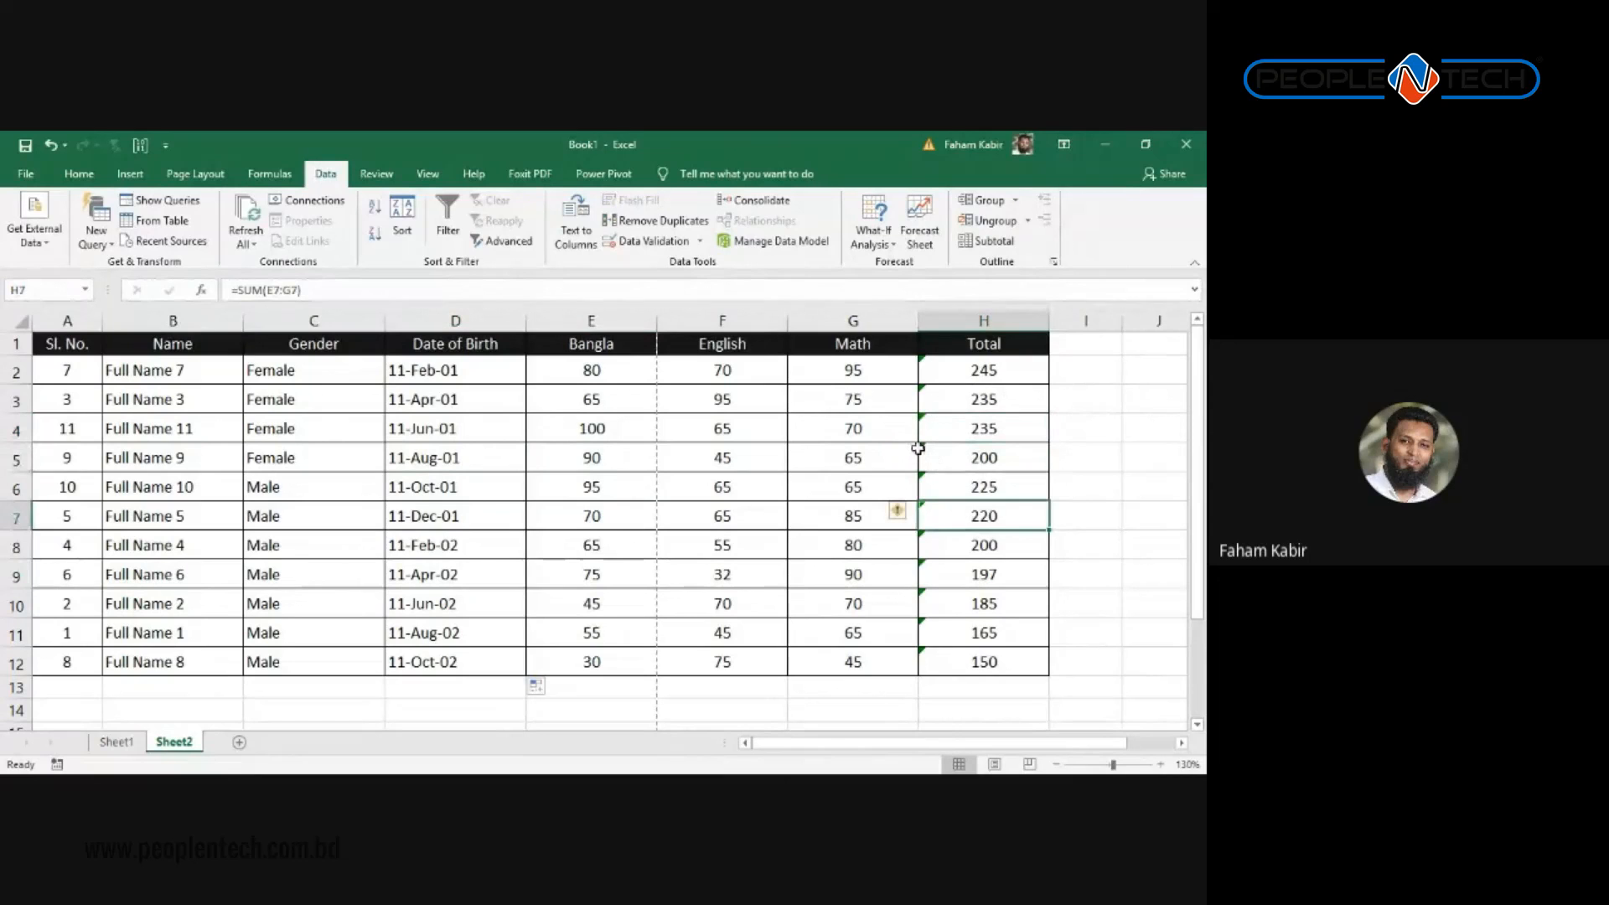
left_click(925, 449)
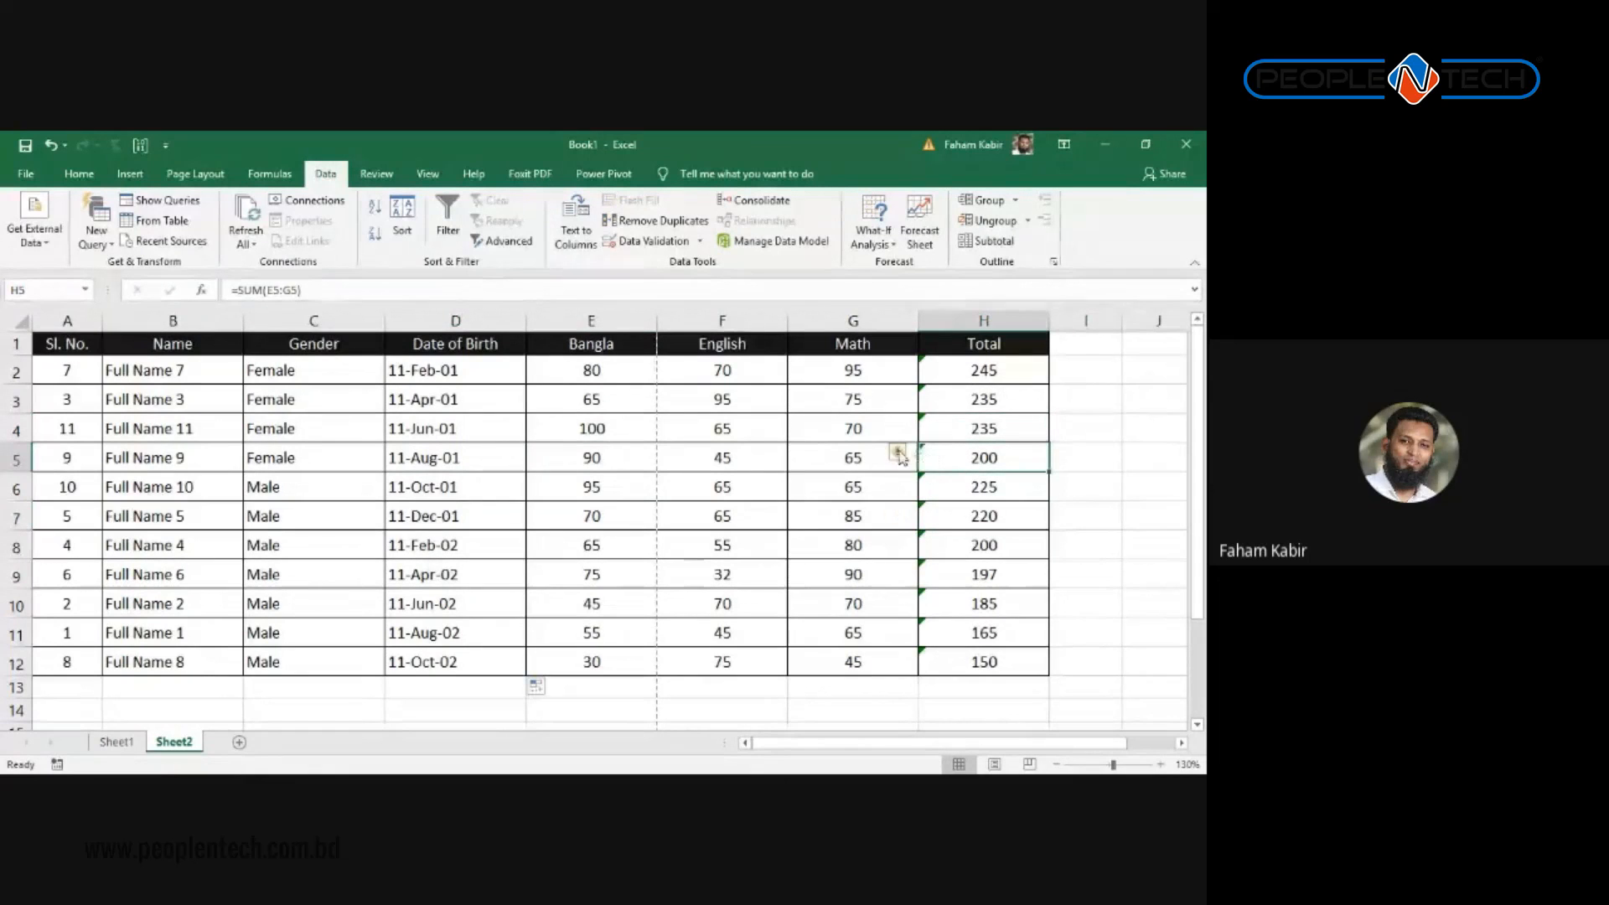
mouse_move(910, 461)
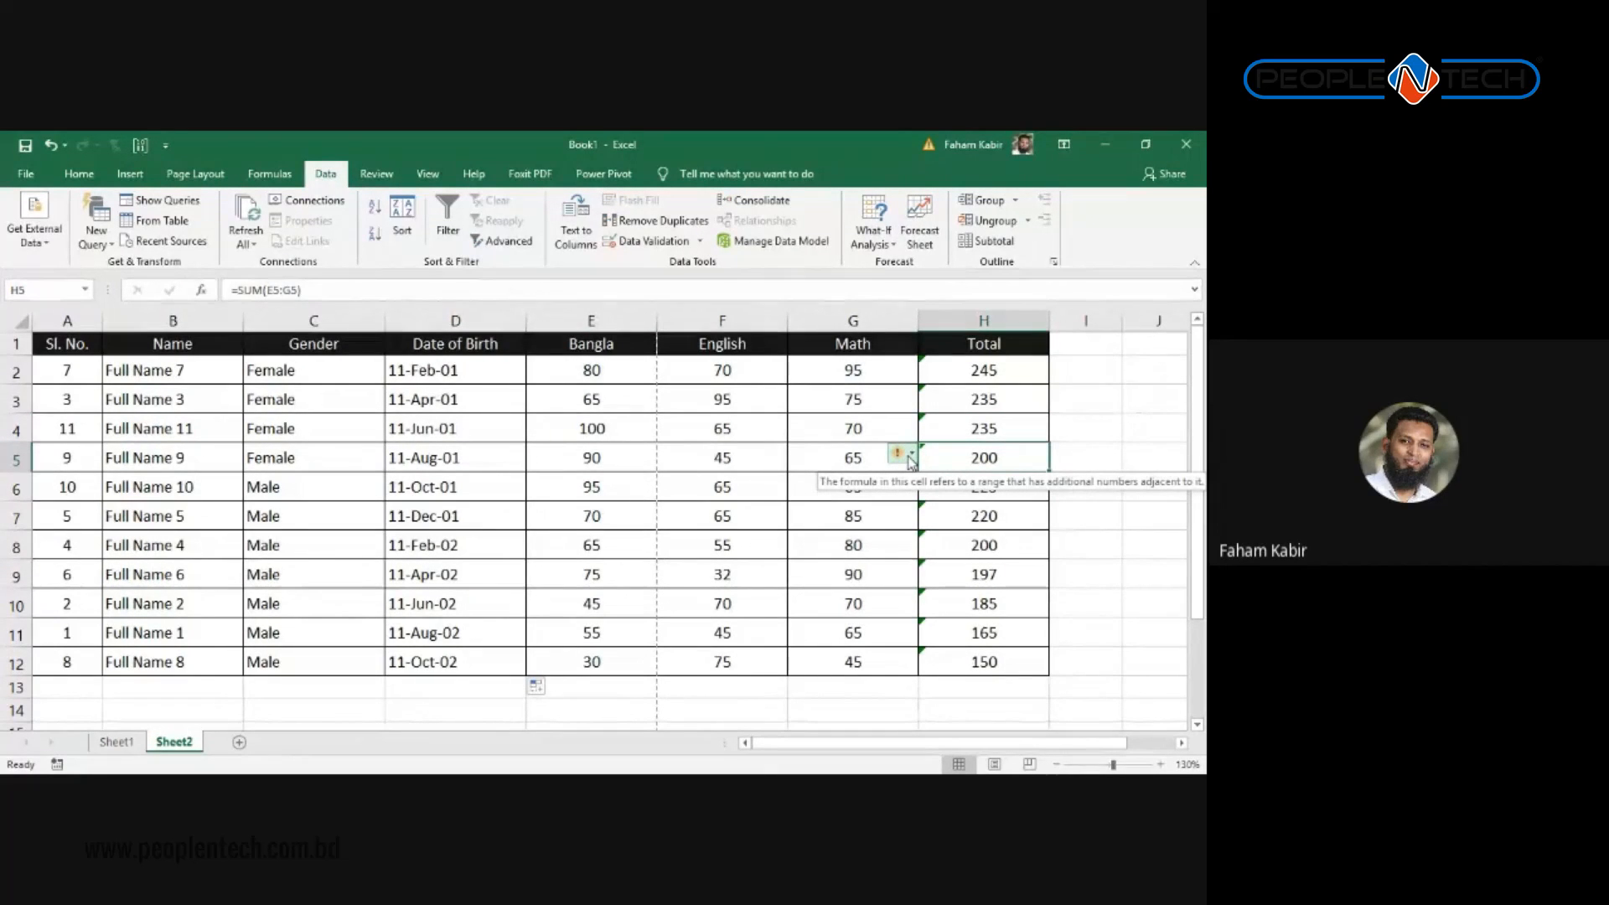
left_click(910, 456)
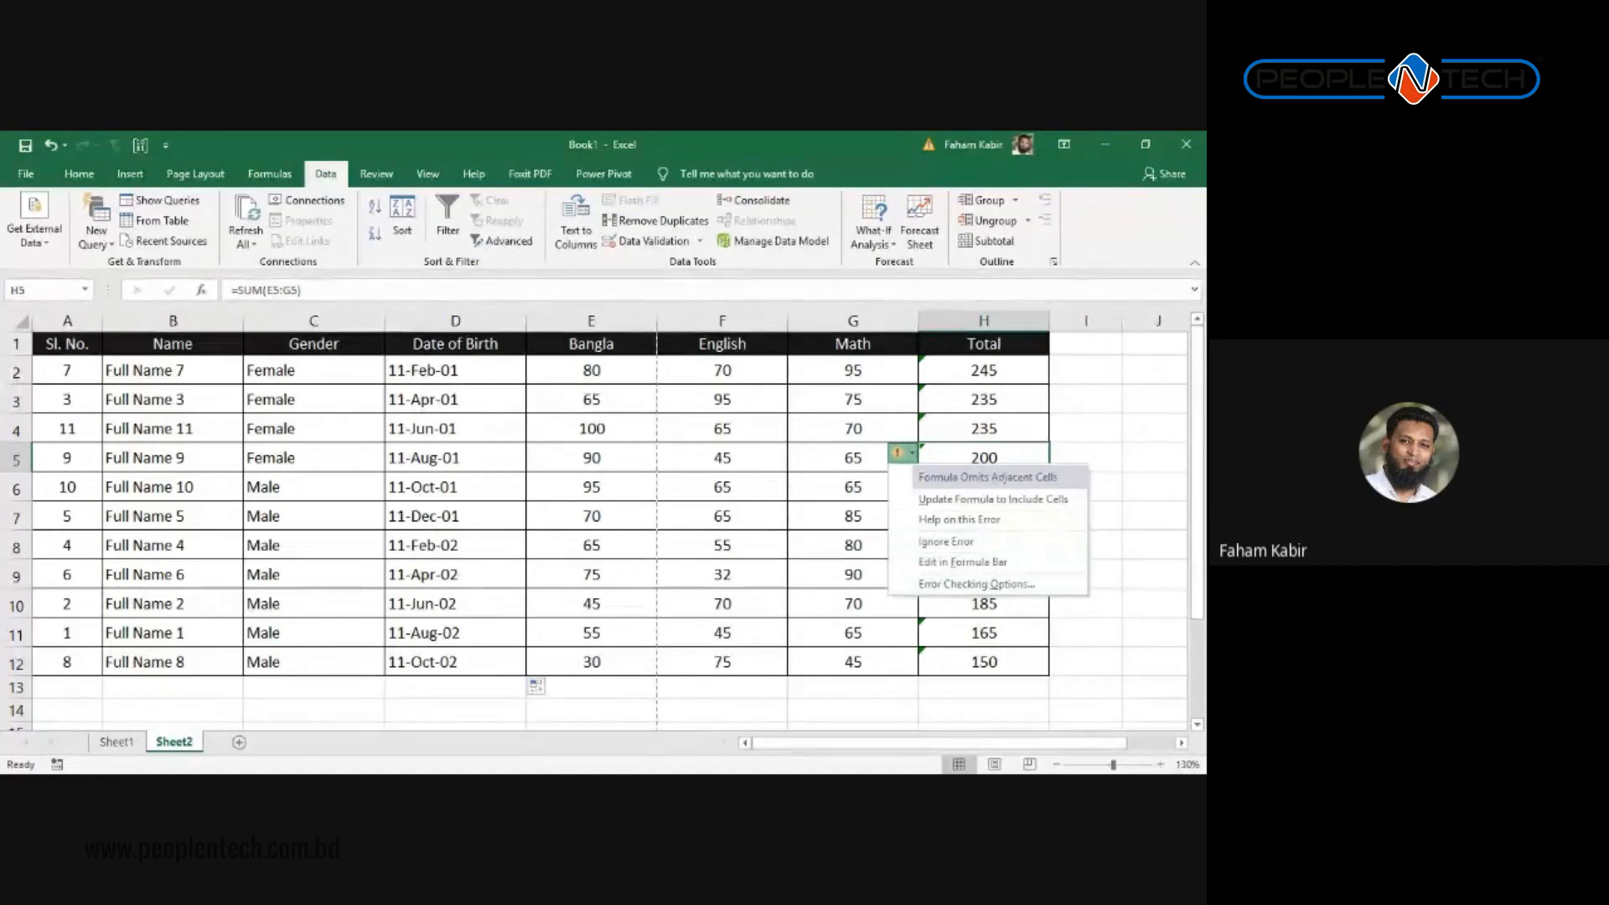
left_click(820, 500)
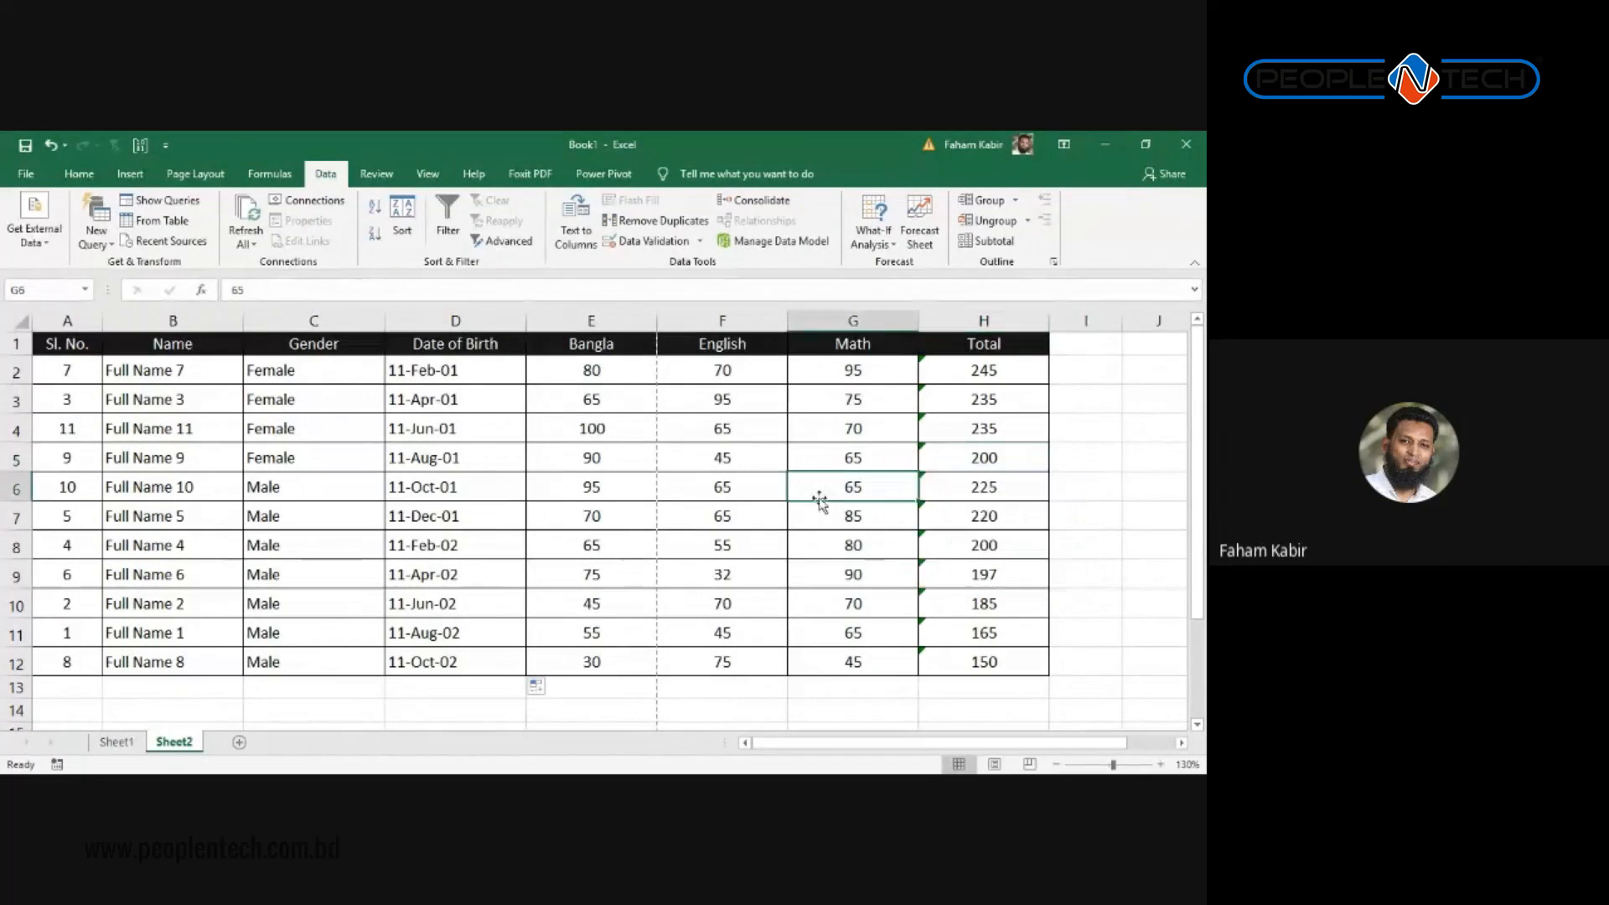
left_click(965, 492)
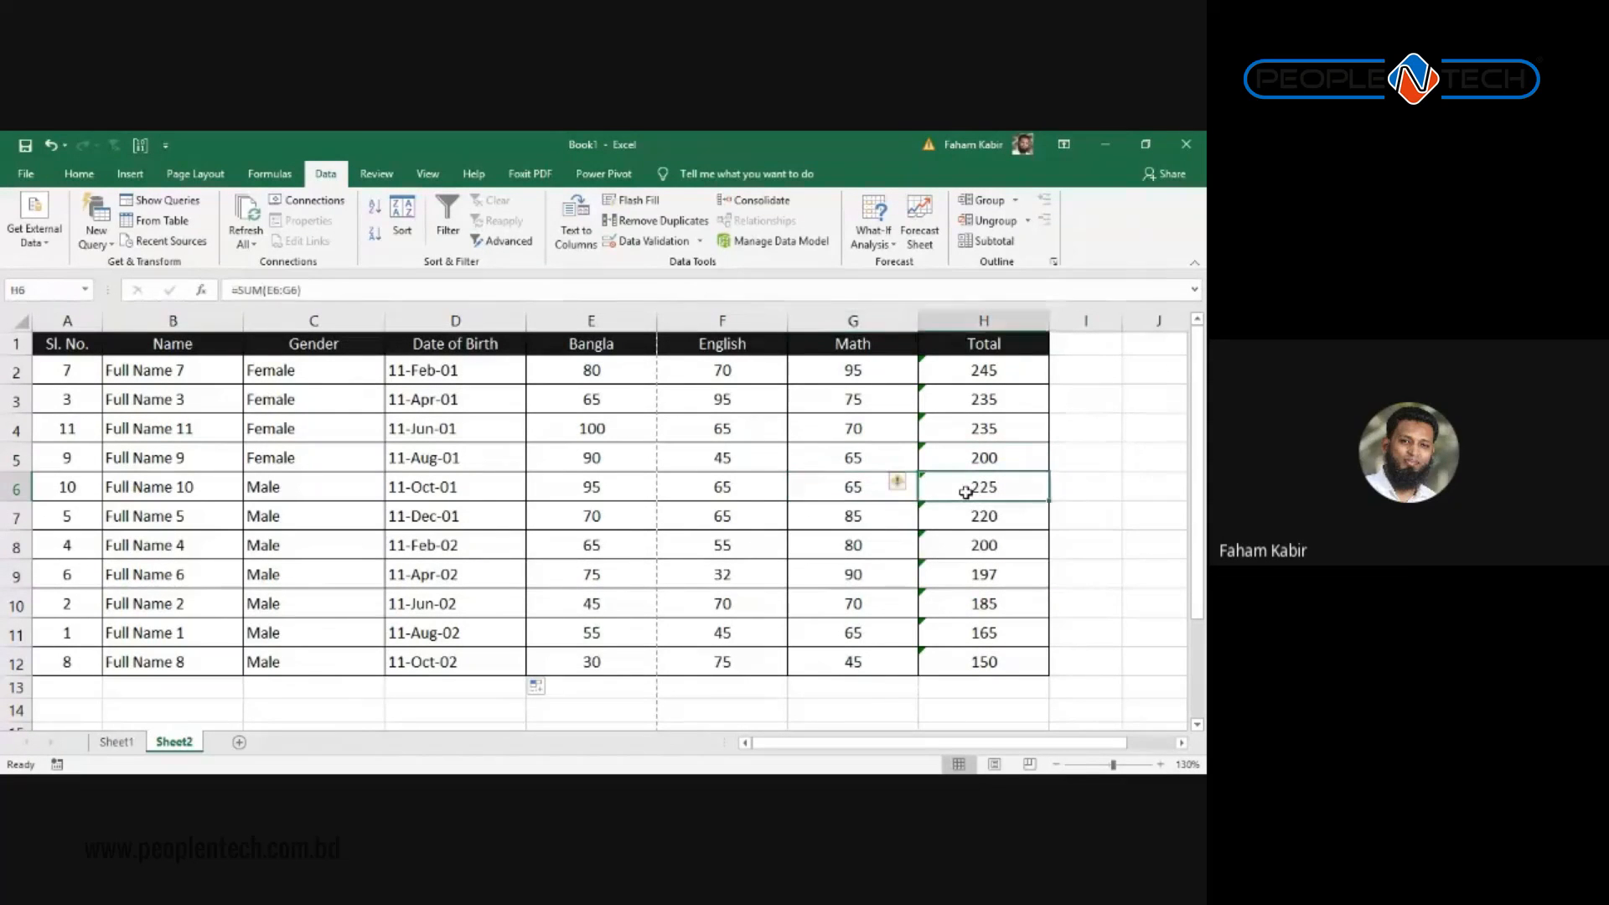
left_click_drag(875, 492, 947, 474)
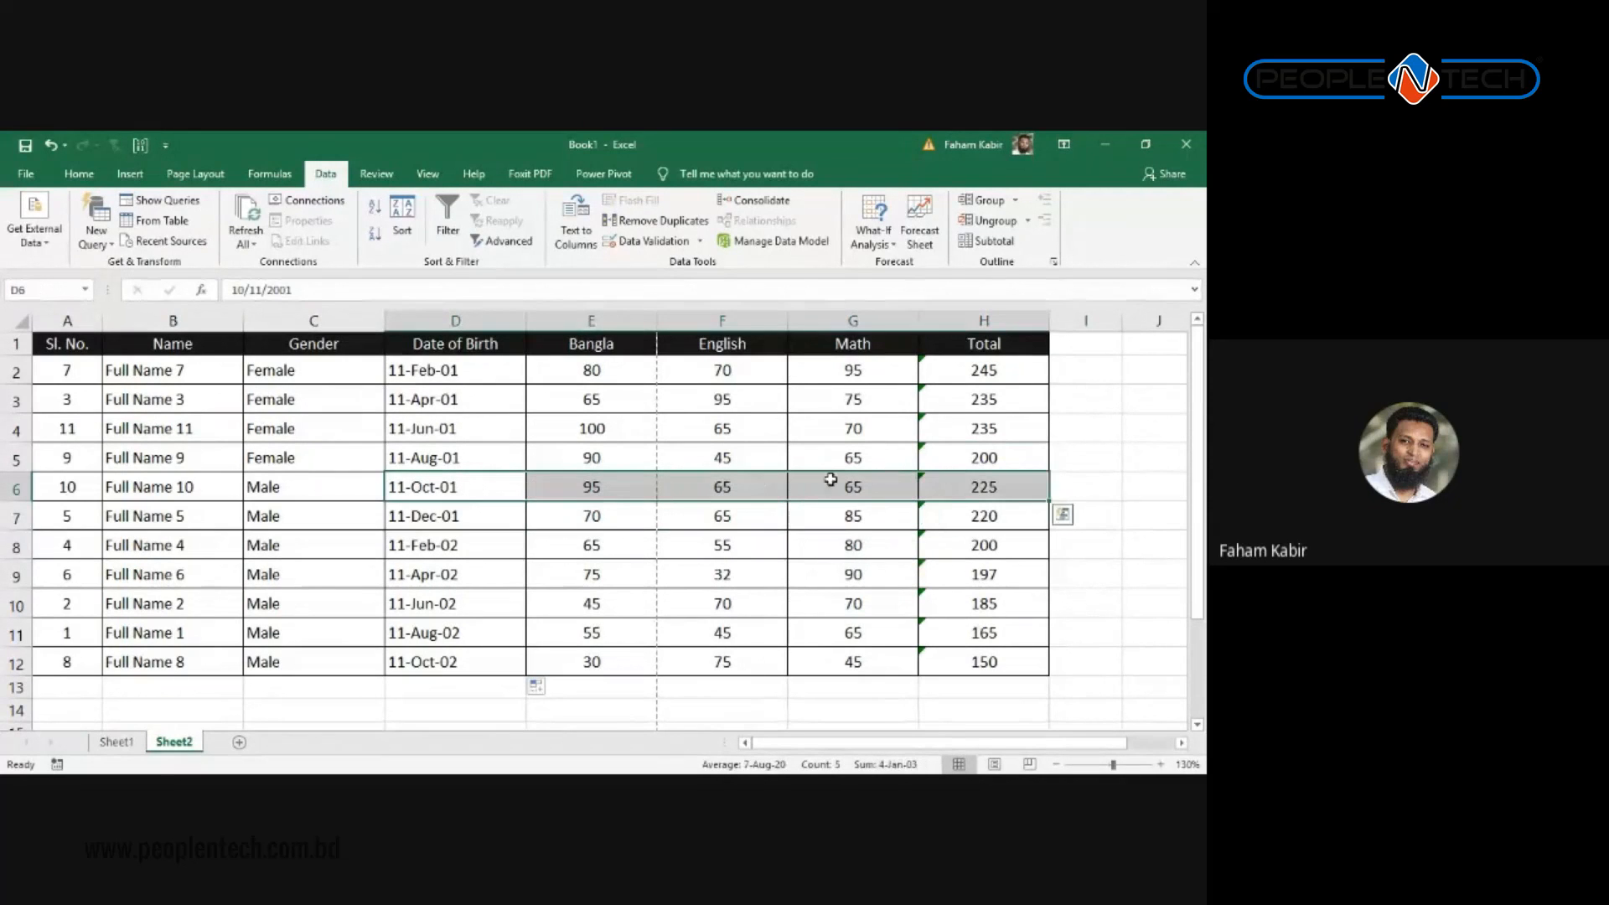
left_click(485, 488)
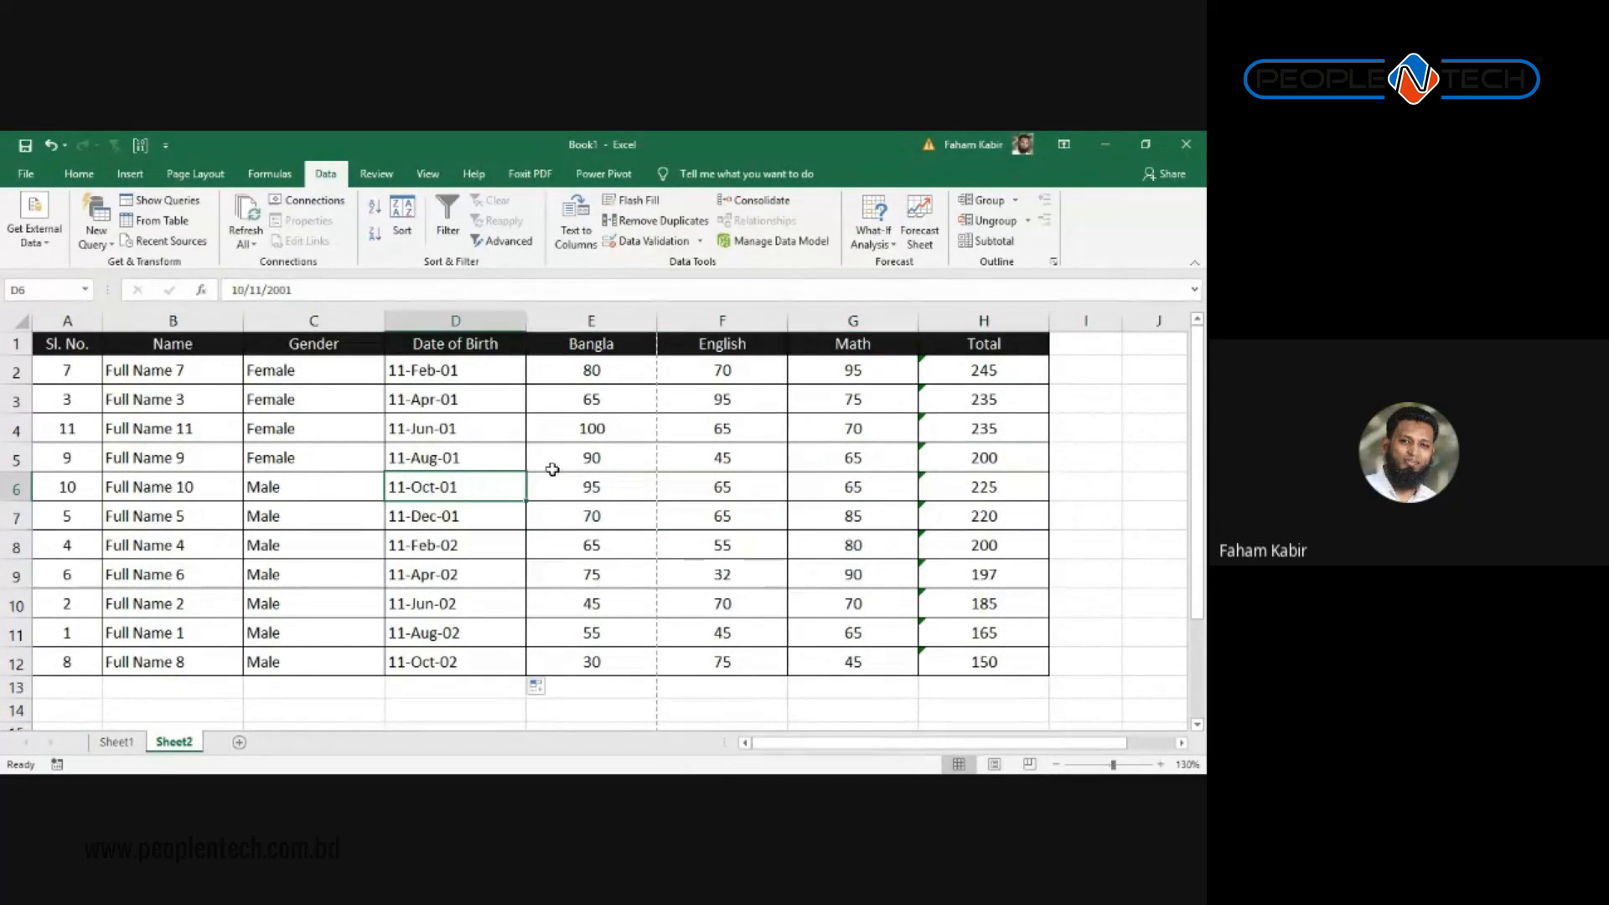
Step: Check the first birth date and the row 2 and 3 Total formulas, leaving them unchanged
left_click(469, 367)
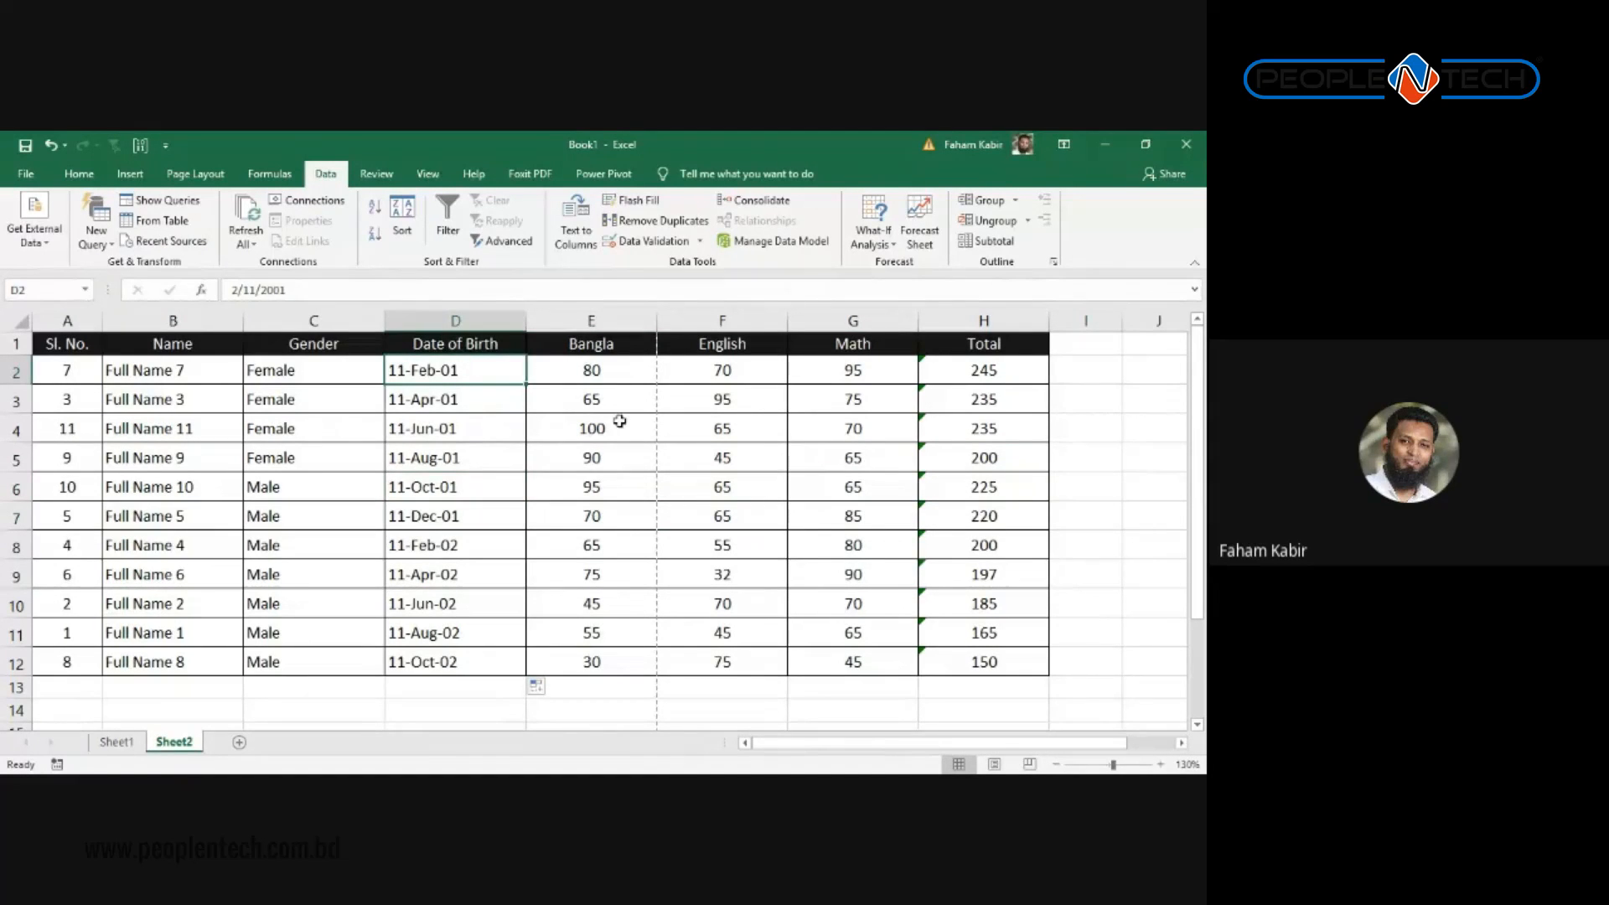
scroll(603, 445, "down", 2)
scroll(682, 448, "up", 2)
left_click(972, 364)
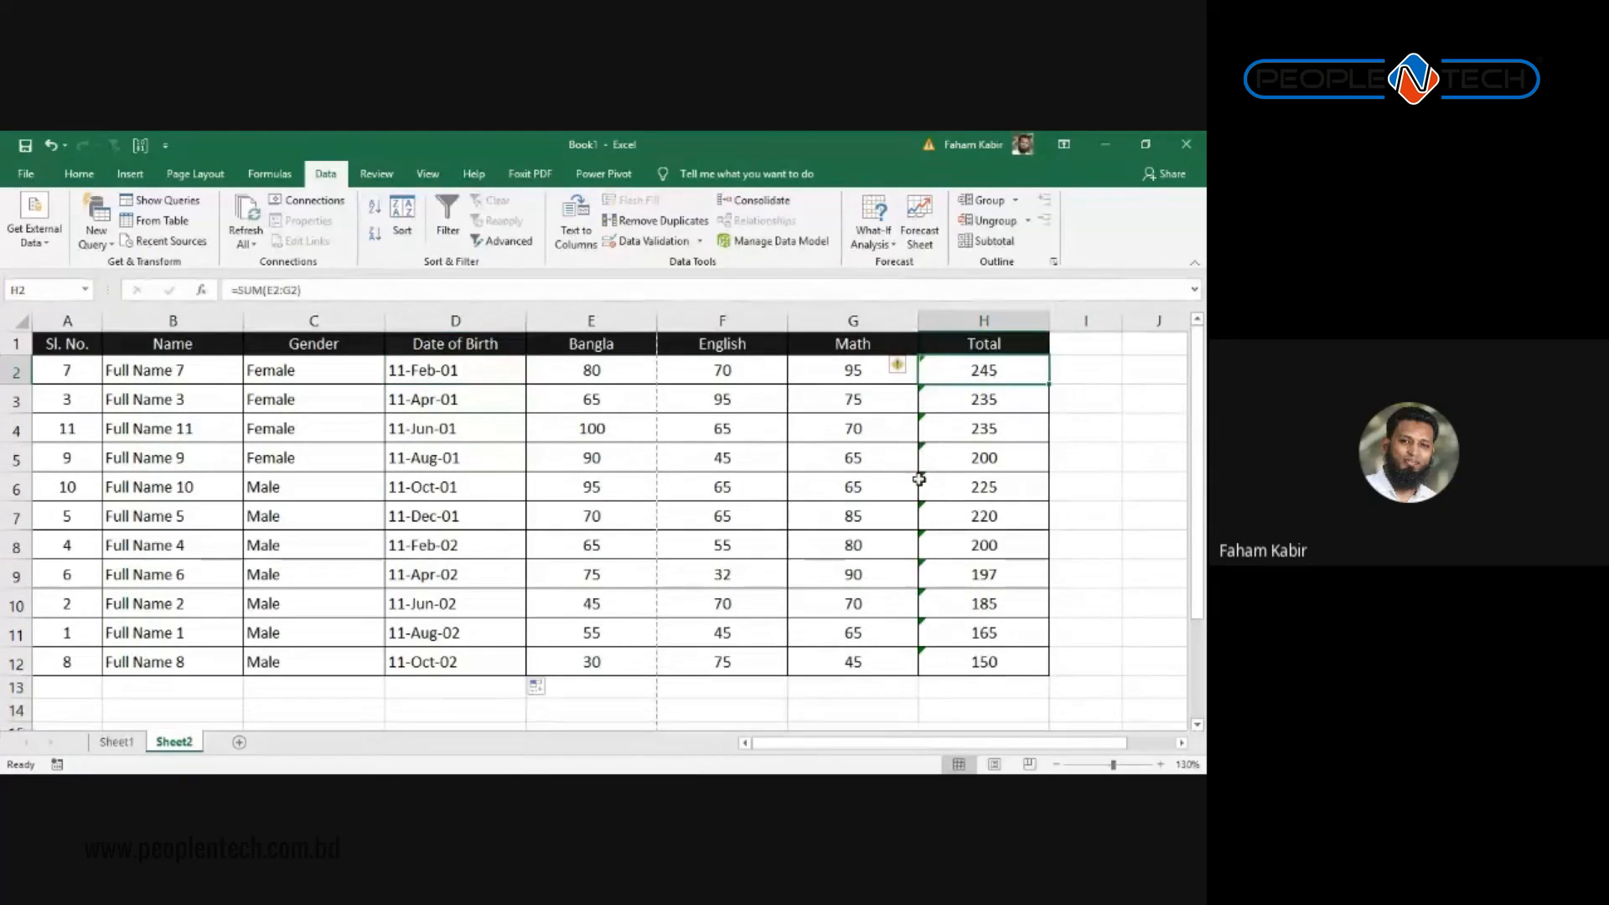
double_click(952, 411)
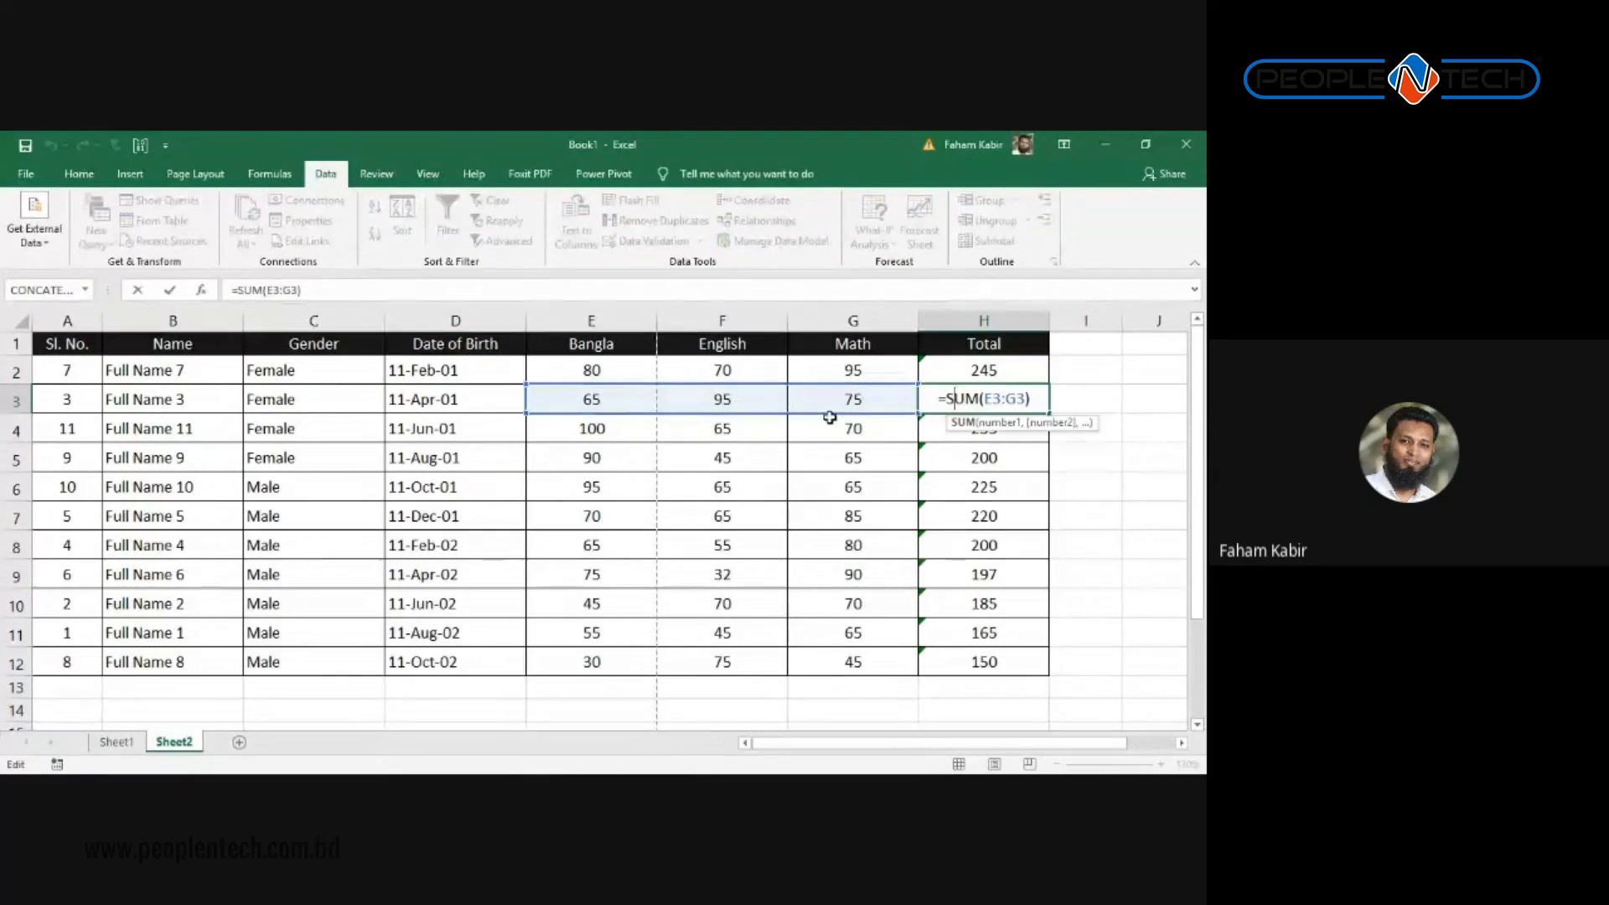
key("Return")
left_click(471, 444)
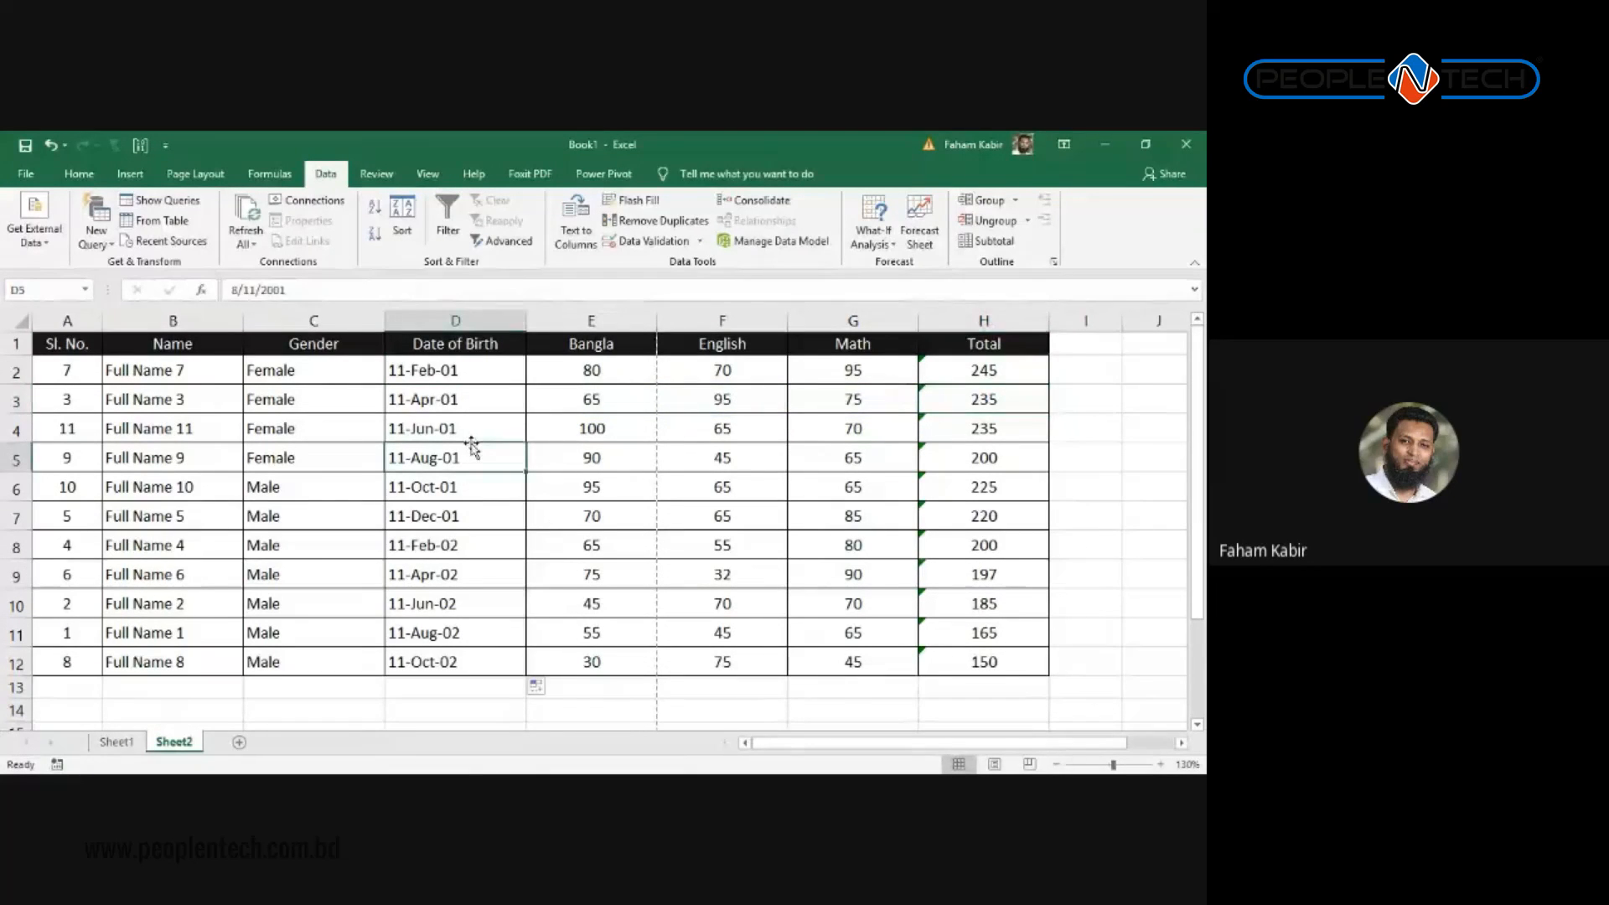
left_click(453, 321)
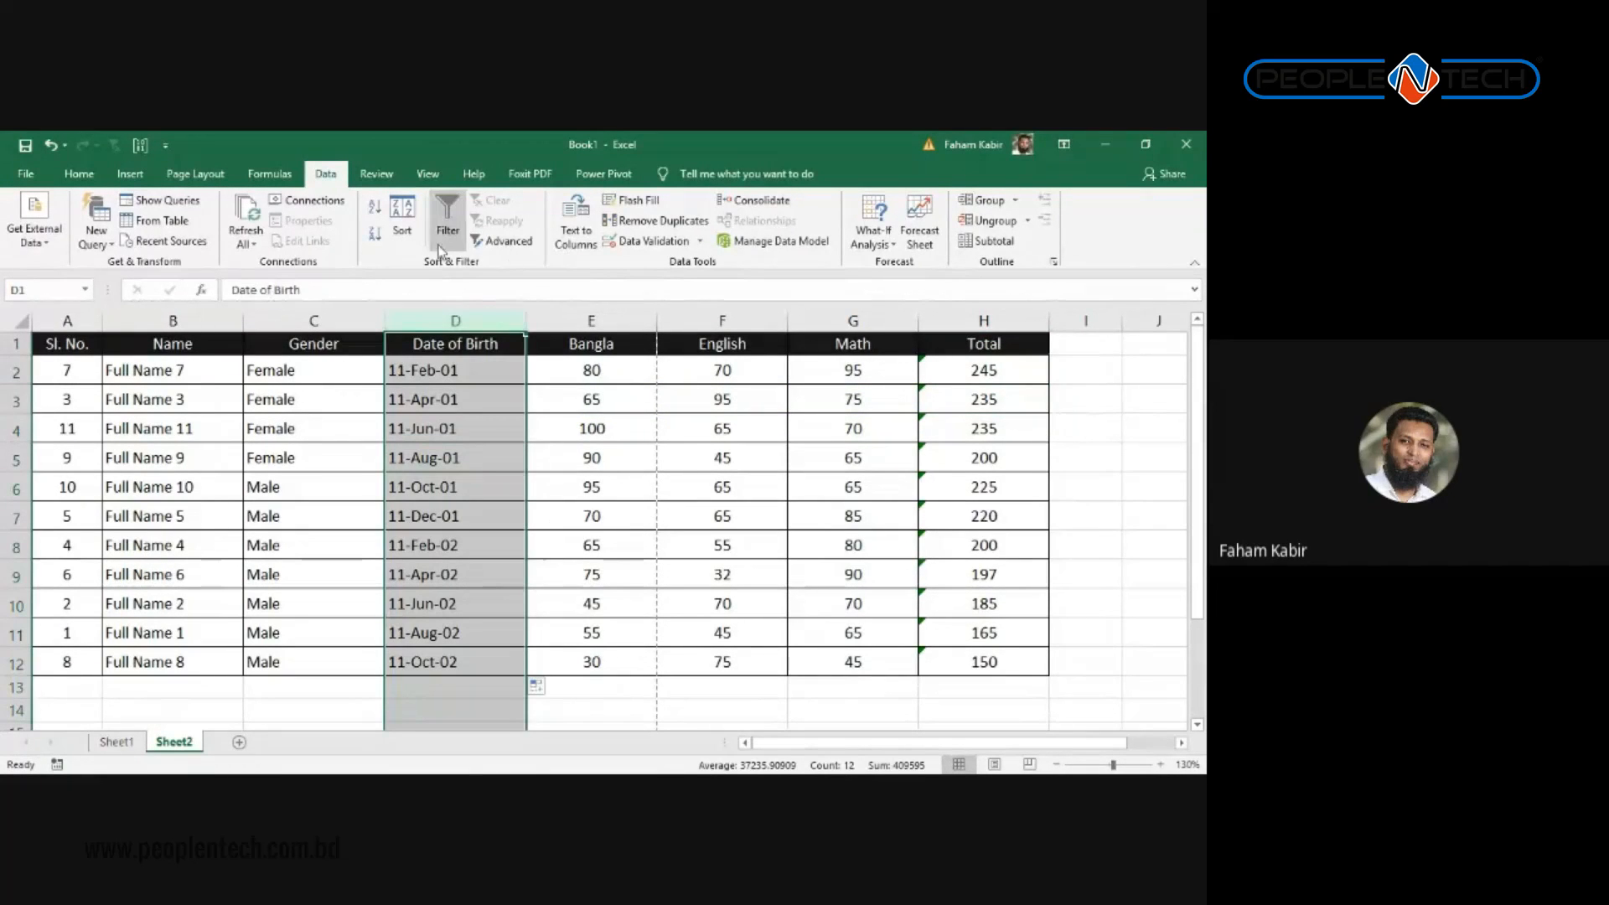
left_click(662, 448)
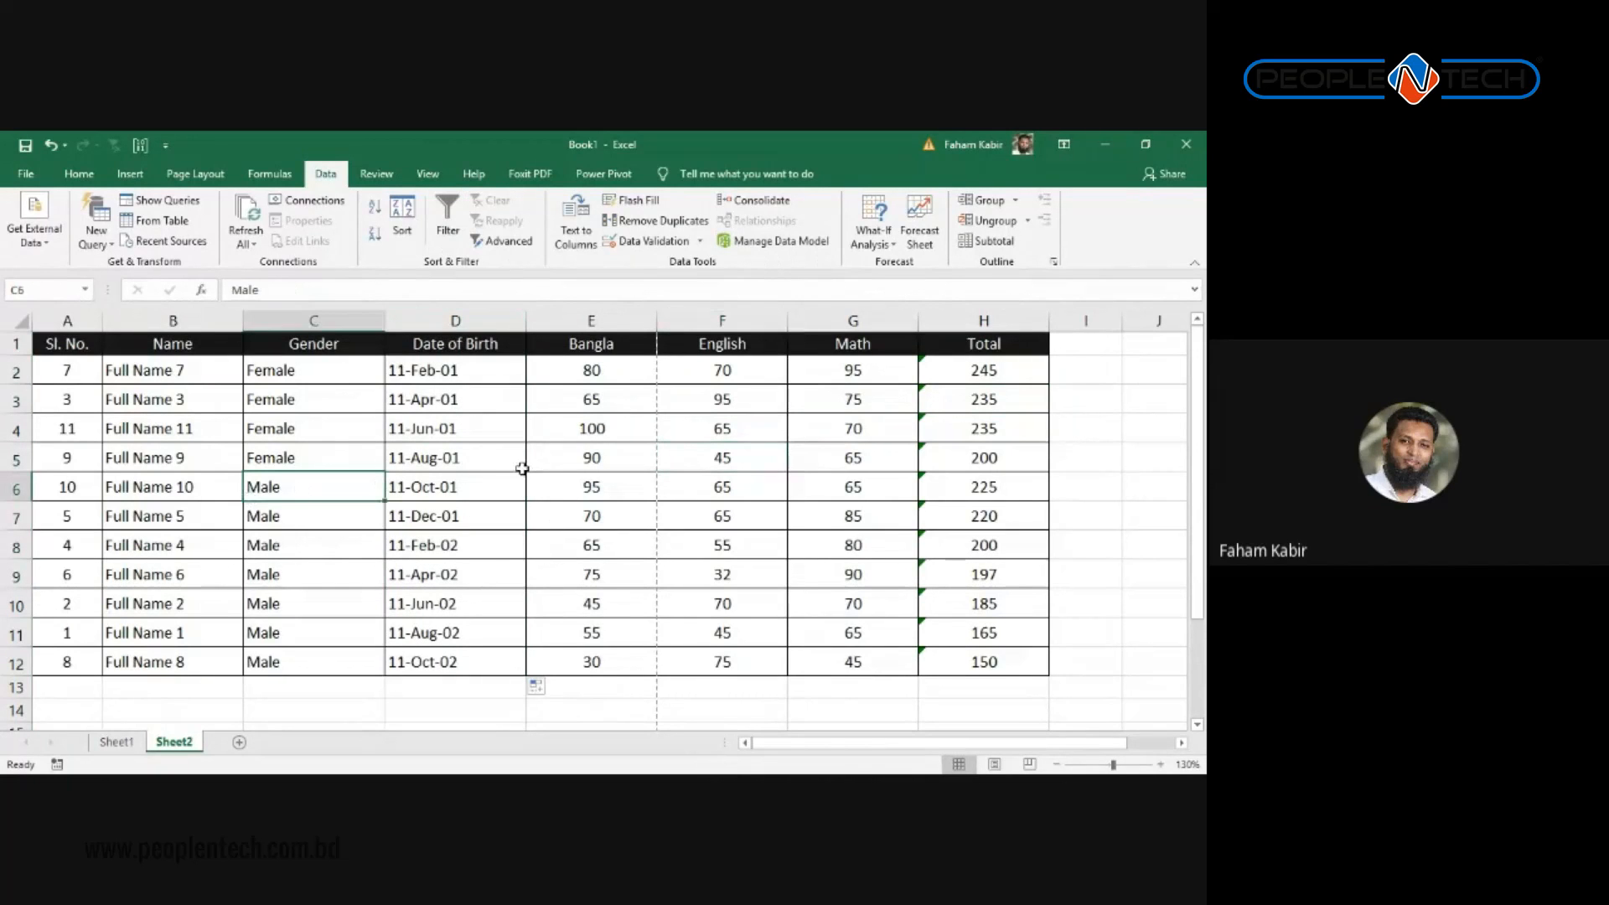
Step: Select the table A1:H12, place the cursor inside it, and enable Data > Filter
left_click(74, 344)
left_click_drag(74, 343, 999, 668)
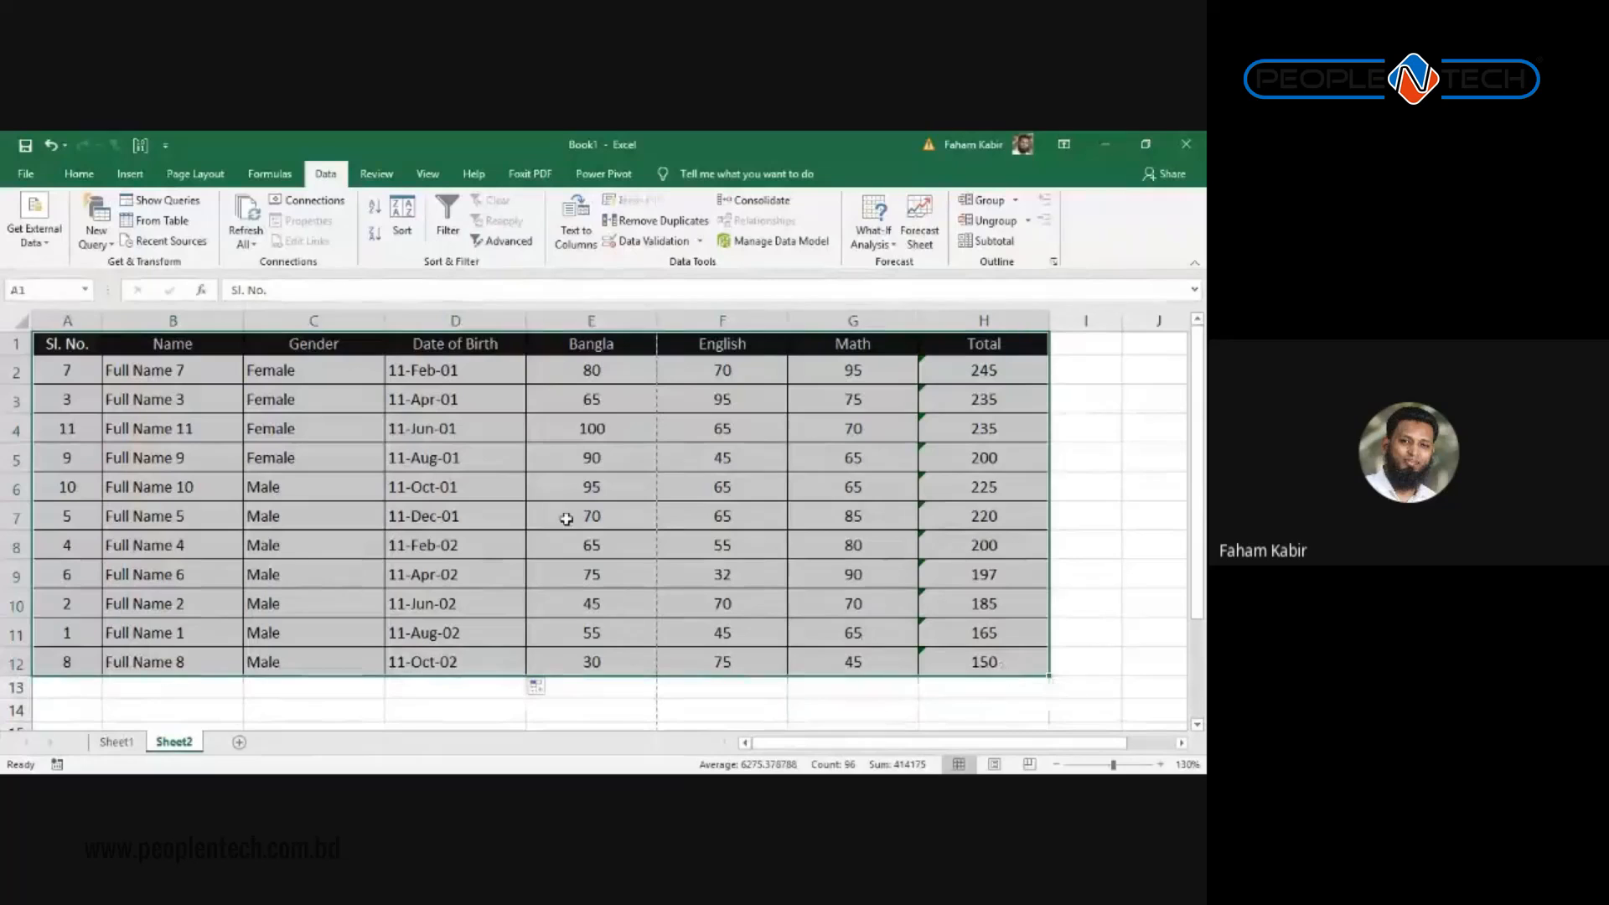
left_click(438, 488)
left_click(405, 400)
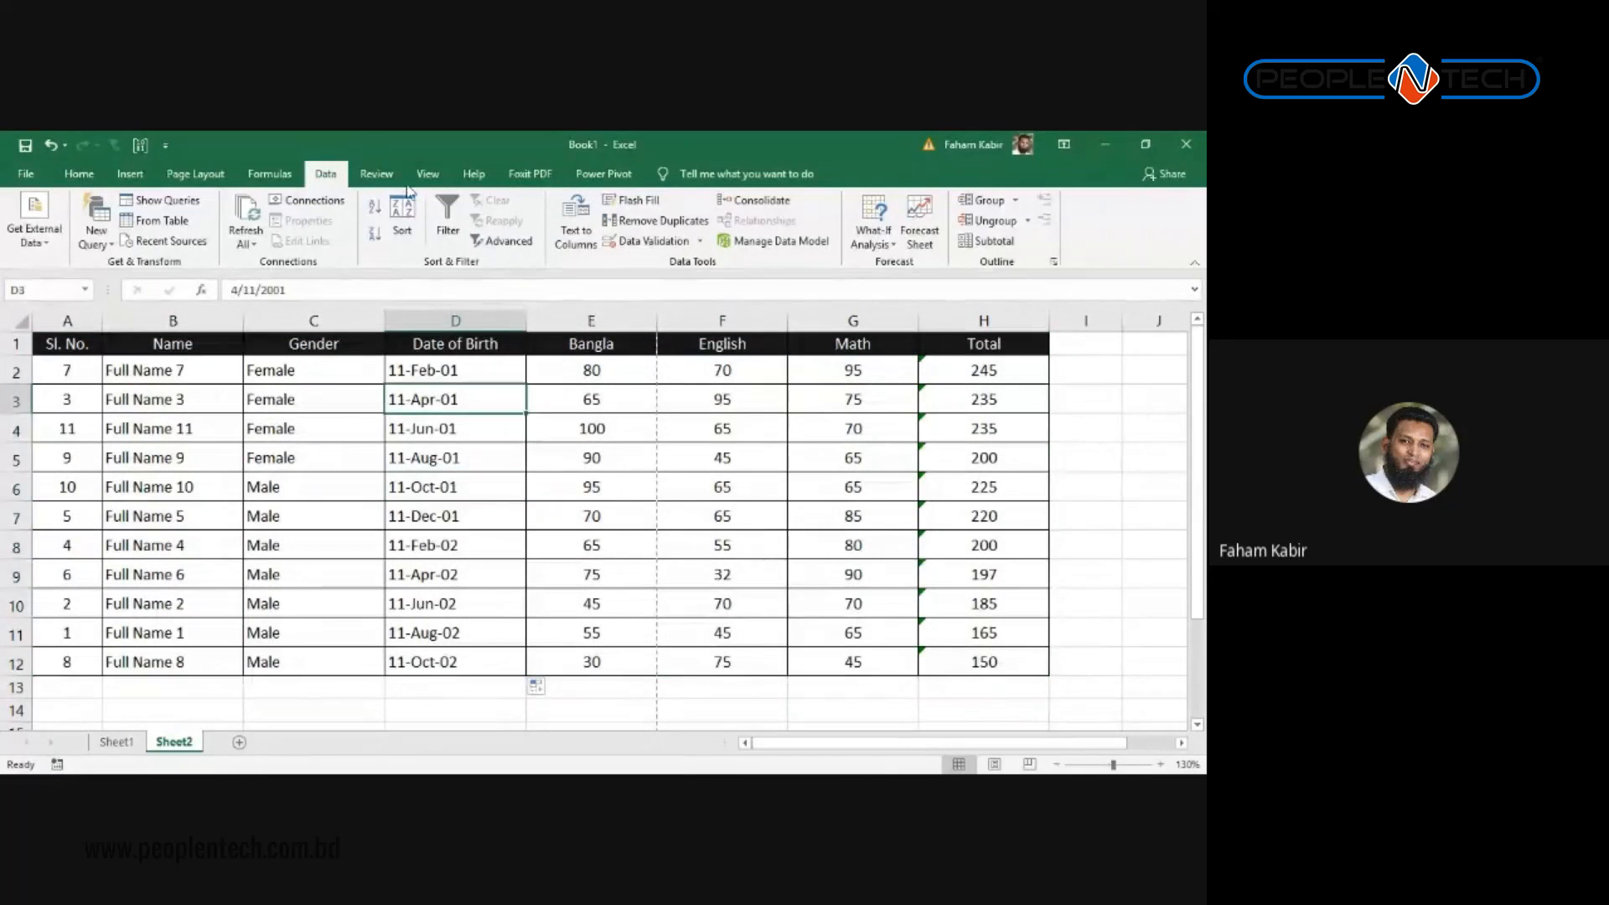
left_click(448, 216)
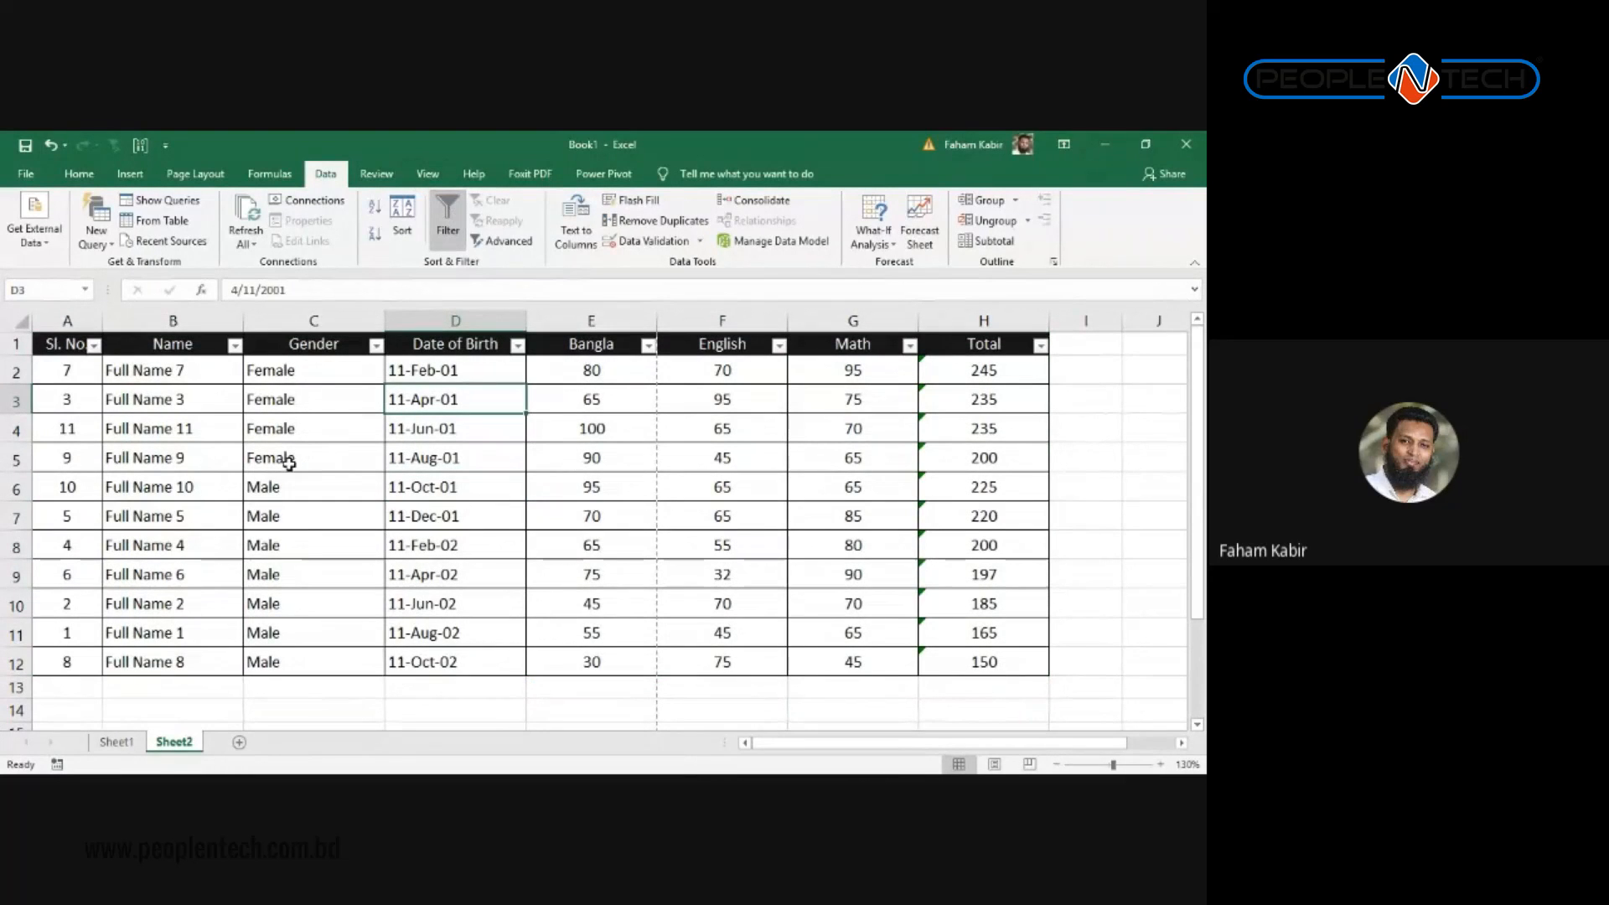
left_click_drag(59, 320, 983, 320)
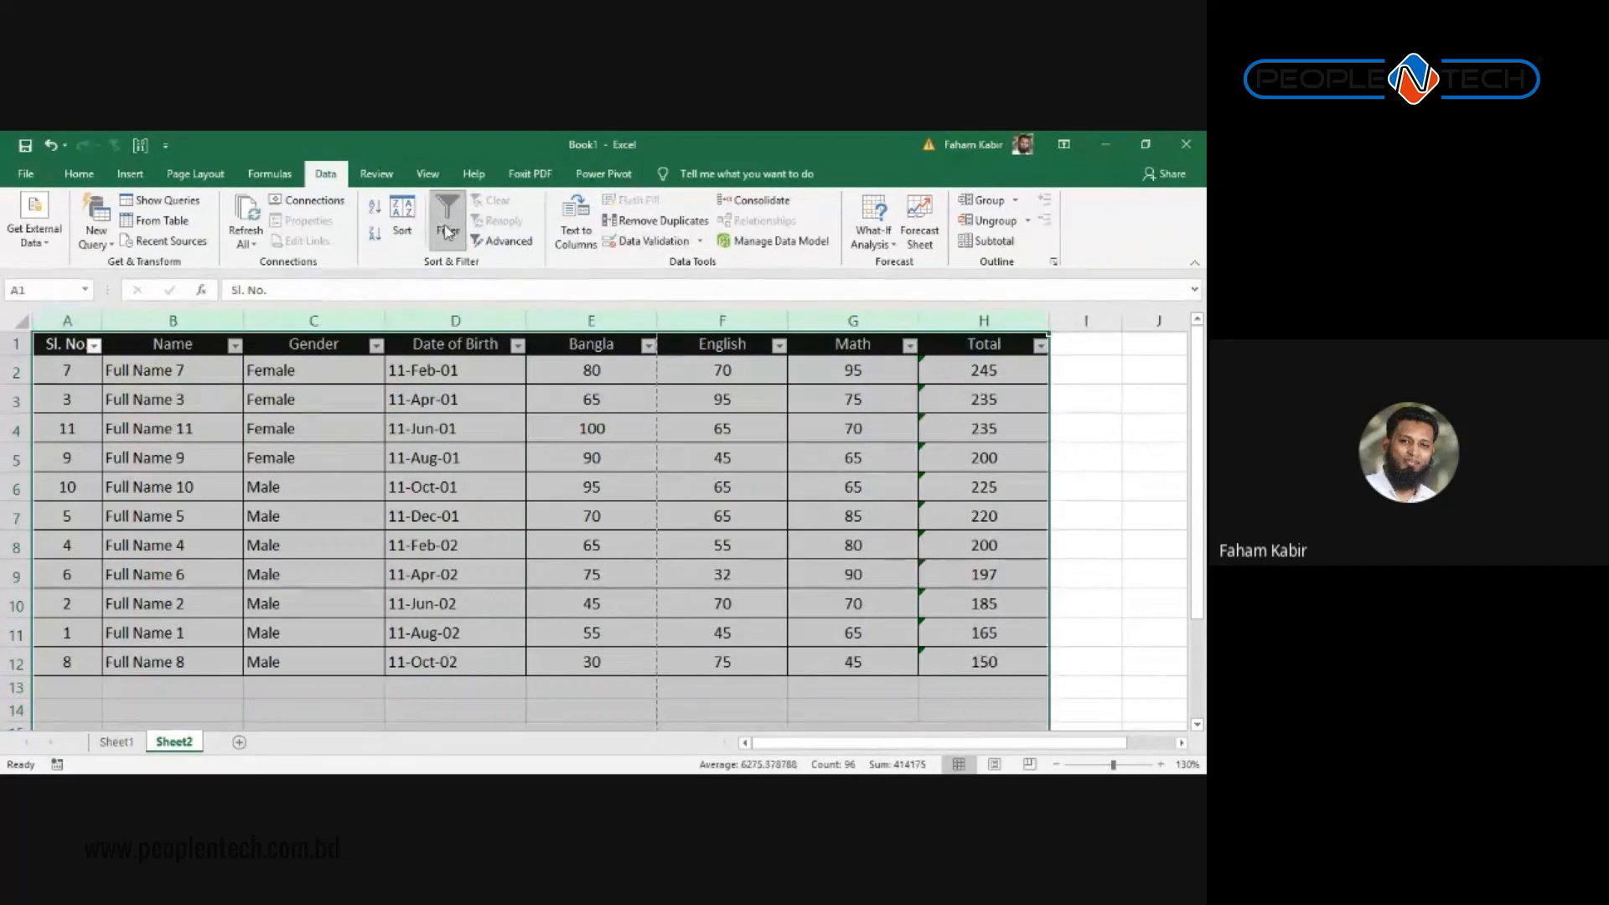
left_click(517, 423)
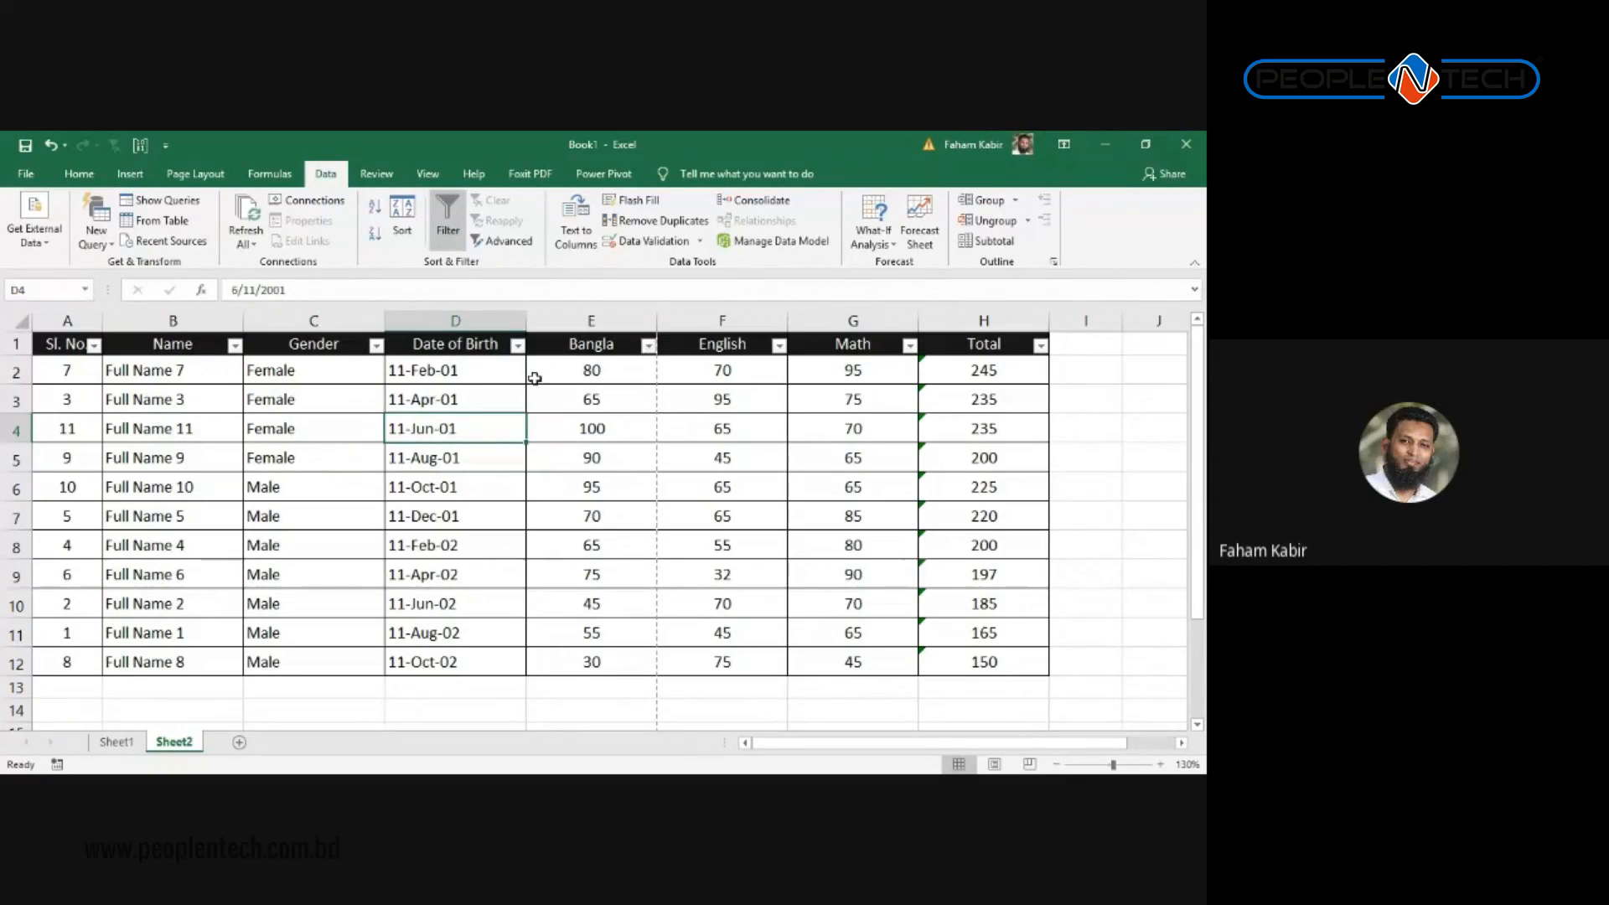
left_click(517, 345)
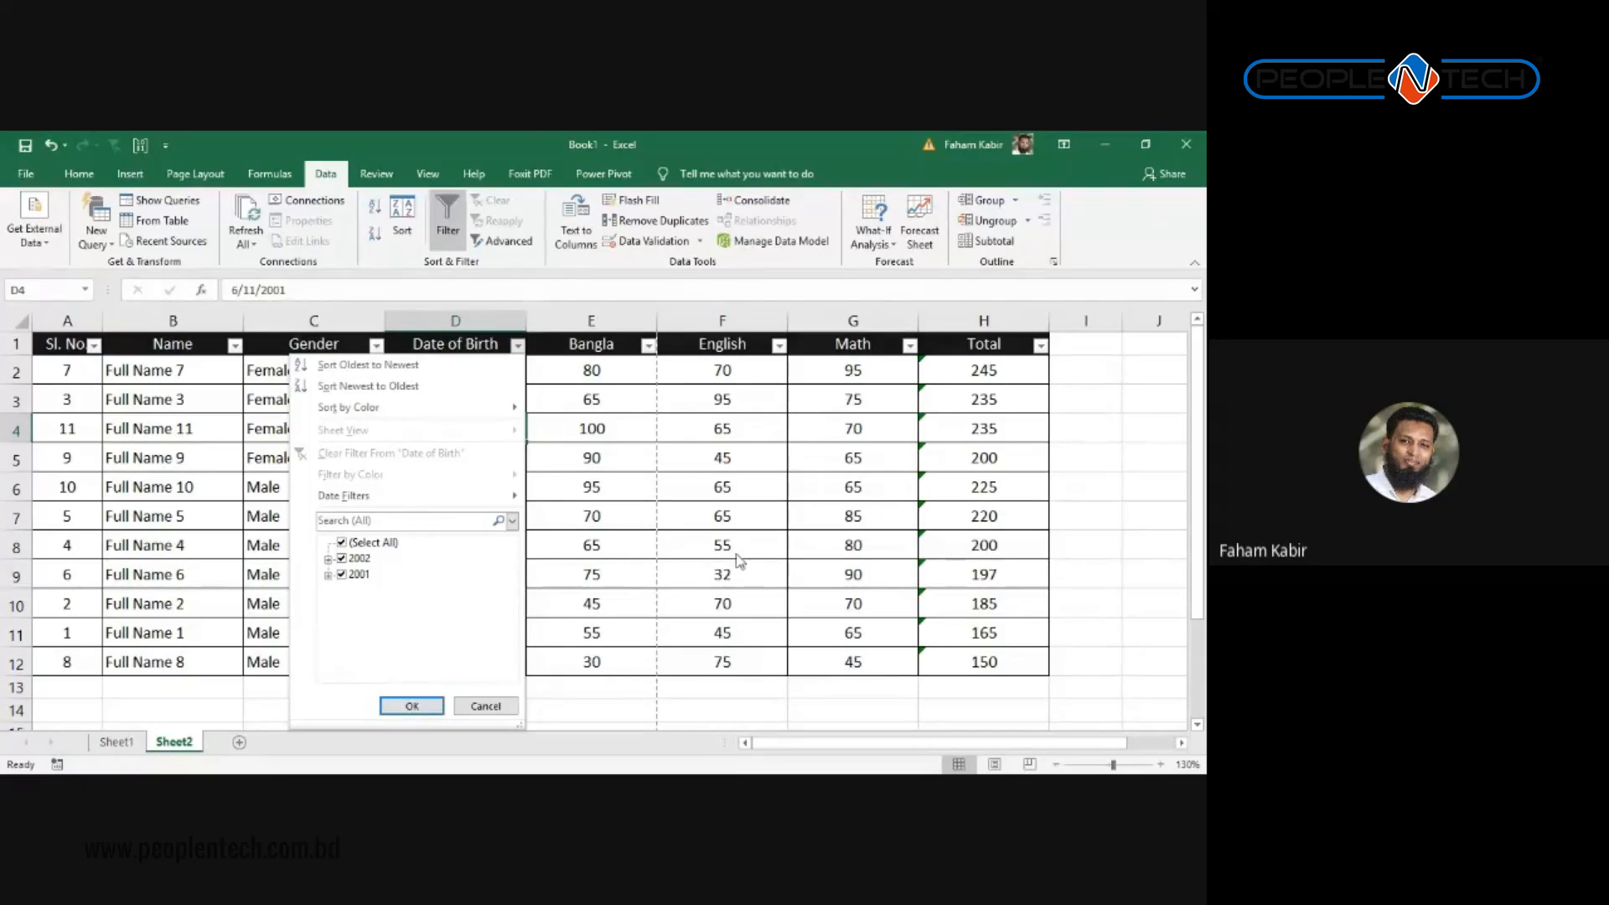
left_click(412, 706)
left_click(1040, 345)
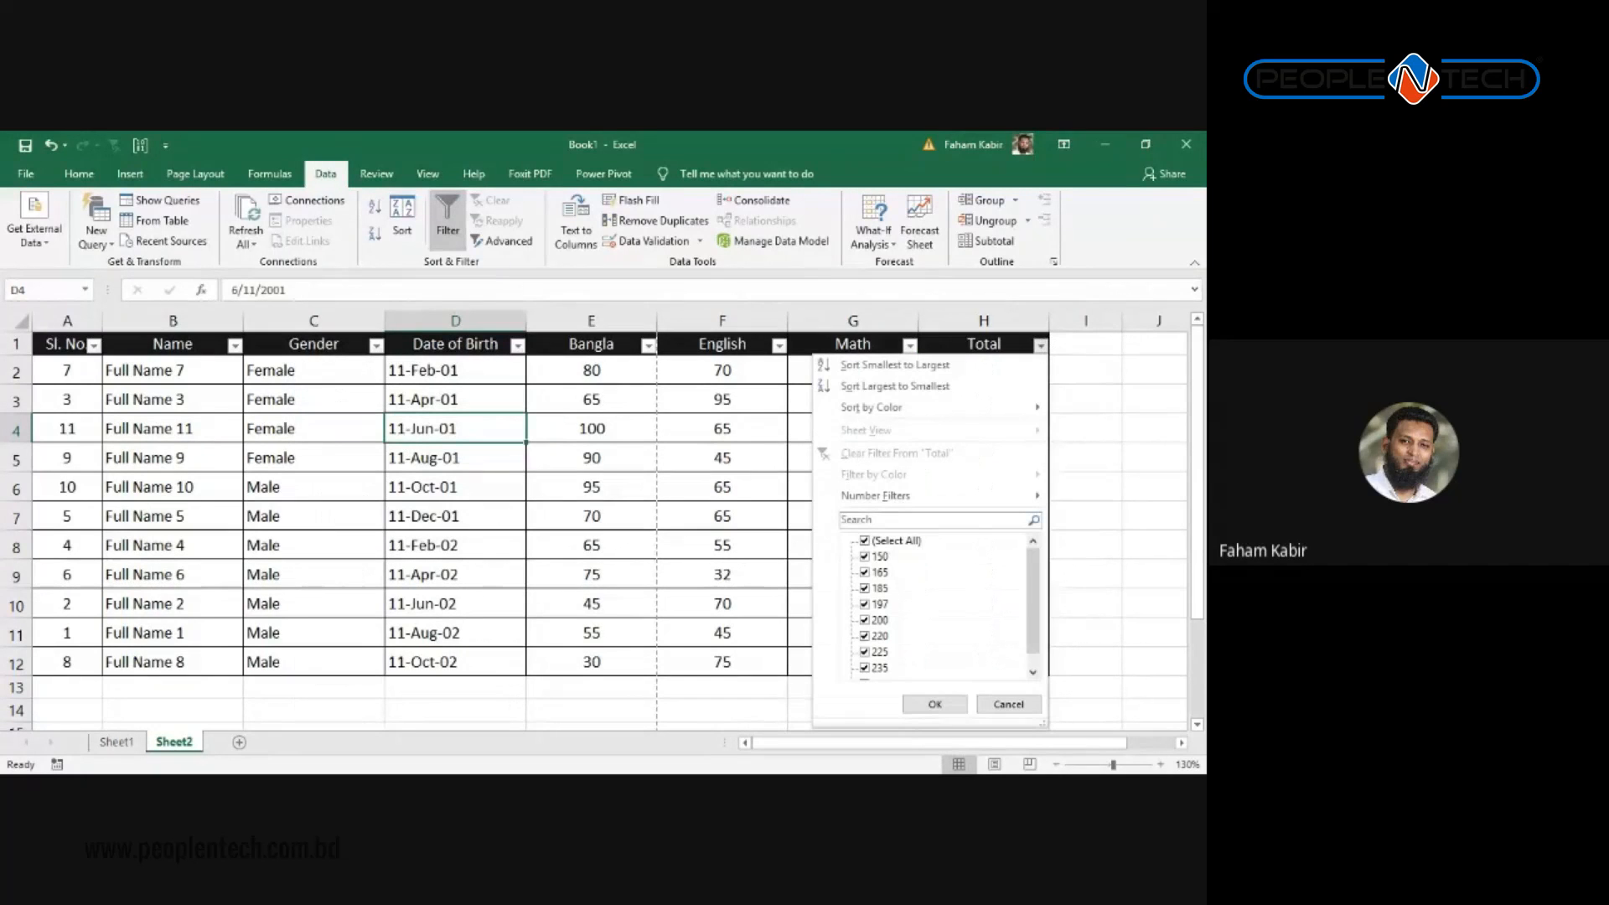
mouse_move(875, 495)
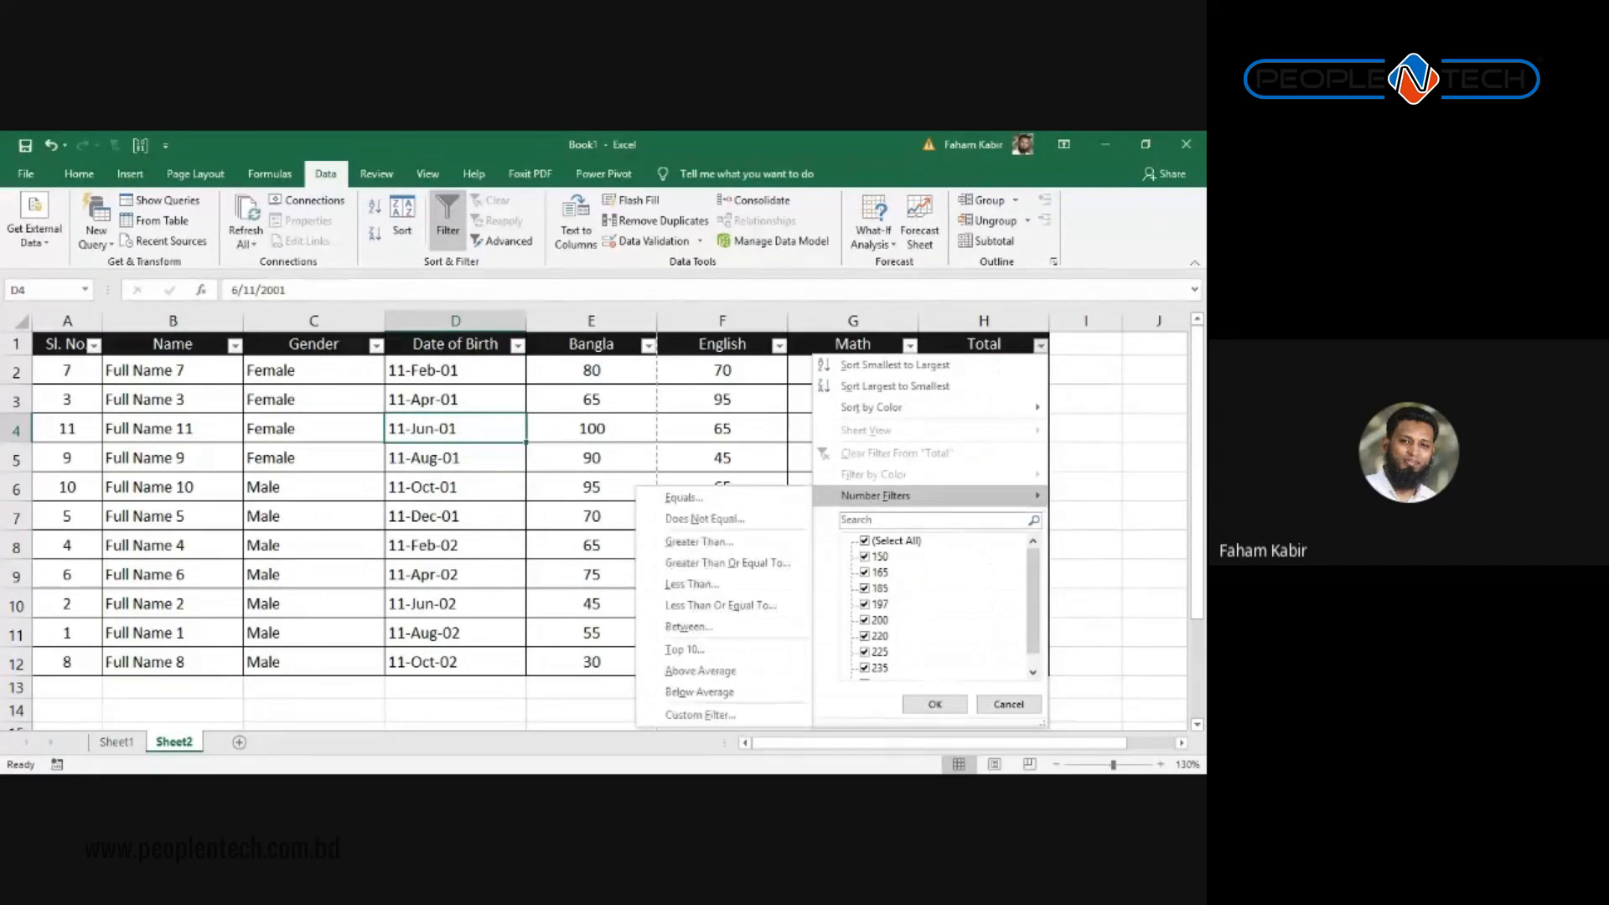
left_click(399, 478)
left_click(500, 351)
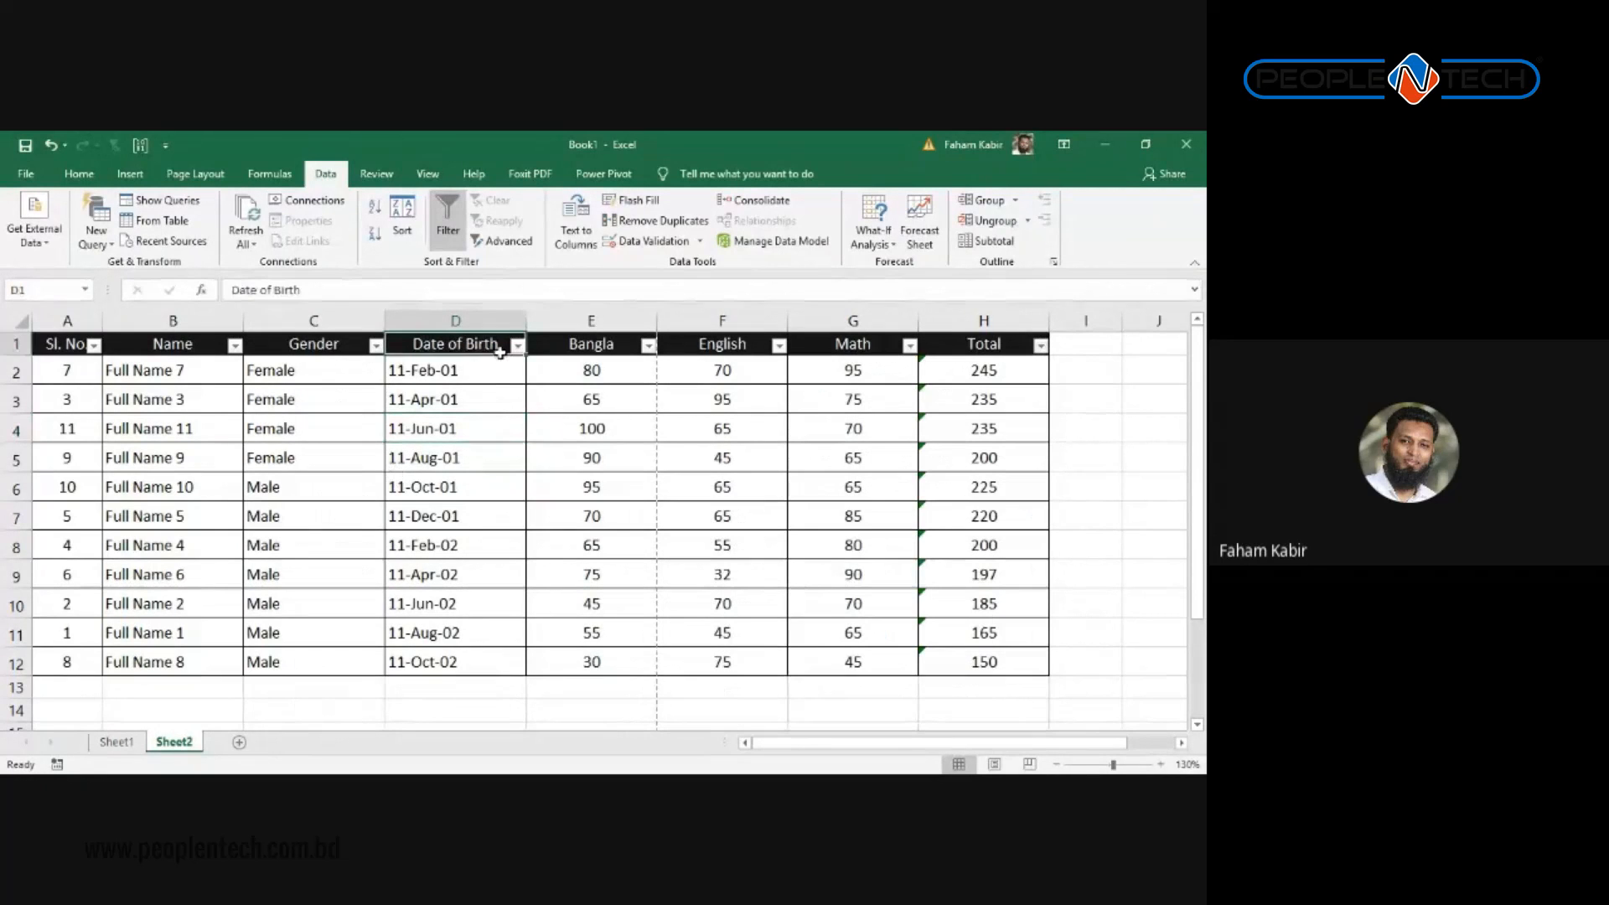
left_click(518, 345)
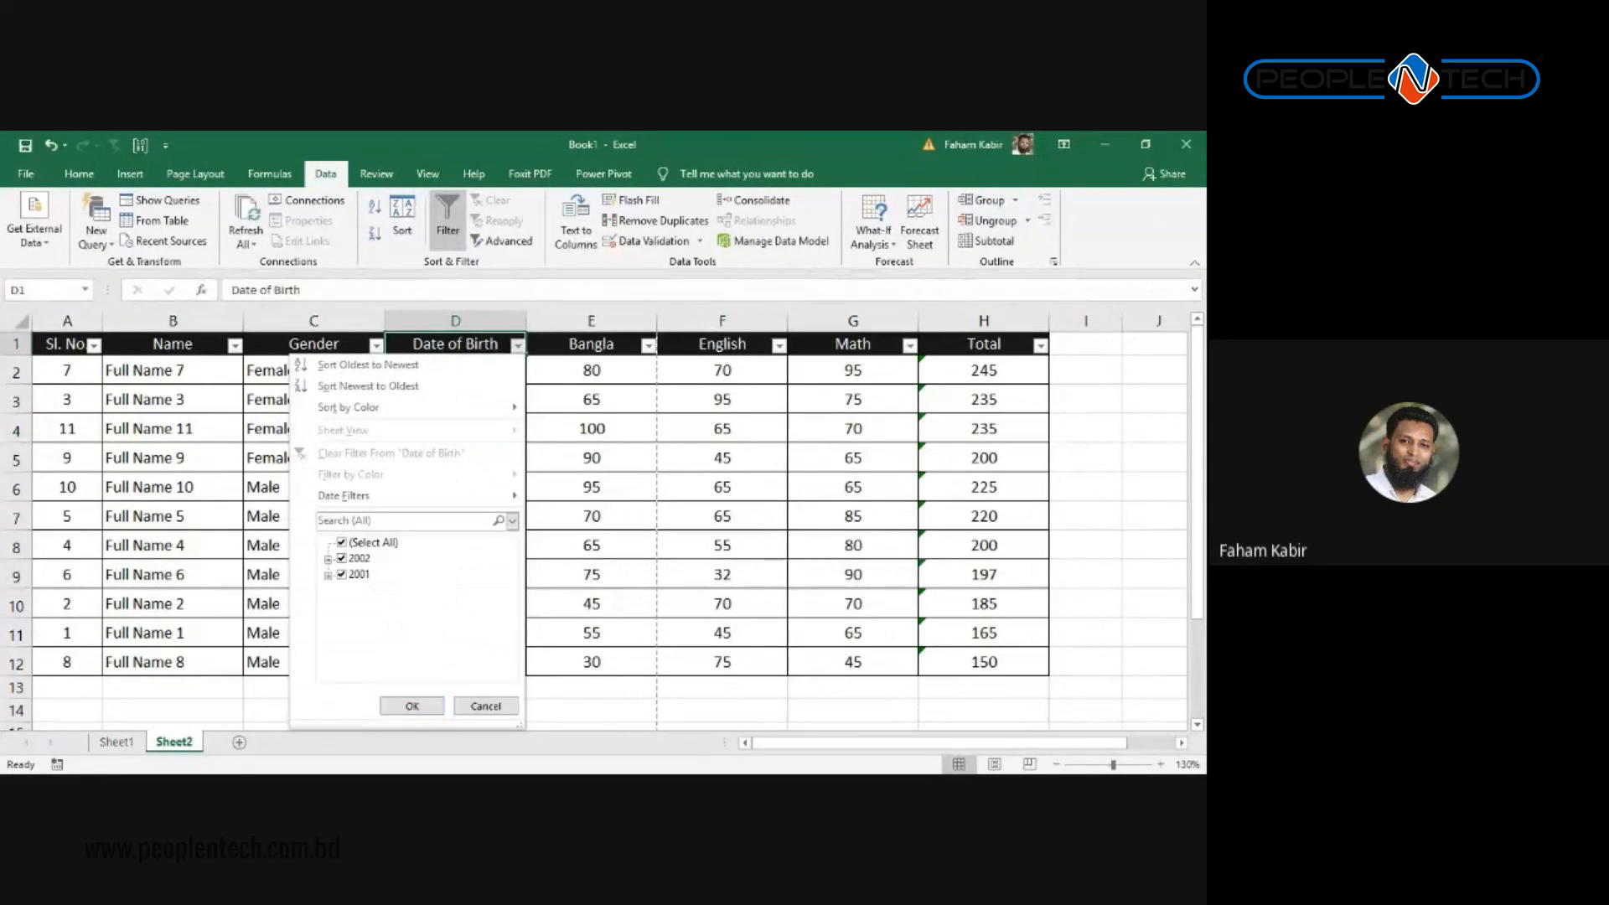
left_click(329, 559)
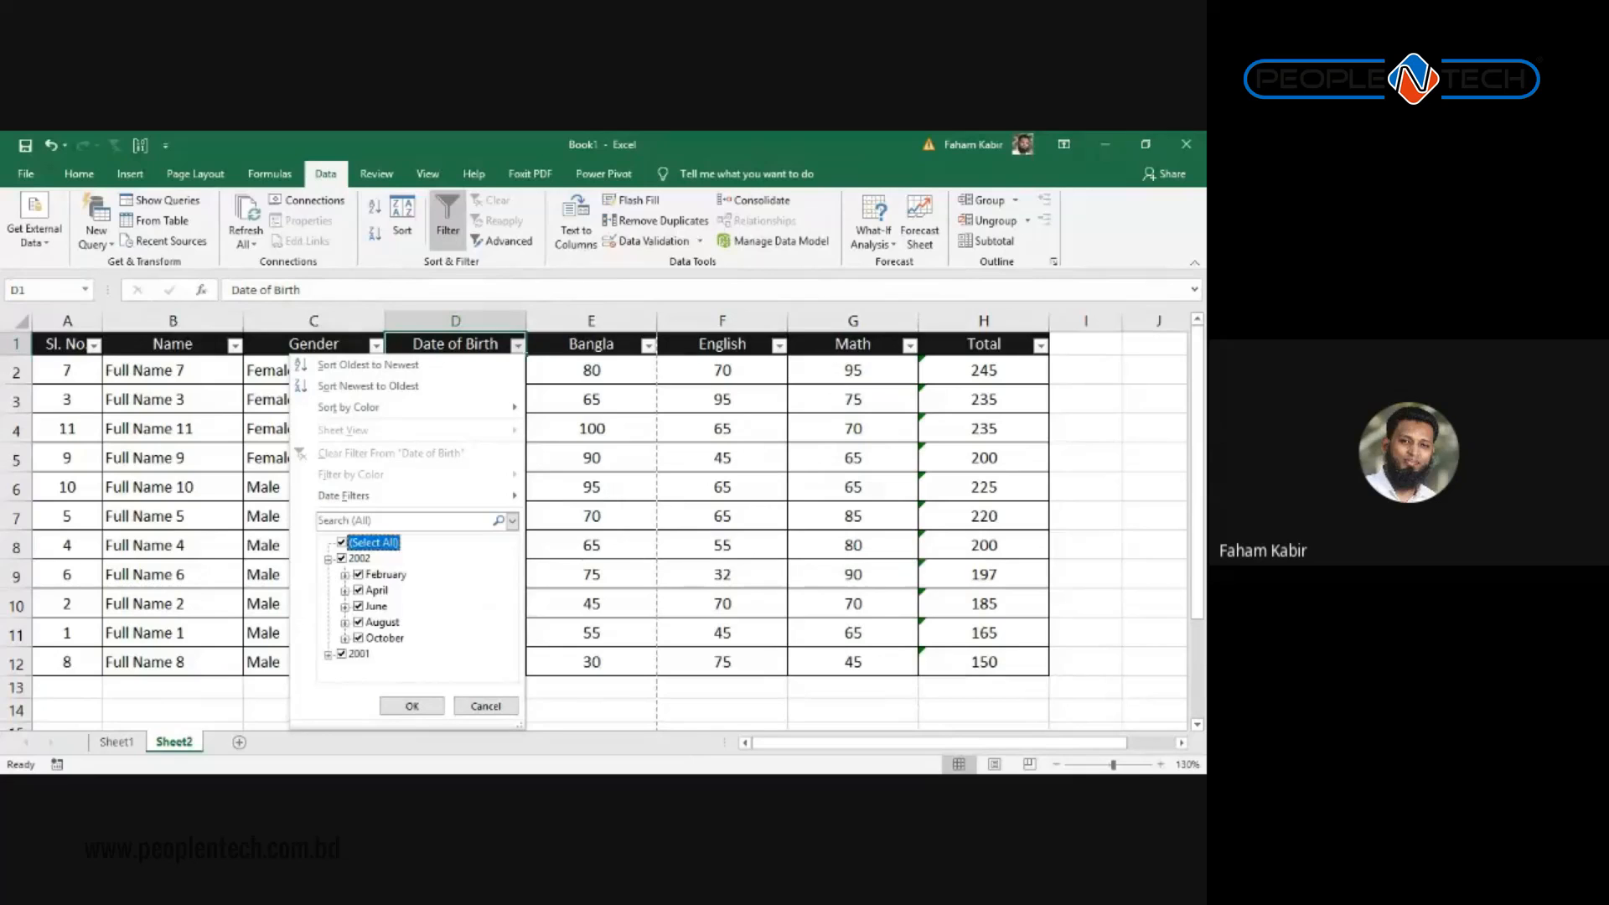
left_click(328, 654)
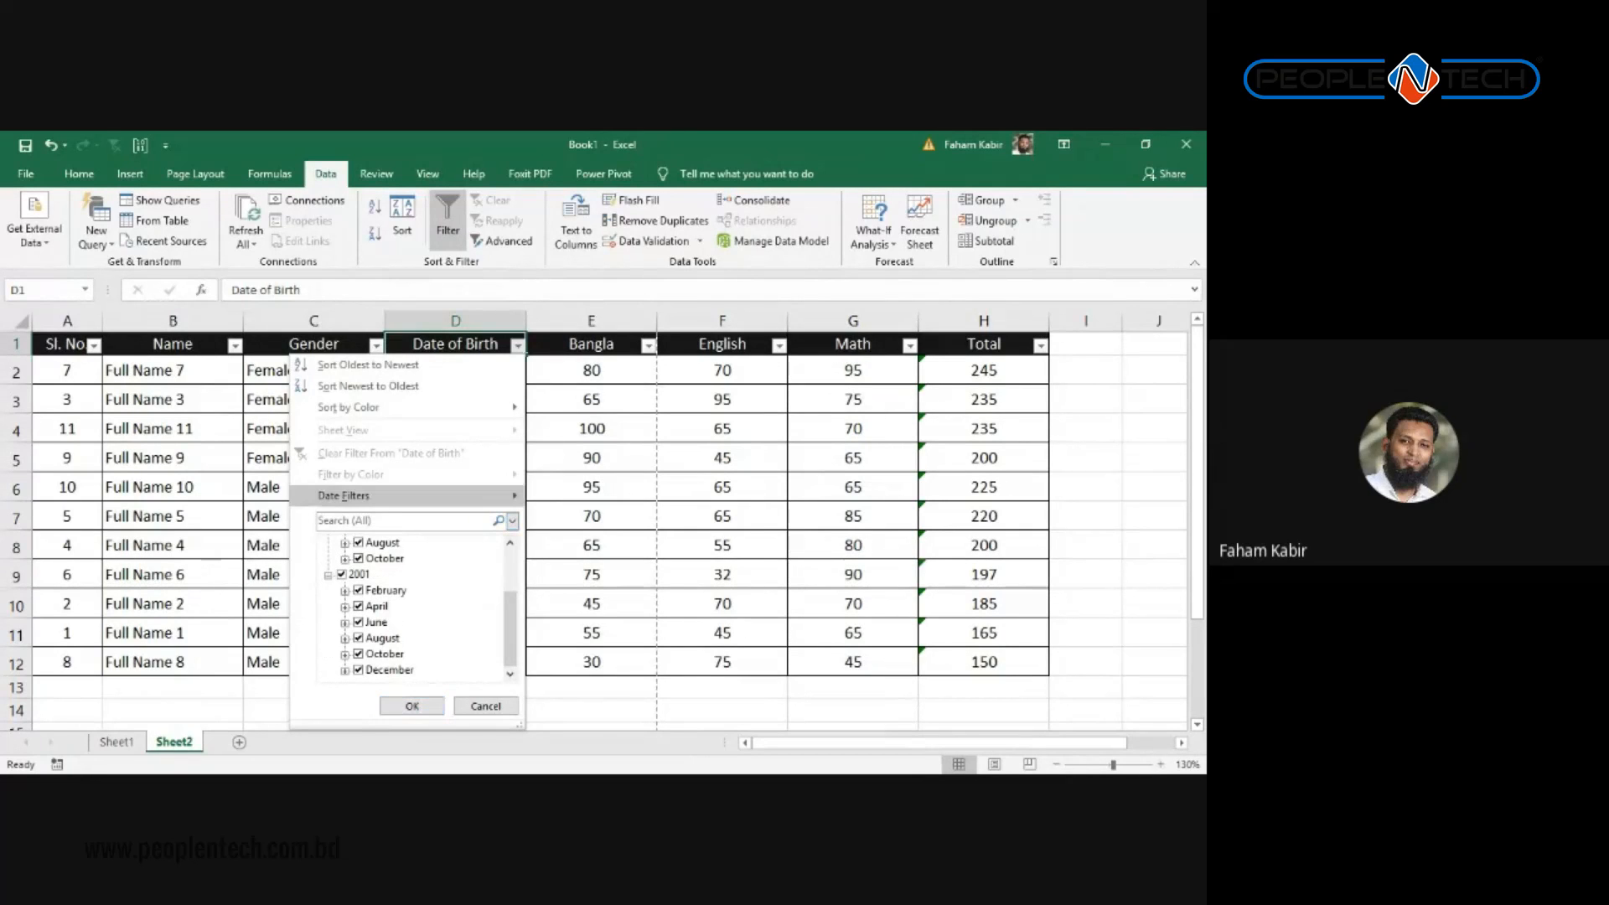
left_click(343, 495)
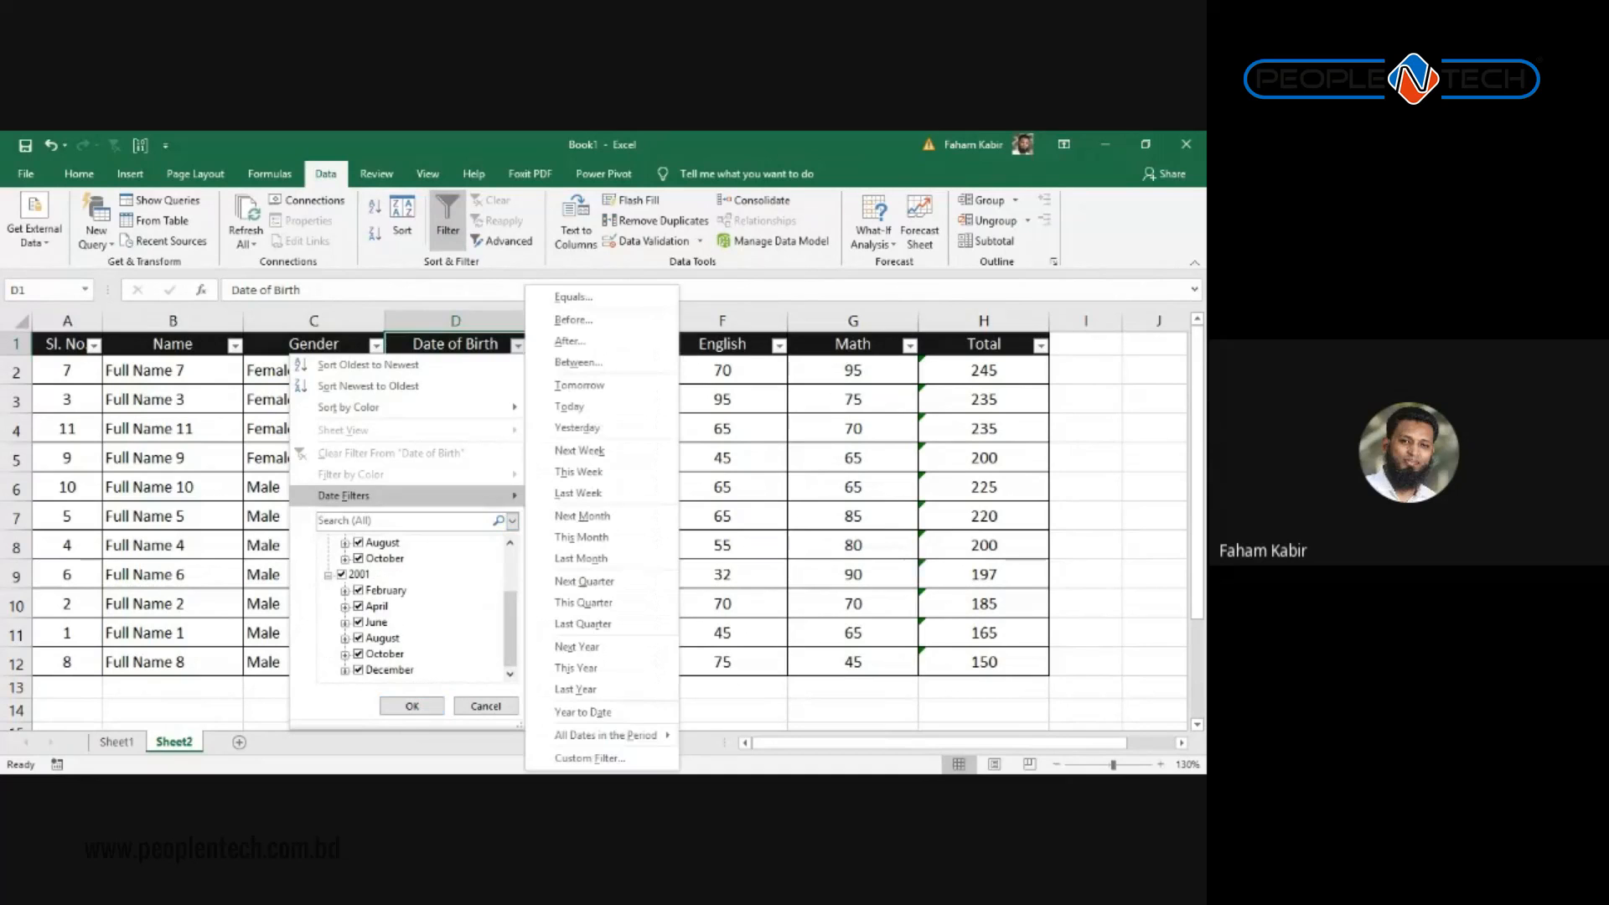
left_click(823, 489)
left_click(490, 472)
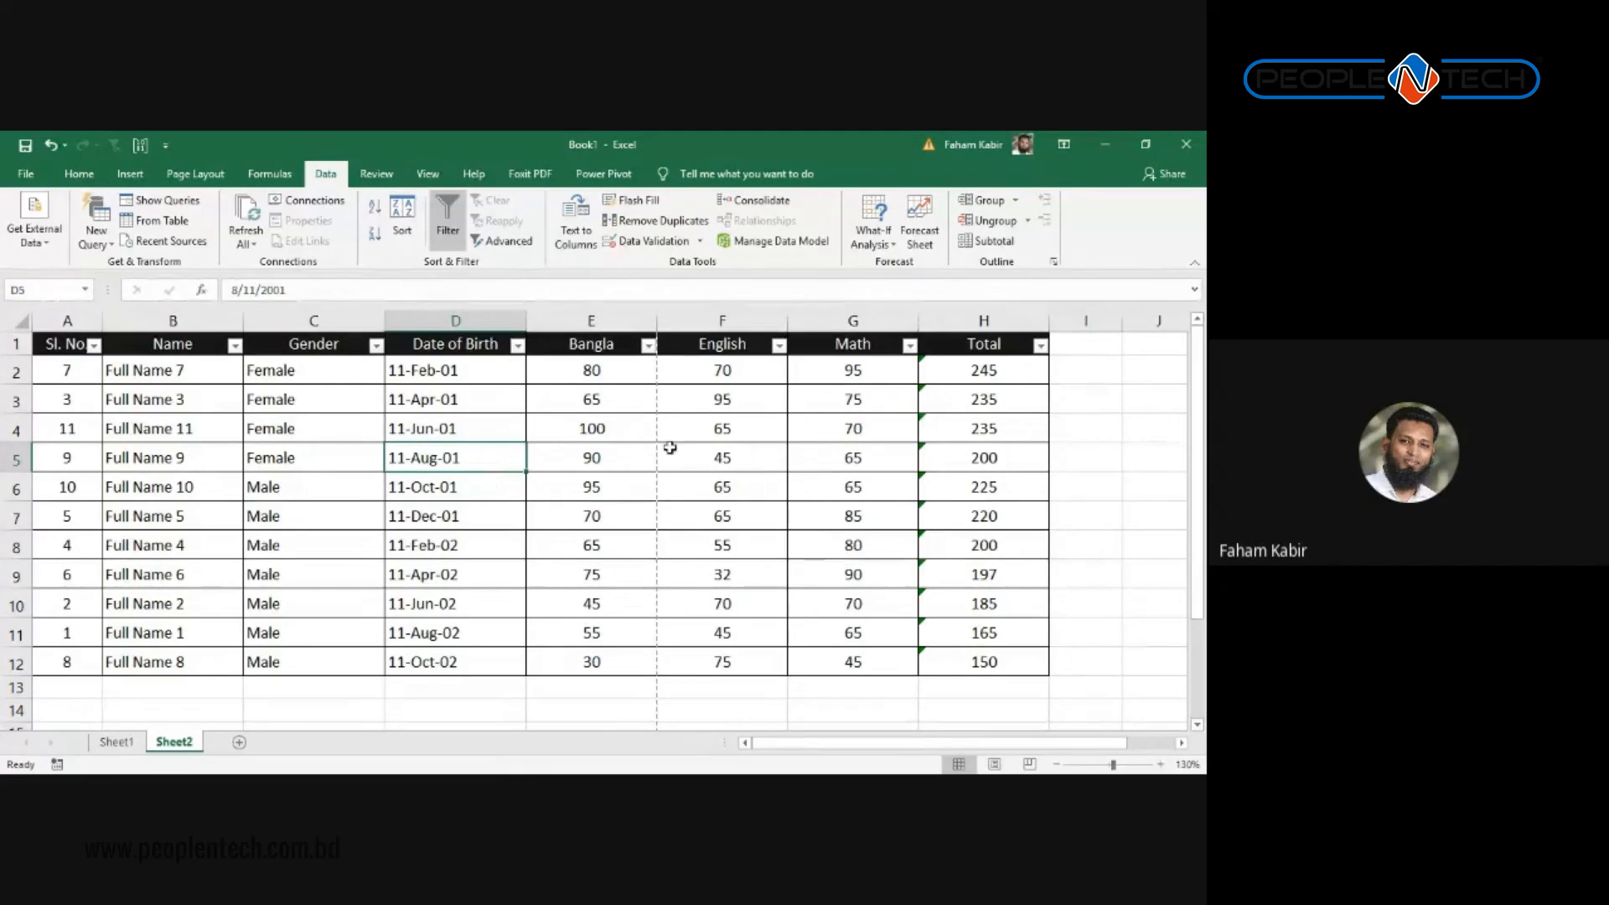
Step: Filter Date of Birth to only February 2001 and February 2002
left_click(517, 347)
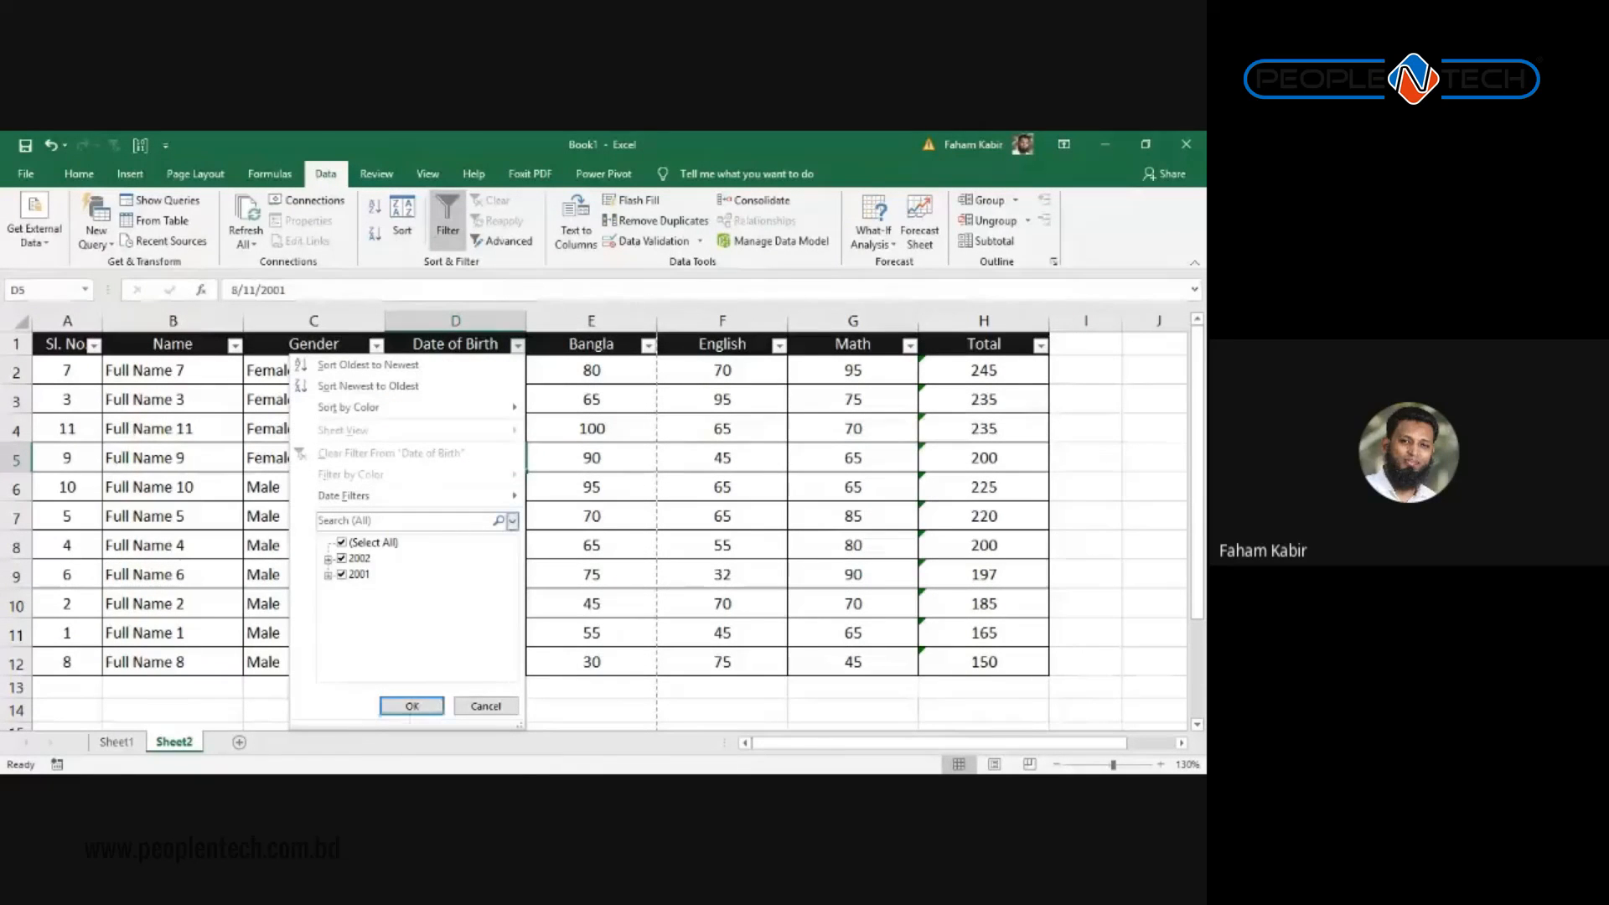
left_click(329, 574)
left_click(341, 543)
left_click(328, 559)
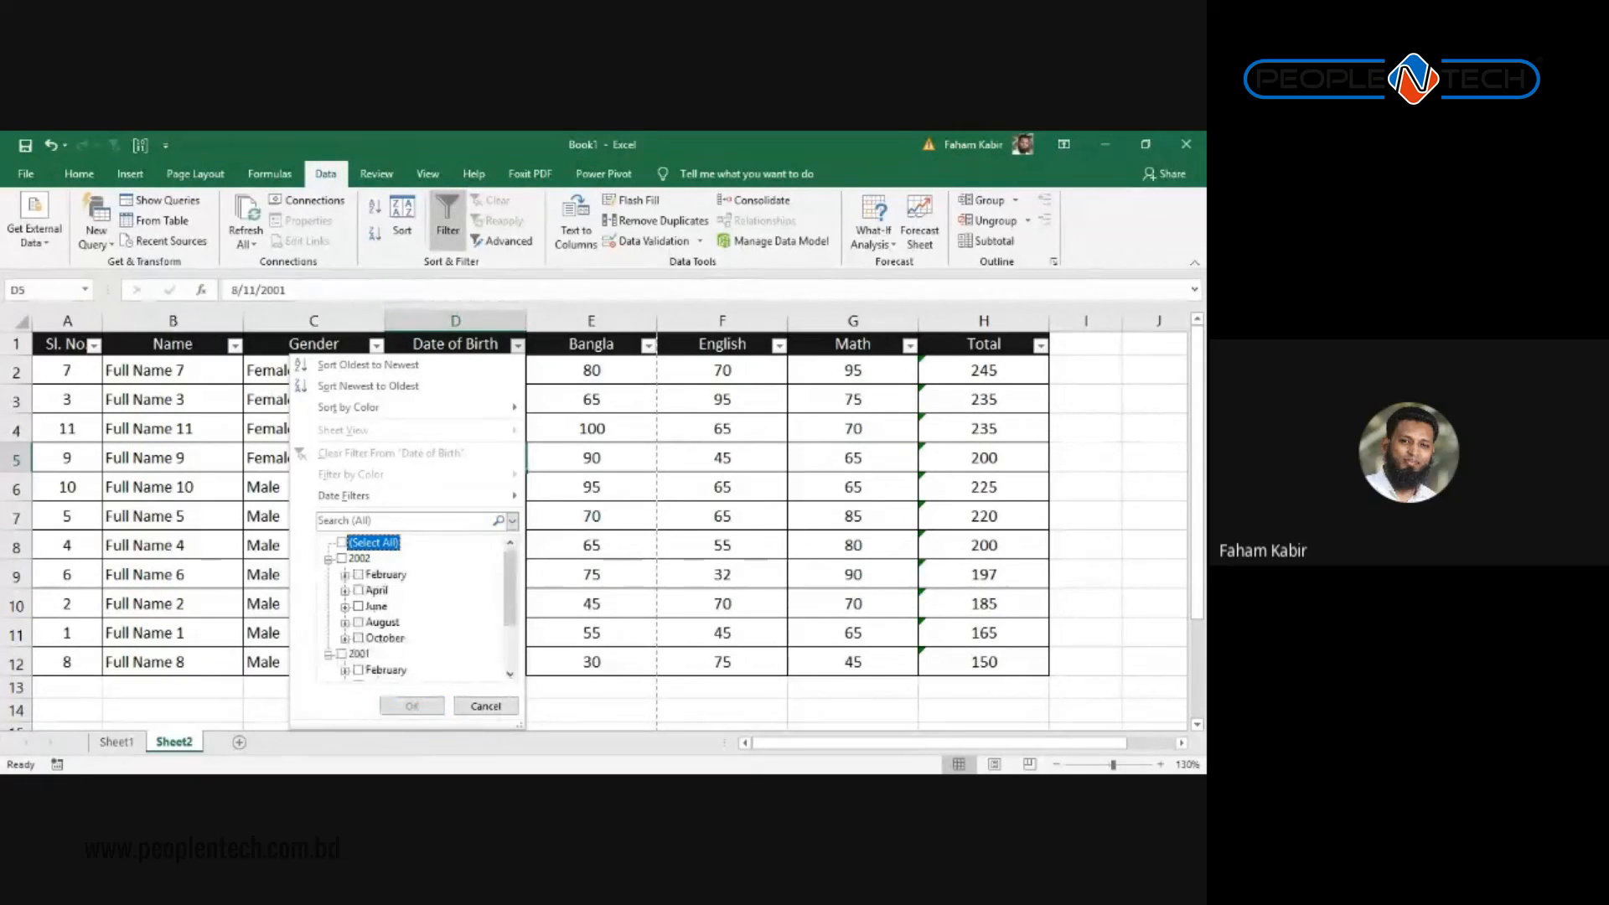
left_click(358, 575)
scroll(368, 582, "down", 2)
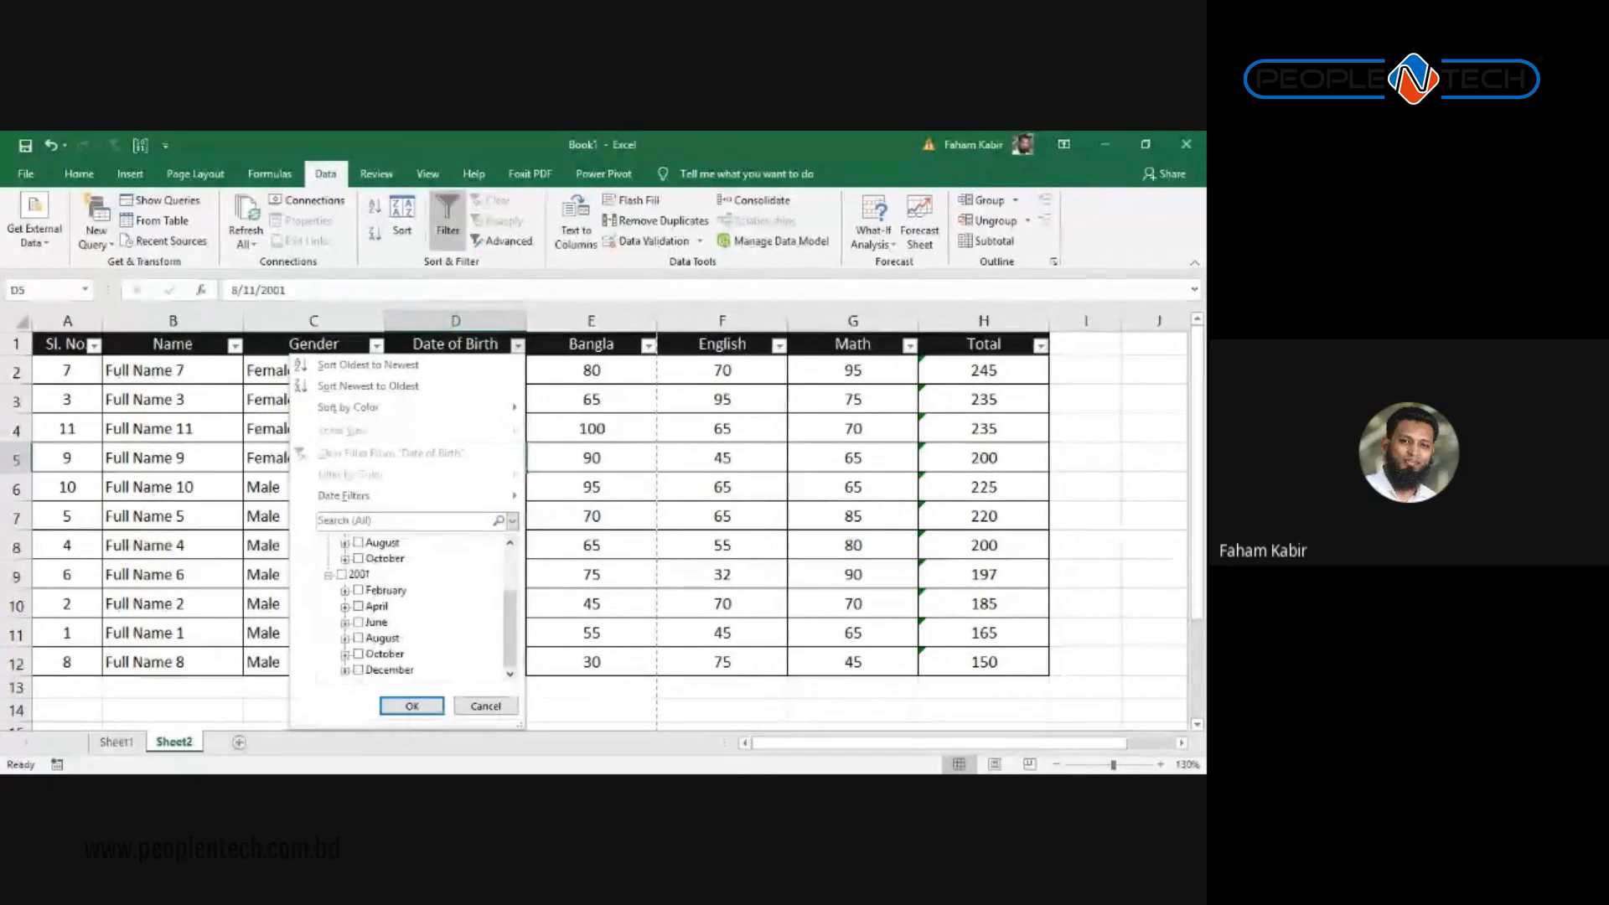
left_click(358, 590)
left_click(411, 707)
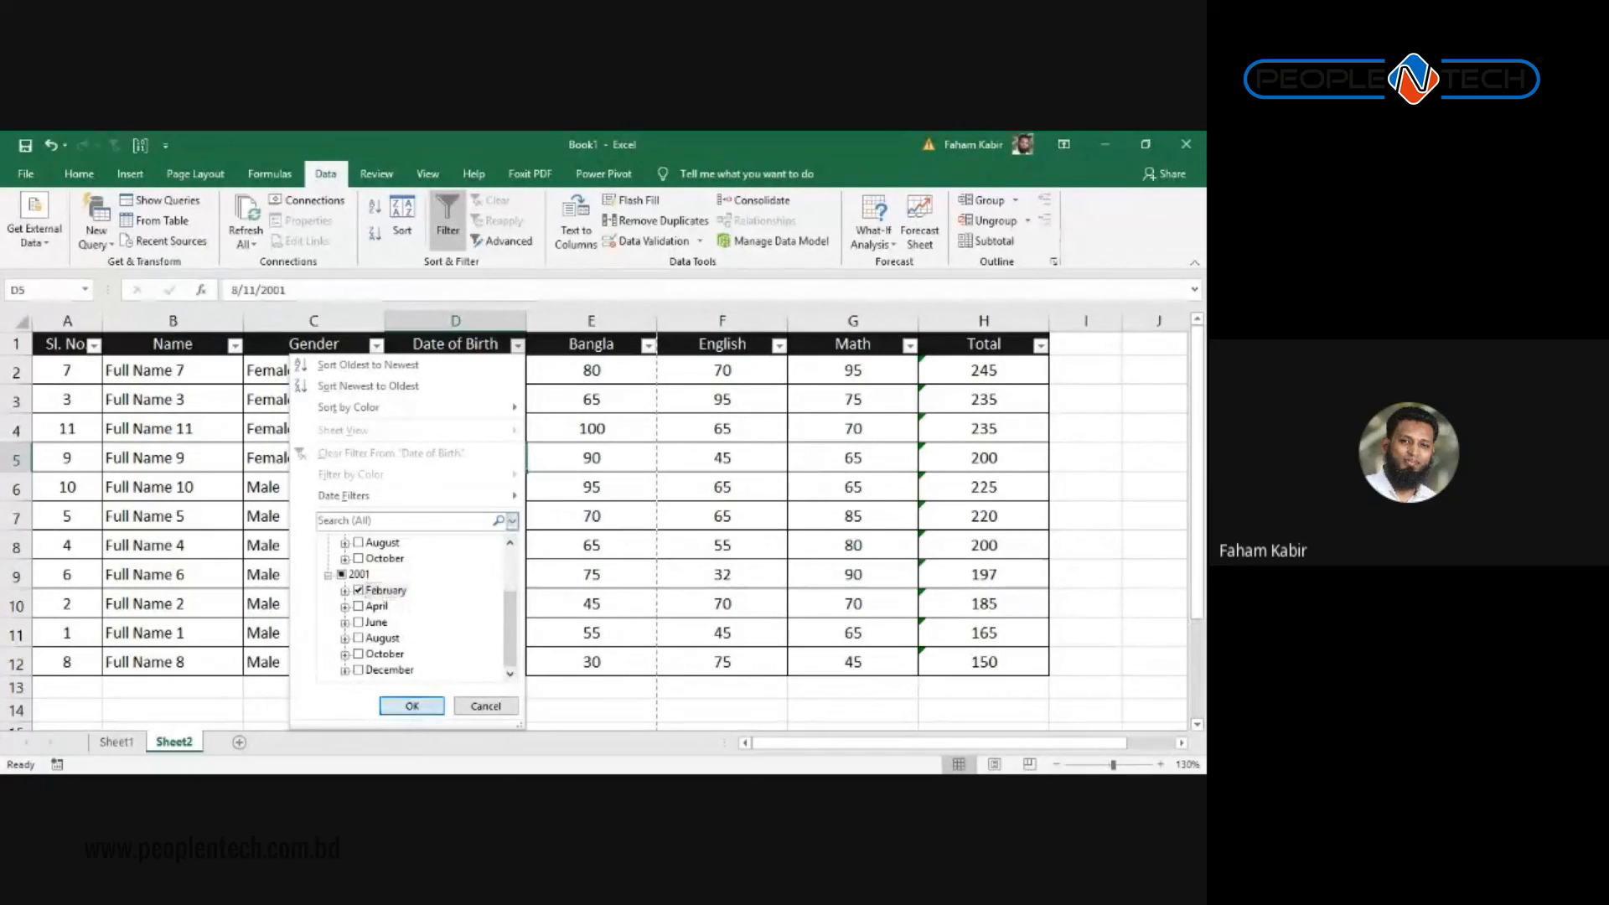
Step: Reselect all dates to show every row, then reopen the Date of Birth filter's date conditions
left_click(516, 346)
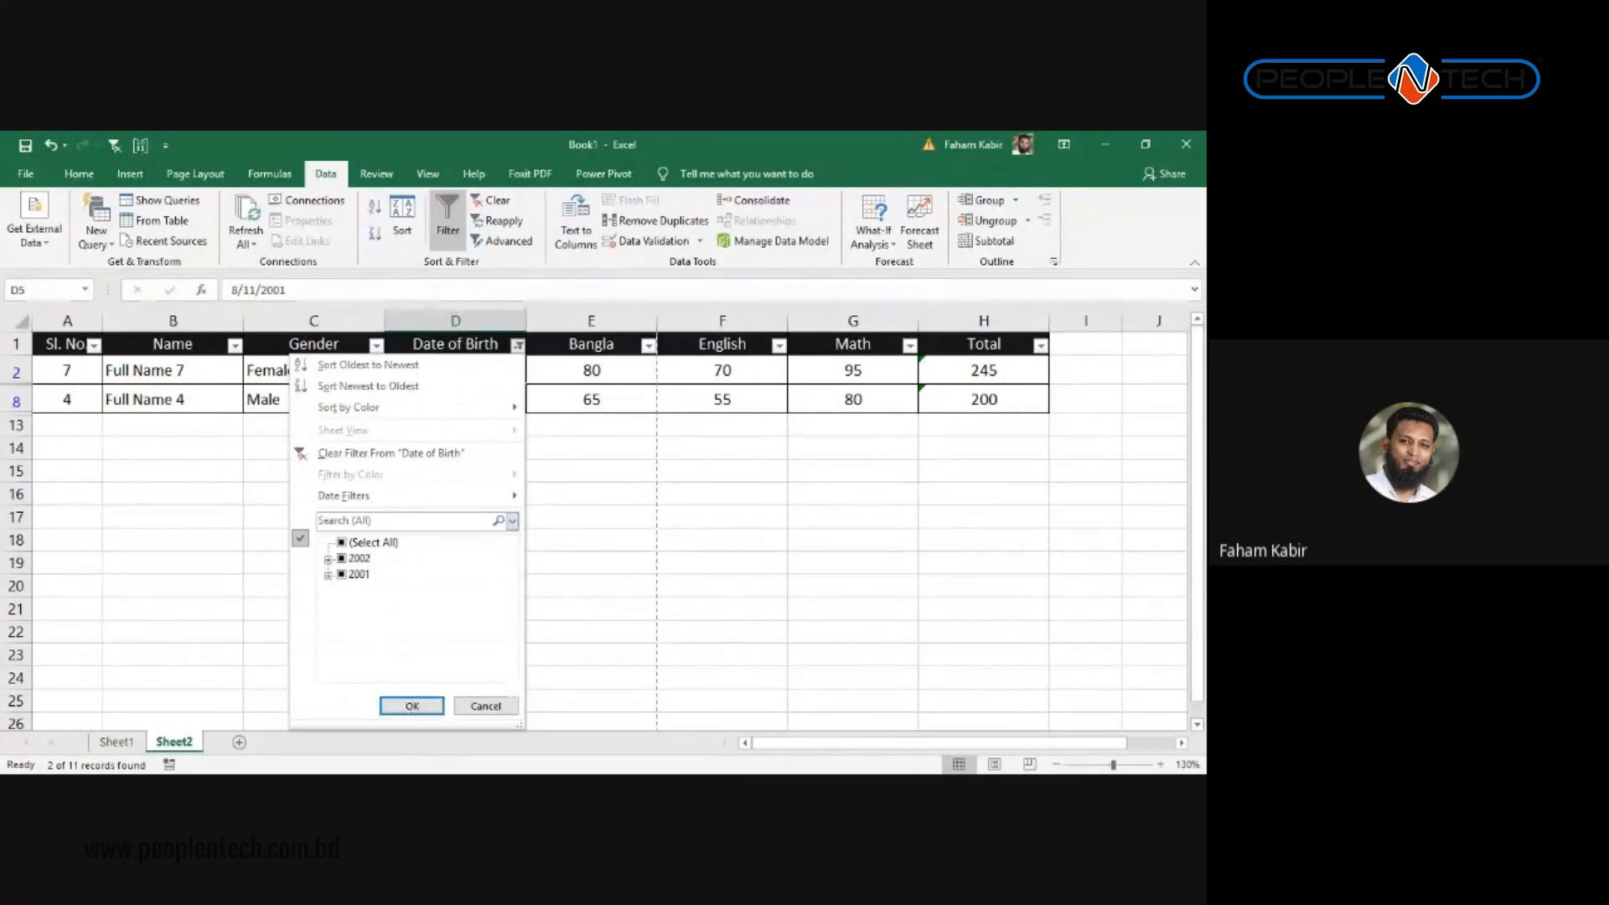
left_click(343, 542)
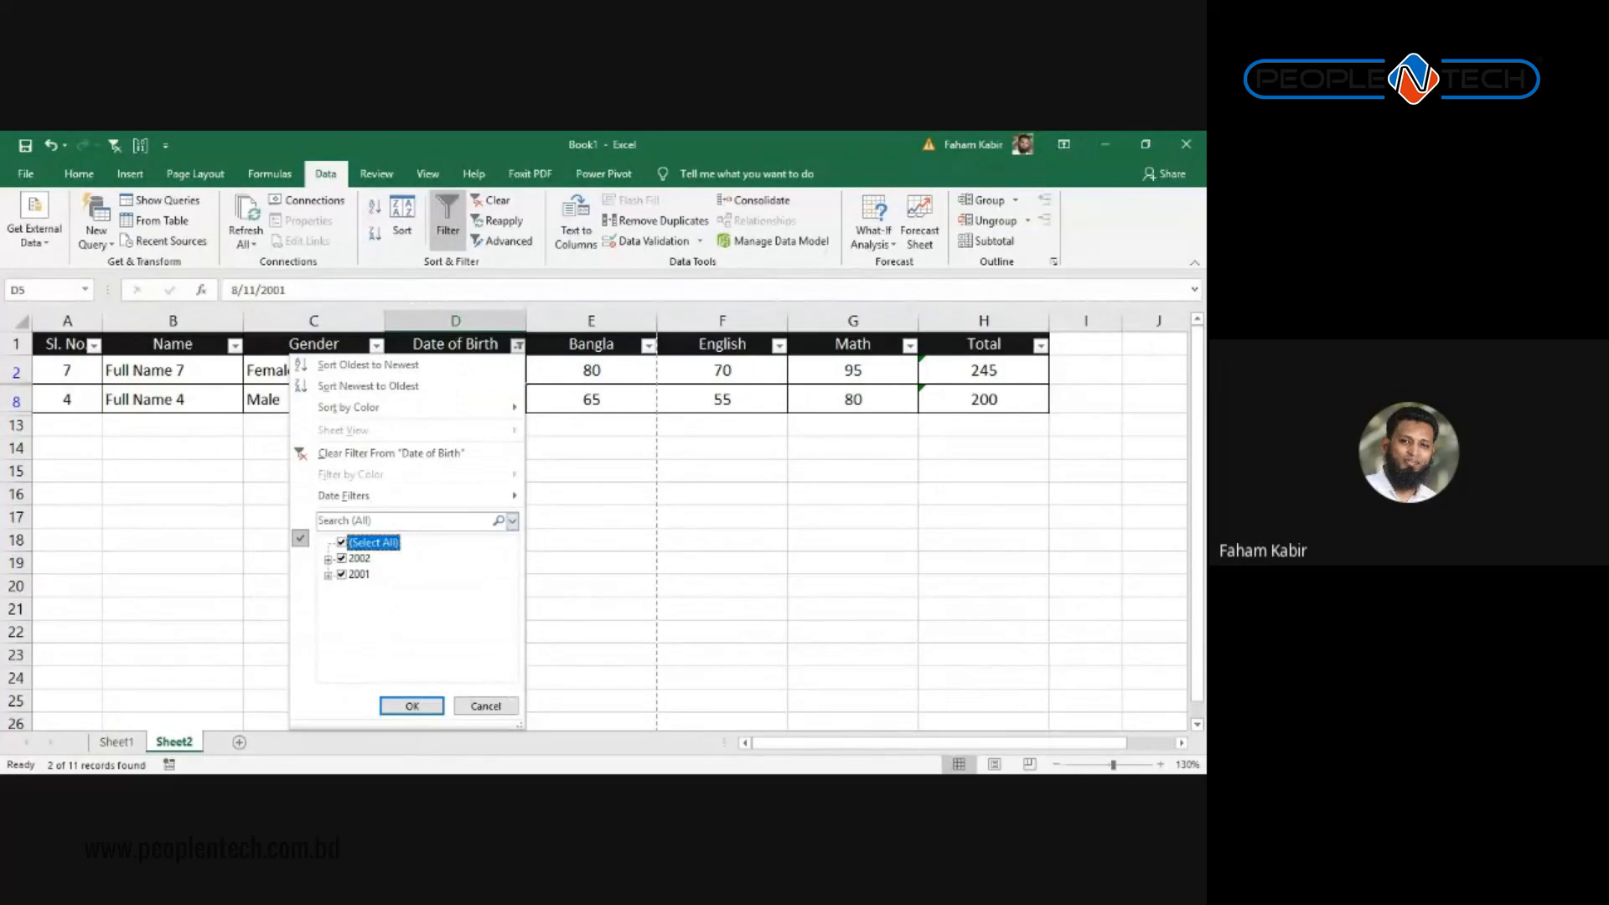
left_click(421, 708)
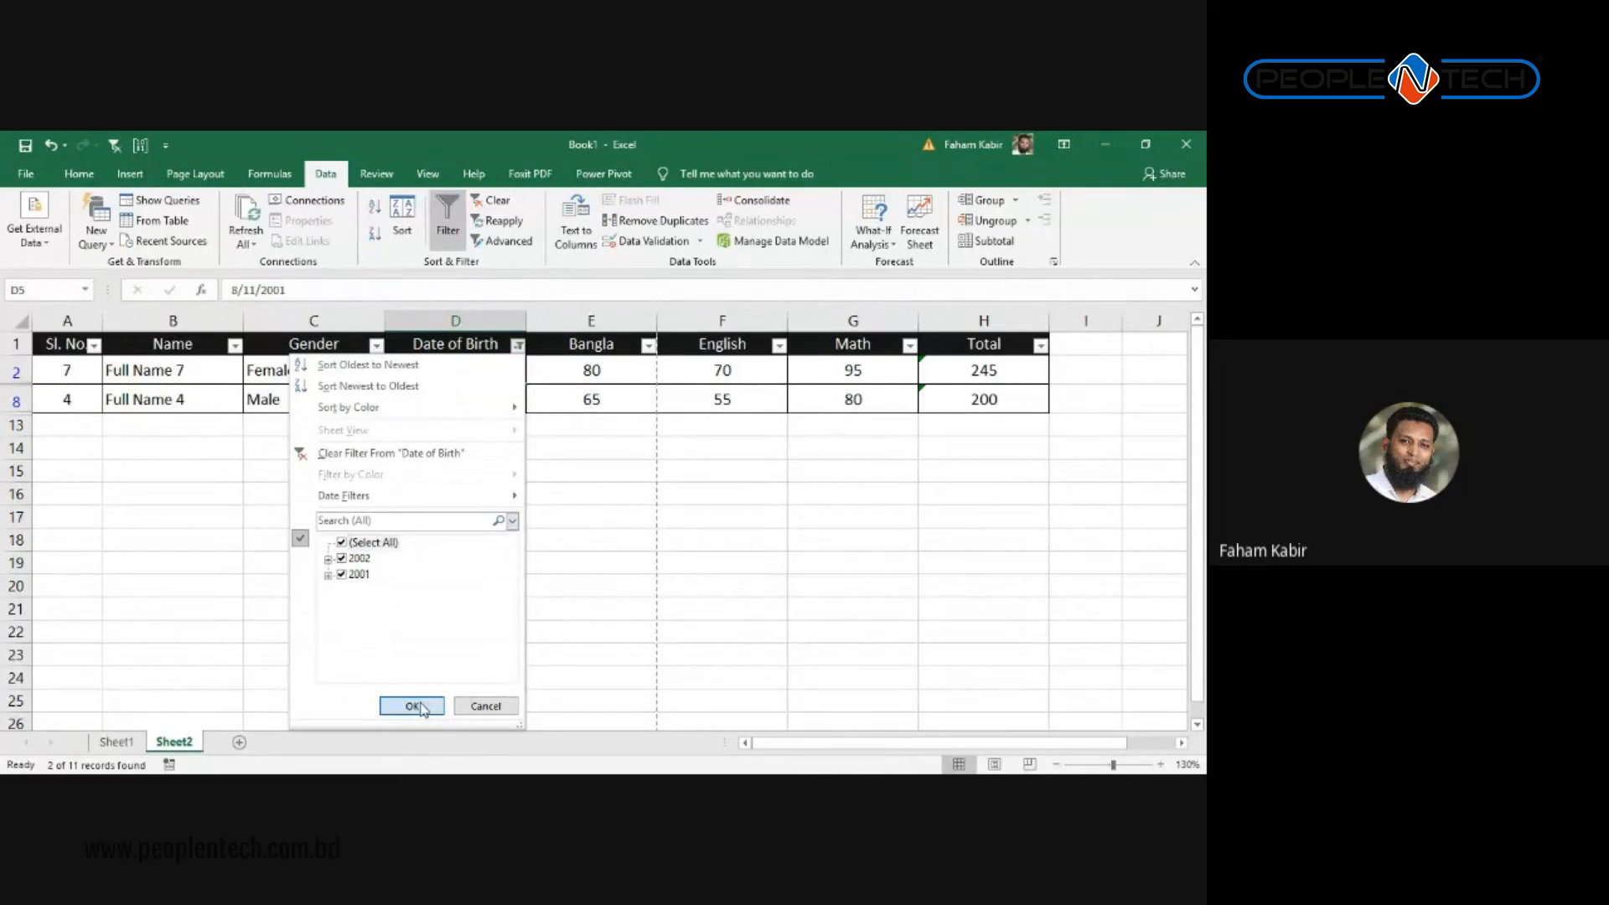
left_click(516, 360)
left_click(518, 346)
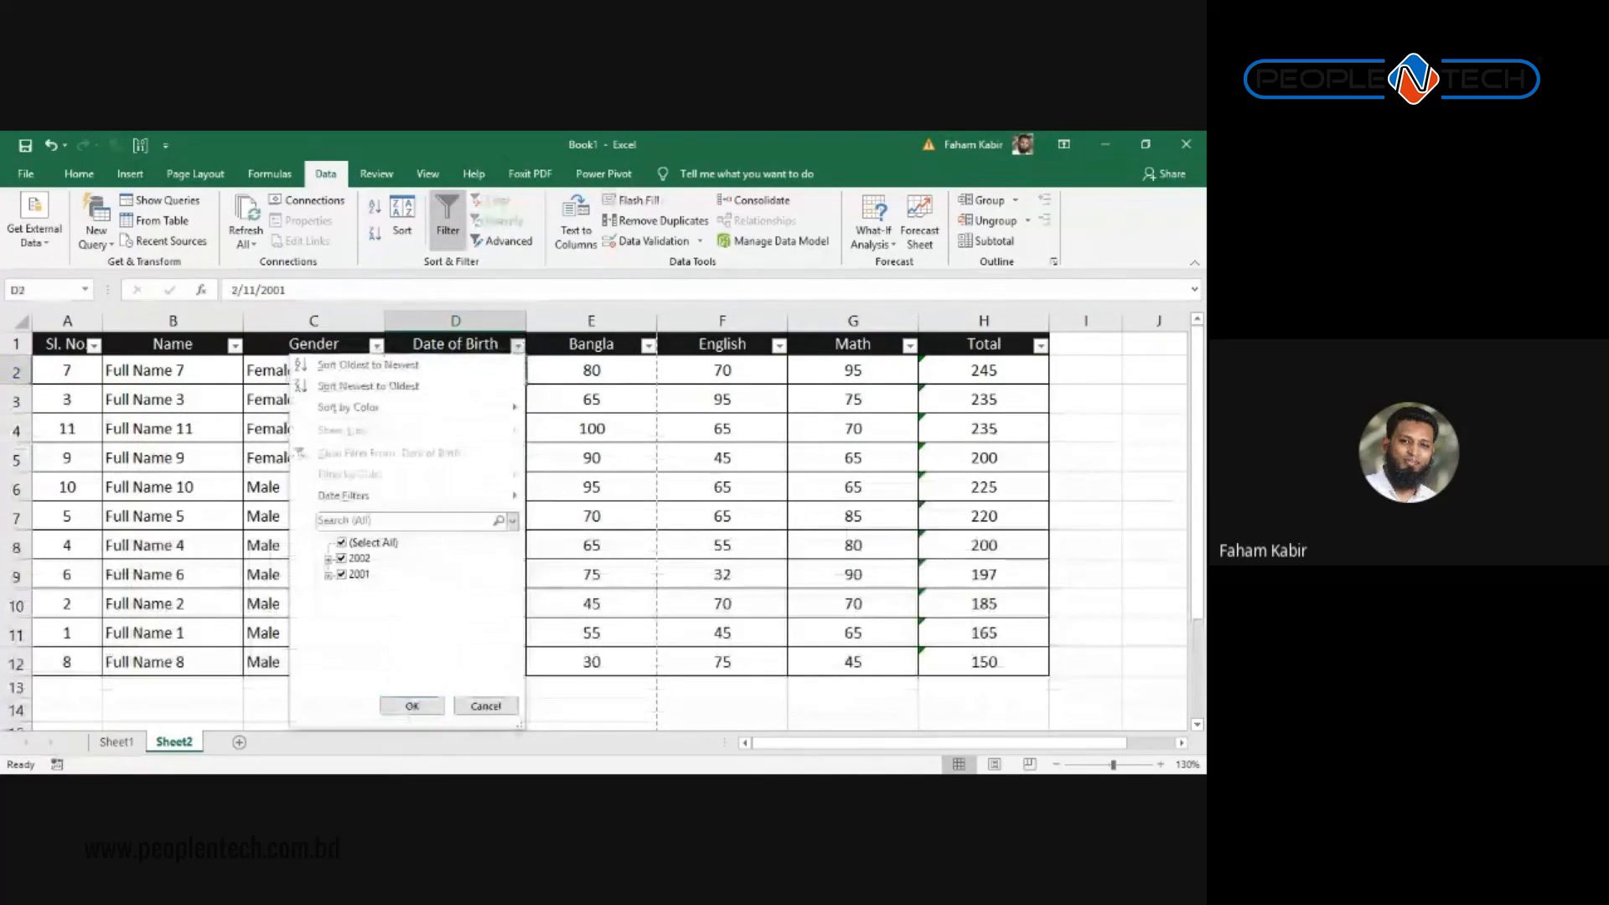
mouse_move(402, 496)
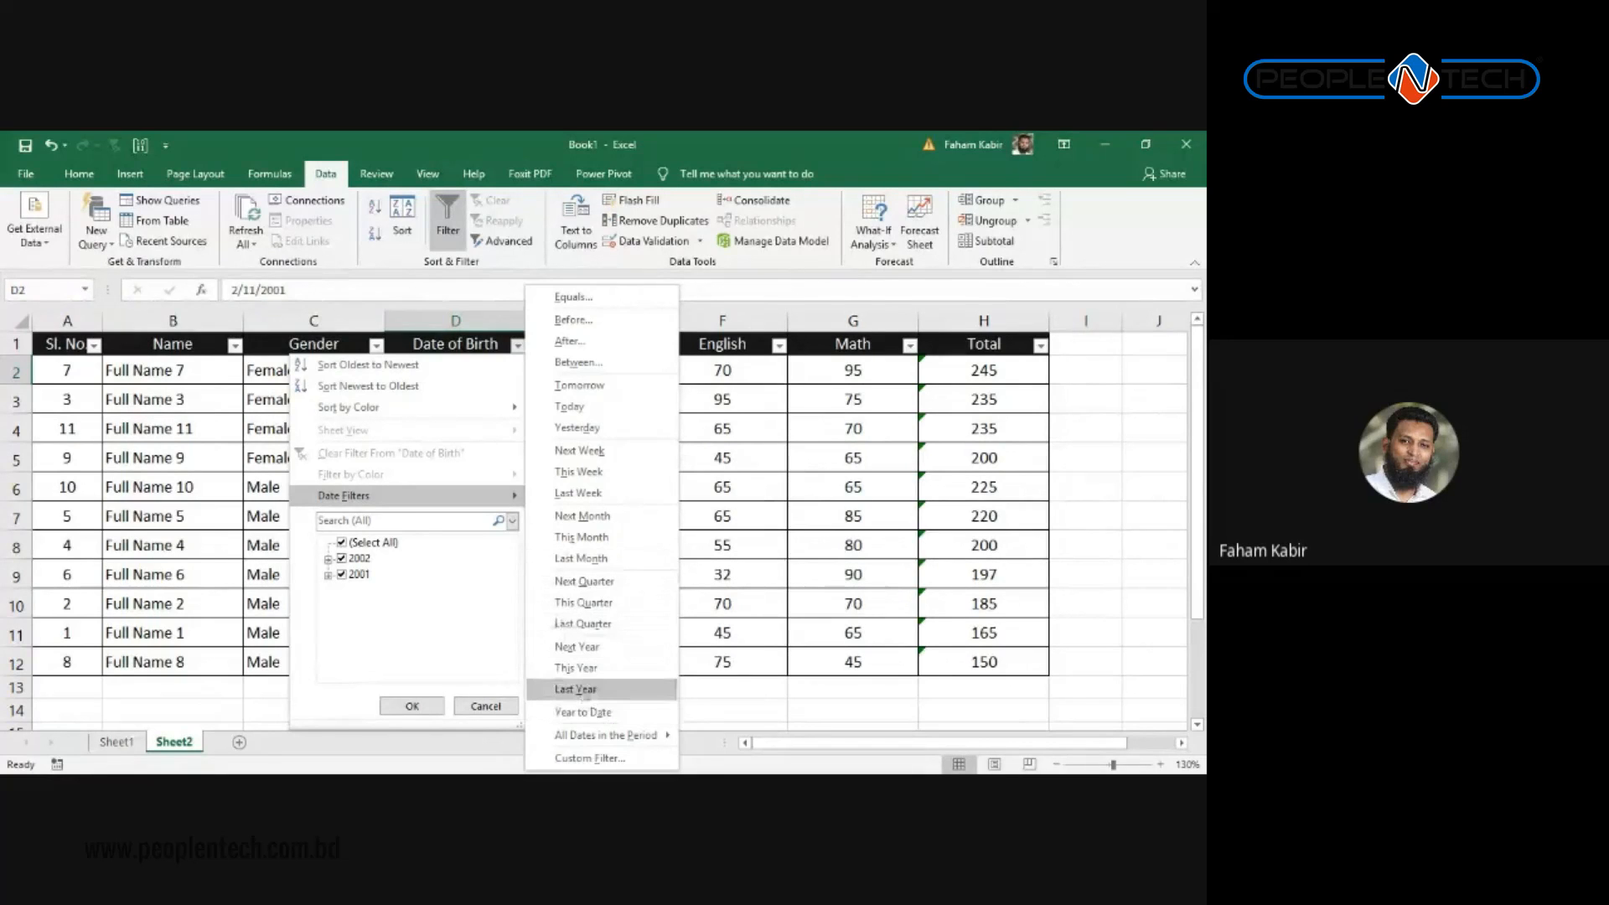
Step: Use All Dates in the Period to keep only February birthdays (11-Feb-01, 11-Feb-02)
mouse_move(605, 735)
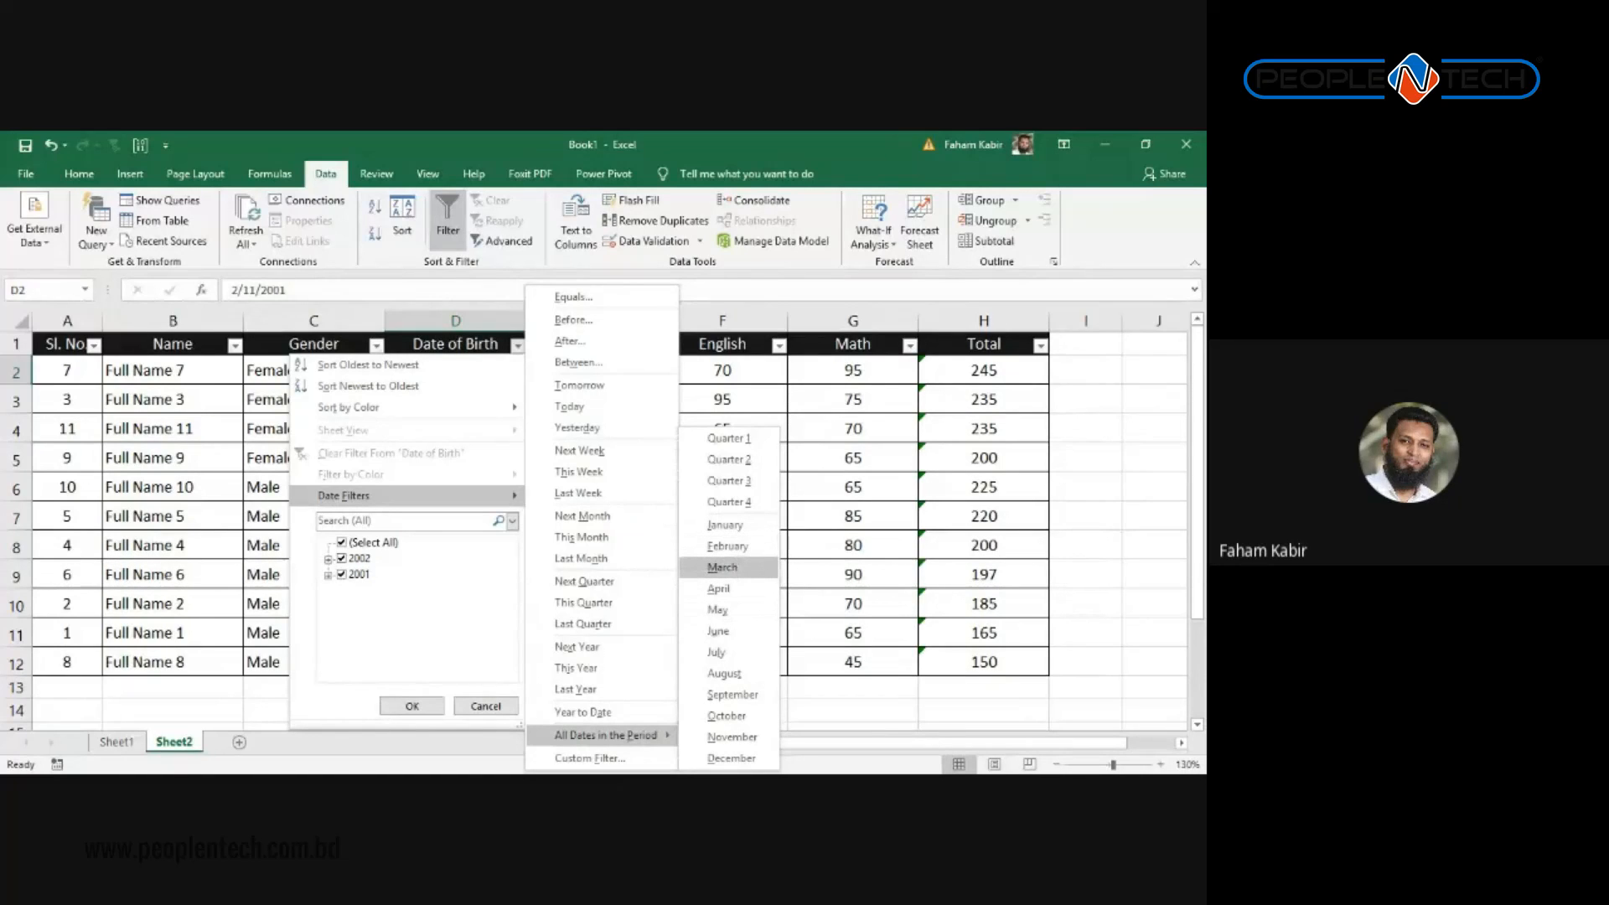
left_click(723, 567)
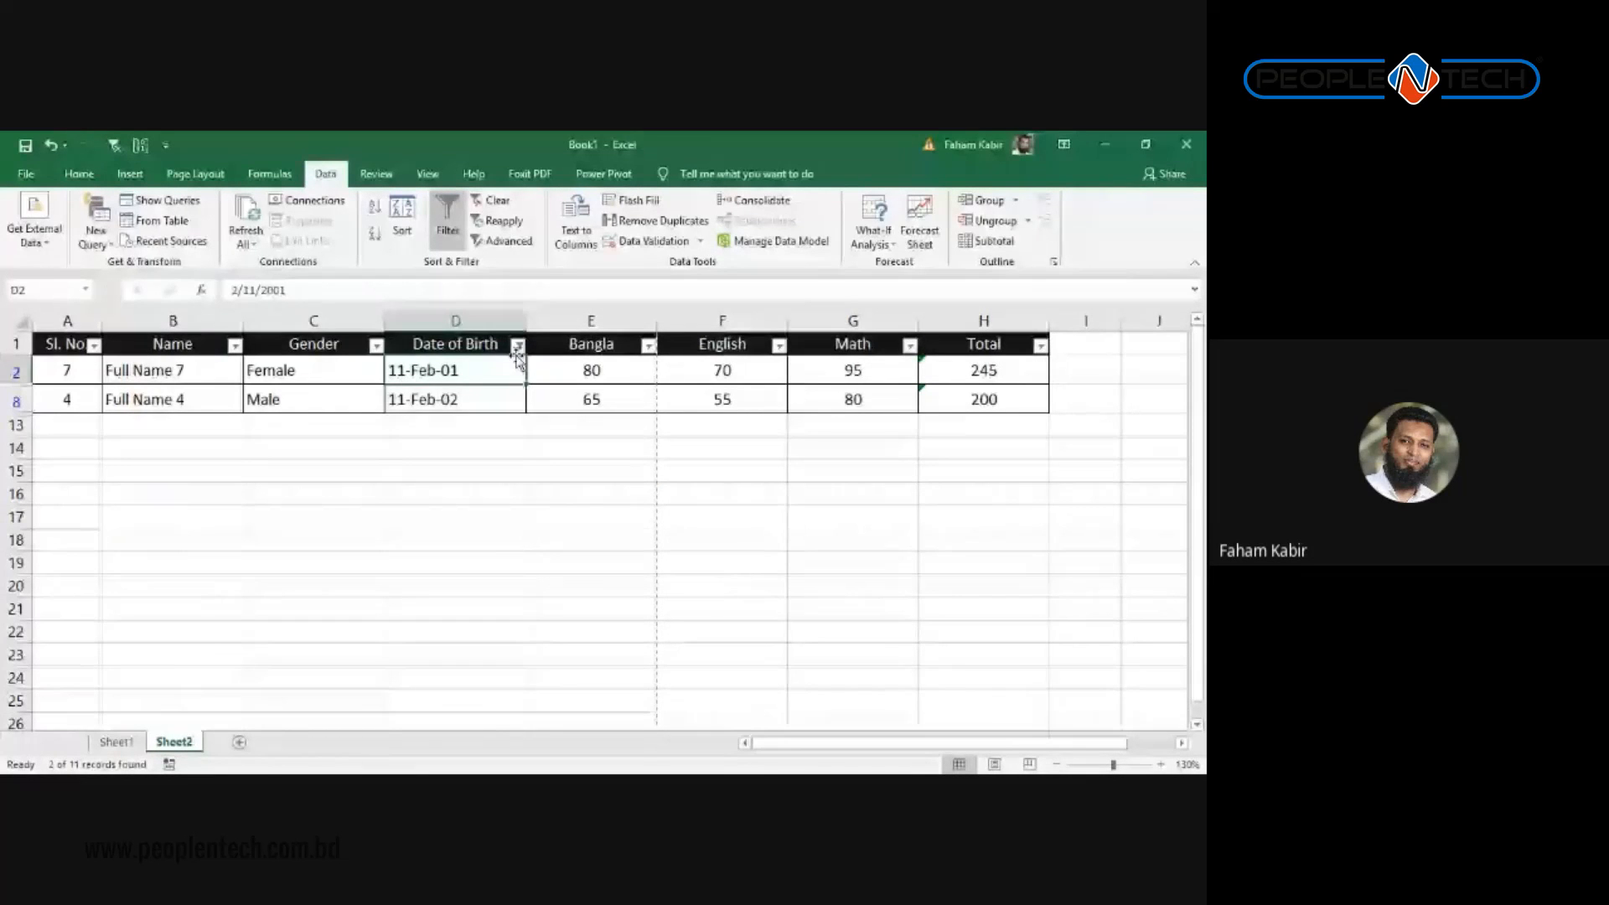
left_click(517, 346)
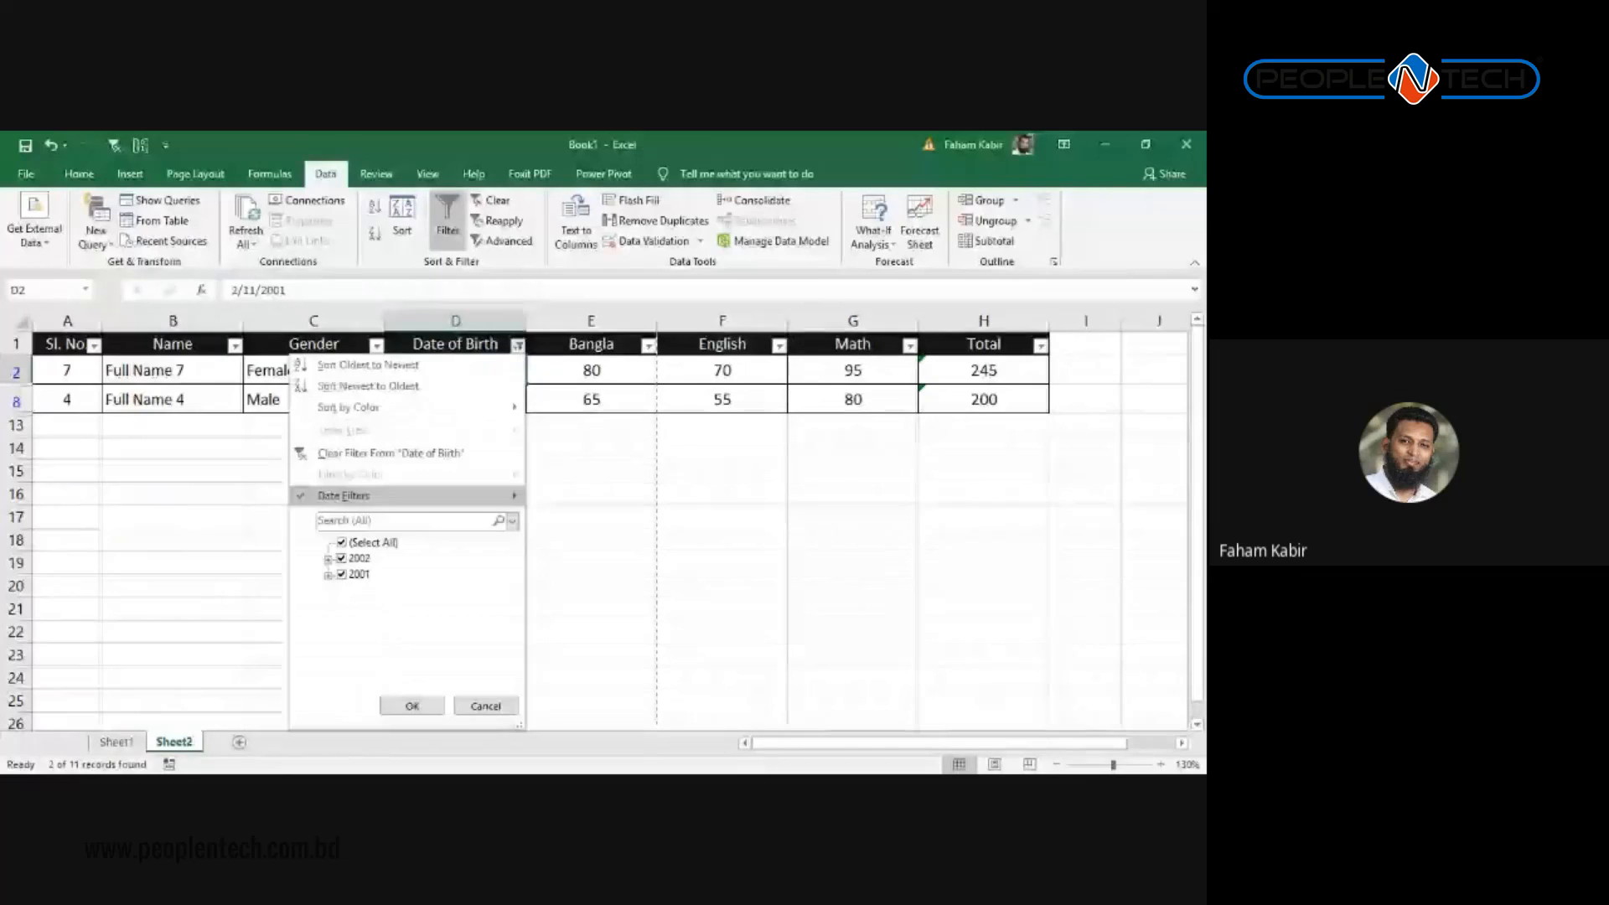
left_click(642, 515)
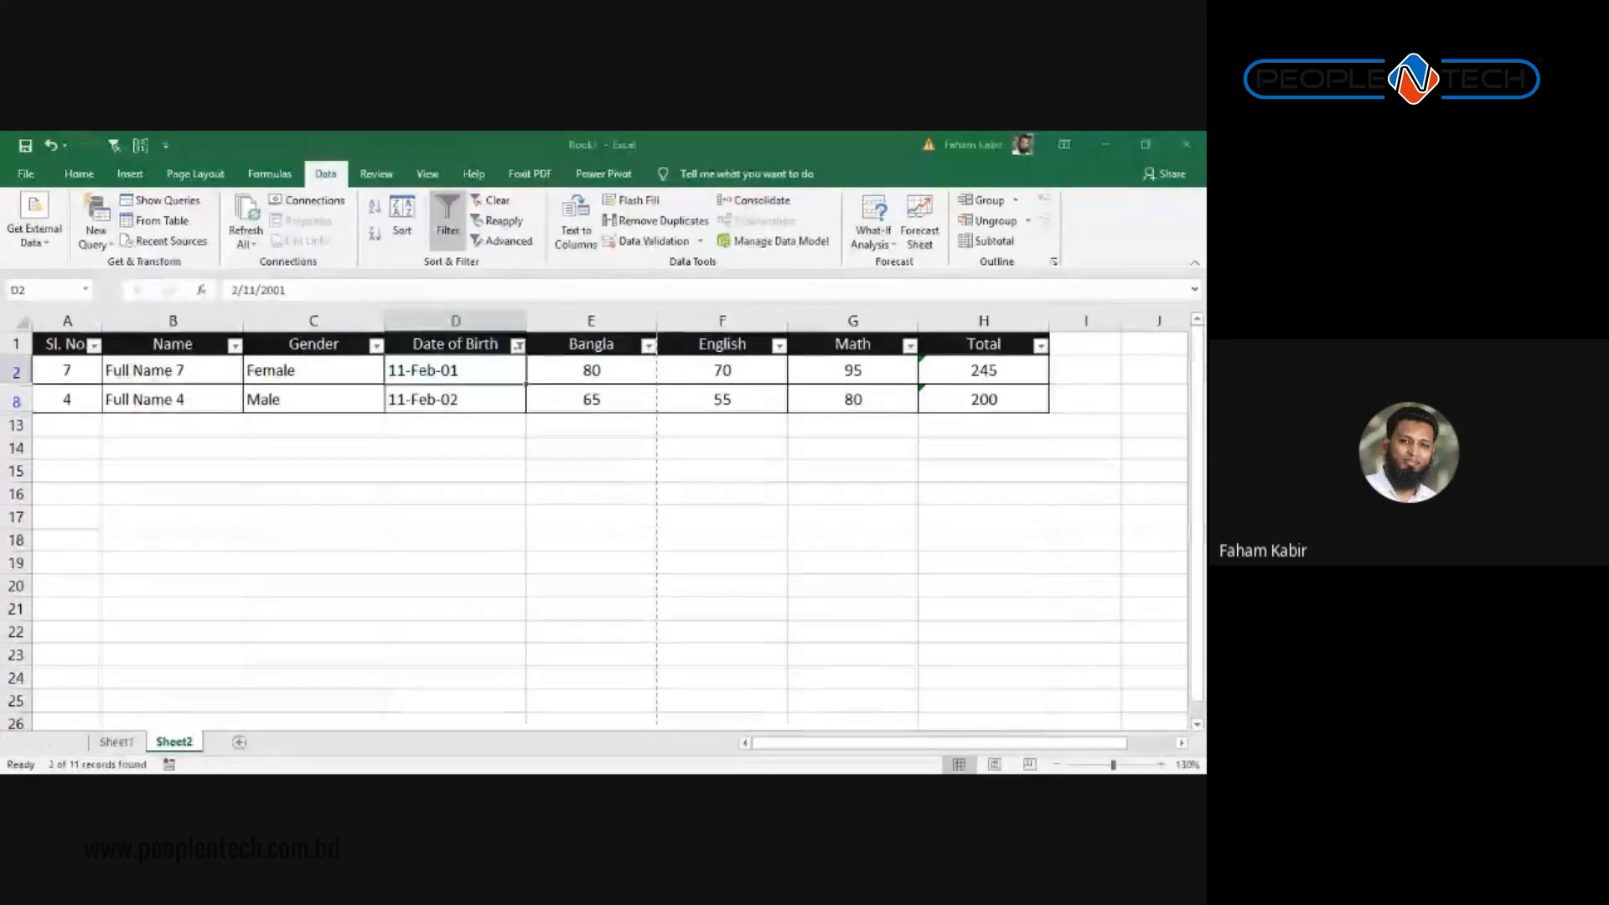
left_click(451, 400)
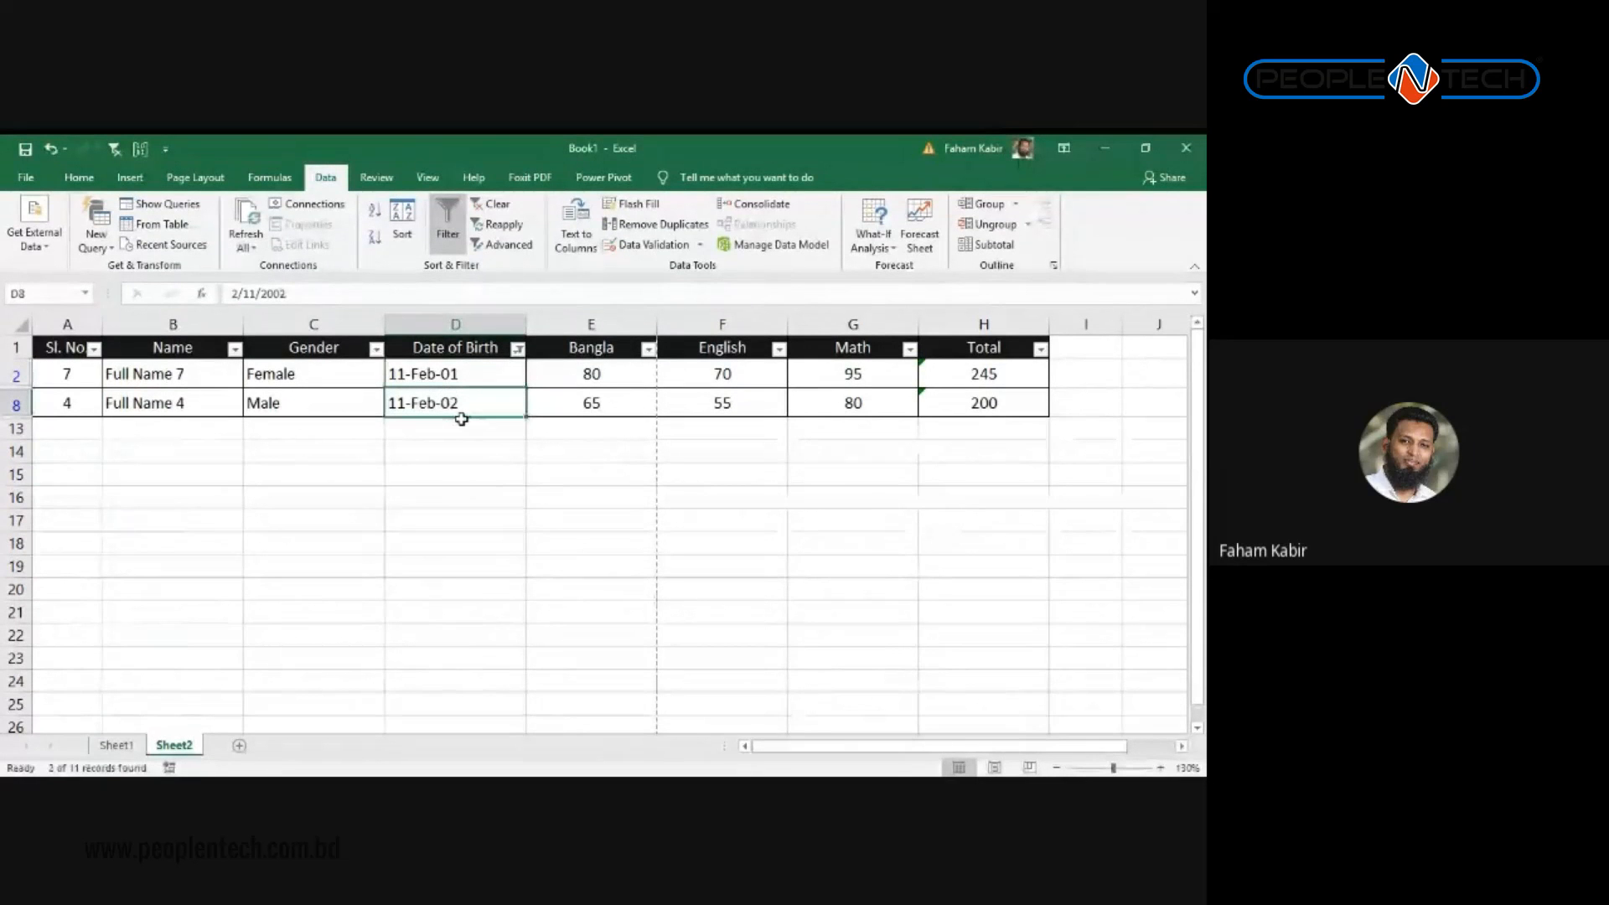
Step: Switch filtering off with Ctrl+Shift+L so all eleven students are listed again
left_click(478, 370)
key("ctrl+shift+l")
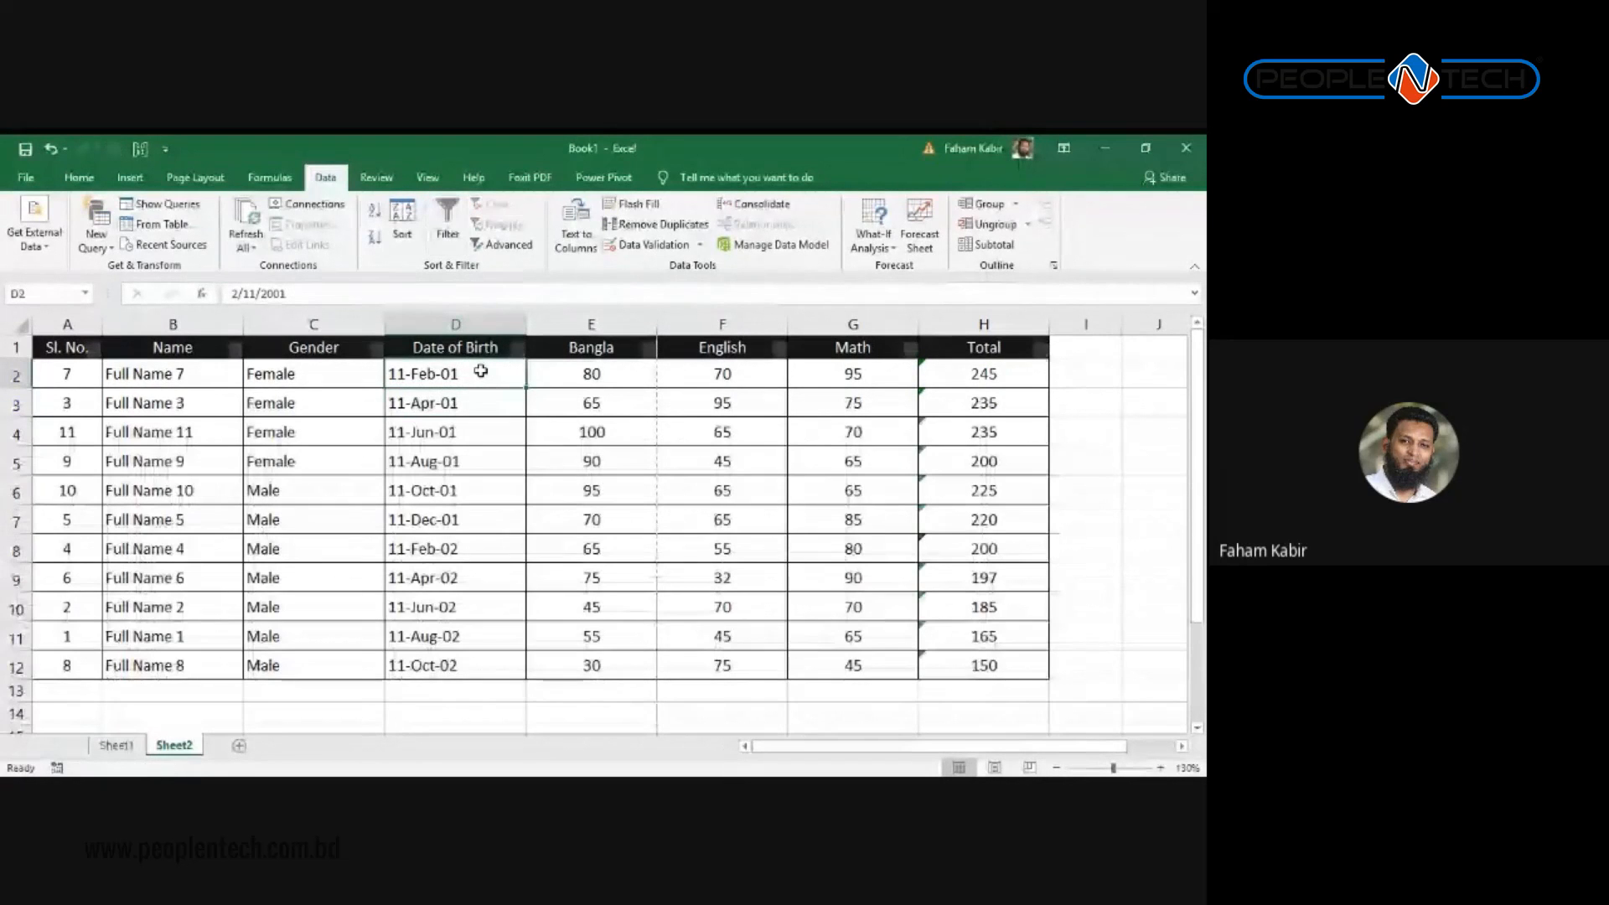
left_click_drag(590, 322, 947, 322)
left_click(848, 347)
left_click_drag(611, 335, 909, 662)
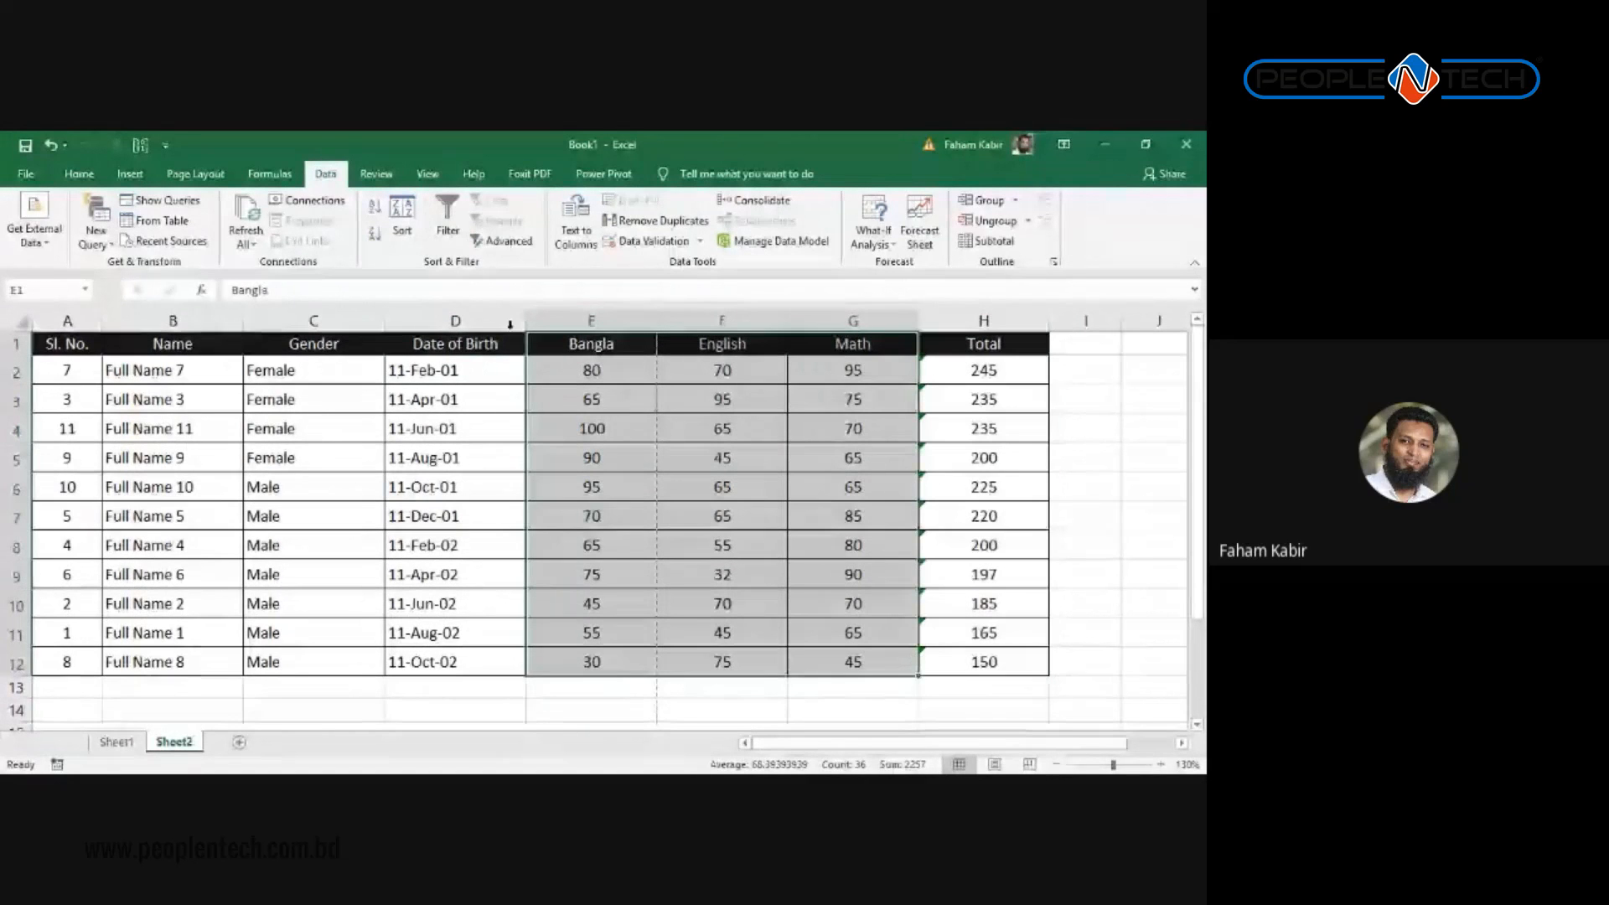
Step: Select the Bangla, English and Math columns and narrow them to the same smaller width
left_click_drag(657, 321, 825, 321)
left_click(677, 456)
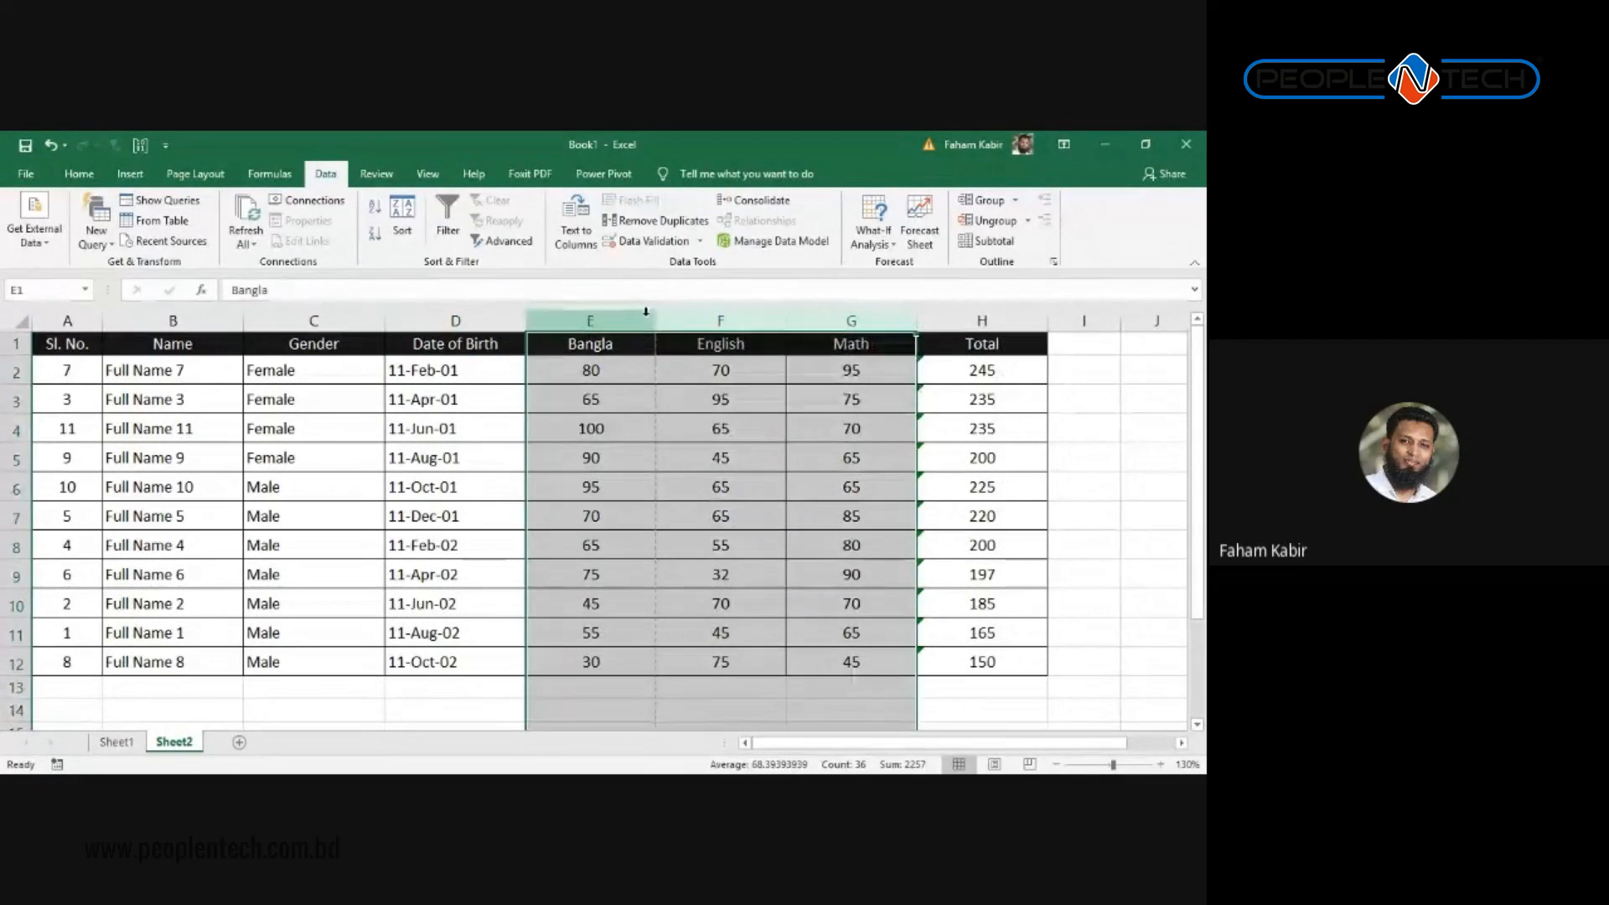
left_click_drag(658, 321, 647, 321)
left_click_drag(645, 319, 811, 320)
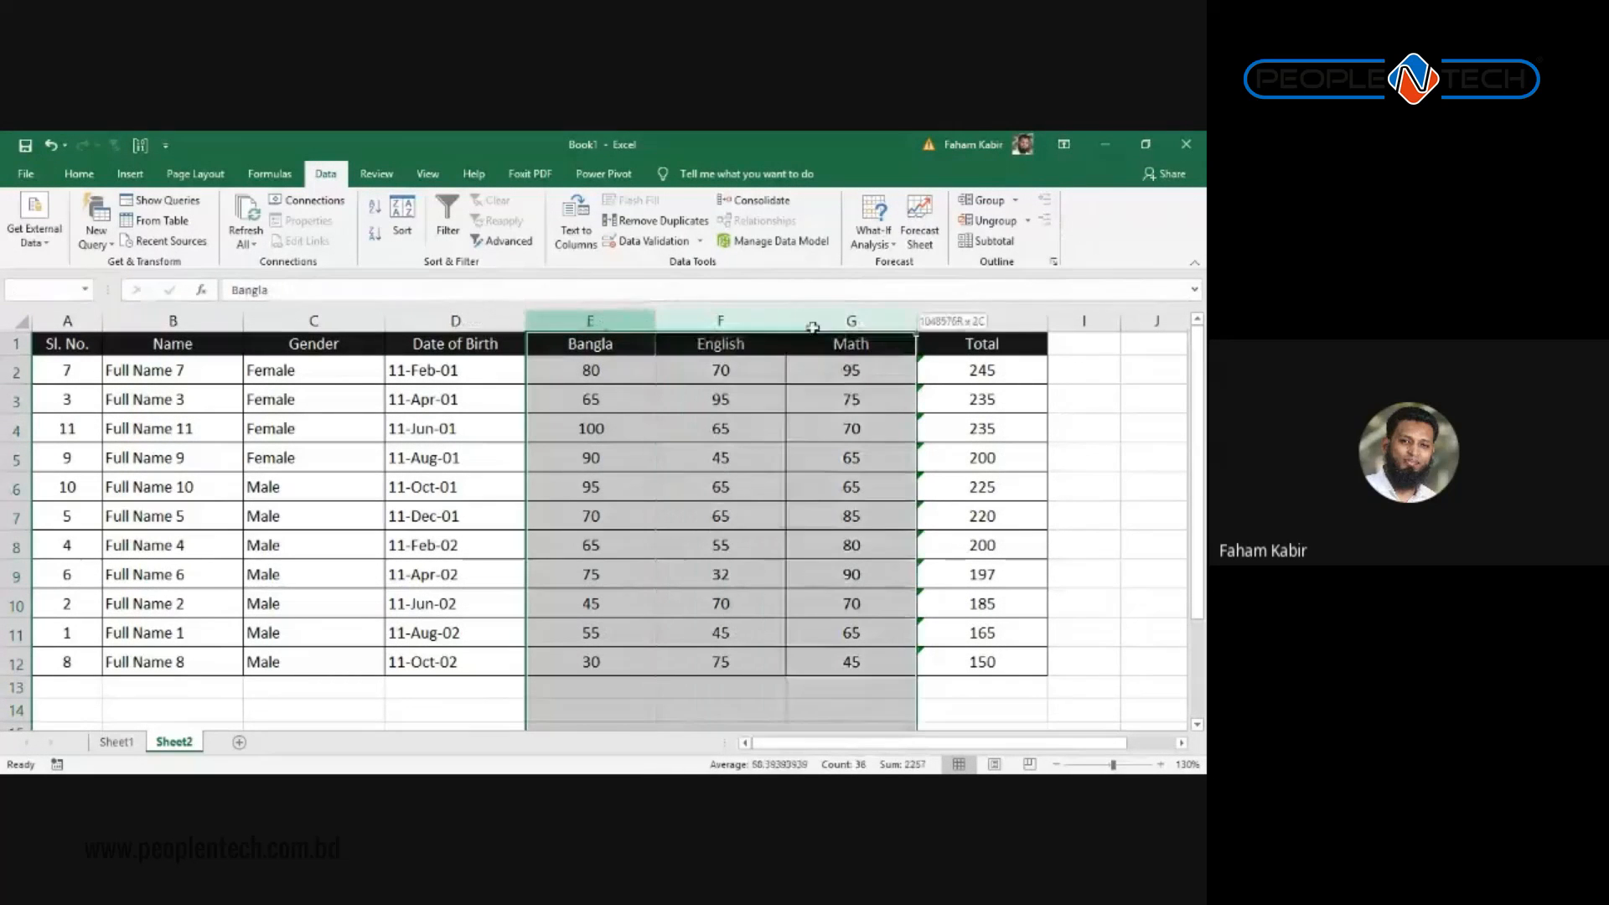
left_click_drag(654, 319, 615, 320)
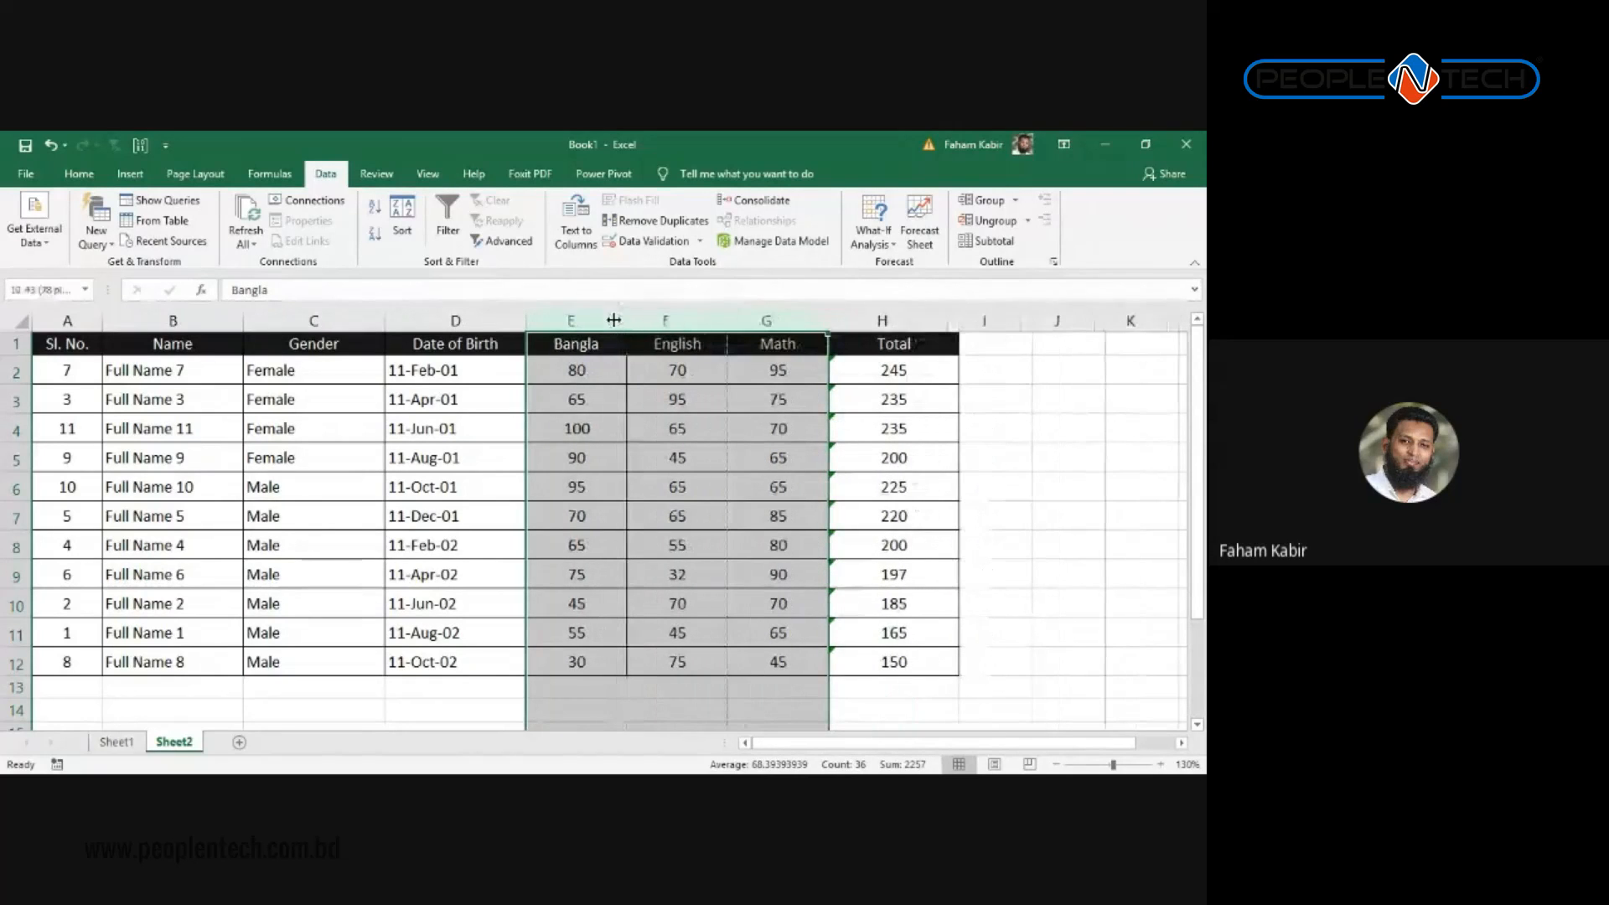
left_click(603, 398)
left_click(669, 450)
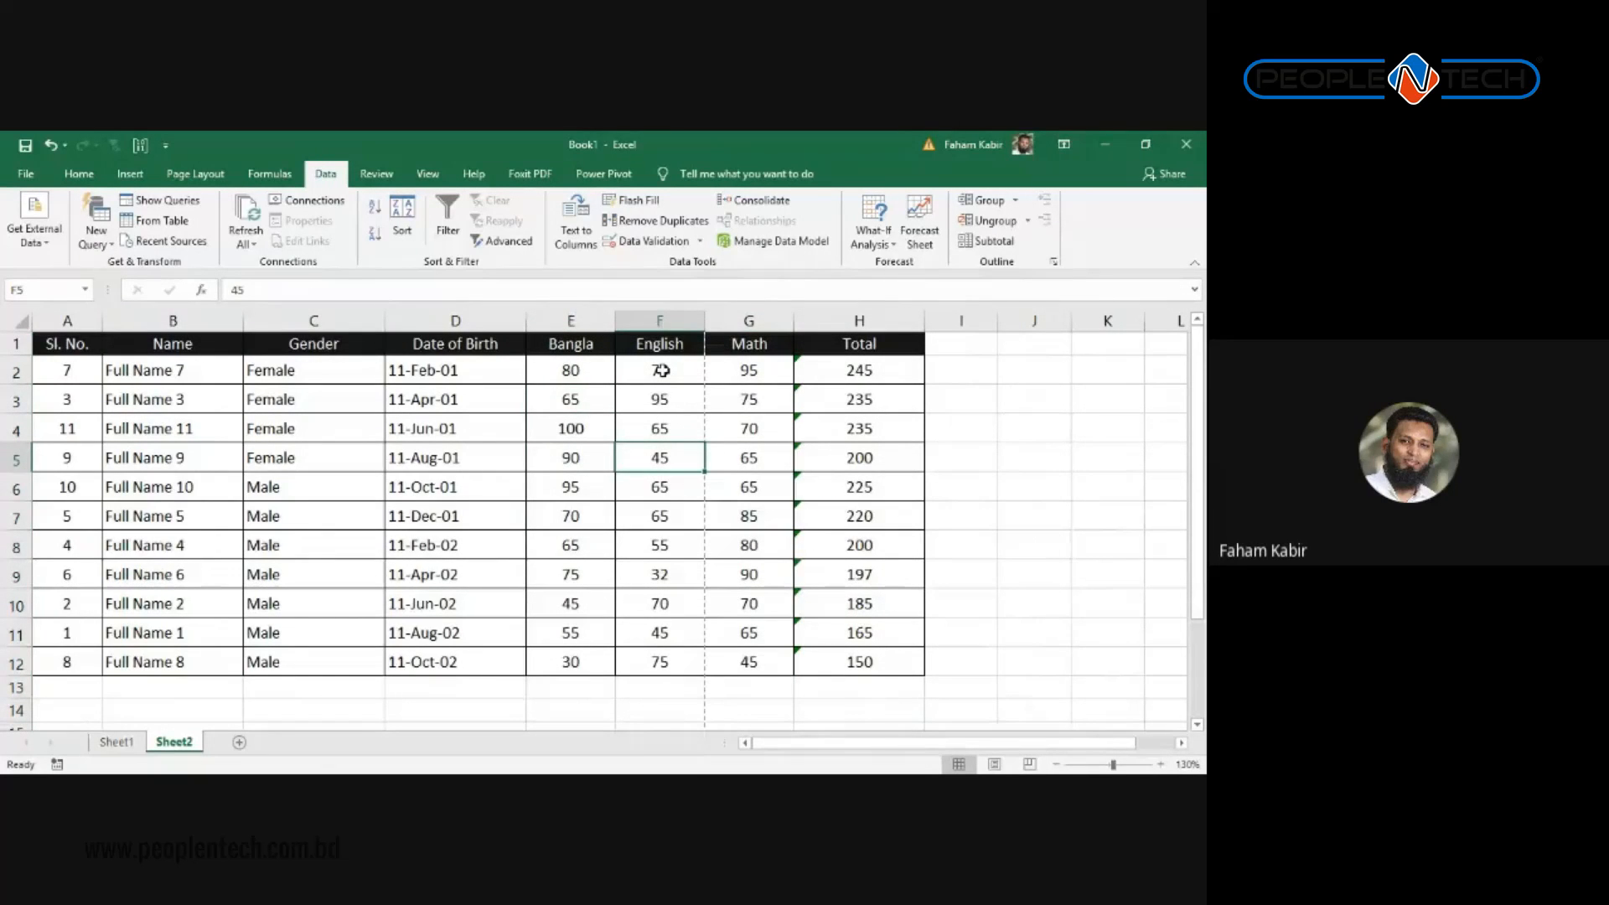
key("alt+Tab")
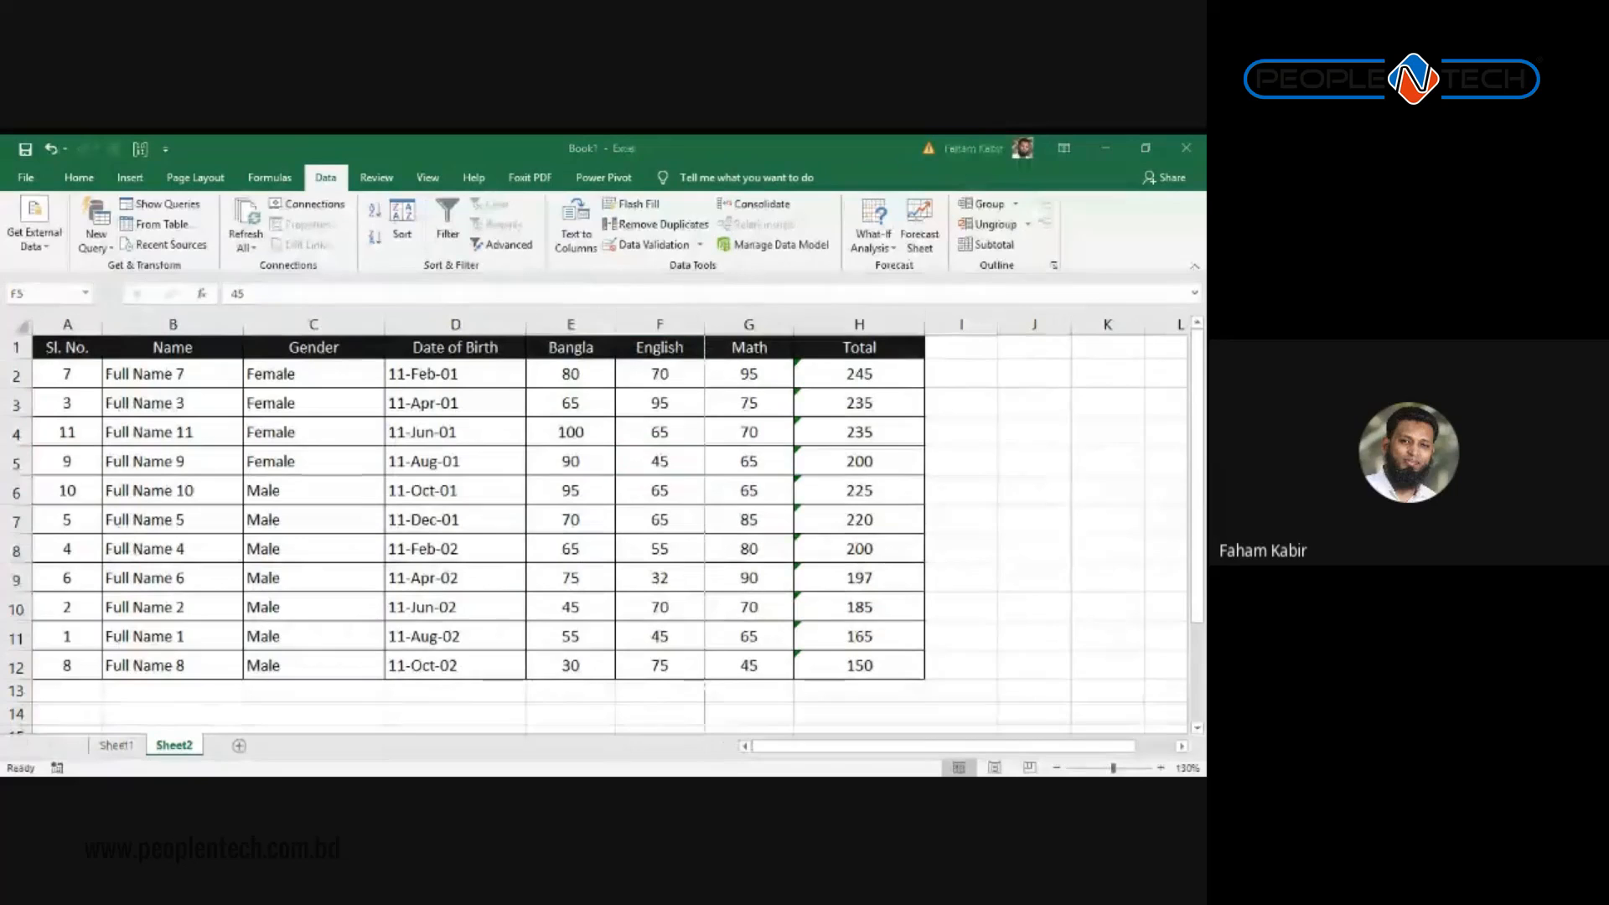
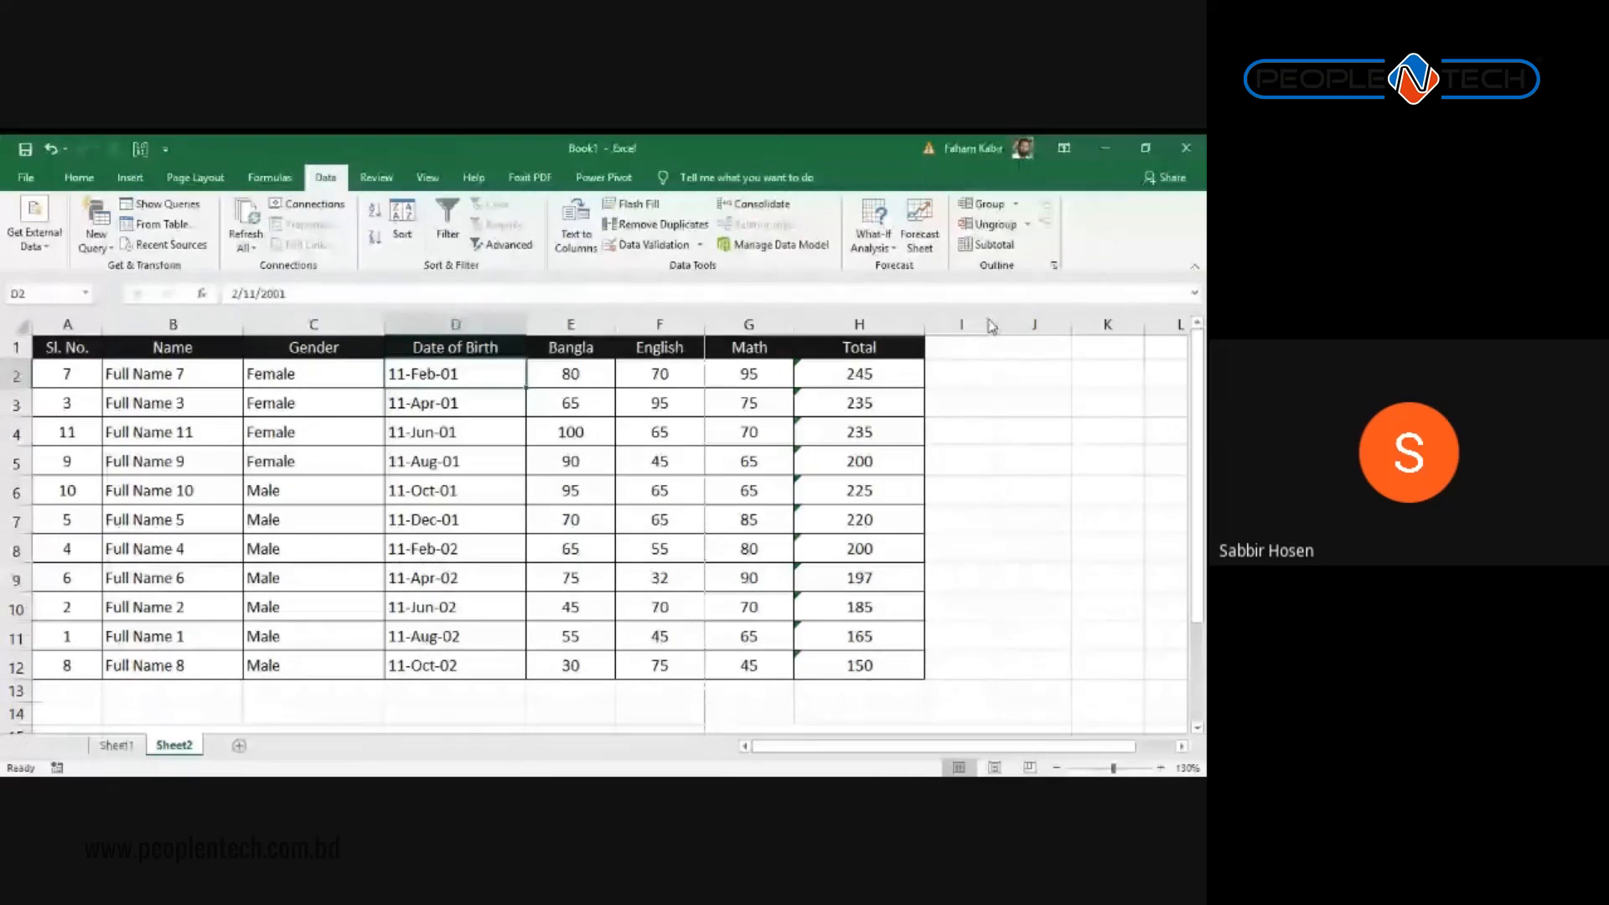
Step: Scroll down the marks table now sorted by Date of Birth
scroll(992, 327, "down", 2)
Step: Switch to the View tab and look over the sorted marks table A1:H12 by selecting it
left_click(294, 466)
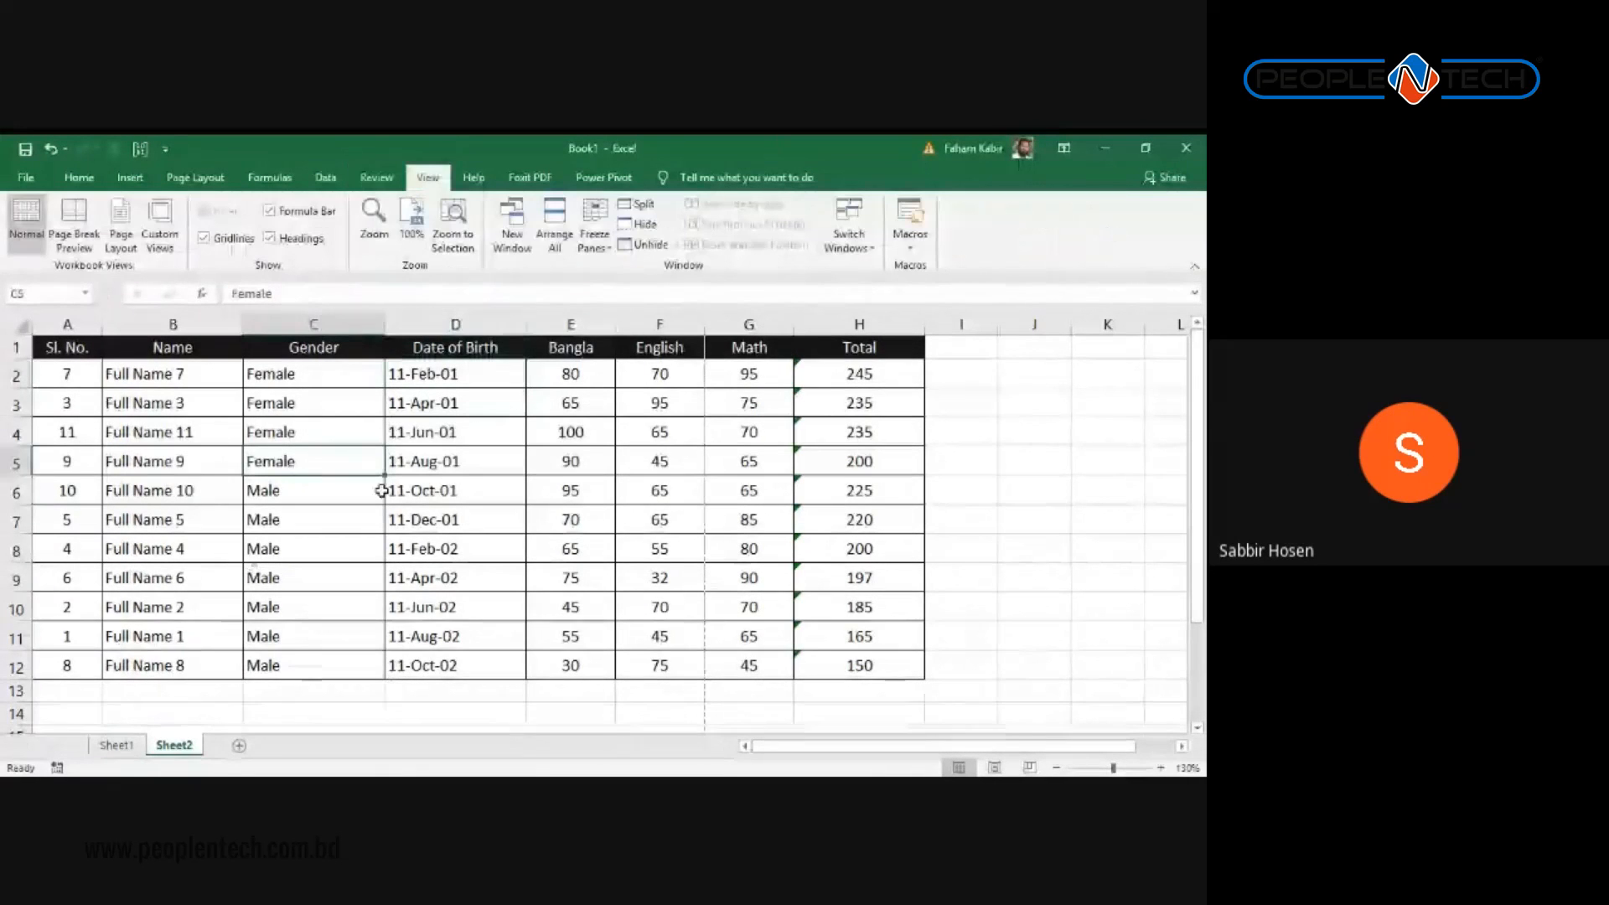
scroll(382, 493, "down", 1)
scroll(382, 493, "up", 1)
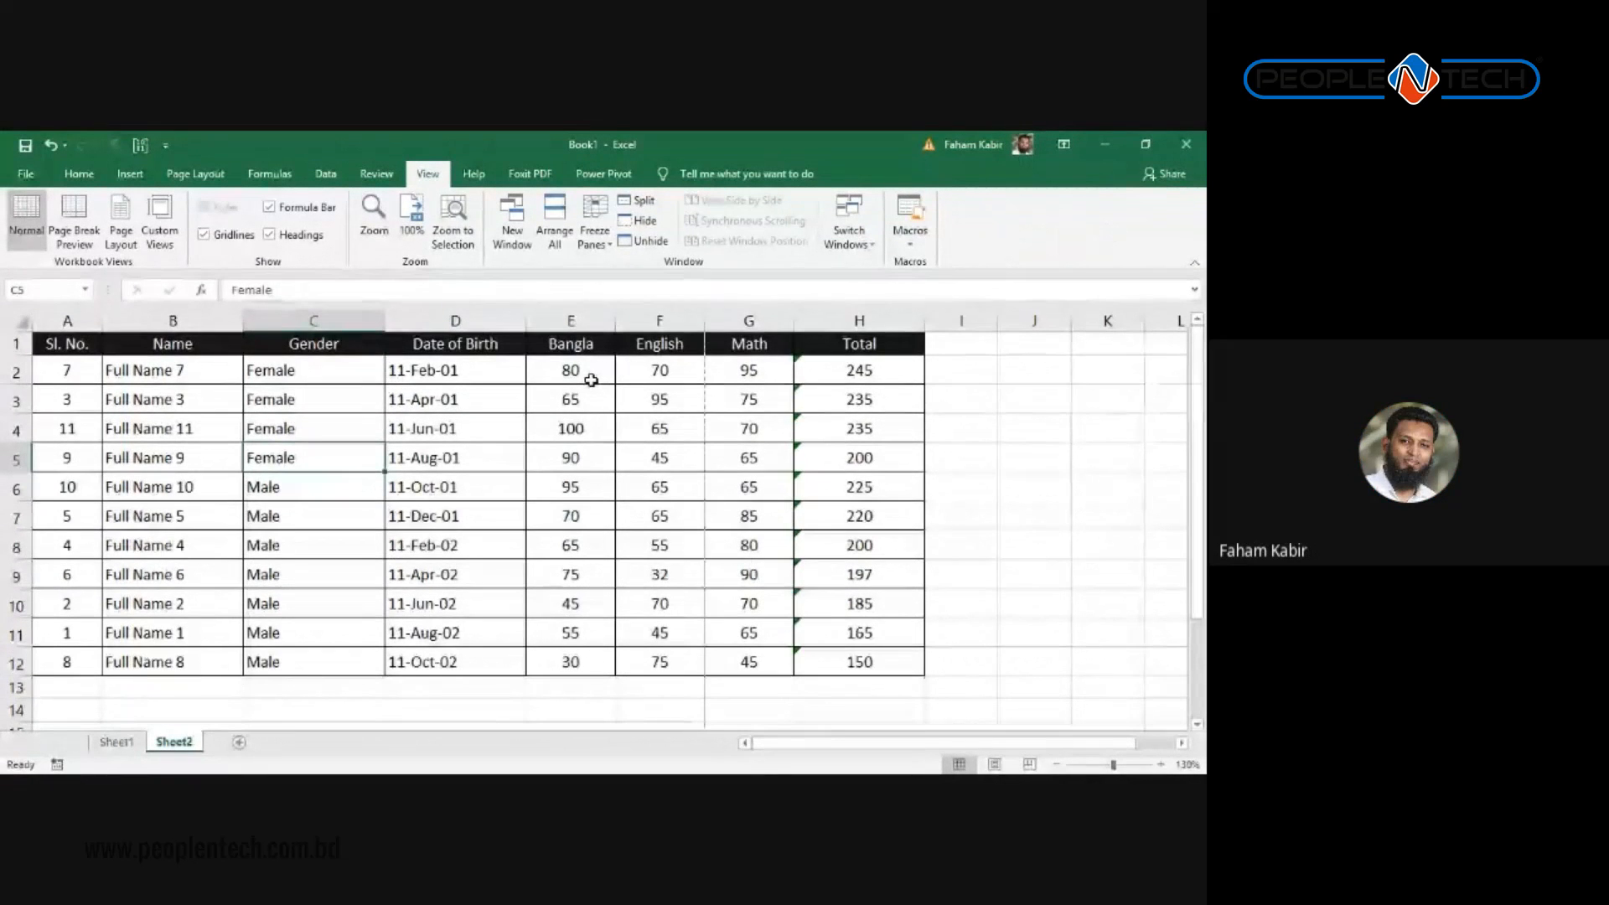
left_click_drag(851, 656, 3, 290)
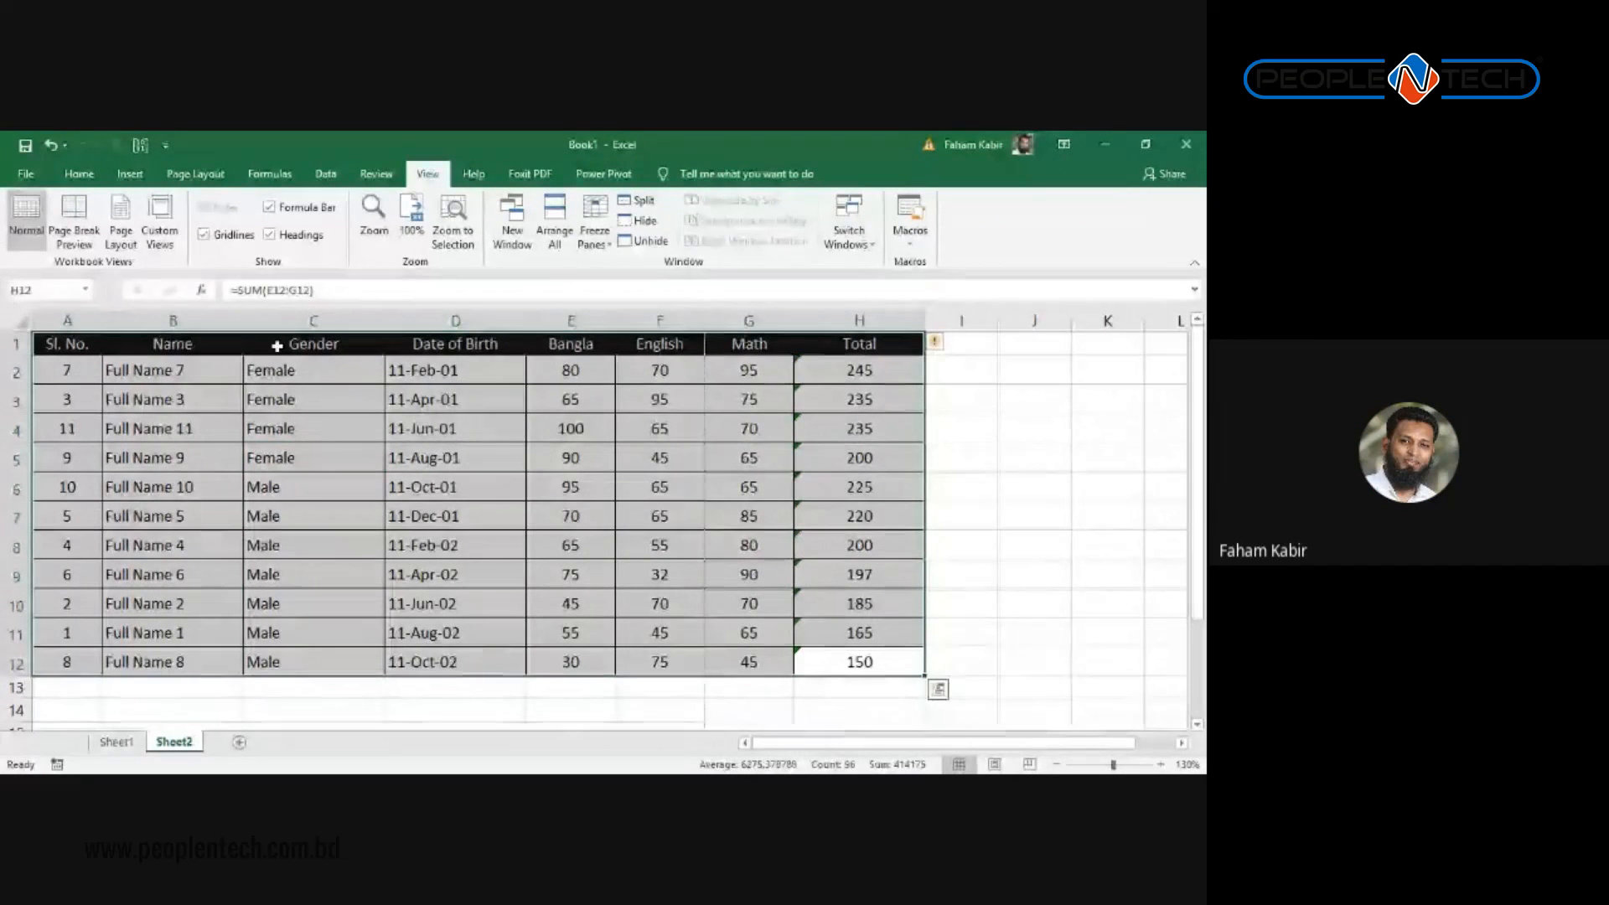
left_click(394, 426)
left_click_drag(878, 659, 25, 319)
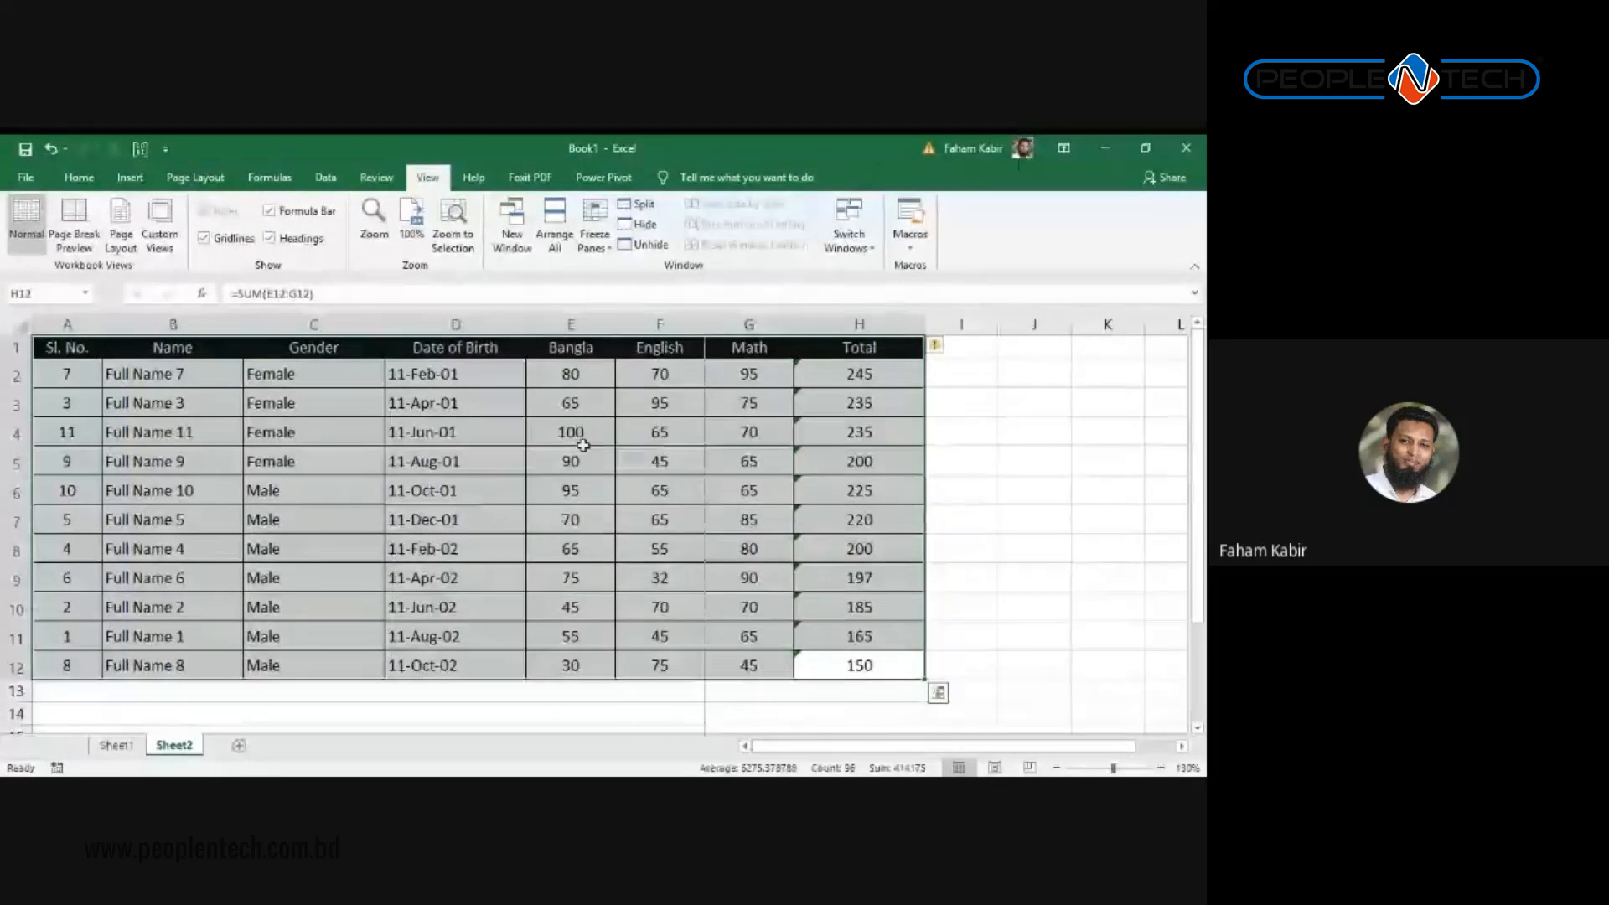
left_click(626, 462)
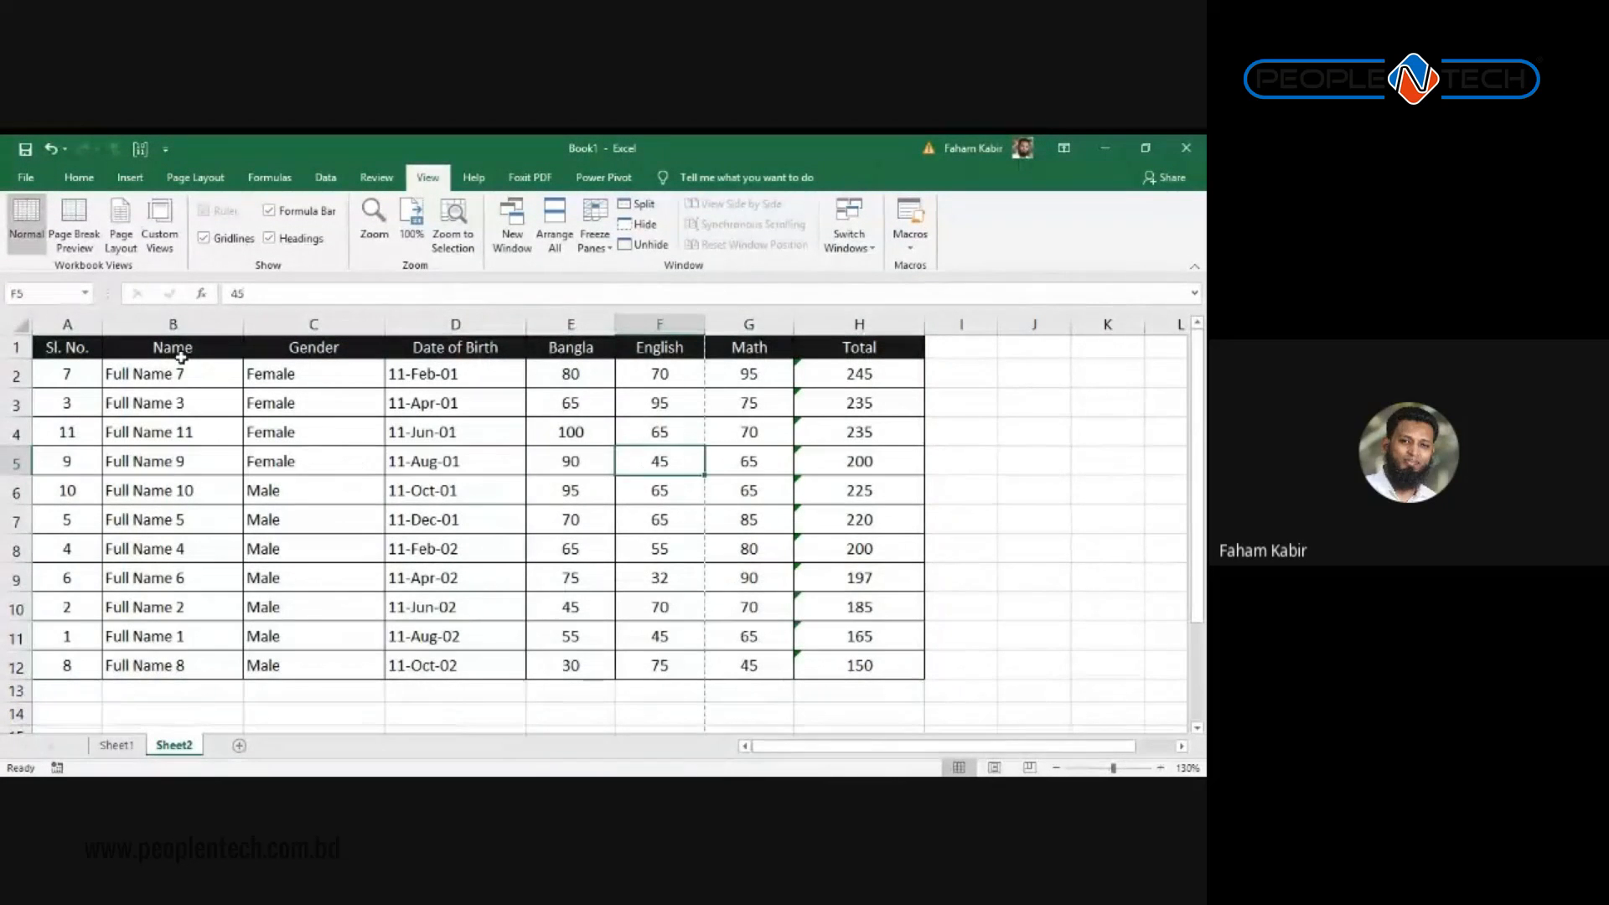
Step: Switch from Excel to the browser showing Mockaroo's data generator
key("alt+Tab")
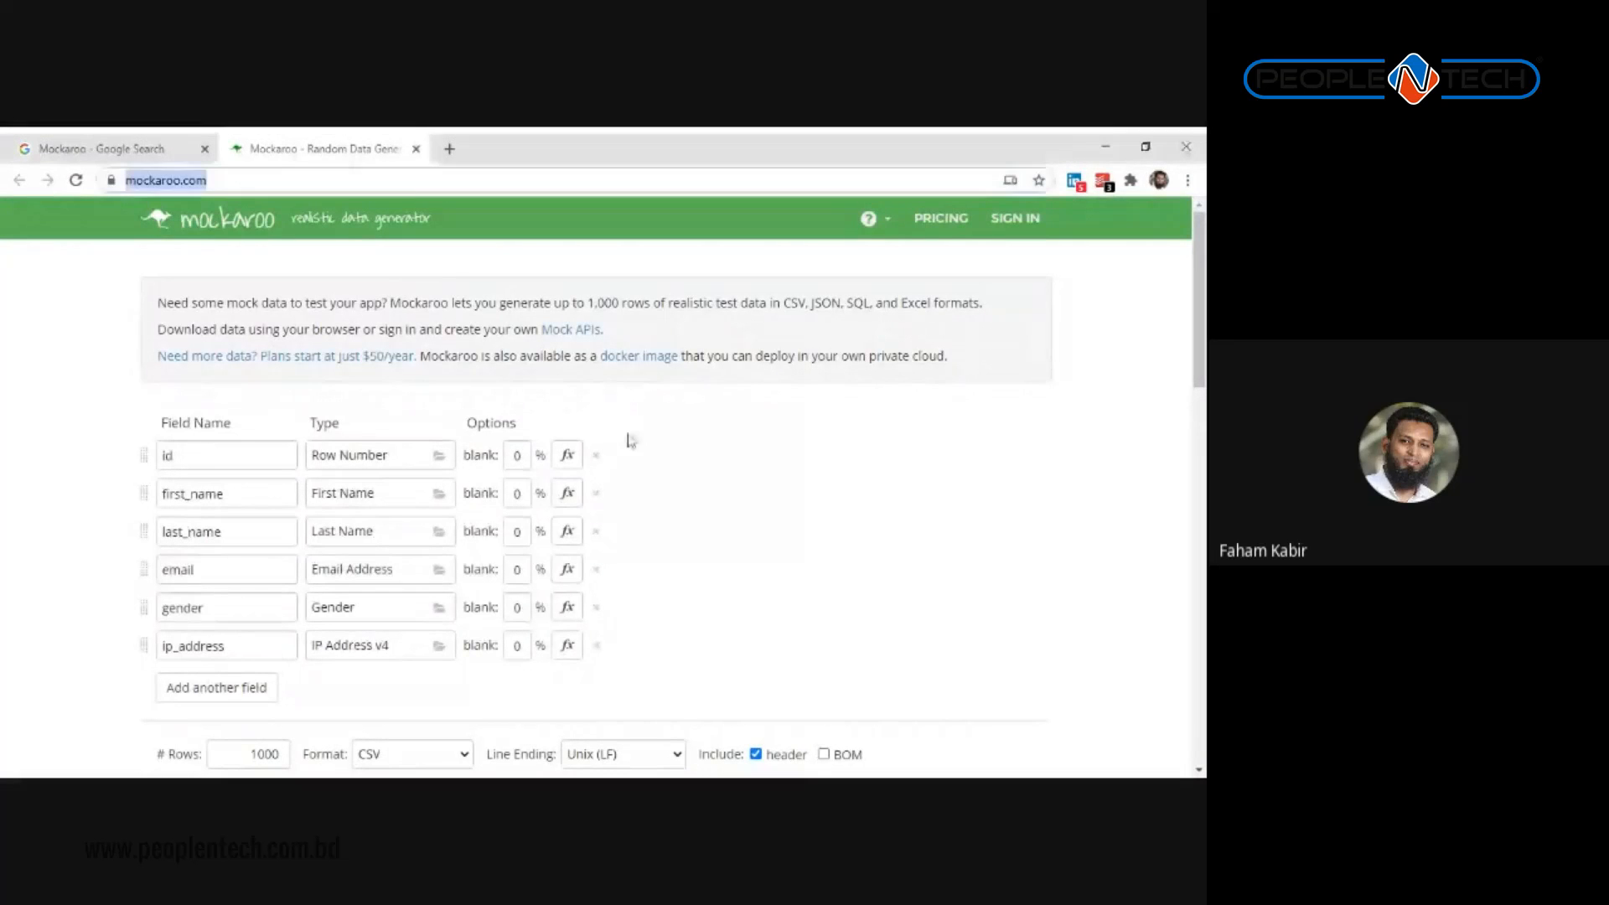
Step: Close the leftover Google Search tab
scroll(548, 428, "down", 4)
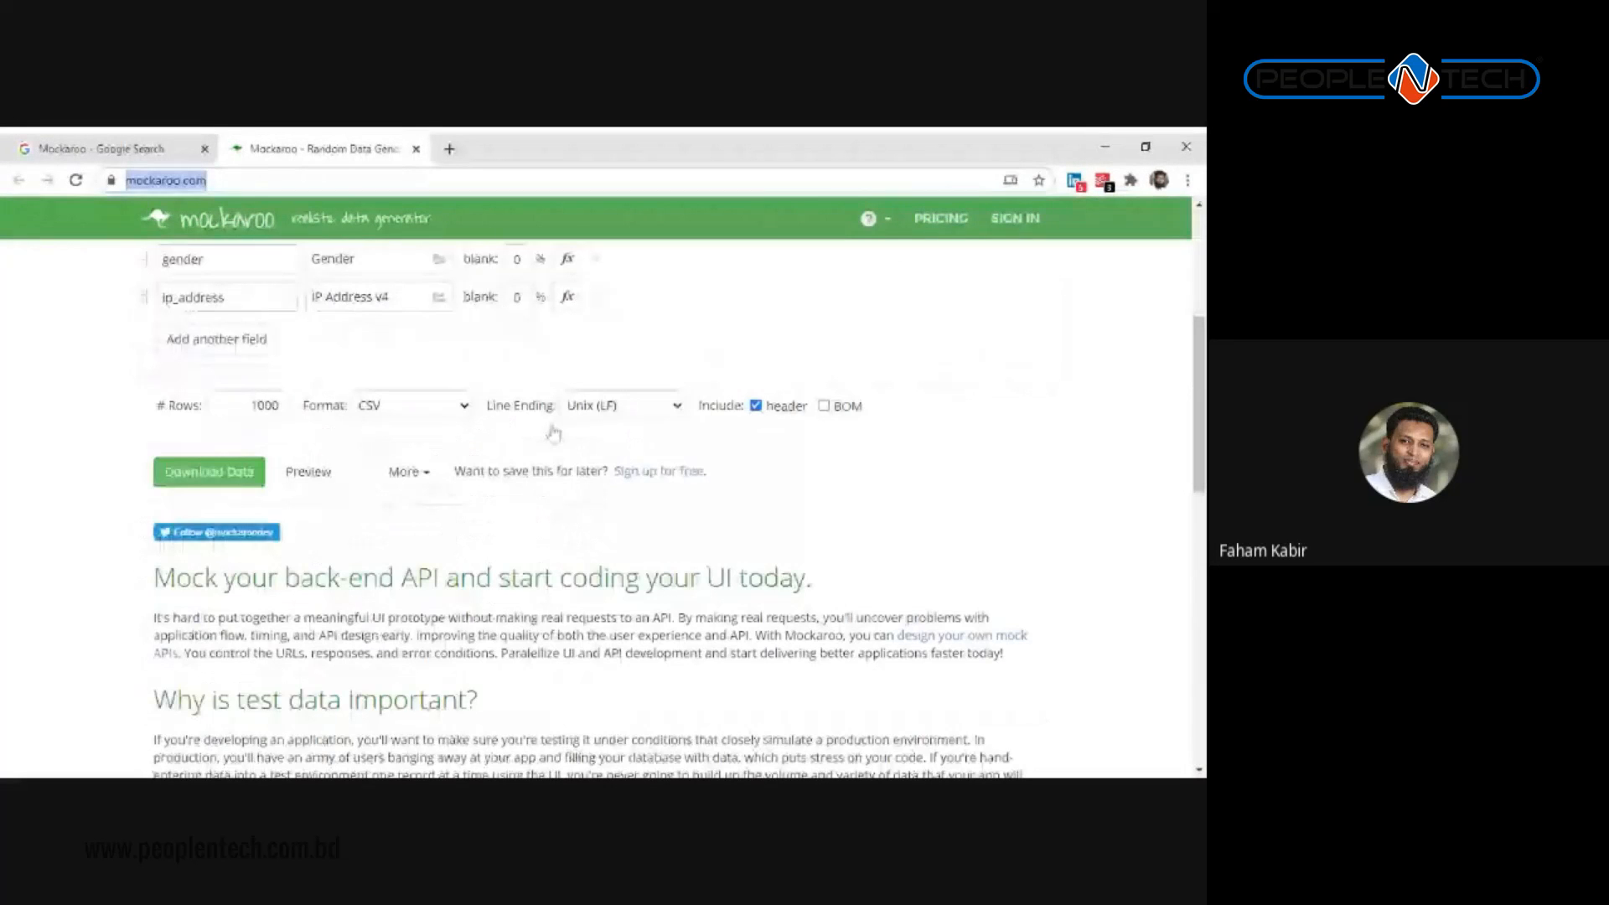
scroll(553, 432, "up", 4)
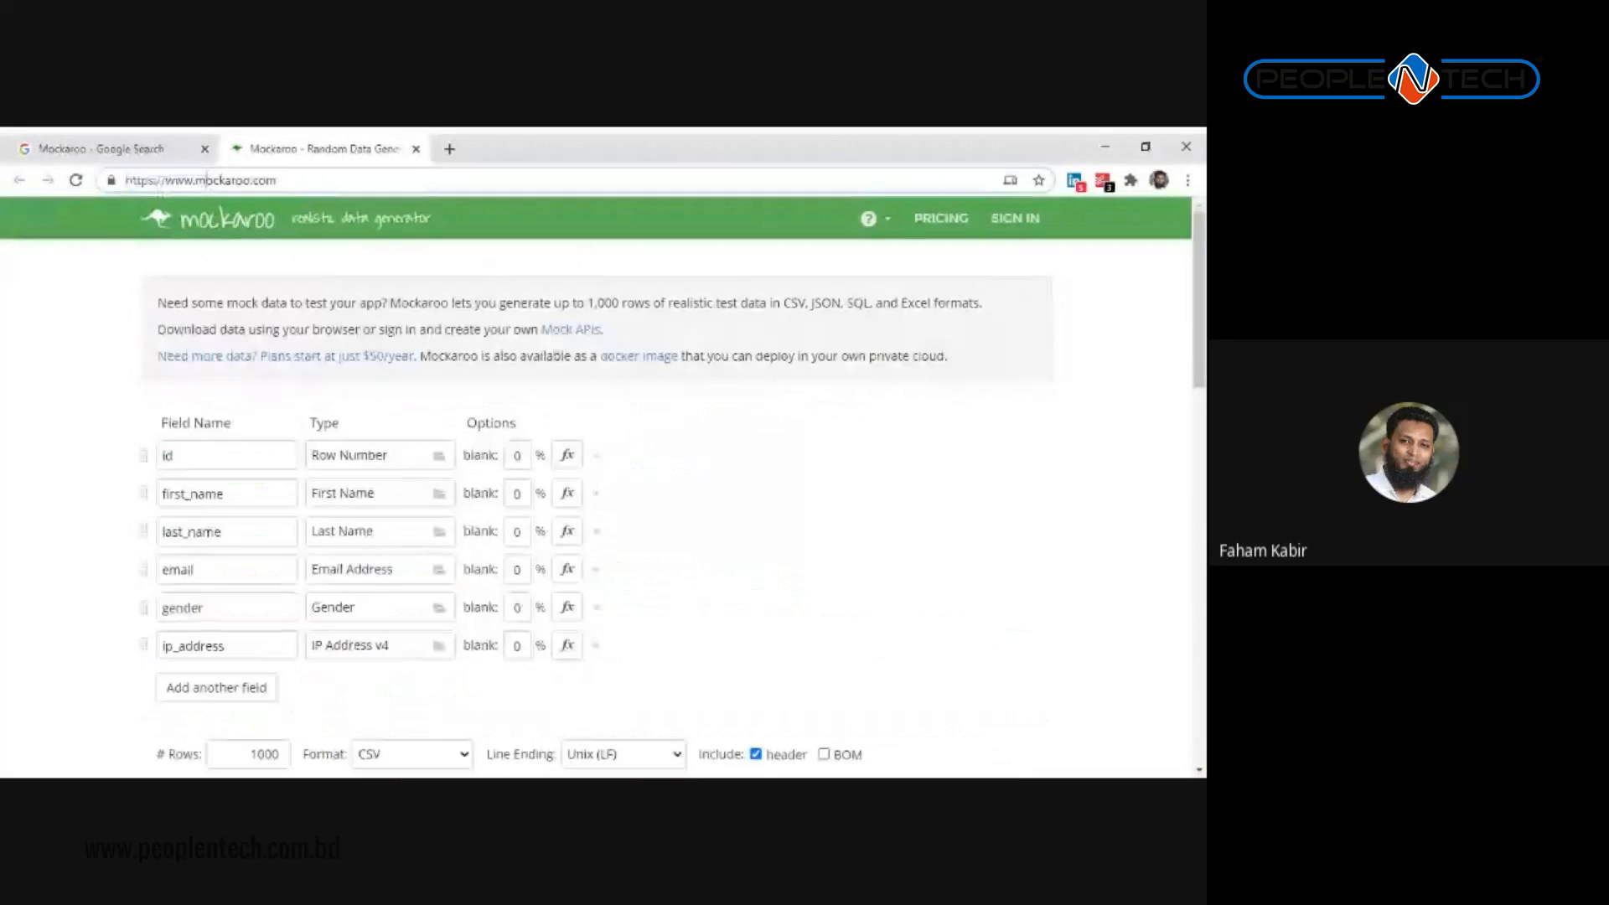
left_click(204, 149)
Step: Change Mockaroo's download format from CSV to Excel
scroll(537, 586, "down", 5)
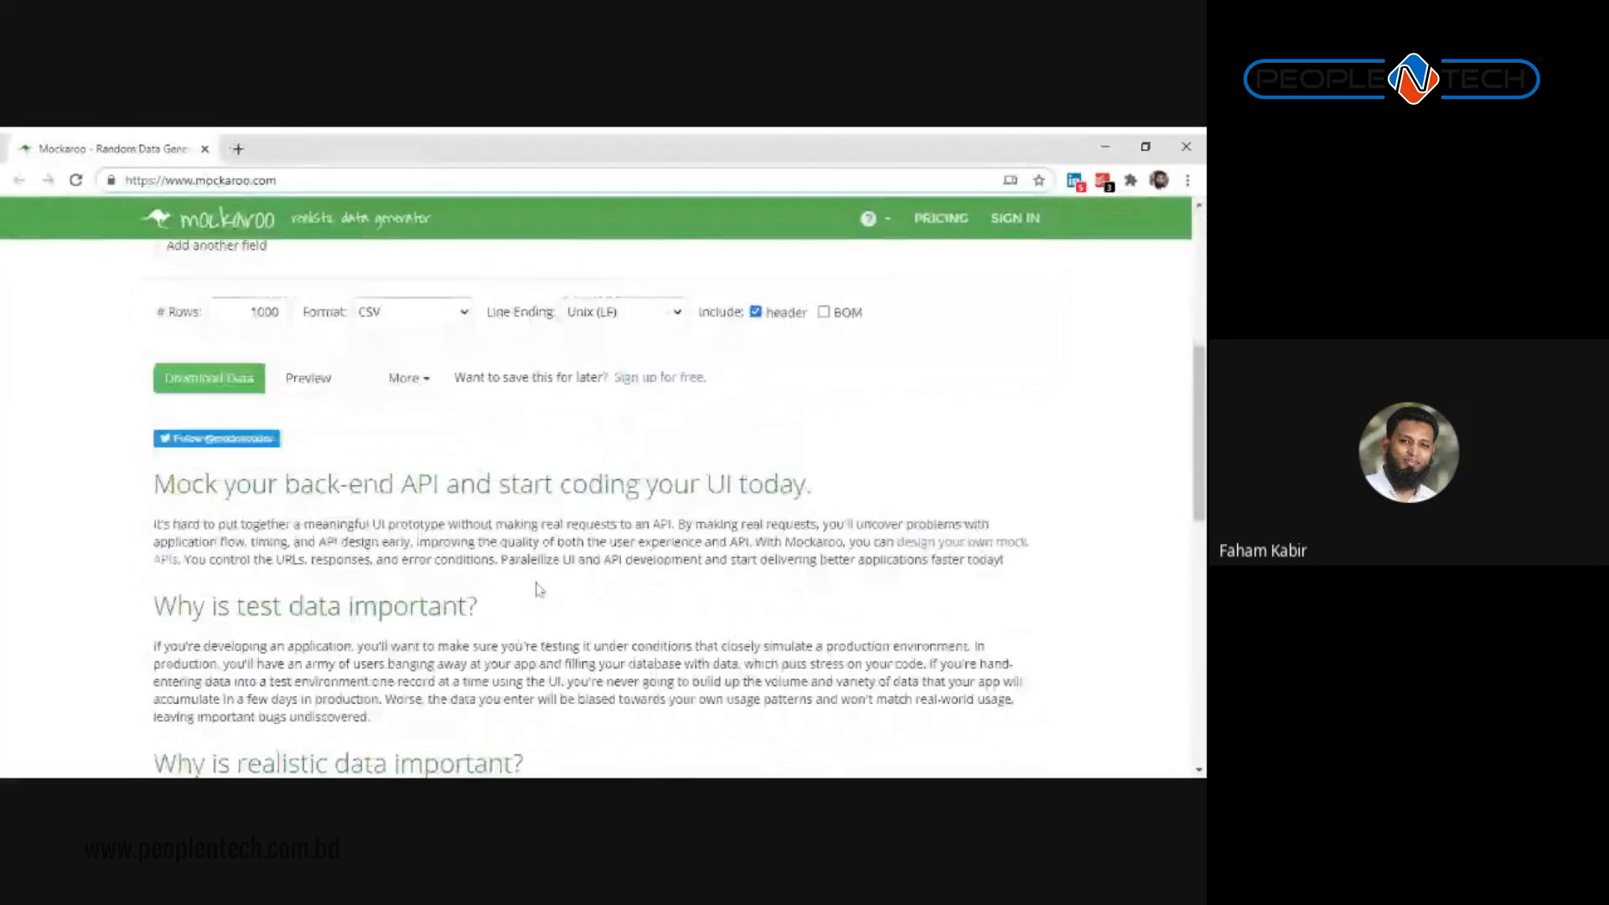
scroll(537, 588, "up", 5)
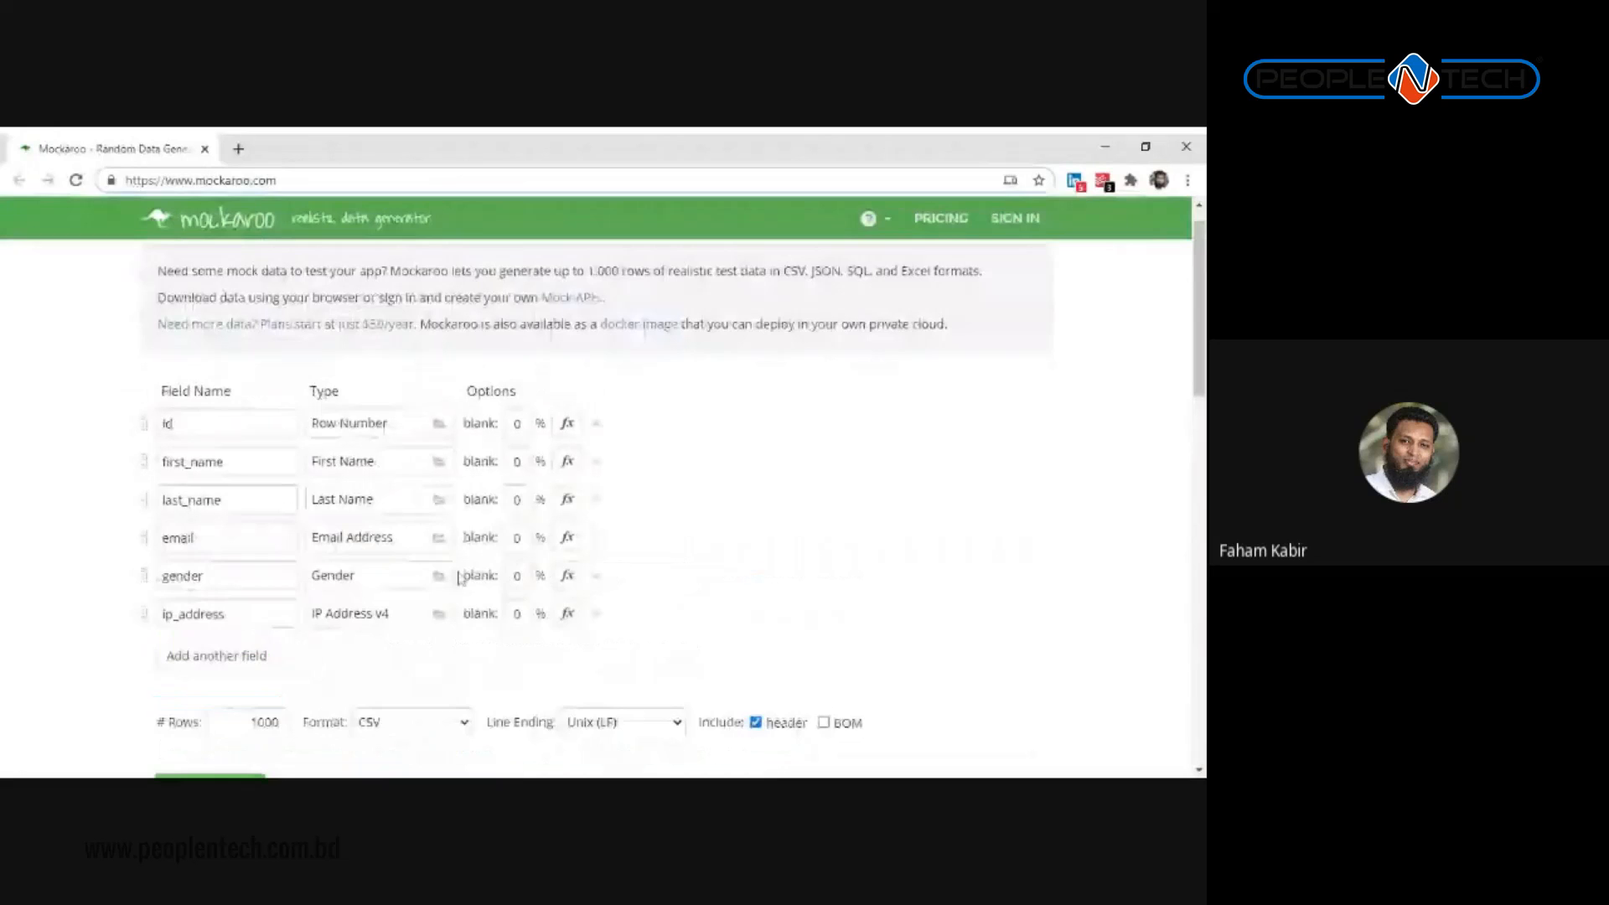
scroll(459, 578, "up", 1)
scroll(456, 578, "down", 2)
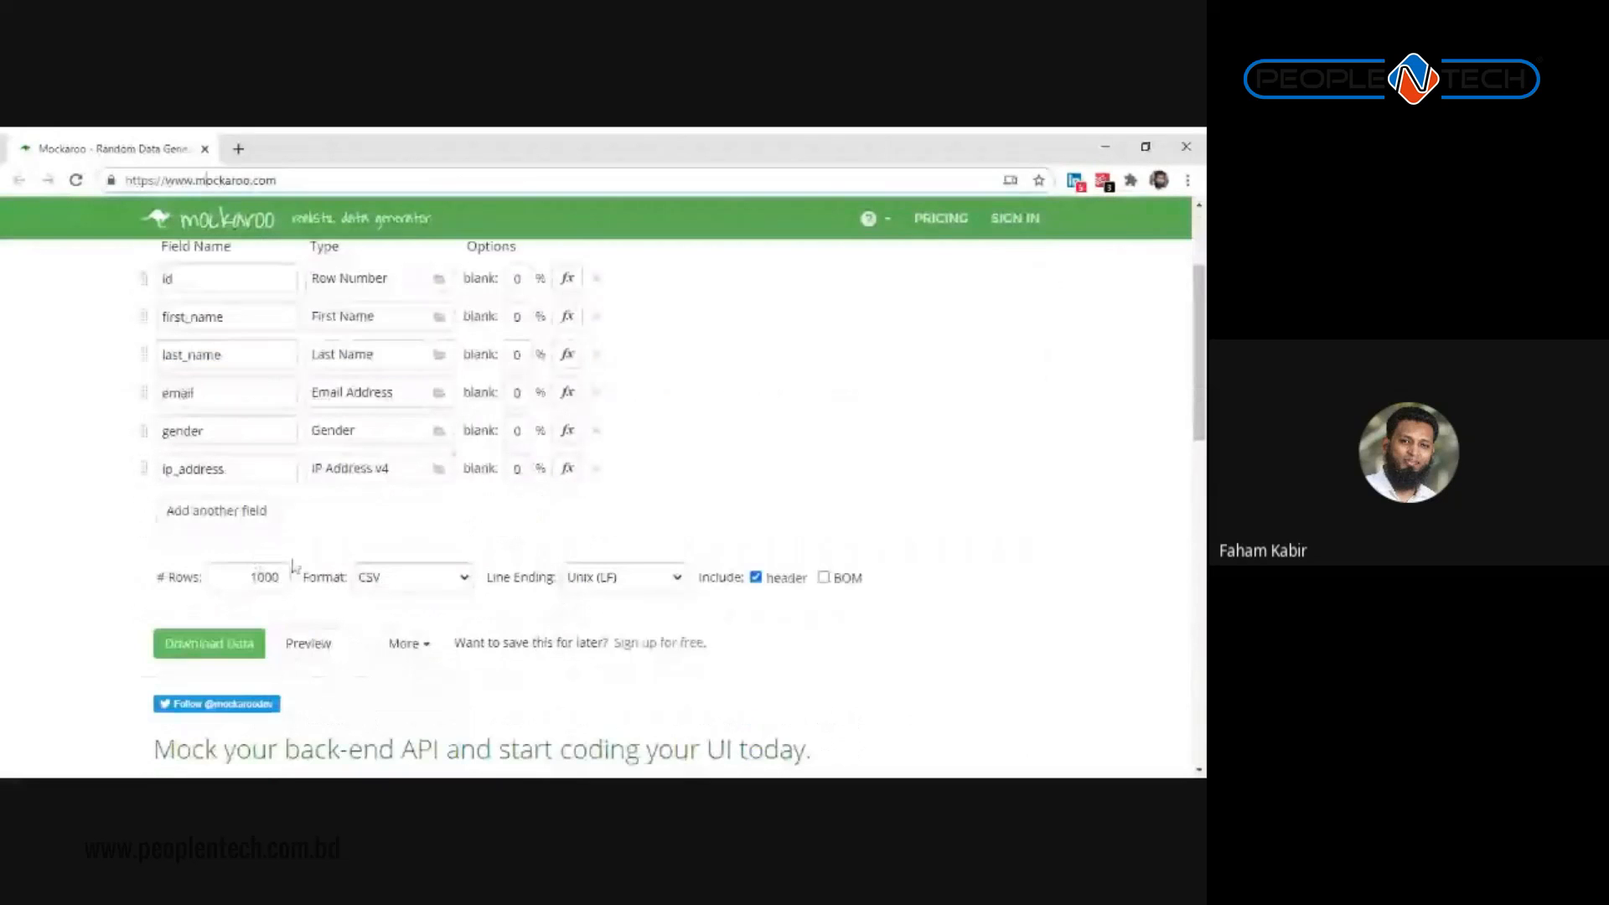
scroll(293, 567, "down", 1)
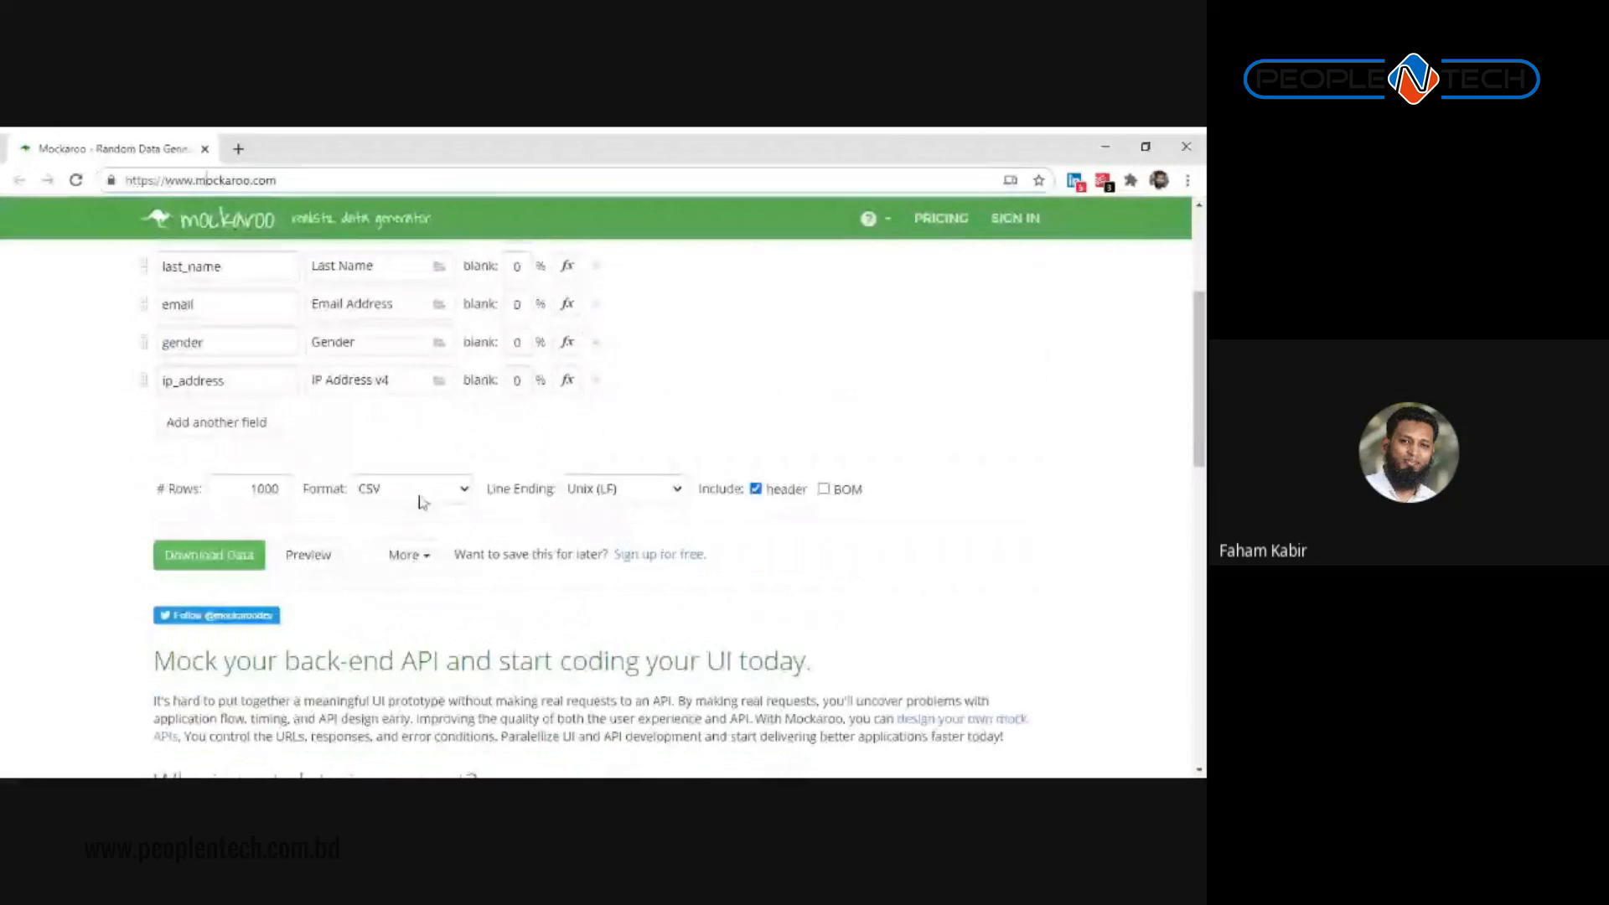
left_click(452, 496)
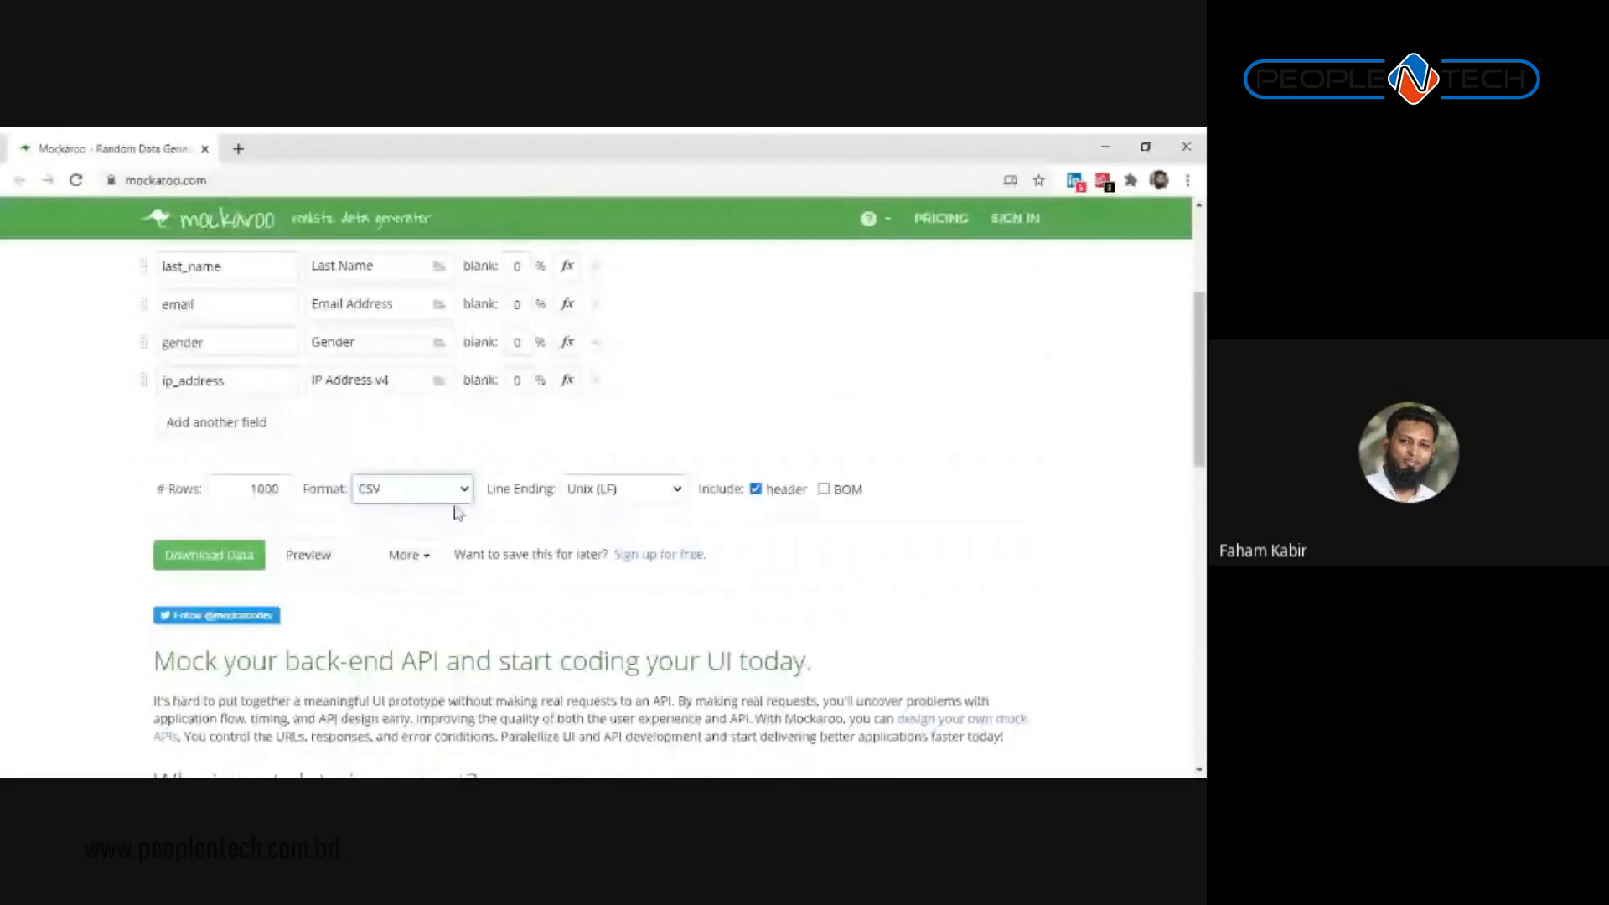
left_click(444, 591)
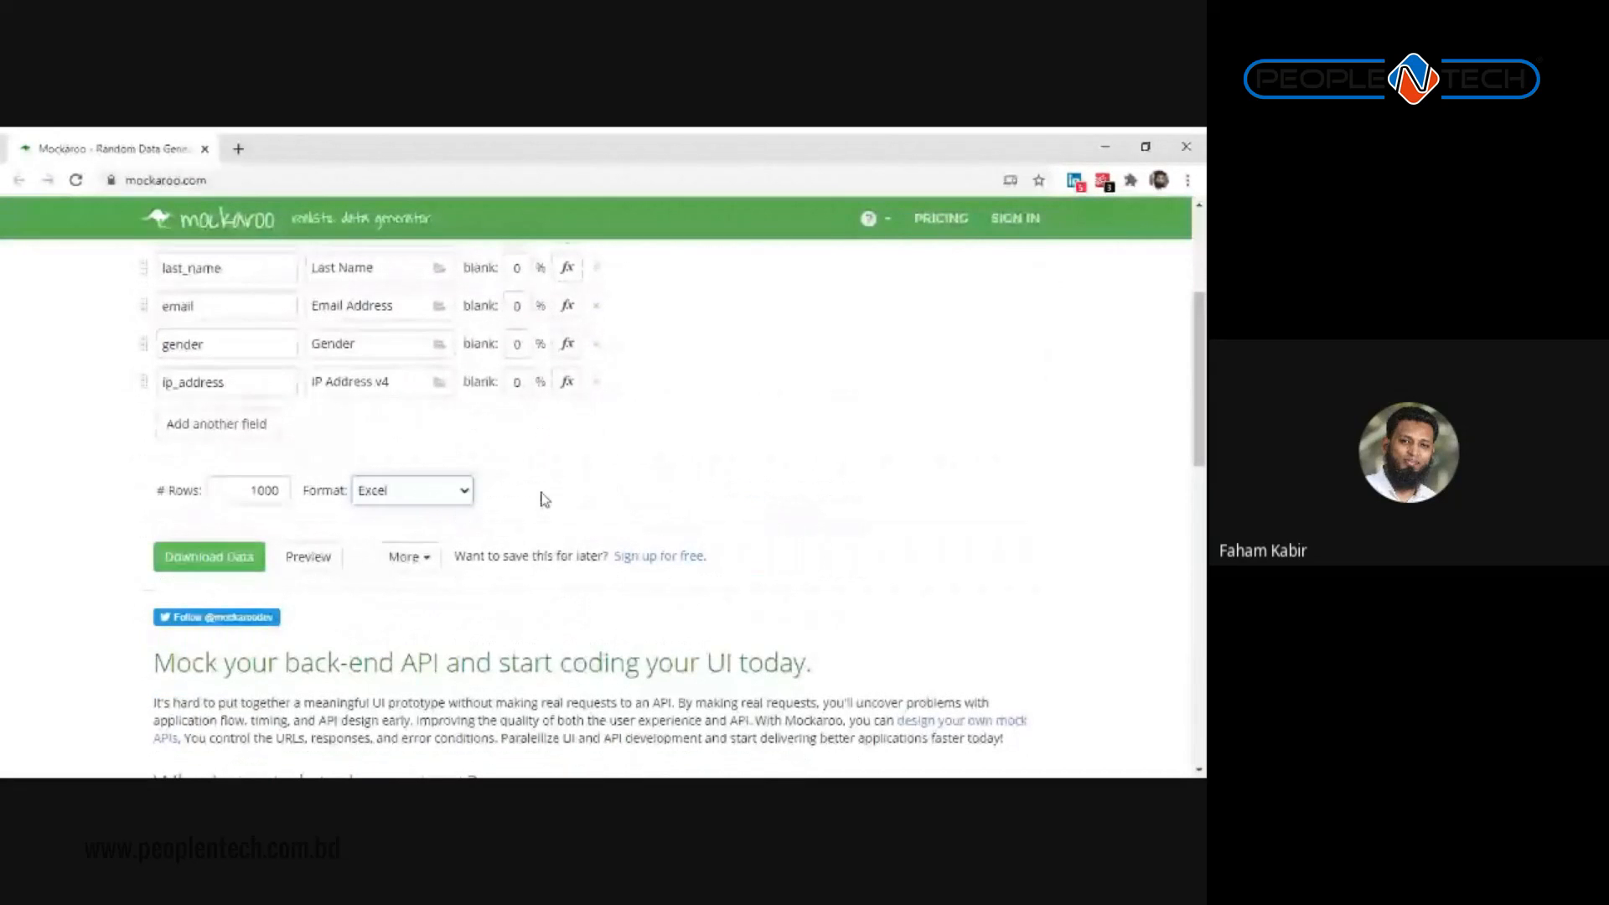
scroll(479, 435, "up", 3)
scroll(407, 542, "down", 1)
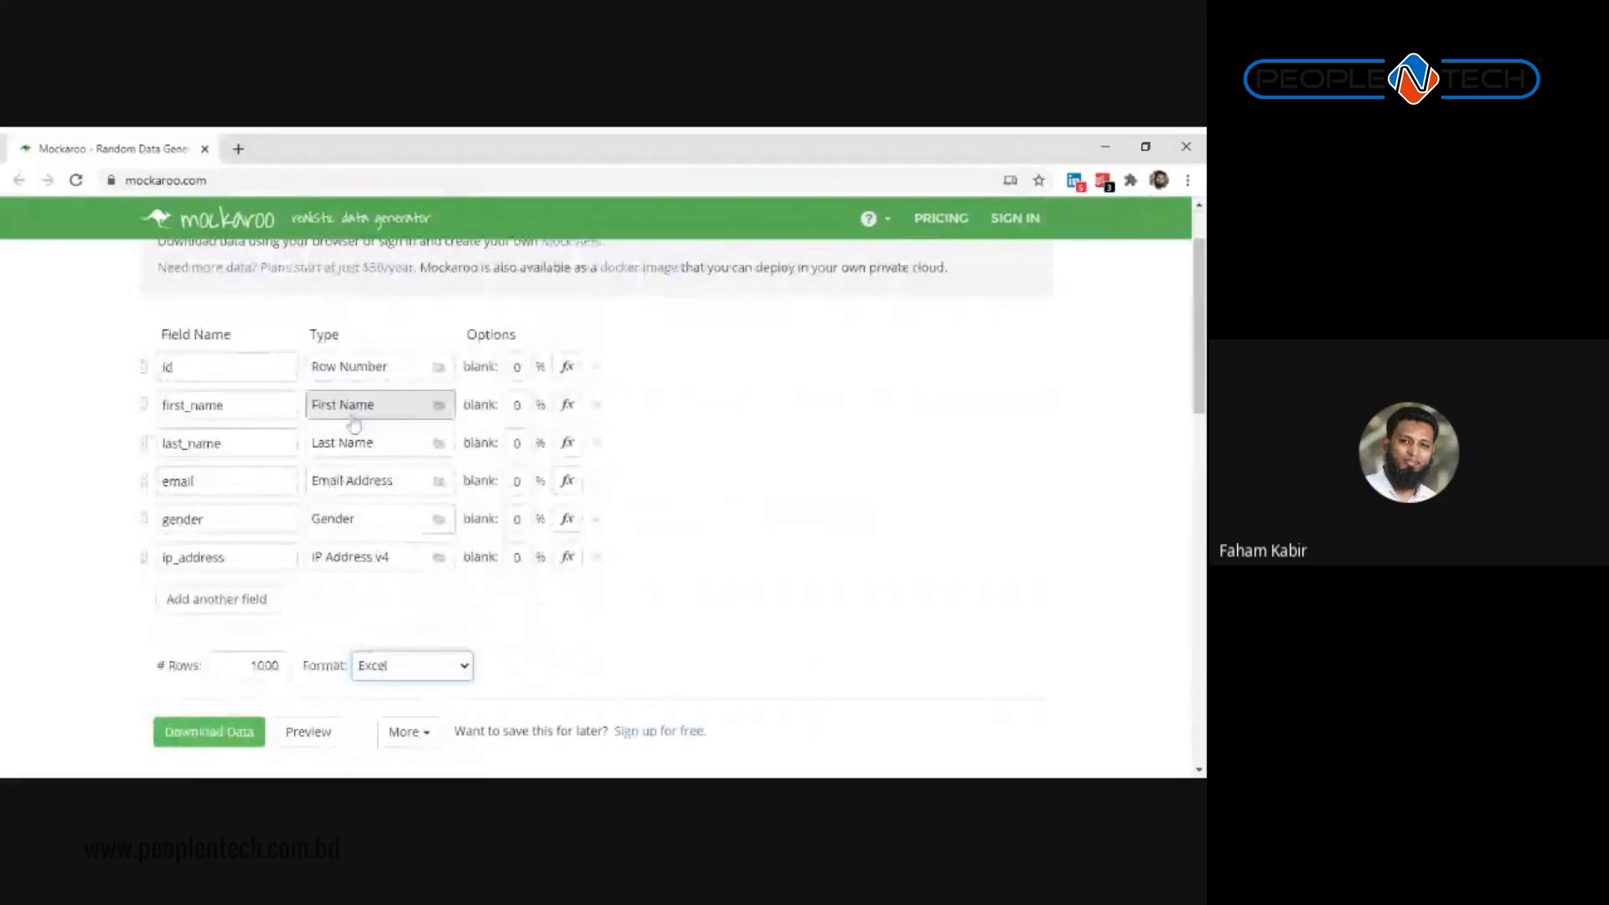
left_click(201, 371)
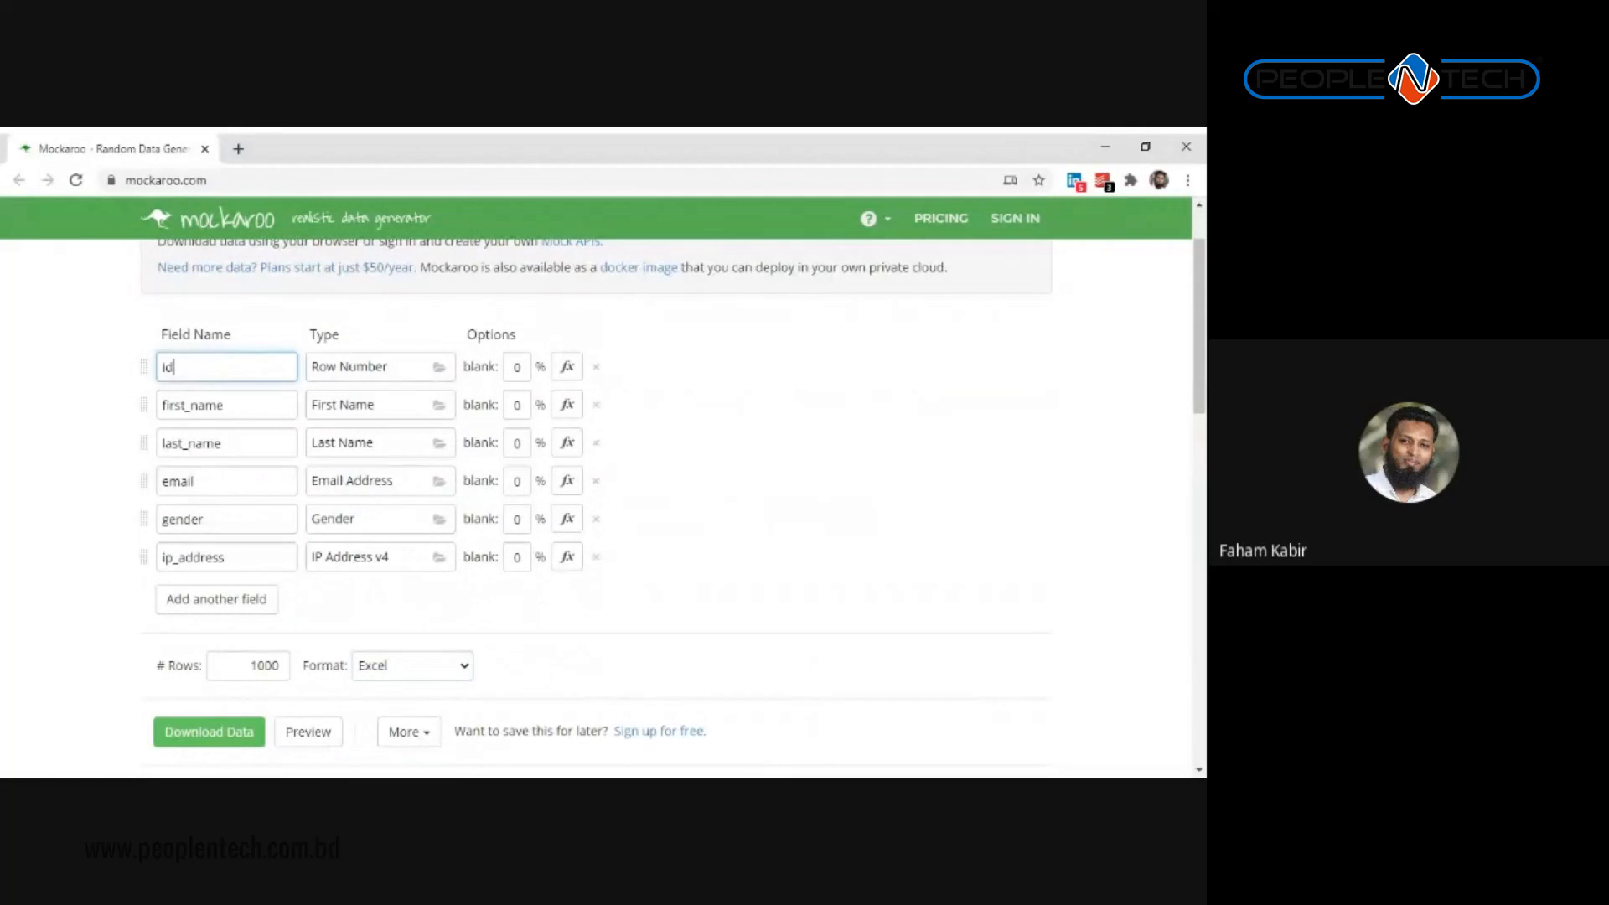
Step: Delete the ip_address field and add a new field row
left_click(252, 481)
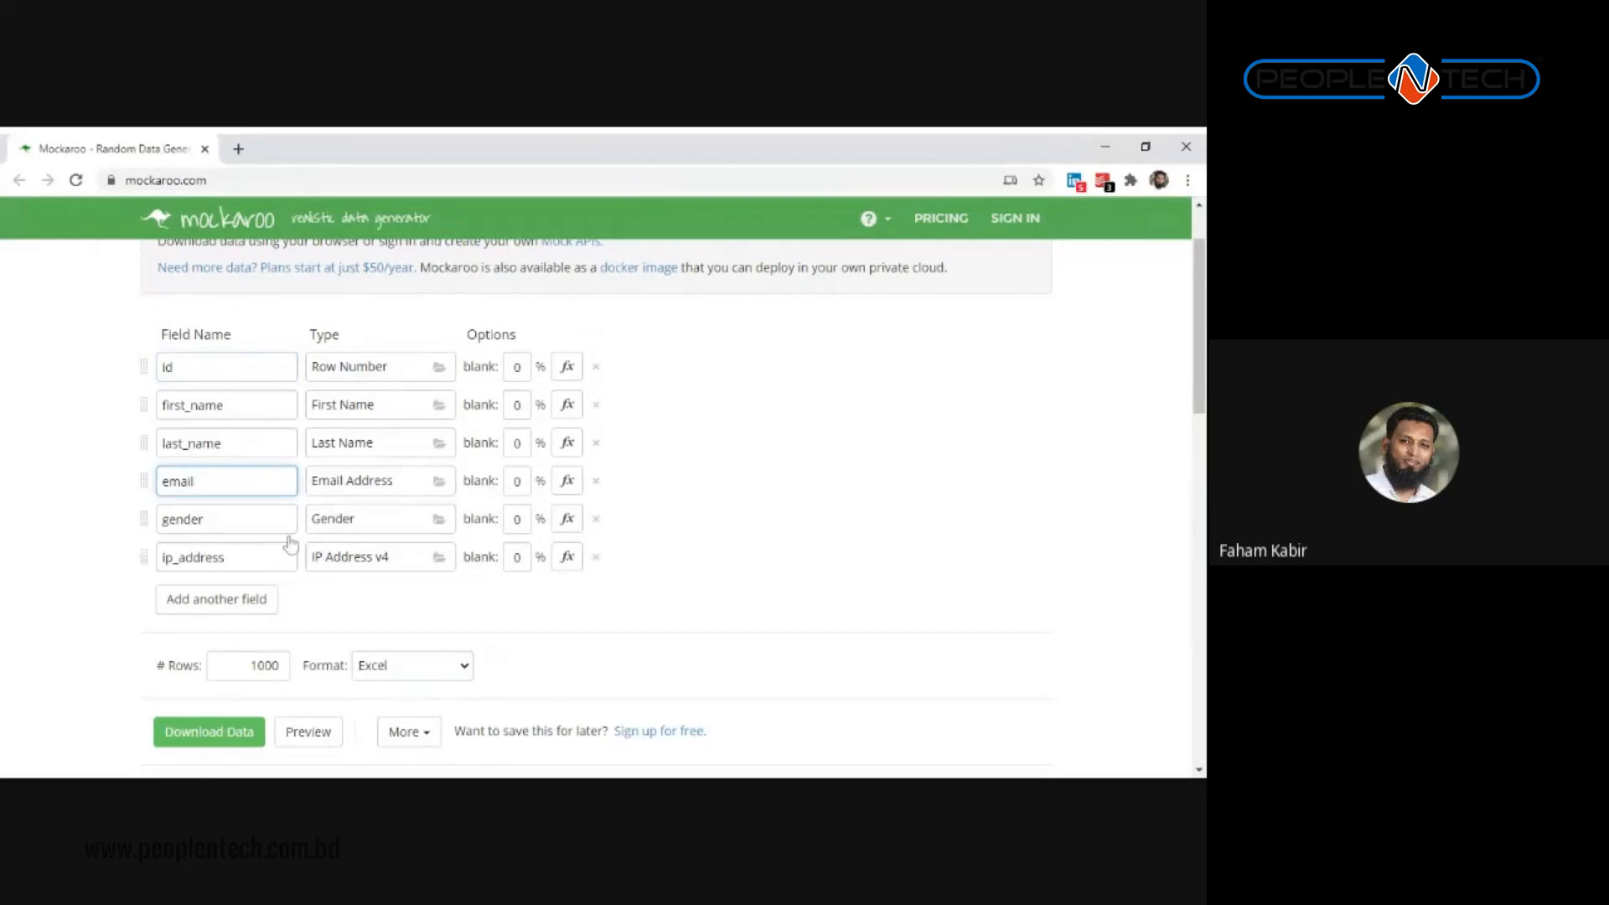
left_click(594, 560)
left_click(206, 563)
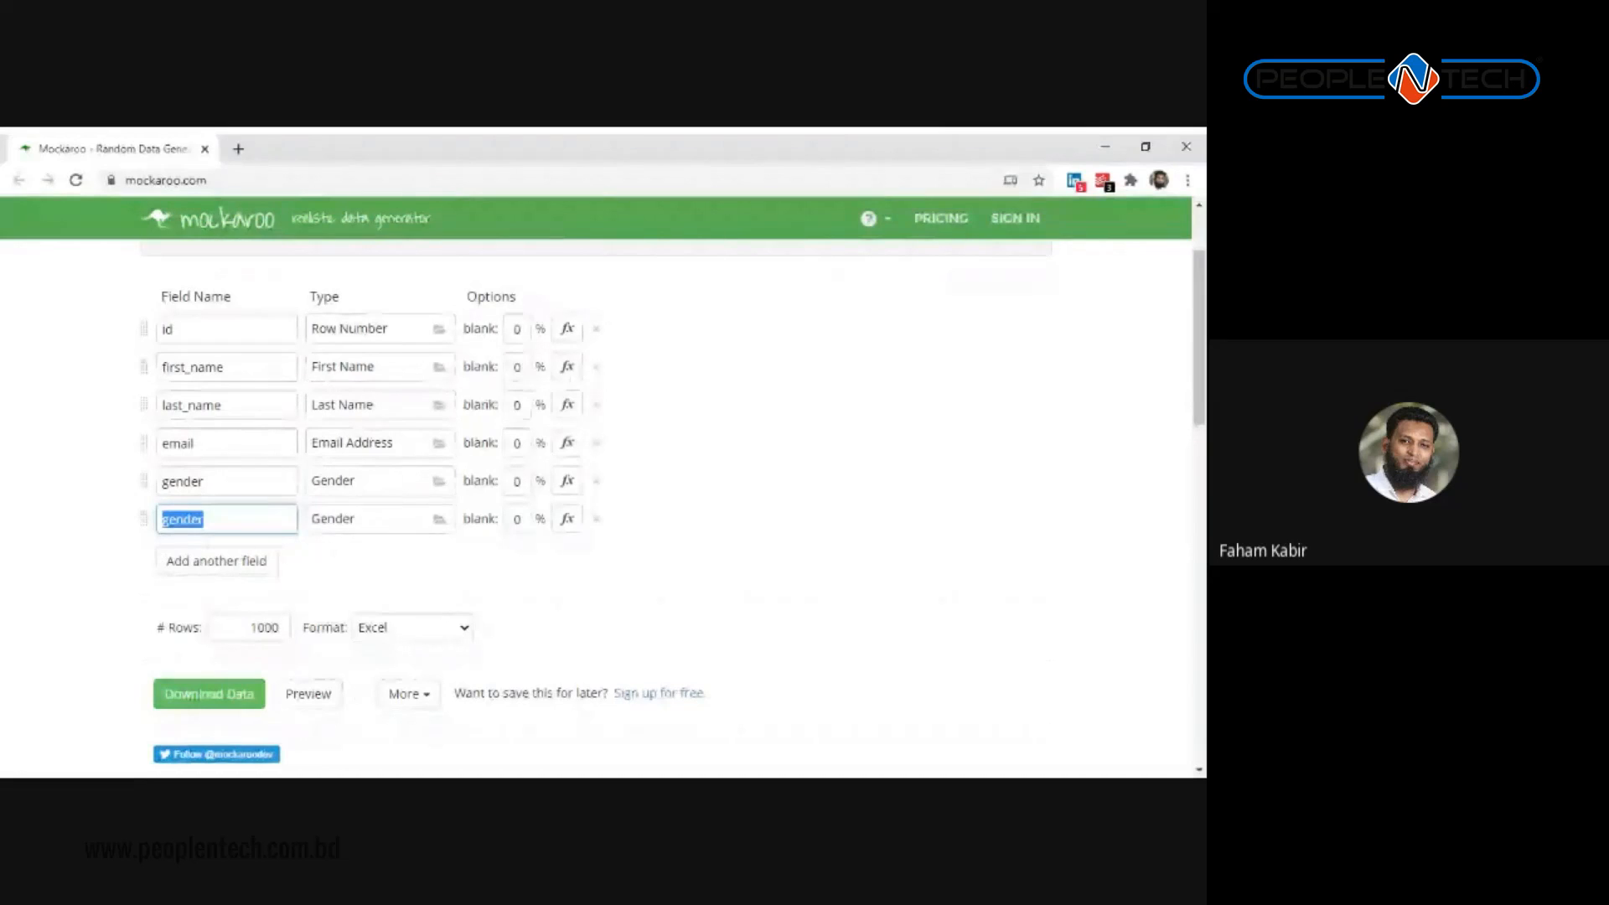
Step: Make the new field type Car Make named 'Car Brand', then add another row
left_click(350, 523)
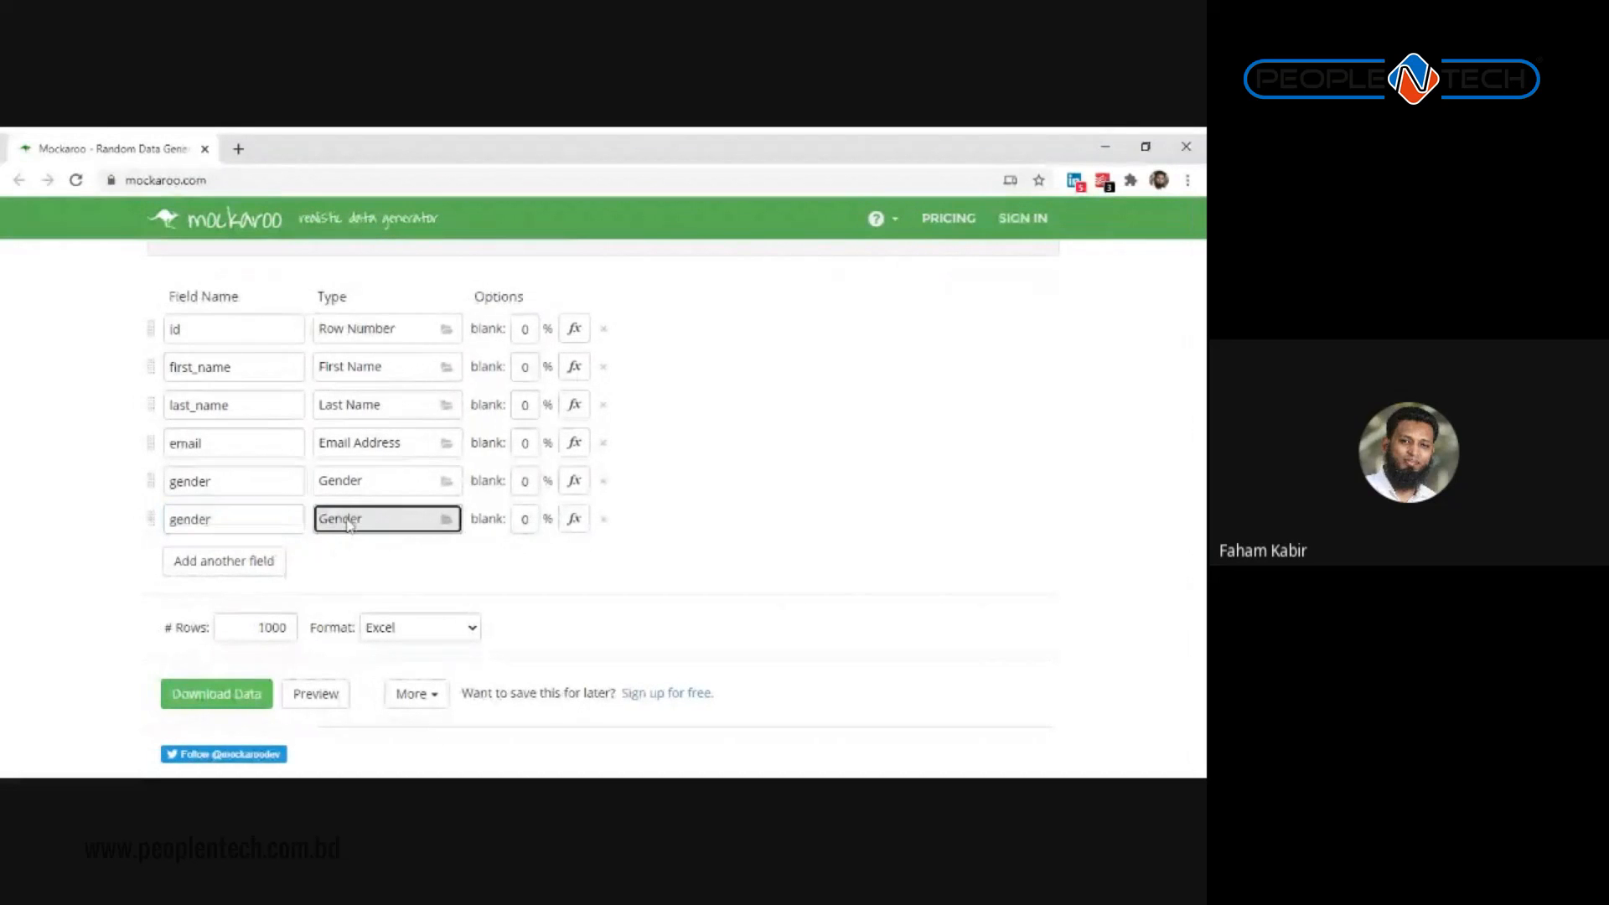
left_click(350, 523)
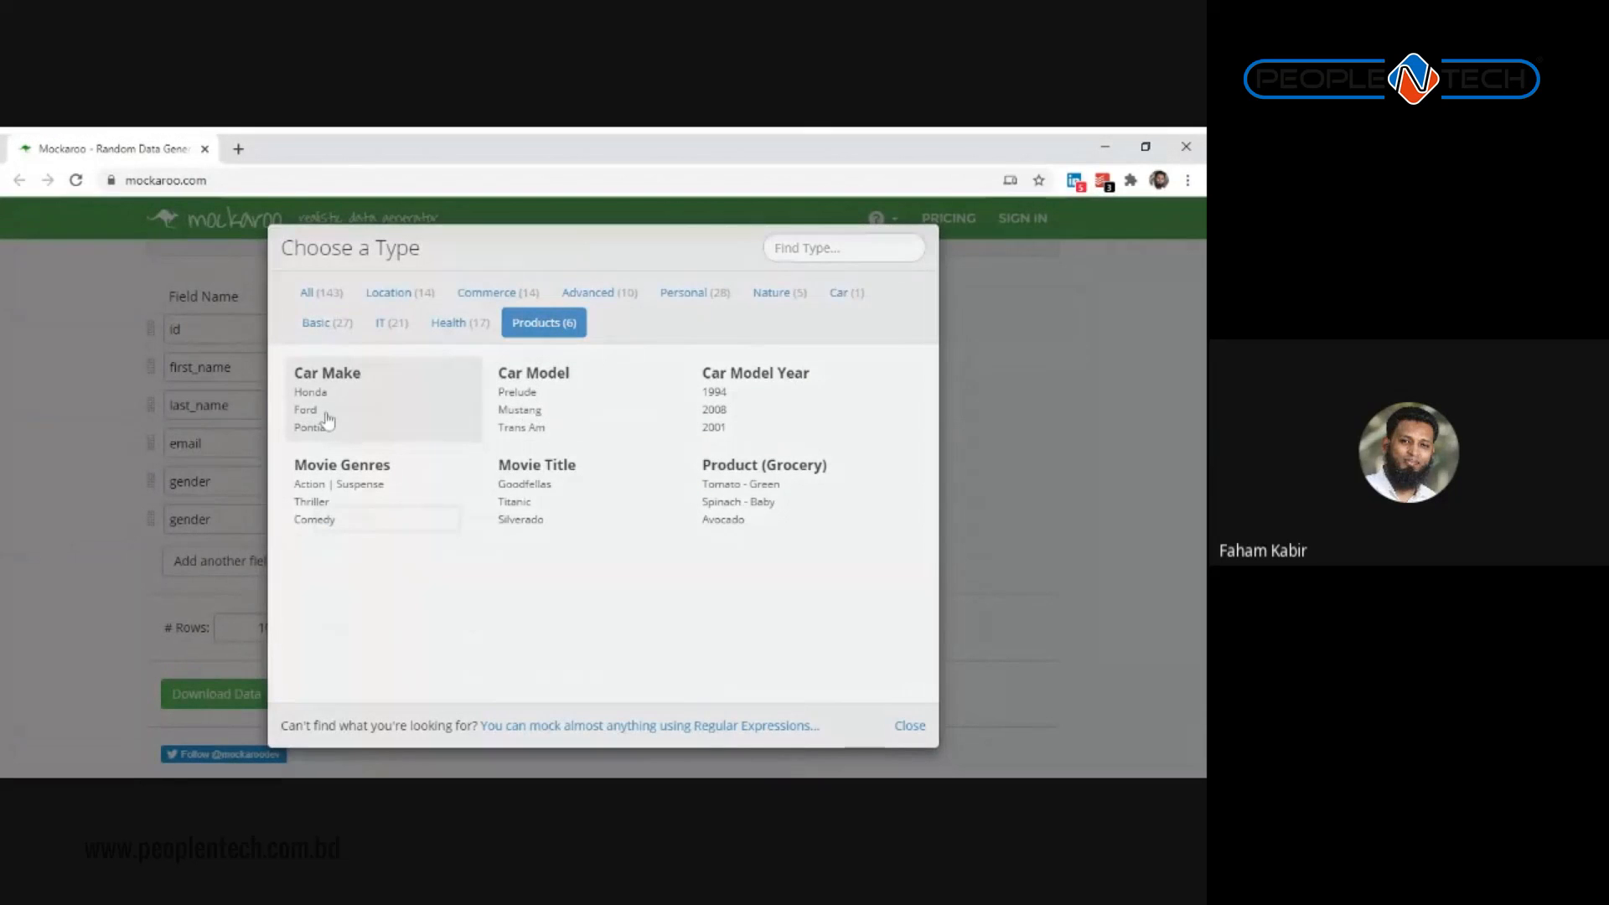
left_click(327, 418)
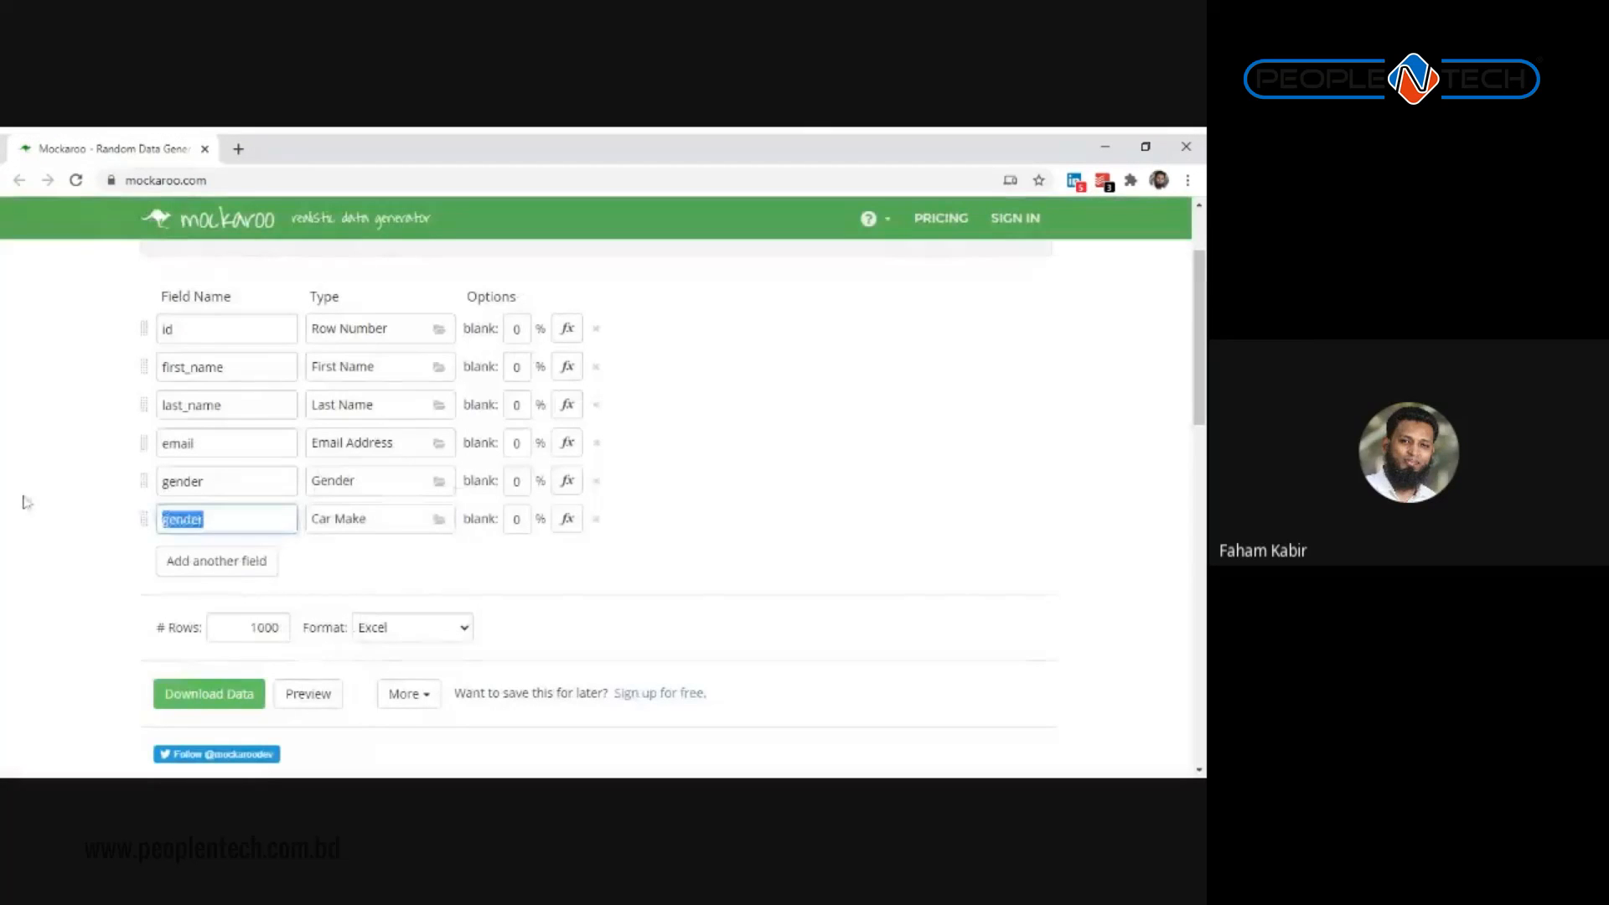
type("Car Brand")
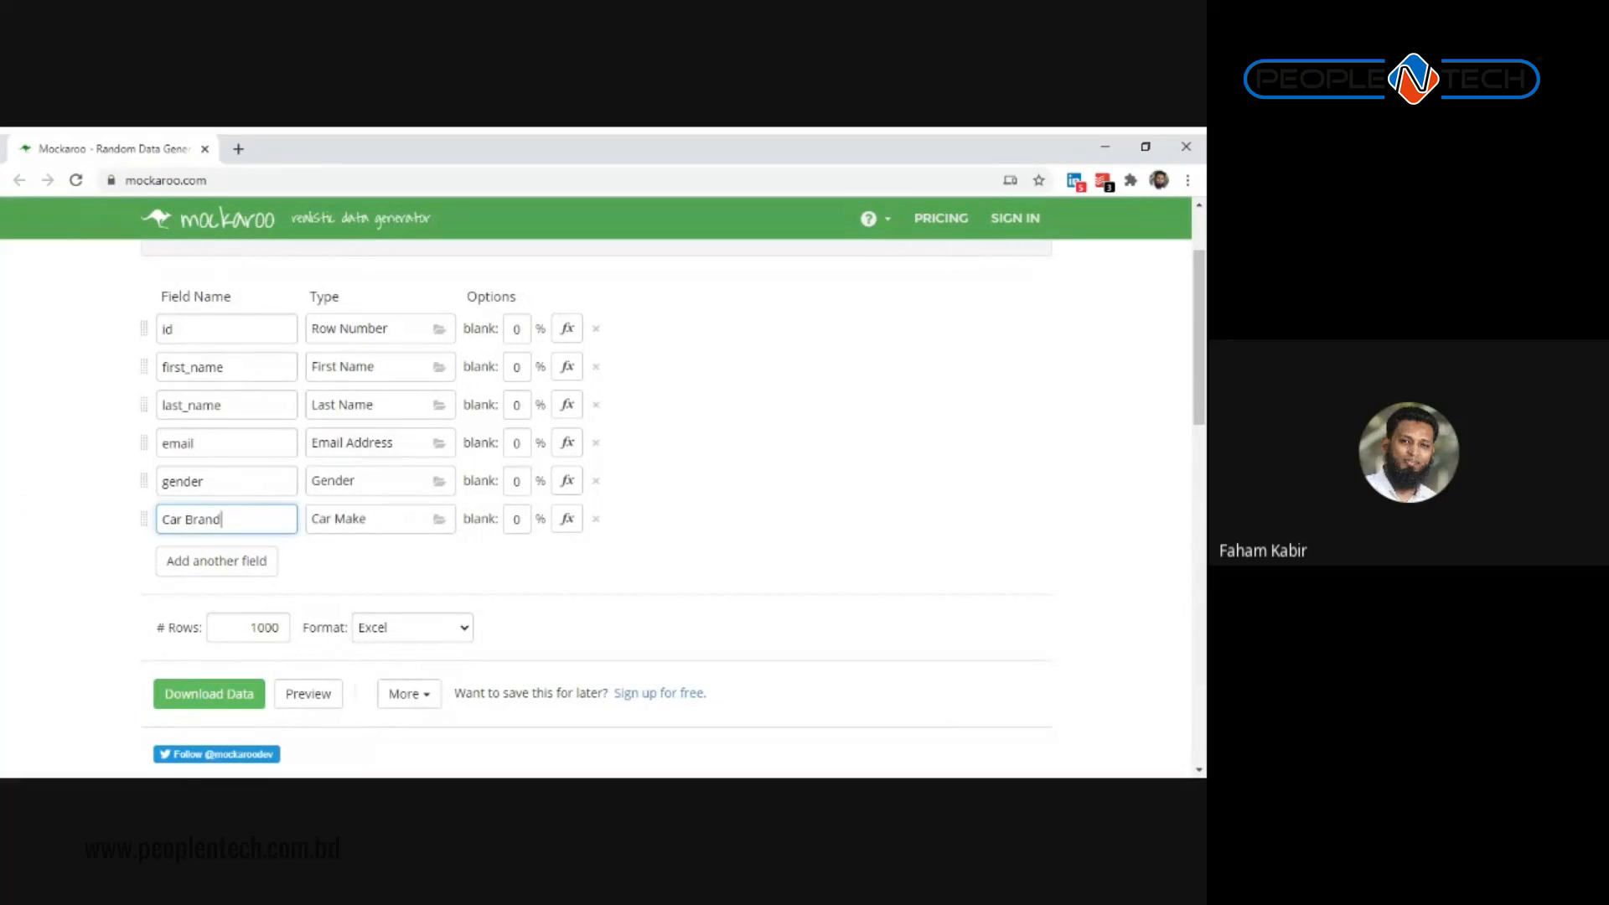
left_click(230, 569)
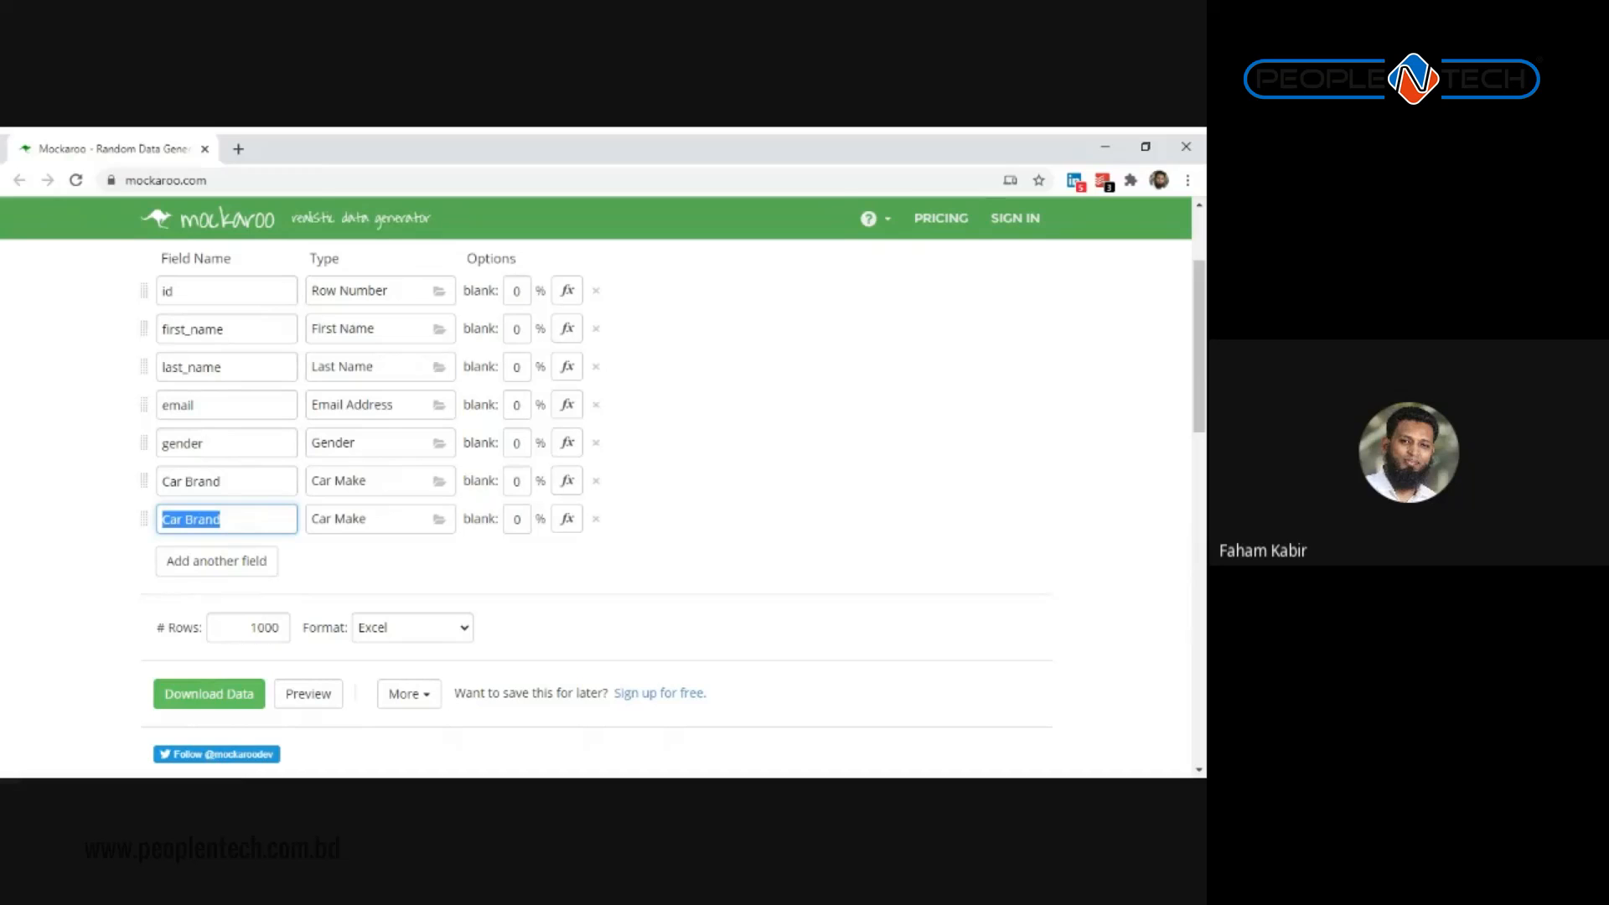
Step: Set the last field's type to Language from the Personal category and name it Language
left_click(373, 519)
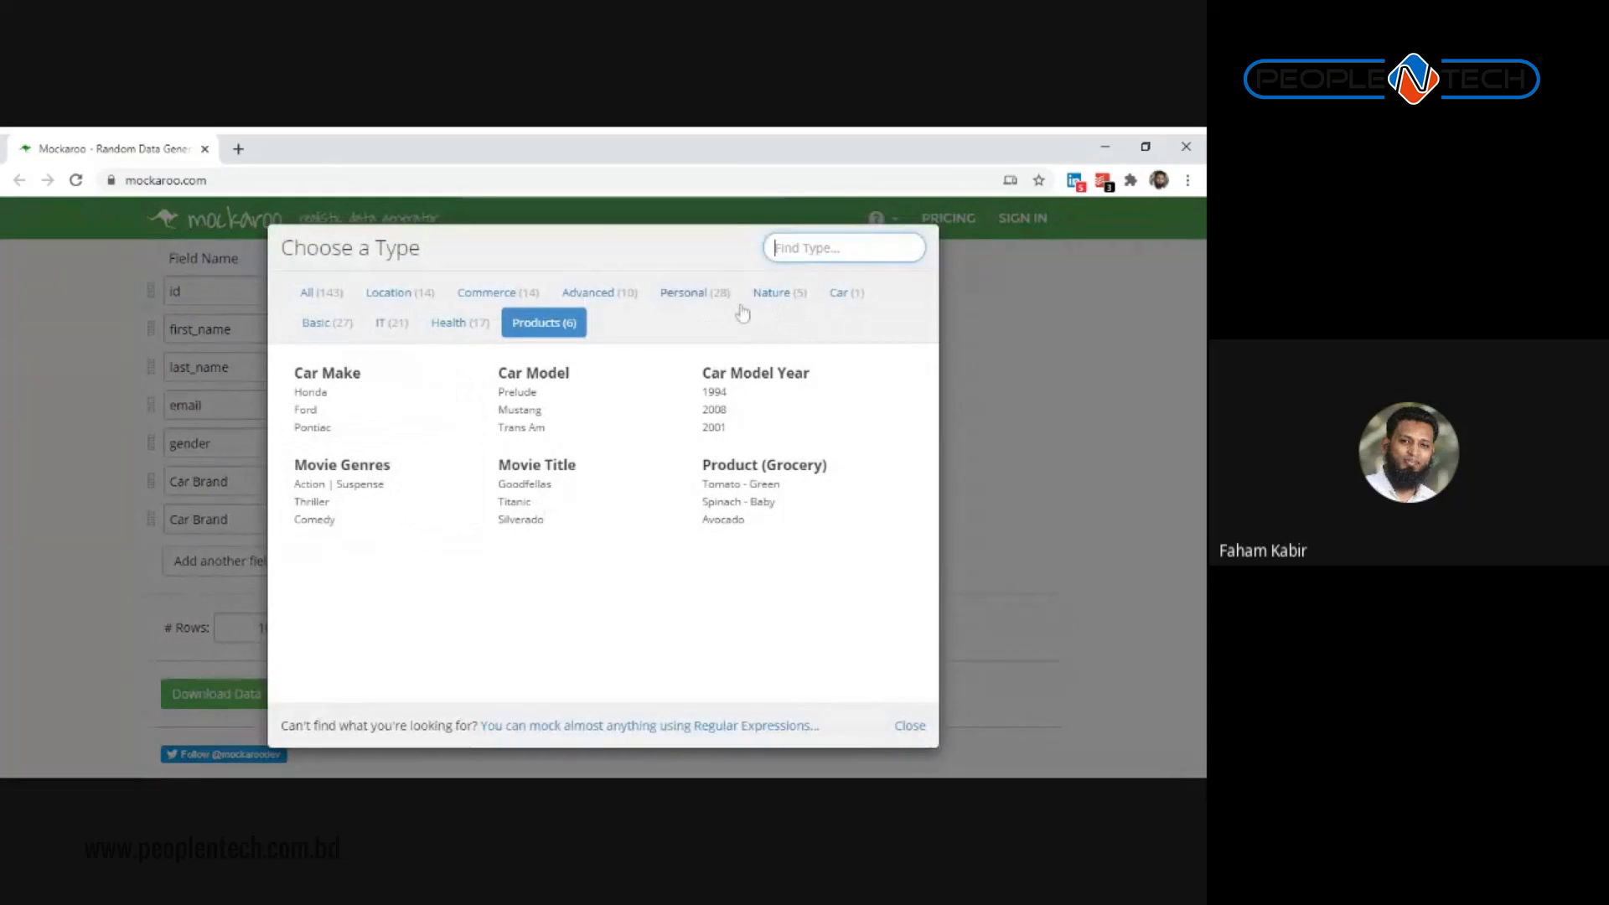
left_click(415, 292)
left_click(513, 300)
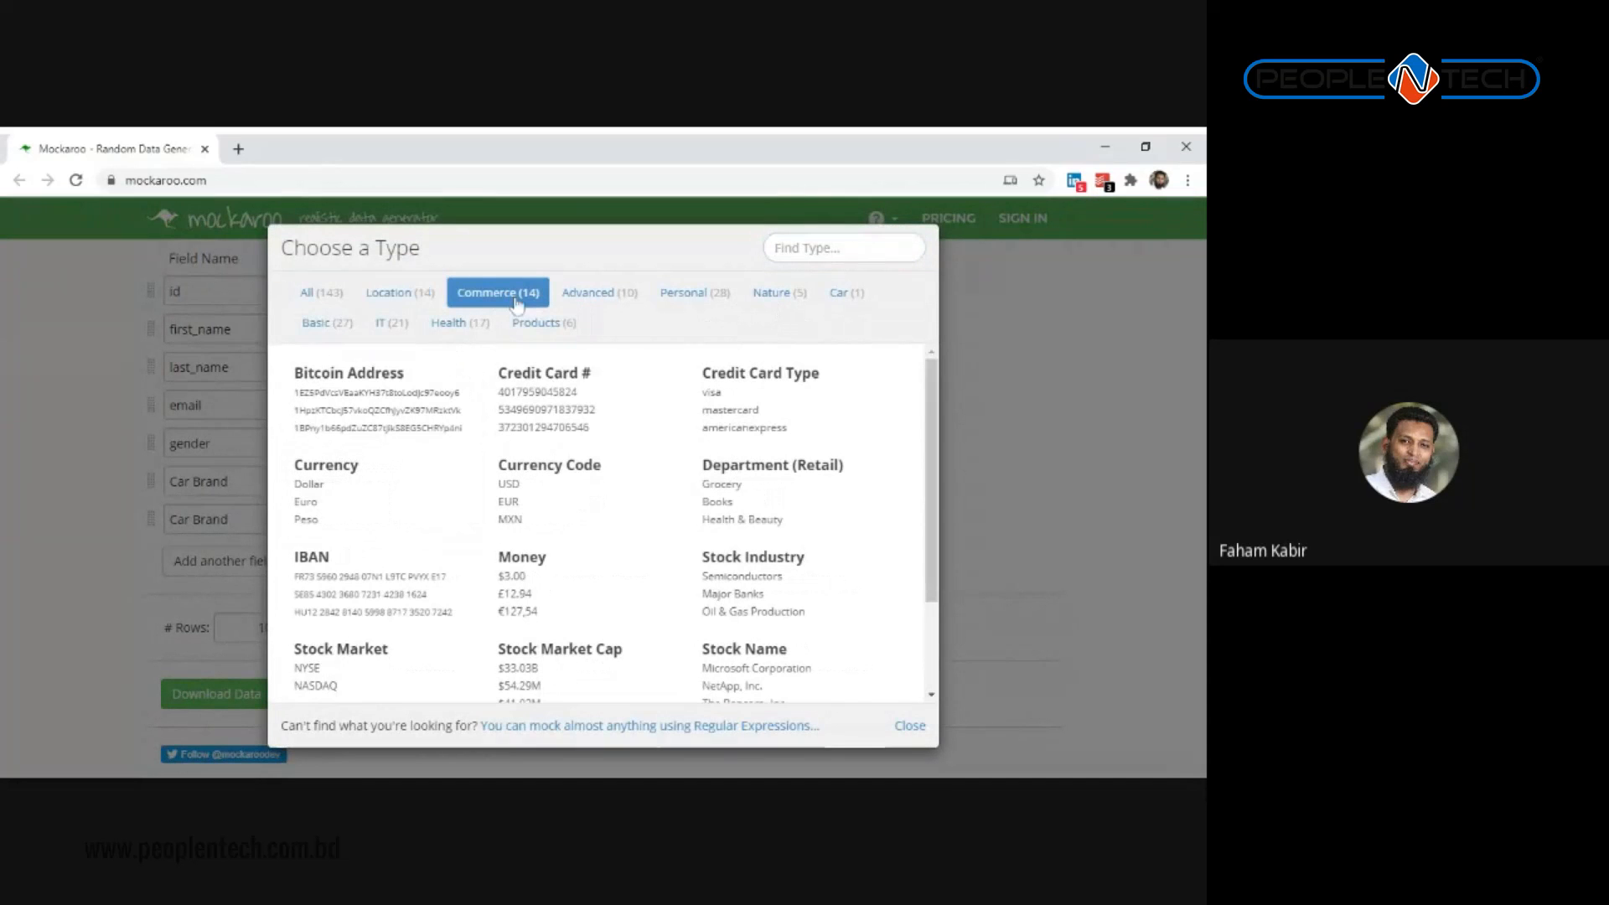
left_click(596, 298)
left_click(695, 293)
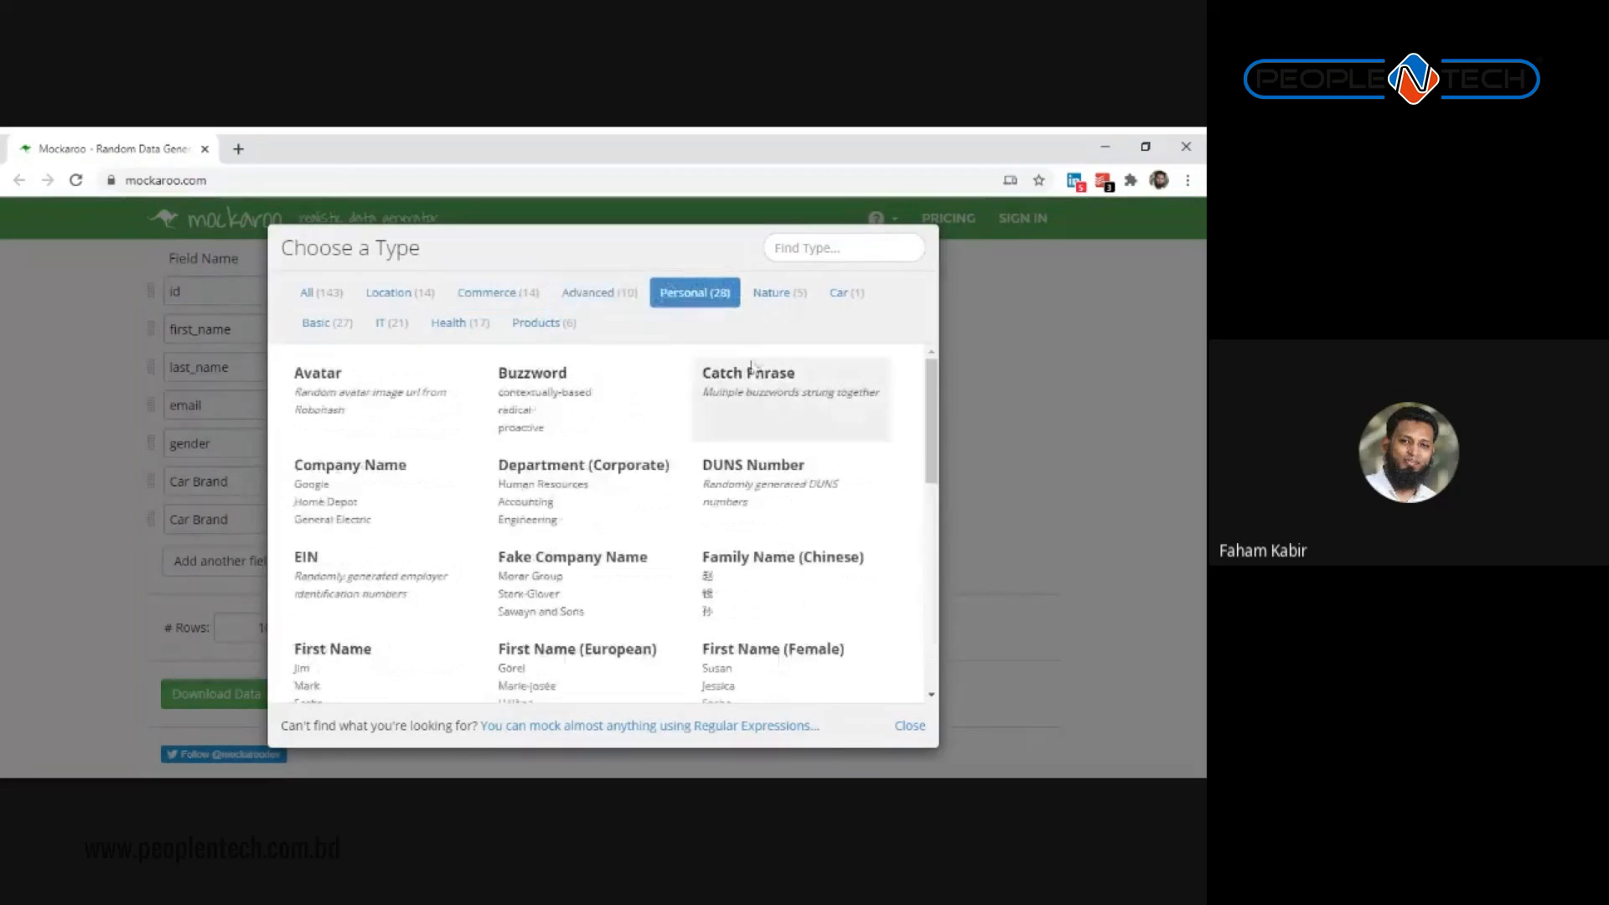
scroll(603, 477, "down", 5)
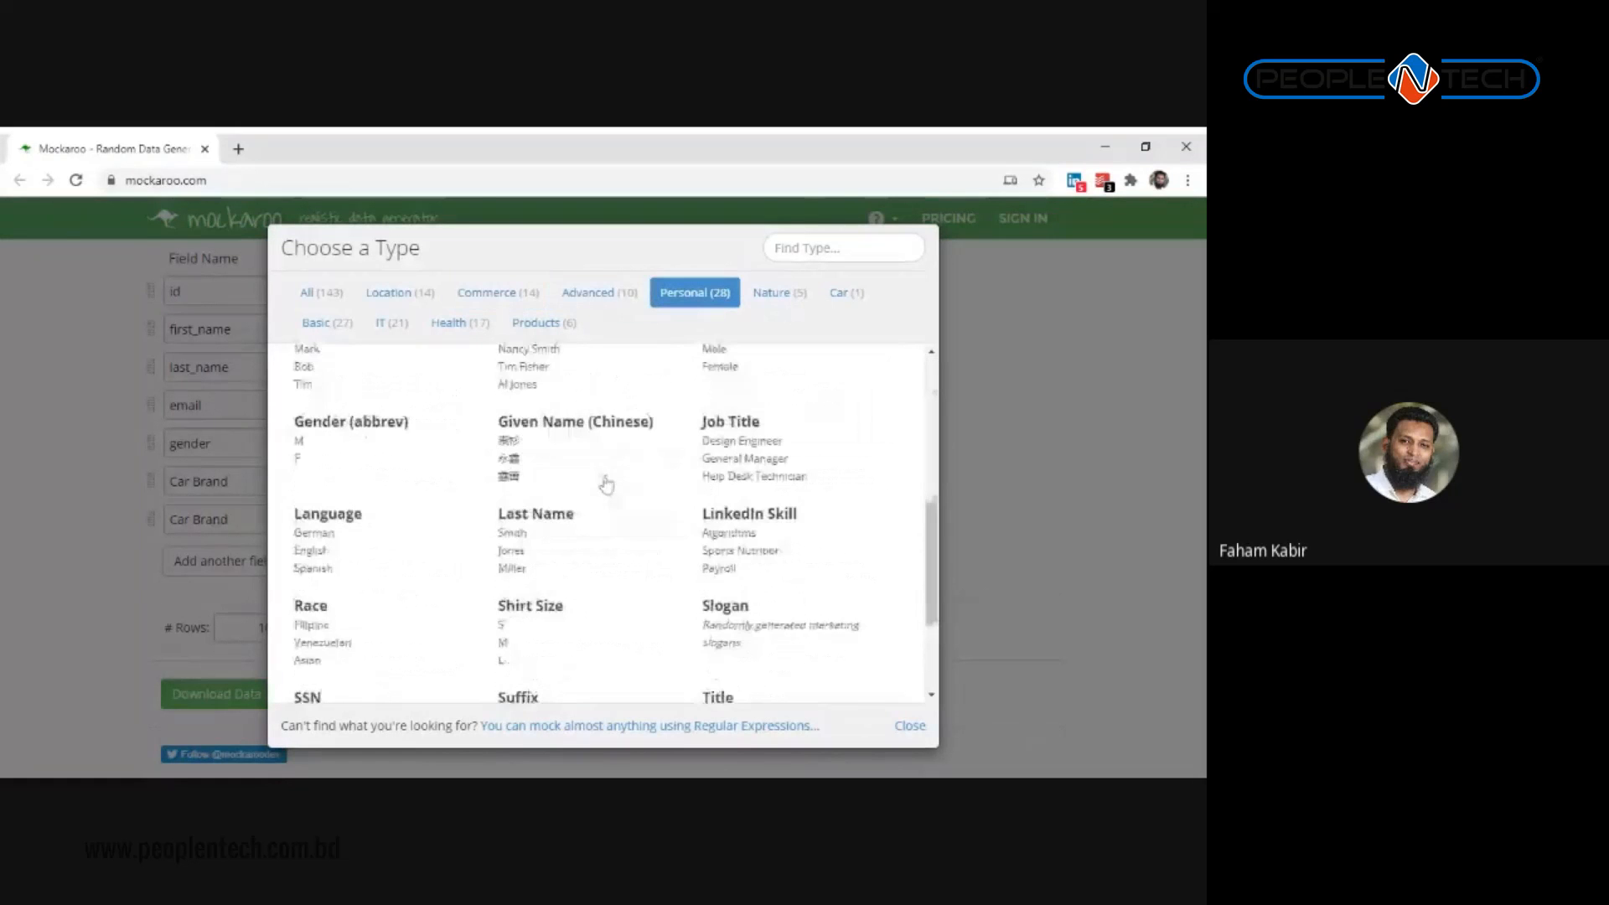
scroll(604, 487, "down", 1)
scroll(599, 493, "up", 2)
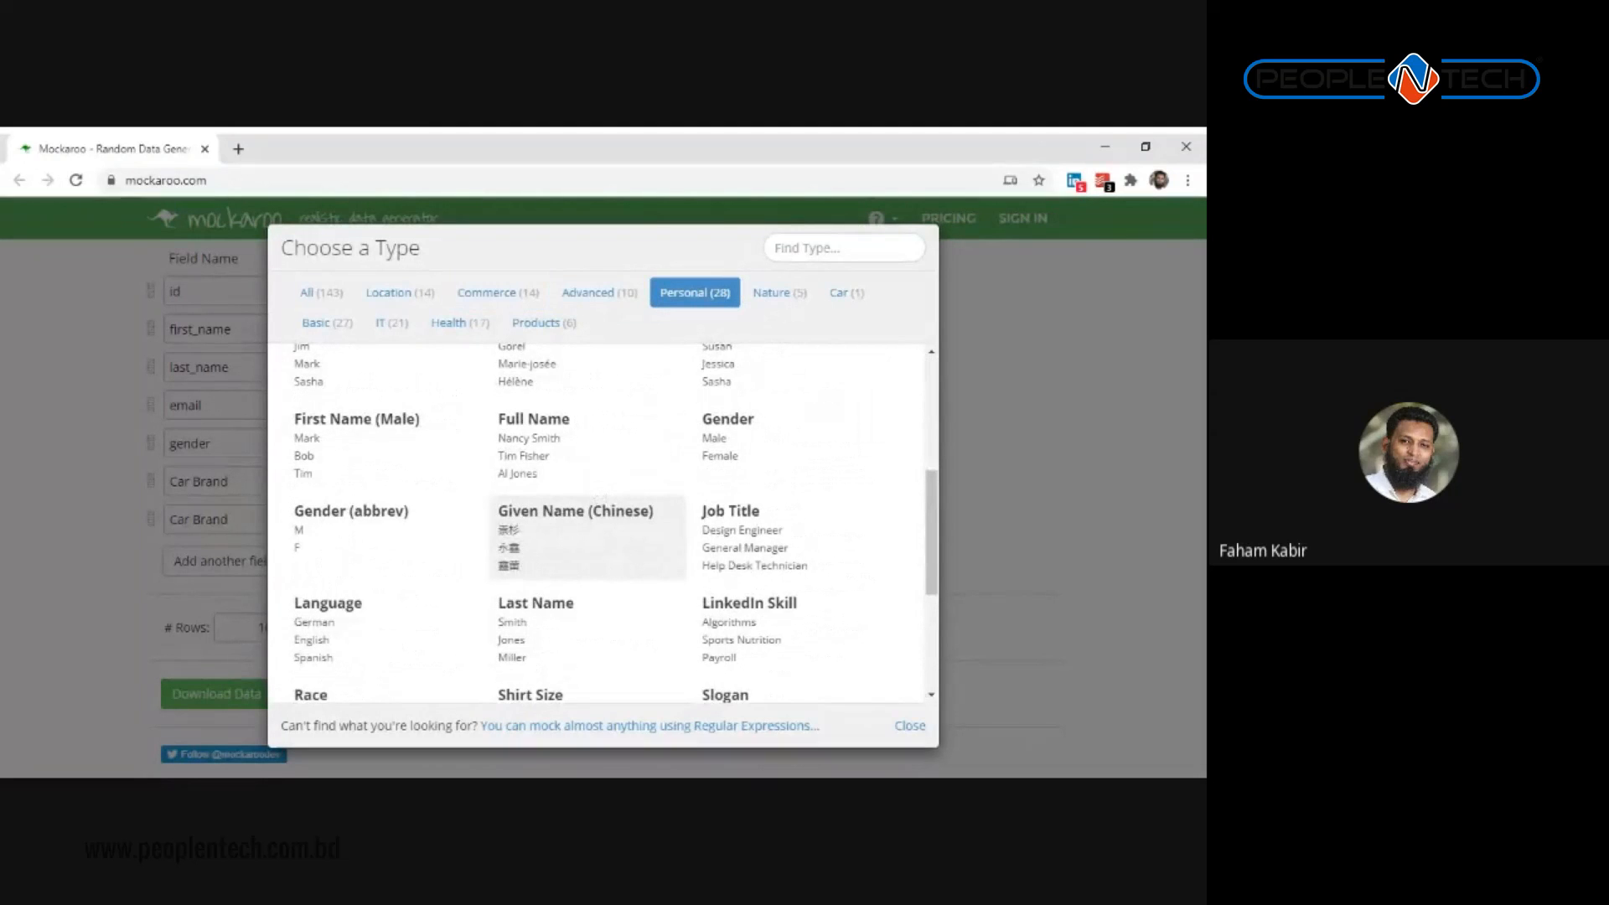
scroll(327, 563, "down", 1)
left_click(327, 563)
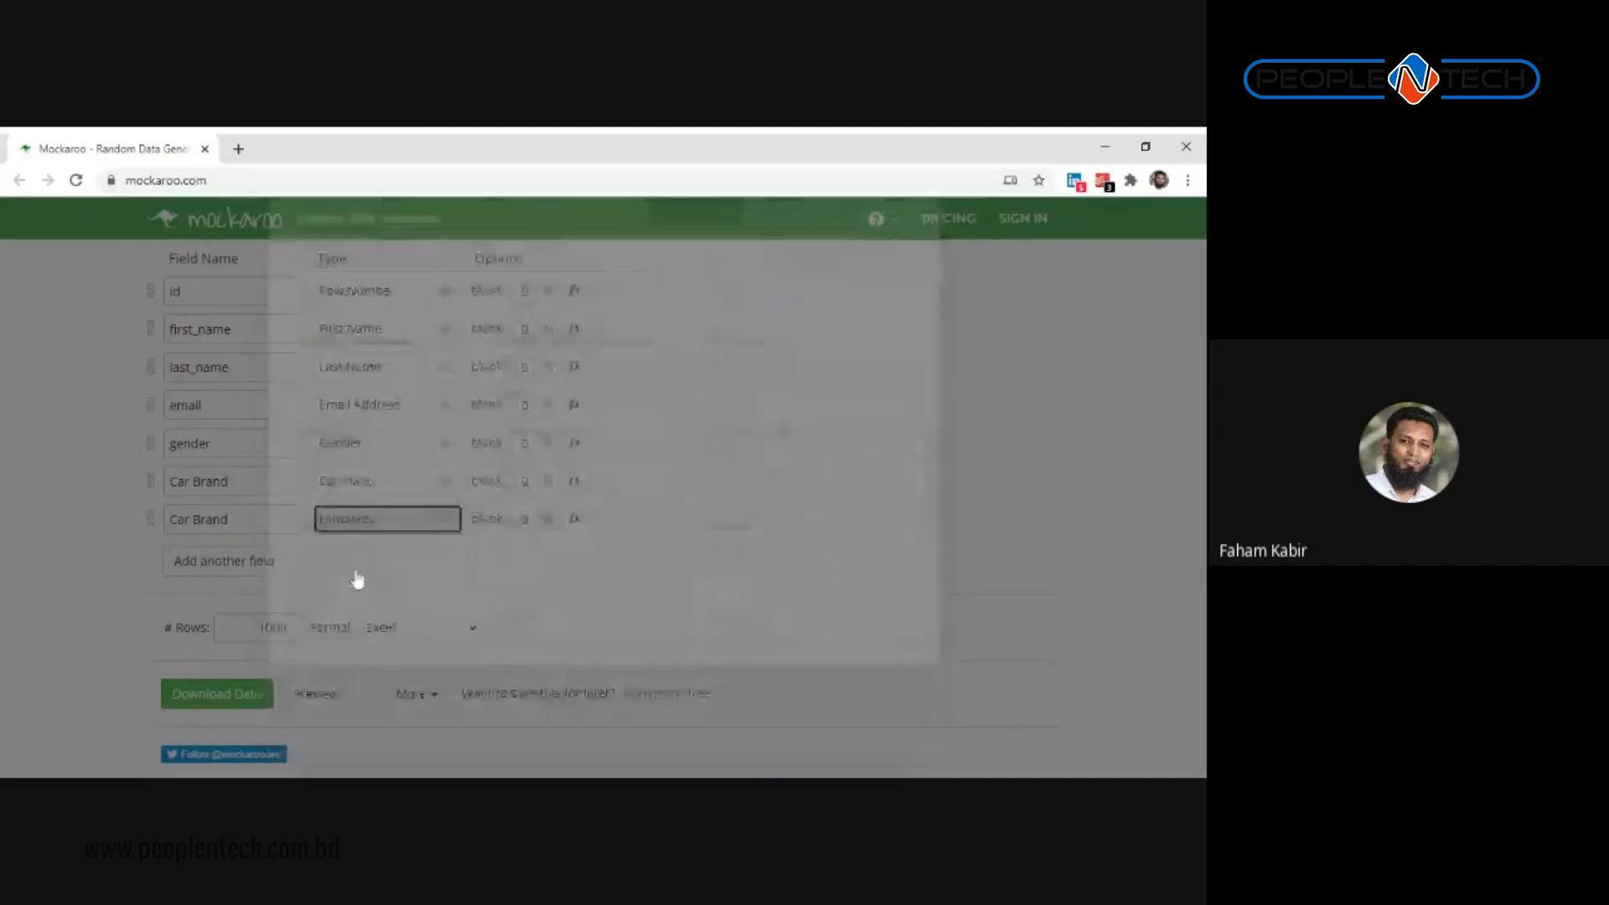
left_click_drag(251, 519, 38, 514)
type("Language")
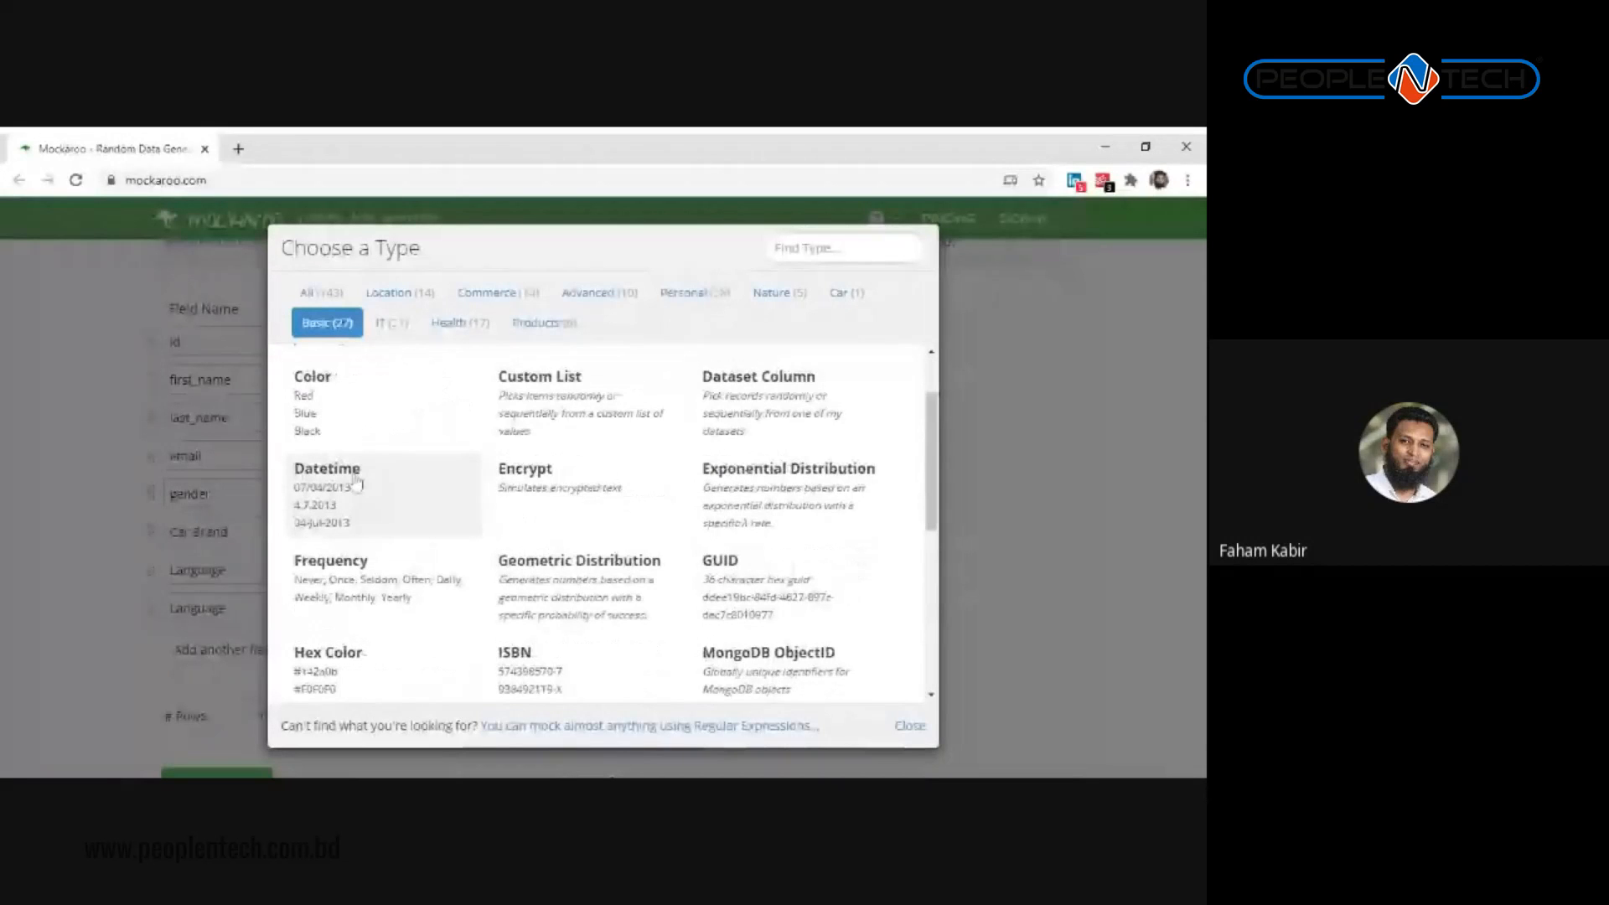
Step: Make a field of type Datetime spanning 9/21/2019 to 9/21/2020 via the start-date calendar
left_click(329, 525)
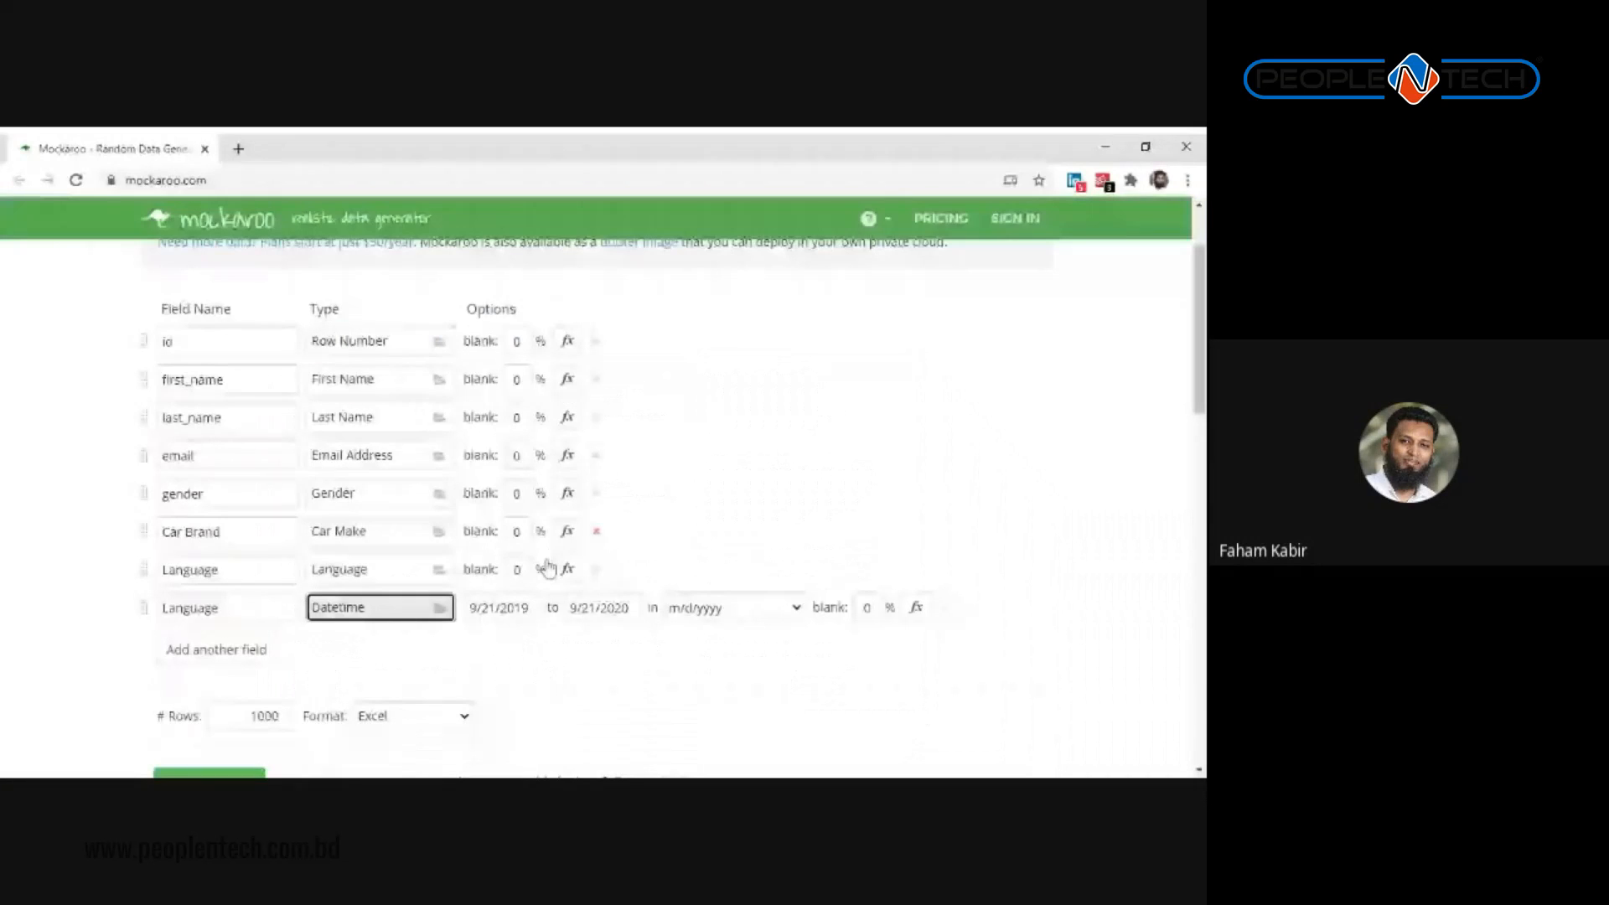
left_click(500, 608)
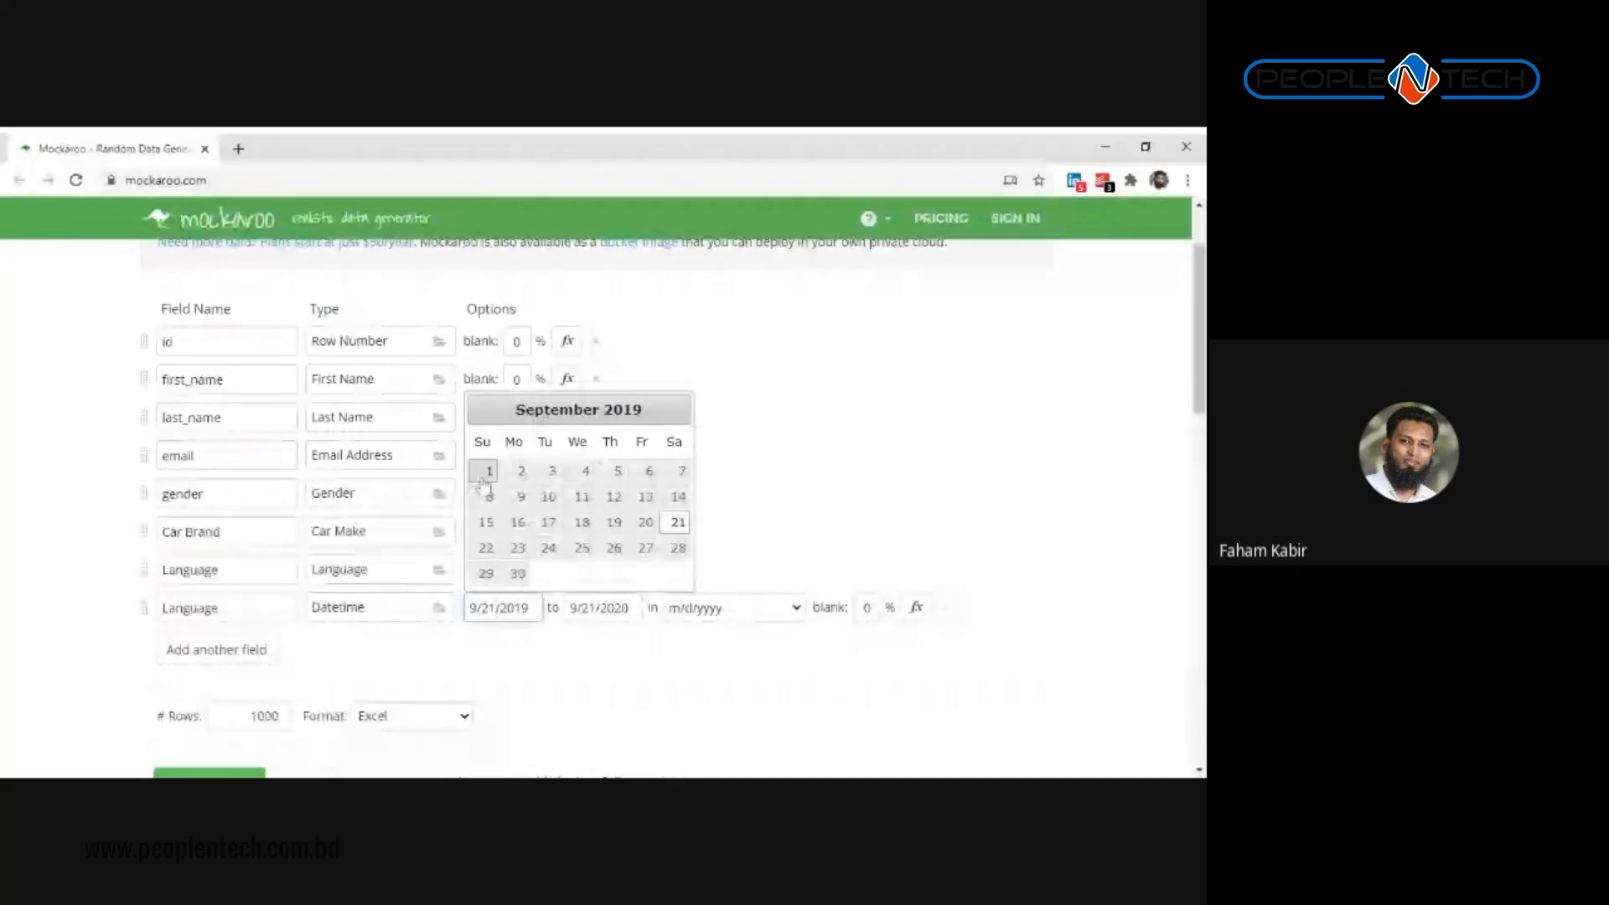
key("alt+Tab")
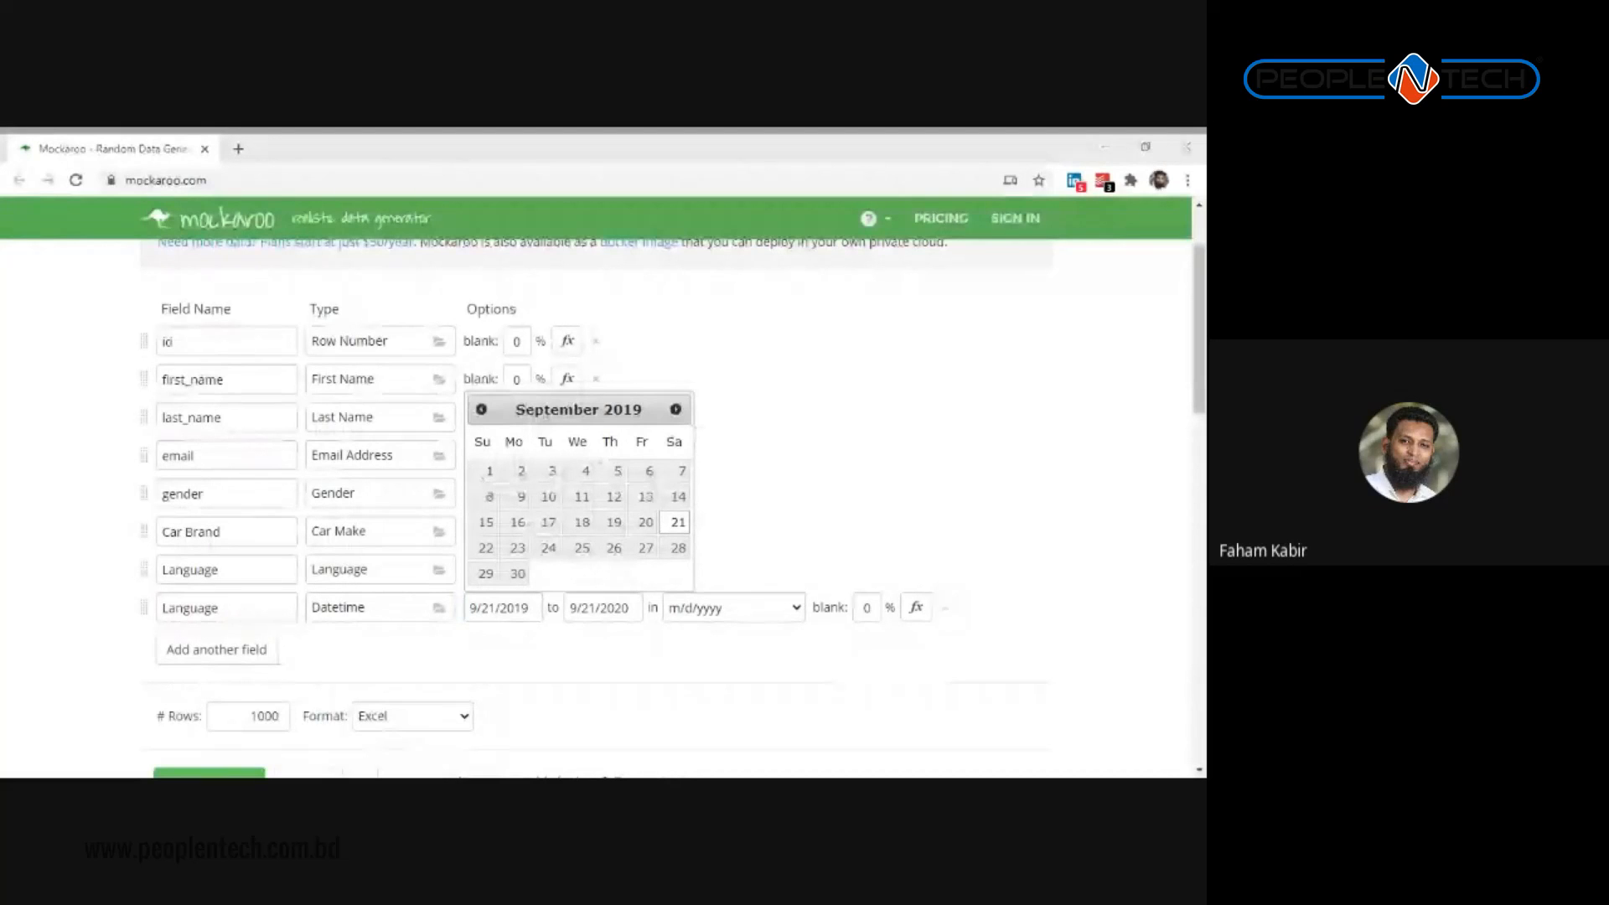
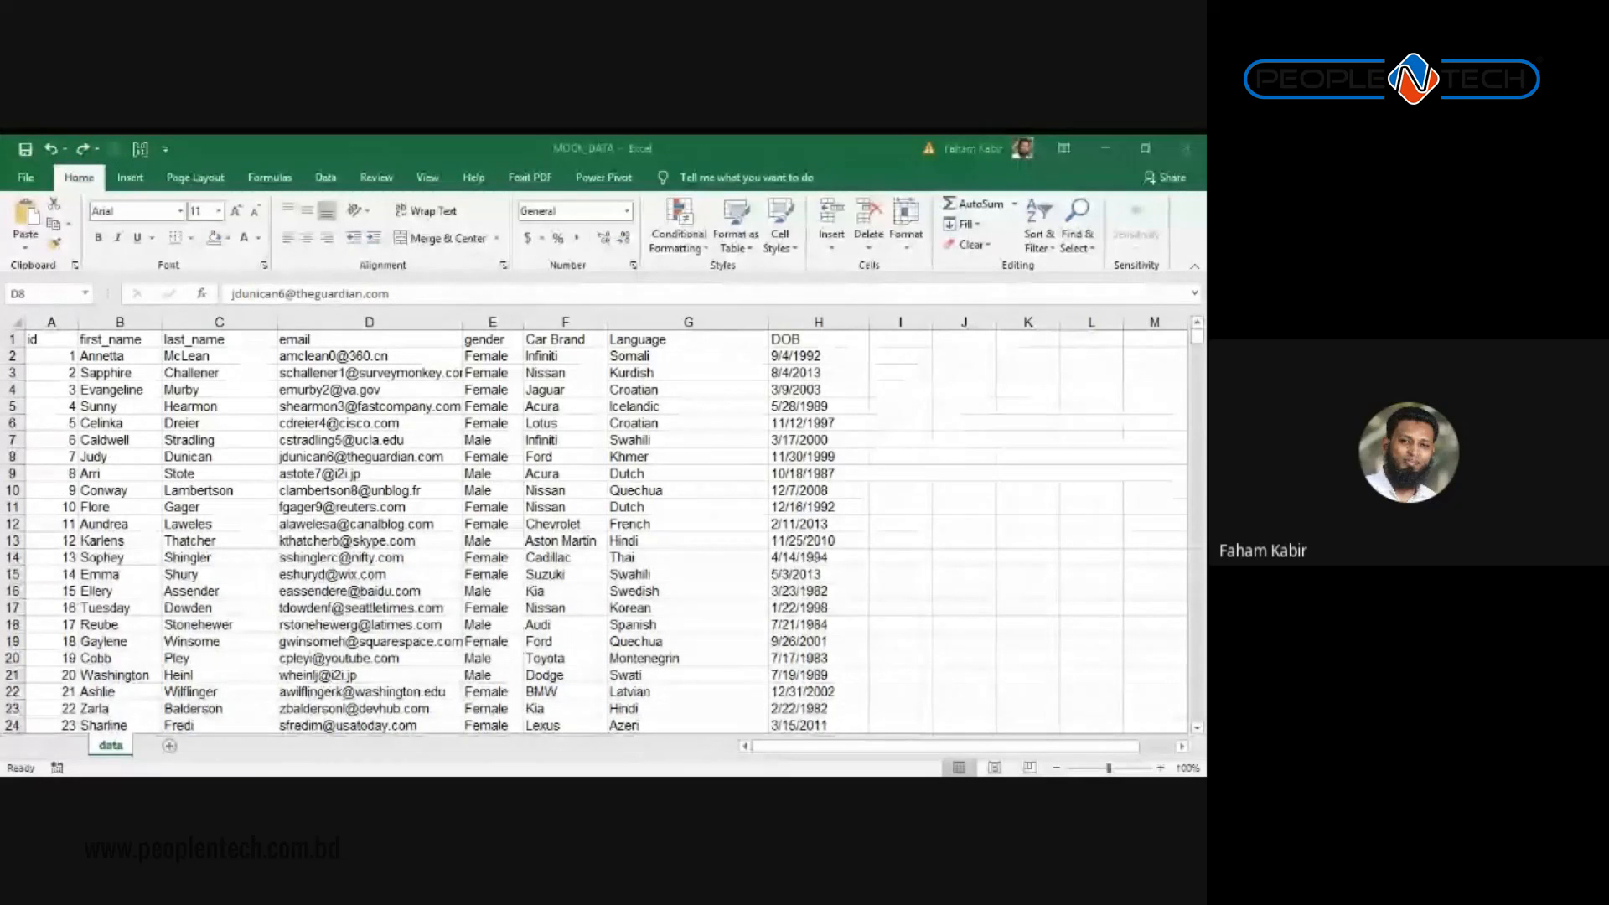
left_click(655, 474)
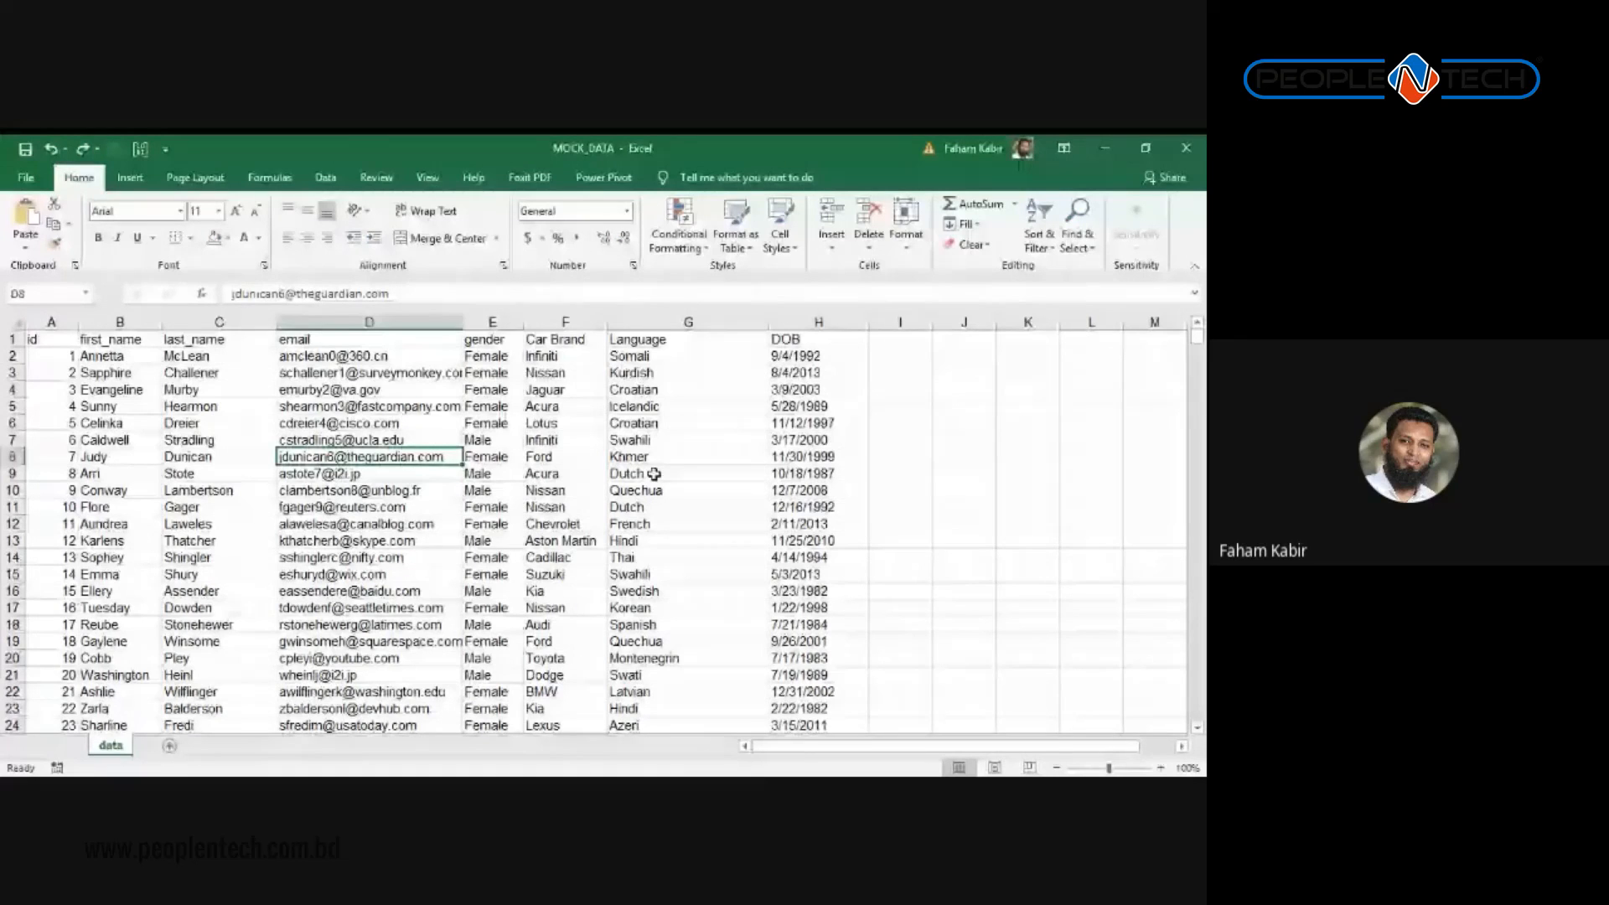
left_click(578, 424)
scroll(608, 441, "down", 4)
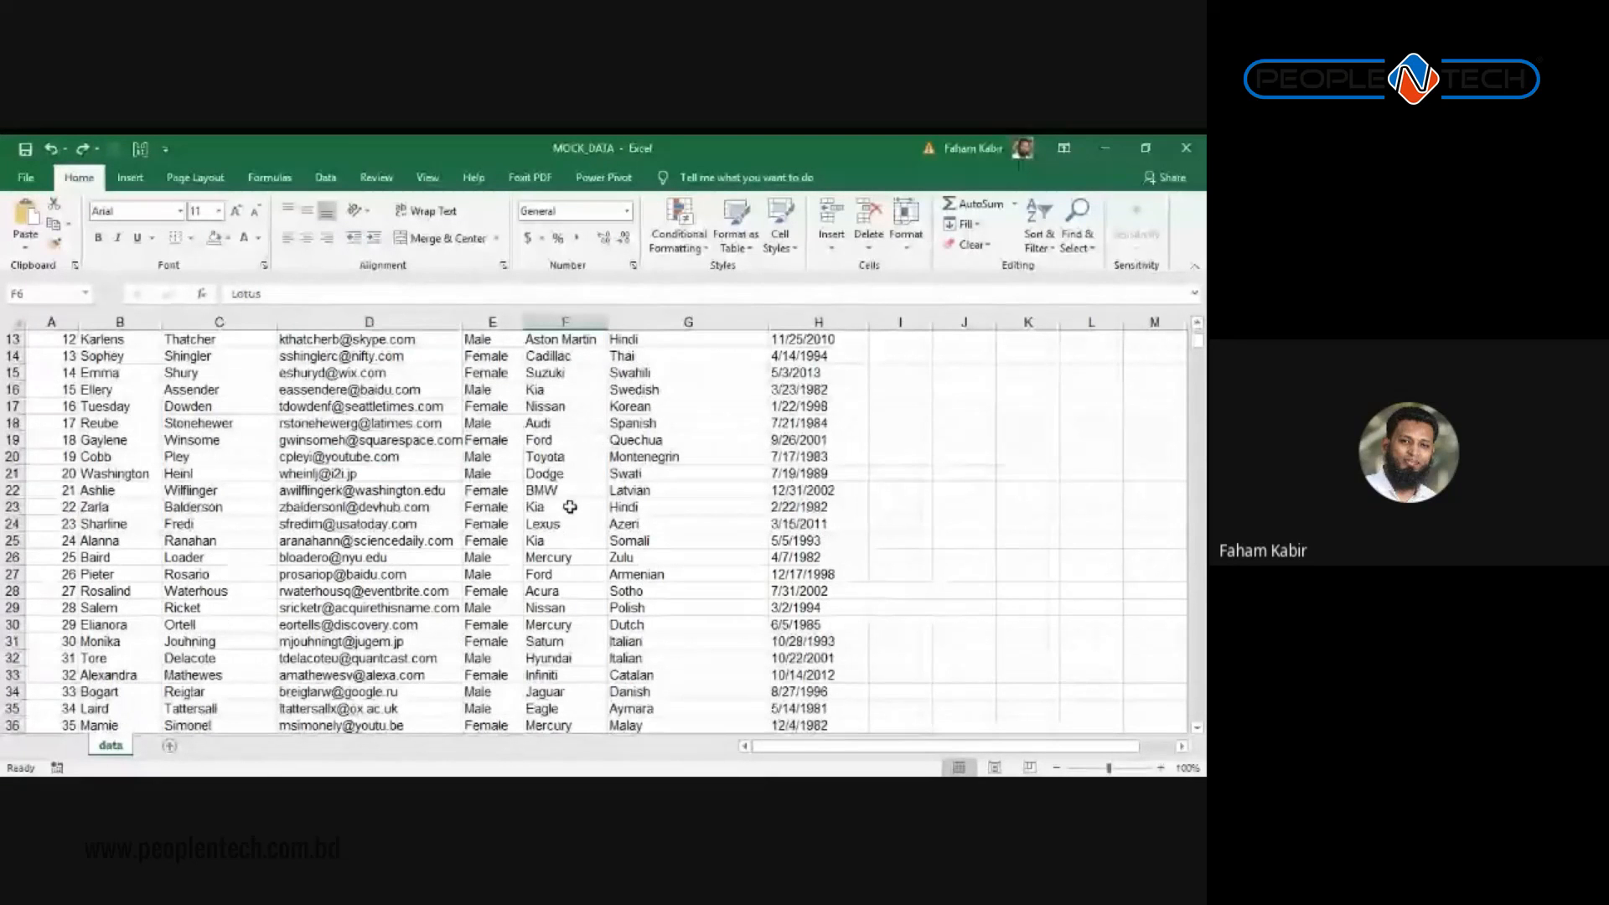
scroll(570, 507, "up", 4)
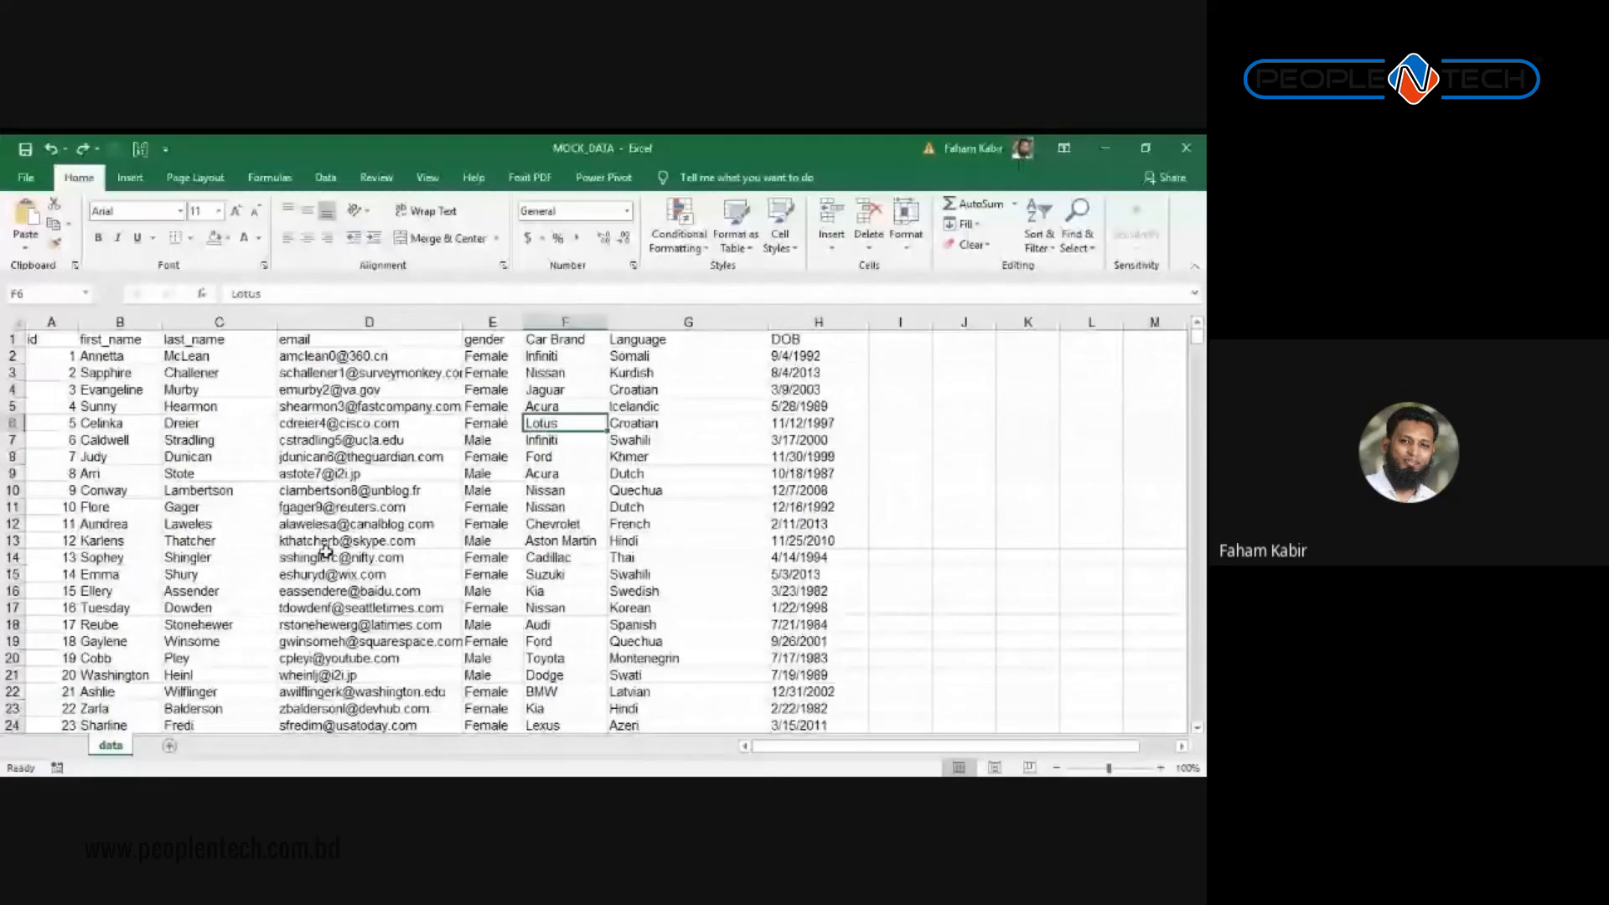
left_click(113, 356)
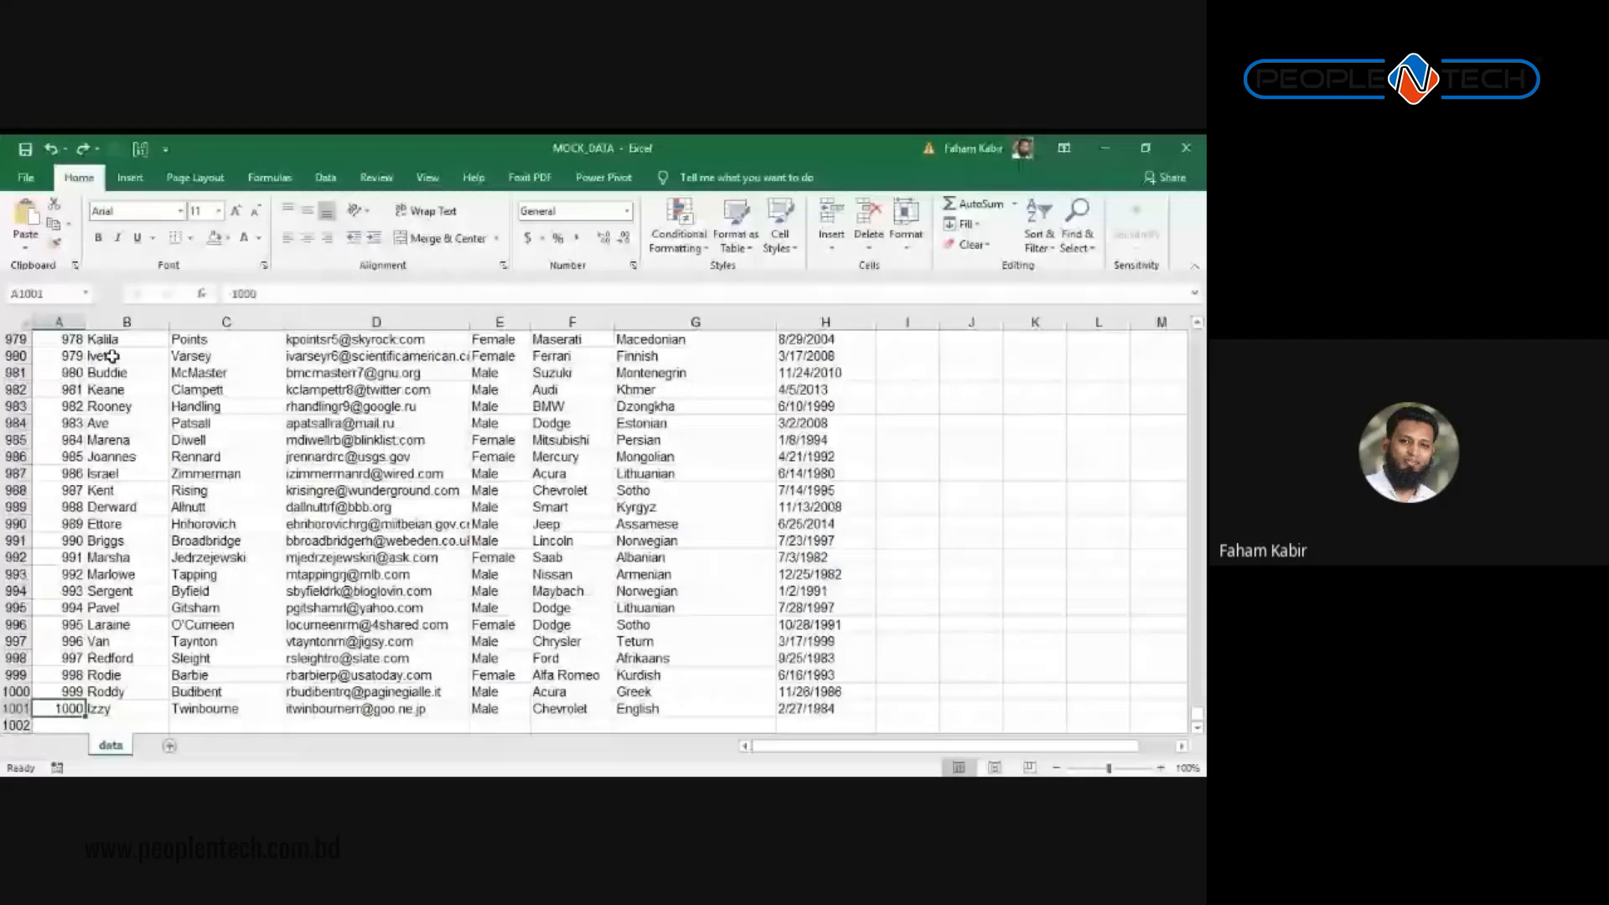
key("Right")
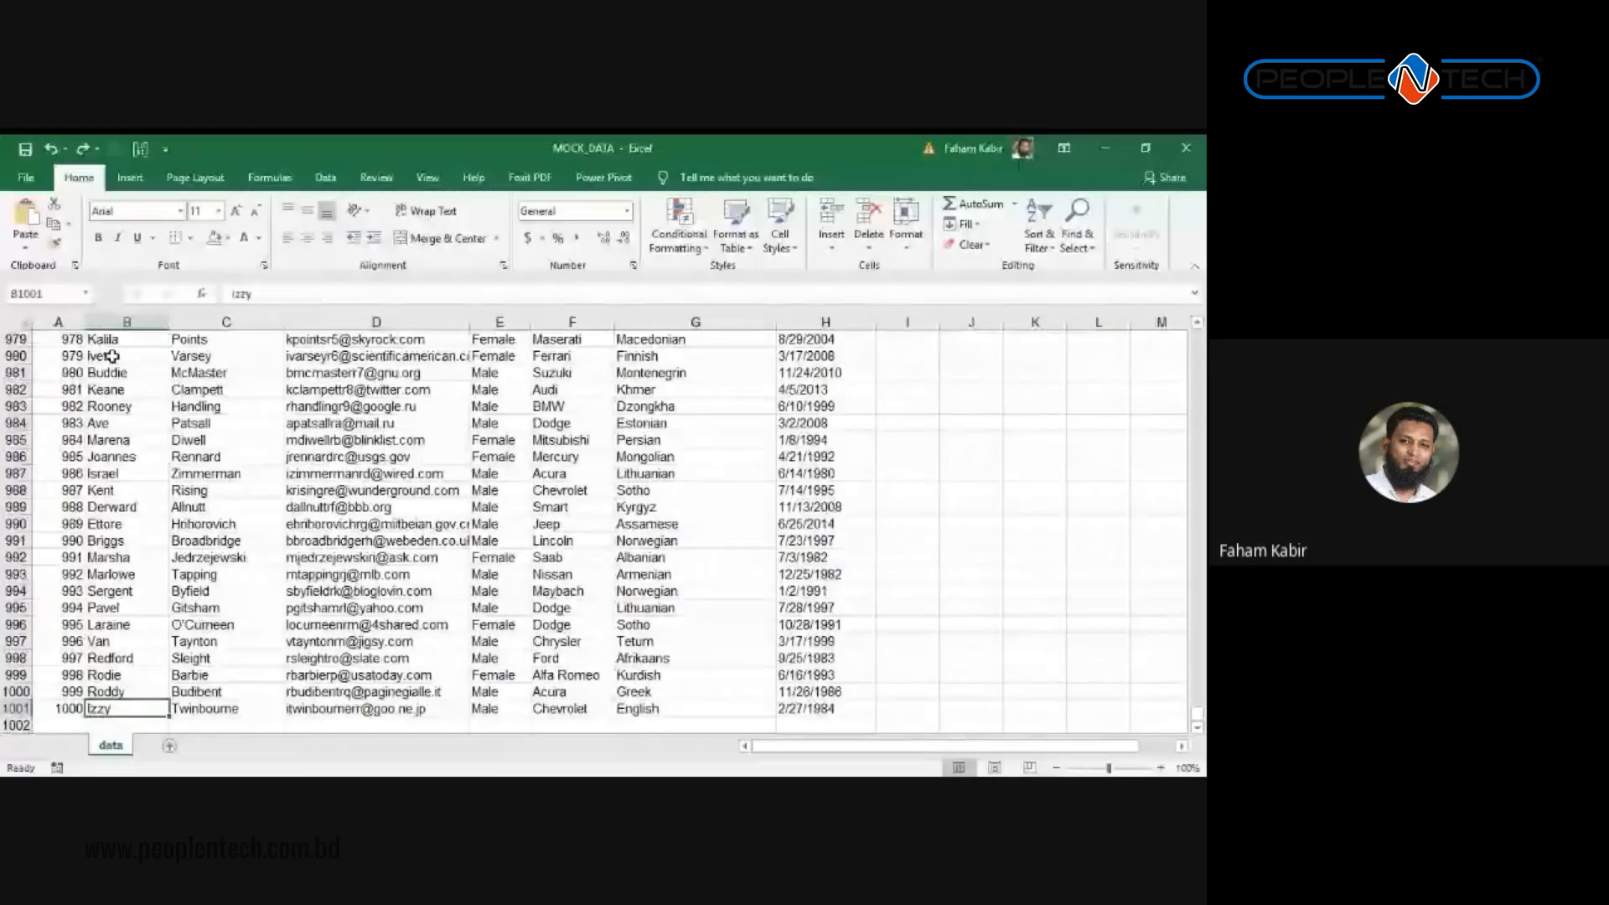
key("Left")
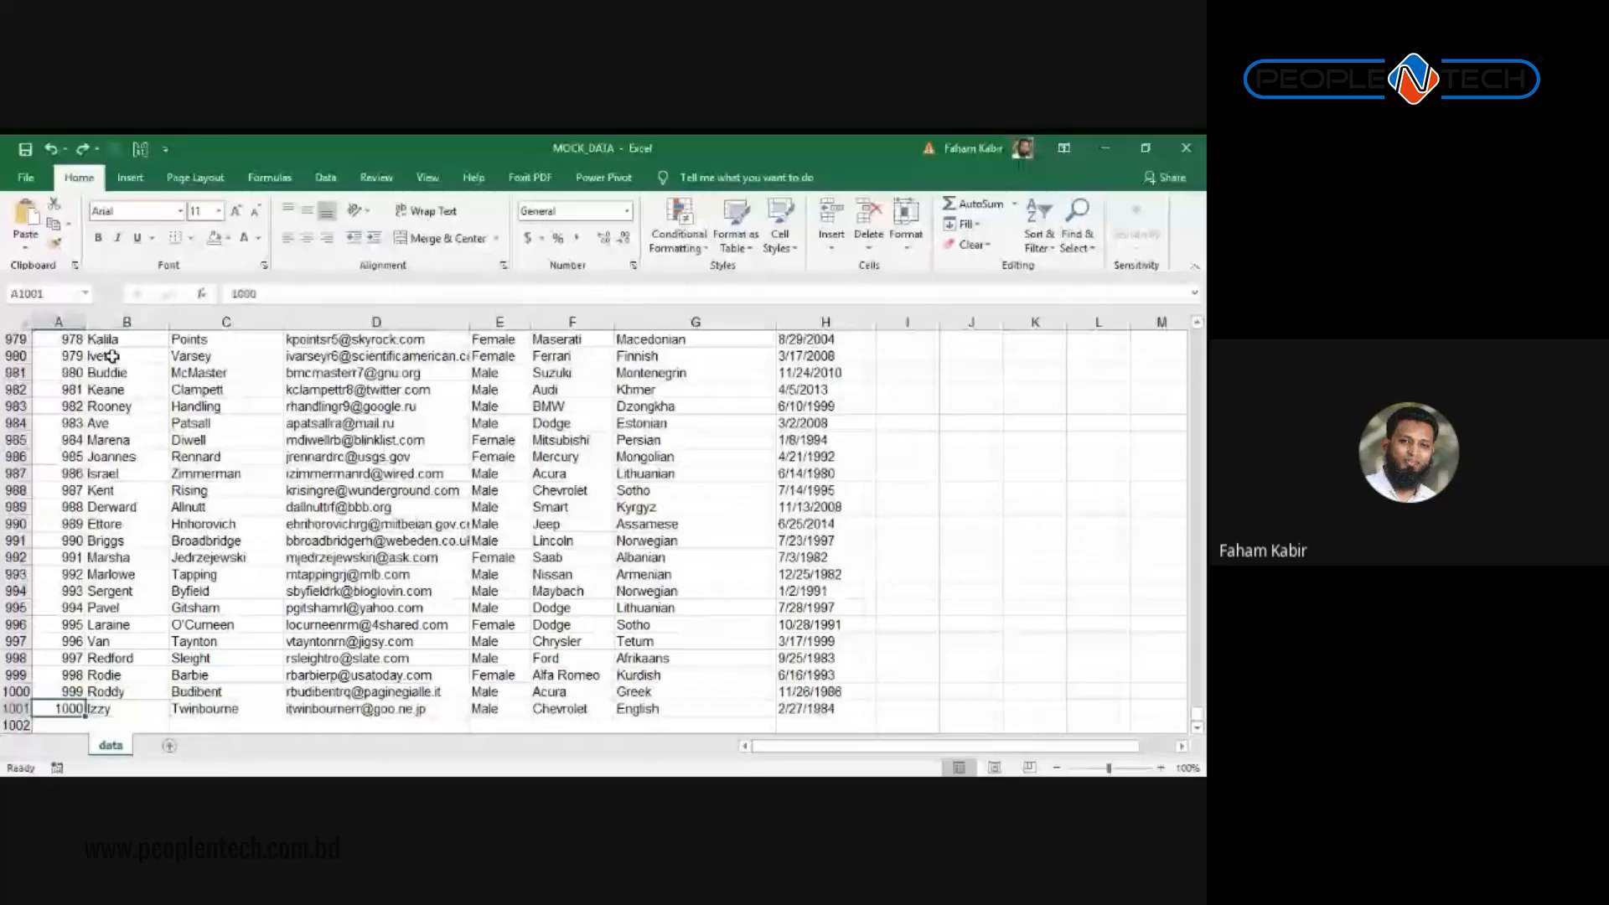
key("Down")
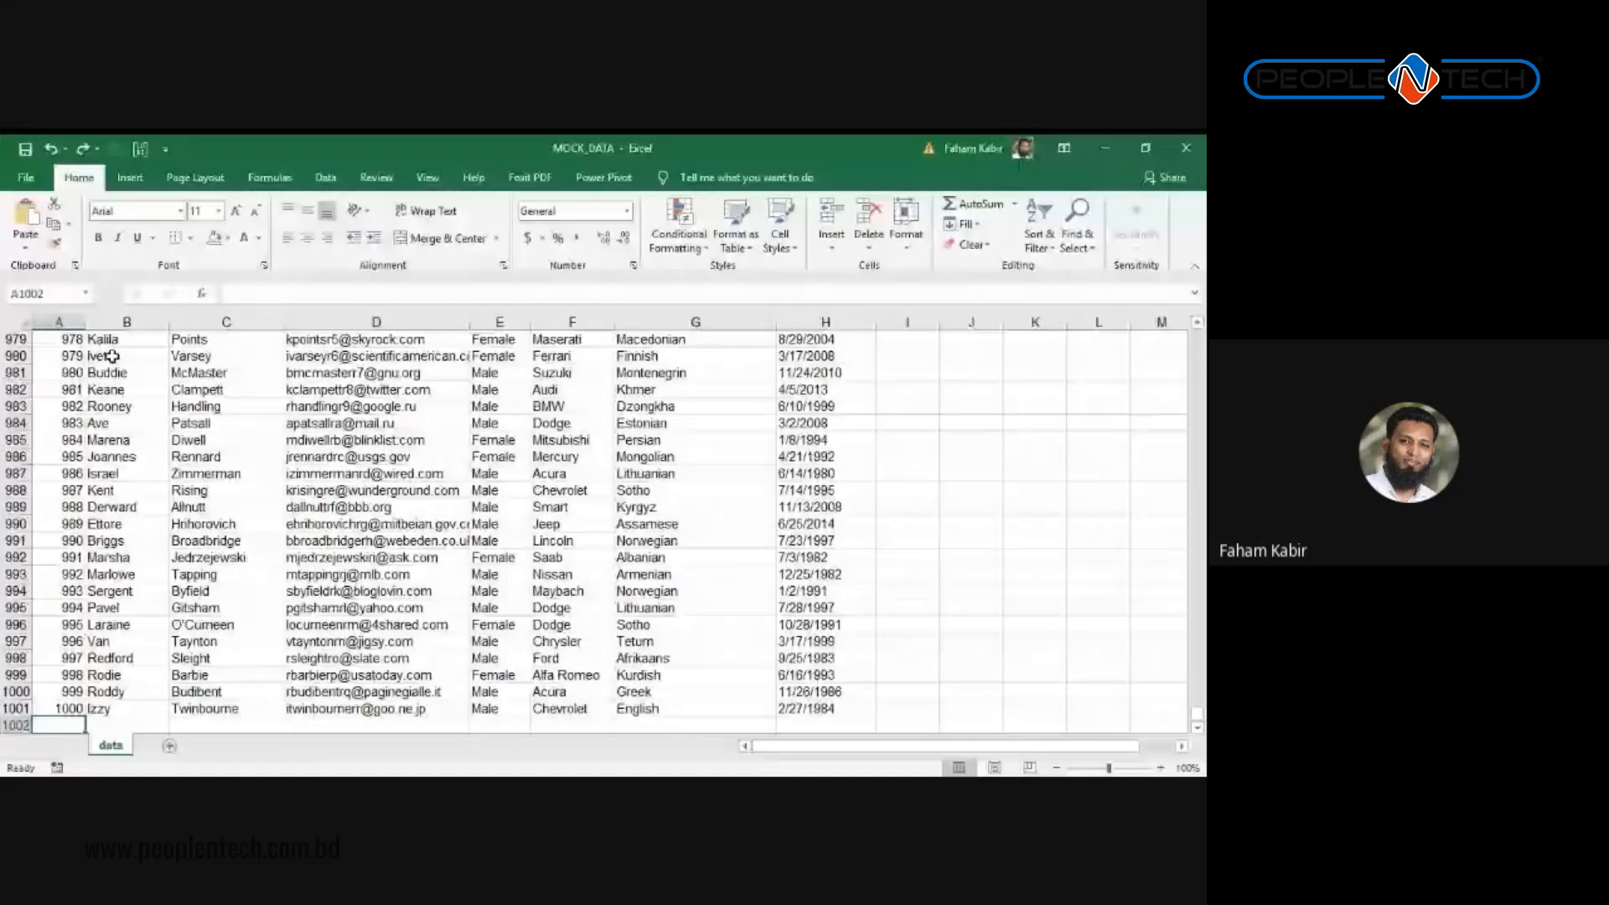
left_click(113, 356)
key("ctrl+Up")
scroll(64, 441, "down", 20)
left_click(65, 441)
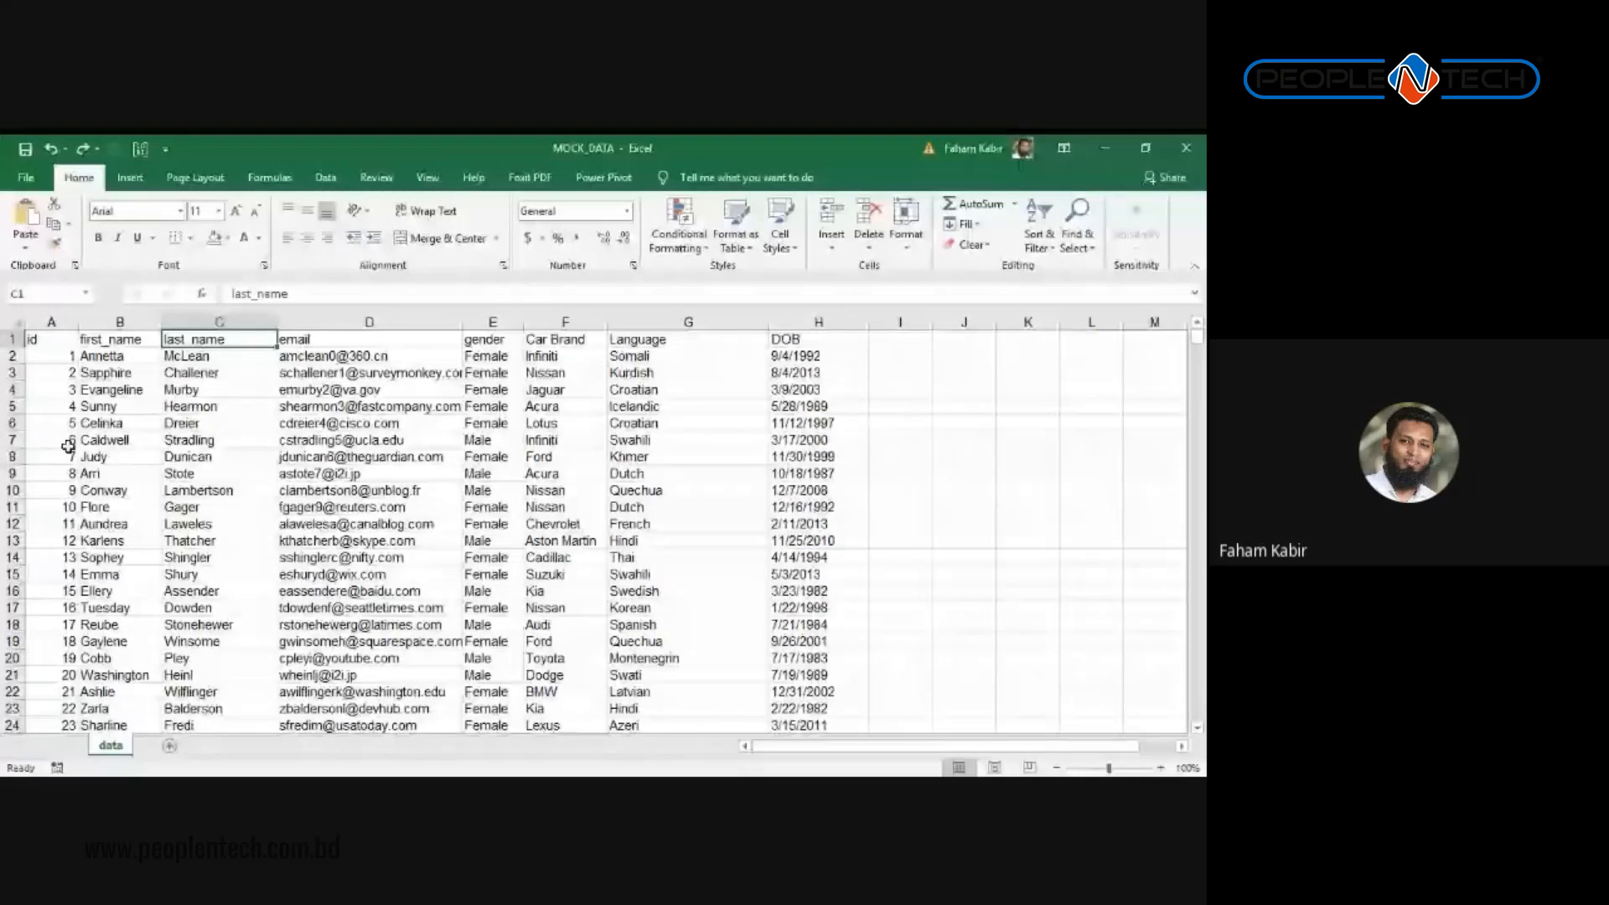
key("Left")
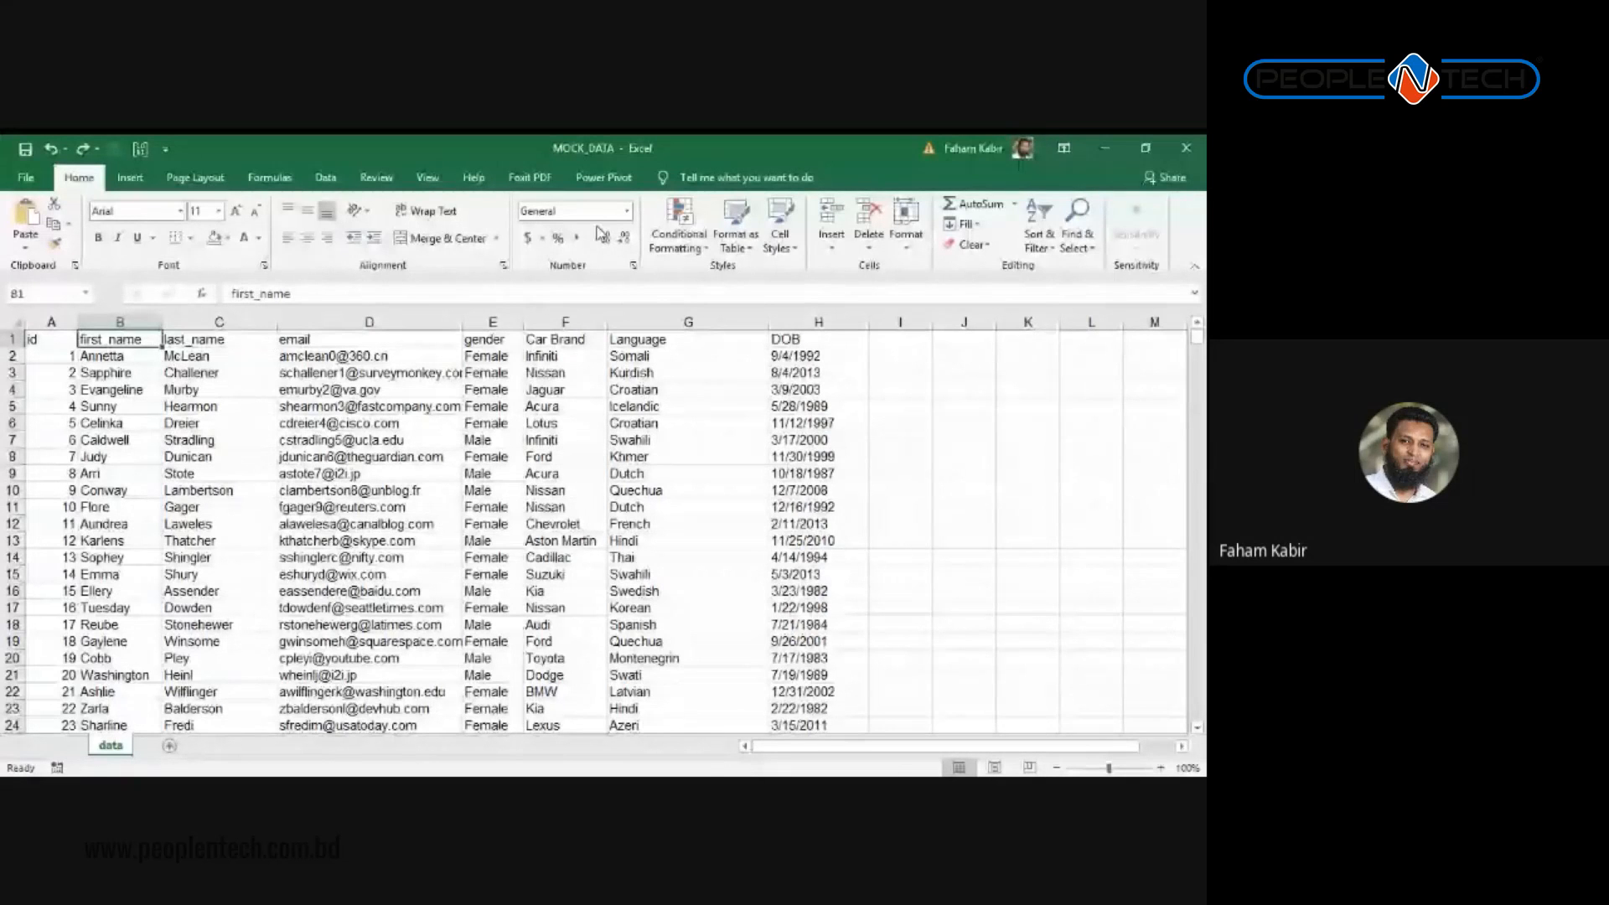
Step: Turn on table filtering and filter the Language column to Bengali only
left_click(326, 178)
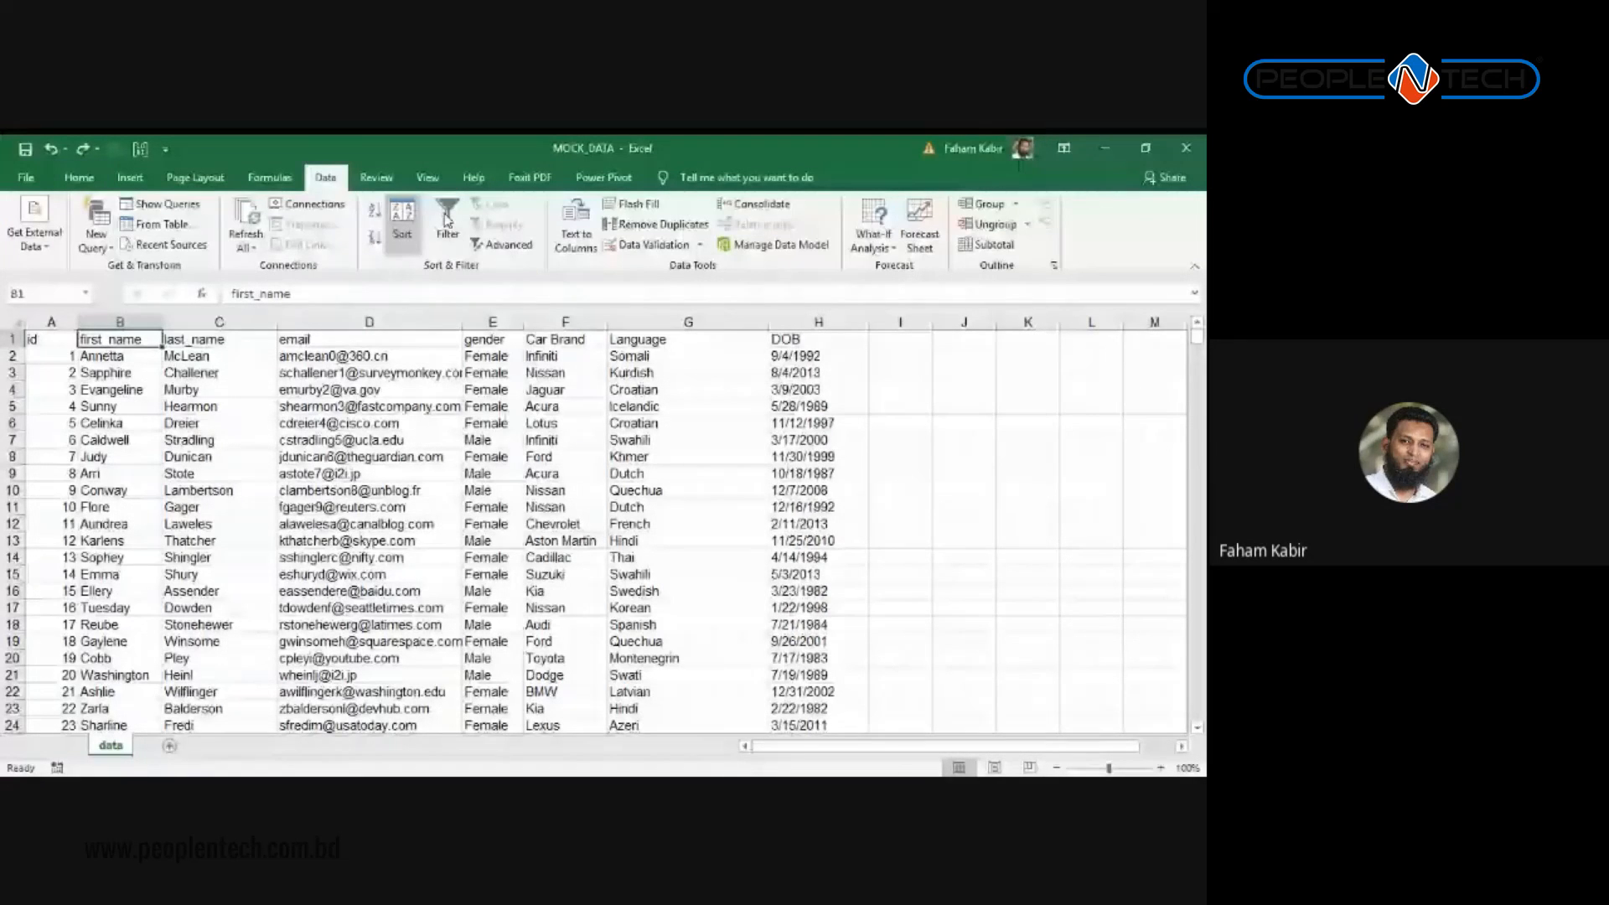
left_click(447, 219)
scroll(501, 453, "down", 6)
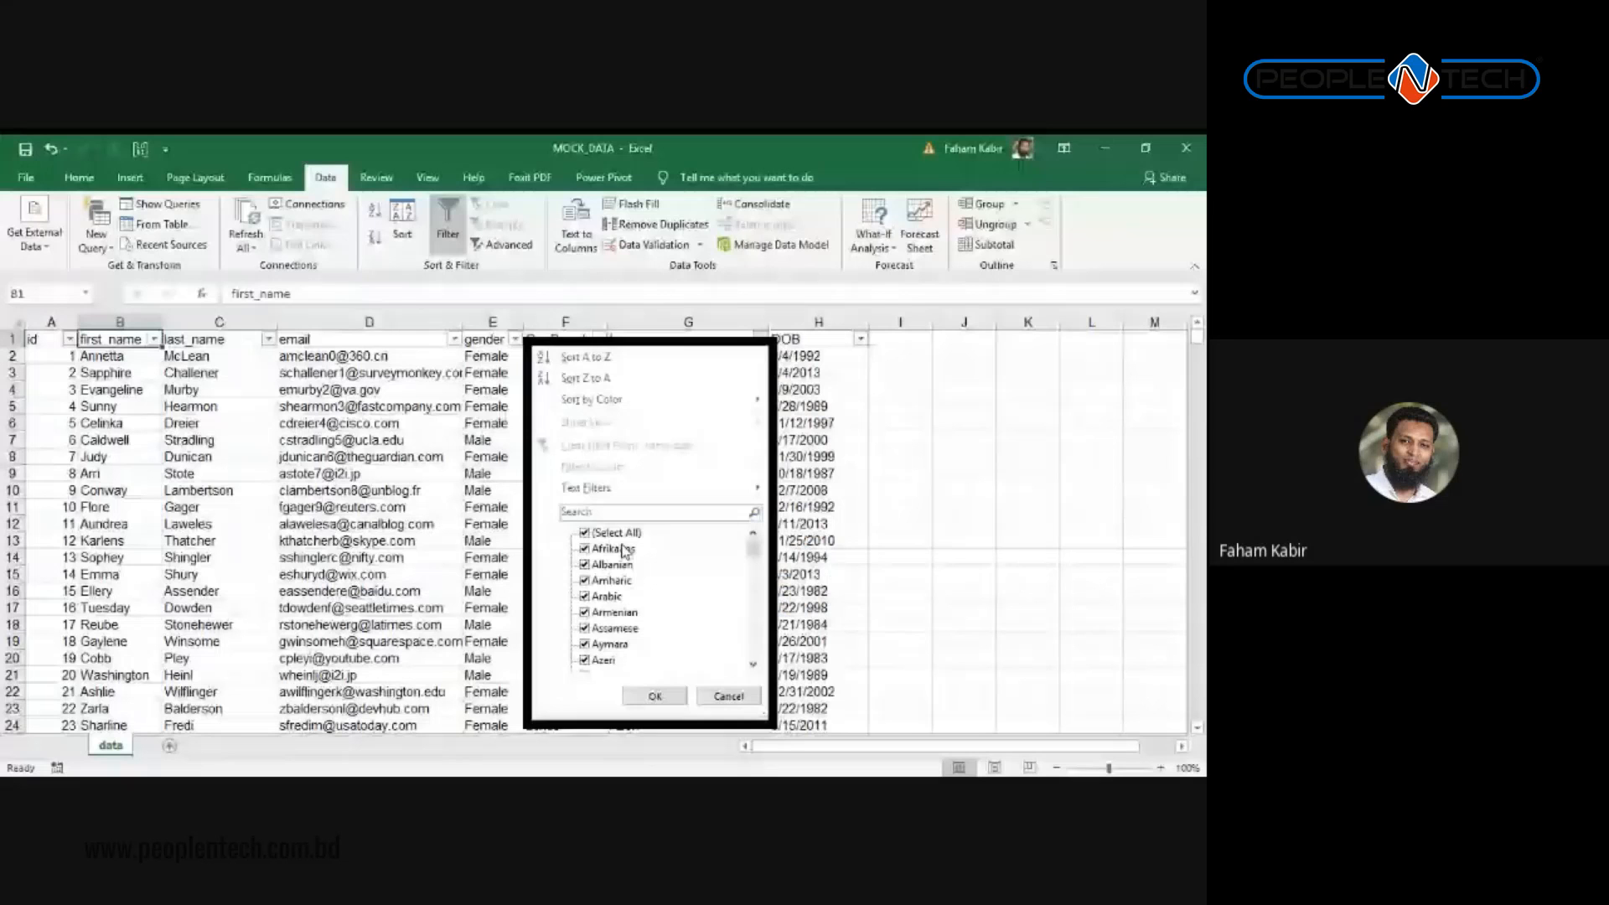
left_click(585, 533)
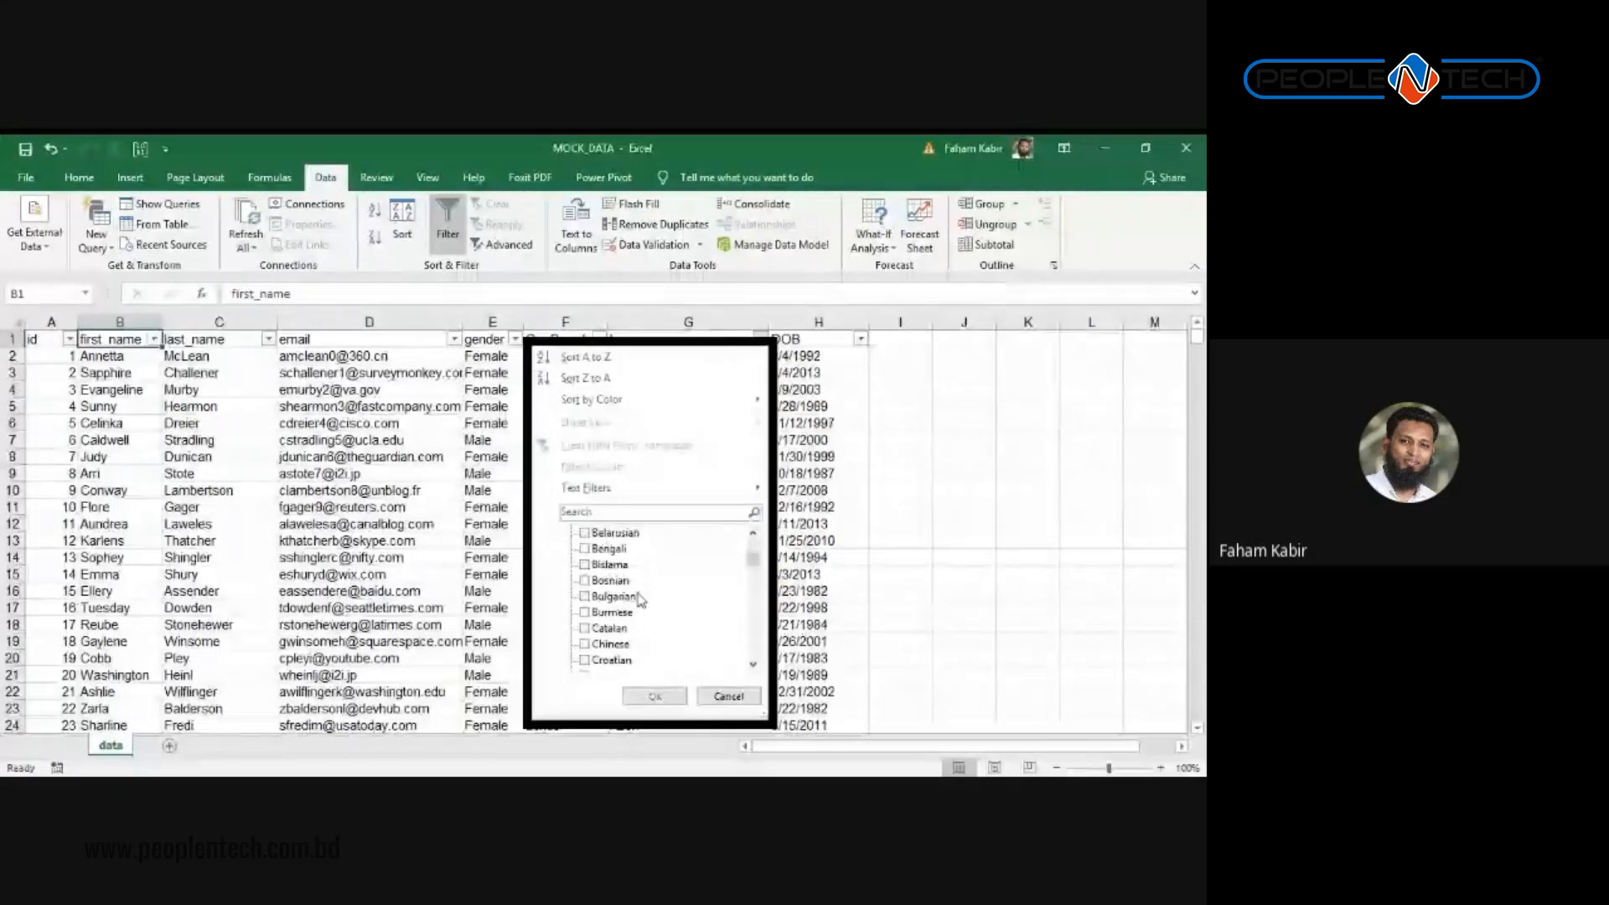
scroll(634, 595, "down", 2)
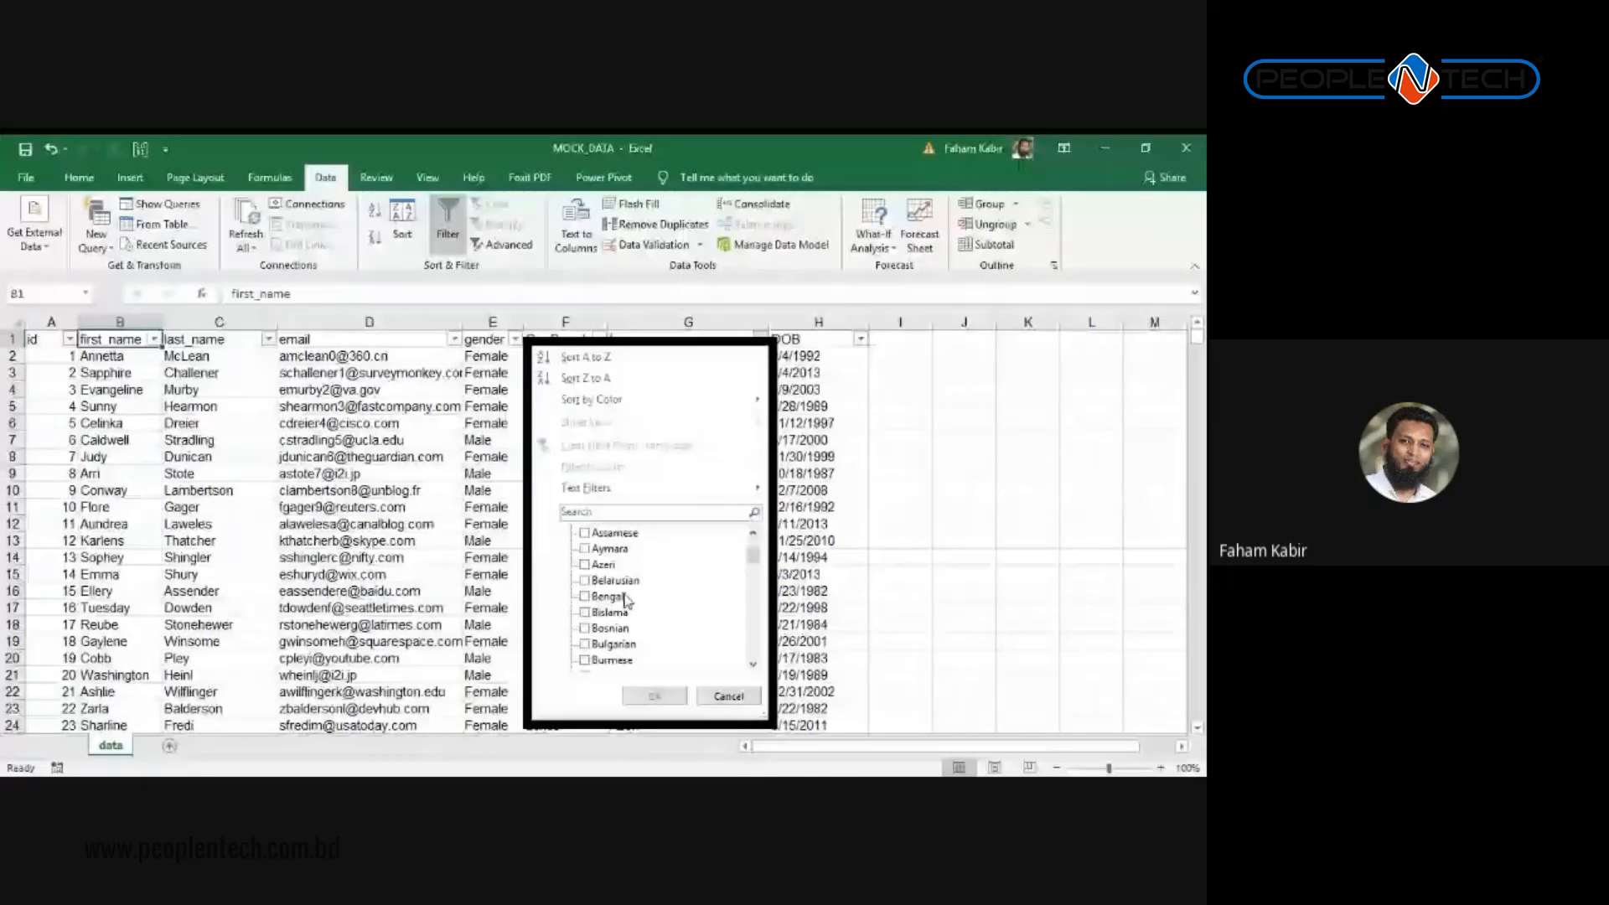
left_click(584, 596)
left_click(656, 696)
Step: Filter the gender column to show only Female records
left_click_drag(697, 357, 697, 556)
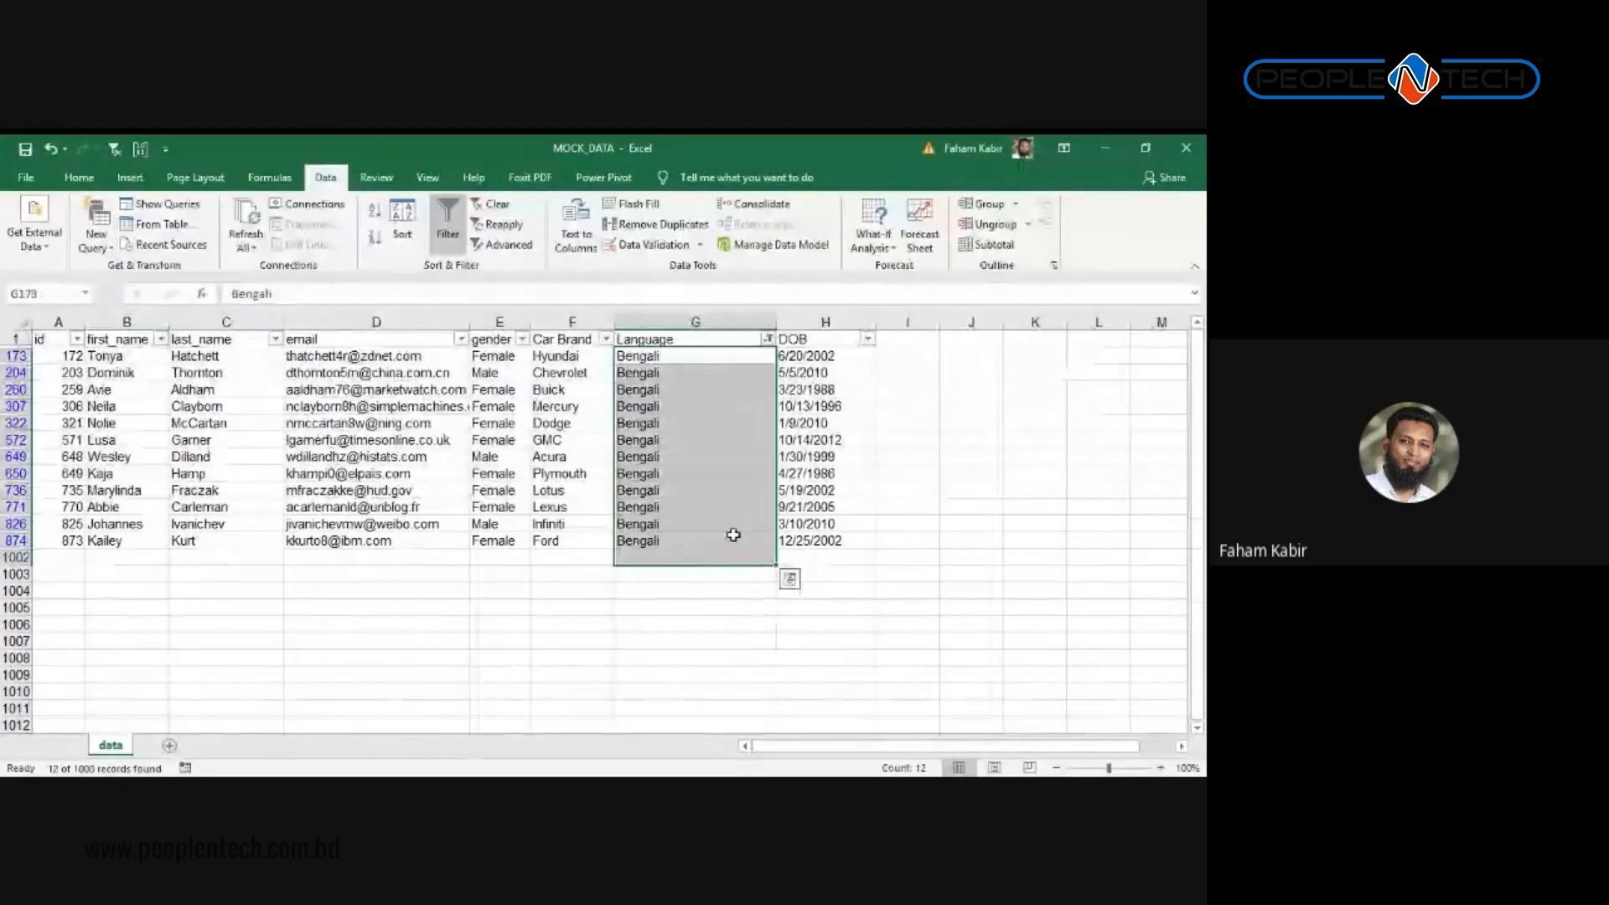
left_click(707, 505)
left_click(522, 338)
left_click(373, 532)
left_click(371, 549)
left_click(416, 695)
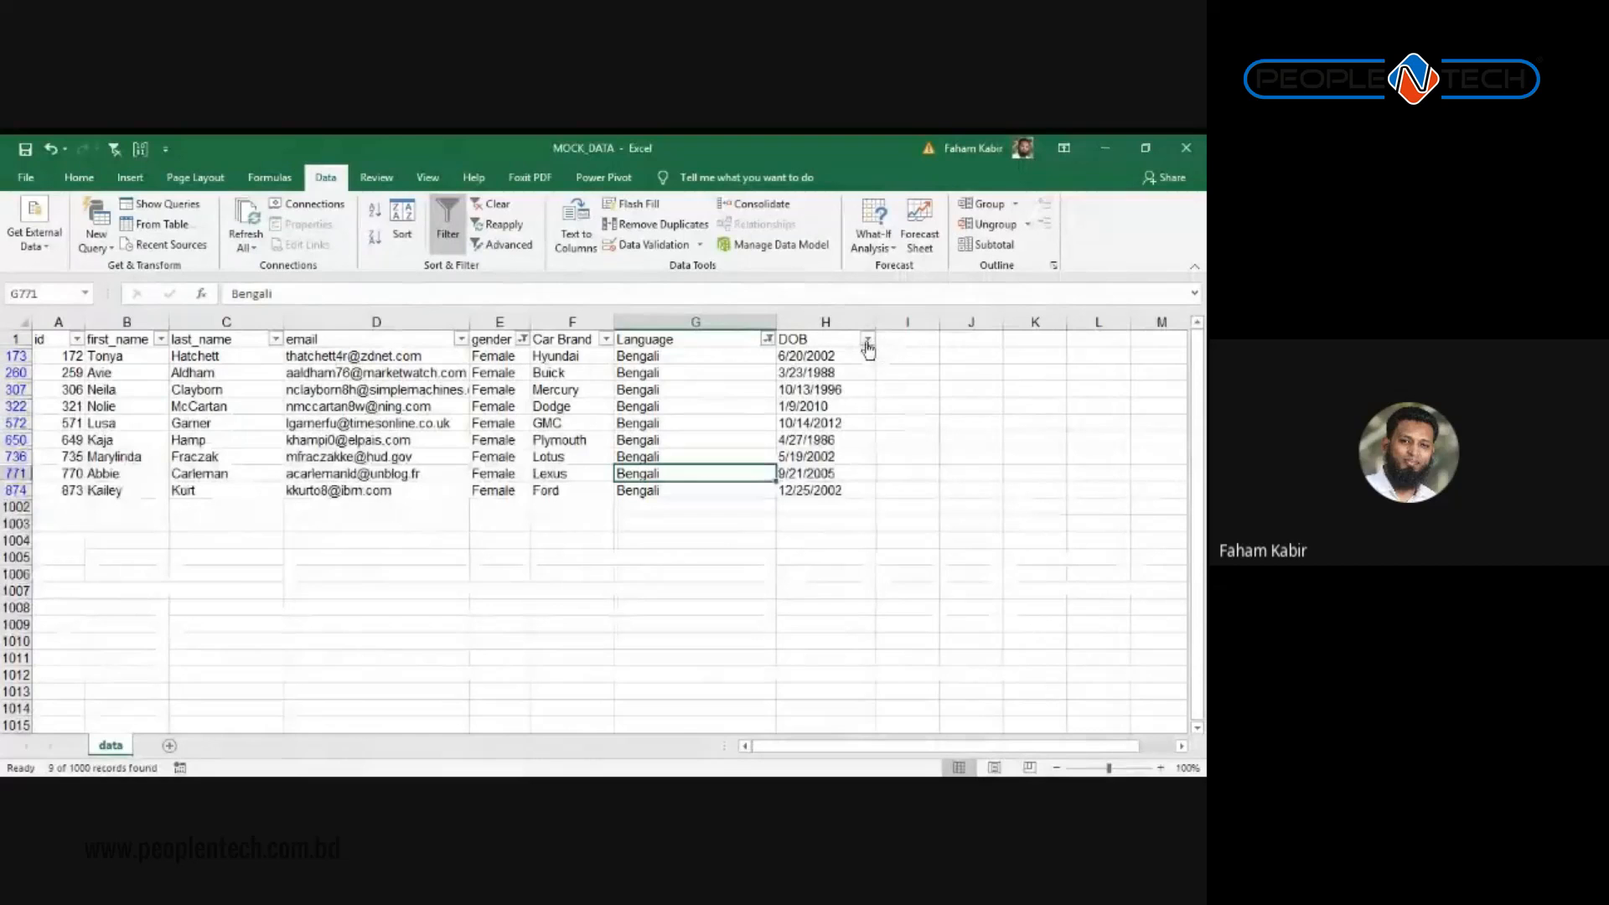
Step: Check the Car Brand filter list and close it without changes
left_click(609, 339)
scroll(596, 656, "down", 1)
left_click(692, 611)
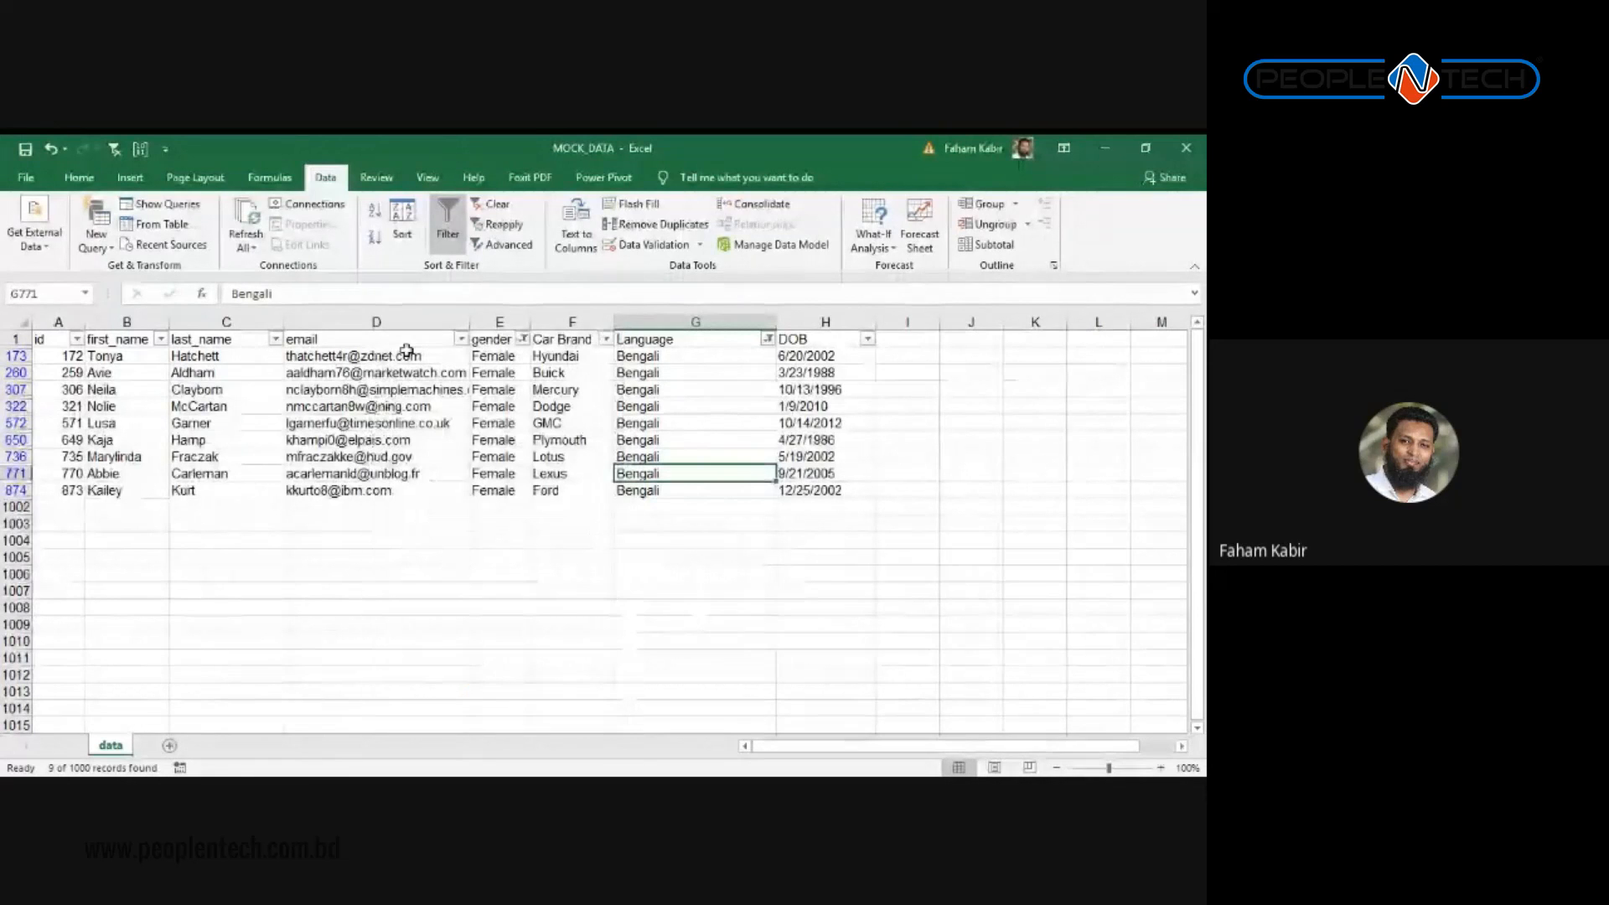
Step: Look through the DOB filter values unchanged, then remove all filters with Ctrl+Shift+L
left_click(867, 339)
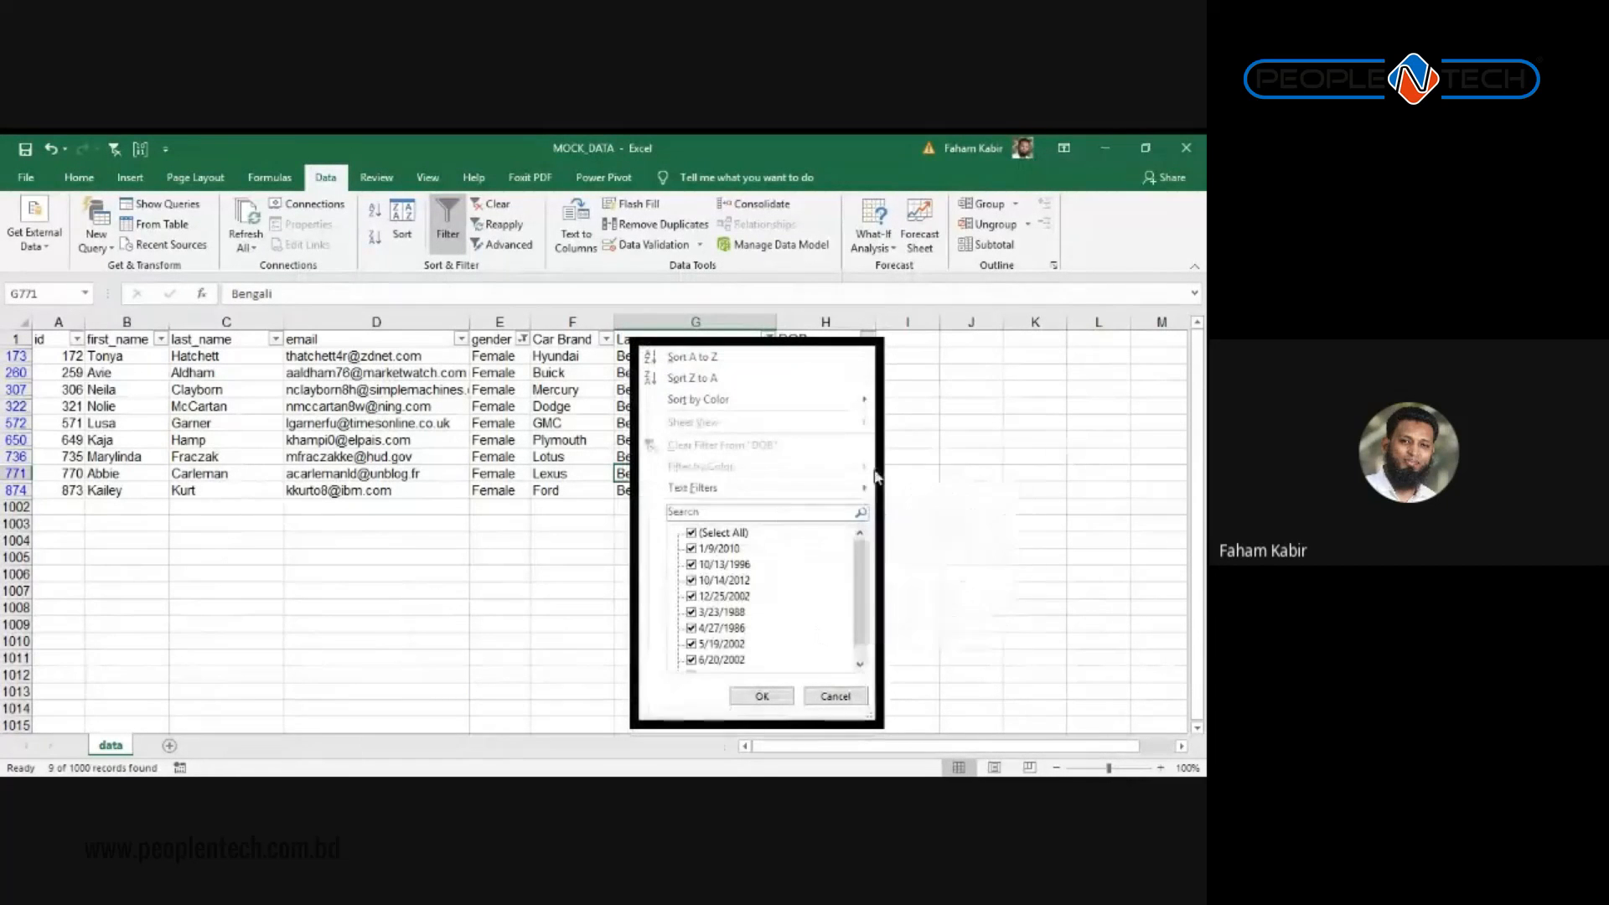
left_click_drag(861, 555, 853, 637)
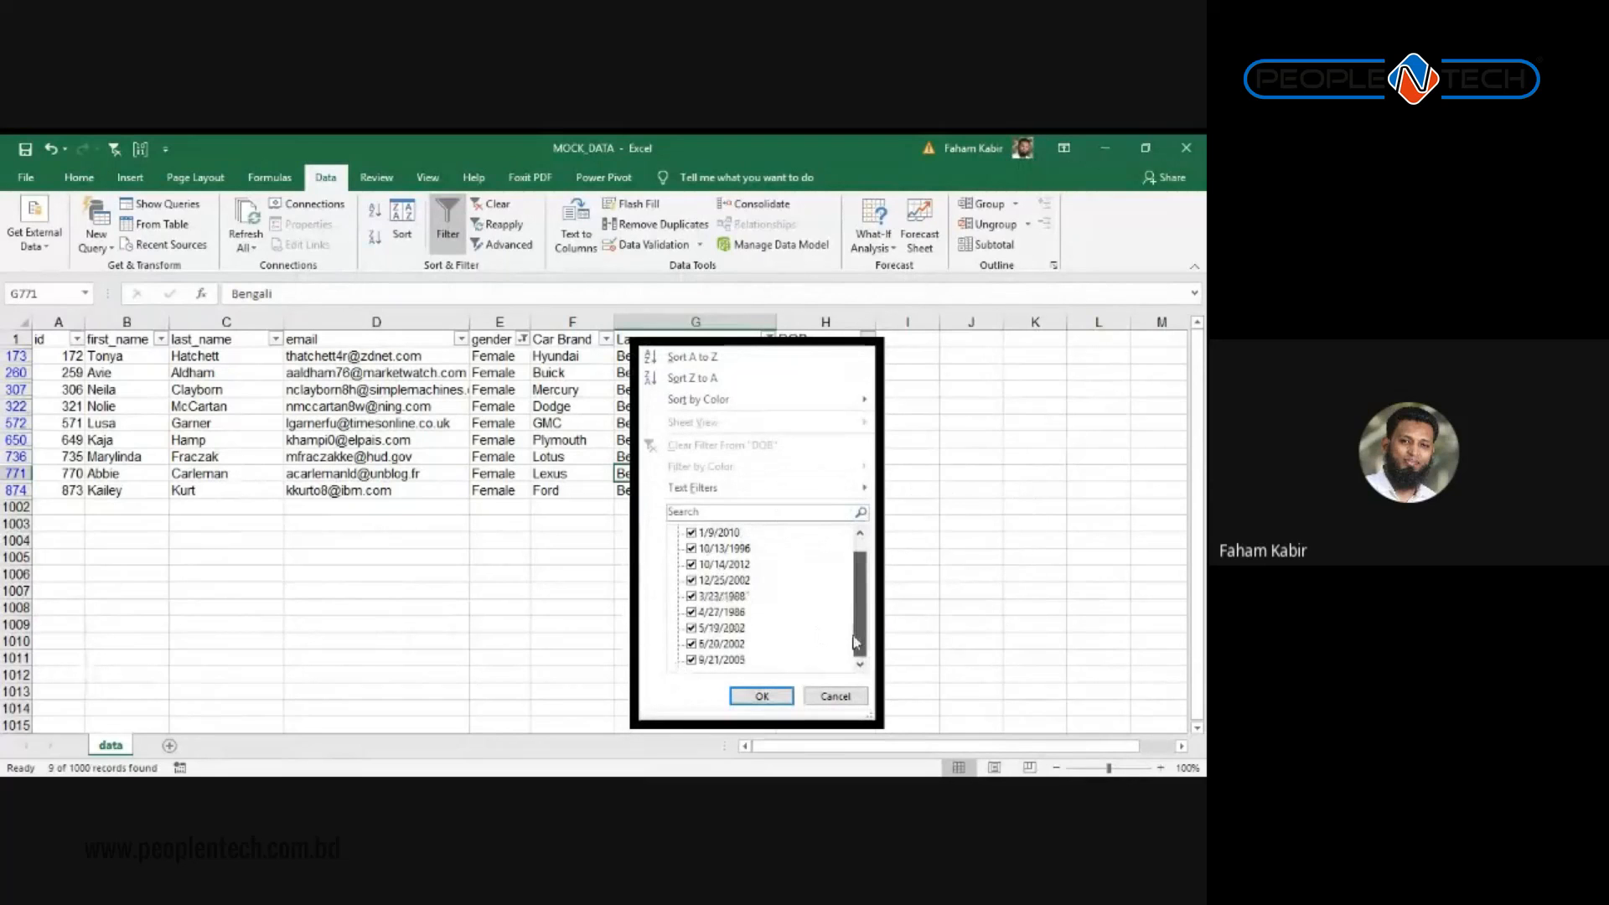
left_click_drag(855, 593, 853, 566)
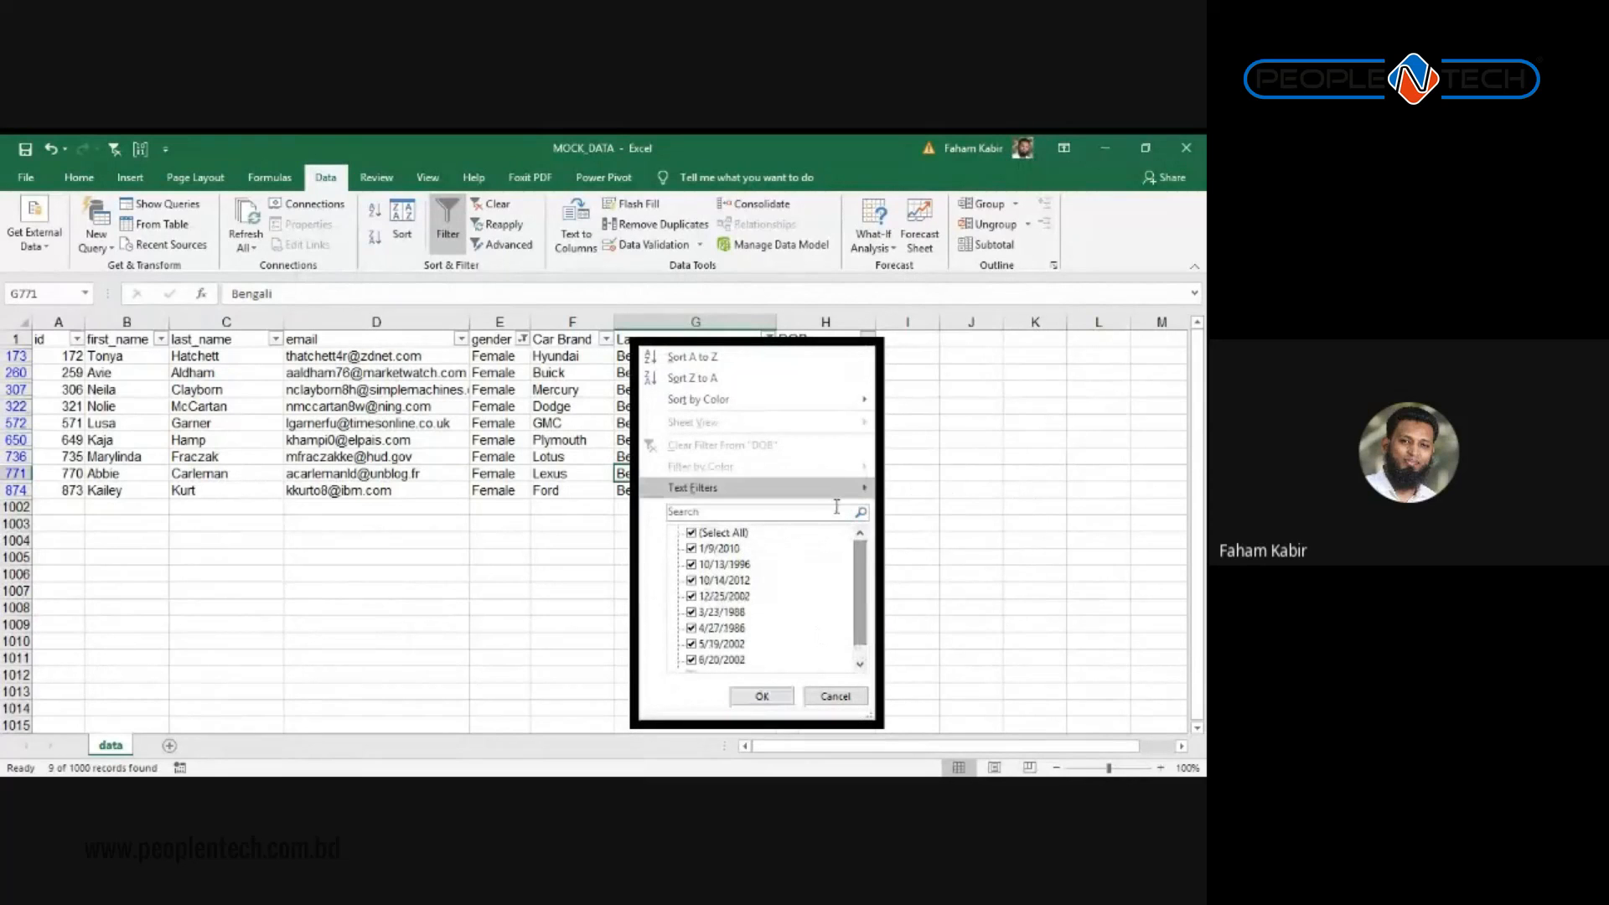
mouse_move(832, 496)
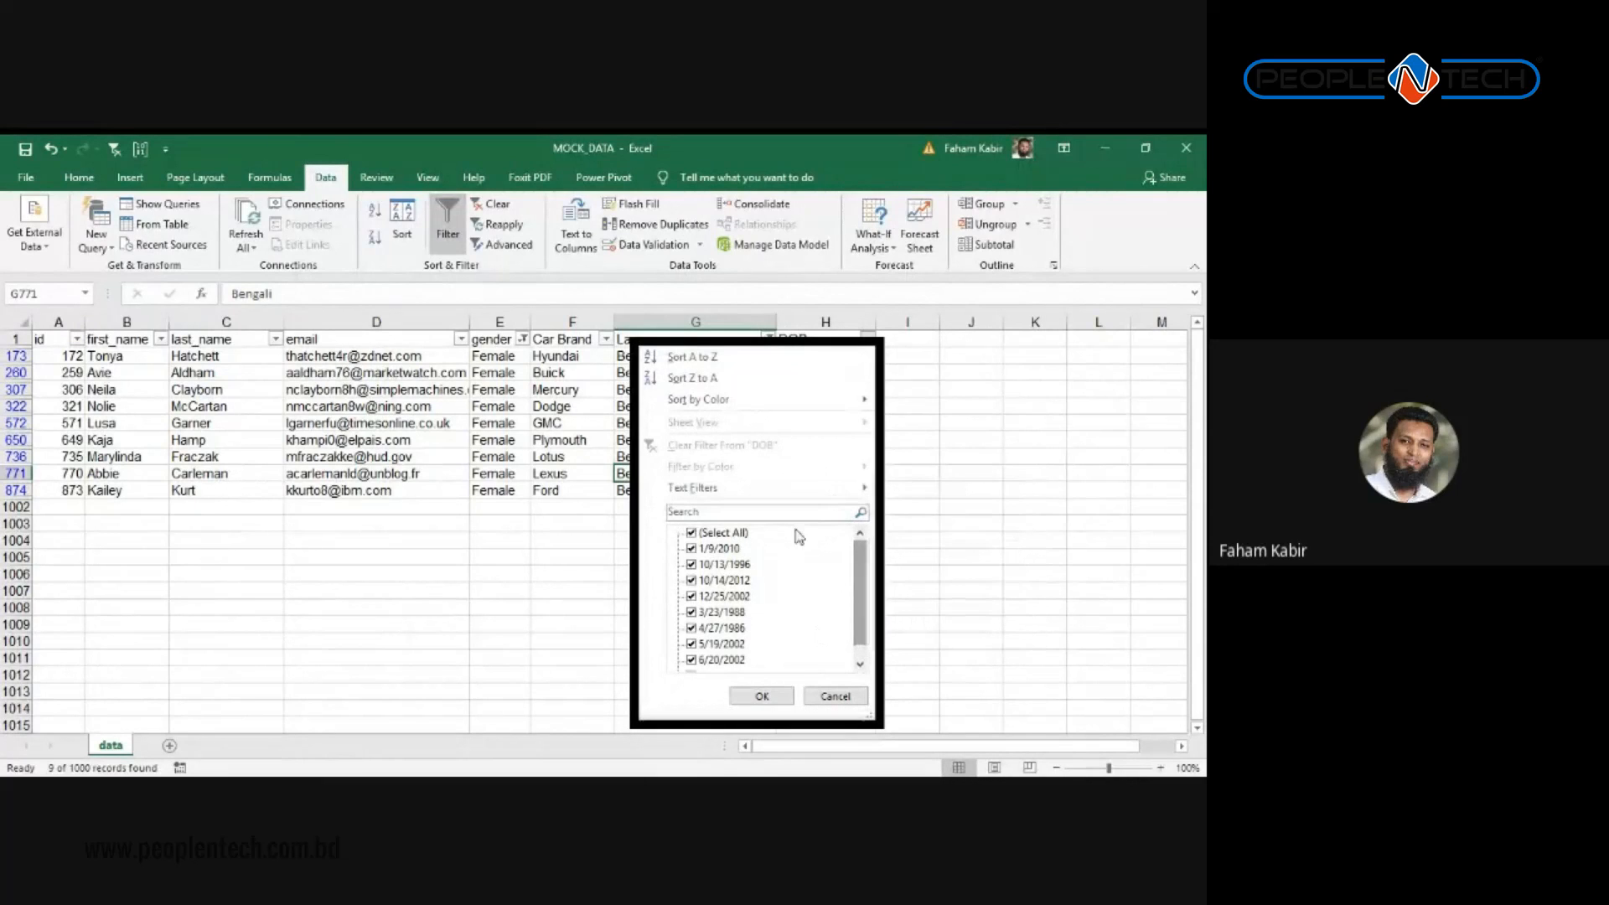
left_click_drag(861, 588, 856, 641)
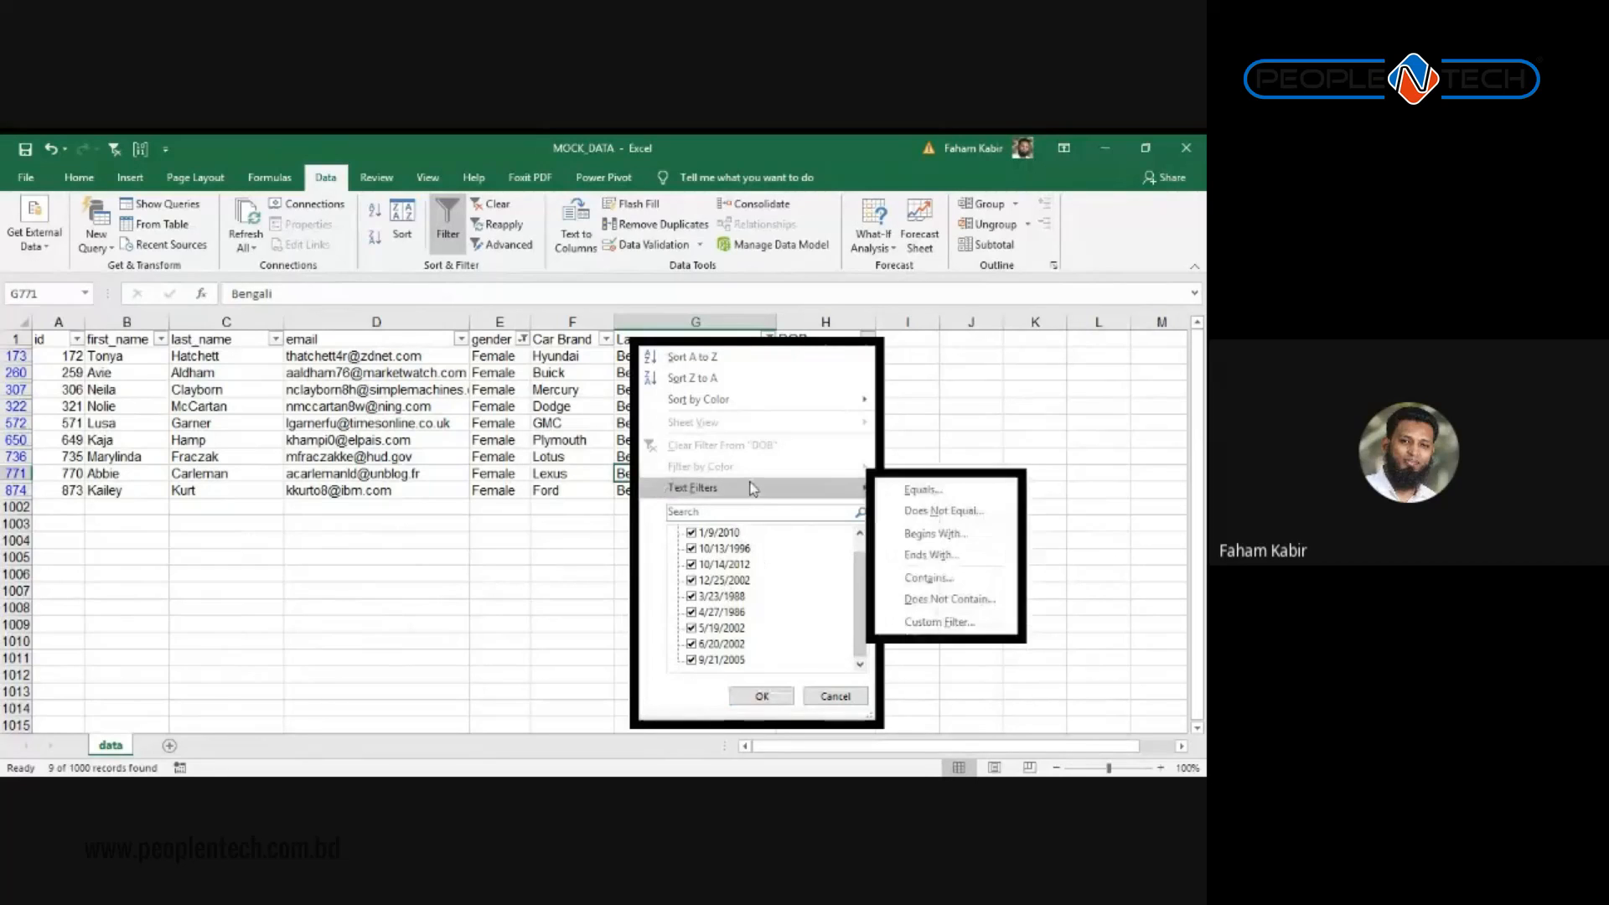
scroll(859, 590, "up", 1)
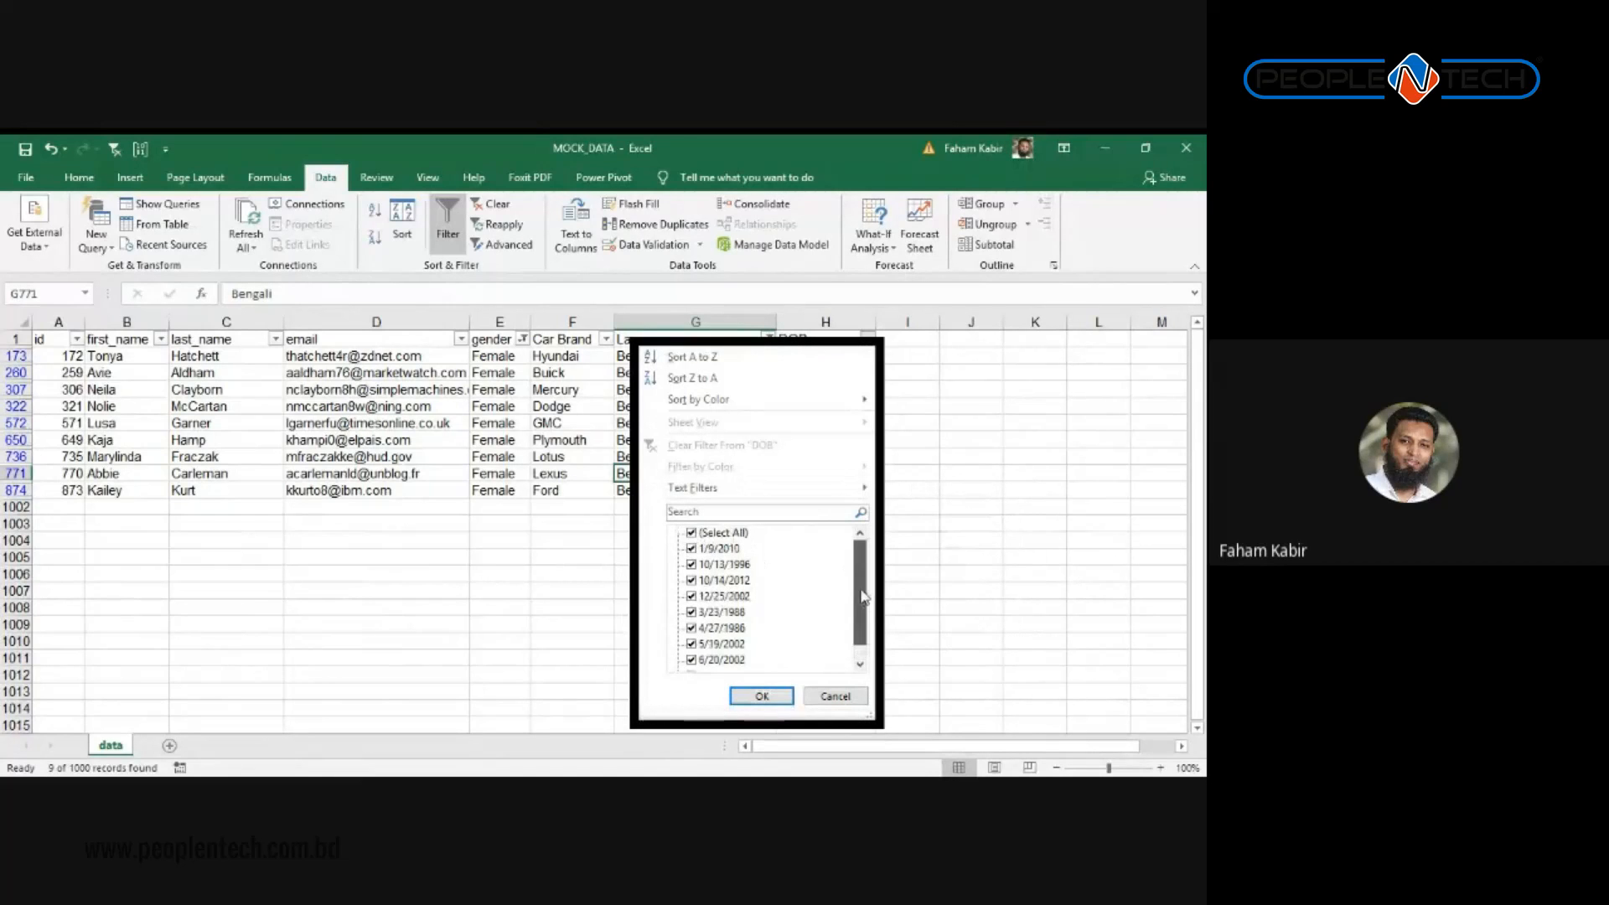
left_click(842, 371)
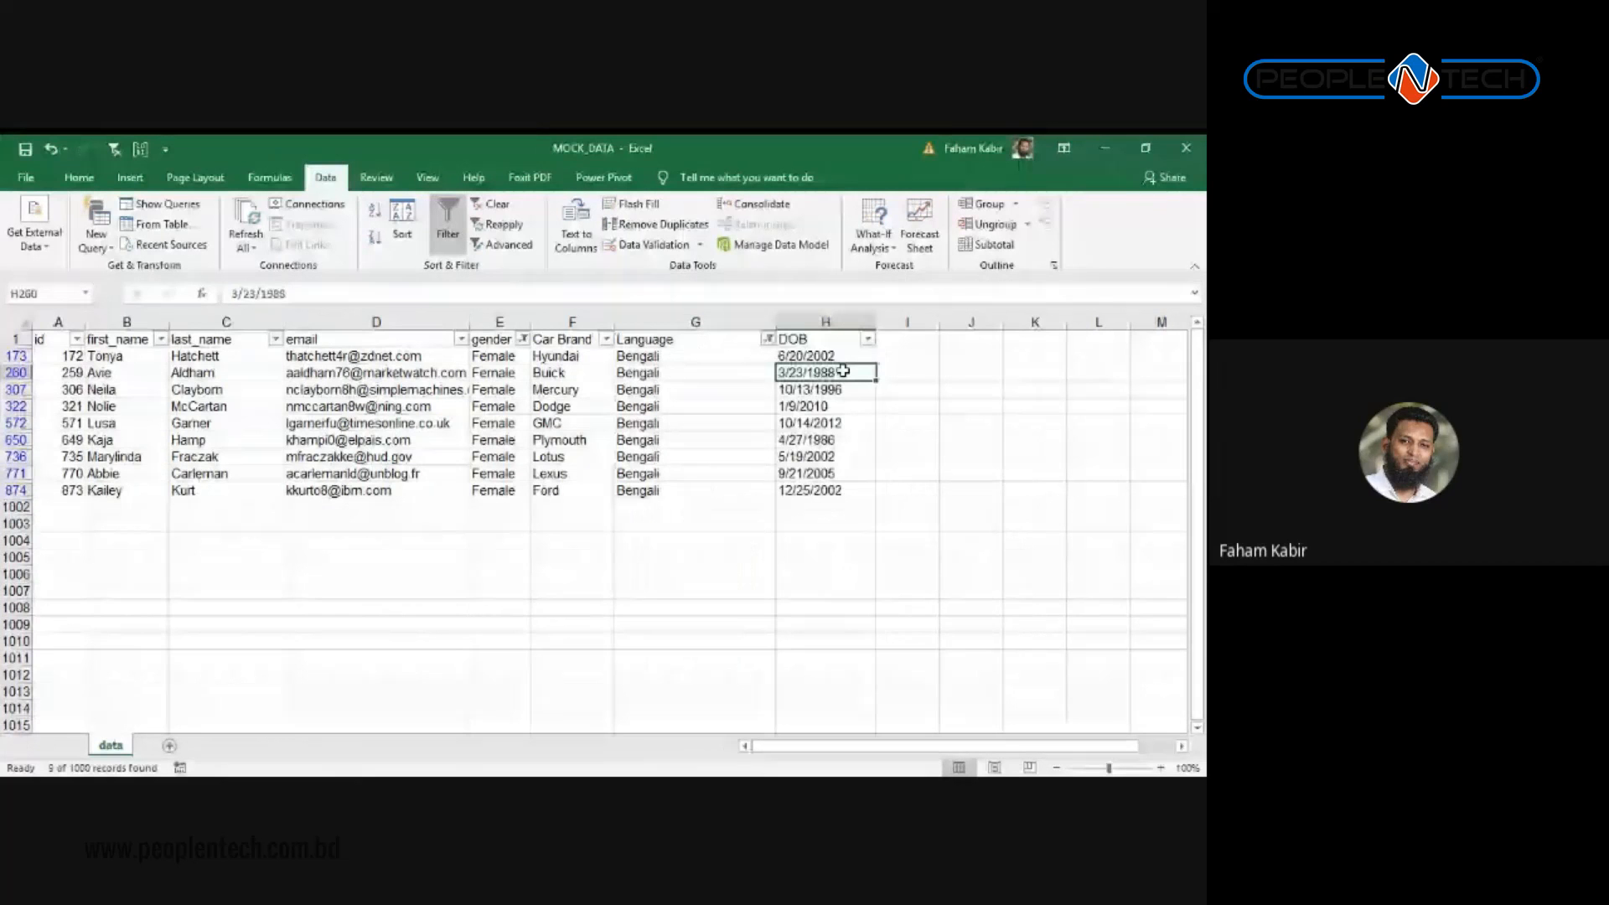
key("ctrl+shift+l")
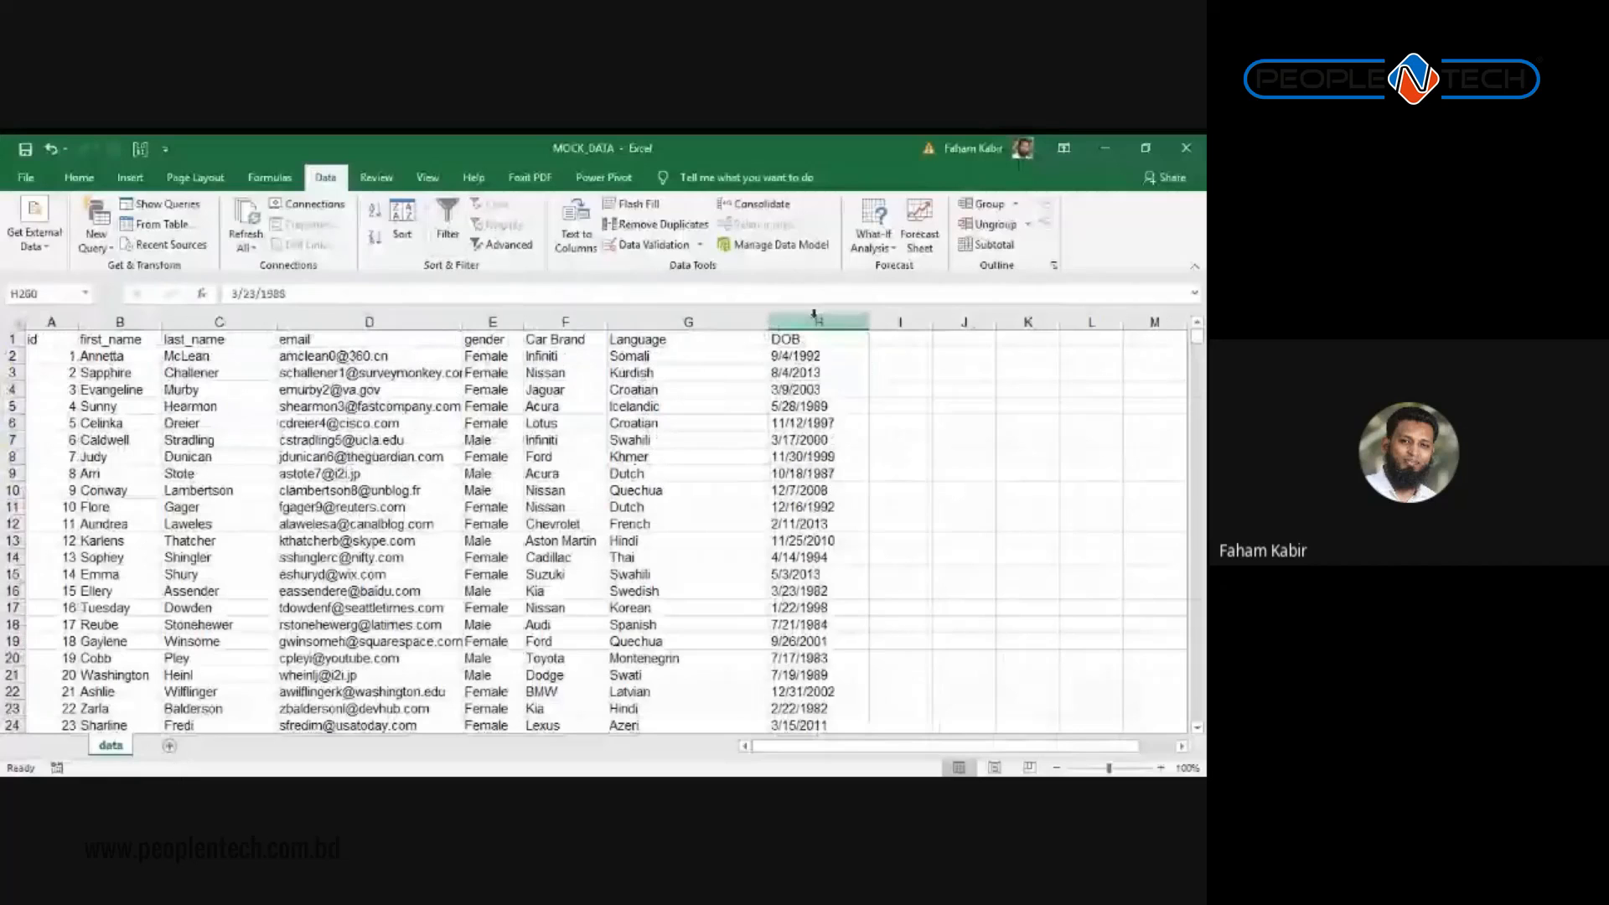
Step: Convert the DOB column's text into real dates with Text to Columns using Date (MDY)
left_click(812, 318)
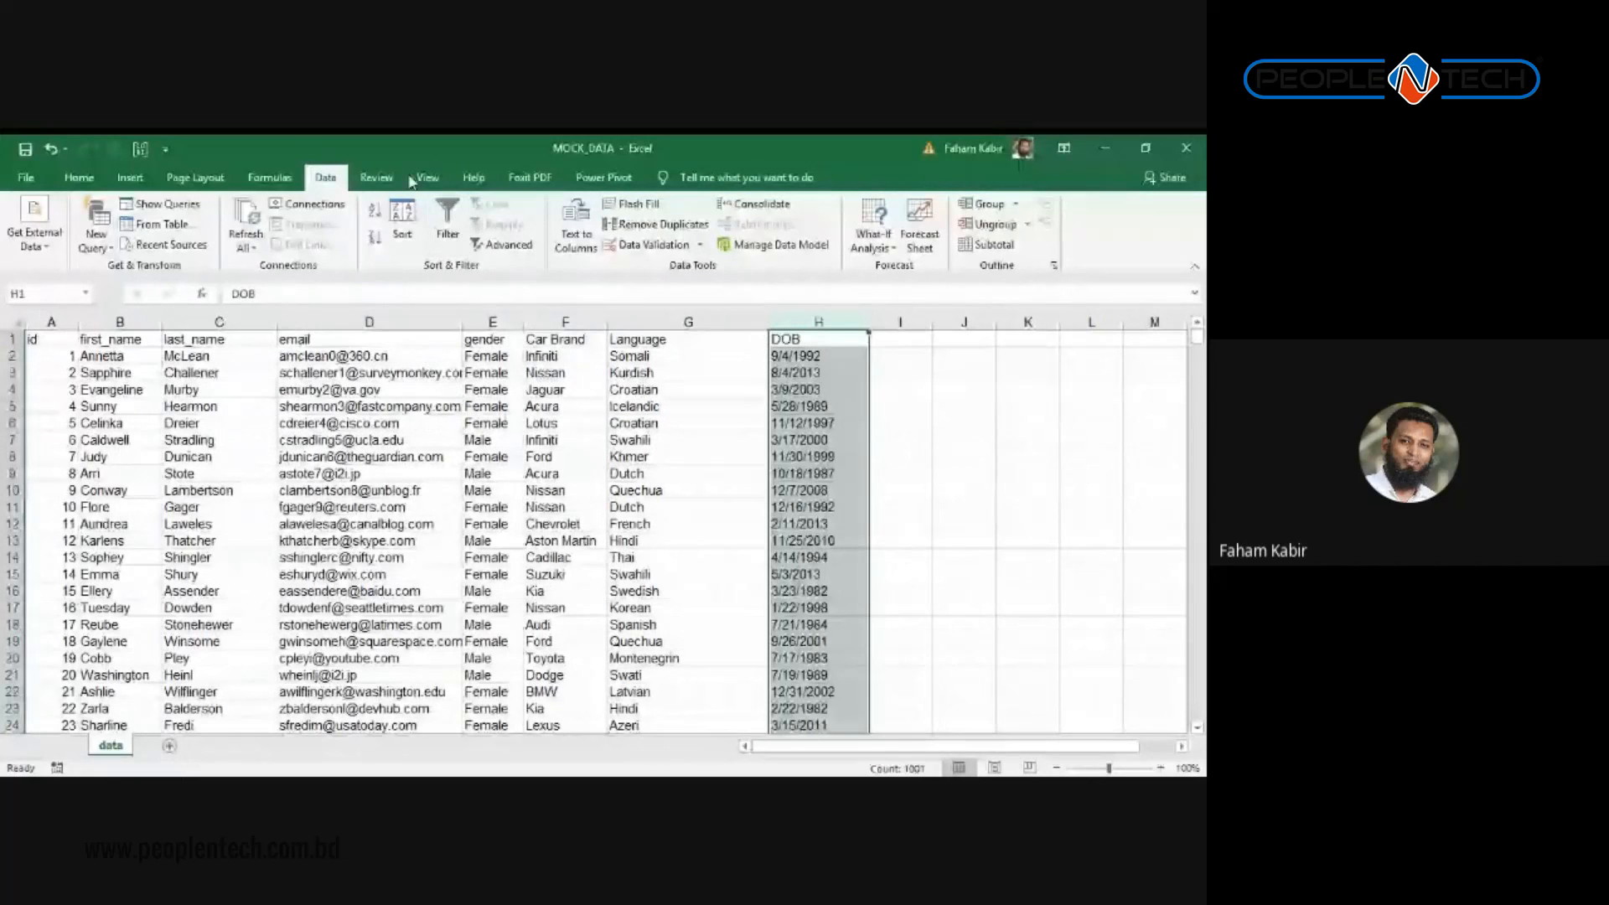
left_click(576, 226)
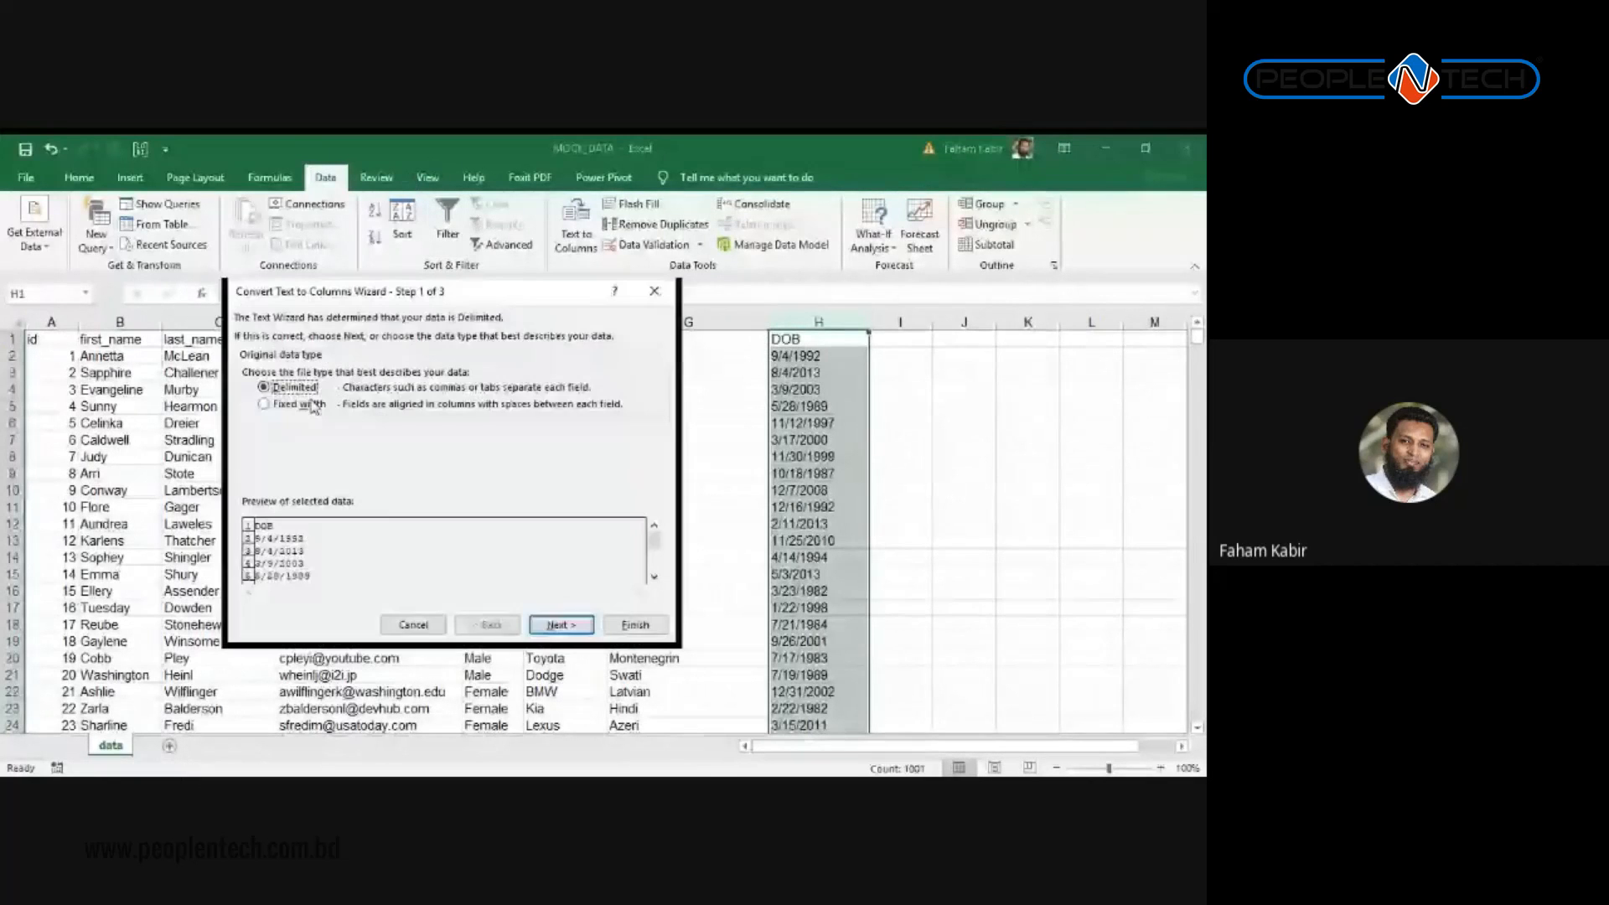
left_click(265, 404)
left_click(560, 625)
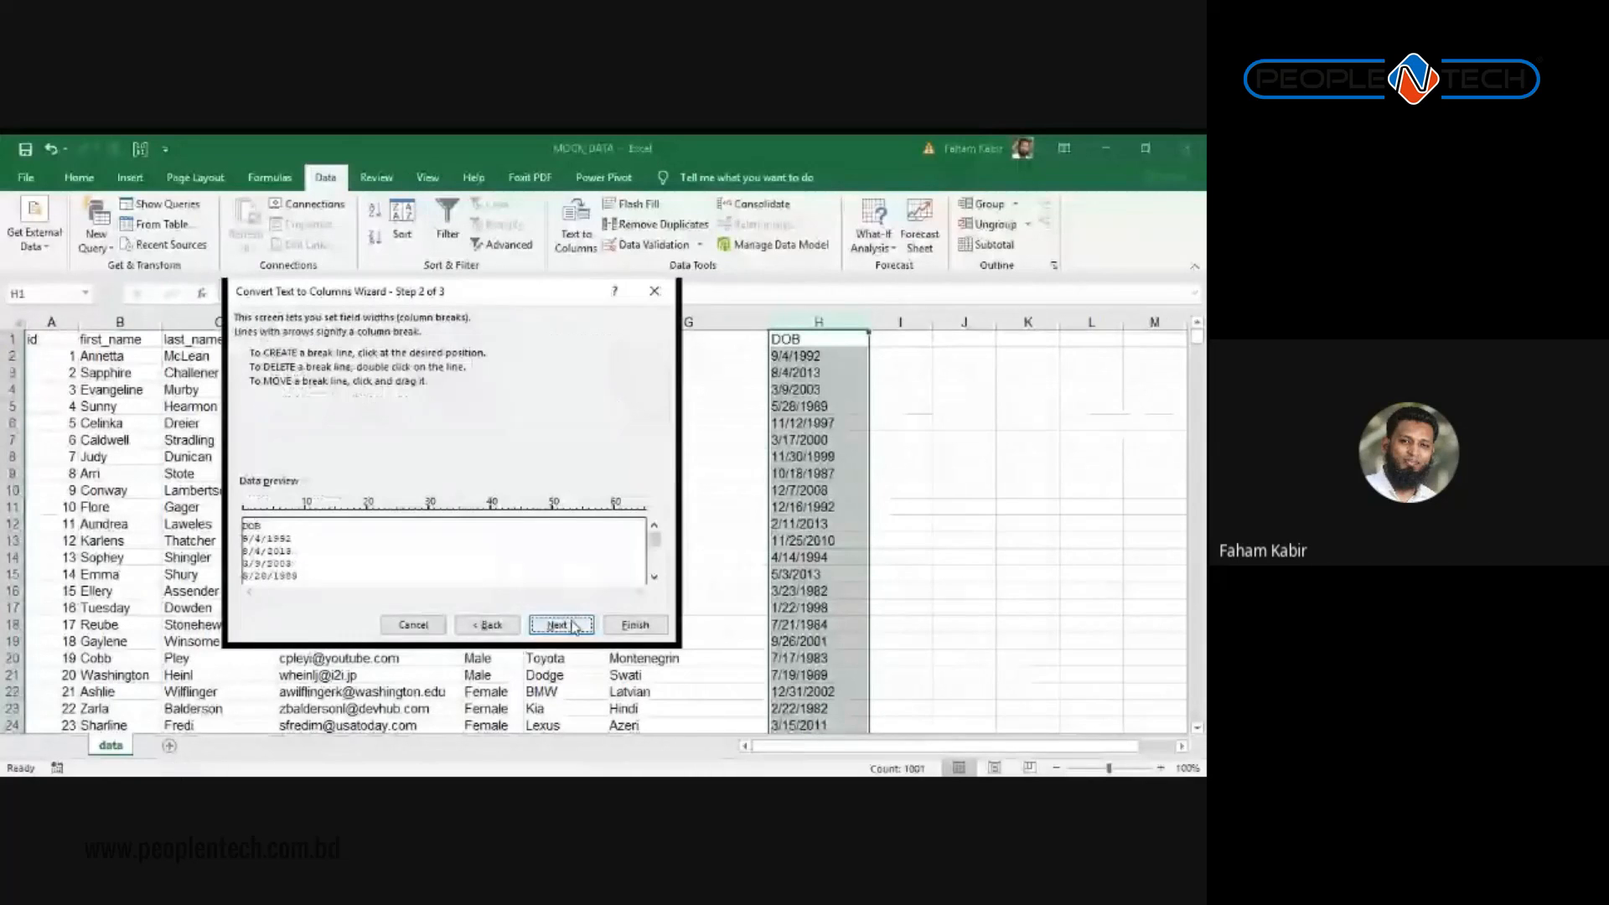
left_click(559, 625)
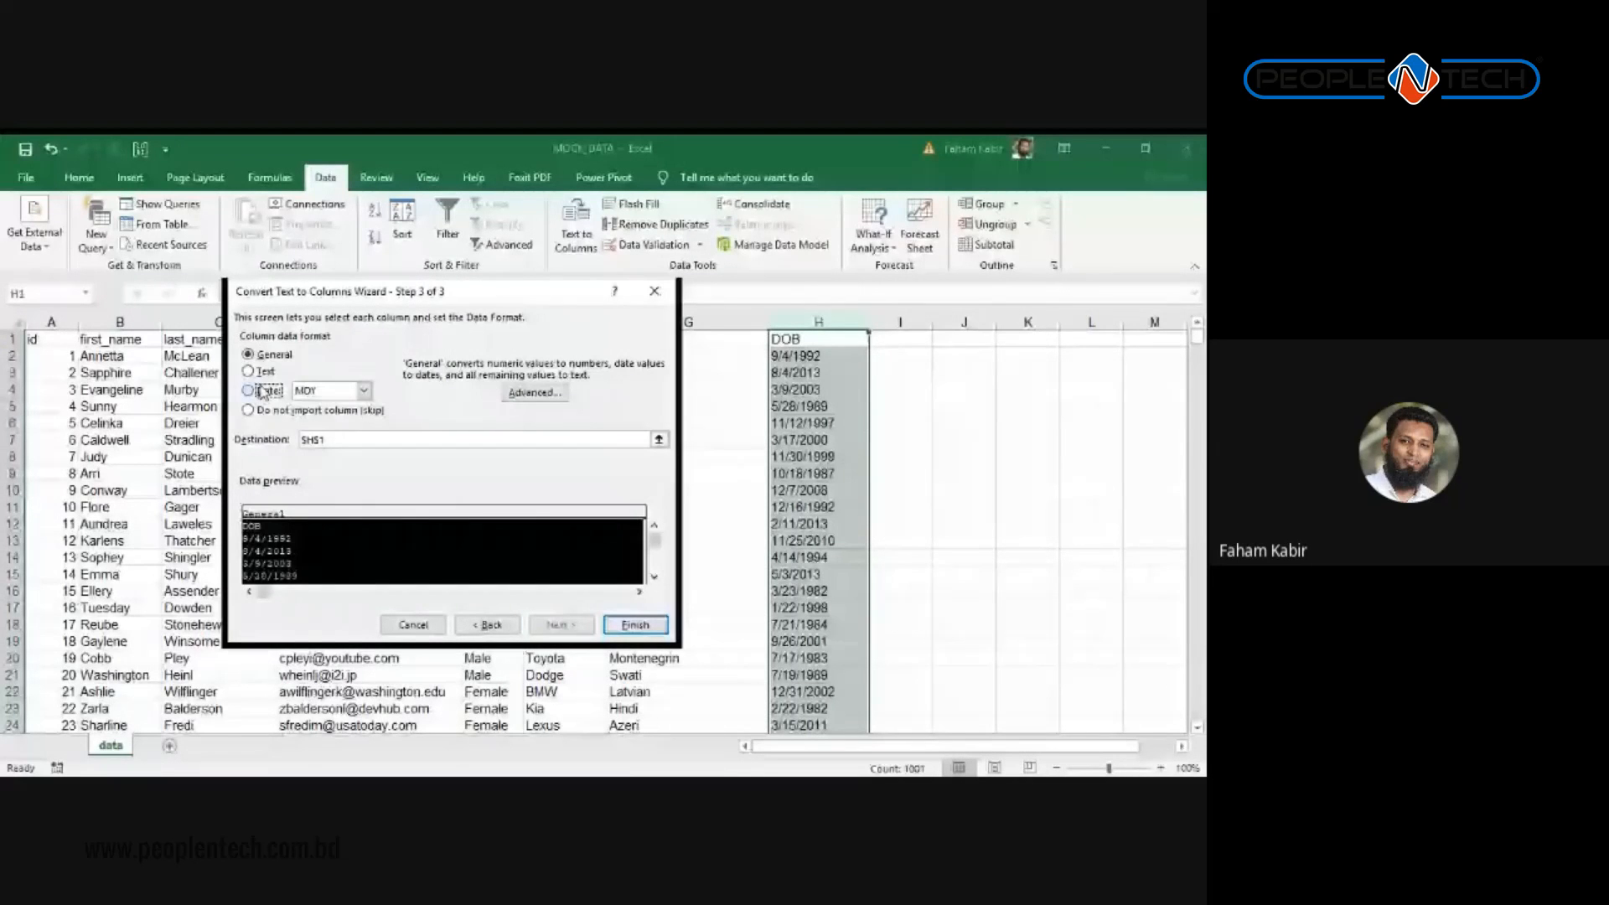
left_click(263, 391)
left_click(635, 625)
left_click(809, 490)
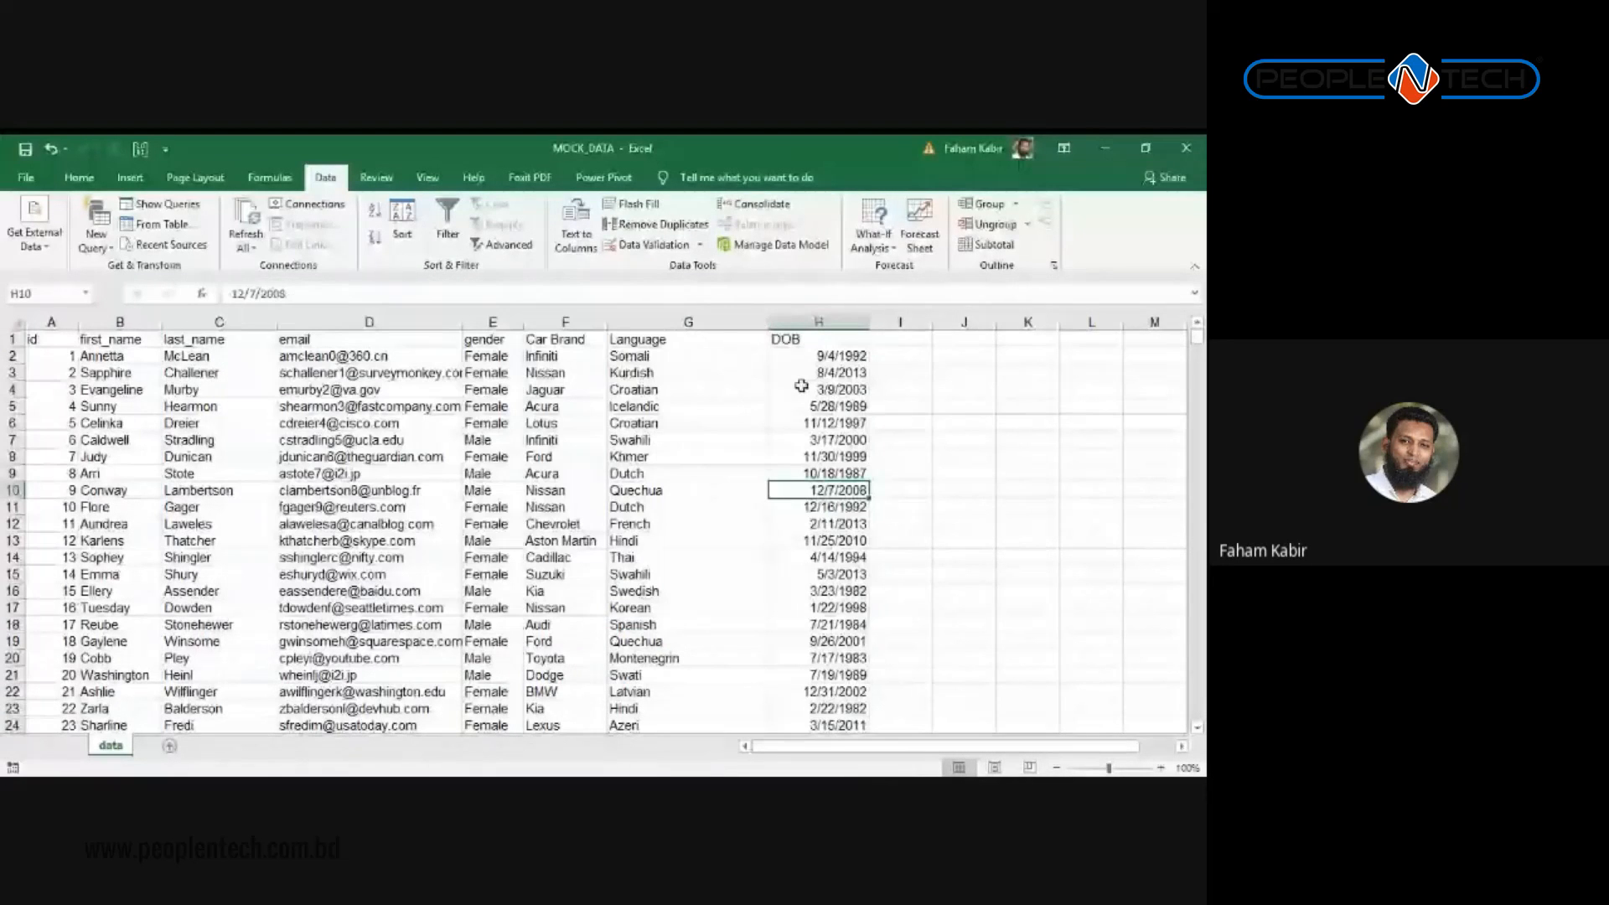
Step: Format the DOB column with the 14-Mar-12 date style
left_click(819, 321)
right_click(807, 359)
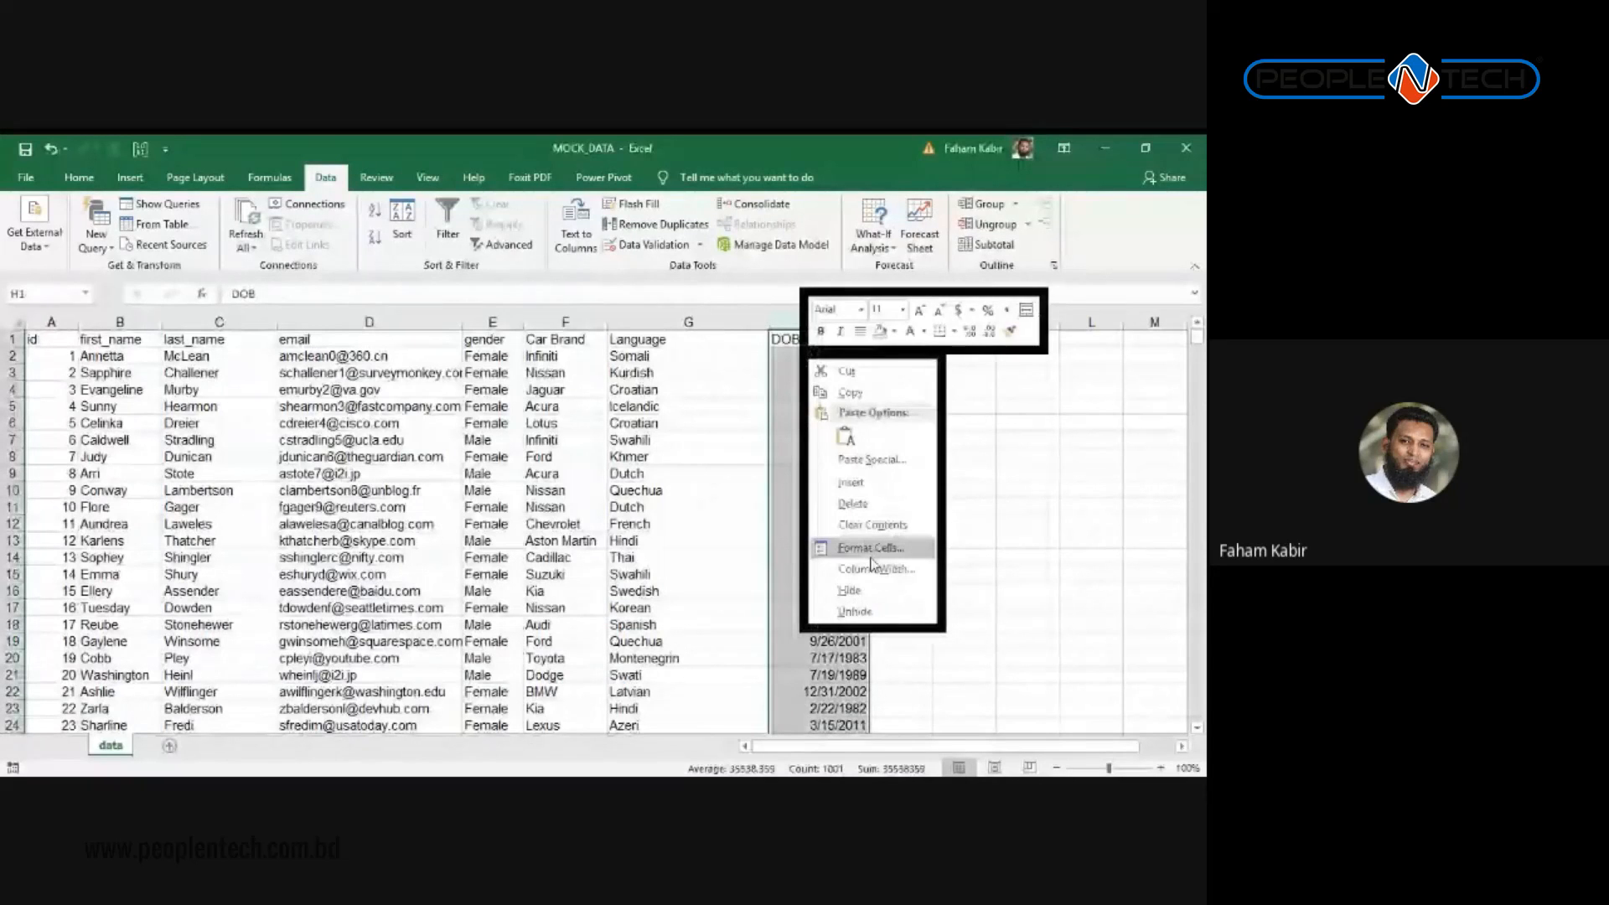
left_click(872, 553)
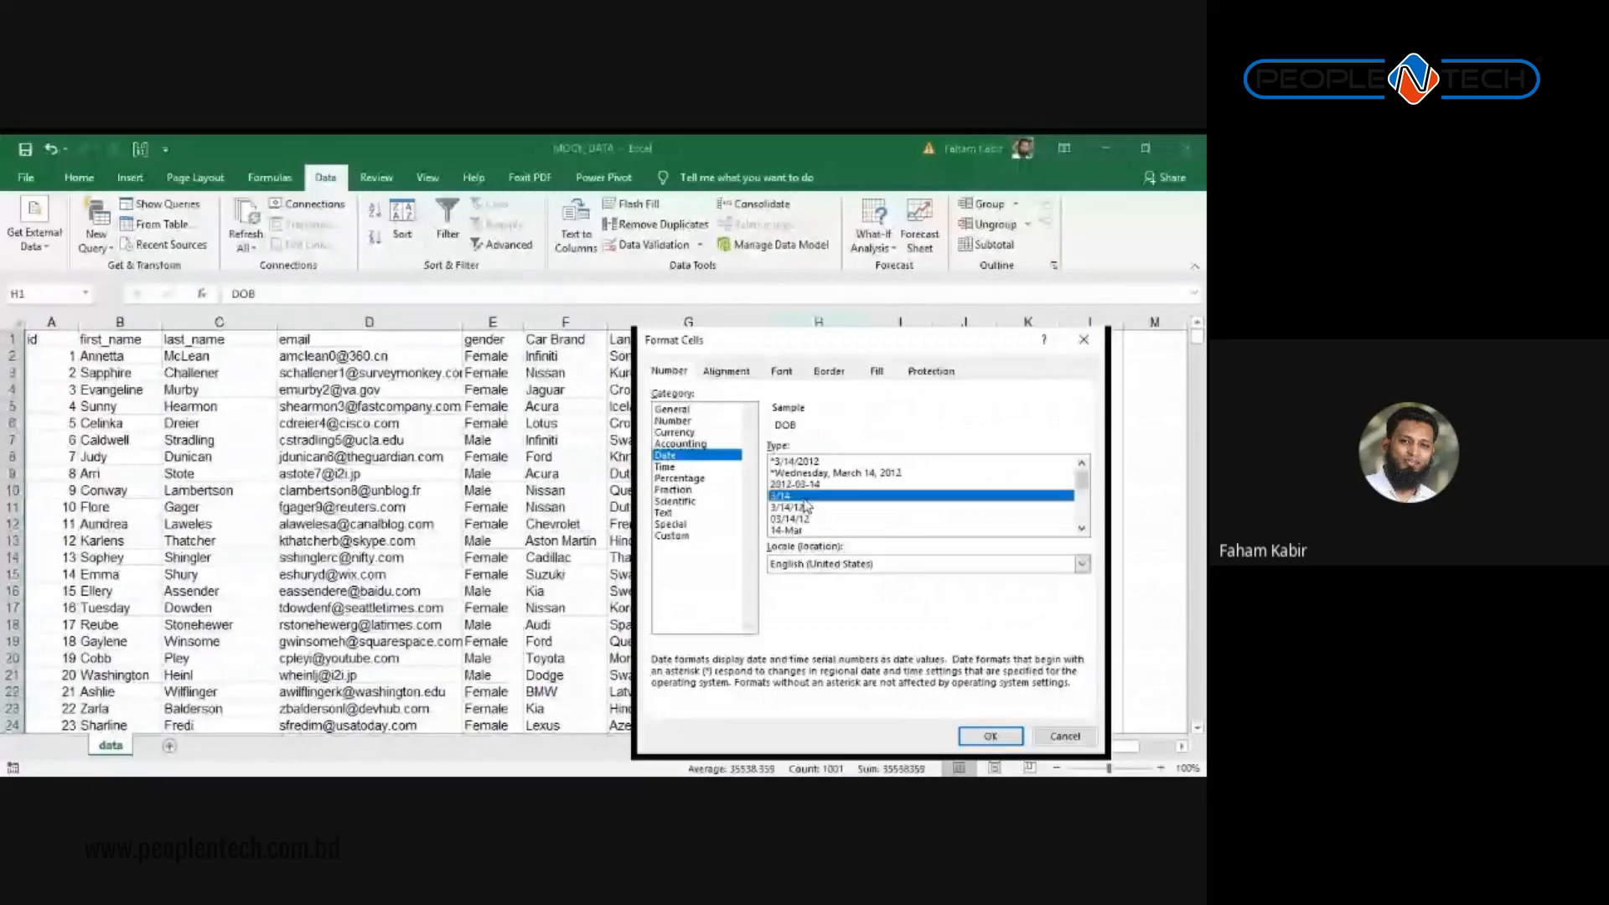
scroll(807, 505, "down", 1)
left_click(807, 507)
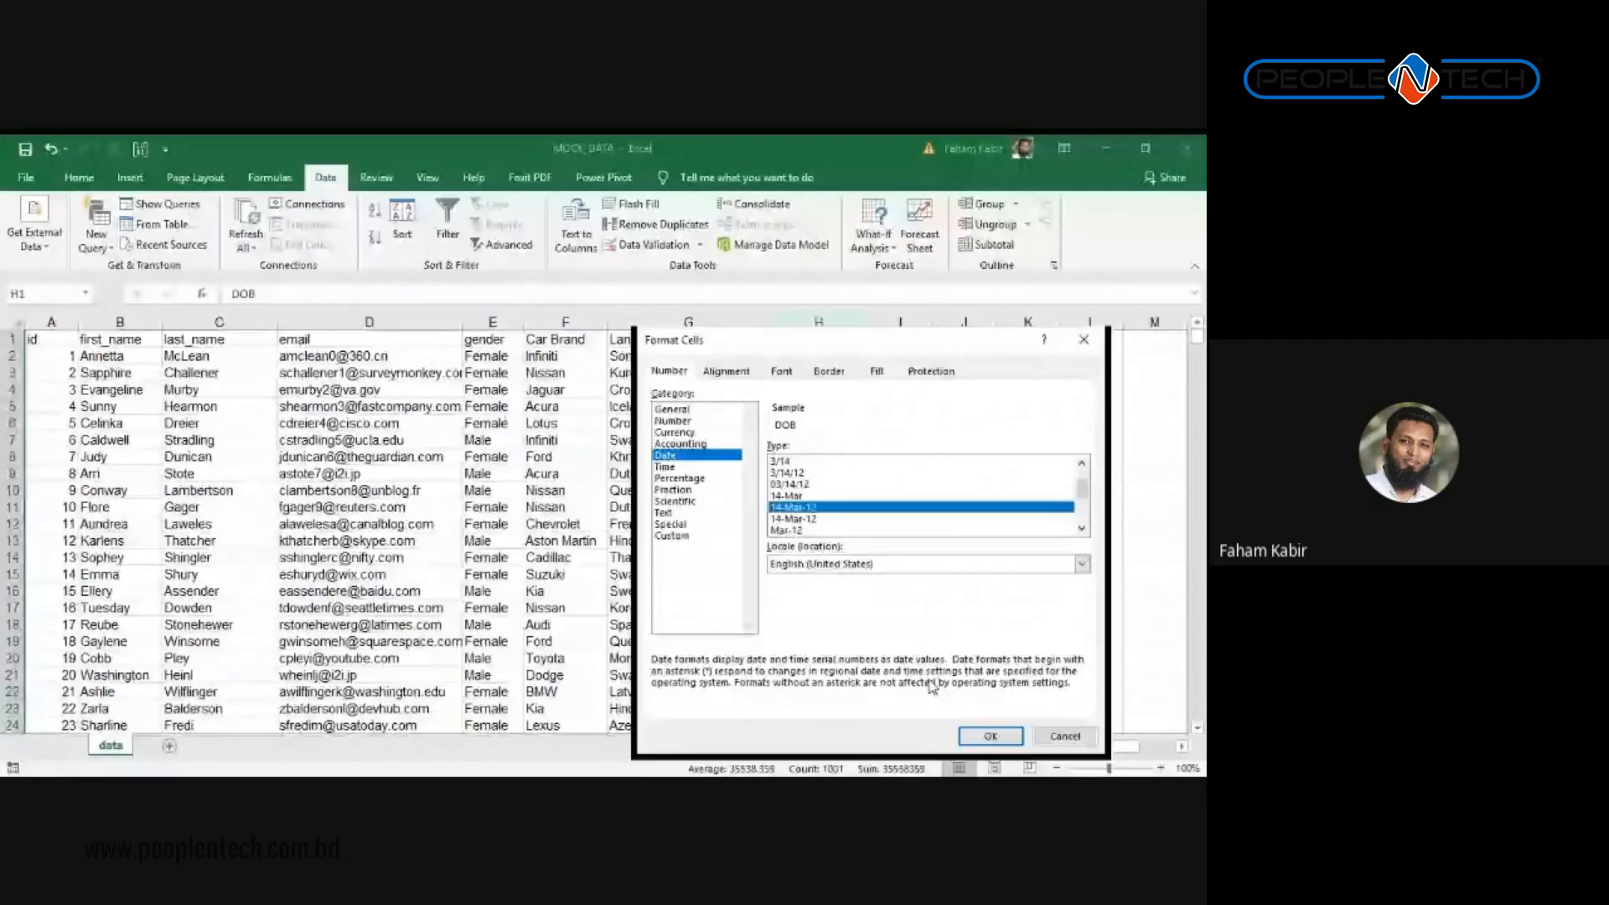
left_click(989, 736)
left_click(720, 541)
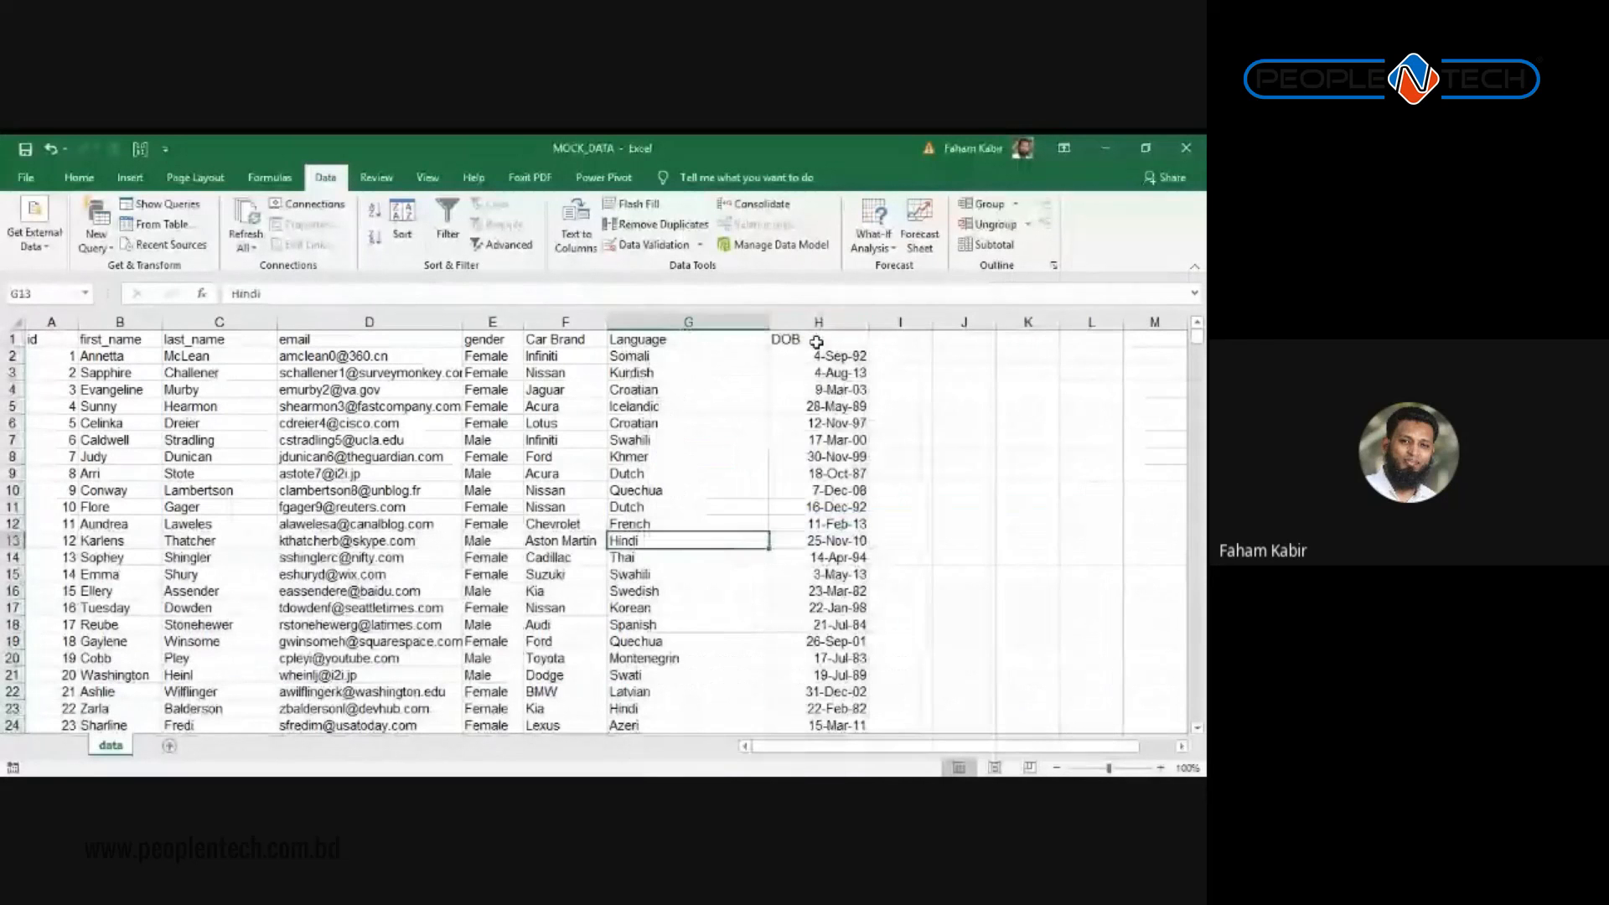
Step: Apply filters to columns A through H and filter DOB to October dates
left_click_drag(811, 325, 56, 323)
key("ctrl+shift+l")
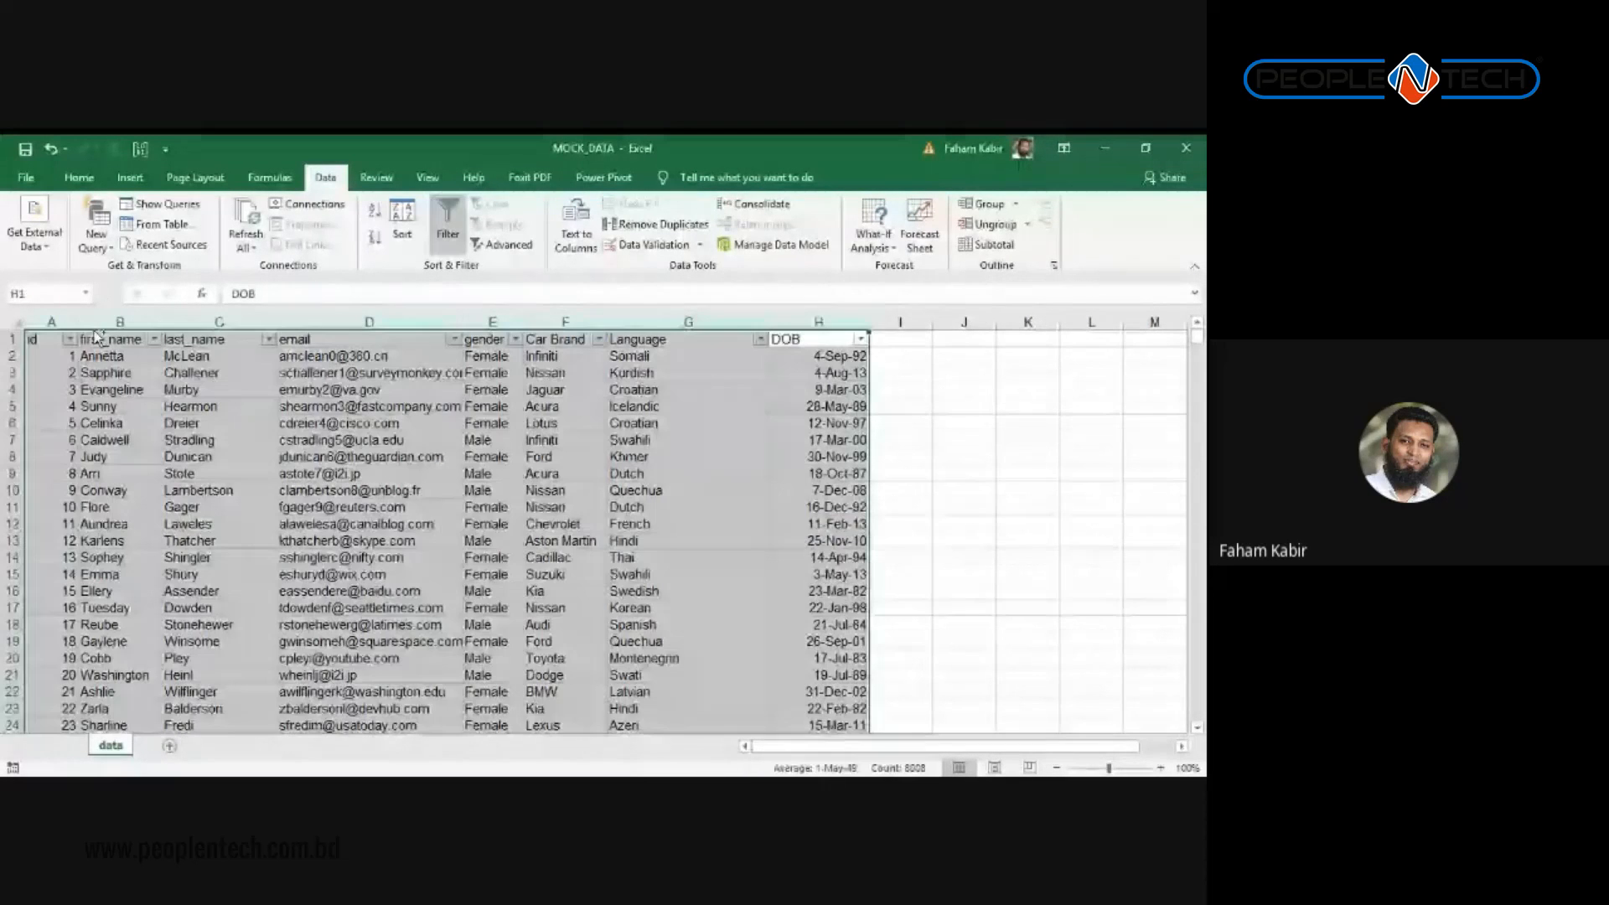
left_click(687, 372)
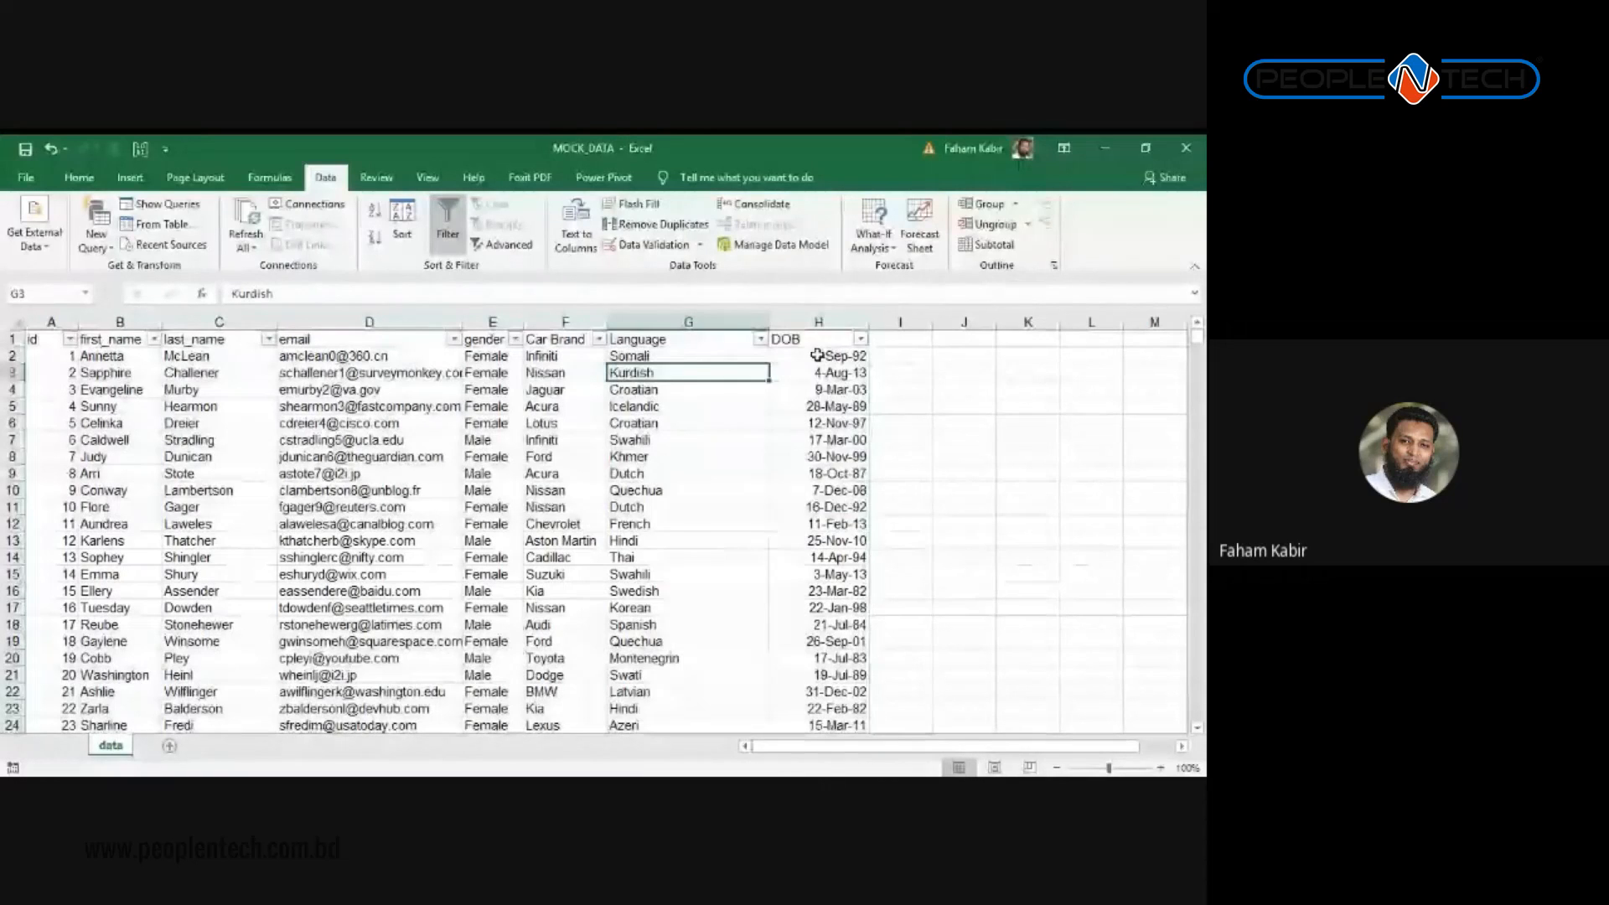
left_click(861, 339)
mouse_move(686, 488)
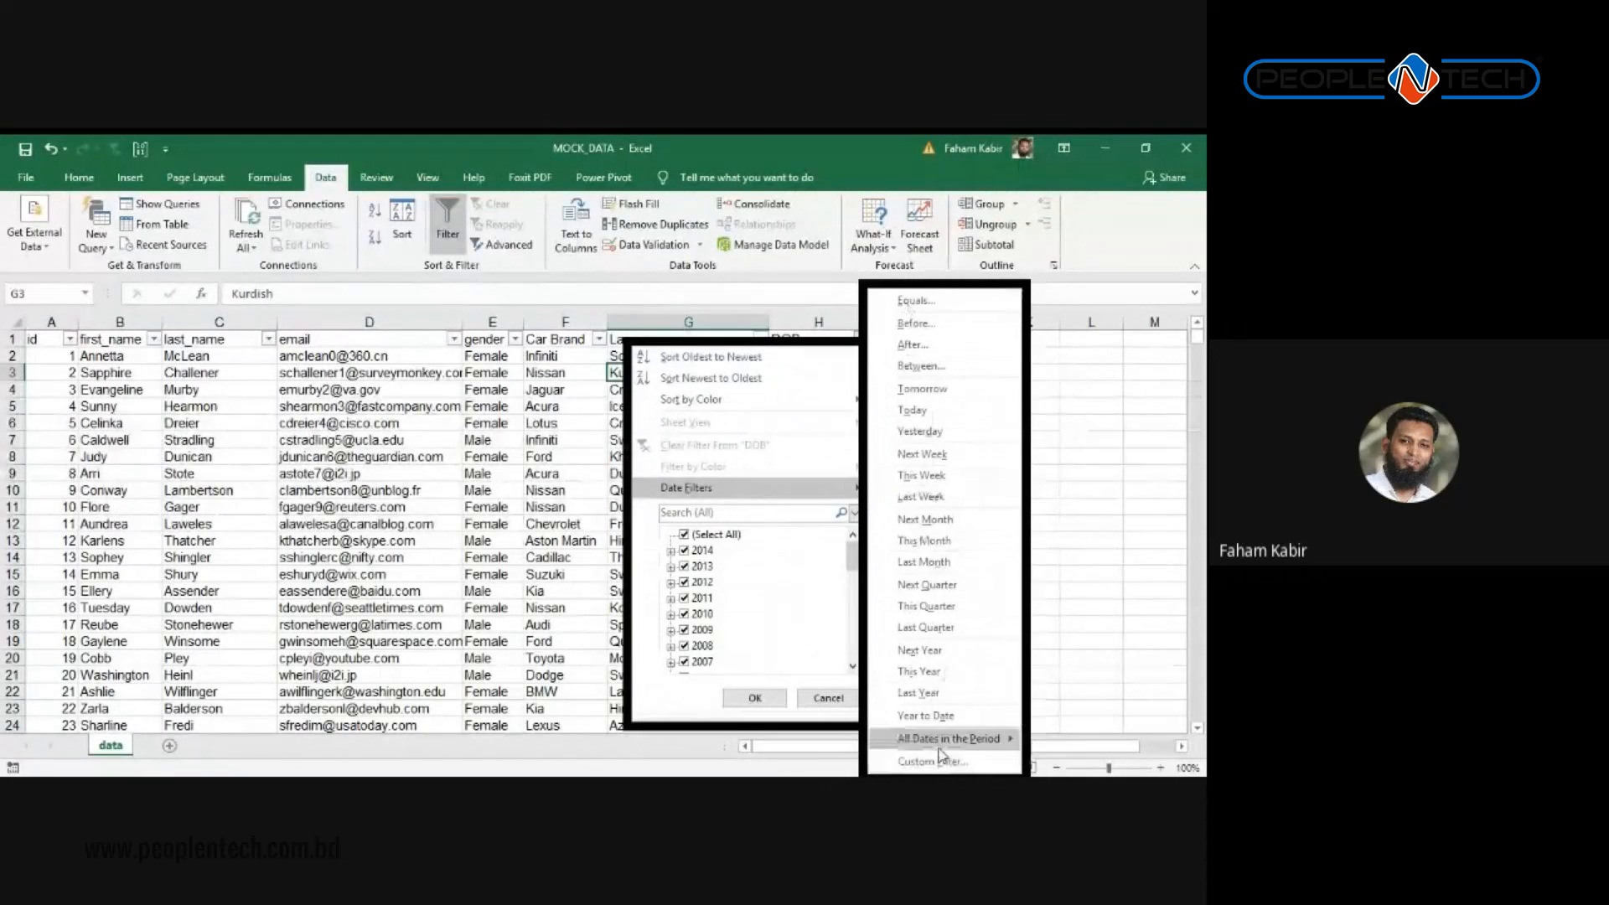
mouse_move(947, 739)
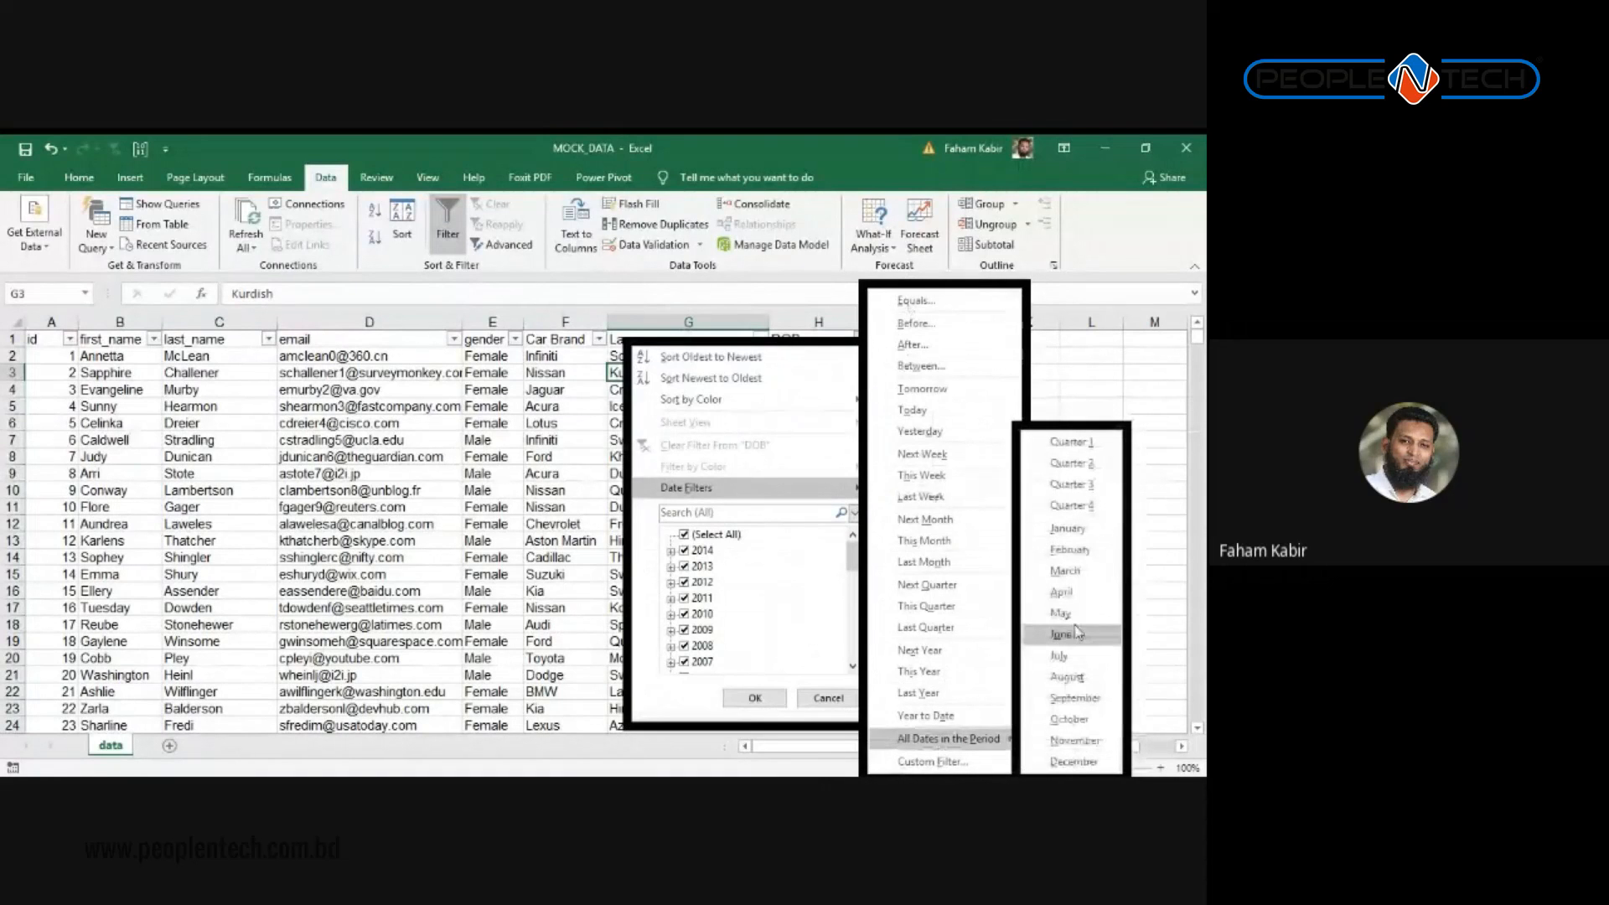
left_click(1068, 717)
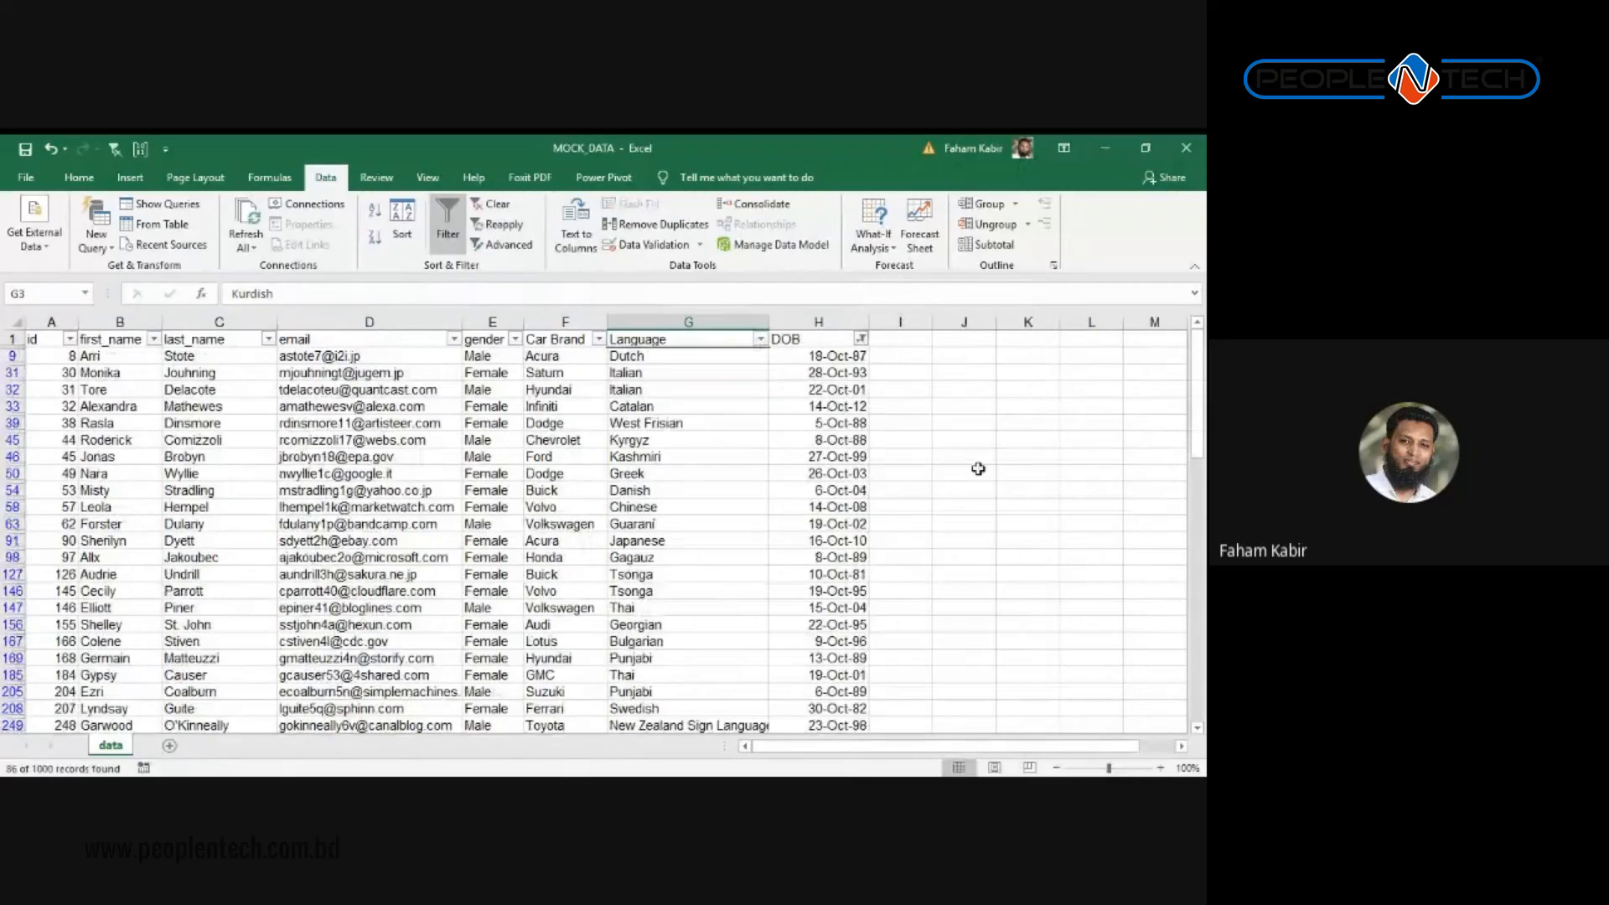
Step: Select the visible DOB values to confirm 86 of 1000 records remain
scroll(978, 469, "down", 9)
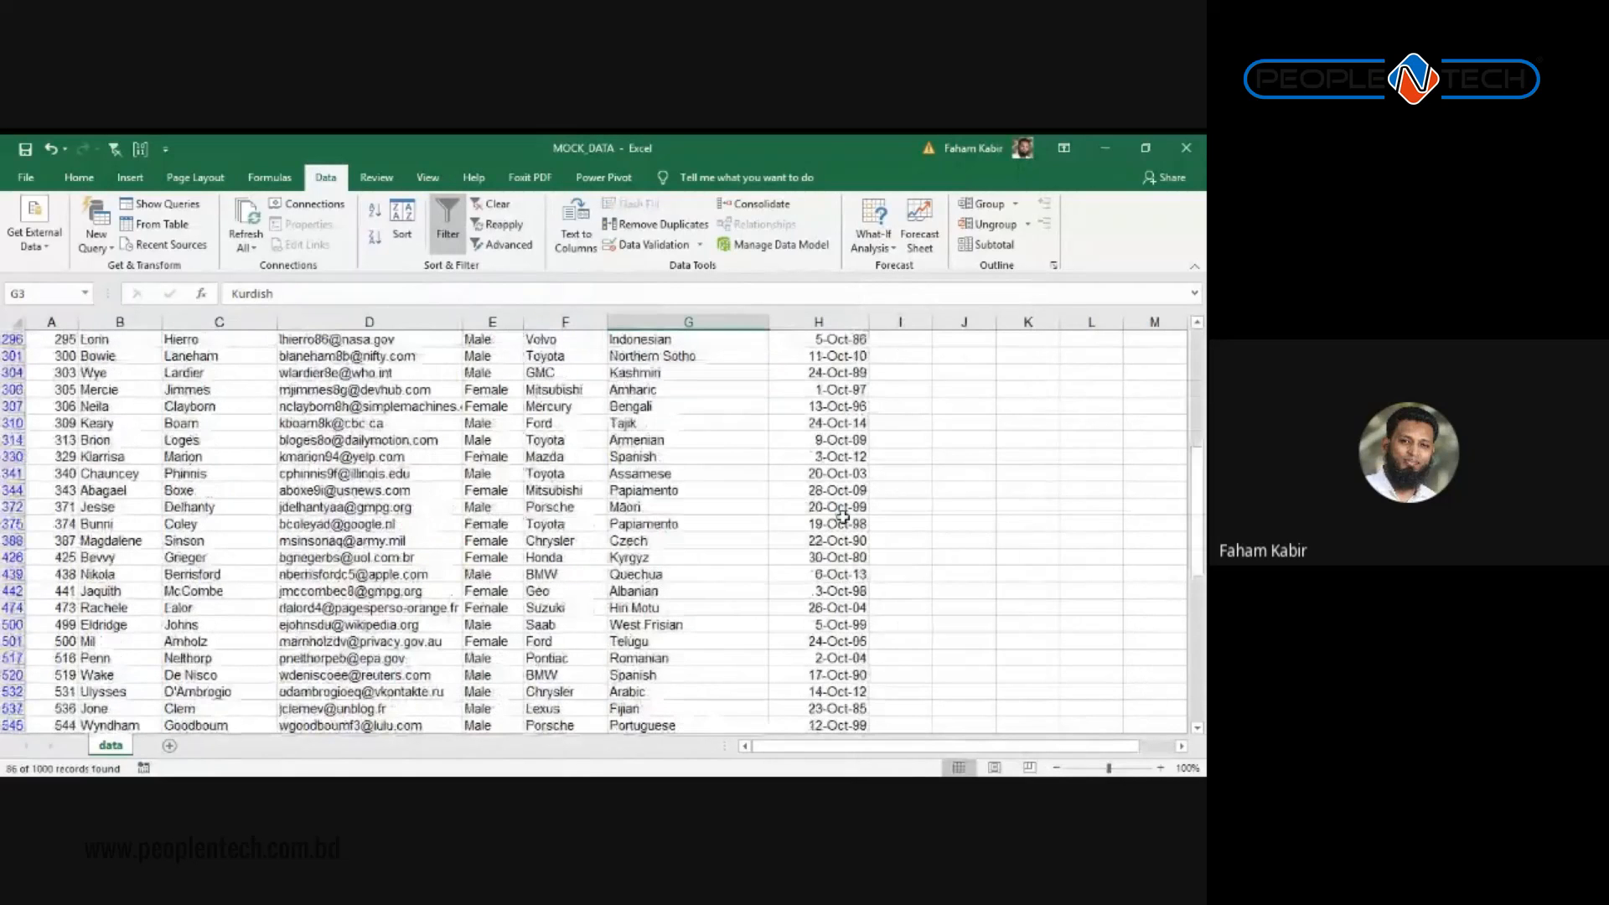
key("ctrl+Up")
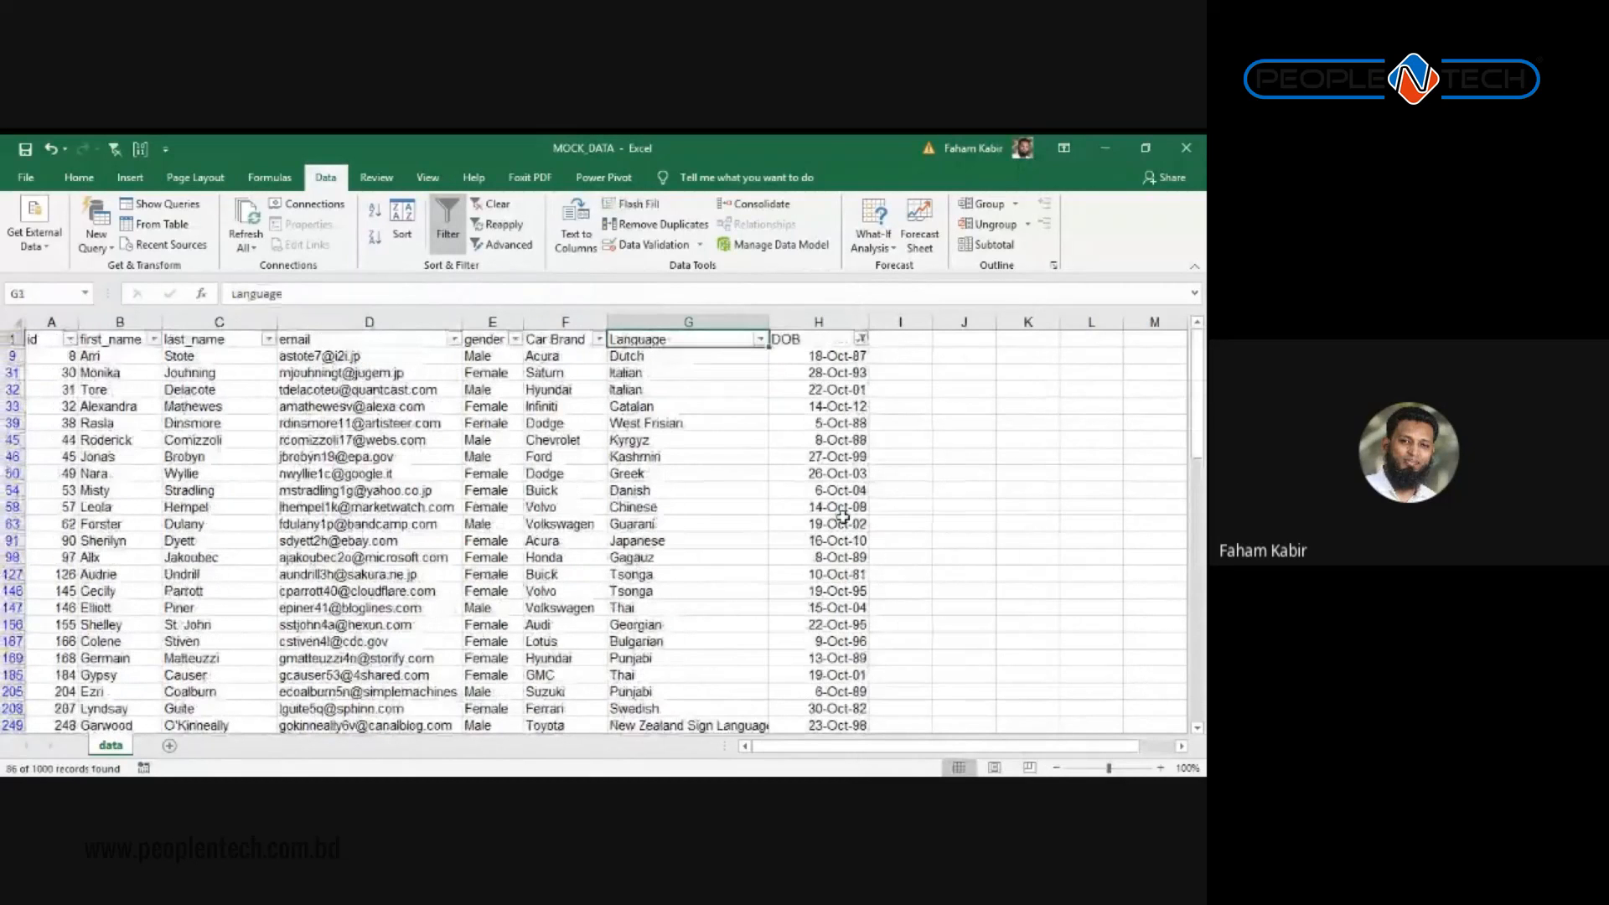
key("Right")
key("Down")
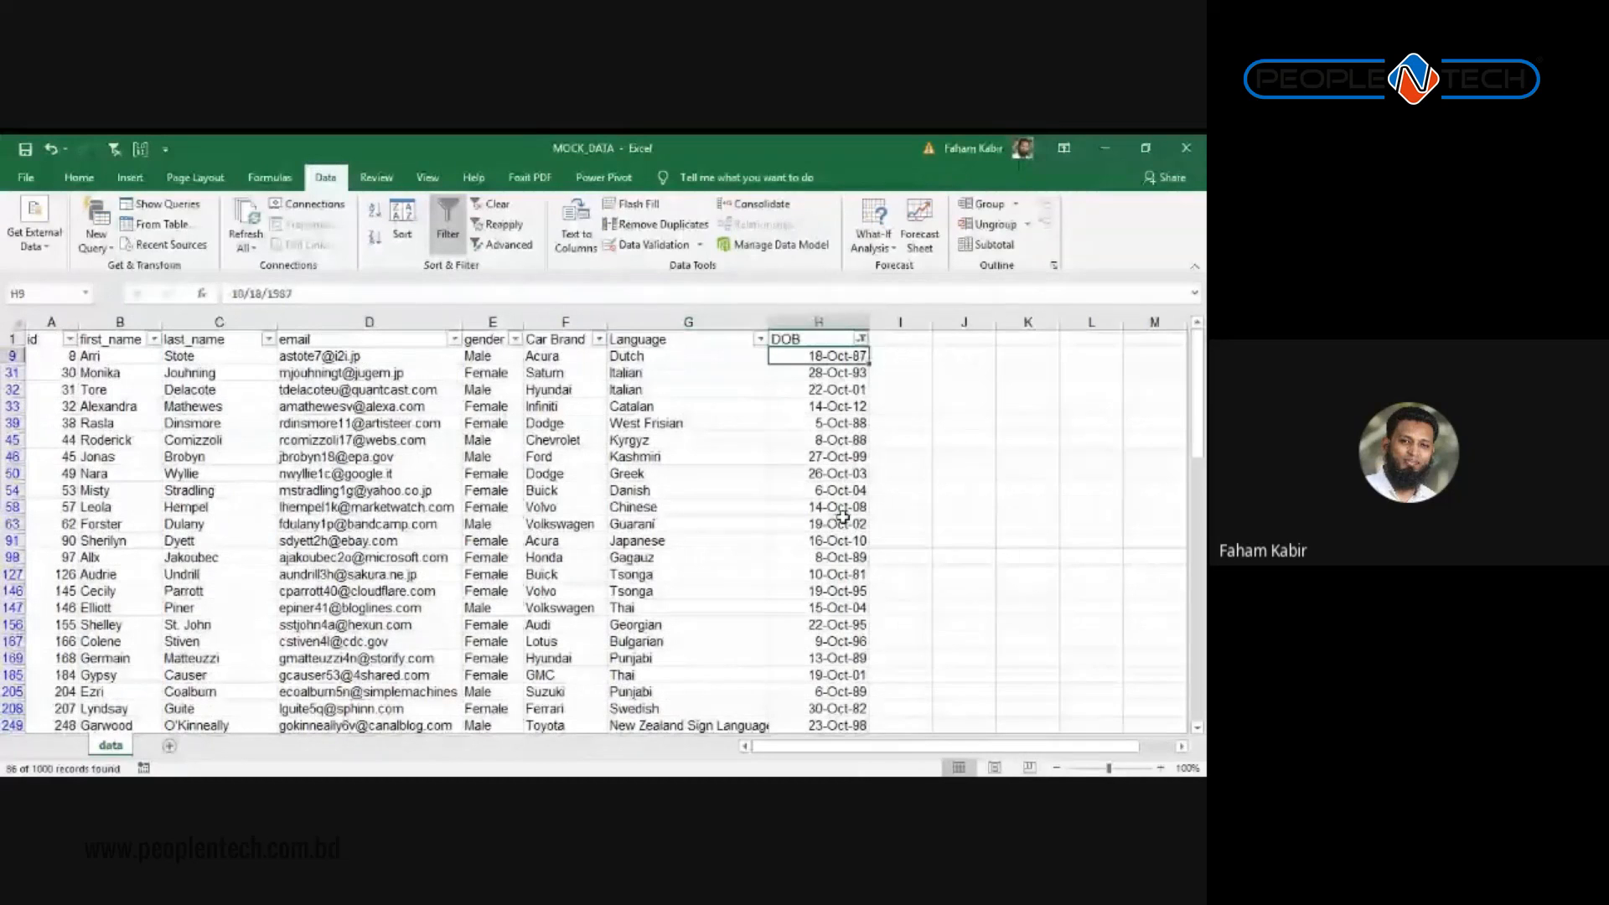
key("ctrl+shift+Down")
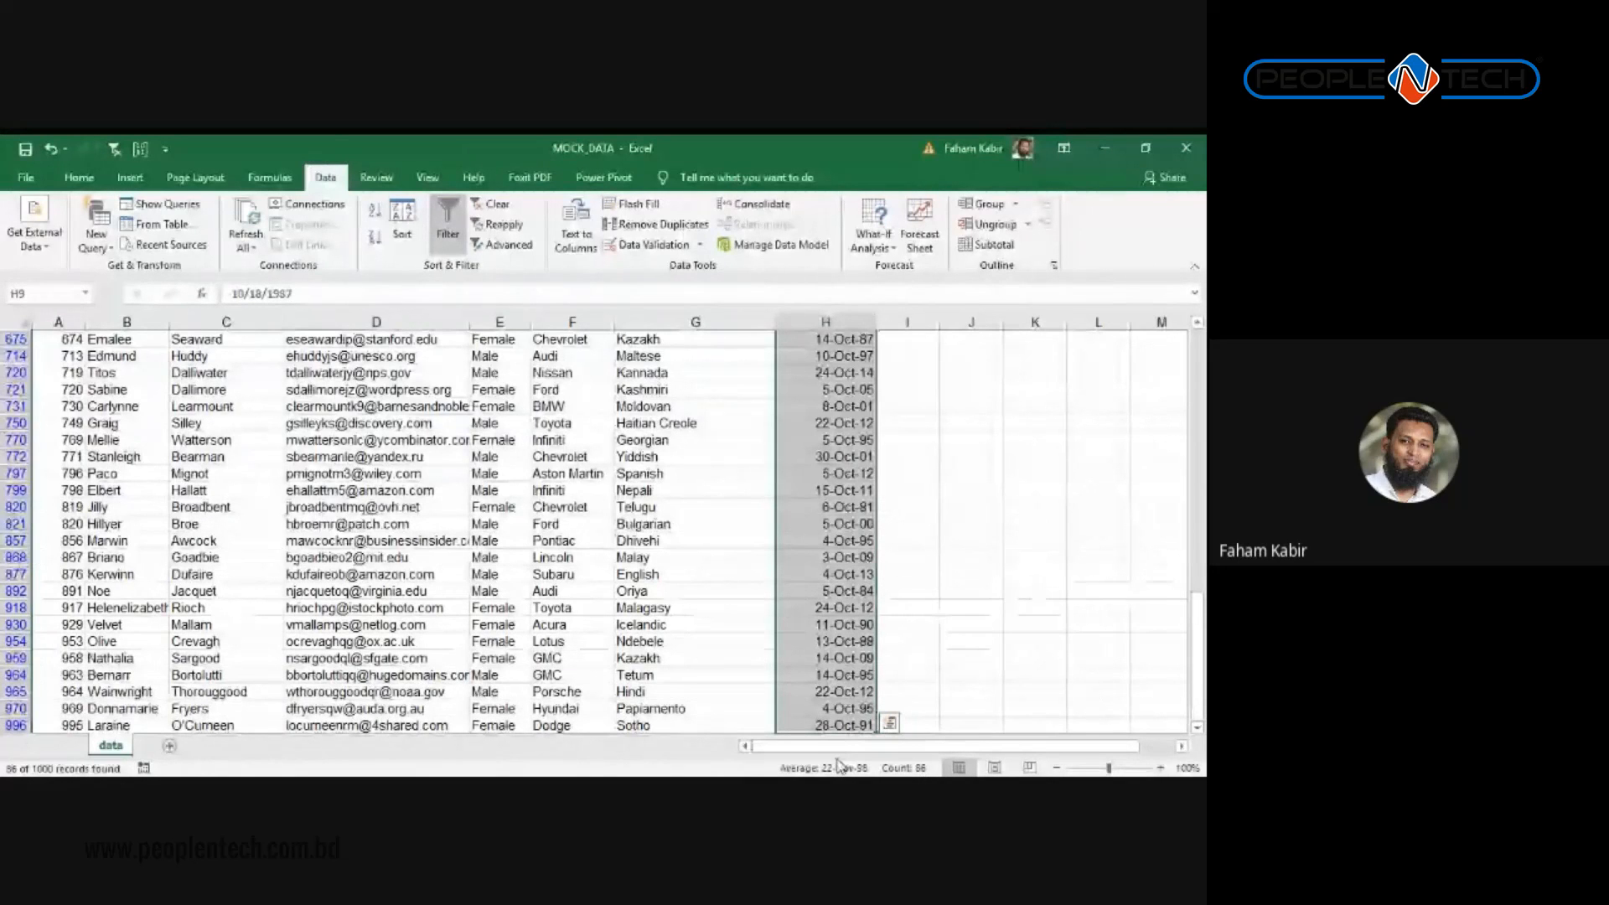
scroll(897, 590, "up", 2)
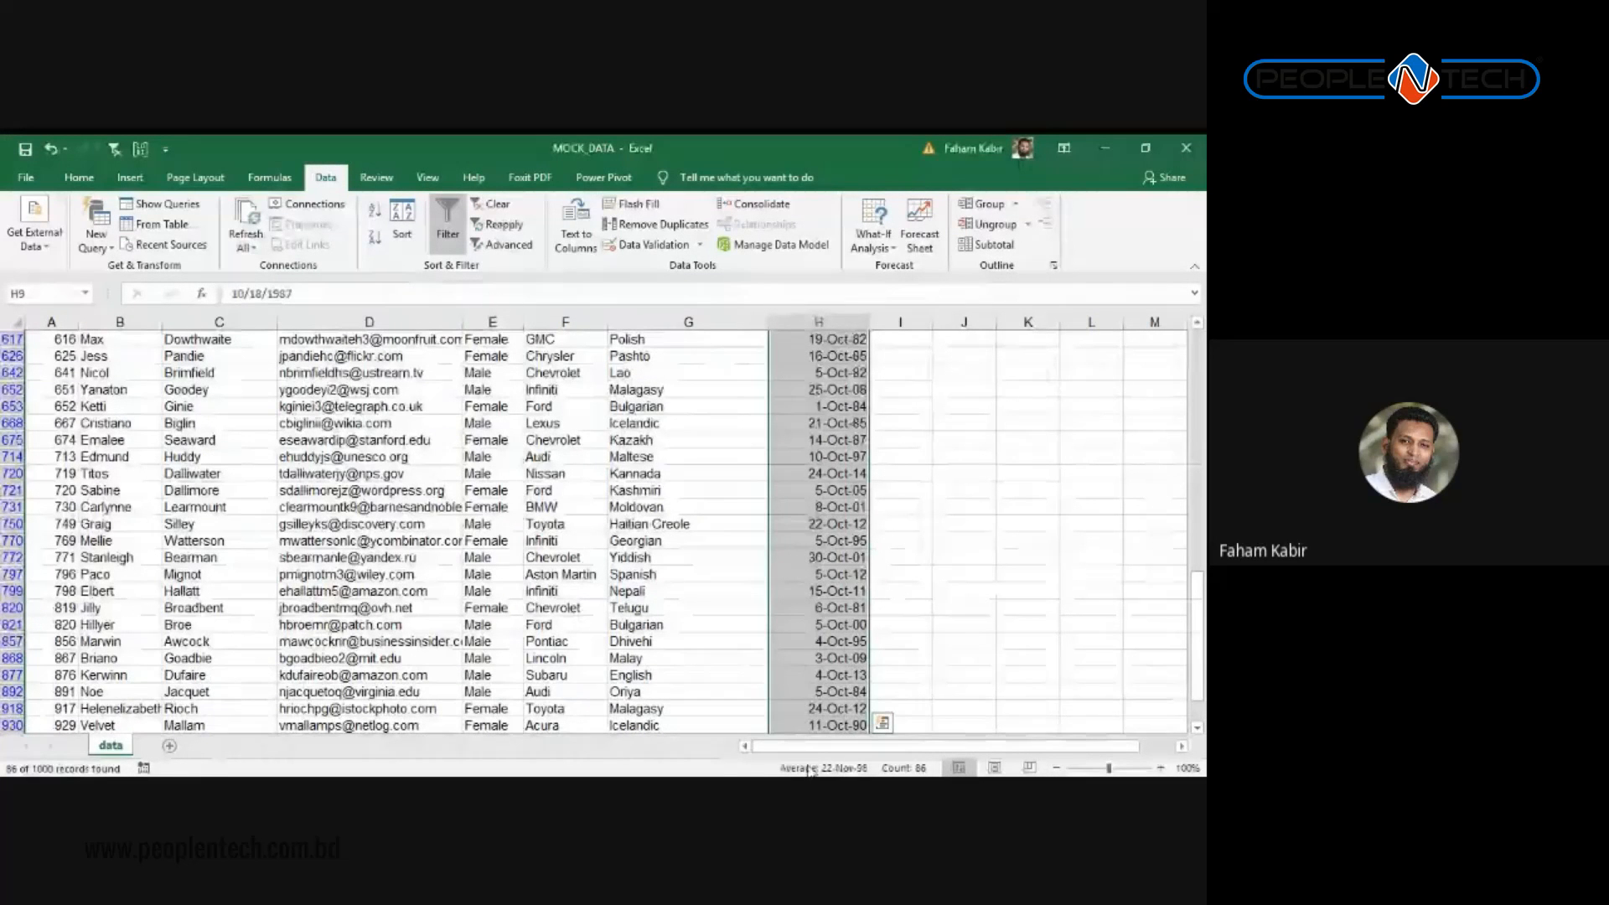
left_click(765, 764)
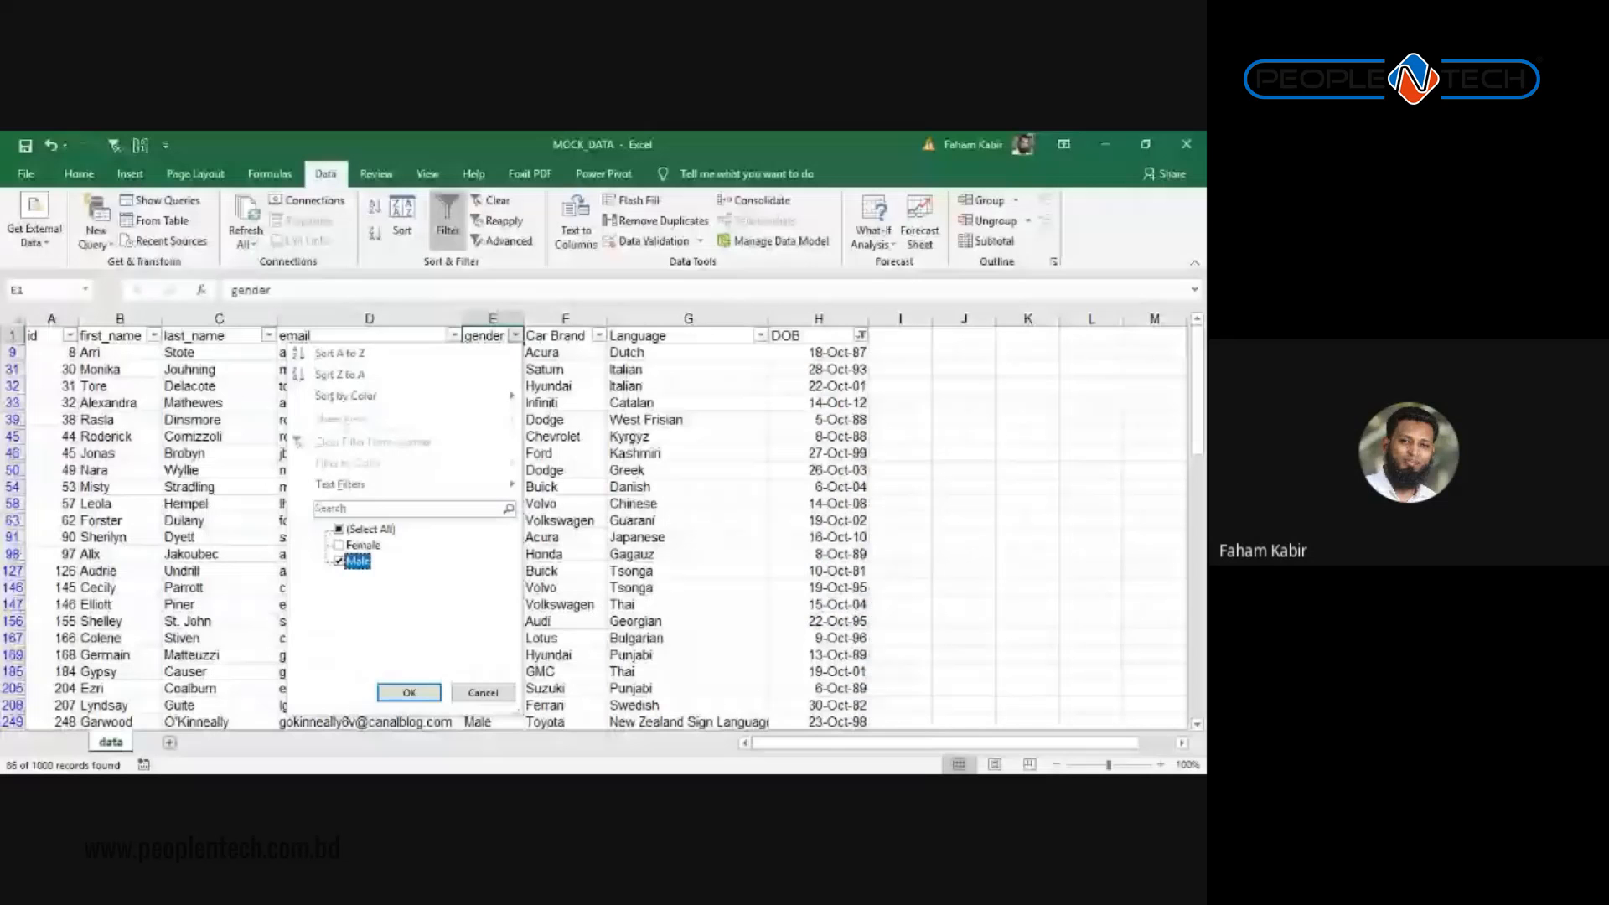
Step: Keep only Male in the gender filter and select the gender values to count them
left_click(408, 693)
key("Down")
key("Right")
key("Right")
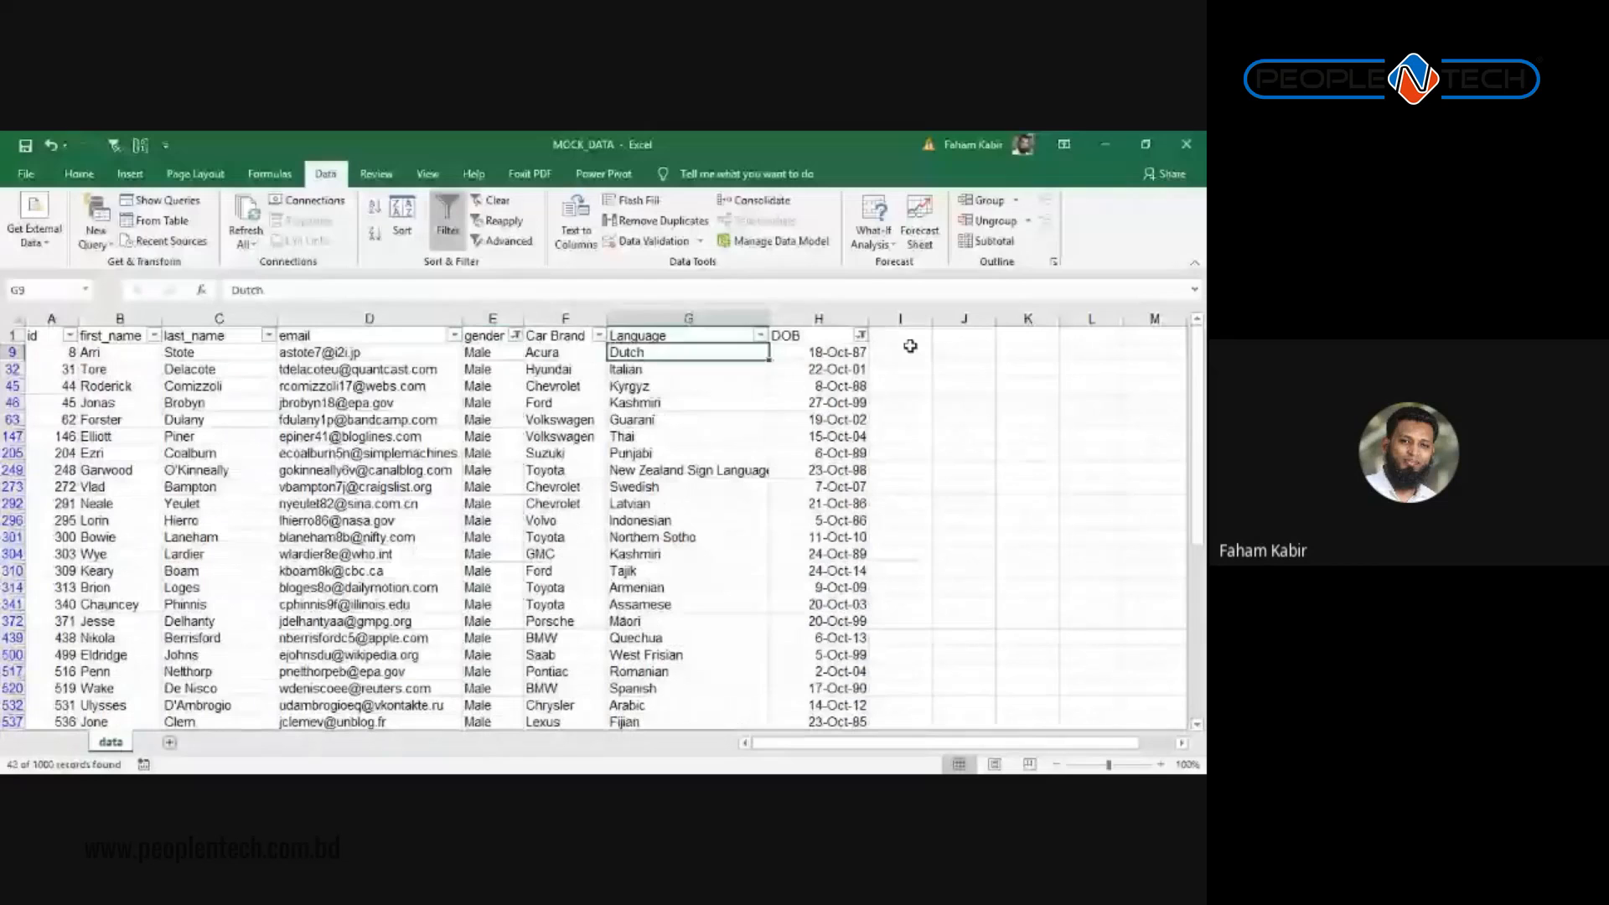
key("Down")
key("Down")
key("Down")
key("Right")
key("Up")
key("Up")
key("Up")
key("Left")
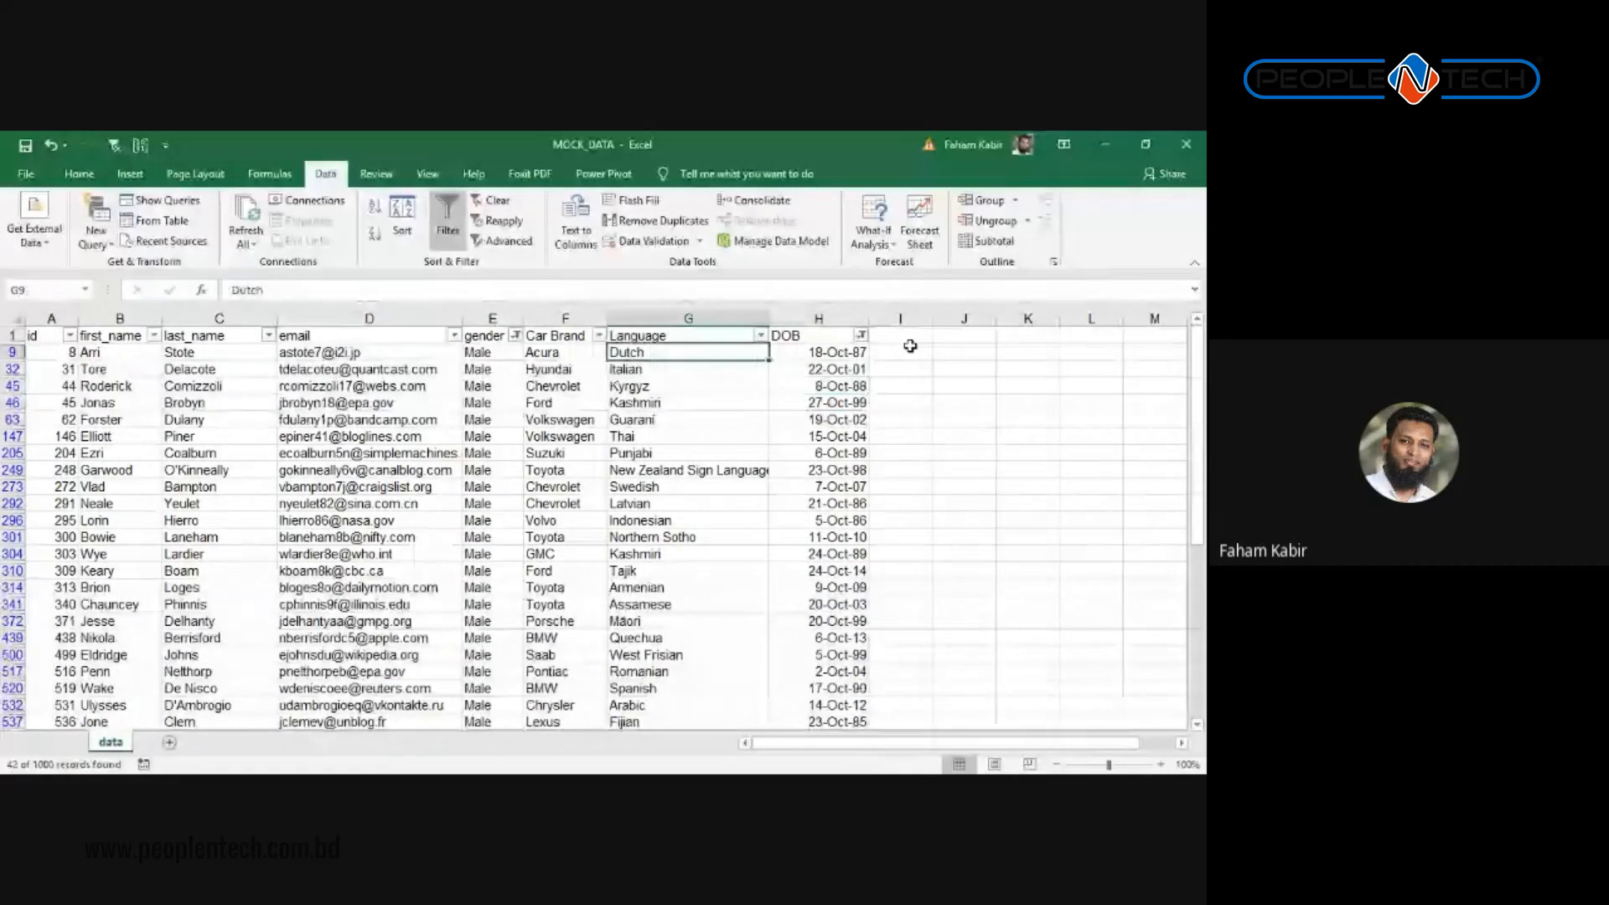
key("Left")
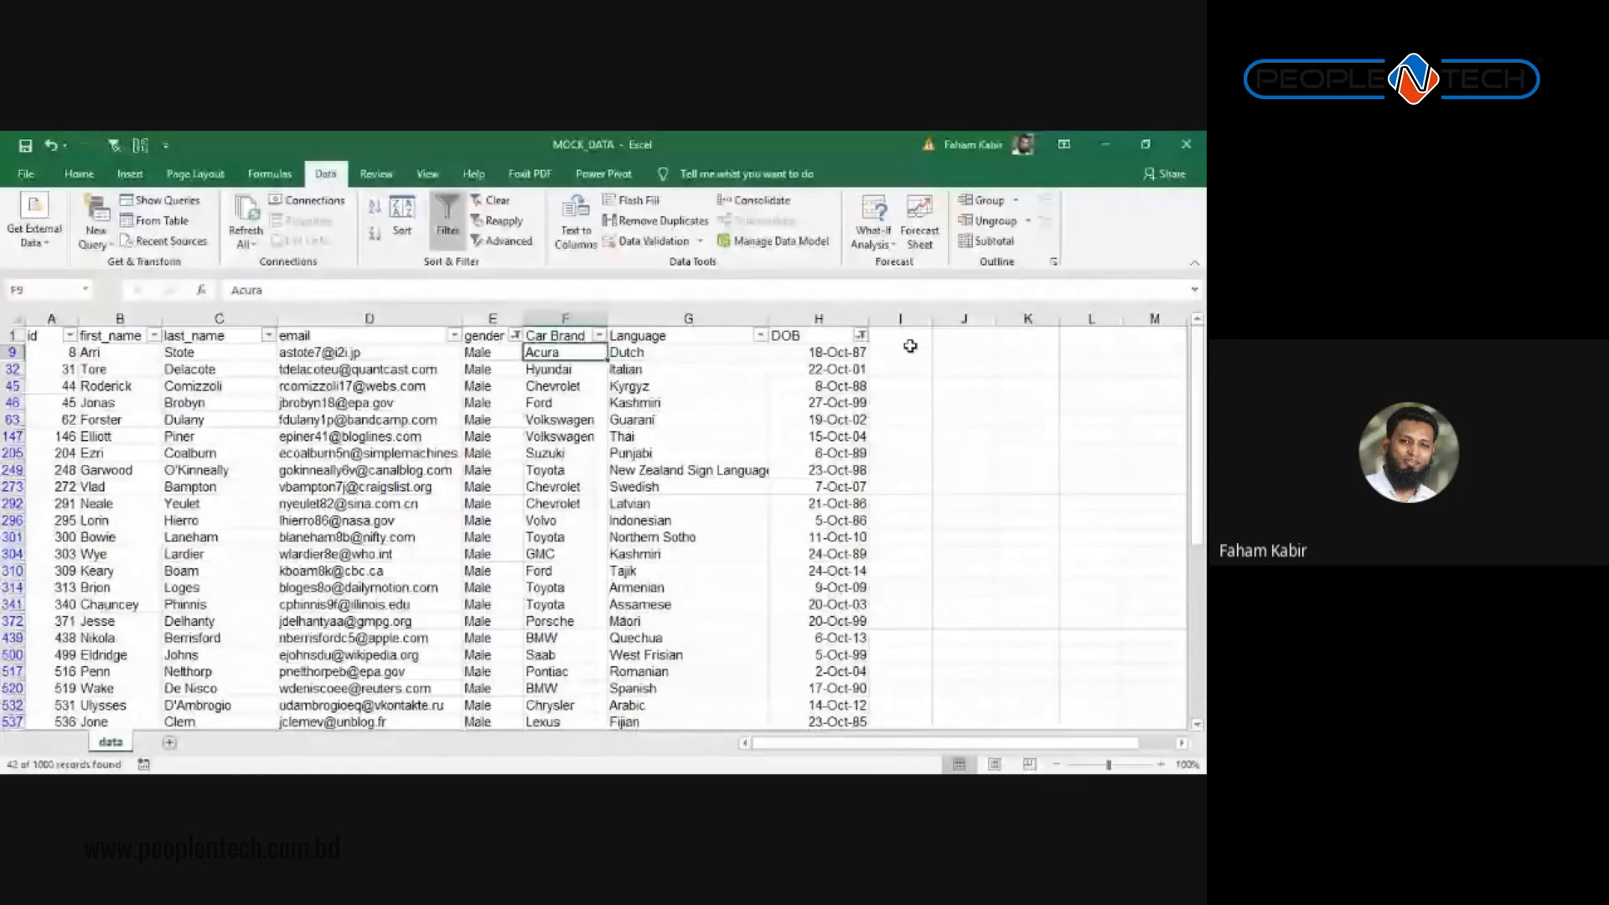
key("Left")
key("ctrl+shift+Down")
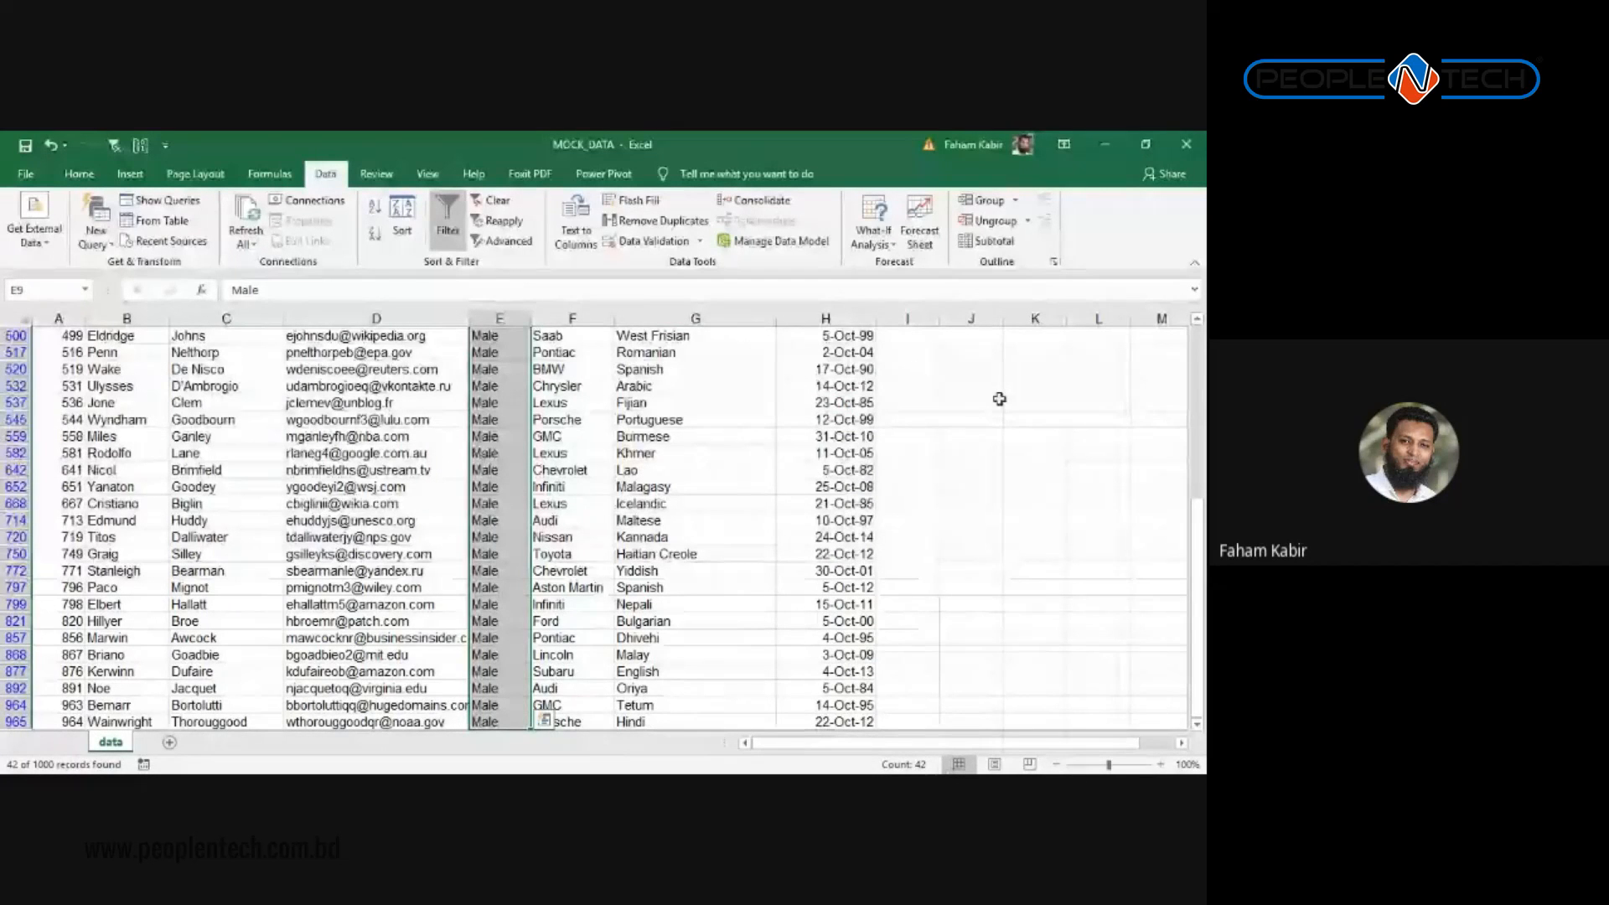
Step: Select a range of cells in the empty column J beside the table
scroll(818, 450, "up", 1)
scroll(677, 428, "up", 5)
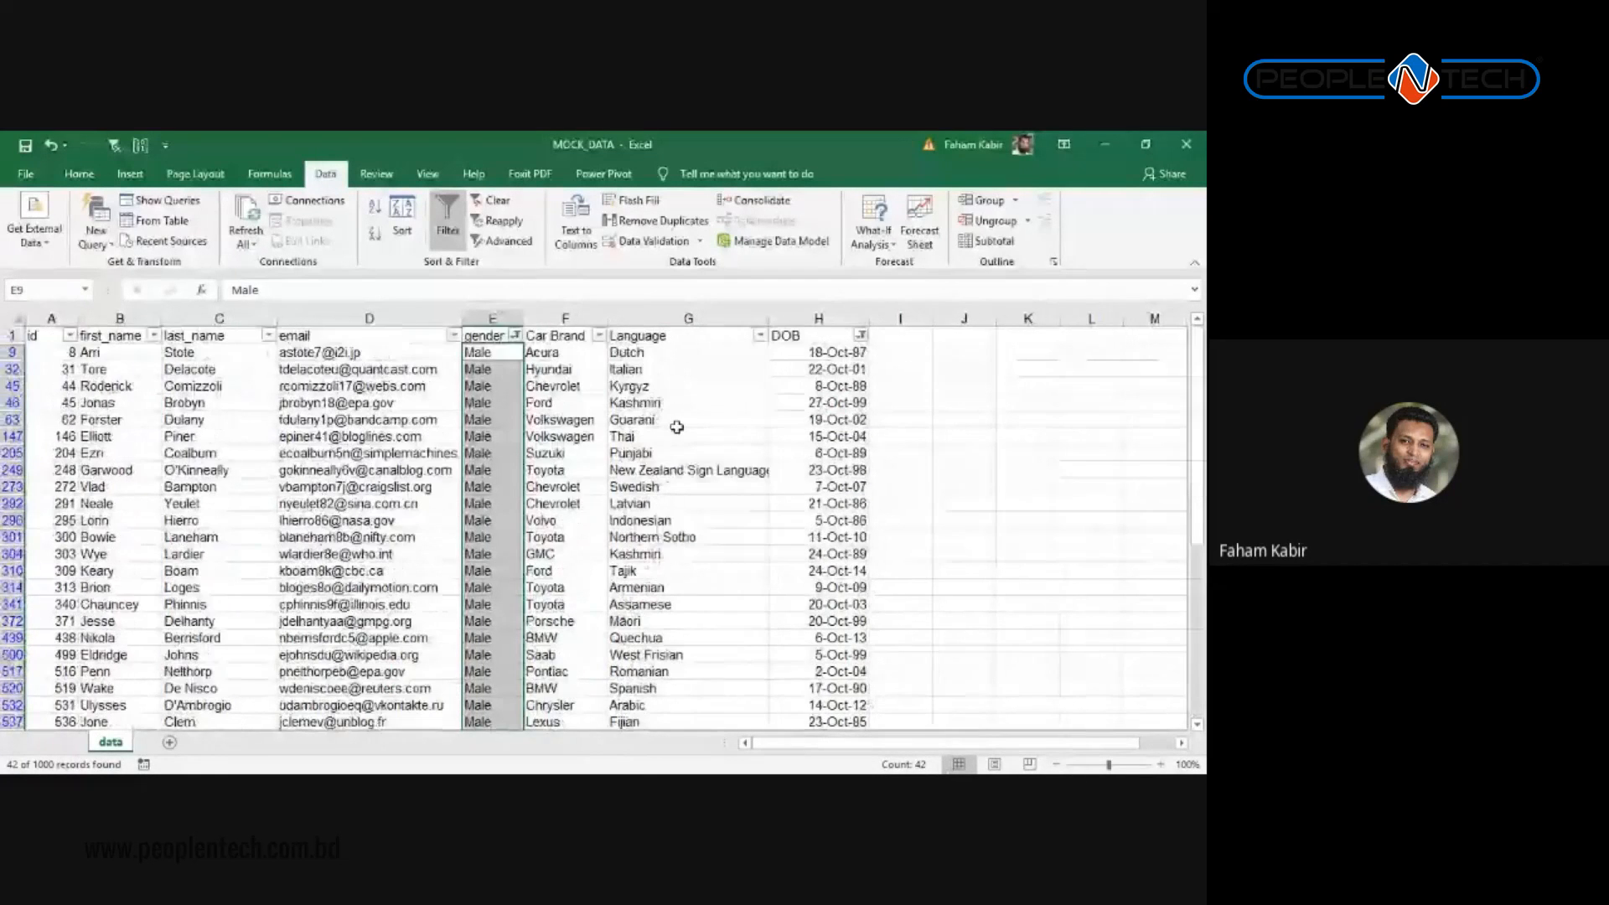
left_click(675, 405)
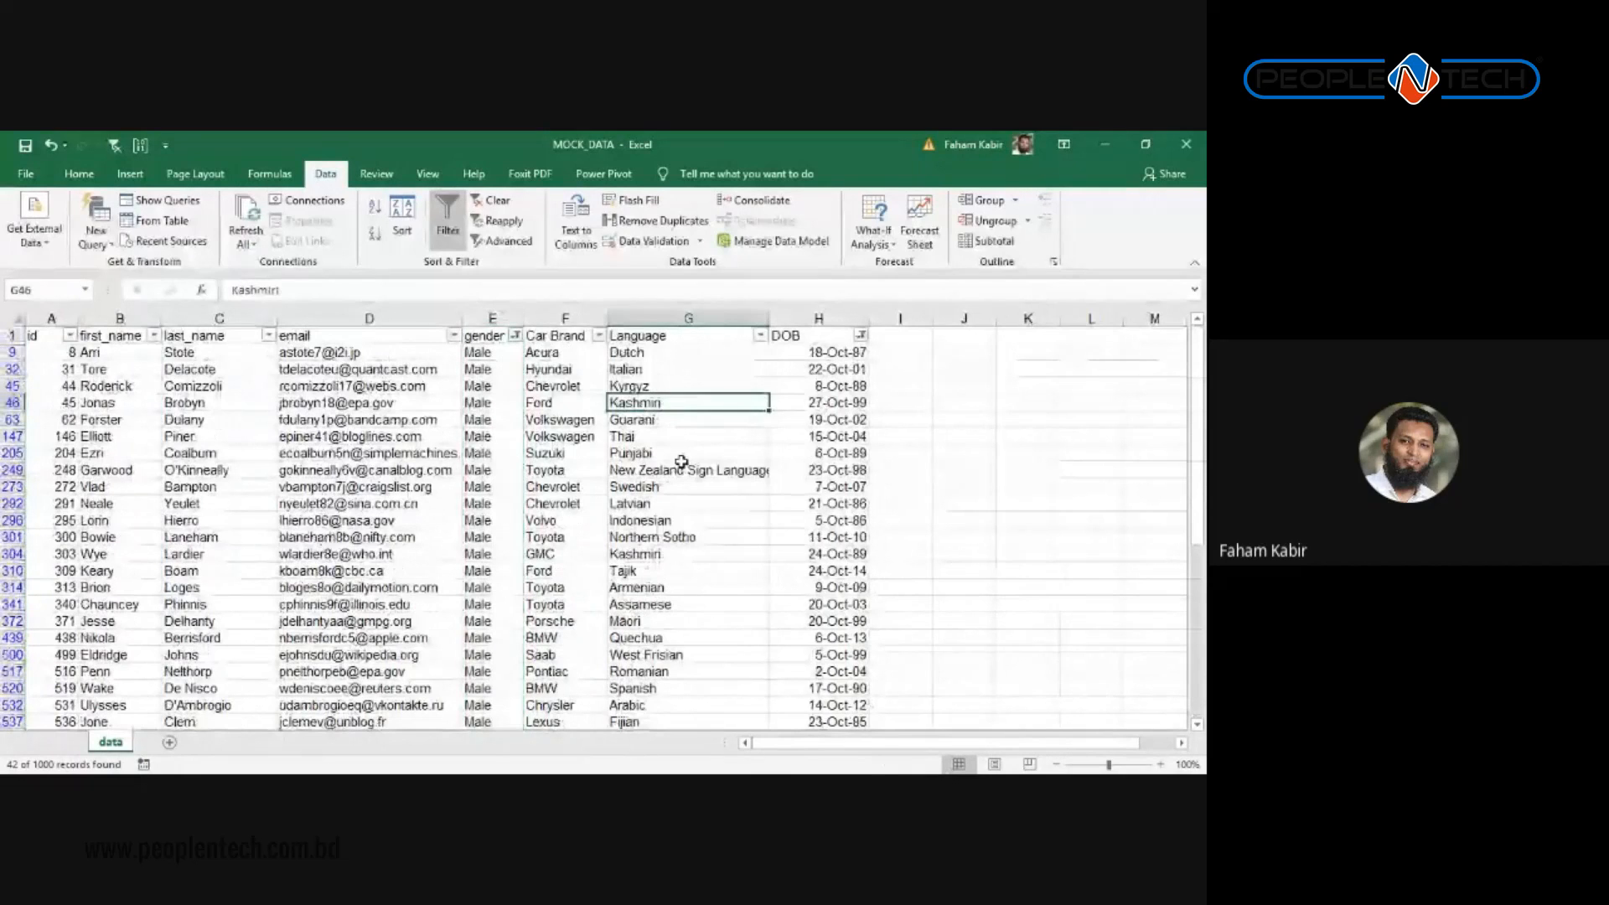
left_click(901, 354)
key("ctrl+shift+Down")
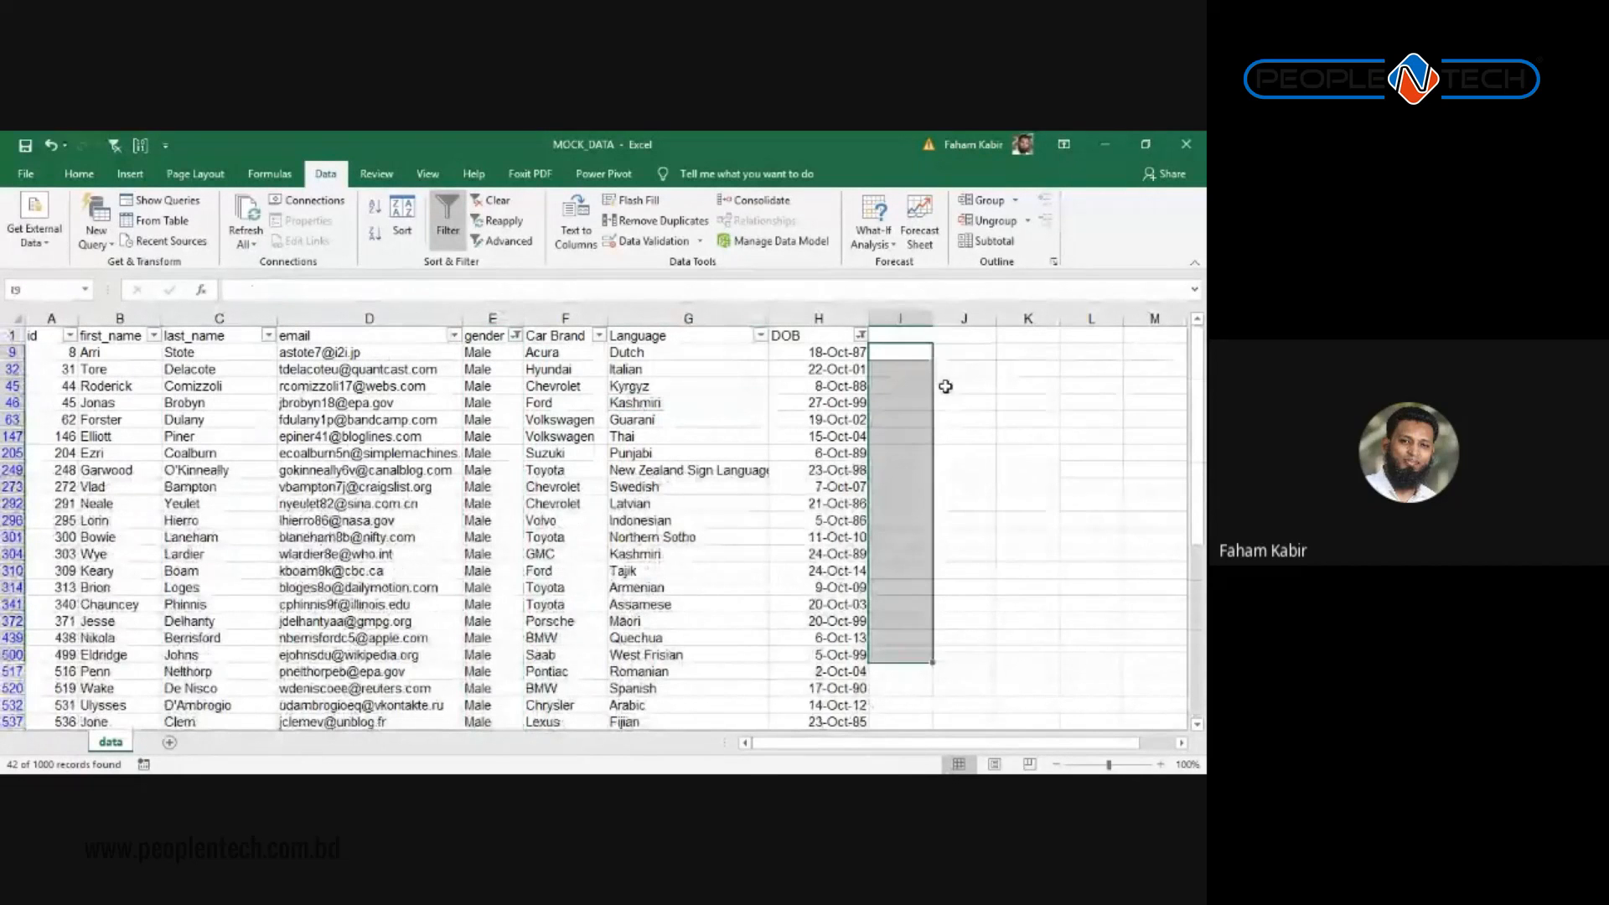
left_click_drag(960, 337, 969, 554)
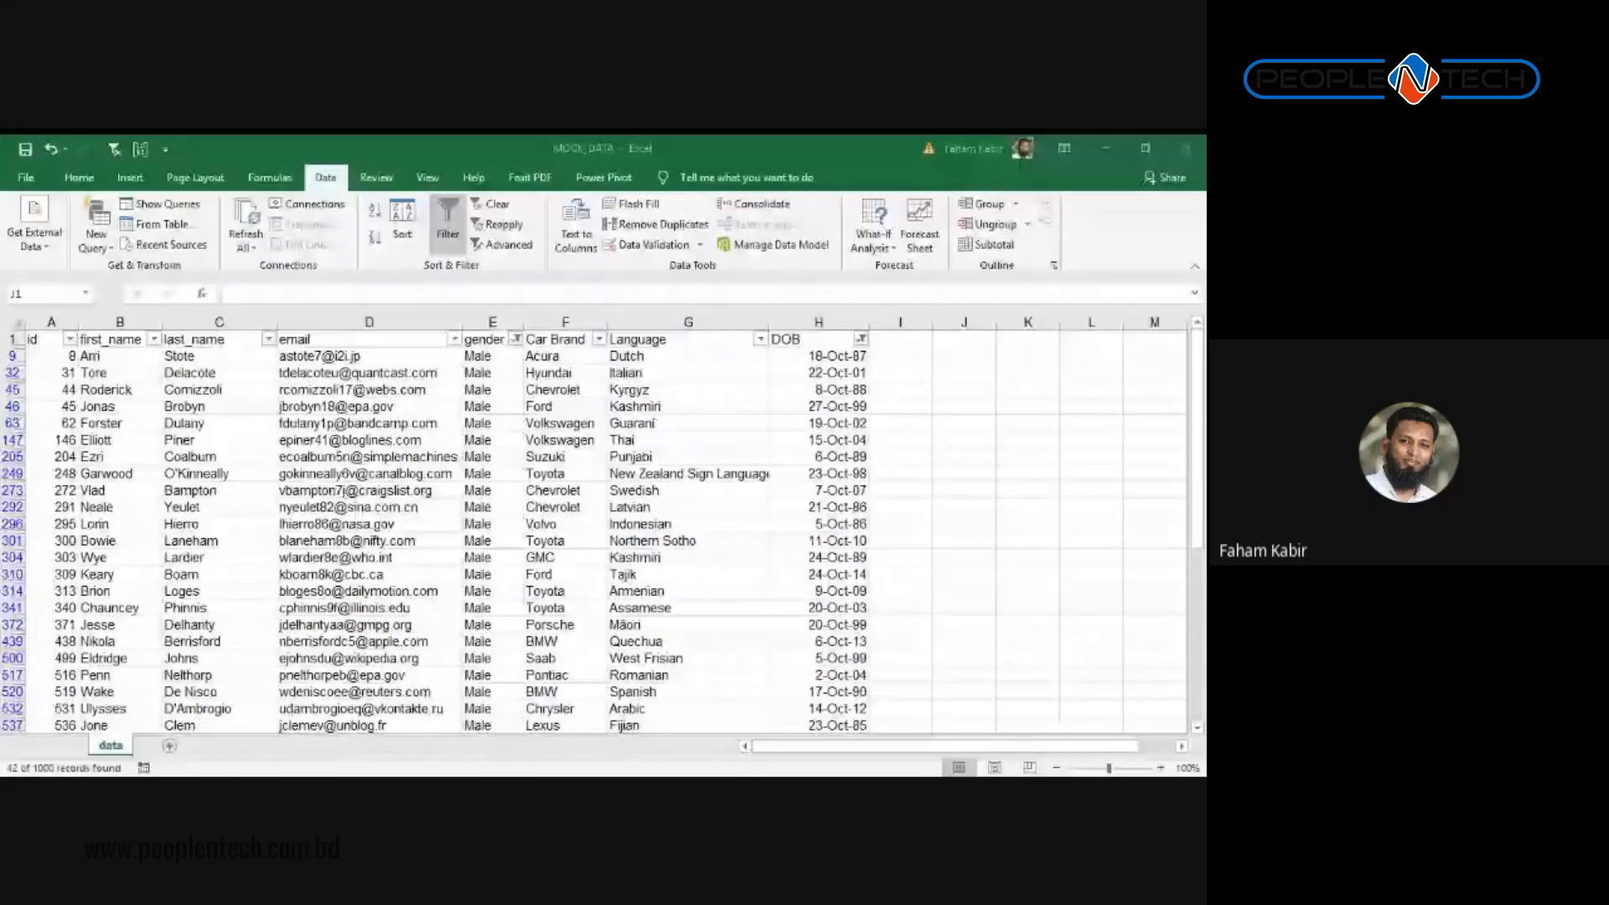
Step: Check the DOB filter settings unchanged, confirming 42 of 1000 records show
left_click(838, 423)
left_click(861, 339)
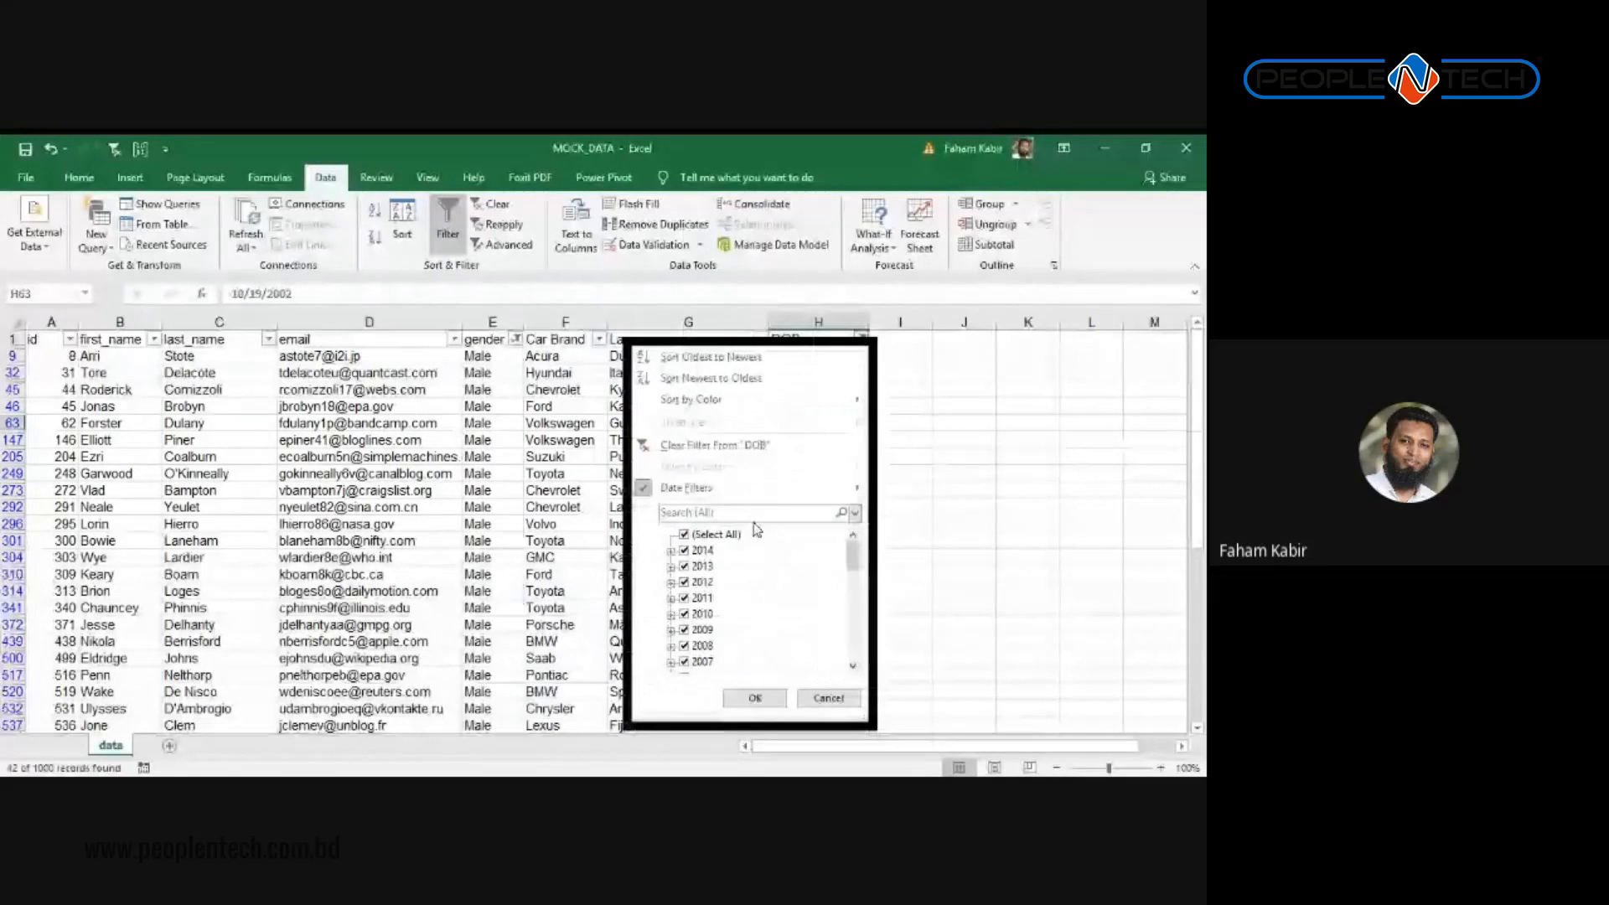
key("Escape")
scroll(428, 555, "down", 5)
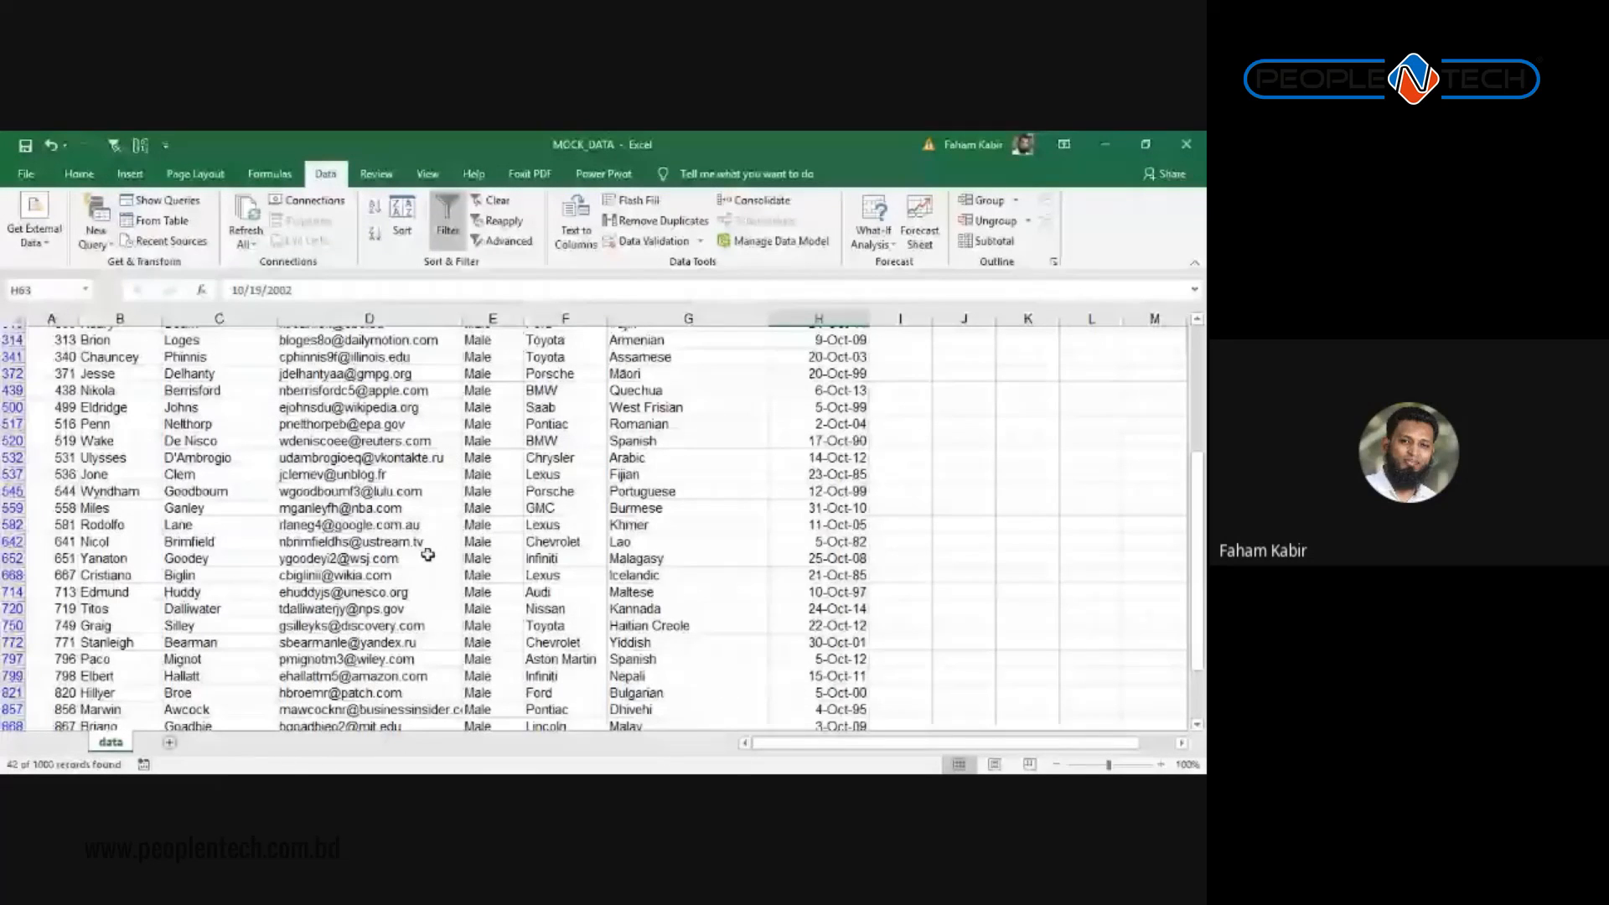
scroll(427, 555, "up", 5)
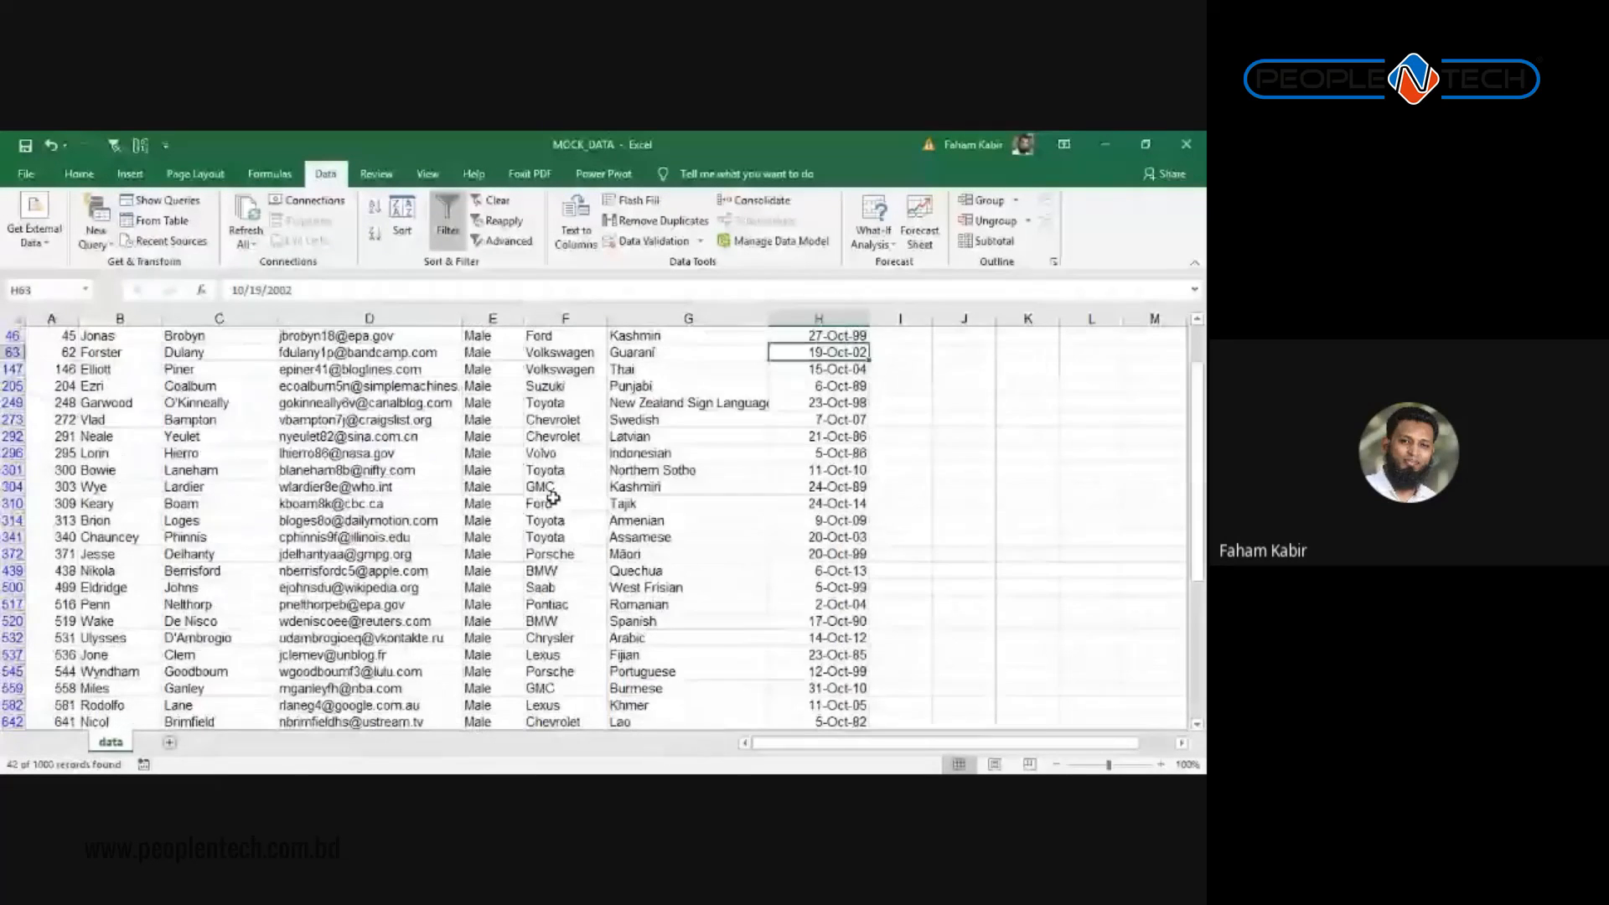